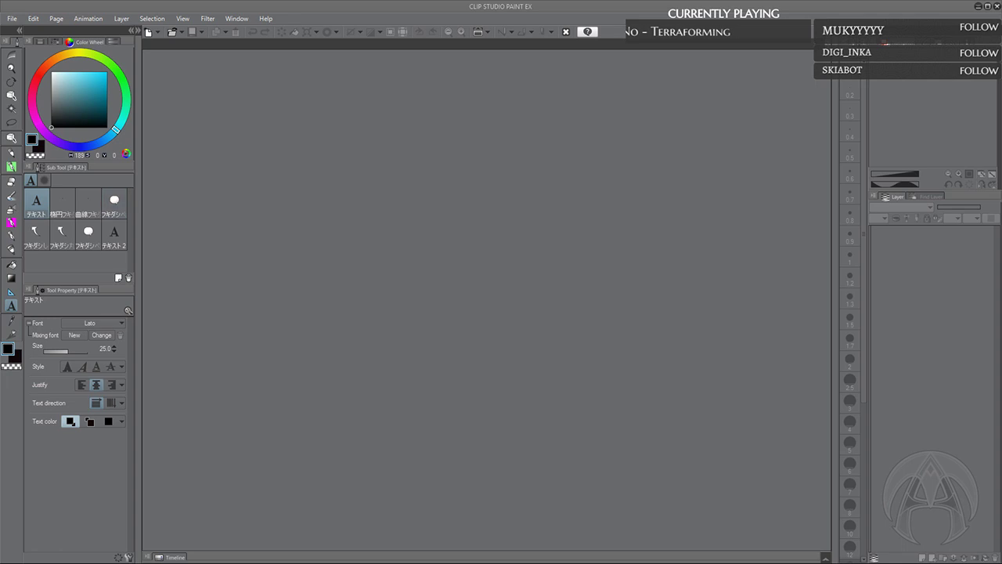
Open the IM Concept Sketchbook illustration and select the Tech Pen for drawing
{"action": "left_click", "coordinate": [12, 19]}
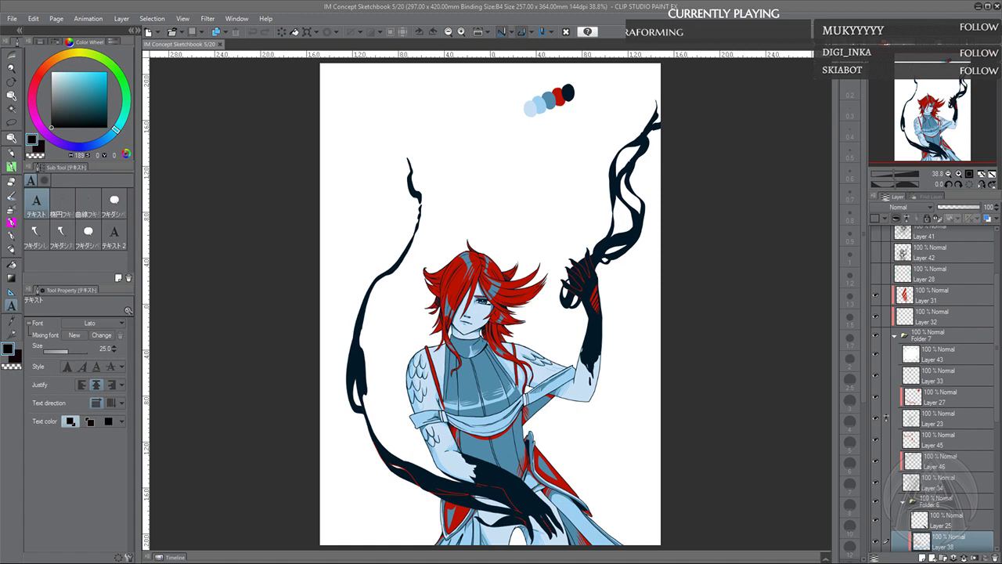
{"action": "mouse_move", "coordinate": [901, 120]}
{"action": "left_mouse_down"}
{"action": "mouse_move", "coordinate": [916, 140]}
{"action": "mouse_move", "coordinate": [912, 118]}
{"action": "left_mouse_up"}
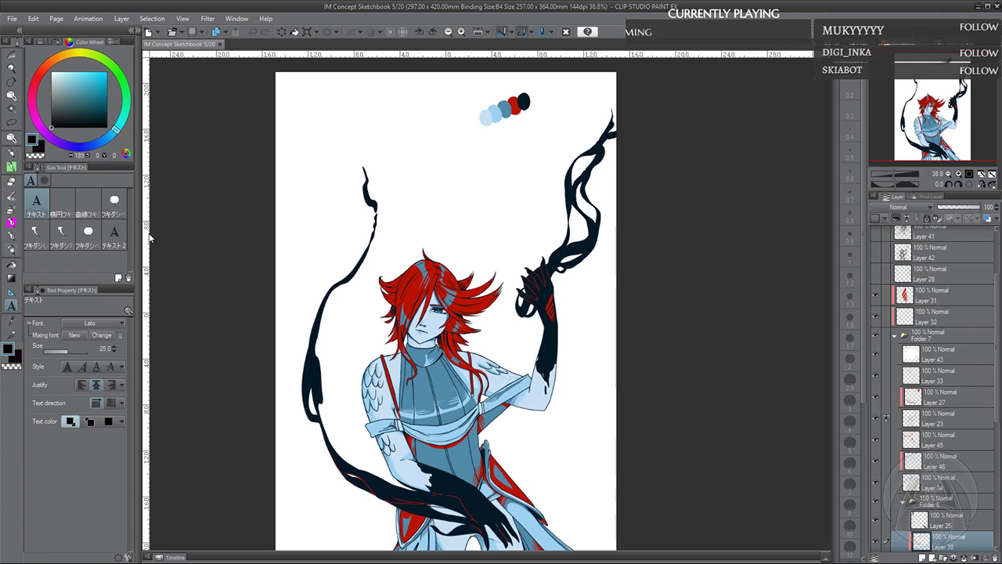
{"action": "key", "text": "p"}
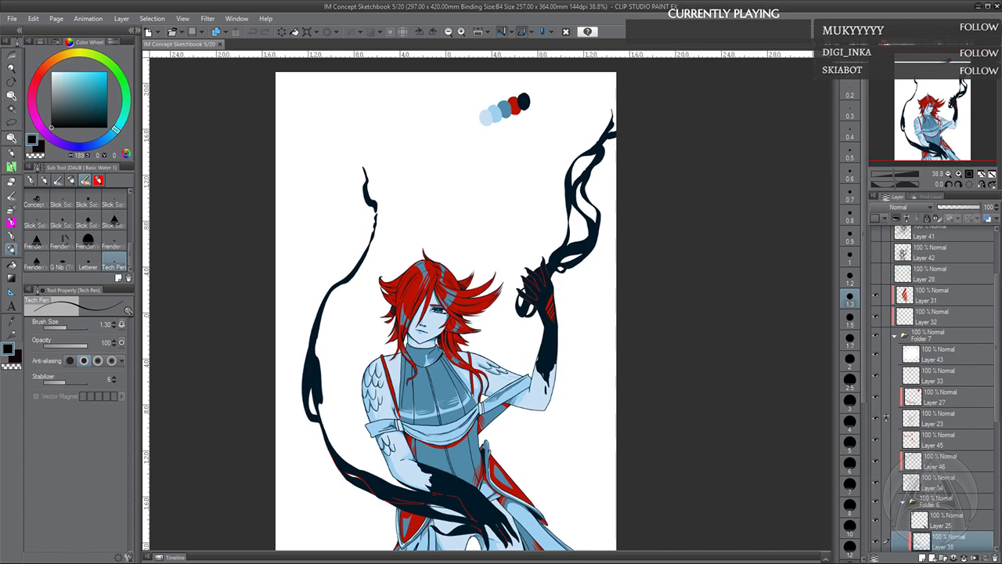
{"action": "mouse_move", "coordinate": [938, 109]}
{"action": "left_mouse_down"}
{"action": "mouse_move", "coordinate": [930, 117]}
{"action": "mouse_move", "coordinate": [938, 113]}
{"action": "left_mouse_up"}
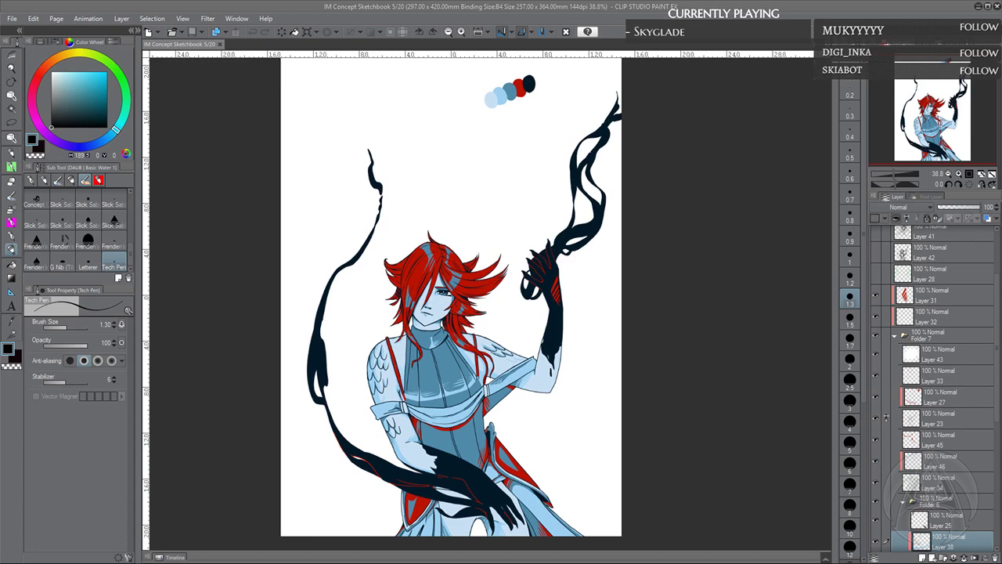
{"action": "scroll", "coordinate": [450, 298], "scroll_direction": "down", "scroll_amount": 1}
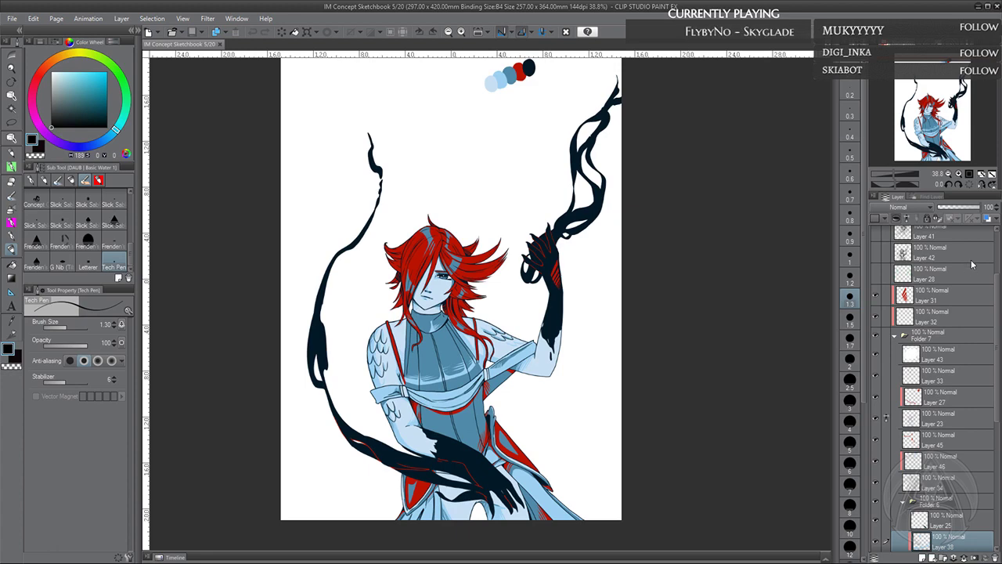
Hide and show Layer 38 in Folder 6 to check which highlights it holds
{"action": "left_click_drag", "start_coordinate": [996, 306], "coordinate": [997, 354]}
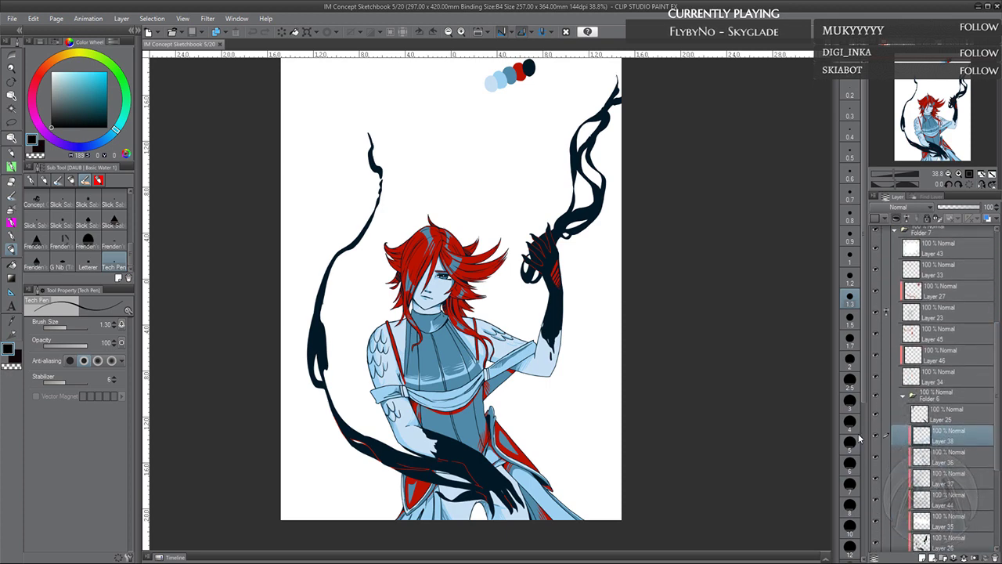
{"action": "left_click", "coordinate": [877, 435]}
{"action": "left_click", "coordinate": [877, 438]}
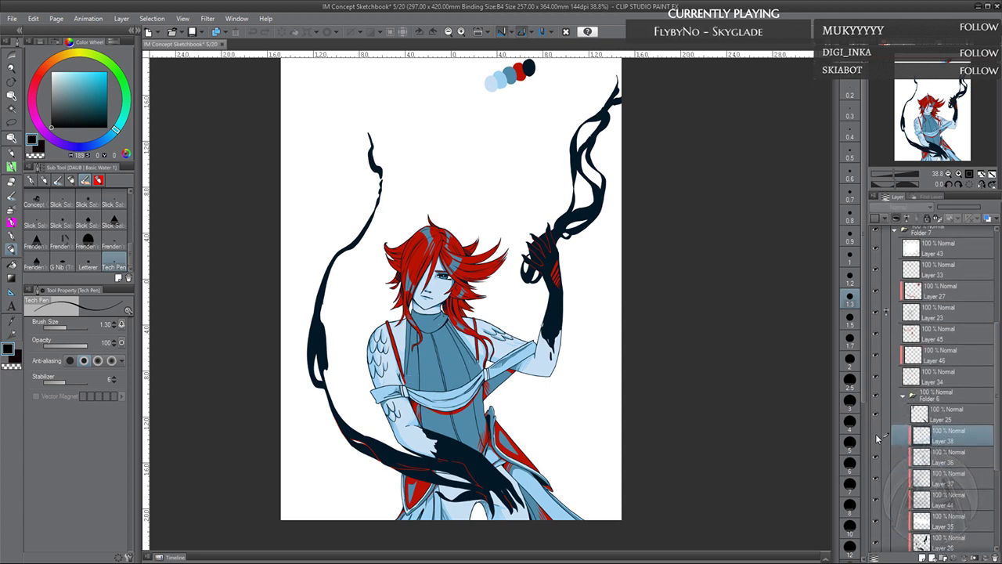
{"action": "left_click", "coordinate": [877, 439]}
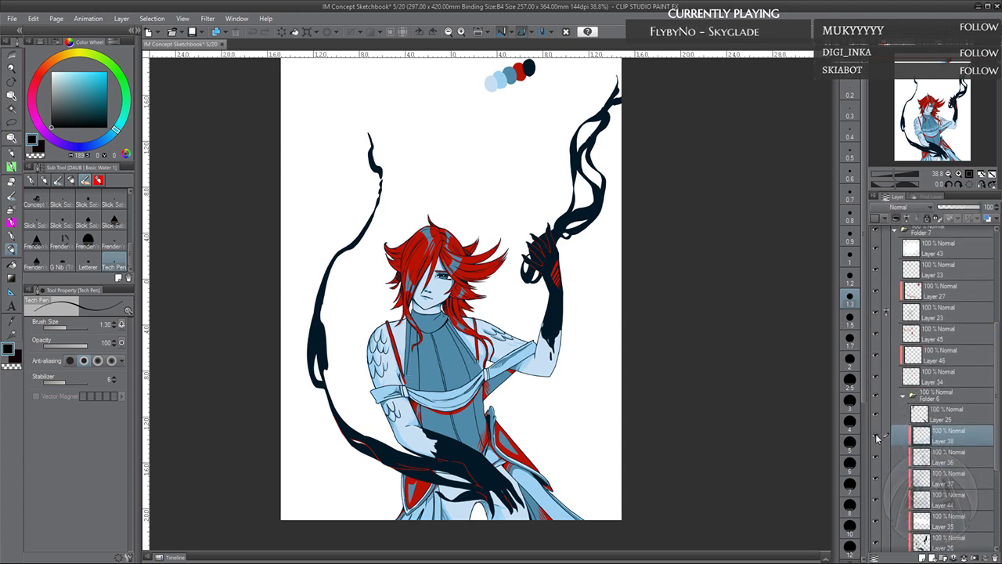
Add a new clipped layer directly above Layer 38 in Folder 6 for painting the upper body
{"action": "left_click", "coordinate": [959, 174]}
{"action": "left_click", "coordinate": [959, 173]}
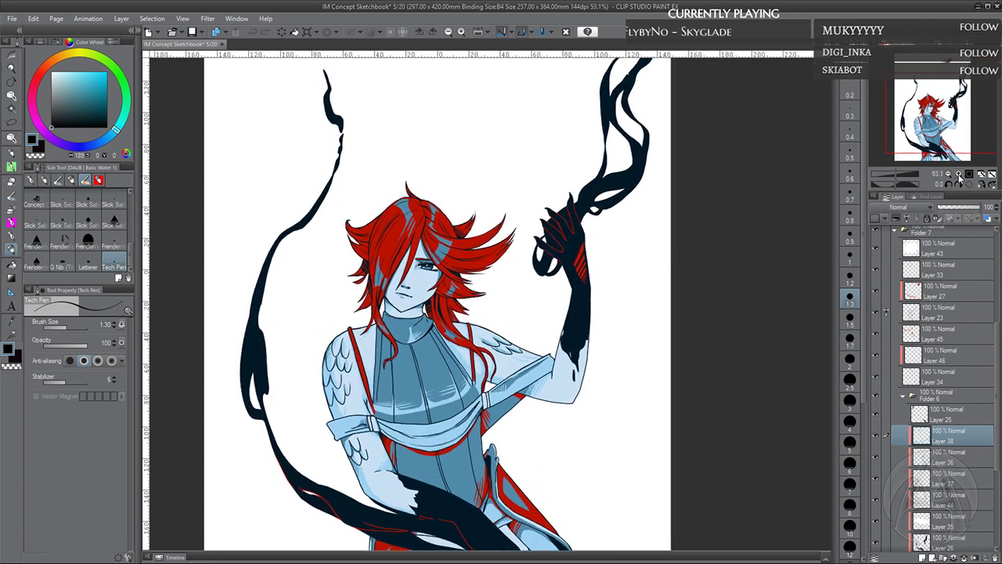
{"action": "left_click", "coordinate": [959, 174]}
{"action": "left_click", "coordinate": [959, 174]}
{"action": "left_click_drag", "start_coordinate": [947, 101], "coordinate": [934, 116]}
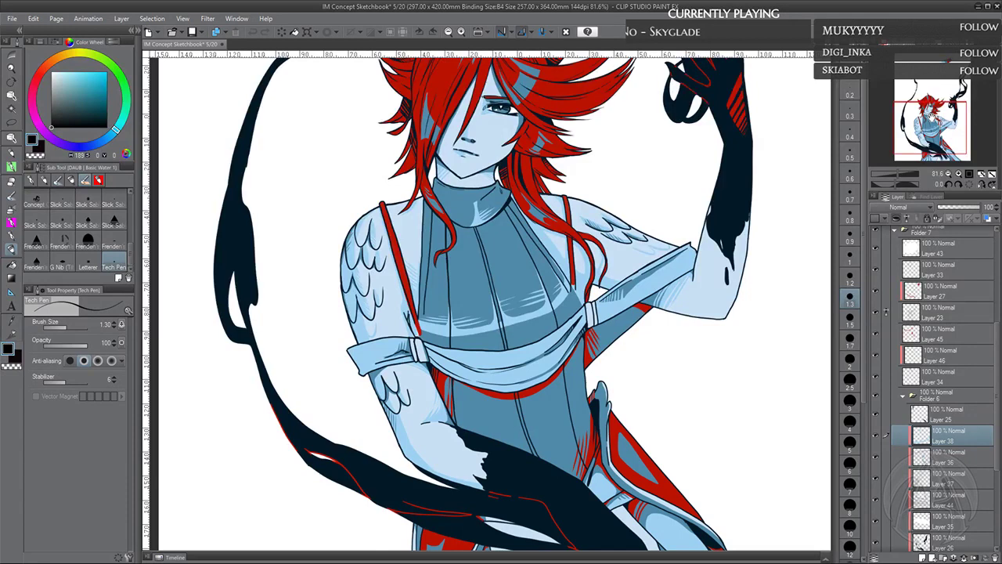
{"action": "left_click", "coordinate": [951, 457]}
{"action": "left_click", "coordinate": [949, 442]}
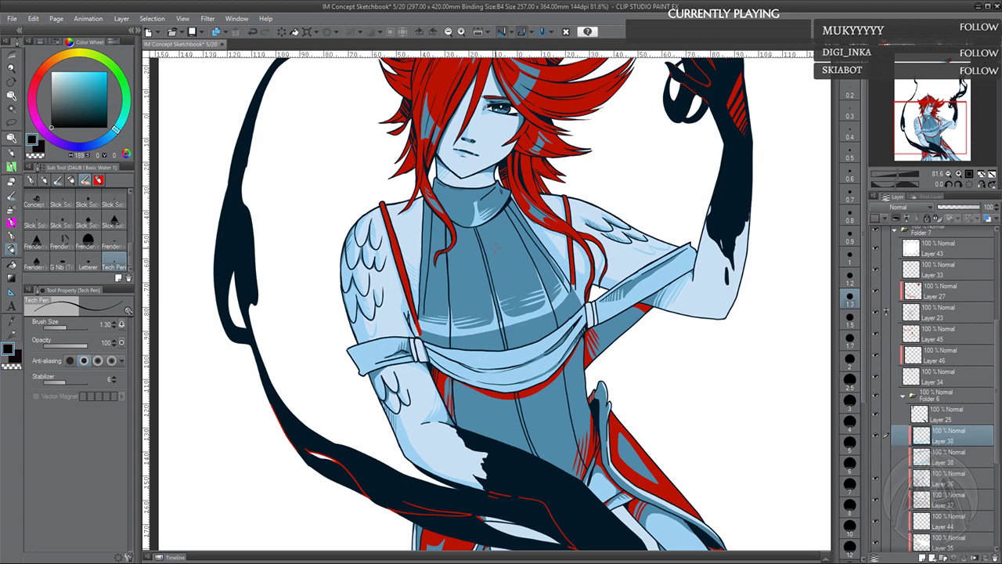
{"action": "left_click_drag", "start_coordinate": [495, 249], "coordinate": [472, 317]}
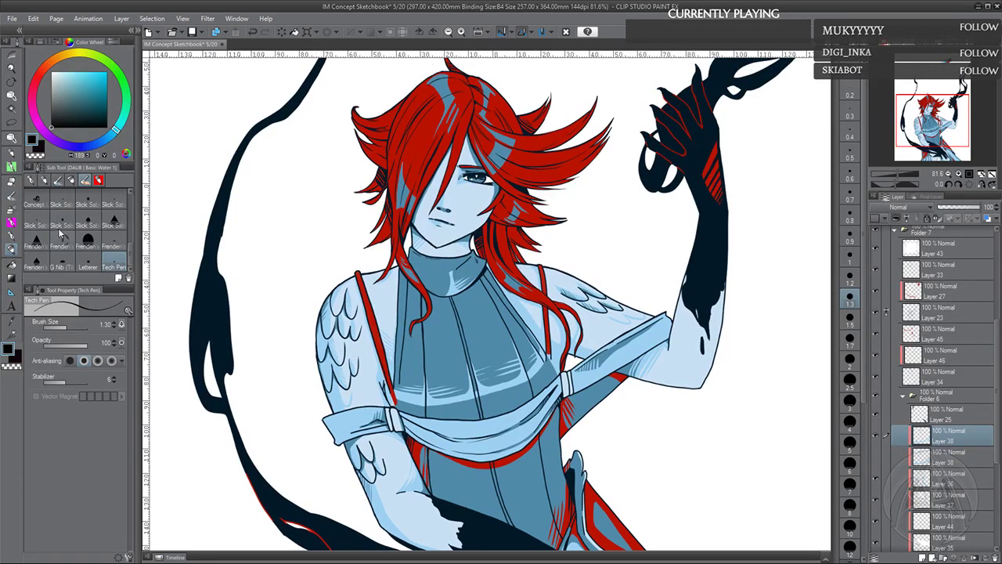
Choose the SAI Pen 2 brush and sample the light blue of the chest sash as the drawing colour
{"action": "left_click", "coordinate": [30, 181]}
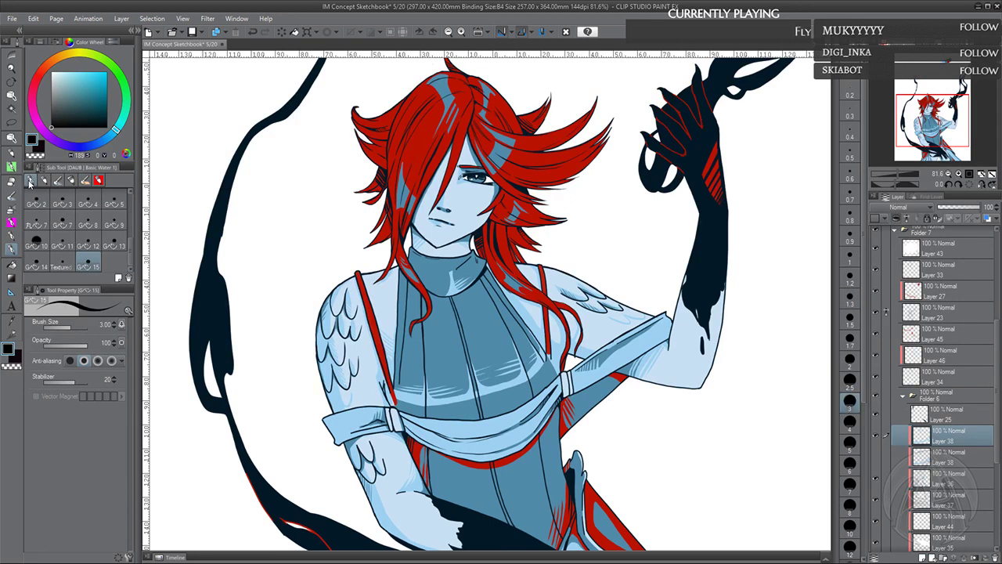
{"action": "key", "text": "p"}
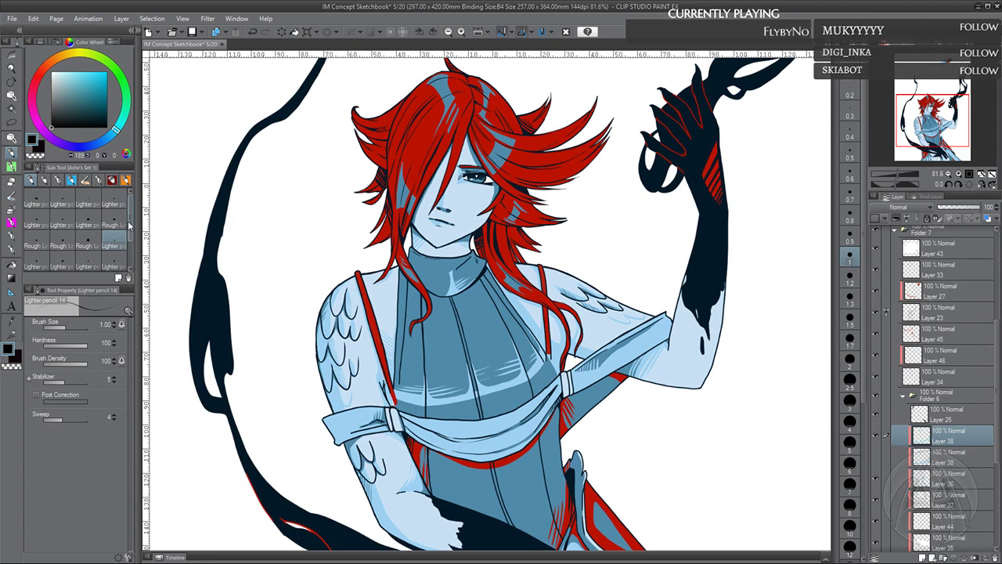
{"action": "left_click", "coordinate": [112, 181]}
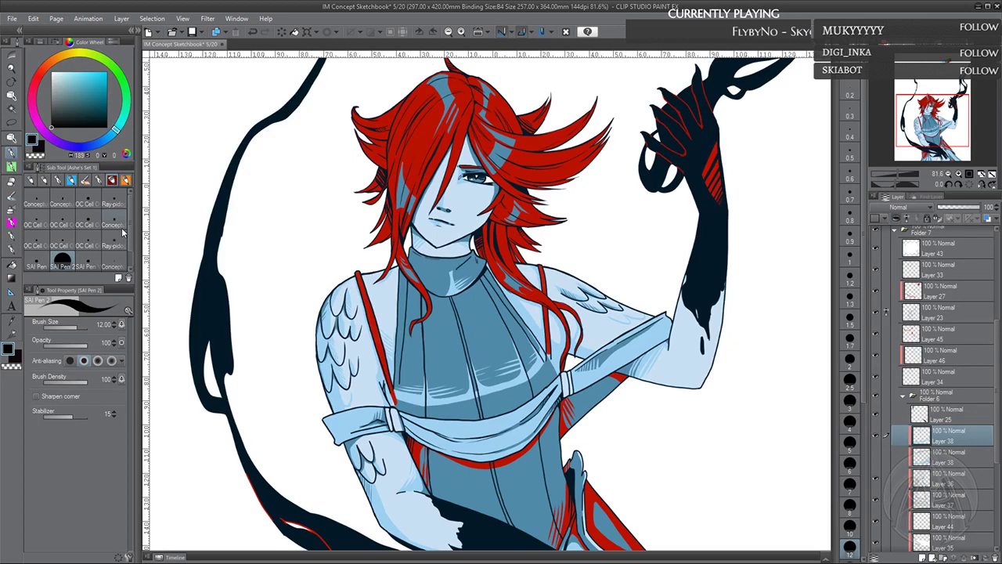
{"action": "left_click_drag", "start_coordinate": [518, 325], "coordinate": [512, 354]}
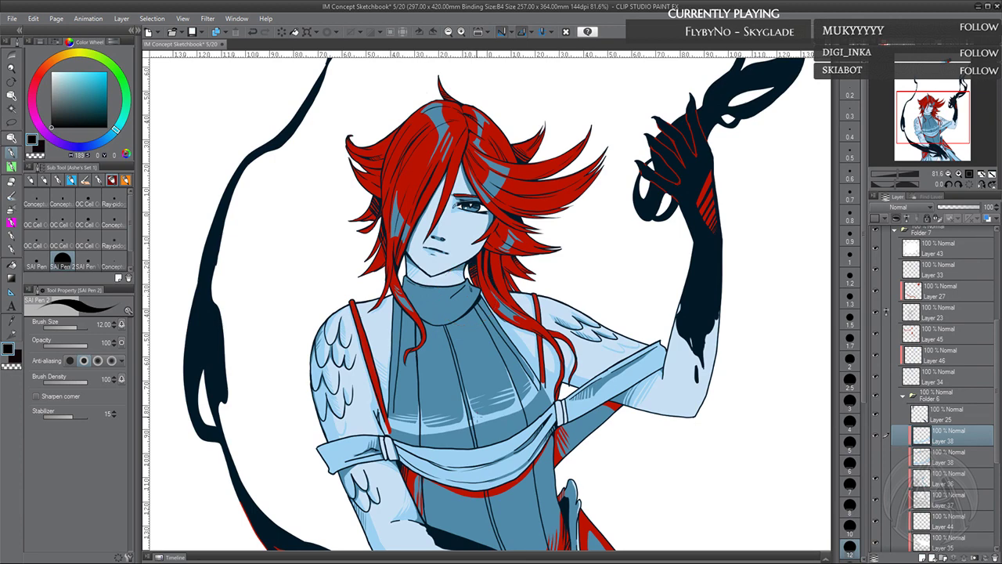
{"action": "left_click", "coordinate": [478, 426], "text": "alt"}
{"action": "left_click_drag", "start_coordinate": [530, 332], "coordinate": [531, 335]}
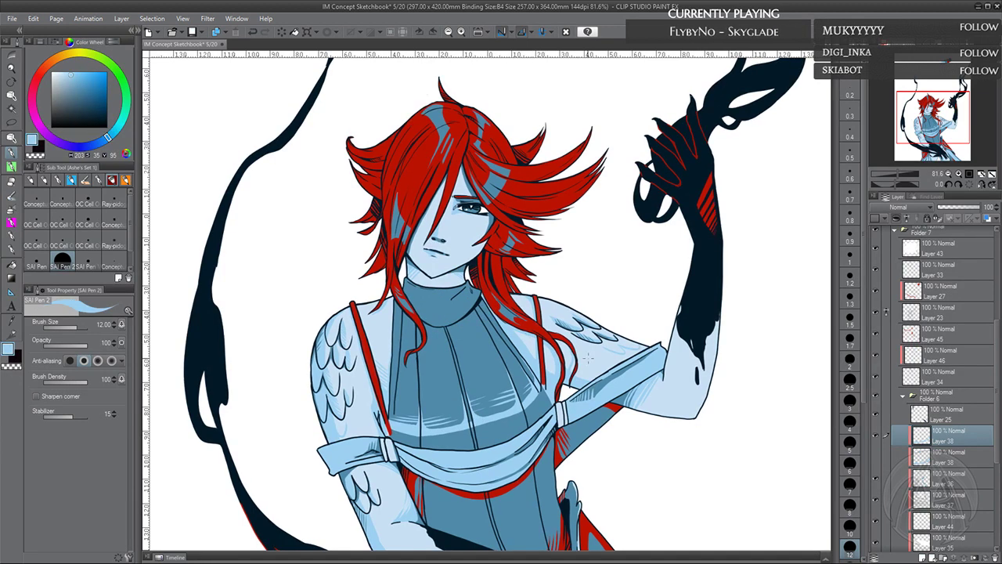
Mirror the canvas view horizontally around the figure's upper body
{"action": "key", "text": "h"}
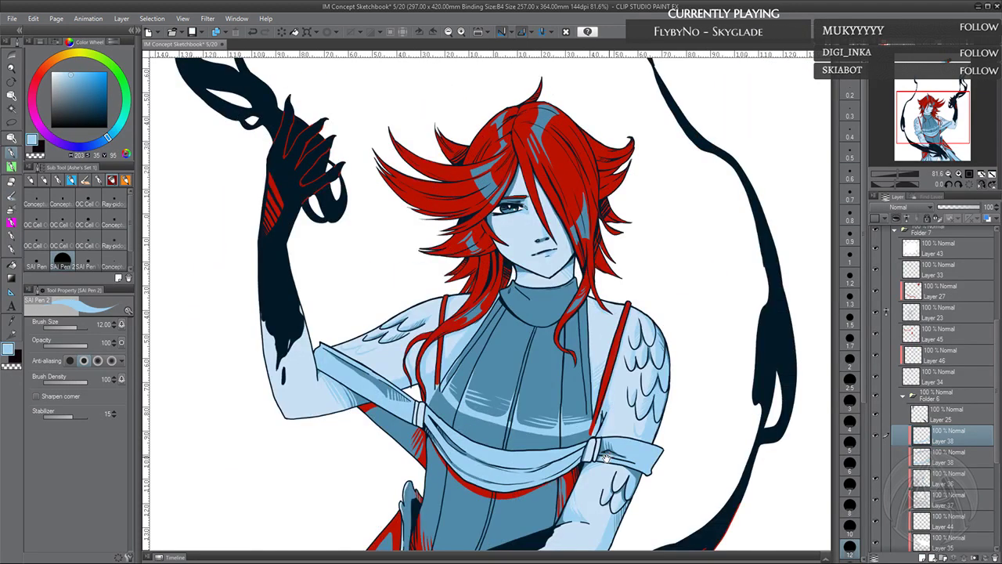
{"action": "left_click_drag", "start_coordinate": [605, 458], "coordinate": [582, 396]}
{"action": "left_click_drag", "start_coordinate": [582, 268], "coordinate": [569, 291]}
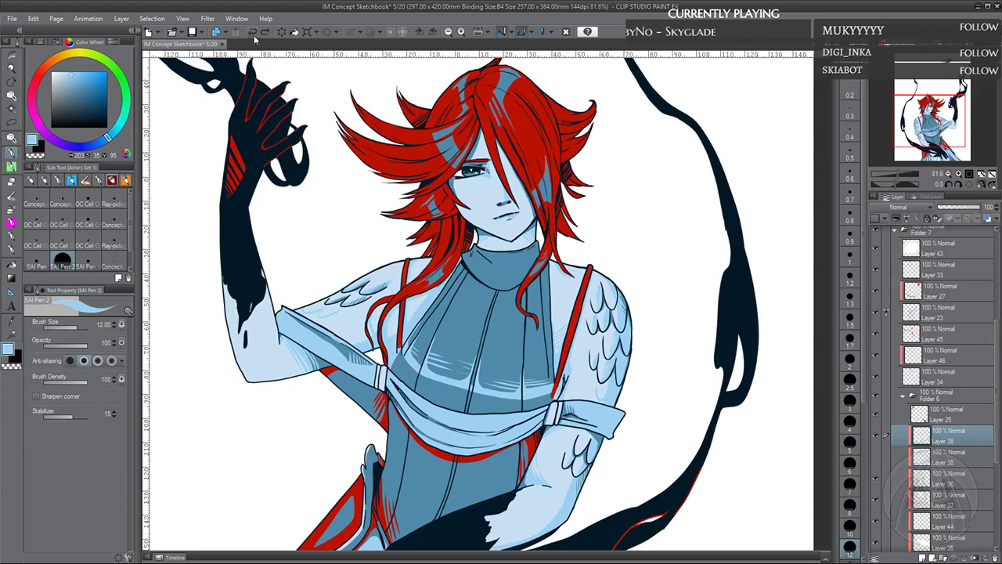
Try several pens, settle on Calligraphy Pen ver 1, and paint a narrow light blue highlight on the front of the collar
{"action": "left_click", "coordinate": [96, 261]}
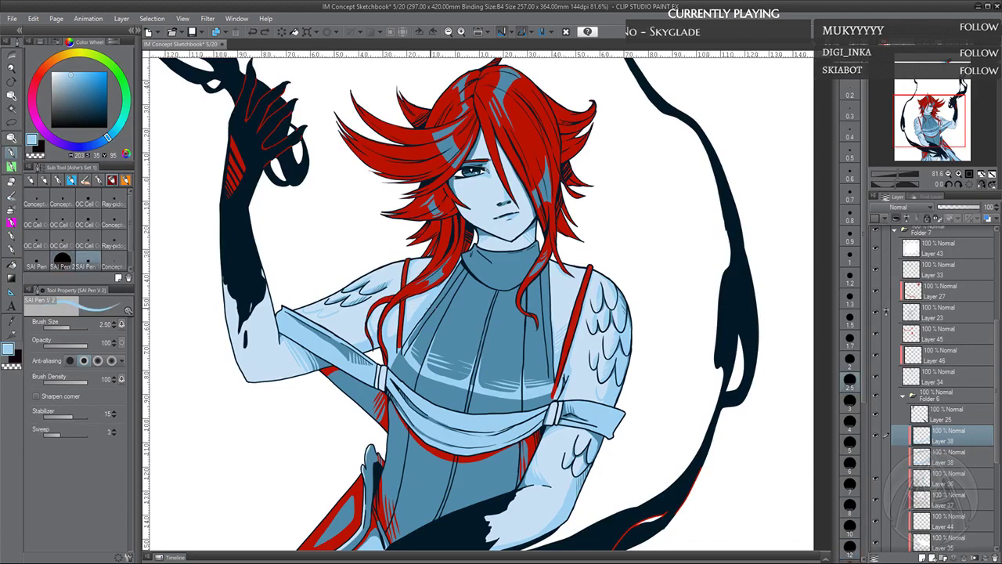
{"action": "left_click", "coordinate": [112, 261]}
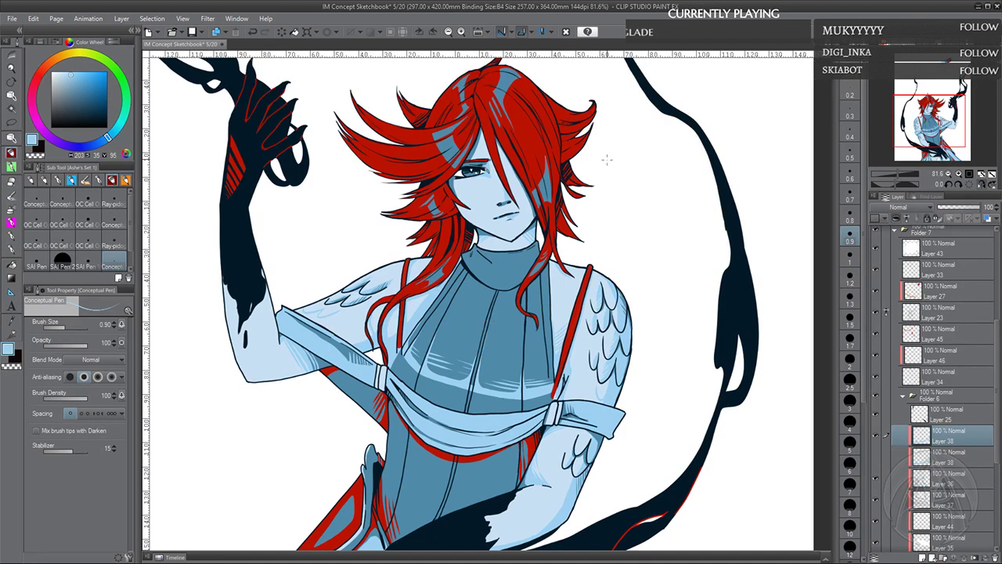
{"action": "left_click", "coordinate": [12, 249]}
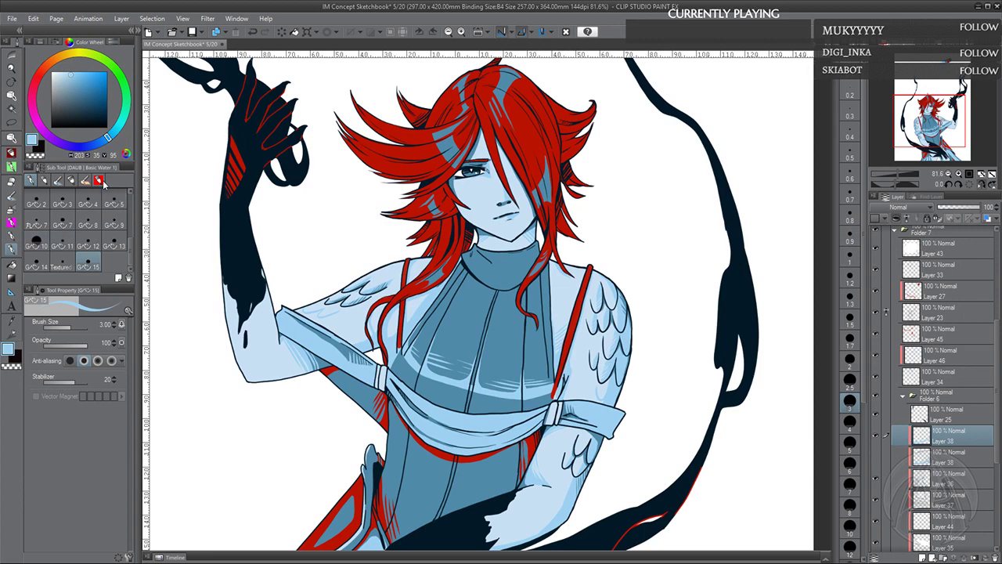
{"action": "left_click", "coordinate": [33, 181]}
{"action": "left_click", "coordinate": [35, 183]}
{"action": "left_click", "coordinate": [99, 181]}
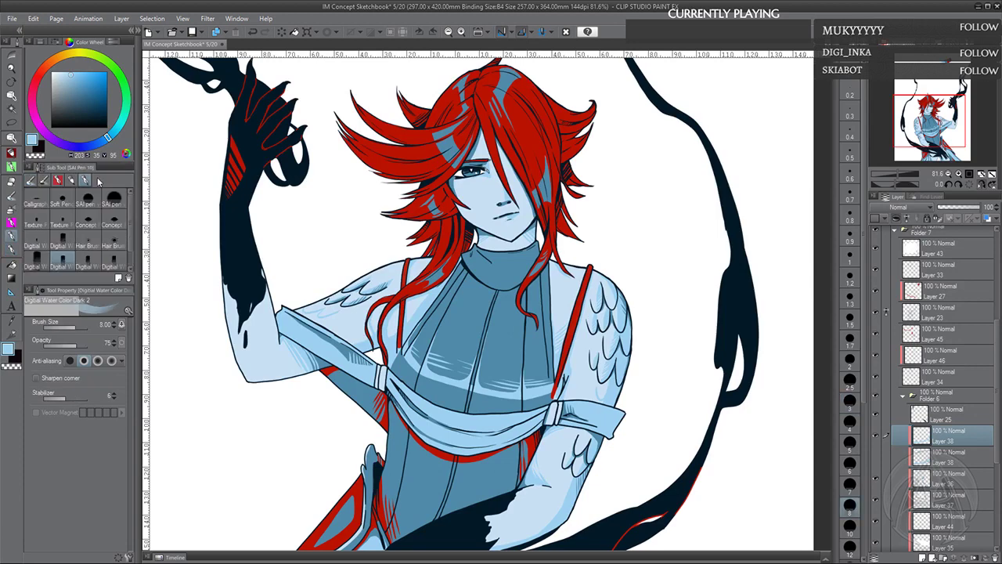
{"action": "left_click", "coordinate": [61, 202]}
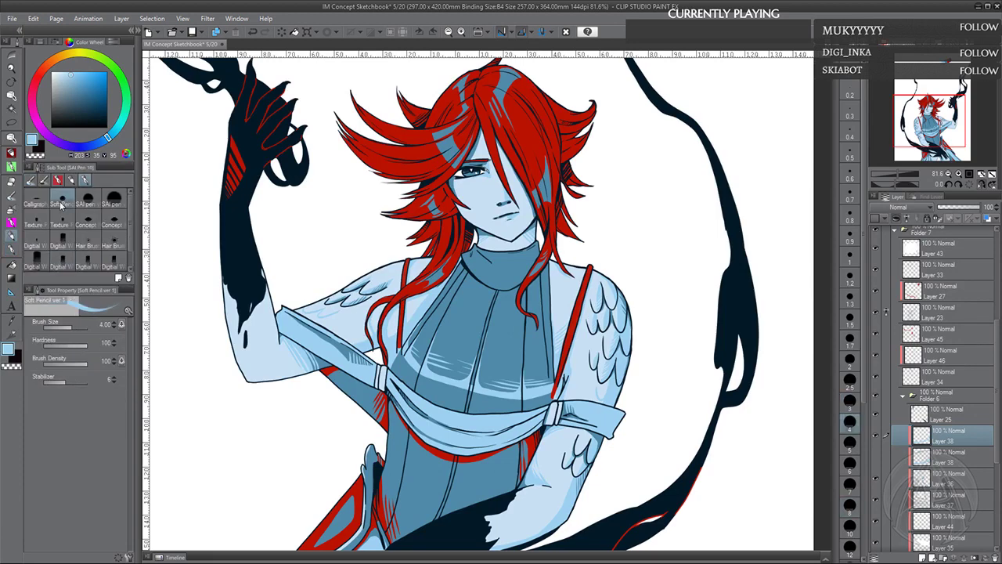
{"action": "left_click", "coordinate": [46, 204]}
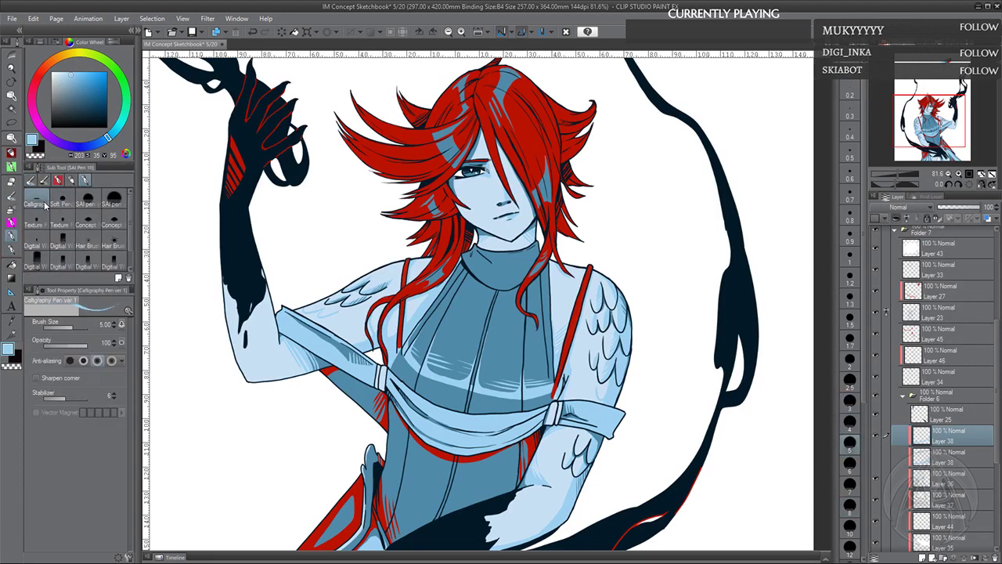
{"action": "left_click_drag", "start_coordinate": [570, 350], "coordinate": [566, 366]}
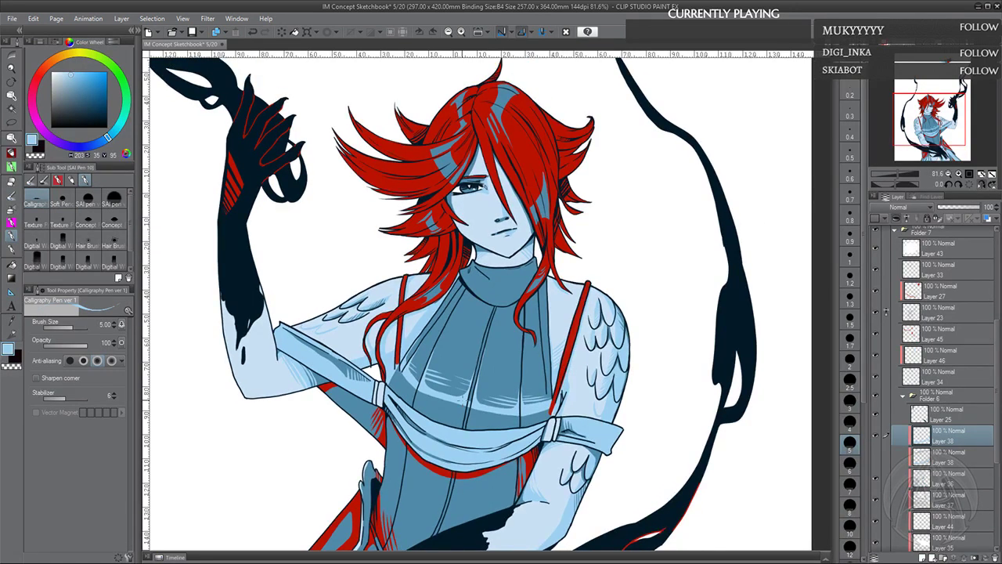
{"action": "left_click_drag", "start_coordinate": [499, 273], "coordinate": [498, 334]}
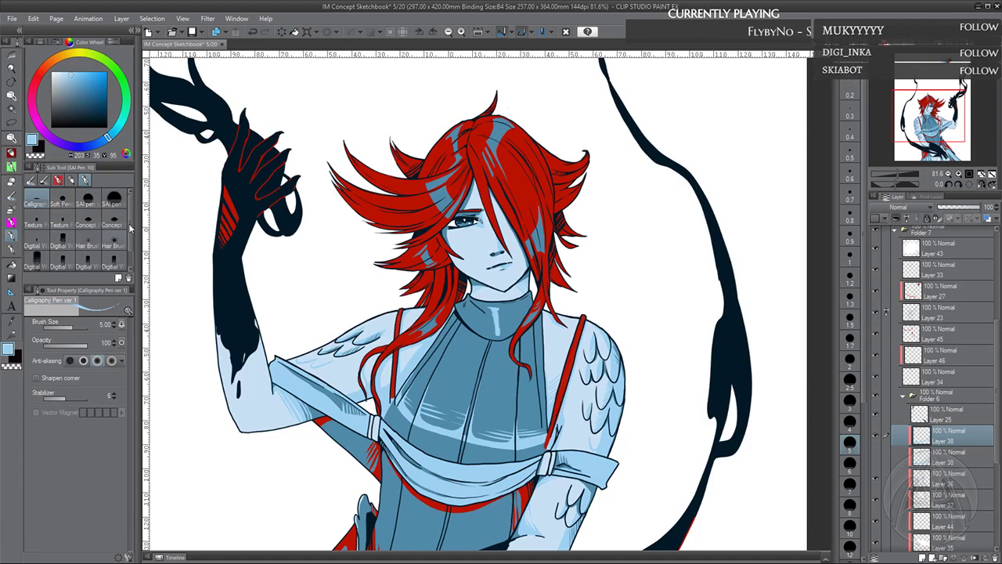
Switch to Concept Pen 1 and trim the collar highlight using the transparent colour, ending on light blue again
{"action": "left_click", "coordinate": [94, 220]}
{"action": "left_click_drag", "start_coordinate": [328, 311], "coordinate": [311, 319]}
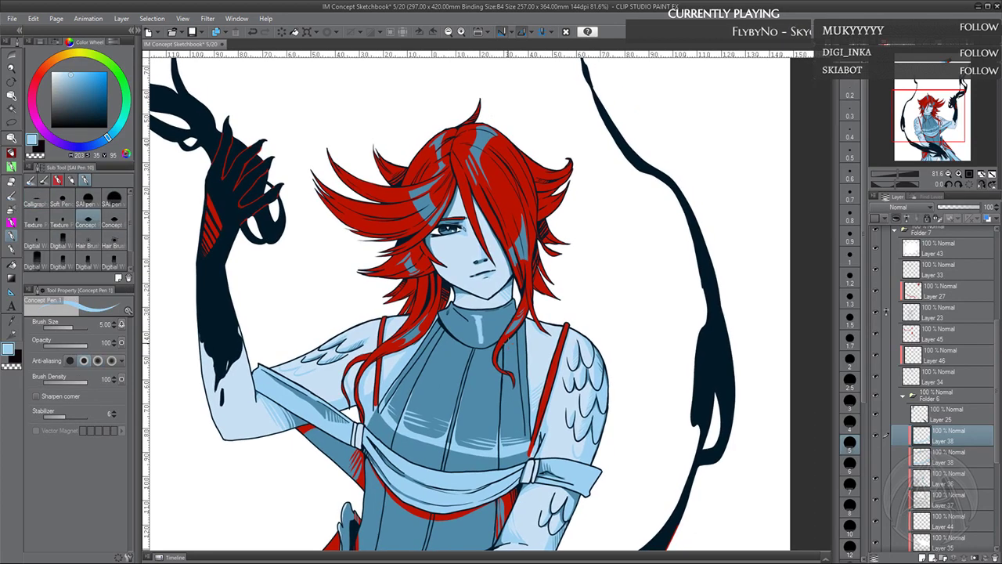
{"action": "left_click", "coordinate": [10, 366]}
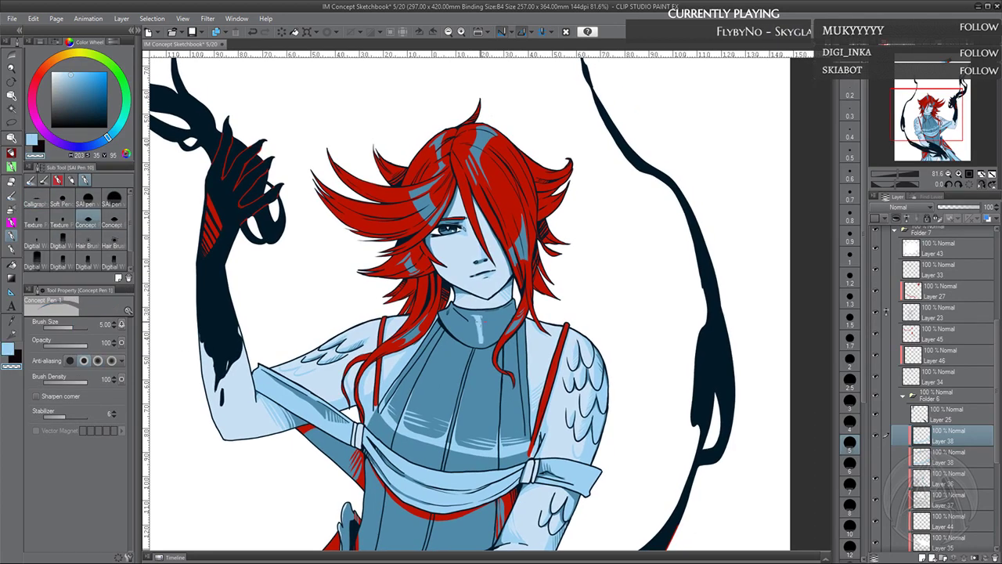
{"action": "left_click_drag", "start_coordinate": [480, 320], "coordinate": [483, 324]}
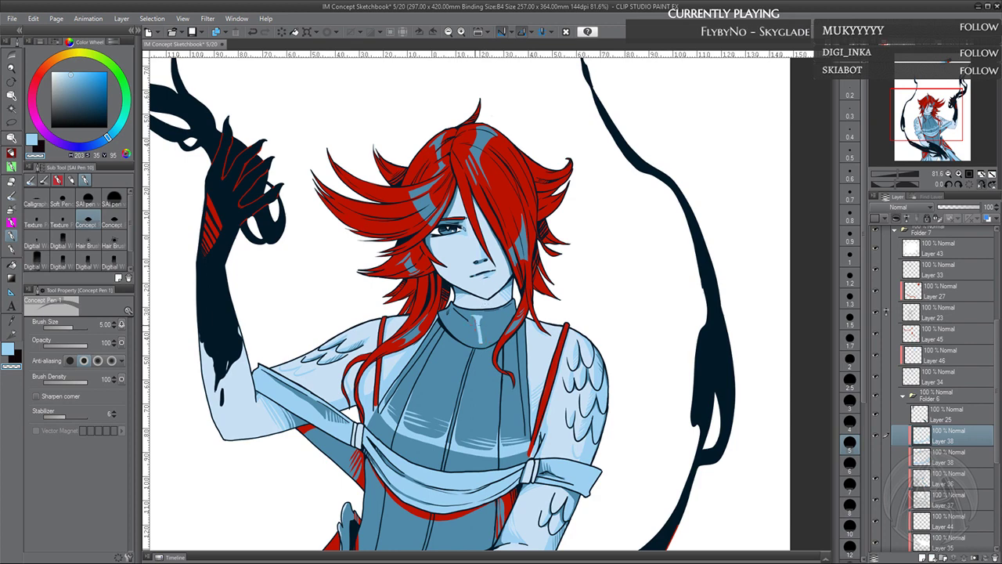
{"action": "left_click", "coordinate": [9, 350]}
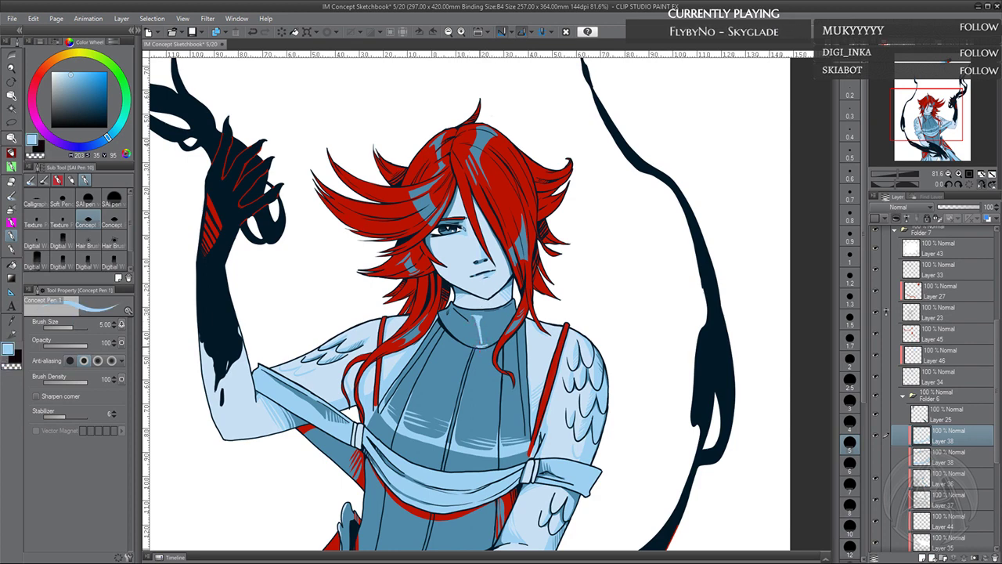
Enlarge the upper body to 120.4%, restore the unmirrored canvas view, and rotate it to 60 degrees
{"action": "left_click", "coordinate": [959, 174]}
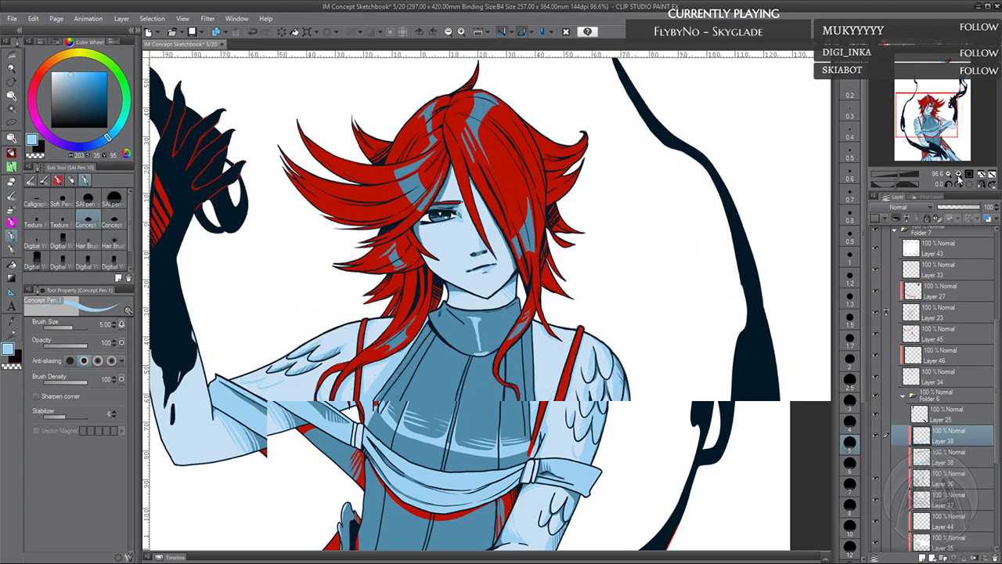
{"action": "left_click", "coordinate": [959, 174]}
{"action": "left_click", "coordinate": [959, 173]}
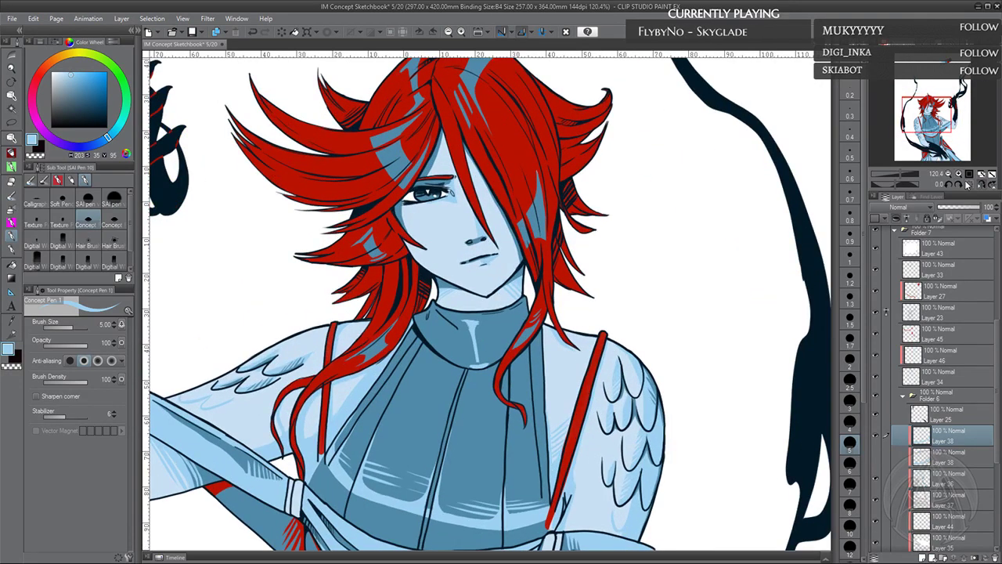
{"action": "left_click", "coordinate": [981, 185]}
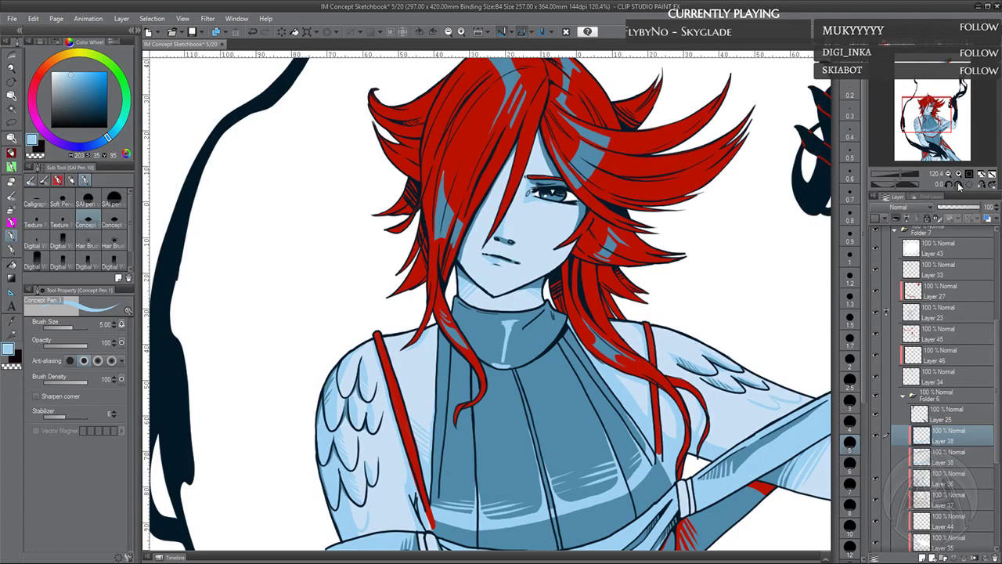
{"action": "left_click", "coordinate": [959, 185]}
{"action": "left_click", "coordinate": [959, 185]}
{"action": "left_click", "coordinate": [959, 185]}
{"action": "left_click", "coordinate": [959, 185]}
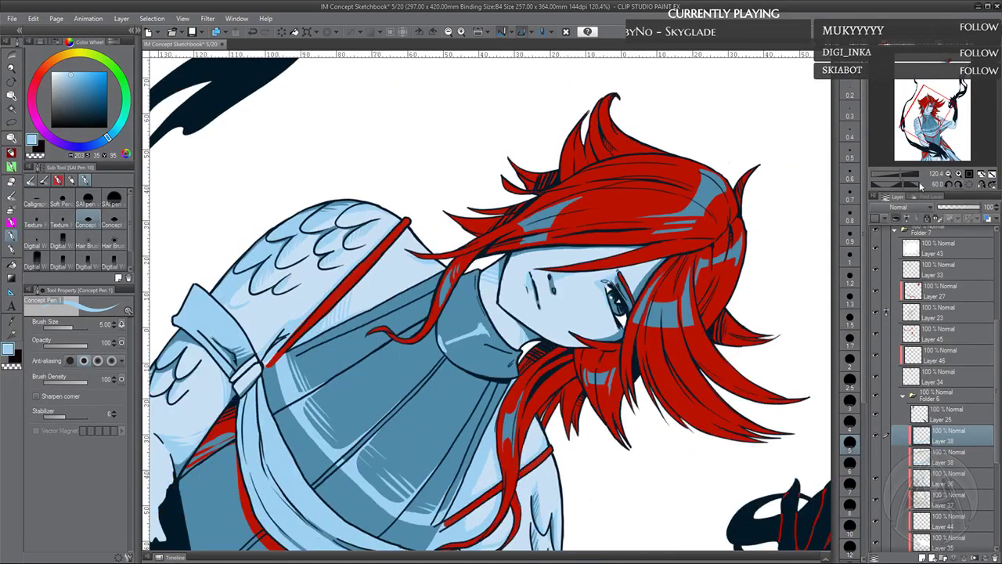
Rotate the canvas view to 75 degrees and choose SAI Pen 3 with a brush size of 2.50
{"action": "left_click", "coordinate": [959, 184]}
{"action": "left_click_drag", "start_coordinate": [530, 386], "coordinate": [514, 399]}
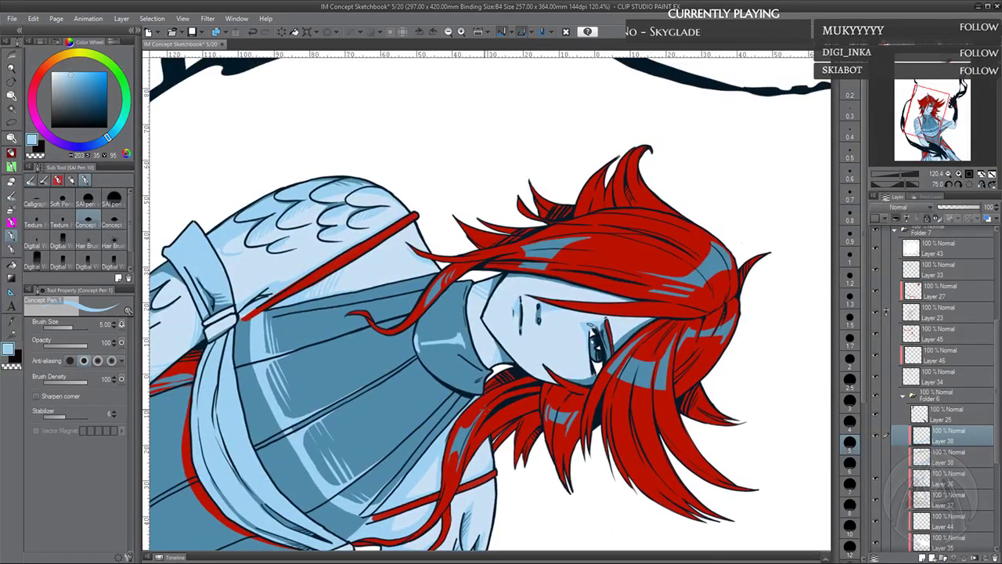
{"action": "left_click_drag", "start_coordinate": [471, 330], "coordinate": [467, 339]}
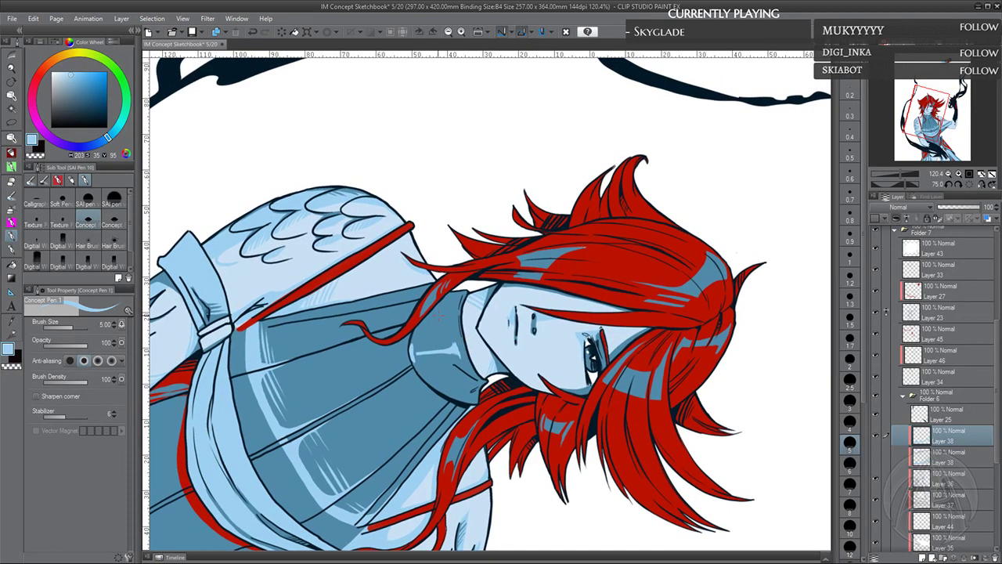
{"action": "left_click", "coordinate": [12, 152]}
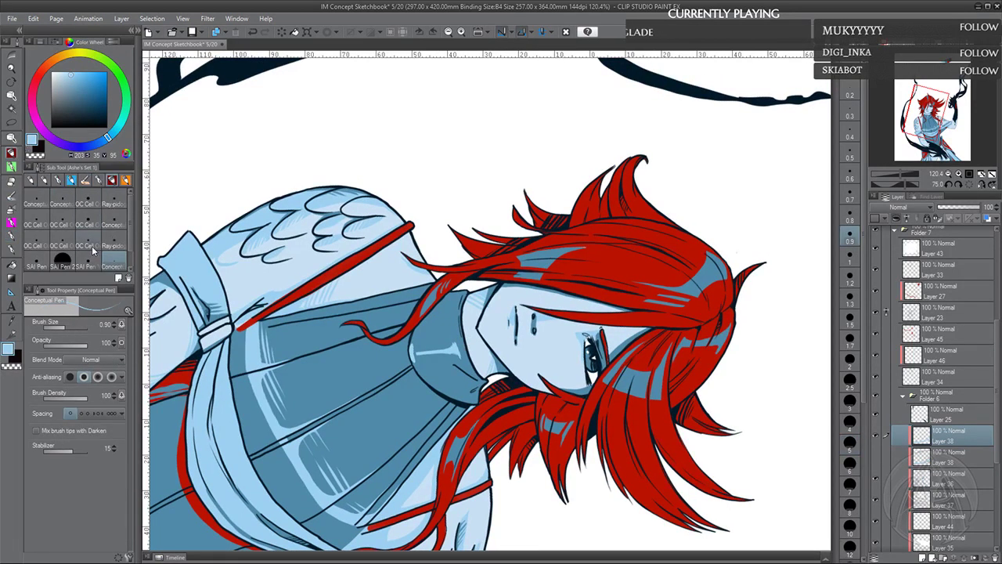
{"action": "left_click", "coordinate": [92, 259]}
{"action": "scroll", "coordinate": [132, 231], "scroll_direction": "down", "scroll_amount": 2}
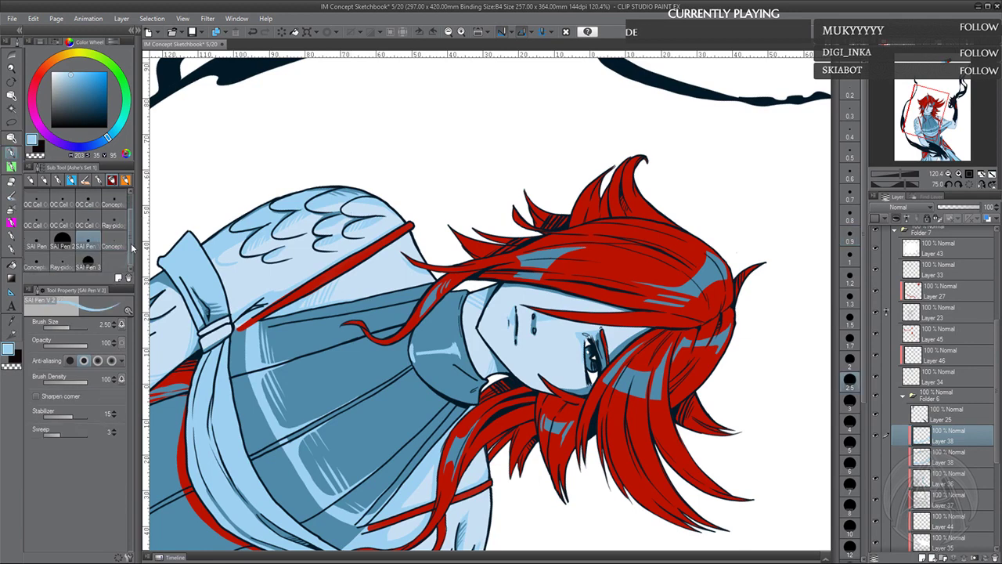
{"action": "left_click", "coordinate": [89, 262]}
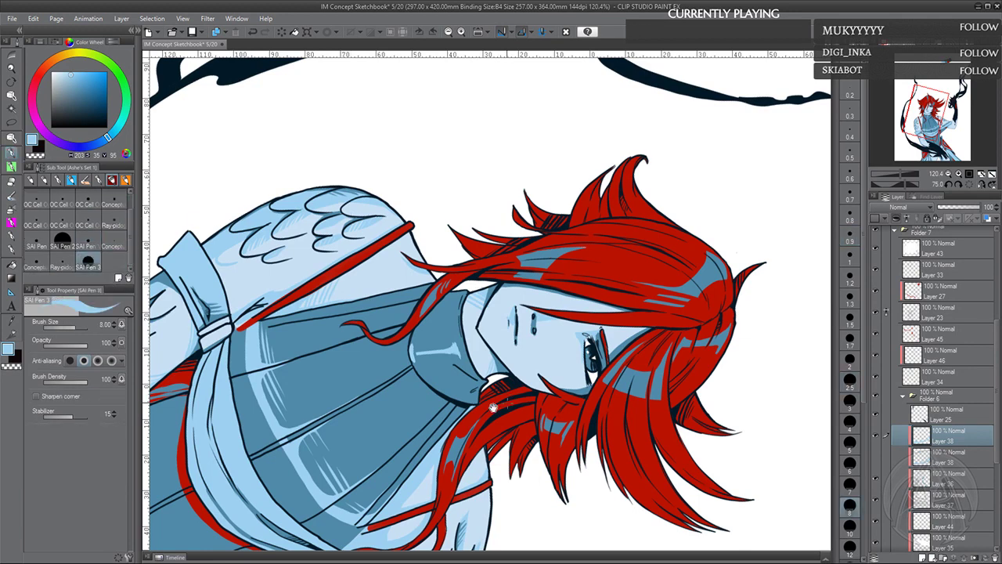
{"action": "left_click_drag", "start_coordinate": [493, 408], "coordinate": [443, 431]}
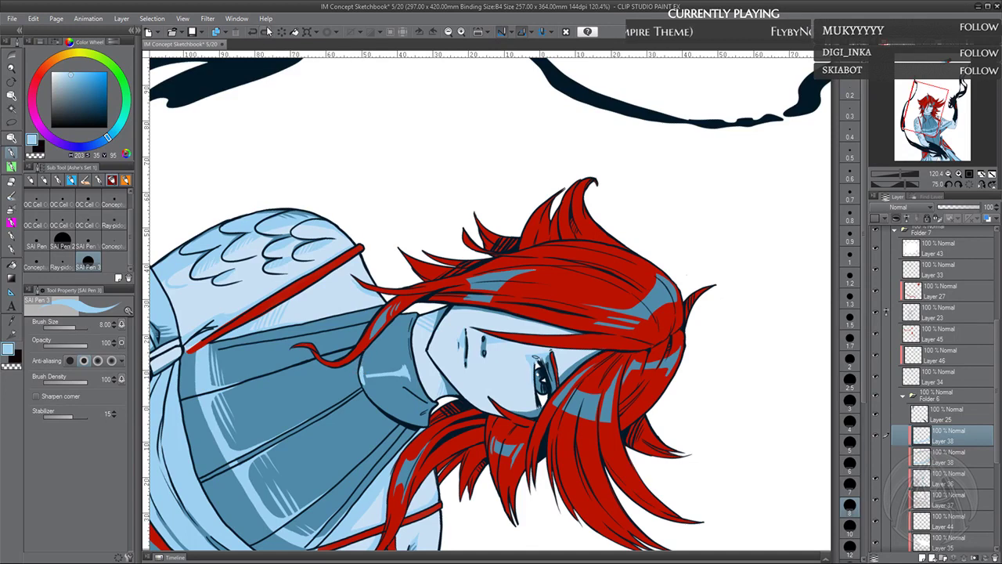
{"action": "left_click", "coordinate": [850, 443]}
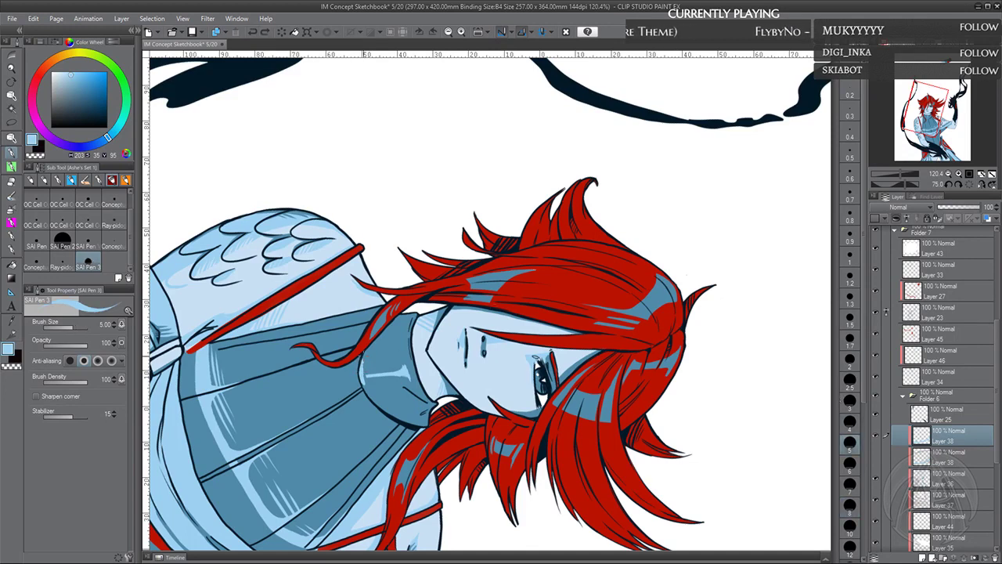
{"action": "left_click", "coordinate": [849, 379]}
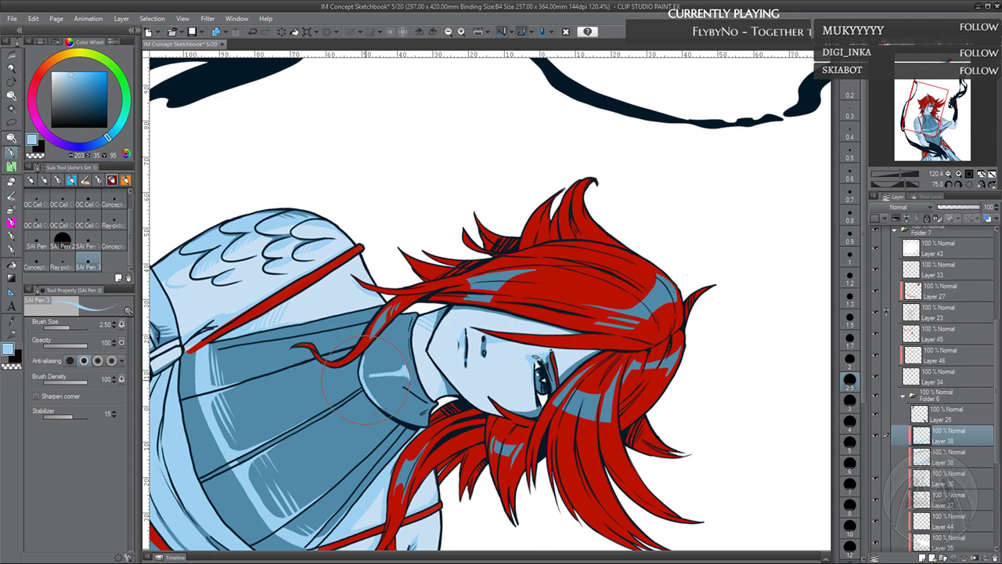
Undo the existing light blue collar highlight and reset the canvas rotation to 0 degrees
{"action": "key", "text": "ctrl+z"}
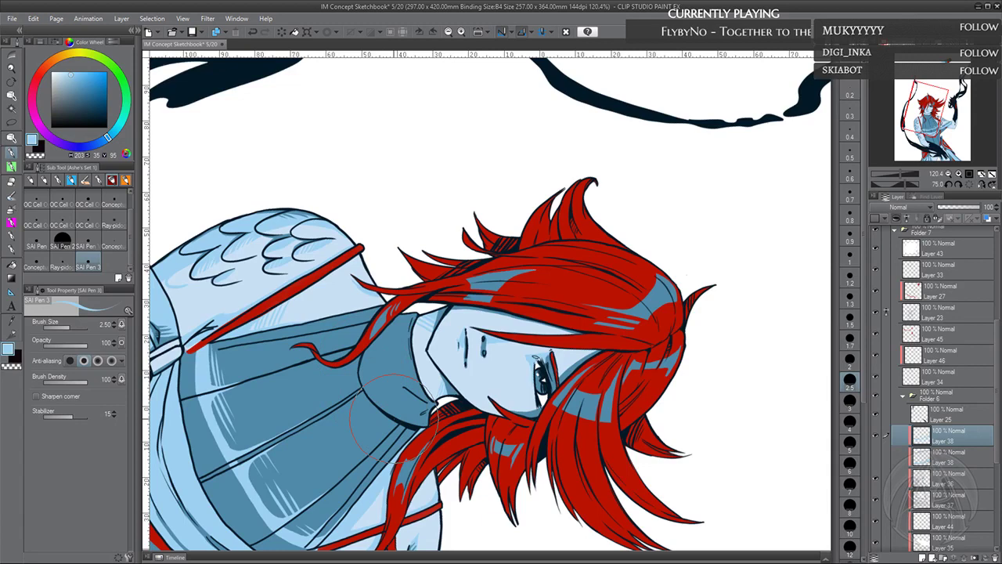
{"action": "left_click_drag", "start_coordinate": [364, 364], "coordinate": [361, 369]}
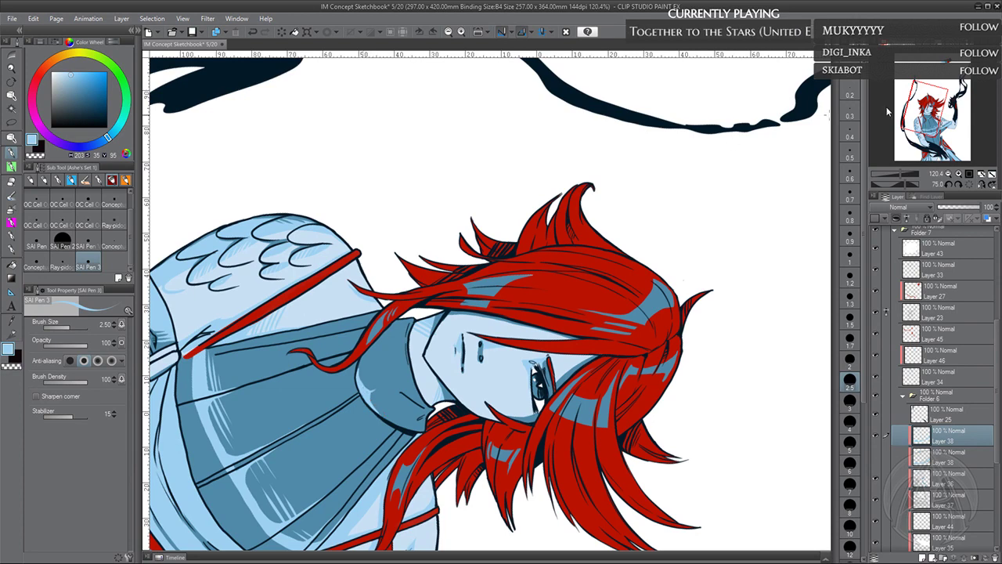
{"action": "left_click", "coordinate": [976, 184]}
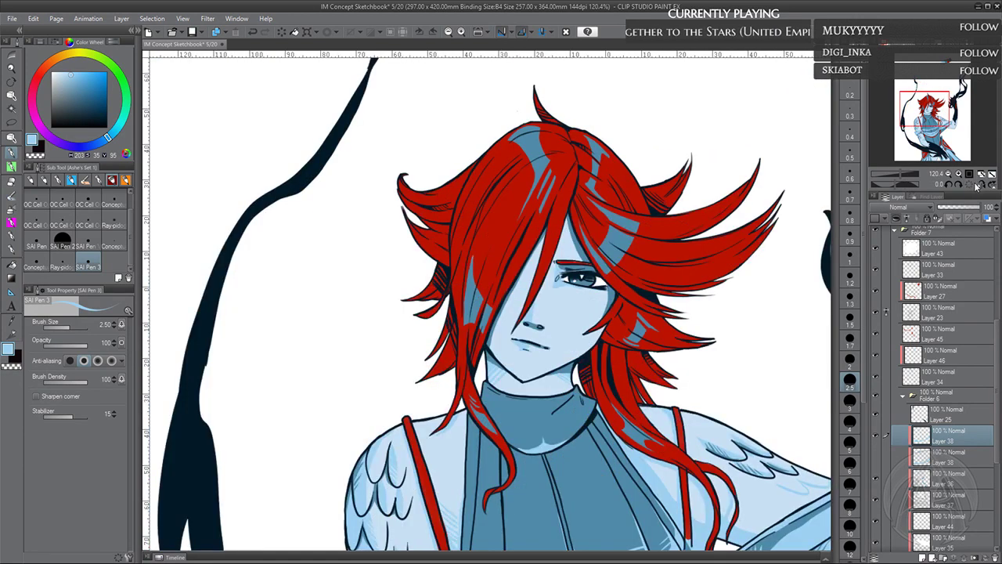
Paint a light blue collar highlight with SAI Pen 3 and cut diagonal hatching into it using OC Cell Outline Marker 28 and the transparent colour
{"action": "left_click_drag", "start_coordinate": [515, 435], "coordinate": [429, 389]}
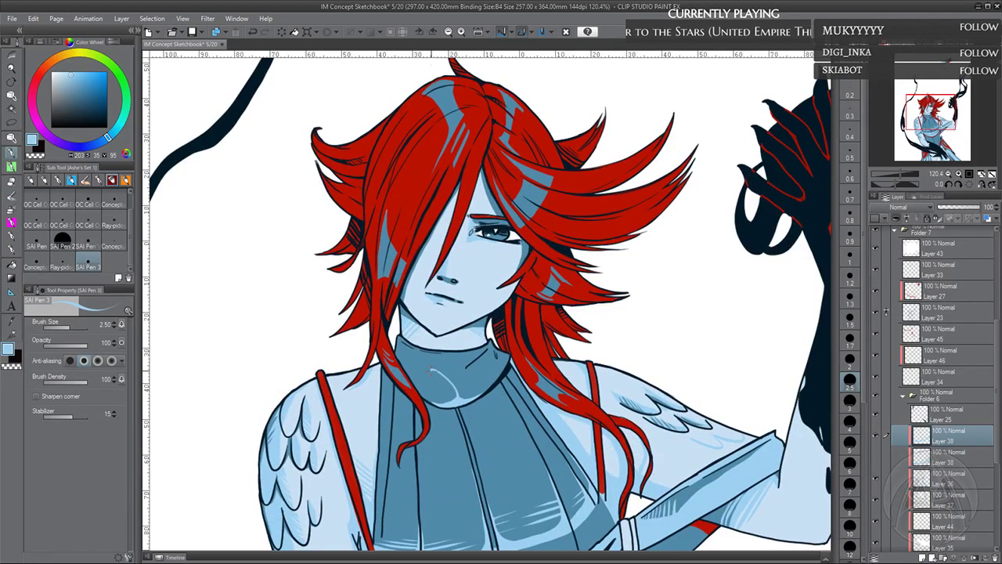
{"action": "mouse_move", "coordinate": [430, 371]}
{"action": "left_mouse_down"}
{"action": "mouse_move", "coordinate": [444, 400]}
{"action": "mouse_move", "coordinate": [432, 371]}
{"action": "mouse_move", "coordinate": [451, 392]}
{"action": "mouse_move", "coordinate": [446, 401]}
{"action": "mouse_move", "coordinate": [438, 377]}
{"action": "left_mouse_up"}
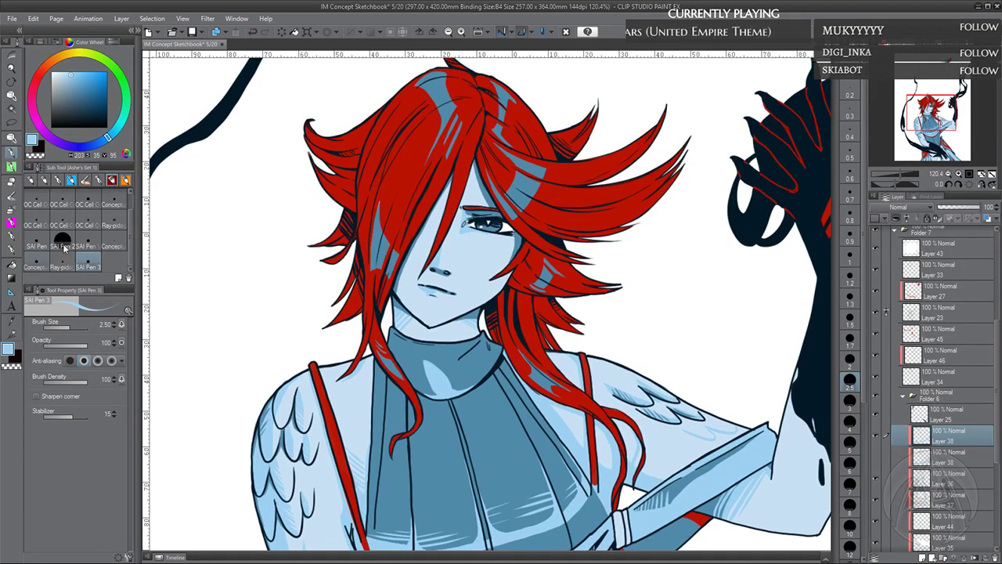
{"action": "left_click", "coordinate": [39, 265]}
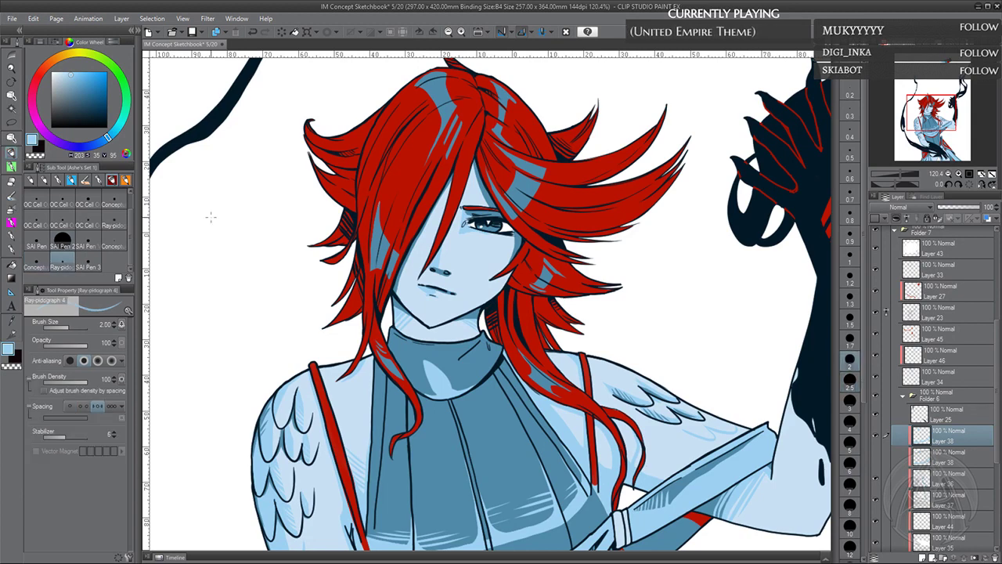
{"action": "left_click", "coordinate": [120, 236]}
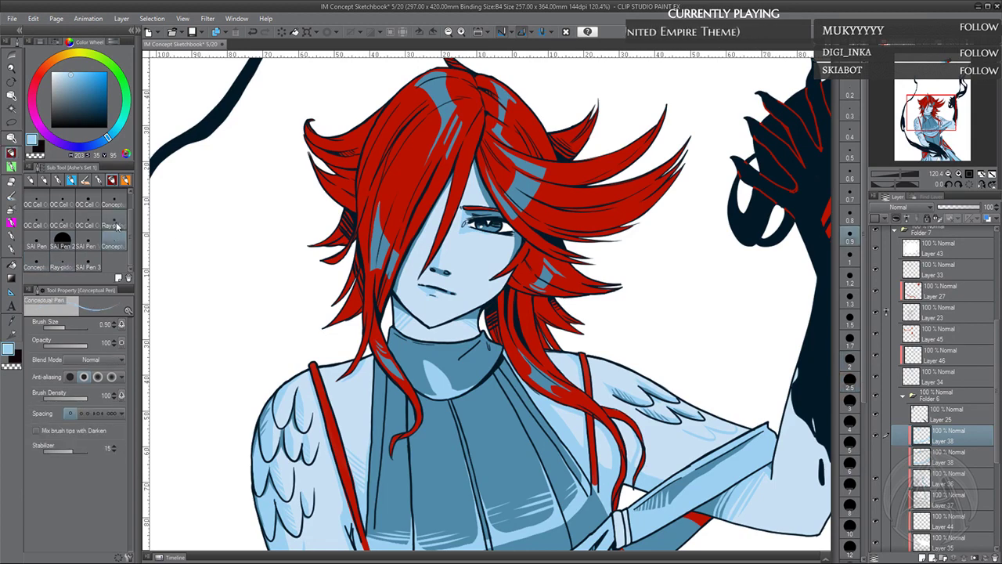
{"action": "left_click", "coordinate": [118, 227]}
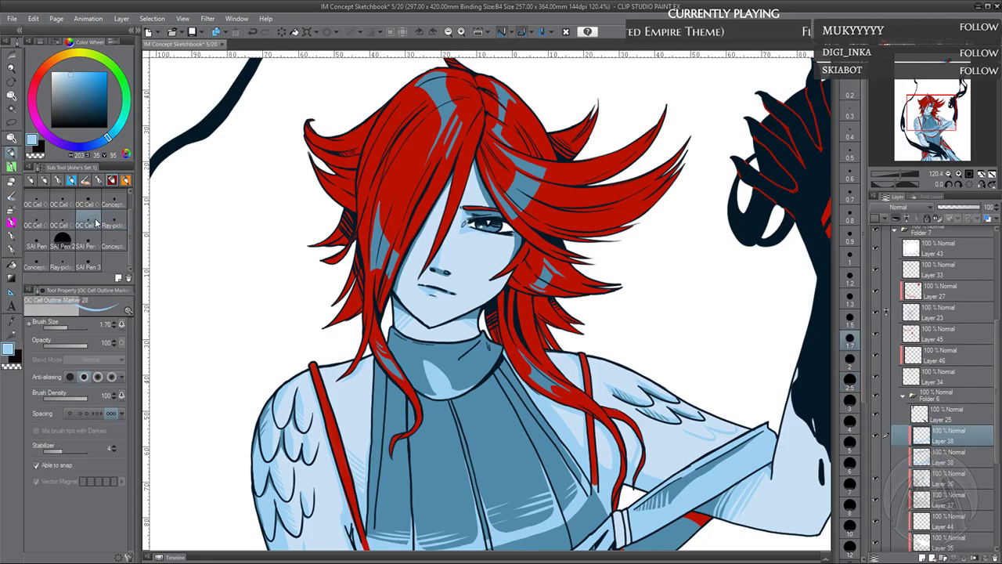
{"action": "left_click", "coordinate": [95, 226]}
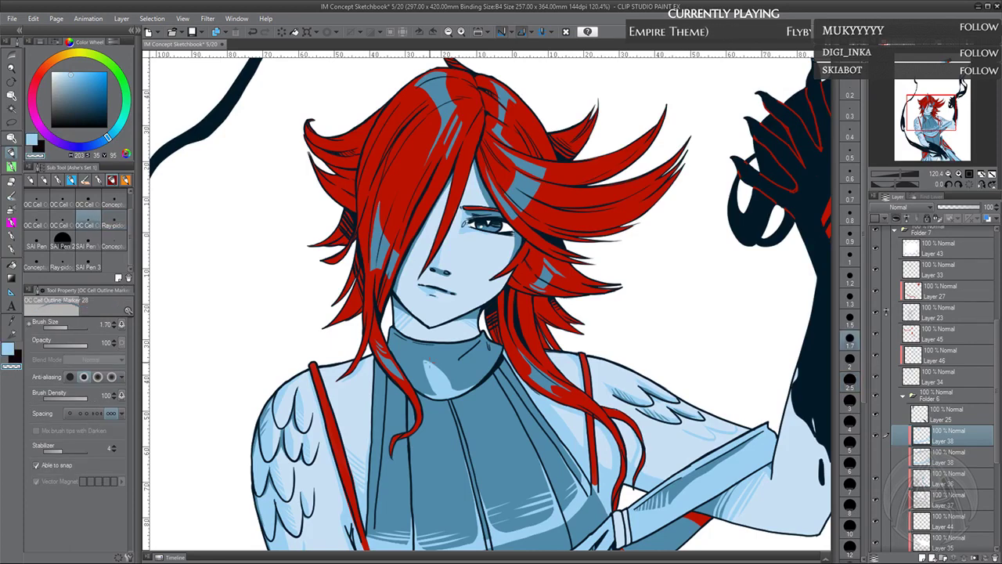
{"action": "left_click_drag", "start_coordinate": [436, 364], "coordinate": [435, 389]}
{"action": "mouse_move", "coordinate": [440, 384]}
{"action": "left_mouse_down"}
{"action": "mouse_move", "coordinate": [432, 391]}
{"action": "mouse_move", "coordinate": [424, 373]}
{"action": "mouse_move", "coordinate": [431, 392]}
{"action": "left_mouse_up"}
{"action": "left_click", "coordinate": [252, 31]}
{"action": "left_click_drag", "start_coordinate": [446, 371], "coordinate": [433, 394]}
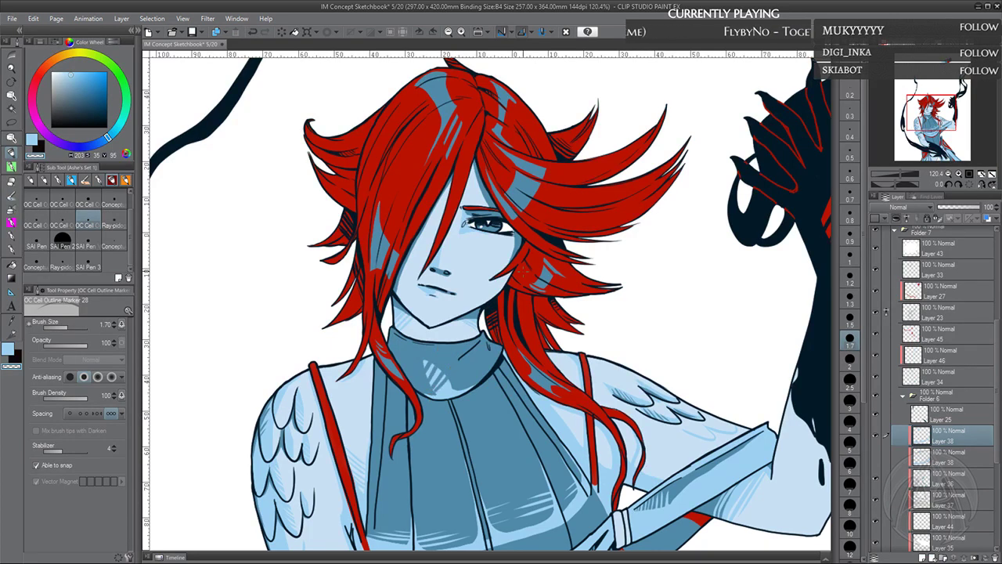
Undo the hatched collar highlight and try OC Cell Outline Marker 13 on the front of the collar
{"action": "left_click_drag", "start_coordinate": [555, 452], "coordinate": [525, 402]}
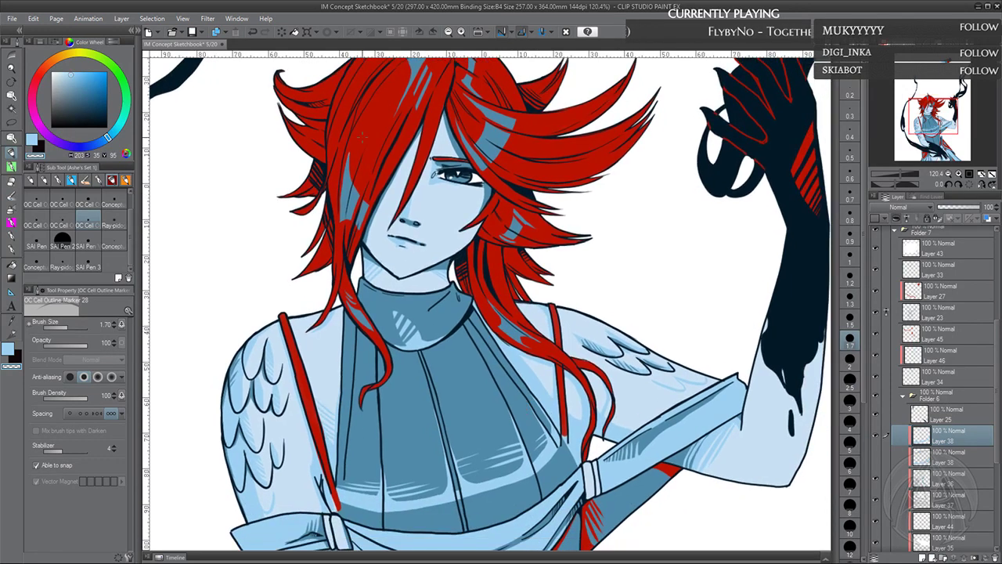
{"action": "left_click", "coordinate": [252, 33]}
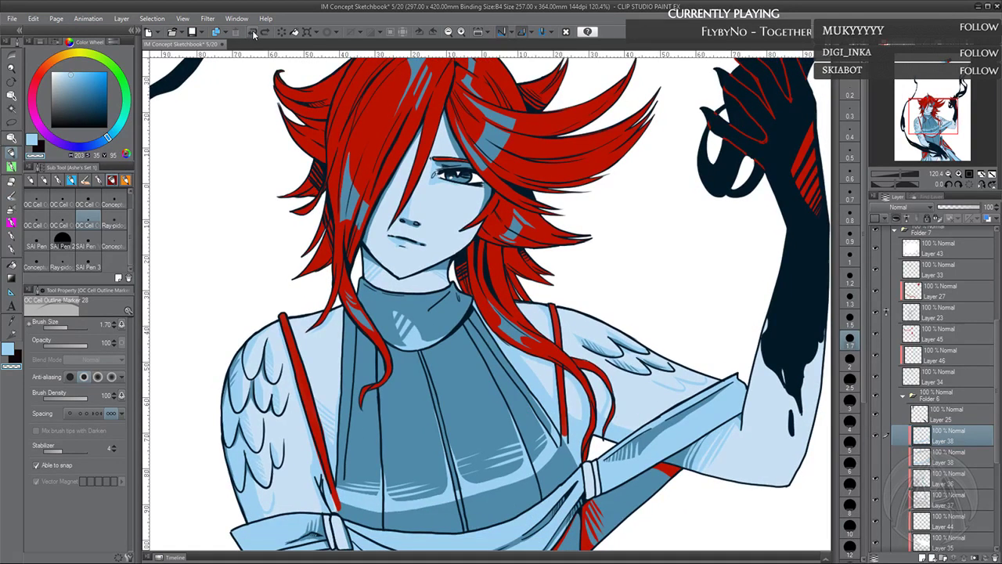
{"action": "left_click", "coordinate": [252, 33]}
{"action": "scroll", "coordinate": [111, 210], "scroll_direction": "up", "scroll_amount": 1}
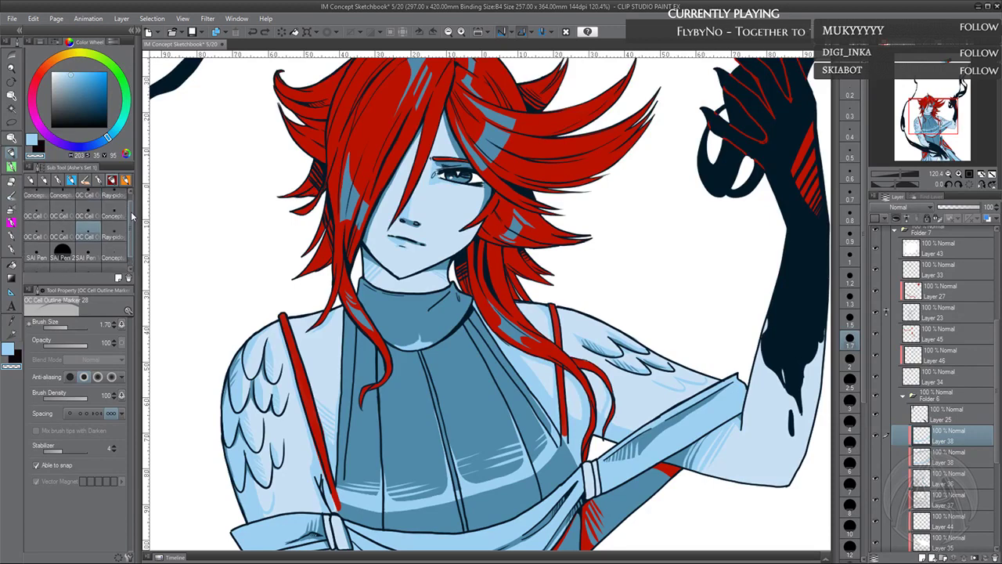
{"action": "left_click", "coordinate": [90, 196]}
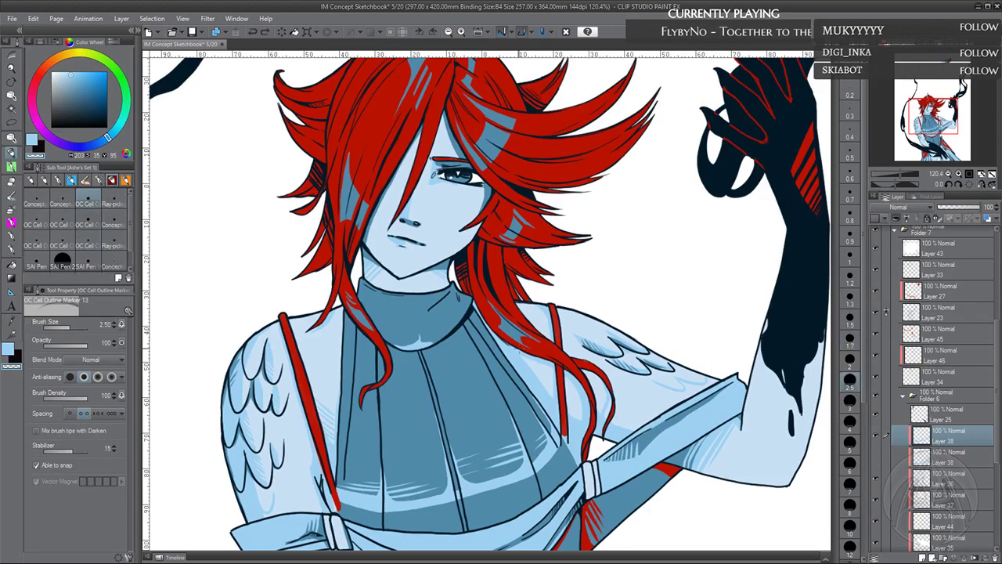
{"action": "left_click_drag", "start_coordinate": [519, 352], "coordinate": [518, 341]}
{"action": "left_click_drag", "start_coordinate": [411, 321], "coordinate": [431, 332]}
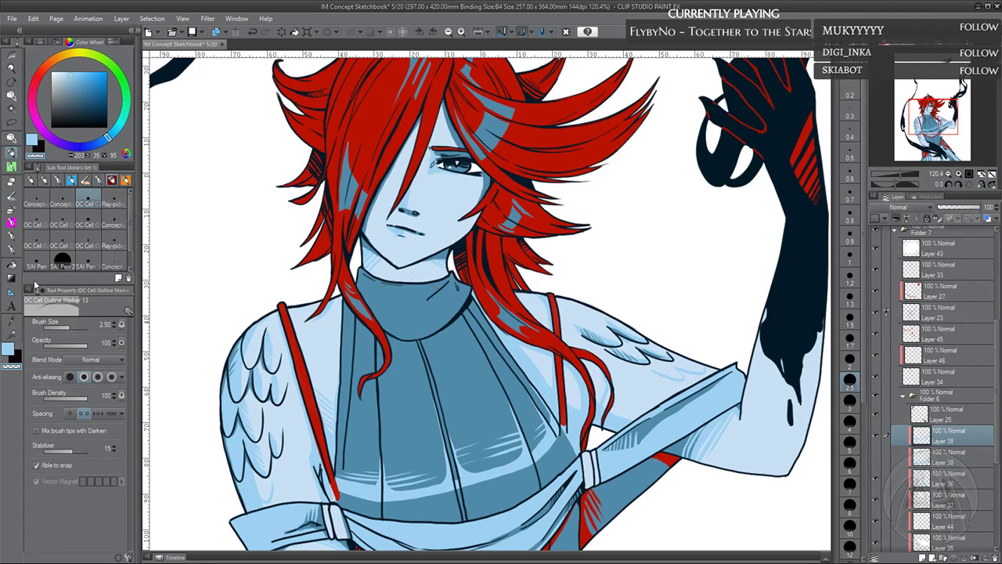
Switch to G-pen 15 at brush size 3.00 and return the drawing colour to light blue
{"action": "left_click", "coordinate": [12, 249]}
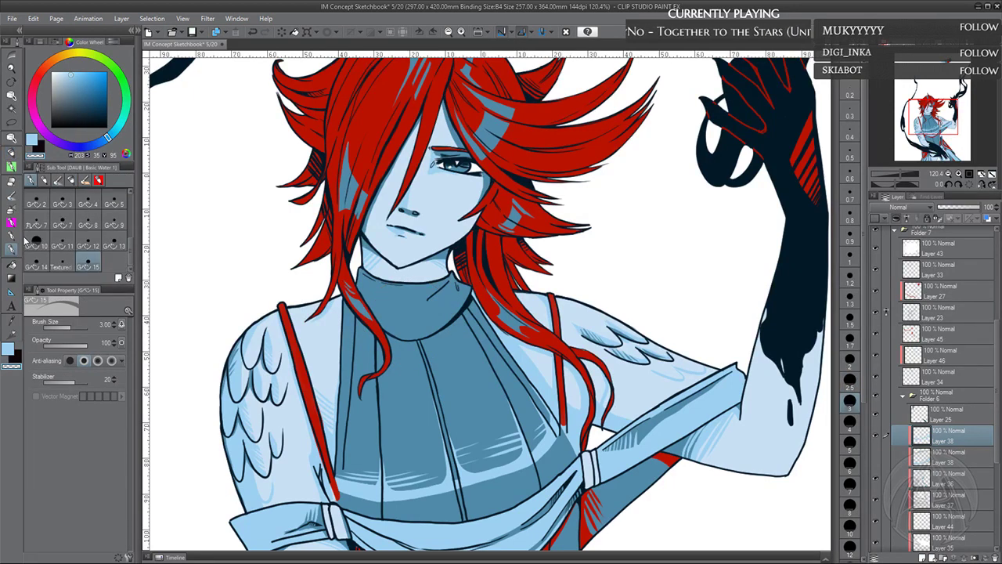
{"action": "left_click_drag", "start_coordinate": [528, 475], "coordinate": [512, 408]}
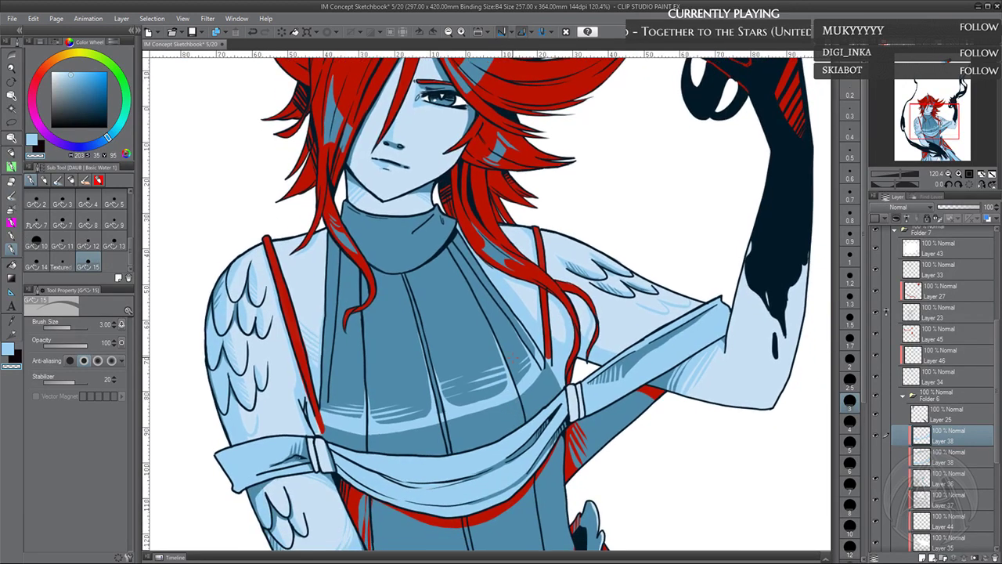
{"action": "left_click_drag", "start_coordinate": [473, 310], "coordinate": [474, 317]}
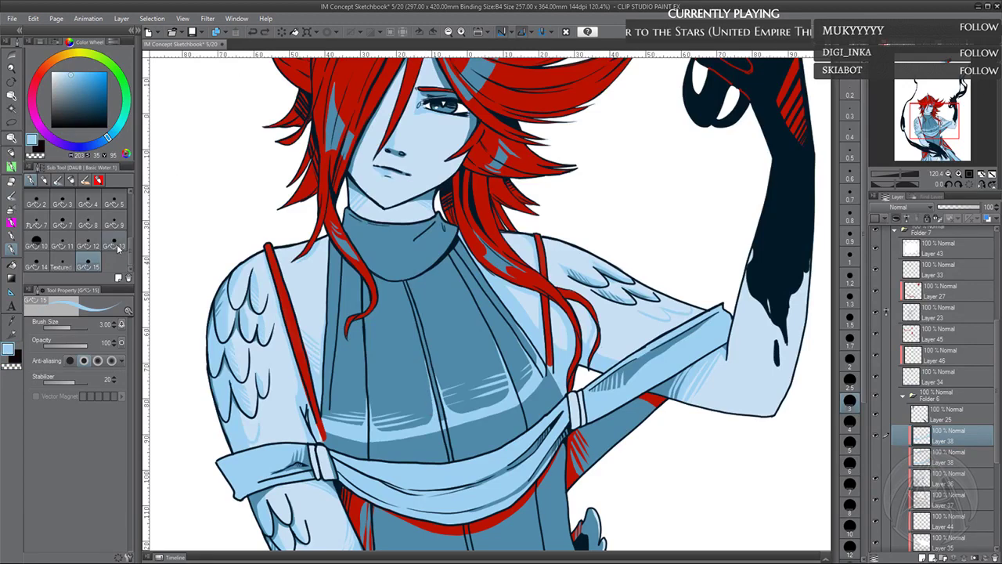
{"action": "left_click", "coordinate": [116, 248]}
{"action": "left_click", "coordinate": [89, 263]}
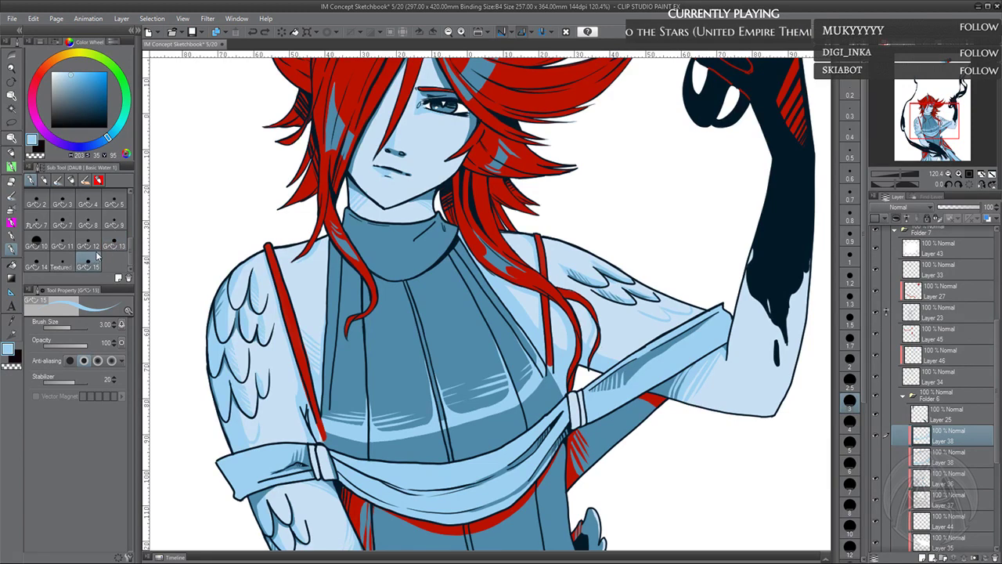
Try G-pen 14 with a short curved light blue stroke down the front of the collar
{"action": "left_click", "coordinate": [61, 267]}
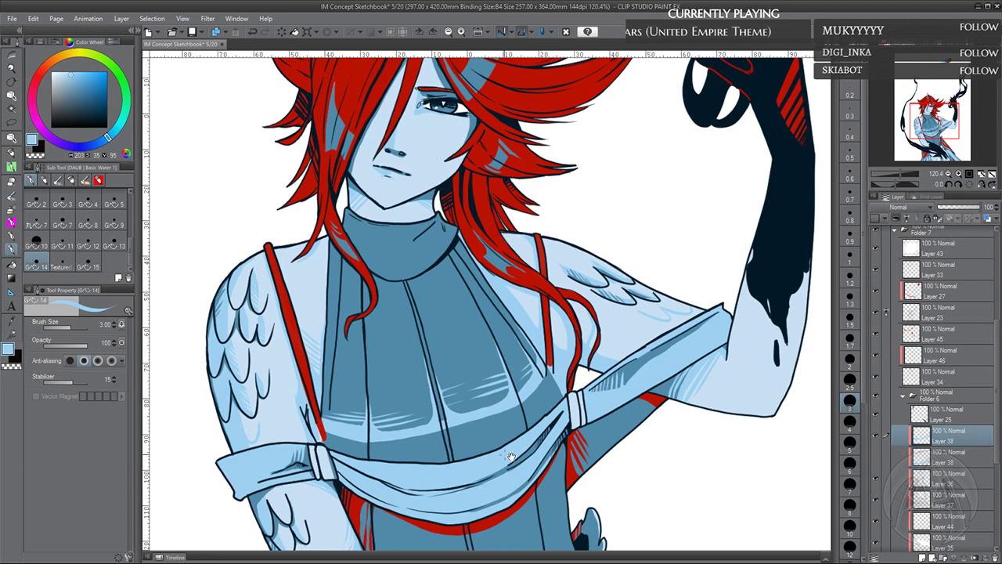
{"action": "left_click_drag", "start_coordinate": [510, 456], "coordinate": [541, 478]}
{"action": "left_click_drag", "start_coordinate": [567, 447], "coordinate": [562, 449]}
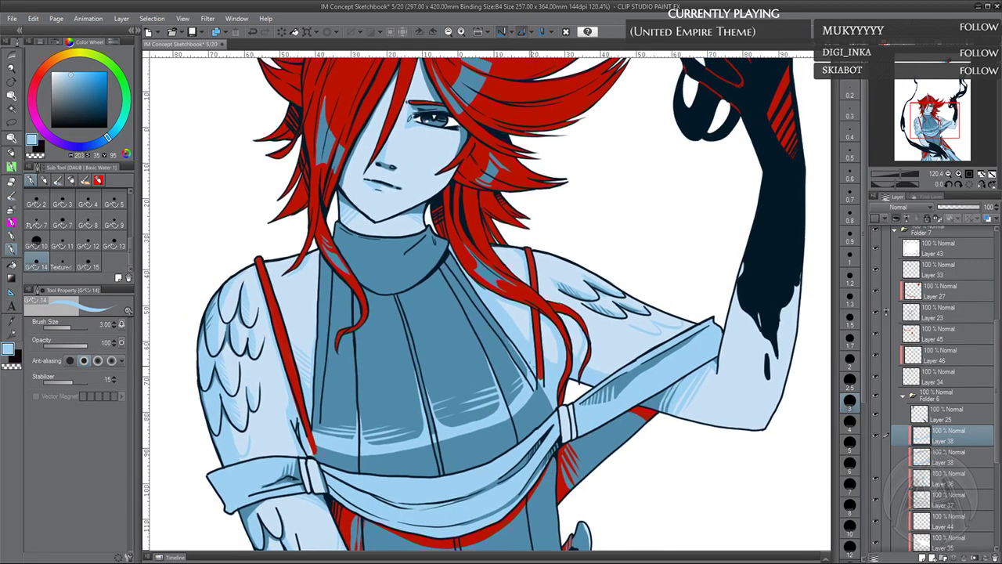
{"action": "mouse_move", "coordinate": [507, 322]}
{"action": "left_mouse_down"}
{"action": "mouse_move", "coordinate": [507, 343]}
{"action": "mouse_move", "coordinate": [479, 349]}
{"action": "left_mouse_up"}
{"action": "mouse_move", "coordinate": [399, 279]}
{"action": "left_mouse_down"}
{"action": "mouse_move", "coordinate": [409, 296]}
{"action": "mouse_move", "coordinate": [400, 313]}
{"action": "left_mouse_up"}
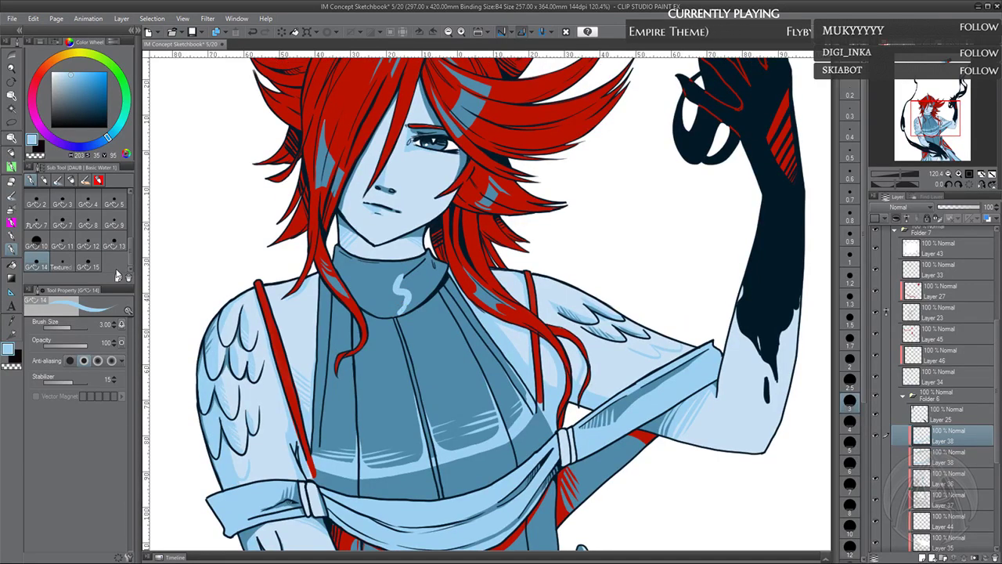
Duplicate G-pen 15 as G-pen 16 and undo the curved stroke on the collar
{"action": "left_click", "coordinate": [91, 264]}
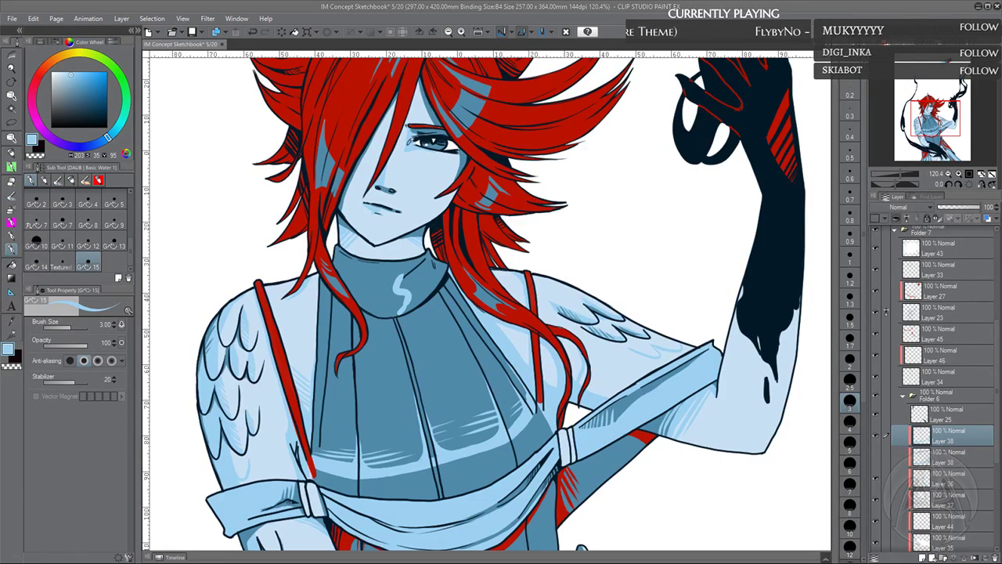
{"action": "left_click", "coordinate": [538, 301]}
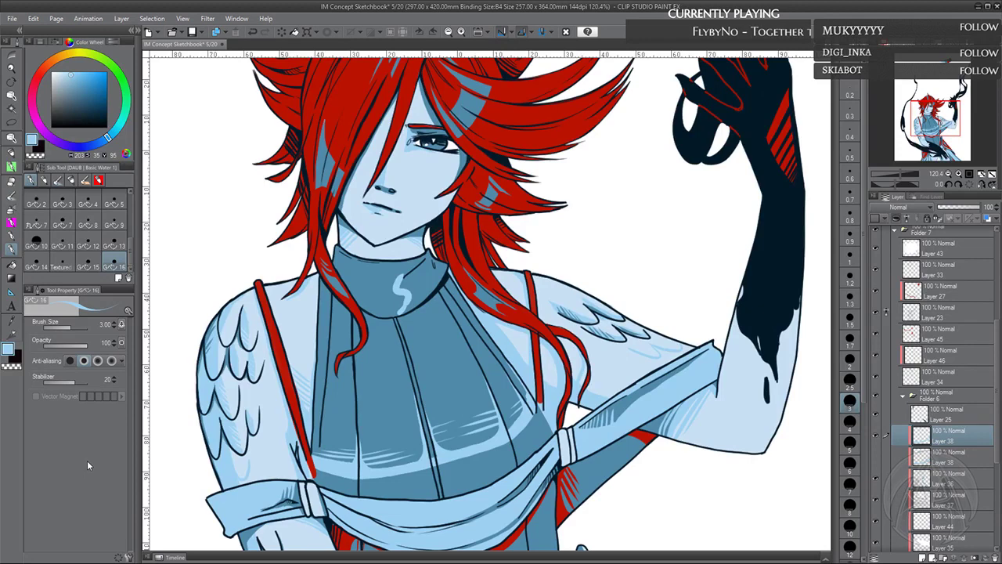
{"action": "left_click_drag", "start_coordinate": [441, 321], "coordinate": [427, 342]}
{"action": "key", "text": "ctrl+z"}
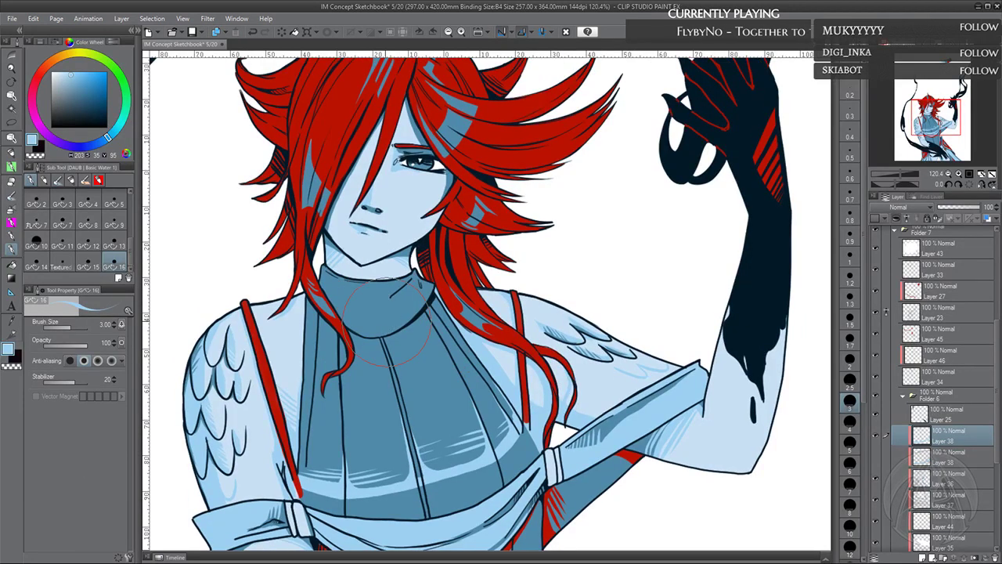
Paint a slanted, filled light blue highlight with tapered ends on the front of the collar using G-pen 16
{"action": "mouse_move", "coordinate": [422, 300]}
{"action": "left_mouse_down"}
{"action": "mouse_move", "coordinate": [421, 309]}
{"action": "mouse_move", "coordinate": [378, 321]}
{"action": "mouse_move", "coordinate": [397, 324]}
{"action": "left_mouse_up"}
{"action": "mouse_move", "coordinate": [390, 339]}
{"action": "left_mouse_down"}
{"action": "mouse_move", "coordinate": [378, 342]}
{"action": "mouse_move", "coordinate": [378, 327]}
{"action": "mouse_move", "coordinate": [398, 306]}
{"action": "mouse_move", "coordinate": [379, 335]}
{"action": "left_mouse_up"}
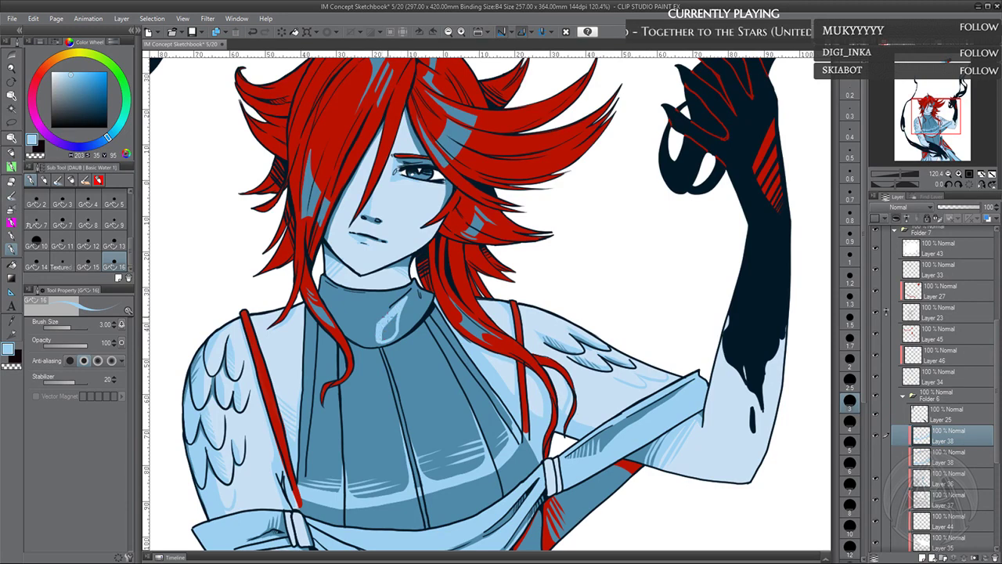
{"action": "left_click_drag", "start_coordinate": [395, 316], "coordinate": [390, 332]}
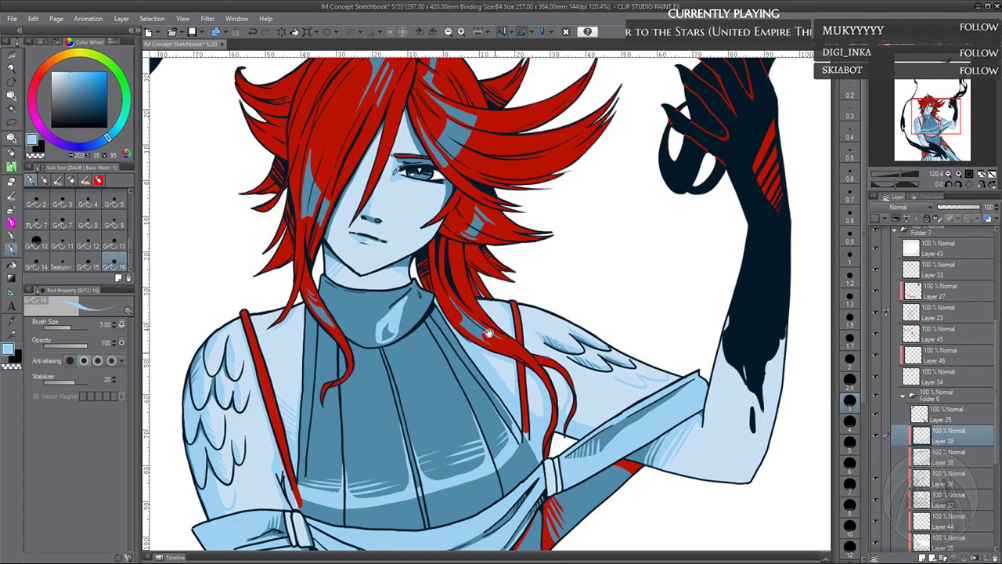
Refine the light blue highlight on the front of the collar with G-pen 16, trimming its shape and cutting hatched gaps with the transparent colour
{"action": "left_click_drag", "start_coordinate": [490, 304], "coordinate": [496, 316]}
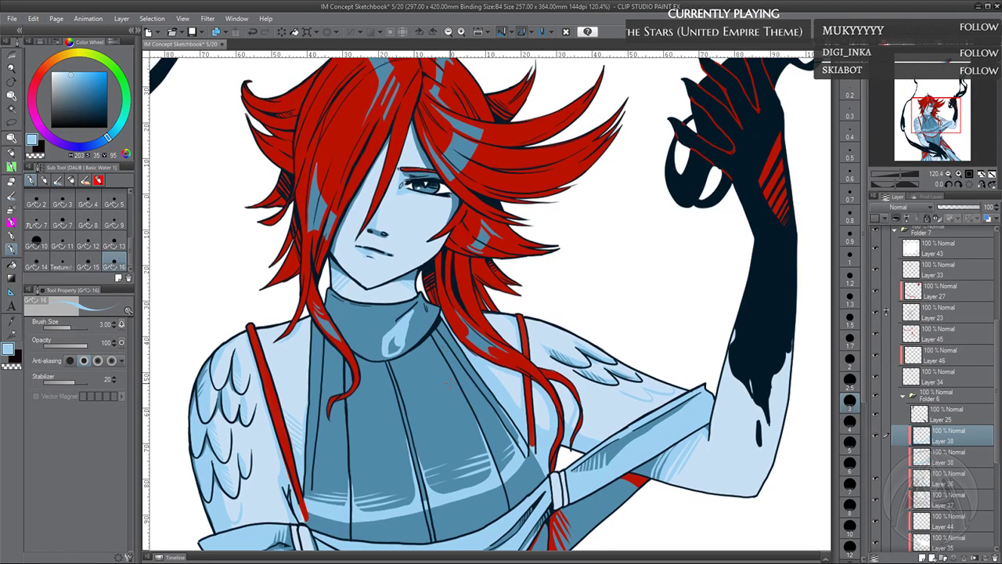
{"action": "left_click_drag", "start_coordinate": [936, 120], "coordinate": [934, 120]}
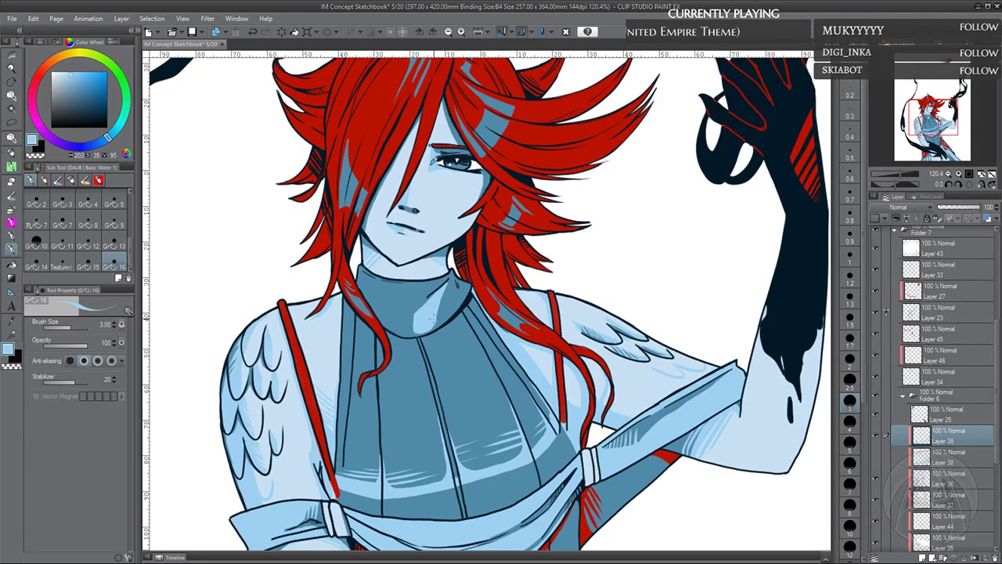
{"action": "left_click_drag", "start_coordinate": [464, 449], "coordinate": [448, 446]}
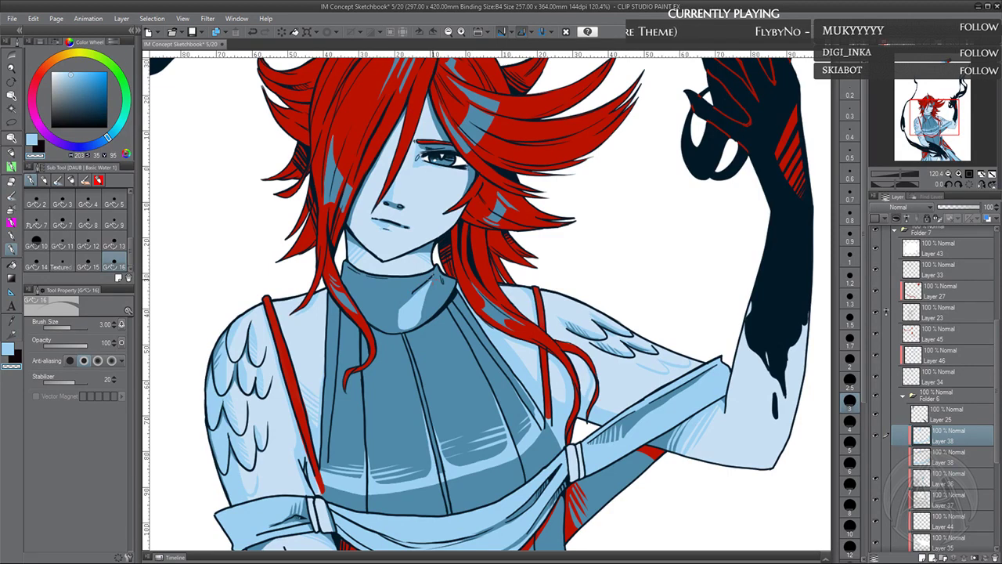
{"action": "left_click_drag", "start_coordinate": [549, 437], "coordinate": [544, 405]}
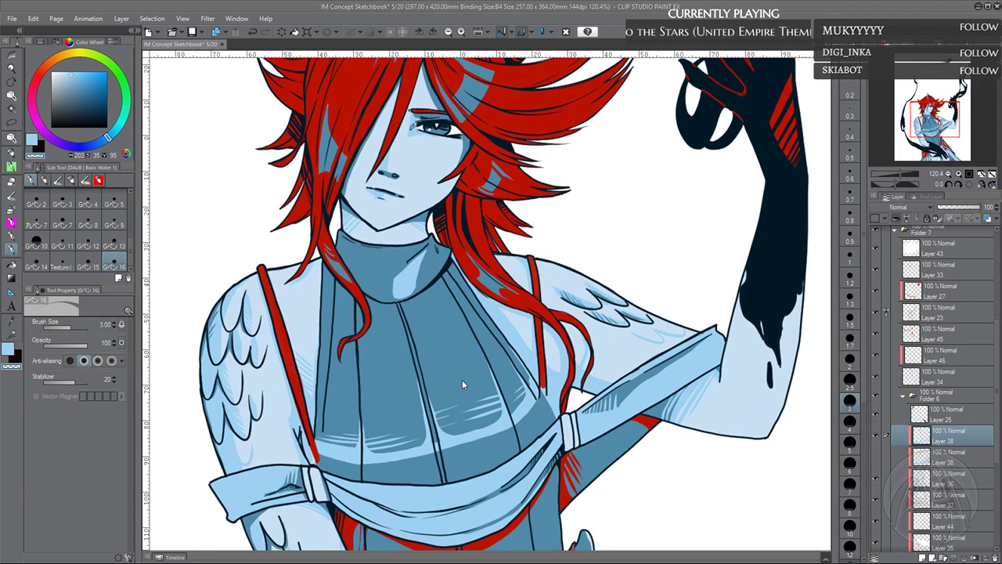
{"action": "left_click_drag", "start_coordinate": [460, 382], "coordinate": [450, 428]}
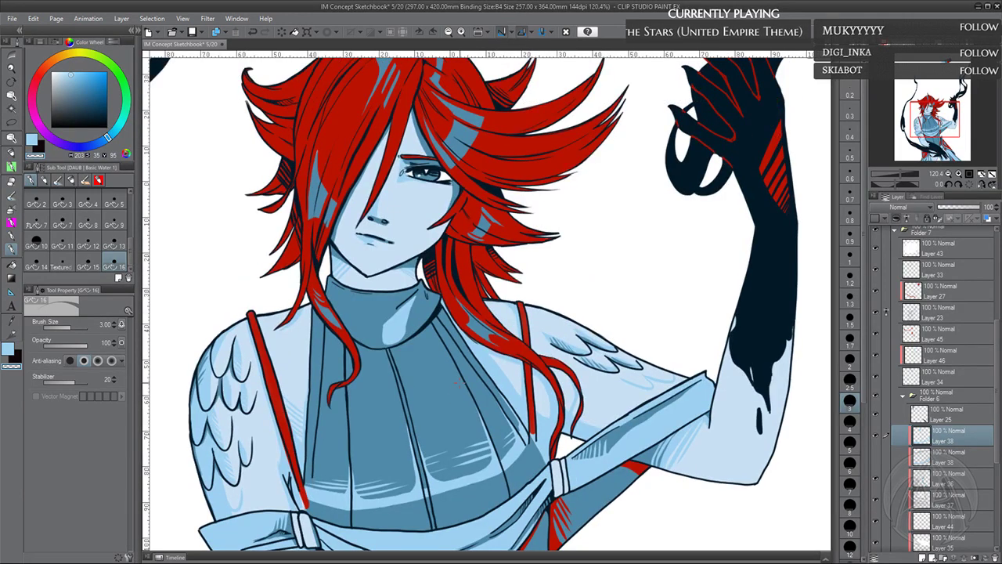
{"action": "scroll", "coordinate": [461, 381], "scroll_direction": "up", "scroll_amount": 4}
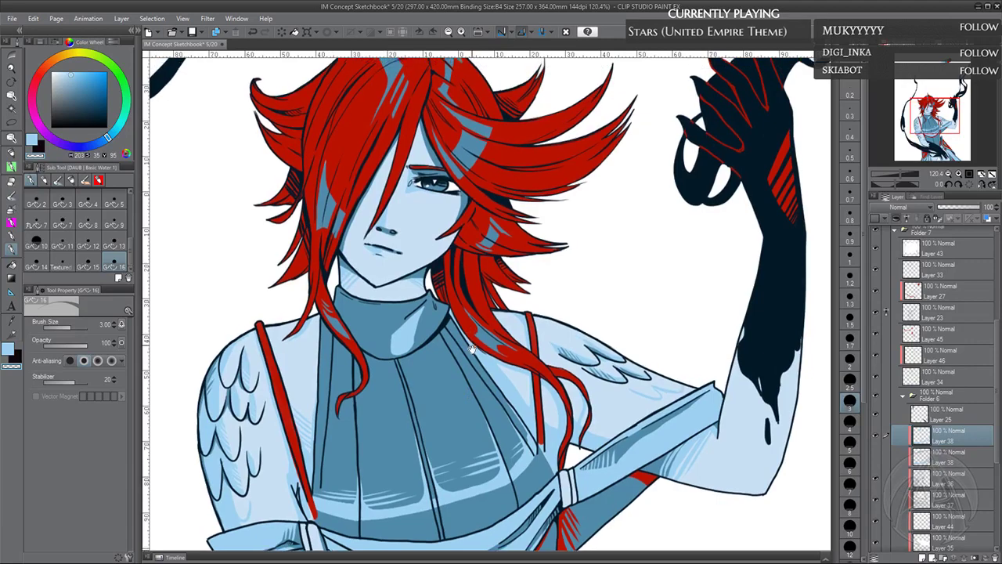
{"action": "mouse_move", "coordinate": [481, 458]}
{"action": "left_mouse_down"}
{"action": "mouse_move", "coordinate": [456, 358]}
{"action": "mouse_move", "coordinate": [469, 380]}
{"action": "mouse_move", "coordinate": [450, 380]}
{"action": "left_mouse_up"}
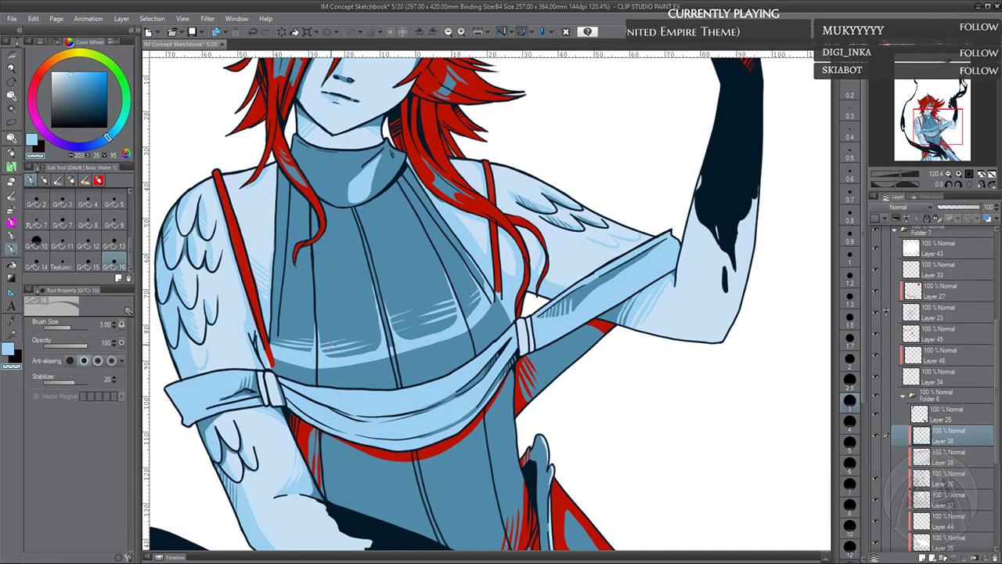
{"action": "left_click_drag", "start_coordinate": [392, 296], "coordinate": [382, 362]}
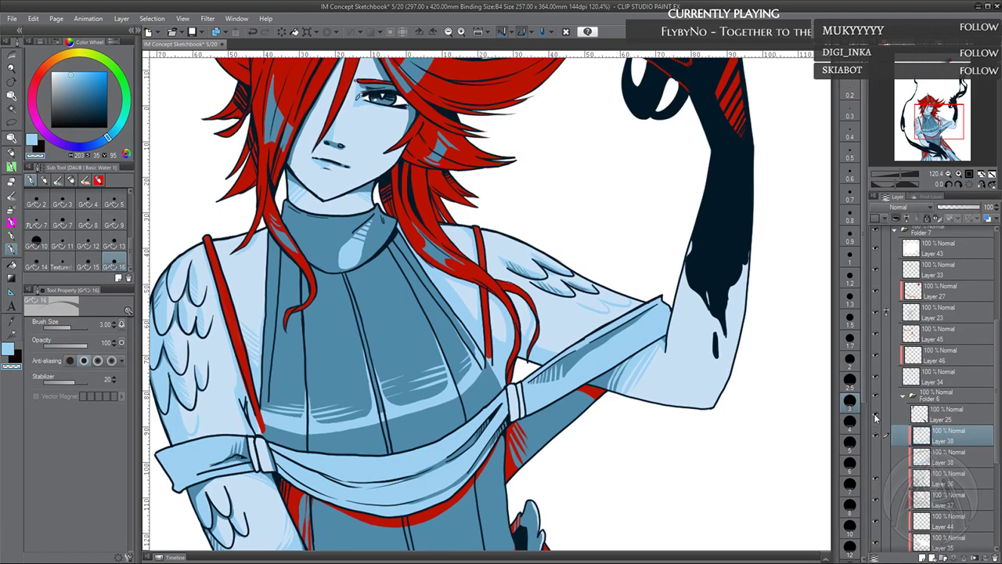
Select Layer 25, sample the dark navy line colour and thicken the line work at the collar's edge beside the hair
{"action": "left_click", "coordinate": [935, 415]}
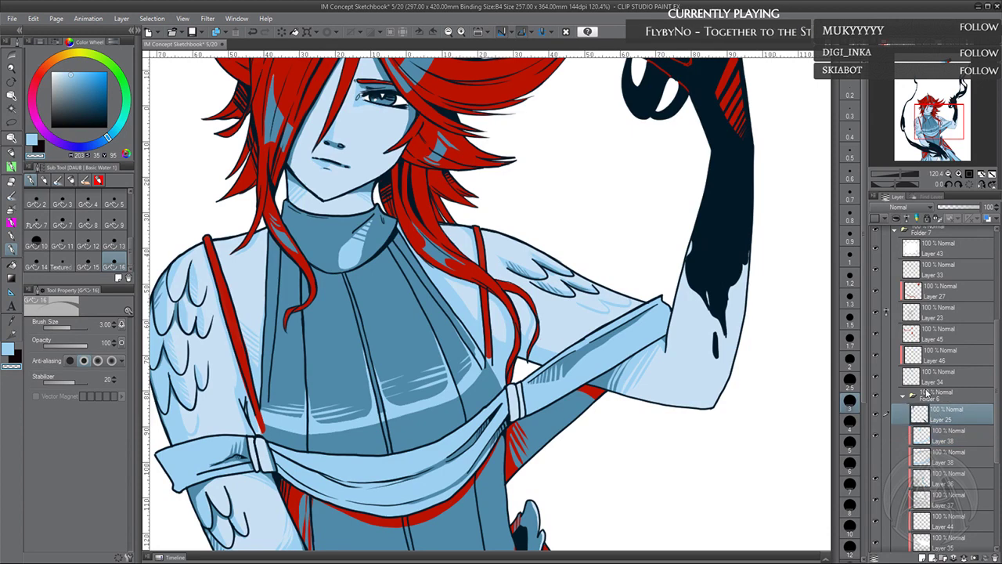
{"action": "left_click", "coordinate": [380, 218], "text": "alt"}
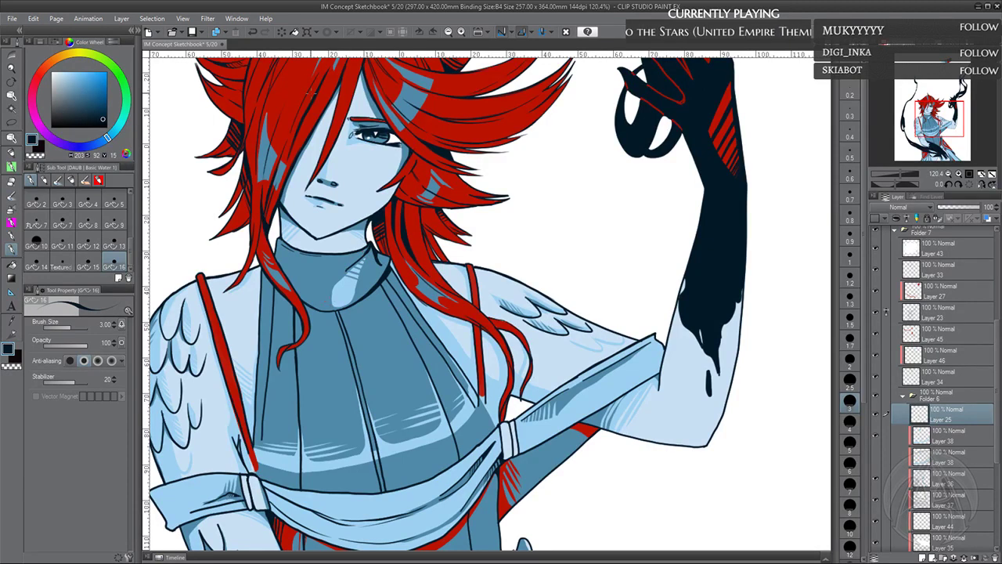
{"action": "left_click", "coordinate": [252, 33]}
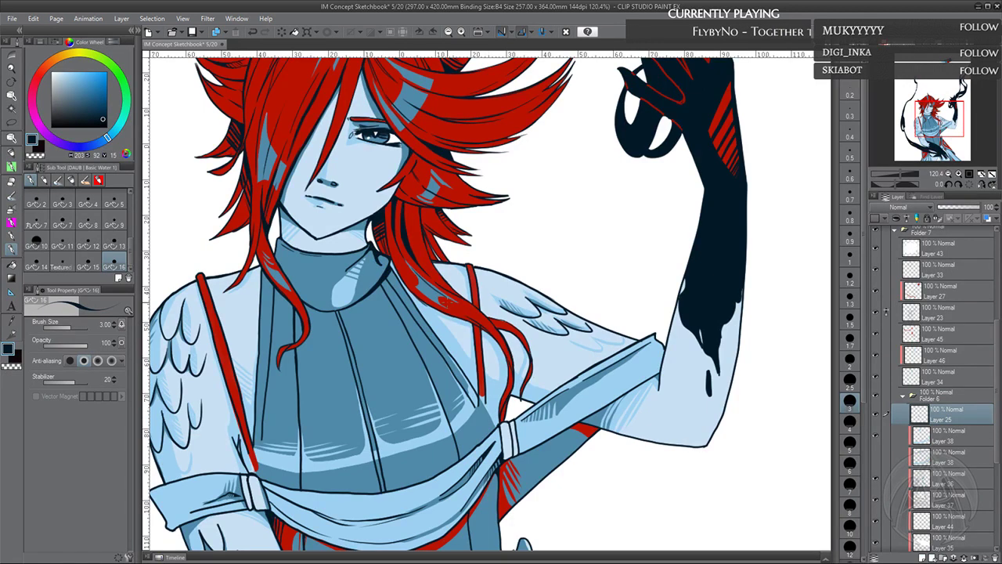
{"action": "left_click_drag", "start_coordinate": [446, 301], "coordinate": [450, 309]}
{"action": "left_click_drag", "start_coordinate": [406, 278], "coordinate": [408, 286]}
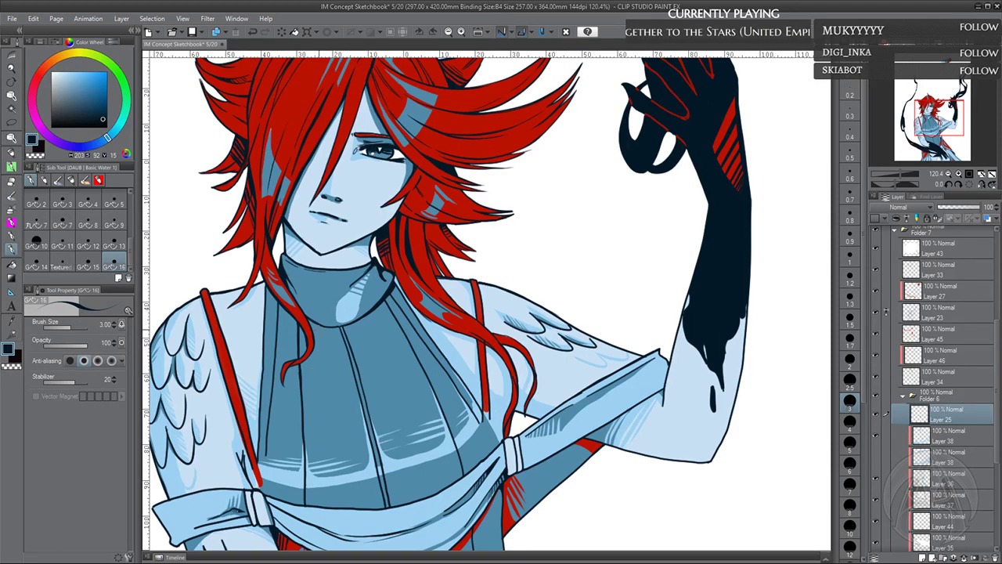
Mirror the canvas view, rotate it to 30 degrees and bring the collar into position for inking its edge
{"action": "left_click", "coordinate": [979, 185]}
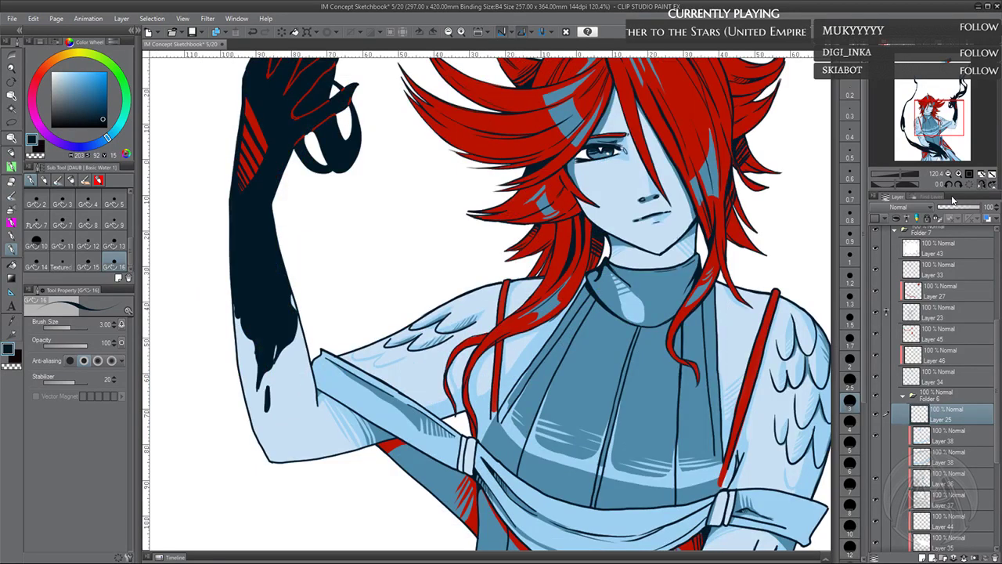
{"action": "left_click", "coordinate": [959, 184]}
{"action": "left_click", "coordinate": [959, 185]}
{"action": "left_click", "coordinate": [959, 185]}
{"action": "left_click", "coordinate": [959, 185]}
{"action": "left_click_drag", "start_coordinate": [698, 426], "coordinate": [674, 315]}
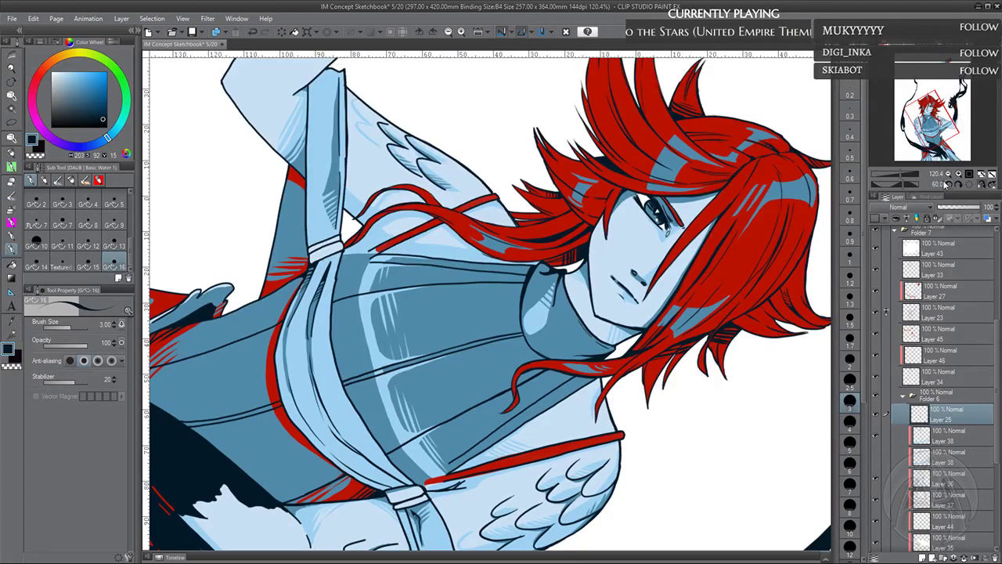
{"action": "left_click", "coordinate": [948, 184]}
{"action": "left_click", "coordinate": [948, 185]}
{"action": "left_click_drag", "start_coordinate": [656, 363], "coordinate": [464, 450]}
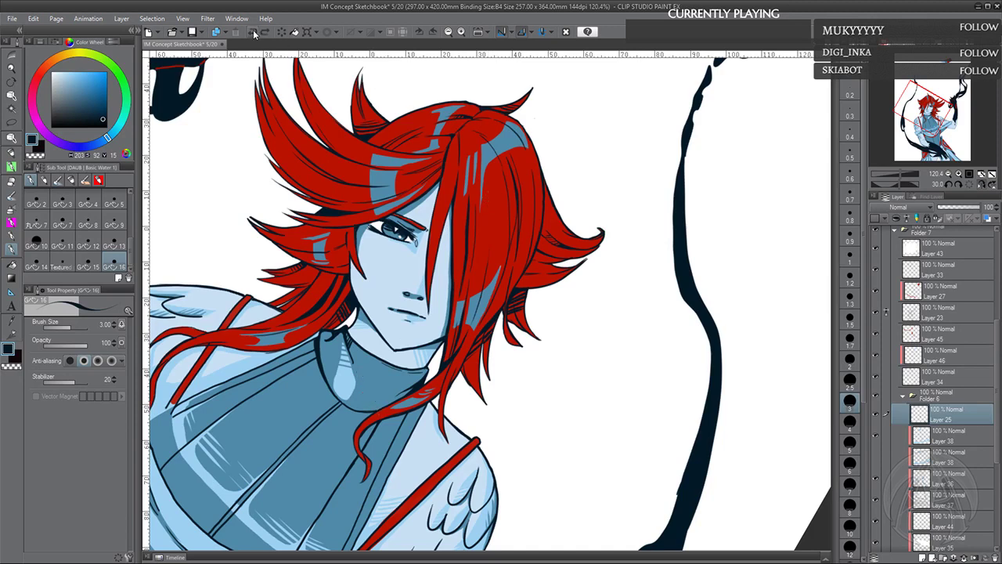
Clean up the dark collar line with the transparent colour and return to dark navy
{"action": "left_click", "coordinate": [12, 367]}
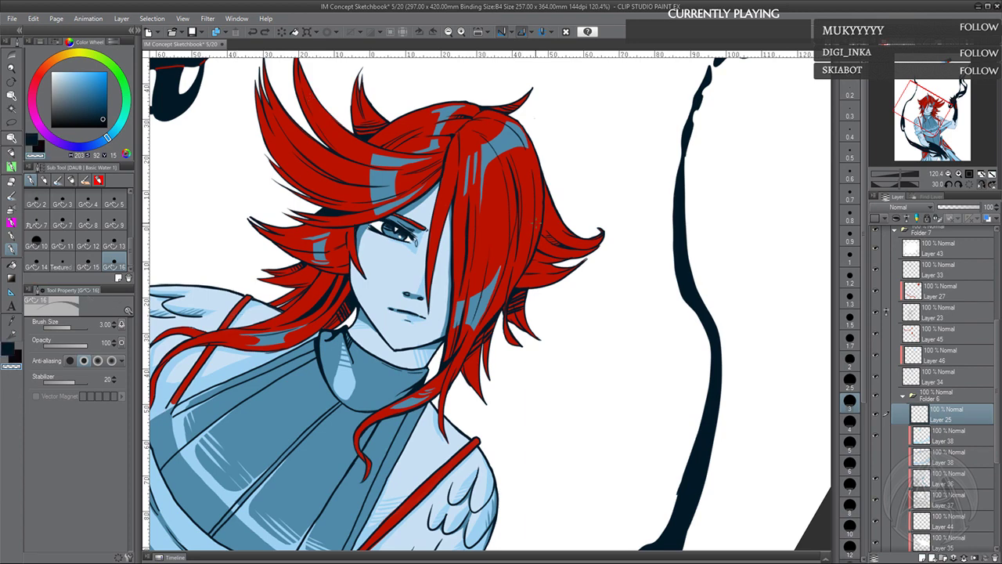
{"action": "left_click_drag", "start_coordinate": [532, 462], "coordinate": [540, 428]}
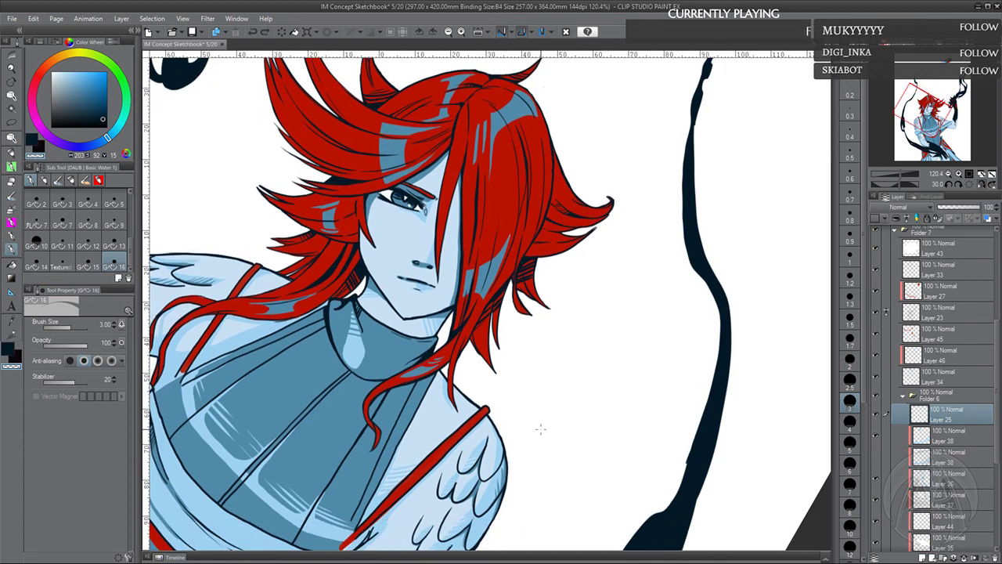
{"action": "left_click", "coordinate": [10, 350]}
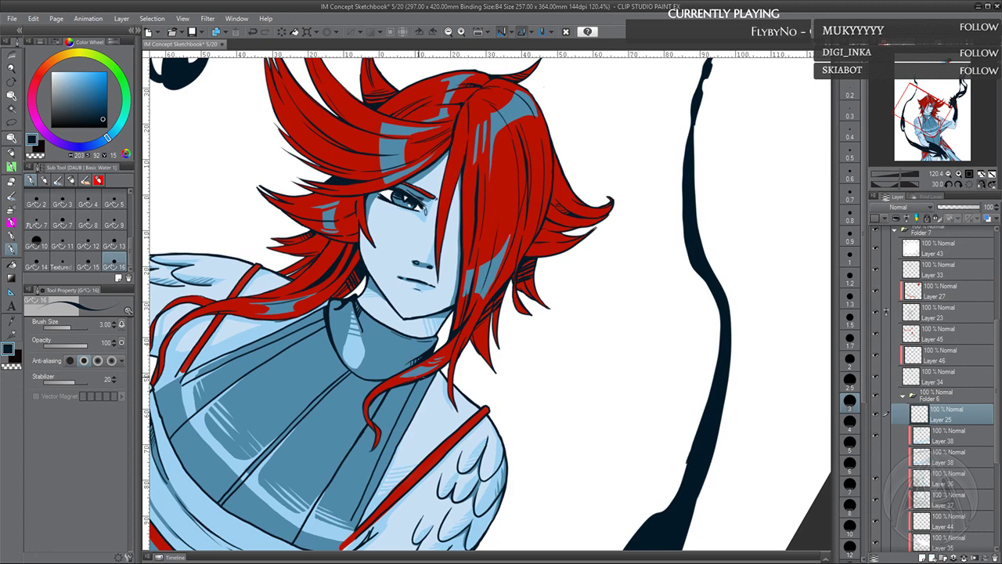
Reset the canvas rotation and ink a dark navy shadow behind the hair lock where it crosses the bodice edge
{"action": "left_click", "coordinate": [977, 169]}
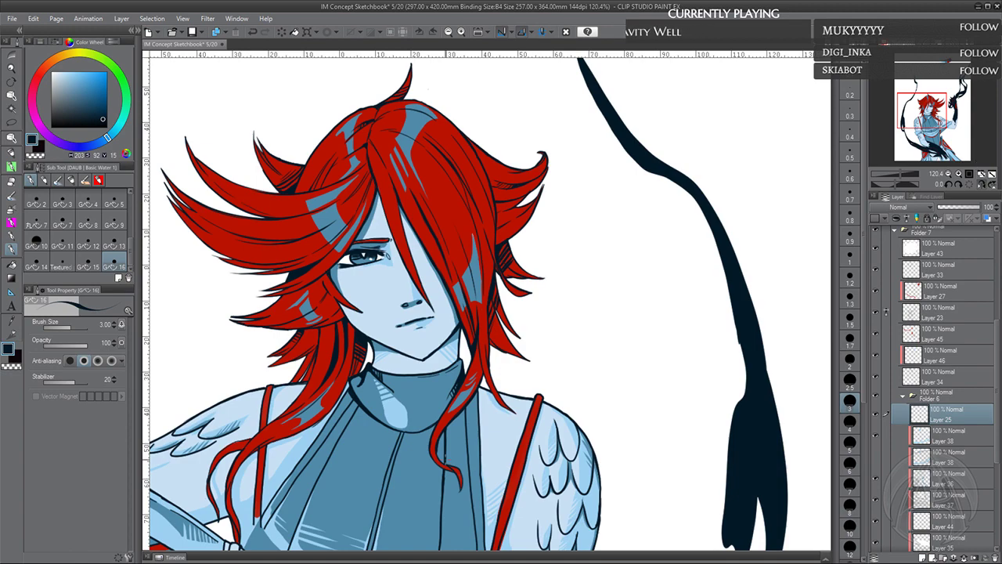
{"action": "left_click_drag", "start_coordinate": [460, 500], "coordinate": [459, 382]}
{"action": "left_click_drag", "start_coordinate": [497, 288], "coordinate": [480, 330]}
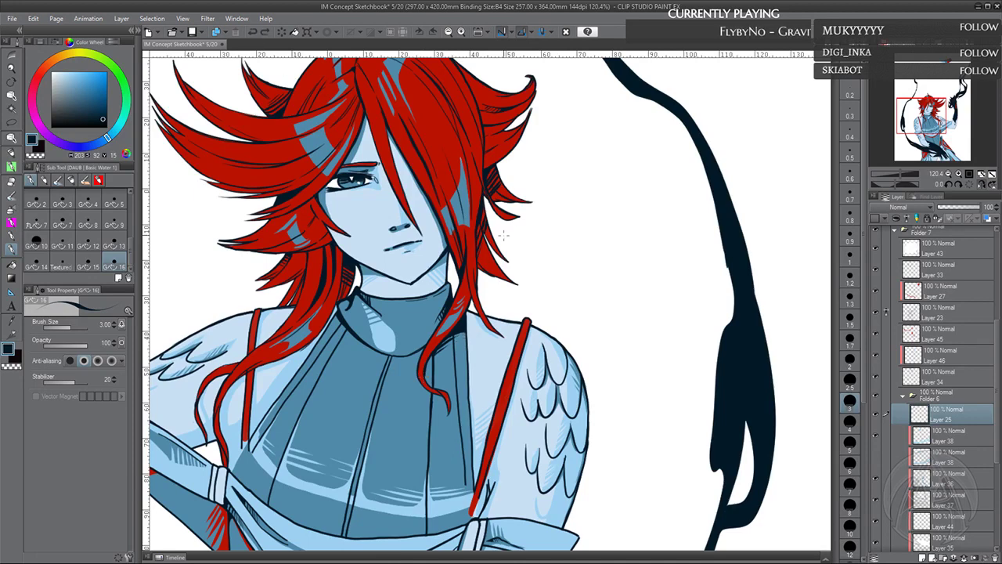
Examine the line work on the torso, sash, shoulder and lower arm in the mirrored view
{"action": "scroll", "coordinate": [517, 462], "scroll_direction": "down", "scroll_amount": 2}
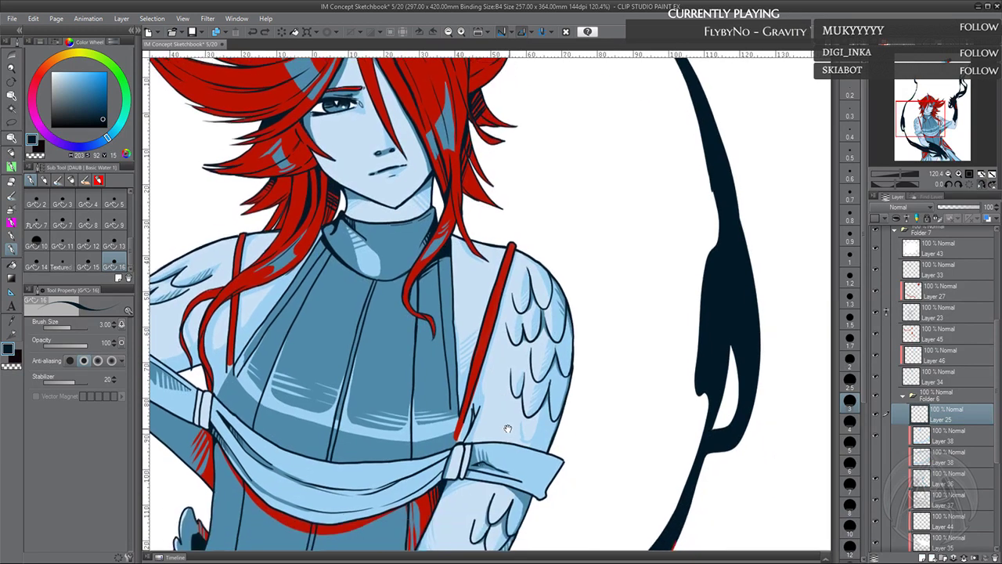
{"action": "left_click_drag", "start_coordinate": [528, 448], "coordinate": [553, 417]}
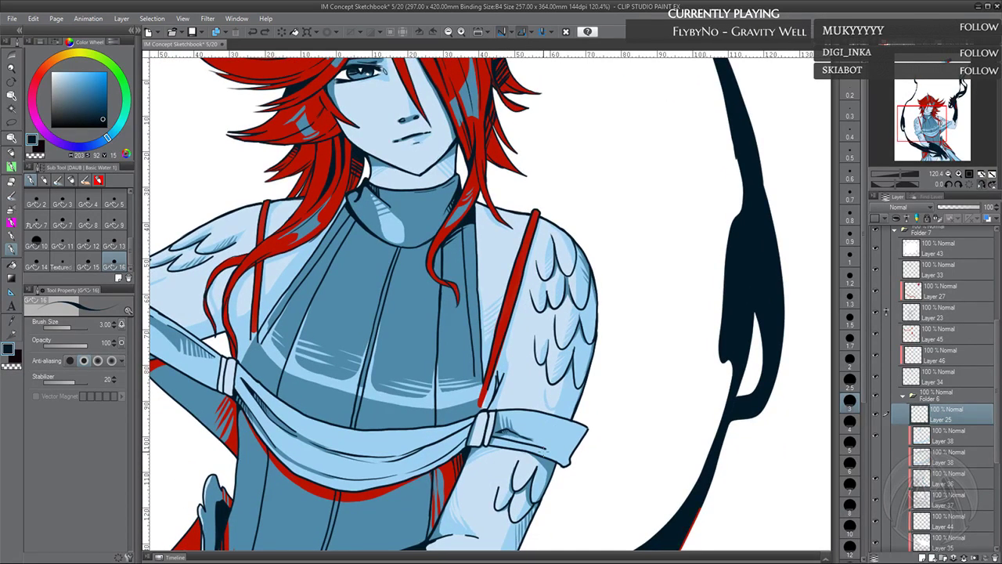
{"action": "left_click_drag", "start_coordinate": [597, 390], "coordinate": [605, 378]}
{"action": "left_click_drag", "start_coordinate": [573, 331], "coordinate": [553, 355]}
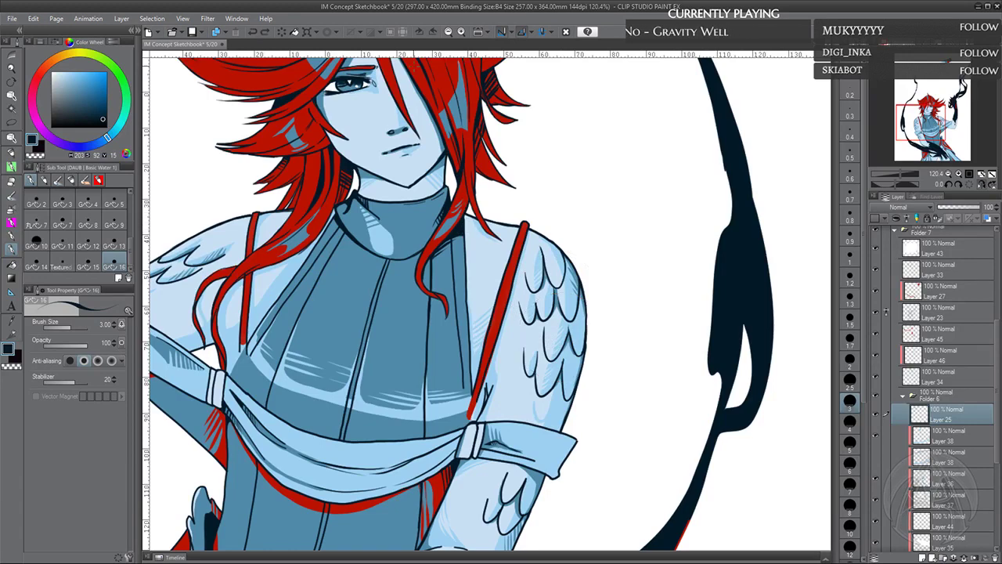
{"action": "left_click_drag", "start_coordinate": [573, 256], "coordinate": [590, 311]}
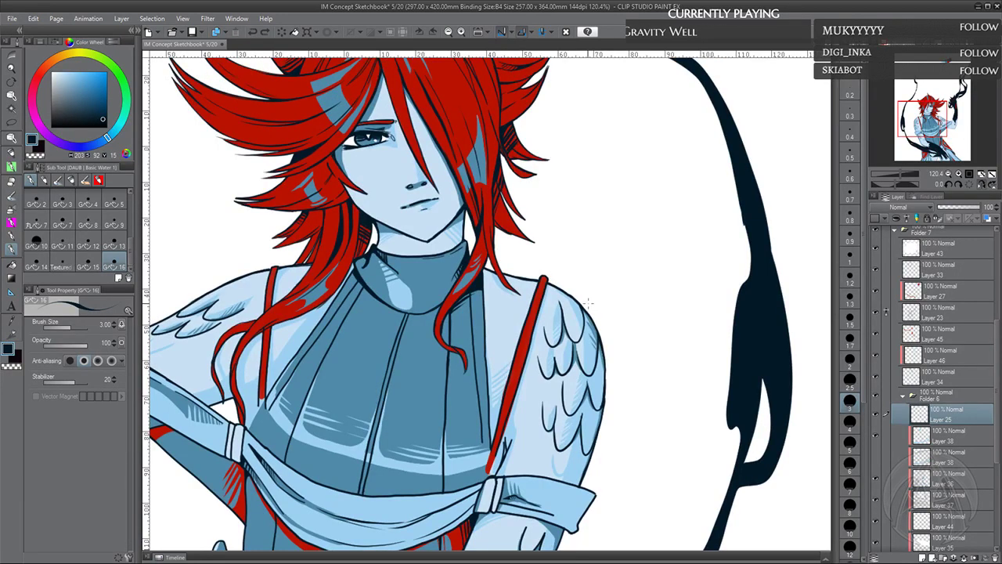
{"action": "scroll", "coordinate": [589, 303], "scroll_direction": "down", "scroll_amount": 5}
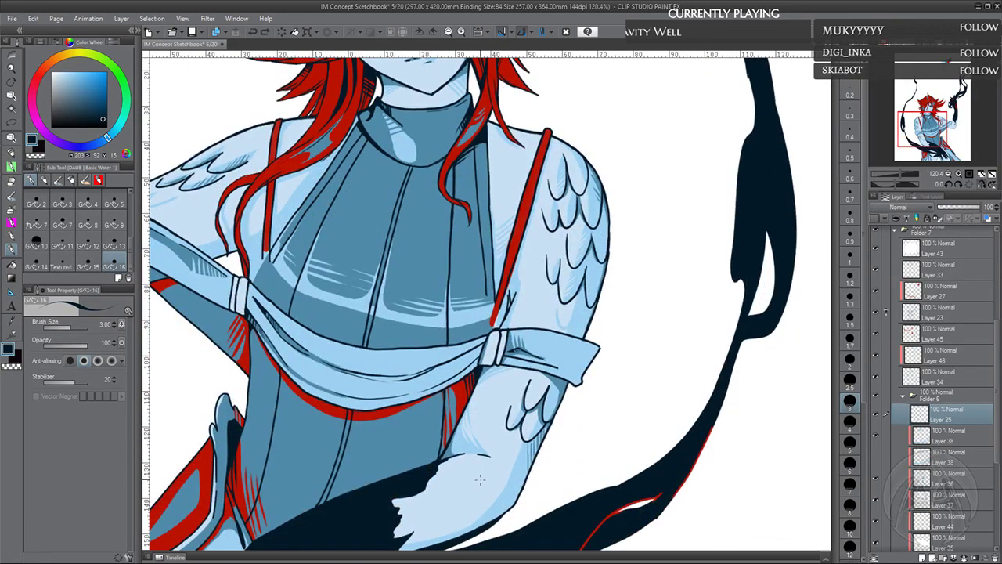
{"action": "left_click_drag", "start_coordinate": [479, 479], "coordinate": [559, 463]}
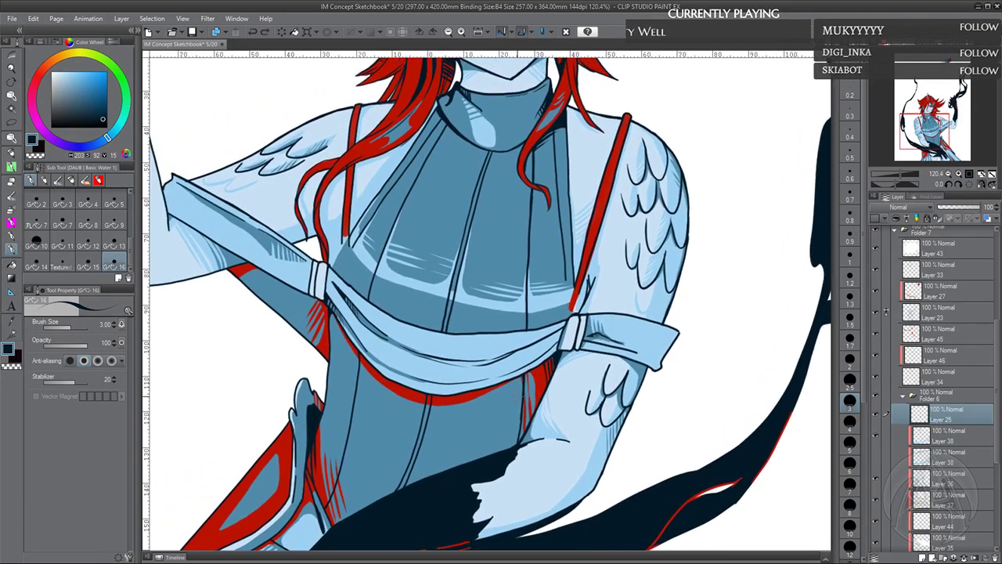
{"action": "scroll", "coordinate": [439, 329], "scroll_direction": "up", "scroll_amount": 4}
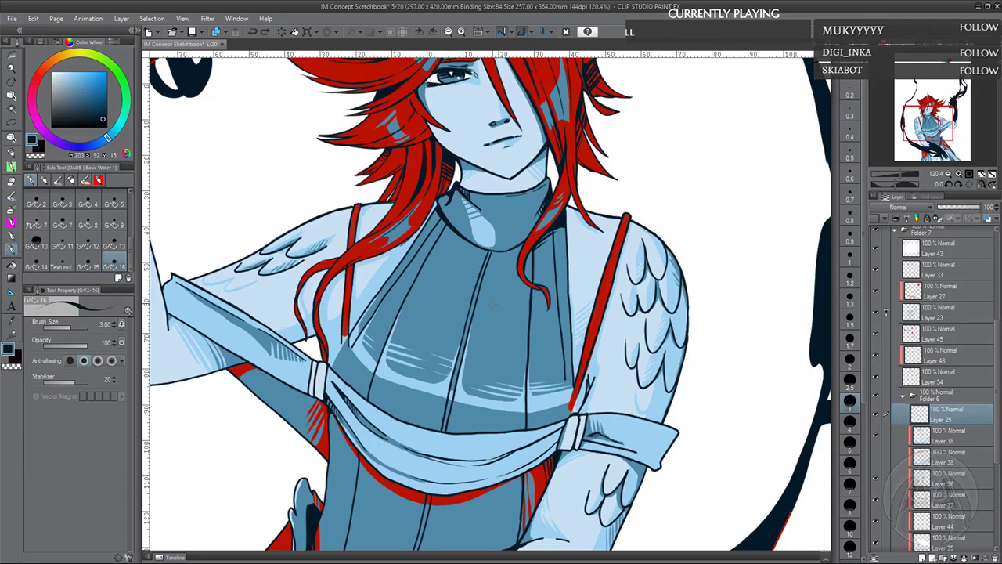
{"action": "left_click_drag", "start_coordinate": [504, 292], "coordinate": [469, 358]}
{"action": "left_click_drag", "start_coordinate": [477, 321], "coordinate": [477, 361]}
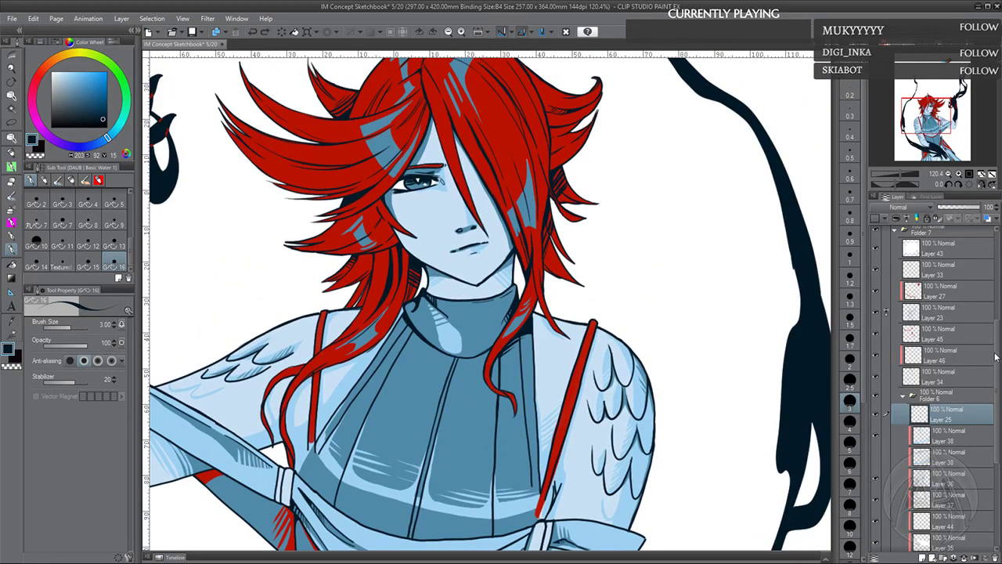
Collapse Folder 6 and make Layer 33 in Folder 7 the active layer
{"action": "left_click", "coordinate": [908, 396]}
{"action": "left_click", "coordinate": [939, 365]}
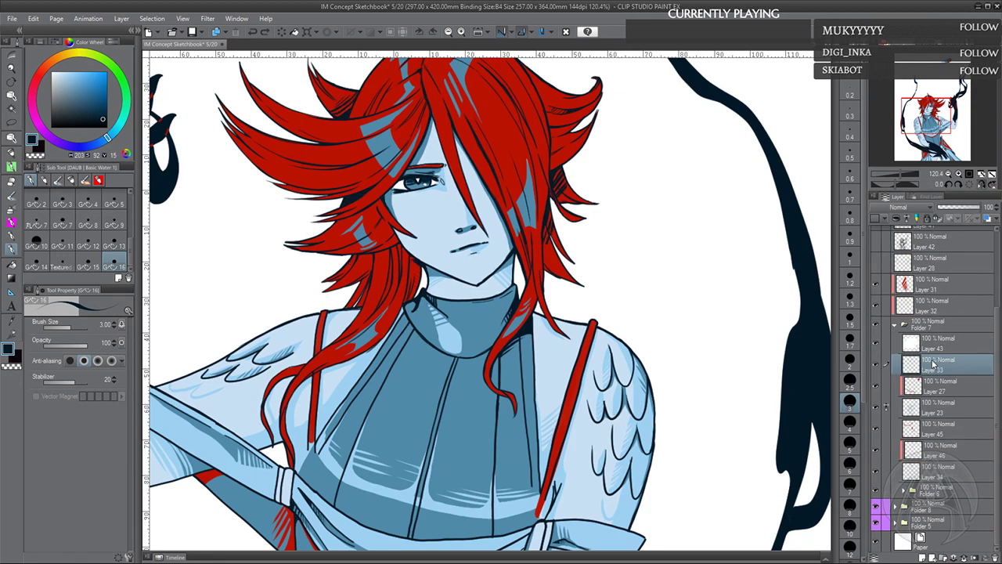
Examine the line work on the hair, shoulders, bodice, sash and both arms
{"action": "left_click_drag", "start_coordinate": [412, 258], "coordinate": [414, 274]}
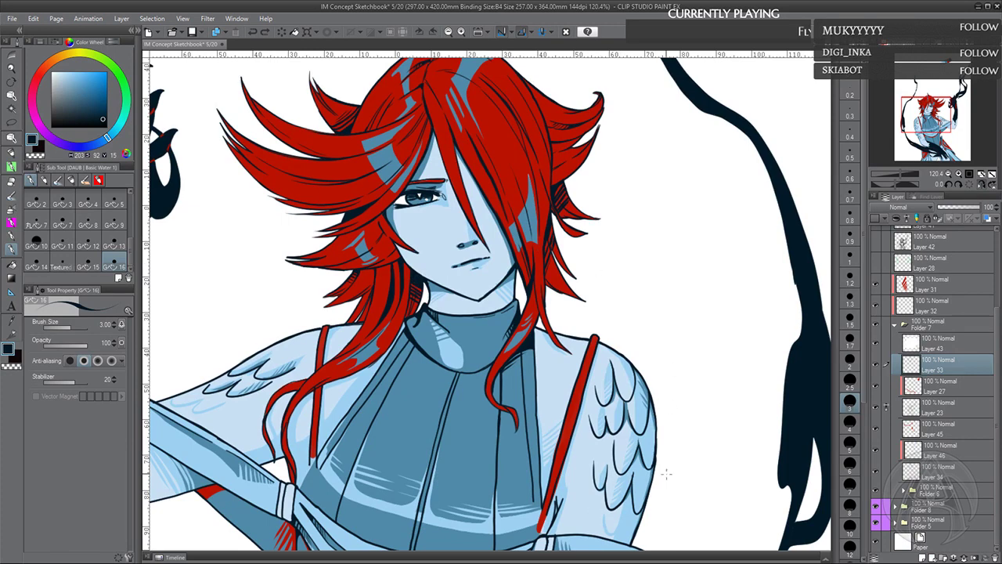
{"action": "left_click_drag", "start_coordinate": [666, 472], "coordinate": [586, 418]}
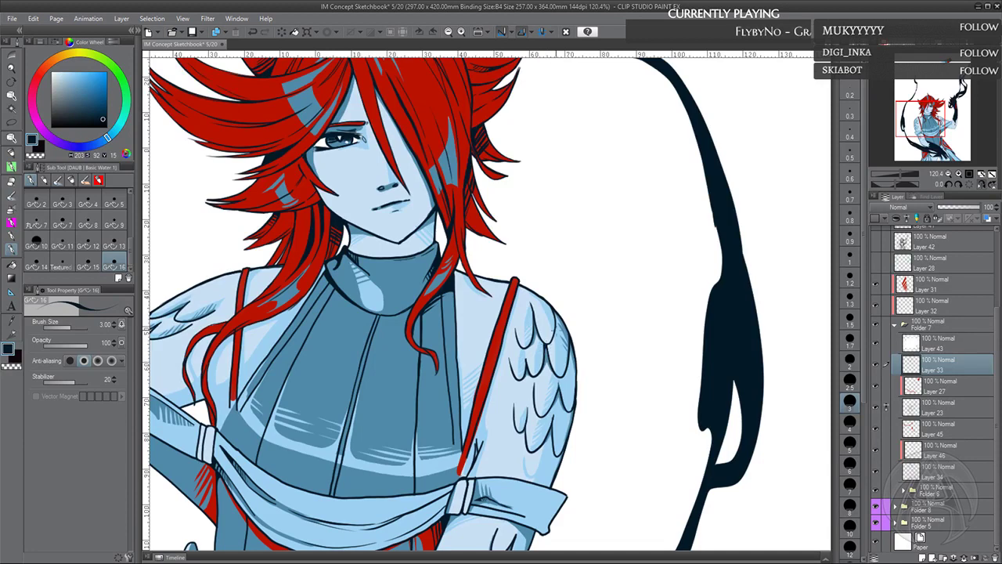
{"action": "left_click_drag", "start_coordinate": [574, 436], "coordinate": [568, 410]}
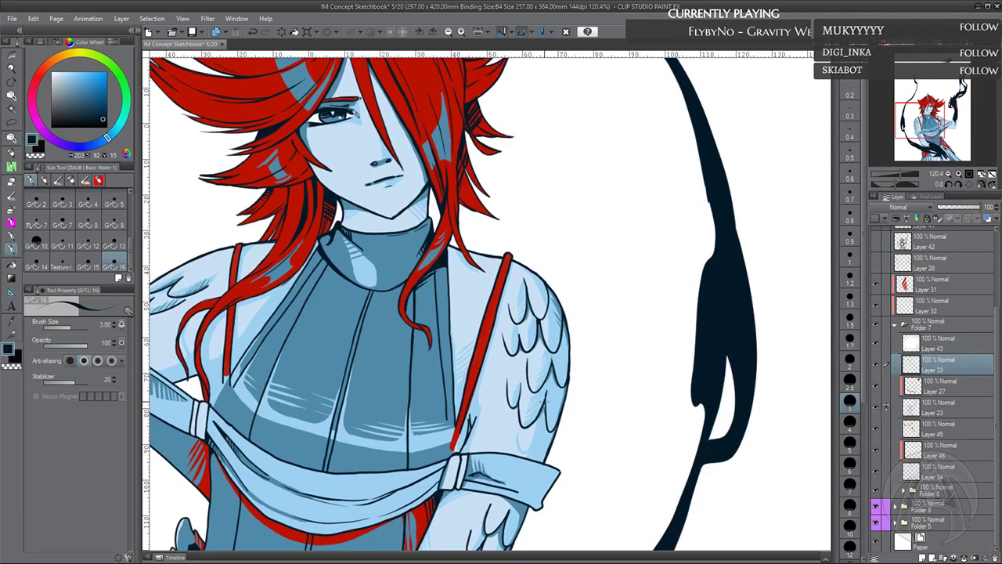
{"action": "left_click_drag", "start_coordinate": [553, 413], "coordinate": [583, 322]}
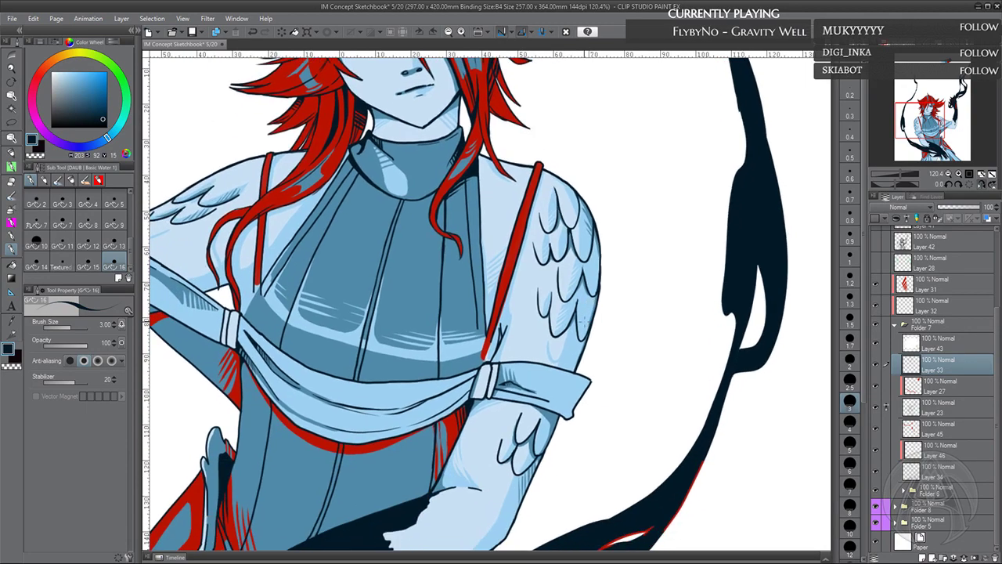
{"action": "left_click_drag", "start_coordinate": [295, 334], "coordinate": [487, 421]}
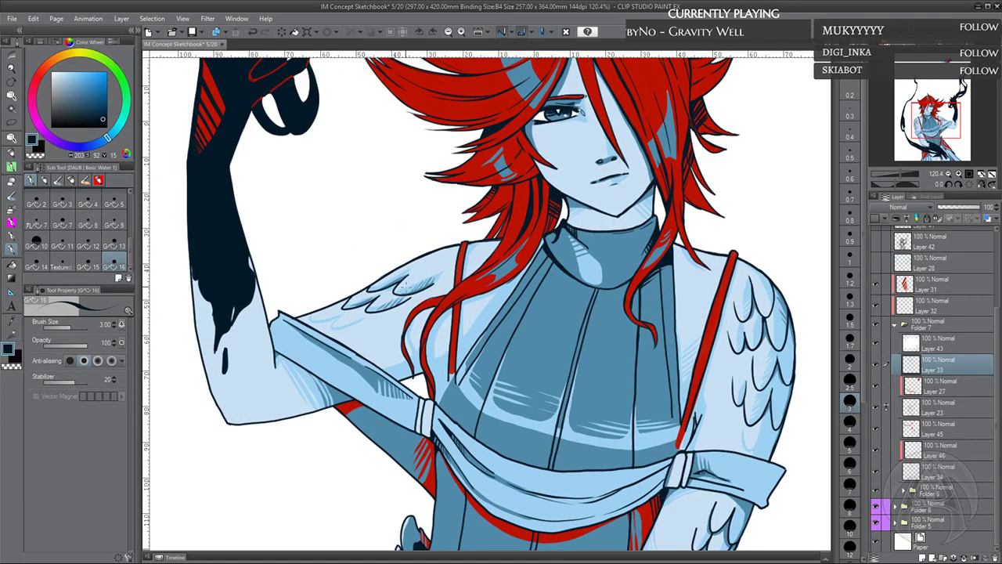
{"action": "left_click_drag", "start_coordinate": [375, 297], "coordinate": [382, 308]}
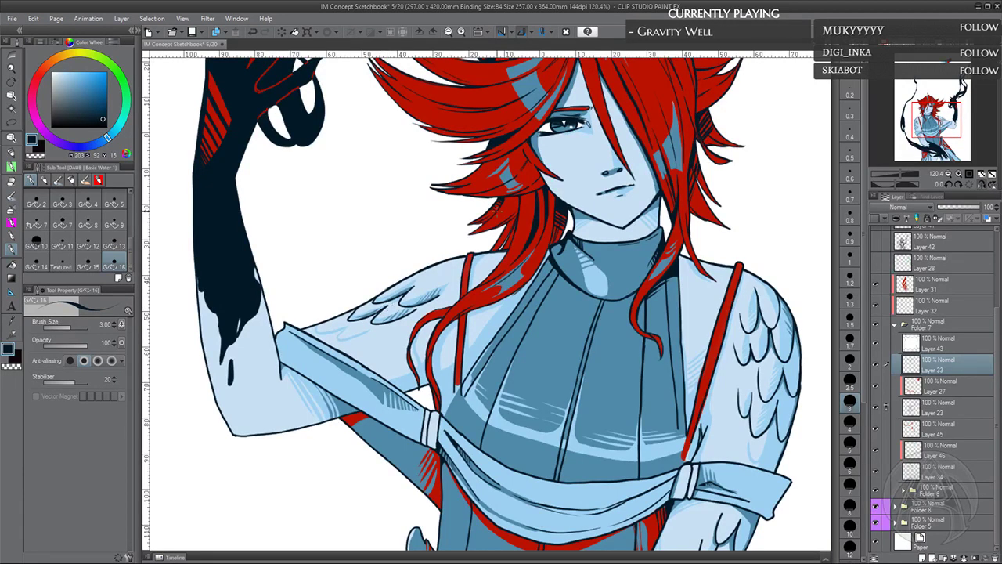
{"action": "left_click_drag", "start_coordinate": [630, 281], "coordinate": [542, 329]}
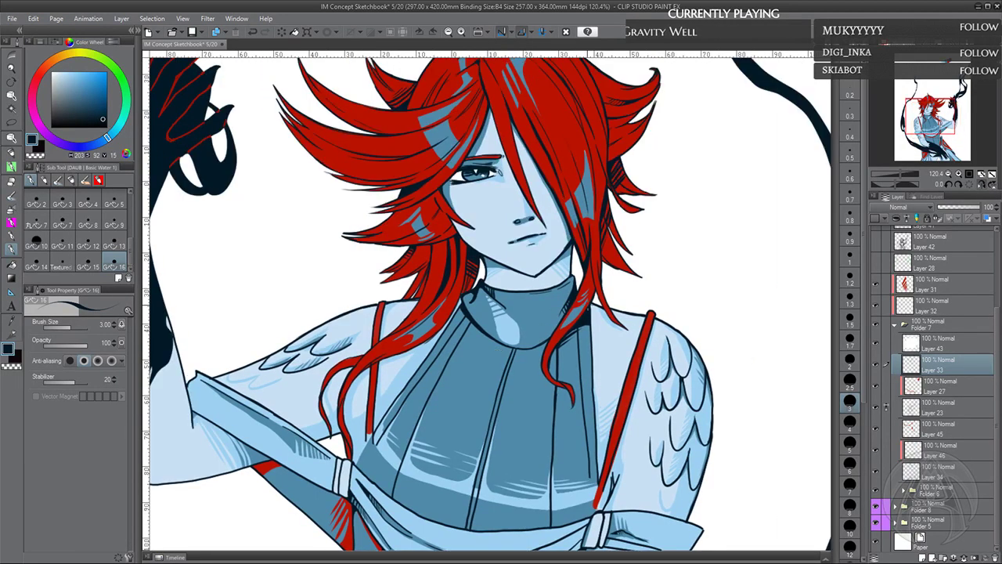
{"action": "left_click_drag", "start_coordinate": [590, 422], "coordinate": [578, 364]}
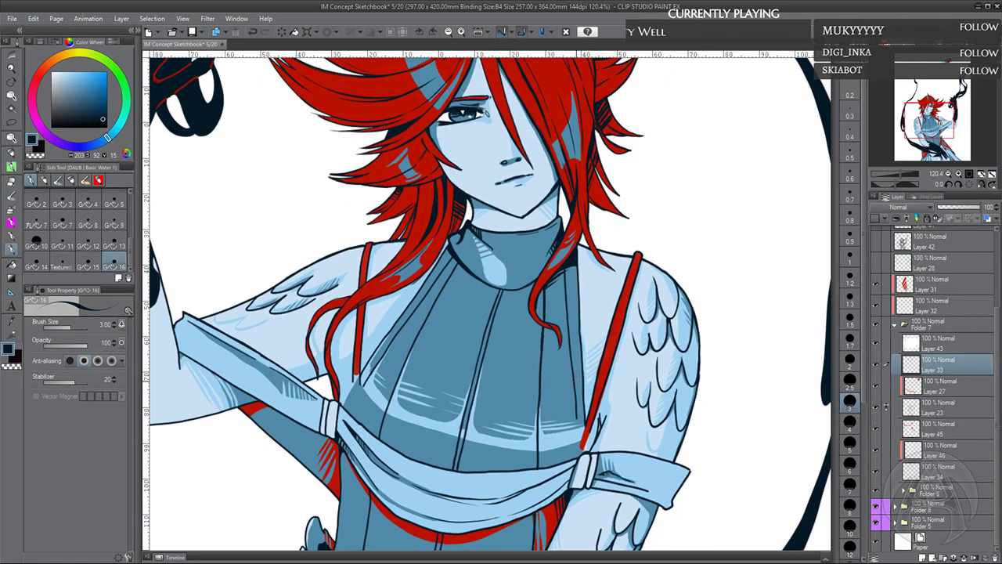
{"action": "left_click_drag", "start_coordinate": [590, 464], "coordinate": [536, 249]}
{"action": "left_click_drag", "start_coordinate": [633, 339], "coordinate": [543, 349]}
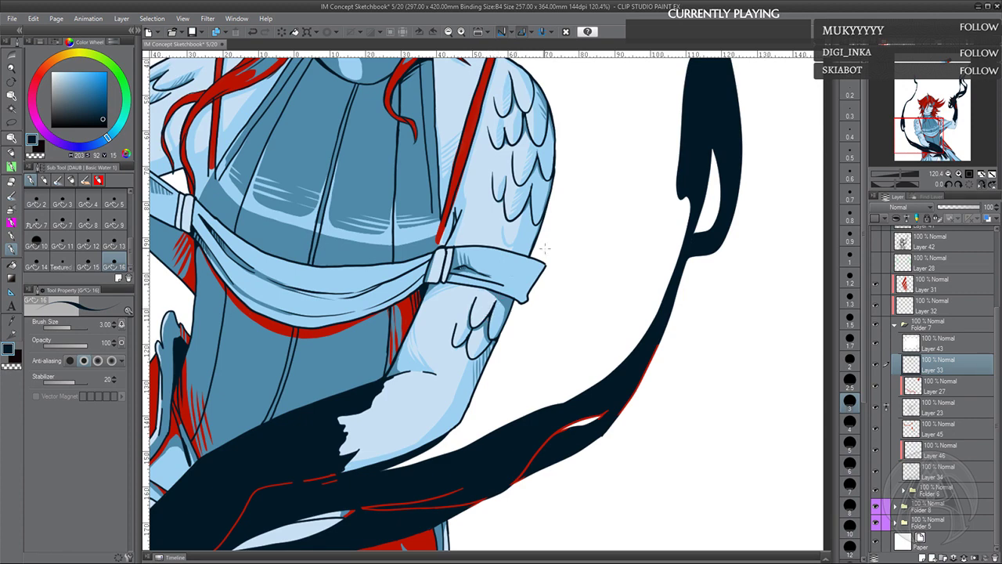
Touch up the scale line work on the upper arm using the transparent colour and dark navy
{"action": "scroll", "coordinate": [548, 292], "scroll_direction": "up", "scroll_amount": 4}
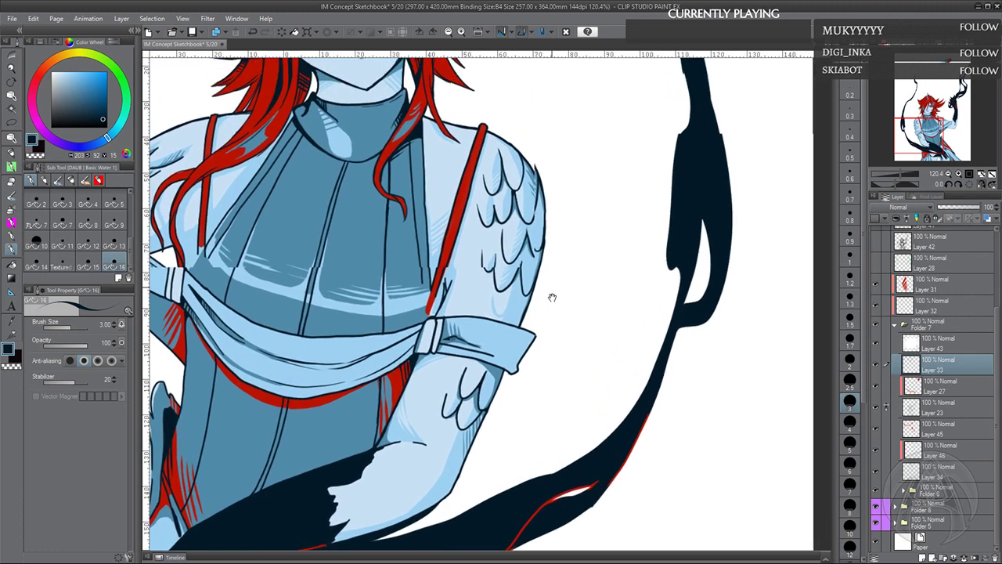
{"action": "left_click_drag", "start_coordinate": [550, 257], "coordinate": [535, 269]}
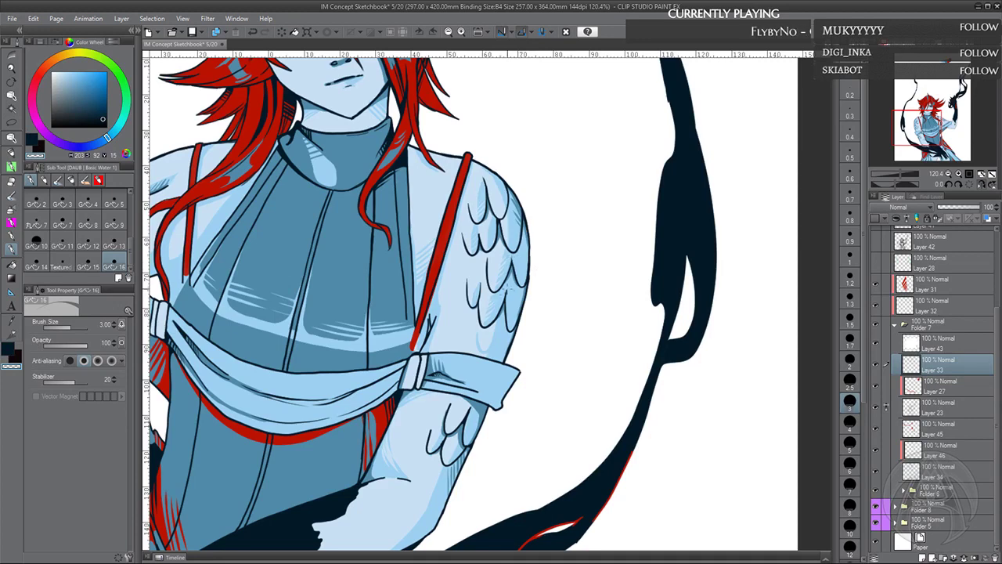
{"action": "left_click", "coordinate": [8, 349]}
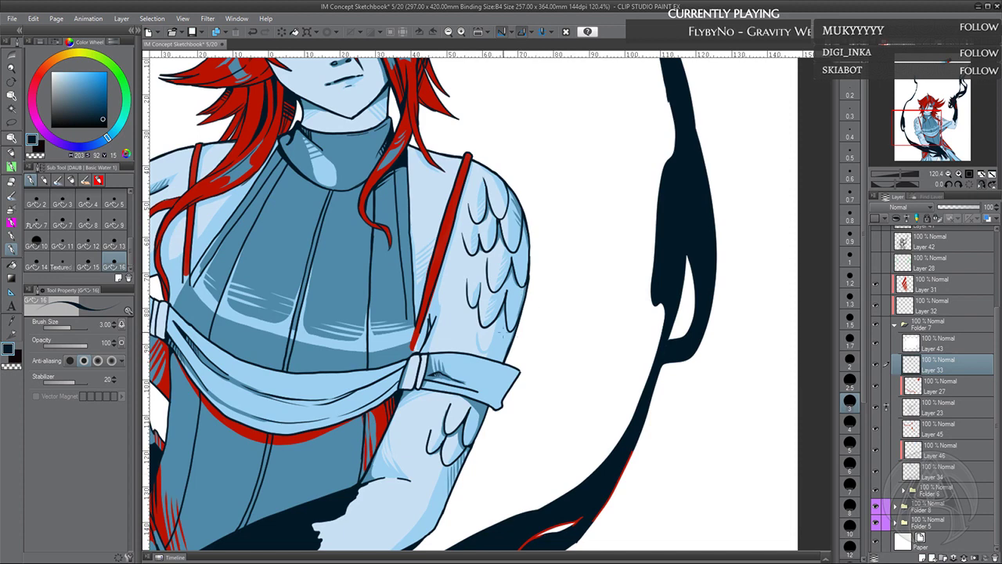
{"action": "left_click_drag", "start_coordinate": [499, 220], "coordinate": [496, 249]}
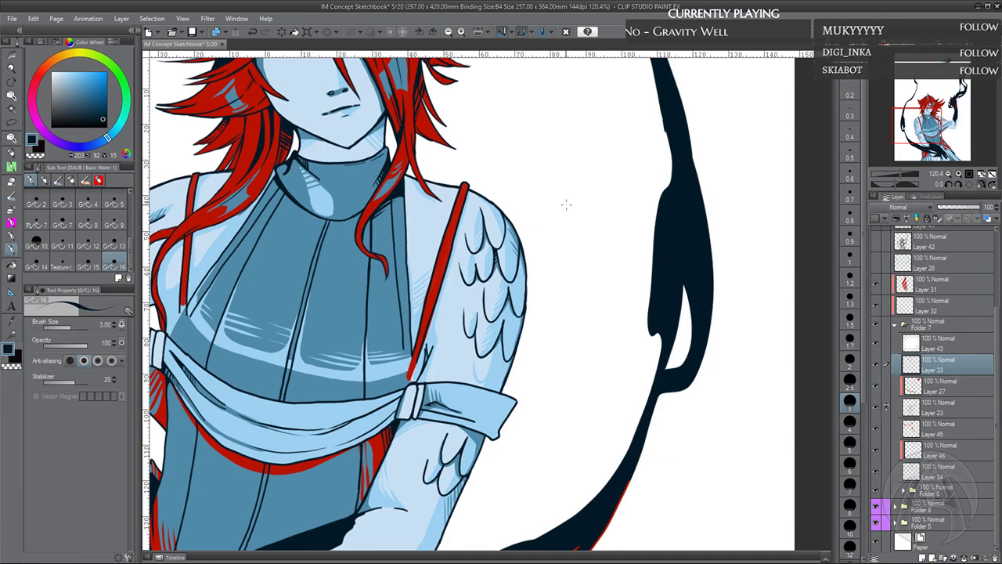
Mirror the canvas view and check the hair, face and shoulders in the flipped orientation
{"action": "scroll", "coordinate": [566, 205], "scroll_direction": "up", "scroll_amount": 5}
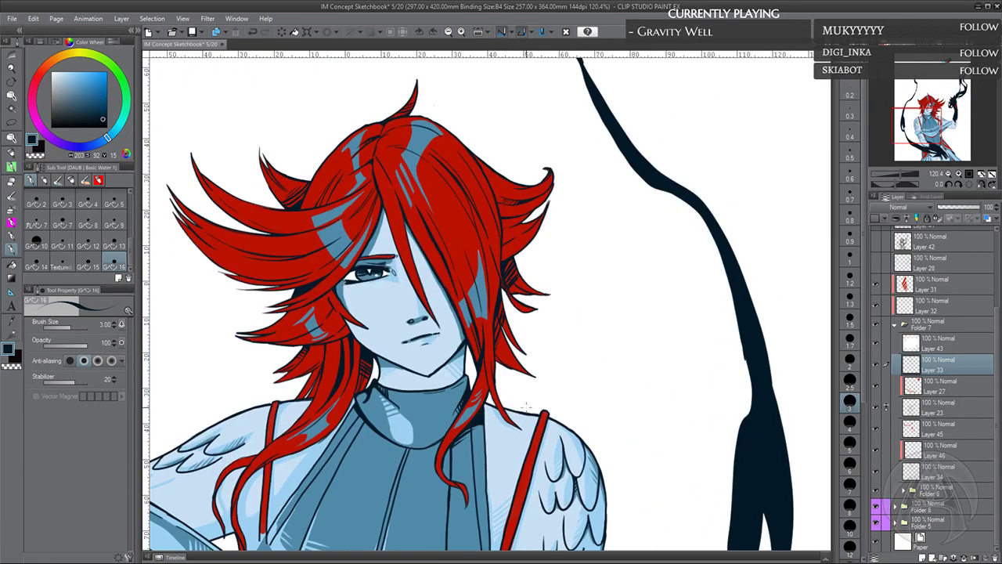
{"action": "left_click_drag", "start_coordinate": [522, 378], "coordinate": [506, 369]}
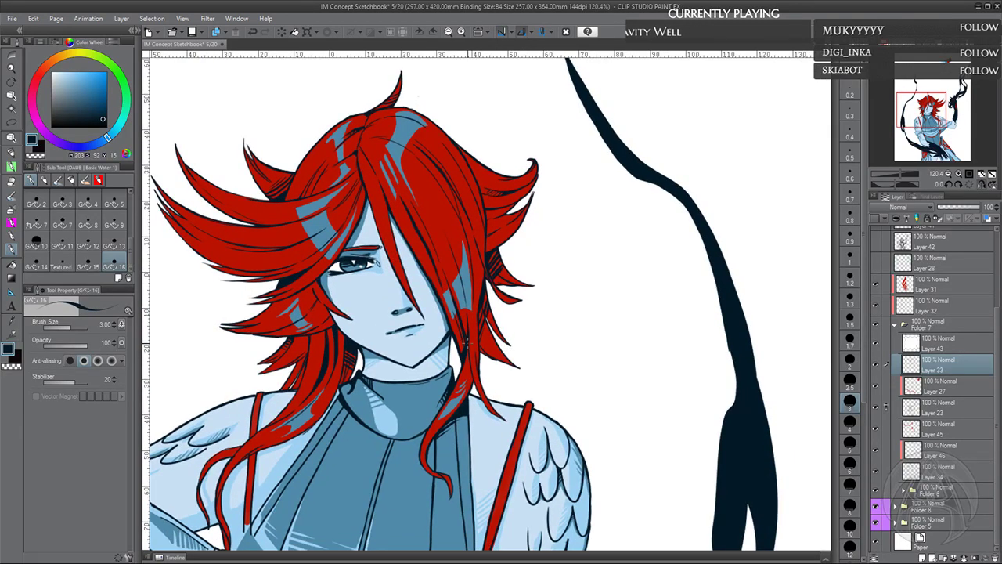
{"action": "left_click_drag", "start_coordinate": [510, 373], "coordinate": [512, 371]}
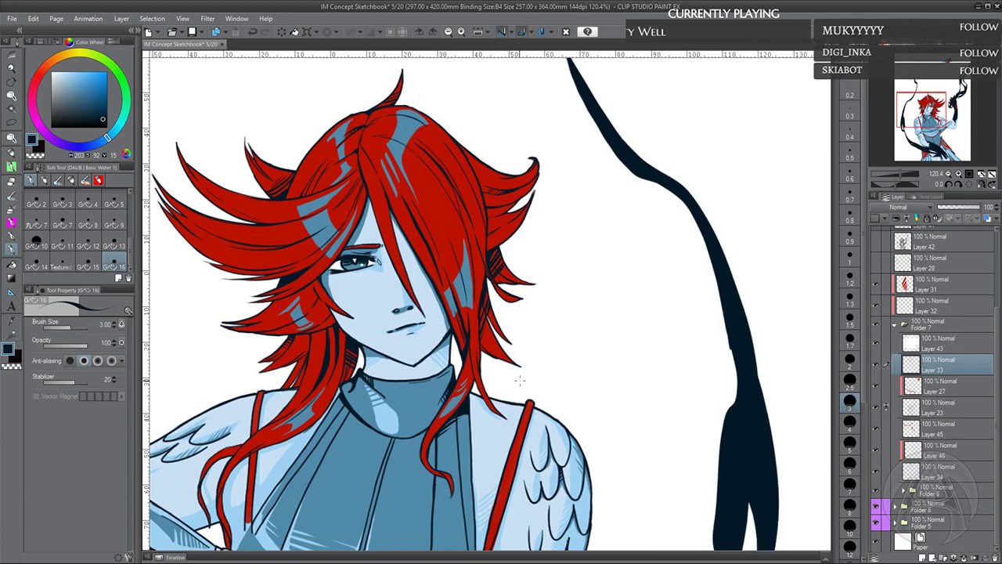
{"action": "left_click_drag", "start_coordinate": [525, 318], "coordinate": [525, 321]}
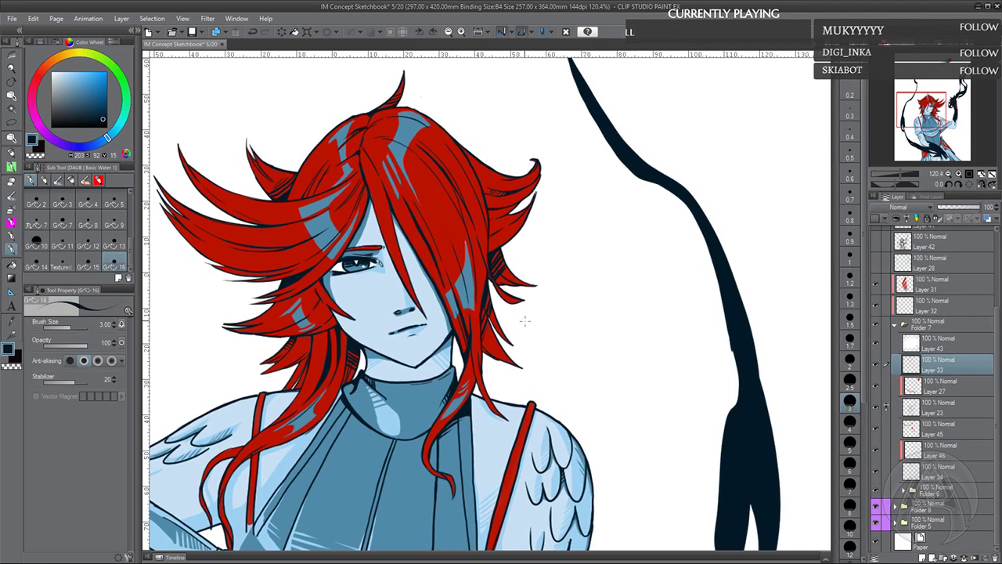
{"action": "left_click", "coordinate": [977, 186]}
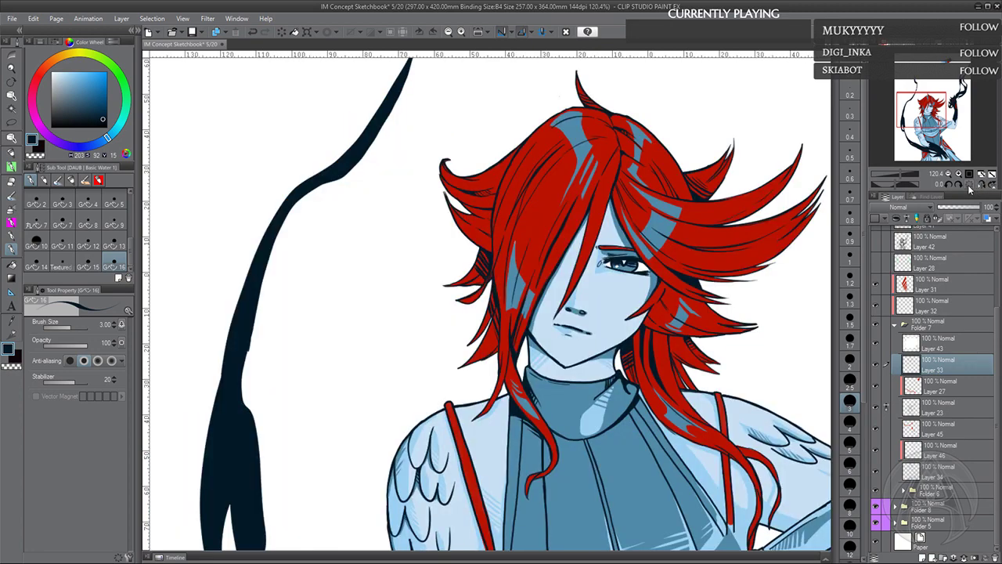
{"action": "left_click_drag", "start_coordinate": [745, 478], "coordinate": [638, 439]}
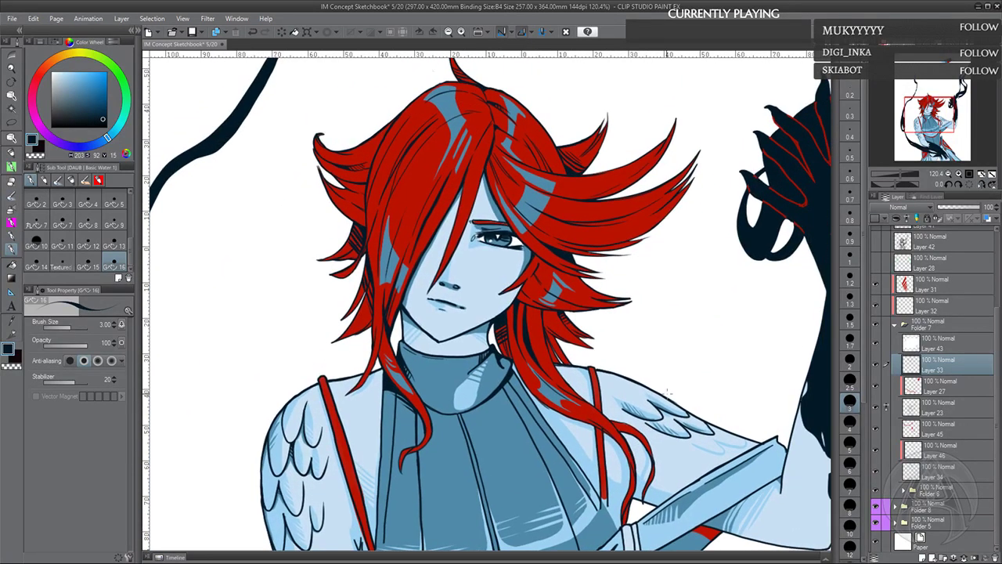
Make Layer 34 active, sample the hair highlights' mid-blue, and compare the hair with the layer hidden and shown
{"action": "left_click", "coordinate": [875, 471]}
{"action": "left_click", "coordinate": [939, 469]}
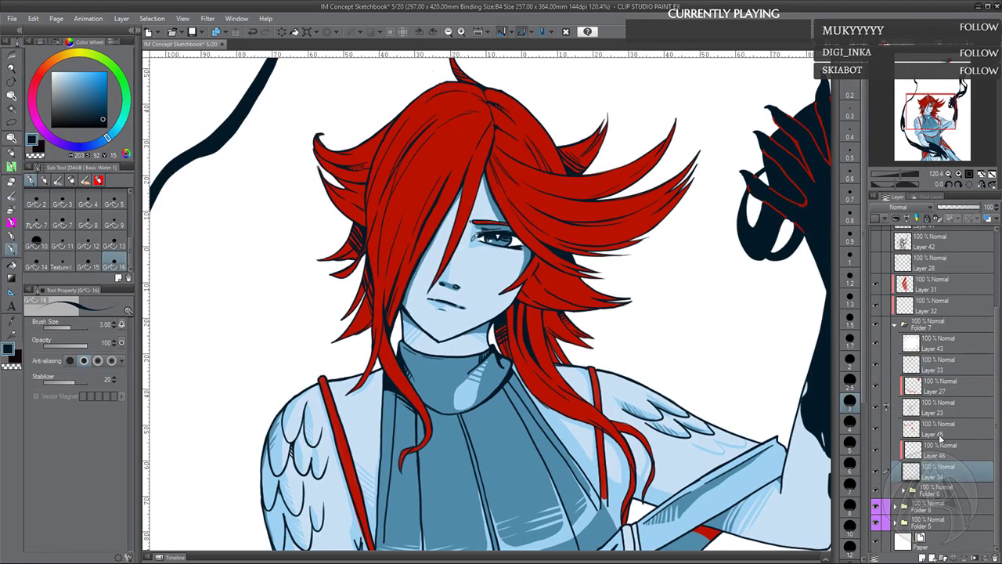
{"action": "left_click_drag", "start_coordinate": [466, 130], "coordinate": [437, 196]}
{"action": "left_click", "coordinate": [431, 189], "text": "alt"}
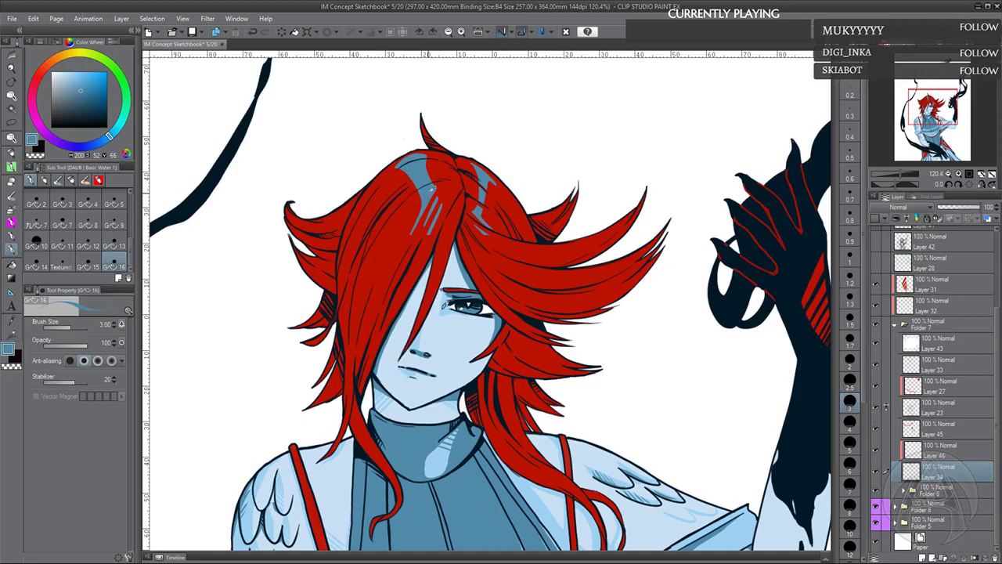
{"action": "left_click_drag", "start_coordinate": [629, 149], "coordinate": [625, 164]}
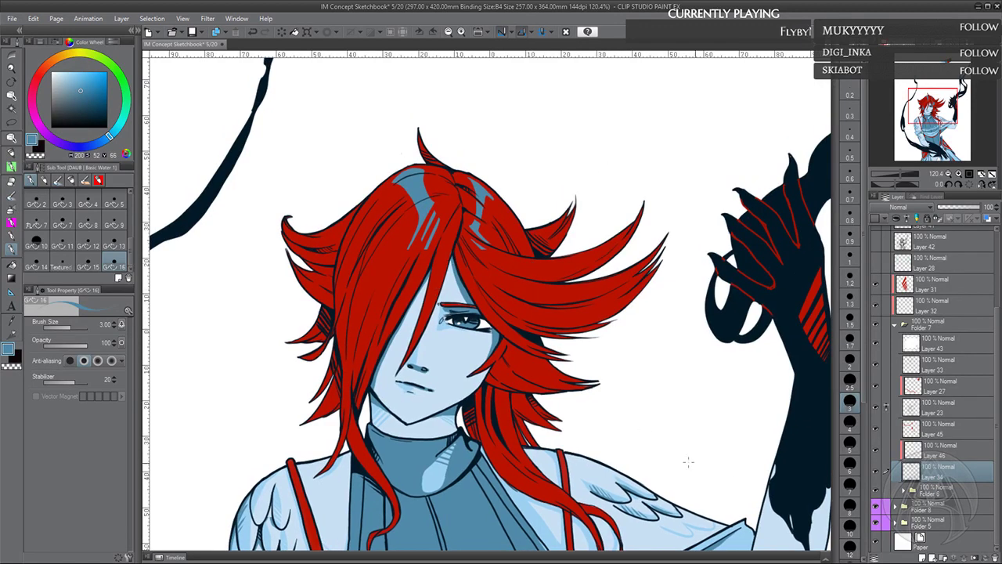
{"action": "left_click", "coordinate": [875, 471]}
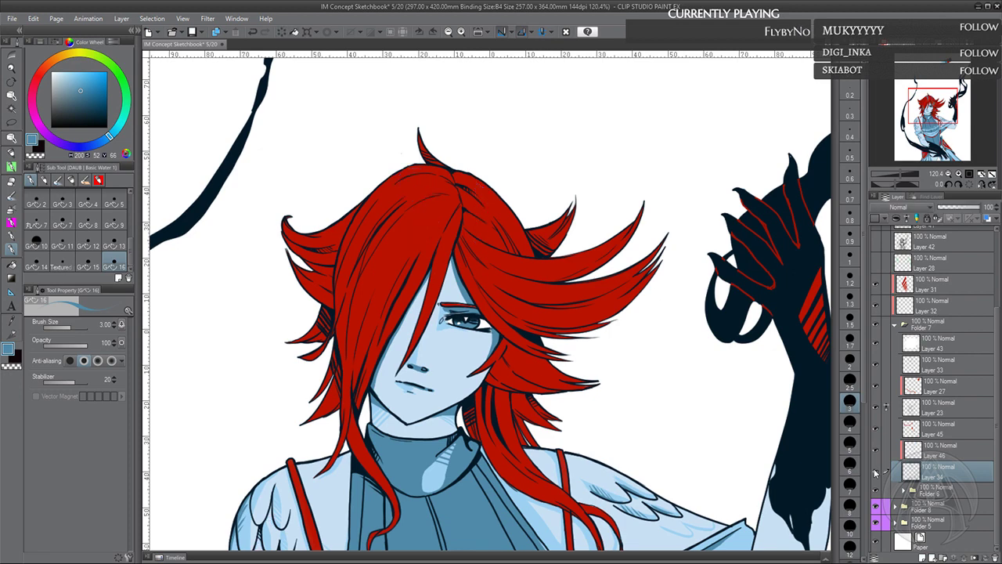
{"action": "left_click", "coordinate": [876, 472]}
{"action": "left_click_drag", "start_coordinate": [480, 299], "coordinate": [470, 313]}
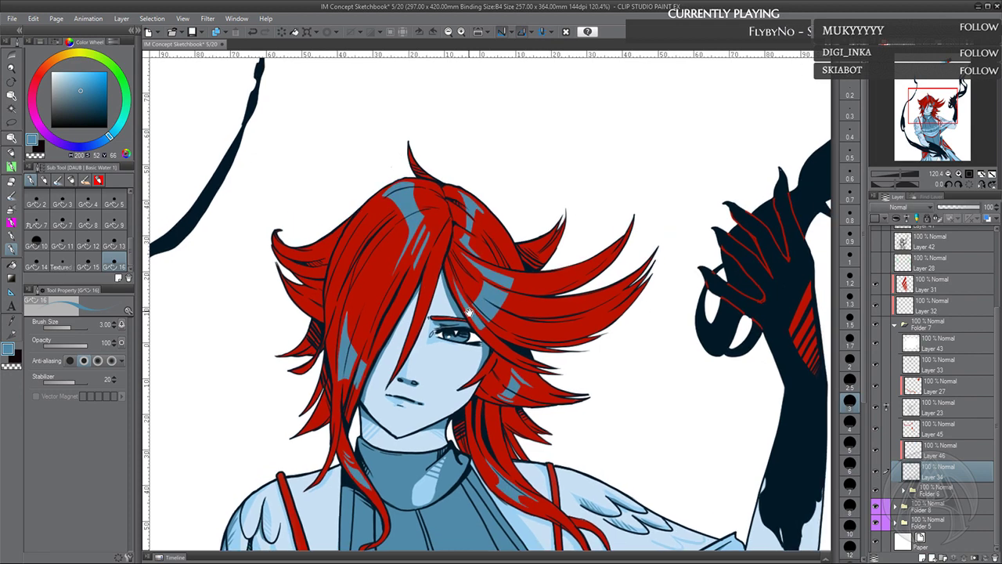
Refine the mid-blue hair highlights on Layer 34 with thin strokes, trimming them with the transparent colour
{"action": "left_click_drag", "start_coordinate": [427, 277], "coordinate": [424, 294]}
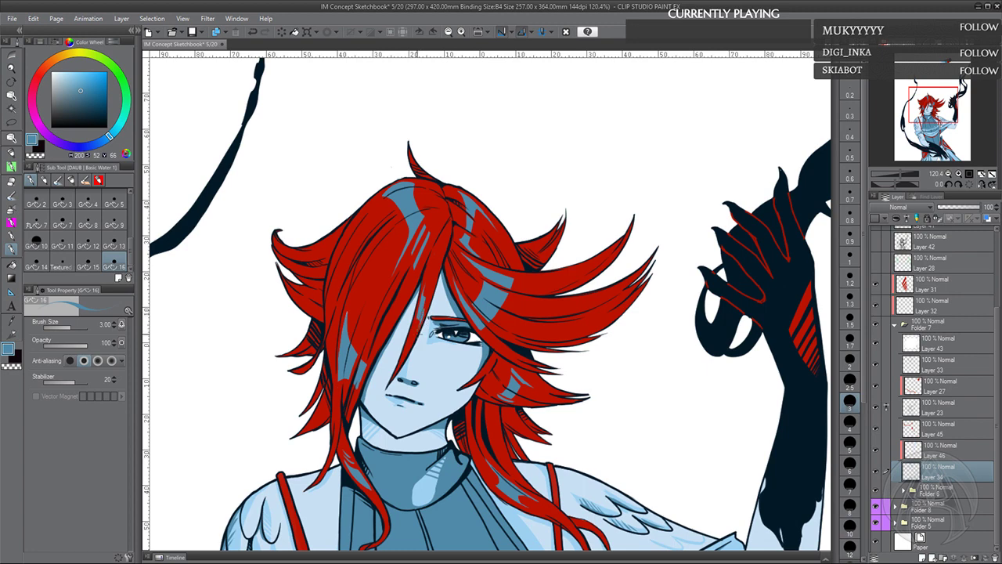
{"action": "key", "text": "c"}
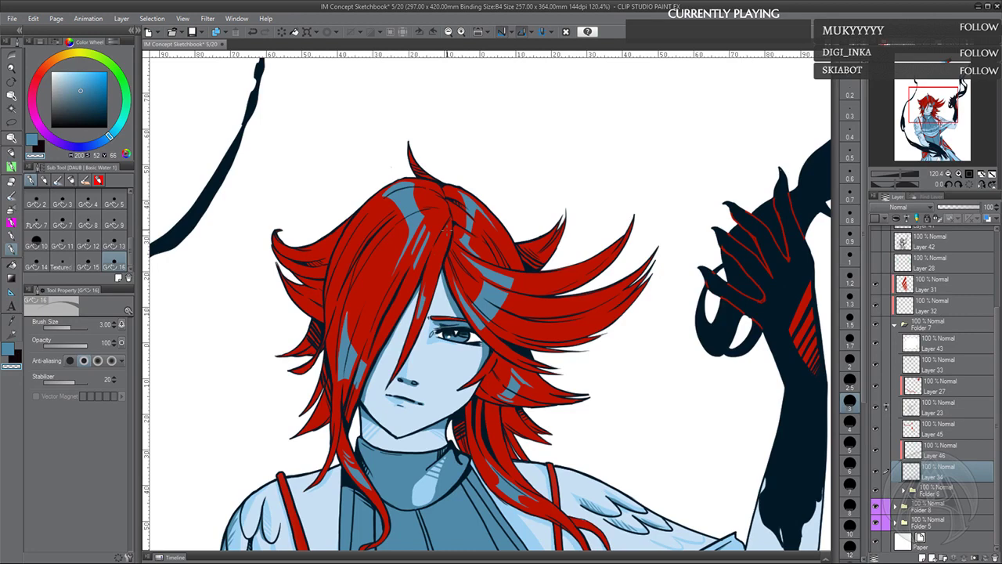
{"action": "left_click_drag", "start_coordinate": [628, 426], "coordinate": [624, 419]}
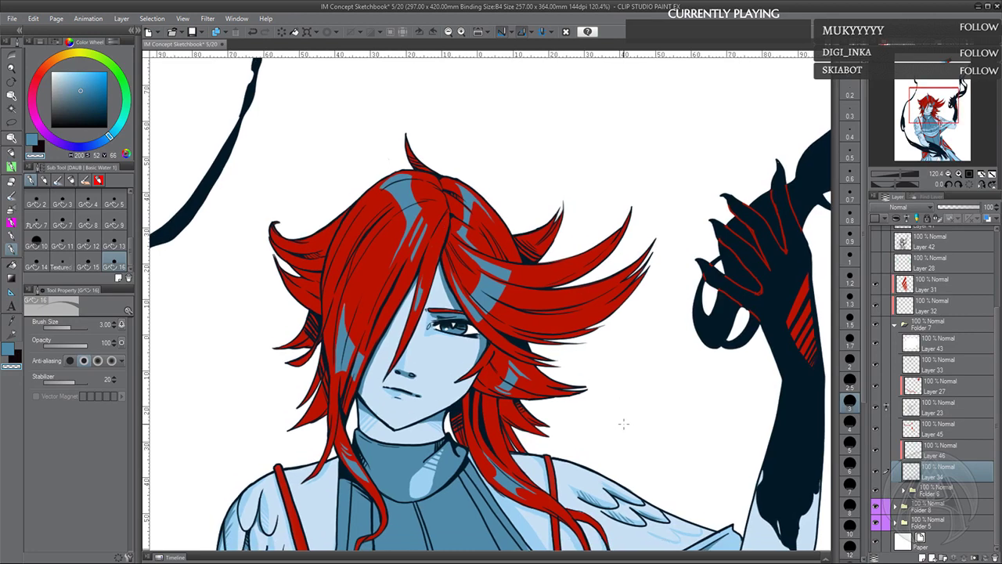
{"action": "key", "text": "c"}
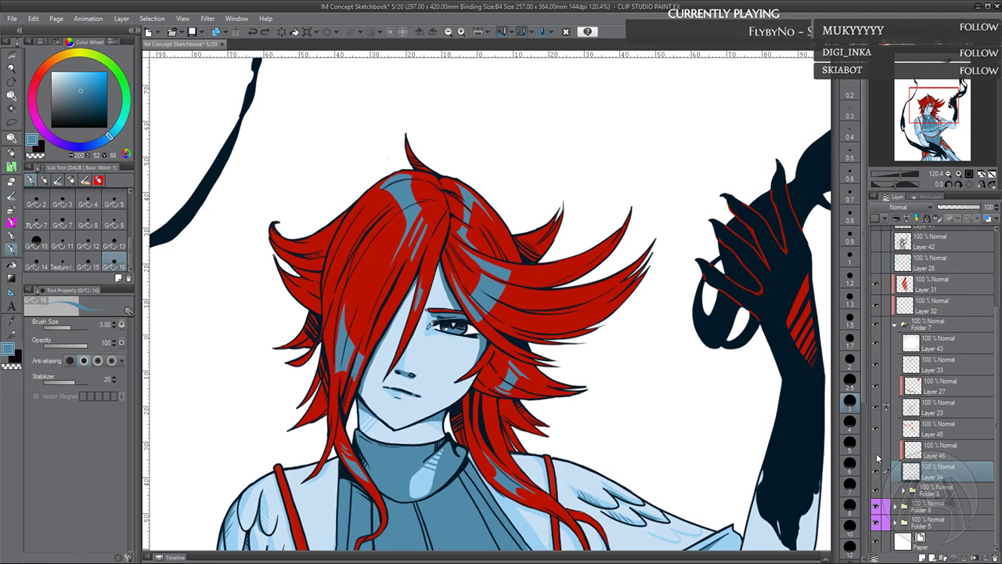
{"action": "left_click_drag", "start_coordinate": [399, 259], "coordinate": [384, 295]}
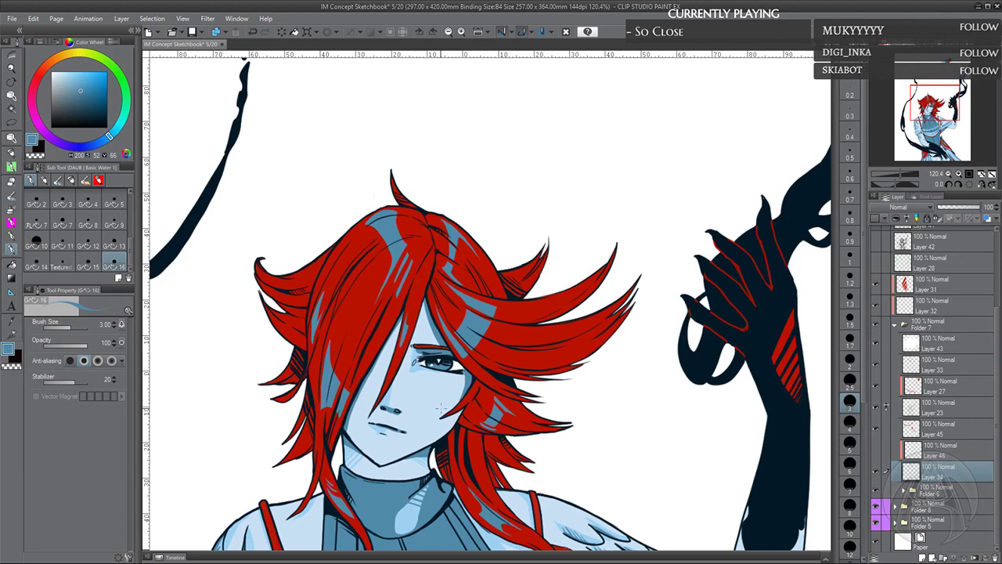
{"action": "left_click_drag", "start_coordinate": [441, 408], "coordinate": [437, 377]}
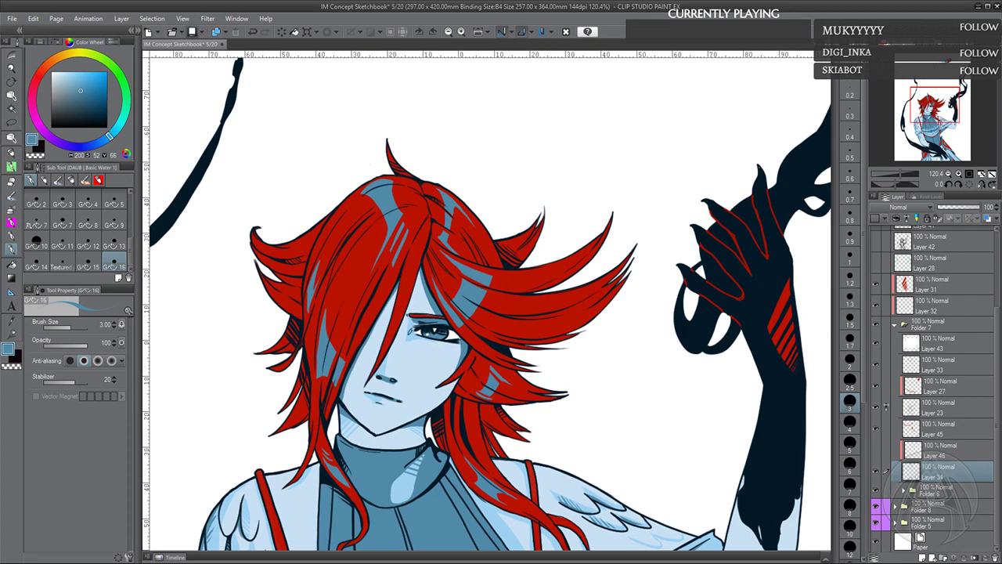
Save the illustration and bring the face, bodice and arms into view for checking
{"action": "left_click", "coordinate": [196, 31]}
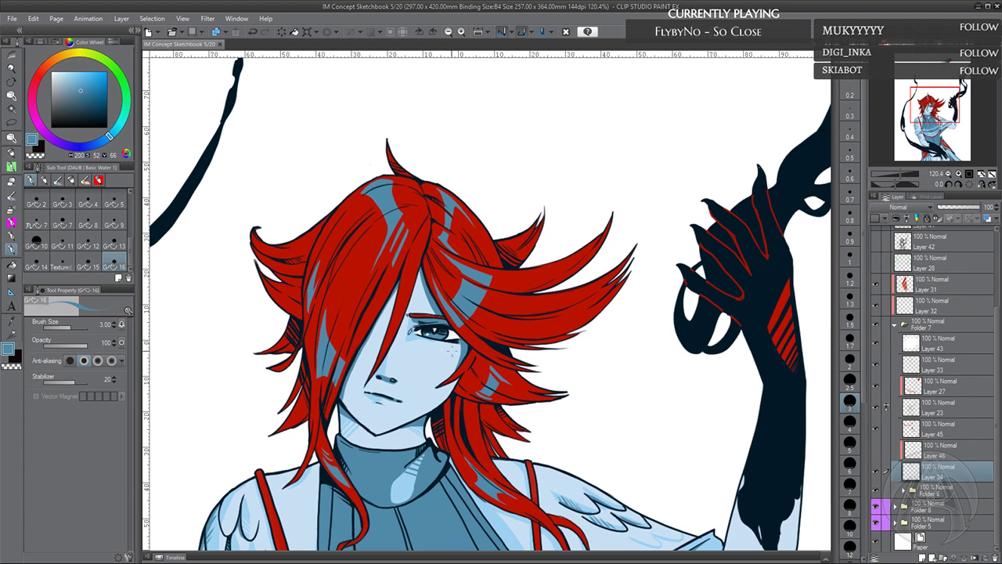
{"action": "mouse_move", "coordinate": [465, 404]}
{"action": "left_mouse_down"}
{"action": "mouse_move", "coordinate": [462, 371]}
{"action": "mouse_move", "coordinate": [462, 385]}
{"action": "left_mouse_up"}
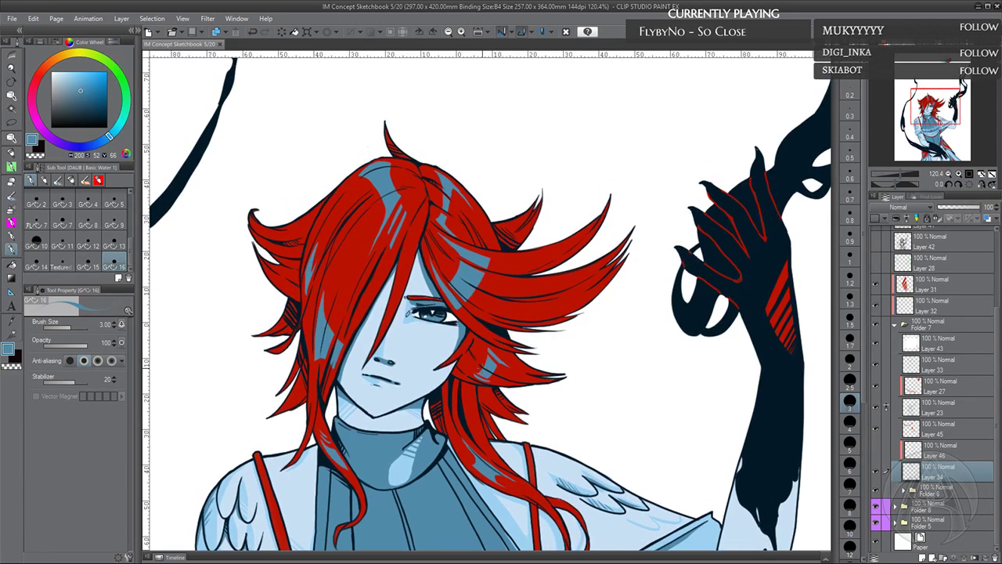
{"action": "scroll", "coordinate": [545, 417], "scroll_direction": "down", "scroll_amount": 5}
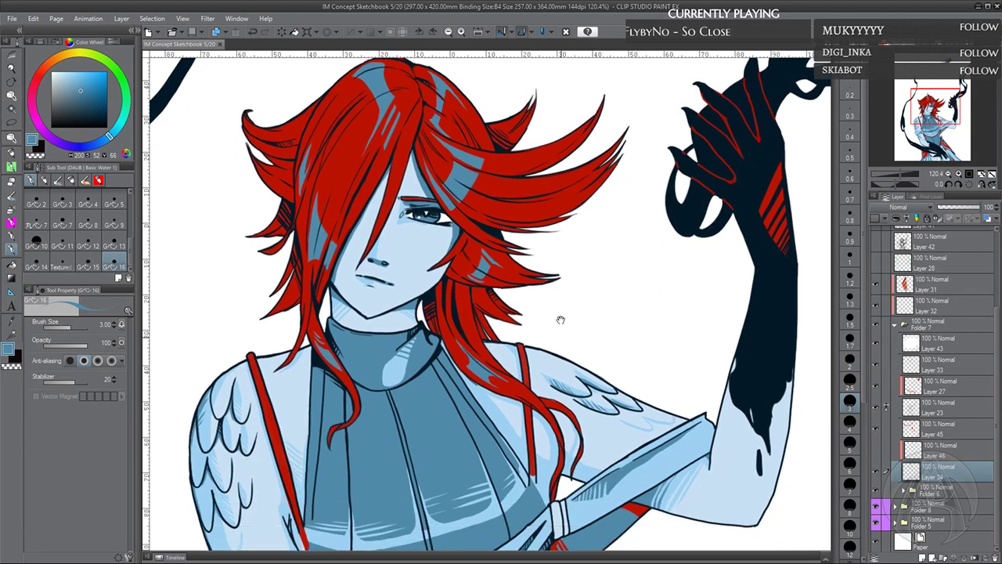
{"action": "left_click_drag", "start_coordinate": [553, 381], "coordinate": [546, 384]}
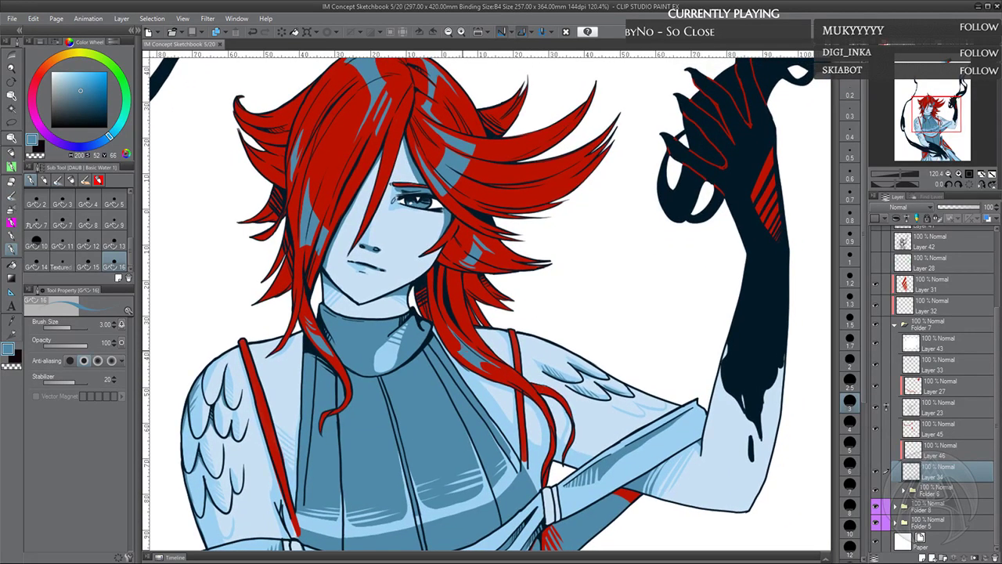
Add thin mid-blue highlight strokes to the long red hair lock falling over the shoulder
{"action": "left_click_drag", "start_coordinate": [481, 363], "coordinate": [492, 374]}
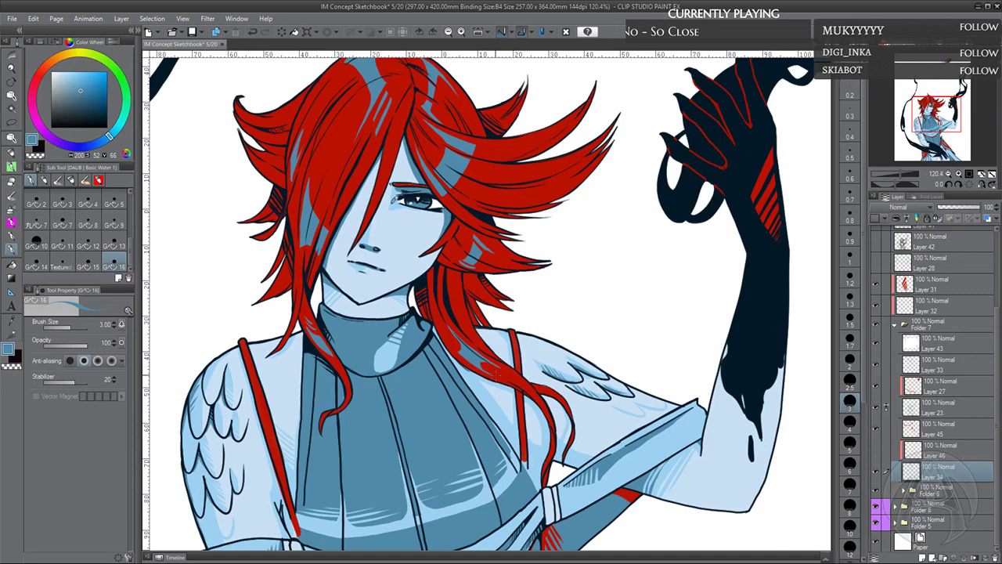
{"action": "left_click_drag", "start_coordinate": [585, 403], "coordinate": [556, 376]}
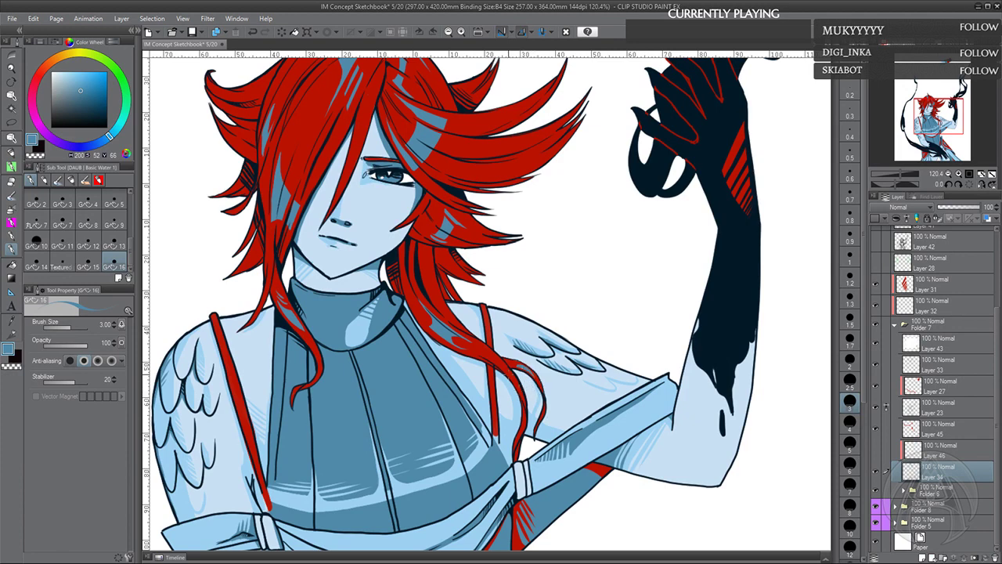
{"action": "left_click_drag", "start_coordinate": [489, 345], "coordinate": [501, 438]}
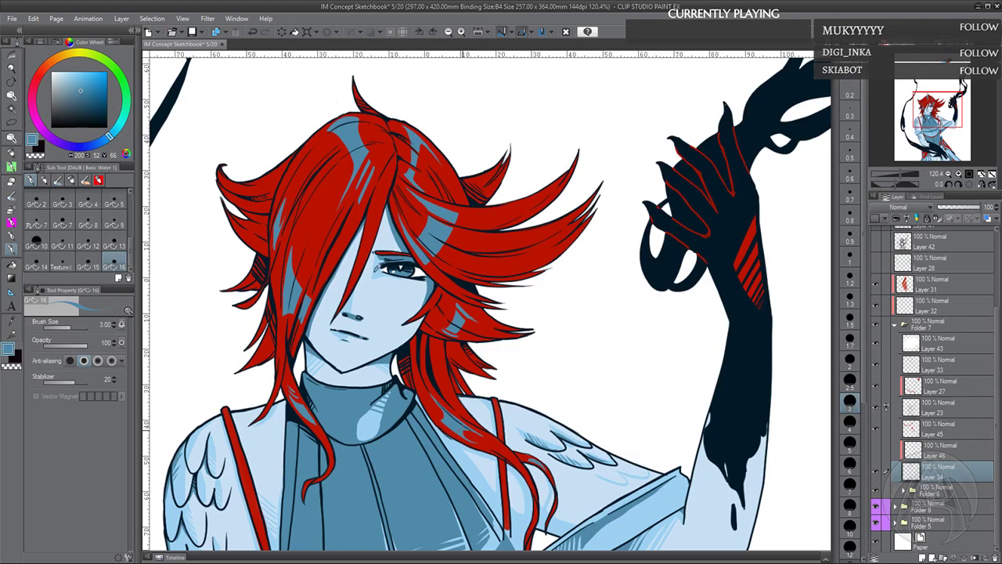
Check the hair, raised arm and torso, and examine the whole figure at a reduced zoom
{"action": "left_click_drag", "start_coordinate": [496, 278], "coordinate": [503, 331]}
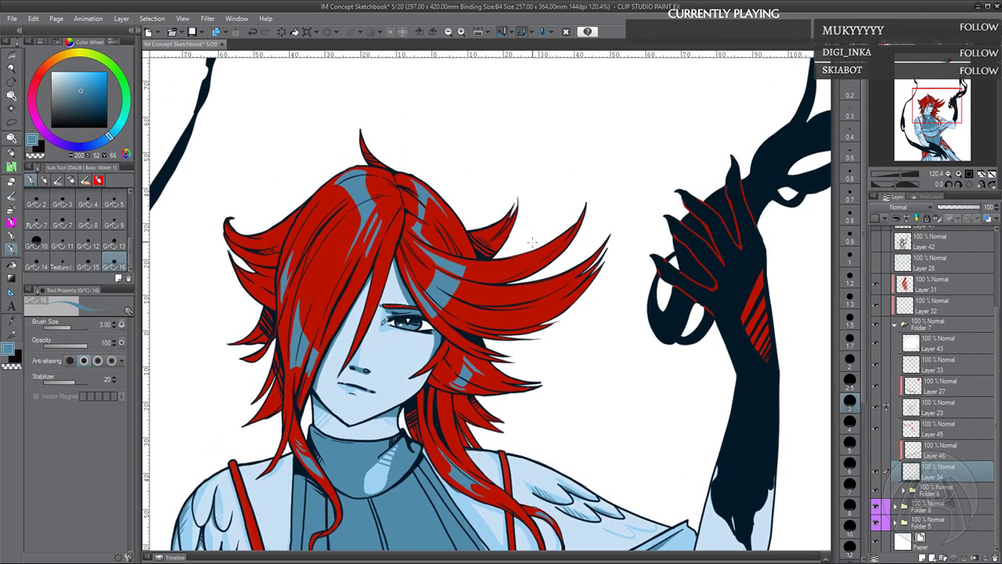
{"action": "left_click_drag", "start_coordinate": [537, 462], "coordinate": [523, 233]}
{"action": "left_click", "coordinate": [948, 174]}
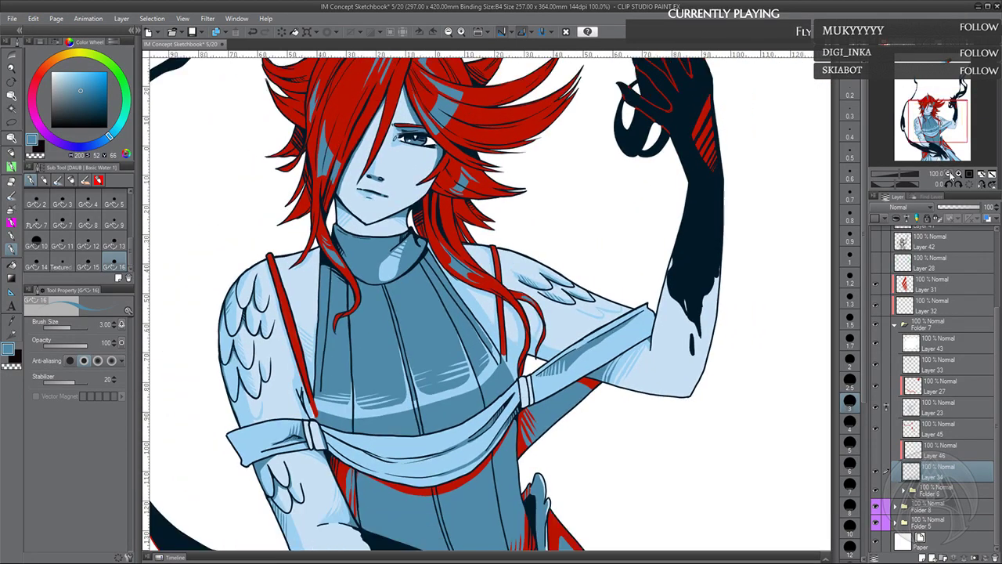
{"action": "left_click", "coordinate": [948, 175]}
{"action": "left_click", "coordinate": [948, 175]}
{"action": "left_click", "coordinate": [948, 175]}
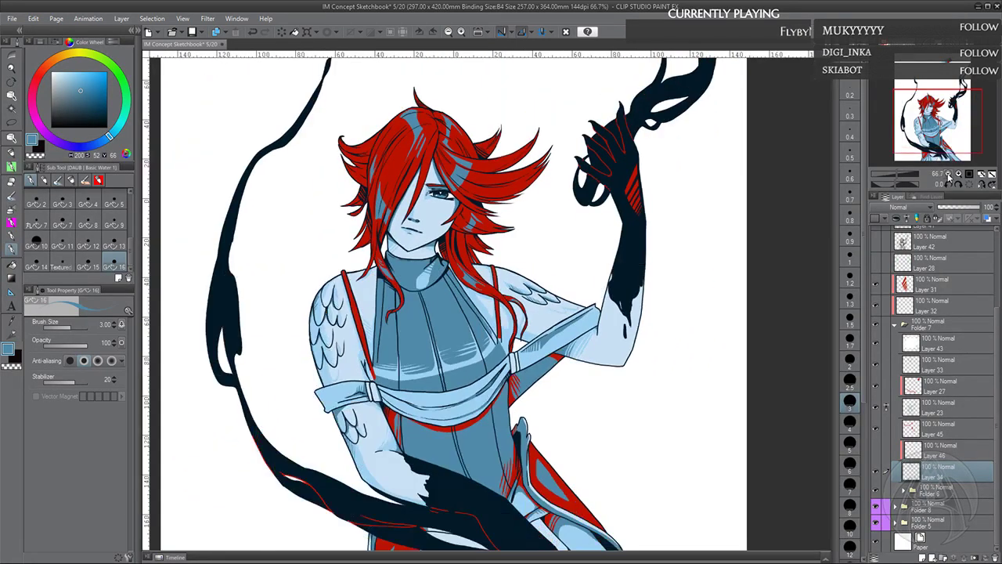
{"action": "left_click_drag", "start_coordinate": [670, 465], "coordinate": [668, 398]}
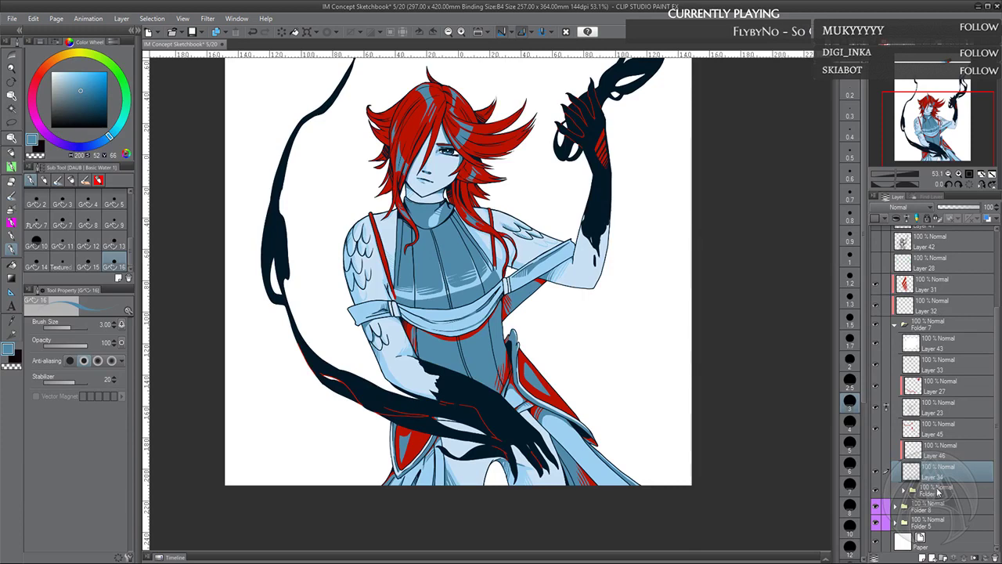
Add a new empty layer directly above Folder 6
{"action": "left_click", "coordinate": [938, 489]}
{"action": "left_click", "coordinate": [922, 556]}
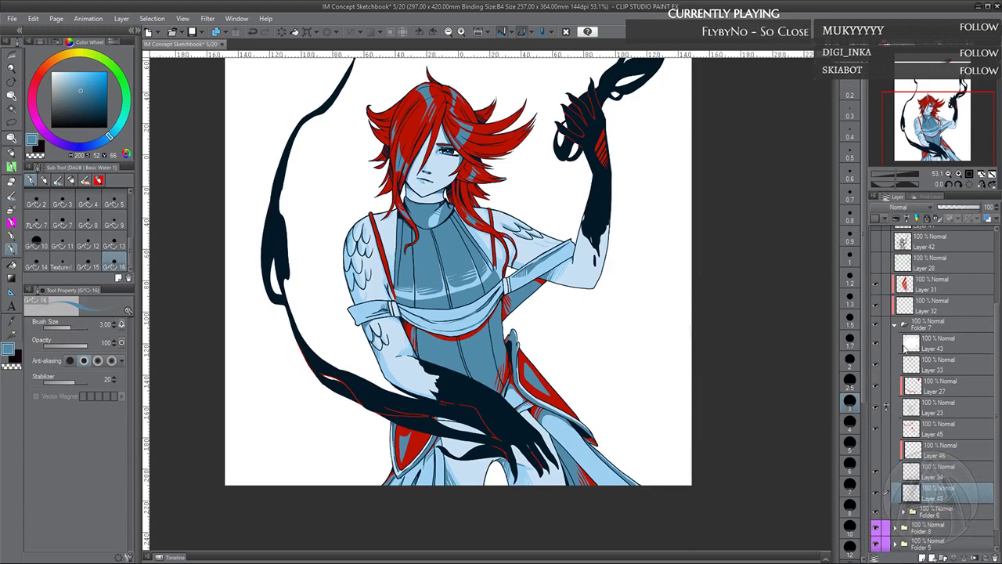
{"action": "left_click", "coordinate": [958, 174]}
{"action": "left_click", "coordinate": [958, 175]}
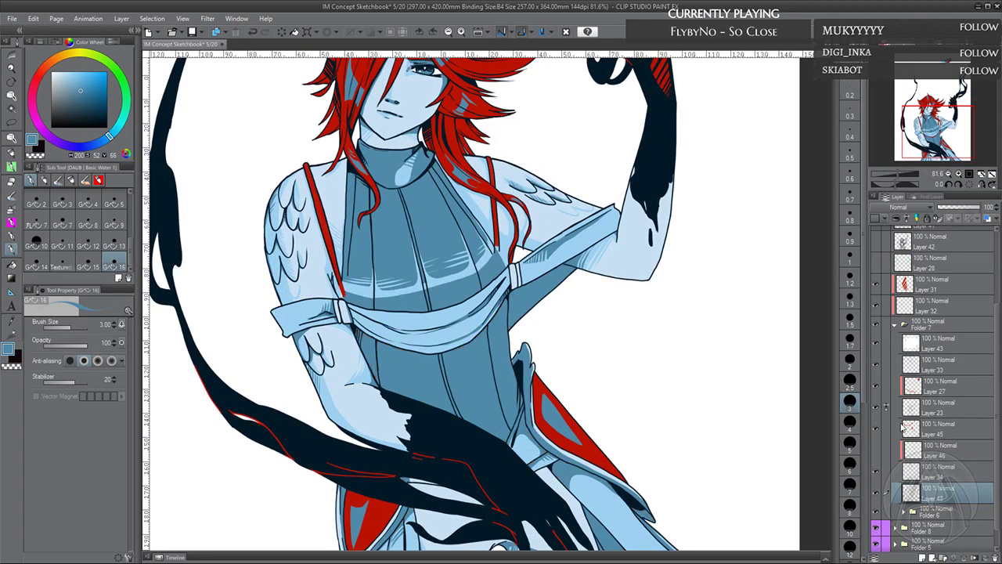
Toggle the visibility of Layer 45 and Layer 31 to compare the red accents on the figure
{"action": "left_click", "coordinate": [876, 431]}
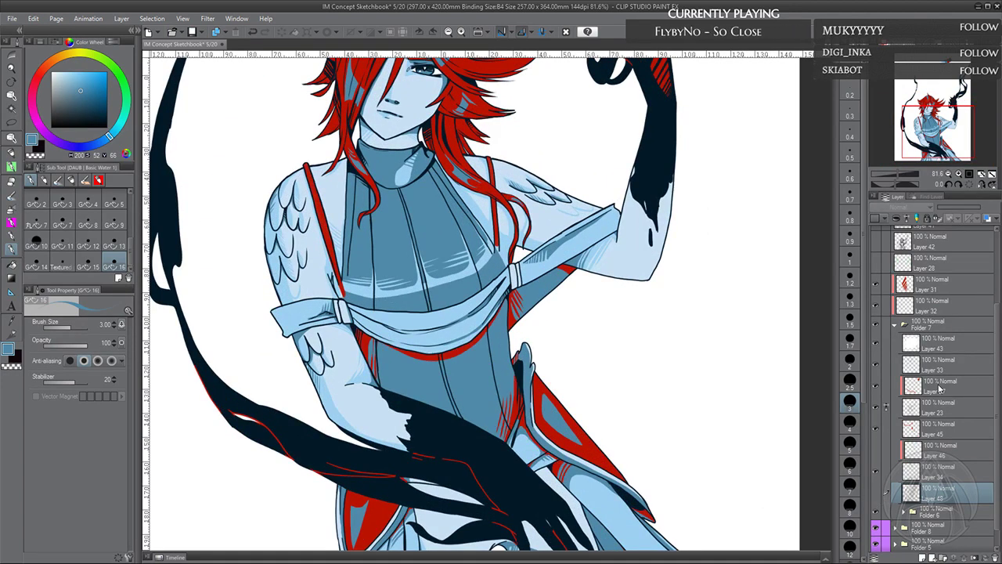
{"action": "left_click", "coordinate": [876, 284]}
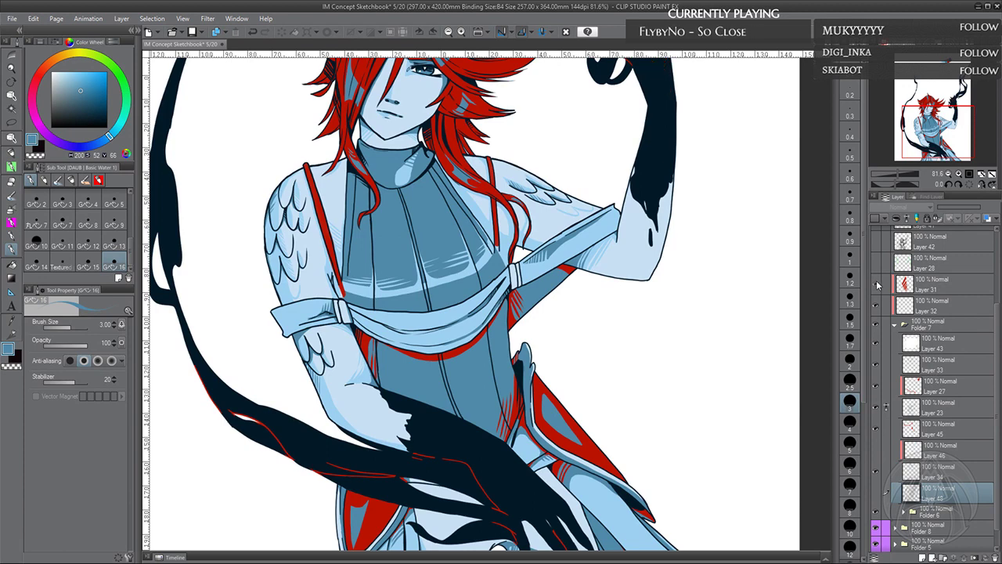
{"action": "left_click", "coordinate": [876, 284]}
{"action": "left_click", "coordinate": [943, 287]}
{"action": "left_click_drag", "start_coordinate": [675, 263], "coordinate": [624, 433]}
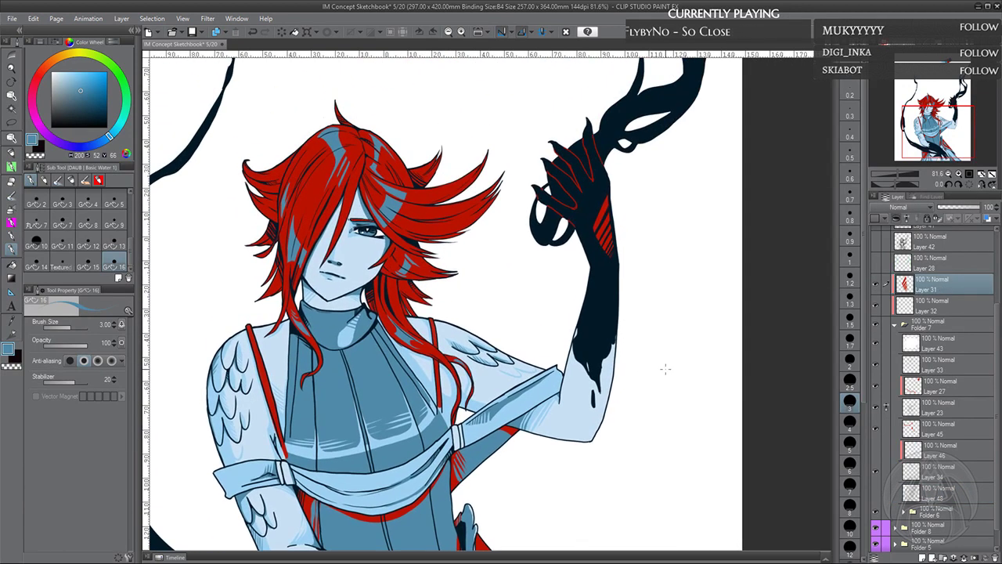
Hide Layer 31, add a new clipped layer above Layer 32, and collapse Folder 7
{"action": "left_click", "coordinate": [939, 305]}
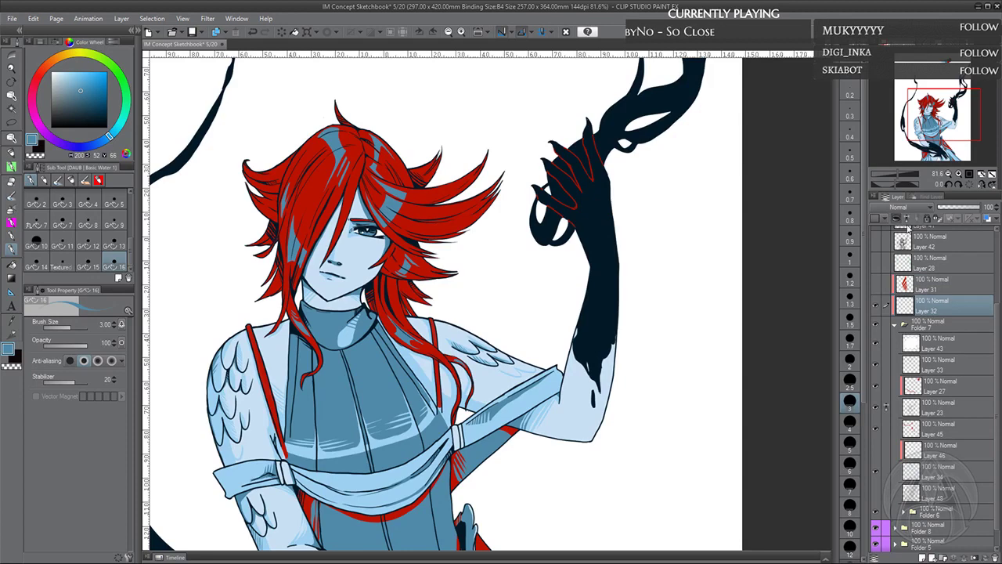
{"action": "left_click", "coordinate": [923, 557]}
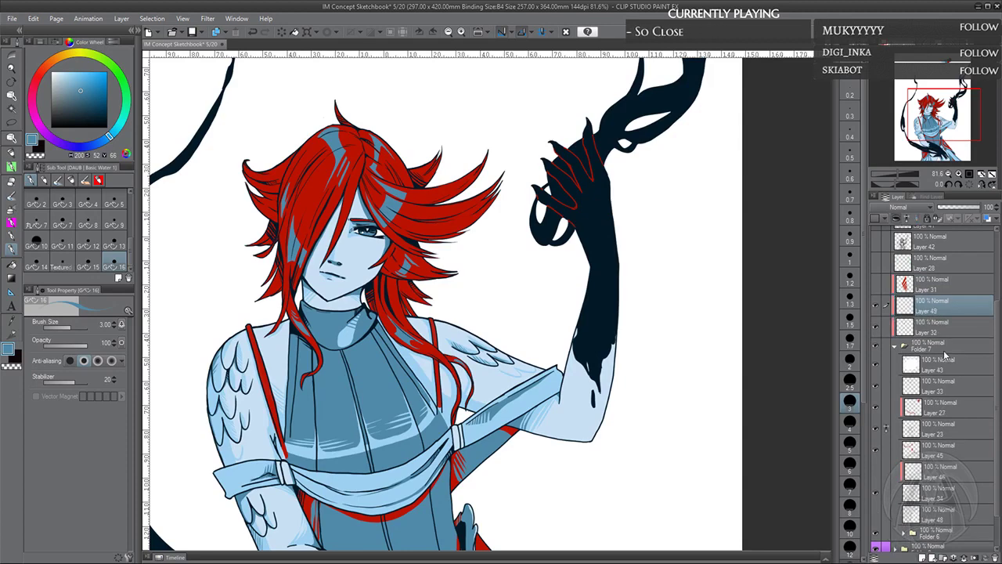
{"action": "left_click_drag", "start_coordinate": [608, 263], "coordinate": [593, 329]}
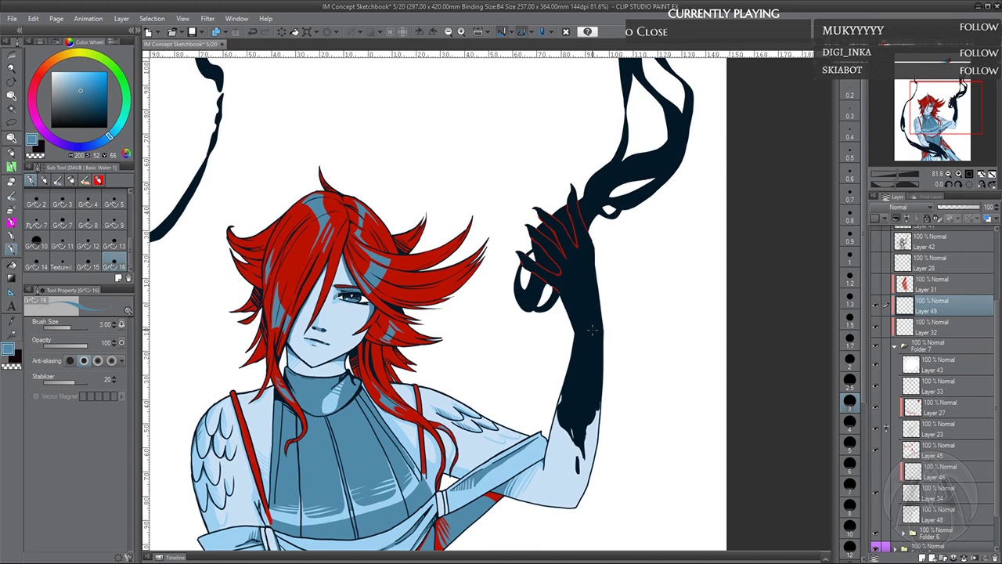
{"action": "left_click", "coordinate": [895, 345]}
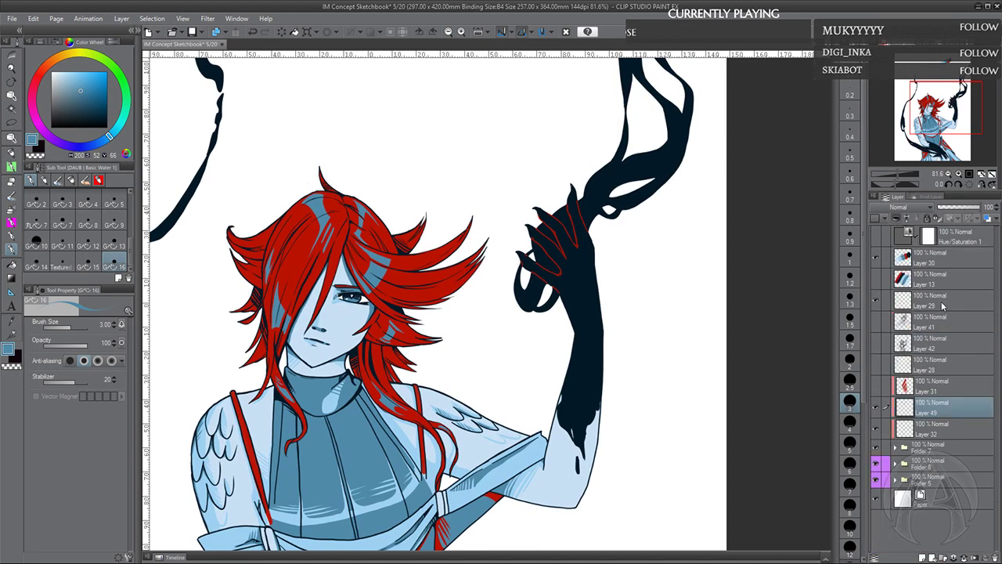
Sample the hair's red and paint a red wedge accent on the back of the lowered dark hand, trimming it with the transparent colour
{"action": "left_click", "coordinate": [408, 272], "text": "alt"}
{"action": "mouse_move", "coordinate": [588, 348]}
{"action": "left_mouse_down"}
{"action": "mouse_move", "coordinate": [650, 288]}
{"action": "mouse_move", "coordinate": [636, 219]}
{"action": "left_mouse_up"}
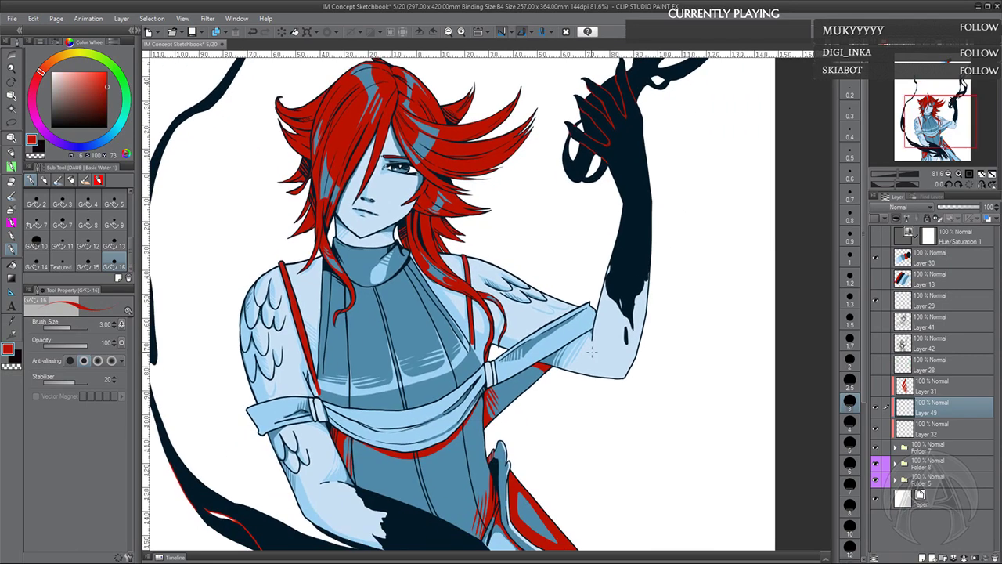
{"action": "left_click_drag", "start_coordinate": [555, 473], "coordinate": [571, 349]}
{"action": "mouse_move", "coordinate": [520, 412]}
{"action": "left_mouse_down"}
{"action": "mouse_move", "coordinate": [449, 405]}
{"action": "mouse_move", "coordinate": [461, 427]}
{"action": "mouse_move", "coordinate": [440, 413]}
{"action": "mouse_move", "coordinate": [462, 427]}
{"action": "mouse_move", "coordinate": [441, 410]}
{"action": "mouse_move", "coordinate": [453, 427]}
{"action": "left_mouse_up"}
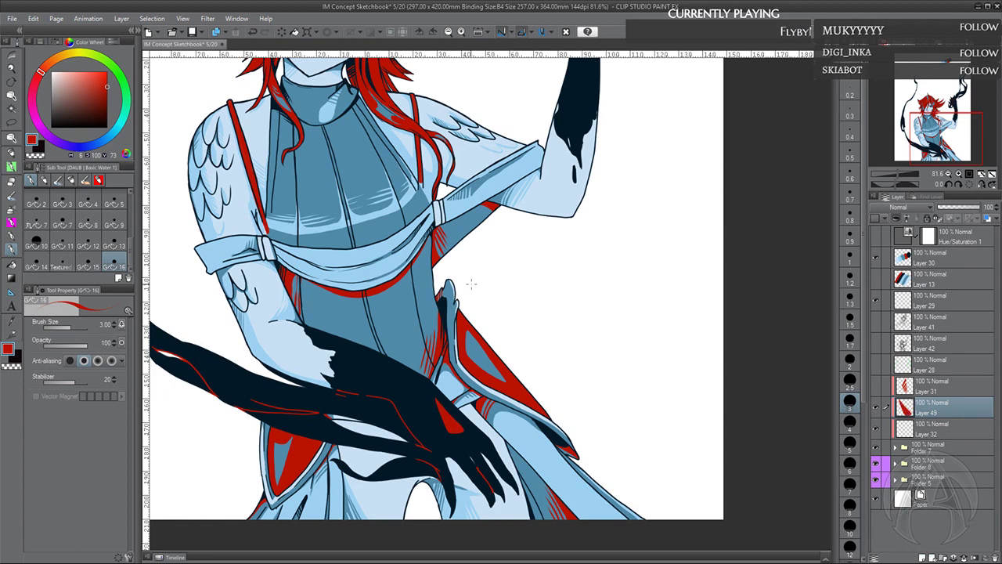
{"action": "key", "text": "c"}
{"action": "left_click_drag", "start_coordinate": [436, 397], "coordinate": [440, 399]}
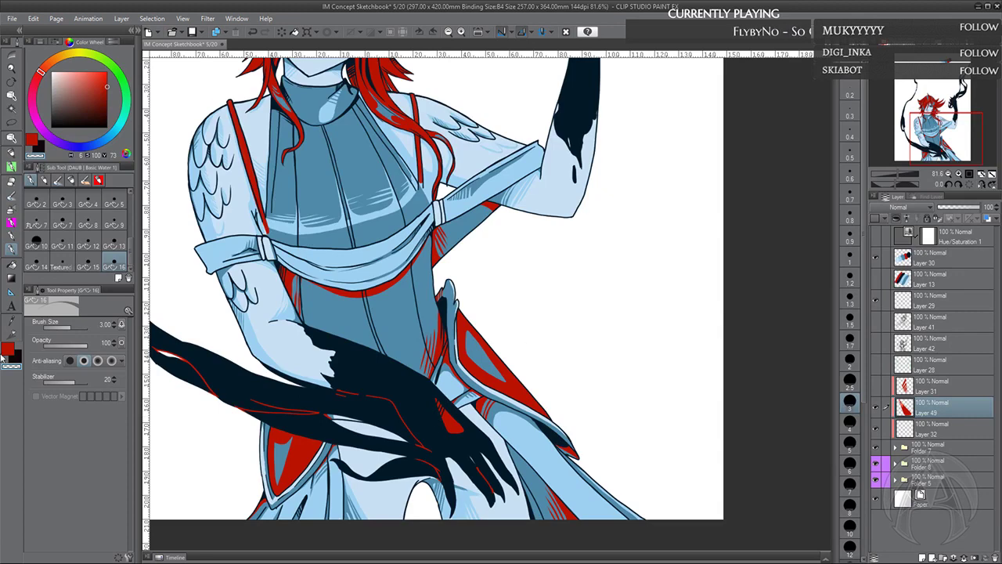
{"action": "key", "text": "c"}
Draw thin red accent lines along the fingers and wrist of the lowered dark hand
{"action": "left_click_drag", "start_coordinate": [507, 453], "coordinate": [473, 427]}
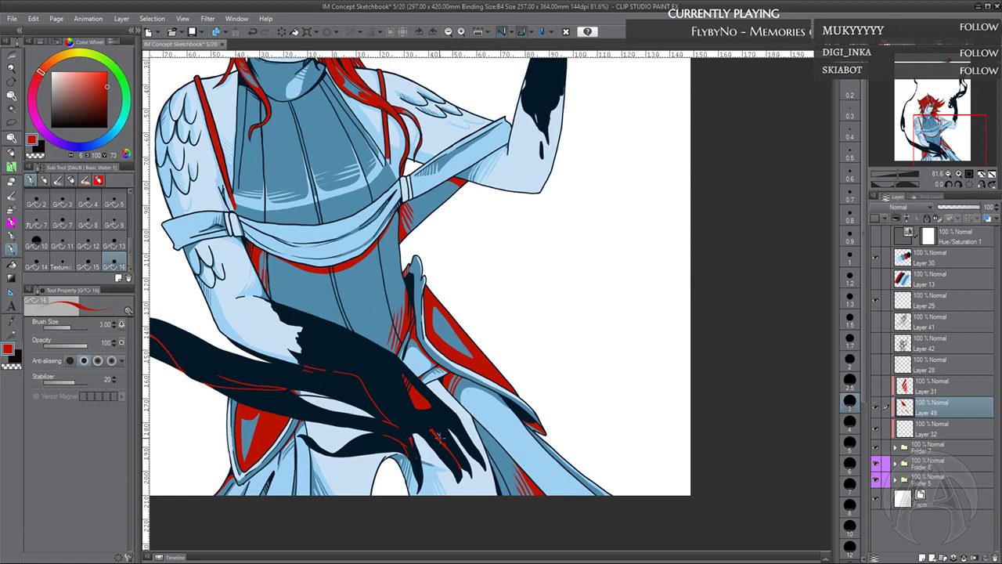
{"action": "left_click_drag", "start_coordinate": [440, 439], "coordinate": [436, 381]}
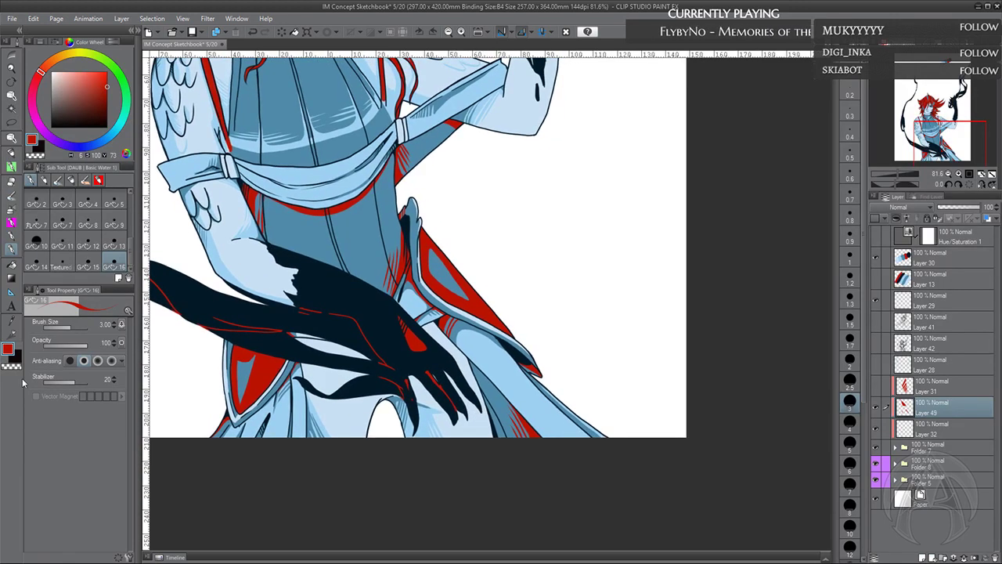
{"action": "left_click_drag", "start_coordinate": [407, 356], "coordinate": [451, 377]}
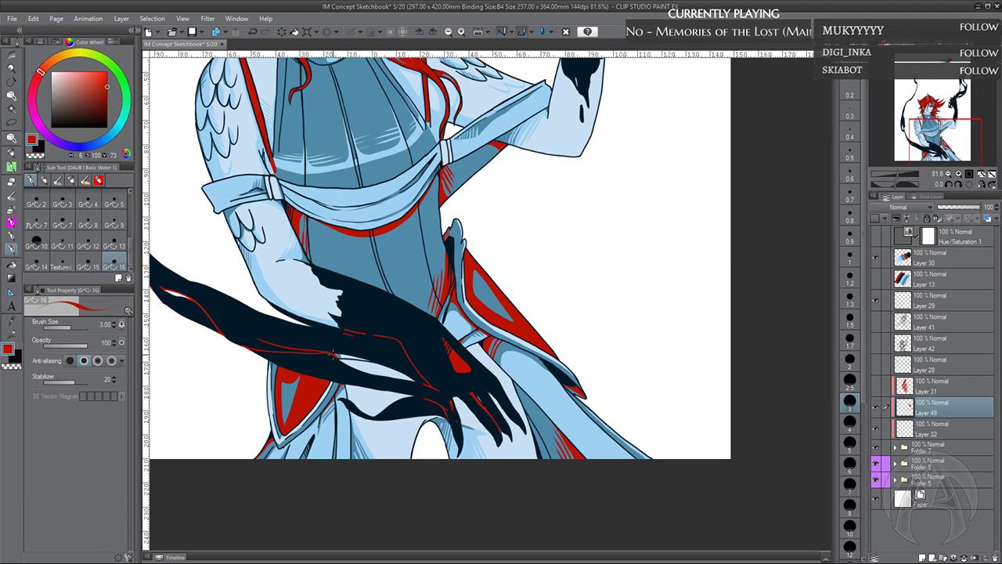
{"action": "left_click_drag", "start_coordinate": [509, 374], "coordinate": [503, 376]}
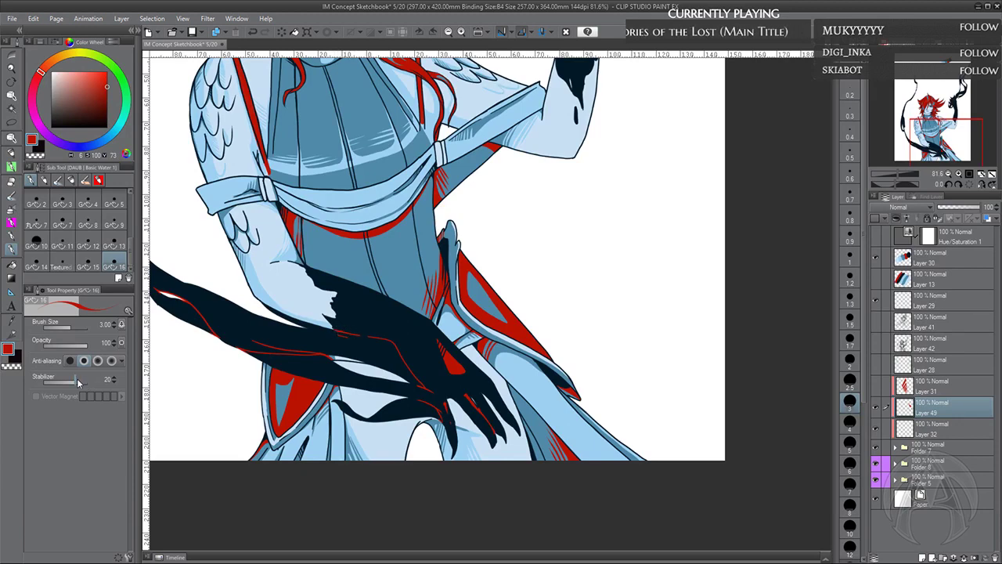
Set the brush stabilizer to 30 and refine the red accents on the lowered hand's back and fingers
{"action": "left_click_drag", "start_coordinate": [78, 382], "coordinate": [99, 396]}
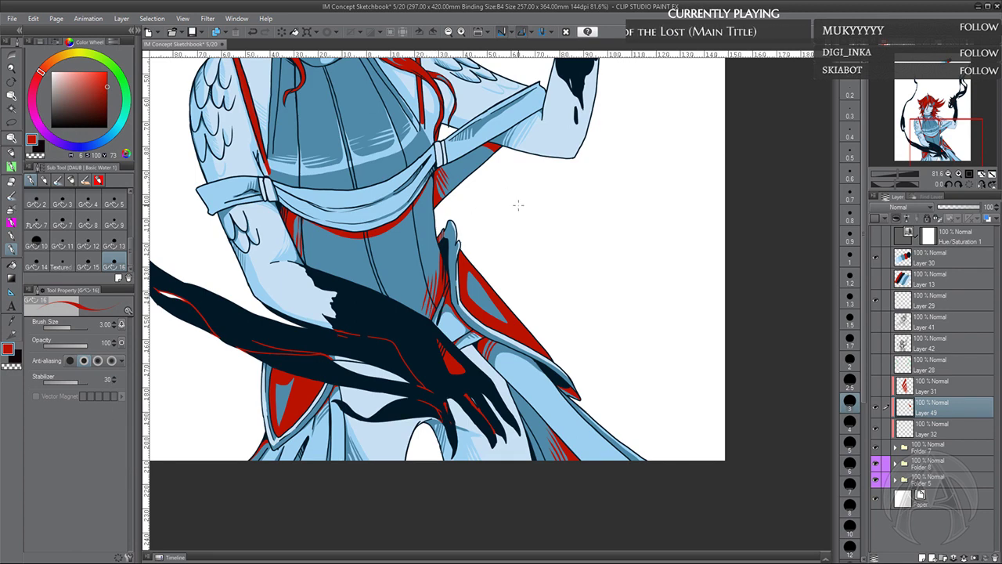
{"action": "left_click", "coordinate": [11, 367]}
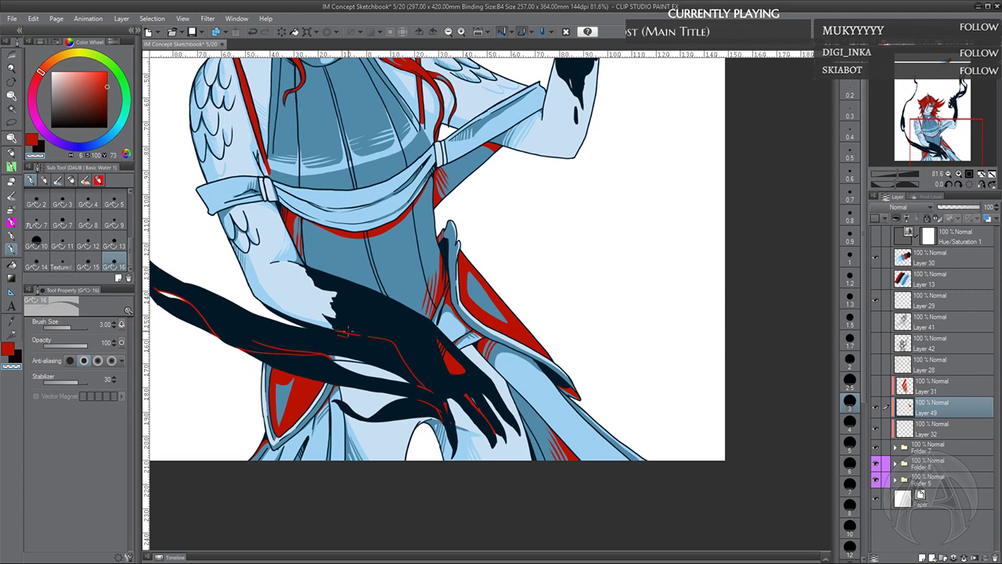
{"action": "left_click", "coordinate": [11, 350]}
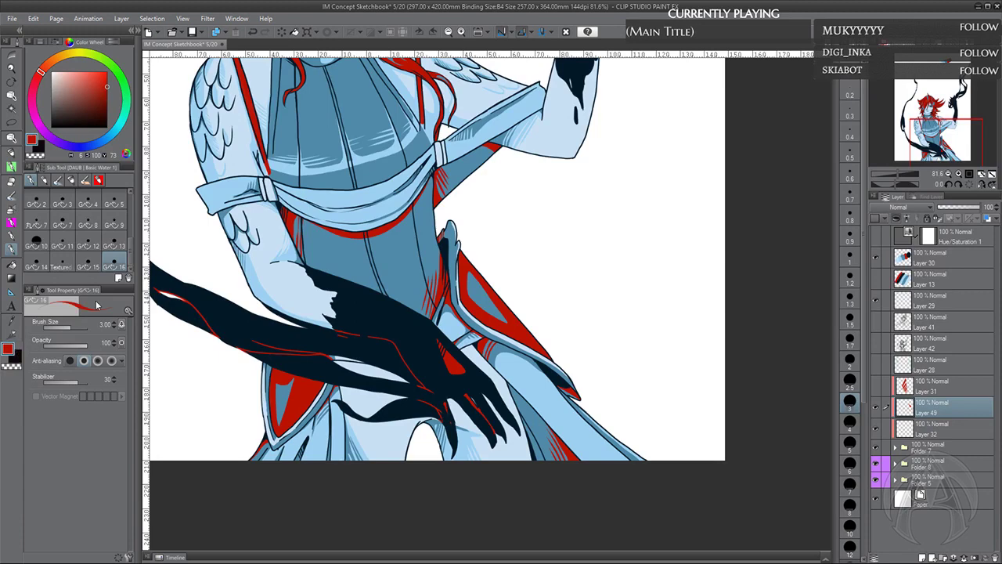
{"action": "left_click_drag", "start_coordinate": [521, 365], "coordinate": [523, 366]}
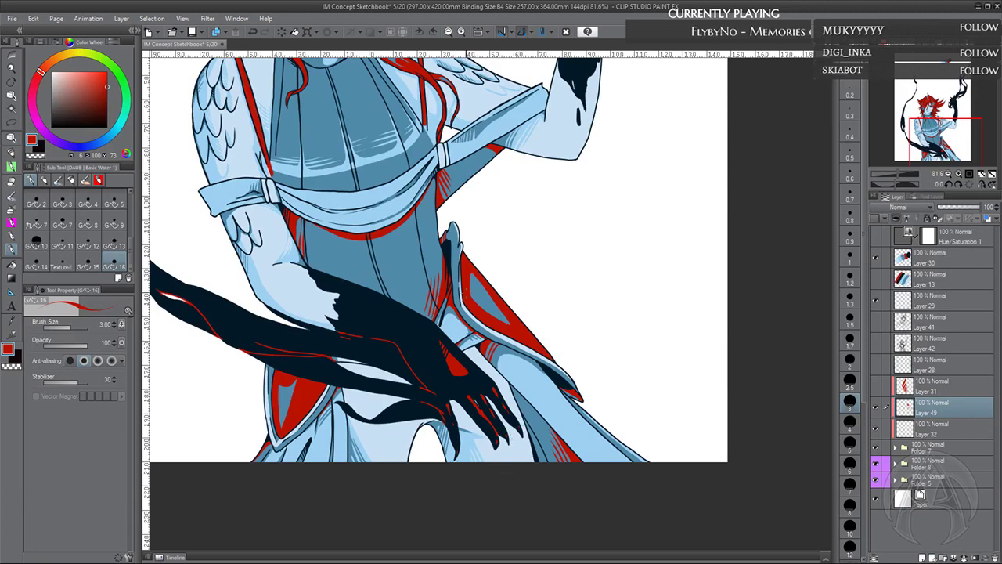
Trace red accent lines around the small gap in the long dark tendril and along its lower edge
{"action": "left_click_drag", "start_coordinate": [447, 387], "coordinate": [516, 435]}
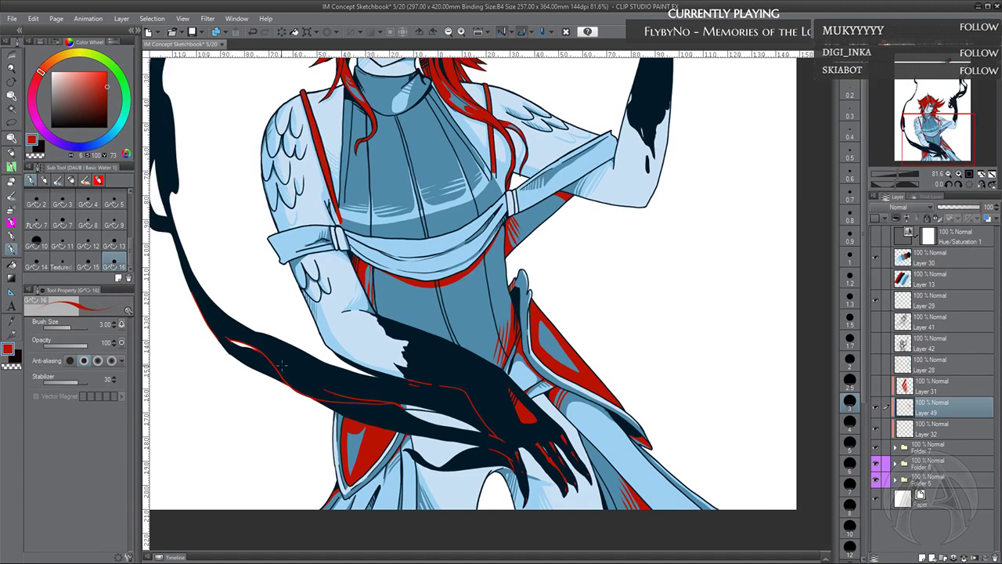
{"action": "left_click_drag", "start_coordinate": [293, 368], "coordinate": [303, 376]}
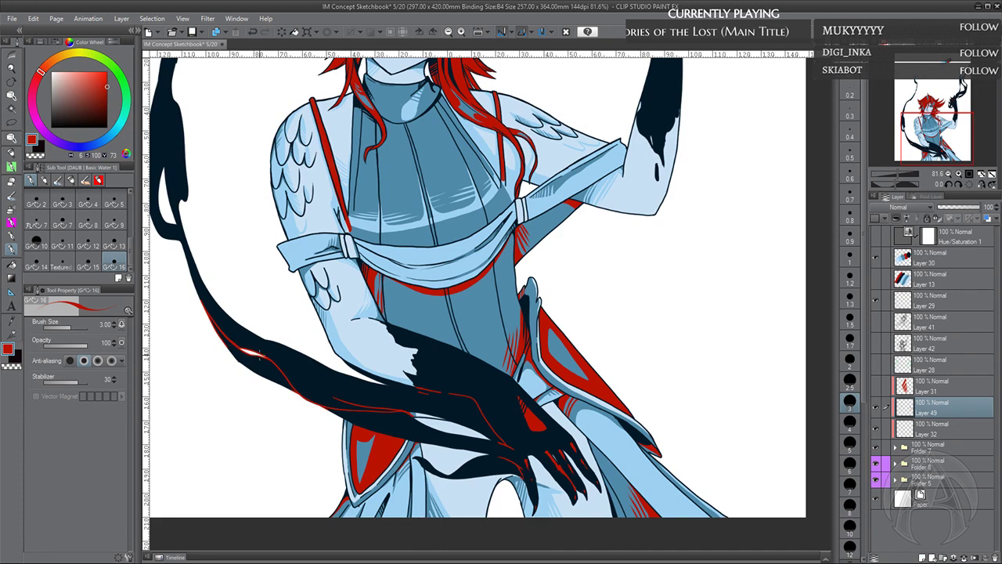
{"action": "mouse_move", "coordinate": [300, 327]}
{"action": "left_mouse_down"}
{"action": "mouse_move", "coordinate": [361, 416]}
{"action": "mouse_move", "coordinate": [370, 392]}
{"action": "left_mouse_up"}
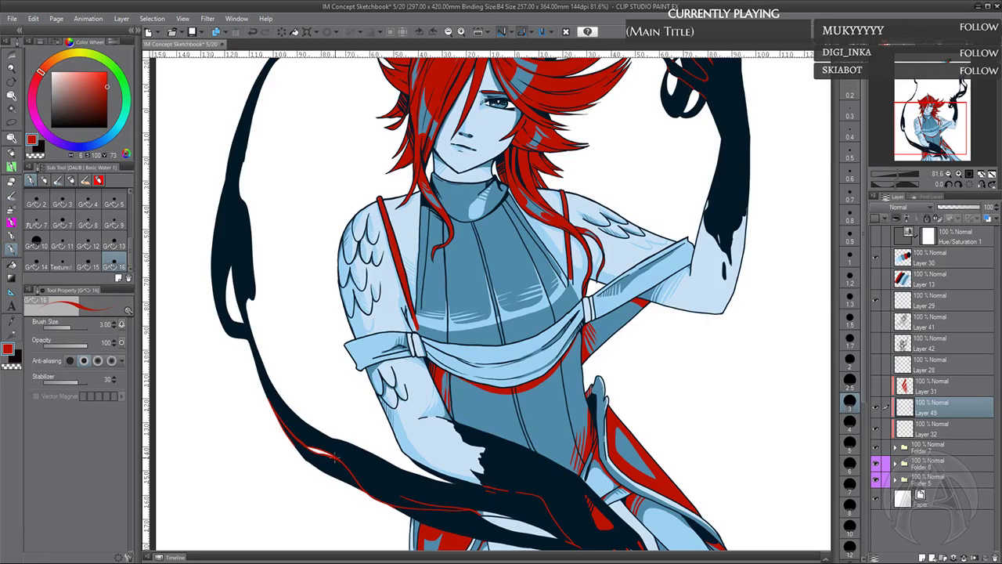
{"action": "left_click_drag", "start_coordinate": [309, 350], "coordinate": [321, 404]}
{"action": "scroll", "coordinate": [302, 415], "scroll_direction": "up", "scroll_amount": 1}
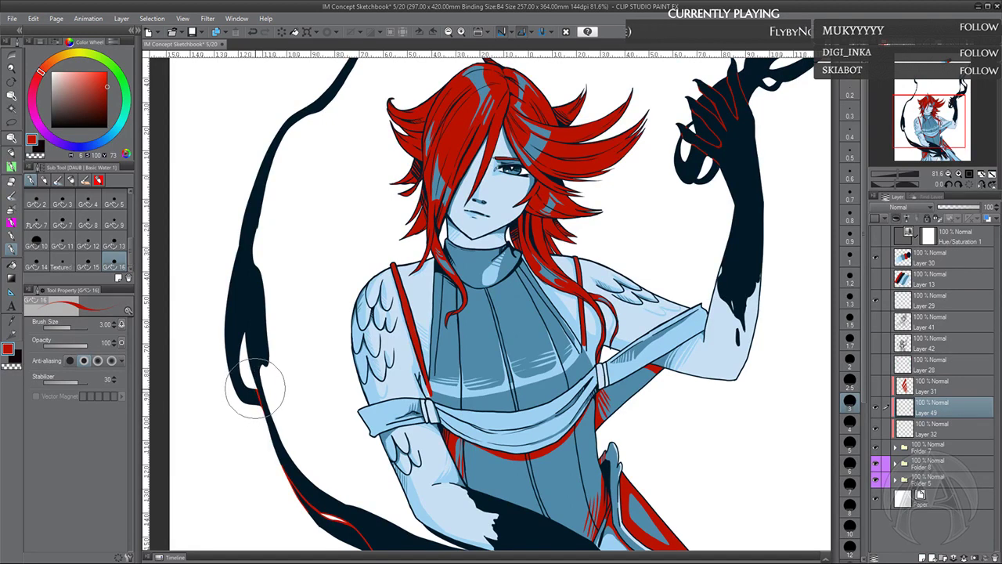
Draw red accent lines up the split upper section of the dark tendril, undoing a stroke and adding one along its outer strand
{"action": "mouse_move", "coordinate": [290, 361]}
{"action": "left_mouse_down"}
{"action": "mouse_move", "coordinate": [296, 382]}
{"action": "mouse_move", "coordinate": [261, 369]}
{"action": "mouse_move", "coordinate": [266, 361]}
{"action": "left_mouse_up"}
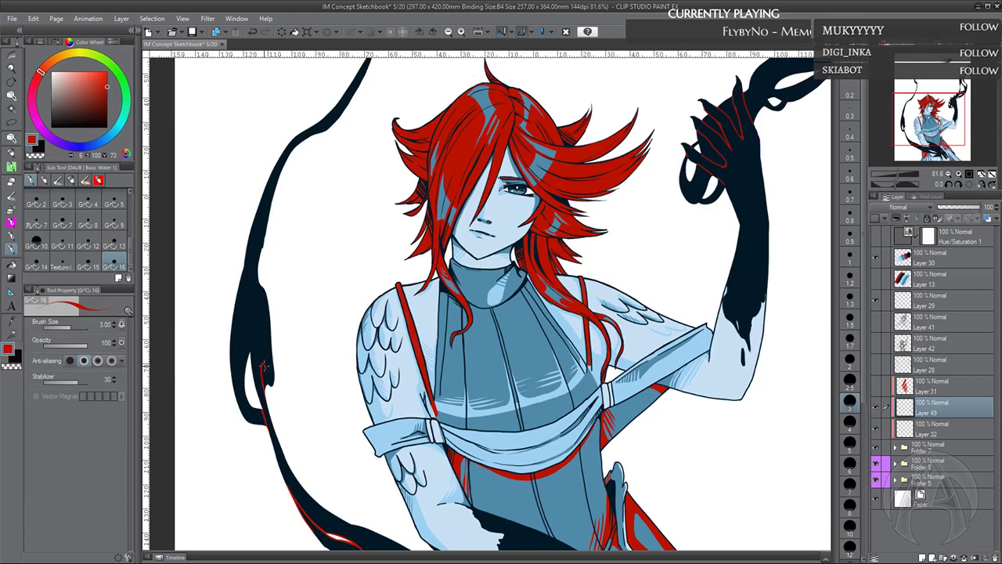
{"action": "mouse_move", "coordinate": [265, 327]}
{"action": "left_mouse_down"}
{"action": "mouse_move", "coordinate": [267, 372]}
{"action": "mouse_move", "coordinate": [262, 297]}
{"action": "left_mouse_up"}
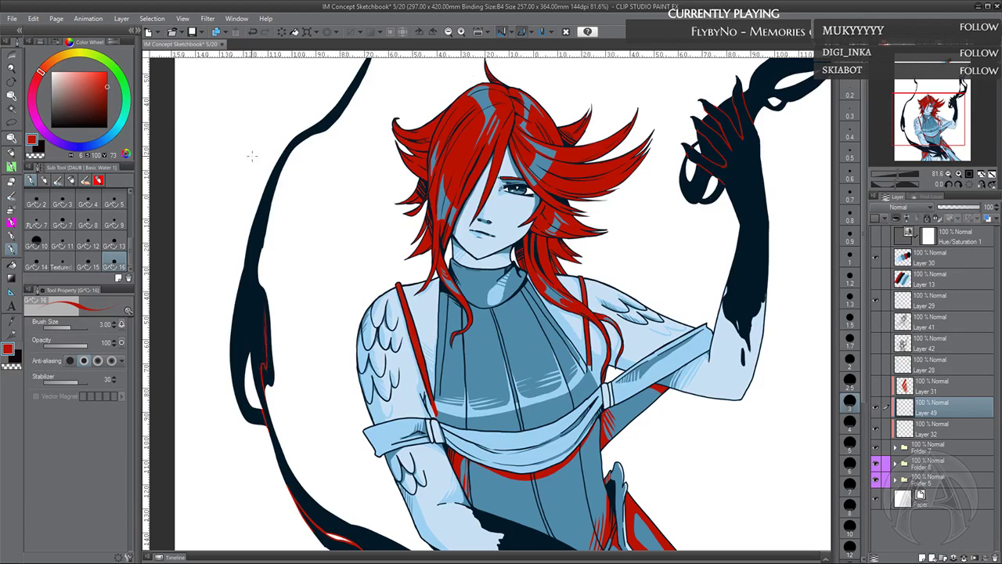
{"action": "left_click", "coordinate": [252, 32]}
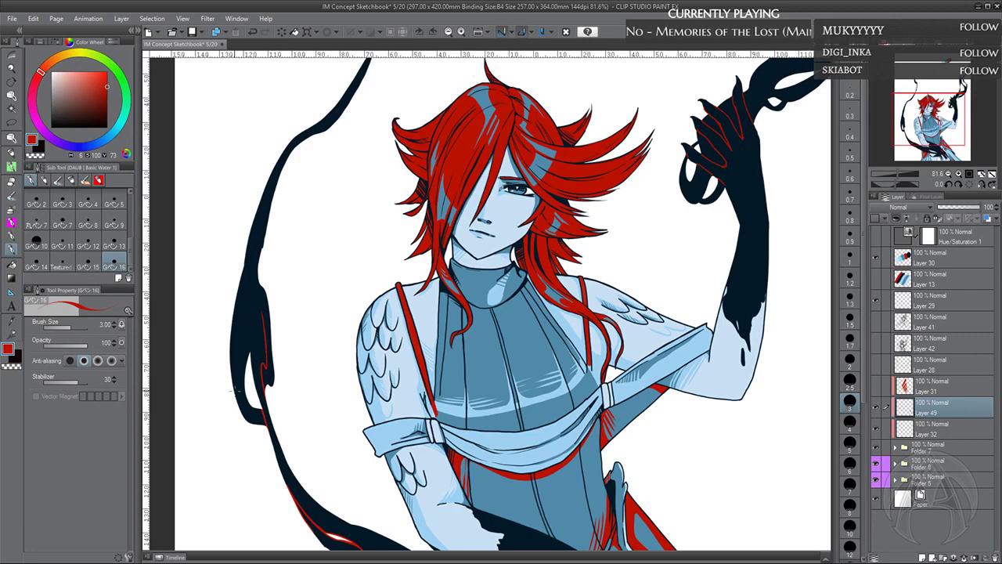
{"action": "left_click_drag", "start_coordinate": [234, 387], "coordinate": [250, 289]}
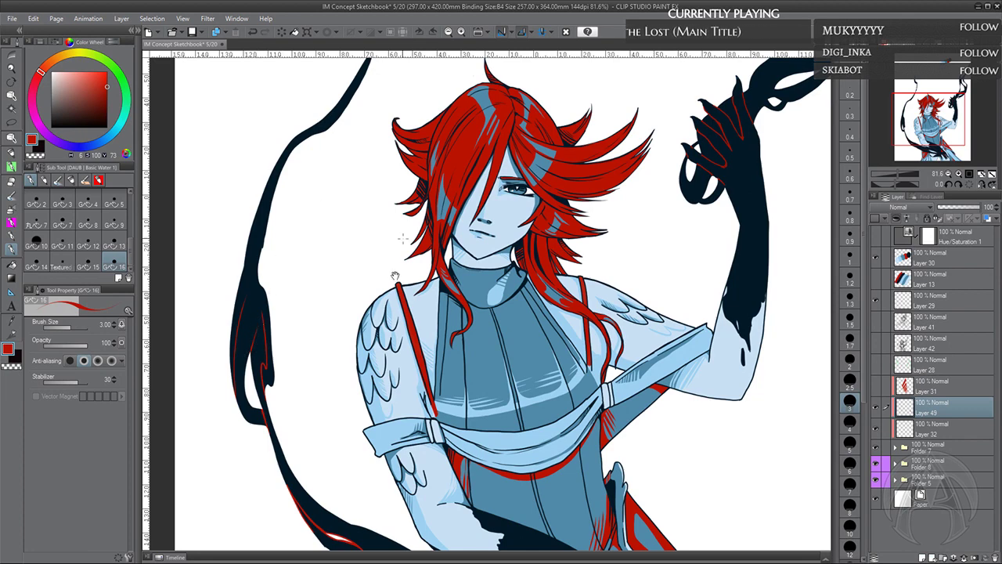
Draw small red accent strokes along the thin, broken upper tip of the long dark tendril
{"action": "left_click_drag", "start_coordinate": [395, 275], "coordinate": [369, 369]}
{"action": "left_click_drag", "start_coordinate": [393, 248], "coordinate": [386, 311]}
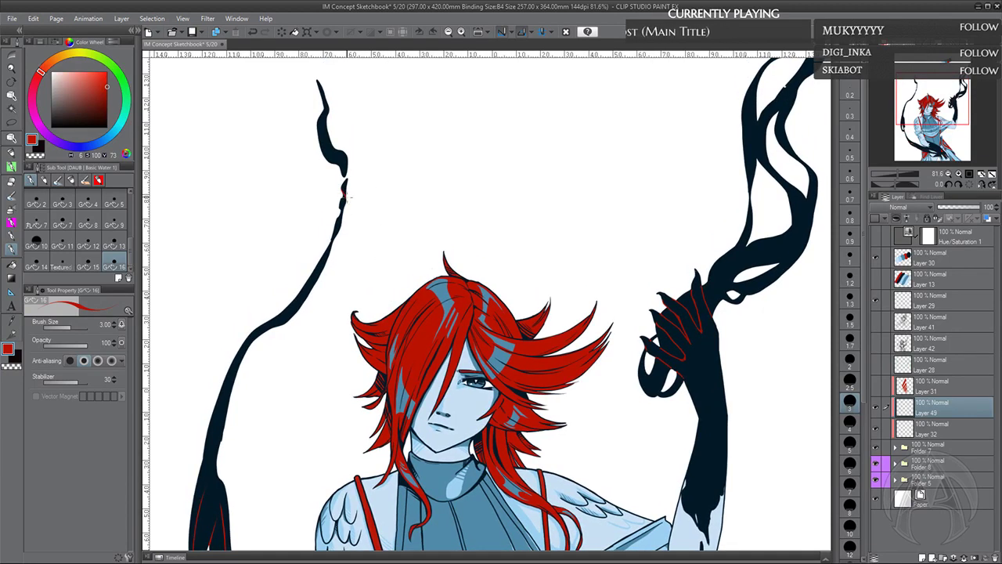
{"action": "left_click_drag", "start_coordinate": [344, 194], "coordinate": [342, 202]}
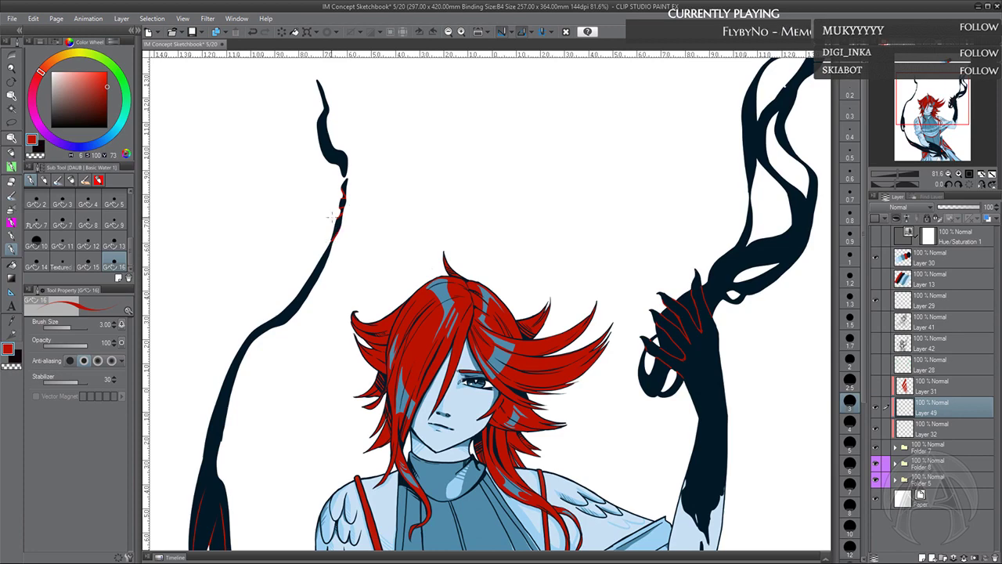
Add a curved red accent line on the tendril just above the raised dark hand
{"action": "mouse_move", "coordinate": [710, 411]}
{"action": "left_mouse_down"}
{"action": "mouse_move", "coordinate": [613, 405]}
{"action": "mouse_move", "coordinate": [603, 395]}
{"action": "left_mouse_up"}
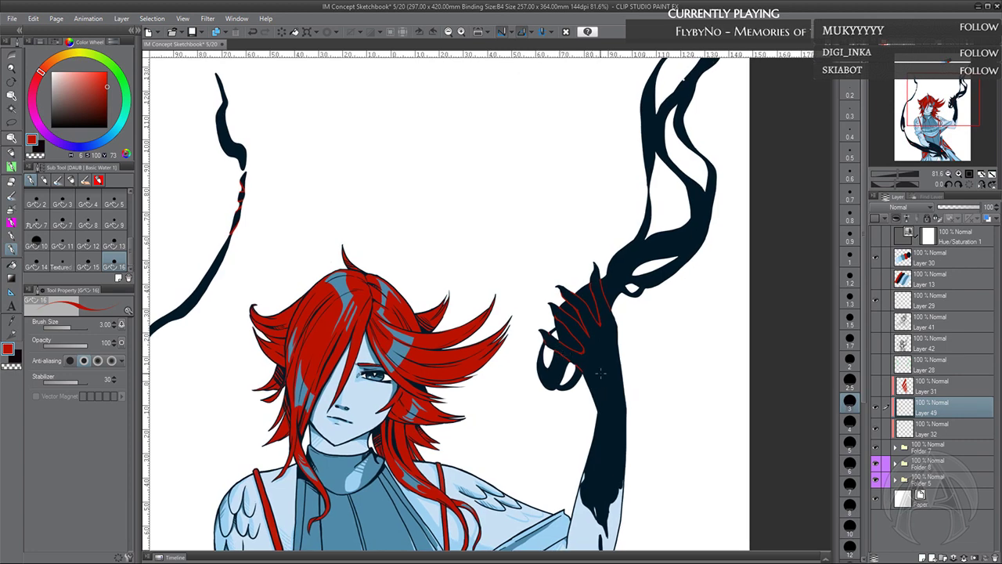
{"action": "left_click_drag", "start_coordinate": [627, 364], "coordinate": [621, 360]}
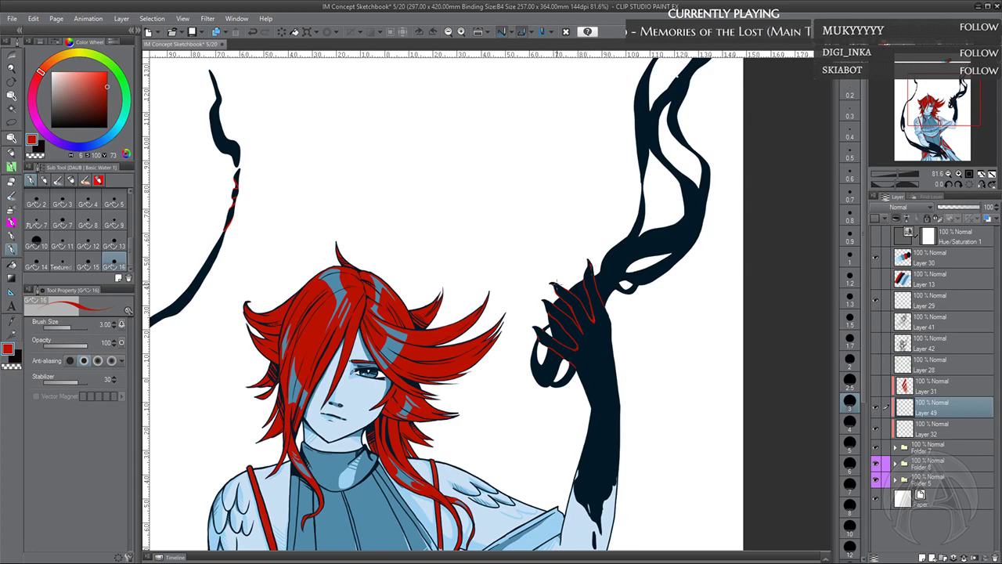
{"action": "left_click_drag", "start_coordinate": [653, 286], "coordinate": [598, 330]}
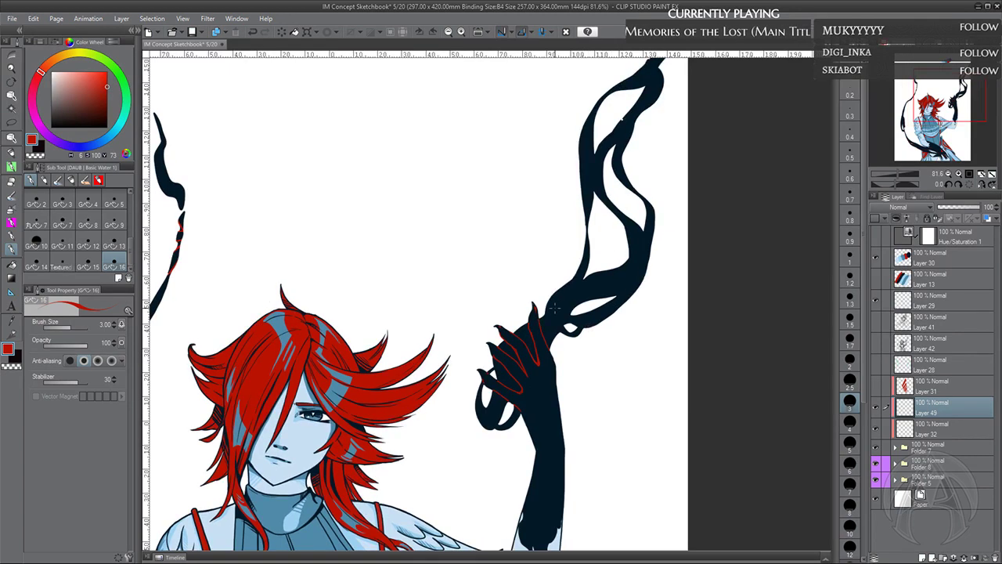
{"action": "mouse_move", "coordinate": [559, 302]}
{"action": "left_mouse_down"}
{"action": "mouse_move", "coordinate": [606, 271]}
{"action": "mouse_move", "coordinate": [585, 274]}
{"action": "left_mouse_up"}
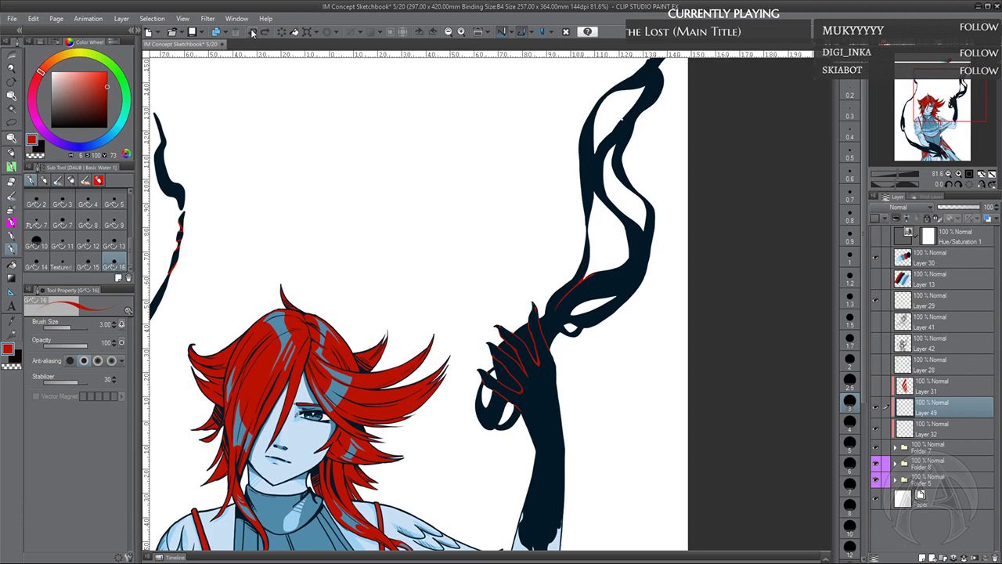
Refine the red accent lines between the raised hand's knuckles and on the curl beneath it, undoing a stroke
{"action": "left_click_drag", "start_coordinate": [569, 433], "coordinate": [574, 436]}
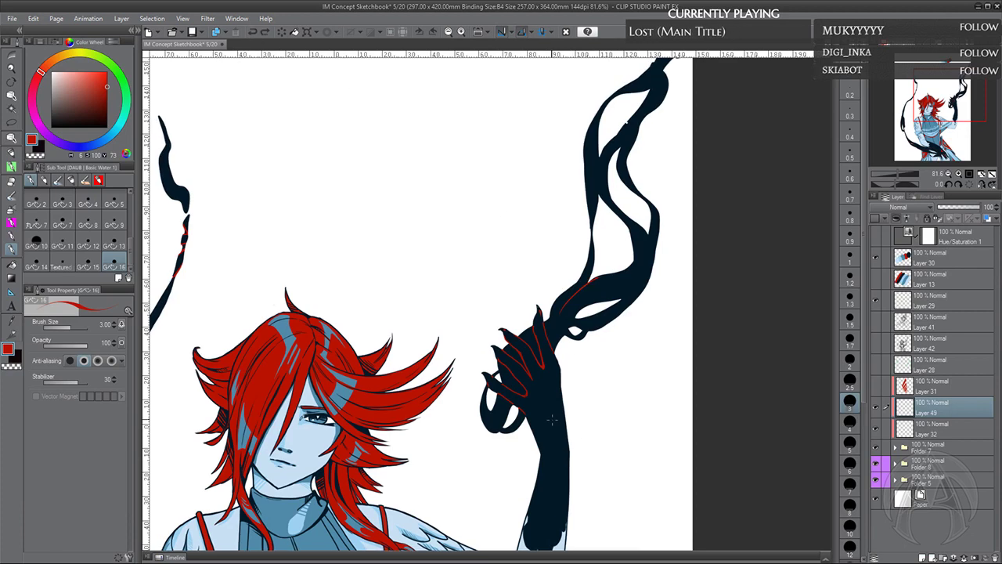
{"action": "key", "text": "ctrl+z"}
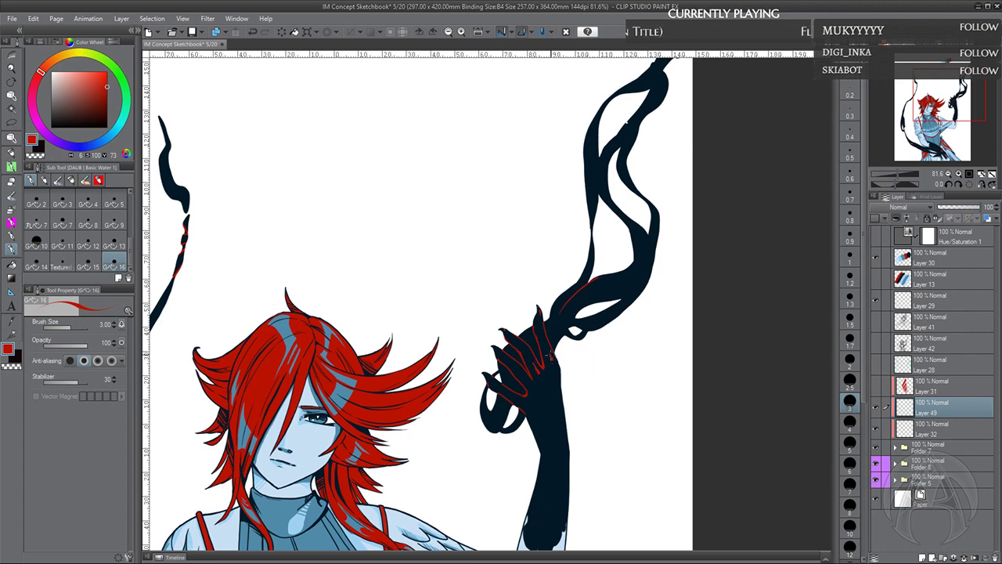
{"action": "left_click_drag", "start_coordinate": [557, 429], "coordinate": [539, 325]}
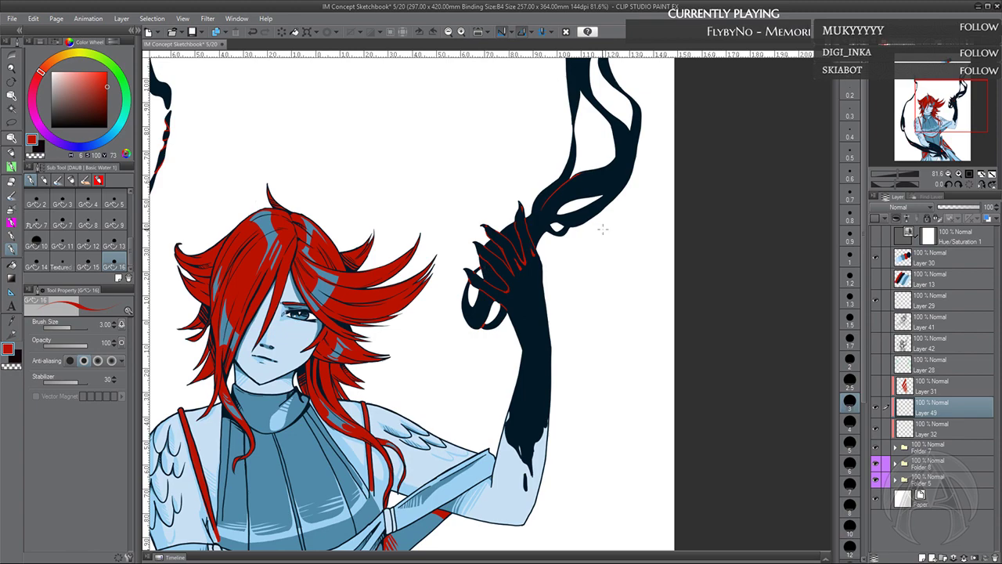
{"action": "left_click_drag", "start_coordinate": [593, 245], "coordinate": [570, 292]}
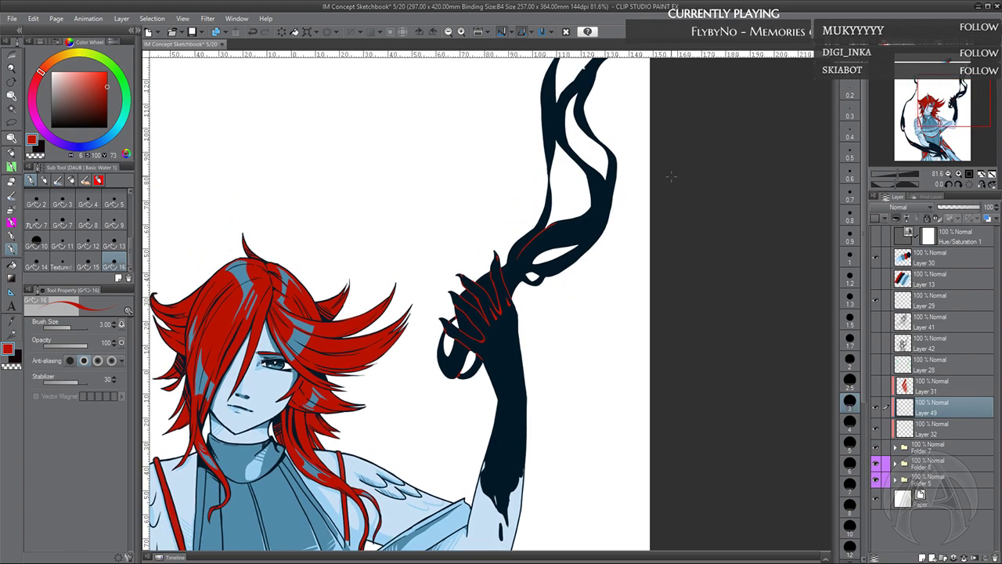
With the canvas view mirrored and rotated to -90, draw red accents on the small loop and thick strand above the raised hand
{"action": "left_click", "coordinate": [981, 185]}
{"action": "left_click", "coordinate": [948, 184]}
{"action": "left_click", "coordinate": [949, 184]}
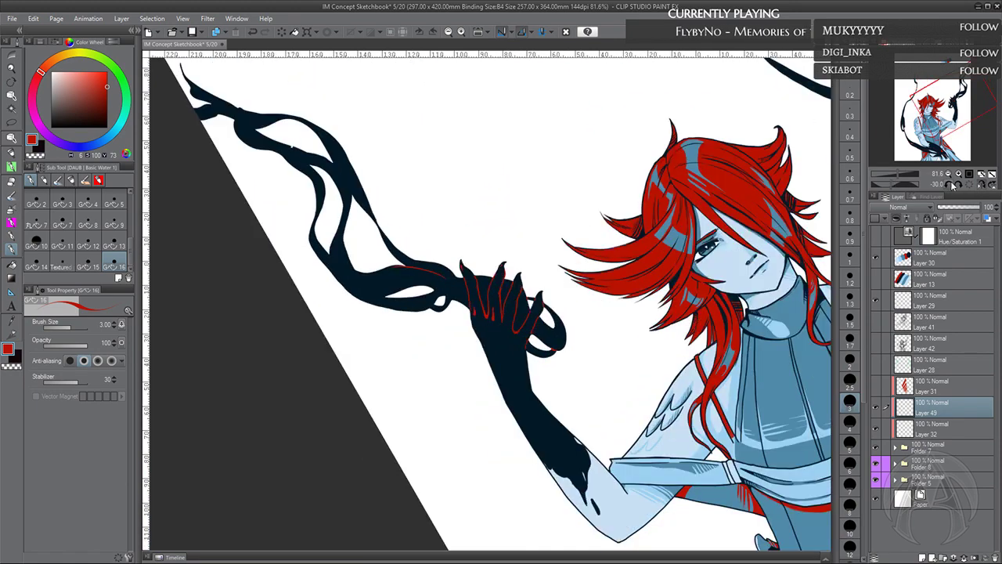
{"action": "left_click", "coordinate": [948, 184]}
{"action": "left_click", "coordinate": [949, 184]}
{"action": "left_click", "coordinate": [949, 184]}
{"action": "left_click", "coordinate": [949, 184]}
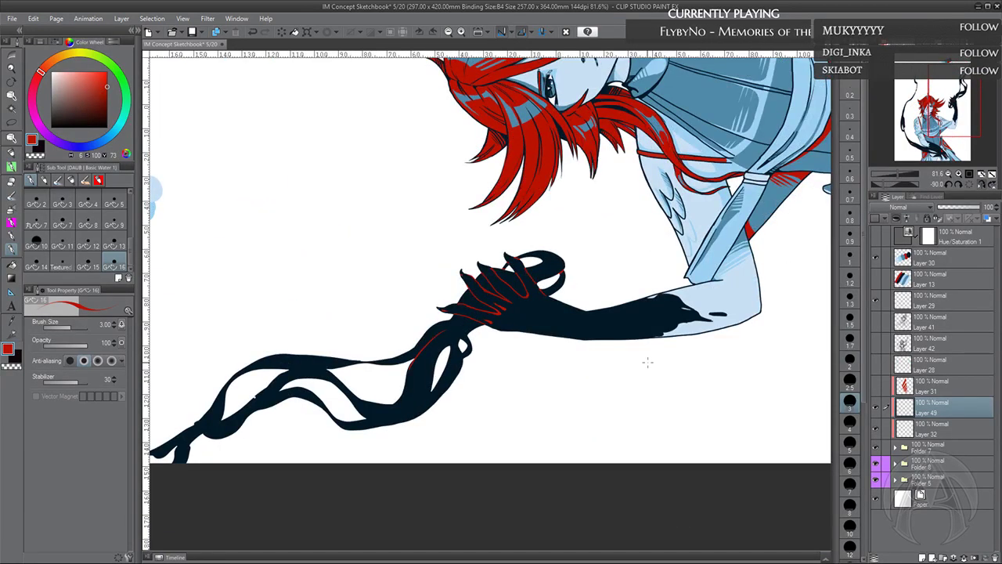
{"action": "left_click_drag", "start_coordinate": [552, 413], "coordinate": [612, 356]}
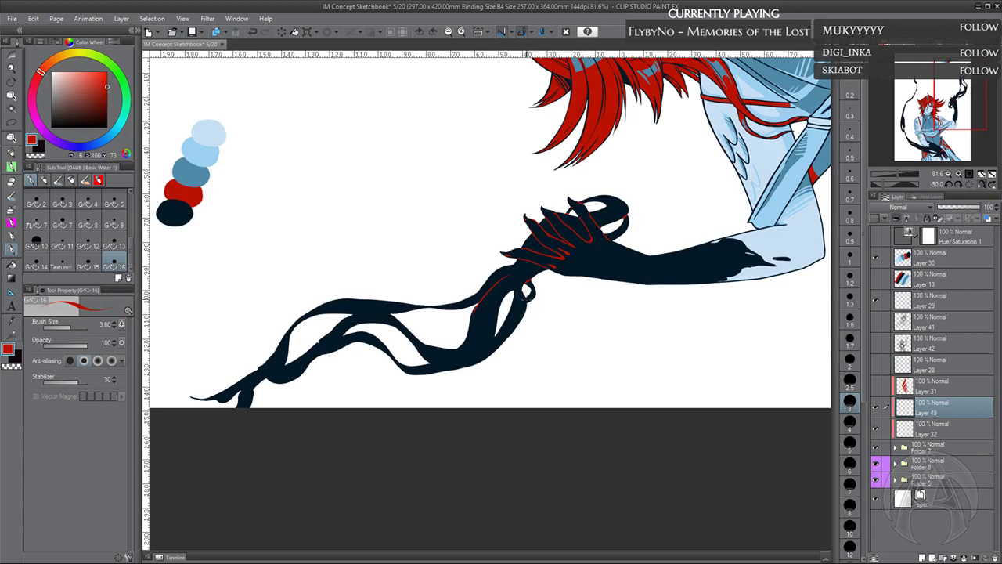
{"action": "mouse_move", "coordinate": [470, 328]}
{"action": "left_mouse_down"}
{"action": "mouse_move", "coordinate": [495, 285]}
{"action": "mouse_move", "coordinate": [465, 327]}
{"action": "left_mouse_up"}
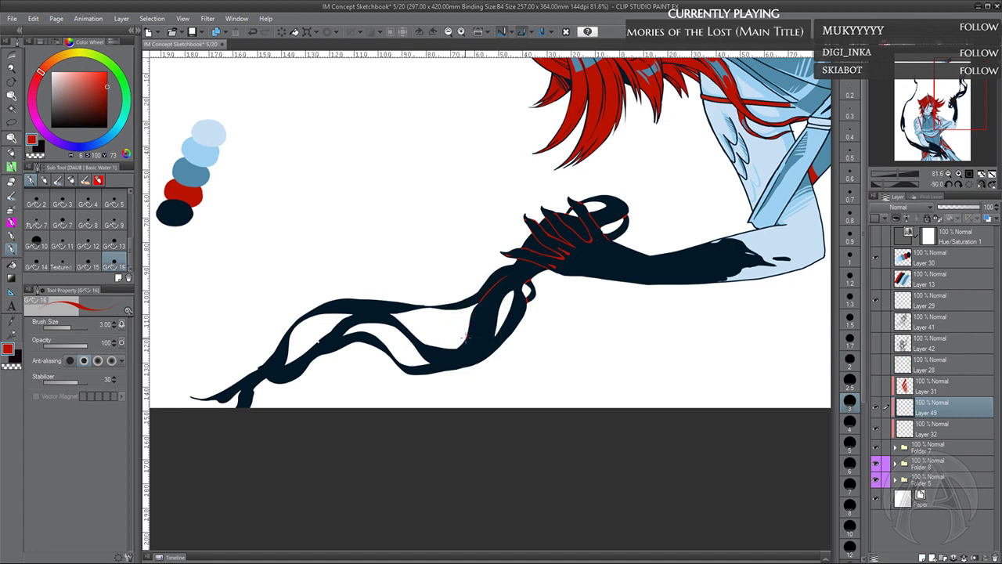
{"action": "left_click_drag", "start_coordinate": [468, 332], "coordinate": [484, 296]}
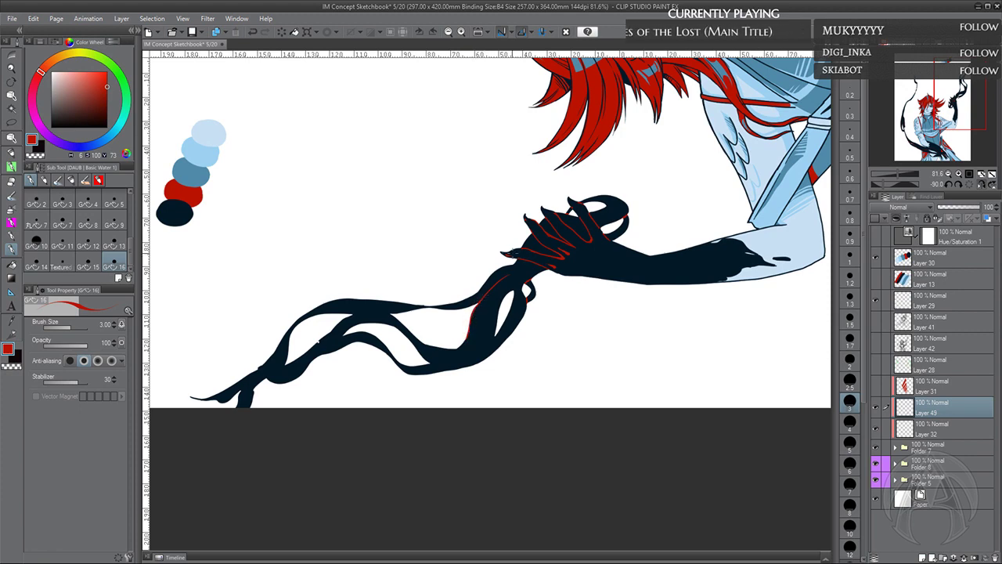
With the view rotated to 15, trace red accents where the tendril's lower strands split and around the inner gap
{"action": "left_click_drag", "start_coordinate": [499, 370], "coordinate": [533, 349]}
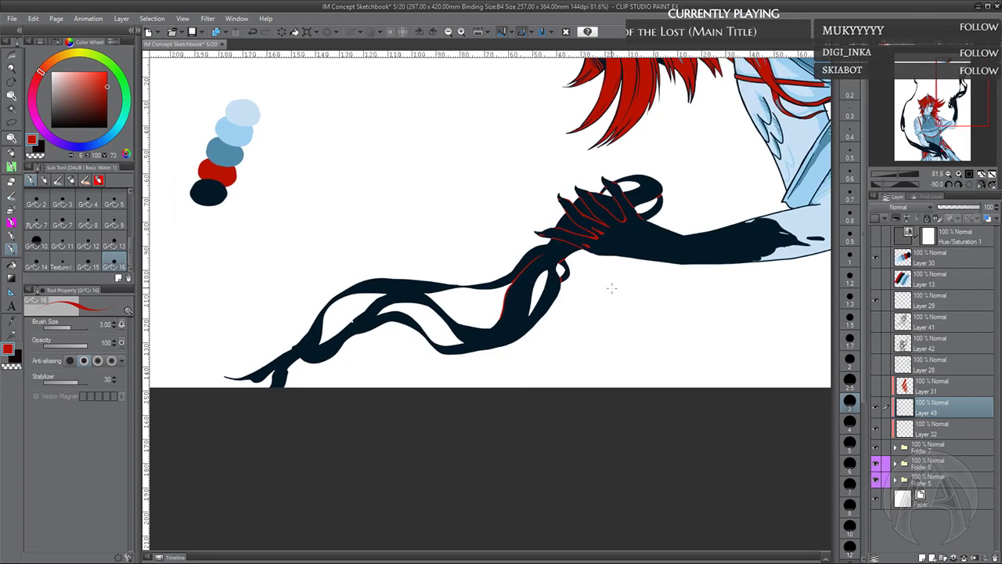
{"action": "left_click", "coordinate": [971, 186]}
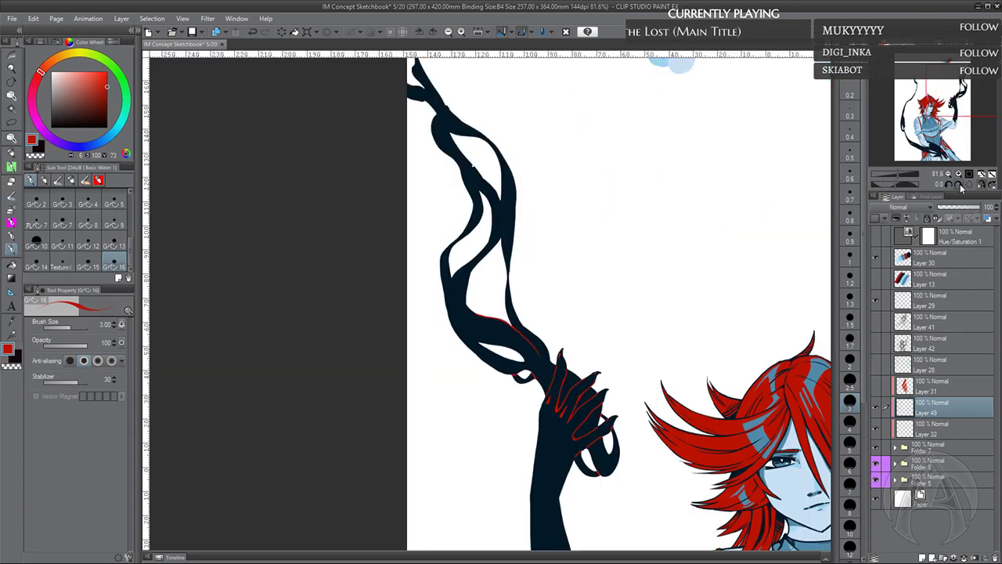
{"action": "left_click", "coordinate": [963, 186]}
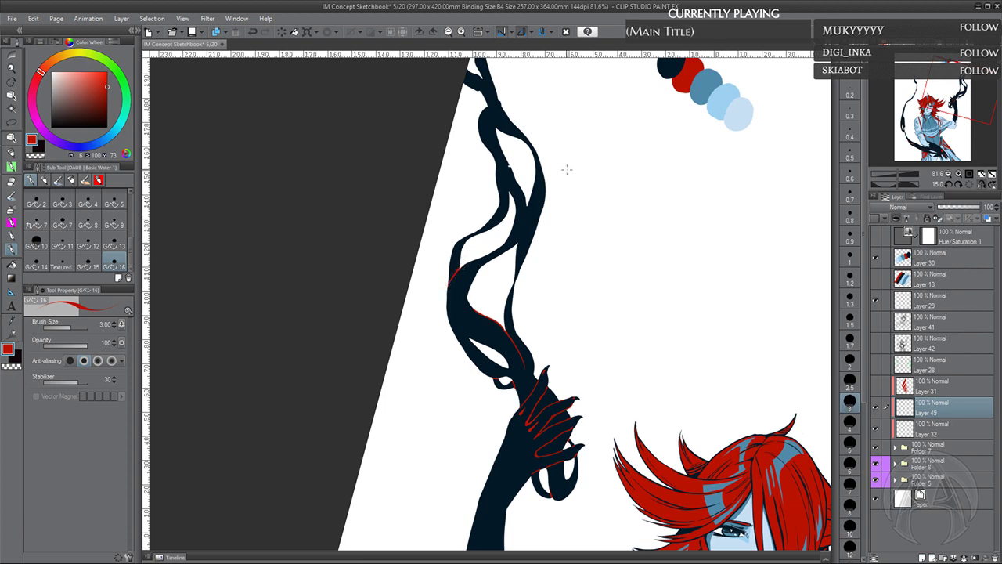
{"action": "left_click_drag", "start_coordinate": [470, 339], "coordinate": [468, 295]}
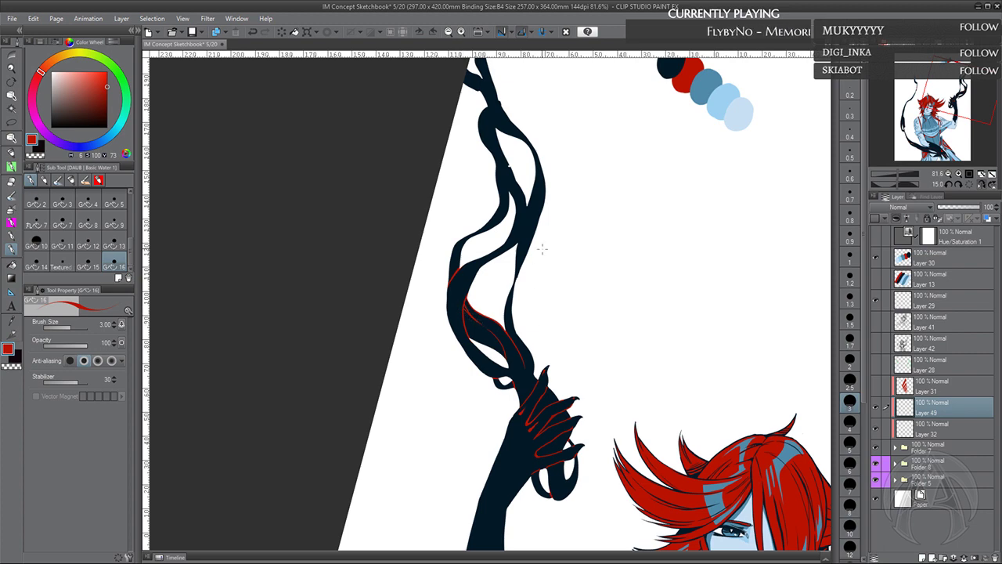
Draw red accent lines up the tendril's middle strands and into the forked tip
{"action": "left_click_drag", "start_coordinate": [542, 249], "coordinate": [521, 310]}
{"action": "left_click_drag", "start_coordinate": [509, 265], "coordinate": [505, 287]}
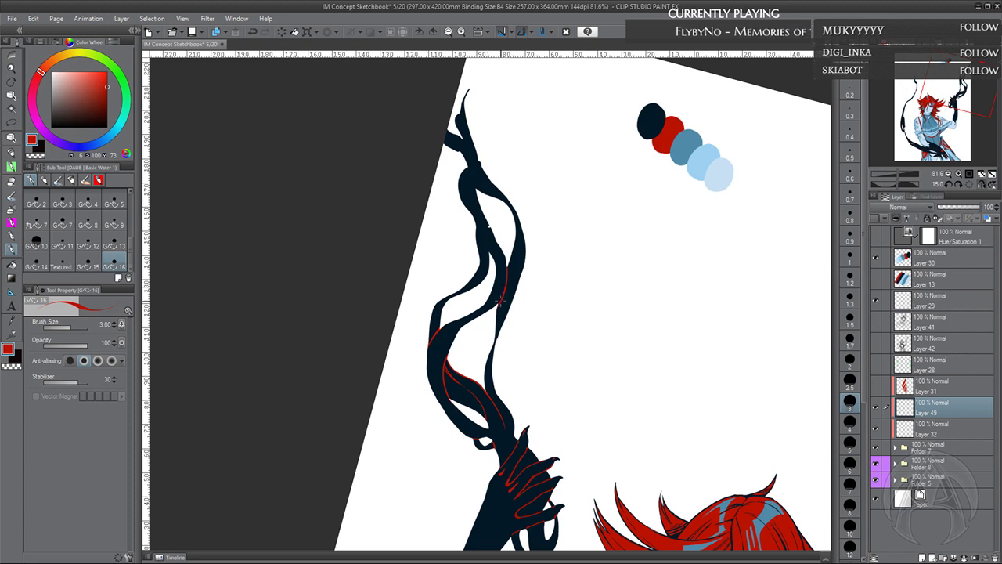
{"action": "mouse_move", "coordinate": [517, 250]}
{"action": "left_mouse_down"}
{"action": "mouse_move", "coordinate": [510, 298]}
{"action": "mouse_move", "coordinate": [479, 296]}
{"action": "mouse_move", "coordinate": [484, 306]}
{"action": "left_mouse_up"}
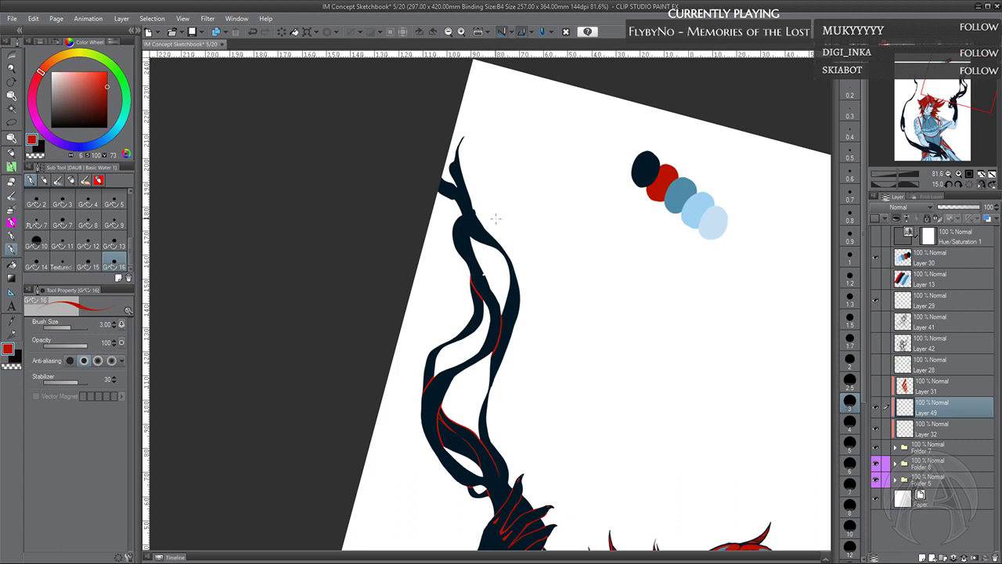
{"action": "left_click_drag", "start_coordinate": [496, 219], "coordinate": [490, 258]}
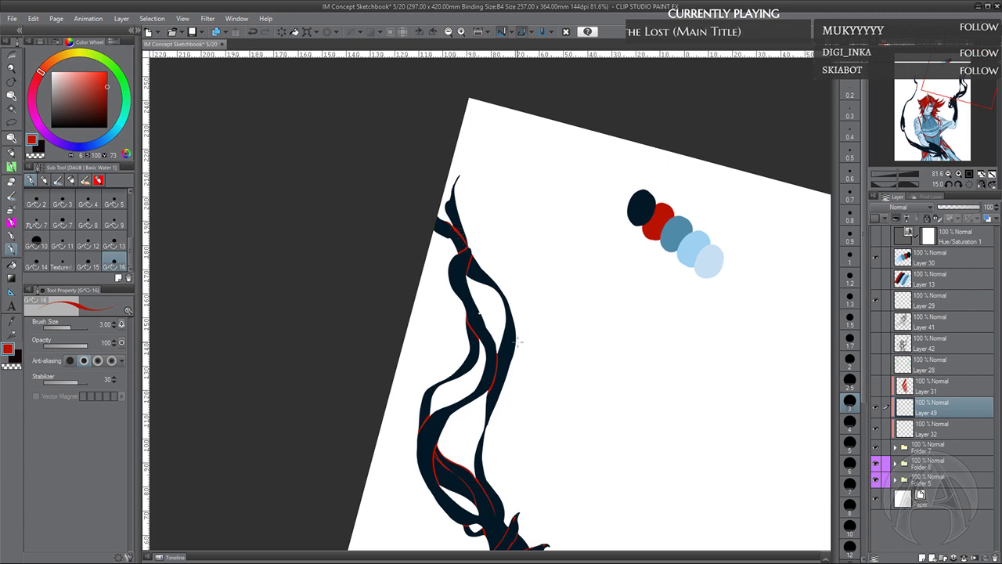
Draw red accent lines on the tendril strands around the raised hand's fingers and on the coil hanging below them
{"action": "mouse_move", "coordinate": [530, 435]}
{"action": "left_mouse_down"}
{"action": "mouse_move", "coordinate": [505, 349]}
{"action": "mouse_move", "coordinate": [463, 331]}
{"action": "mouse_move", "coordinate": [464, 341]}
{"action": "left_mouse_up"}
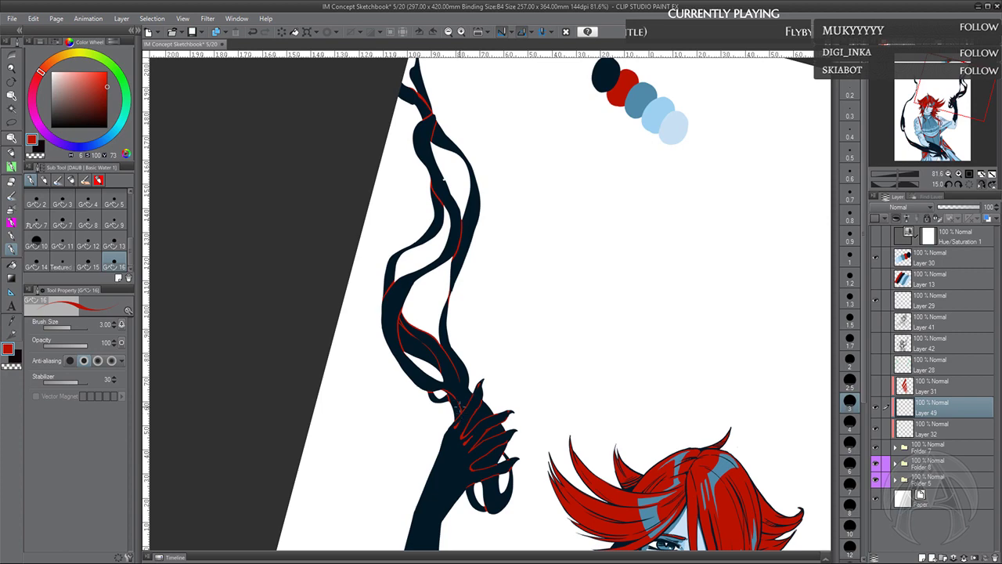
{"action": "left_click_drag", "start_coordinate": [480, 340], "coordinate": [471, 236]}
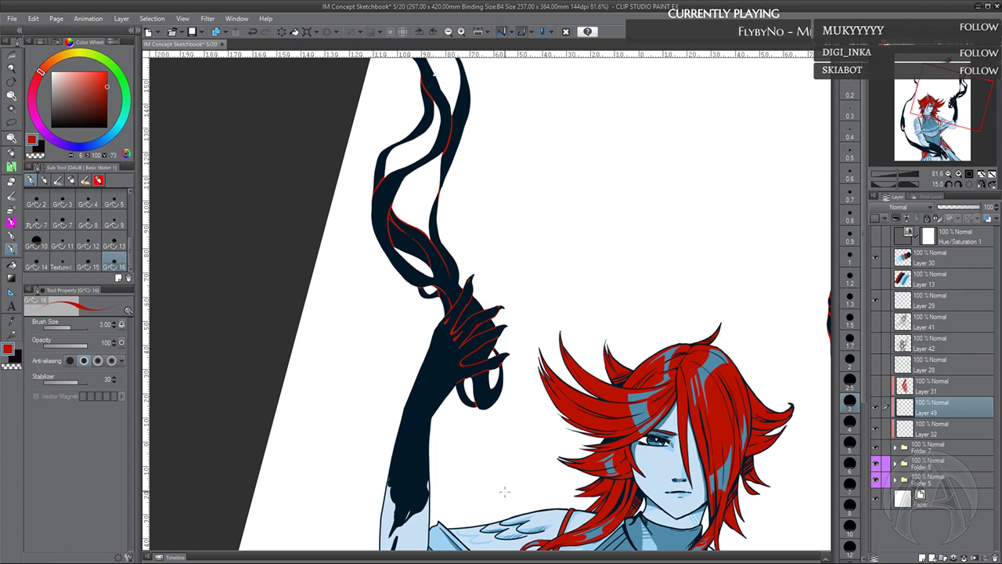
{"action": "left_click_drag", "start_coordinate": [494, 362], "coordinate": [492, 391]}
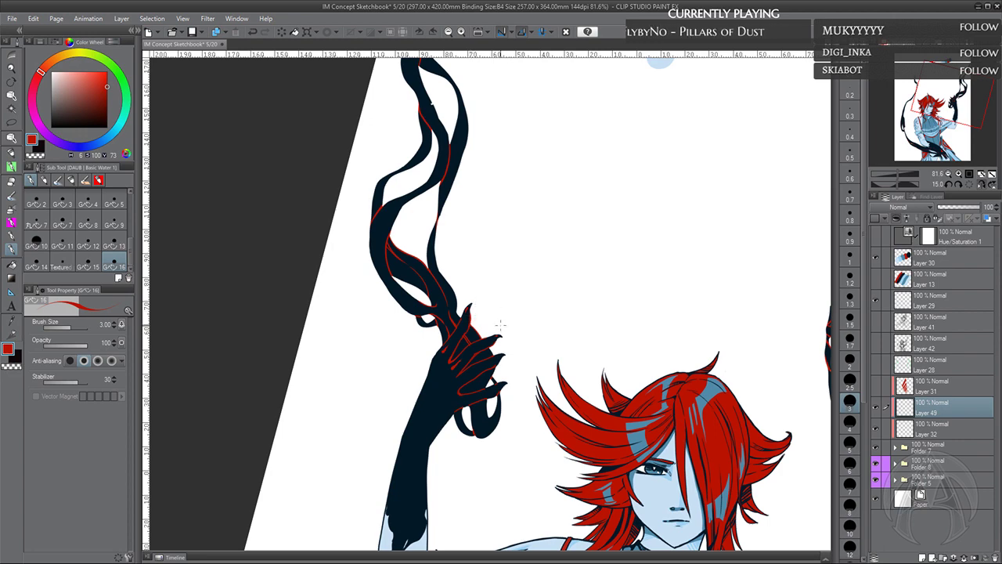
{"action": "scroll", "coordinate": [474, 324], "scroll_direction": "down", "scroll_amount": 1}
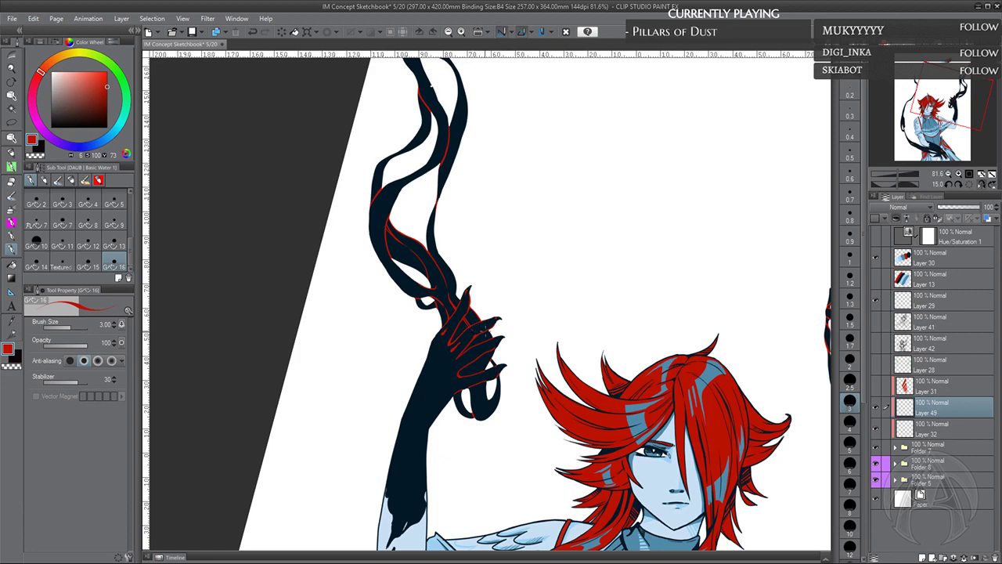
{"action": "left_click_drag", "start_coordinate": [474, 355], "coordinate": [459, 330]}
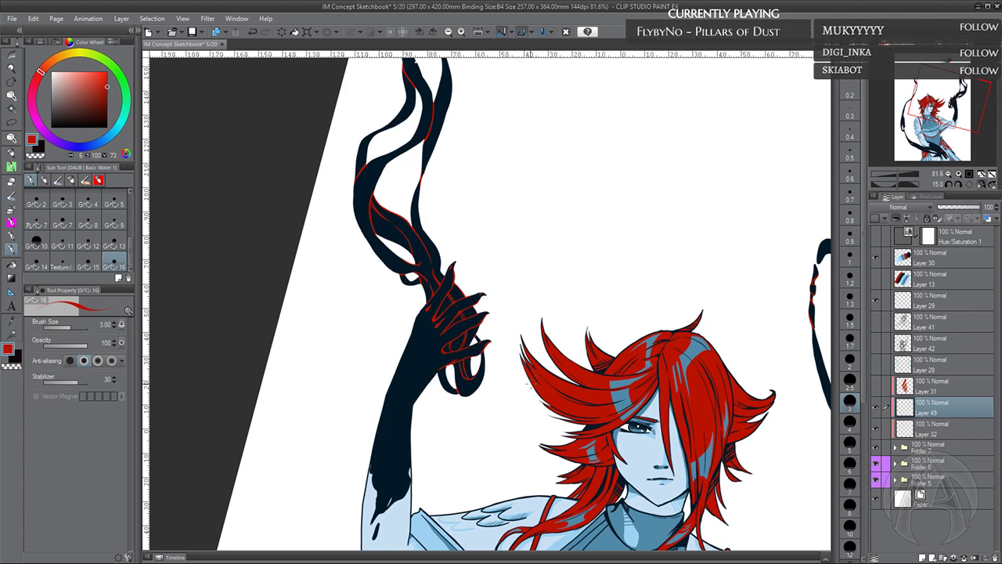
Try a red accent line inside the tendril's thick outer bend, undoing each attempt
{"action": "scroll", "coordinate": [486, 337], "scroll_direction": "up", "scroll_amount": 2}
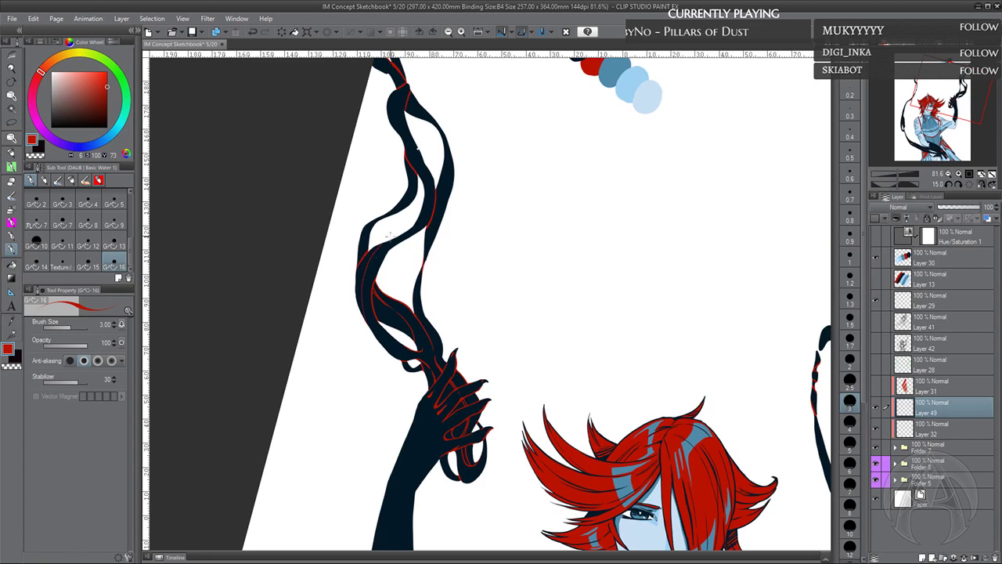
{"action": "left_click", "coordinate": [252, 33]}
{"action": "left_click_drag", "start_coordinate": [370, 329], "coordinate": [365, 293]}
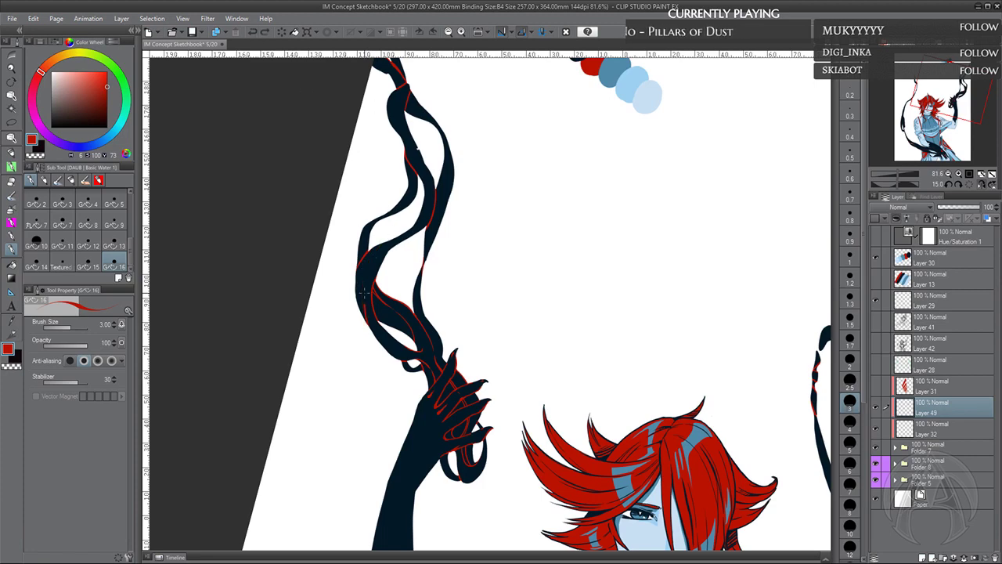
{"action": "left_click", "coordinate": [253, 33]}
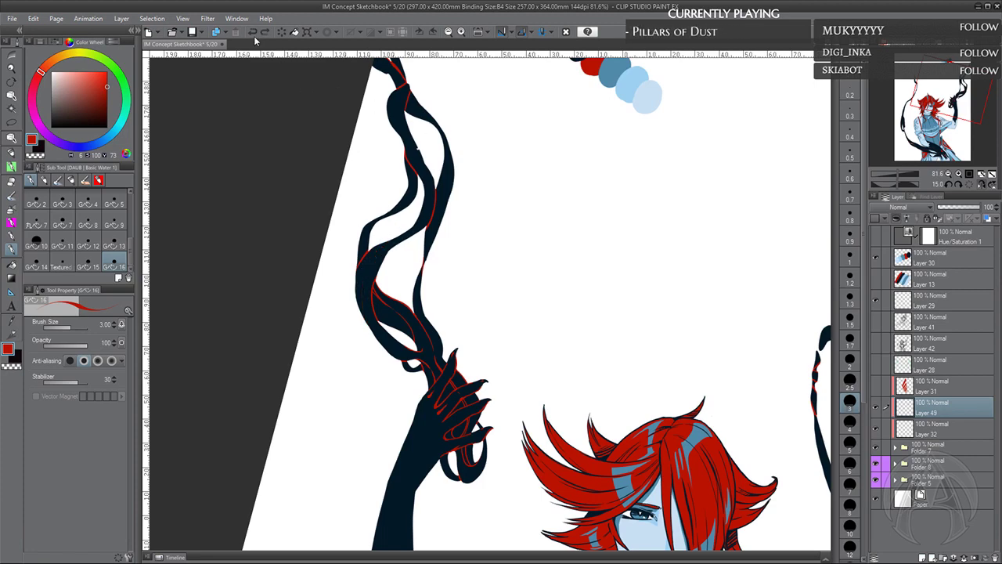
Switch to the OC Cell Outline Marker 23 brush at size 1.70 for the tendril accents
{"action": "mouse_move", "coordinate": [131, 244]}
{"action": "left_mouse_down"}
{"action": "mouse_move", "coordinate": [132, 200]}
{"action": "mouse_move", "coordinate": [131, 258]}
{"action": "left_mouse_up"}
{"action": "left_click", "coordinate": [36, 200]}
{"action": "left_click", "coordinate": [114, 262]}
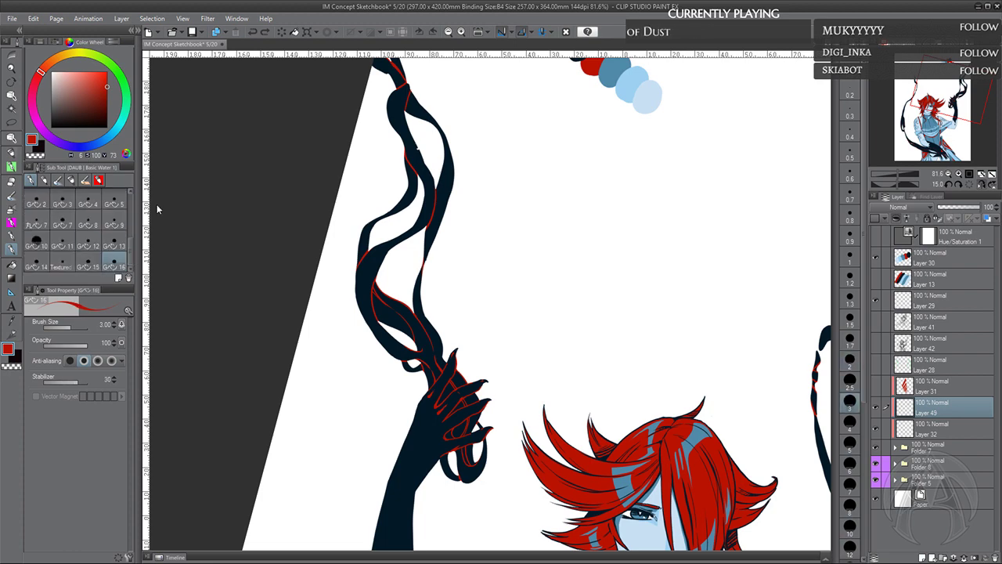
{"action": "key", "text": "p"}
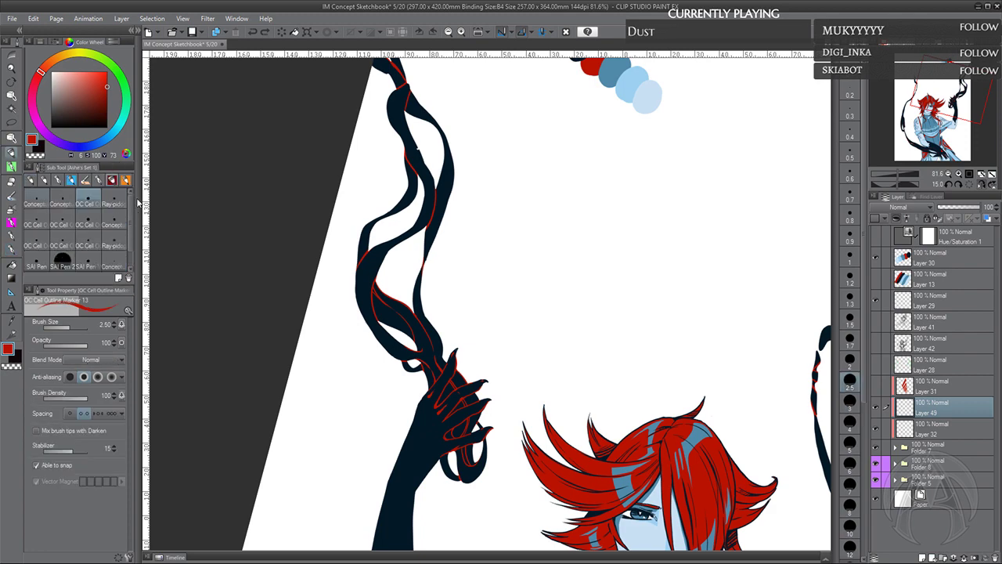
{"action": "key", "text": "p"}
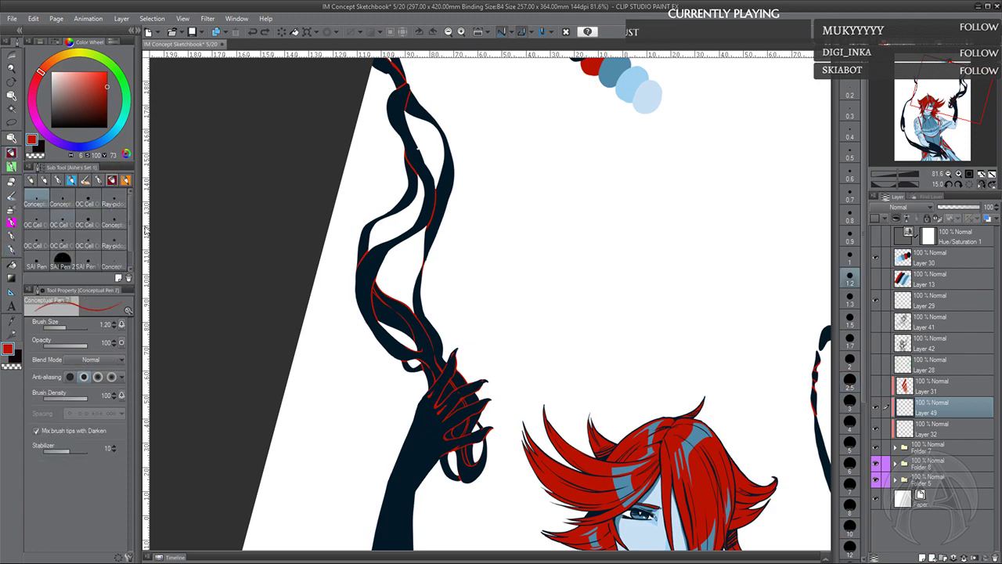
{"action": "key", "text": "p"}
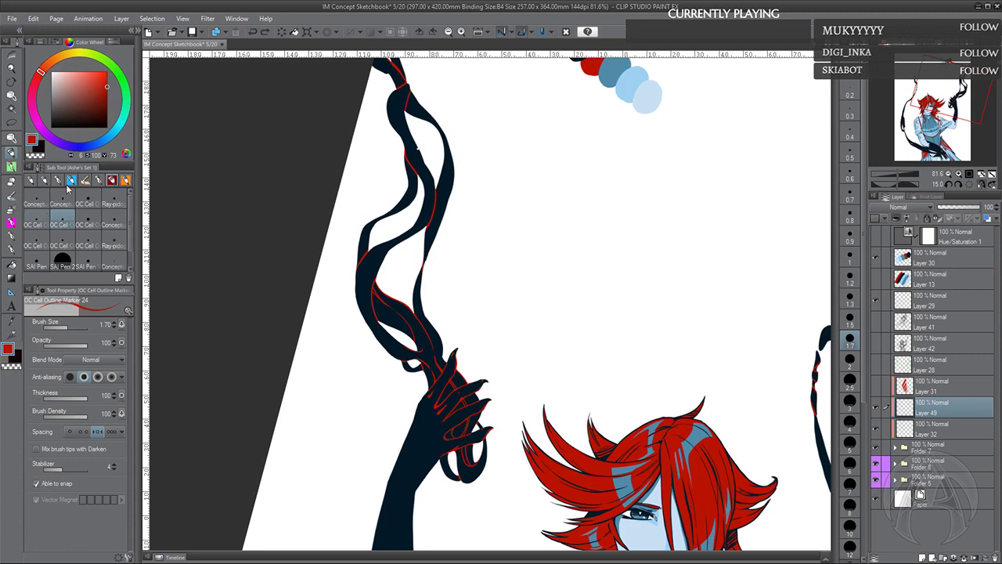
{"action": "key", "text": "p"}
{"action": "scroll", "coordinate": [407, 279], "scroll_direction": "up", "scroll_amount": 2}
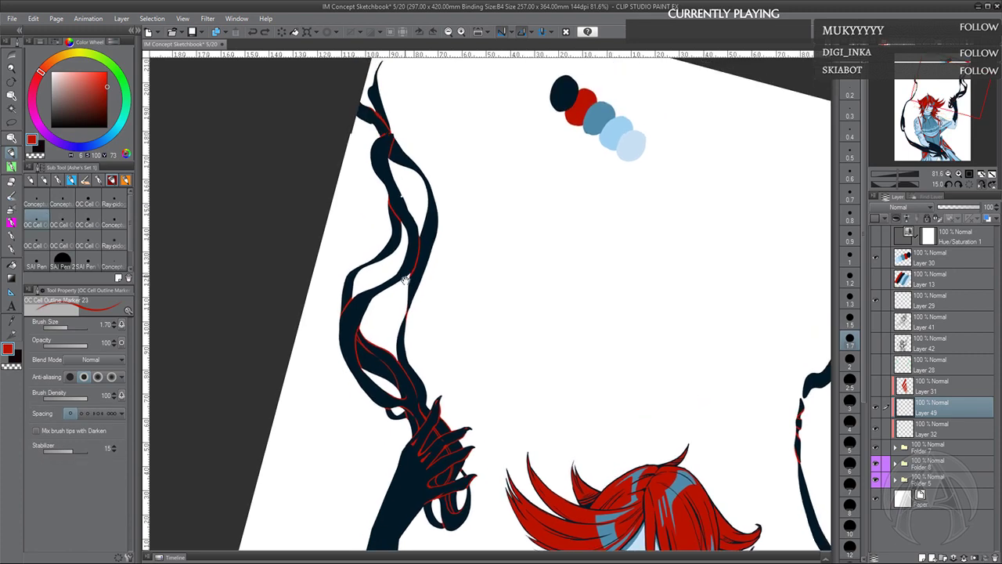
Reduce the brush size to 0.80 and add a thin red accent at the upper end of the tendril's thick outer bend
{"action": "scroll", "coordinate": [407, 282], "scroll_direction": "up", "scroll_amount": 1}
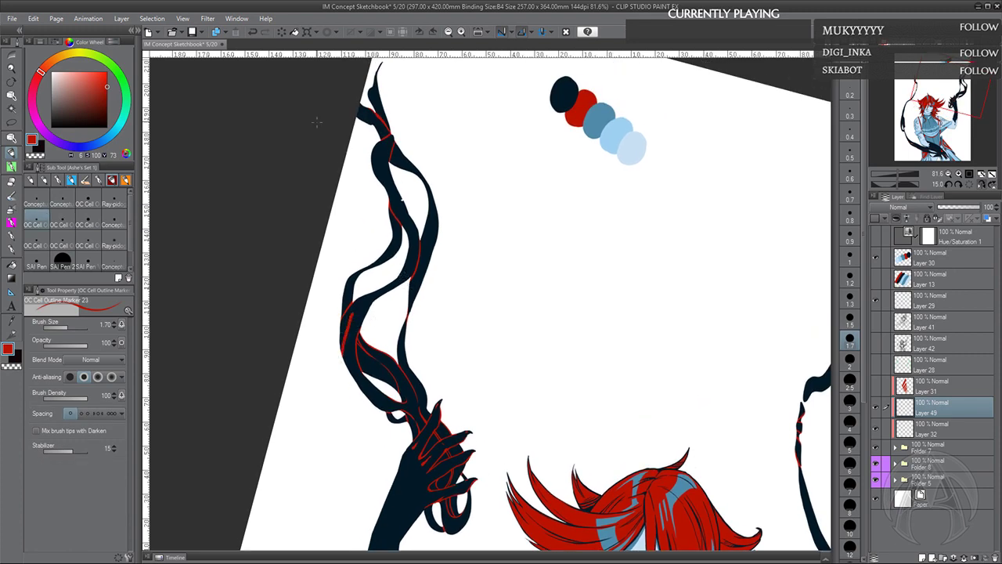
{"action": "left_click", "coordinate": [851, 297]}
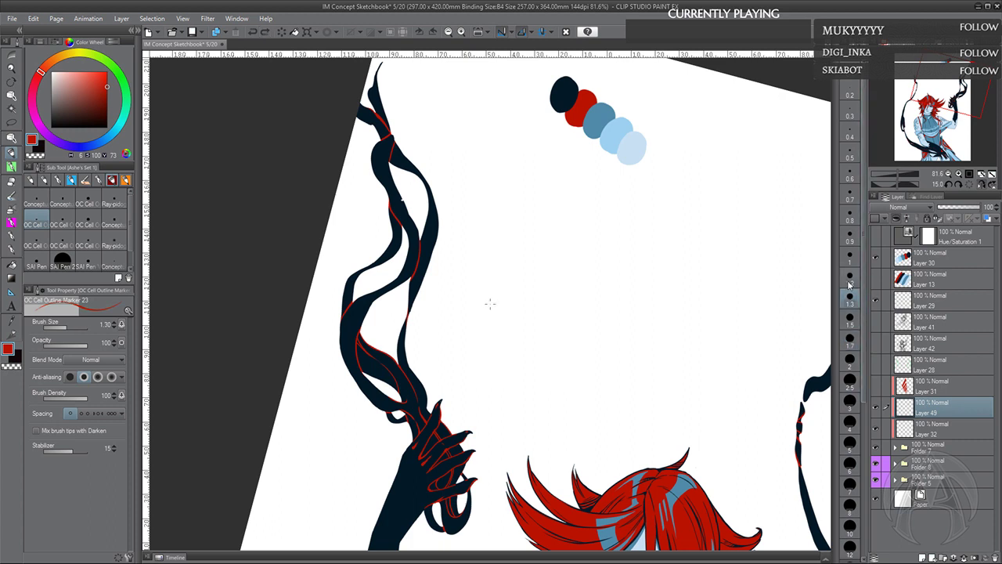
{"action": "left_click", "coordinate": [850, 213]}
{"action": "left_click", "coordinate": [253, 32]}
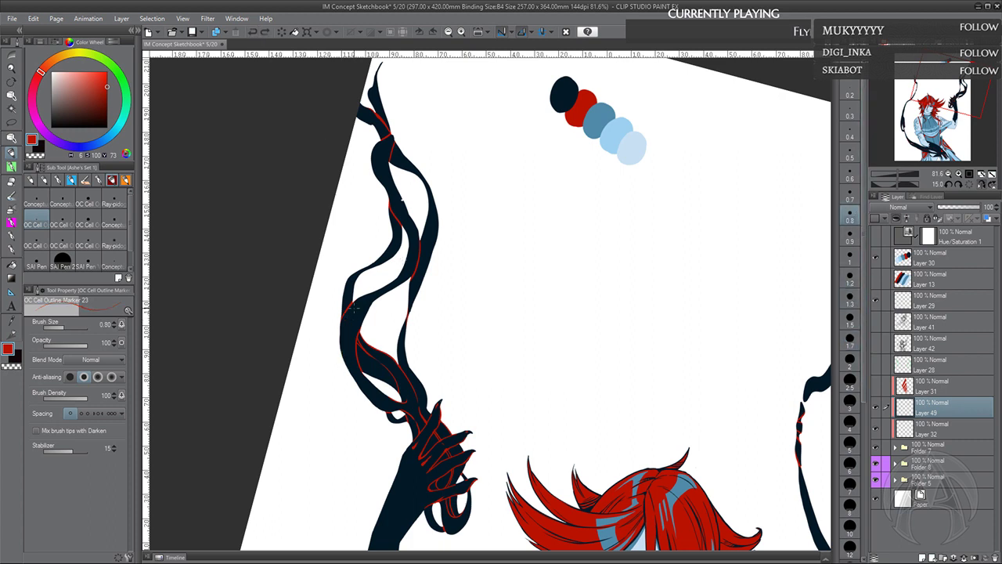
{"action": "left_click_drag", "start_coordinate": [343, 352], "coordinate": [351, 315]}
{"action": "left_click", "coordinate": [253, 32]}
Paint a red patch on the raised hand's wrist with SAI Pen 2 at size 5, and trim it with transparent colour
{"action": "left_click_drag", "start_coordinate": [454, 413], "coordinate": [444, 407]}
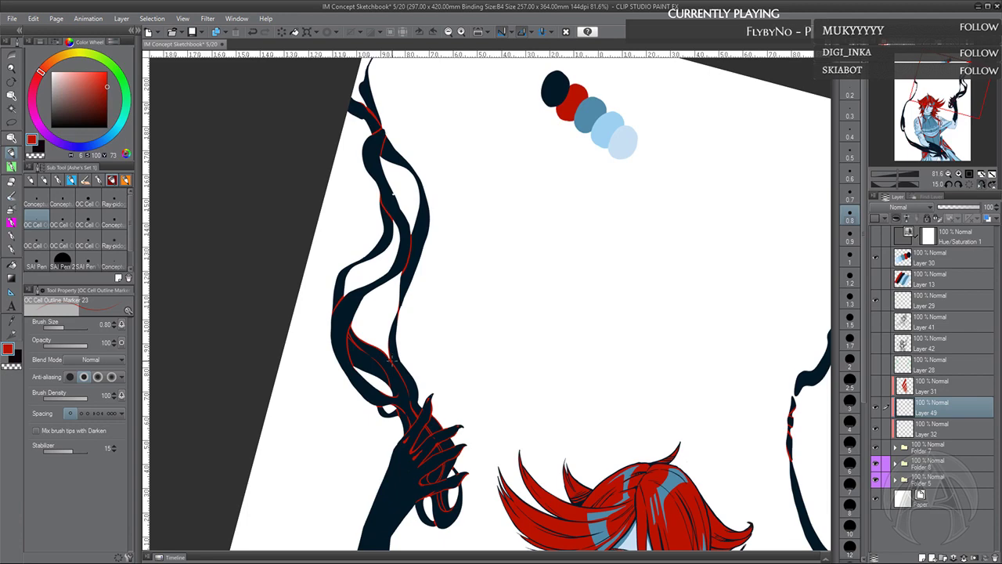
{"action": "left_click_drag", "start_coordinate": [419, 417], "coordinate": [407, 397]}
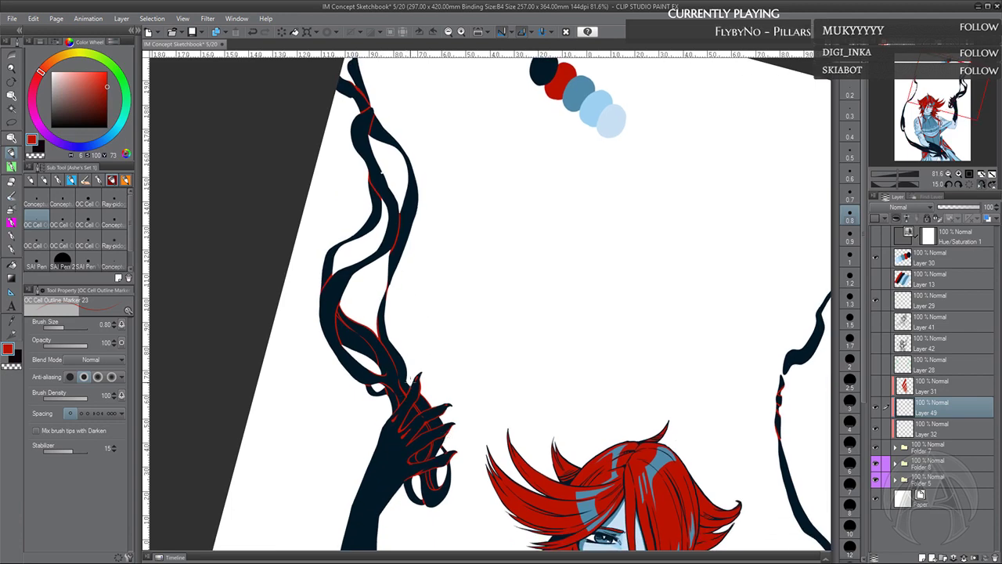
{"action": "left_click_drag", "start_coordinate": [475, 485], "coordinate": [470, 400]}
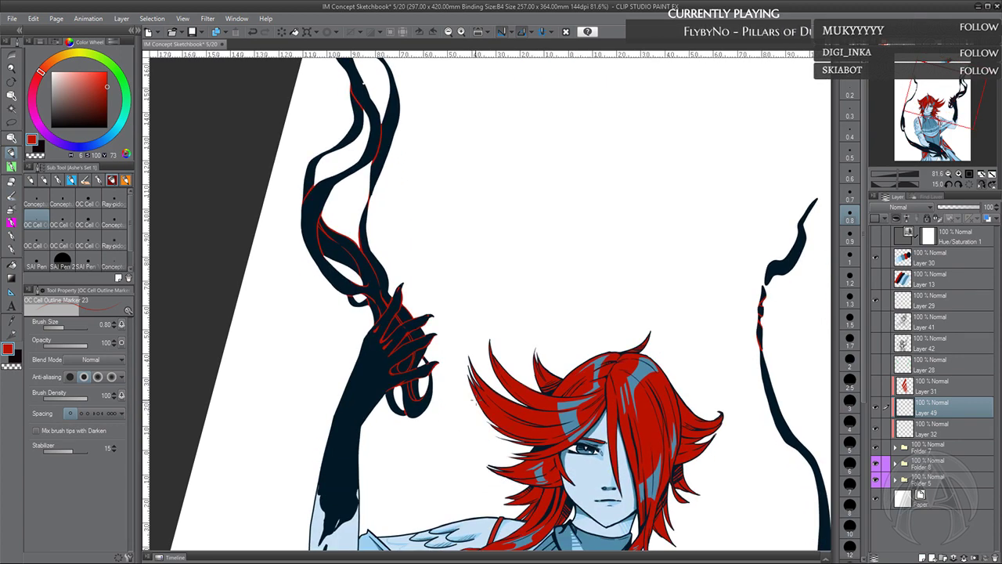
{"action": "left_click", "coordinate": [969, 185]}
{"action": "left_click", "coordinate": [948, 176]}
{"action": "left_click", "coordinate": [948, 175]}
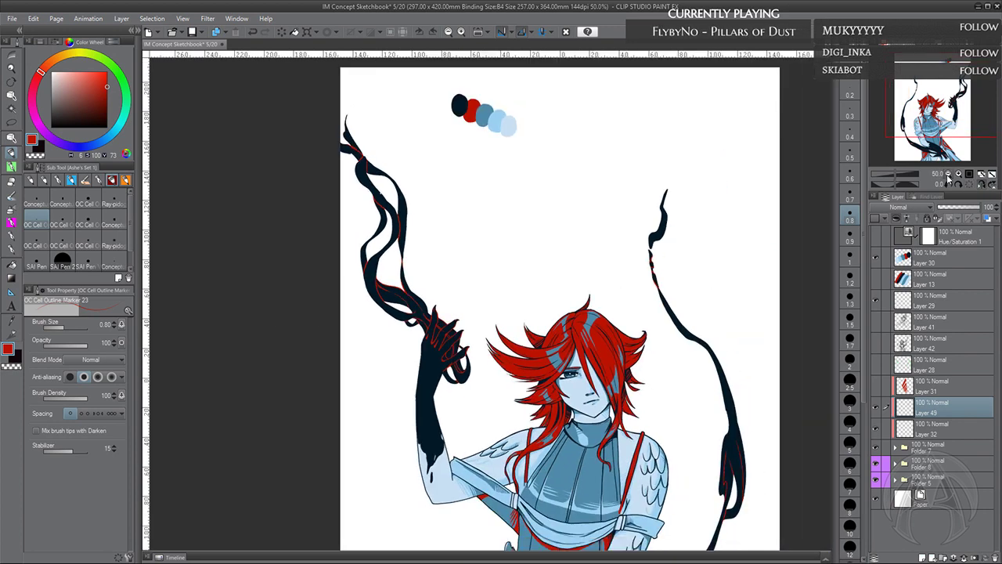
{"action": "left_click", "coordinate": [948, 176]}
{"action": "left_click_drag", "start_coordinate": [925, 97], "coordinate": [930, 116]}
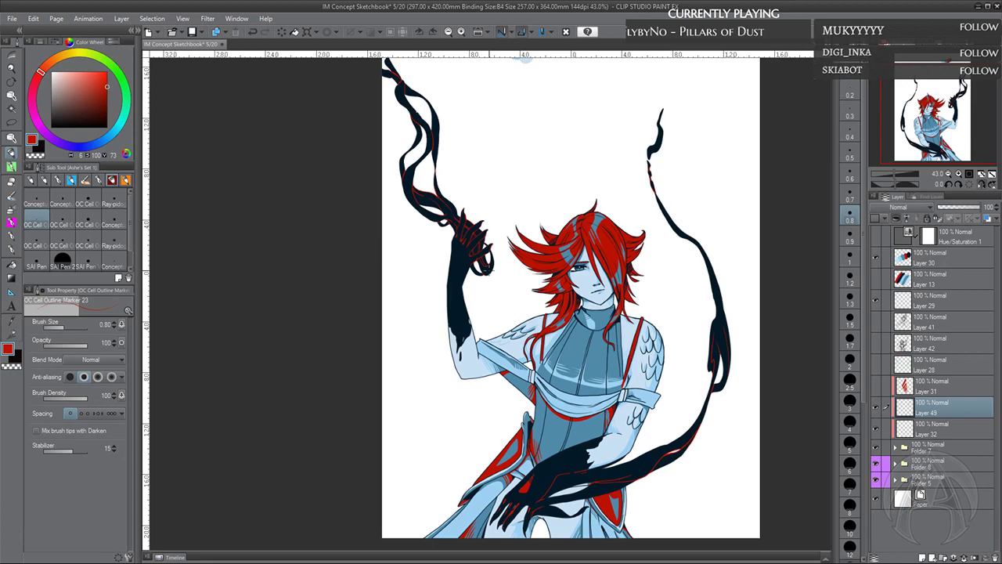
{"action": "left_click", "coordinate": [67, 262]}
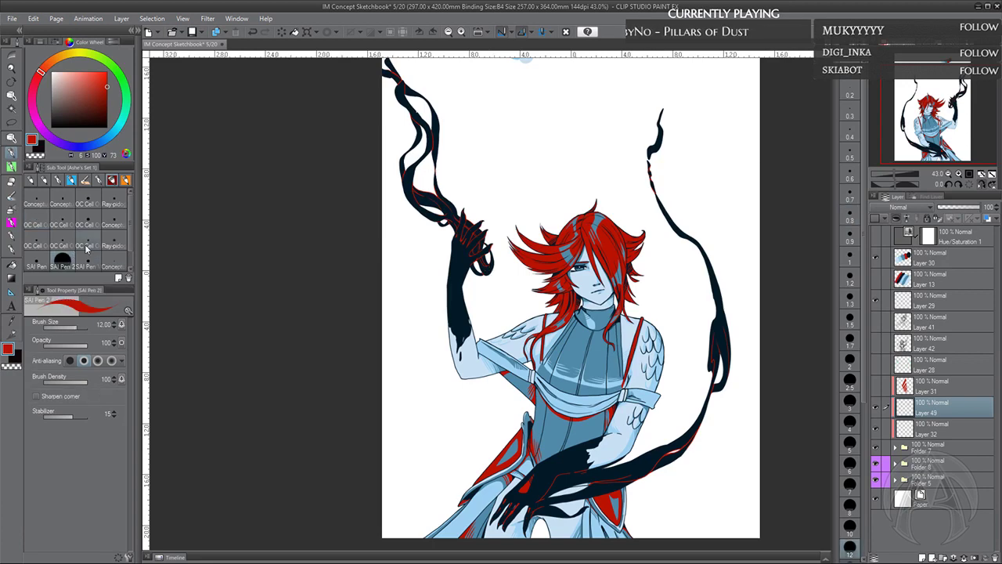
{"action": "left_click_drag", "start_coordinate": [455, 256], "coordinate": [448, 307]}
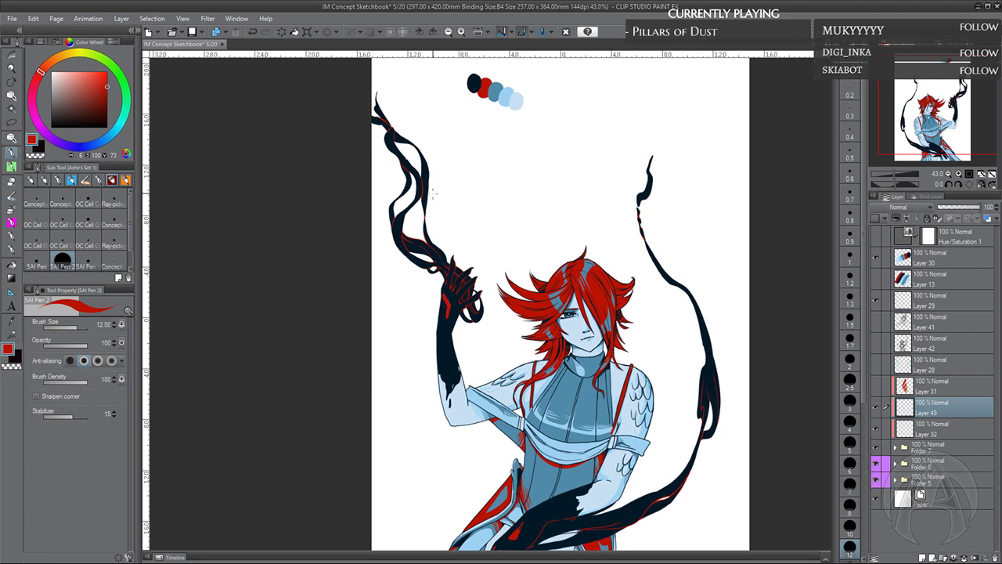
{"action": "left_click", "coordinate": [849, 443]}
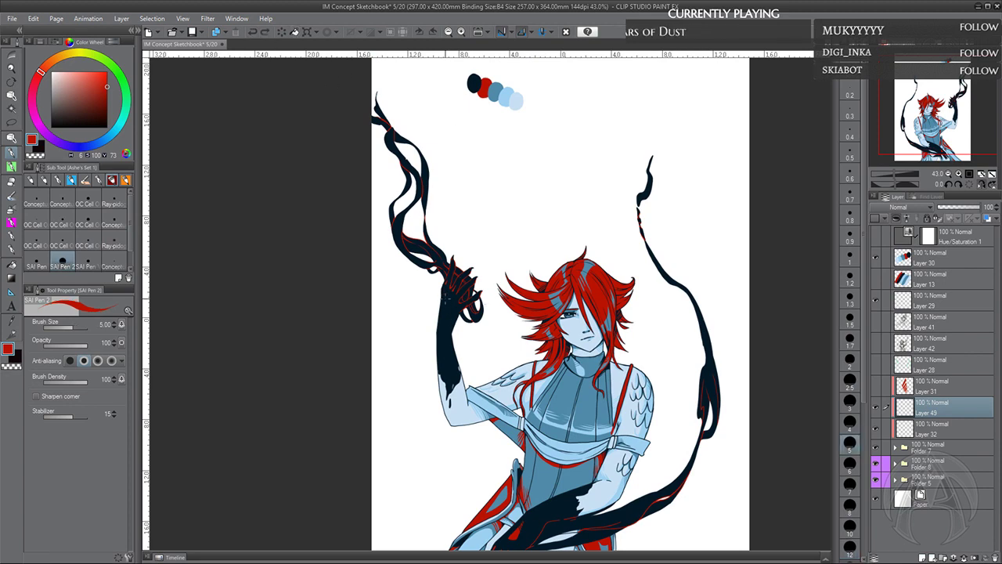
{"action": "left_click_drag", "start_coordinate": [446, 296], "coordinate": [446, 318]}
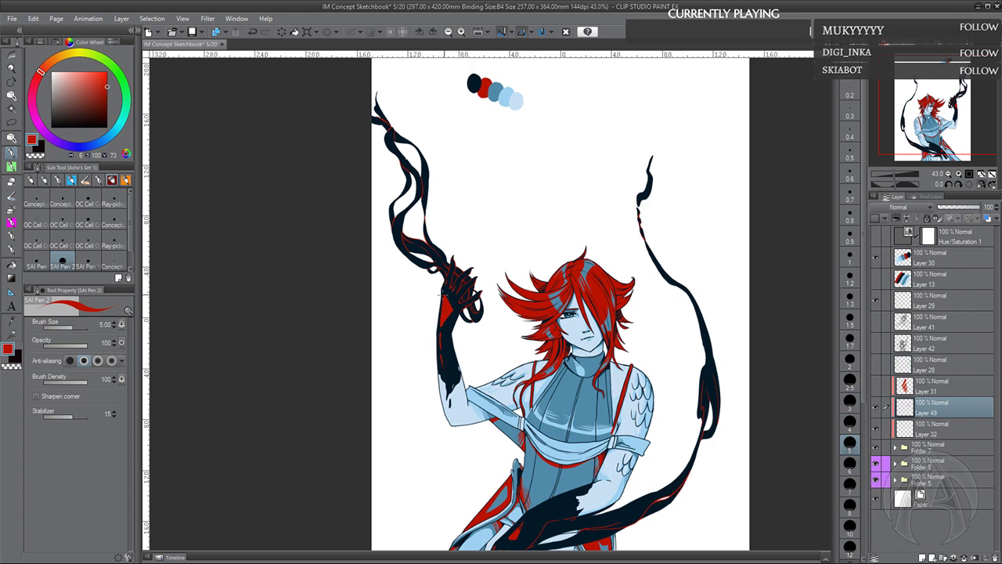
{"action": "key", "text": "c"}
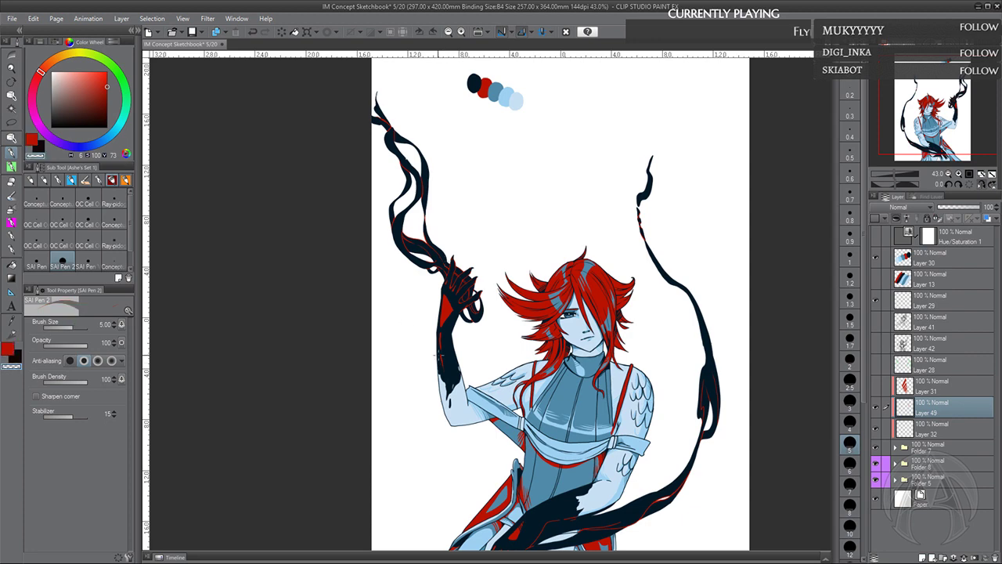
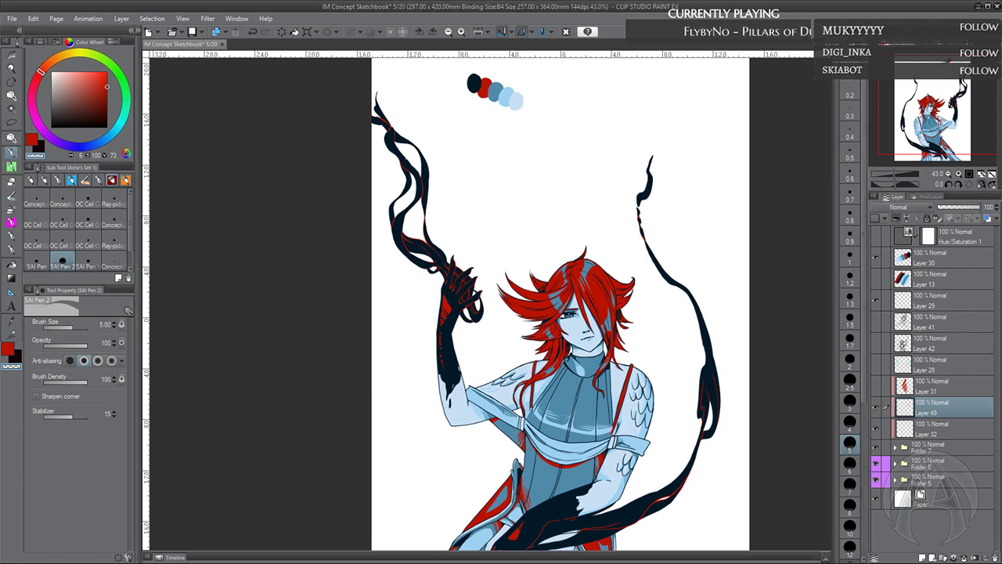
Mirror the view and examine the lowered hand and the tendril beside its forearm up close
{"action": "left_click_drag", "start_coordinate": [948, 99], "coordinate": [948, 115]}
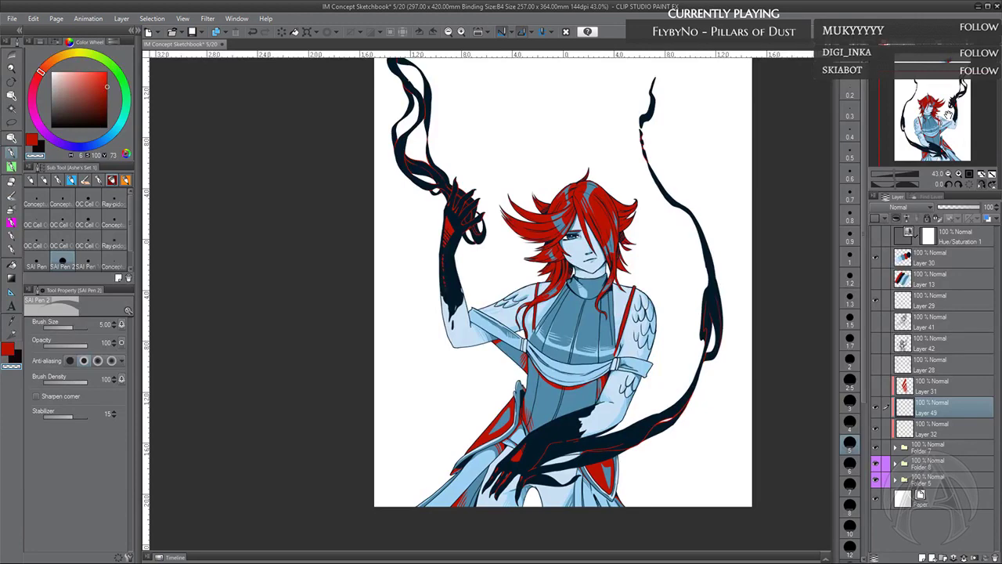
{"action": "left_click", "coordinate": [979, 184]}
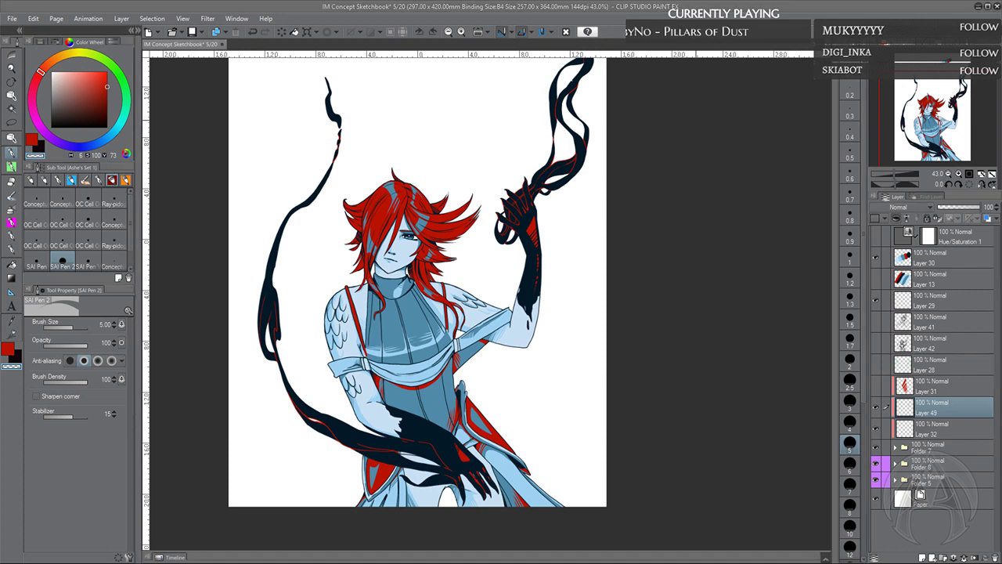
{"action": "left_click_drag", "start_coordinate": [915, 123], "coordinate": [888, 147]}
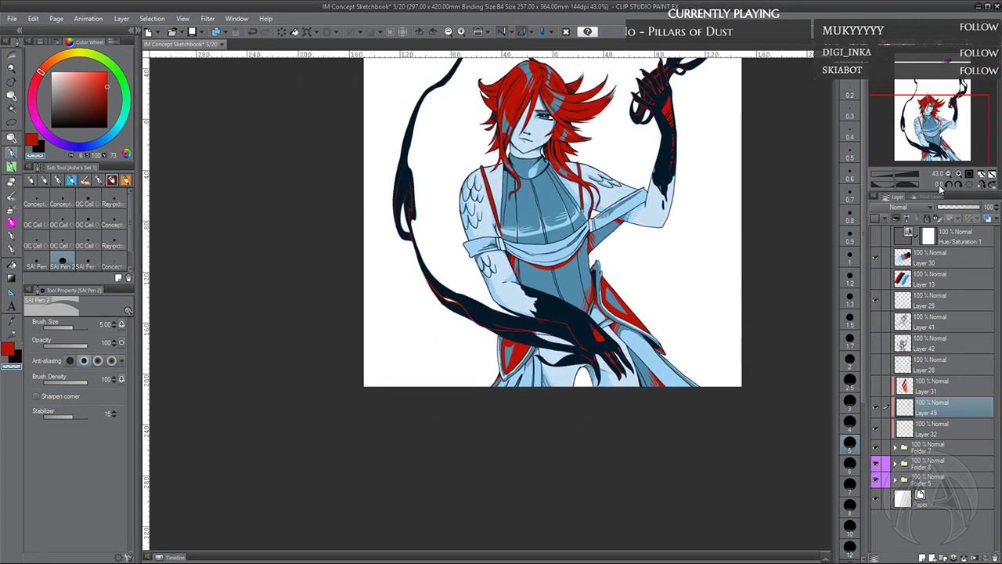
{"action": "left_click", "coordinate": [958, 174]}
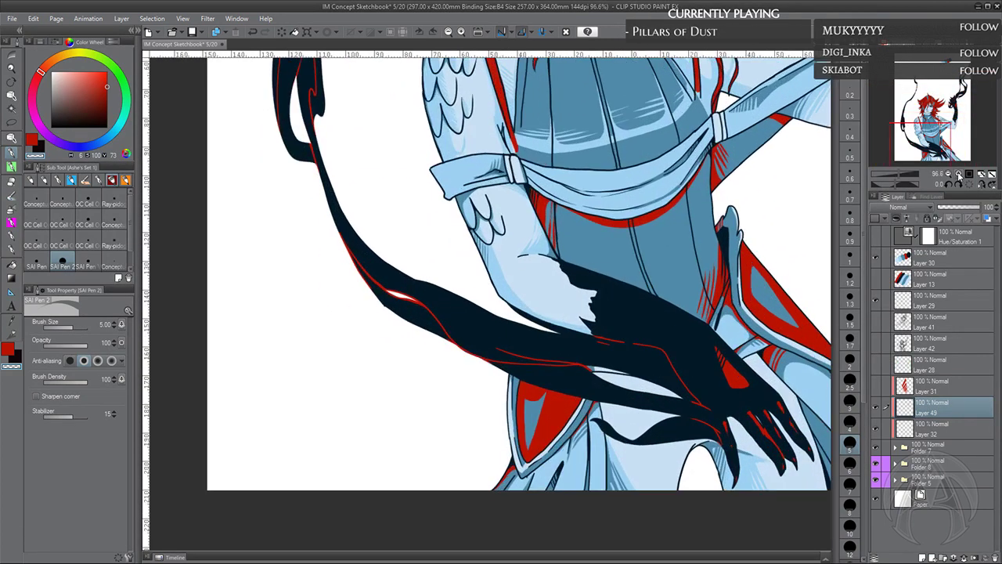
{"action": "left_click_drag", "start_coordinate": [959, 176], "coordinate": [959, 175]}
{"action": "left_click_drag", "start_coordinate": [687, 389], "coordinate": [633, 354]}
{"action": "left_click_drag", "start_coordinate": [749, 452], "coordinate": [685, 433]}
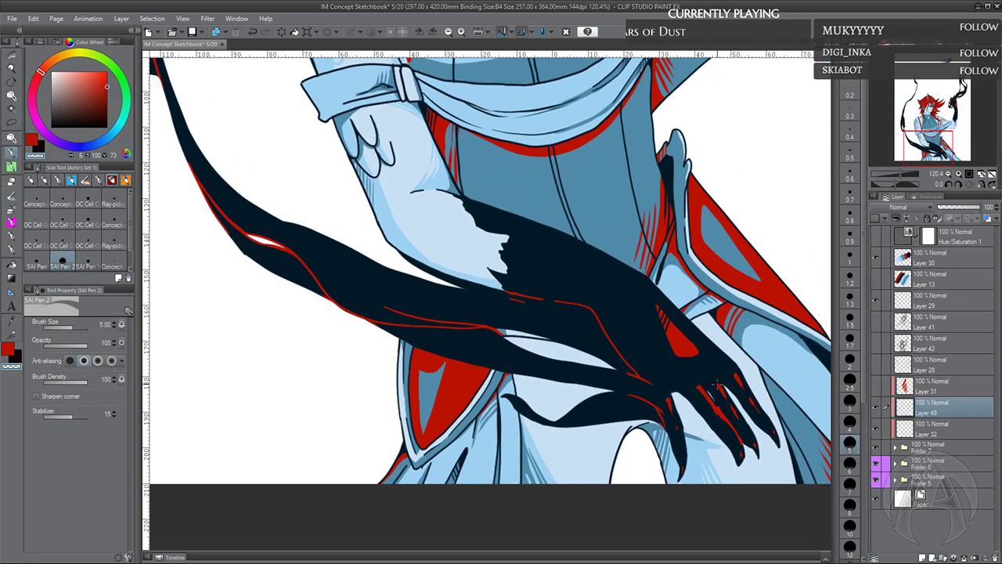
{"action": "left_click_drag", "start_coordinate": [711, 378], "coordinate": [715, 389]}
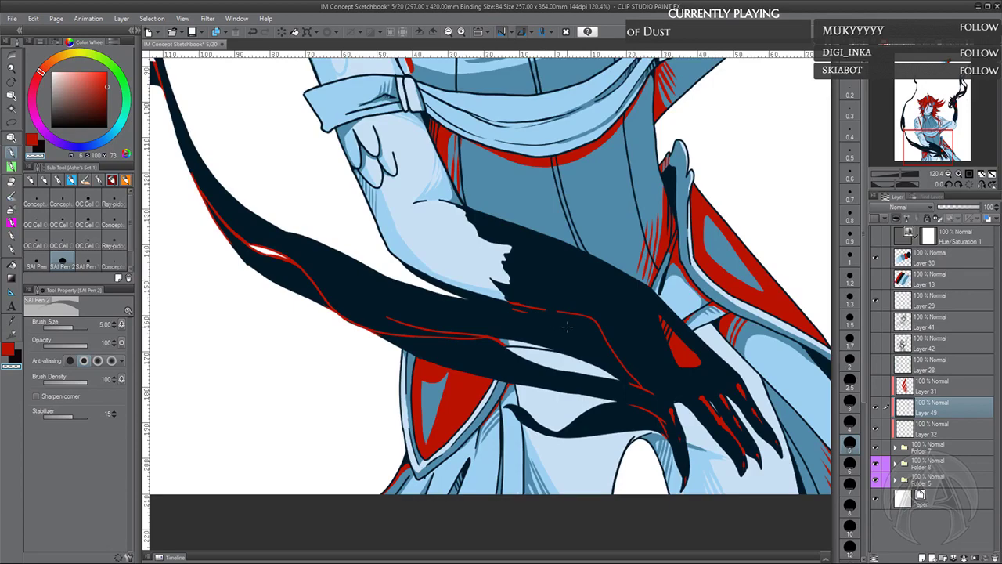
Draw a thin second red line beside the lowered forearm's accent using OC Cell Outline Marker 23 at size 0.80
{"action": "left_click", "coordinate": [8, 351]}
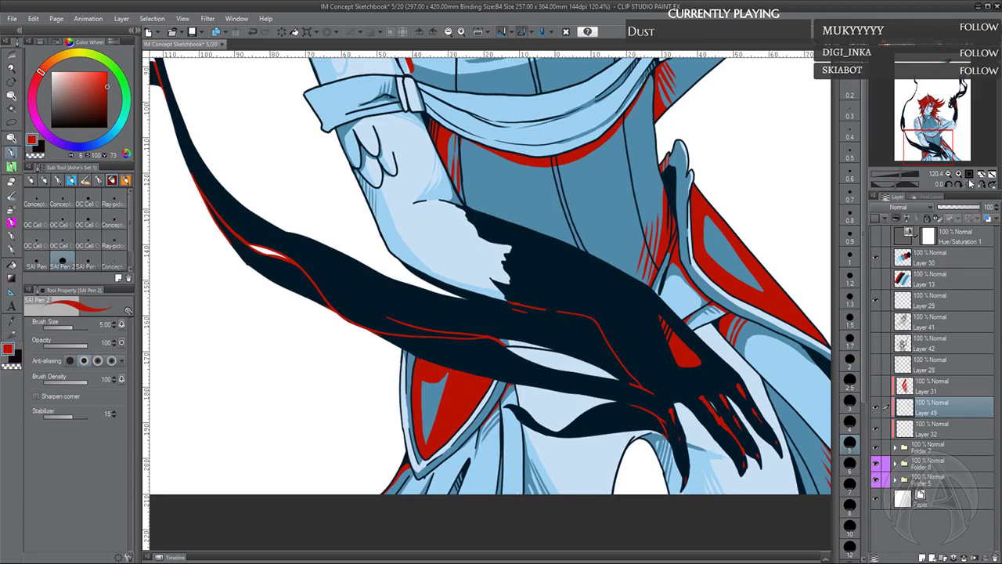
{"action": "left_click", "coordinate": [980, 185]}
{"action": "left_click", "coordinate": [949, 185]}
{"action": "left_click", "coordinate": [949, 185]}
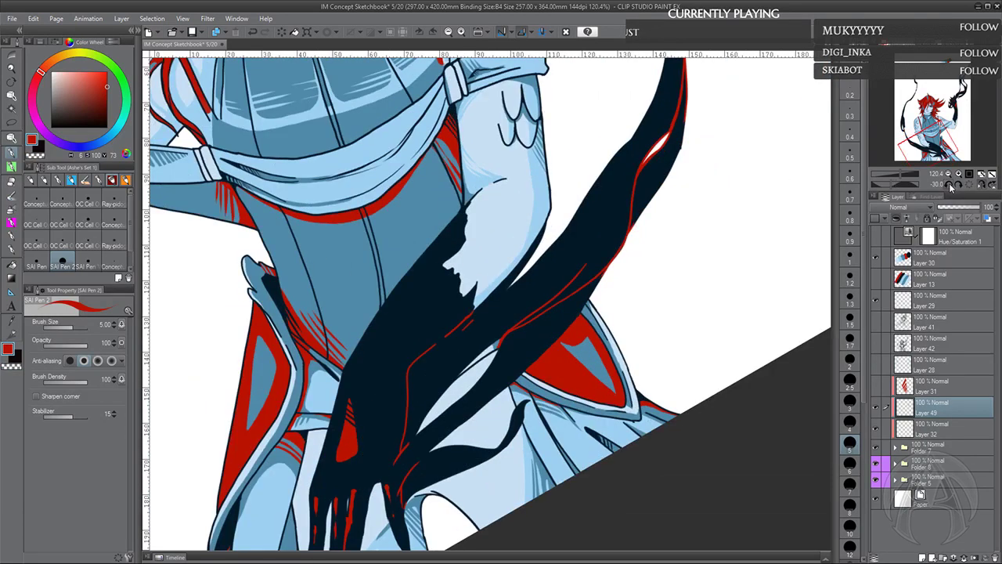
{"action": "left_click", "coordinate": [950, 186]}
{"action": "left_click", "coordinate": [950, 185]}
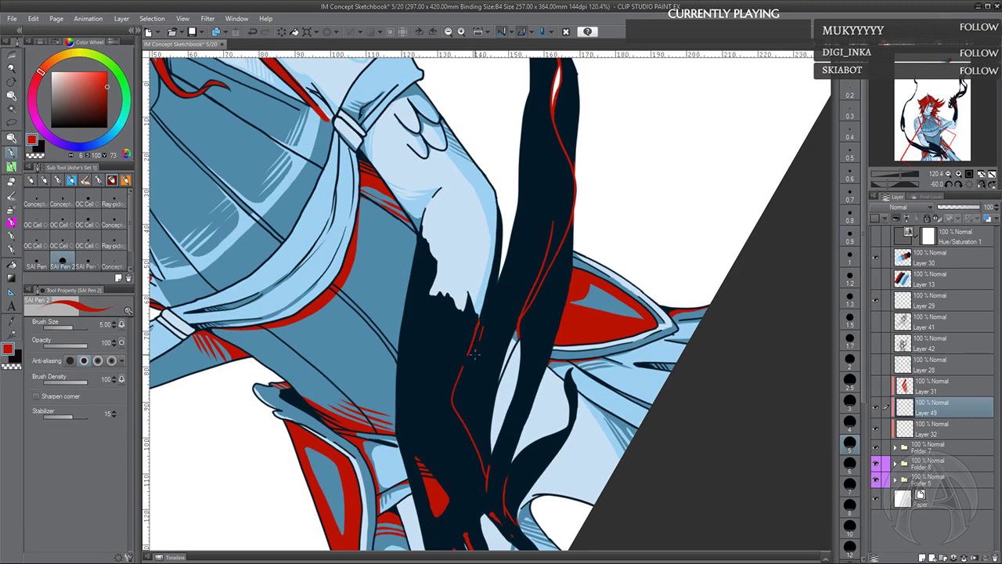
{"action": "left_click_drag", "start_coordinate": [476, 350], "coordinate": [453, 412]}
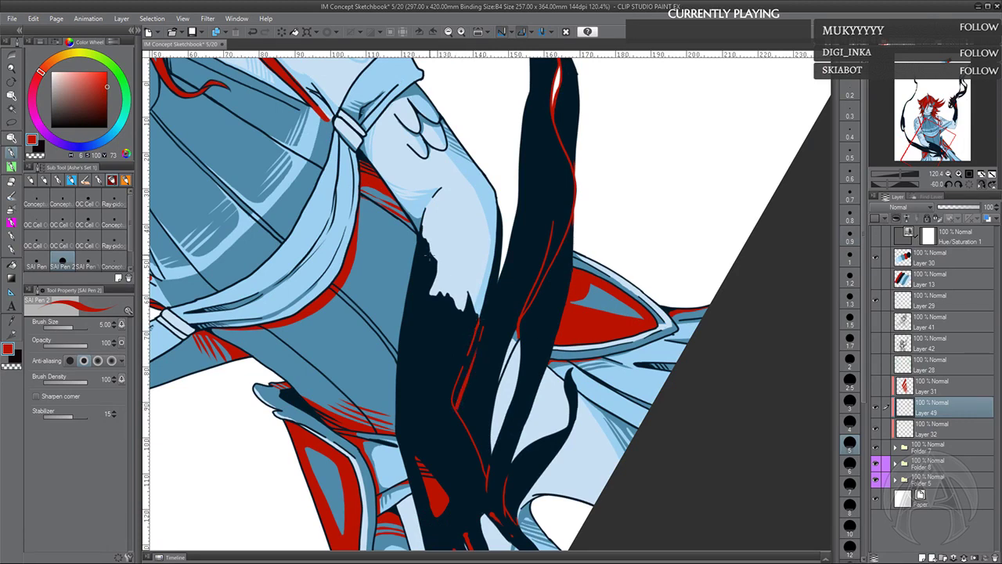
{"action": "left_click", "coordinate": [252, 32]}
{"action": "left_click", "coordinate": [39, 224]}
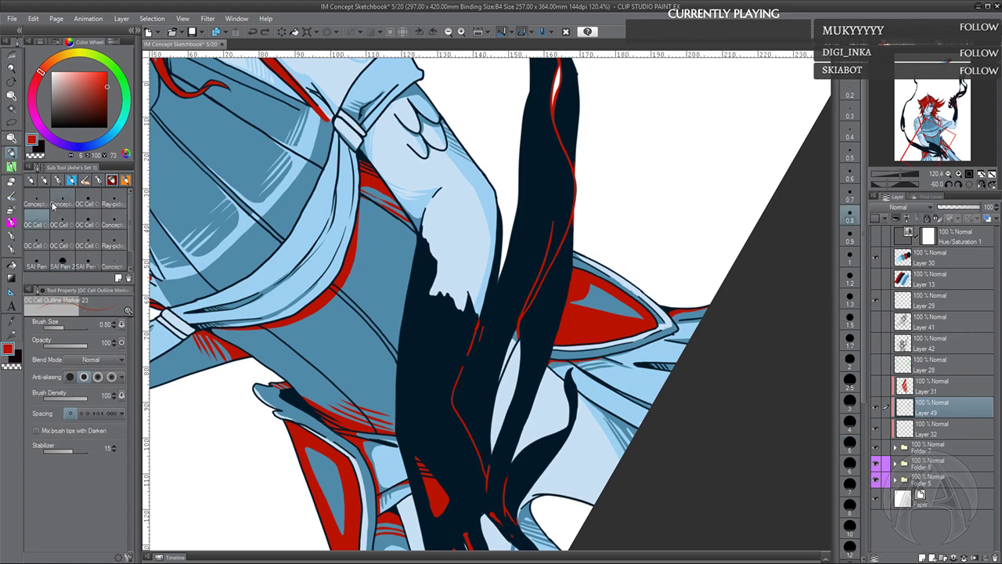
{"action": "left_click_drag", "start_coordinate": [477, 342], "coordinate": [455, 412]}
Add thin red accent lines inside the tendril beside the lowered forearm and along its outer edge
{"action": "left_click_drag", "start_coordinate": [579, 249], "coordinate": [563, 243]}
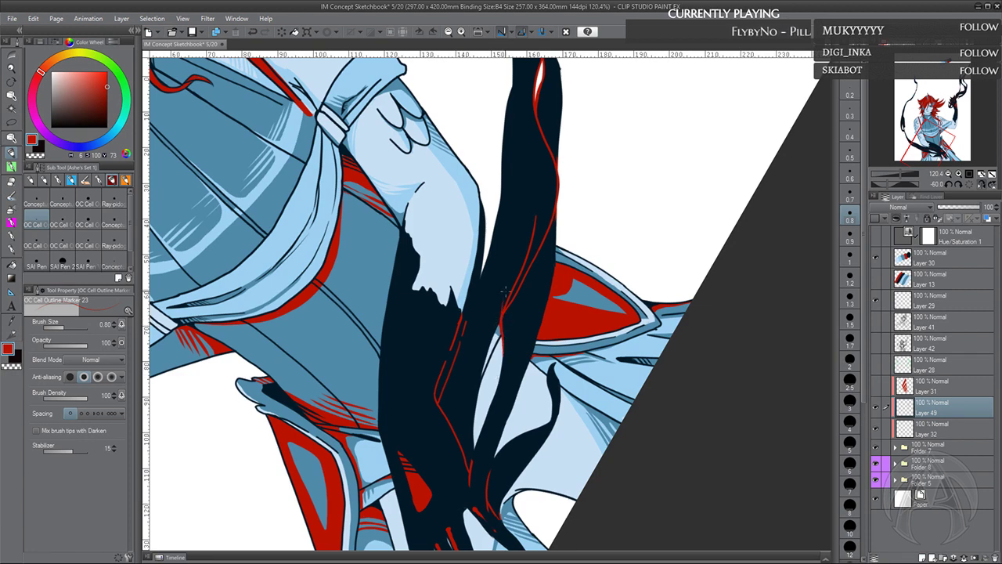
{"action": "left_click_drag", "start_coordinate": [499, 310], "coordinate": [523, 210]}
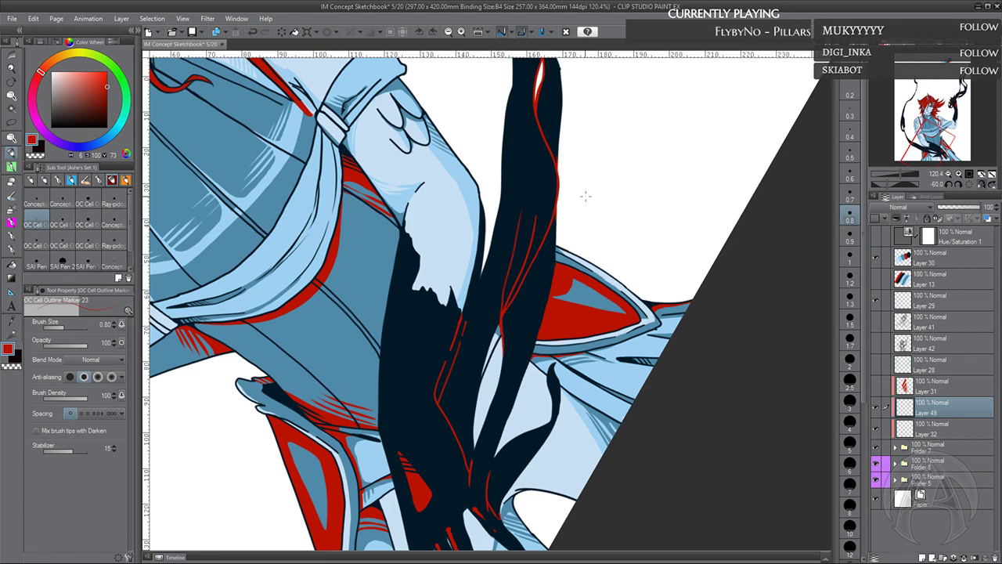
{"action": "left_click_drag", "start_coordinate": [585, 196], "coordinate": [567, 318]}
{"action": "left_click_drag", "start_coordinate": [557, 267], "coordinate": [547, 321]}
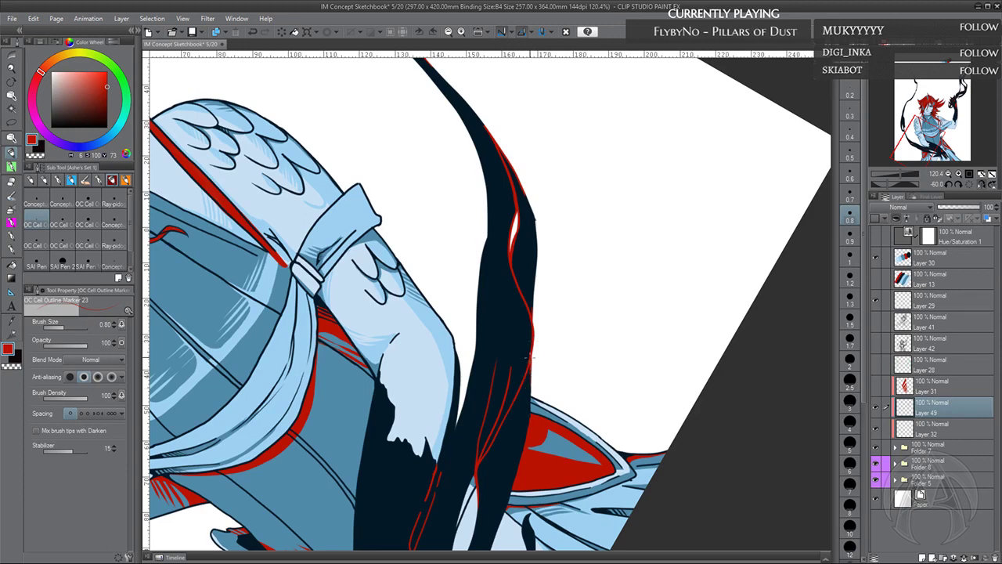
Draw red accents on the small curled tendril and the lowered hand's fingers, refining the finger marks with transparent colour
{"action": "left_click_drag", "start_coordinate": [544, 513], "coordinate": [568, 327]}
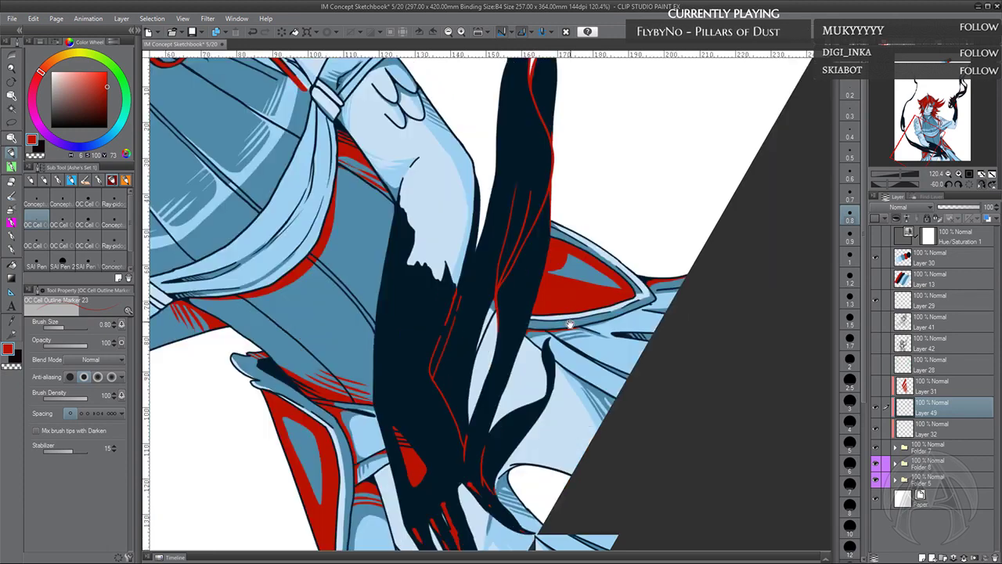
{"action": "left_click_drag", "start_coordinate": [547, 367], "coordinate": [552, 332]}
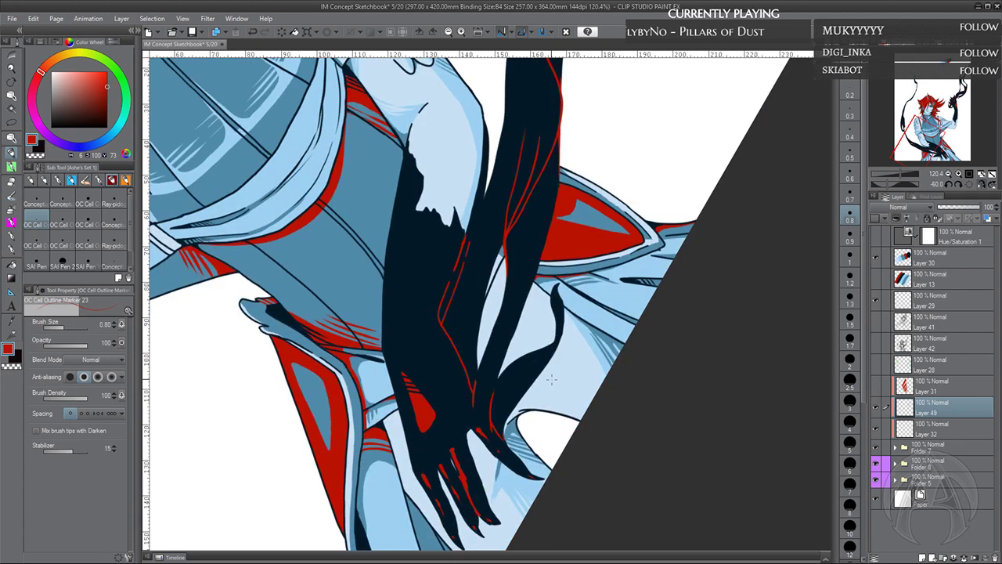
{"action": "scroll", "coordinate": [554, 357], "scroll_direction": "down", "scroll_amount": 1}
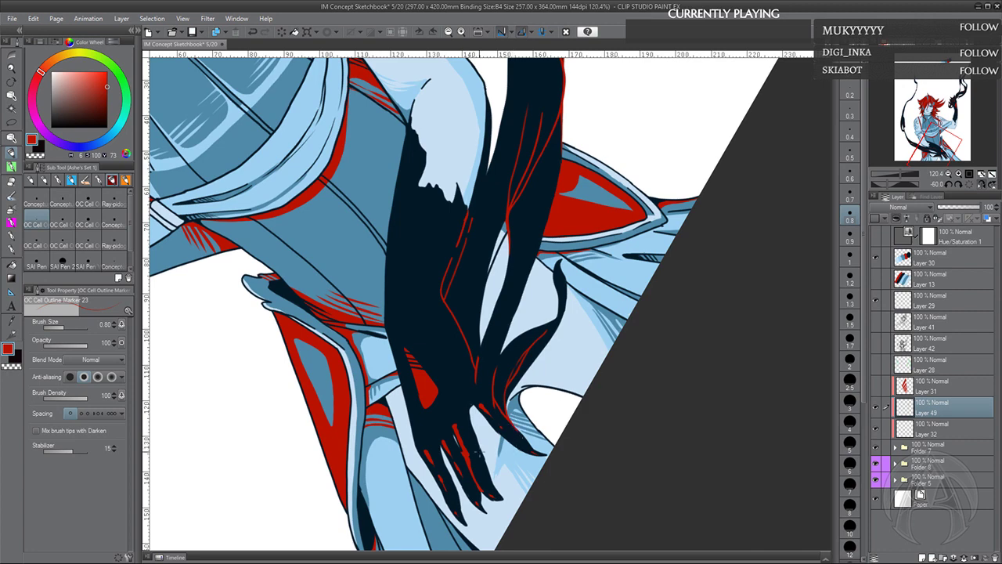
{"action": "key", "text": "c"}
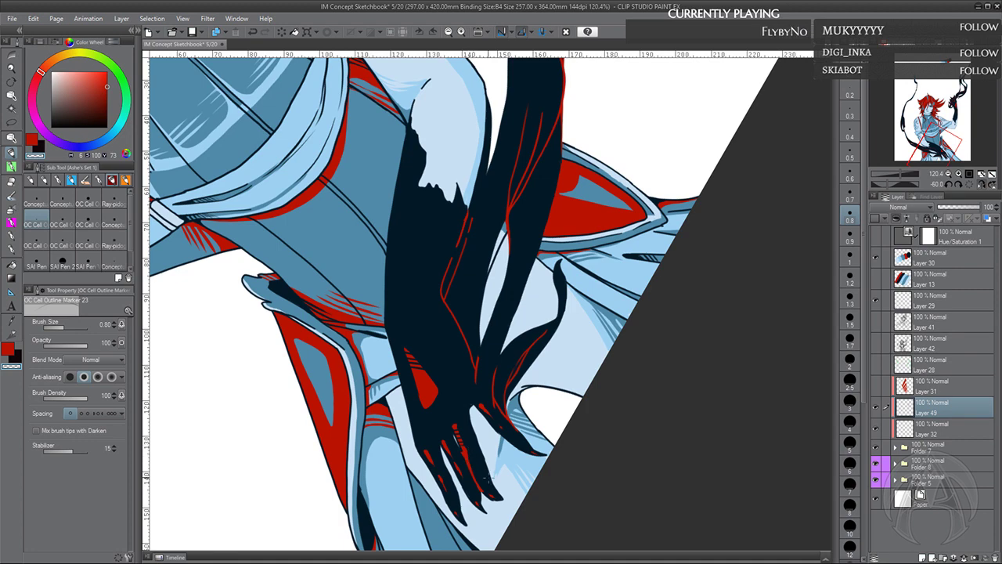
{"action": "left_click", "coordinate": [8, 350]}
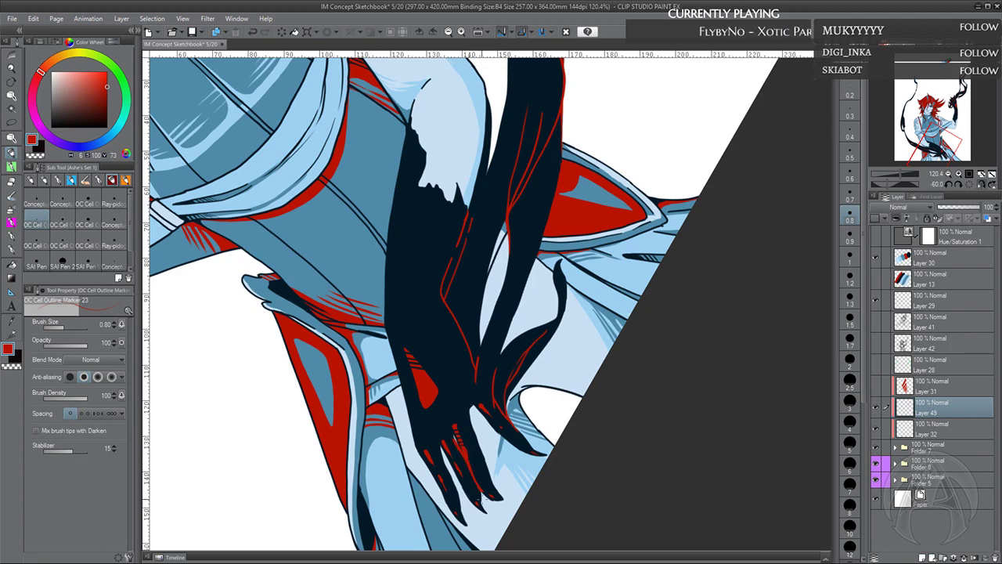
{"action": "left_click", "coordinate": [13, 366]}
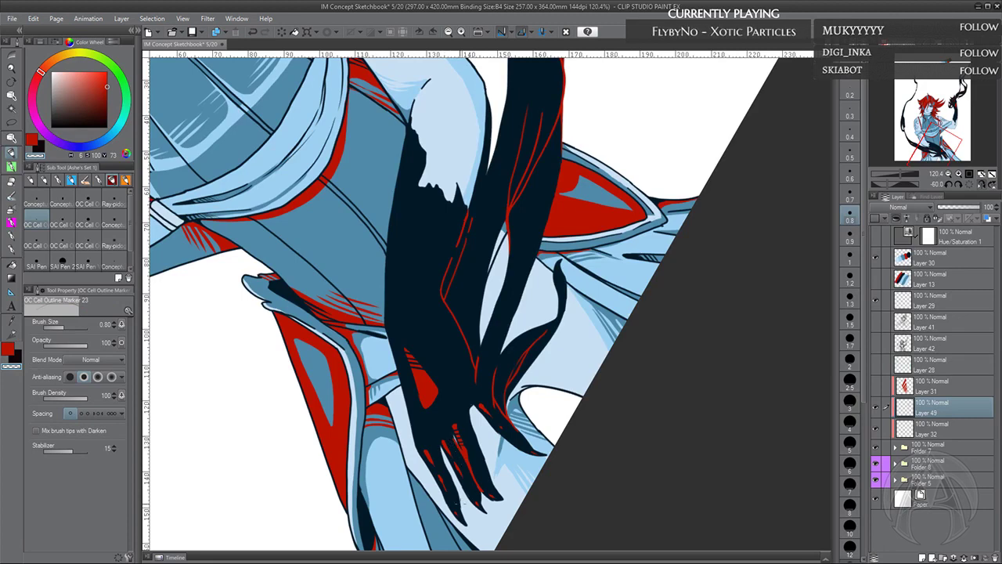
{"action": "left_click", "coordinate": [9, 351]}
{"action": "left_click_drag", "start_coordinate": [481, 341], "coordinate": [481, 361]}
{"action": "scroll", "coordinate": [479, 359], "scroll_direction": "up", "scroll_amount": 10}
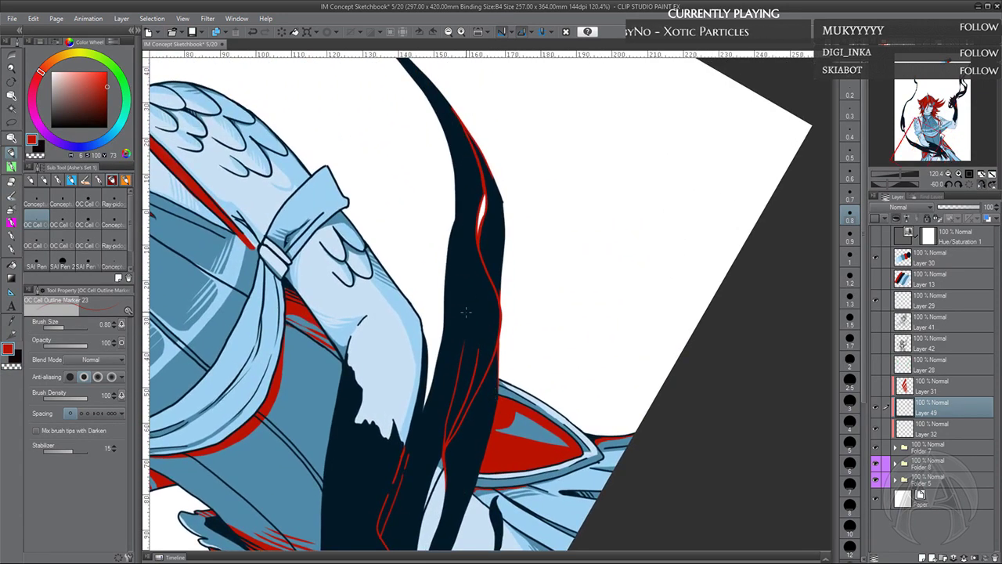
Draw a long thin red accent line up the middle of the tendril beside the lowered forearm
{"action": "left_click_drag", "start_coordinate": [468, 337], "coordinate": [452, 213]}
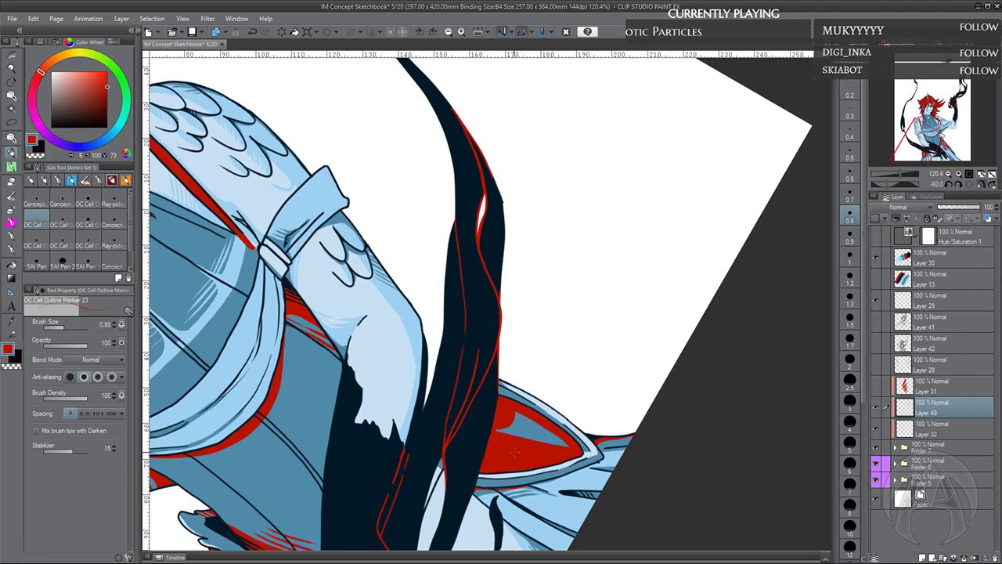
{"action": "left_click_drag", "start_coordinate": [497, 252], "coordinate": [492, 302]}
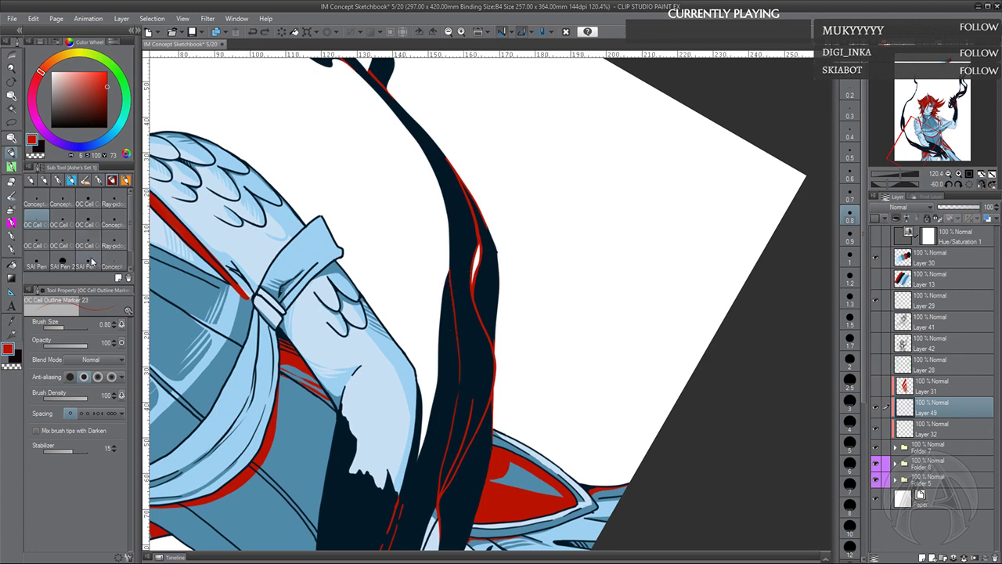
Draw thin red accents joining the lines at the top of the tendril's split section using G-pen 16 at size 3.00
{"action": "left_click", "coordinate": [63, 263]}
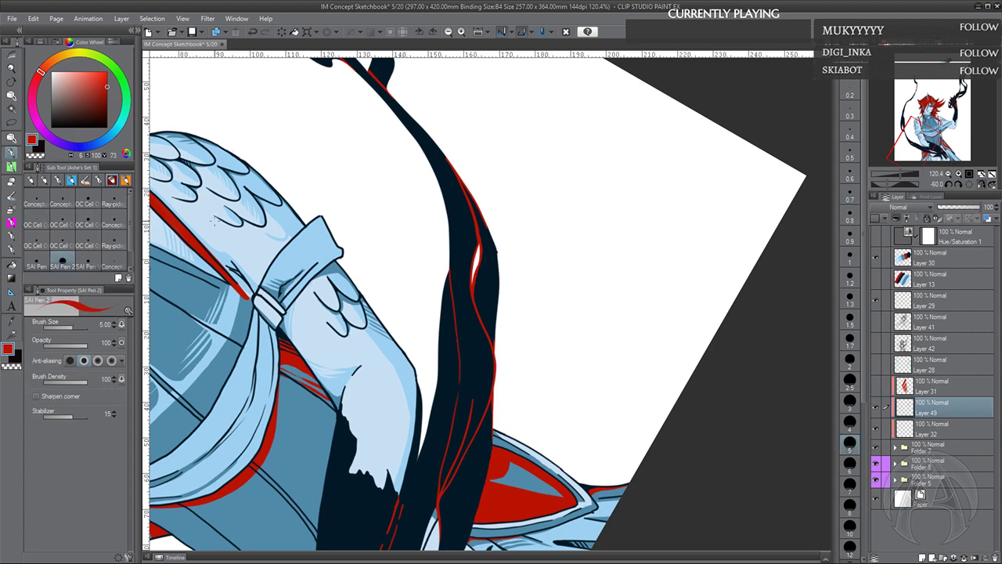
{"action": "left_click", "coordinate": [12, 249]}
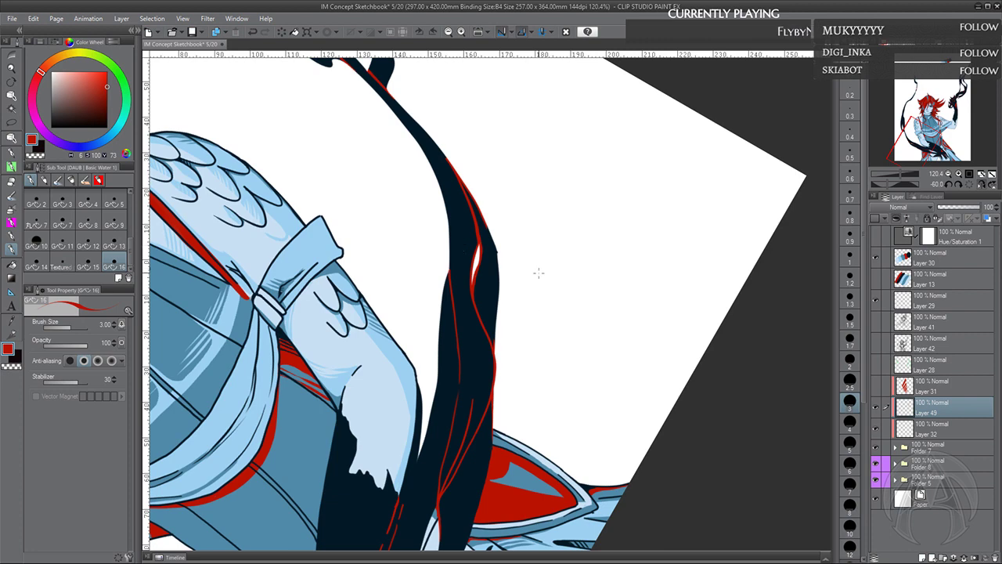
{"action": "left_click_drag", "start_coordinate": [534, 215], "coordinate": [537, 242]}
{"action": "left_click_drag", "start_coordinate": [527, 208], "coordinate": [557, 353]}
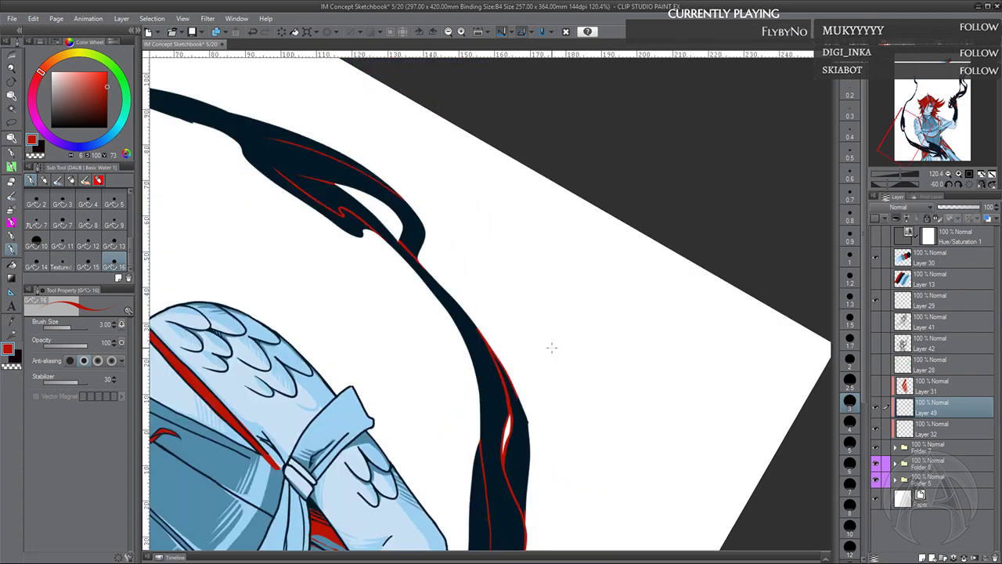
{"action": "scroll", "coordinate": [522, 385], "scroll_direction": "up", "scroll_amount": 2}
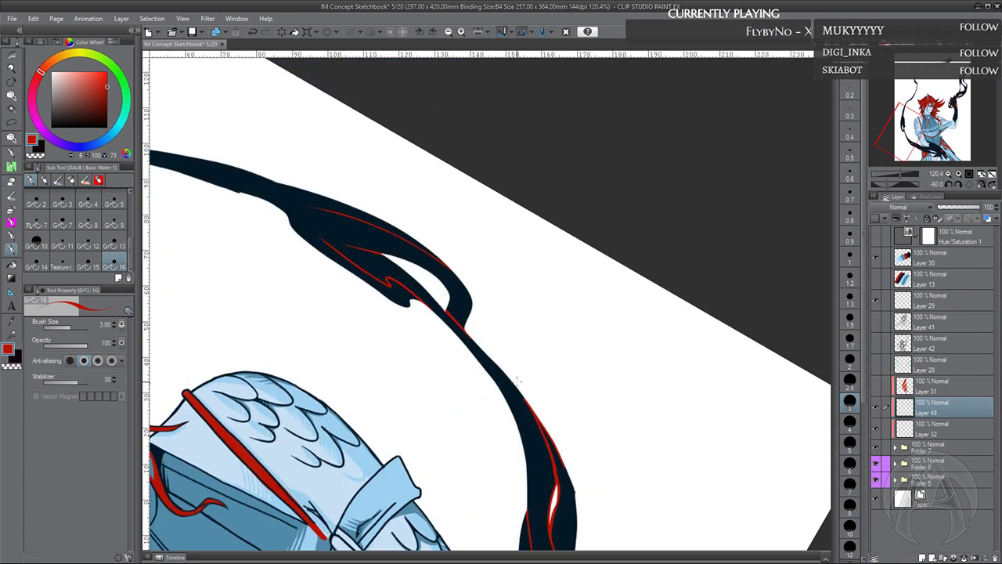
{"action": "scroll", "coordinate": [521, 351], "scroll_direction": "up", "scroll_amount": 2}
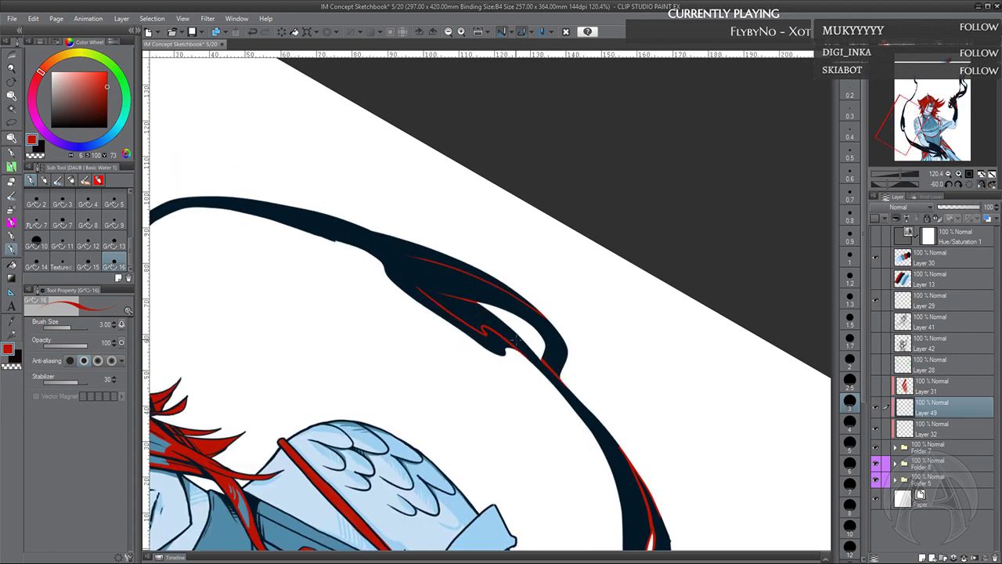
{"action": "left_click", "coordinate": [968, 185]}
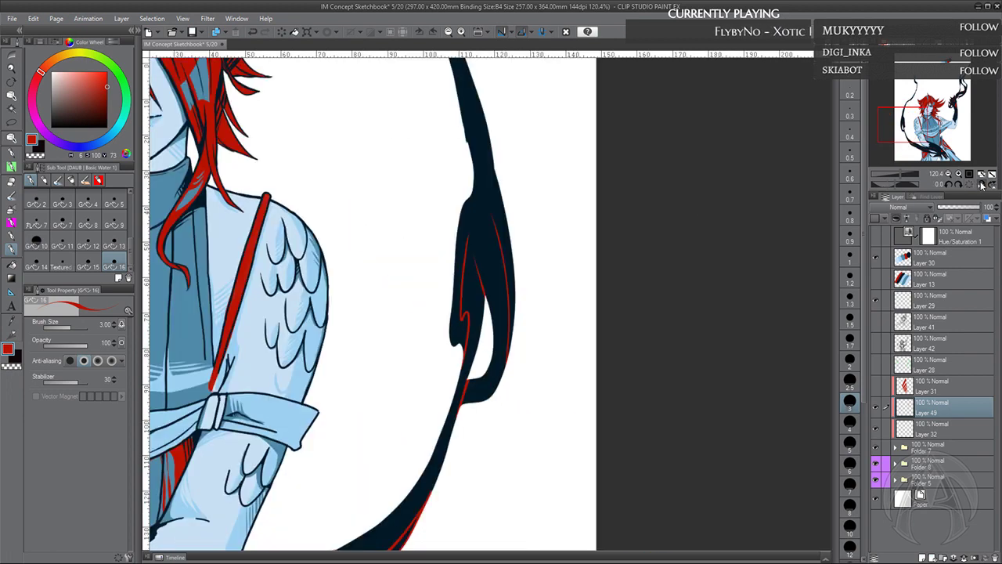
{"action": "left_click", "coordinate": [975, 185]}
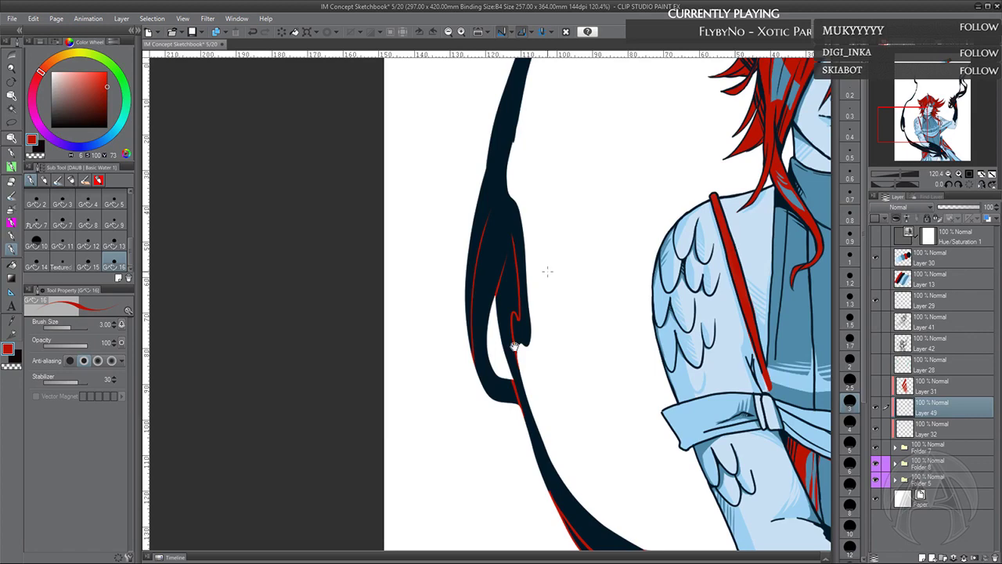
{"action": "left_click_drag", "start_coordinate": [546, 271], "coordinate": [510, 358]}
{"action": "left_click_drag", "start_coordinate": [525, 288], "coordinate": [522, 310]}
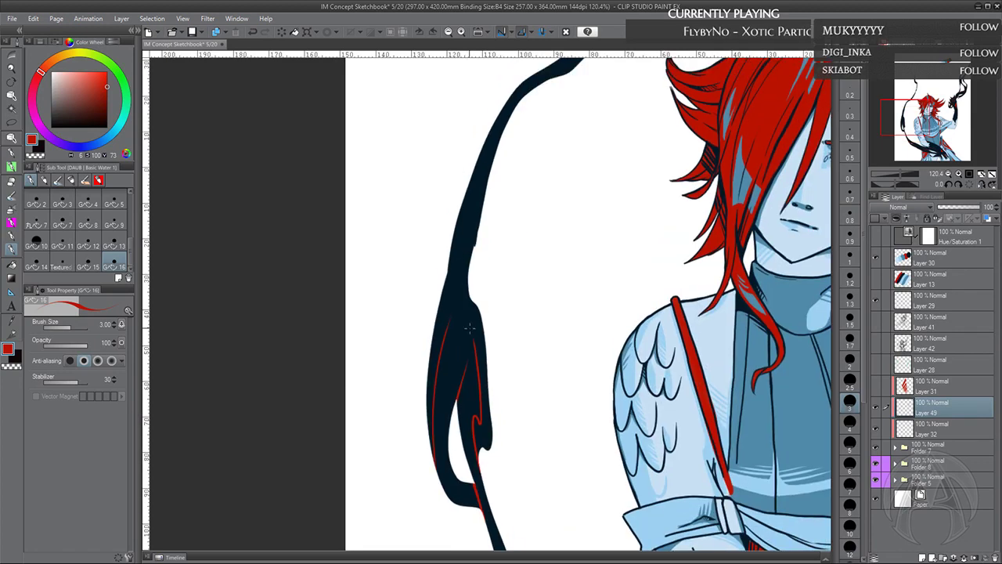
{"action": "left_click_drag", "start_coordinate": [474, 340], "coordinate": [443, 303]}
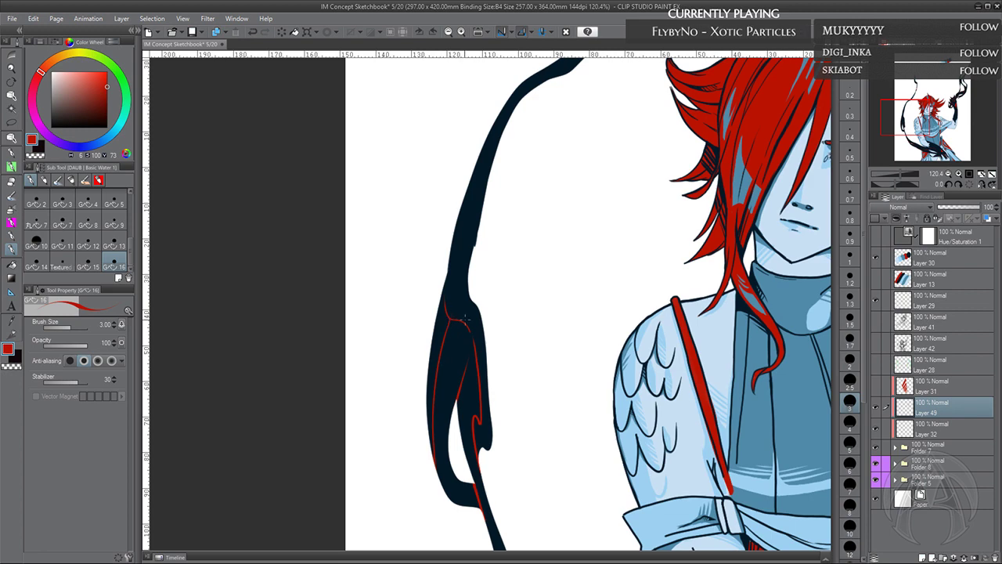
{"action": "left_click_drag", "start_coordinate": [454, 319], "coordinate": [474, 343]}
Draw a looped red accent on the tendril's upper bend and a small hooked line at the split section's short tip
{"action": "left_click_drag", "start_coordinate": [506, 264], "coordinate": [492, 358]}
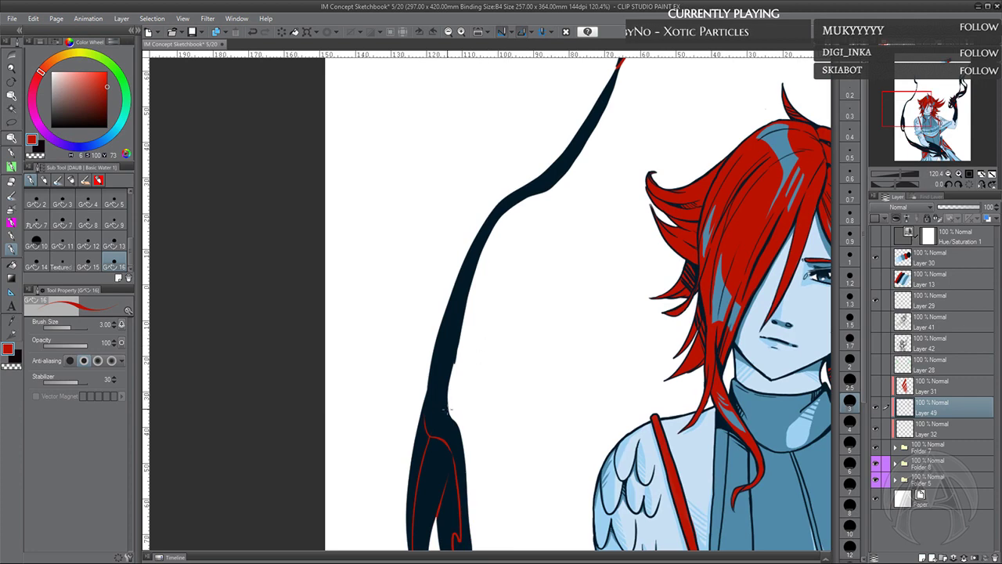
{"action": "mouse_move", "coordinate": [563, 206]}
{"action": "left_mouse_down"}
{"action": "mouse_move", "coordinate": [545, 243]}
{"action": "mouse_move", "coordinate": [530, 215]}
{"action": "mouse_move", "coordinate": [557, 179]}
{"action": "mouse_move", "coordinate": [546, 201]}
{"action": "left_mouse_up"}
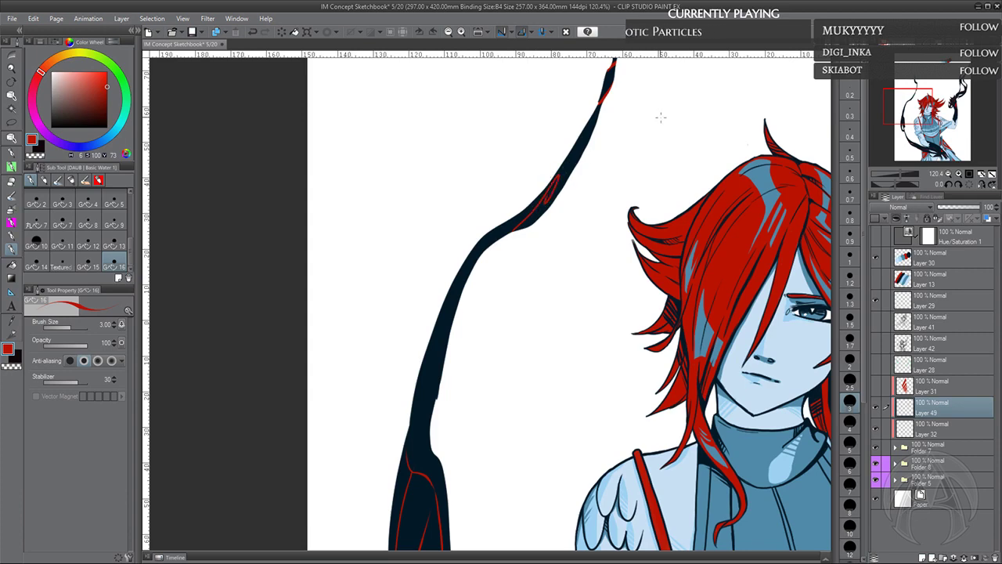
{"action": "scroll", "coordinate": [495, 408], "scroll_direction": "down", "scroll_amount": 3}
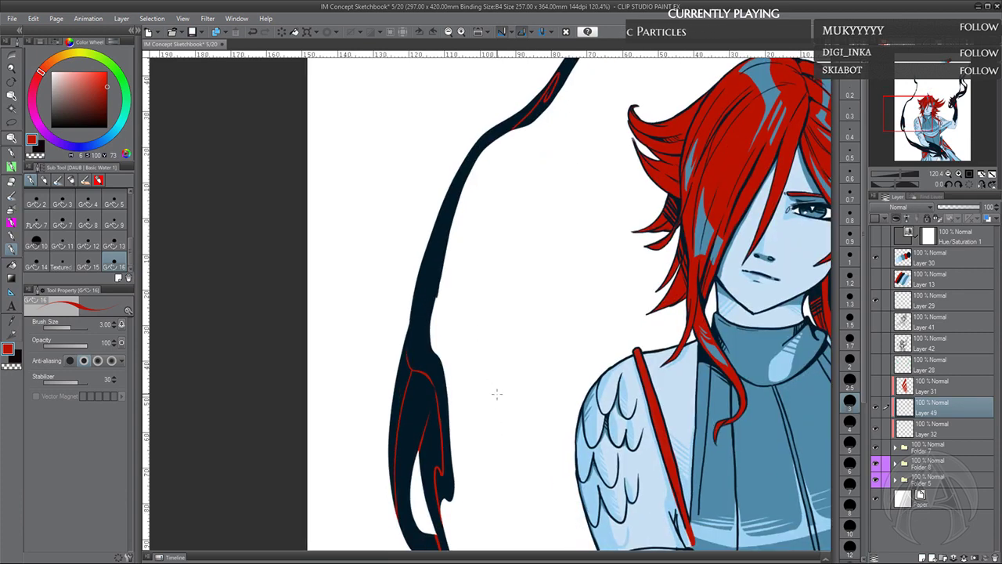
{"action": "scroll", "coordinate": [503, 365], "scroll_direction": "down", "scroll_amount": 3}
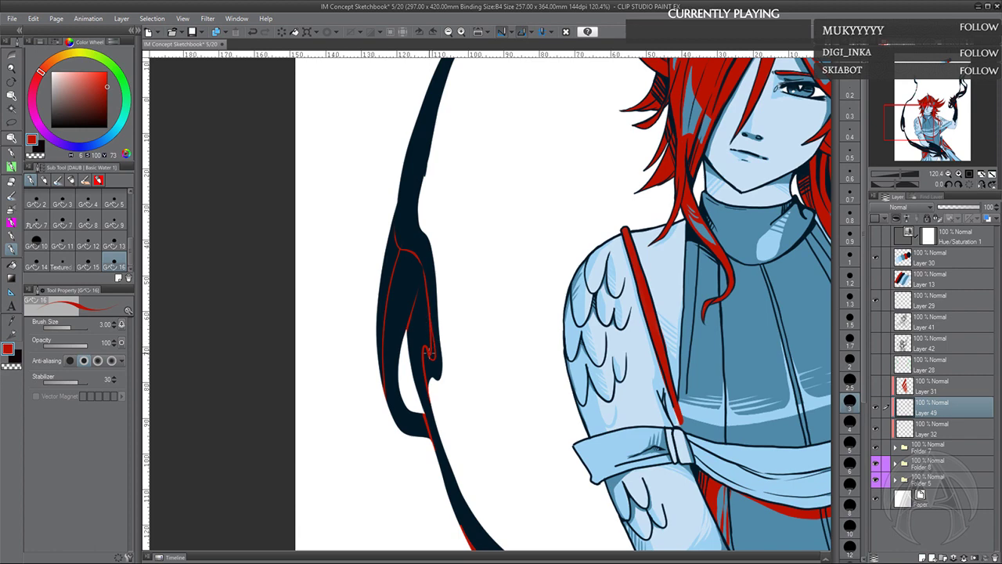
Refine the thin red lines inside the tendril beside the lowered forearm using transparent colour
{"action": "scroll", "coordinate": [478, 401], "scroll_direction": "down", "scroll_amount": 3}
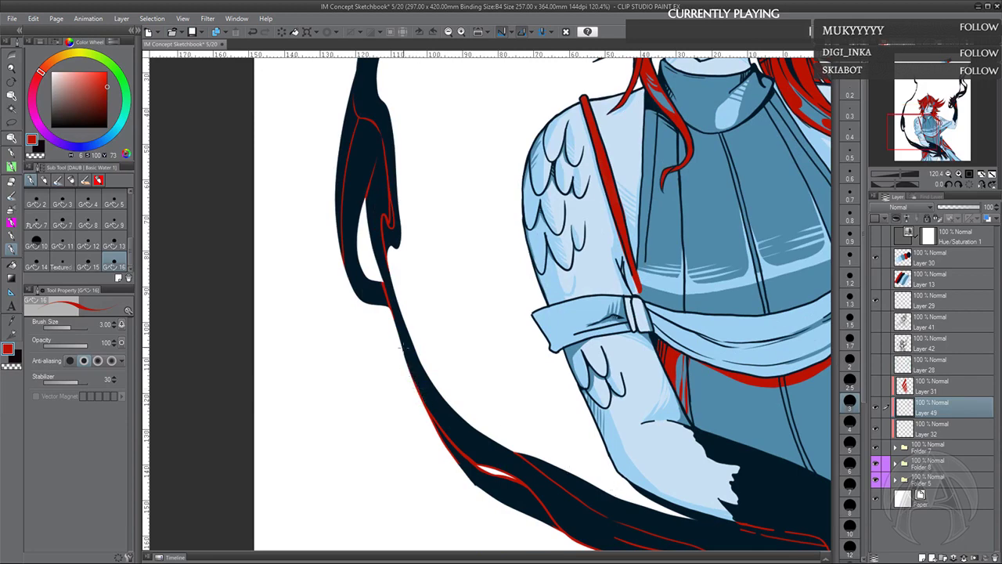
{"action": "left_click_drag", "start_coordinate": [575, 428], "coordinate": [459, 350]}
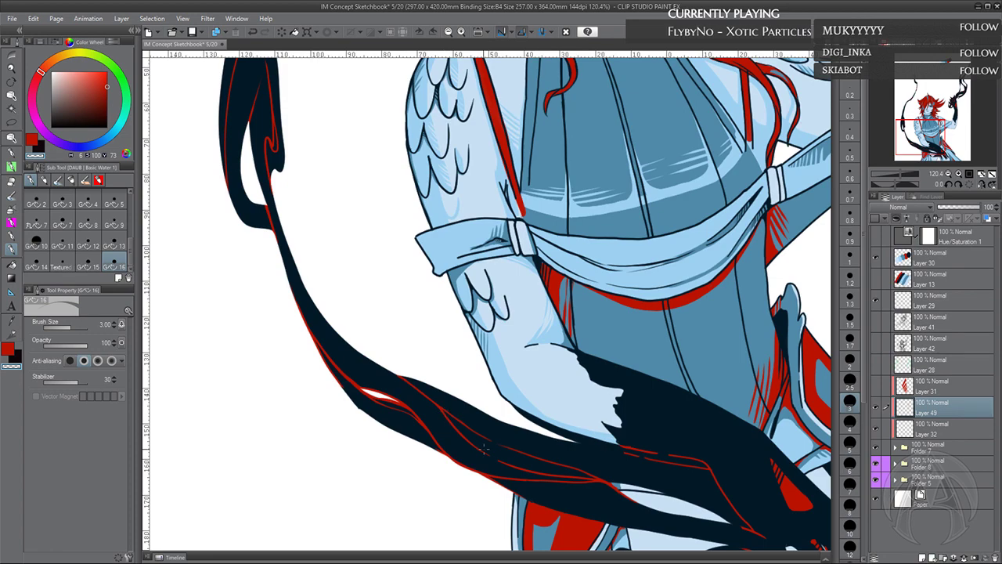
{"action": "left_click_drag", "start_coordinate": [732, 448], "coordinate": [601, 384]}
{"action": "left_click_drag", "start_coordinate": [740, 438], "coordinate": [676, 418]}
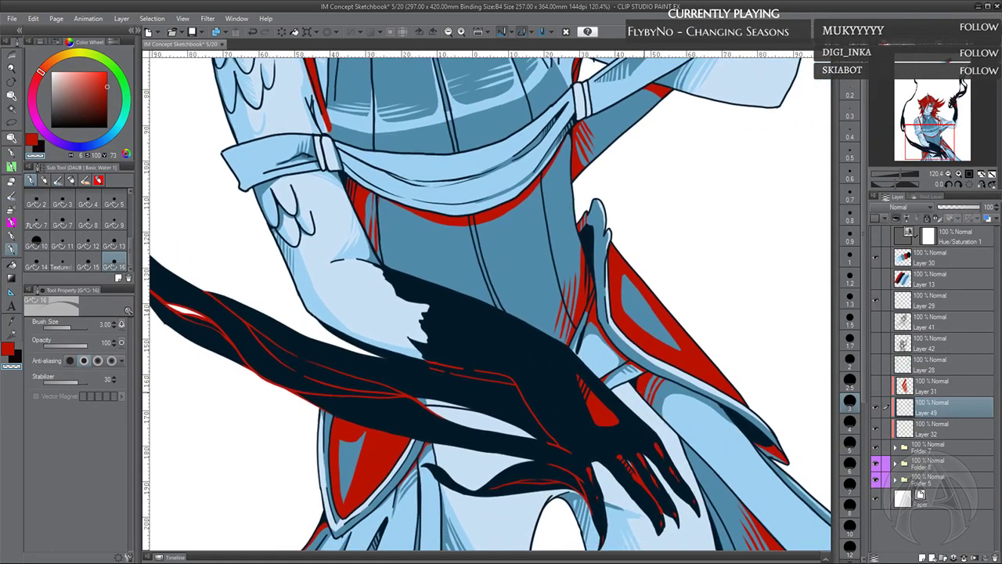
Add small red spots at the torn edge of the dark lowered forearm and one near the wrist
{"action": "left_click_drag", "start_coordinate": [452, 372], "coordinate": [466, 446]}
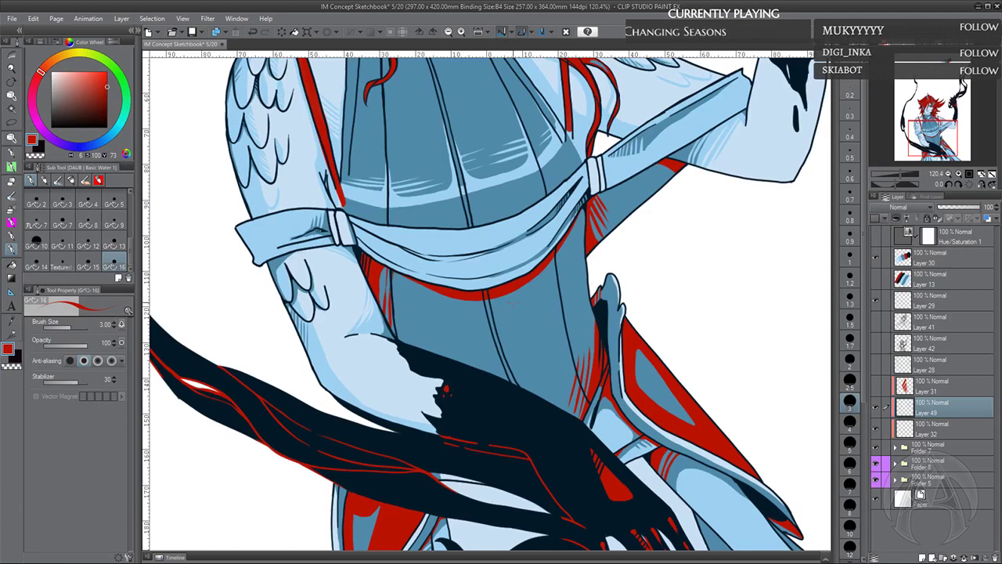
{"action": "left_click_drag", "start_coordinate": [577, 432], "coordinate": [577, 435]}
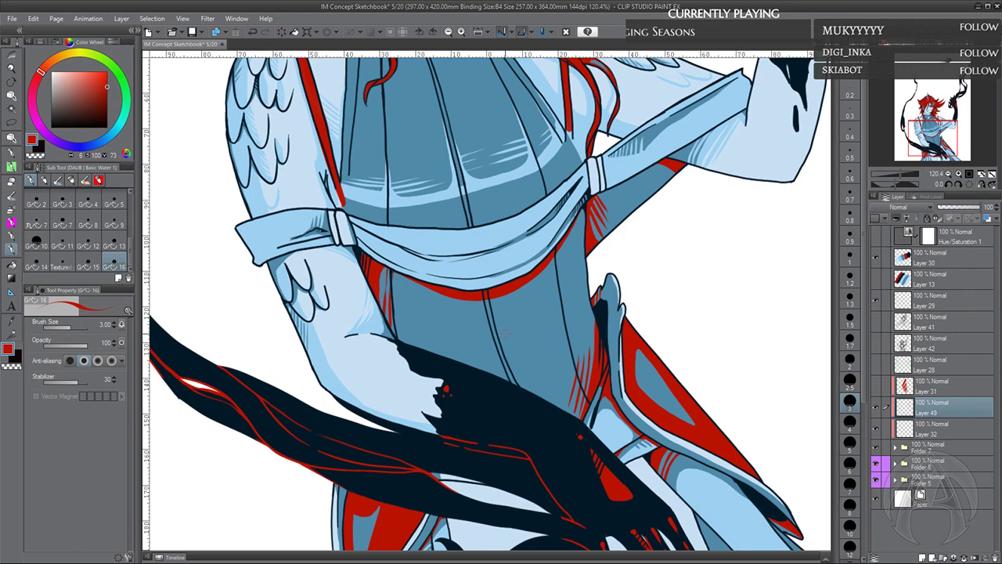
{"action": "left_click_drag", "start_coordinate": [605, 426], "coordinate": [551, 356]}
{"action": "left_click_drag", "start_coordinate": [655, 484], "coordinate": [603, 448]}
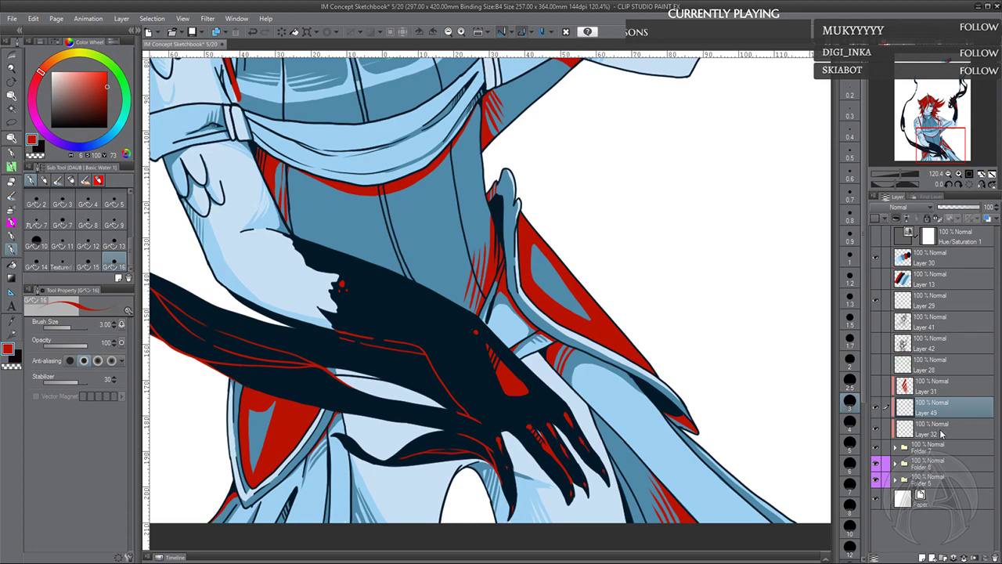
Examine what Folder 7, its nested Folder 6, Layer 23 and Layer 49 contain by toggling their visibility, returning to Layer 49
{"action": "left_click", "coordinate": [876, 448]}
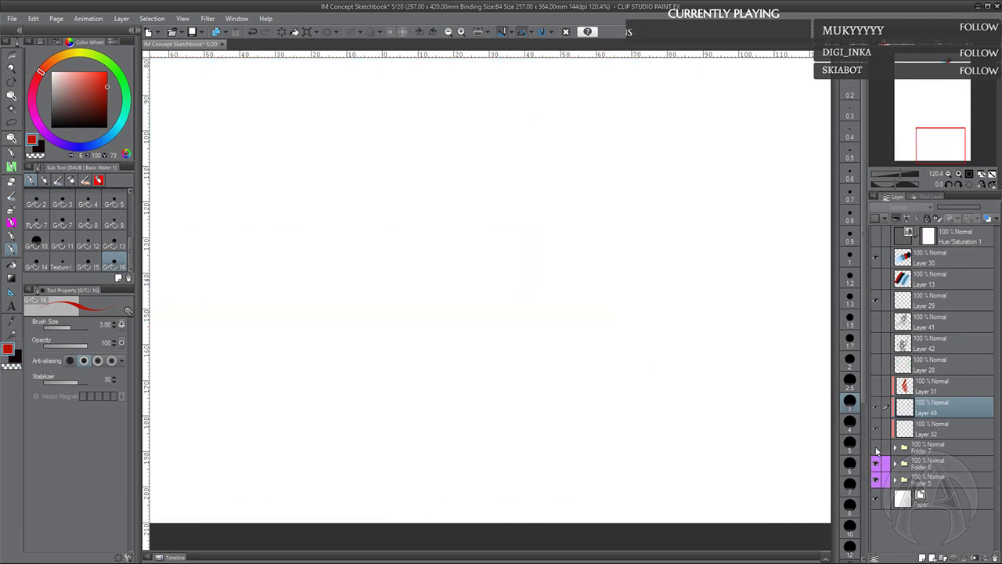
{"action": "left_click", "coordinate": [877, 448]}
{"action": "left_click", "coordinate": [895, 449]}
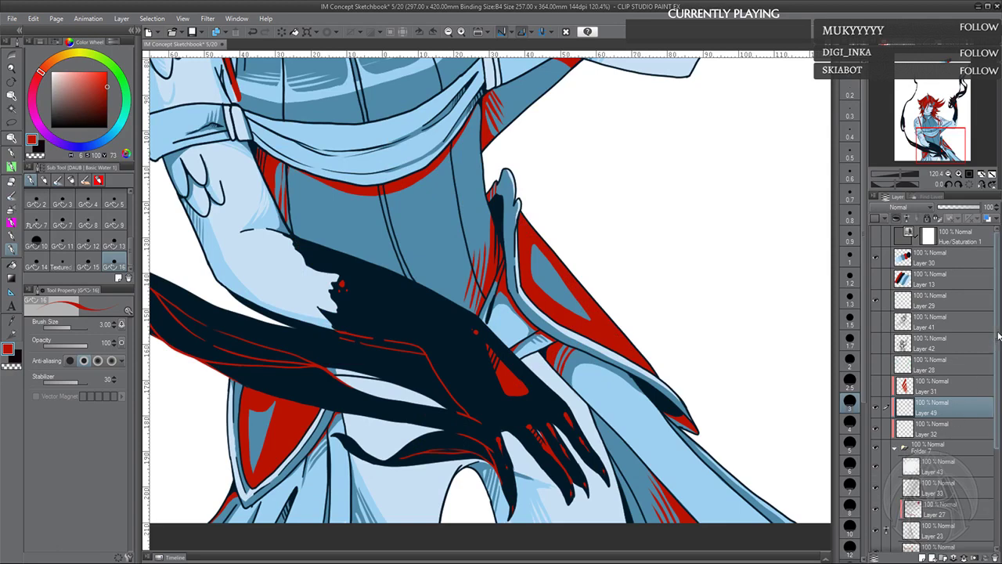
{"action": "scroll", "coordinate": [995, 344], "scroll_direction": "down", "scroll_amount": 3}
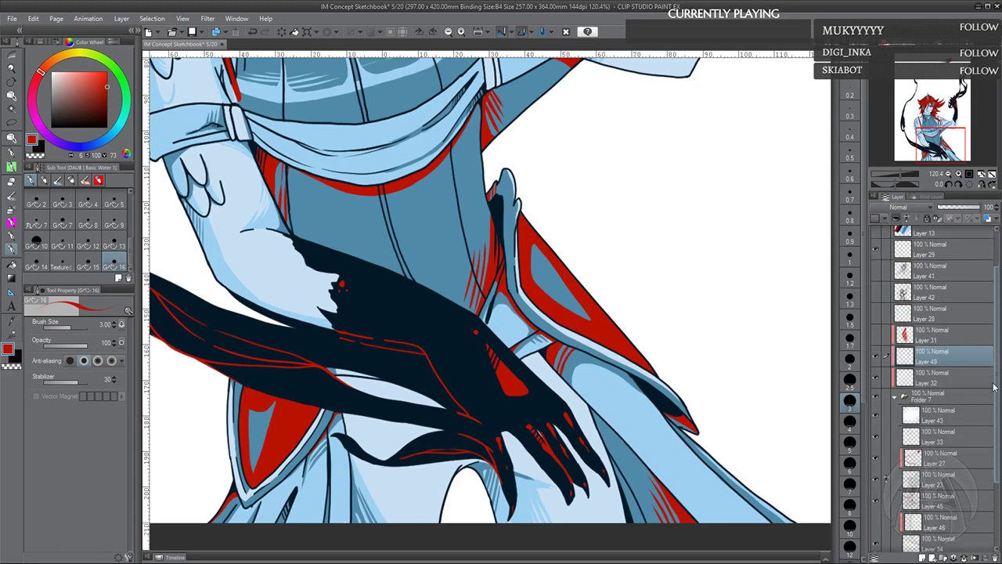
{"action": "scroll", "coordinate": [994, 386], "scroll_direction": "down", "scroll_amount": 3}
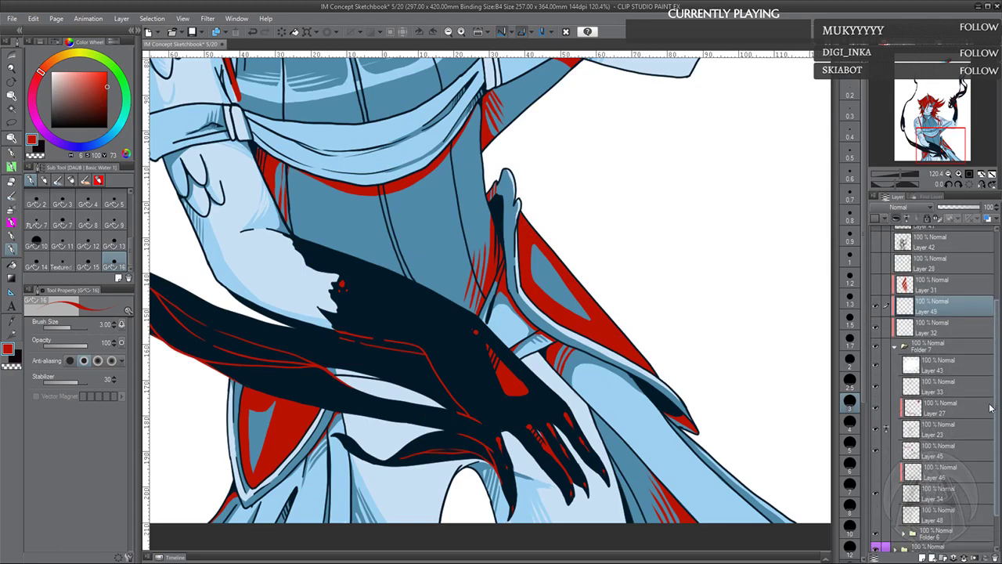
{"action": "left_click", "coordinate": [877, 527]}
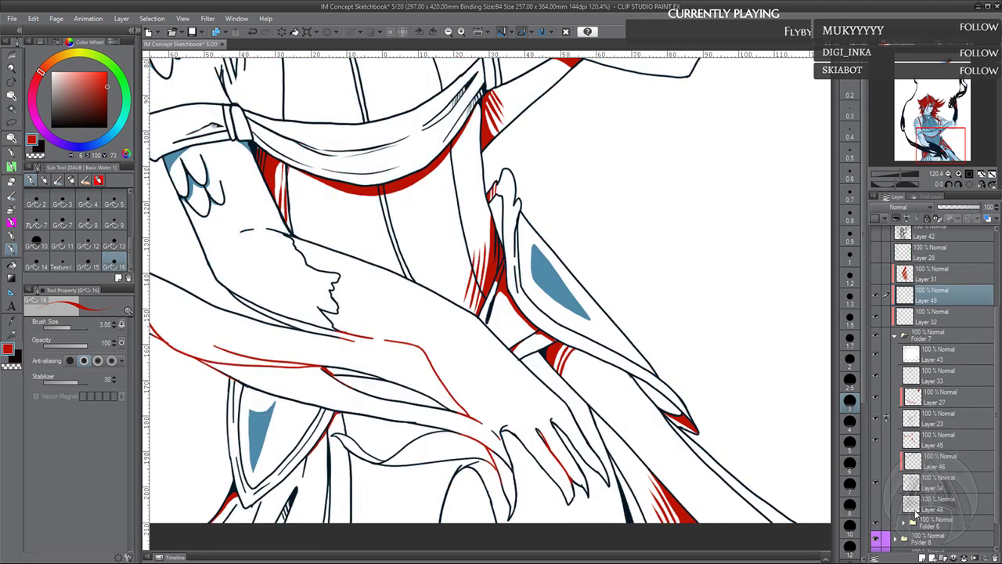
{"action": "left_click", "coordinate": [876, 421]}
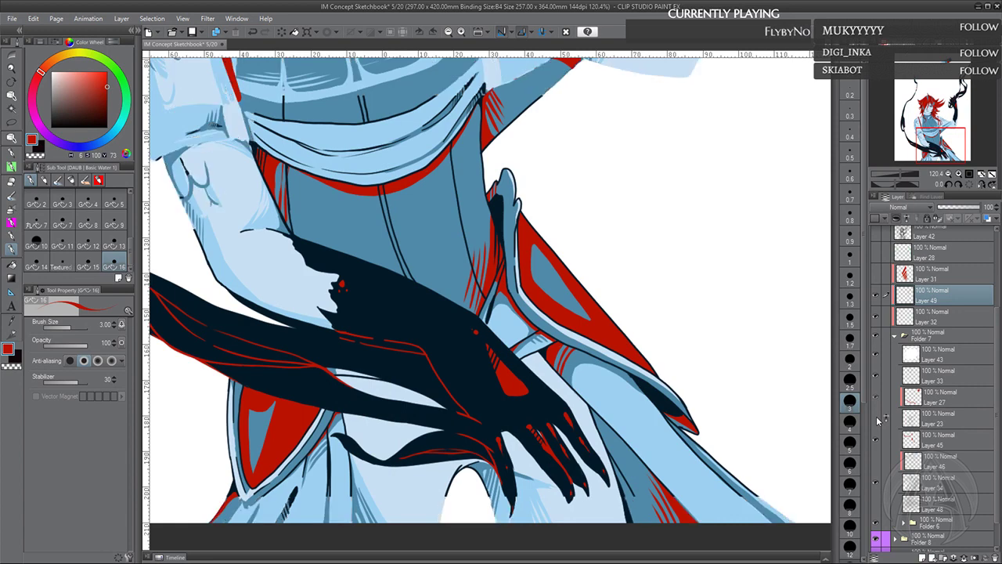
{"action": "left_click", "coordinate": [938, 424]}
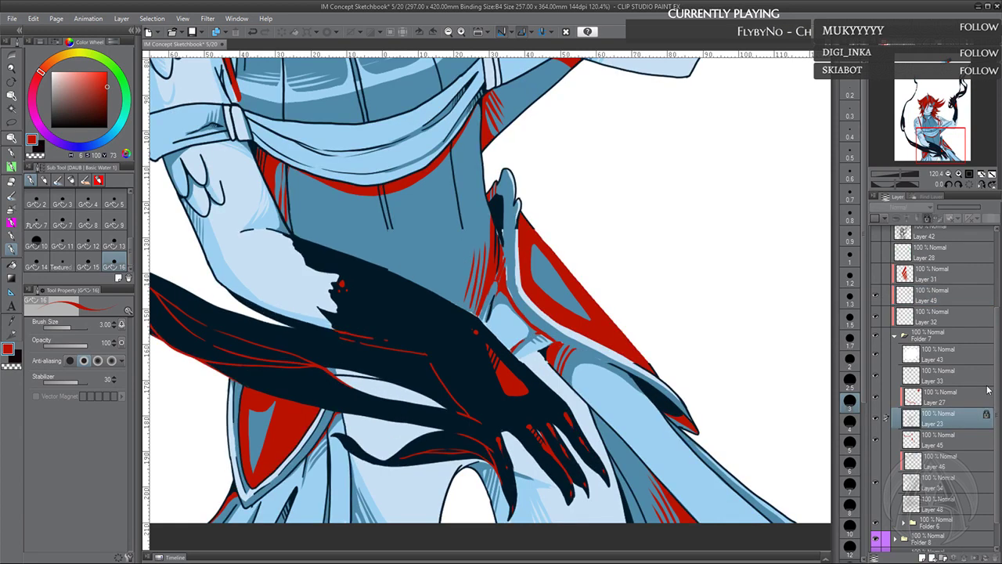
{"action": "scroll", "coordinate": [992, 380], "scroll_direction": "up", "scroll_amount": 2}
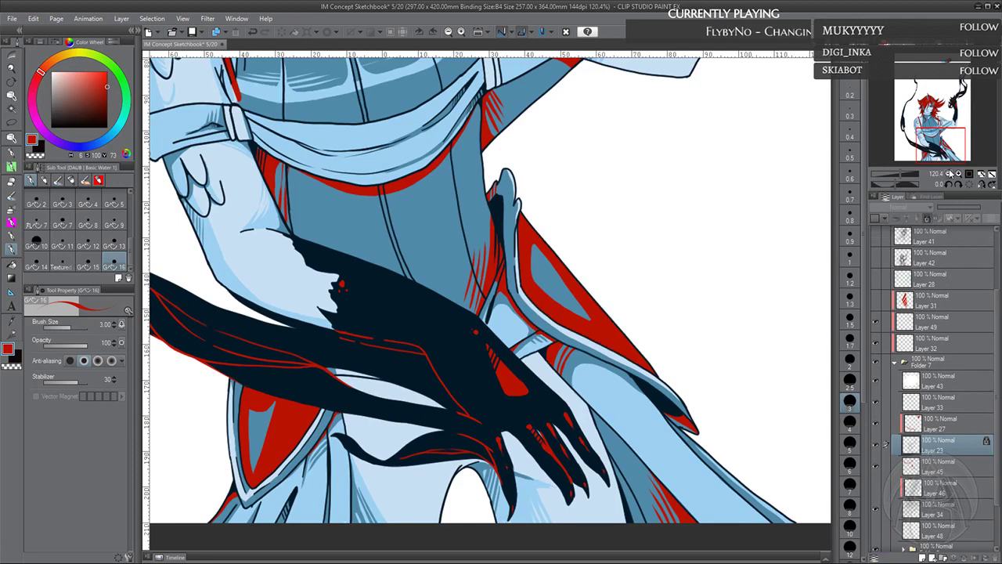
{"action": "left_click", "coordinate": [928, 307]}
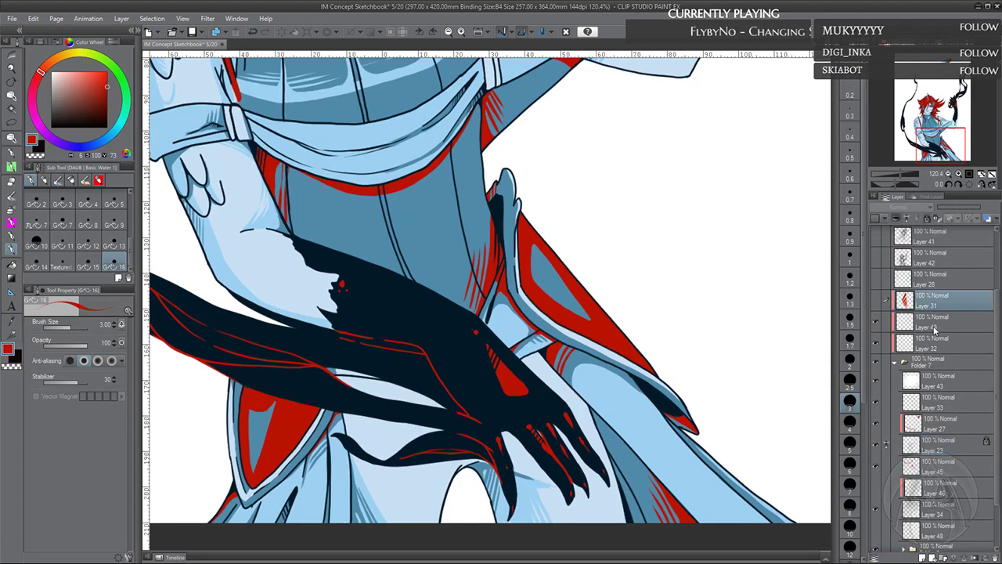
{"action": "left_click", "coordinate": [927, 327]}
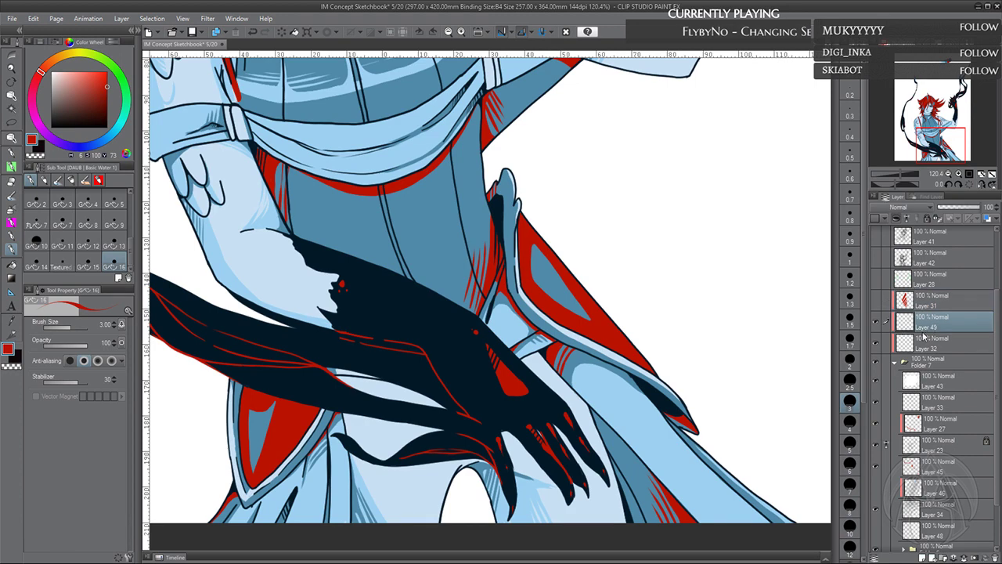
{"action": "left_click", "coordinate": [875, 321]}
{"action": "left_click", "coordinate": [875, 321]}
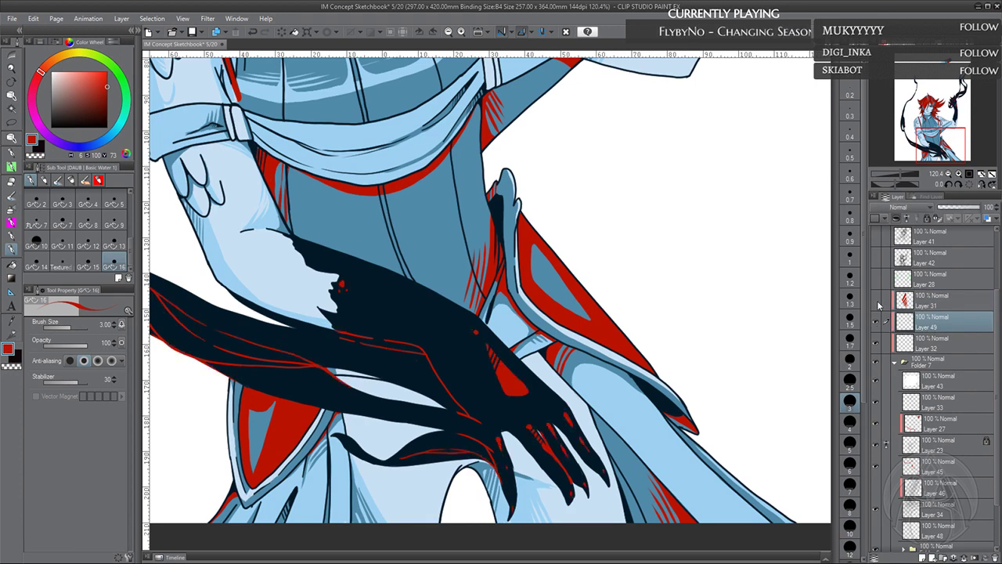
Draw a small red ring with a dot beside it on the dark lowered forearm
{"action": "scroll", "coordinate": [403, 332], "scroll_direction": "up", "scroll_amount": 2}
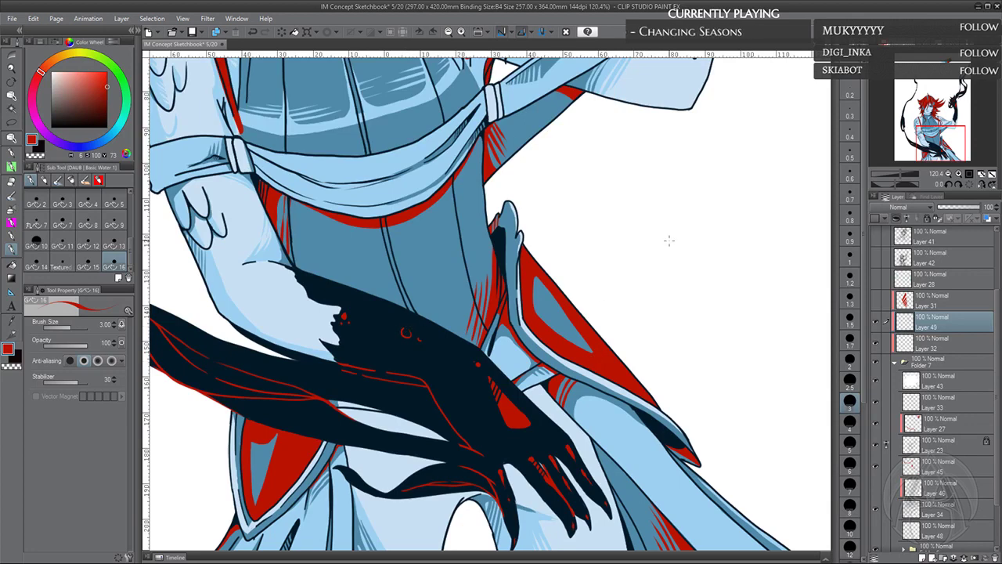
Create a new layer above Layer 32 and sample the dark blue of the lowered hand as the drawing colour
{"action": "left_click", "coordinate": [931, 345]}
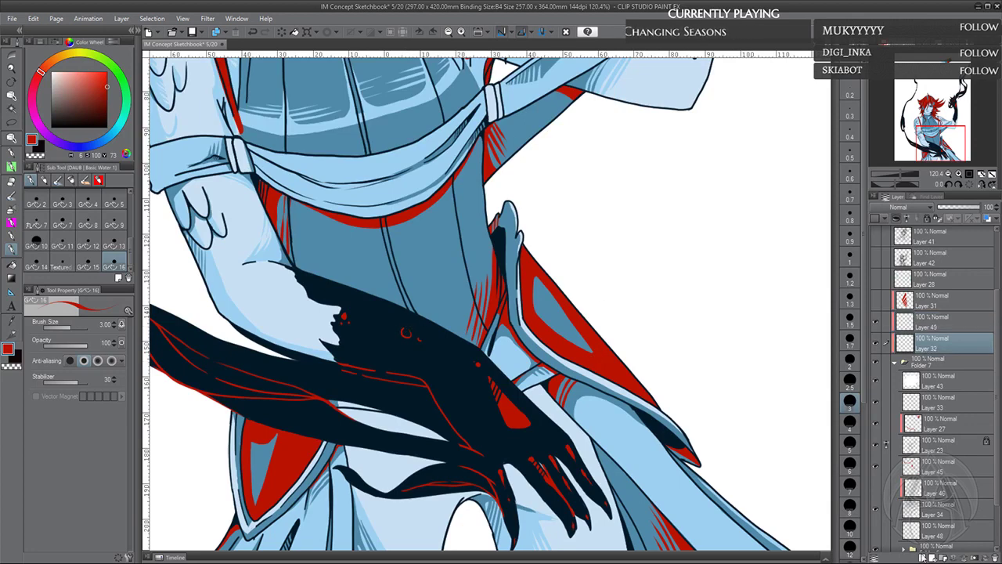
{"action": "left_click", "coordinate": [922, 557]}
{"action": "left_click", "coordinate": [502, 447], "text": "alt"}
{"action": "left_click_drag", "start_coordinate": [506, 459], "coordinate": [492, 436]}
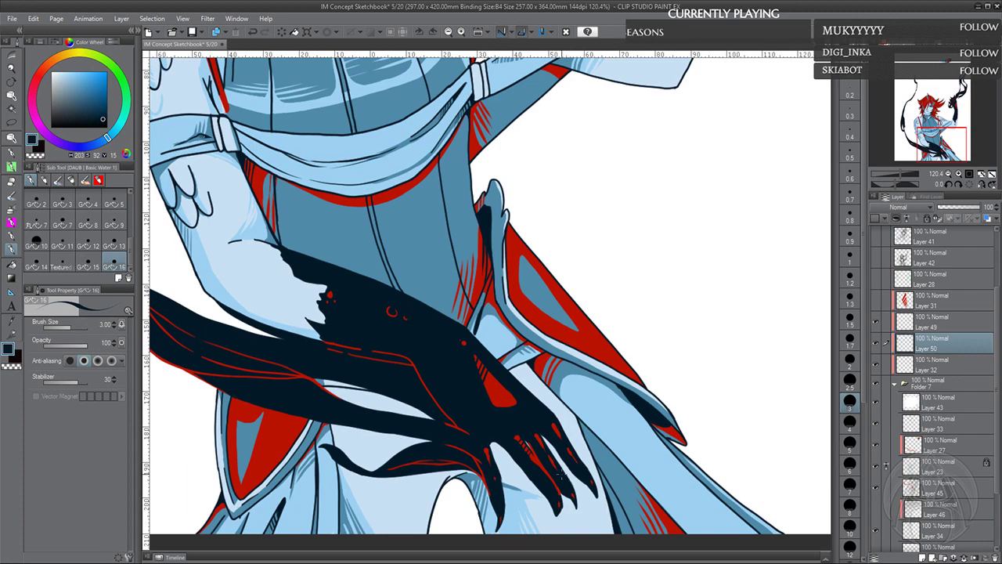
Select Layer 49 and sample the red from the lowered hand's patch for accents on the raised hand
{"action": "left_click", "coordinate": [931, 325]}
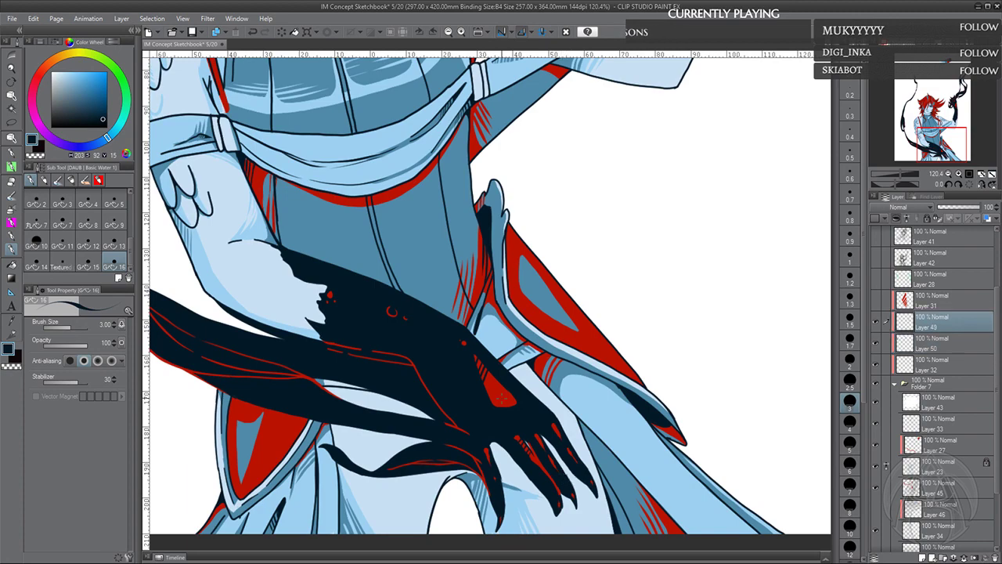
{"action": "left_click", "coordinate": [501, 398], "text": "alt"}
{"action": "left_click_drag", "start_coordinate": [563, 245], "coordinate": [501, 541]}
{"action": "left_click_drag", "start_coordinate": [670, 233], "coordinate": [668, 240]}
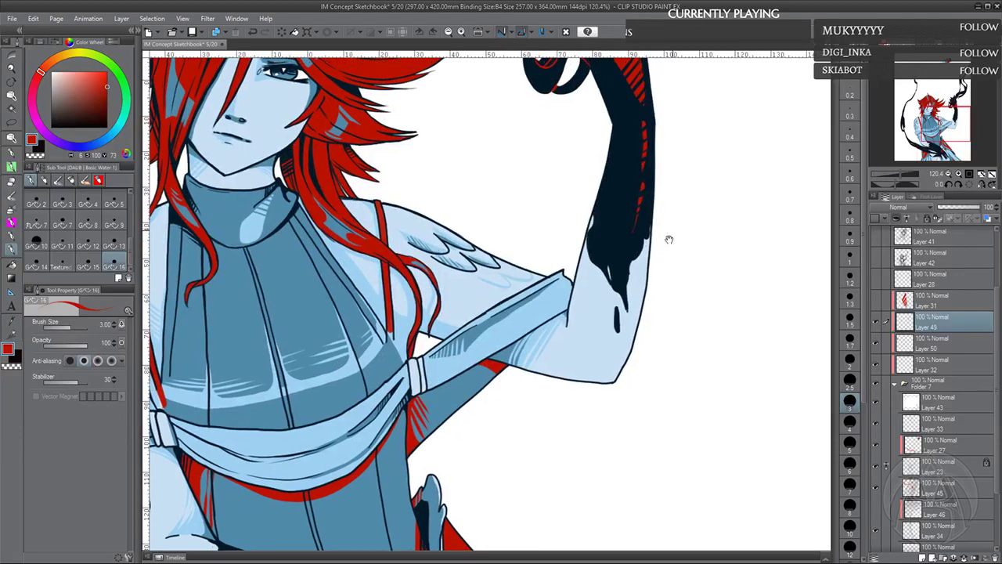
{"action": "scroll", "coordinate": [669, 239], "scroll_direction": "up", "scroll_amount": 10}
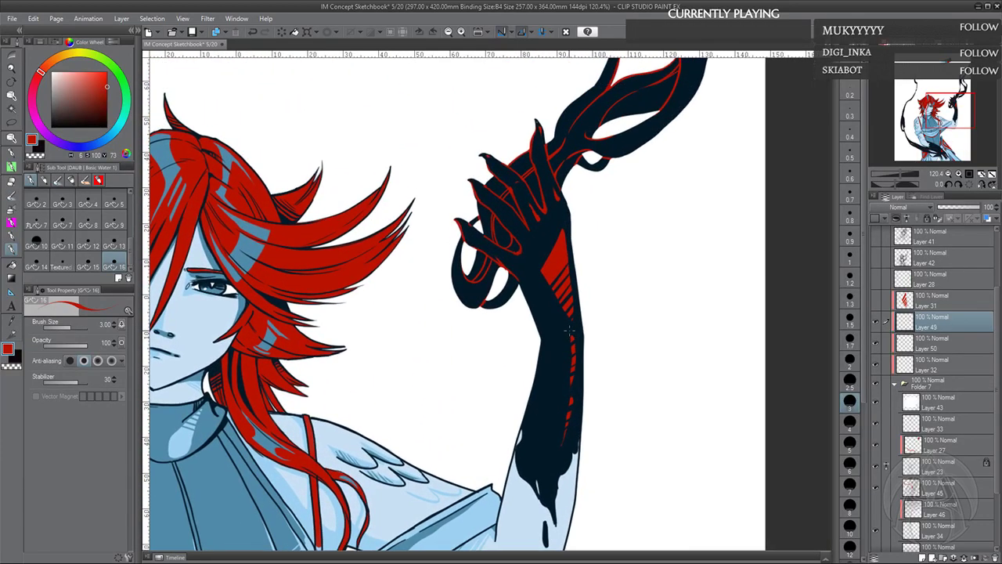
{"action": "scroll", "coordinate": [569, 330], "scroll_direction": "up", "scroll_amount": 4}
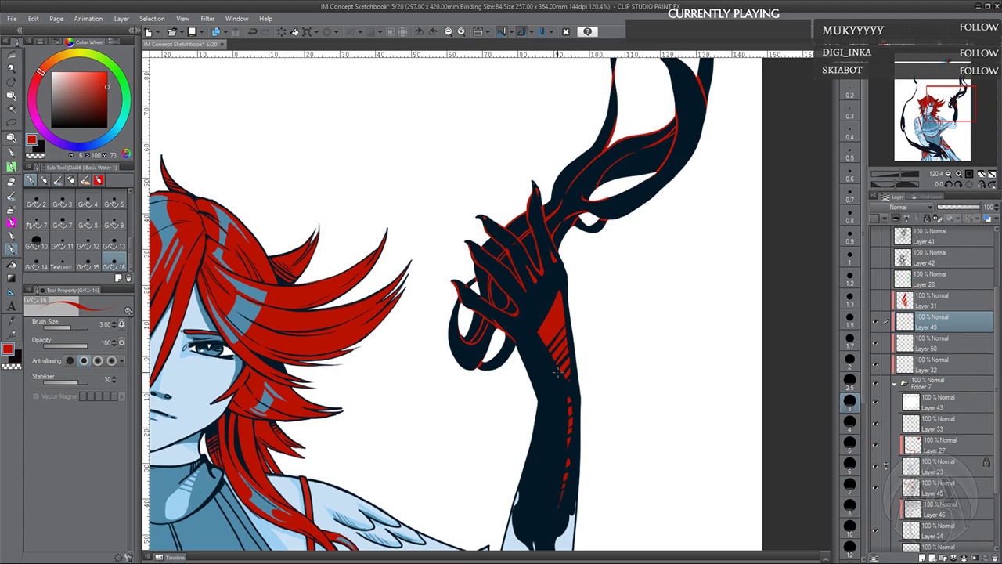
{"action": "left_click_drag", "start_coordinate": [616, 373], "coordinate": [589, 378]}
Sample the raised hand's dark blue on Layer 50, and add thin red accents between the fingers on Layer 49
{"action": "left_click", "coordinate": [941, 349]}
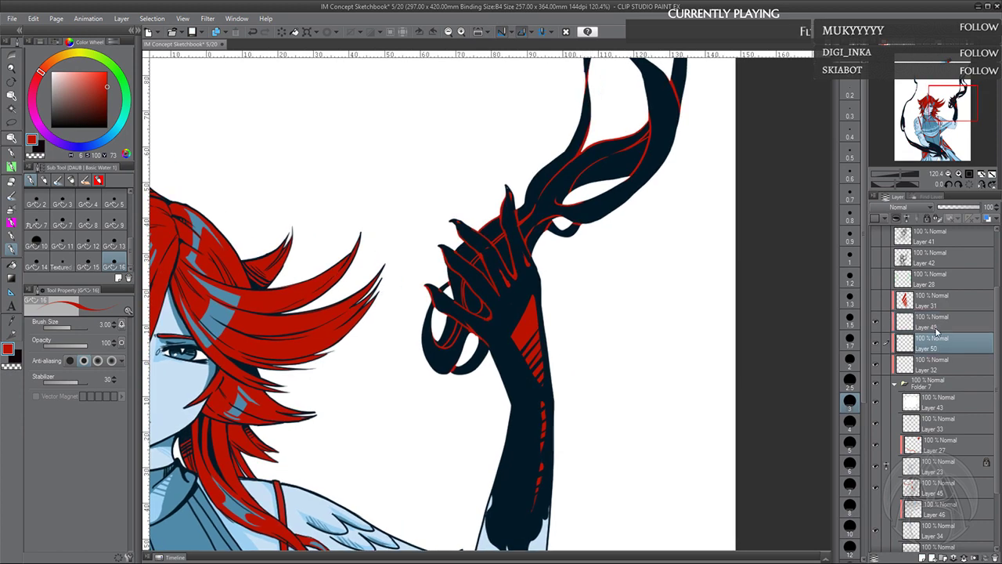
{"action": "left_click", "coordinate": [938, 330]}
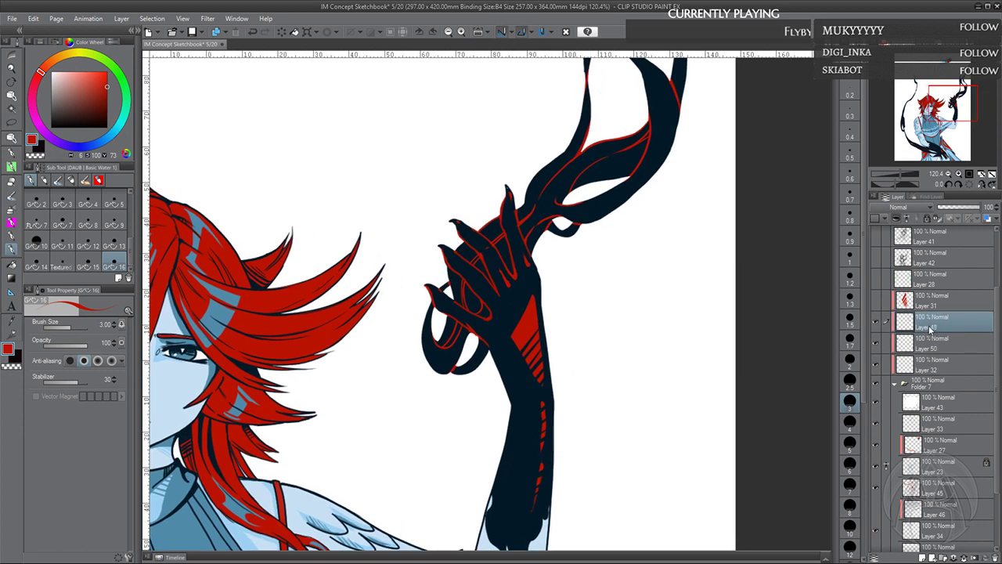
{"action": "left_click", "coordinate": [946, 342]}
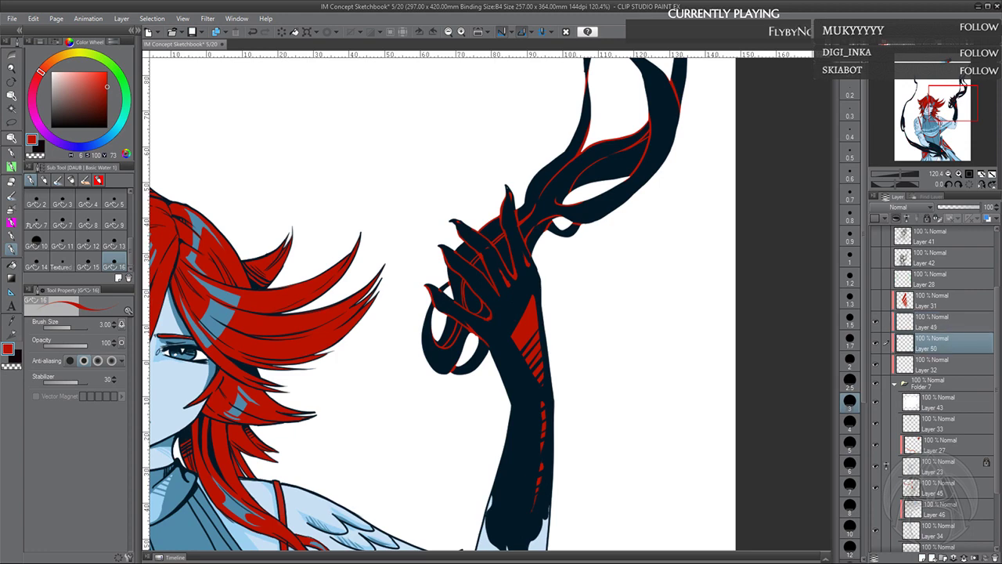
{"action": "left_click", "coordinate": [505, 305], "text": "alt"}
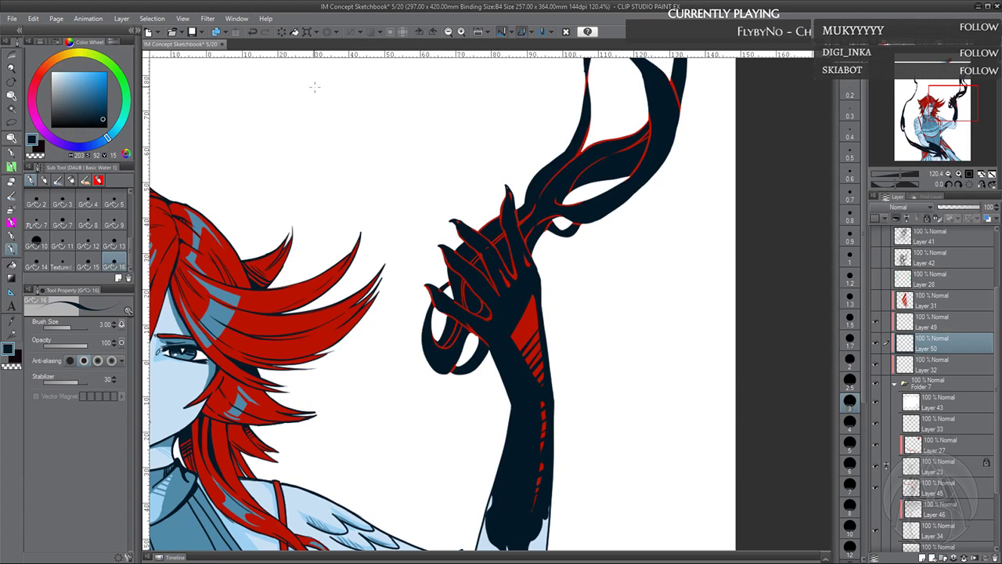
{"action": "left_click", "coordinate": [936, 321]}
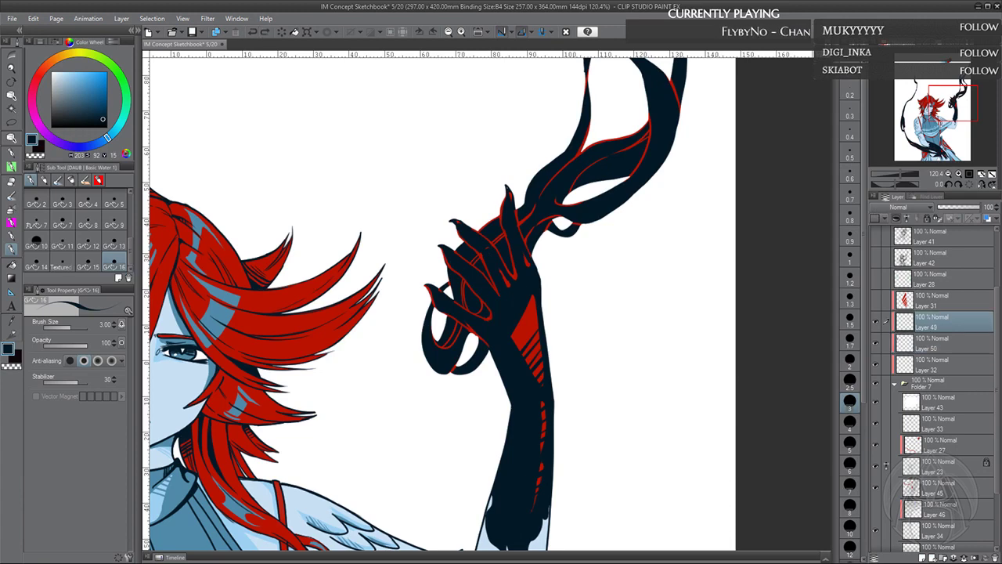
{"action": "key", "text": "c"}
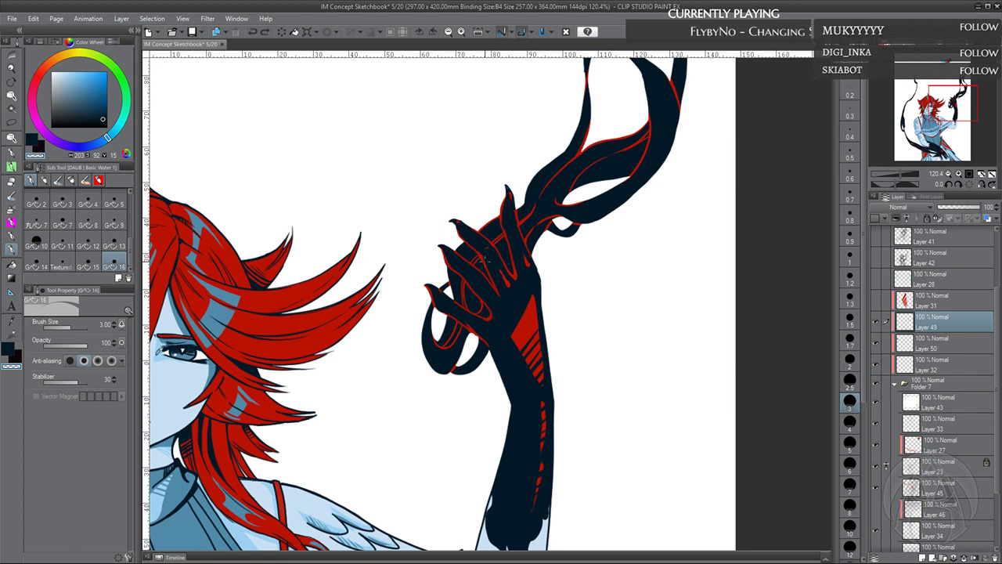
{"action": "left_click", "coordinate": [517, 333], "text": "alt"}
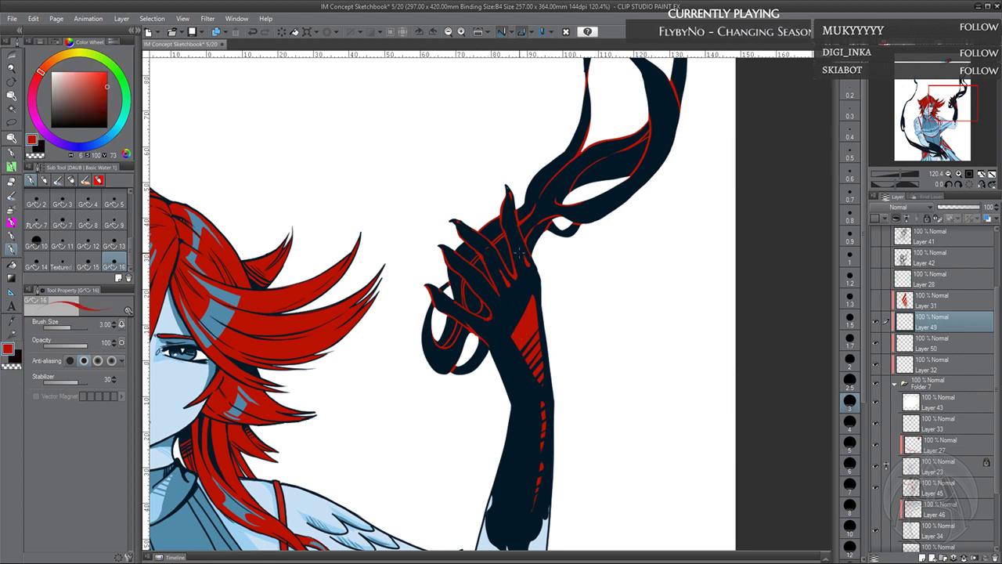
{"action": "left_click_drag", "start_coordinate": [509, 269], "coordinate": [505, 282]}
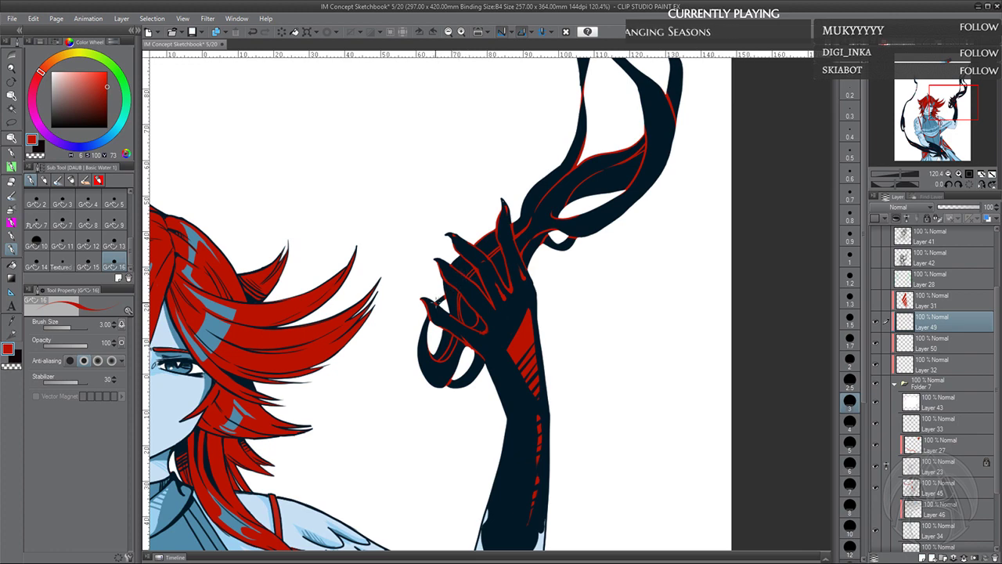
Touch up the raised hand's fingertips with transparent colour and dark blue on Layer 50, then resample the red on Layer 49
{"action": "left_click", "coordinate": [18, 367]}
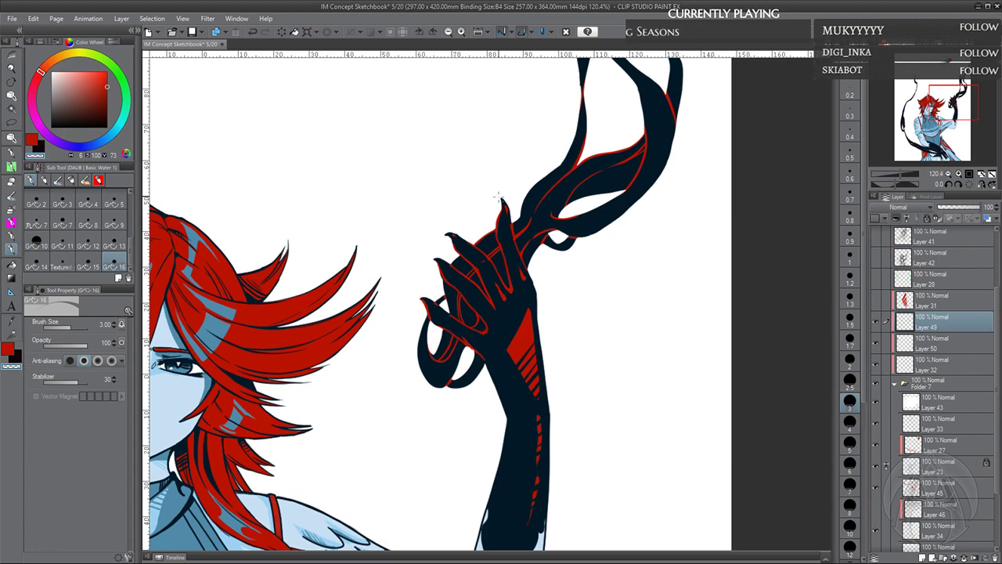
{"action": "left_click", "coordinate": [933, 343]}
{"action": "left_click", "coordinate": [438, 307], "text": "alt"}
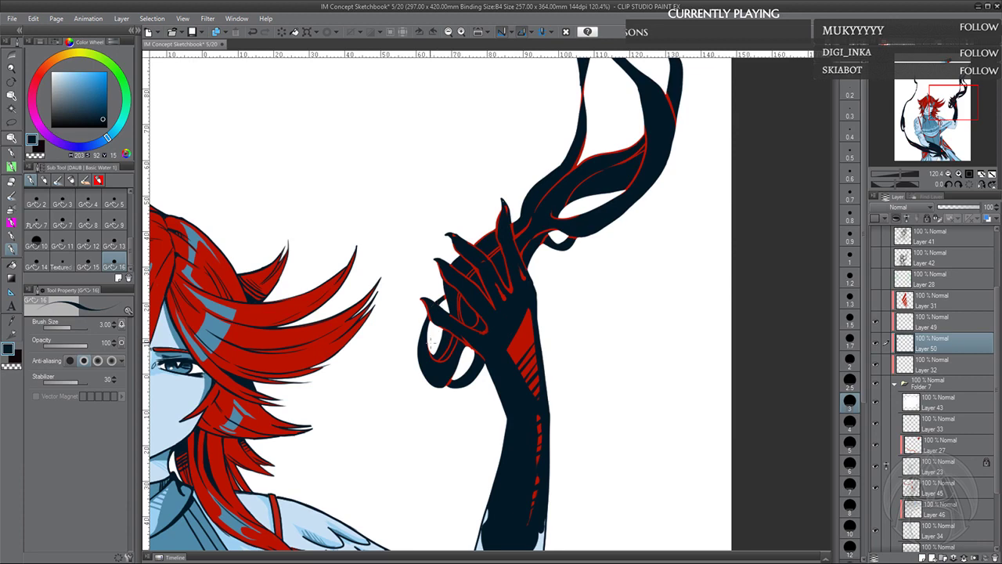
{"action": "left_click", "coordinate": [933, 323]}
{"action": "left_click", "coordinate": [521, 335], "text": "alt"}
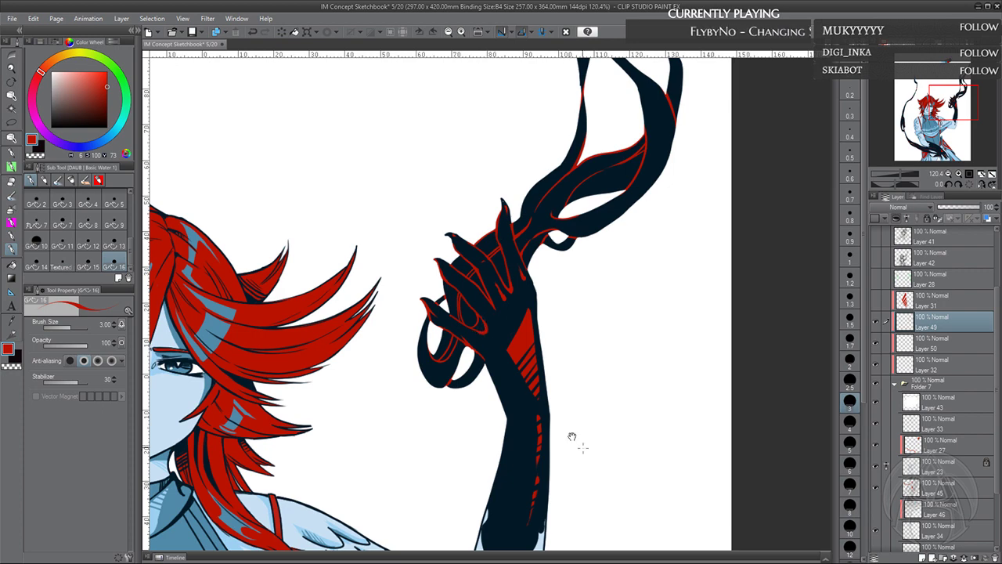
Mirror the canvas view horizontally, rotate it to -45 degrees and zoom to 200% on the raised hand
{"action": "left_click_drag", "start_coordinate": [572, 437], "coordinate": [561, 427]}
{"action": "left_click", "coordinate": [980, 186]}
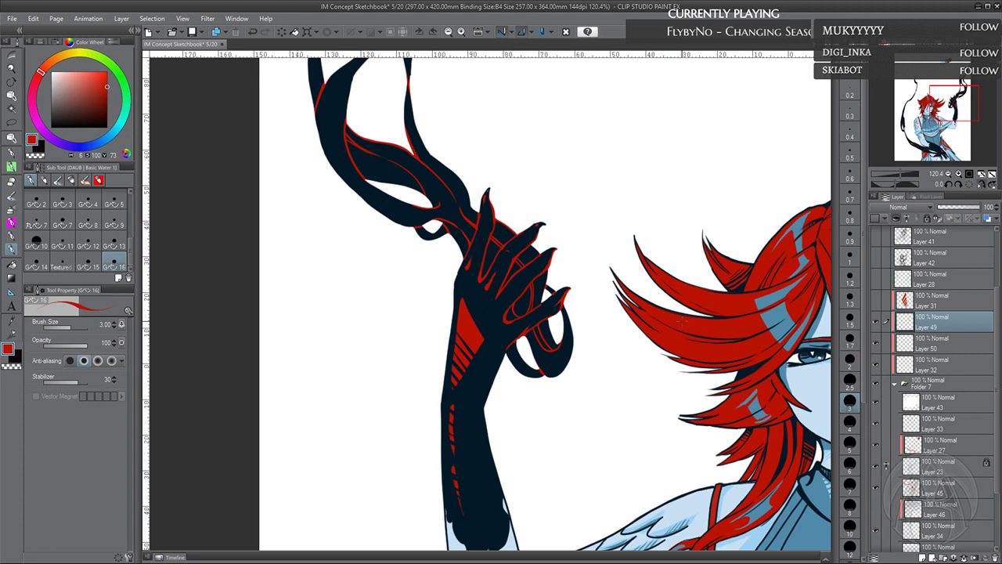
{"action": "left_click", "coordinate": [949, 186]}
{"action": "left_click", "coordinate": [949, 186]}
{"action": "left_click", "coordinate": [949, 186]}
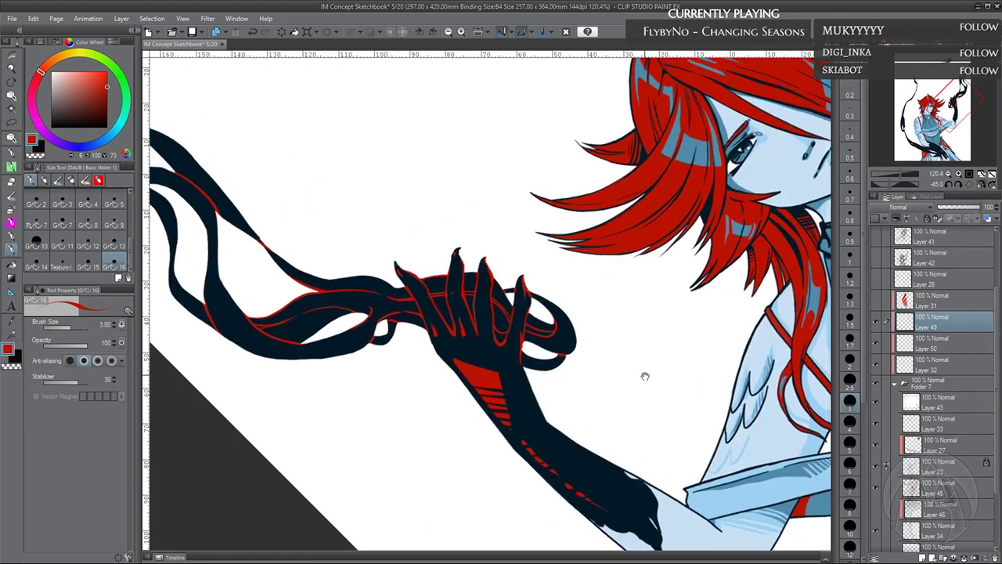
{"action": "left_click", "coordinate": [958, 174]}
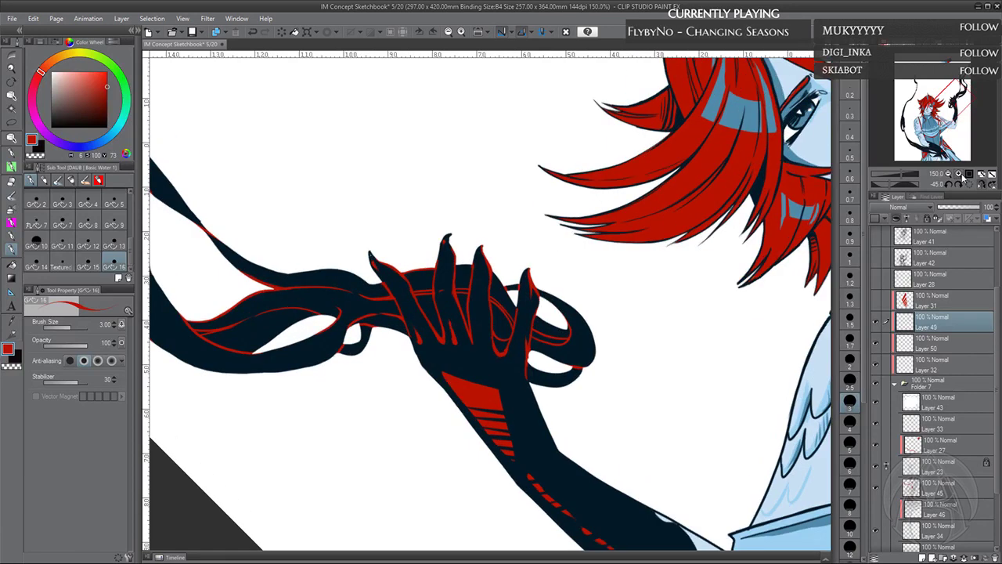
{"action": "left_click", "coordinate": [959, 174]}
{"action": "left_click", "coordinate": [959, 175]}
{"action": "left_click_drag", "start_coordinate": [671, 387], "coordinate": [678, 340]}
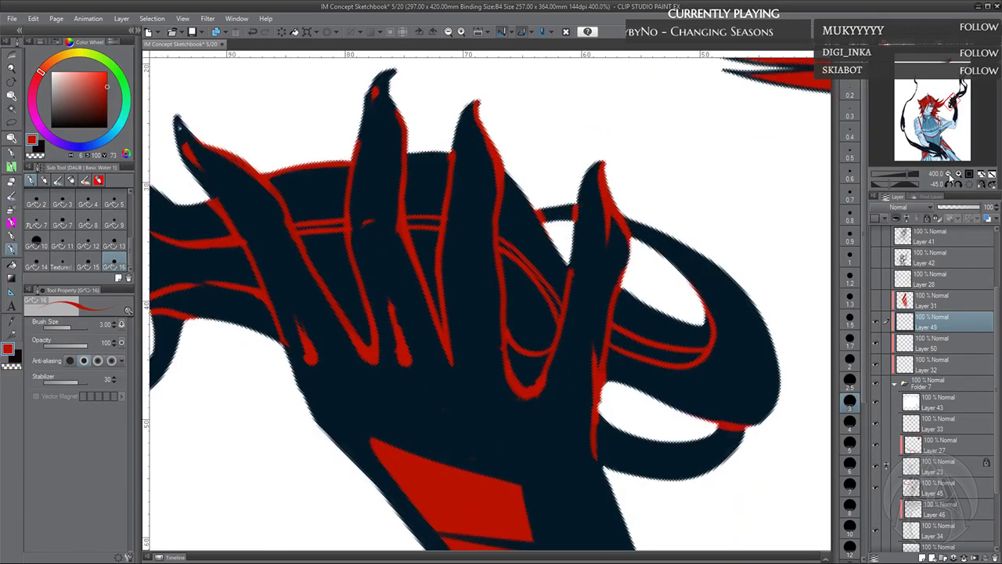
{"action": "left_click", "coordinate": [948, 174]}
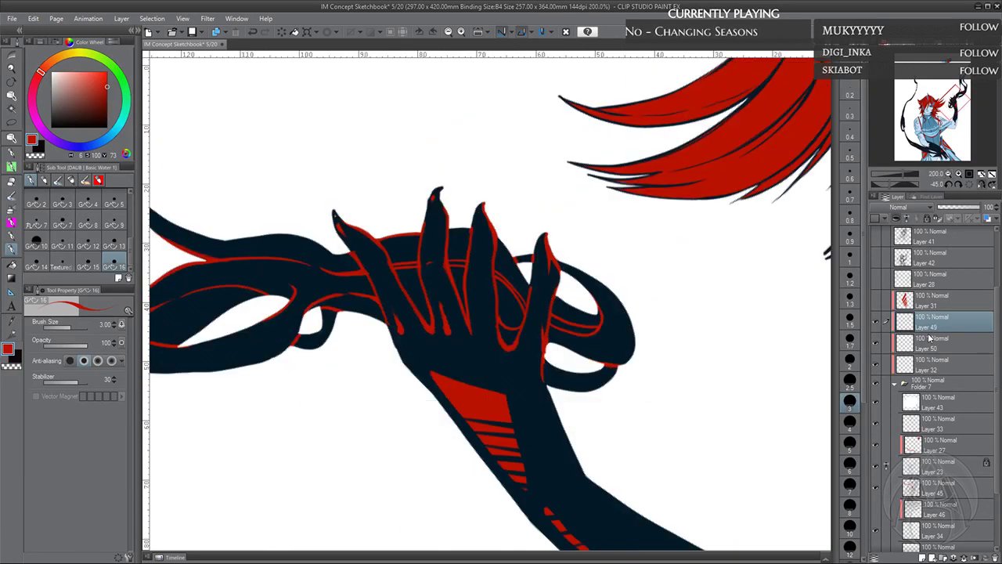
Sample dark blue on Layer 50, and add red accents at the outermost fingertip and a finger joint on Layer 49
{"action": "left_click", "coordinate": [930, 338]}
{"action": "left_click_drag", "start_coordinate": [543, 405], "coordinate": [524, 414]}
{"action": "left_click", "coordinate": [494, 364], "text": "alt"}
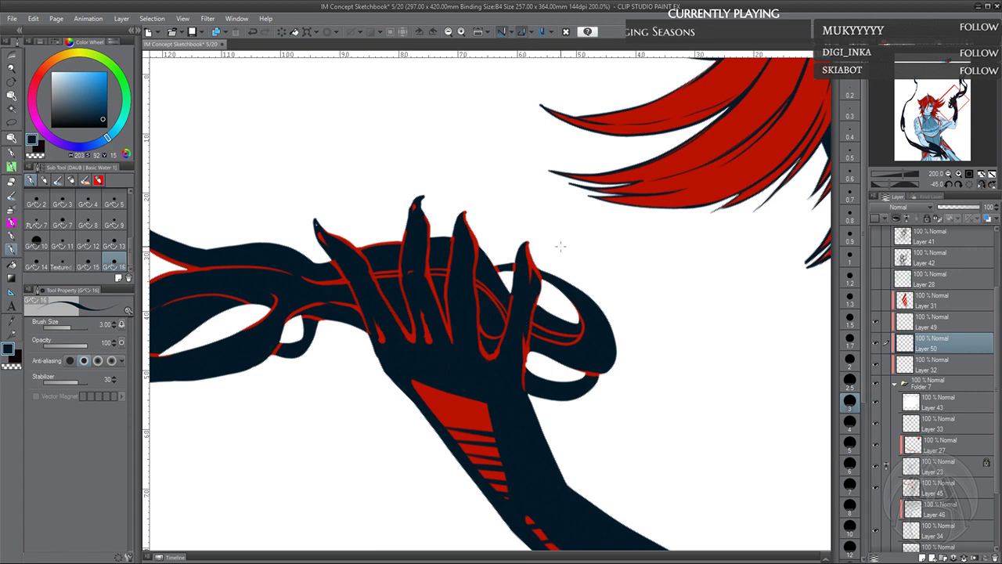
{"action": "left_click", "coordinate": [927, 321]}
{"action": "left_click", "coordinate": [535, 283], "text": "alt"}
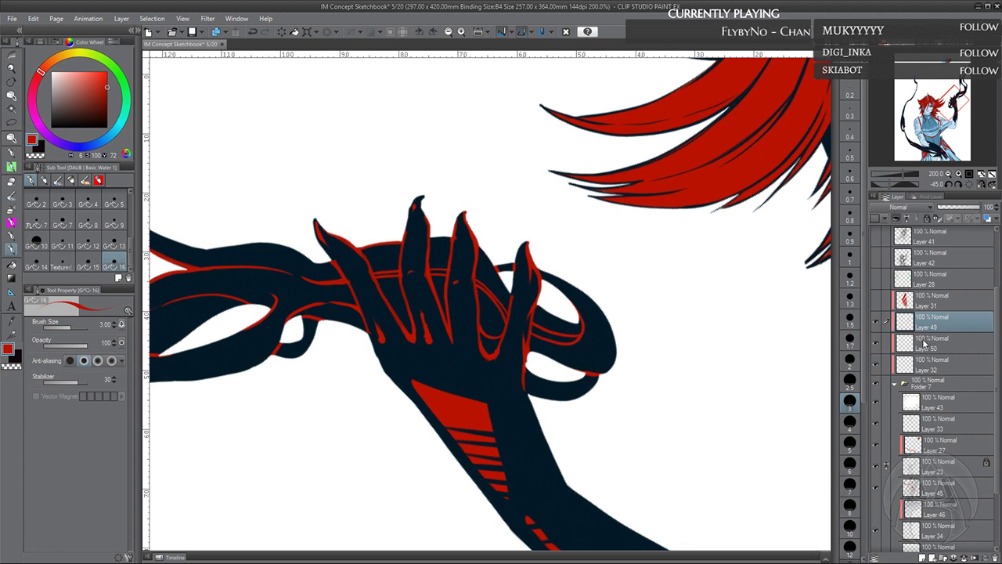
Draw short red crease lines across the raised hand's middle fingers on Layer 49, undoing an unwanted stroke
{"action": "left_click", "coordinate": [887, 345]}
{"action": "left_click", "coordinate": [335, 255], "text": "alt"}
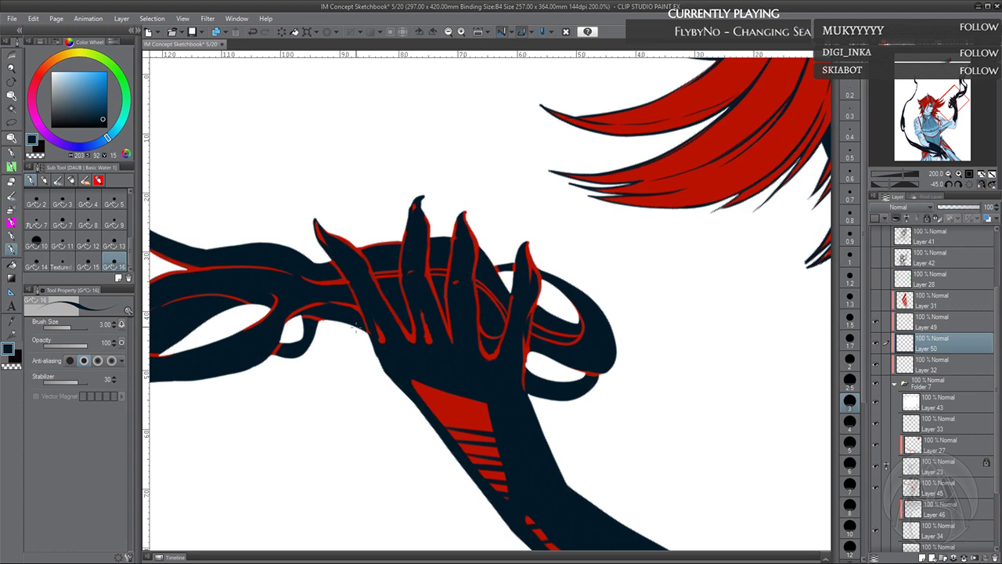
{"action": "left_click", "coordinate": [932, 323]}
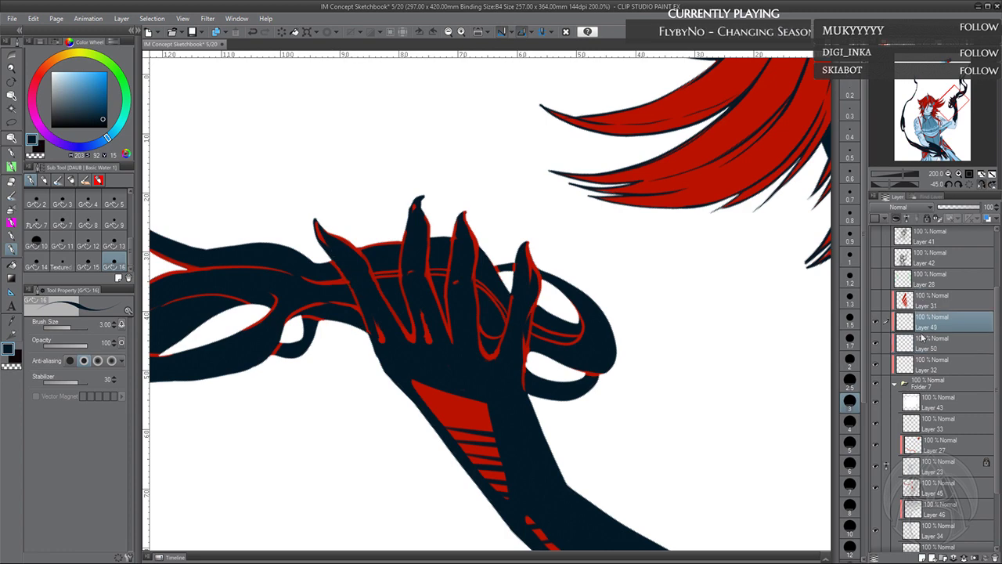
{"action": "left_click", "coordinate": [354, 246], "text": "alt"}
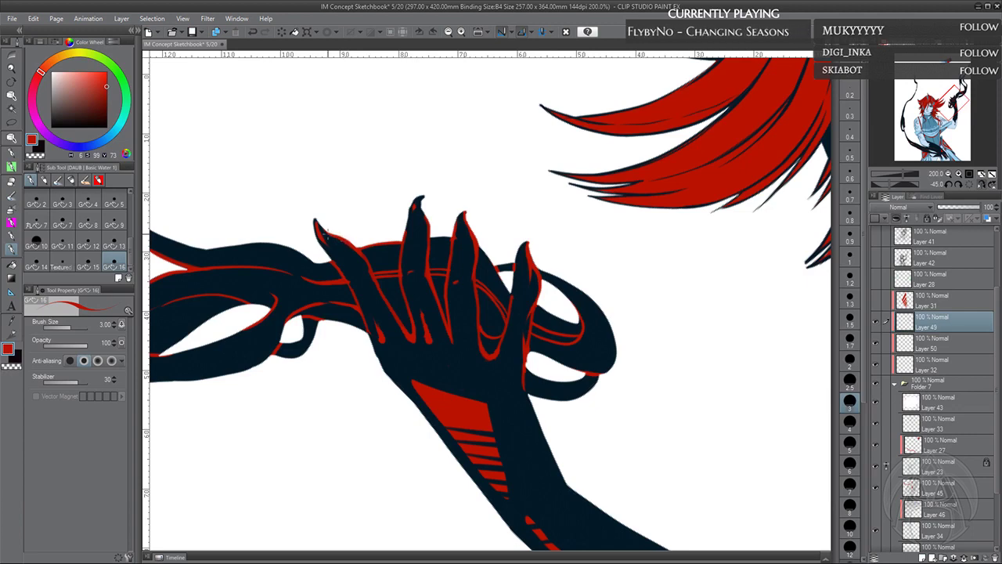
{"action": "left_click_drag", "start_coordinate": [347, 282], "coordinate": [361, 310]}
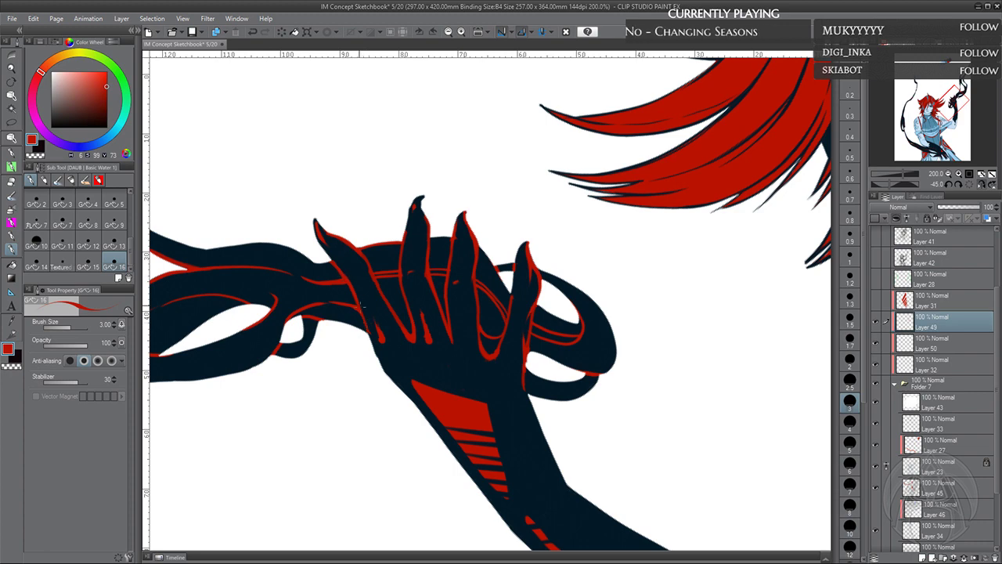
{"action": "left_click_drag", "start_coordinate": [460, 286], "coordinate": [460, 292]}
{"action": "key", "text": "ctrl+z"}
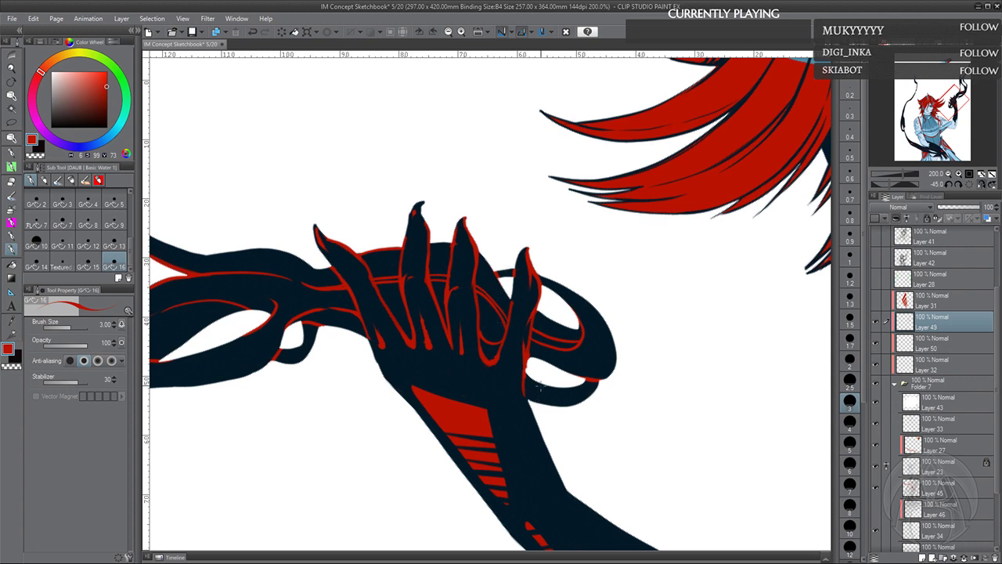
Create a new layer above Layer 31, draw a red stroke along the finger nearest the tendril loop, and switch to transparent colour
{"action": "left_click_drag", "start_coordinate": [540, 386], "coordinate": [441, 365]}
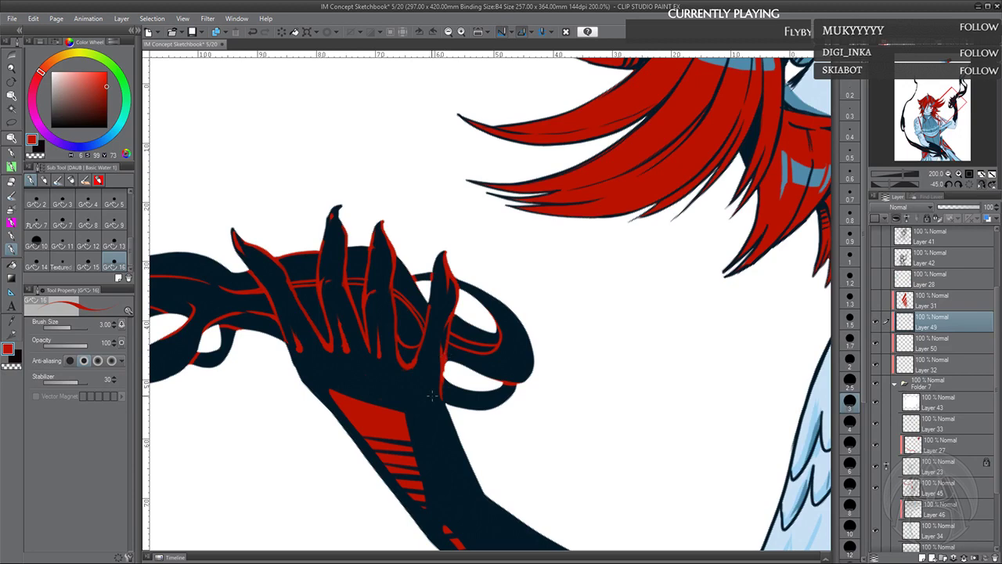
{"action": "left_click", "coordinate": [943, 305]}
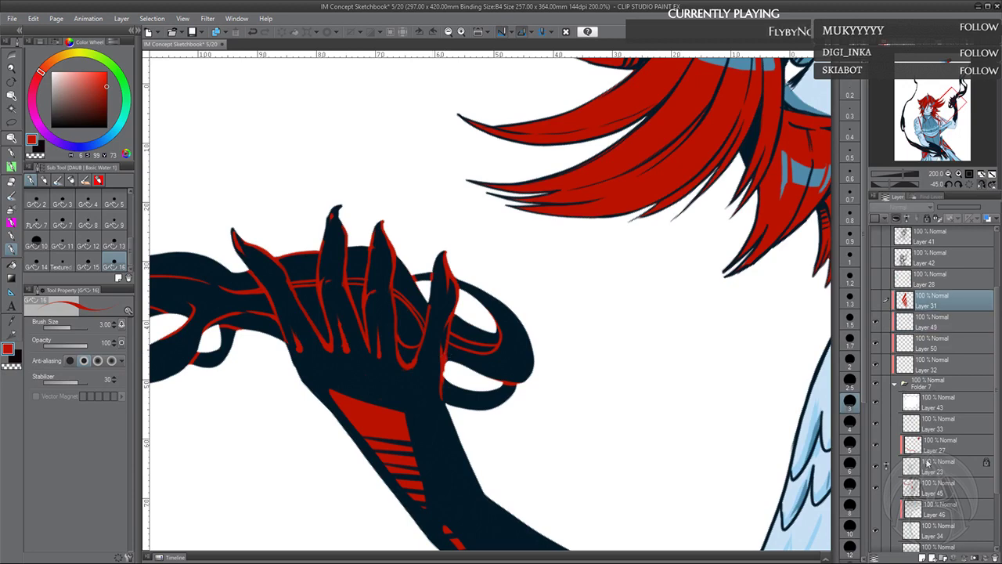
{"action": "left_click", "coordinate": [923, 556]}
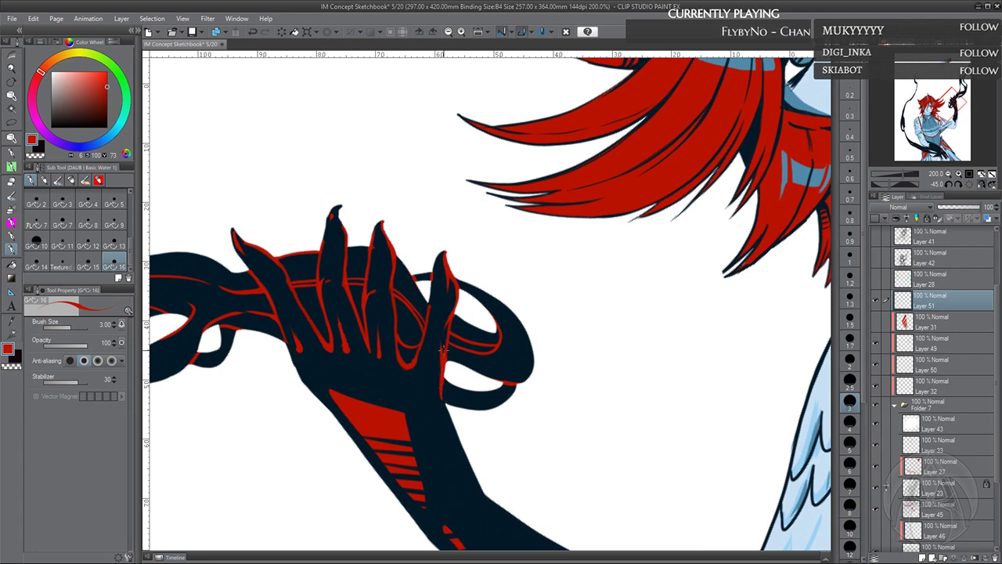
{"action": "mouse_move", "coordinate": [443, 350]}
{"action": "left_mouse_down"}
{"action": "mouse_move", "coordinate": [443, 387]}
{"action": "mouse_move", "coordinate": [446, 356]}
{"action": "left_mouse_up"}
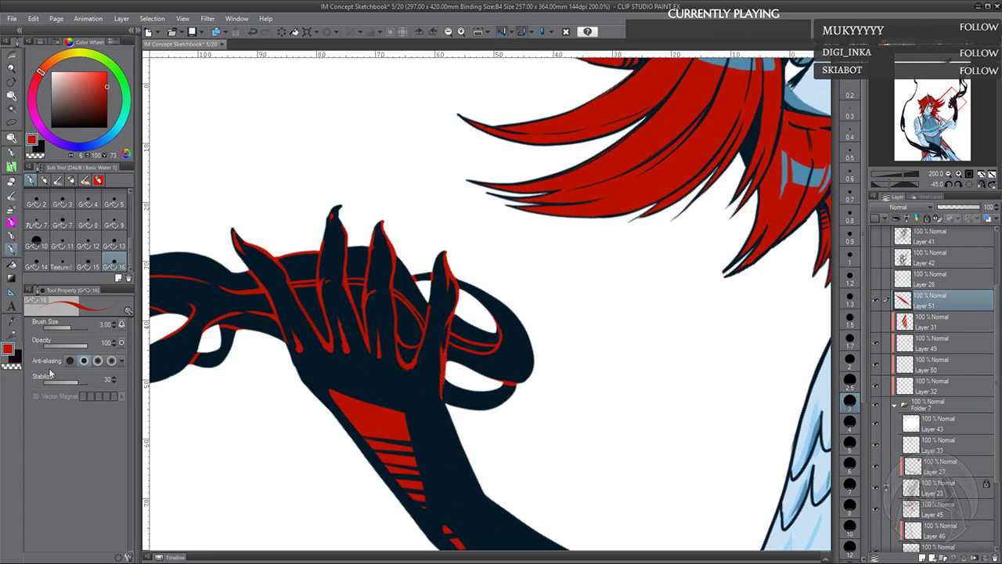
{"action": "key", "text": "c"}
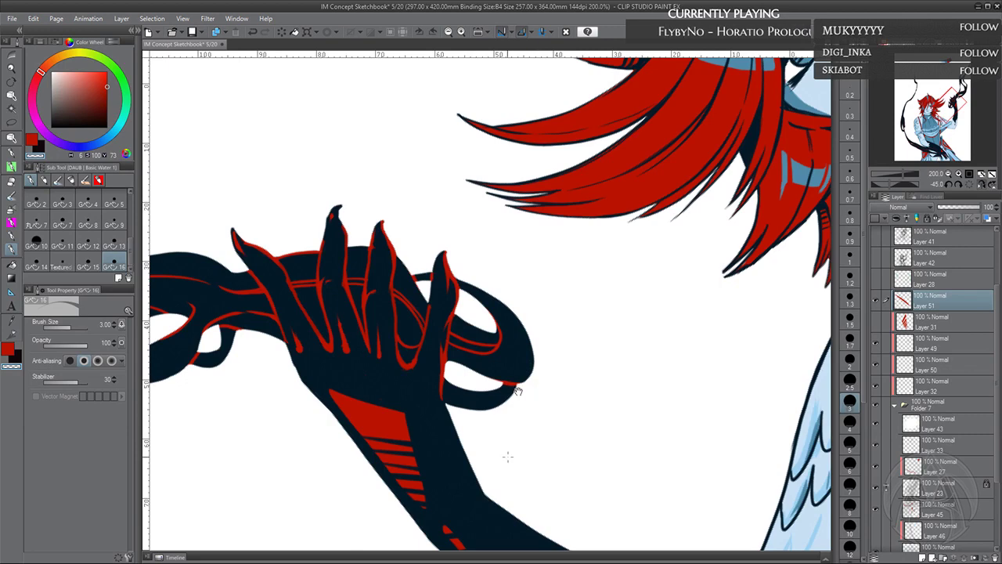
Sample the forearm's dark blue and draw branching tendrils on Layer 32 joining the stain's central drip to the detached spot
{"action": "left_click_drag", "start_coordinate": [508, 456], "coordinate": [513, 384]}
{"action": "left_click_drag", "start_coordinate": [651, 544], "coordinate": [583, 478]}
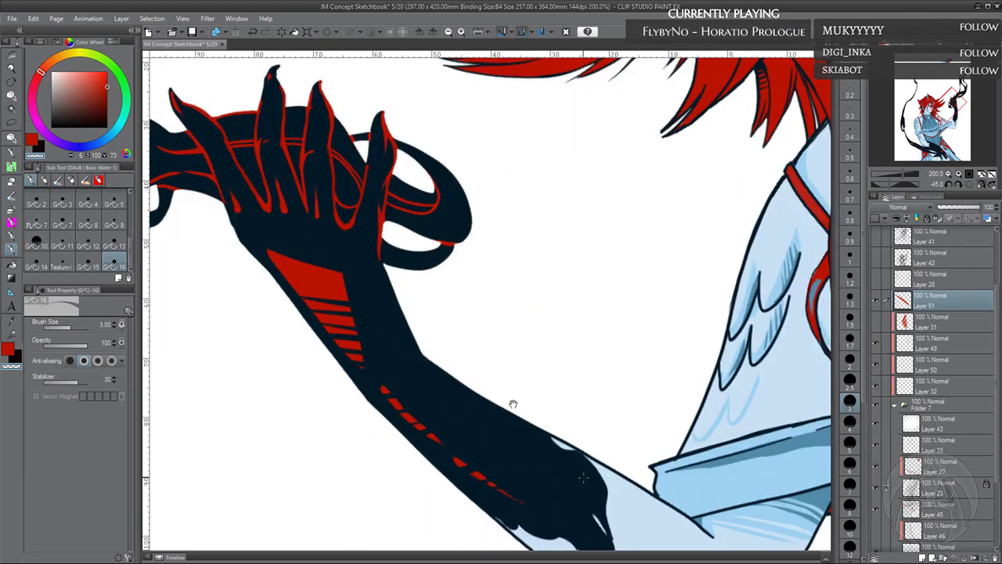
{"action": "scroll", "coordinate": [512, 405], "scroll_direction": "down", "scroll_amount": 3}
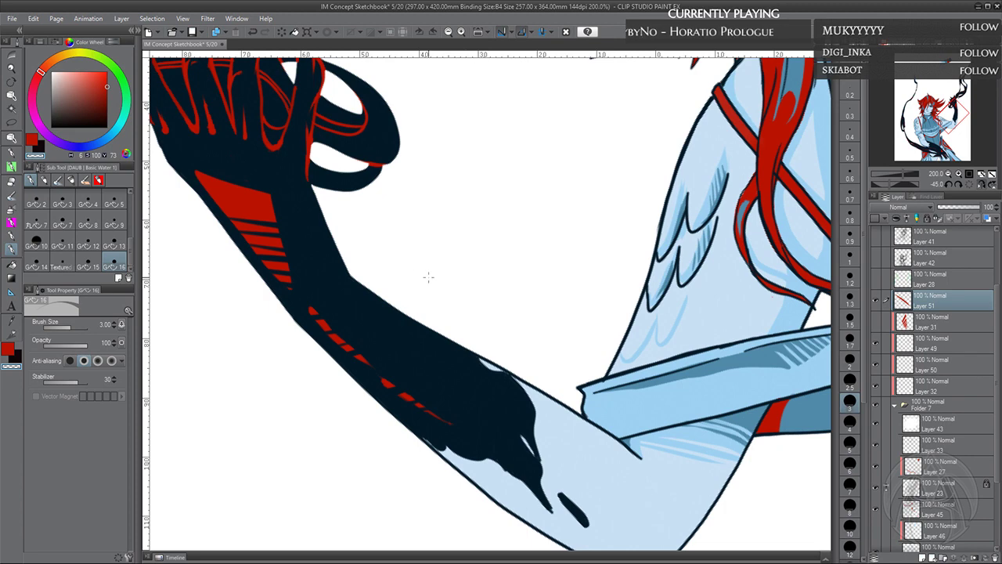
{"action": "left_click", "coordinate": [932, 388]}
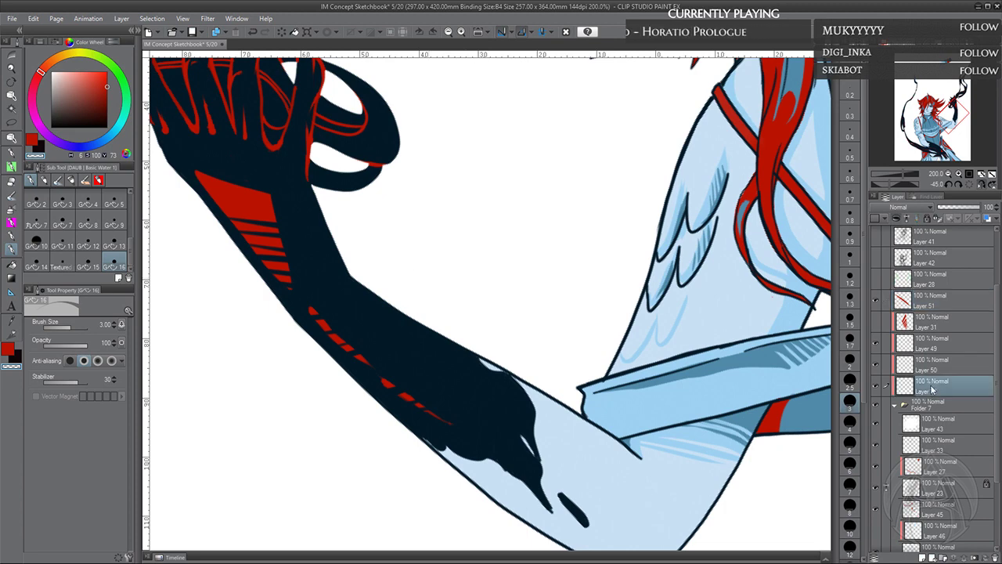
{"action": "left_click", "coordinate": [876, 386]}
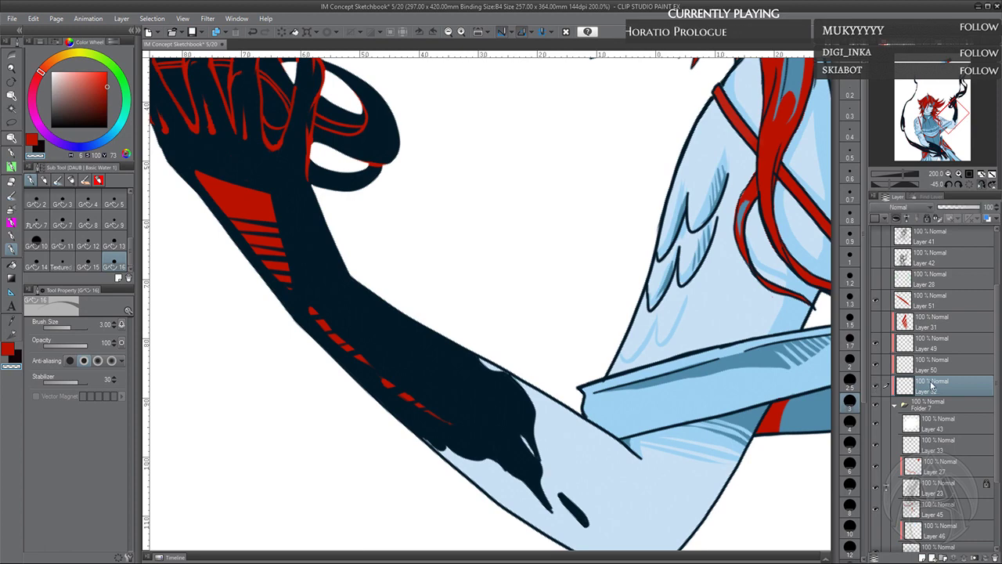
{"action": "left_click", "coordinate": [507, 429], "text": "alt"}
{"action": "left_click_drag", "start_coordinate": [507, 431], "coordinate": [486, 398]}
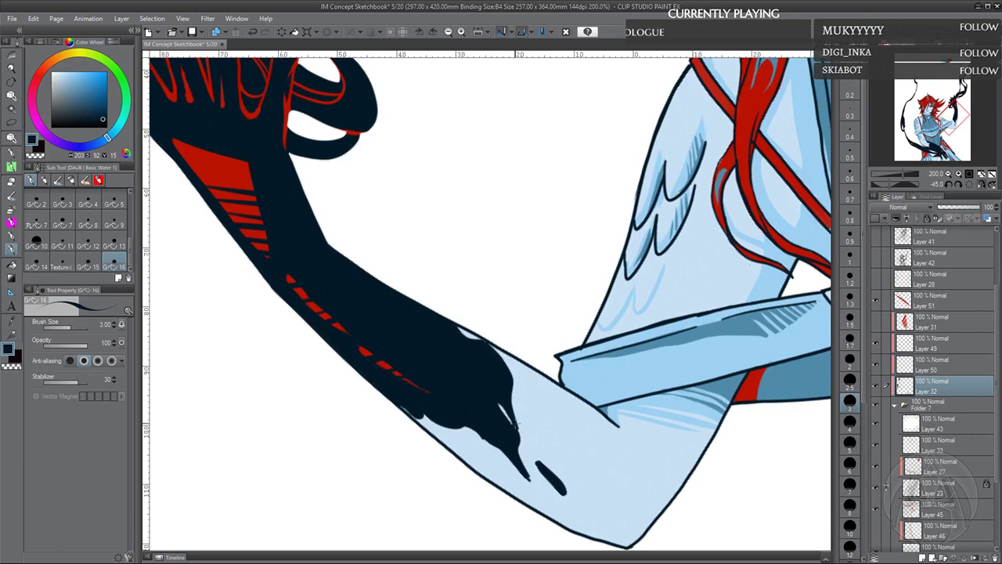
{"action": "mouse_move", "coordinate": [523, 465]}
{"action": "left_mouse_down"}
{"action": "mouse_move", "coordinate": [566, 502]}
{"action": "mouse_move", "coordinate": [523, 432]}
{"action": "mouse_move", "coordinate": [539, 463]}
{"action": "mouse_move", "coordinate": [526, 440]}
{"action": "mouse_move", "coordinate": [537, 433]}
{"action": "mouse_move", "coordinate": [550, 470]}
{"action": "left_mouse_up"}
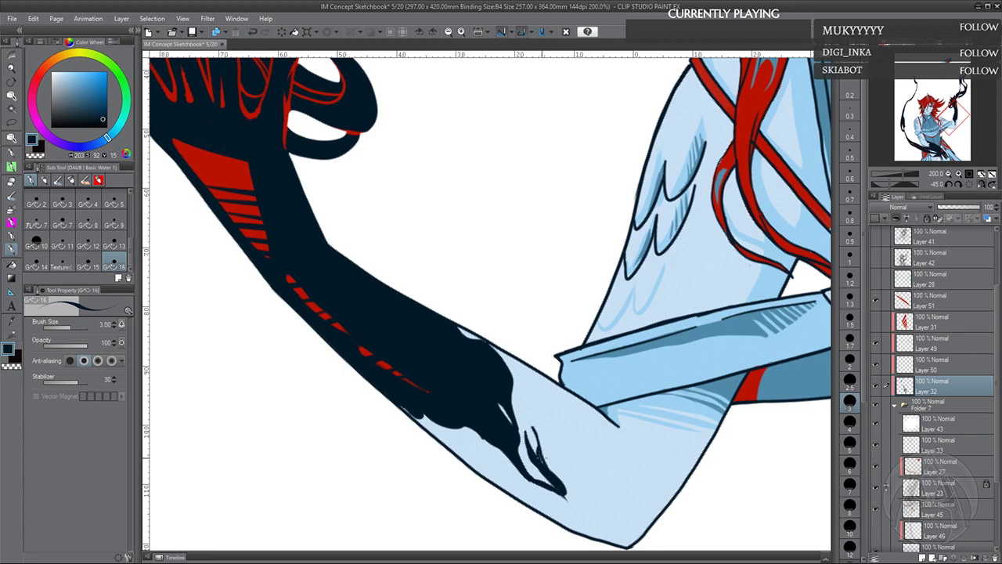
Draw thin dark veins on Layer 32 from the stain's inner edge down towards the inside of the elbow
{"action": "left_click_drag", "start_coordinate": [505, 365], "coordinate": [581, 411]}
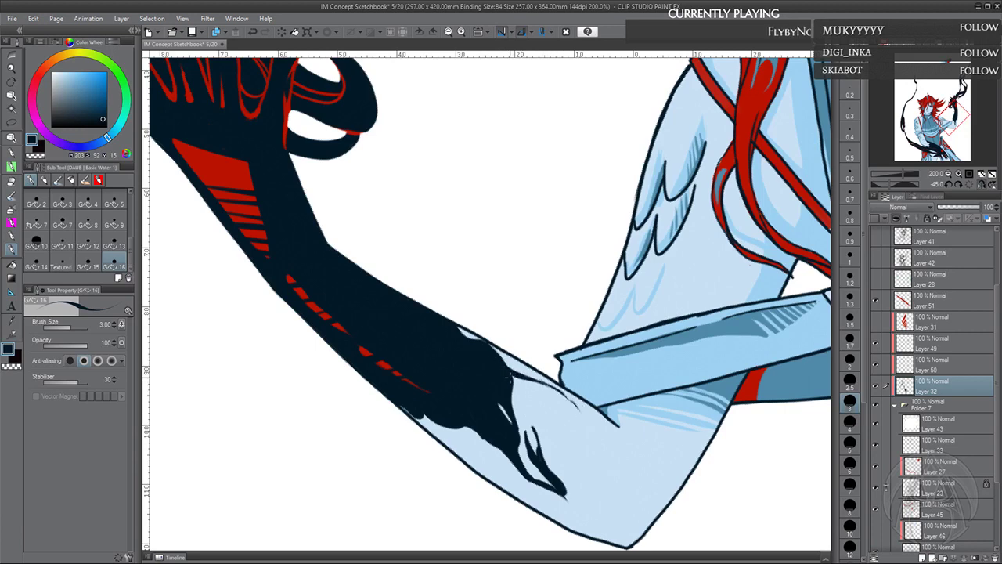
{"action": "left_click_drag", "start_coordinate": [511, 385], "coordinate": [519, 382]}
{"action": "left_click", "coordinate": [982, 185]}
{"action": "left_click_drag", "start_coordinate": [657, 420], "coordinate": [703, 298]}
{"action": "left_click", "coordinate": [950, 185]}
{"action": "left_click", "coordinate": [949, 185]}
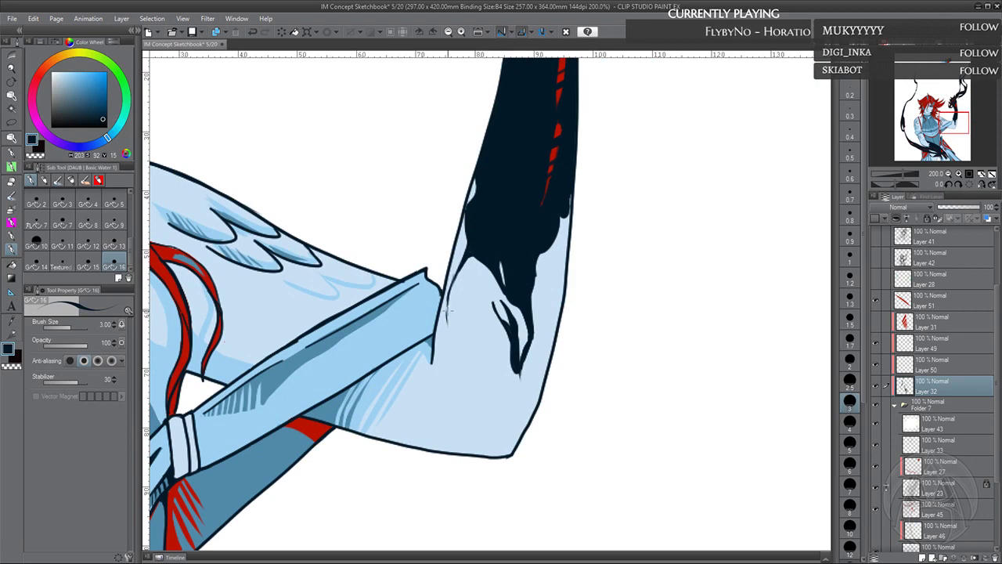
{"action": "mouse_move", "coordinate": [447, 311]}
{"action": "left_mouse_down"}
{"action": "mouse_move", "coordinate": [468, 377]}
{"action": "mouse_move", "coordinate": [453, 374]}
{"action": "mouse_move", "coordinate": [445, 312]}
{"action": "mouse_move", "coordinate": [463, 267]}
{"action": "left_mouse_up"}
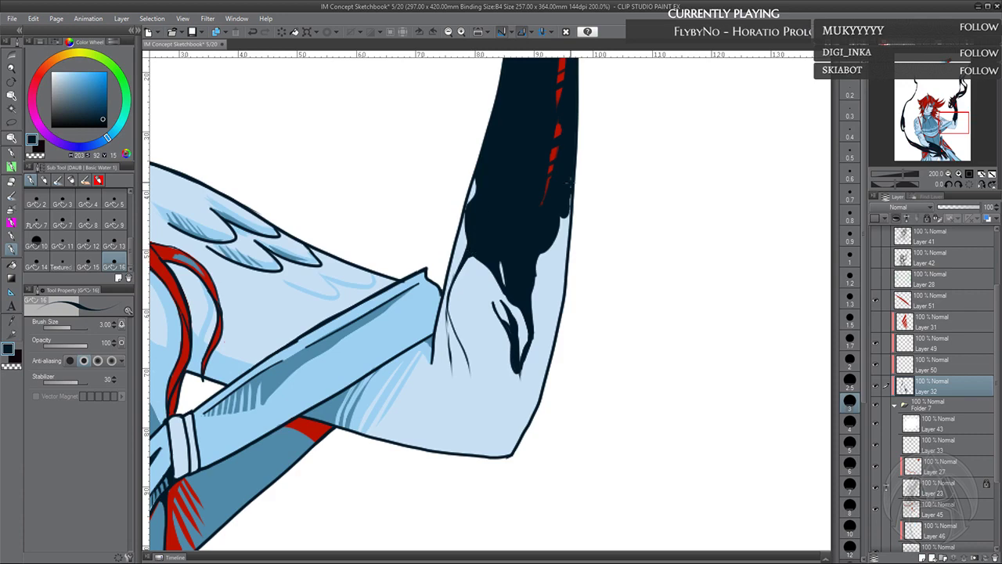
Draw thin dark veins branching from the stain down the outer side of the forearm
{"action": "left_click_drag", "start_coordinate": [570, 183], "coordinate": [552, 208]}
{"action": "left_click_drag", "start_coordinate": [521, 285], "coordinate": [537, 376]}
{"action": "left_click_drag", "start_coordinate": [526, 314], "coordinate": [531, 396]}
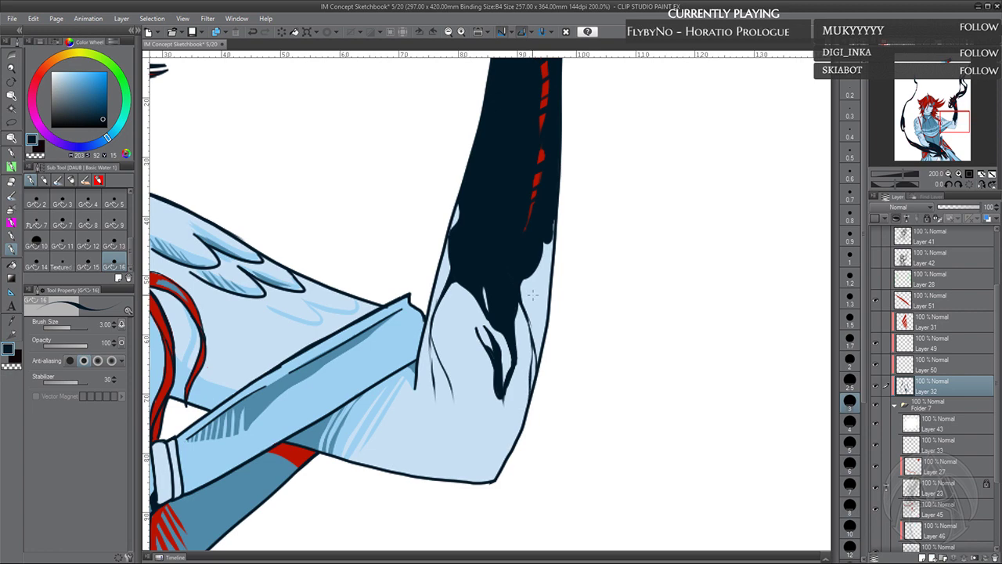
{"action": "left_click_drag", "start_coordinate": [522, 301], "coordinate": [522, 286]}
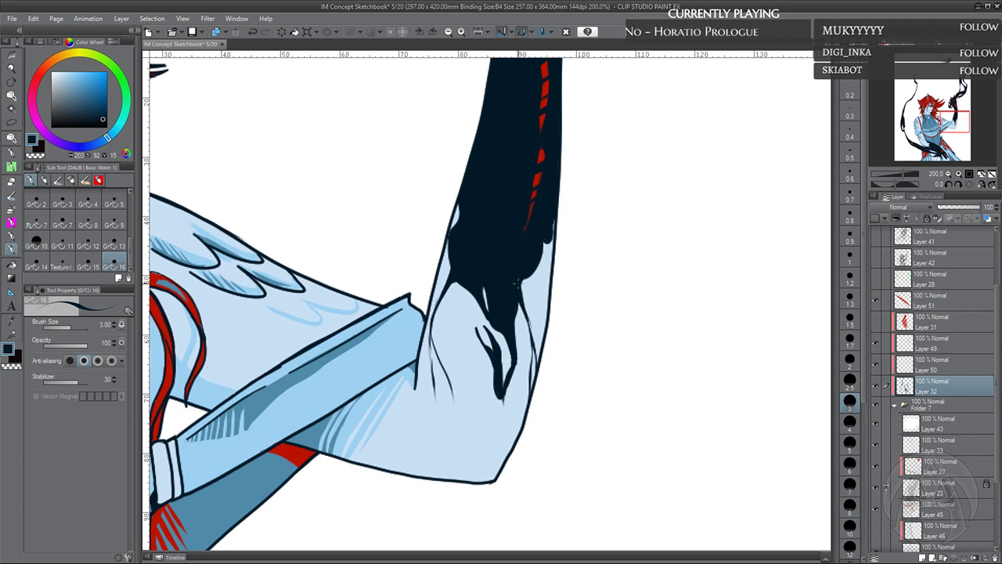
{"action": "left_click_drag", "start_coordinate": [523, 299], "coordinate": [546, 343]}
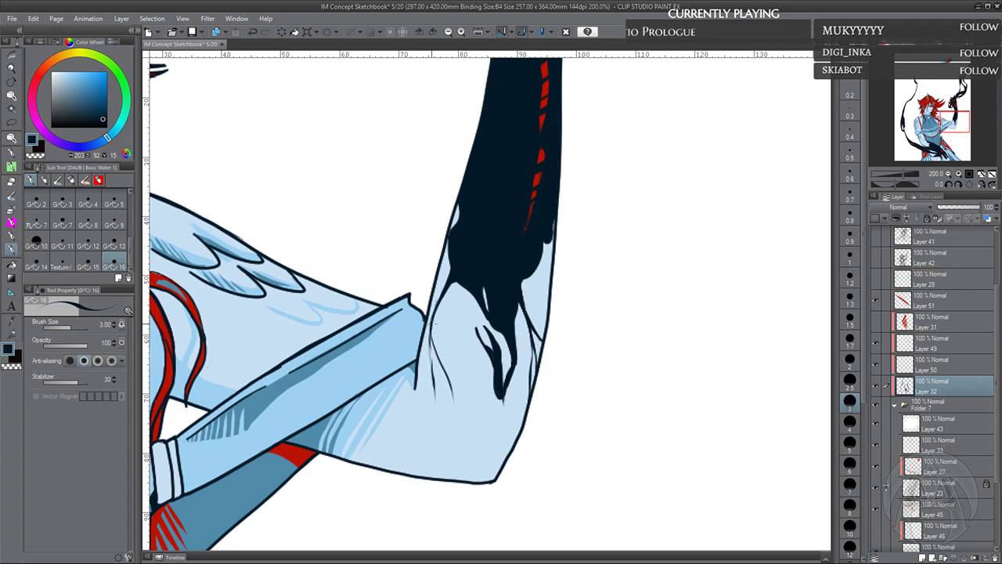
Undo the last stroke, lengthen the inner-elbow vein and add short dark veins at the forearm's outer edge
{"action": "left_click", "coordinate": [253, 32]}
{"action": "left_click_drag", "start_coordinate": [429, 327], "coordinate": [440, 424]}
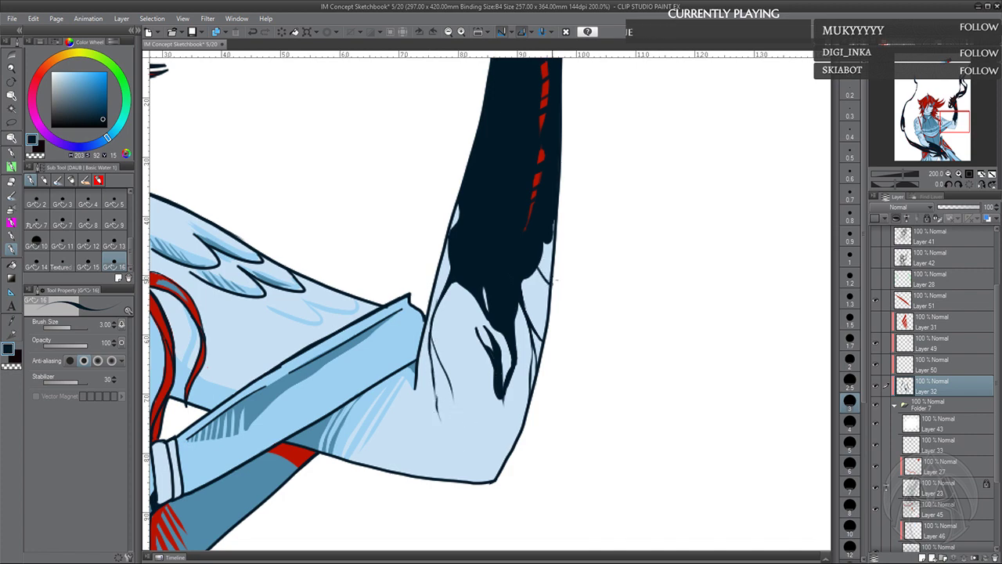
{"action": "left_click_drag", "start_coordinate": [537, 265], "coordinate": [549, 318]}
{"action": "mouse_move", "coordinate": [532, 267]}
{"action": "left_mouse_down"}
{"action": "mouse_move", "coordinate": [542, 279]}
{"action": "mouse_move", "coordinate": [533, 277]}
{"action": "left_mouse_up"}
Extend the central dark drip to the elbow tip, thickening its branches and adding a thin side tendril
{"action": "left_click_drag", "start_coordinate": [515, 428], "coordinate": [513, 393]}
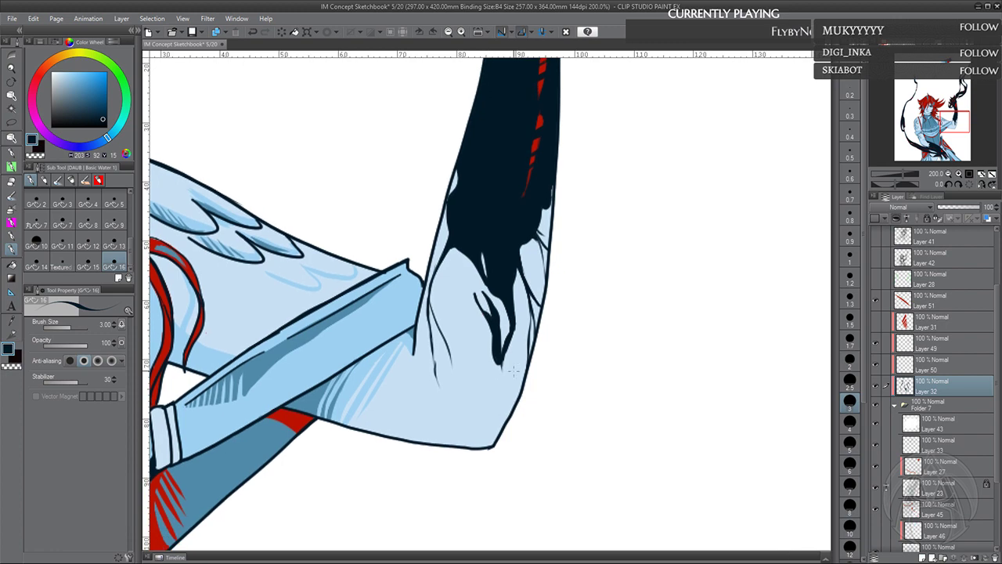
{"action": "mouse_move", "coordinate": [511, 312]}
{"action": "left_mouse_down"}
{"action": "mouse_move", "coordinate": [492, 394]}
{"action": "mouse_move", "coordinate": [491, 377]}
{"action": "mouse_move", "coordinate": [493, 402]}
{"action": "left_mouse_up"}
{"action": "left_click_drag", "start_coordinate": [493, 358], "coordinate": [493, 407]}
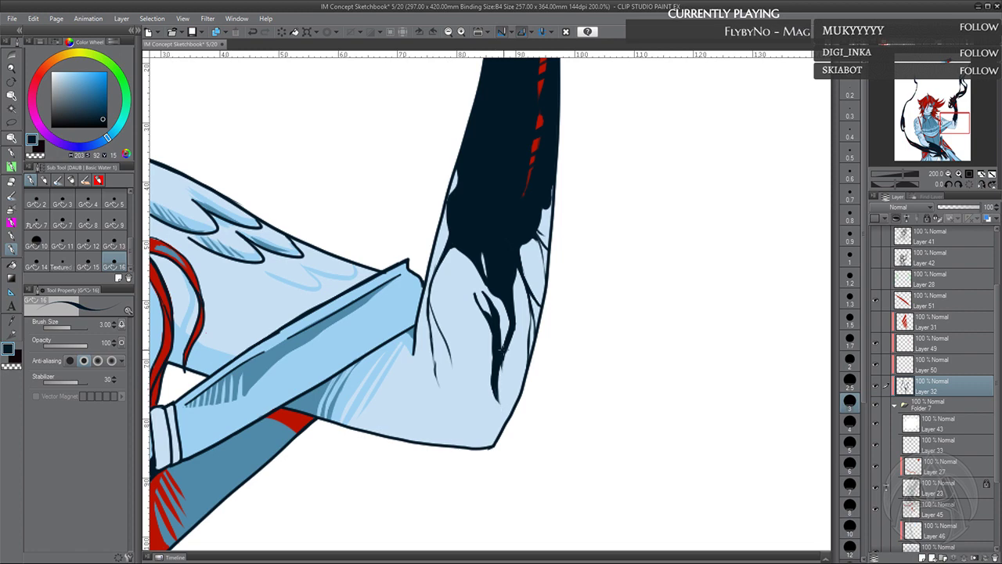
{"action": "left_click_drag", "start_coordinate": [511, 340], "coordinate": [504, 362]}
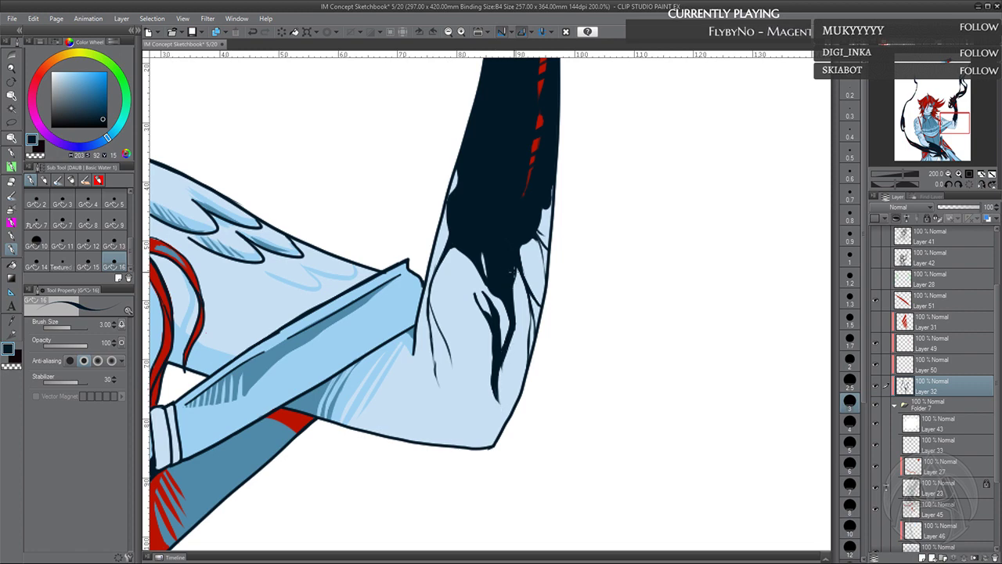
{"action": "mouse_move", "coordinate": [469, 282]}
{"action": "left_mouse_down"}
{"action": "mouse_move", "coordinate": [467, 248]}
{"action": "mouse_move", "coordinate": [482, 288]}
{"action": "left_mouse_up"}
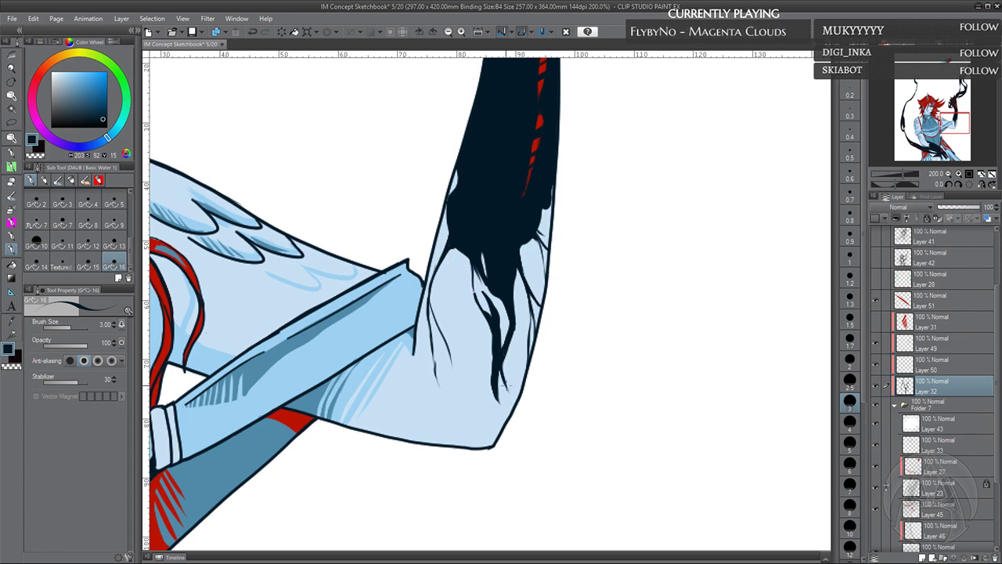
{"action": "left_click_drag", "start_coordinate": [493, 390], "coordinate": [503, 410]}
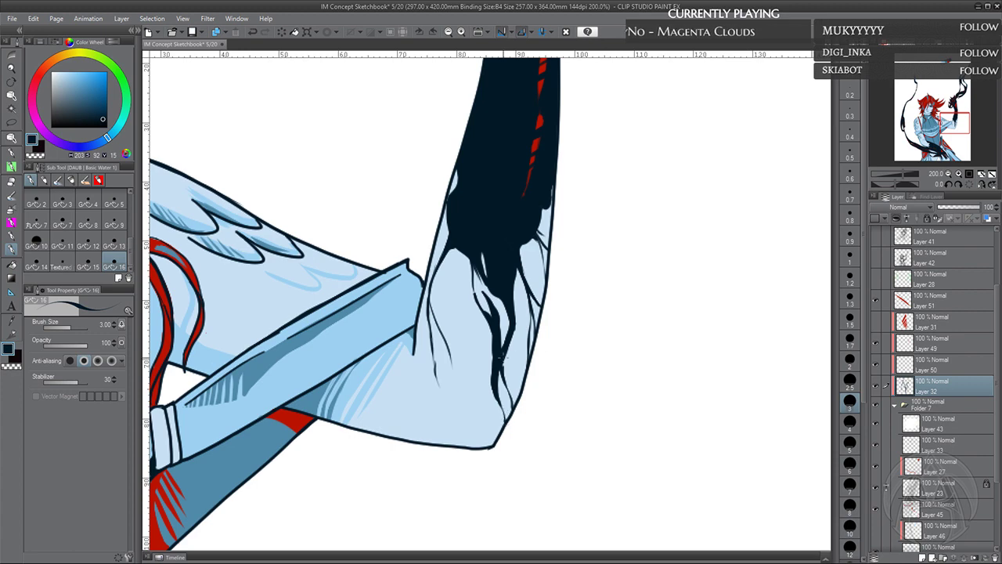
{"action": "left_click_drag", "start_coordinate": [505, 370], "coordinate": [514, 339]}
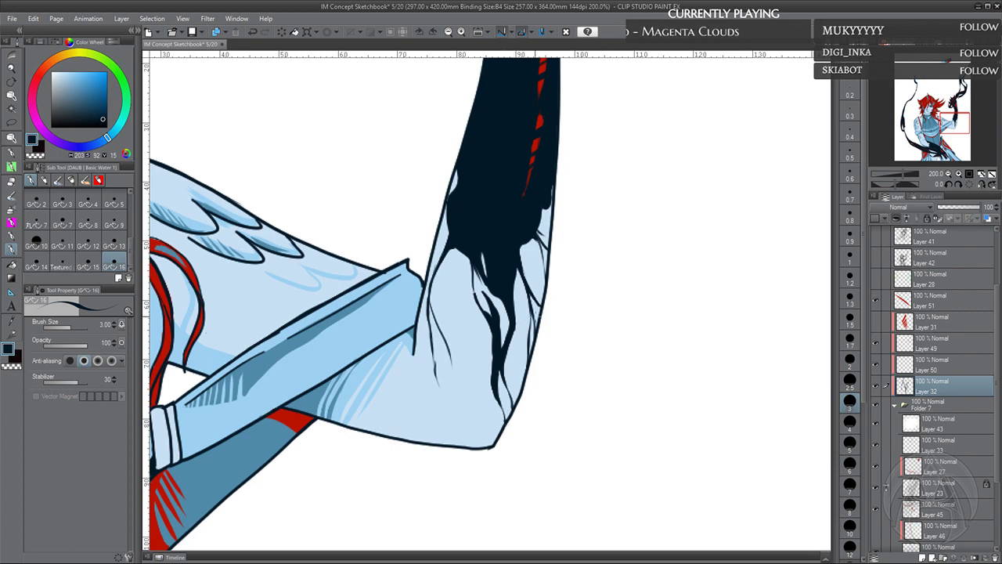
Sample the red accent colour and add red spots and short strokes on Layer 49 along the dark stain's lower edge
{"action": "scroll", "coordinate": [540, 333], "scroll_direction": "up", "scroll_amount": 3}
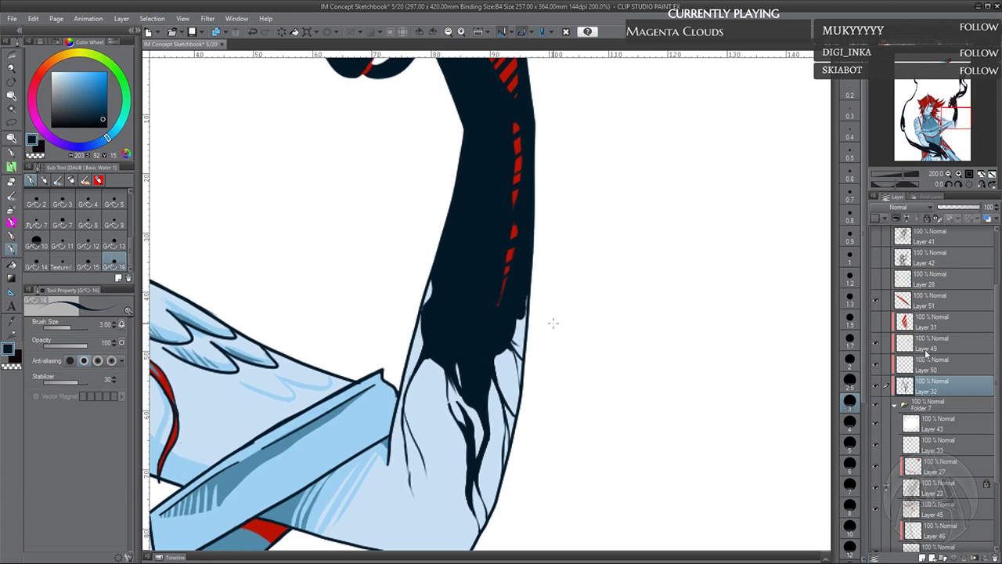
{"action": "left_click", "coordinate": [922, 364]}
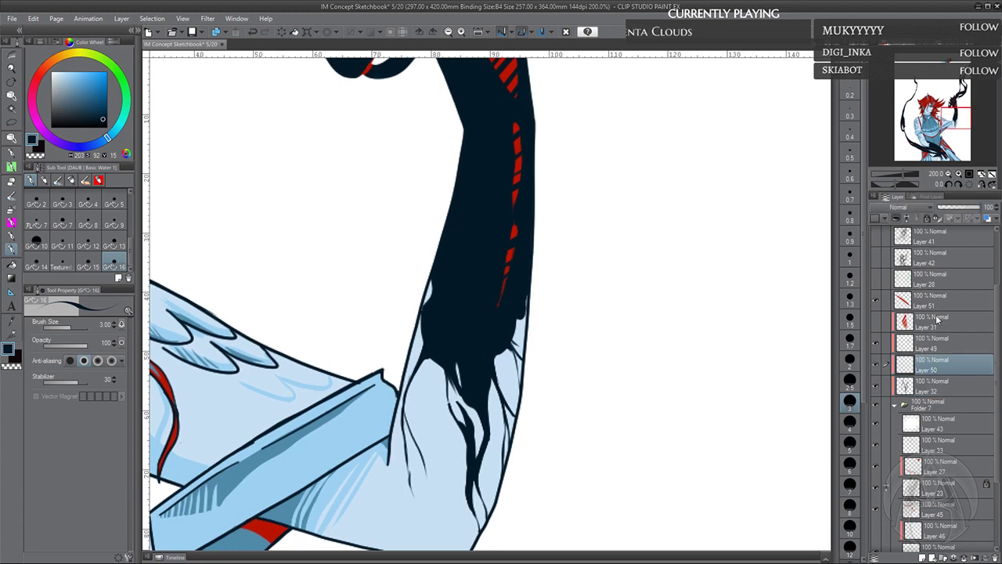
{"action": "left_click", "coordinate": [934, 344]}
{"action": "left_click_drag", "start_coordinate": [515, 272], "coordinate": [515, 278]}
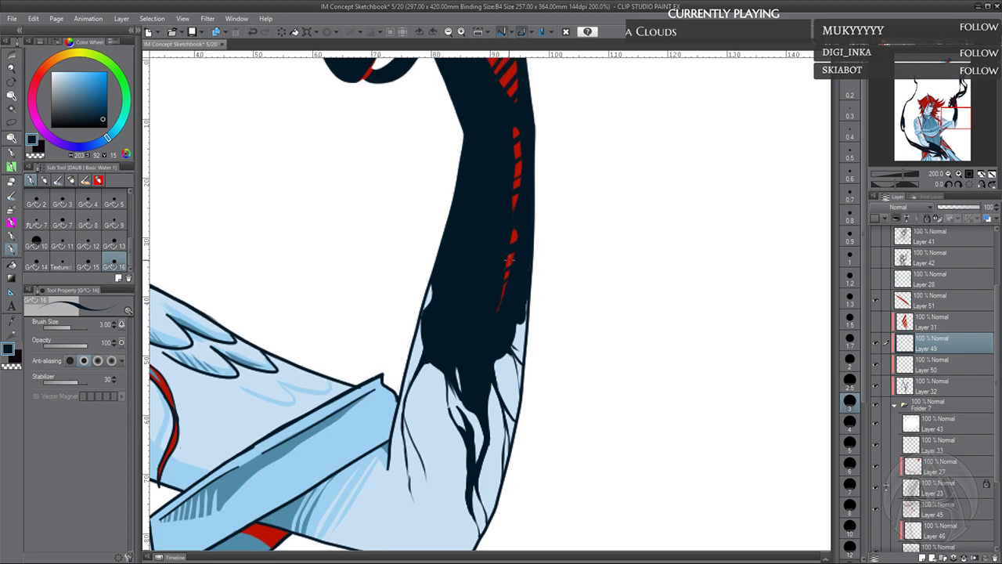
{"action": "left_click", "coordinate": [508, 259], "text": "alt"}
{"action": "scroll", "coordinate": [473, 305], "scroll_direction": "up", "scroll_amount": 4}
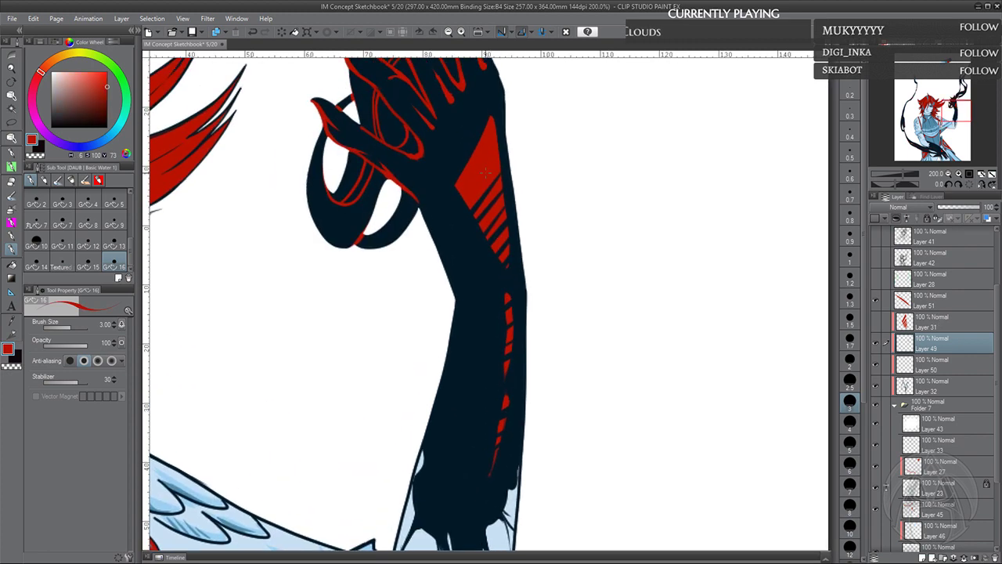
{"action": "scroll", "coordinate": [523, 474], "scroll_direction": "down", "scroll_amount": 4}
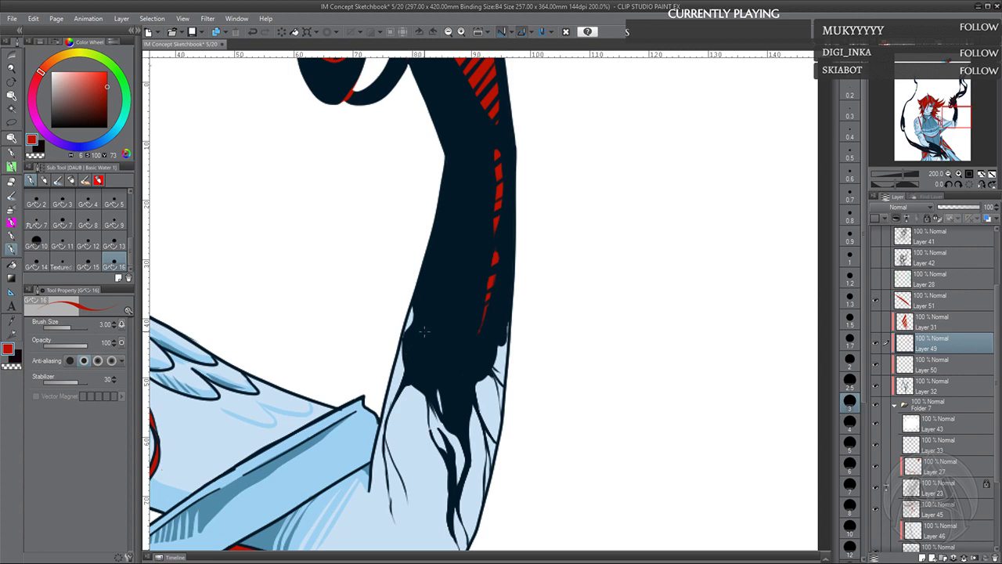
{"action": "left_click_drag", "start_coordinate": [418, 310], "coordinate": [417, 321]}
{"action": "mouse_move", "coordinate": [421, 365]}
{"action": "left_mouse_down"}
{"action": "mouse_move", "coordinate": [429, 379]}
{"action": "mouse_move", "coordinate": [449, 361]}
{"action": "left_mouse_up"}
{"action": "left_click_drag", "start_coordinate": [470, 426], "coordinate": [466, 390]}
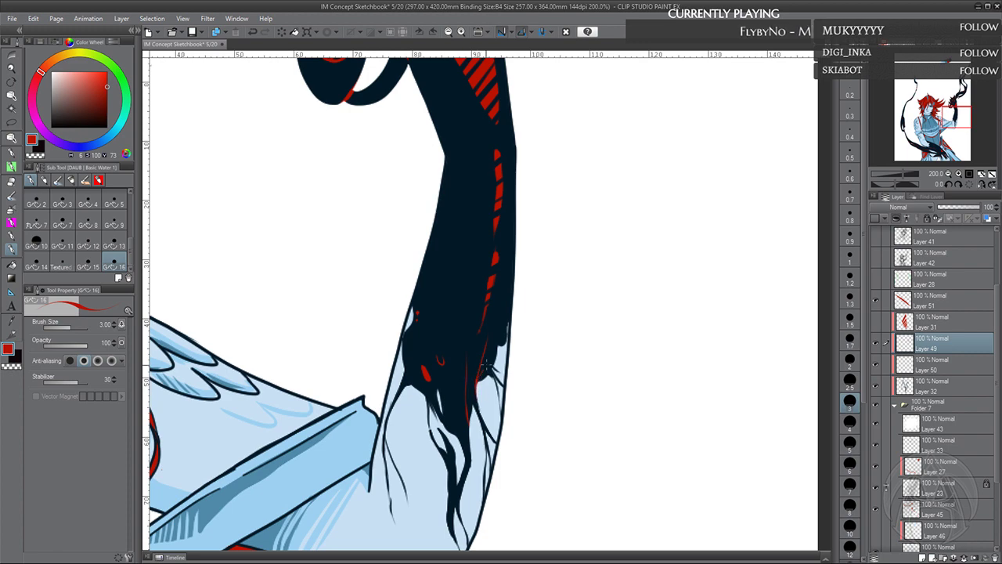
{"action": "left_click_drag", "start_coordinate": [479, 384], "coordinate": [492, 334]}
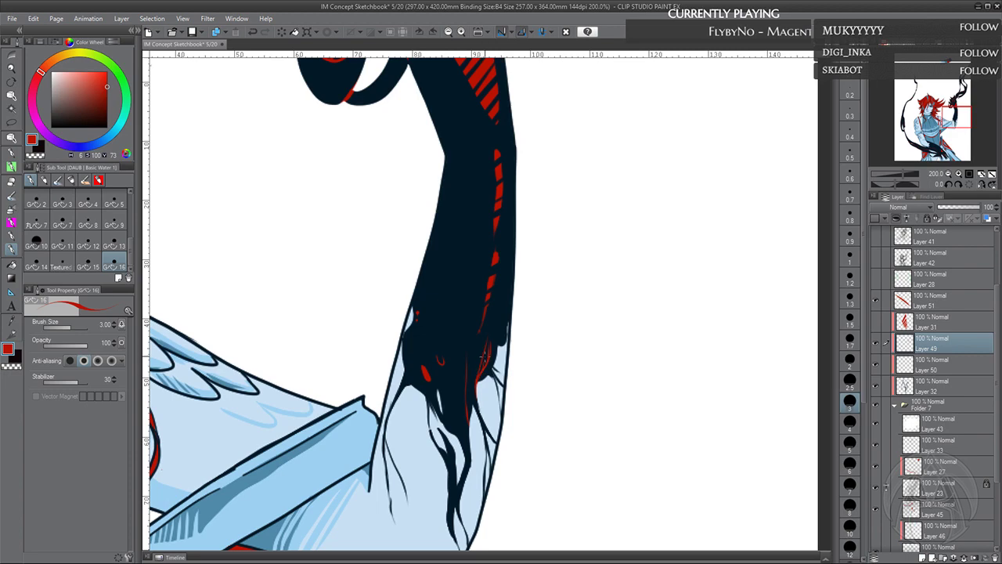
Draw thin curved red lines on Layer 49 up the inner side of the dark forearm
{"action": "left_click_drag", "start_coordinate": [406, 376], "coordinate": [429, 318]}
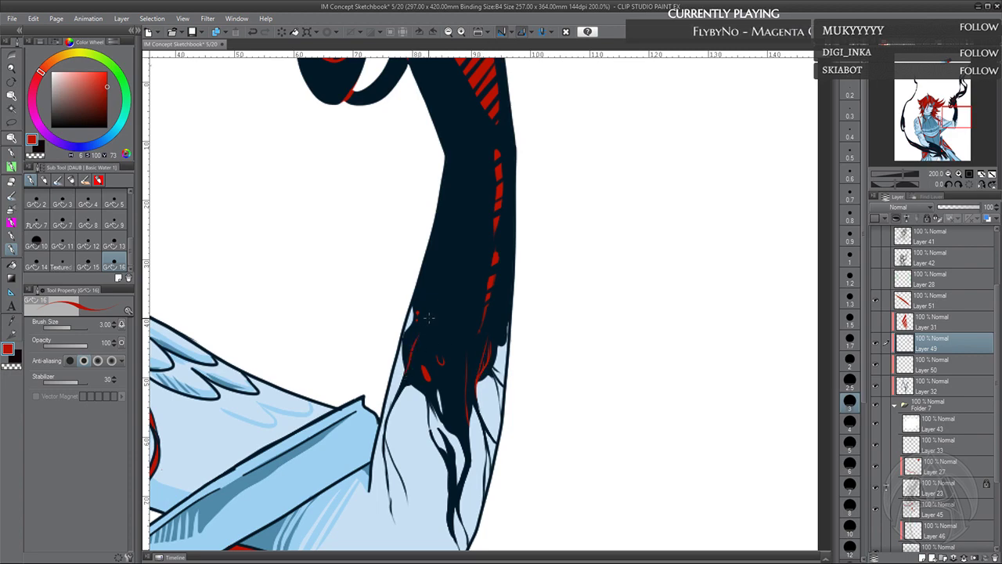
{"action": "mouse_move", "coordinate": [408, 354]}
{"action": "left_mouse_down"}
{"action": "mouse_move", "coordinate": [404, 367]}
{"action": "mouse_move", "coordinate": [418, 336]}
{"action": "left_mouse_up"}
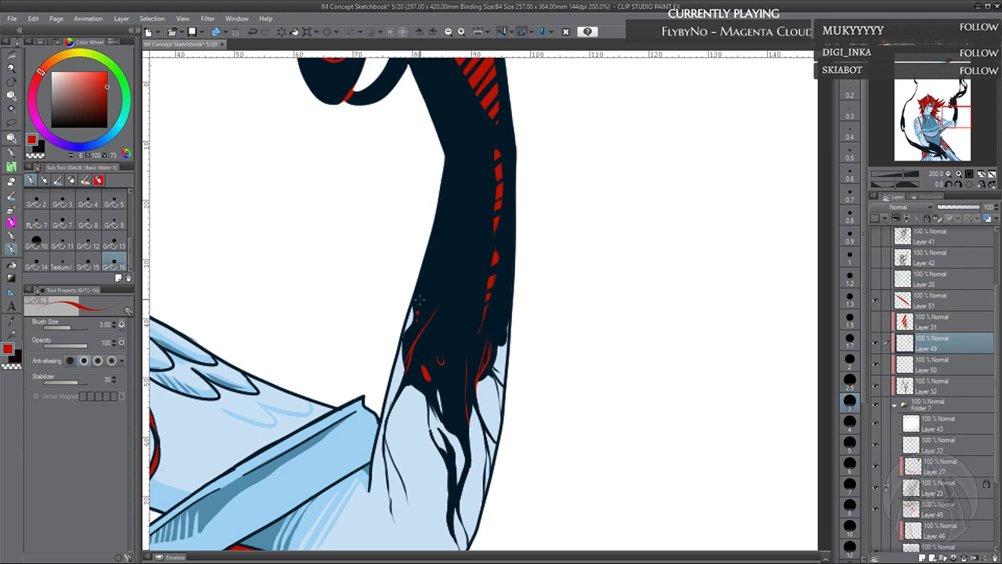
{"action": "left_click_drag", "start_coordinate": [420, 292], "coordinate": [447, 246]}
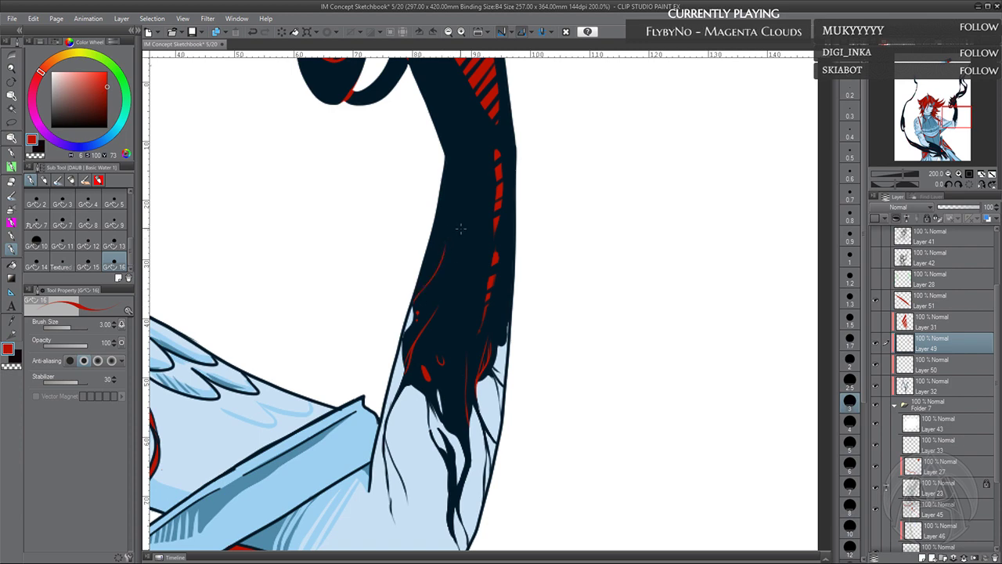
{"action": "left_click_drag", "start_coordinate": [440, 307], "coordinate": [462, 260]}
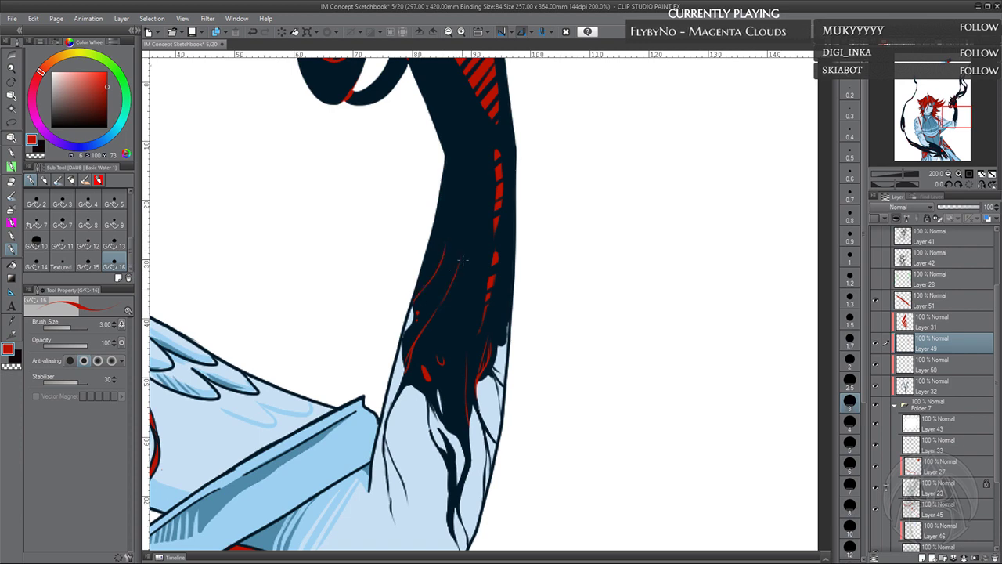
Zoom out to 66.7% to review the raised arm together with the whole upper body
{"action": "left_click", "coordinate": [950, 177]}
{"action": "left_click", "coordinate": [949, 178]}
{"action": "left_click", "coordinate": [948, 179]}
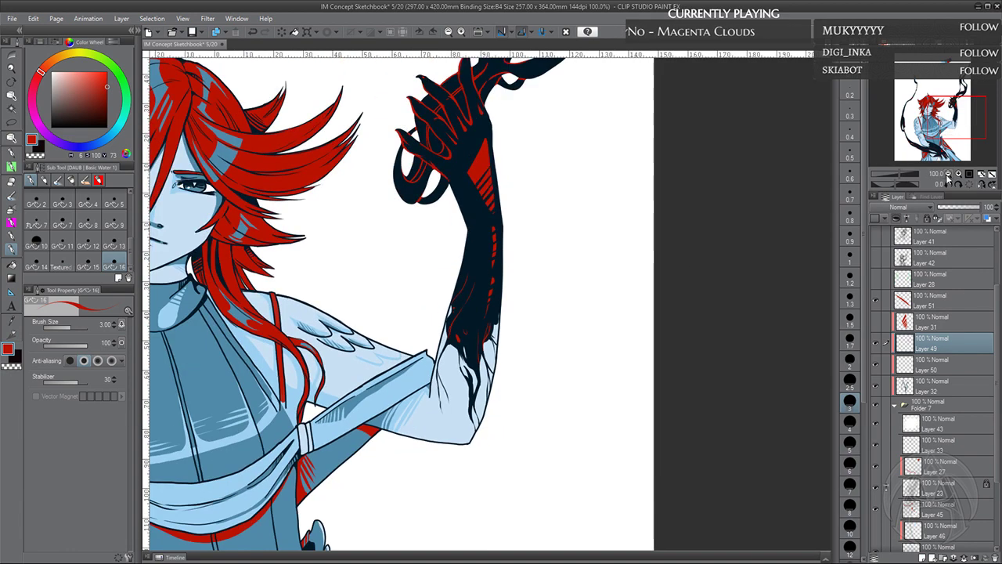
{"action": "left_click", "coordinate": [947, 178]}
{"action": "left_click", "coordinate": [947, 178]}
{"action": "left_click", "coordinate": [946, 179]}
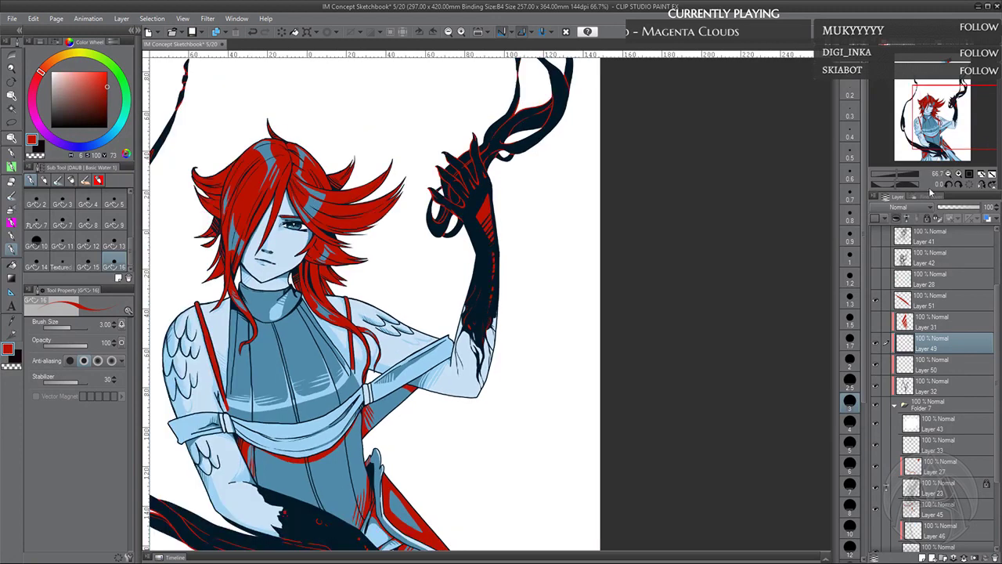
On Layer 32, ink the ragged dark edge of the raised forearm with SAI Pen 2 at size 5, using the sampled dark navy
{"action": "left_click_drag", "start_coordinate": [544, 441], "coordinate": [633, 331]}
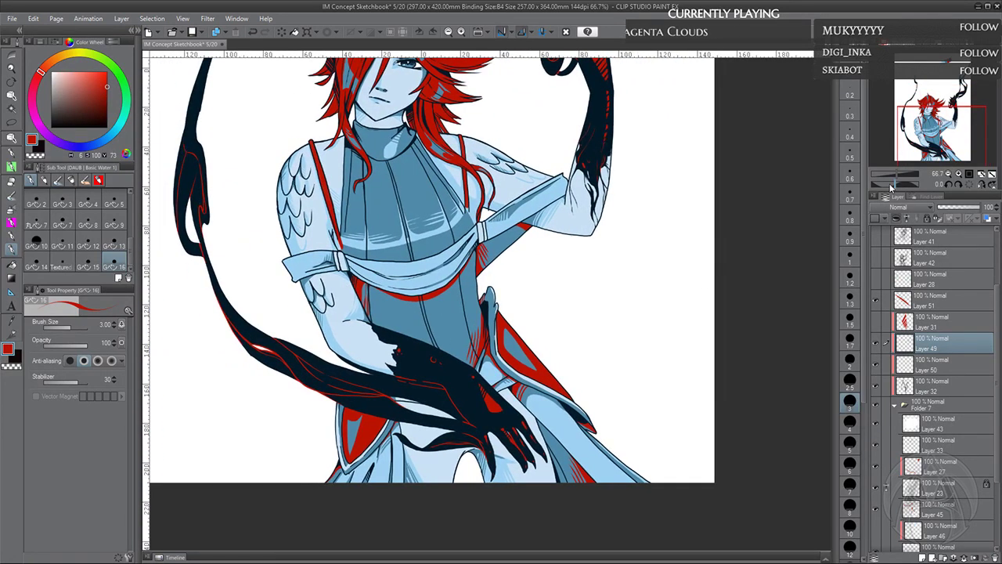
{"action": "left_click", "coordinate": [931, 385]}
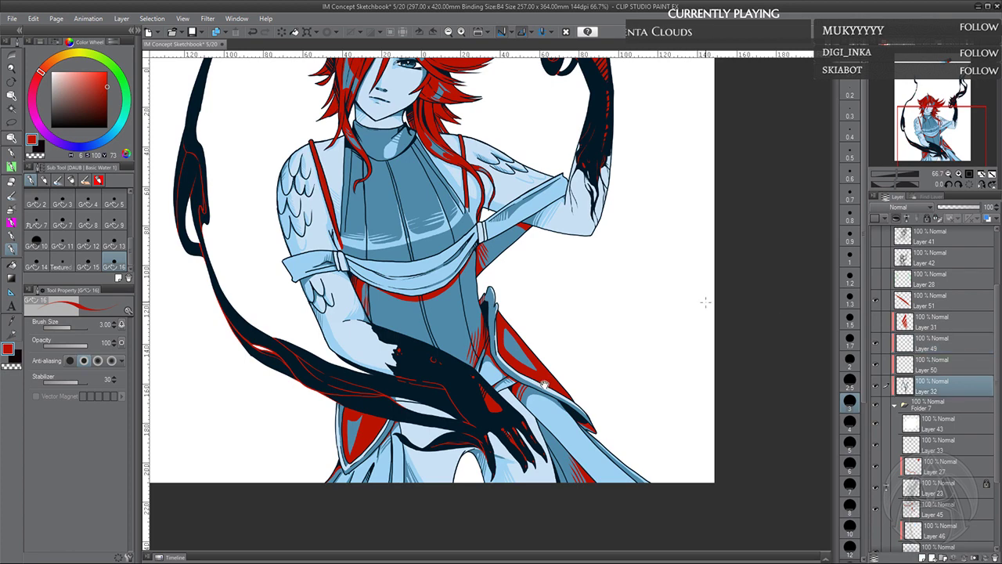
{"action": "left_click_drag", "start_coordinate": [635, 258], "coordinate": [544, 385]}
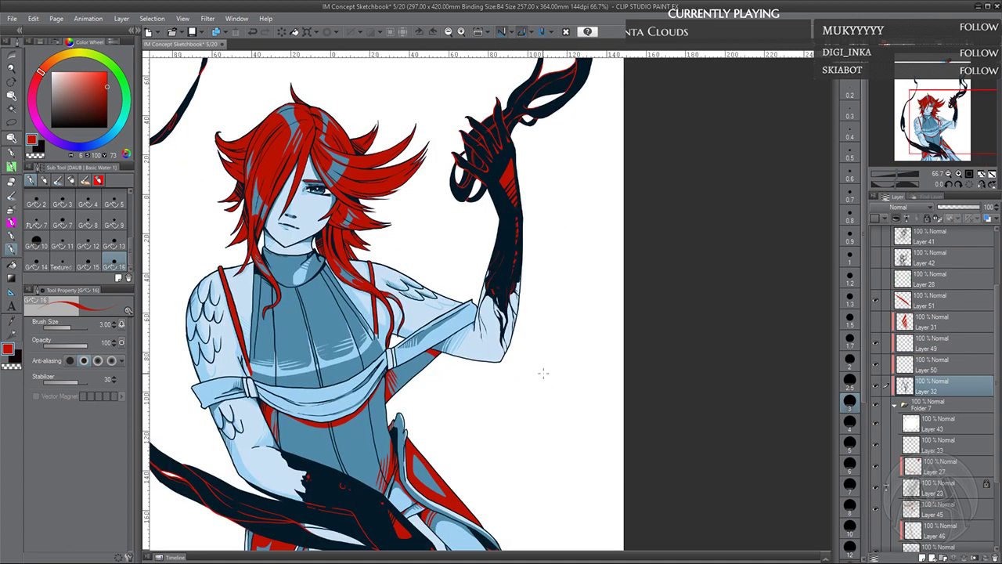
{"action": "left_click", "coordinate": [13, 153]}
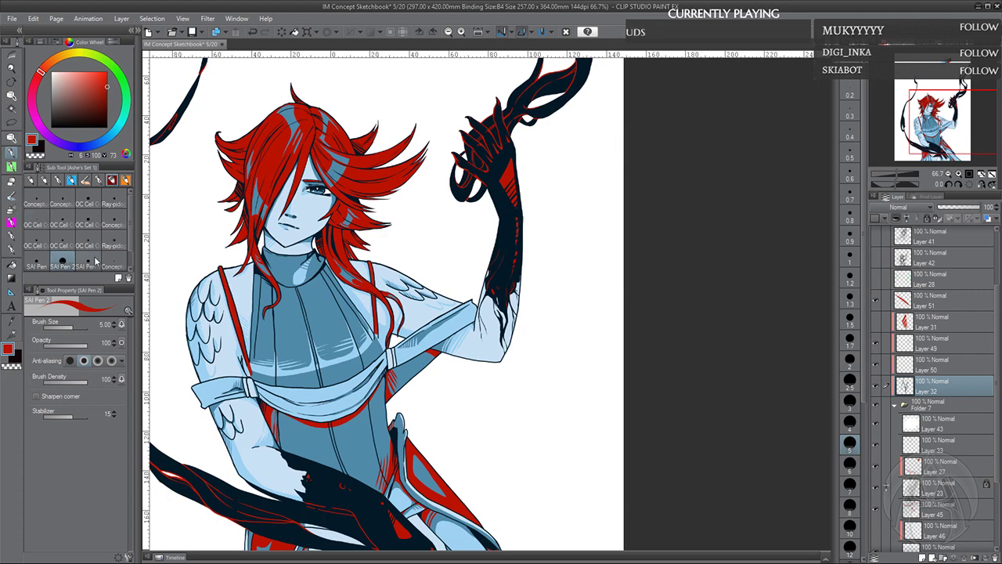
{"action": "left_click", "coordinate": [501, 293], "text": "alt"}
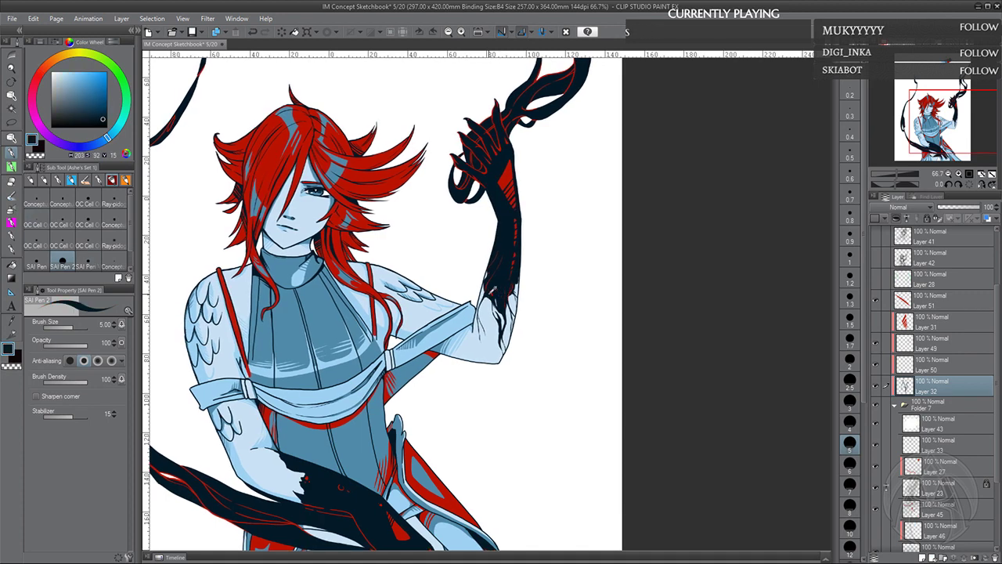
{"action": "left_click_drag", "start_coordinate": [479, 308], "coordinate": [493, 292]}
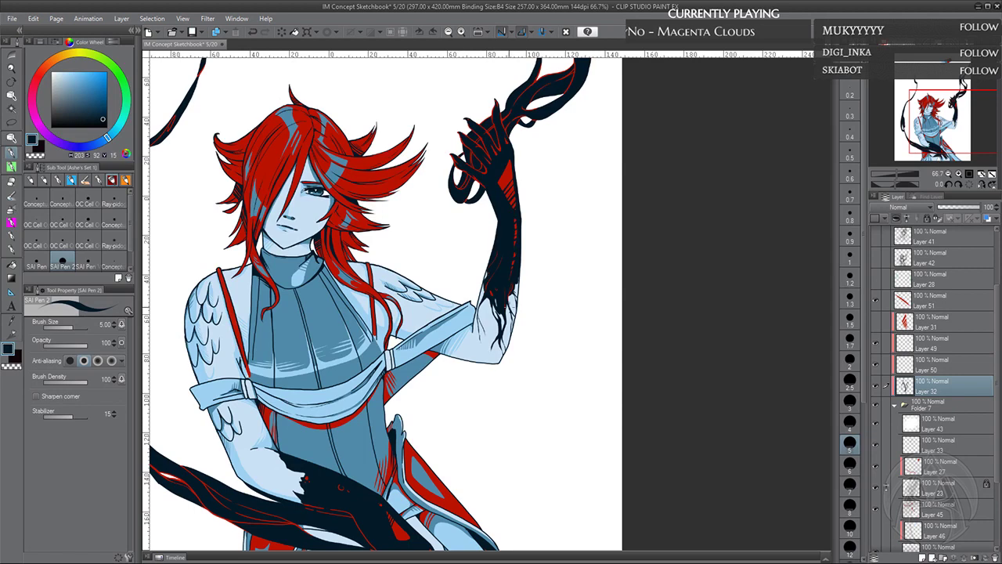
Ink branching dark navy strokes where the lowered forearm's pale skin meets the black hand
{"action": "left_click_drag", "start_coordinate": [534, 431], "coordinate": [600, 317]}
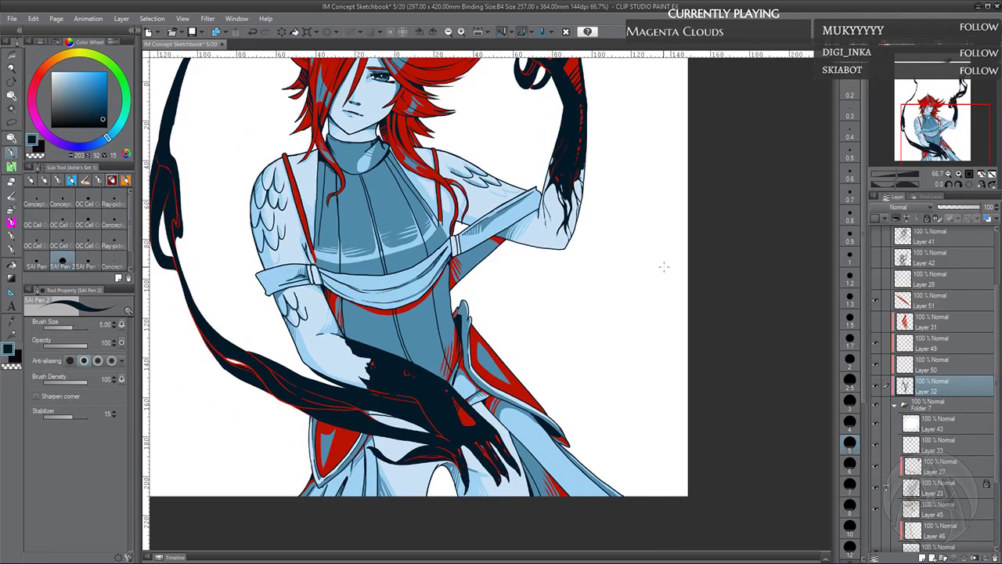
{"action": "mouse_move", "coordinate": [380, 386]}
{"action": "left_mouse_down"}
{"action": "mouse_move", "coordinate": [340, 373]}
{"action": "mouse_move", "coordinate": [324, 381]}
{"action": "mouse_move", "coordinate": [362, 386]}
{"action": "mouse_move", "coordinate": [335, 343]}
{"action": "left_mouse_up"}
{"action": "left_click", "coordinate": [253, 33]}
{"action": "left_click_drag", "start_coordinate": [335, 345], "coordinate": [353, 363]}
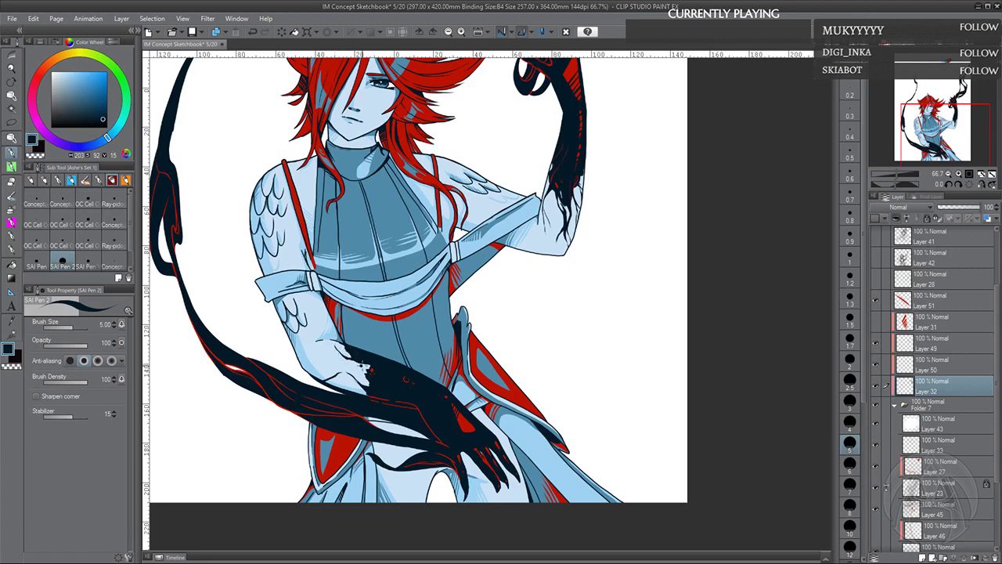
{"action": "mouse_move", "coordinate": [362, 364]}
{"action": "left_mouse_down"}
{"action": "mouse_move", "coordinate": [370, 368]}
{"action": "mouse_move", "coordinate": [343, 356]}
{"action": "mouse_move", "coordinate": [368, 385]}
{"action": "left_mouse_up"}
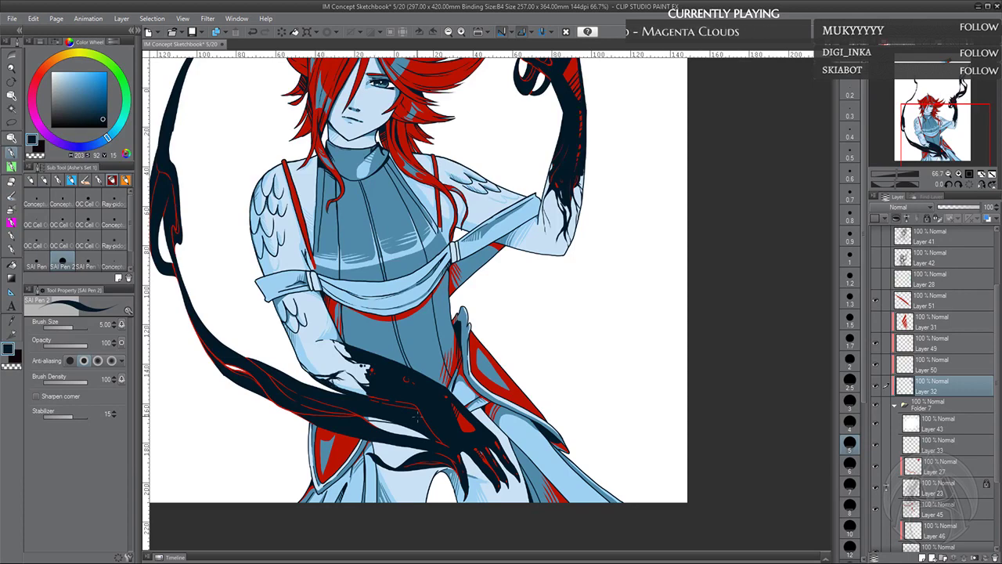
Mirror and rotate the canvas view to -90°, and extend the dark tendrils along the lowered forearm's outer edge
{"action": "left_click_drag", "start_coordinate": [418, 417], "coordinate": [413, 403]}
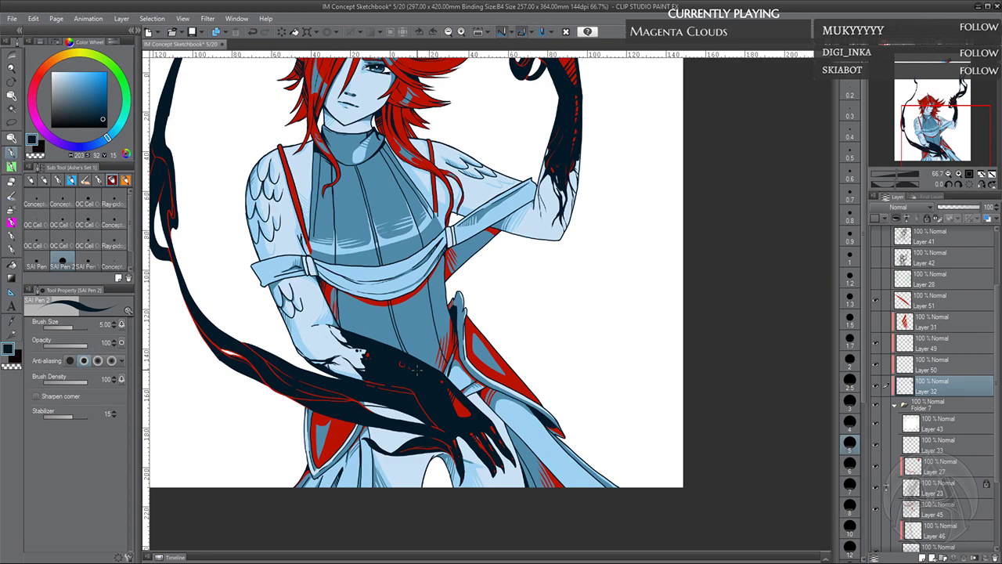
{"action": "left_click", "coordinate": [980, 185]}
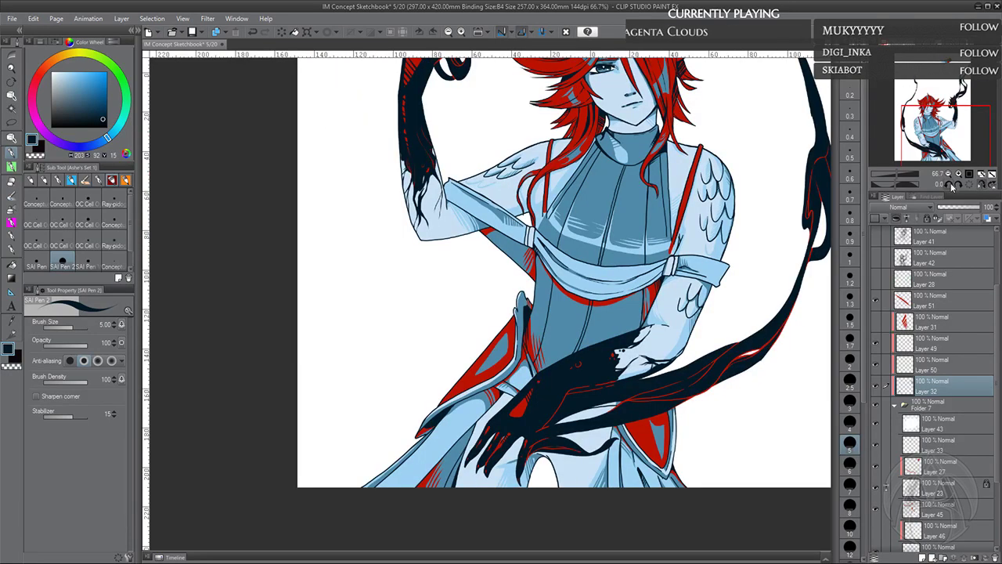
{"action": "left_click", "coordinate": [949, 185]}
{"action": "left_click", "coordinate": [948, 185]}
{"action": "left_click", "coordinate": [948, 186]}
{"action": "left_click", "coordinate": [948, 186]}
{"action": "left_click", "coordinate": [948, 185]}
{"action": "left_click", "coordinate": [948, 185]}
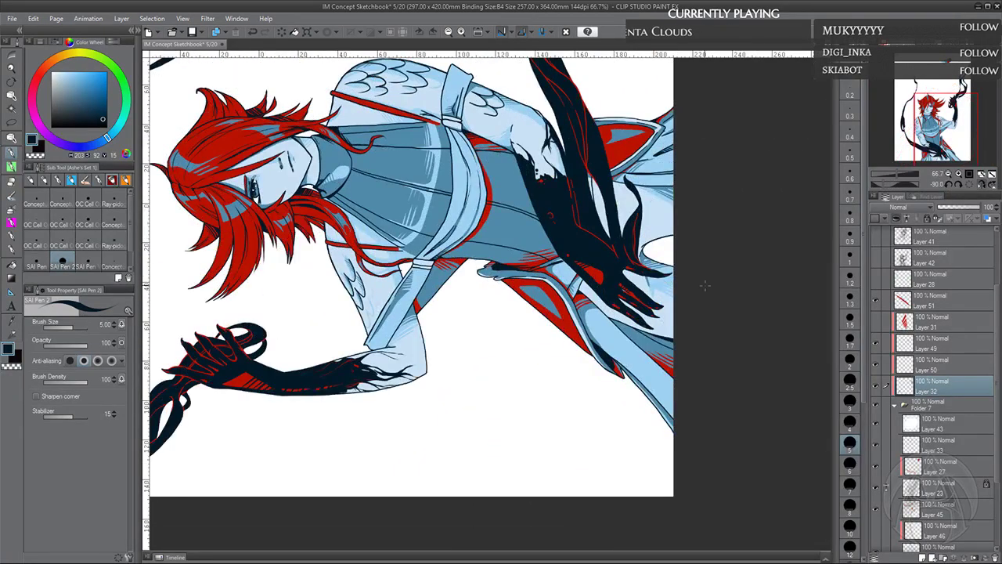
{"action": "left_click_drag", "start_coordinate": [661, 298], "coordinate": [571, 427]}
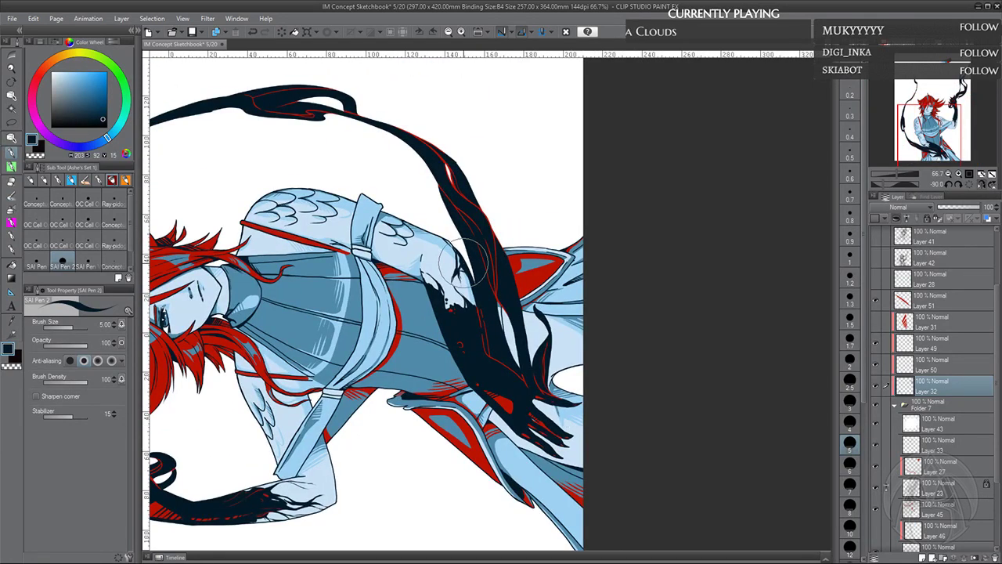
{"action": "left_click_drag", "start_coordinate": [463, 261], "coordinate": [459, 270]}
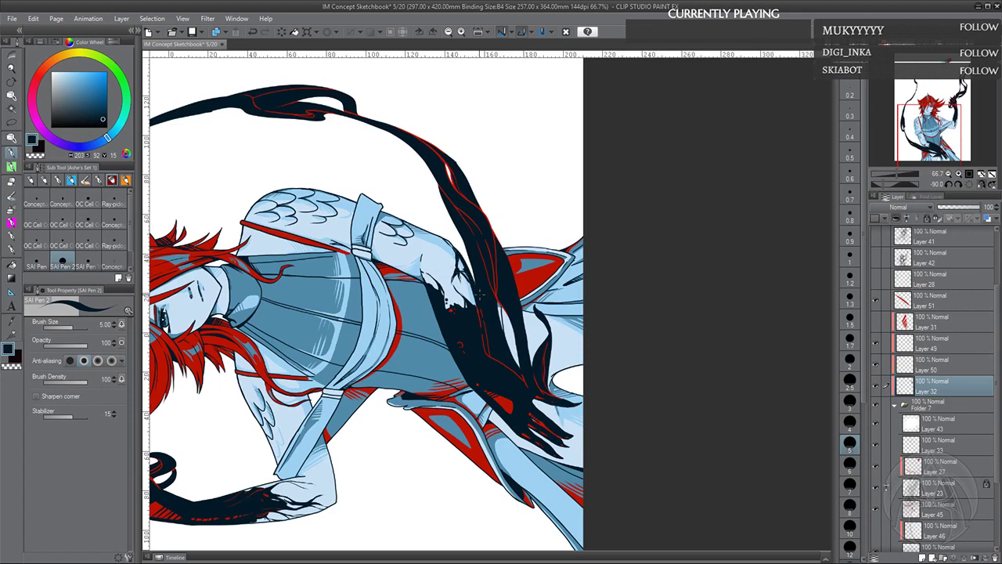
{"action": "left_click_drag", "start_coordinate": [466, 274], "coordinate": [496, 347]}
{"action": "left_click_drag", "start_coordinate": [461, 273], "coordinate": [472, 286]}
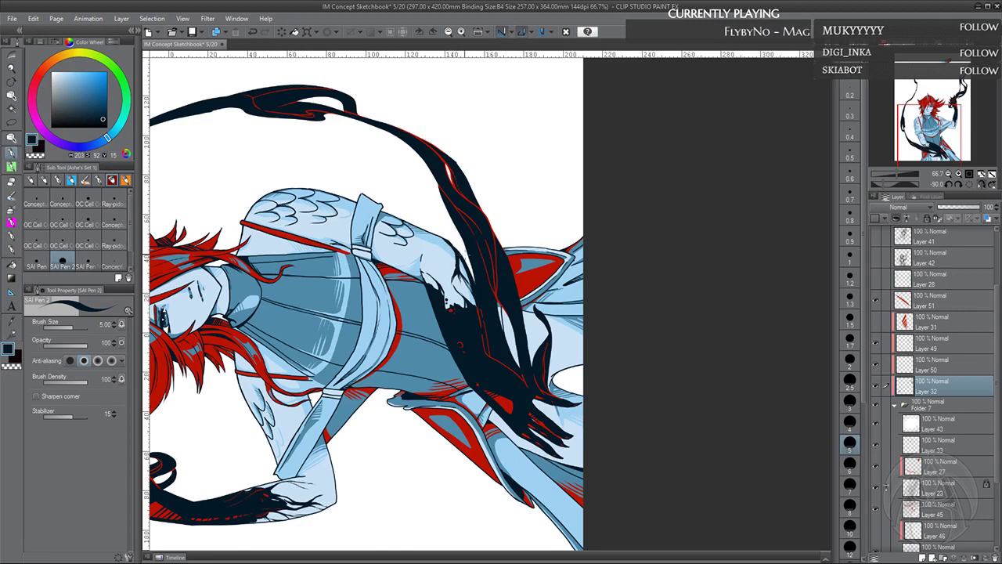
{"action": "left_click_drag", "start_coordinate": [457, 274], "coordinate": [469, 297]}
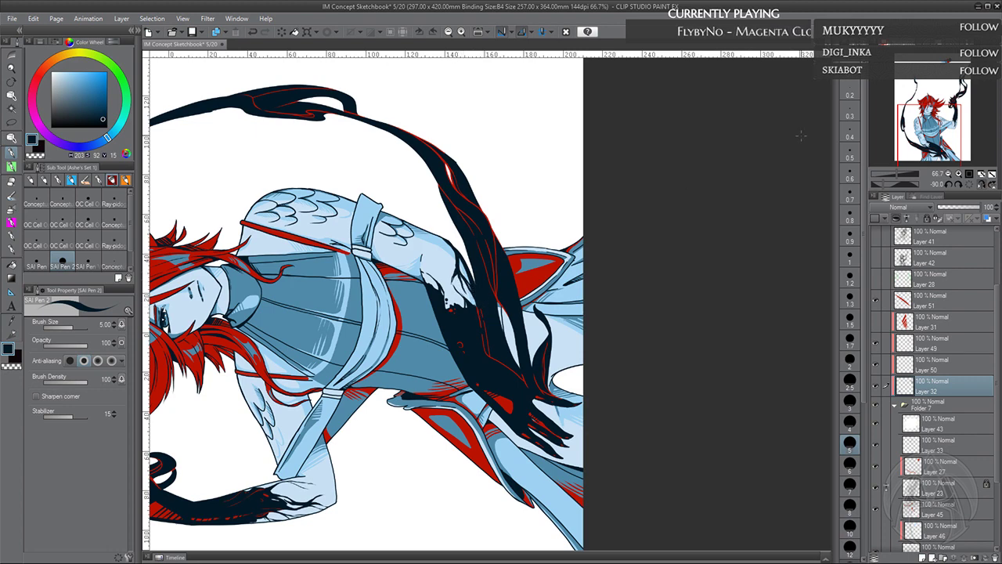
Reset the canvas rotation and save the sketchbook file
{"action": "left_click", "coordinate": [970, 185]}
{"action": "left_click", "coordinate": [948, 173]}
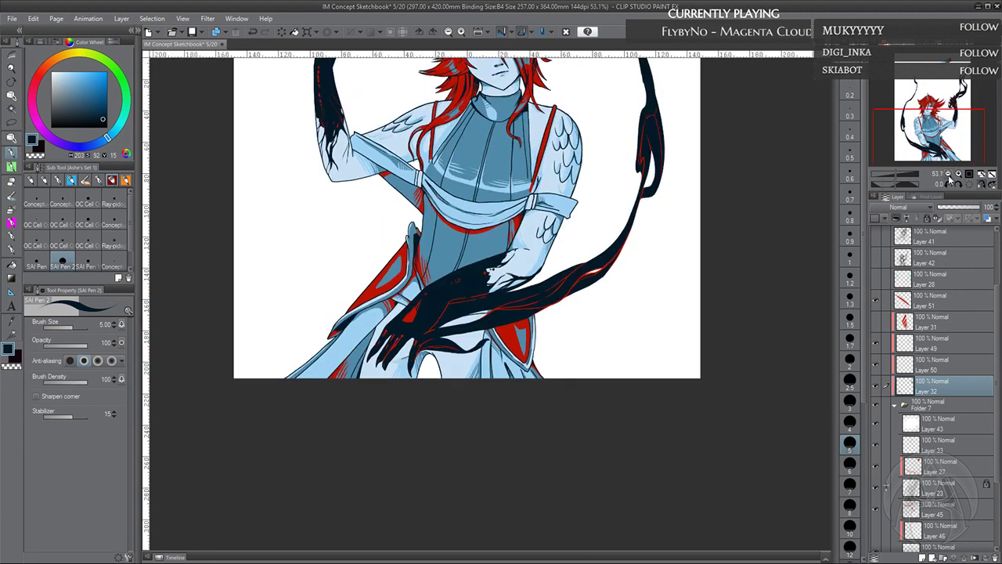
{"action": "left_click", "coordinate": [948, 173]}
{"action": "left_click", "coordinate": [949, 174]}
{"action": "left_click", "coordinate": [950, 175]}
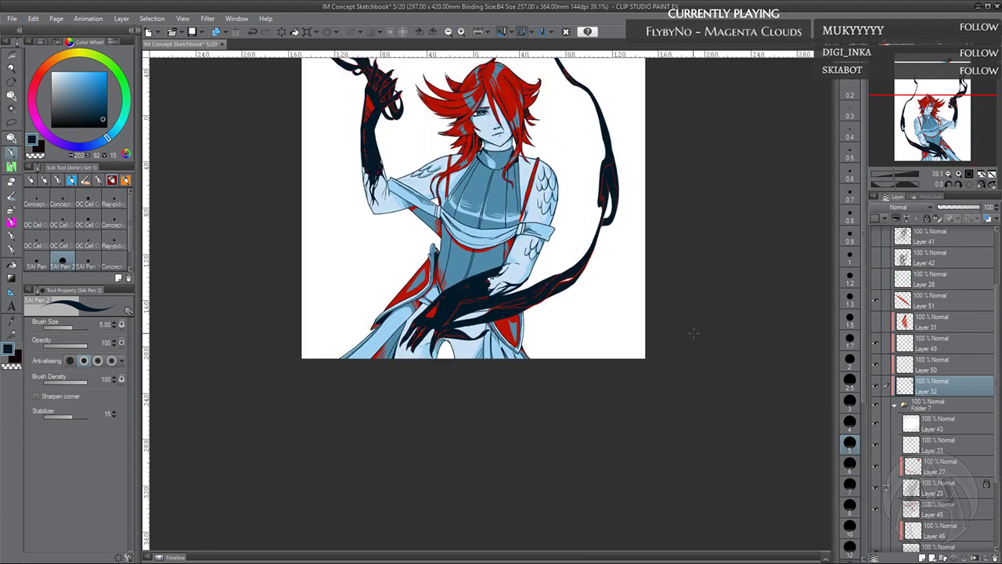
{"action": "left_click_drag", "start_coordinate": [679, 335], "coordinate": [678, 402]}
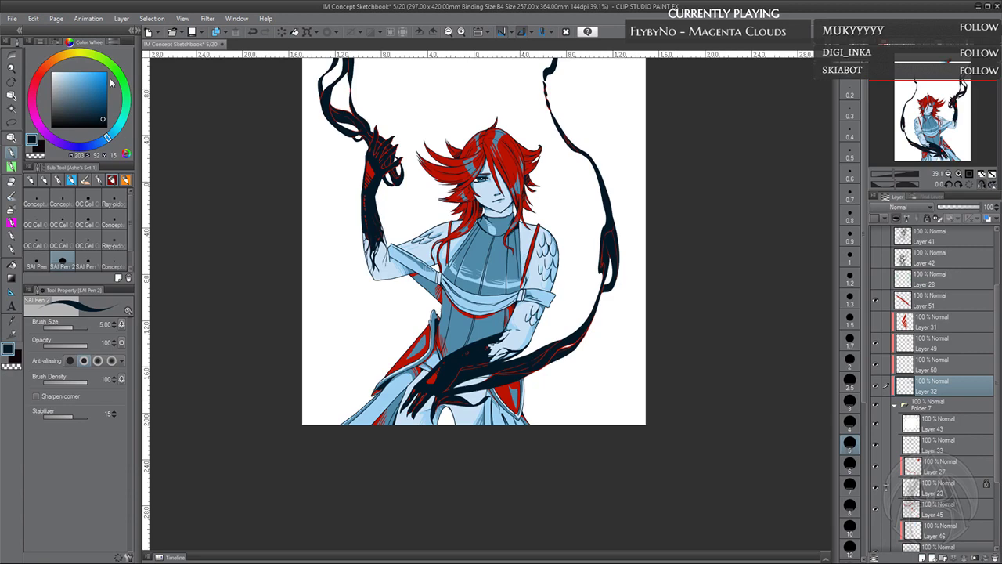
{"action": "left_click", "coordinate": [197, 34]}
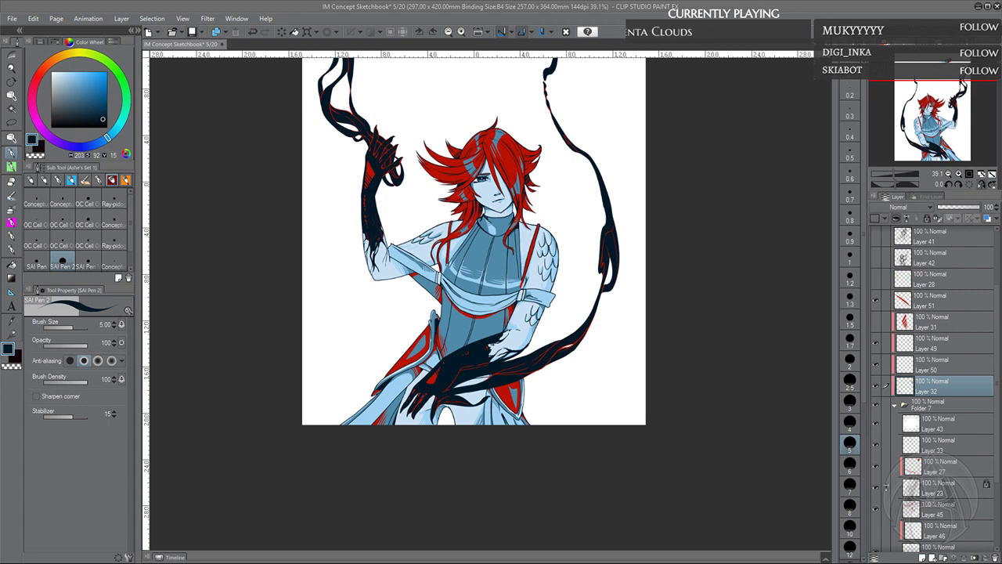
{"action": "left_click", "coordinate": [194, 32]}
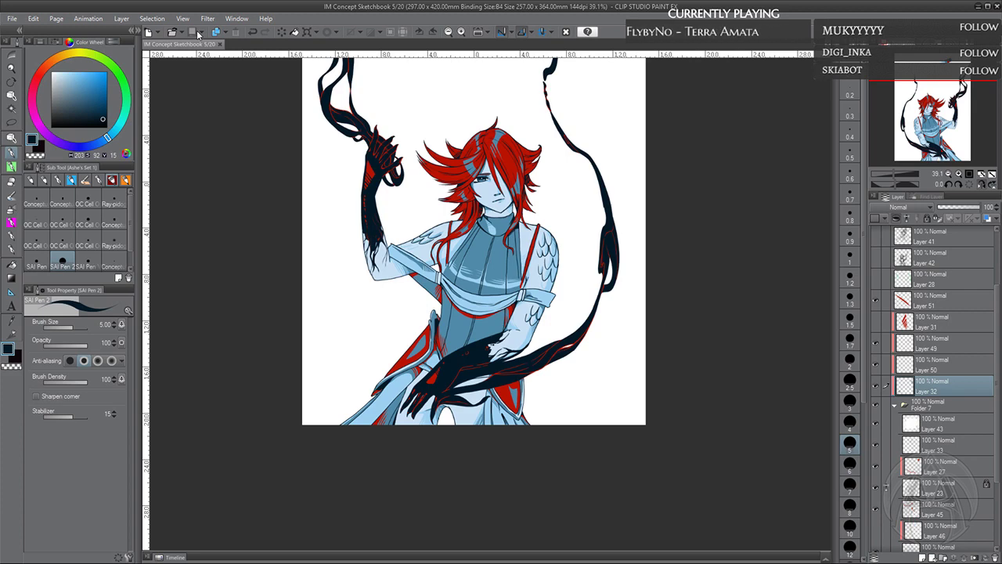
Hide the colour swatches on Layer 30 and collapse Folder 7 in the layer list
{"action": "left_click_drag", "start_coordinate": [491, 316], "coordinate": [507, 432]}
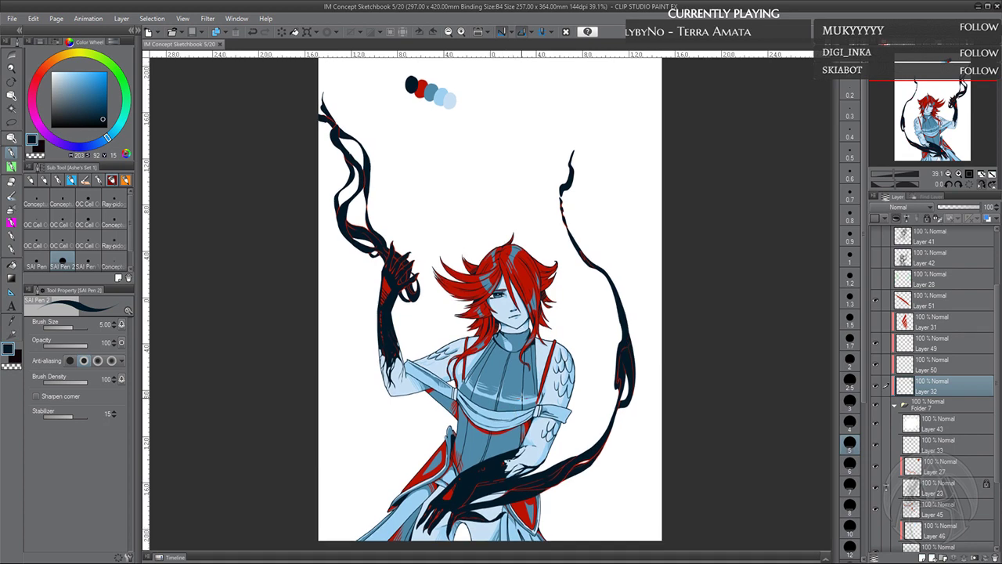
{"action": "left_click", "coordinate": [949, 177]}
{"action": "scroll", "coordinate": [997, 299], "scroll_direction": "up", "scroll_amount": 3}
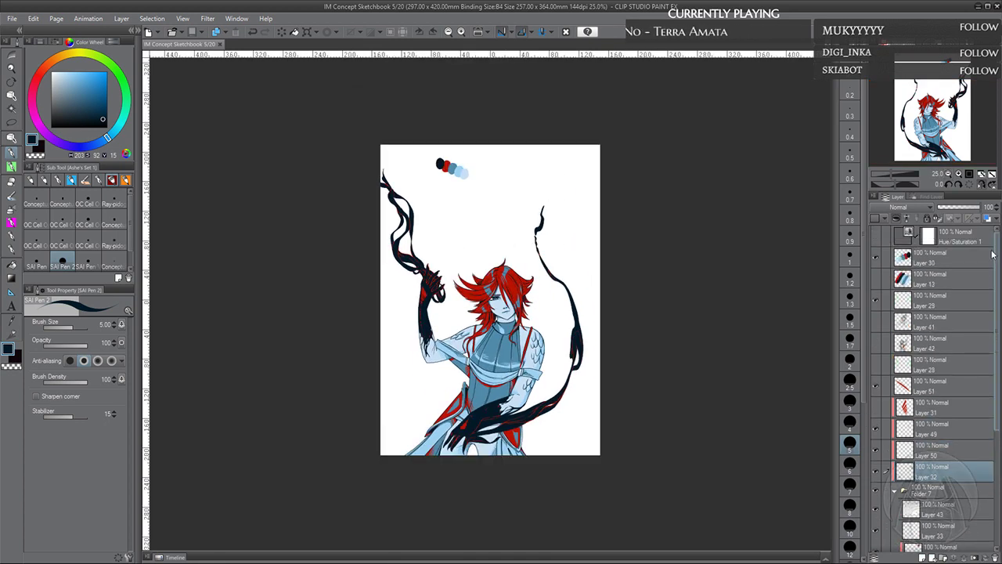
{"action": "left_click", "coordinate": [876, 262]}
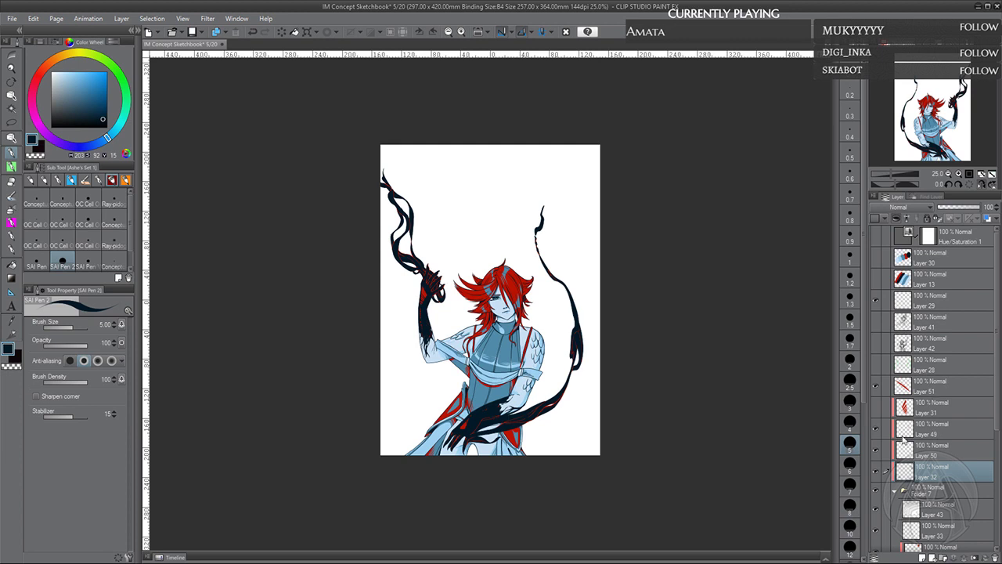
{"action": "scroll", "coordinate": [991, 428], "scroll_direction": "down", "scroll_amount": 3}
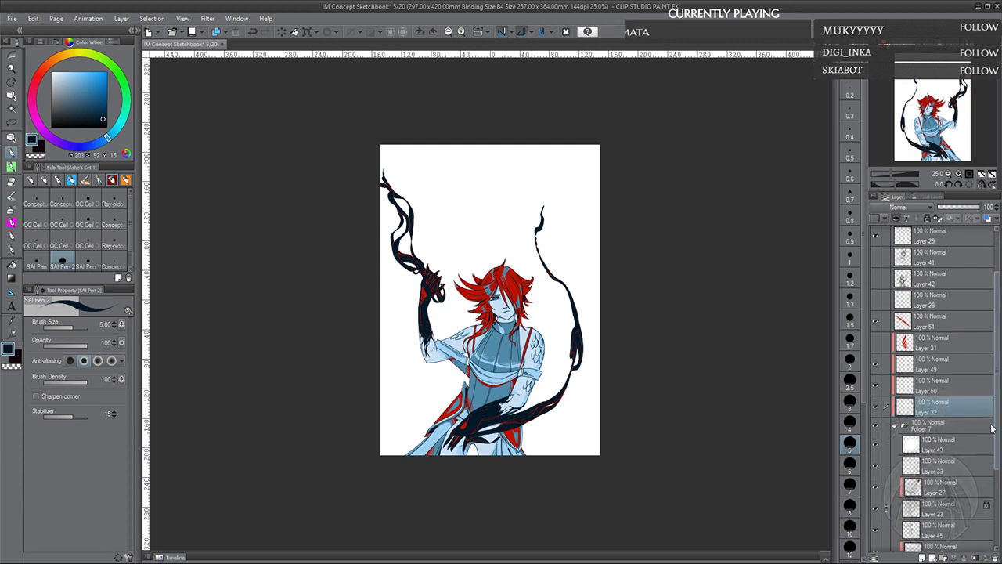
{"action": "scroll", "coordinate": [991, 428], "scroll_direction": "down", "scroll_amount": 5}
{"action": "left_click", "coordinate": [897, 308]}
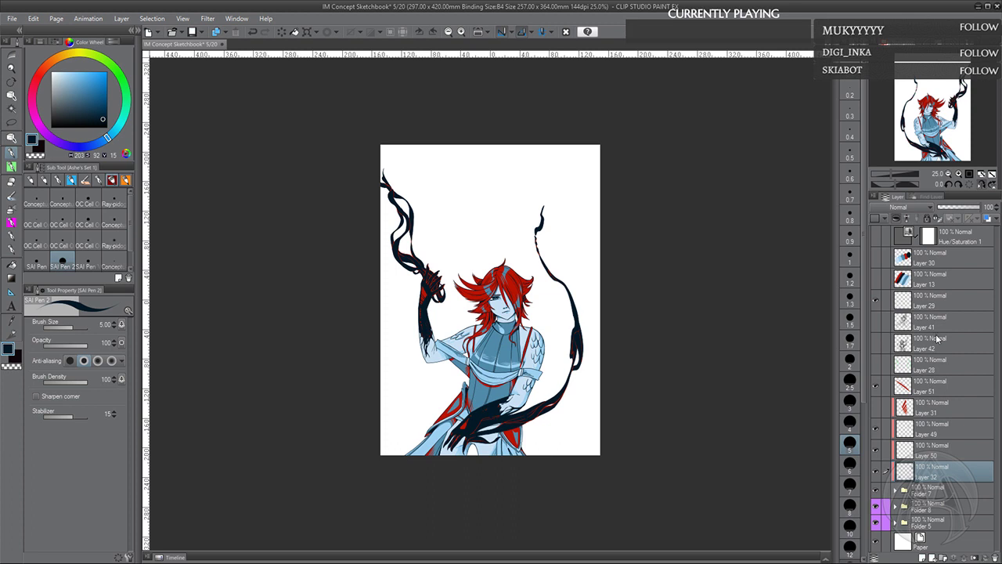
Hide the Paper layer and merge a copy of all visible layers into a new layer placed above Layer 30
{"action": "left_click", "coordinate": [932, 266]}
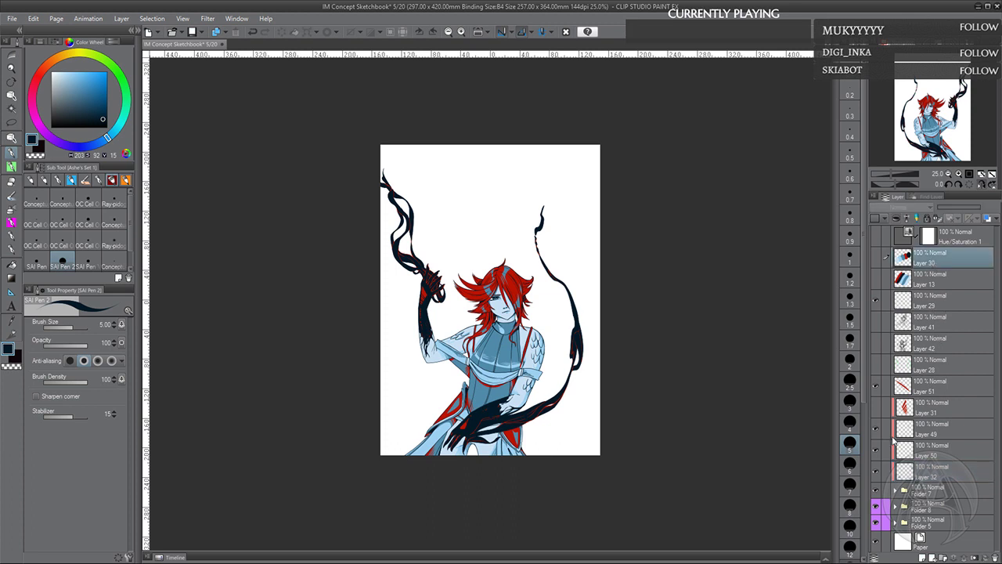
{"action": "left_click", "coordinate": [875, 542]}
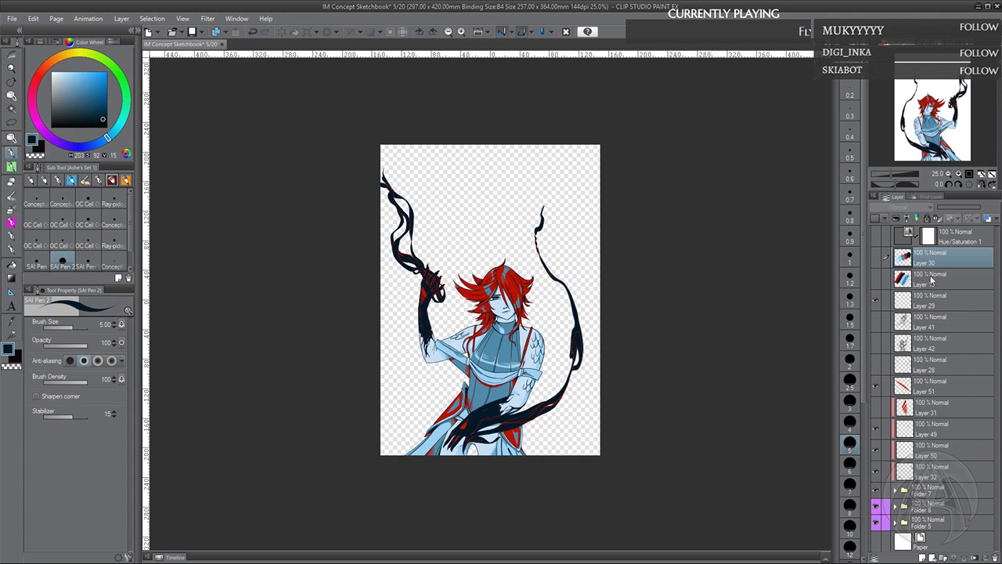
{"action": "left_click", "coordinate": [937, 304]}
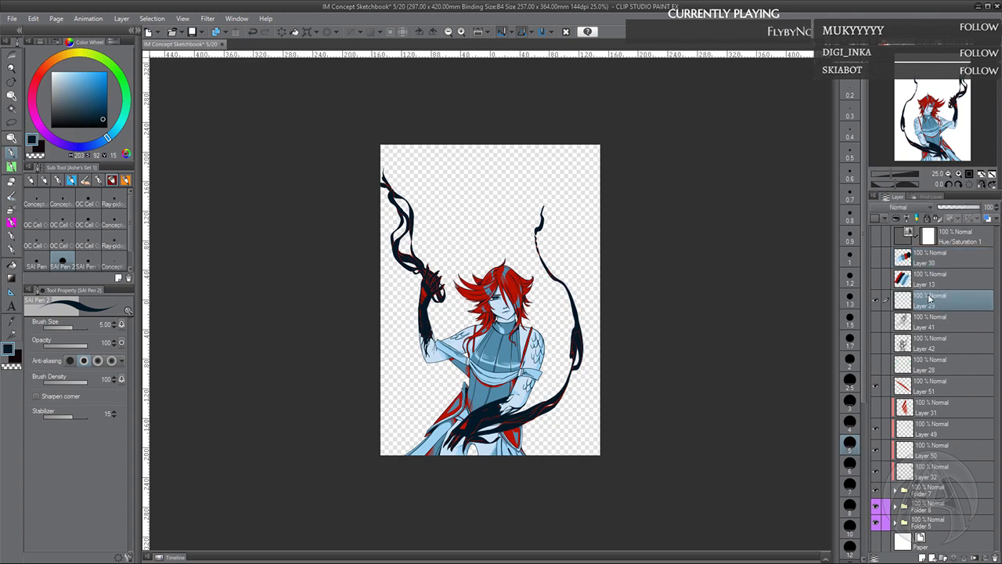
{"action": "key", "text": "ctrl+alt+shift+e"}
{"action": "left_click_drag", "start_coordinate": [930, 299], "coordinate": [934, 257]}
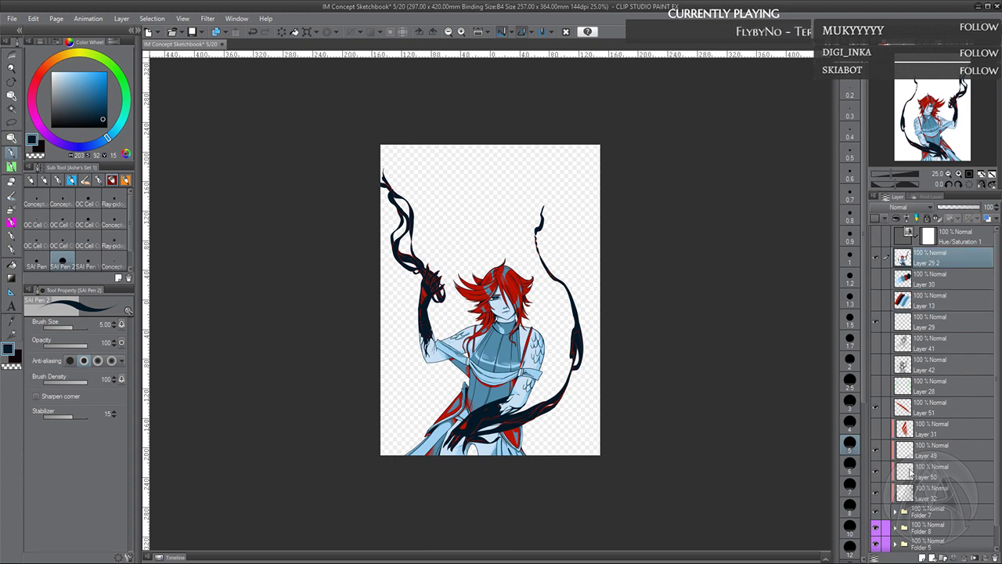
Create a new layer folder directly above Layer 51 and reselect Layer 51
{"action": "left_click", "coordinate": [929, 409]}
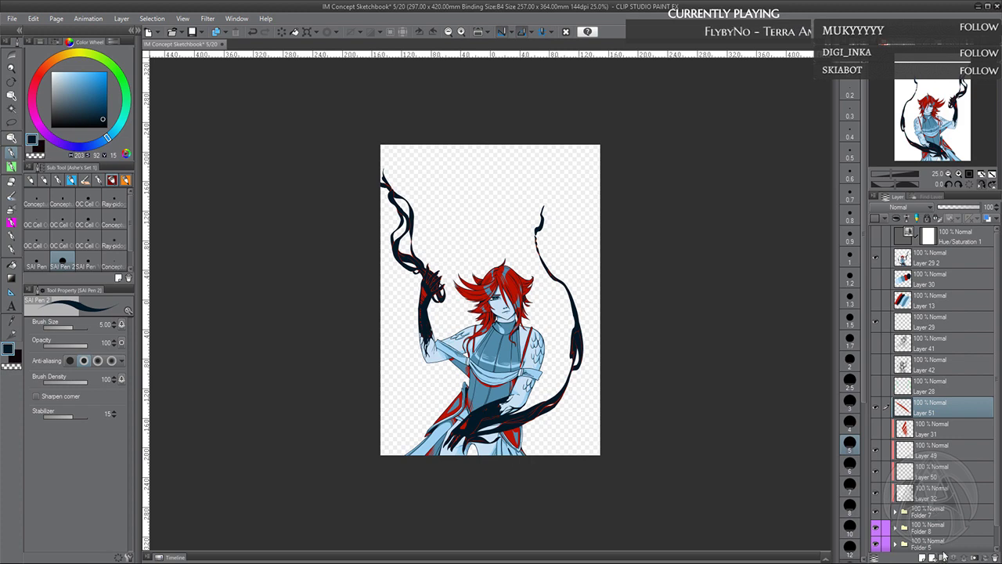
{"action": "key", "text": "ctrl+g"}
{"action": "left_click", "coordinate": [924, 429]}
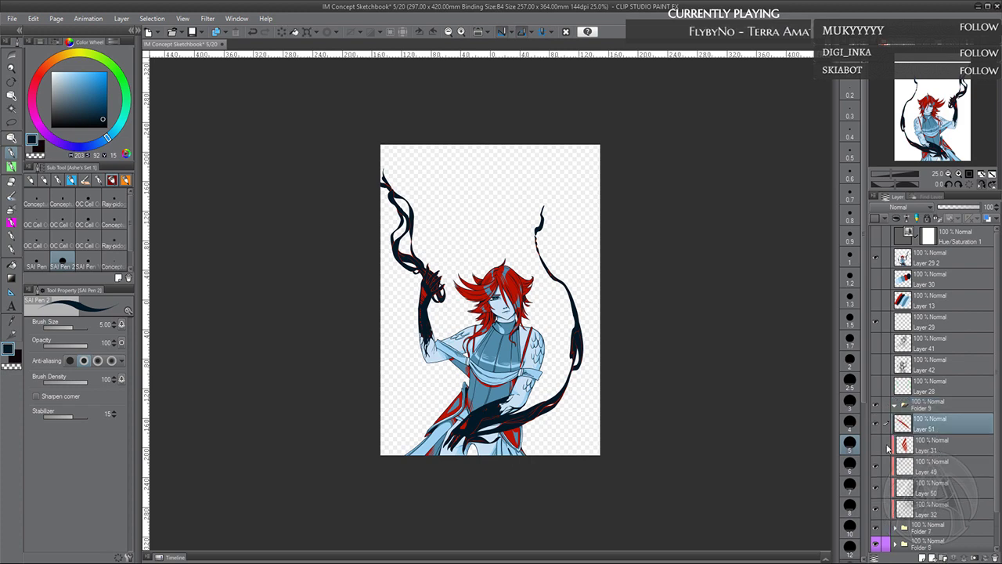
Move Layers 51, 31, 49, 50, 32 and Folder 7 into the new folder, and leave that folder collapsed and hidden
{"action": "left_click", "coordinate": [885, 444]}
{"action": "left_click", "coordinate": [886, 467]}
{"action": "left_click", "coordinate": [886, 487]}
{"action": "left_click", "coordinate": [886, 508]}
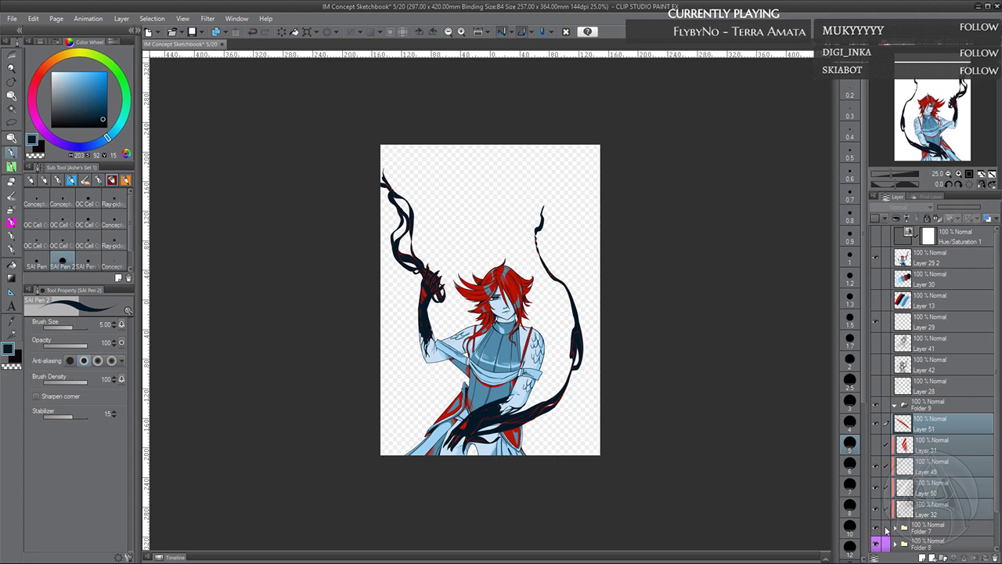
{"action": "left_click", "coordinate": [886, 529]}
{"action": "scroll", "coordinate": [942, 456], "scroll_direction": "down", "scroll_amount": 2}
{"action": "left_click", "coordinate": [886, 507]}
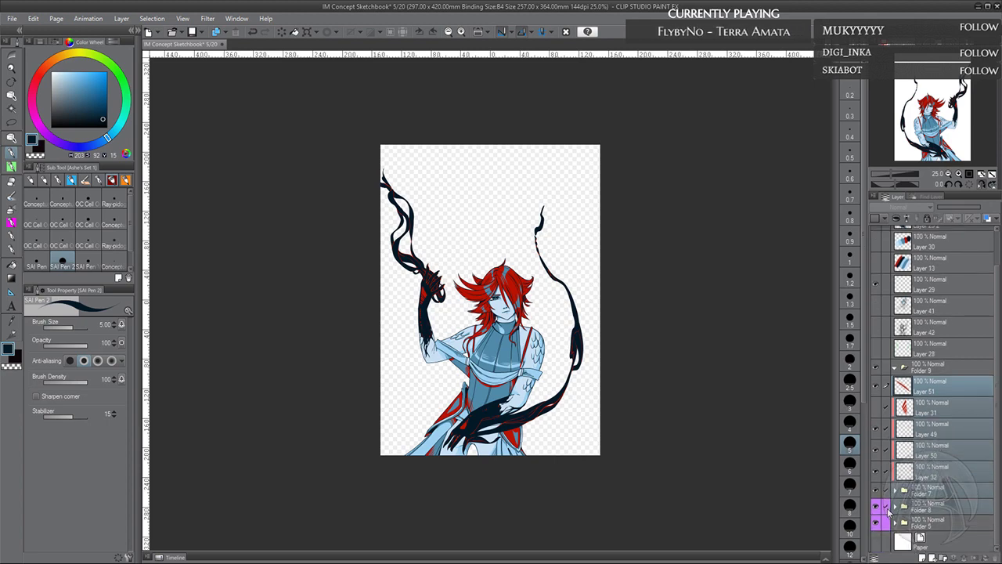
{"action": "left_click", "coordinate": [886, 507]}
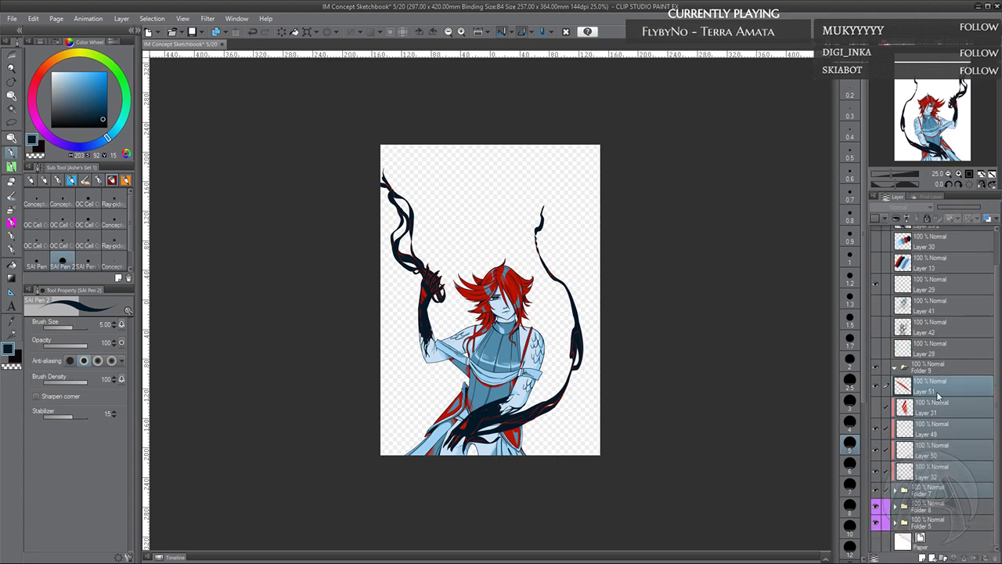
{"action": "left_click_drag", "start_coordinate": [938, 382], "coordinate": [909, 368]}
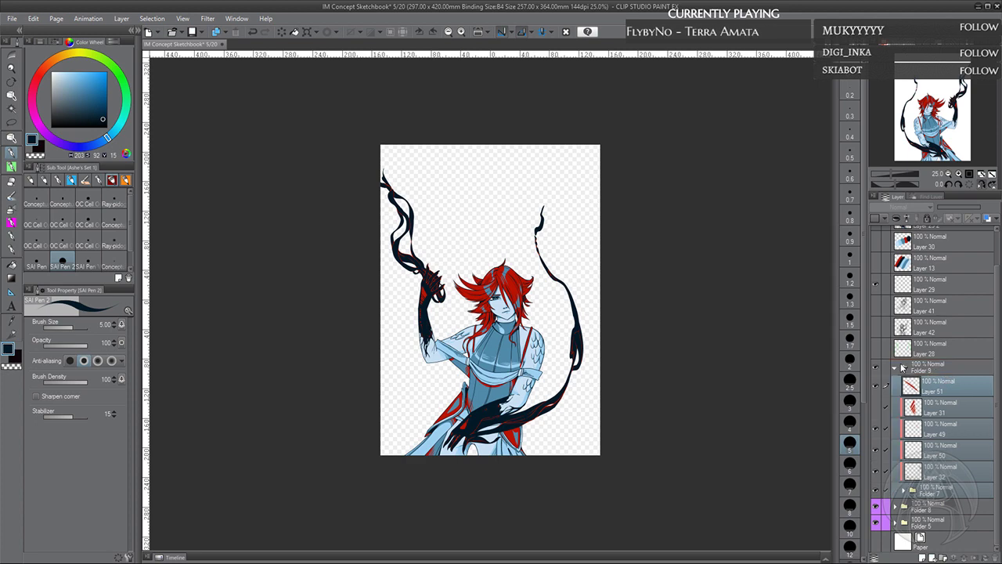
{"action": "left_click", "coordinate": [897, 367]}
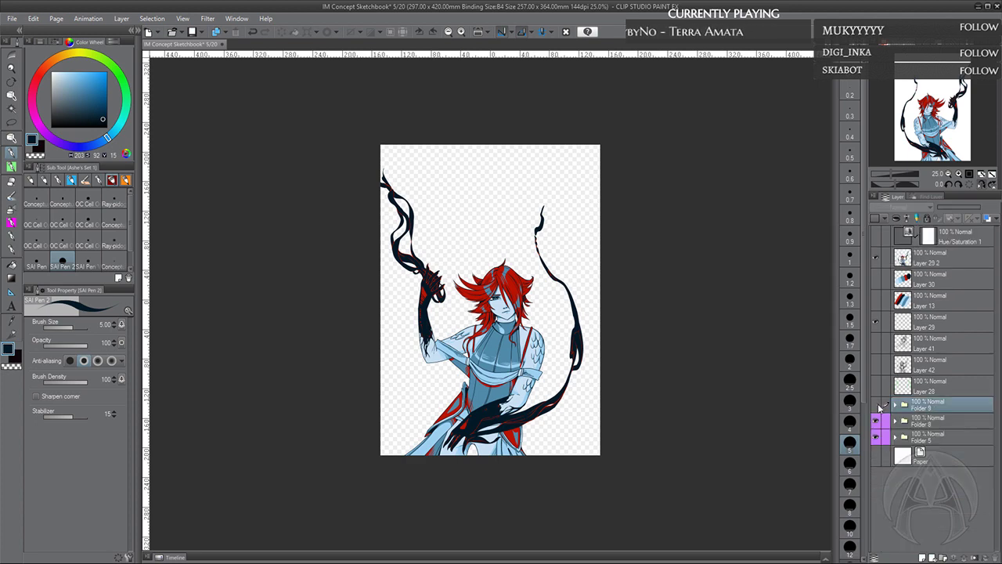
Duplicate the merged layer, keep the lower copy hidden as a backup, and show the Paper layer again
{"action": "left_click", "coordinate": [931, 264]}
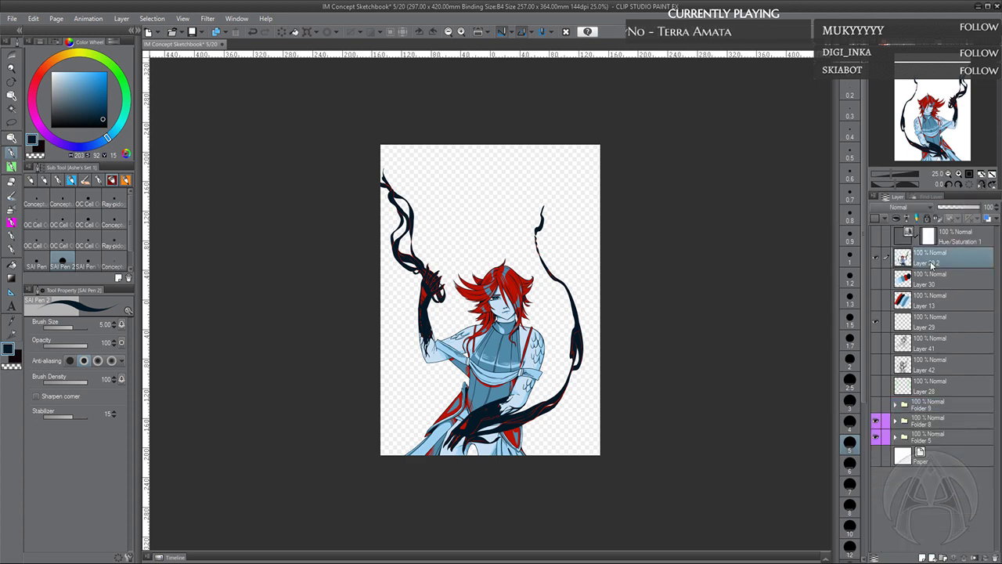
{"action": "key", "text": "ctrl+c"}
{"action": "key", "text": "ctrl+v"}
{"action": "left_click", "coordinate": [876, 281]}
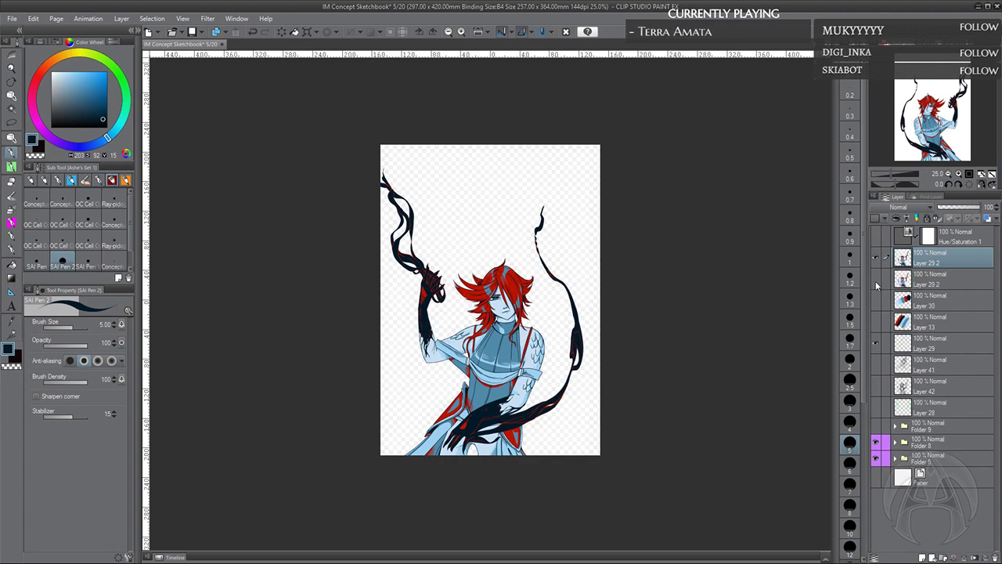
{"action": "left_click", "coordinate": [876, 476]}
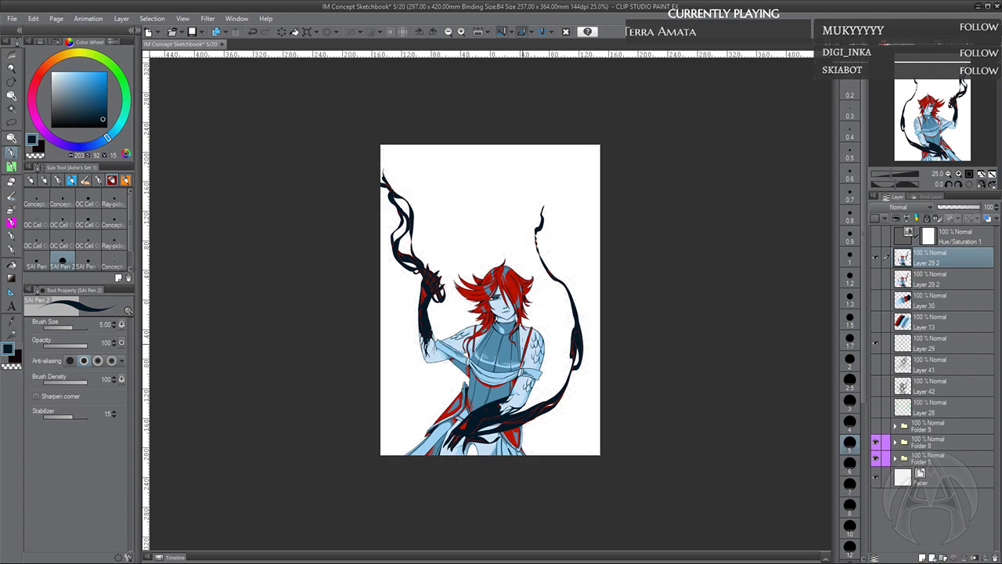
Add a new layer above the visible merged copy and select the OC Cell Outline Marker 23 brush
{"action": "scroll", "coordinate": [523, 344], "scroll_direction": "up", "scroll_amount": 8}
{"action": "scroll", "coordinate": [525, 313], "scroll_direction": "up", "scroll_amount": 1}
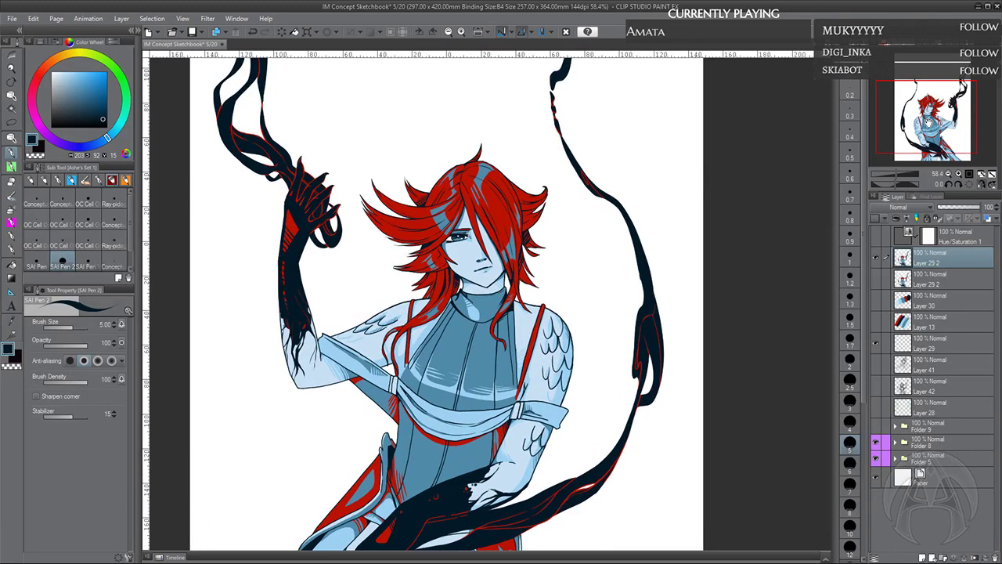
{"action": "mouse_move", "coordinate": [929, 122]}
{"action": "left_mouse_down"}
{"action": "mouse_move", "coordinate": [920, 145]}
{"action": "mouse_move", "coordinate": [930, 129]}
{"action": "left_mouse_up"}
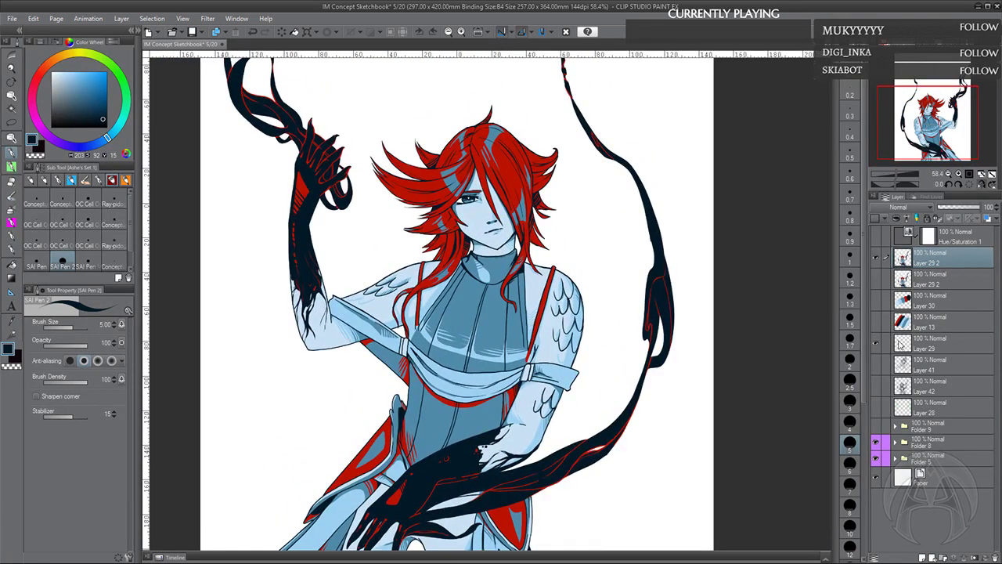
{"action": "left_click", "coordinate": [922, 557]}
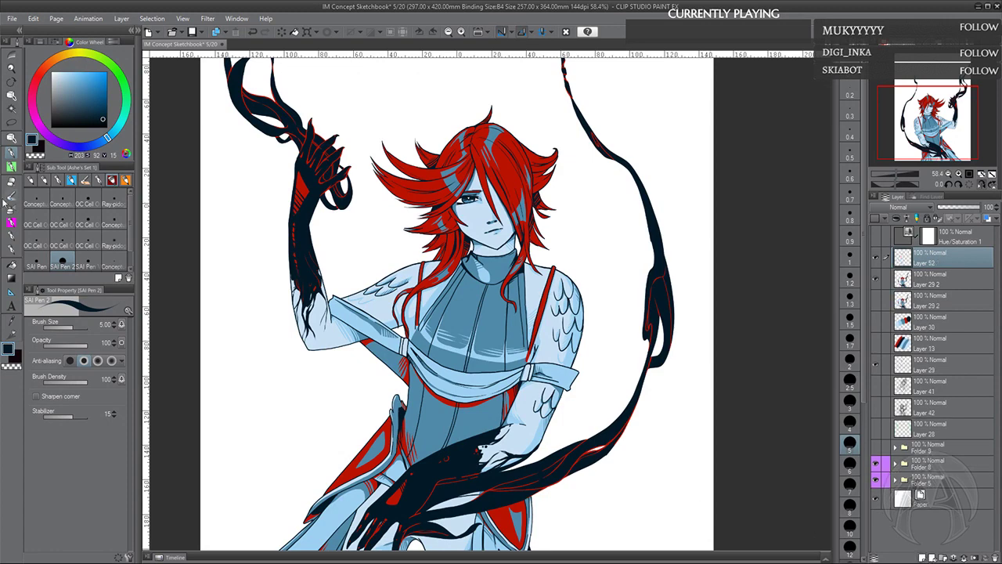
{"action": "left_click", "coordinate": [35, 222]}
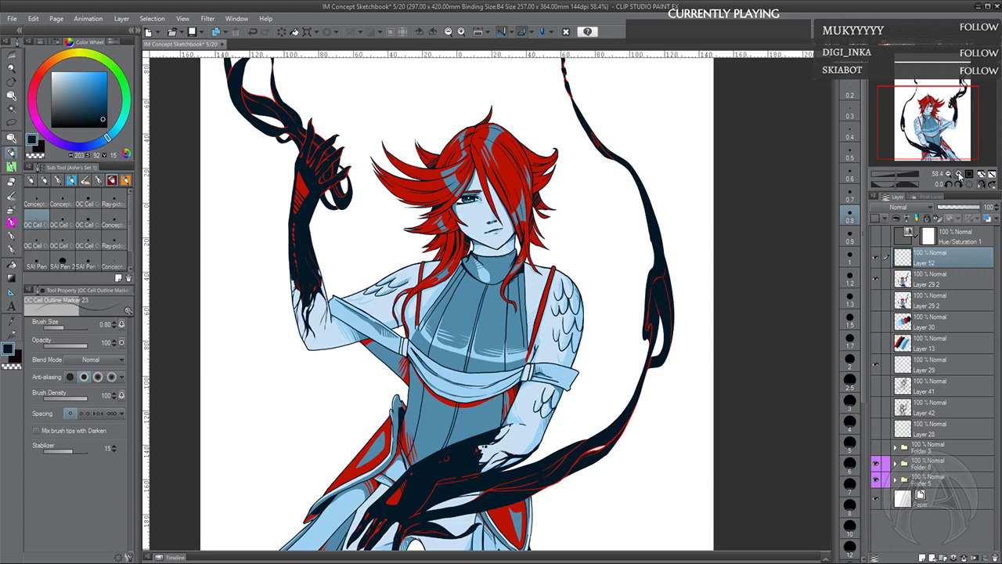
Draw small round fasteners in dark outline at the lower ends of both red shoulder straps
{"action": "left_click", "coordinate": [960, 175]}
{"action": "left_click", "coordinate": [961, 176]}
{"action": "left_click", "coordinate": [960, 176]}
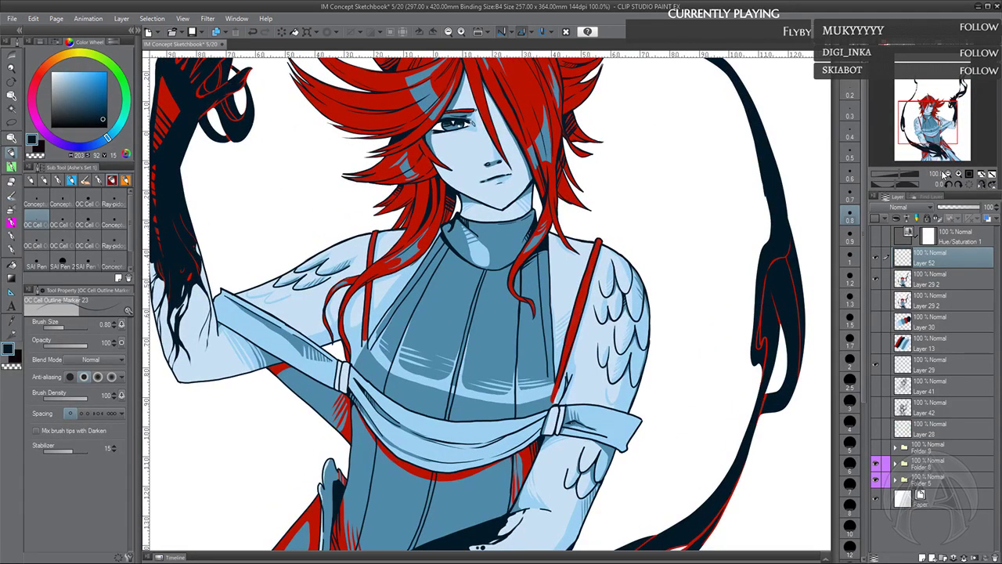
{"action": "left_click_drag", "start_coordinate": [557, 391], "coordinate": [551, 391]}
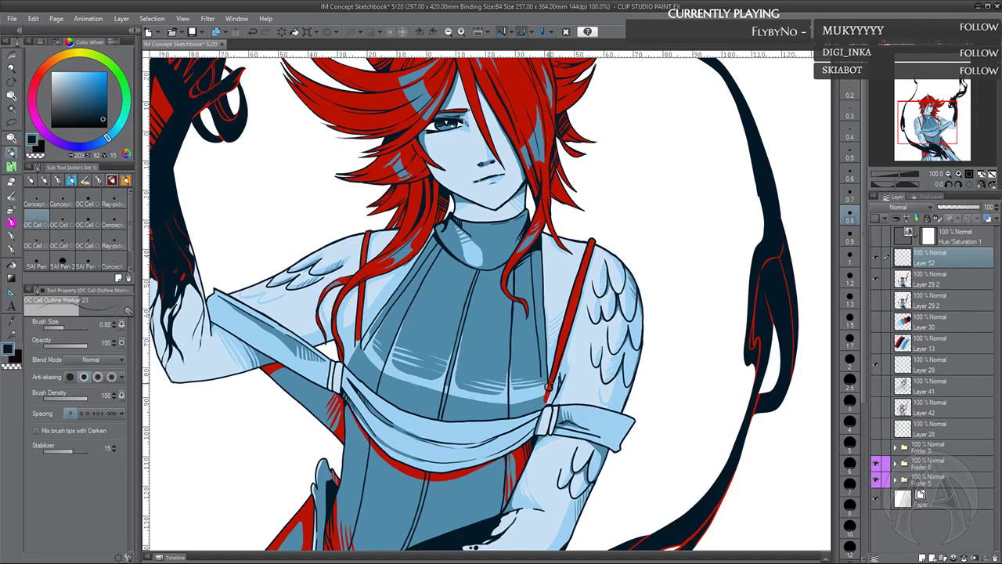
{"action": "left_click_drag", "start_coordinate": [549, 386], "coordinate": [546, 403]}
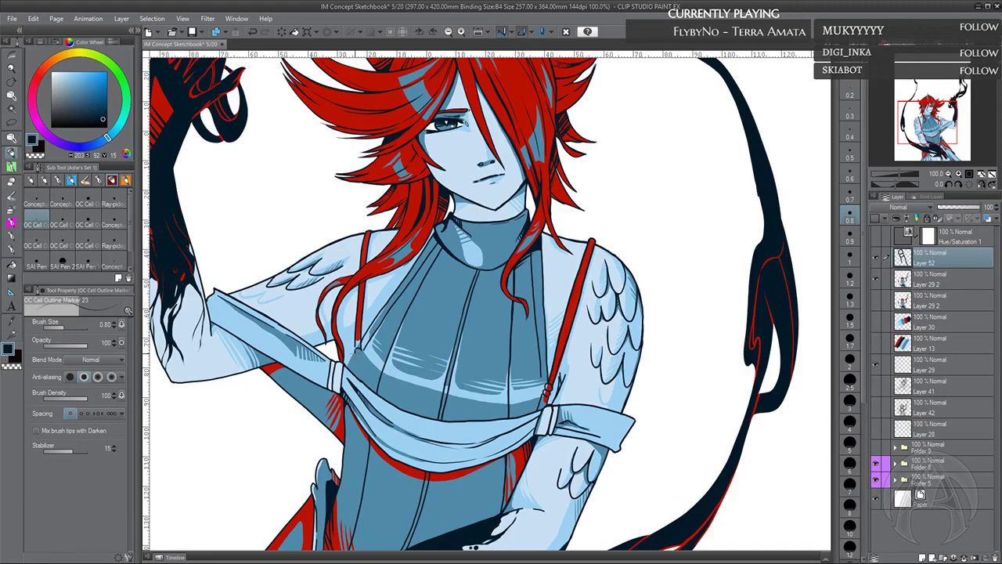
{"action": "left_click_drag", "start_coordinate": [359, 351], "coordinate": [359, 353]}
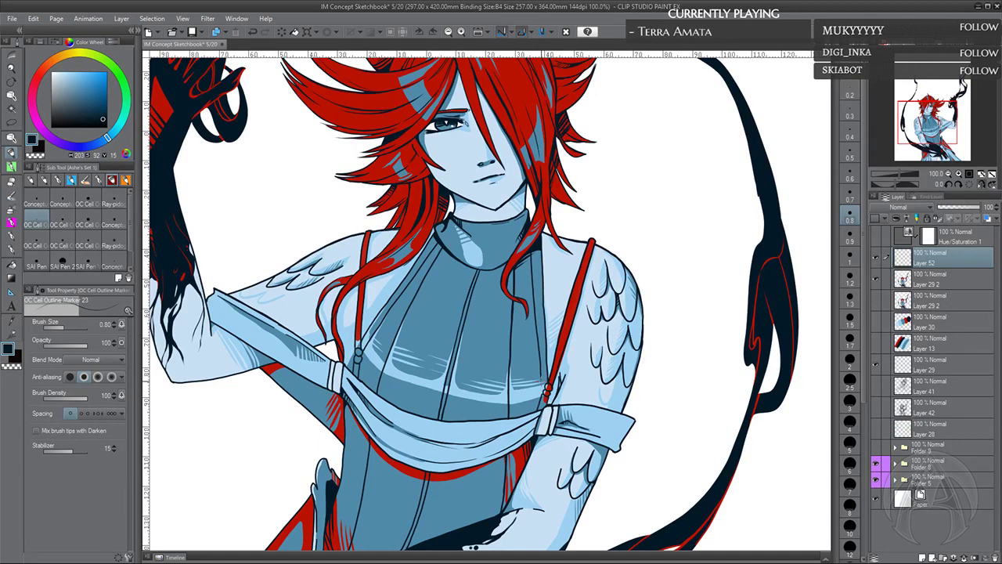
With the canvas view mirrored, add a layer beneath Layer 52 and touch up the strap ends around the fasteners in the straps' red
{"action": "left_click_drag", "start_coordinate": [595, 304], "coordinate": [573, 302]}
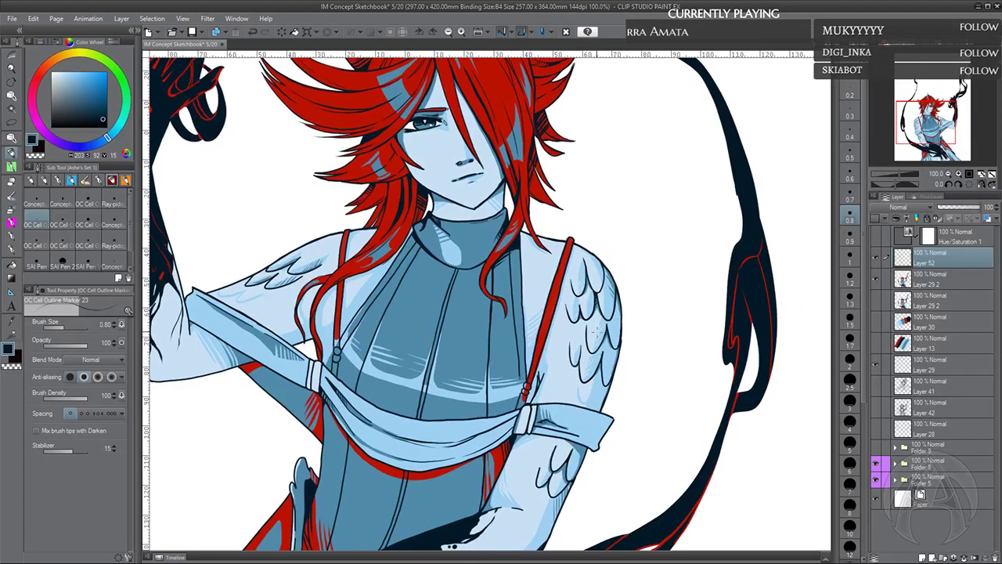
{"action": "left_click", "coordinate": [981, 184]}
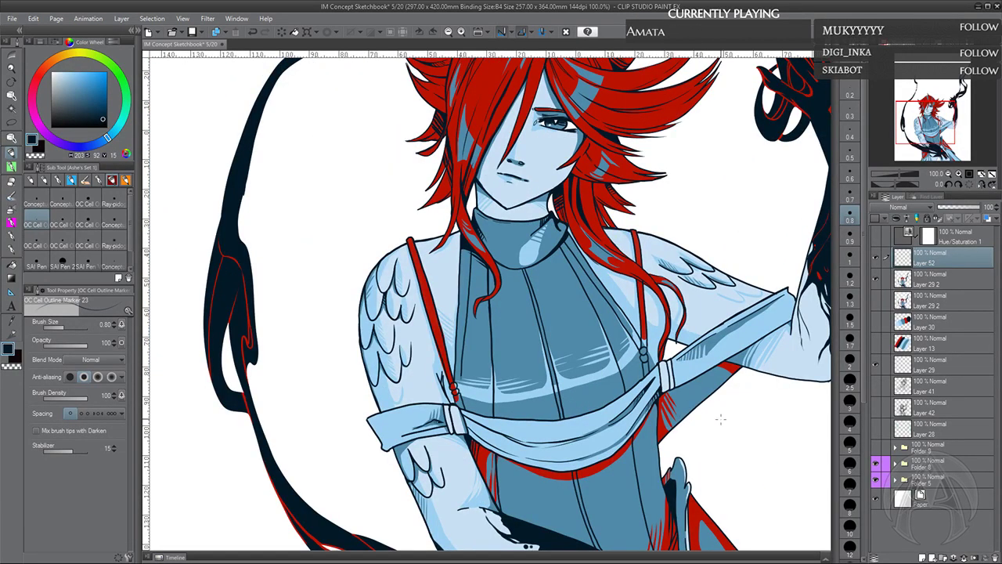
{"action": "left_click_drag", "start_coordinate": [731, 428], "coordinate": [701, 420]}
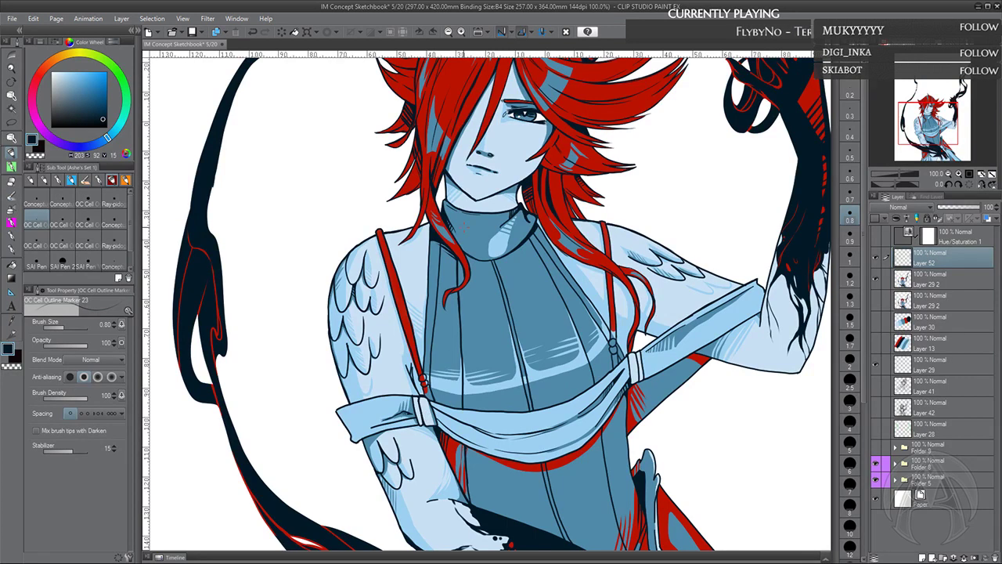
{"action": "left_click", "coordinate": [931, 276]}
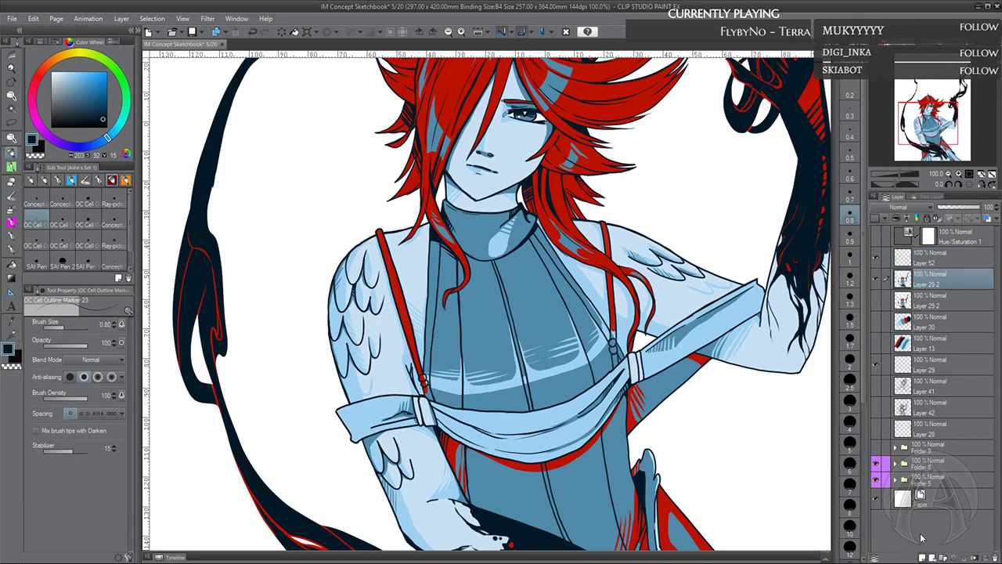
{"action": "left_click", "coordinate": [922, 558]}
{"action": "left_click", "coordinate": [611, 322], "text": "alt"}
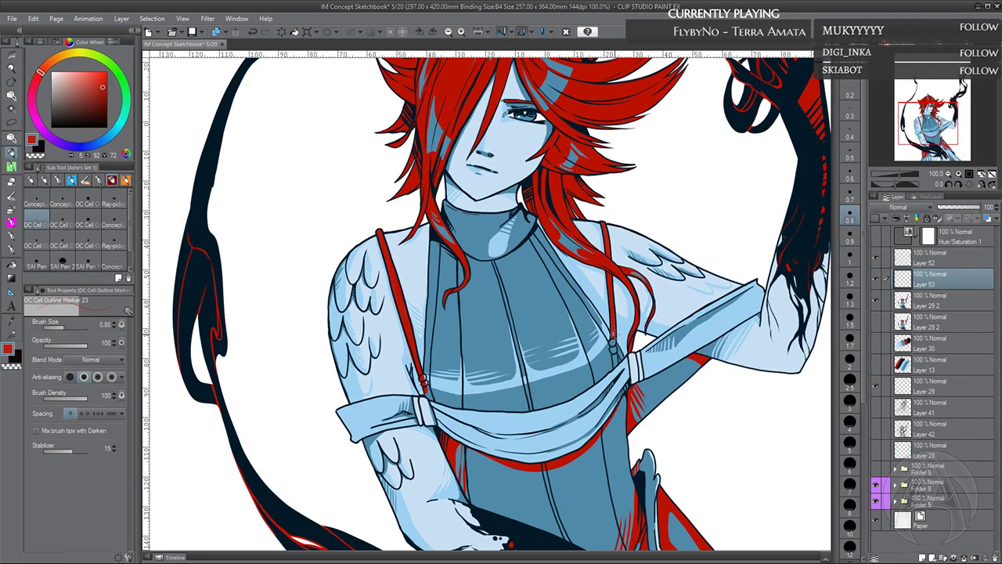
{"action": "left_click", "coordinate": [602, 280]}
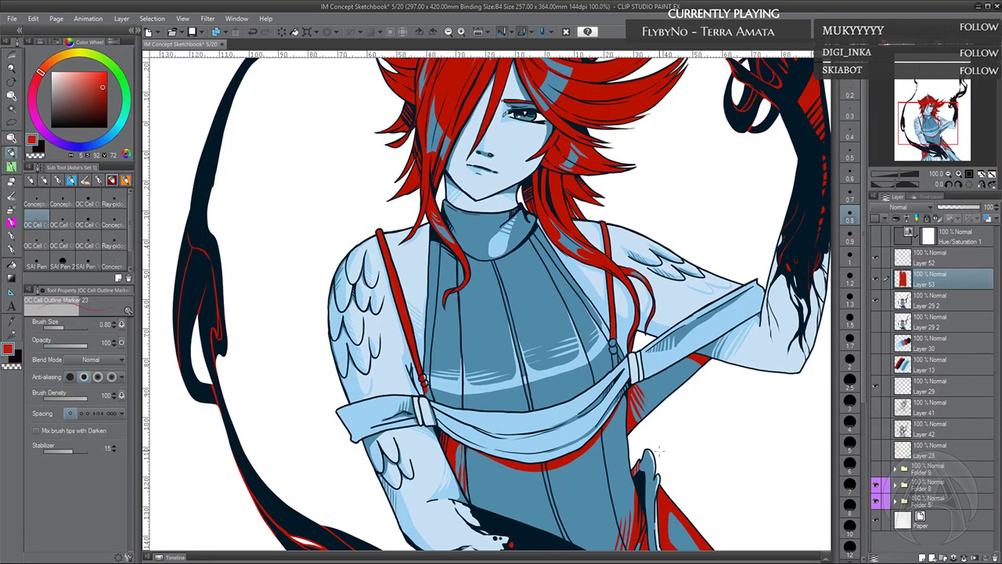
{"action": "left_click_drag", "start_coordinate": [659, 451], "coordinate": [653, 451]}
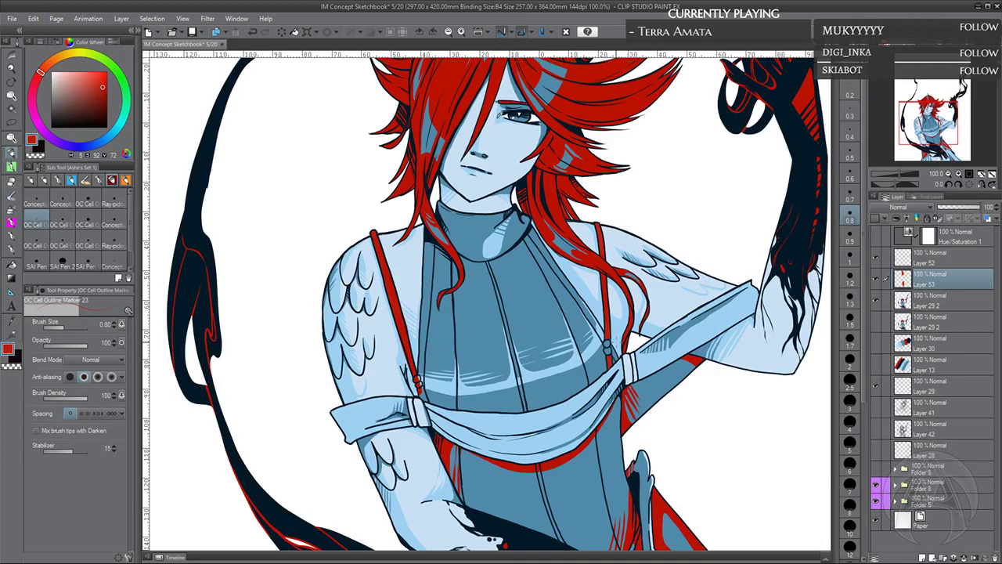
Check the strap colours with Layer 52 hidden, then colour the fasteners light blue and sample the bodice's mid blue
{"action": "left_click", "coordinate": [877, 257]}
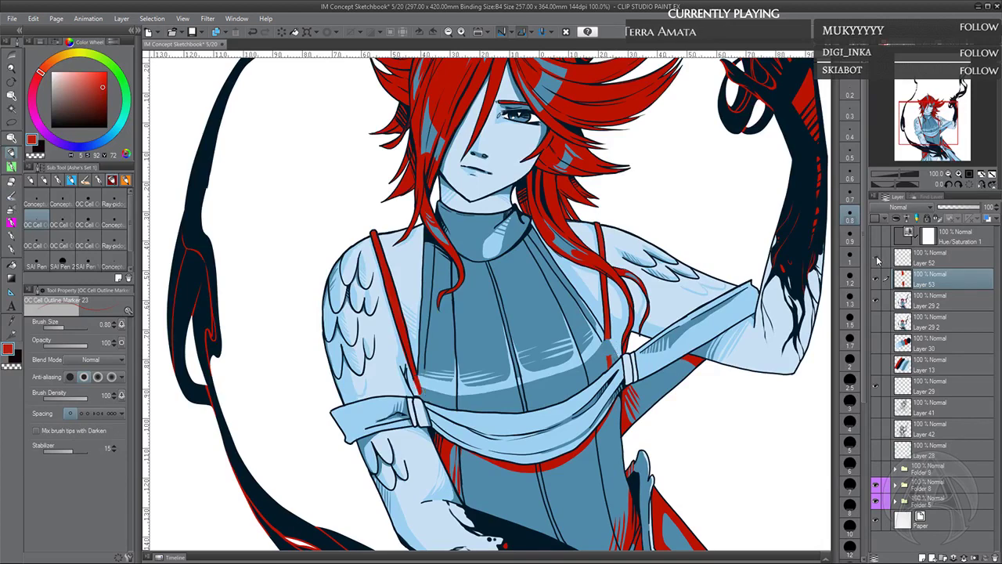
{"action": "left_click", "coordinate": [876, 256]}
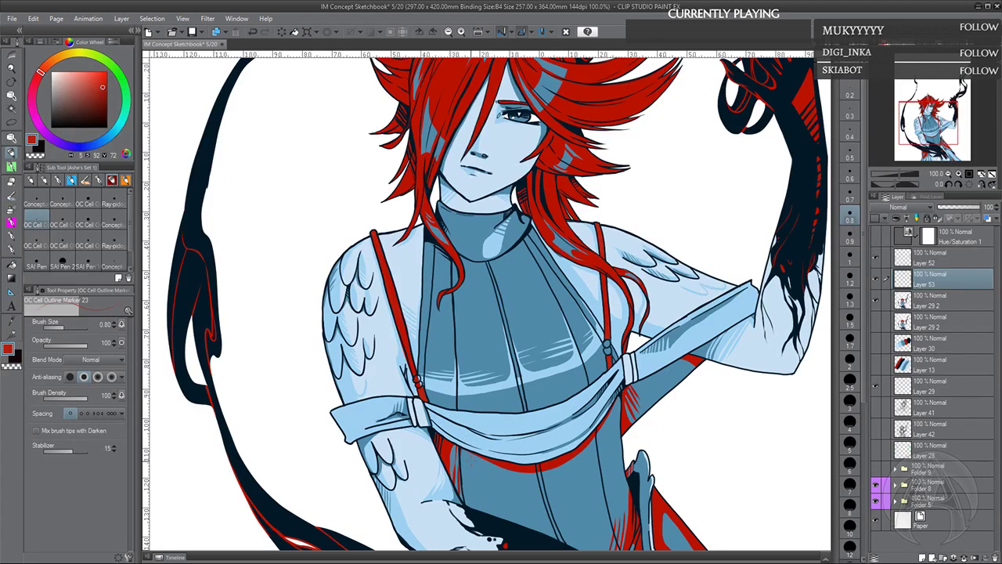
{"action": "left_click", "coordinate": [397, 509], "text": "alt"}
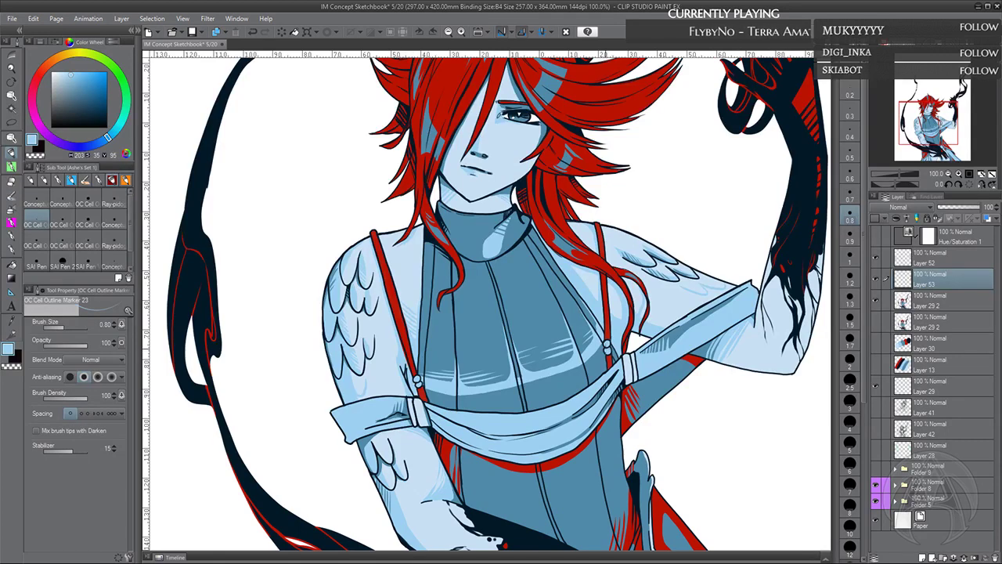
{"action": "left_click", "coordinate": [596, 364], "text": "alt"}
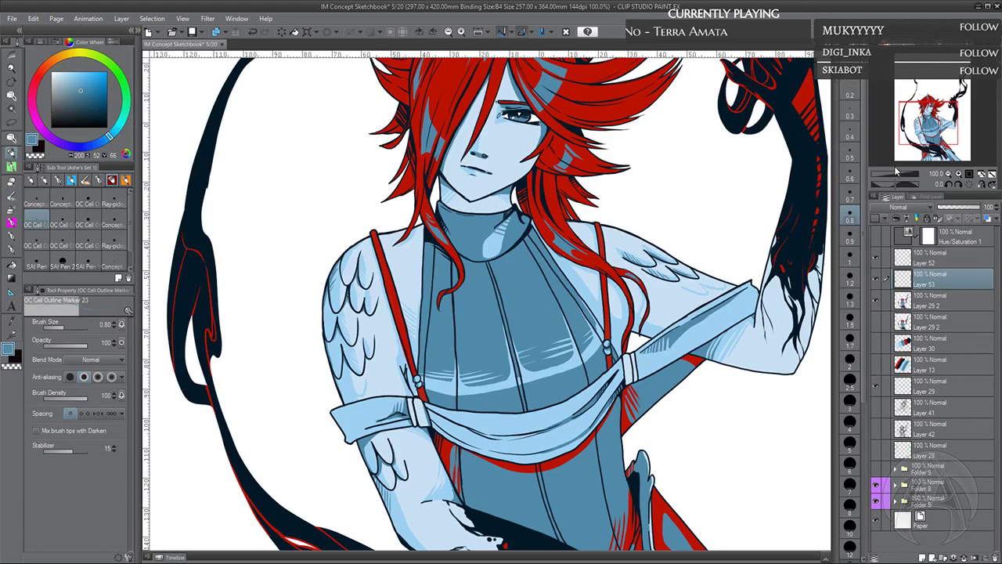
On Layer 52, sample the raised arm's dark colour and ink hatching in the sash folds beside the band nearest that arm
{"action": "left_click", "coordinate": [883, 267]}
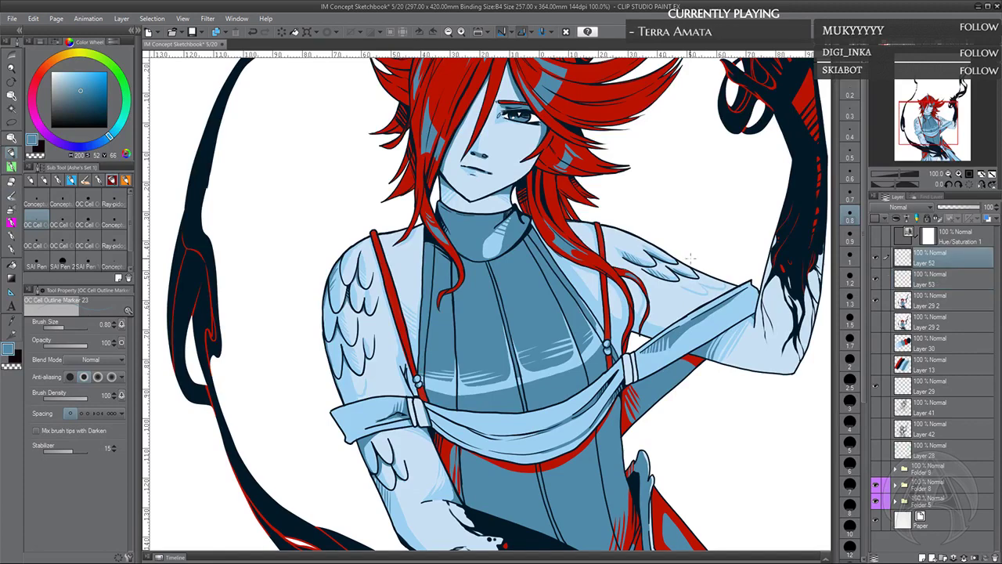
{"action": "left_click", "coordinate": [794, 245], "text": "alt"}
{"action": "left_click_drag", "start_coordinate": [666, 416], "coordinate": [708, 266]}
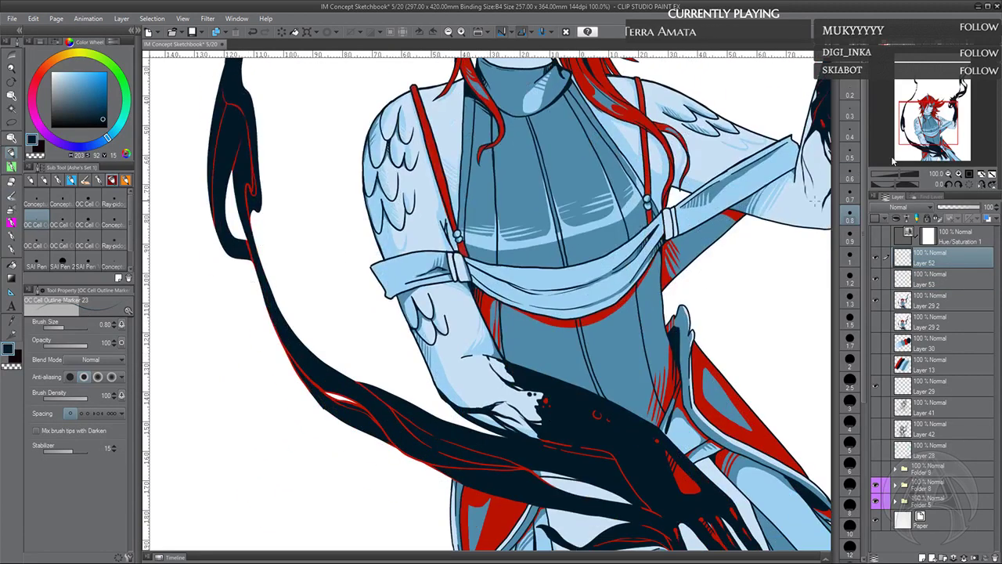
{"action": "left_click", "coordinate": [949, 185]}
{"action": "left_click", "coordinate": [959, 178]}
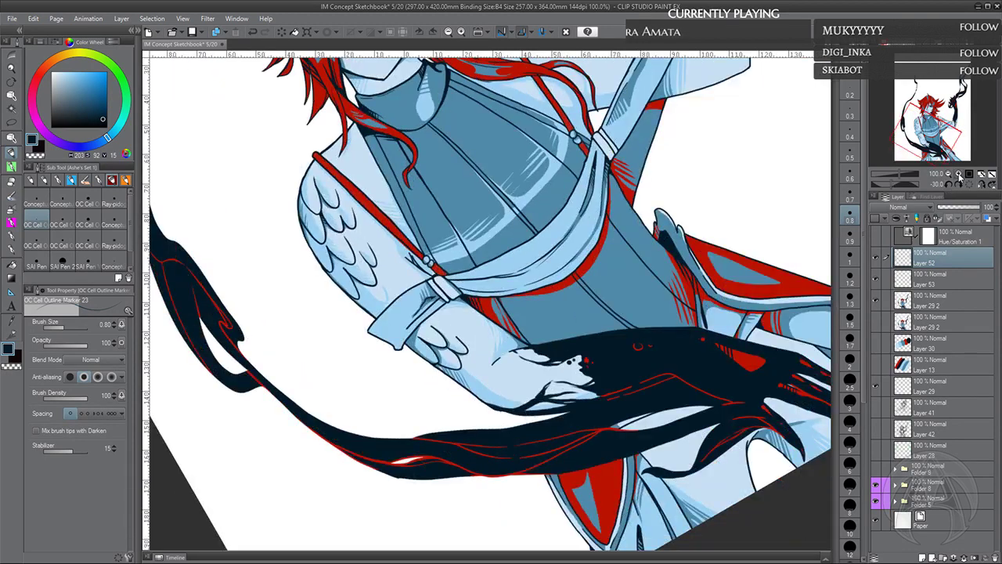
{"action": "left_click", "coordinate": [959, 174]}
{"action": "left_click", "coordinate": [958, 174]}
{"action": "left_click", "coordinate": [958, 174]}
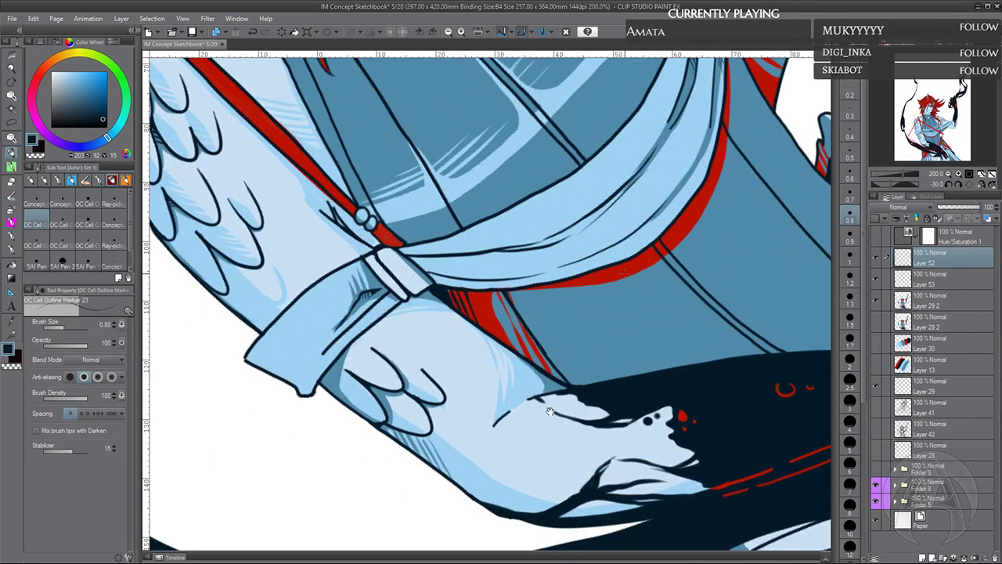
{"action": "left_click_drag", "start_coordinate": [551, 412], "coordinate": [560, 551]}
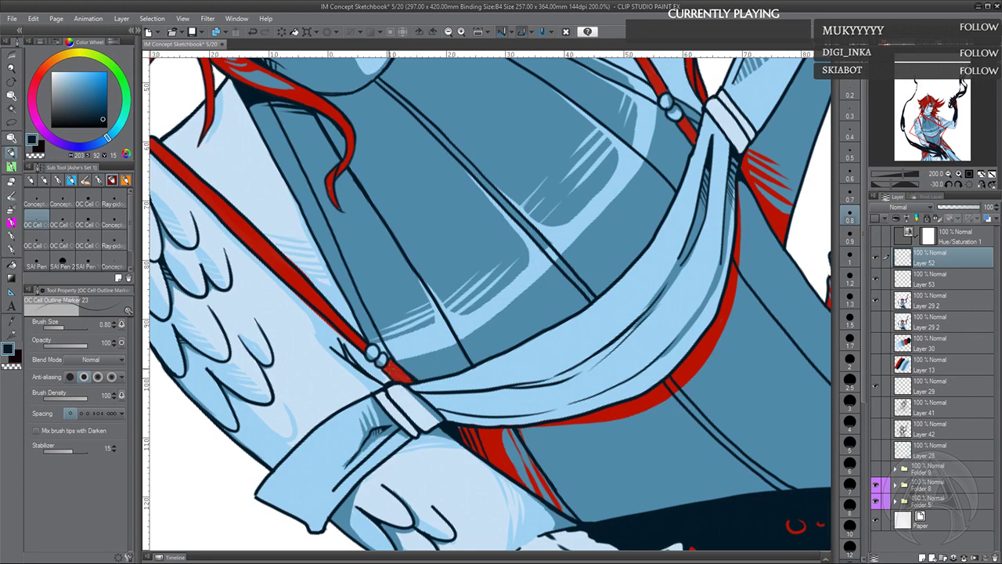
{"action": "left_click_drag", "start_coordinate": [645, 228], "coordinate": [636, 243]}
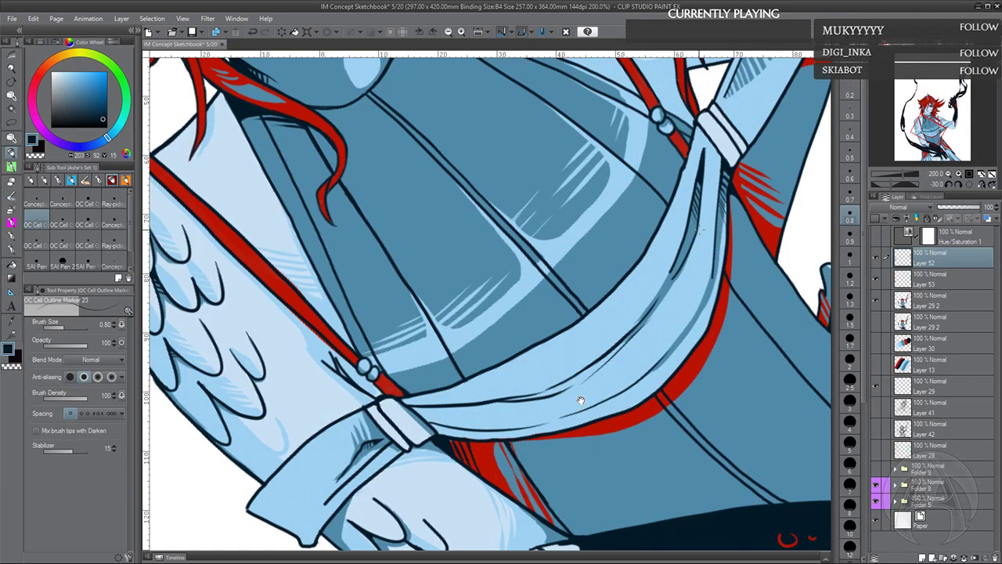
{"action": "left_click_drag", "start_coordinate": [566, 413], "coordinate": [669, 235]}
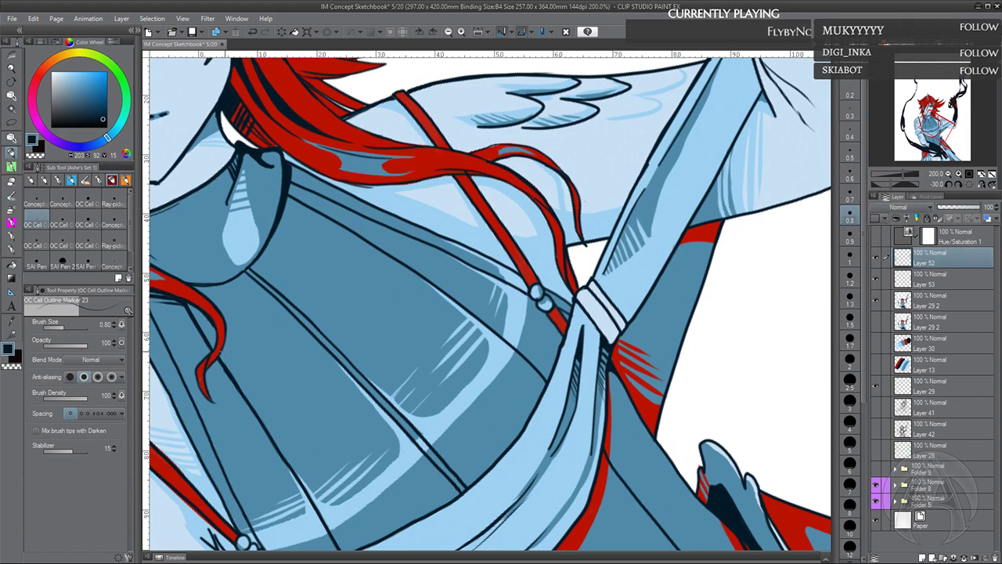
Examine the sash hatching and strap fasteners against the whole illustration at several magnifications
{"action": "key", "text": "x"}
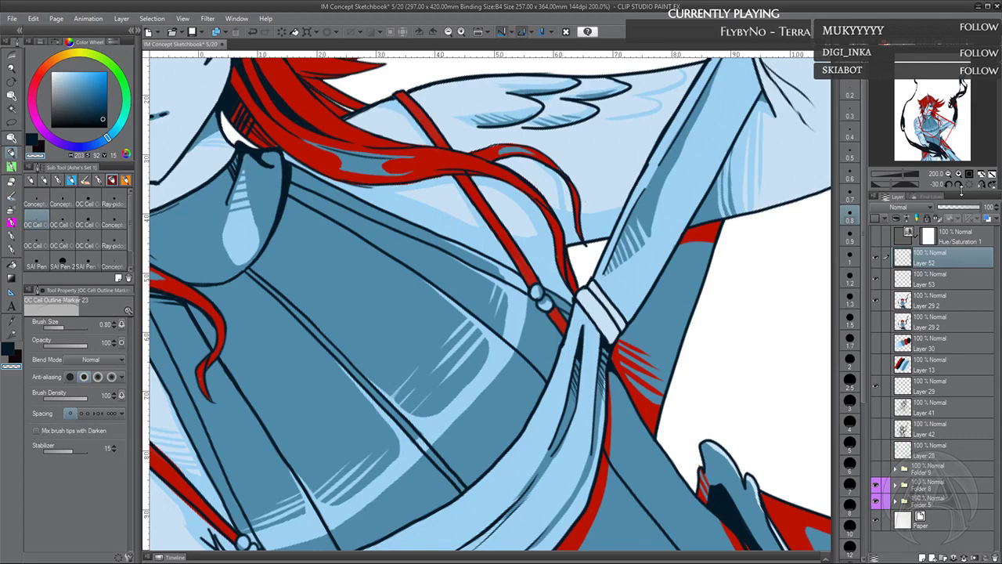
{"action": "left_click", "coordinate": [948, 176]}
{"action": "left_click", "coordinate": [948, 176]}
{"action": "left_click", "coordinate": [948, 175]}
{"action": "left_click", "coordinate": [948, 175]}
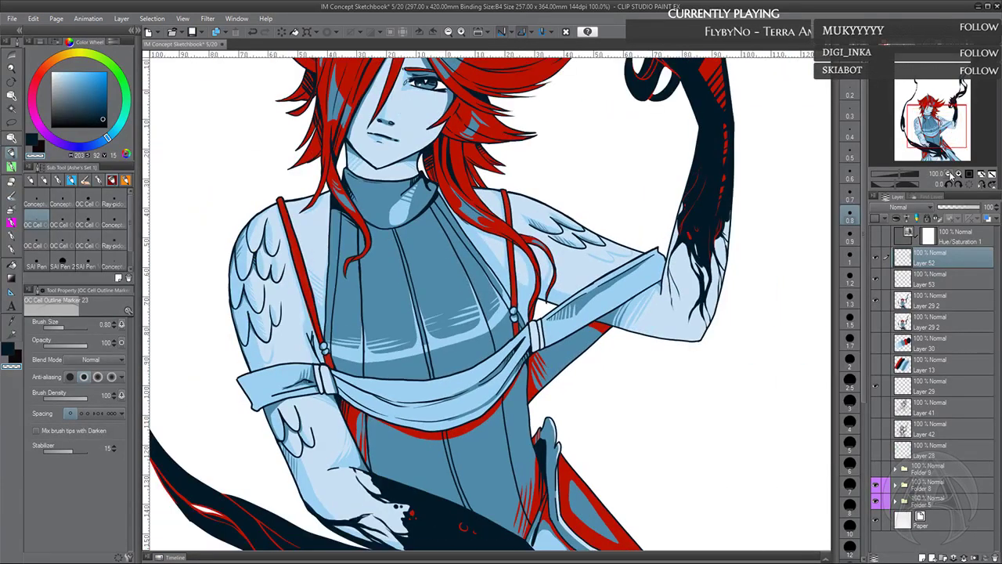
{"action": "left_click", "coordinate": [961, 174]}
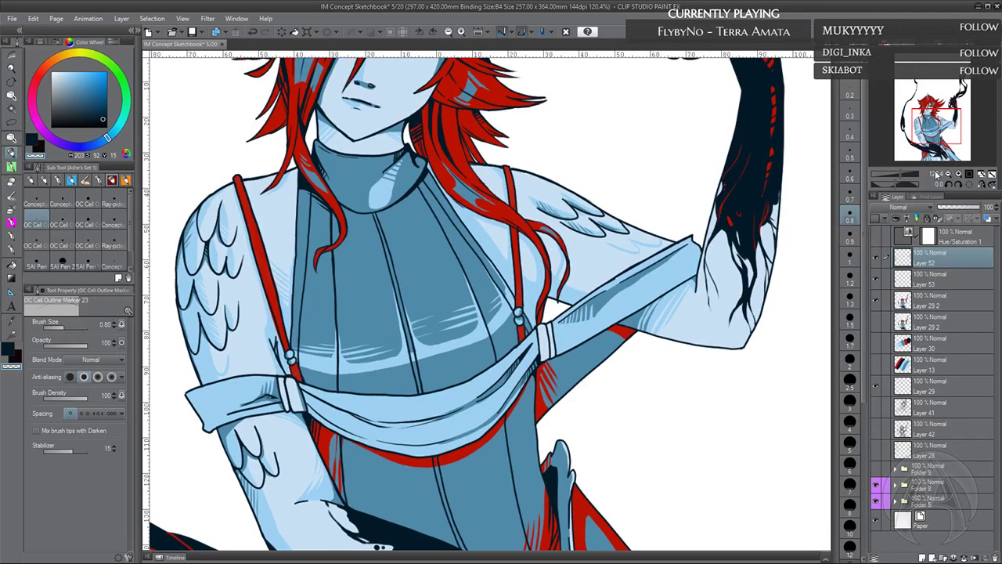
{"action": "left_click_drag", "start_coordinate": [692, 423], "coordinate": [666, 514]}
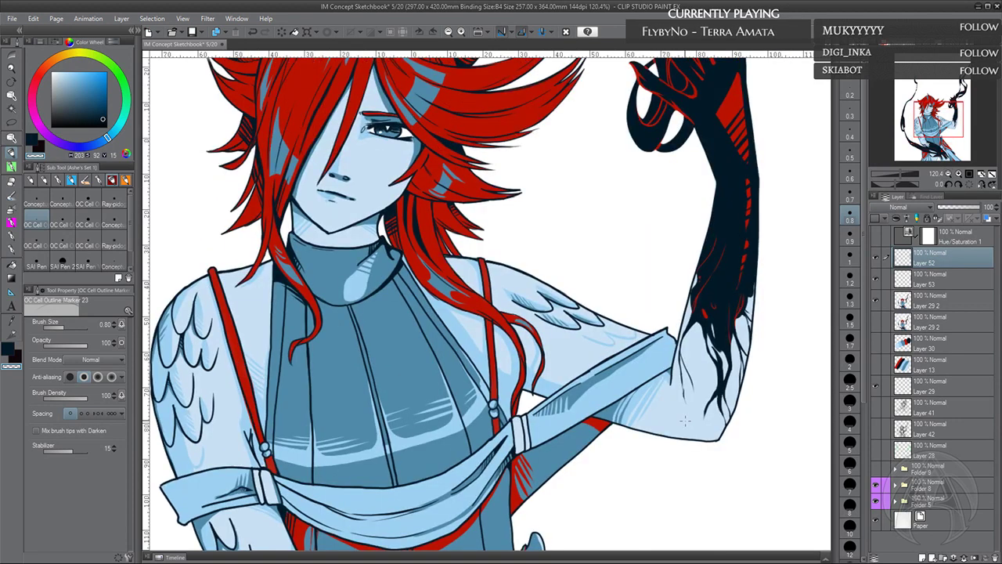
{"action": "key", "text": "c"}
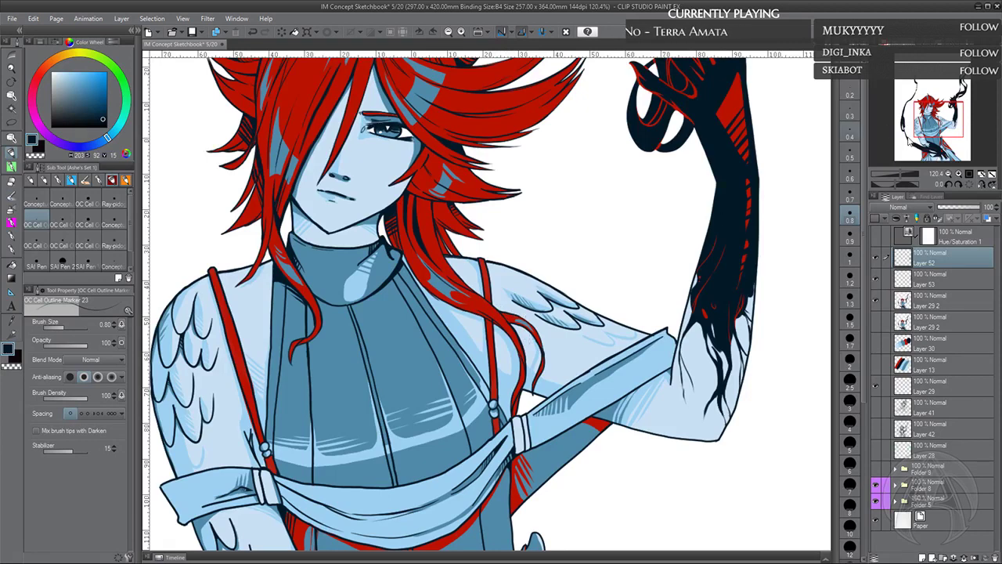
{"action": "left_click", "coordinate": [950, 176]}
{"action": "left_click", "coordinate": [950, 175]}
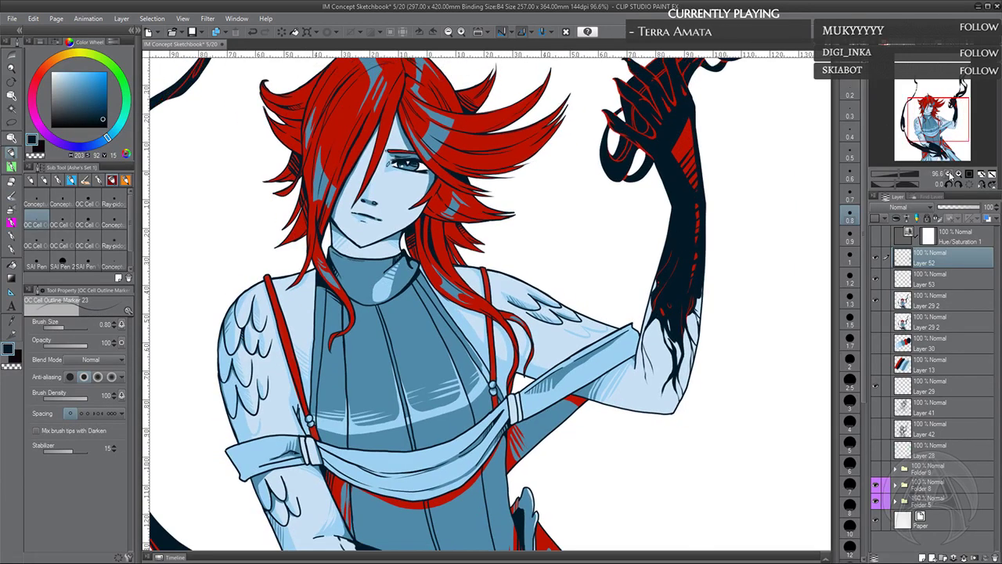
{"action": "scroll", "coordinate": [955, 152], "scroll_direction": "down", "scroll_amount": 5}
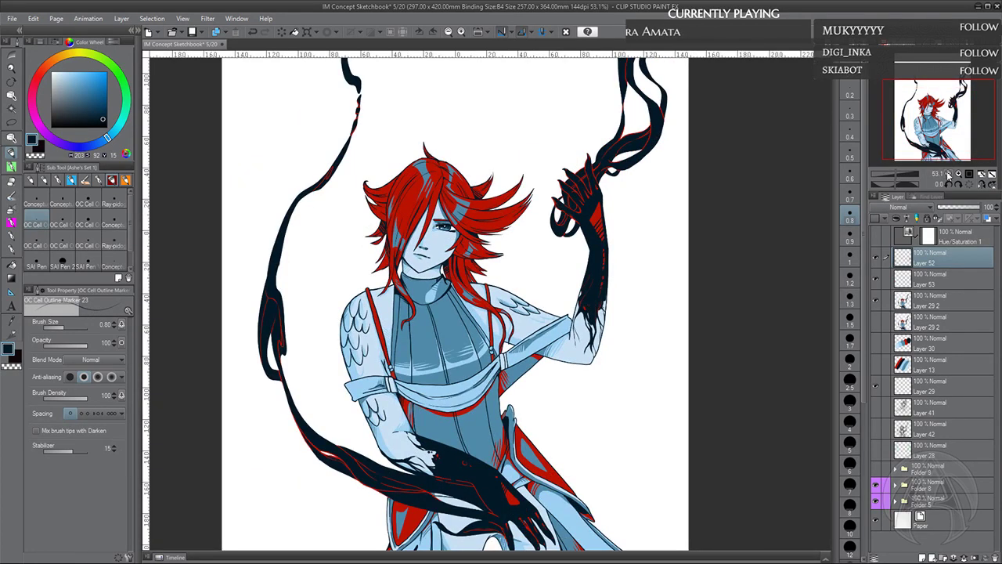
{"action": "left_click", "coordinate": [948, 174]}
{"action": "left_click", "coordinate": [948, 174]}
{"action": "left_click", "coordinate": [948, 174]}
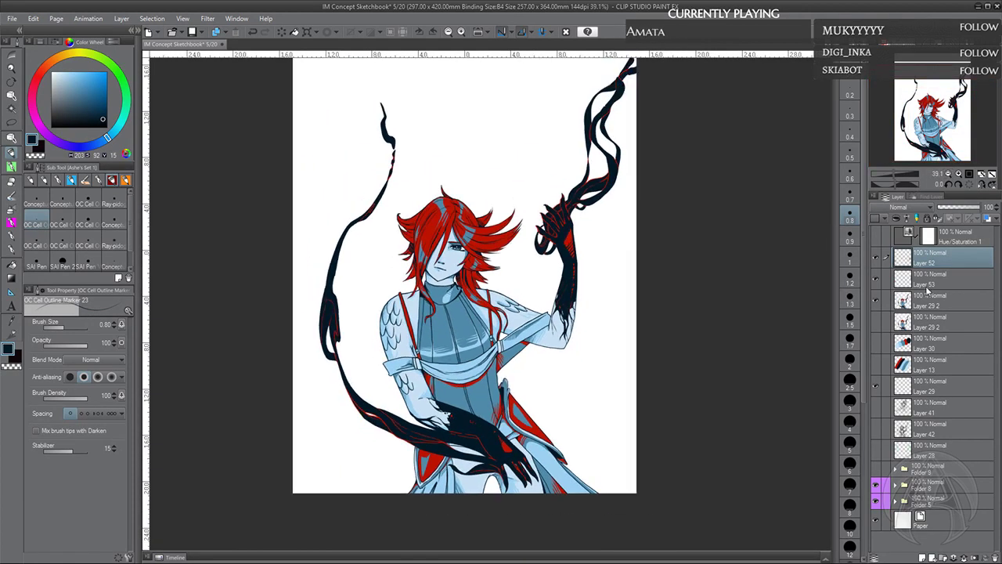
Merge Layers 53 and 52 into the visible Layer 29 2, then duplicate the merged layer and hide the lower copy
{"action": "left_click", "coordinate": [929, 285]}
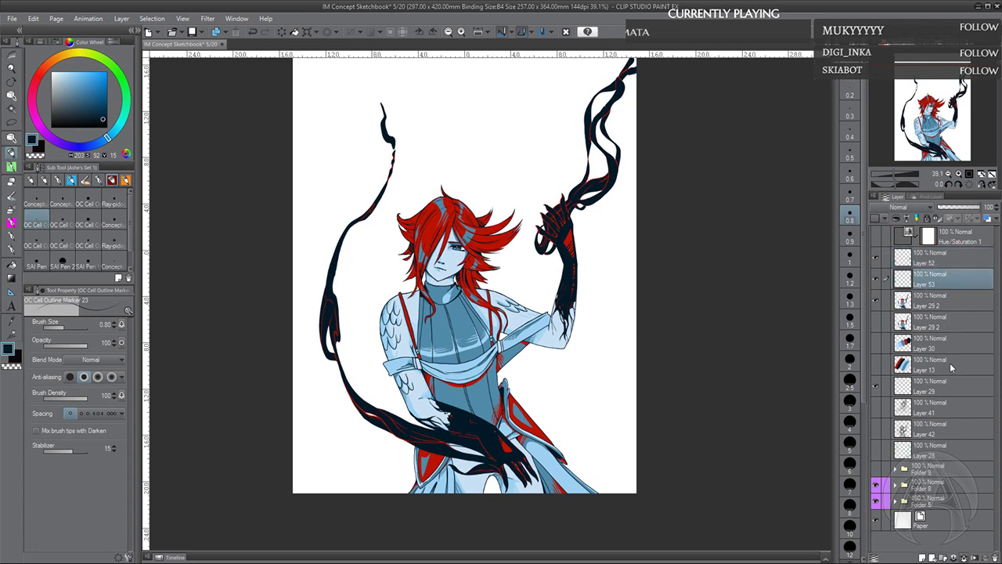
{"action": "left_click", "coordinate": [930, 265]}
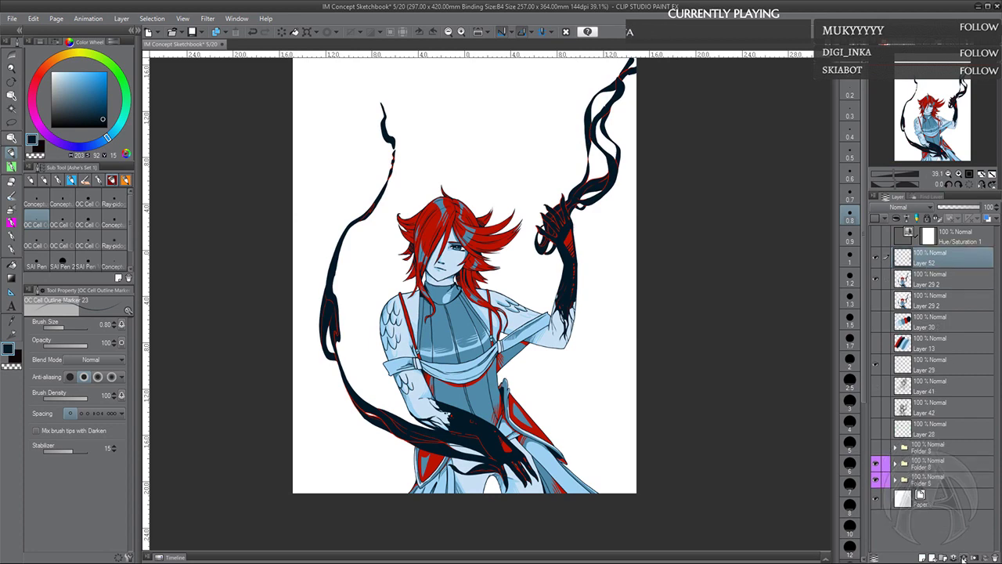
{"action": "key", "text": "Delete"}
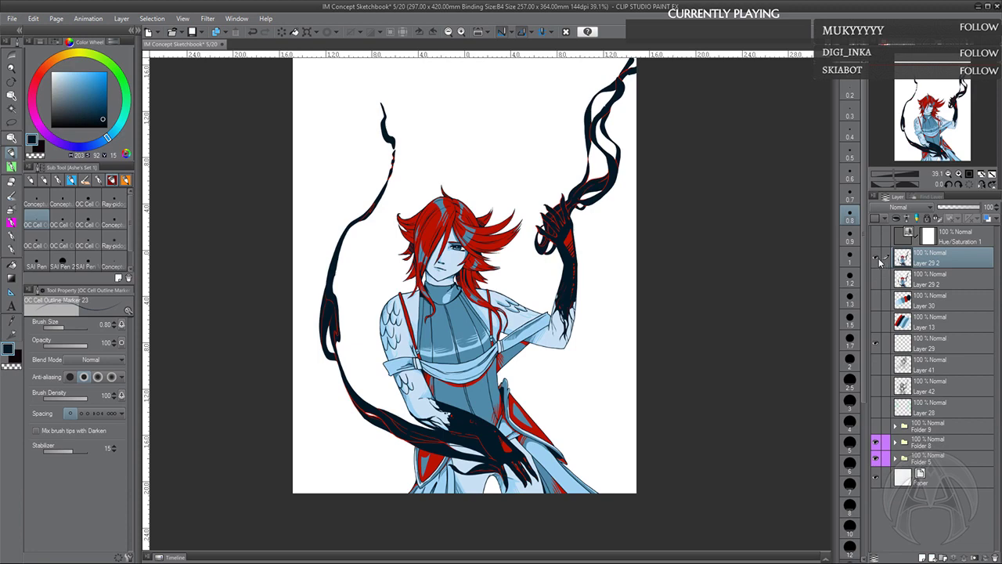
{"action": "key", "text": "ctrl+z"}
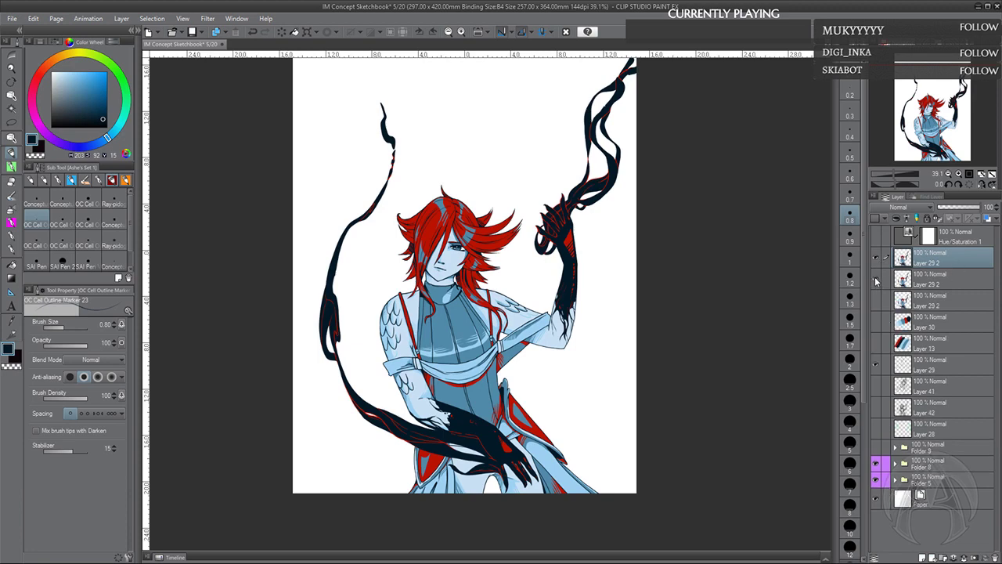
Add a new layer folder directly beneath the visible Layer 29 2
{"action": "left_click_drag", "start_coordinate": [935, 116], "coordinate": [934, 111]}
{"action": "left_click", "coordinate": [914, 280]}
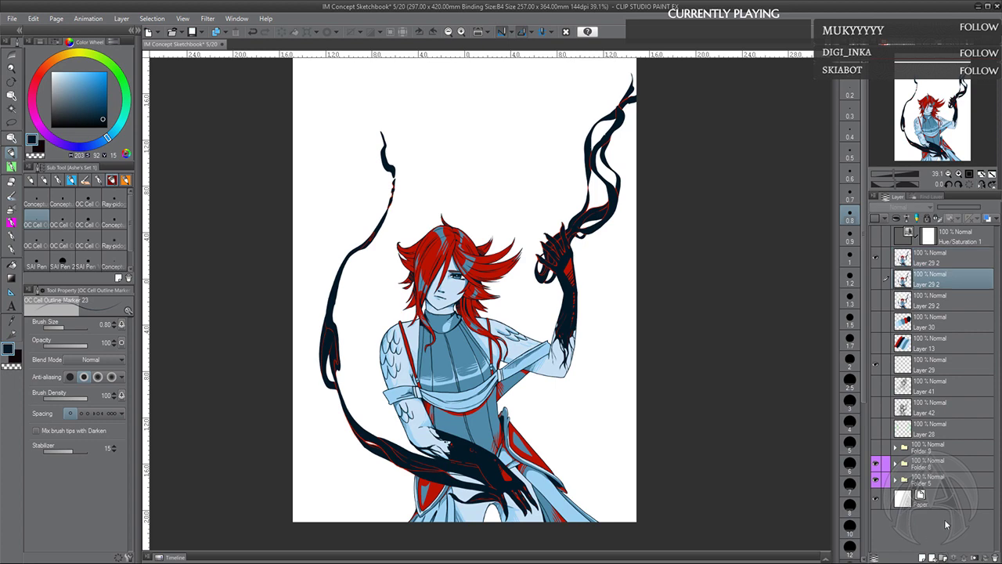
{"action": "left_click", "coordinate": [943, 557]}
Move both lower Layer 29 2 copies and Layers 30, 13, 29, 41 and 42 into the new folder, then hide it and Layer 28
{"action": "left_click", "coordinate": [924, 291]}
{"action": "left_click", "coordinate": [885, 316]}
{"action": "left_click", "coordinate": [886, 340]}
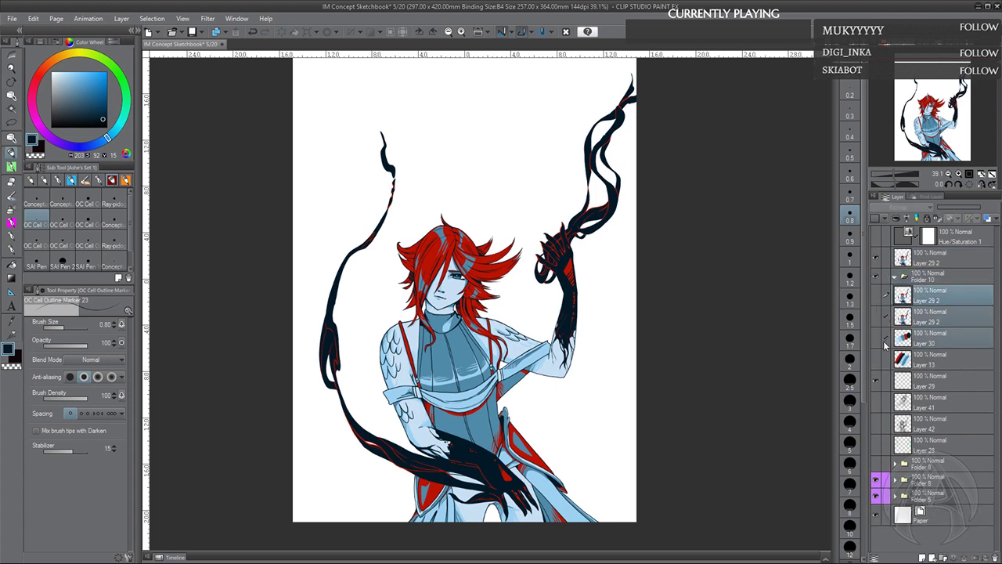
{"action": "left_click", "coordinate": [885, 359]}
{"action": "left_click", "coordinate": [885, 379]}
{"action": "left_click", "coordinate": [886, 401]}
{"action": "left_click", "coordinate": [885, 422]}
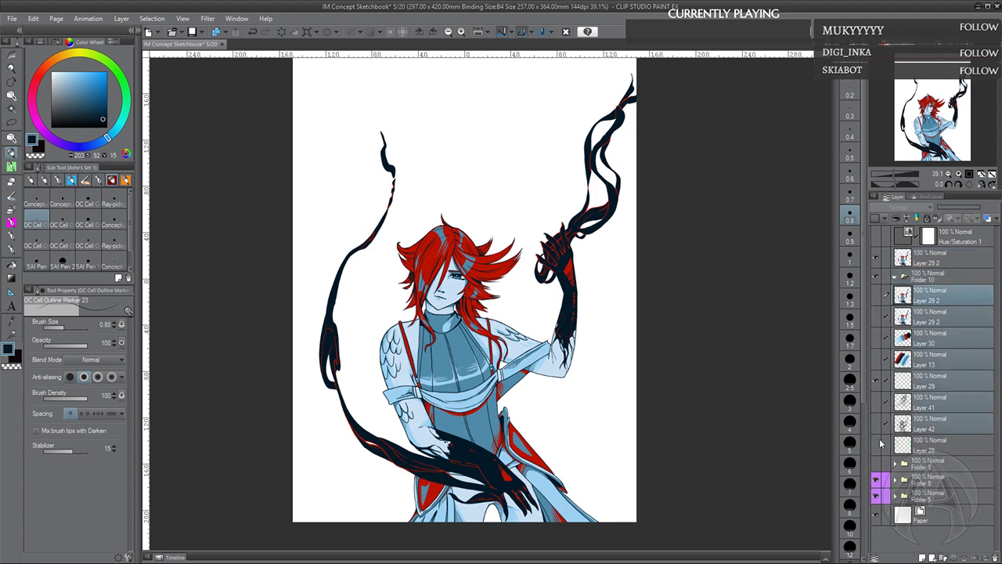
{"action": "left_click_drag", "start_coordinate": [899, 415], "coordinate": [900, 277]}
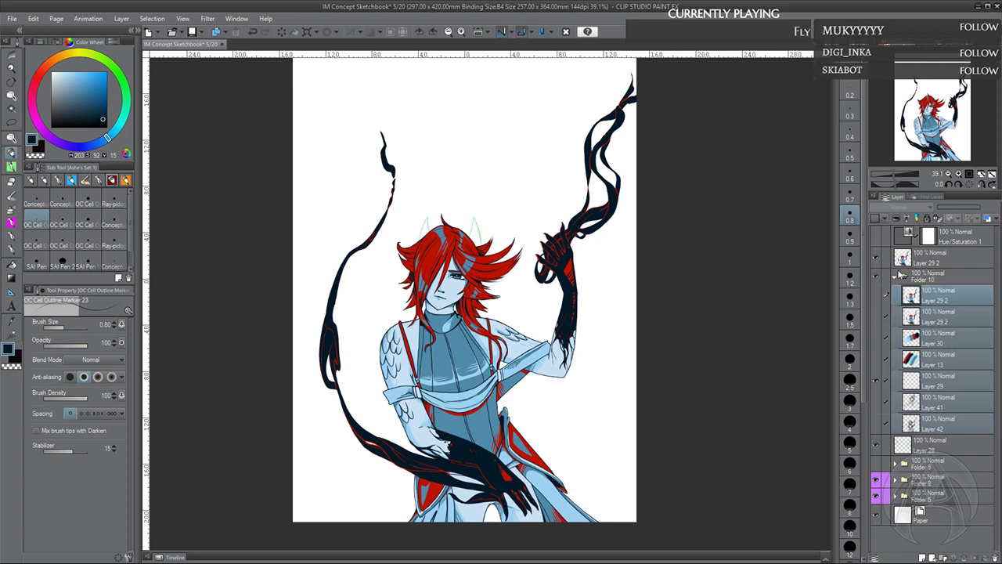
{"action": "left_click", "coordinate": [895, 277]}
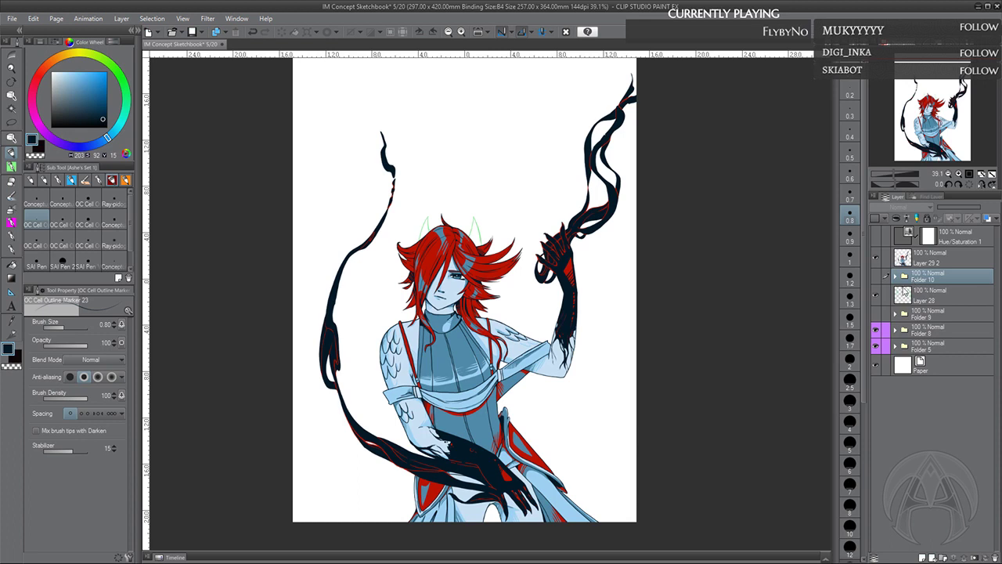
{"action": "left_click", "coordinate": [877, 297]}
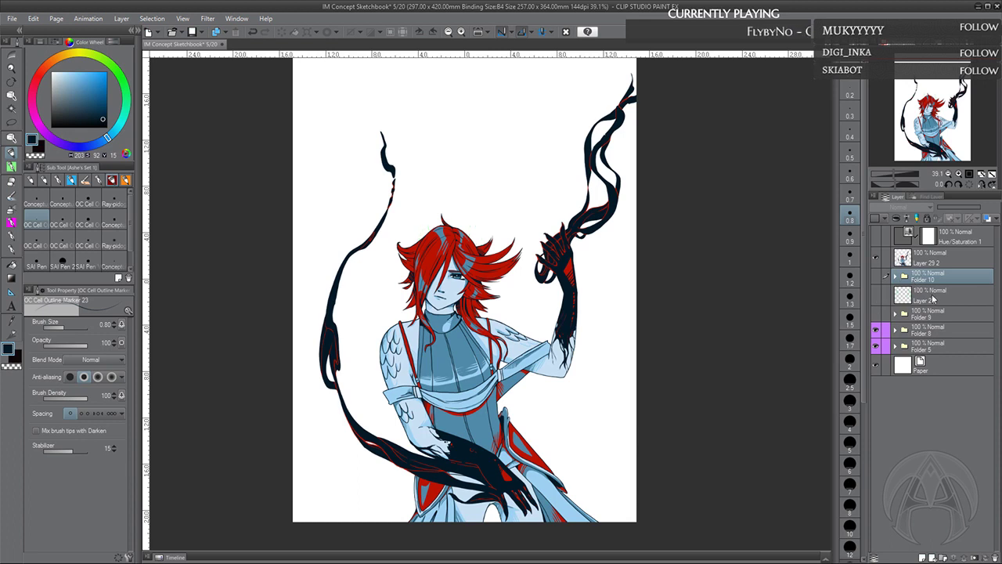
Add a layer beneath the visible Layer 29 2, and move the Layer 30 colour swatches out of the folder to the top, made visible
{"action": "left_click", "coordinate": [921, 556]}
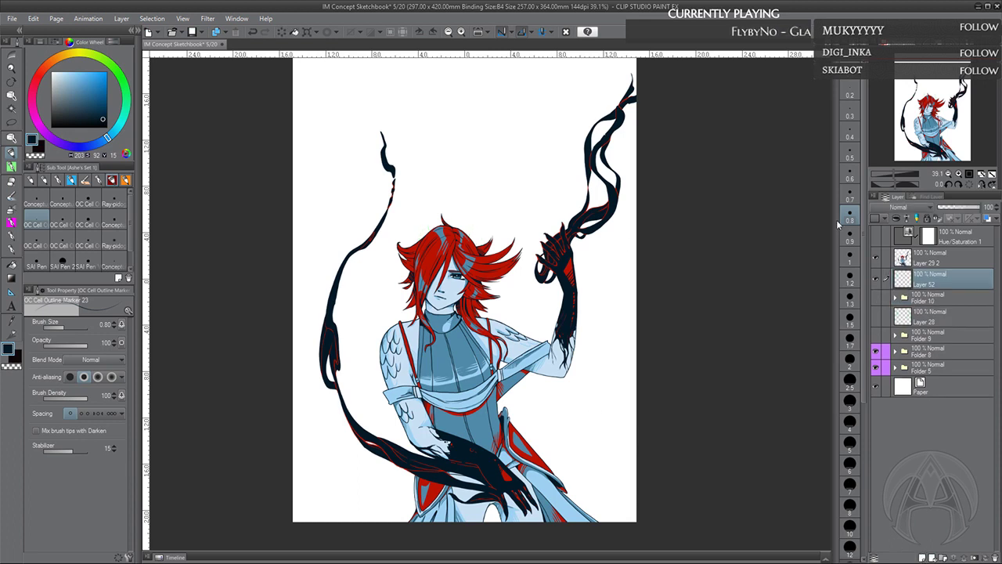
{"action": "left_click_drag", "start_coordinate": [929, 111], "coordinate": [932, 93]}
{"action": "left_click", "coordinate": [894, 299]}
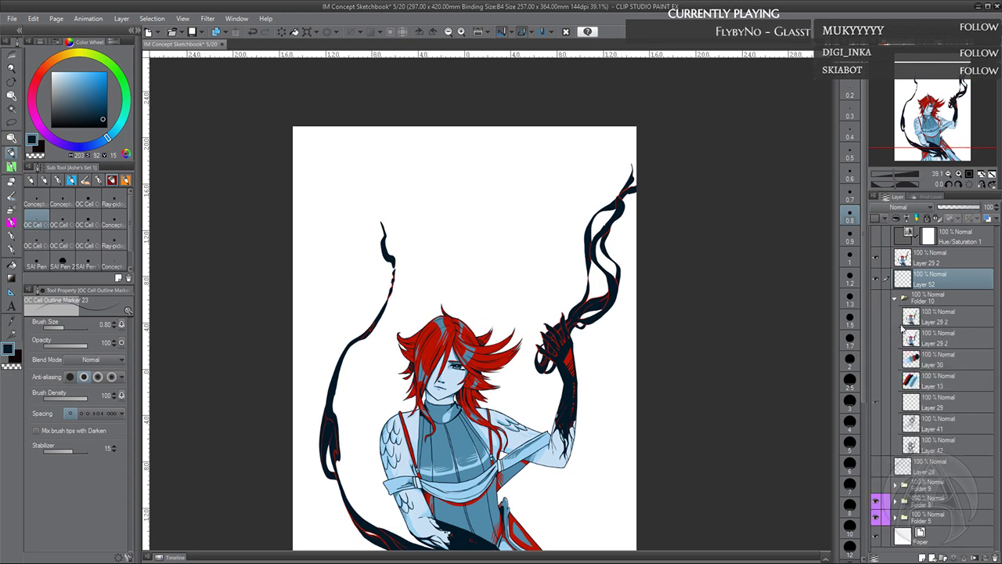
{"action": "left_click_drag", "start_coordinate": [937, 362], "coordinate": [942, 251]}
{"action": "left_click_drag", "start_coordinate": [943, 98], "coordinate": [940, 115]}
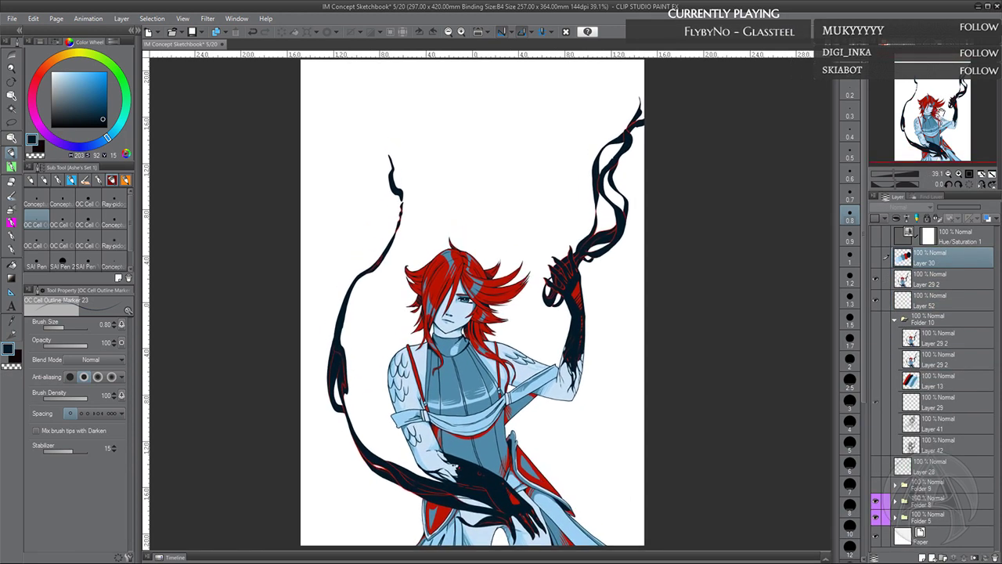
{"action": "left_click", "coordinate": [875, 257]}
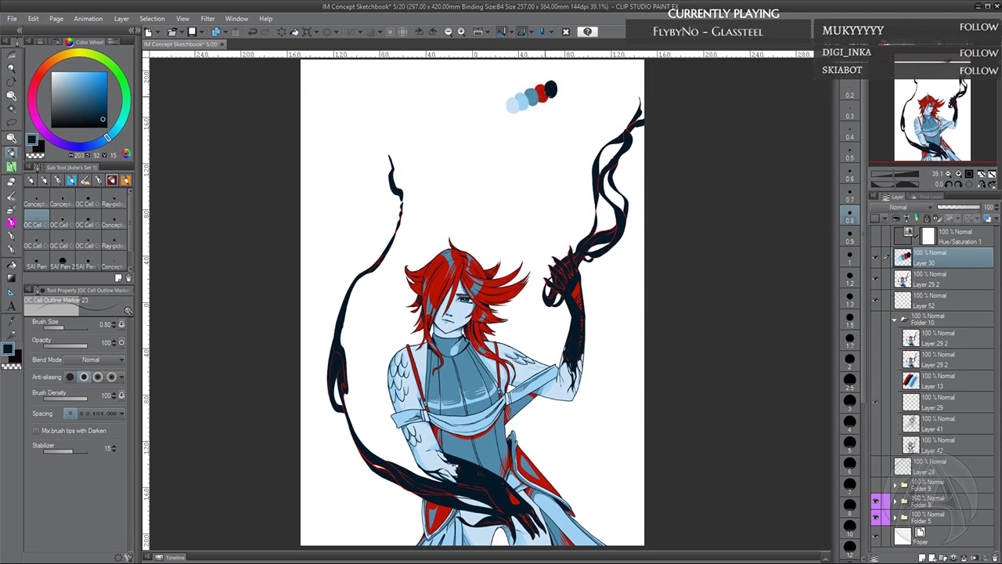
On Layer 52, outline a wide diagonal band behind the character with a polyline selection and fill it with the light blue swatch colour
{"action": "left_click", "coordinate": [525, 103], "text": "alt"}
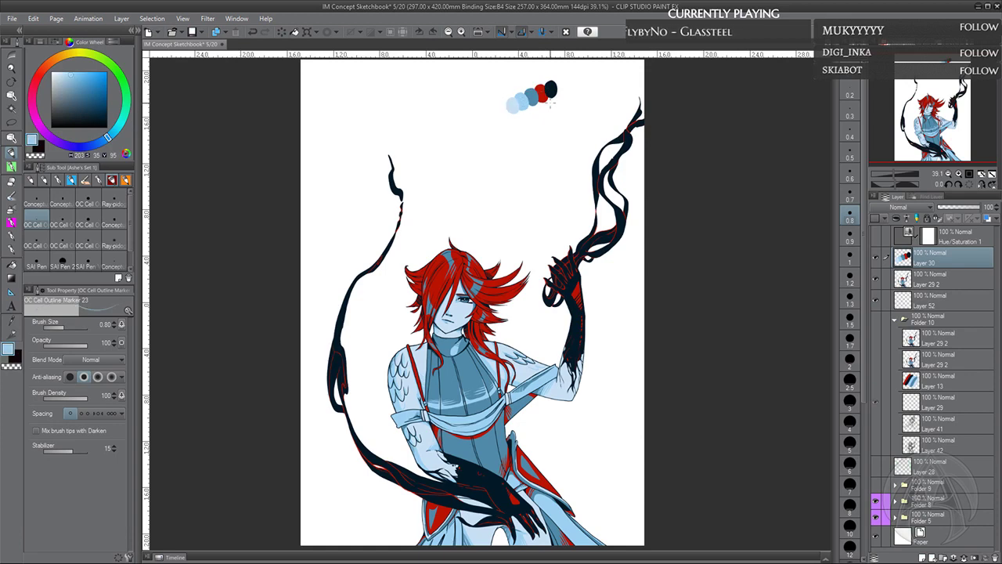
{"action": "left_click_drag", "start_coordinate": [937, 102], "coordinate": [937, 107]}
{"action": "left_click", "coordinate": [944, 300]}
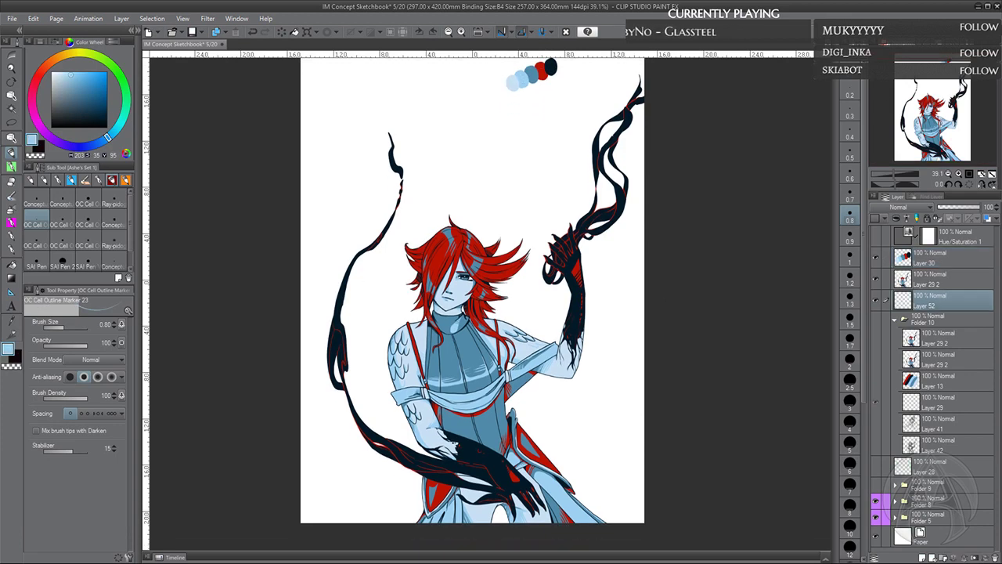
{"action": "key", "text": "m"}
{"action": "left_click", "coordinate": [32, 201]}
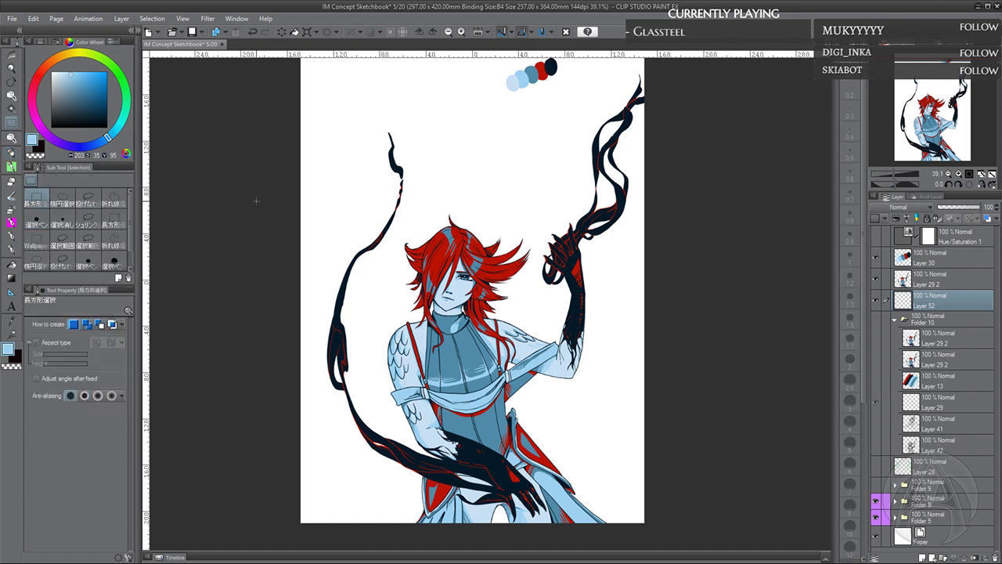
{"action": "left_click", "coordinate": [114, 201]}
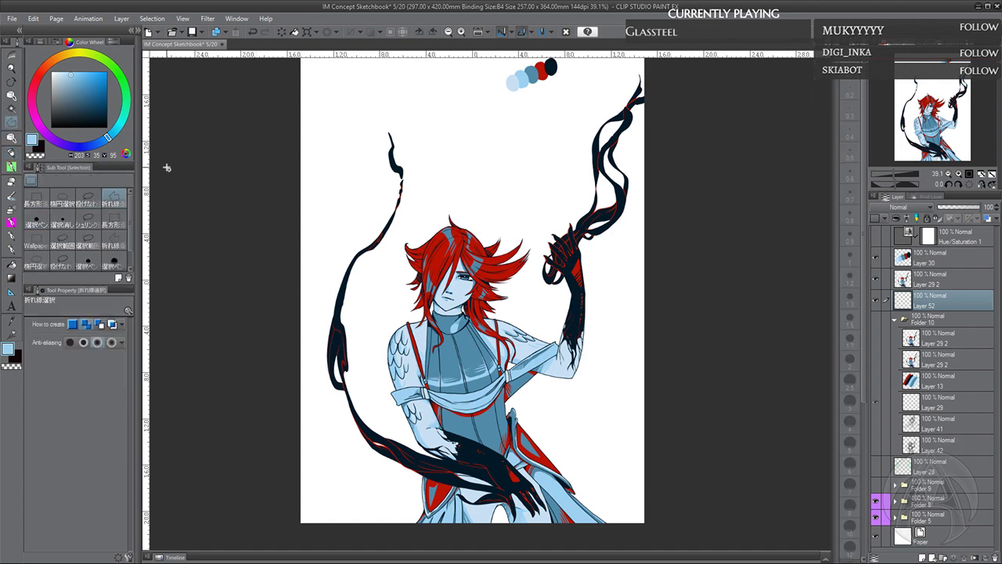
{"action": "left_click", "coordinate": [503, 138]}
{"action": "left_click", "coordinate": [335, 440]}
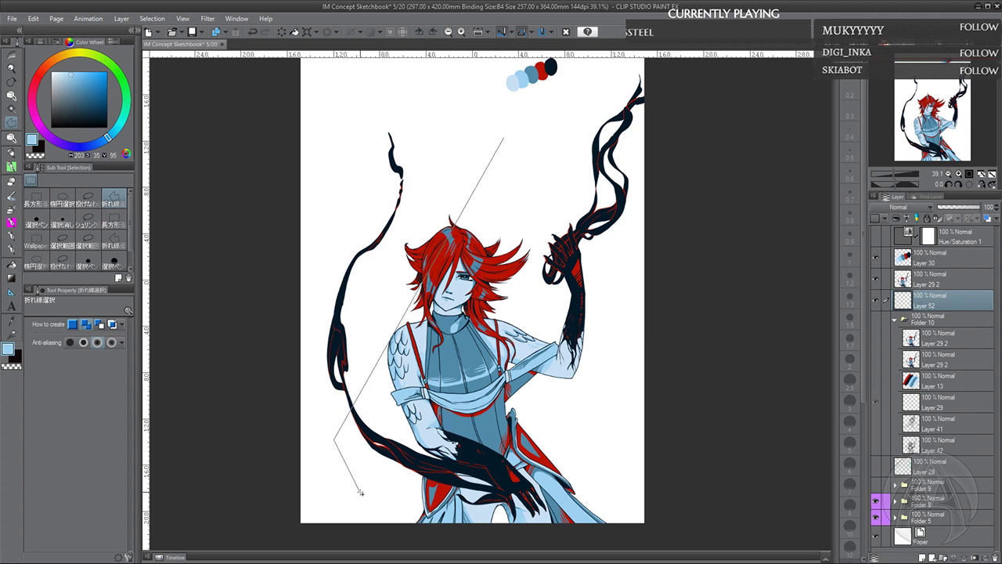
{"action": "left_click", "coordinate": [361, 492]}
{"action": "left_click", "coordinate": [394, 486]}
{"action": "left_click", "coordinate": [593, 162]}
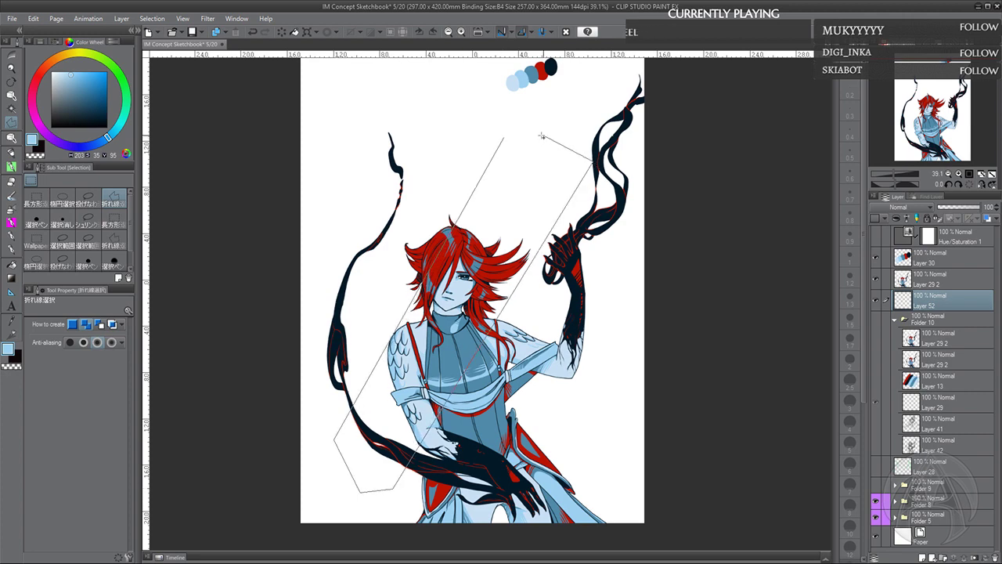
{"action": "left_click", "coordinate": [508, 133]}
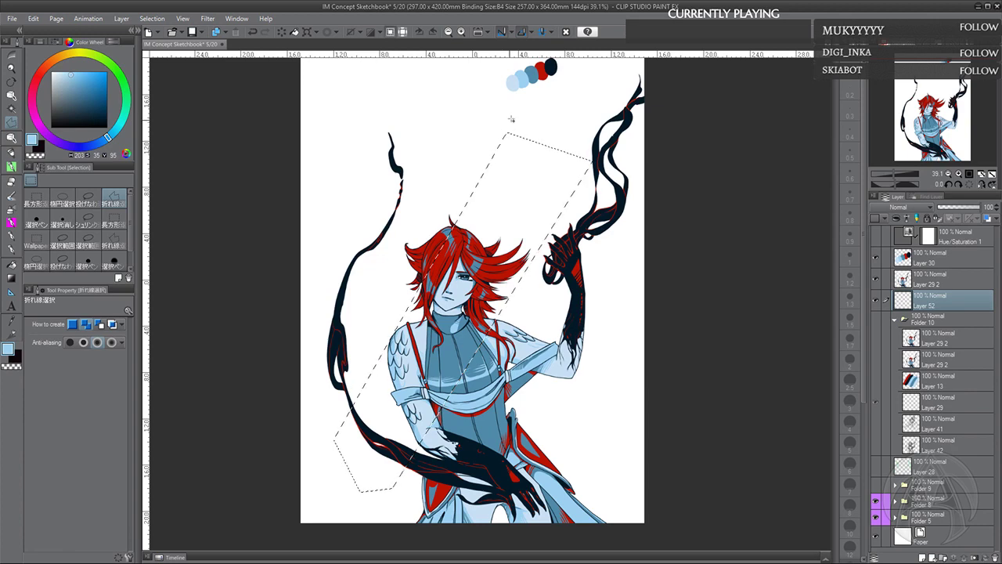
{"action": "left_click", "coordinate": [297, 32]}
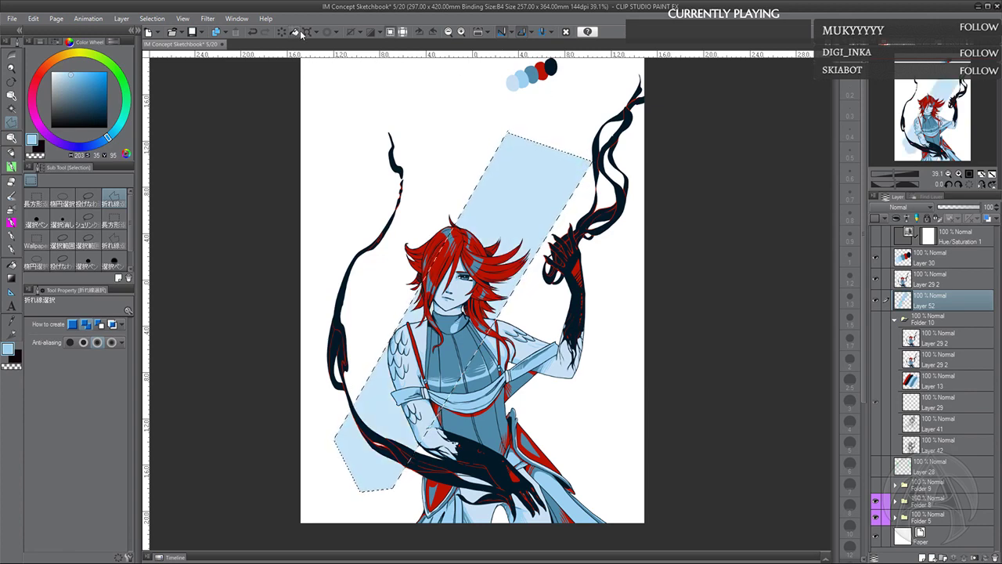
Fill a narrower light blue diagonal strip alongside the wide band behind the character, and clear the selection
{"action": "left_click_drag", "start_coordinate": [535, 390], "coordinate": [533, 398]}
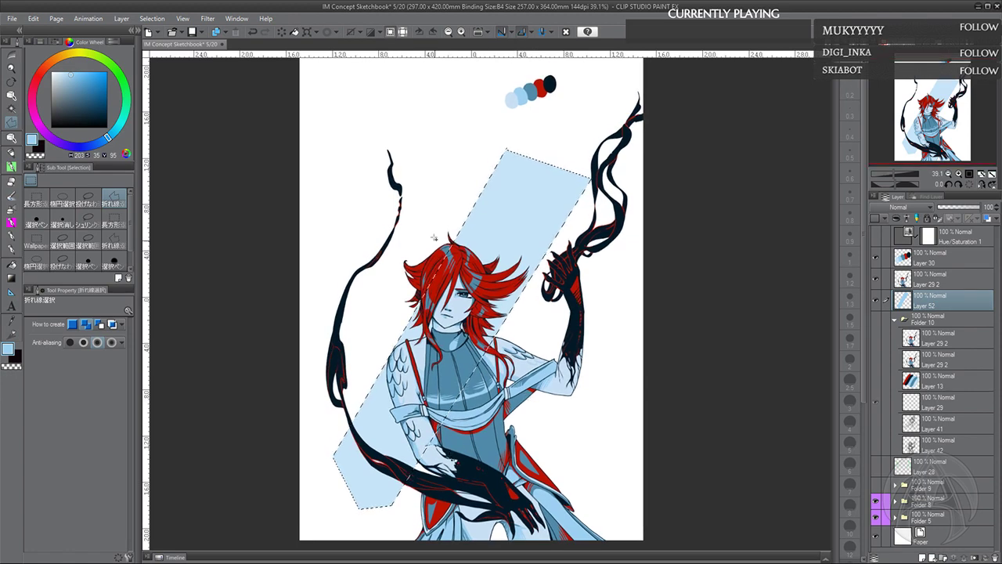
{"action": "left_click", "coordinate": [319, 445]}
{"action": "left_click", "coordinate": [447, 123]}
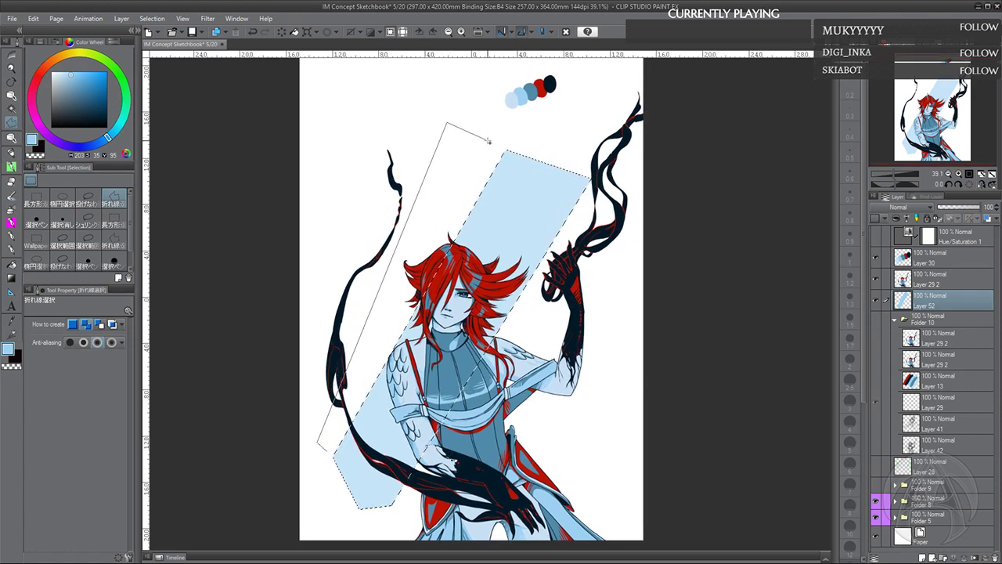
{"action": "left_click", "coordinate": [486, 141]}
{"action": "left_click", "coordinate": [321, 447]}
{"action": "left_click", "coordinate": [295, 31]}
{"action": "left_click", "coordinate": [353, 33]}
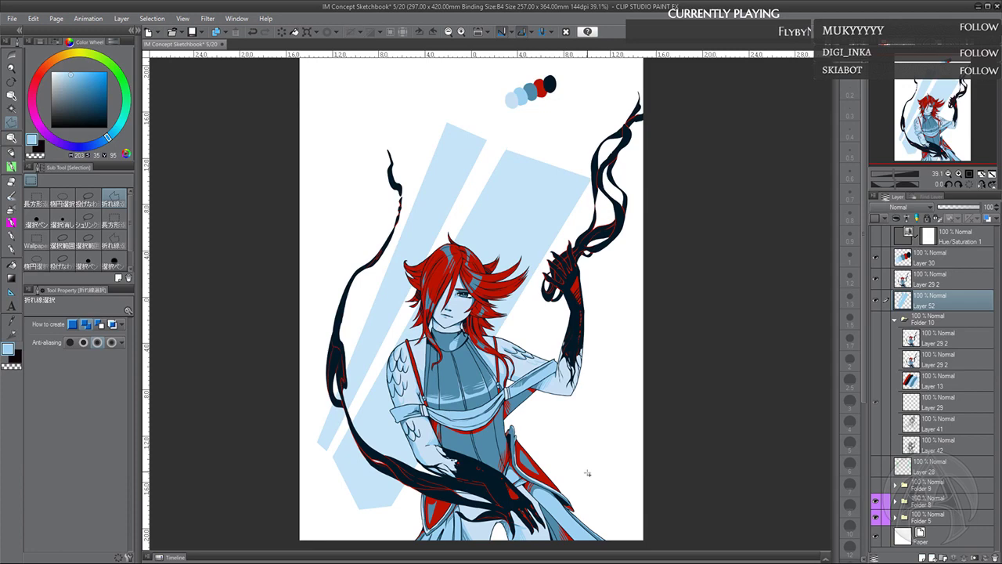
Try to cut freehand diagonal gaps across the lower ends of the light blue bands, and undo the cuts
{"action": "left_click_drag", "start_coordinate": [601, 481], "coordinate": [594, 458]}
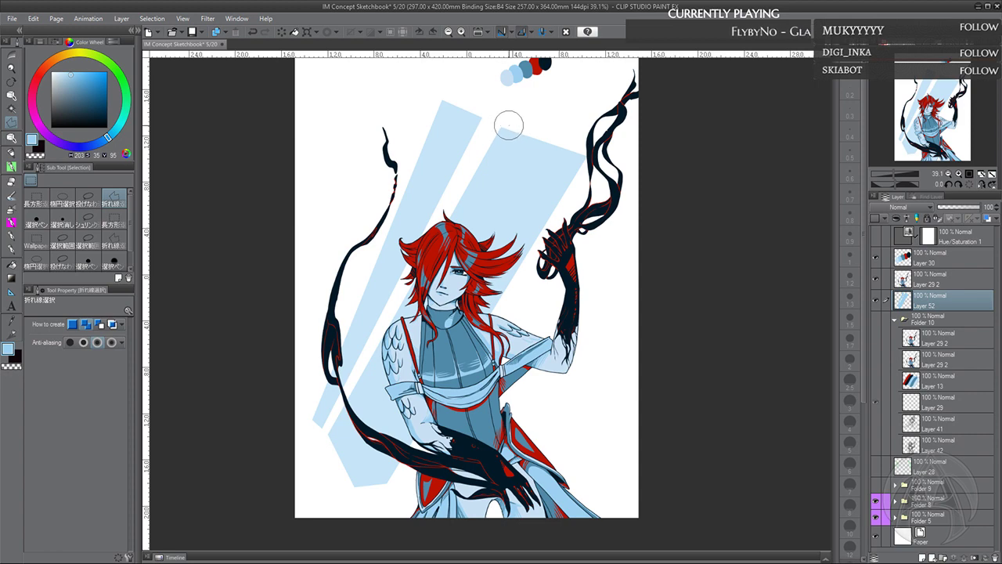
{"action": "left_click_drag", "start_coordinate": [313, 398], "coordinate": [404, 473]}
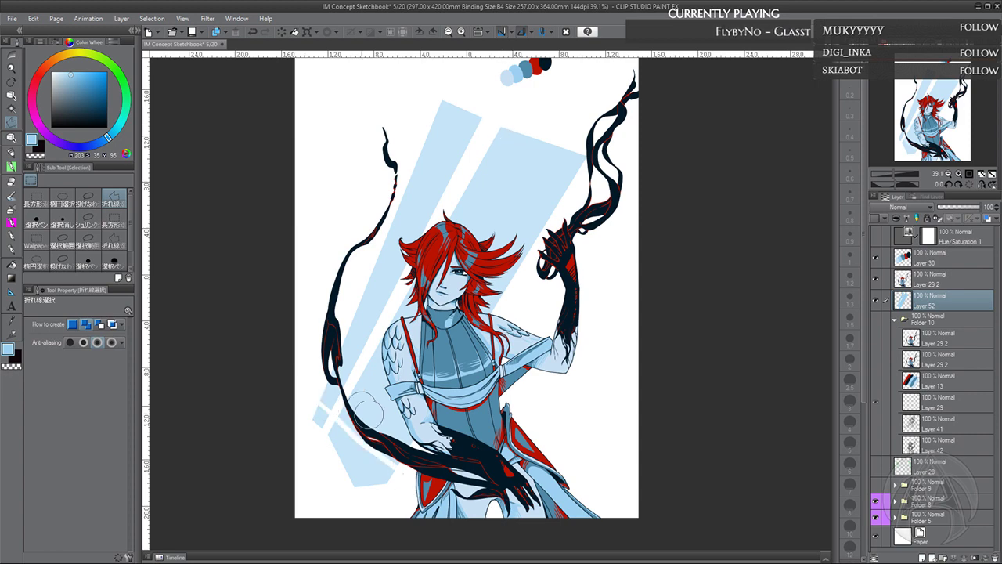
{"action": "key", "text": "ctrl+z"}
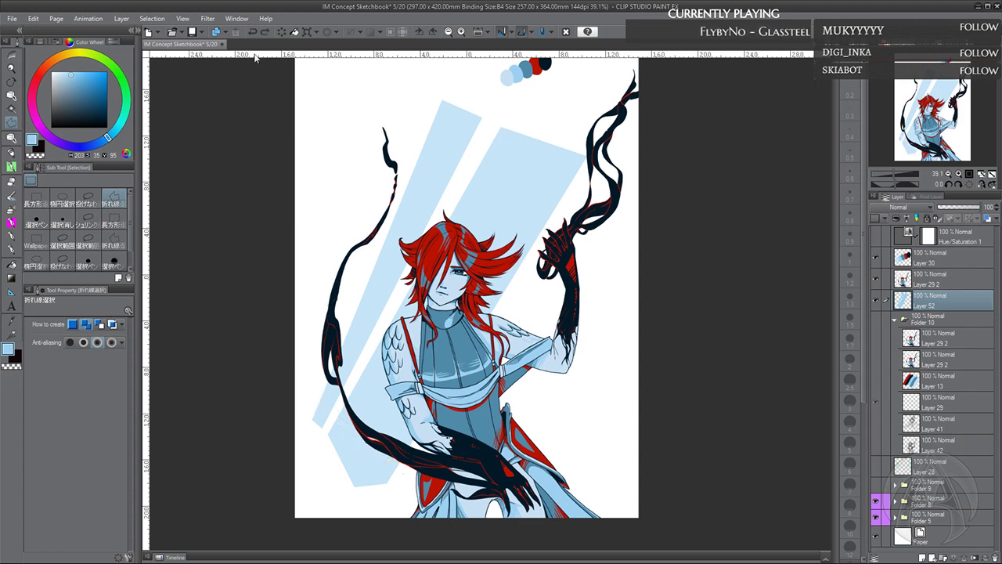
{"action": "left_click_drag", "start_coordinate": [316, 393], "coordinate": [450, 530]}
{"action": "left_click_drag", "start_coordinate": [353, 376], "coordinate": [462, 495]}
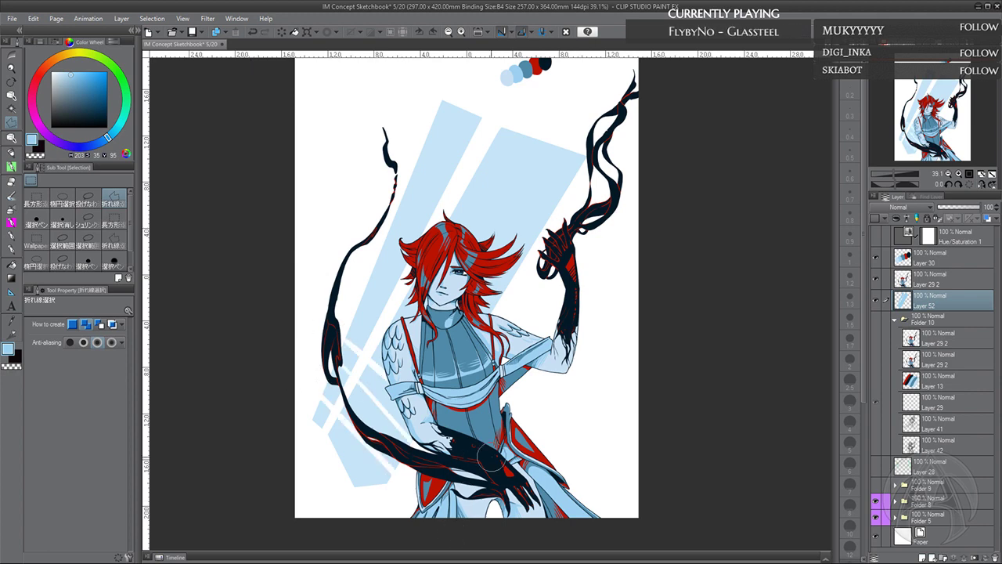
{"action": "left_click", "coordinate": [252, 31]}
{"action": "left_click", "coordinate": [252, 31]}
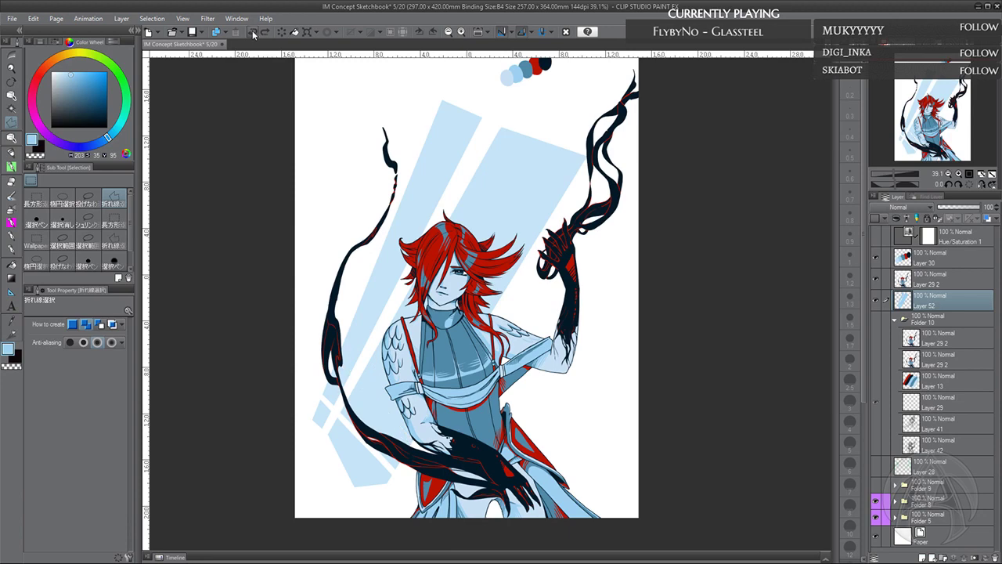
{"action": "left_click", "coordinate": [252, 31]}
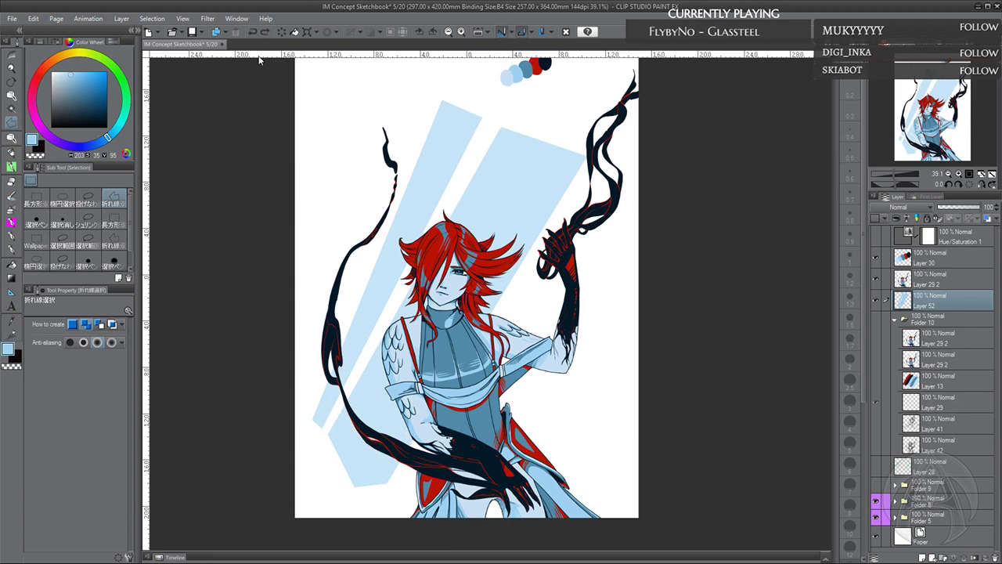
Add a parallel line special ruler to Layer 52 and erase parallel diagonal gaps across the lower ends of the light blue bands
{"action": "left_click", "coordinate": [19, 289]}
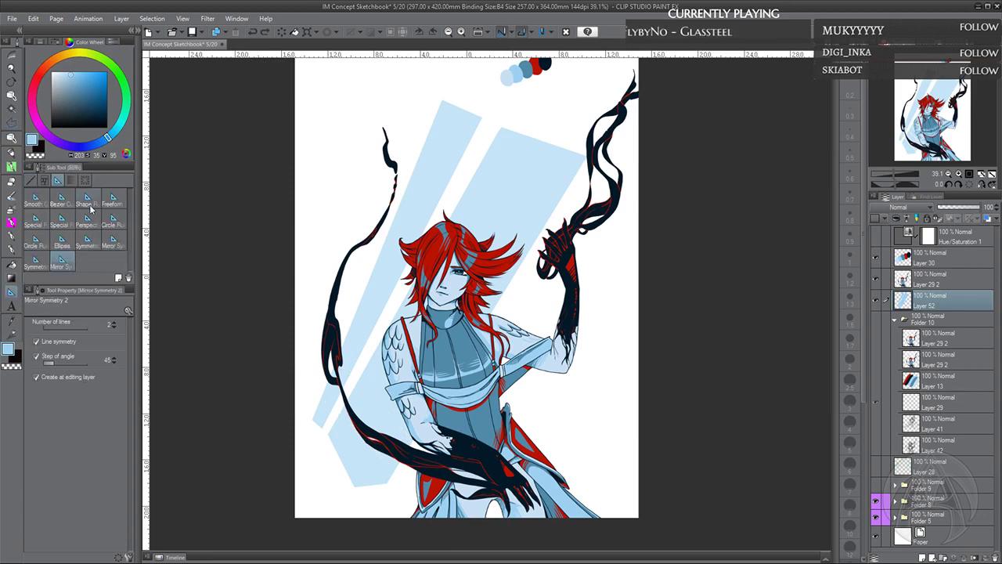
{"action": "left_click", "coordinate": [58, 219]}
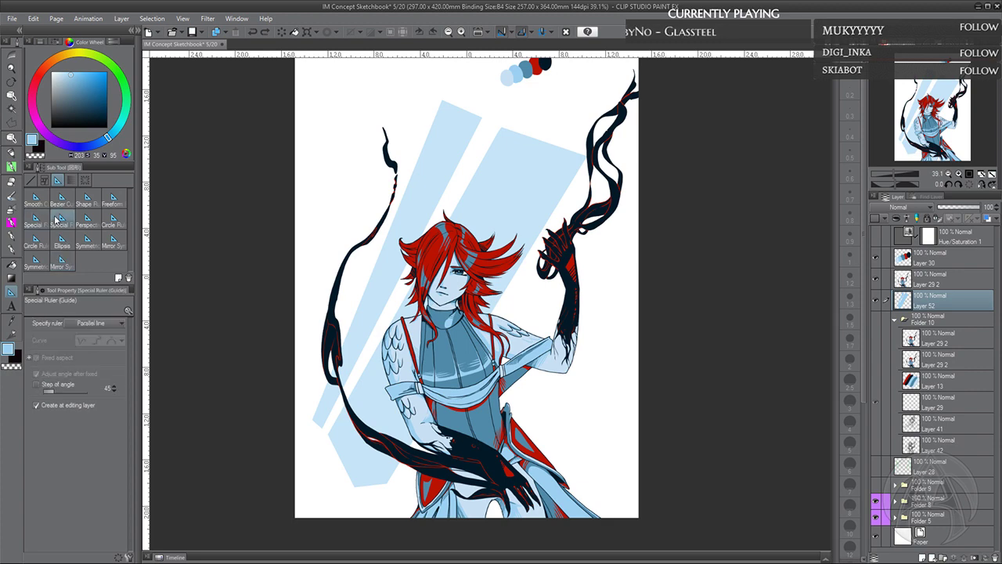
{"action": "left_click_drag", "start_coordinate": [405, 468], "coordinate": [288, 335]}
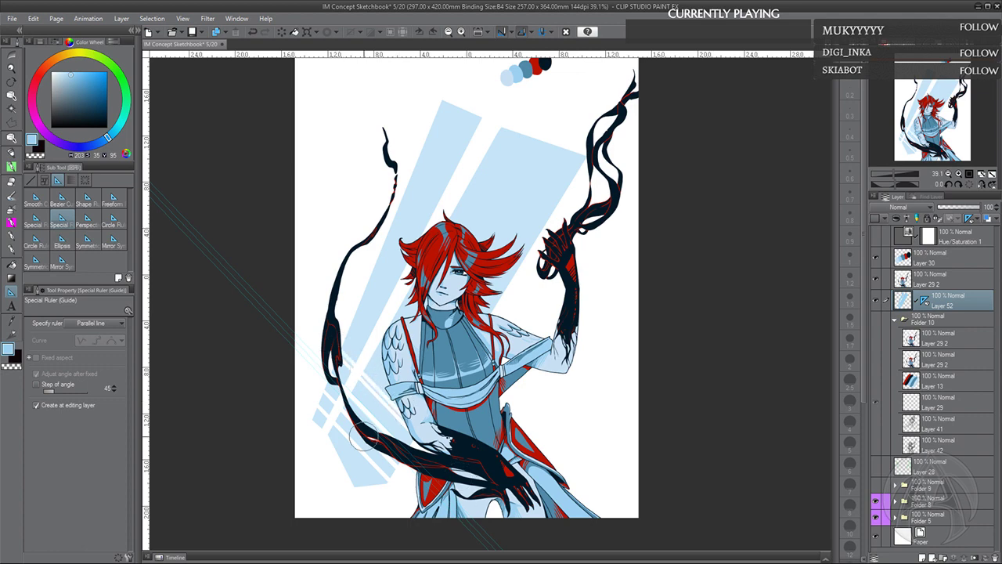
{"action": "left_click", "coordinate": [253, 33]}
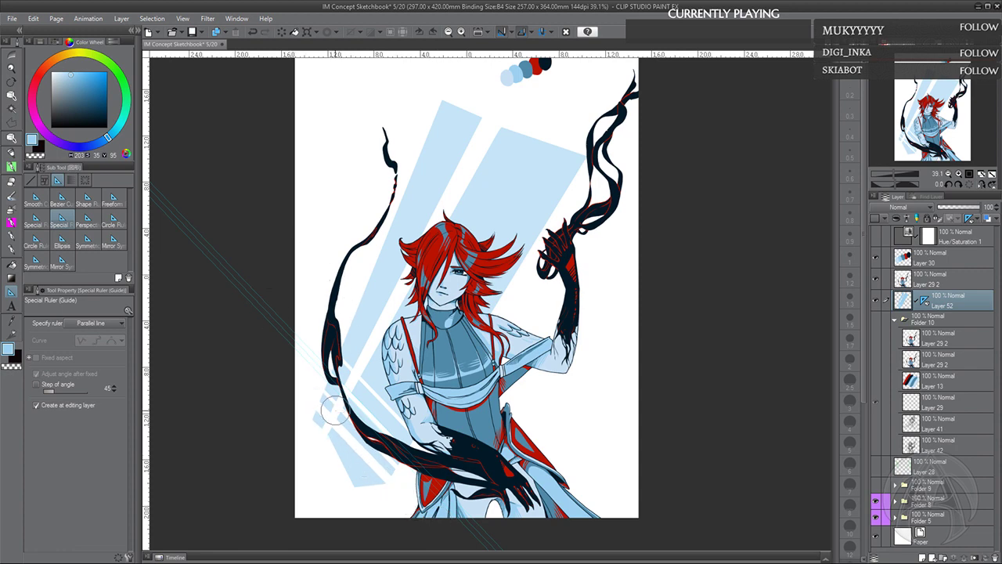
{"action": "left_click_drag", "start_coordinate": [310, 415], "coordinate": [401, 510]}
{"action": "left_click_drag", "start_coordinate": [401, 510], "coordinate": [298, 407]}
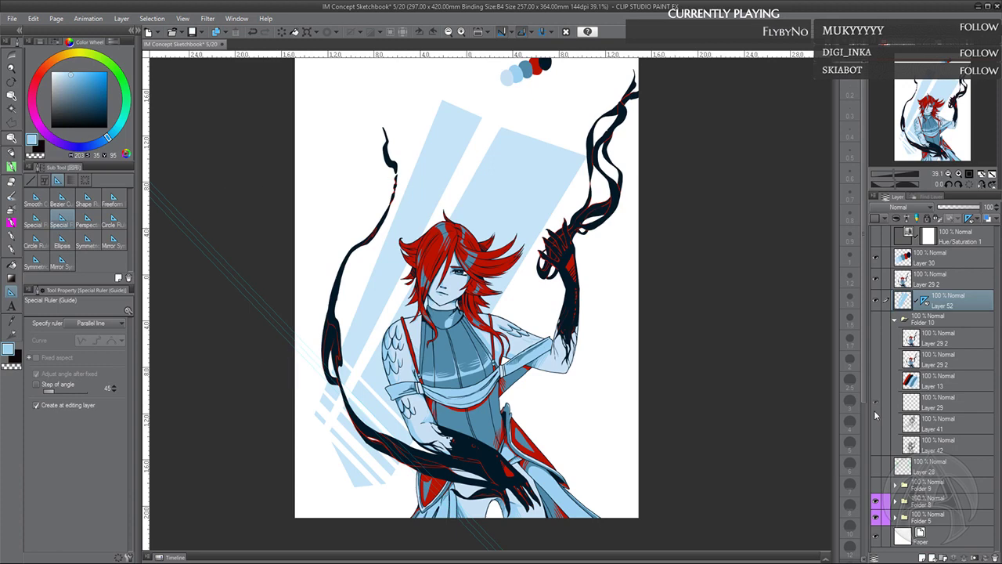
Add a layer clipped to Layer 52 and fill a large polyline selection across the bands with the medium blue swatch colour, then deselect
{"action": "left_click", "coordinate": [925, 554]}
{"action": "left_click", "coordinate": [528, 71], "text": "alt"}
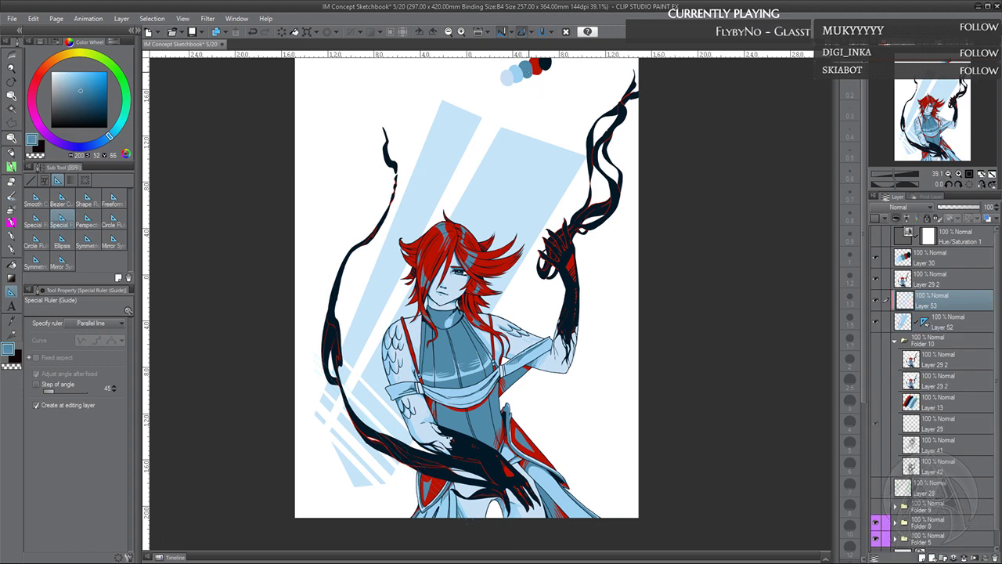
{"action": "left_click", "coordinate": [14, 121]}
{"action": "left_click", "coordinate": [386, 190]}
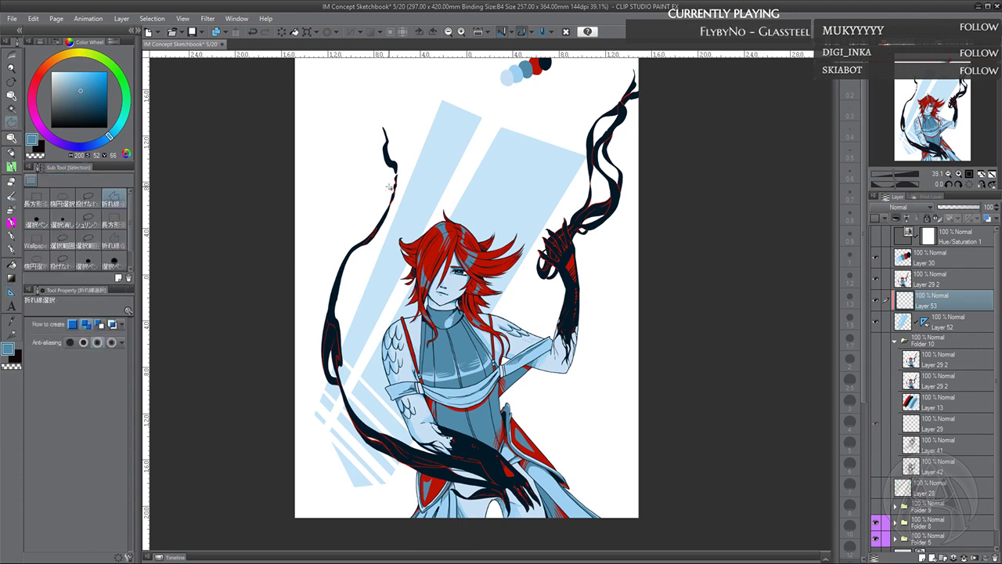
{"action": "left_click", "coordinate": [574, 137]}
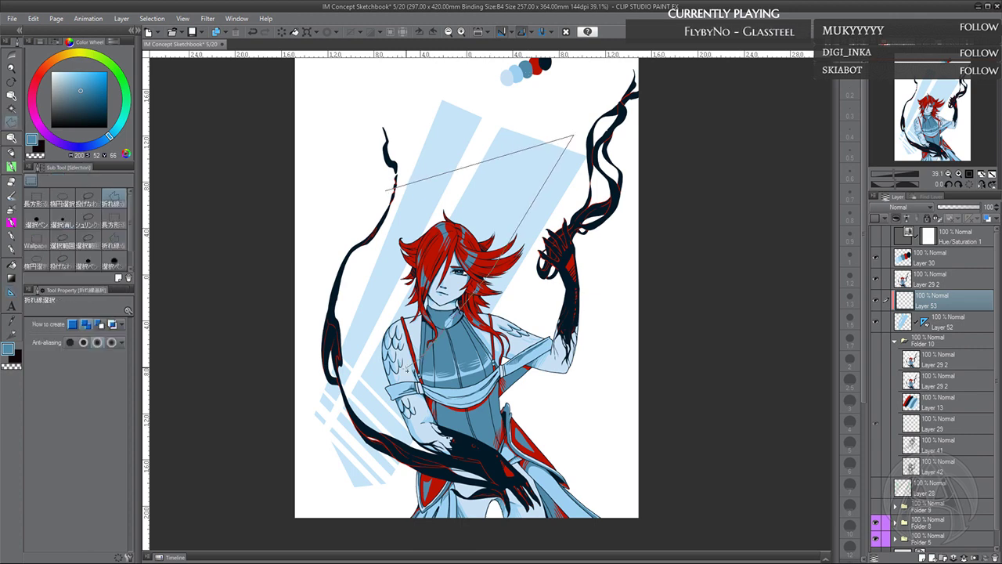
{"action": "left_click", "coordinate": [372, 457]}
{"action": "left_click", "coordinate": [329, 476]}
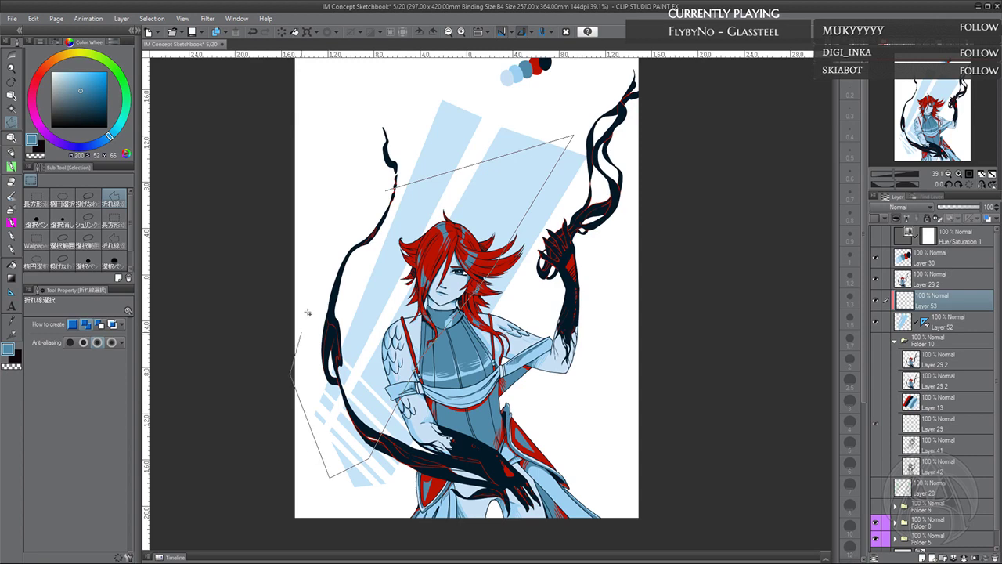
{"action": "left_click", "coordinate": [292, 376]}
{"action": "double_click", "coordinate": [371, 212]}
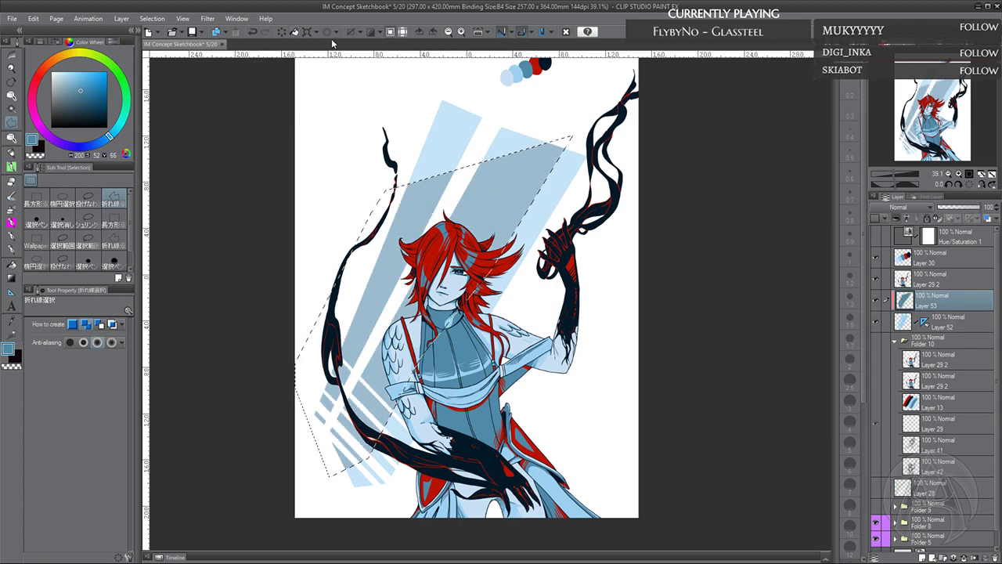
{"action": "left_click", "coordinate": [356, 30]}
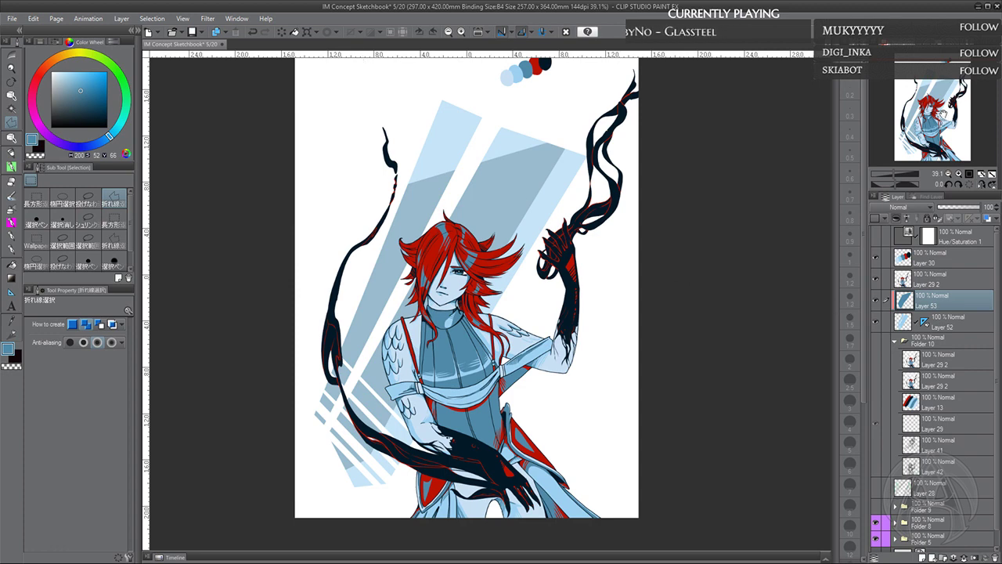
Select the visible Layer 29 2's character silhouette and add a layer directly above Layer 53, with white as the drawing colour
{"action": "left_click_drag", "start_coordinate": [940, 113], "coordinate": [941, 110]}
{"action": "left_click", "coordinate": [936, 281]}
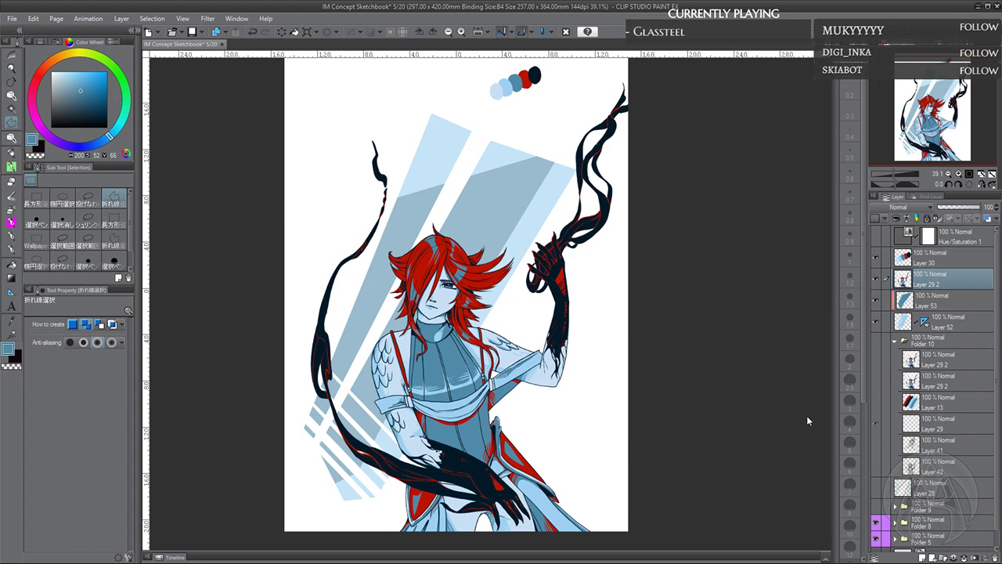
{"action": "left_click", "coordinate": [908, 280], "text": "ctrl"}
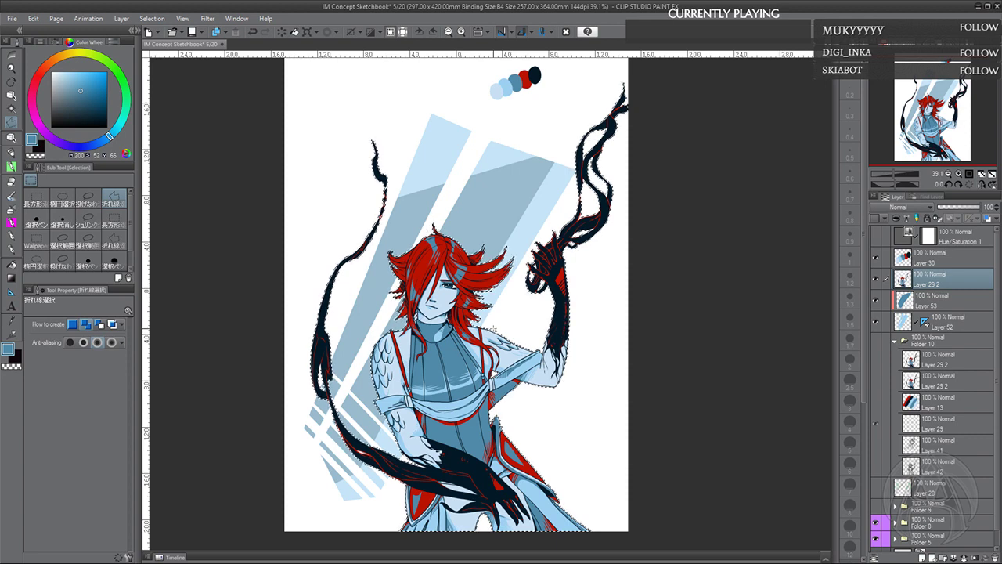
{"action": "left_click_drag", "start_coordinate": [60, 85], "coordinate": [15, 37]}
{"action": "left_click", "coordinate": [924, 306]}
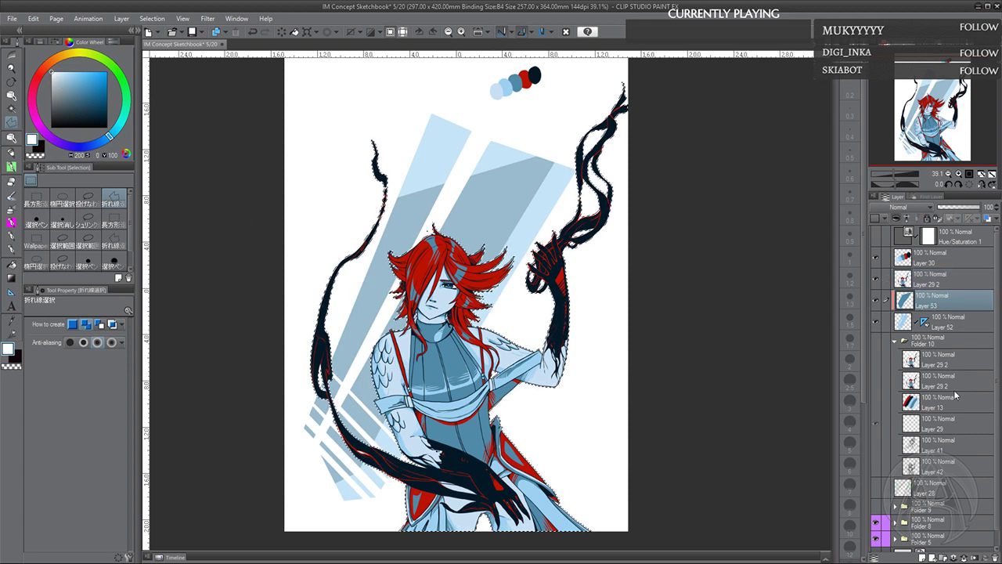
{"action": "left_click", "coordinate": [922, 557]}
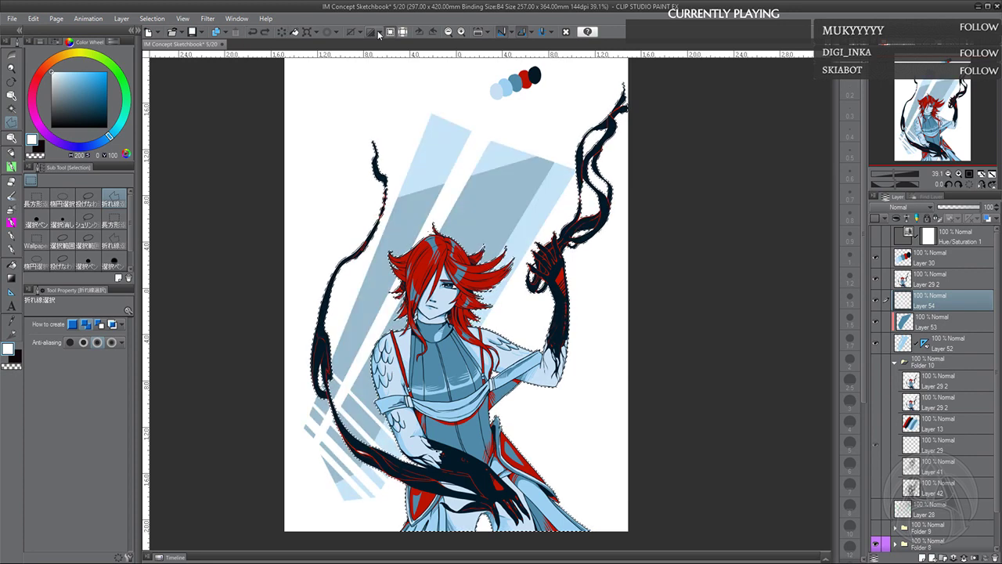
Try to invert the character selection and fill the surrounding area with white on the new layer, then undo
{"action": "left_click", "coordinate": [333, 33]}
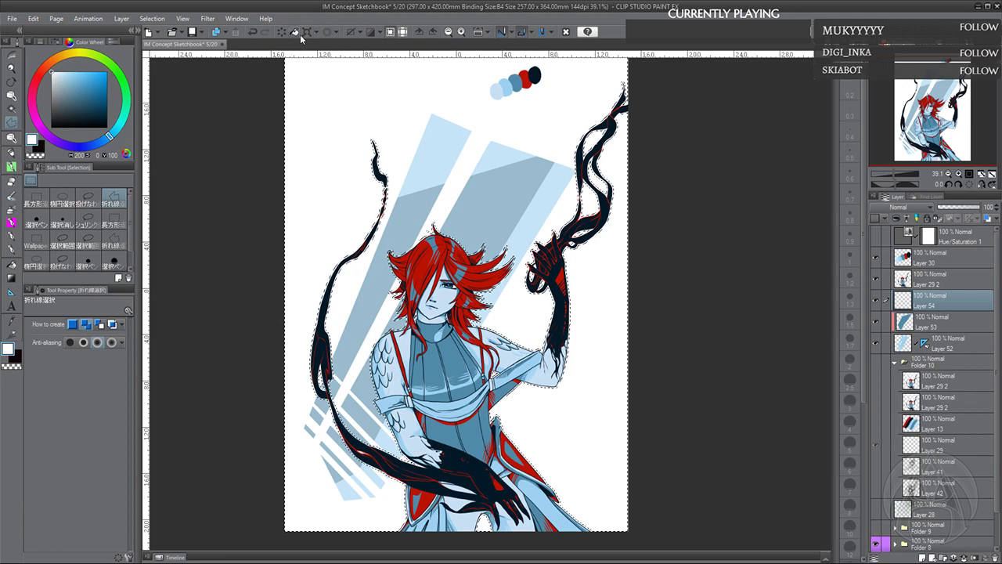
{"action": "left_click", "coordinate": [294, 32]}
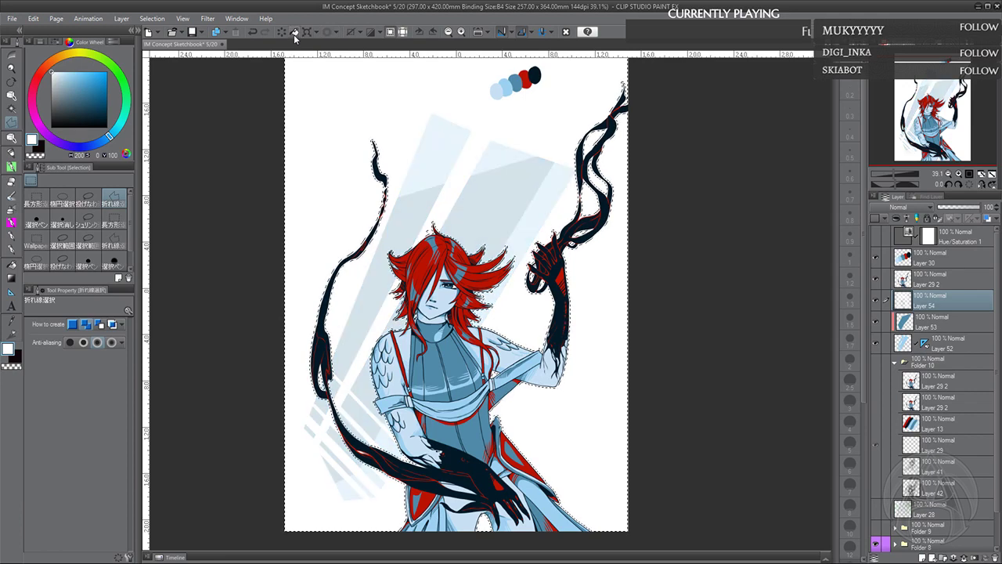
{"action": "left_click", "coordinate": [252, 33]}
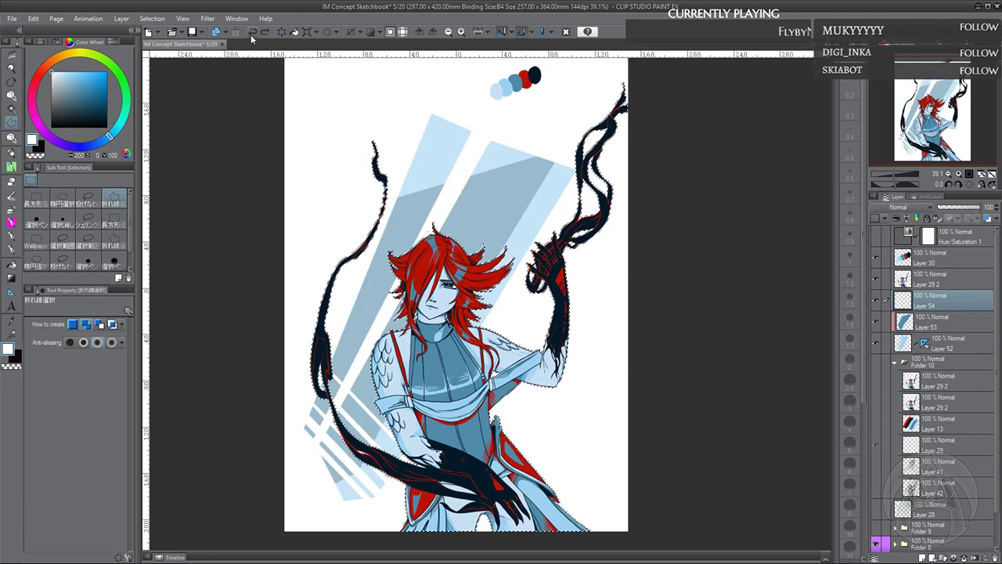
Select Layer 29 2's character silhouette again and try filling it with white on Layer 54, then undo the fill
{"action": "left_click", "coordinate": [349, 34]}
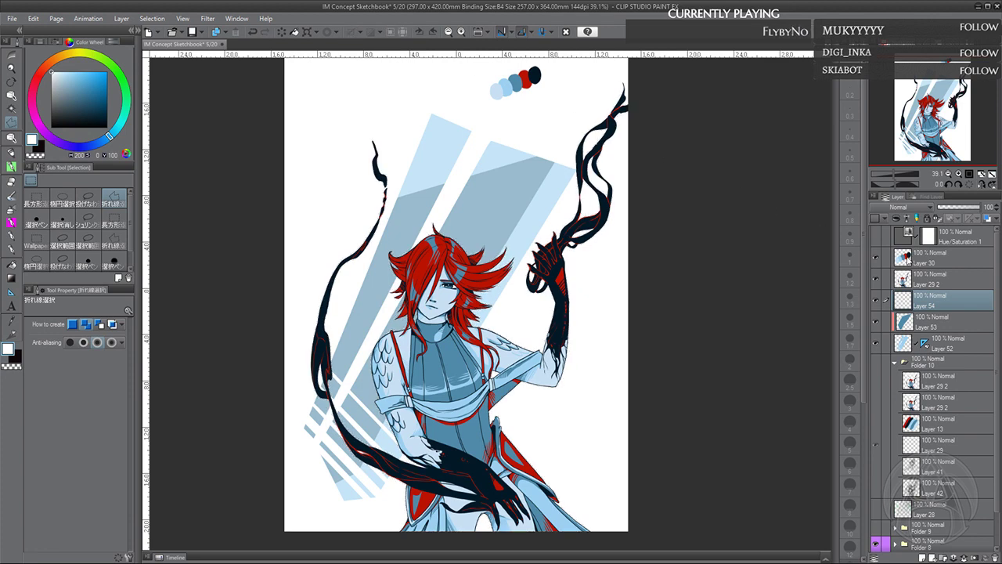
{"action": "left_click", "coordinate": [950, 282]}
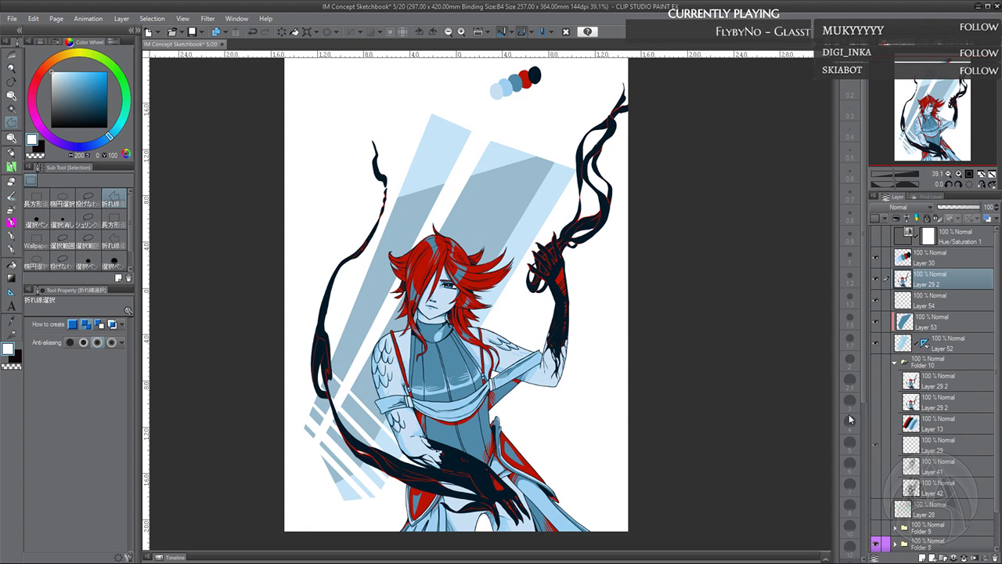
{"action": "key", "text": "ctrl+shift+d"}
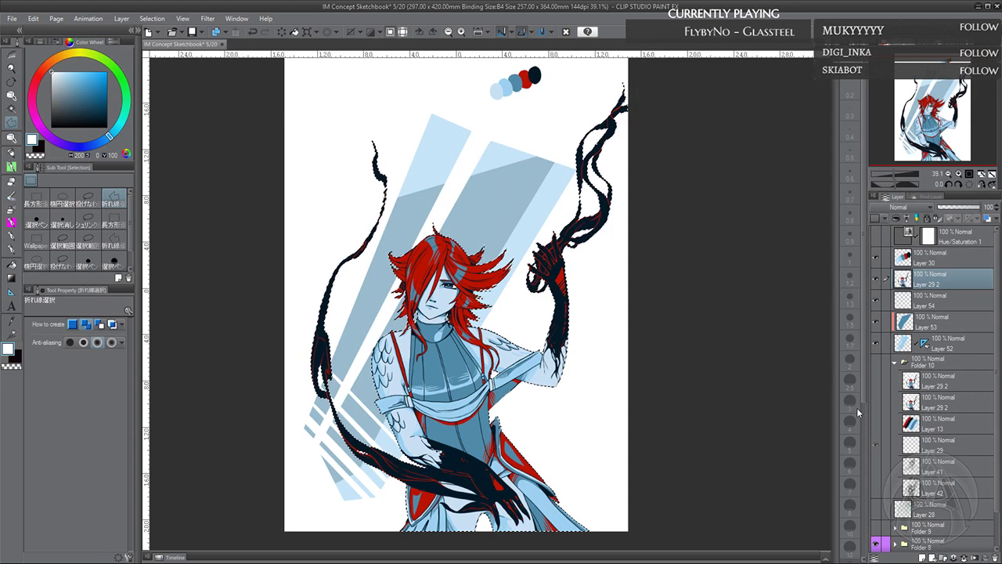
{"action": "left_click", "coordinate": [937, 299]}
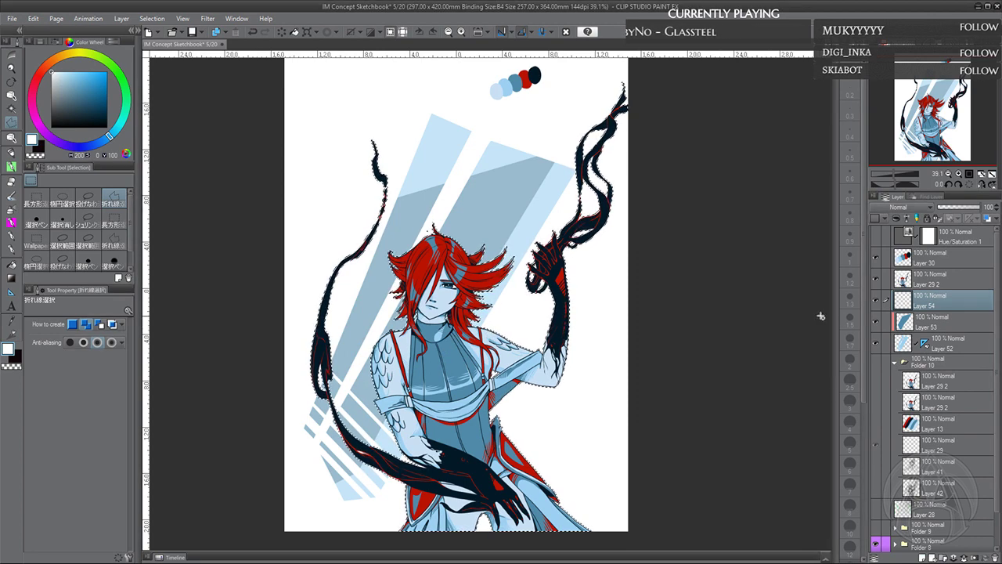
{"action": "left_click", "coordinate": [294, 34]}
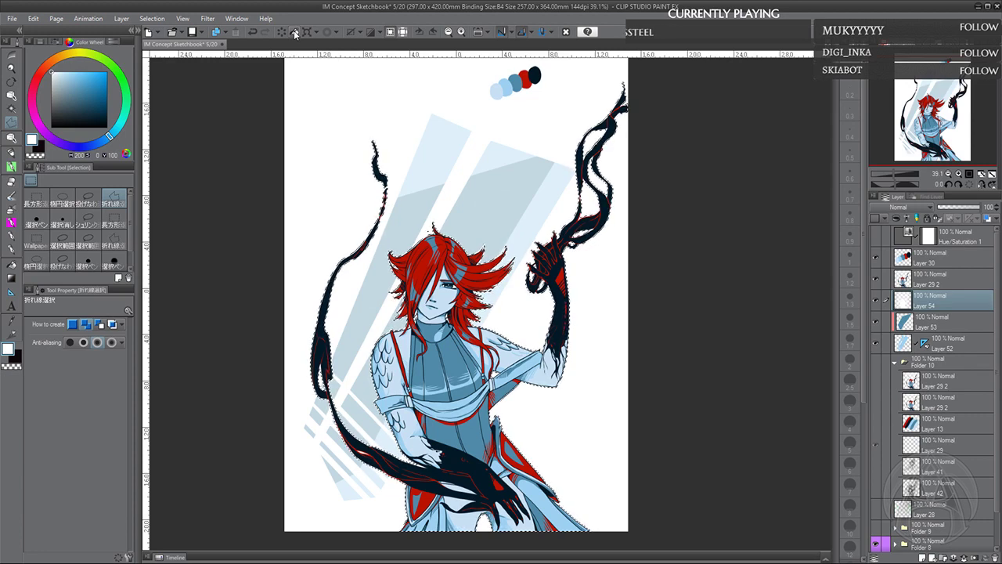
{"action": "left_click", "coordinate": [254, 31]}
{"action": "scroll", "coordinate": [686, 264], "scroll_direction": "down", "scroll_amount": 1}
{"action": "scroll", "coordinate": [696, 266], "scroll_direction": "up", "scroll_amount": 1}
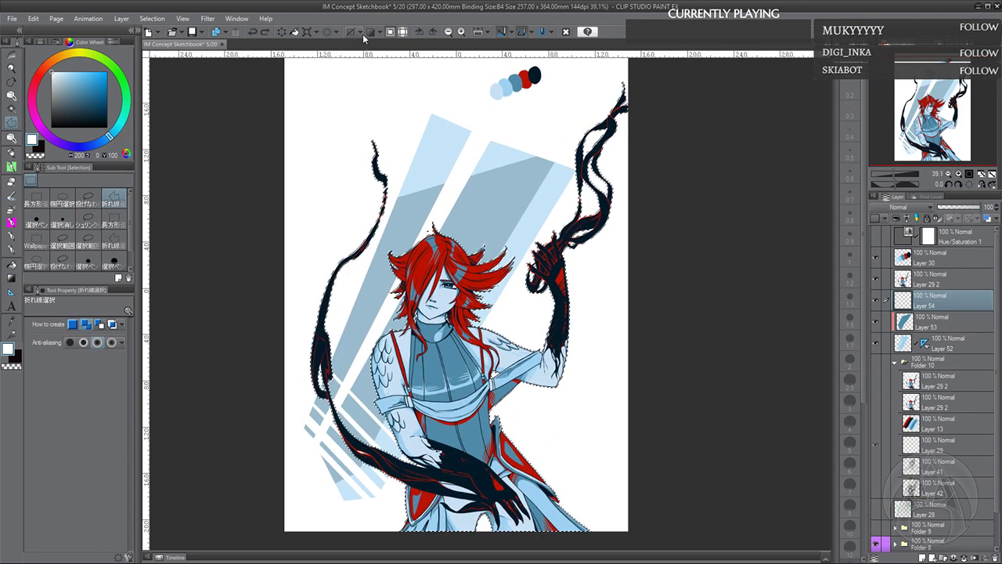
Try the white silhouette fill on Layer 54, compare it by toggling the band layers and Layer 54, then undo it and deselect
{"action": "left_click", "coordinate": [296, 31]}
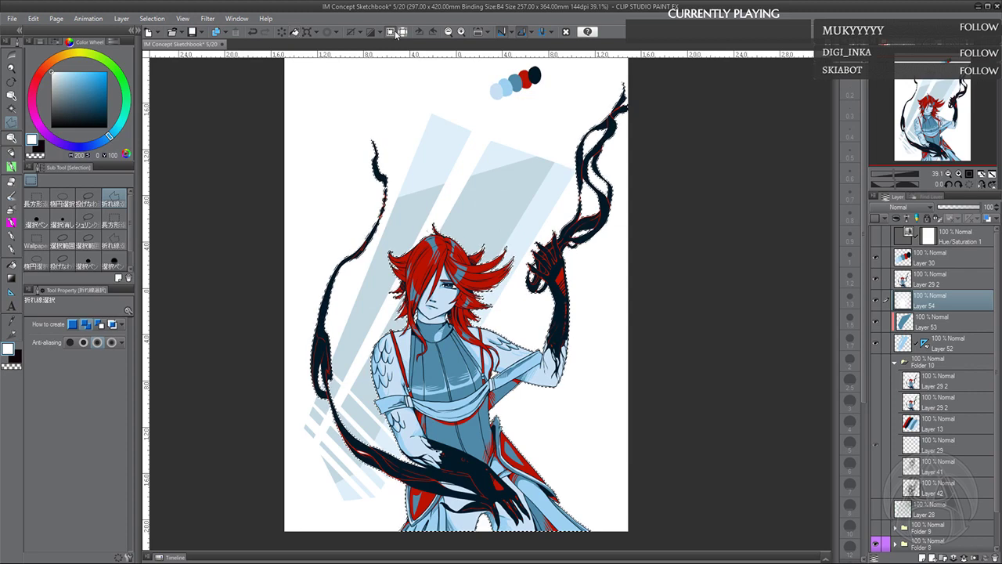
{"action": "left_click", "coordinate": [353, 32]}
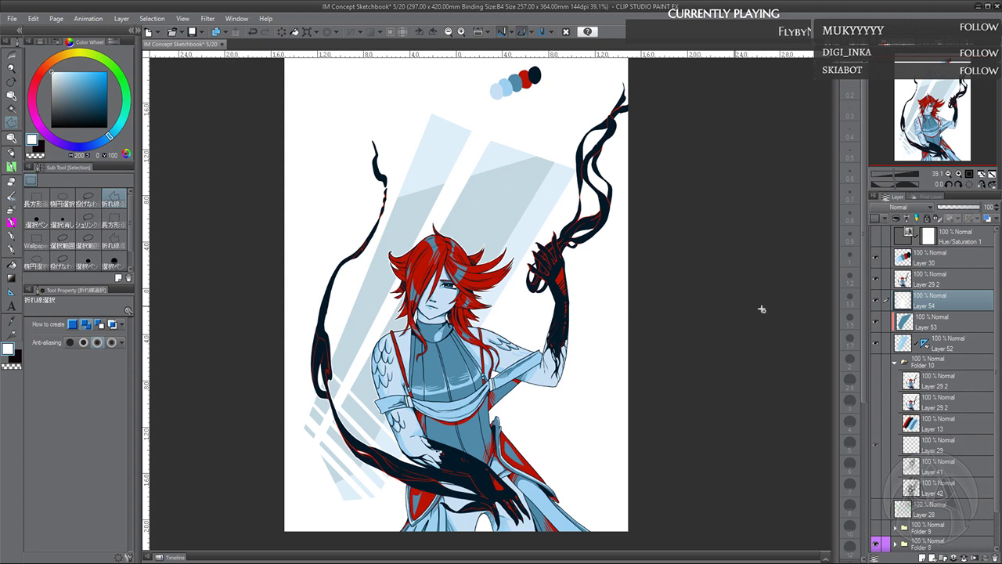
{"action": "left_click", "coordinate": [875, 321]}
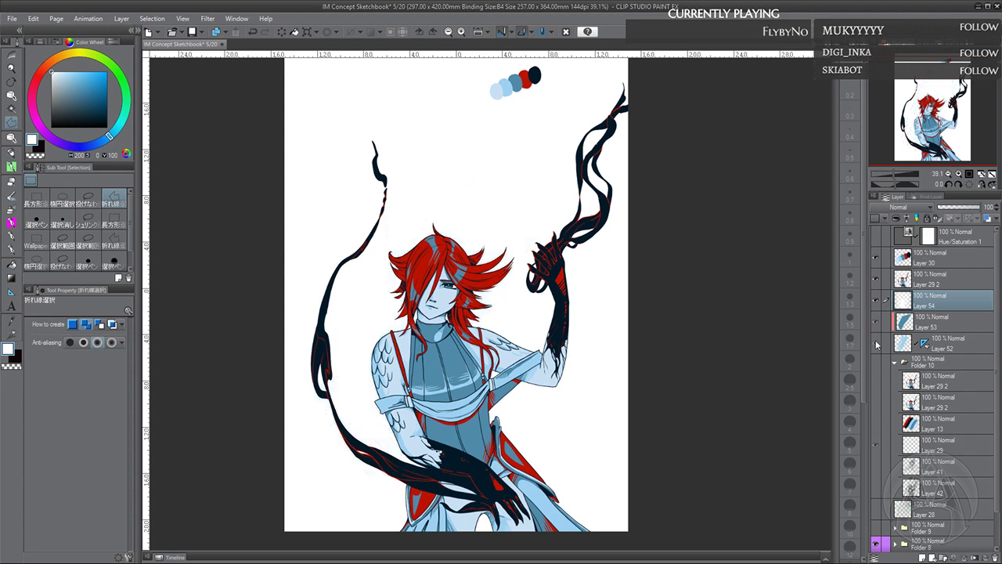
{"action": "left_click", "coordinate": [876, 345]}
{"action": "left_click", "coordinate": [894, 361]}
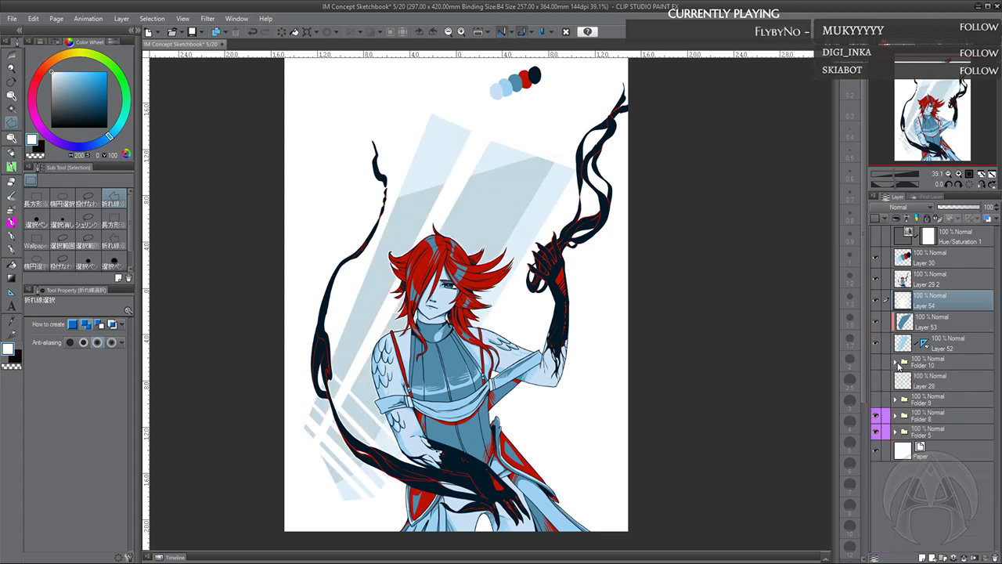
{"action": "left_click", "coordinate": [876, 298]}
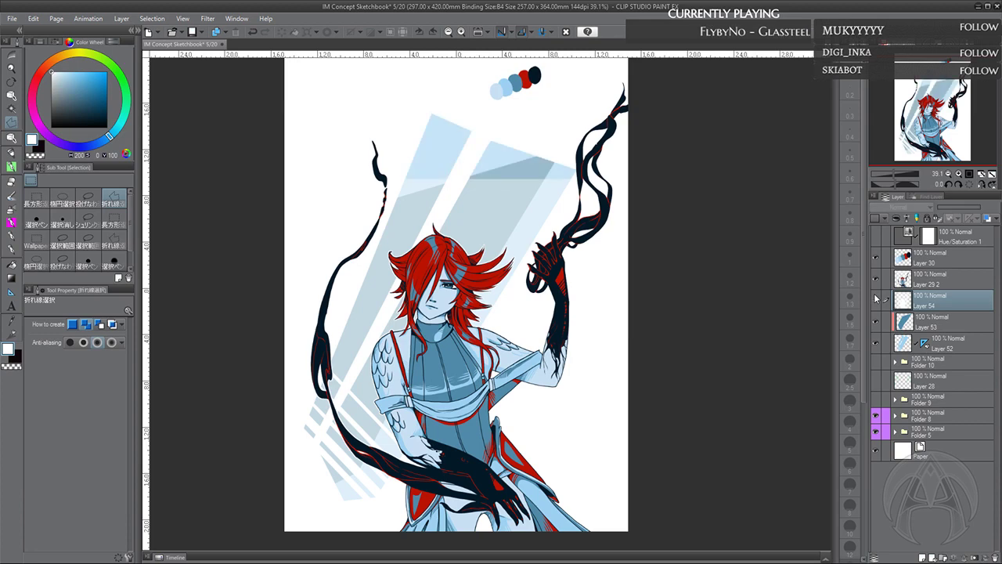
{"action": "left_click", "coordinate": [876, 298]}
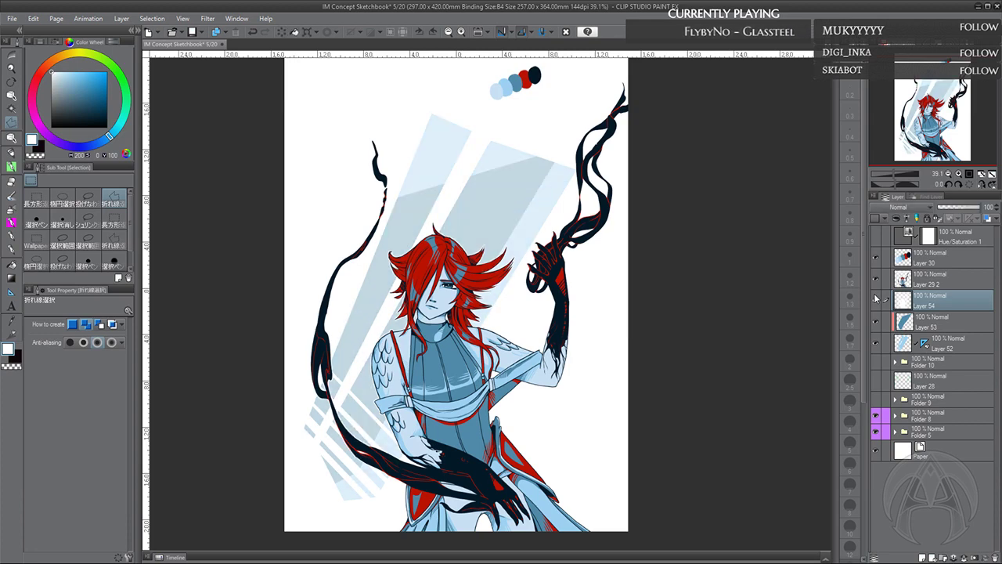
{"action": "left_click", "coordinate": [251, 33]}
{"action": "left_click", "coordinate": [251, 33]}
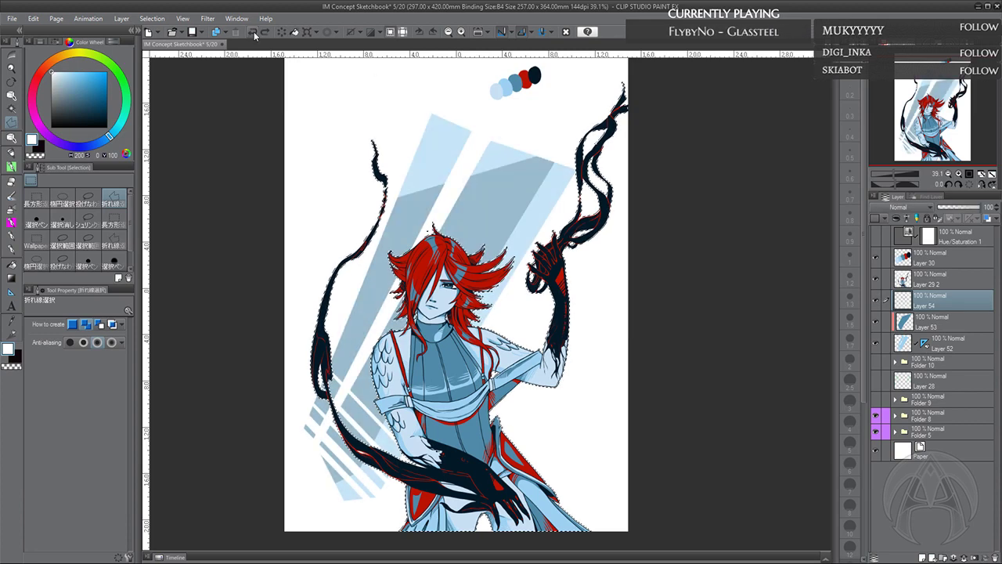
{"action": "left_click", "coordinate": [347, 33]}
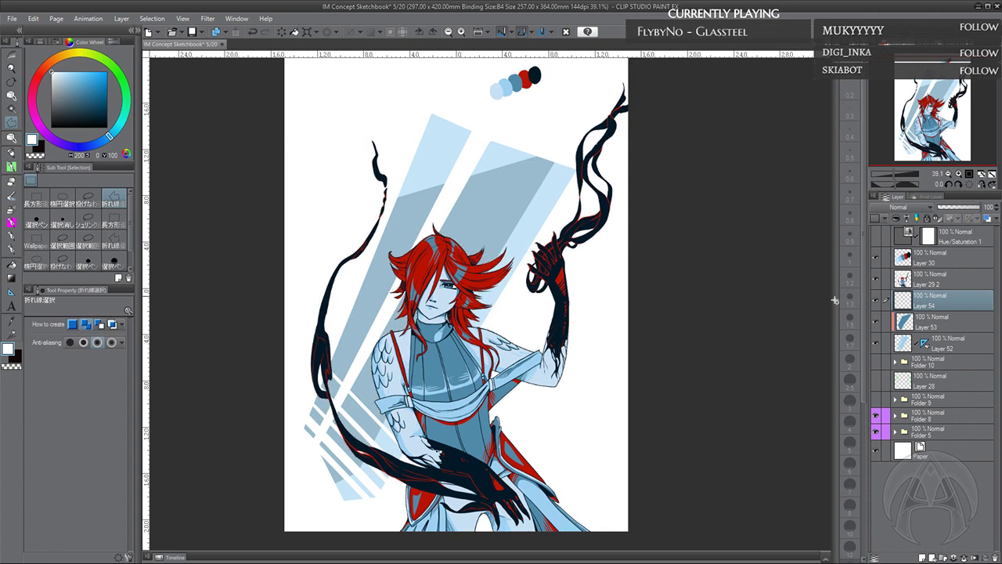
Make Folder 10 visible and check the layers inside it
{"action": "left_click", "coordinate": [927, 365]}
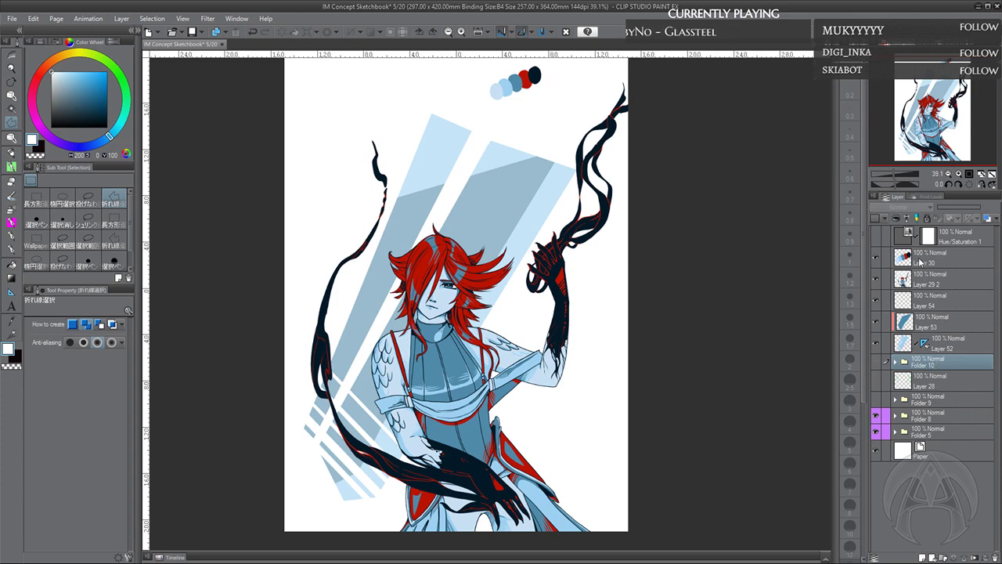
{"action": "left_click", "coordinate": [876, 362]}
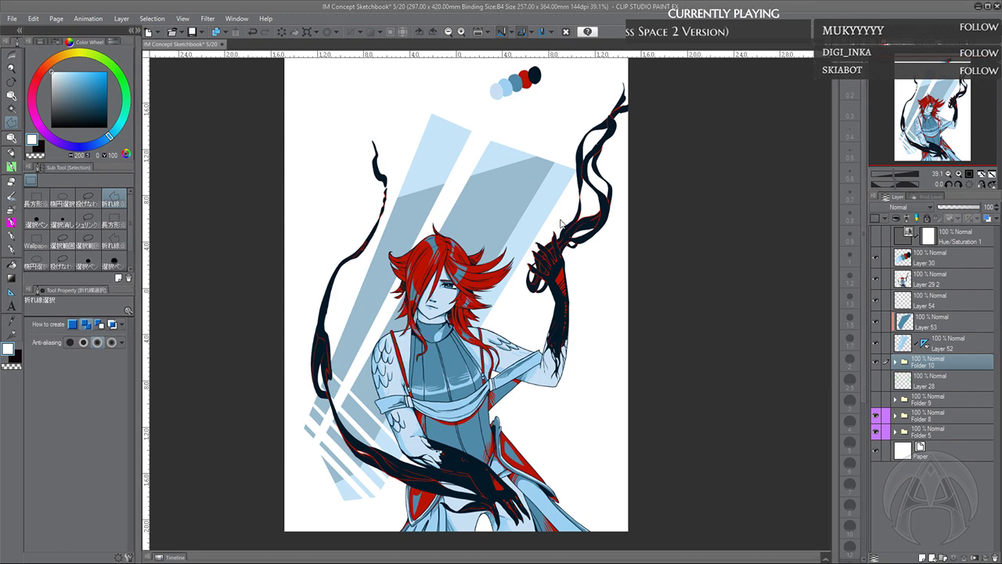
{"action": "left_click", "coordinate": [895, 363]}
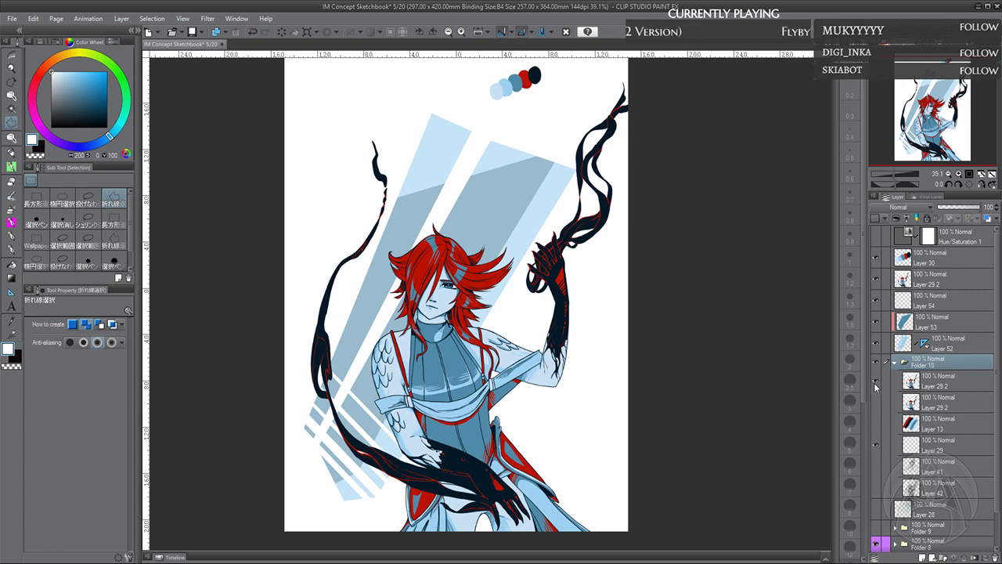
{"action": "left_click", "coordinate": [896, 364]}
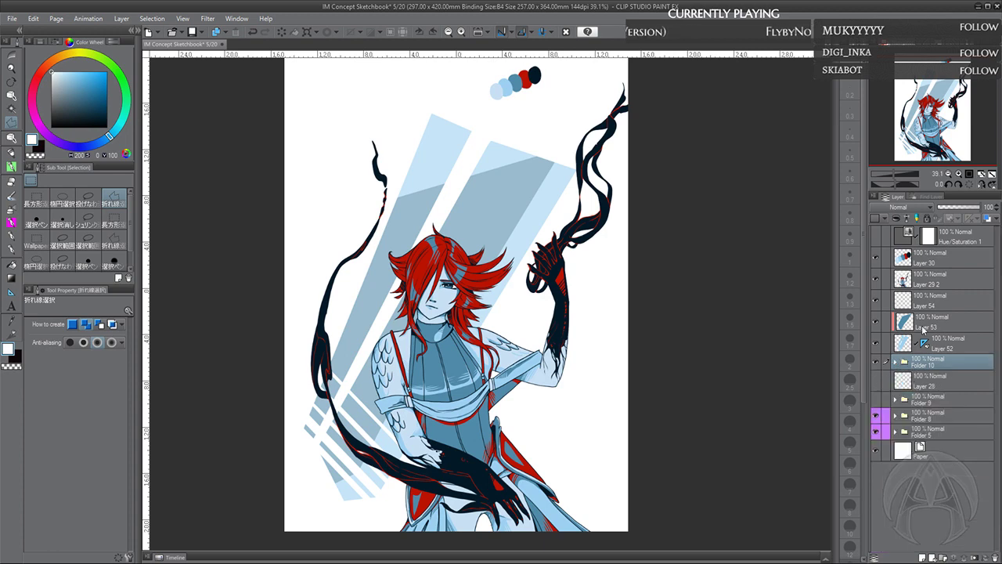
Select the silhouette of the character on the visible Layer 29 2 and add a new layer directly above it
{"action": "left_click", "coordinate": [934, 281]}
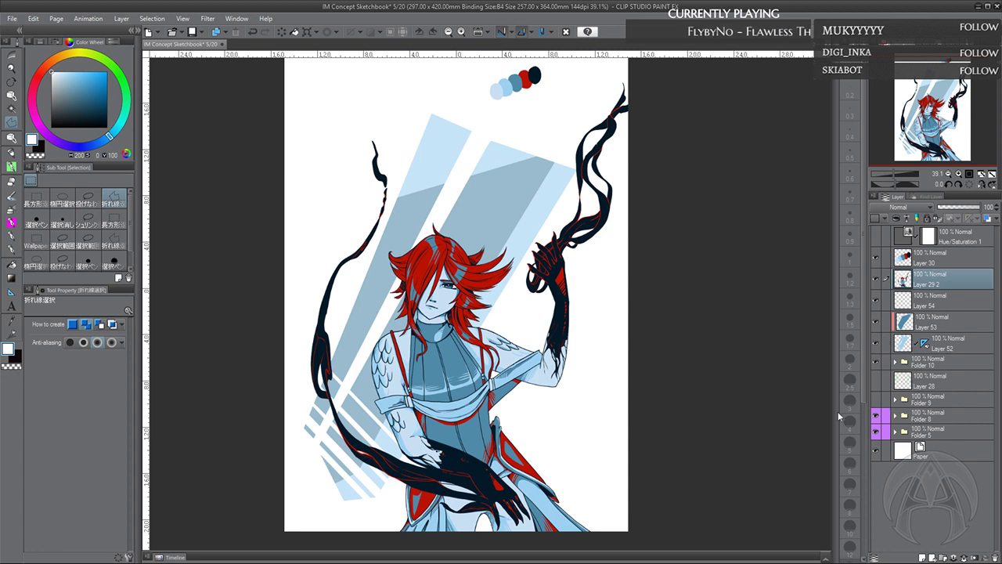
{"action": "left_click", "coordinate": [902, 279], "text": "ctrl"}
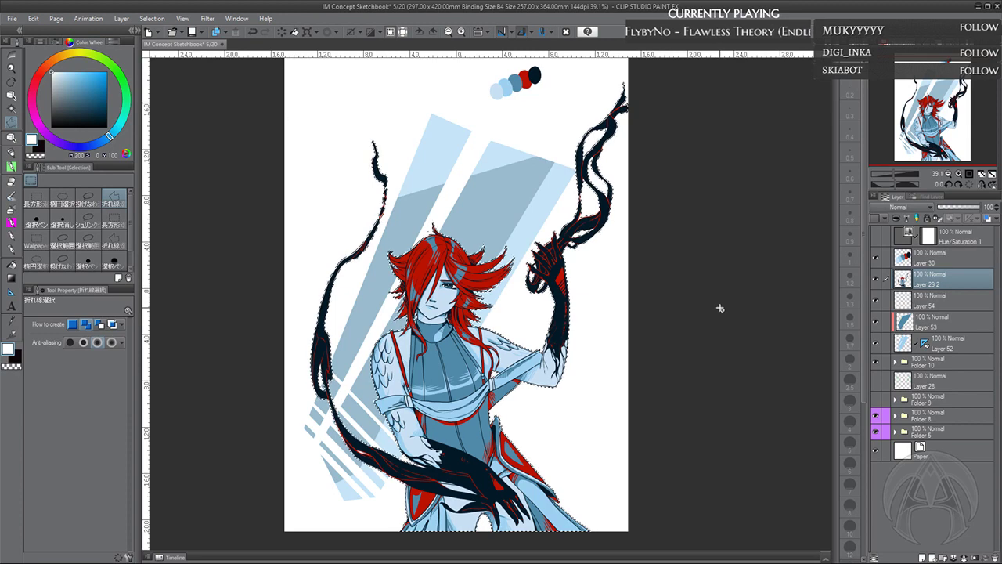
{"action": "left_click", "coordinate": [925, 556]}
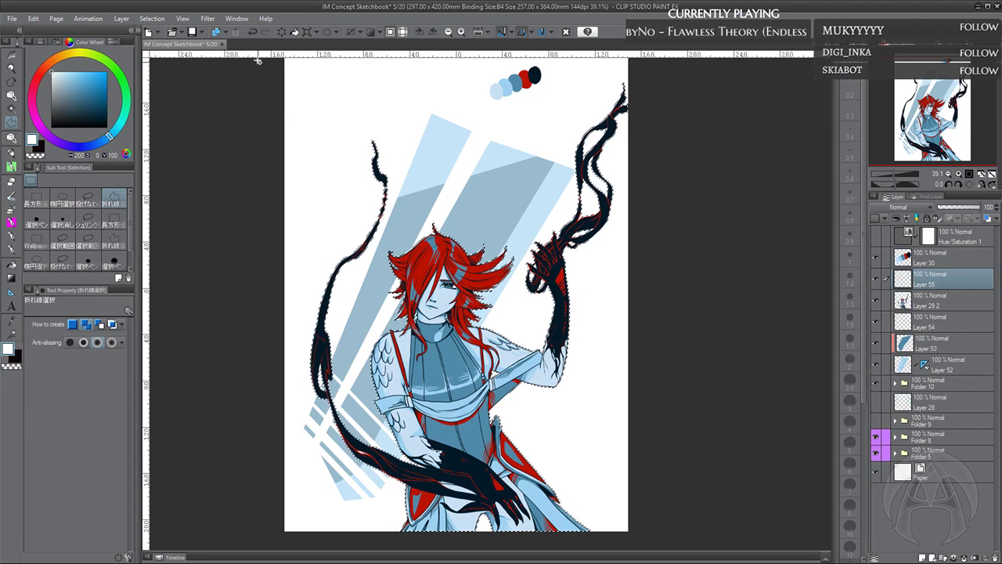
Try filling the character selection with white on the new Layer 55, then undo the fill
{"action": "left_click", "coordinate": [294, 32]}
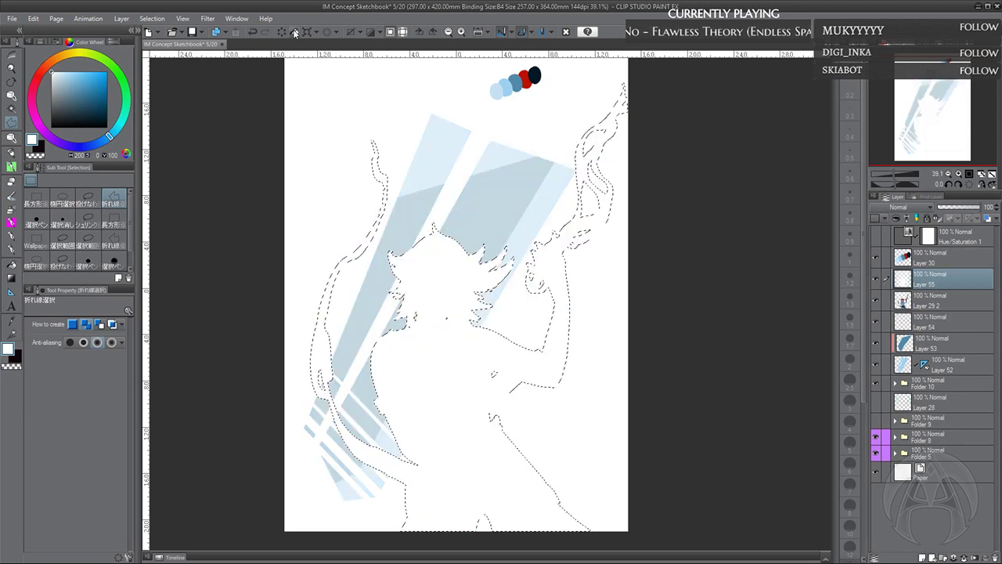
{"action": "left_click", "coordinate": [254, 34]}
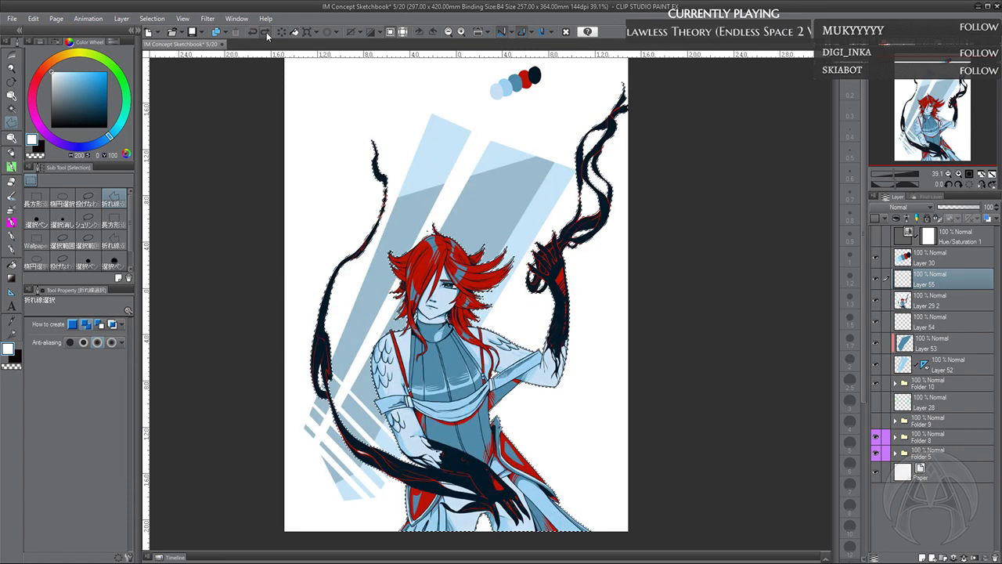
{"action": "left_click", "coordinate": [266, 32]}
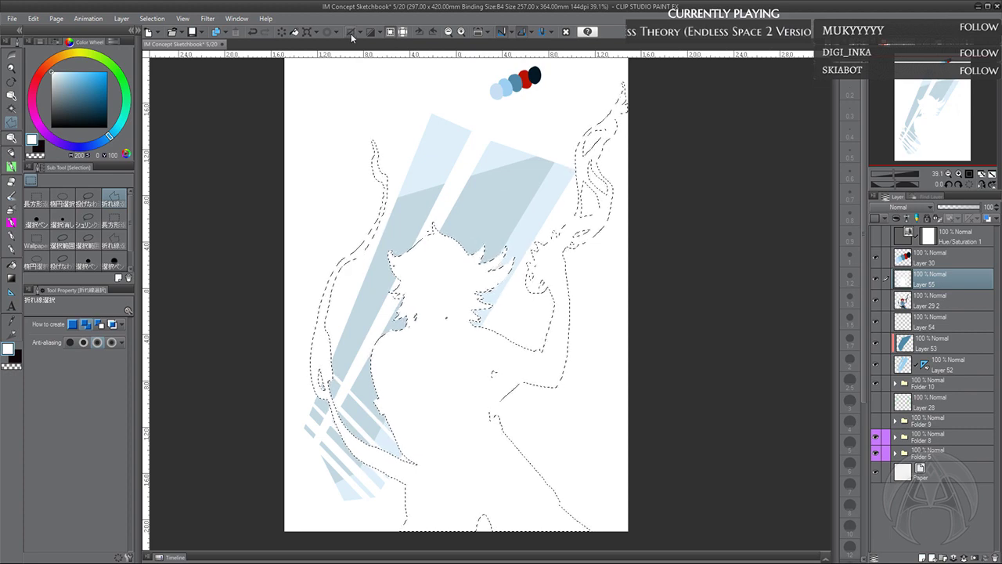
{"action": "left_click", "coordinate": [255, 34]}
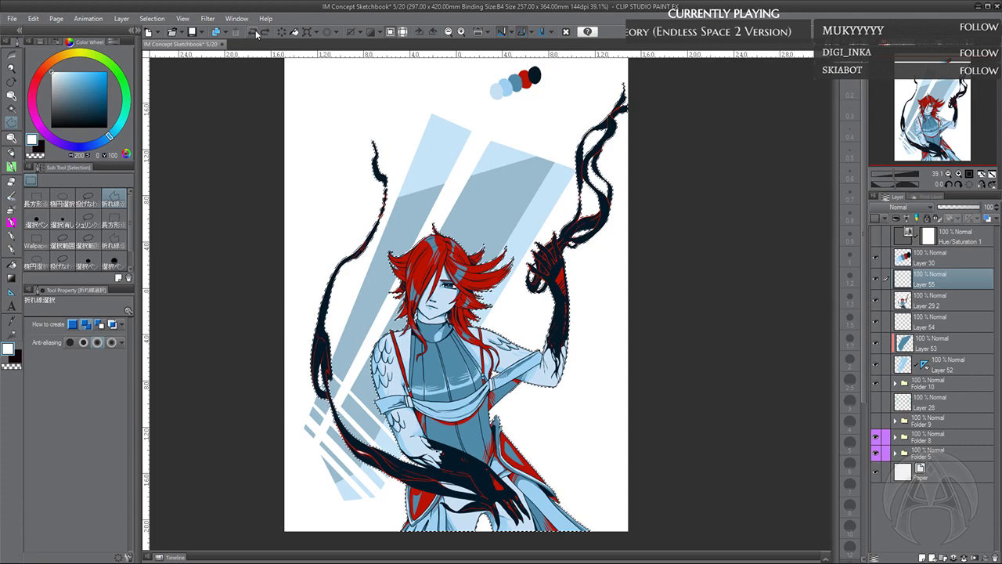
Fill the character selection with white on Layer 54, beneath the character, and deselect
{"action": "left_click", "coordinate": [945, 304]}
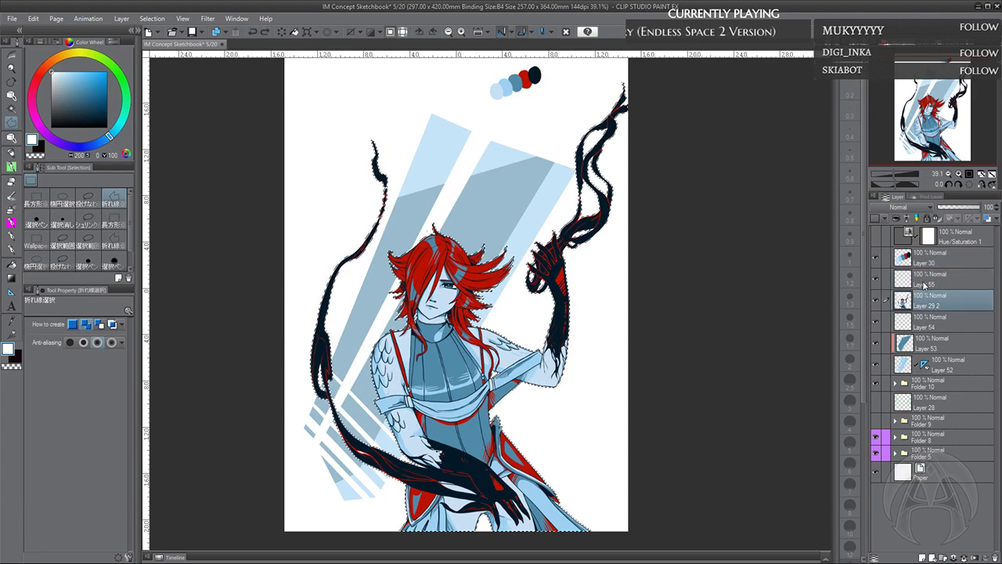
{"action": "left_click", "coordinate": [930, 319]}
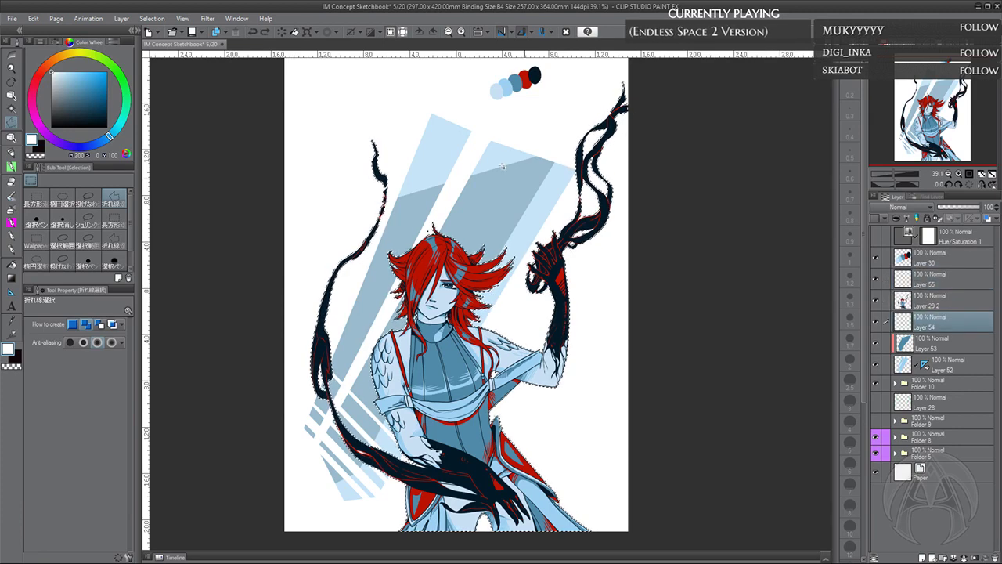
{"action": "left_click", "coordinate": [294, 34]}
{"action": "left_click", "coordinate": [350, 32]}
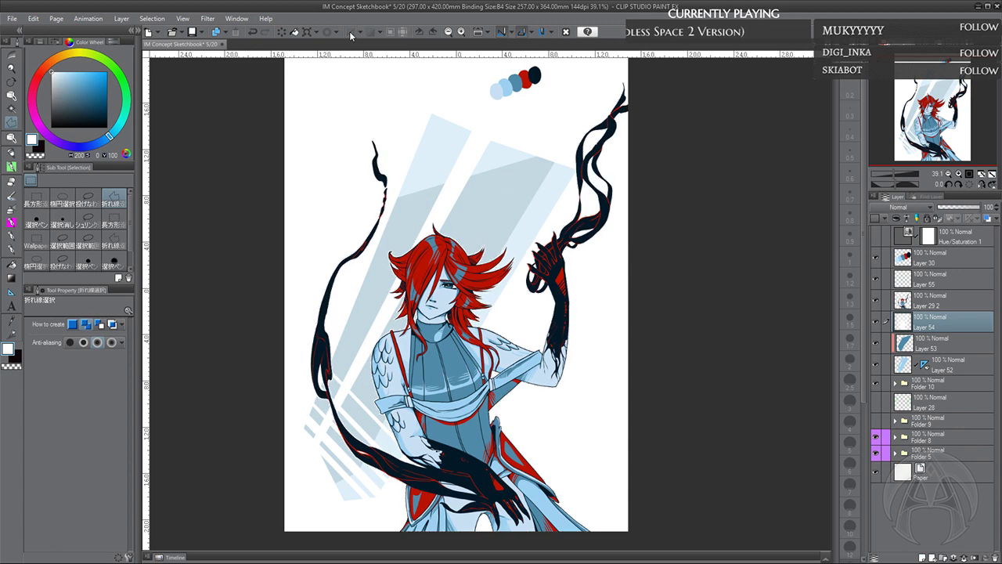
{"action": "mouse_move", "coordinate": [501, 189]}
{"action": "left_mouse_down"}
{"action": "mouse_move", "coordinate": [500, 174]}
{"action": "mouse_move", "coordinate": [503, 192]}
{"action": "mouse_move", "coordinate": [523, 198]}
{"action": "left_mouse_up"}
{"action": "left_click", "coordinate": [252, 33]}
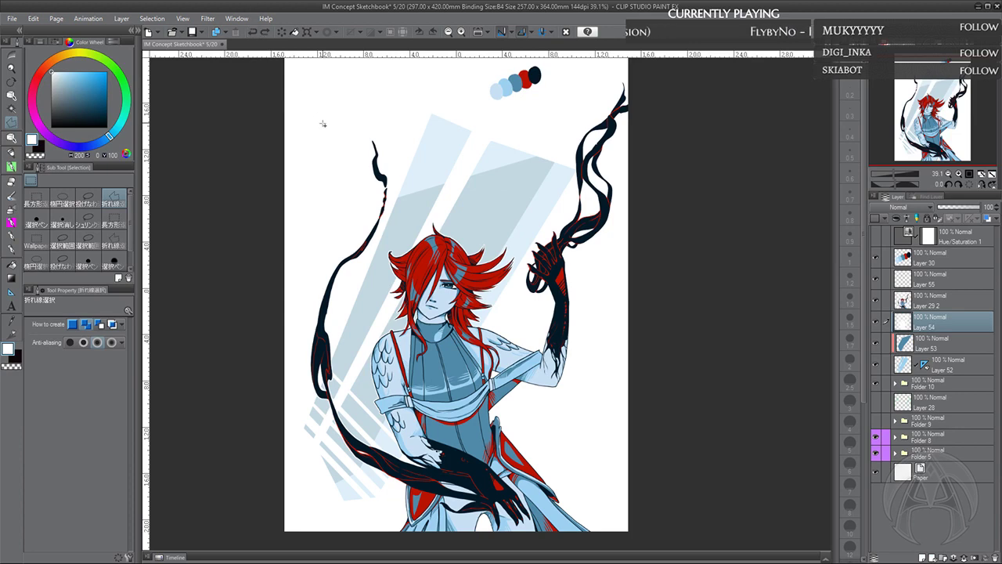
{"action": "left_click", "coordinate": [349, 126]}
Examine the white silhouette over the bands by repeatedly hiding and showing the character on Layer 29 2
{"action": "scroll", "coordinate": [338, 63], "scroll_direction": "up", "scroll_amount": 2}
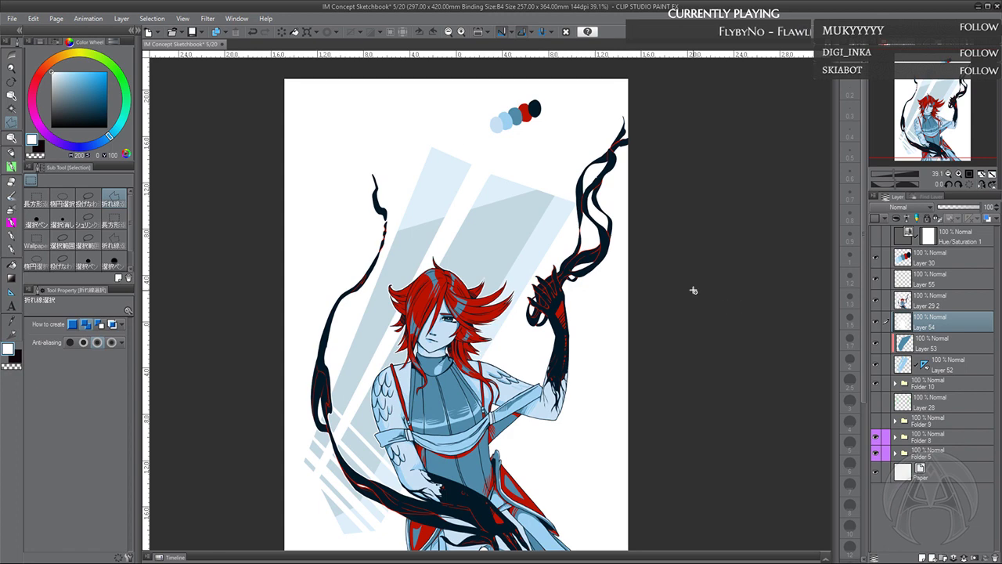
{"action": "scroll", "coordinate": [695, 290], "scroll_direction": "down", "scroll_amount": 3}
{"action": "scroll", "coordinate": [814, 328], "scroll_direction": "up", "scroll_amount": 3}
{"action": "left_click", "coordinate": [875, 305]}
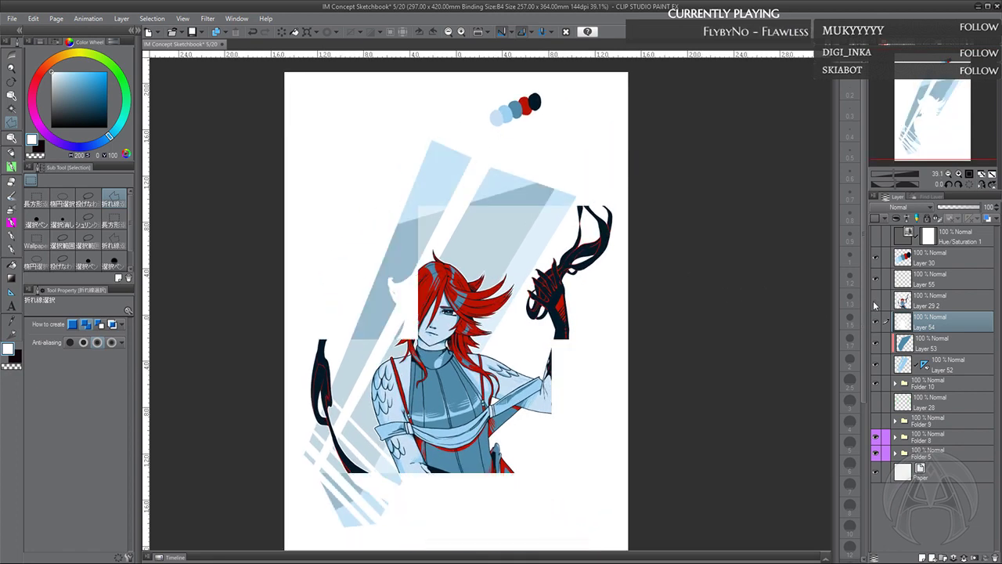
{"action": "left_click_drag", "start_coordinate": [925, 112], "coordinate": [925, 115]}
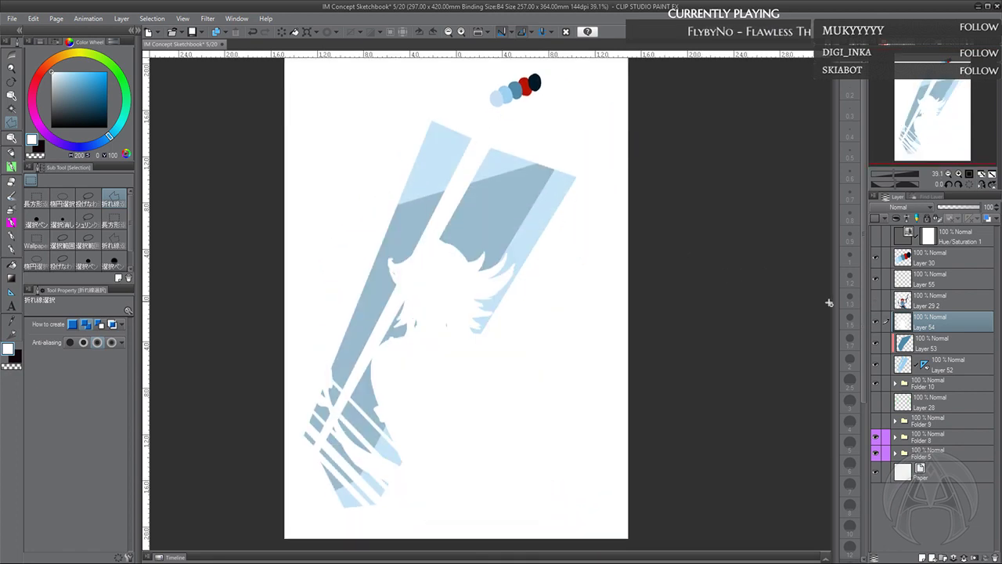
{"action": "left_click", "coordinate": [877, 304]}
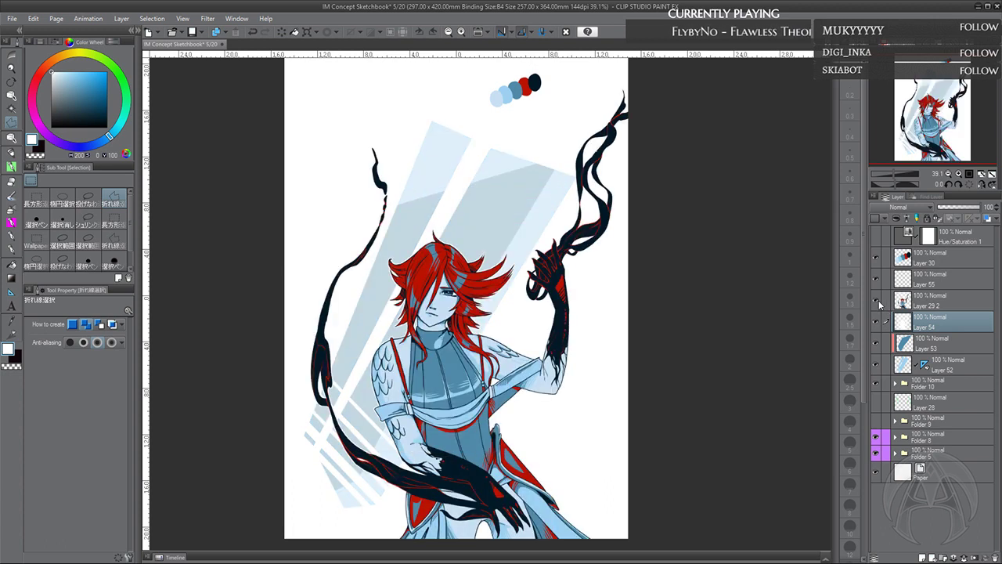
{"action": "left_click", "coordinate": [876, 304]}
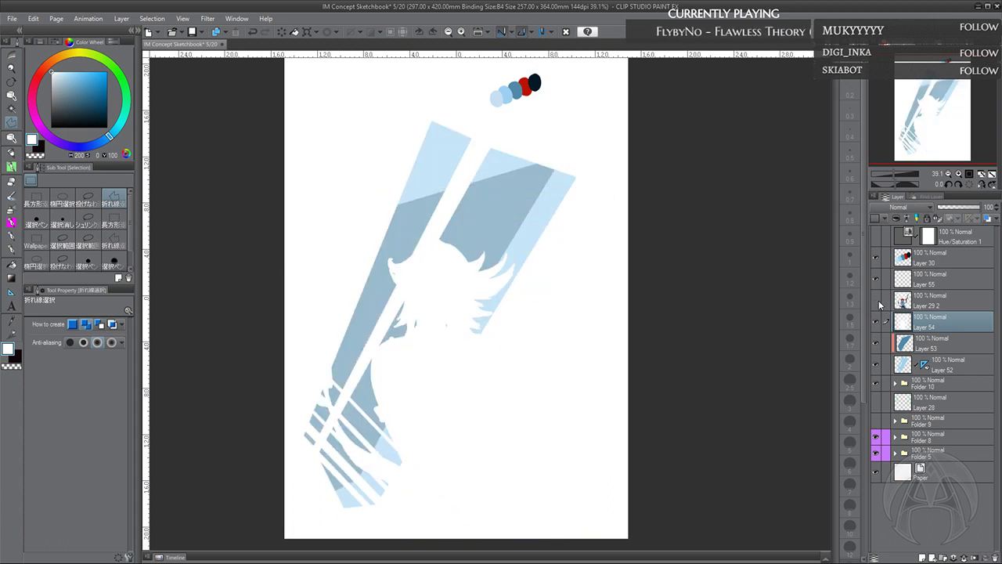
{"action": "left_click", "coordinate": [877, 302]}
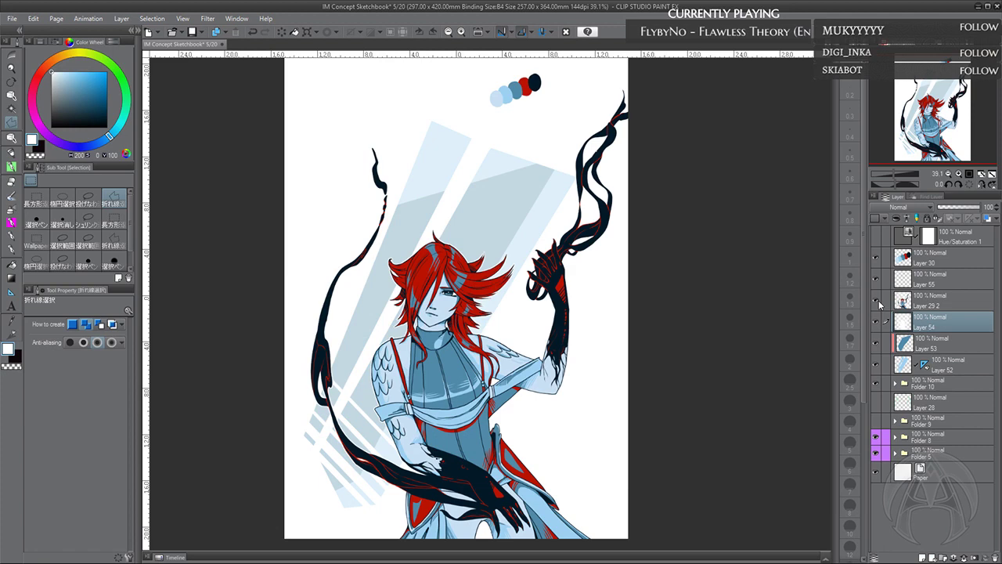
Compare the artwork with and without the white silhouette on Layer 54, then close the document
{"action": "left_click", "coordinate": [939, 305]}
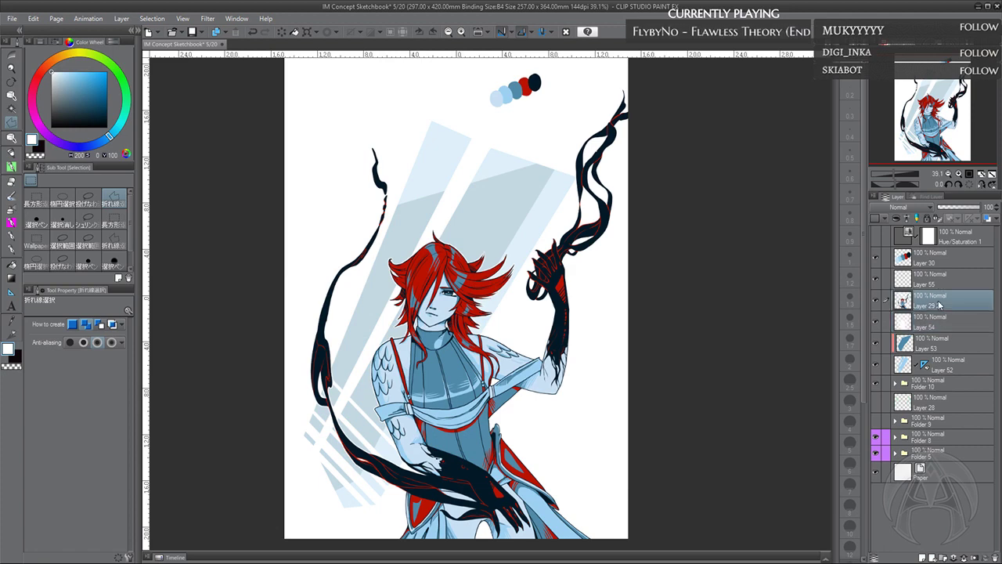
{"action": "left_click", "coordinate": [877, 321]}
{"action": "left_click", "coordinate": [878, 320]}
{"action": "left_click", "coordinate": [880, 321]}
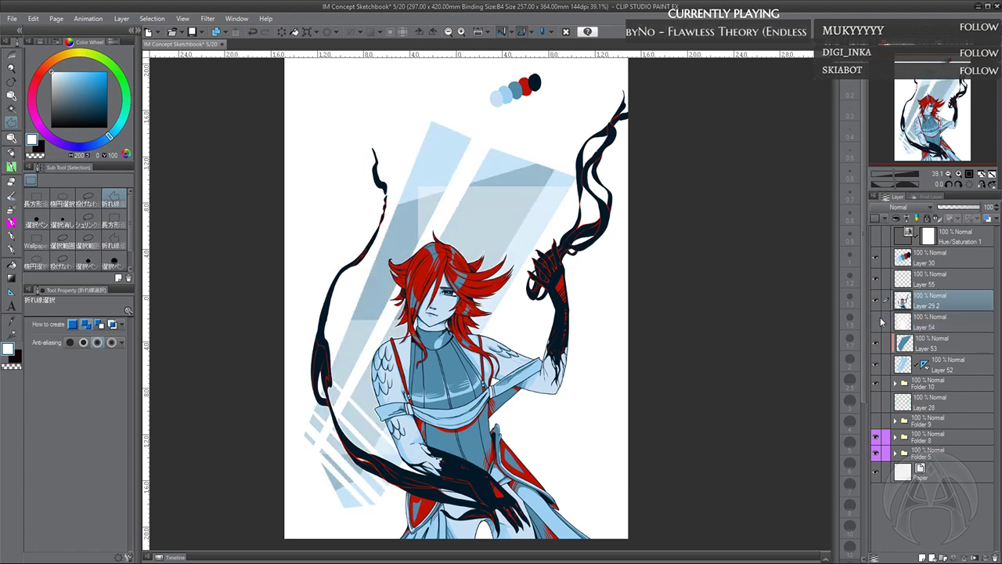
{"action": "left_click", "coordinate": [880, 321]}
{"action": "left_click", "coordinate": [880, 321]}
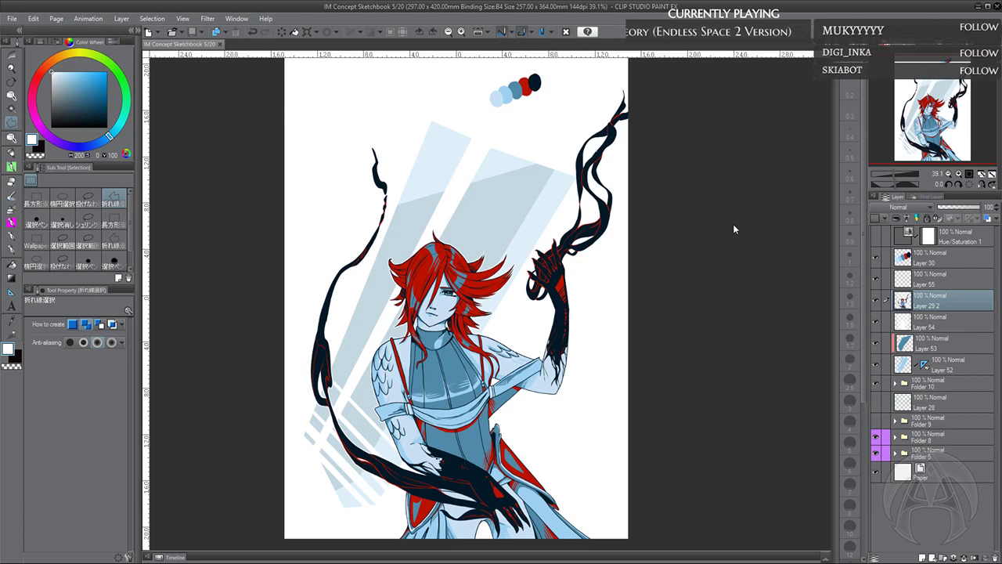
{"action": "key", "text": "ctrl+w"}
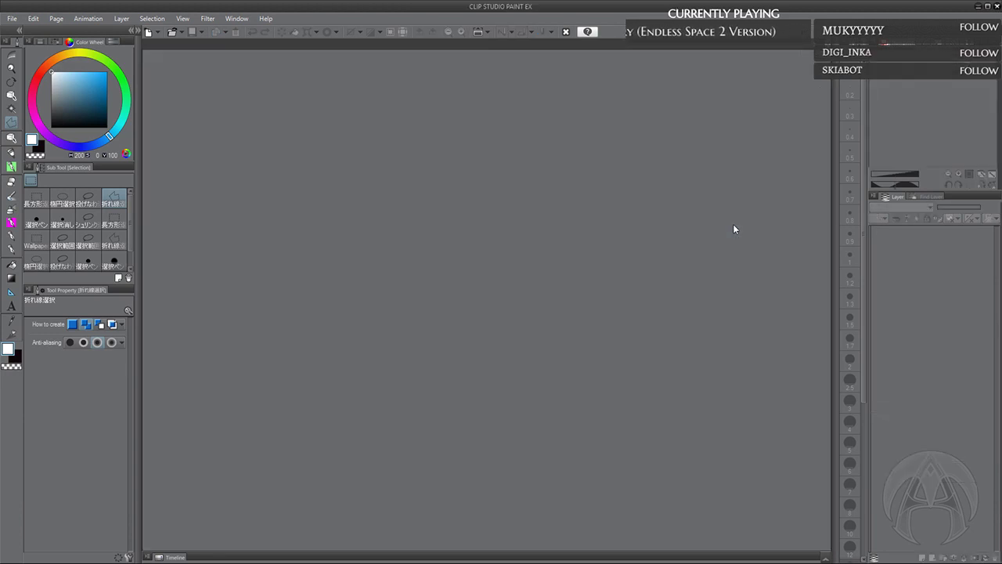
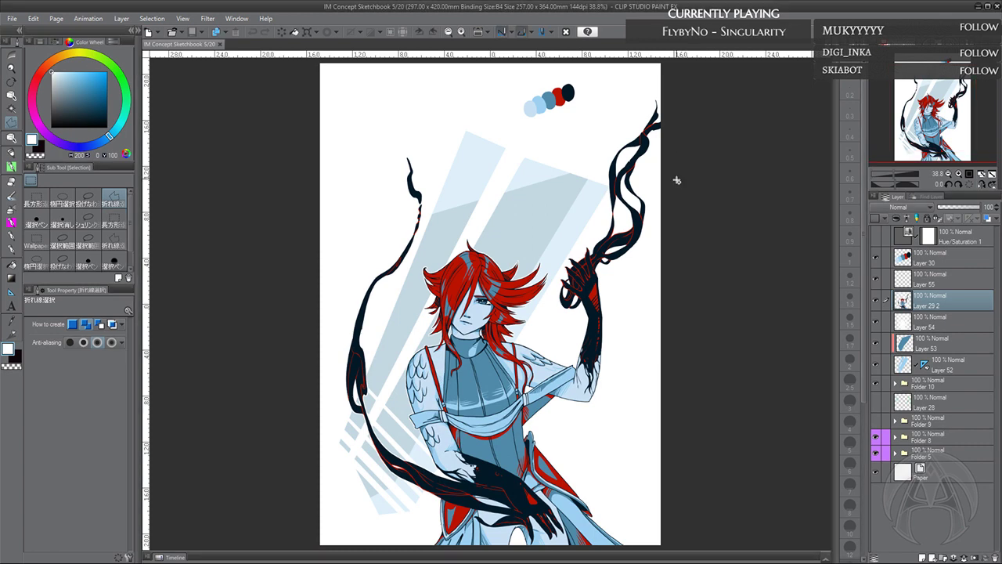
Add a new layer directly above the Paper layer and fill it with black
{"action": "left_click", "coordinate": [875, 301]}
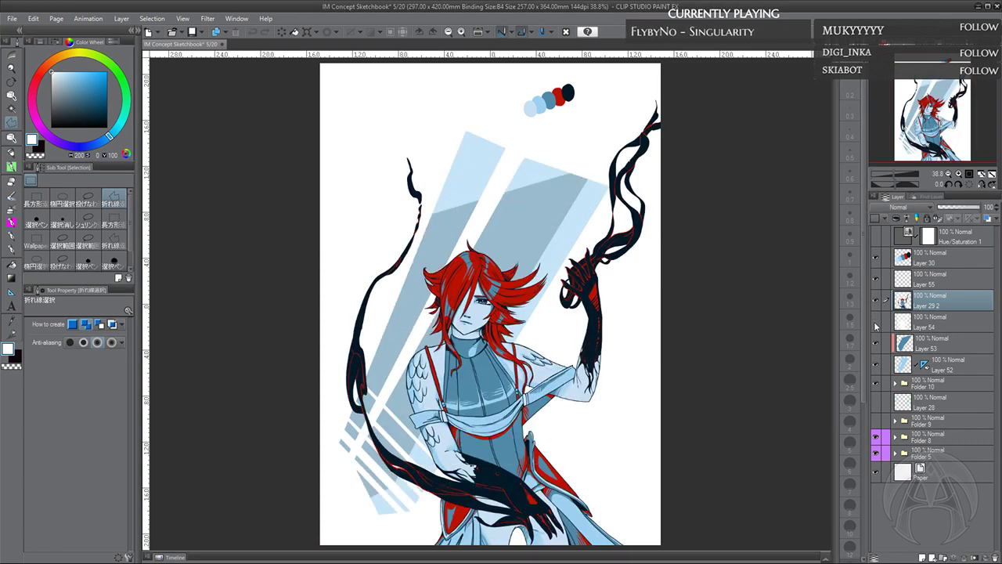
{"action": "left_click", "coordinate": [876, 323]}
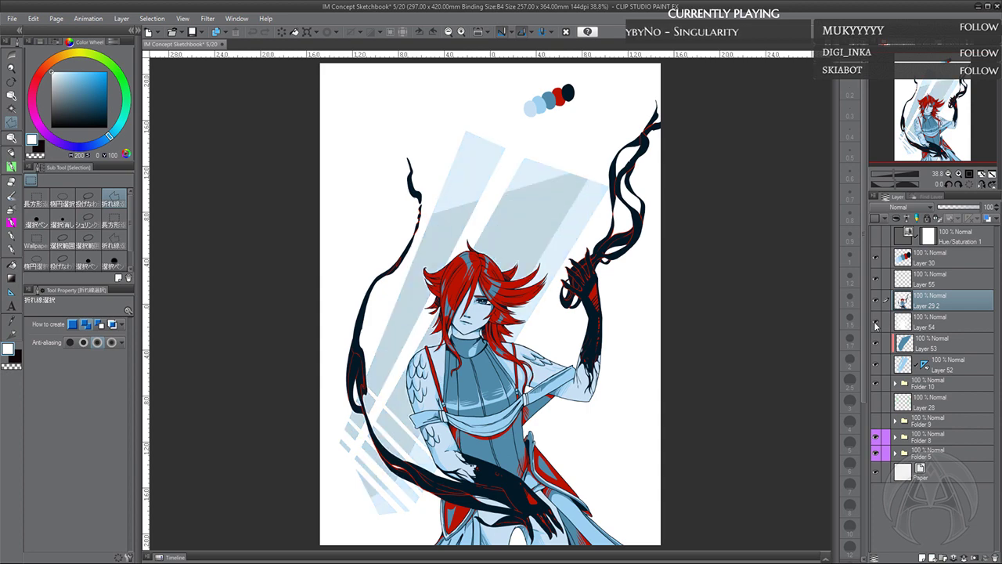
{"action": "left_click", "coordinate": [943, 478]}
{"action": "left_click", "coordinate": [922, 557]}
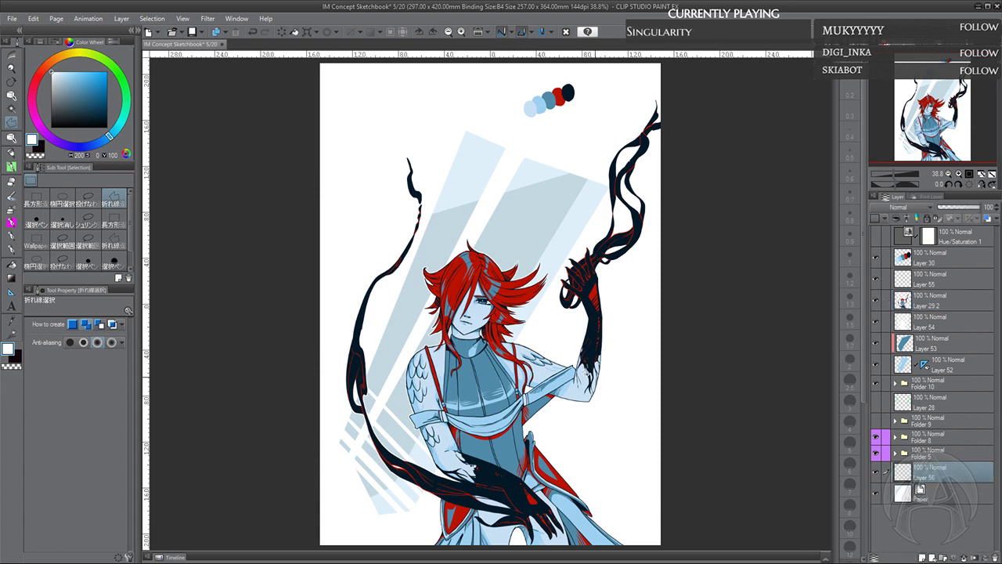
{"action": "key", "text": "x"}
{"action": "left_click", "coordinate": [295, 31]}
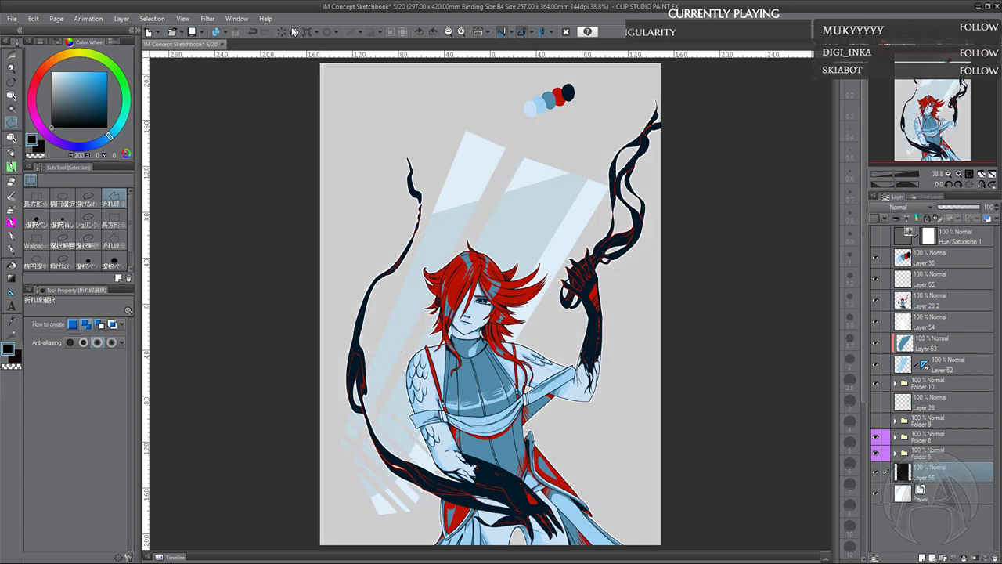
Hide the white Layer 54 and compare the backdrop with and without the character on Layer 29 2
{"action": "left_click", "coordinate": [877, 321]}
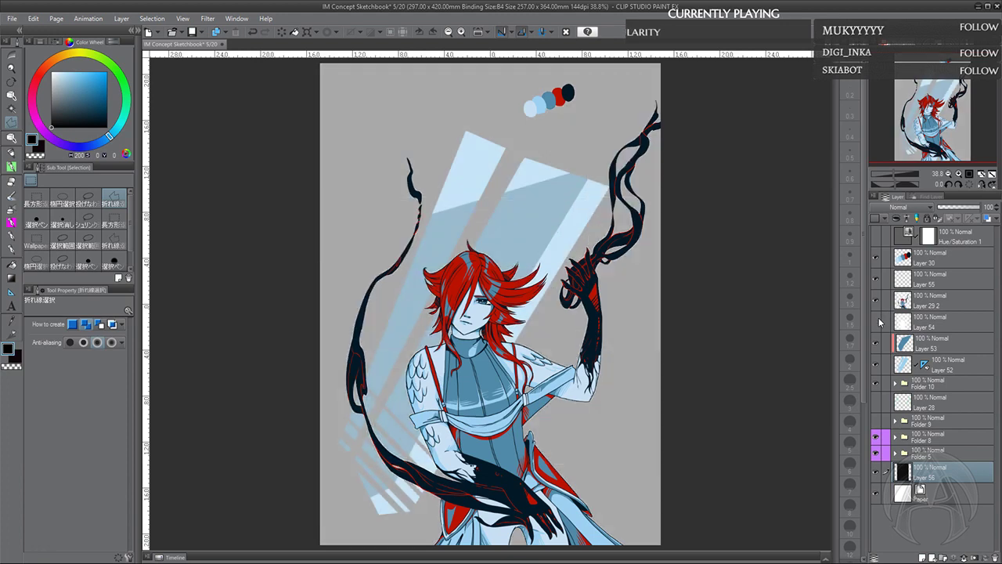
{"action": "left_click", "coordinate": [875, 304]}
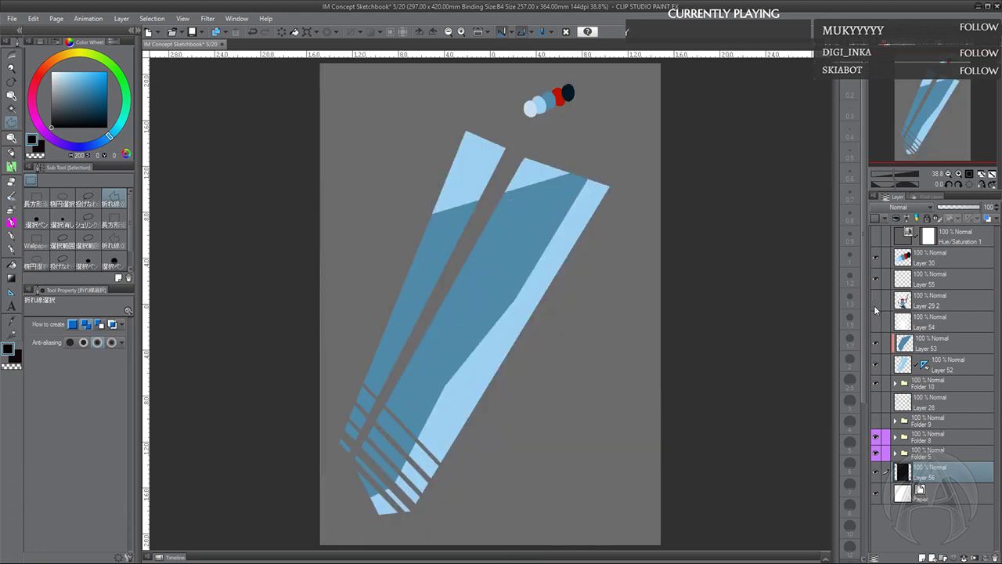
{"action": "left_click", "coordinate": [874, 305]}
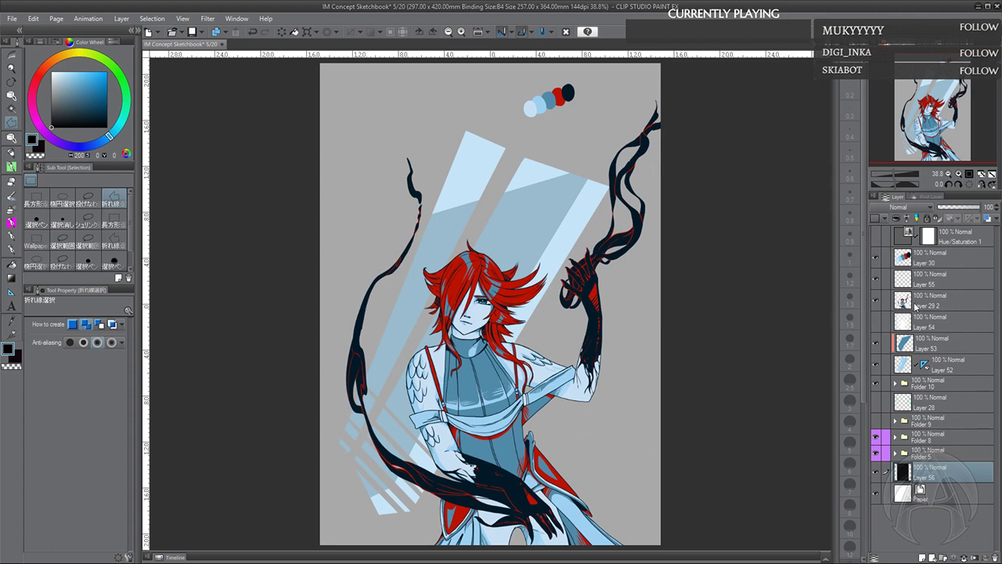
Select the areas around the character on Layer 29 2 with the Magic Wand, clear the white haze there and deselect
{"action": "left_click", "coordinate": [912, 307]}
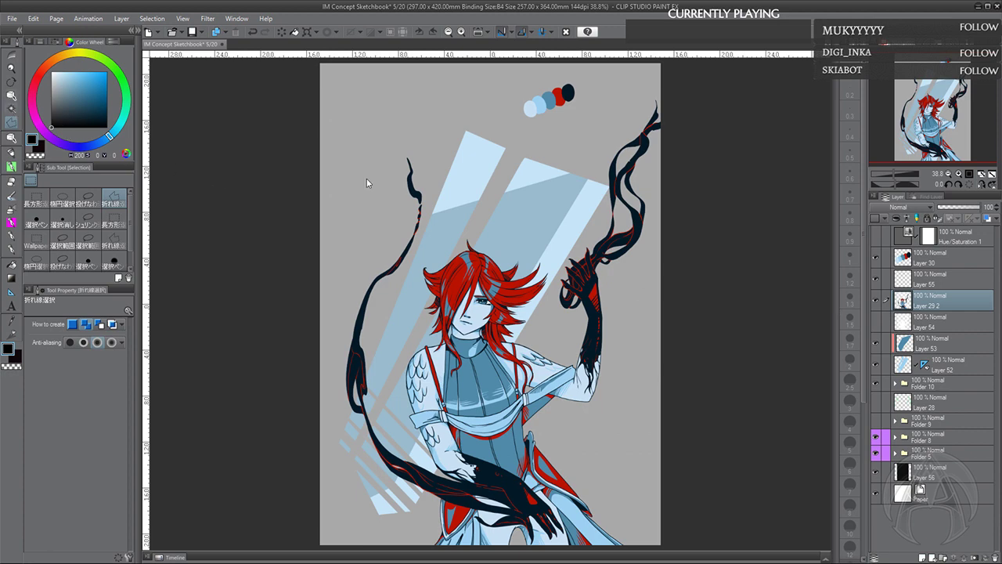
{"action": "key", "text": "w"}
{"action": "left_click", "coordinate": [451, 177]}
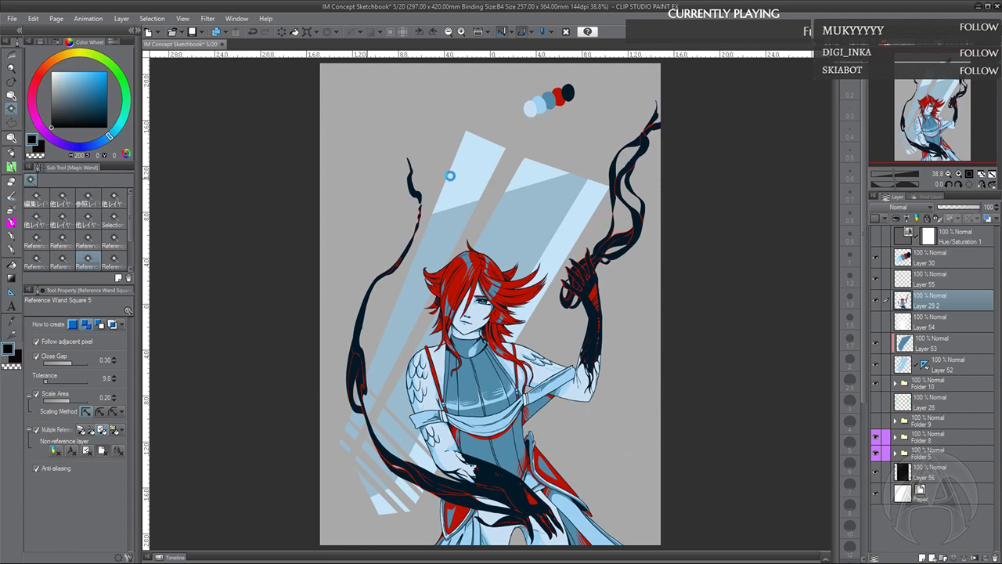
{"action": "left_click", "coordinate": [620, 287], "text": "shift"}
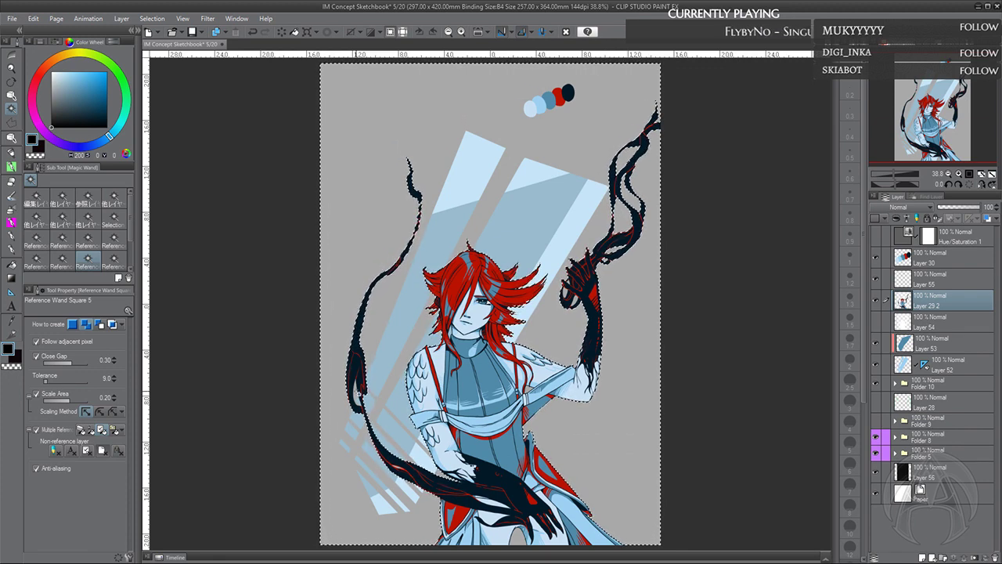
{"action": "scroll", "coordinate": [605, 397], "scroll_direction": "down", "scroll_amount": 2}
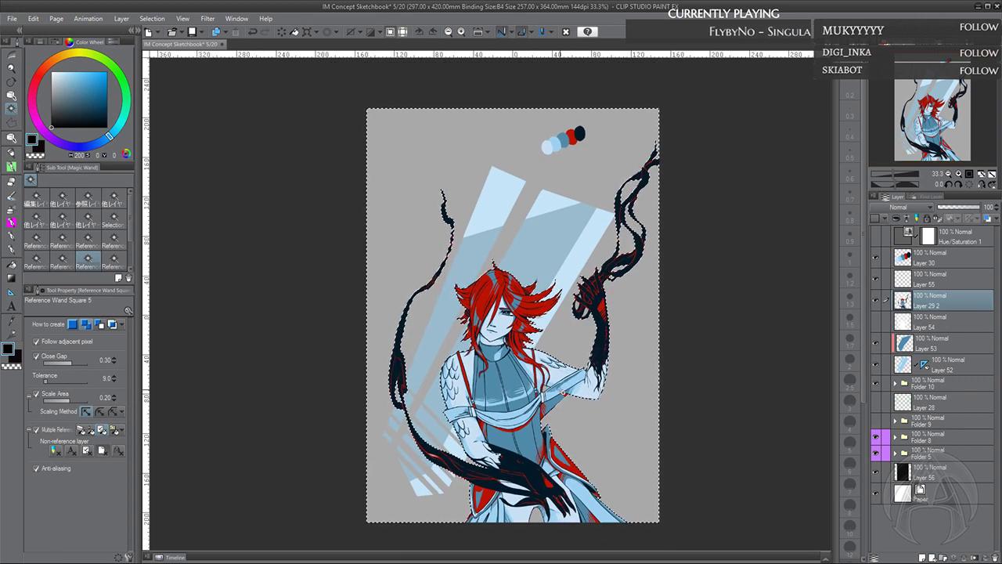
{"action": "scroll", "coordinate": [567, 392], "scroll_direction": "up", "scroll_amount": 2}
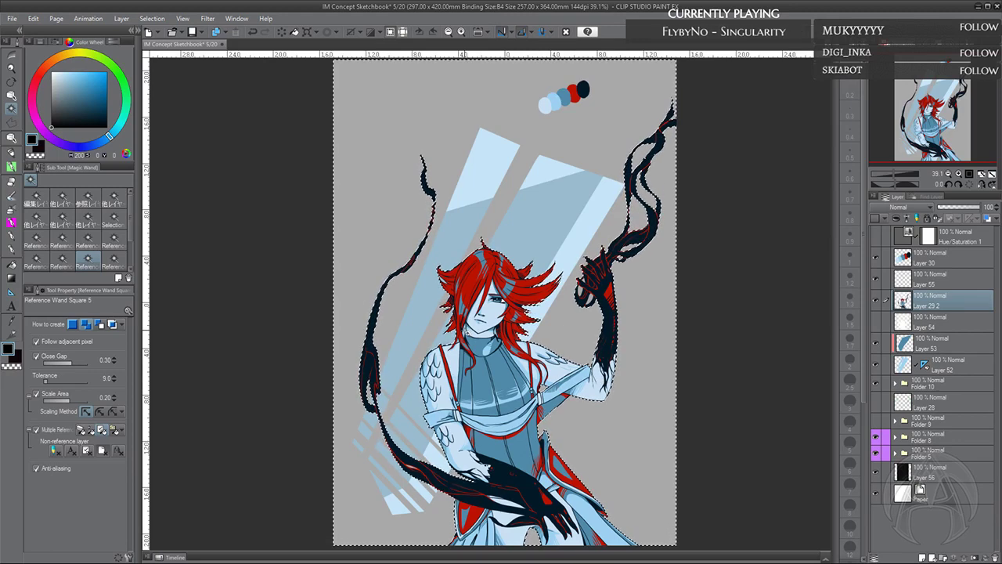
{"action": "left_click", "coordinate": [285, 34]}
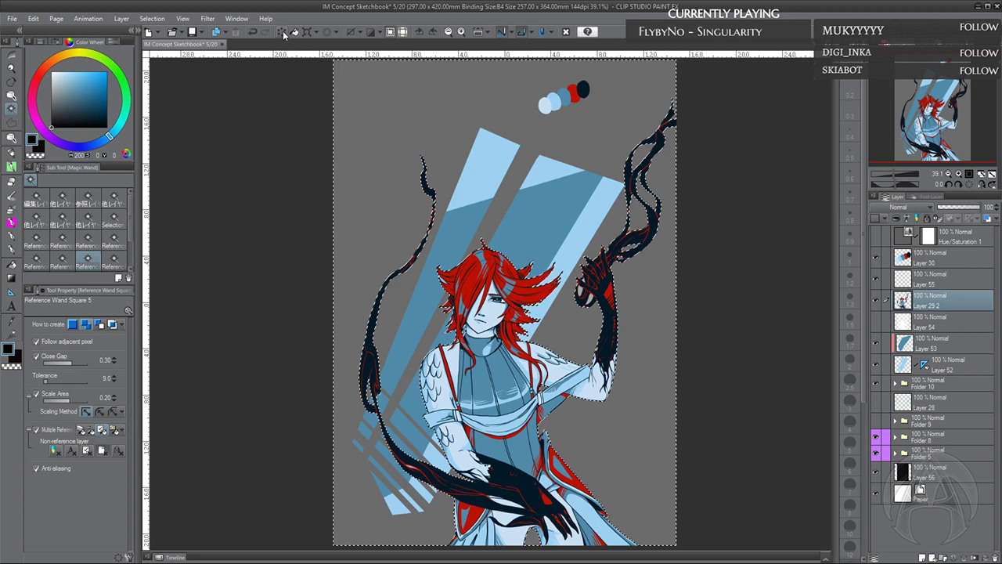
{"action": "left_click", "coordinate": [347, 32]}
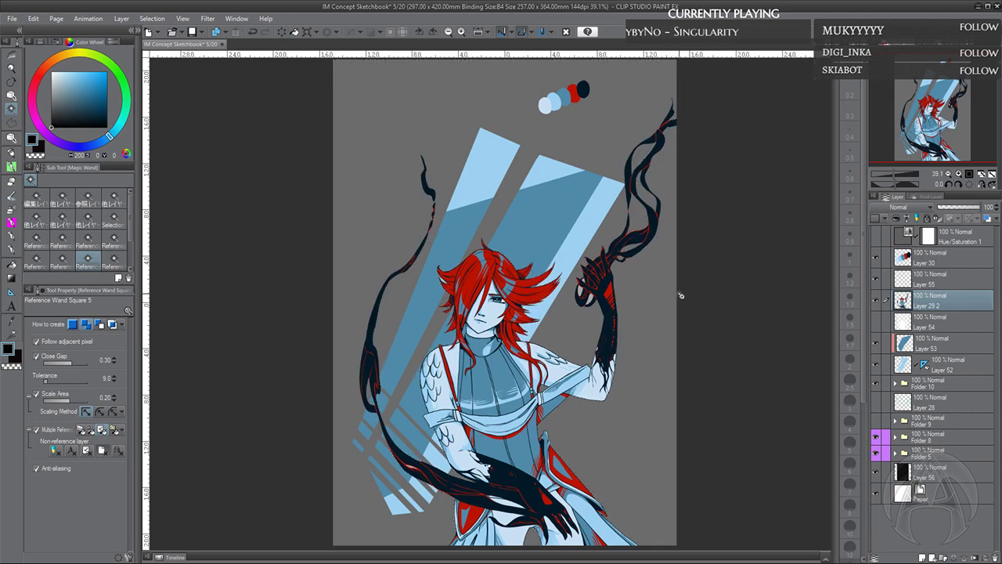
Select the small enclosed gaps by the raised hand and in the hair on Layer 29 2, clear them and deselect
{"action": "left_click_drag", "start_coordinate": [945, 125], "coordinate": [937, 138]}
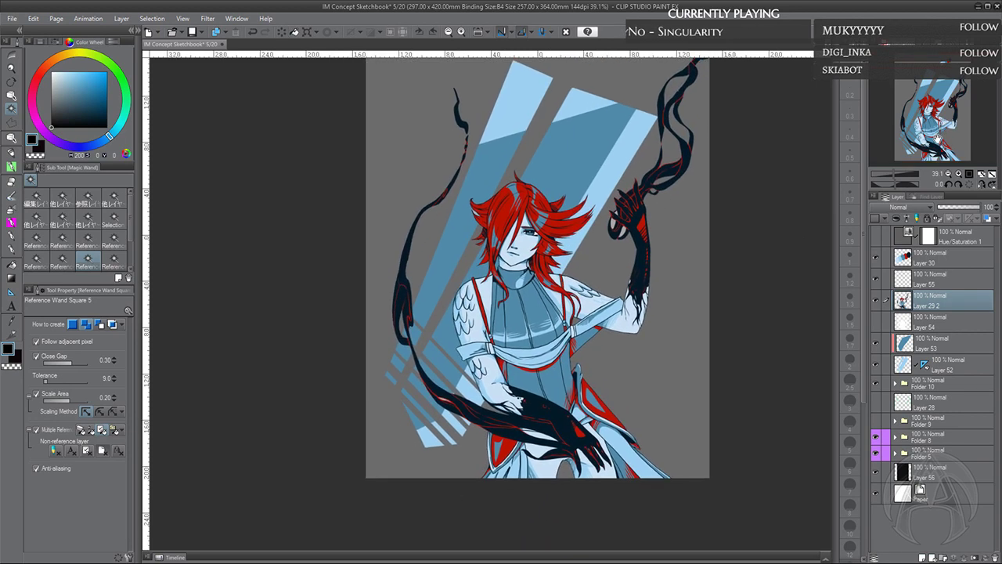
{"action": "scroll", "coordinate": [550, 425], "scroll_direction": "up", "scroll_amount": 4}
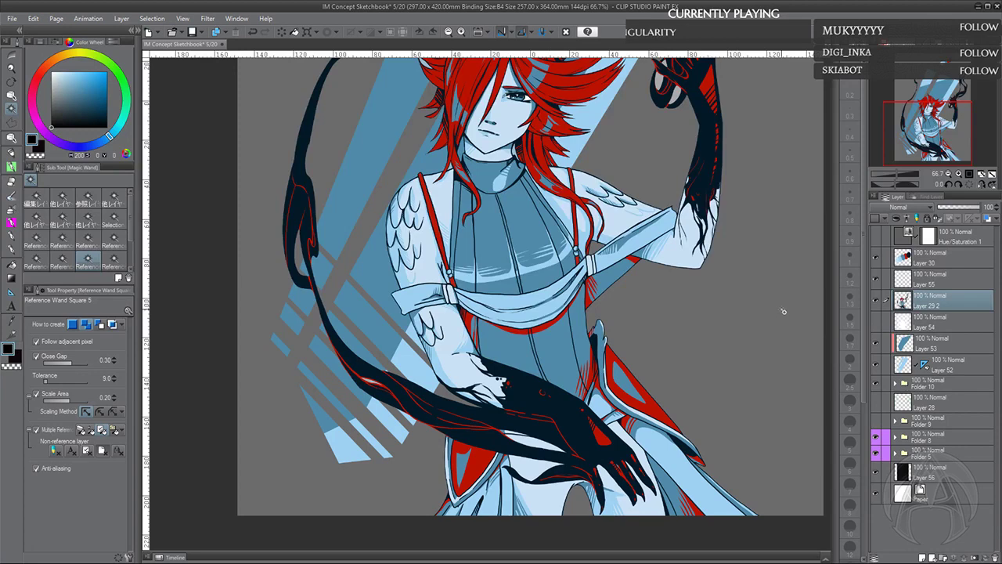
{"action": "left_click_drag", "start_coordinate": [934, 147], "coordinate": [938, 116]}
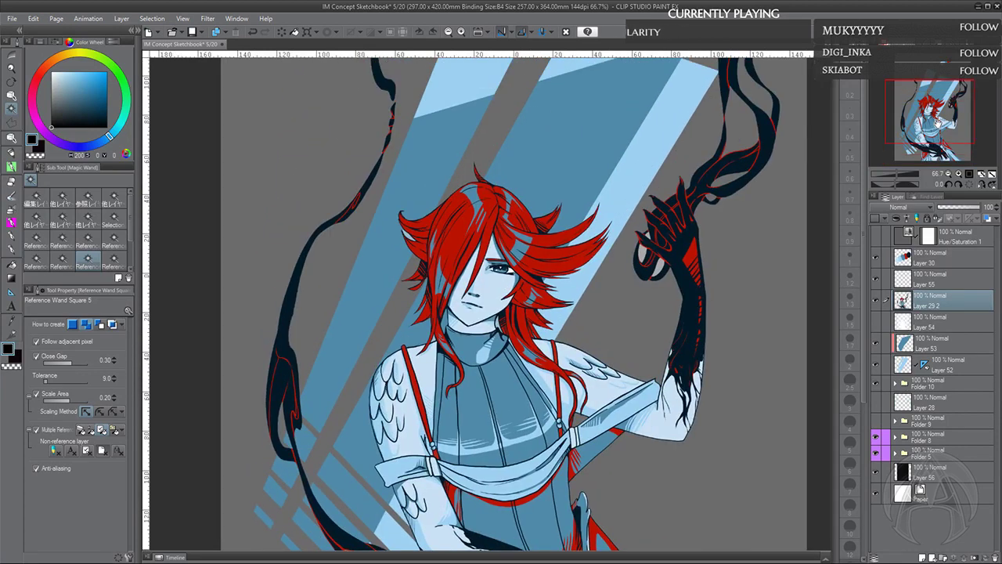
{"action": "left_click", "coordinate": [642, 255]}
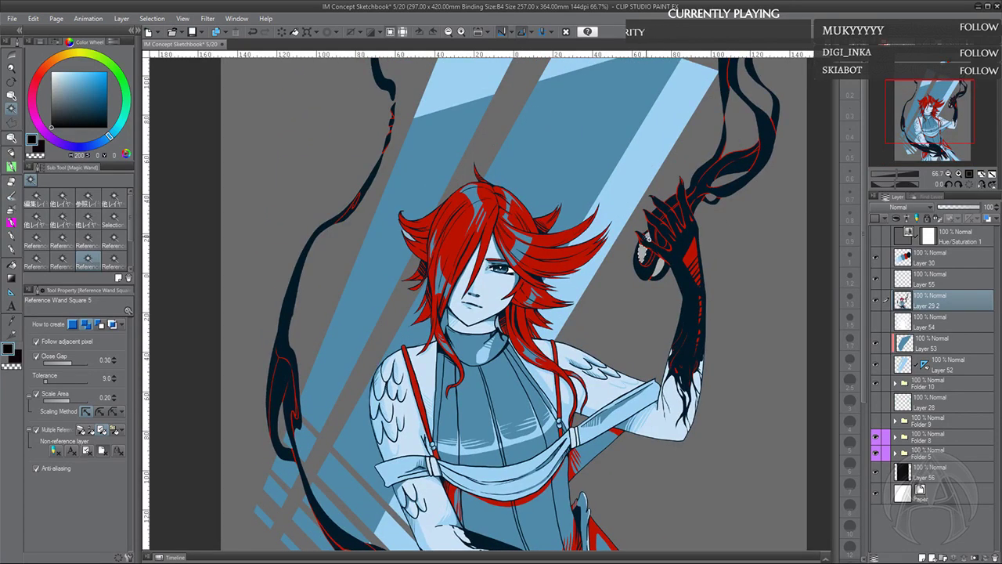
{"action": "left_click", "coordinate": [649, 236]}
{"action": "left_click", "coordinate": [662, 270]}
{"action": "left_click", "coordinate": [407, 235]}
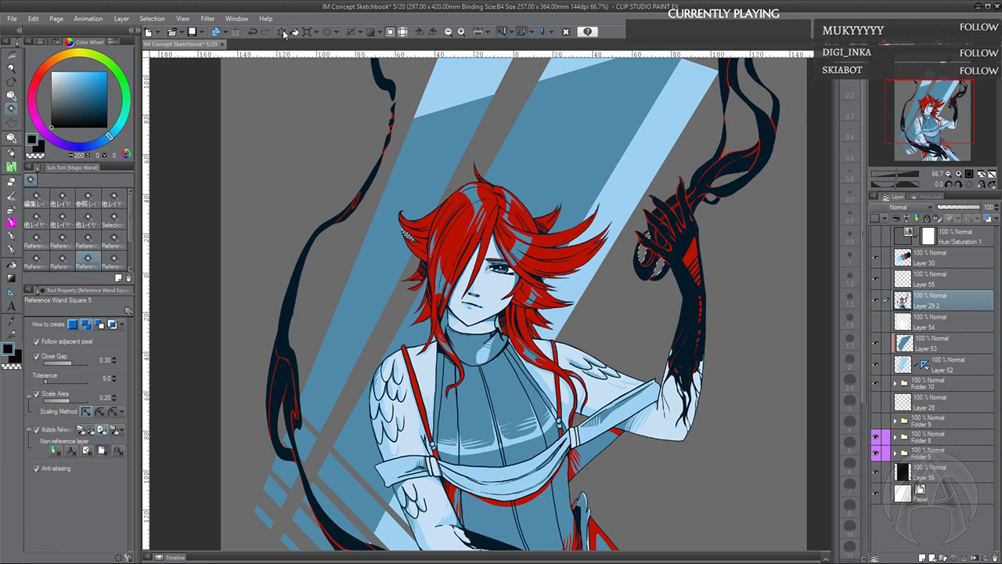
{"action": "left_click", "coordinate": [352, 34]}
{"action": "scroll", "coordinate": [578, 295], "scroll_direction": "down", "scroll_amount": 2}
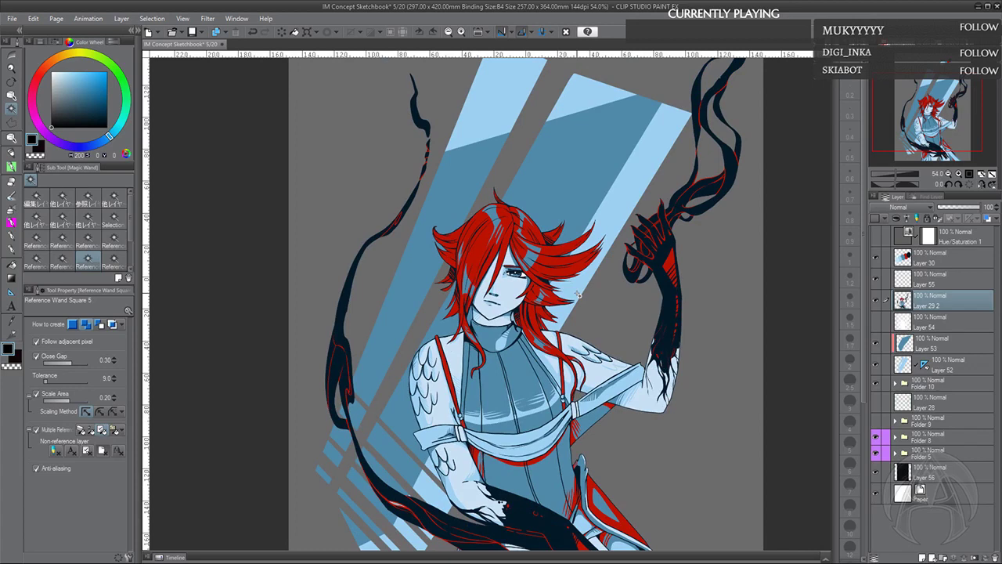
Briefly show Layer 54 to compare it with the cleaned character, select that layer and inspect the figure up close
{"action": "left_click", "coordinate": [877, 321]}
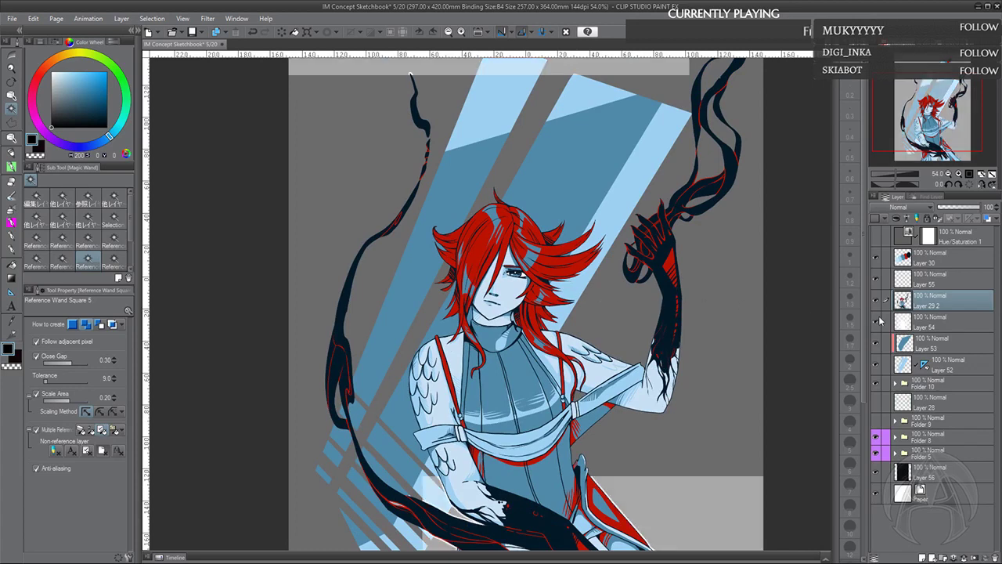
{"action": "left_click", "coordinate": [877, 320]}
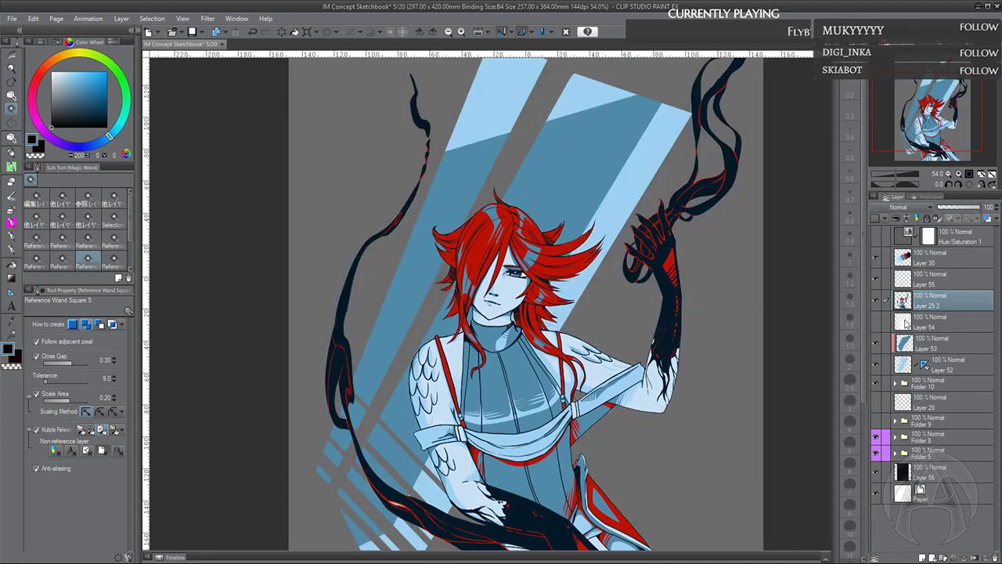
{"action": "left_click", "coordinate": [896, 322]}
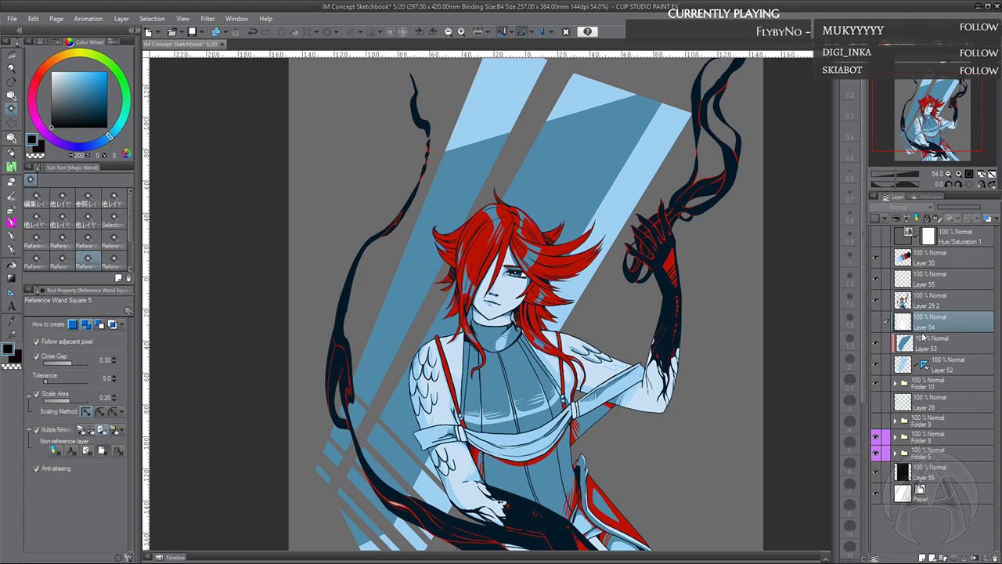
{"action": "left_click_drag", "start_coordinate": [954, 112], "coordinate": [946, 124]}
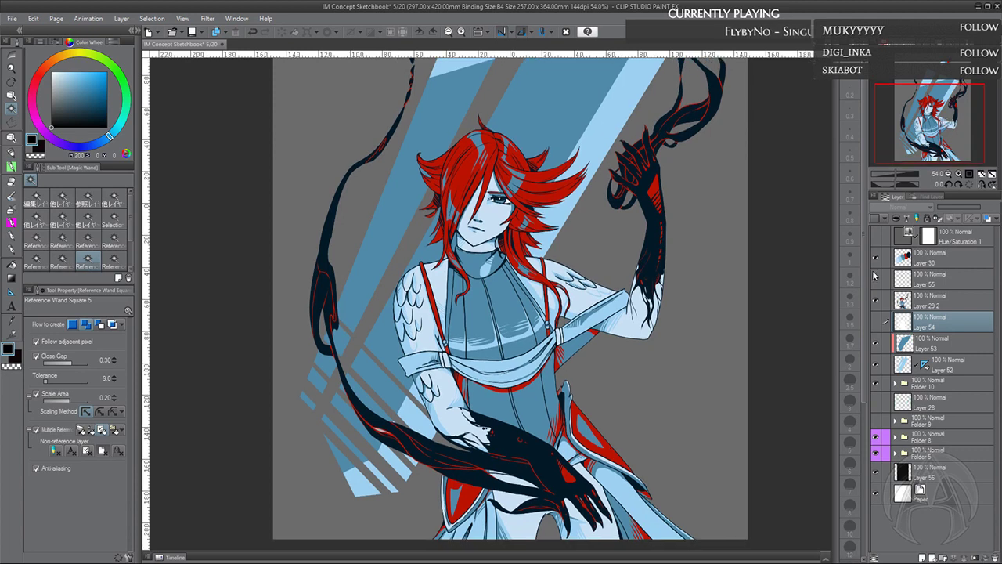
{"action": "scroll", "coordinate": [735, 235], "scroll_direction": "up", "scroll_amount": 1}
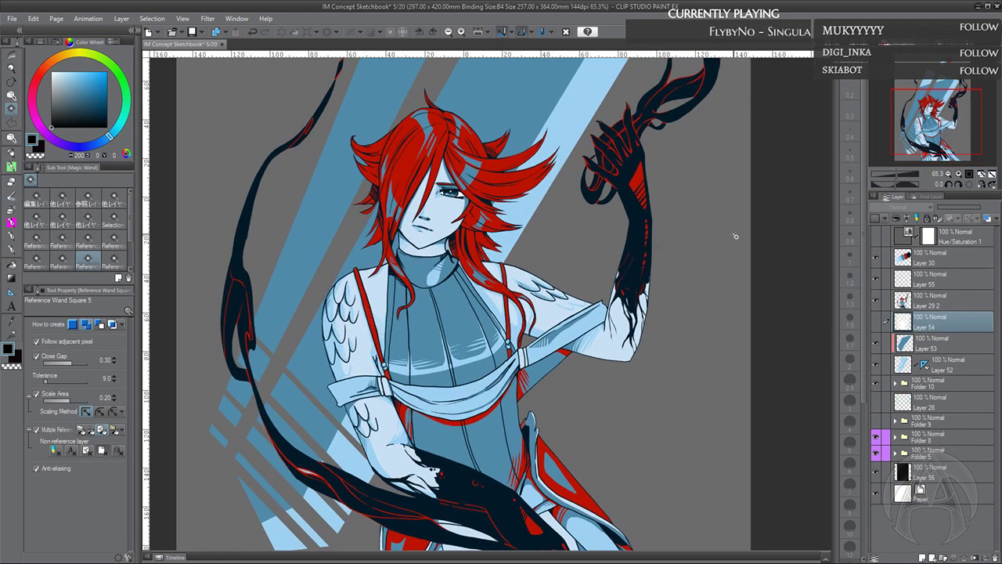
{"action": "scroll", "coordinate": [734, 234], "scroll_direction": "up", "scroll_amount": 2}
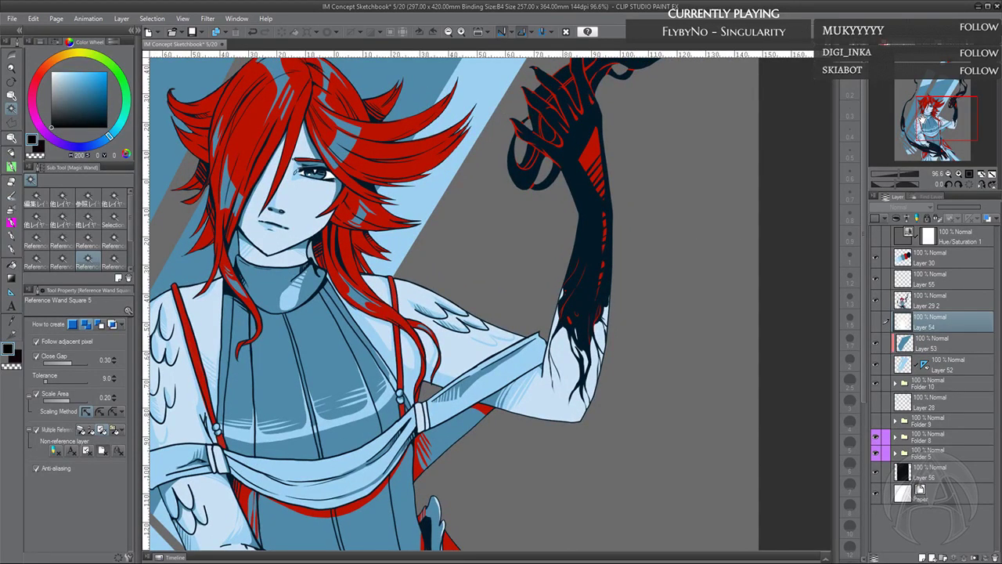
{"action": "left_click_drag", "start_coordinate": [923, 119], "coordinate": [907, 119]}
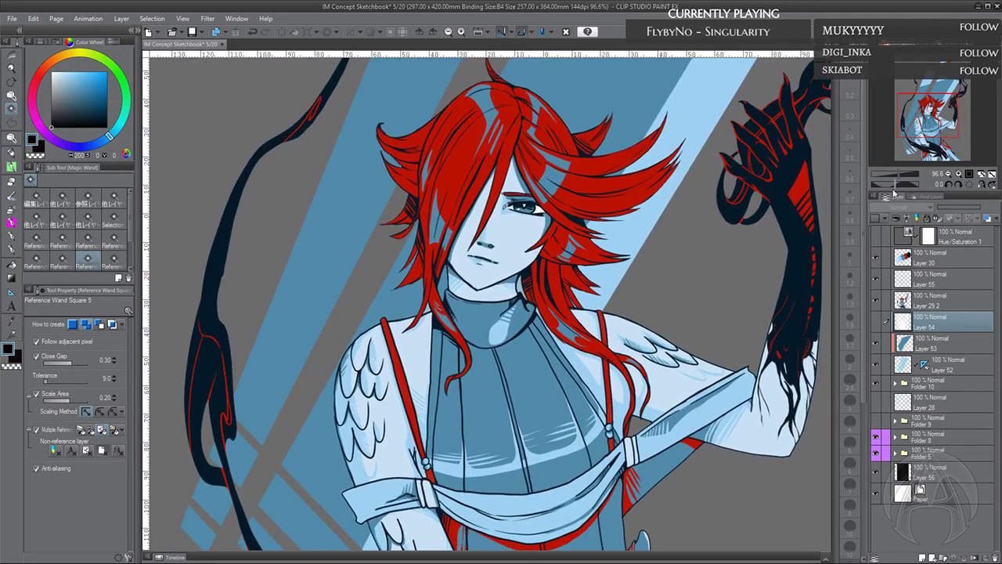
Expand Folder 10 in the layer stack and make Folder 9 visible
{"action": "left_click", "coordinate": [896, 383]}
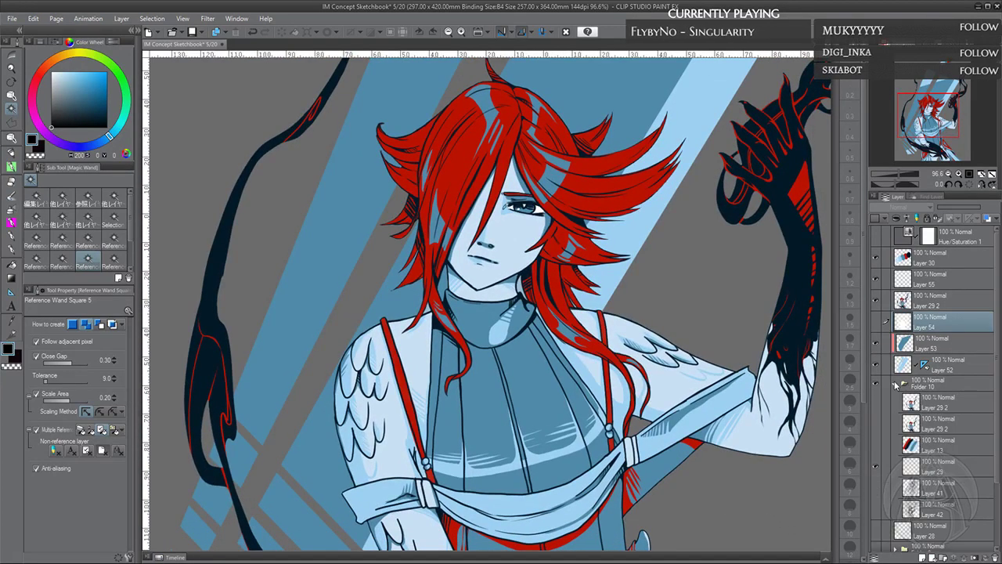
{"action": "left_click", "coordinate": [896, 383]}
{"action": "left_click", "coordinate": [897, 383]}
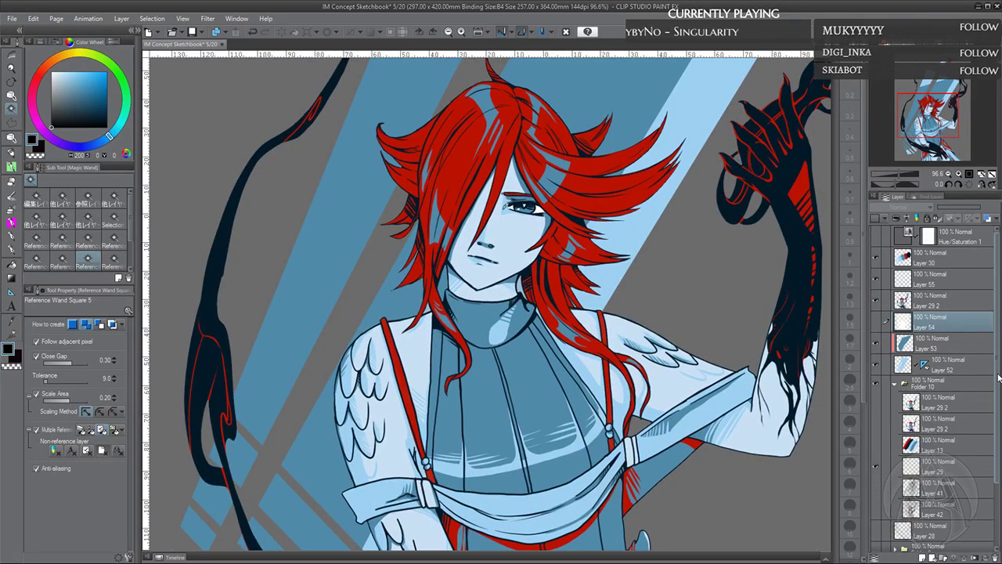
{"action": "scroll", "coordinate": [897, 470], "scroll_direction": "down", "scroll_amount": 3}
{"action": "left_click", "coordinate": [875, 476]}
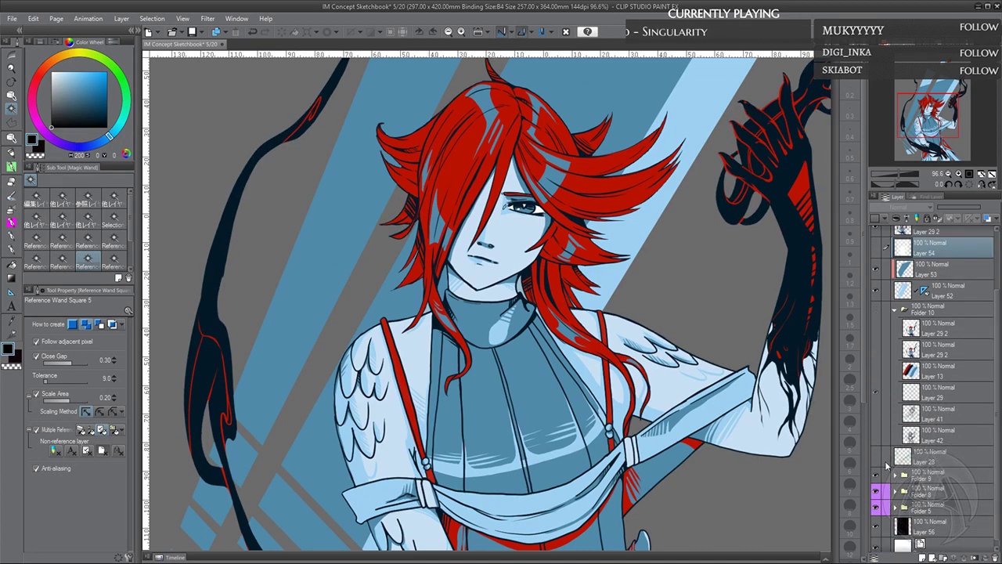
Hide the Layer 29 2 above Layer 54 and expand Folder 9 and its nested Folder 7
{"action": "left_click", "coordinate": [876, 233]}
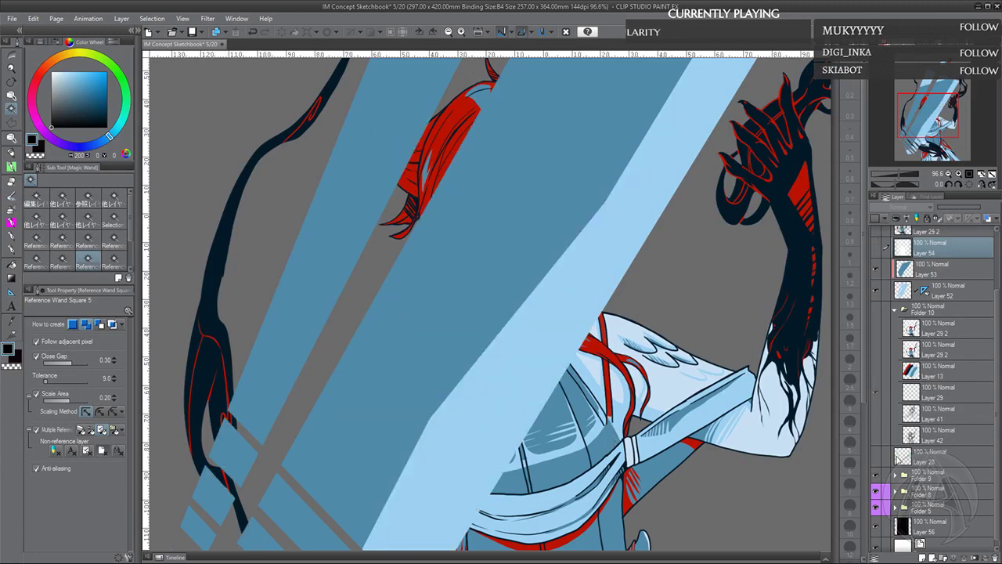
{"action": "left_click", "coordinate": [950, 175]}
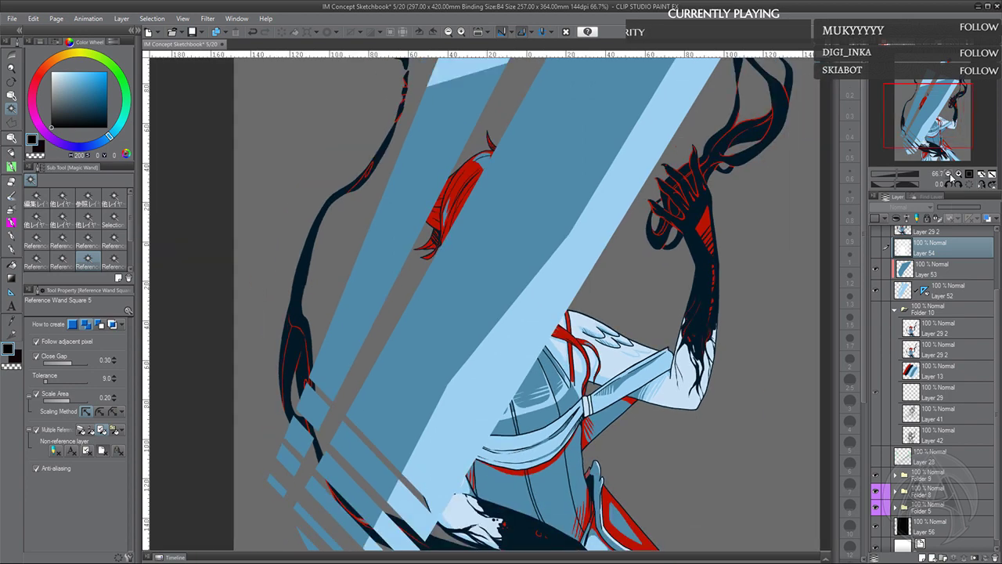
{"action": "left_click", "coordinate": [950, 175]}
{"action": "scroll", "coordinate": [998, 353], "scroll_direction": "down", "scroll_amount": 1}
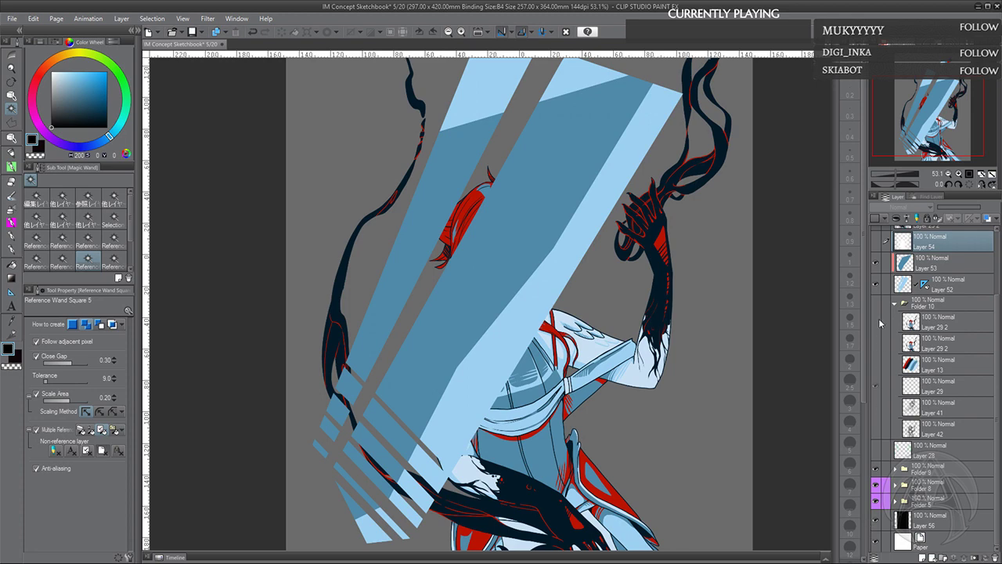
{"action": "left_click", "coordinate": [895, 469]}
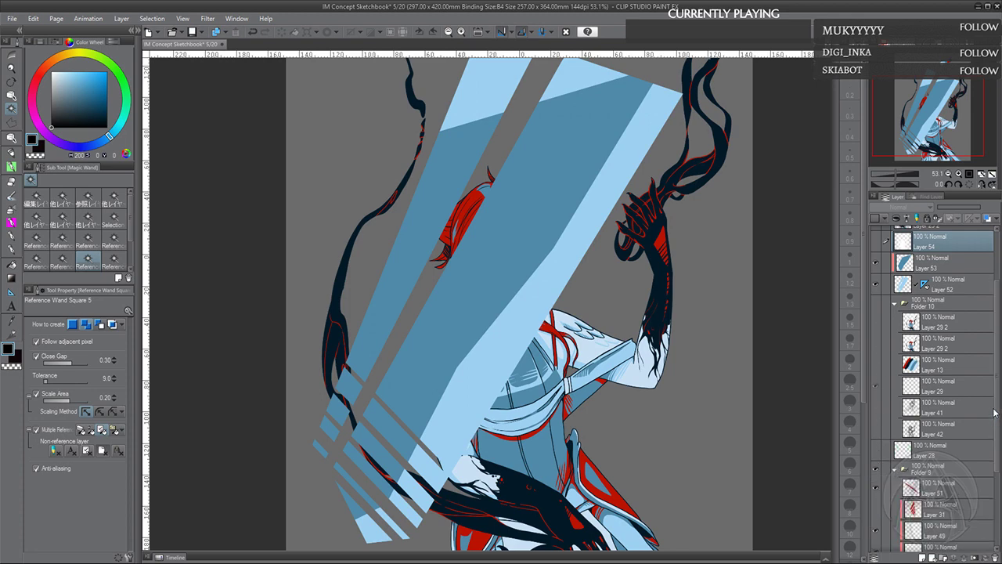
{"action": "left_click_drag", "start_coordinate": [997, 412], "coordinate": [999, 487]}
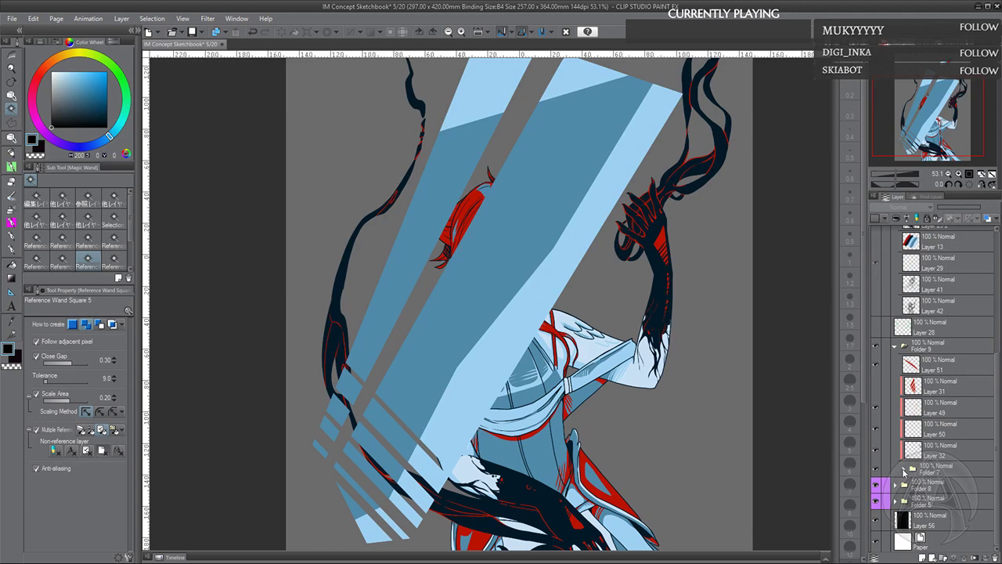
{"action": "left_click", "coordinate": [902, 470]}
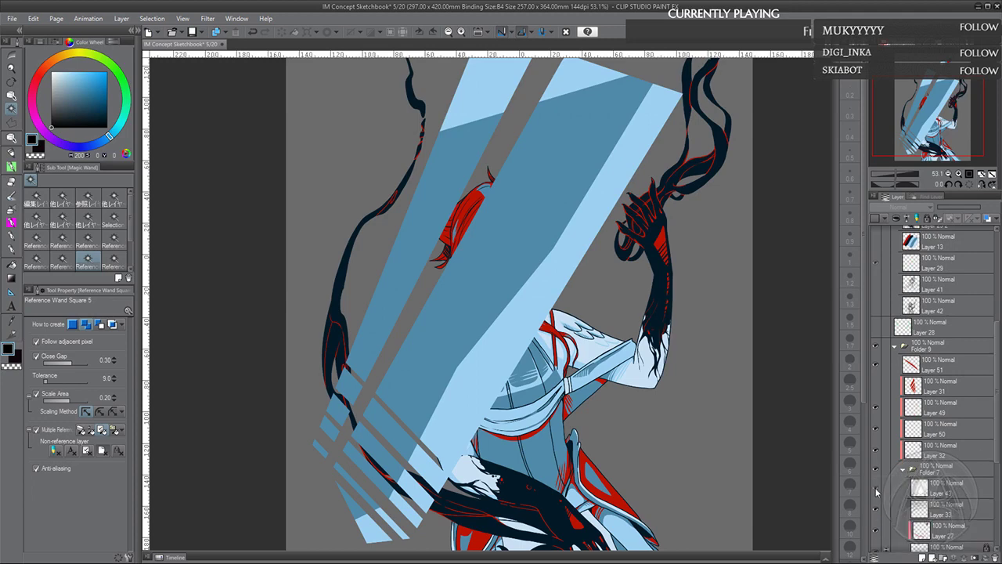
{"action": "left_click_drag", "start_coordinate": [997, 468], "coordinate": [997, 548]}
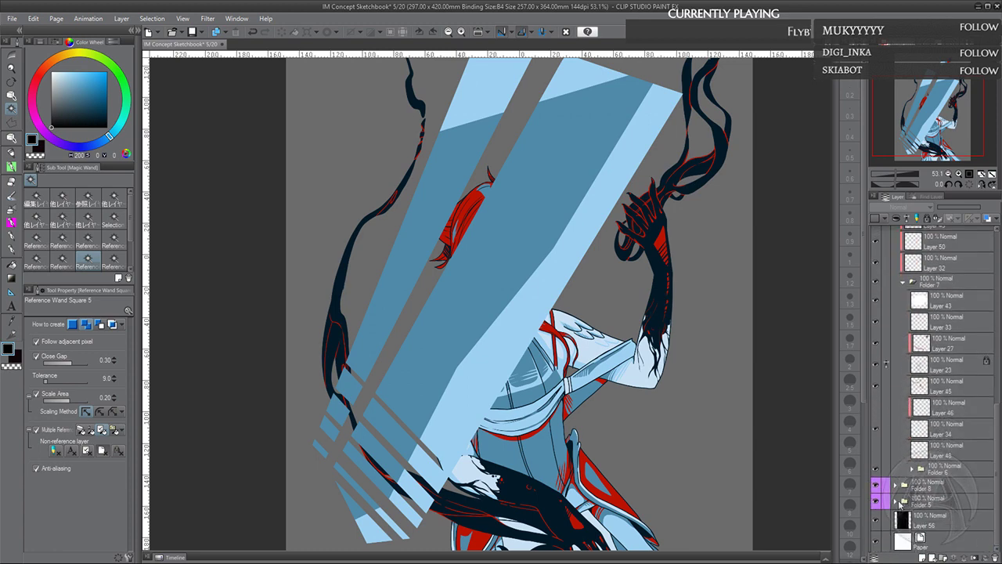
Toggle Folder 6 off and on to check which parts of the figure it contains
{"action": "left_click", "coordinate": [876, 470]}
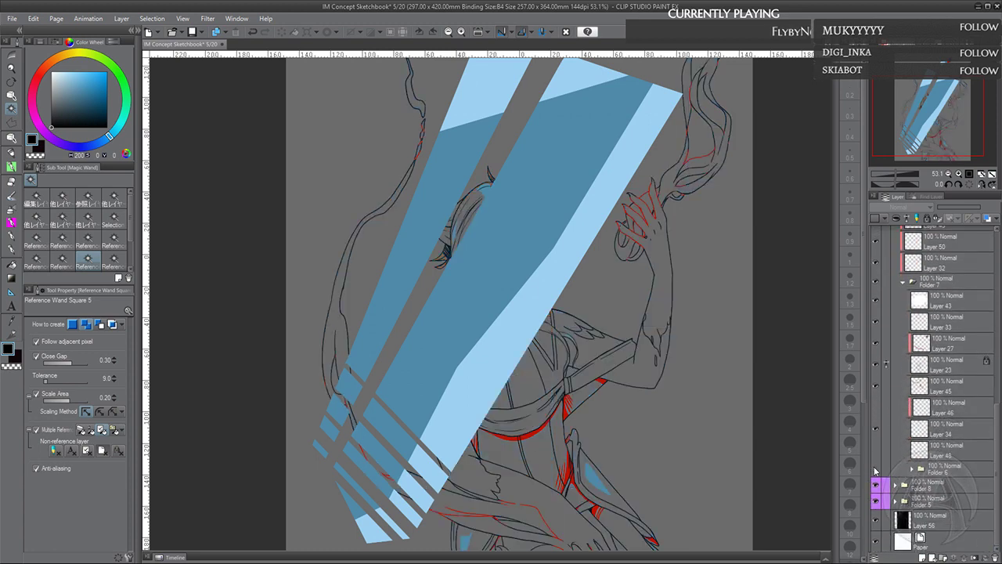
{"action": "left_click", "coordinate": [875, 470]}
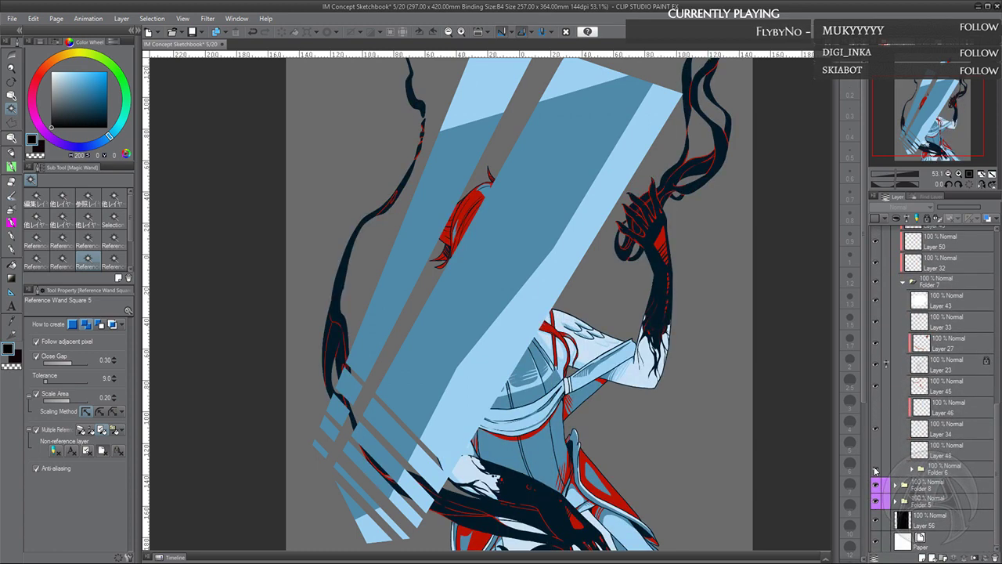
{"action": "left_click", "coordinate": [875, 470]}
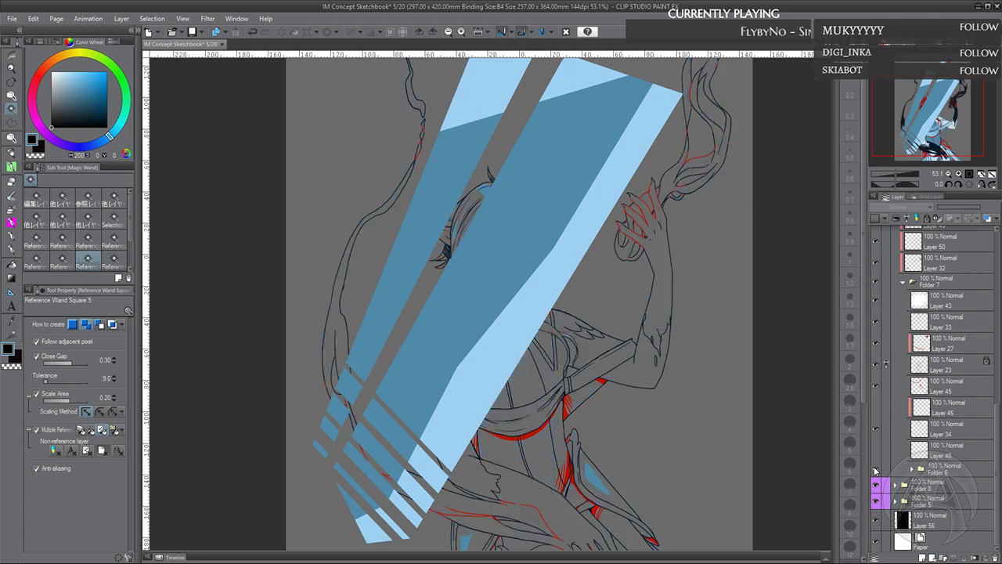
{"action": "left_click", "coordinate": [875, 470]}
Hide Folder 8 and Folder 5, and collapse Folder 9 in the layer stack
{"action": "left_click", "coordinate": [876, 487]}
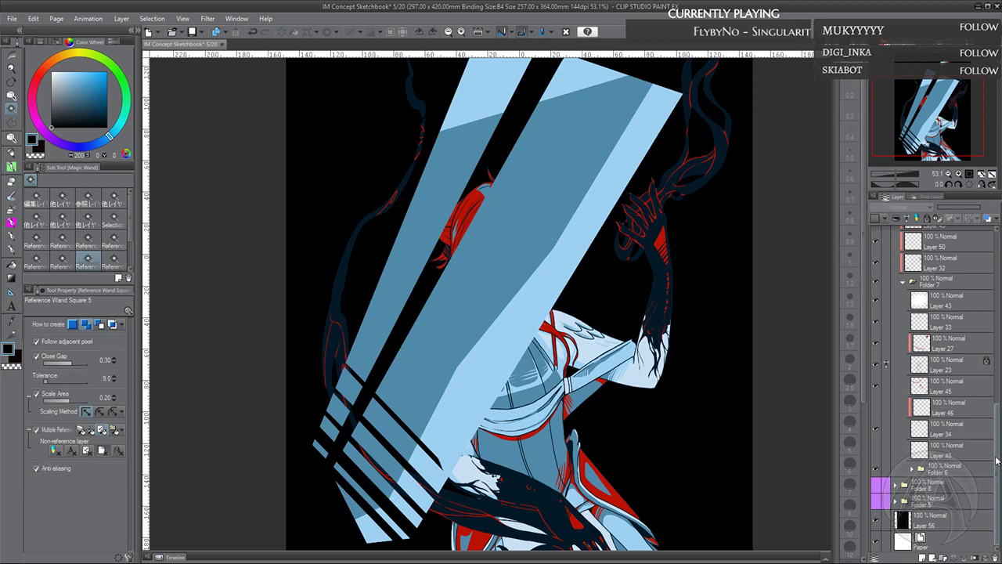
{"action": "scroll", "coordinate": [997, 461], "scroll_direction": "up", "scroll_amount": 2}
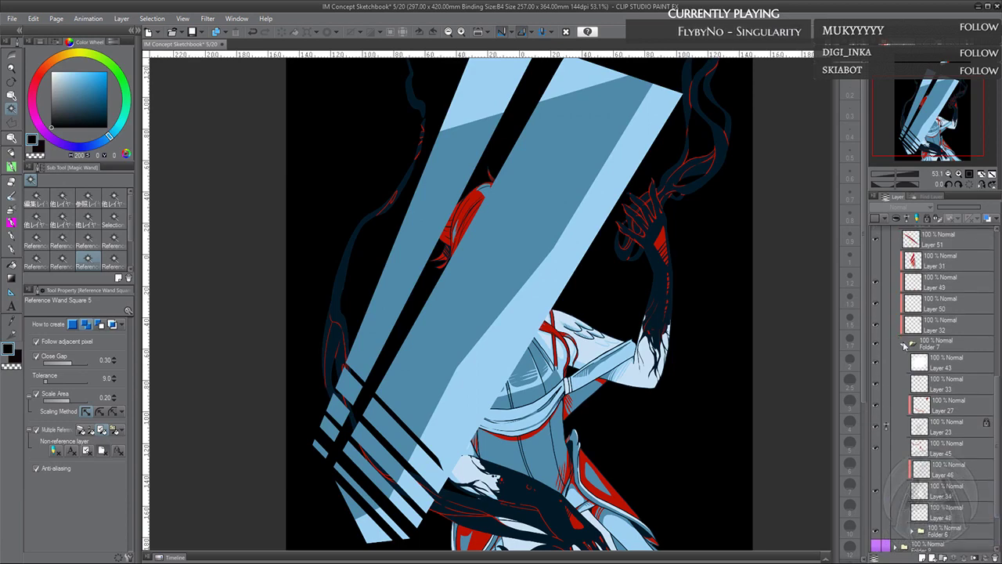
{"action": "scroll", "coordinate": [903, 337], "scroll_direction": "up", "scroll_amount": 8}
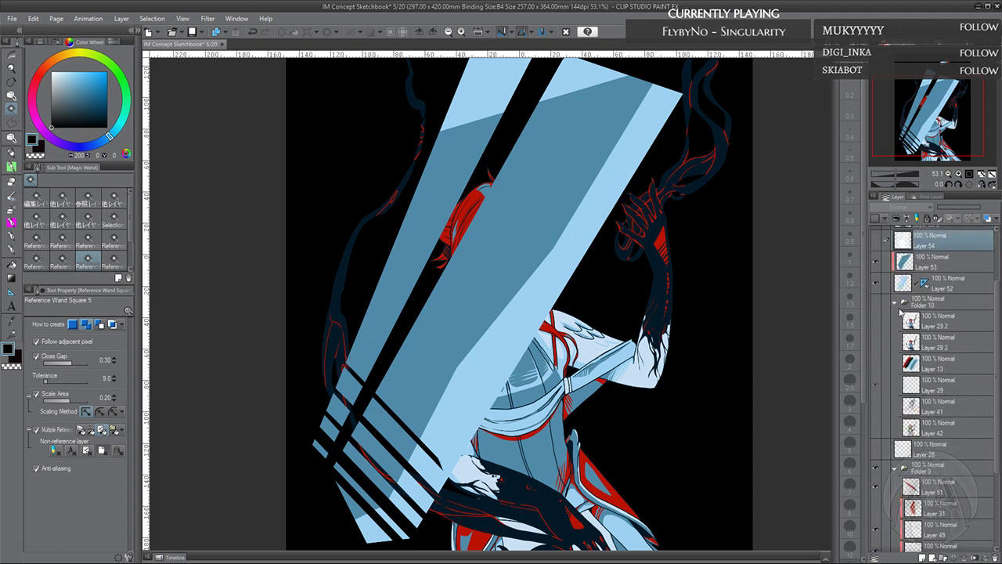
{"action": "left_click", "coordinate": [896, 471]}
Hide the blue band Layers 52 and 53, the colour swatches on Layer 30, and Layer 55
{"action": "scroll", "coordinate": [877, 304], "scroll_direction": "up", "scroll_amount": 3}
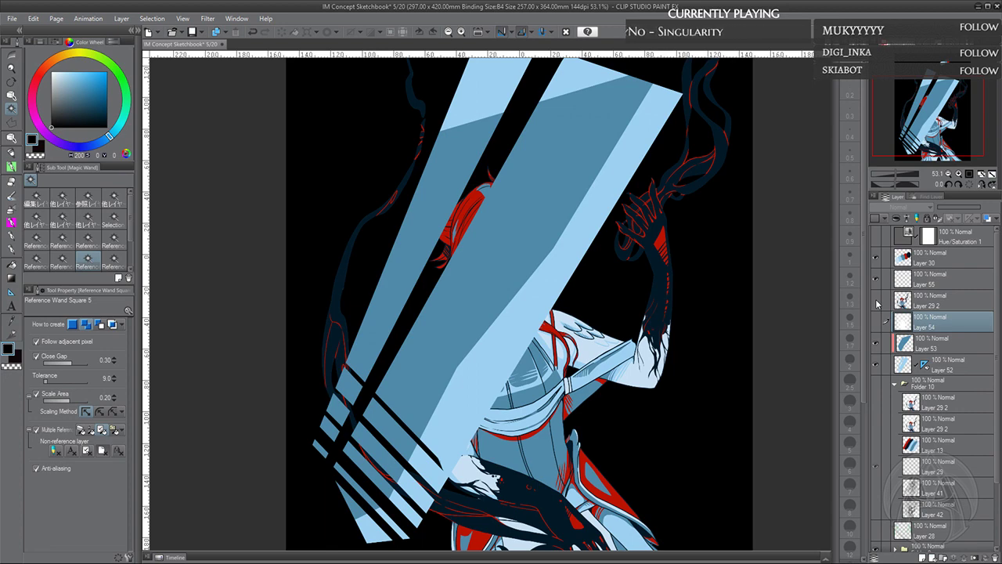
{"action": "left_click", "coordinate": [875, 364]}
{"action": "left_click", "coordinate": [876, 343]}
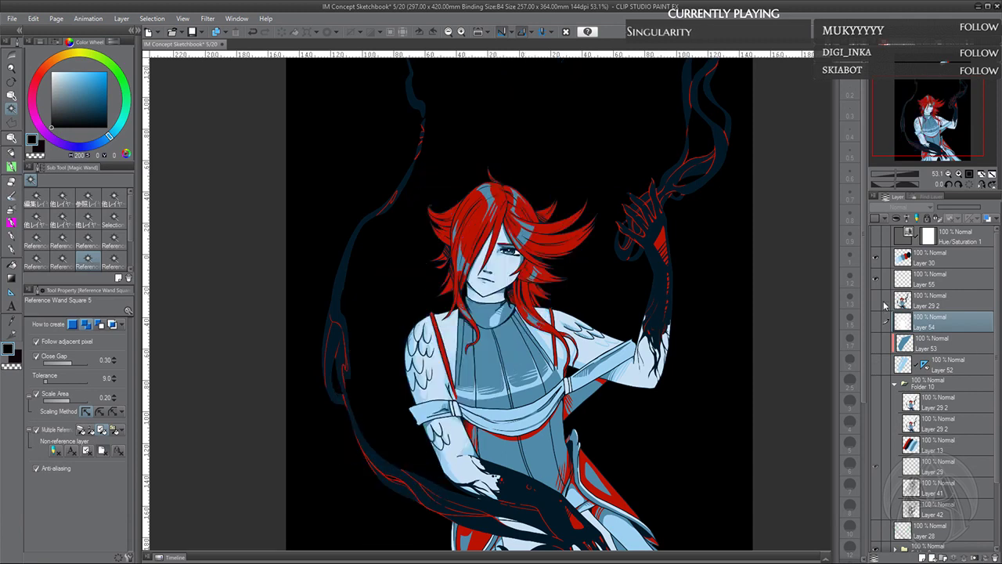
{"action": "left_click", "coordinate": [951, 175]}
{"action": "left_click", "coordinate": [950, 175]}
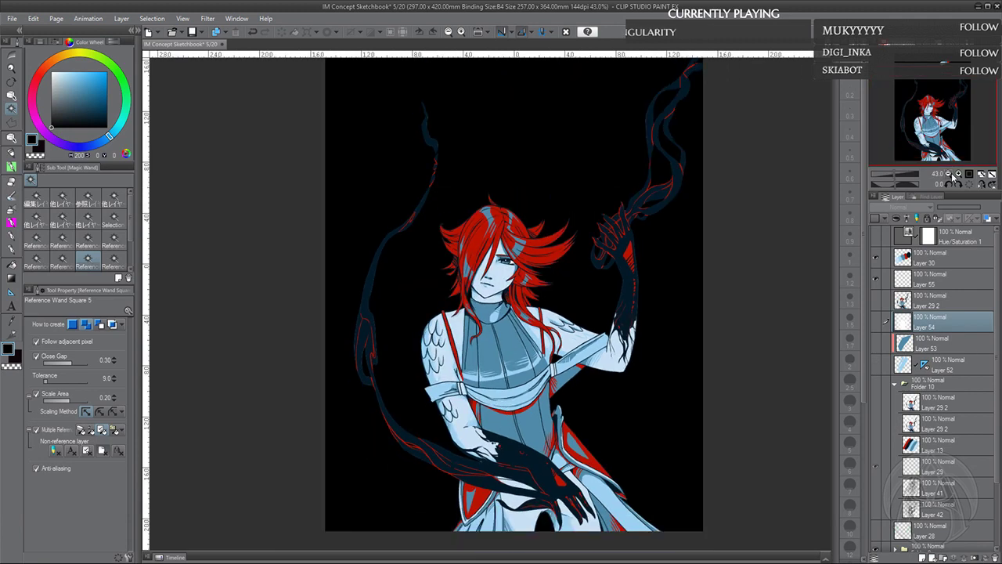
{"action": "left_click", "coordinate": [950, 175]}
{"action": "left_click", "coordinate": [950, 175]}
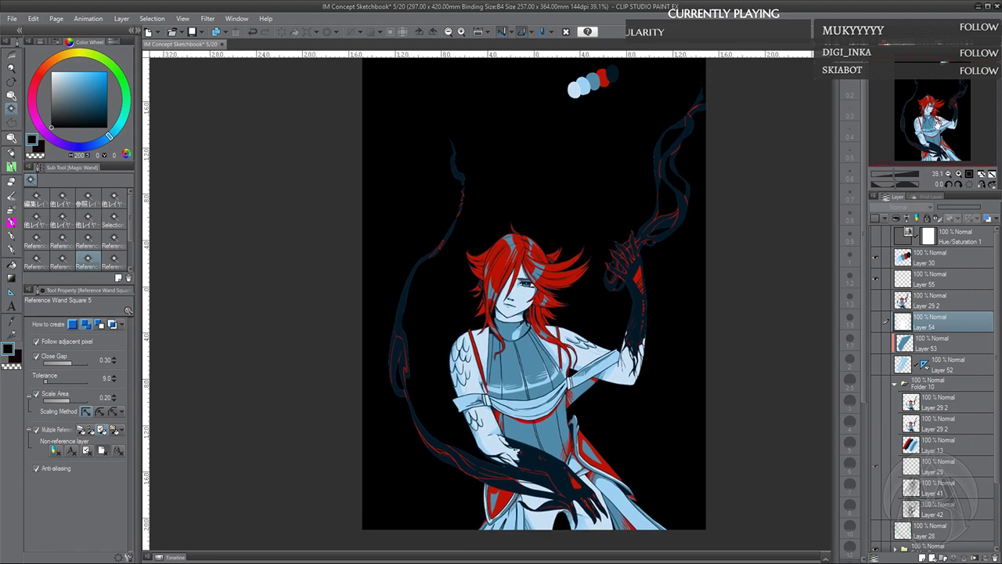
{"action": "left_click", "coordinate": [877, 256]}
{"action": "left_click", "coordinate": [877, 281]}
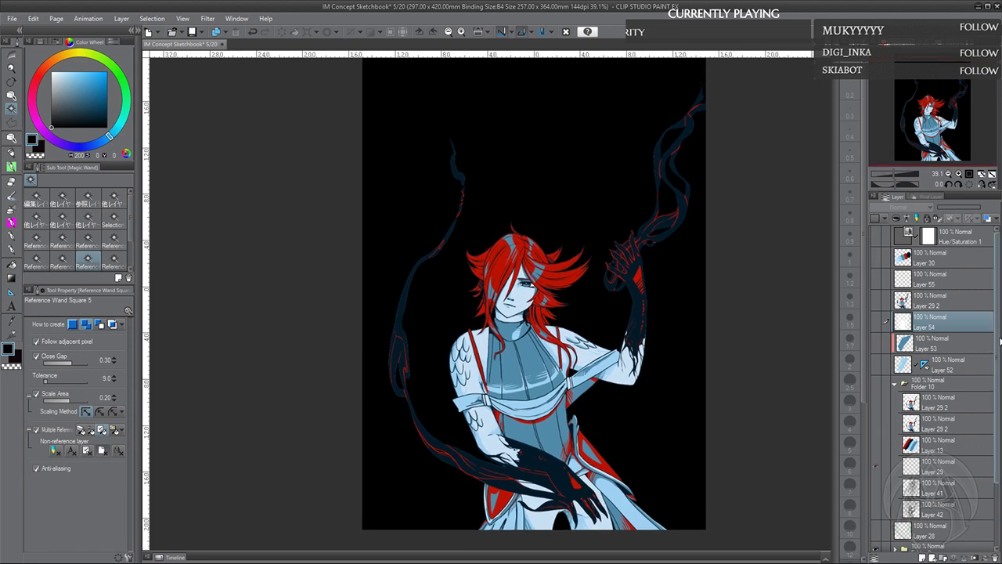
Hide the black backdrop on Layer 56 and the Paper layer so the figure stands on transparency
{"action": "left_click_drag", "start_coordinate": [999, 342], "coordinate": [999, 373]}
{"action": "scroll", "coordinate": [1000, 373], "scroll_direction": "down", "scroll_amount": 3}
{"action": "left_click", "coordinate": [875, 533]}
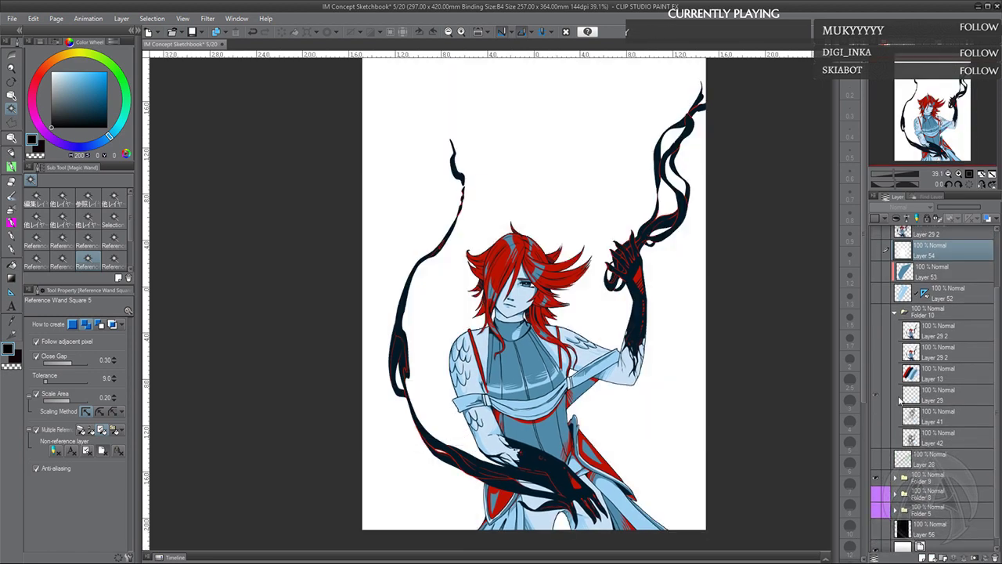
{"action": "left_click", "coordinate": [875, 547]}
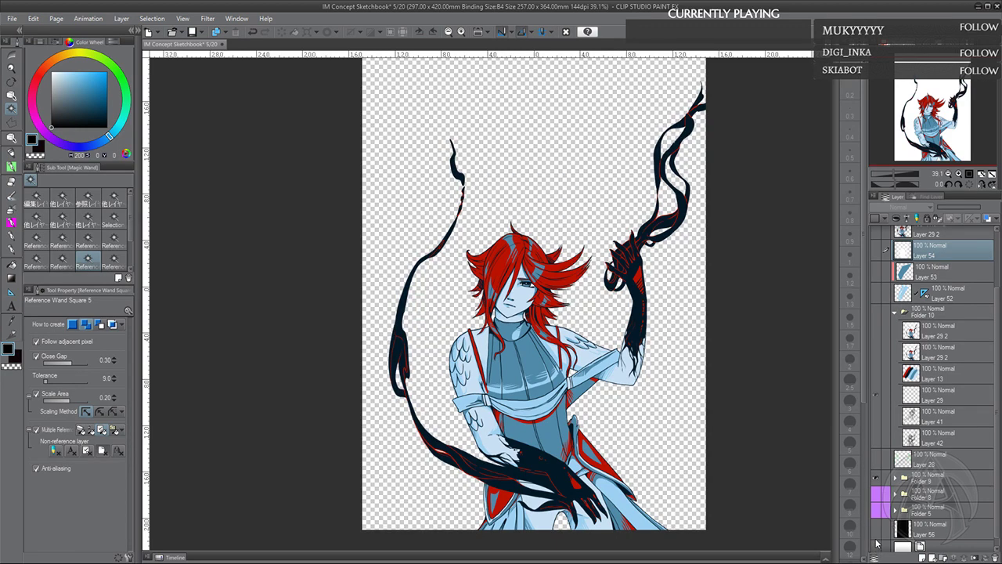
Collapse Folder 10, and show and select the Layer 29 2 above Layer 54
{"action": "left_click", "coordinate": [939, 331]}
{"action": "left_click", "coordinate": [915, 113]}
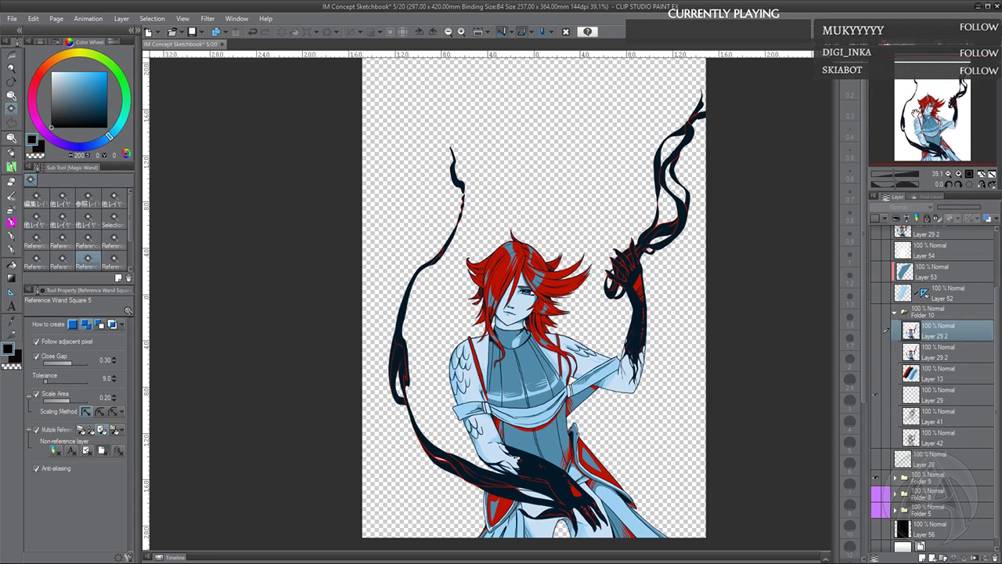
{"action": "left_click", "coordinate": [895, 314]}
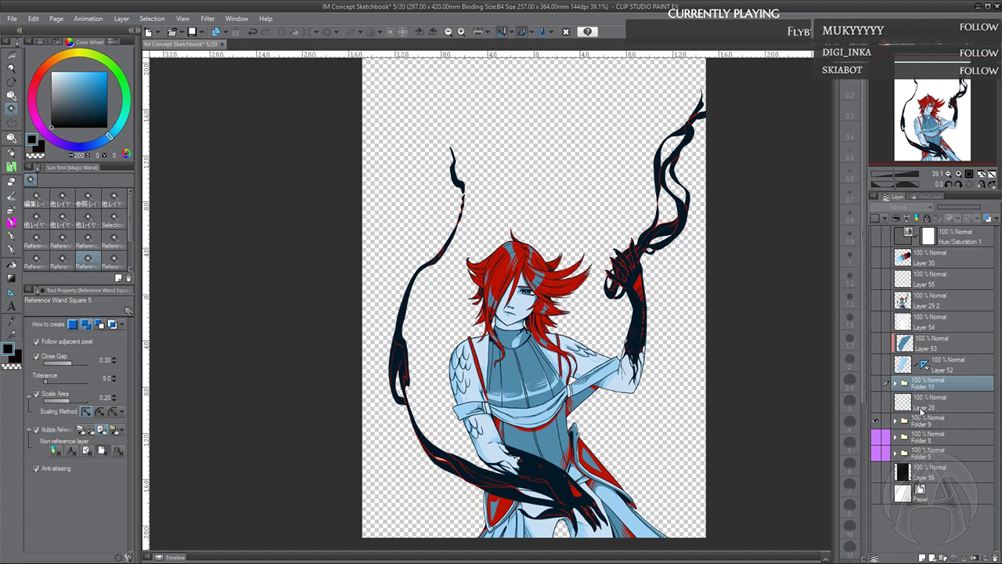
{"action": "left_click", "coordinate": [932, 350]}
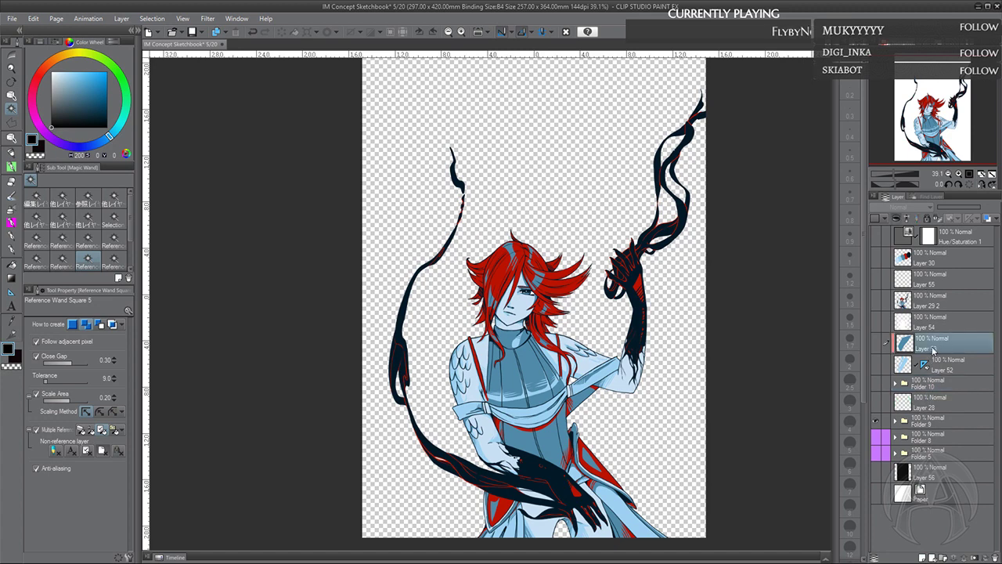
{"action": "left_click", "coordinate": [876, 300]}
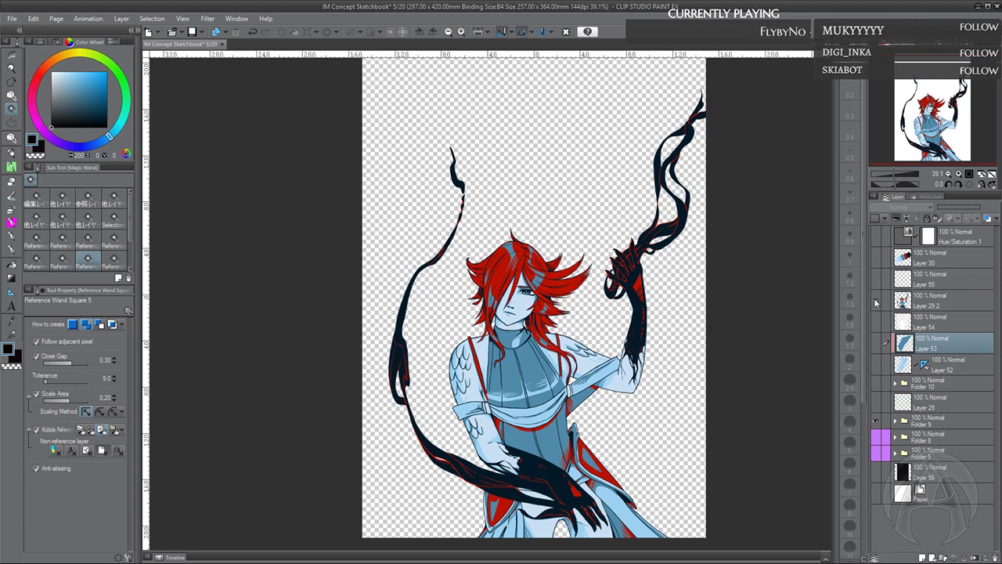
{"action": "left_click", "coordinate": [932, 303]}
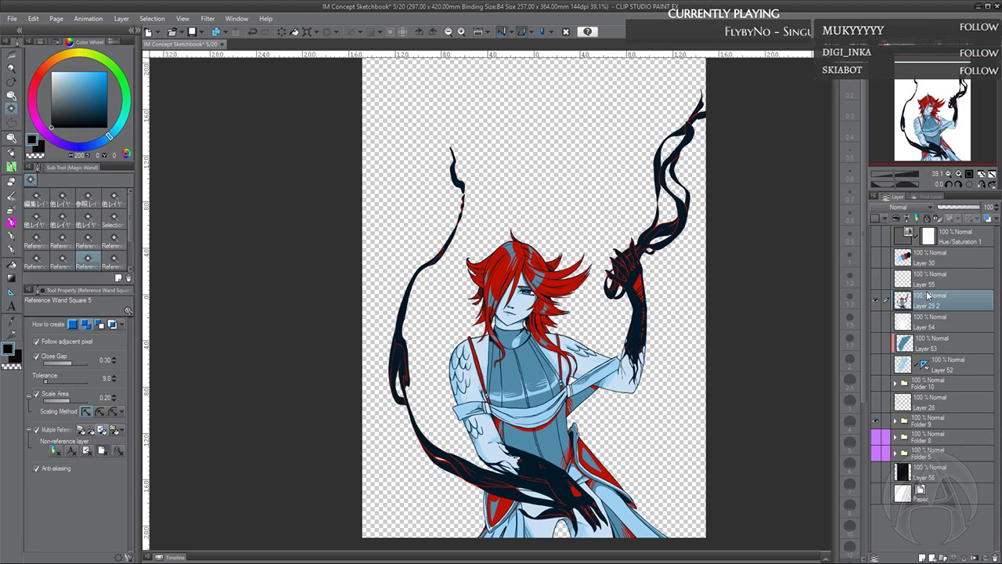
Duplicate Layer 29 2, move the original above the copy and clip it to the copy
{"action": "key", "text": "ctrl+c"}
{"action": "key", "text": "ctrl+v"}
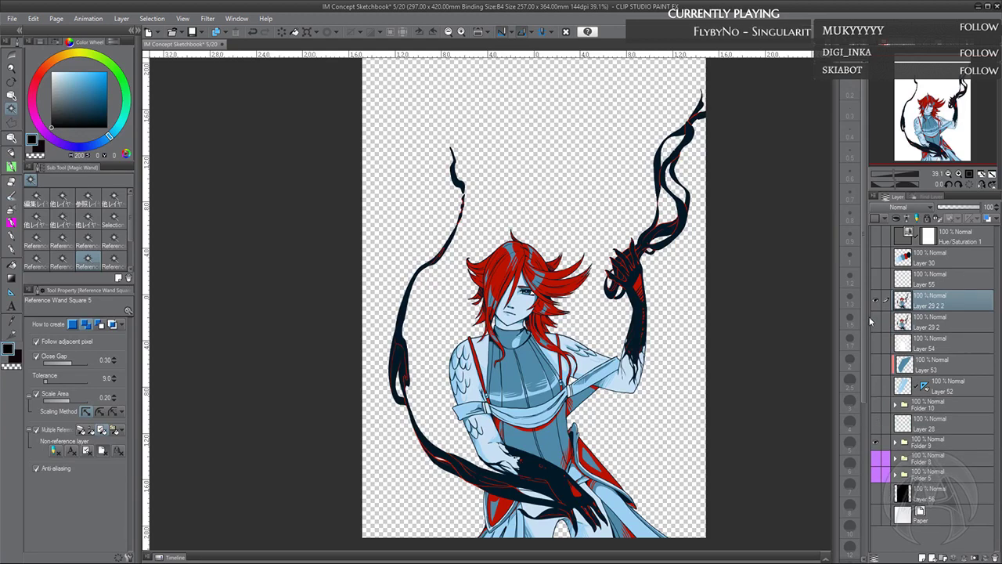
{"action": "left_click_drag", "start_coordinate": [927, 324], "coordinate": [929, 300]}
{"action": "left_click", "coordinate": [897, 218]}
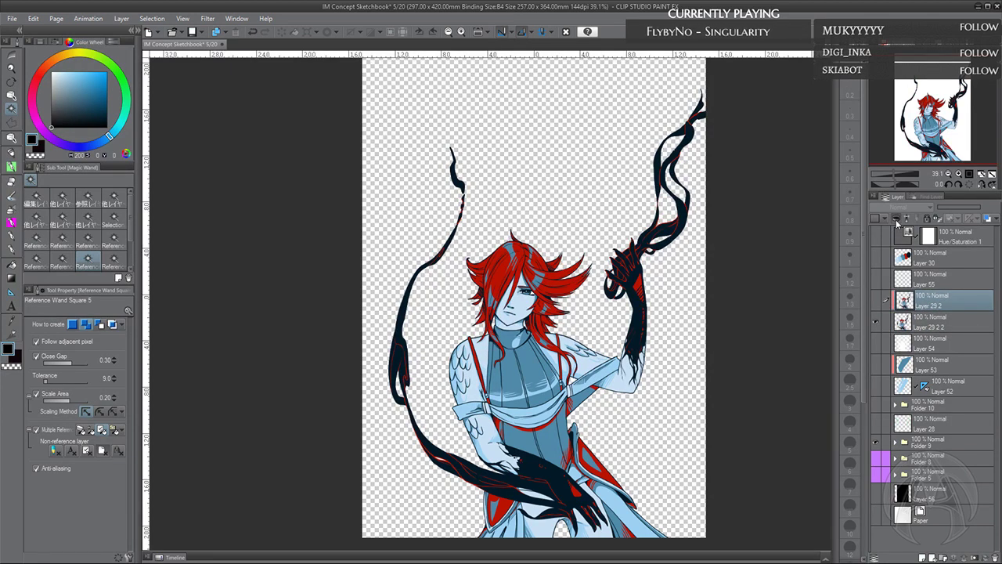
Inspect the figure up close and compare it with the clipped Layer 29 2 shown and hidden
{"action": "scroll", "coordinate": [523, 342], "scroll_direction": "up", "scroll_amount": 3}
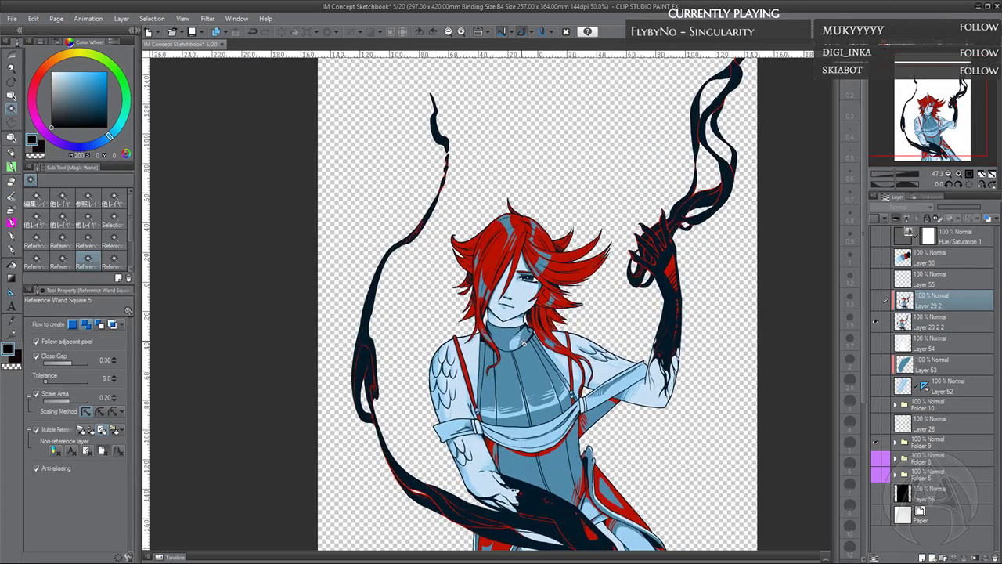
{"action": "scroll", "coordinate": [524, 342], "scroll_direction": "up", "scroll_amount": 3}
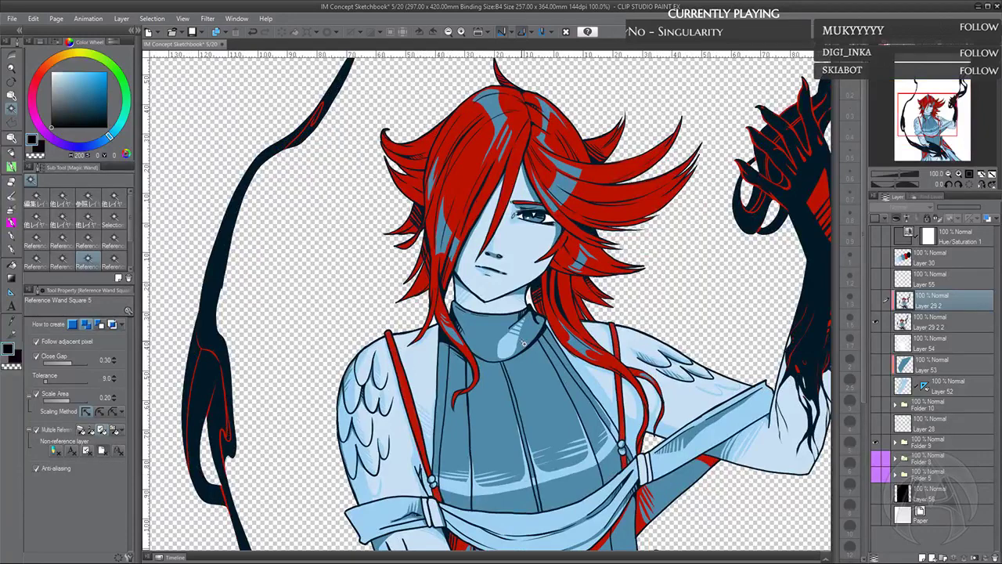
{"action": "scroll", "coordinate": [523, 342], "scroll_direction": "down", "scroll_amount": 3}
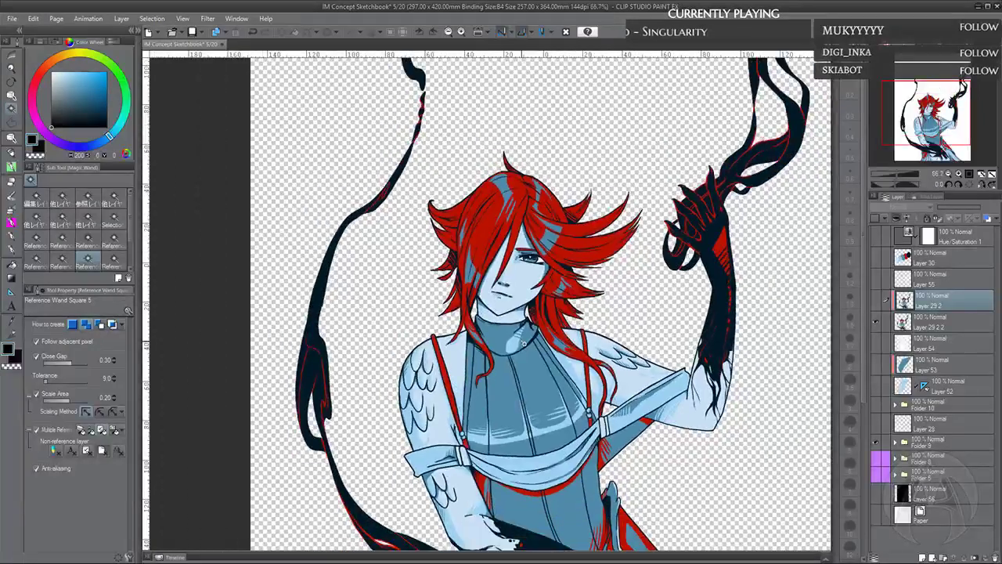
{"action": "scroll", "coordinate": [524, 342], "scroll_direction": "down", "scroll_amount": 2}
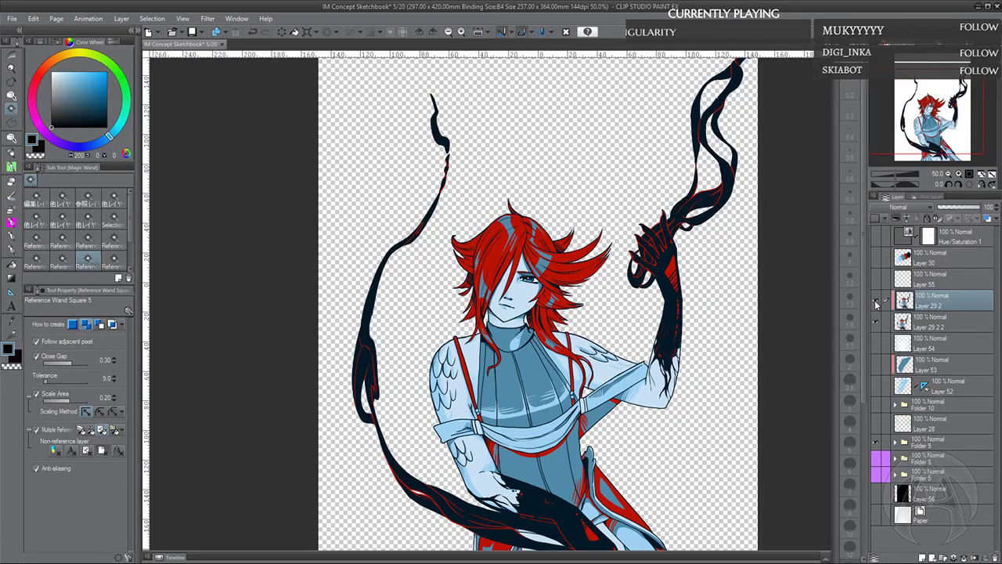
{"action": "left_click", "coordinate": [877, 305]}
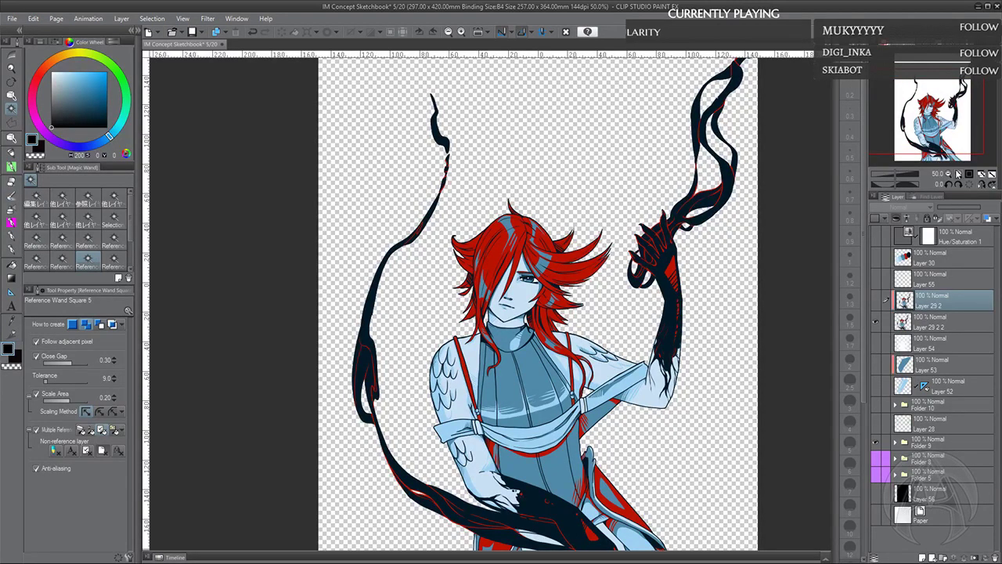
Select the area around the figure's silhouette on Layer 29 2 2 and fill it with white on a new layer above Layer 54
{"action": "left_click_drag", "start_coordinate": [949, 114], "coordinate": [950, 117]}
{"action": "scroll", "coordinate": [750, 335], "scroll_direction": "down", "scroll_amount": 2}
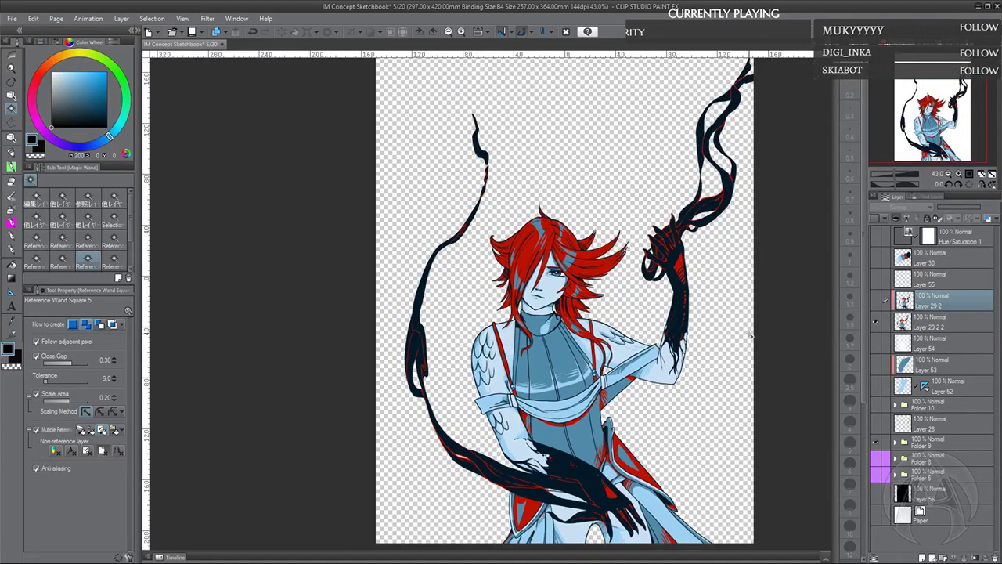
{"action": "left_click", "coordinate": [922, 324]}
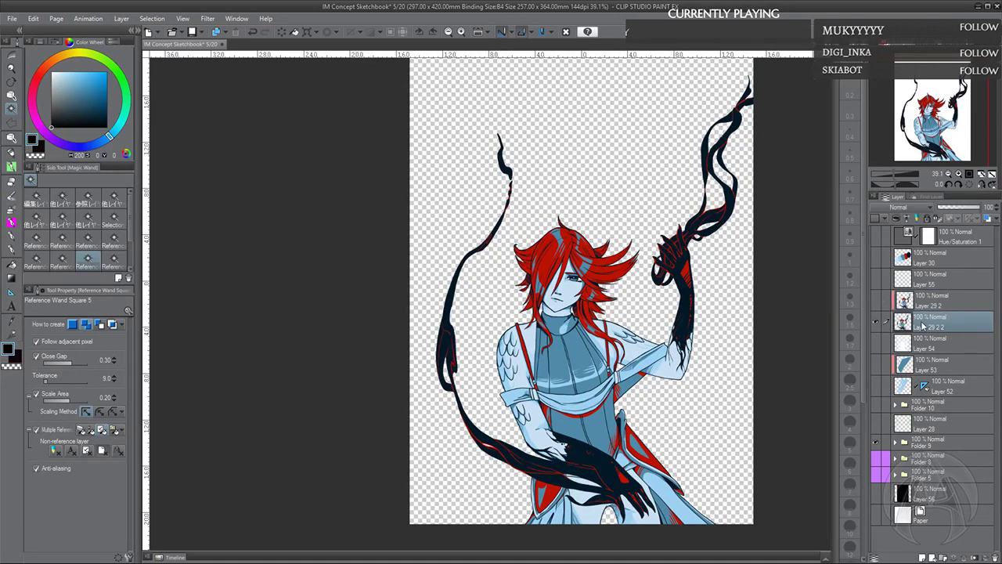
{"action": "left_click", "coordinate": [826, 191]}
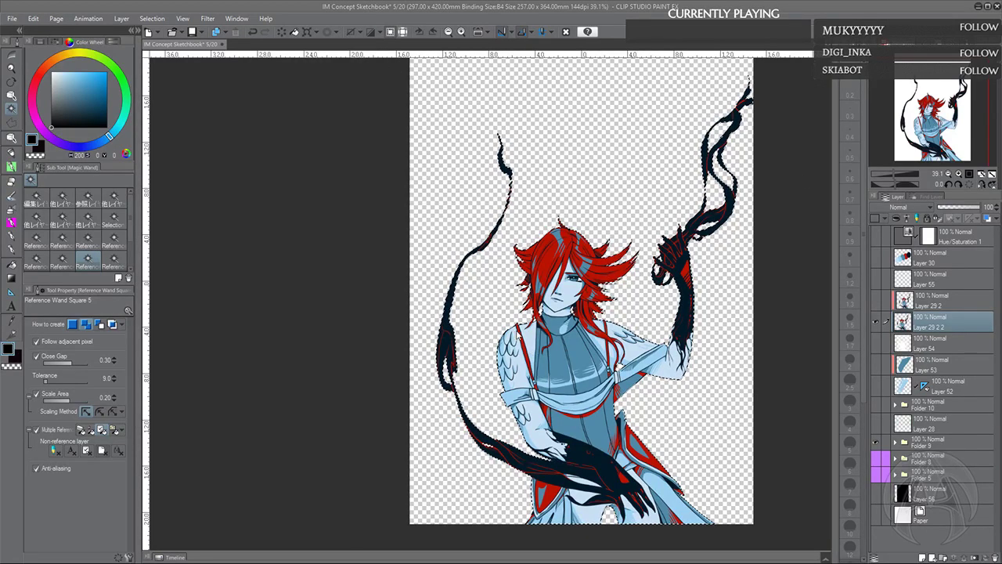
{"action": "left_click", "coordinate": [941, 351]}
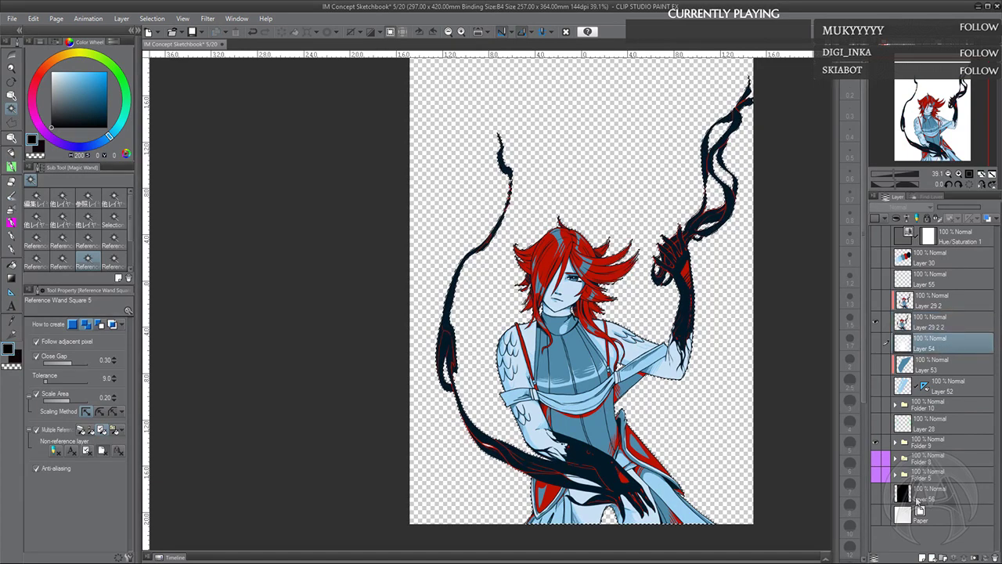
{"action": "left_click", "coordinate": [922, 557]}
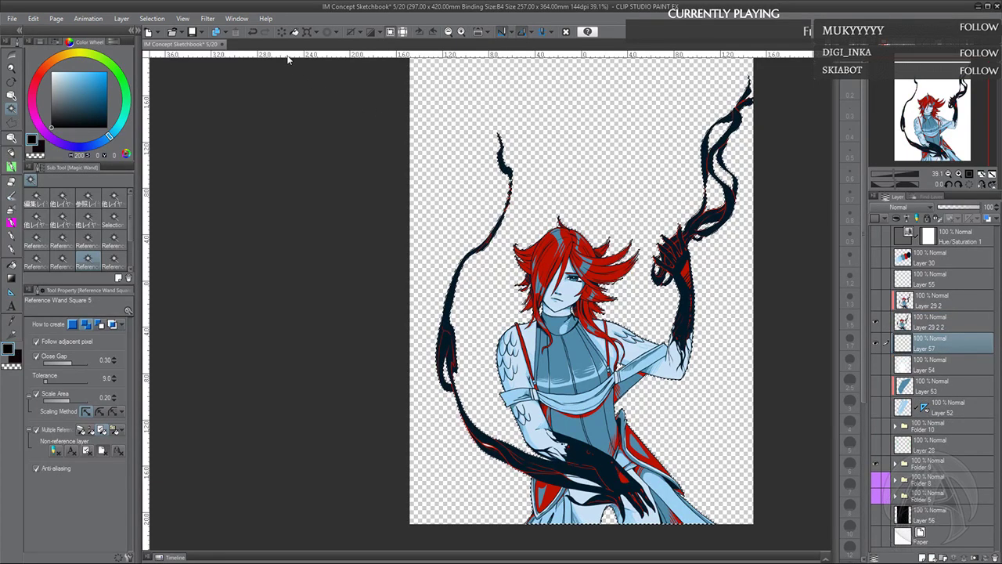
{"action": "key", "text": "x"}
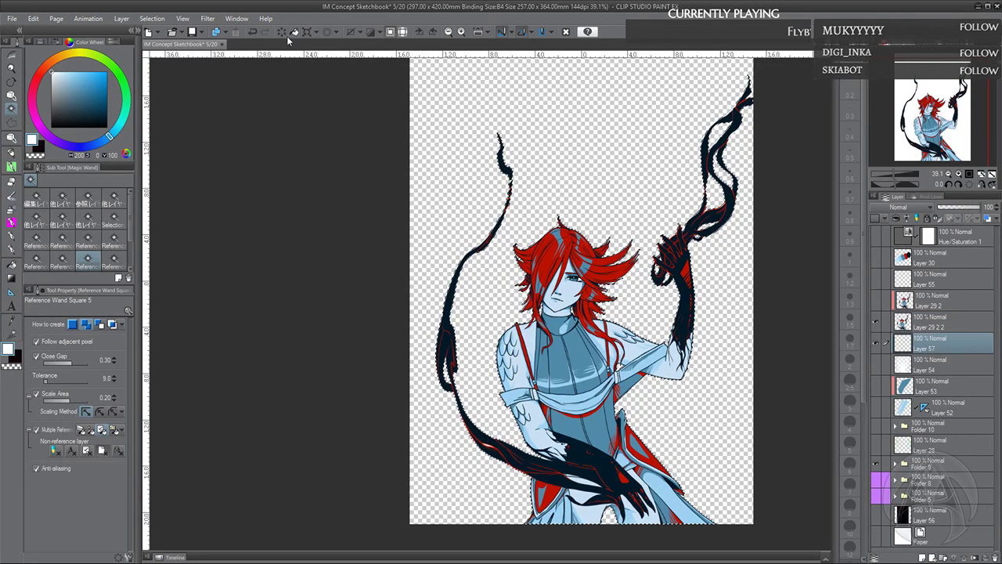
Show Layers 52 and 53 and the Paper layer behind the white-outlined figure, and clear the selection
{"action": "left_click", "coordinate": [875, 516]}
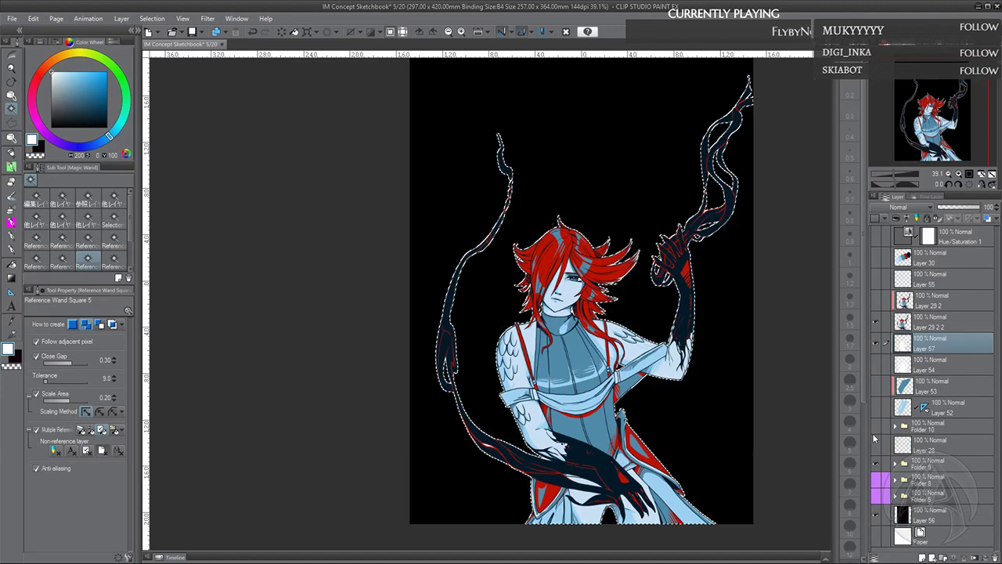
{"action": "left_click", "coordinate": [876, 406]}
{"action": "left_click", "coordinate": [875, 384]}
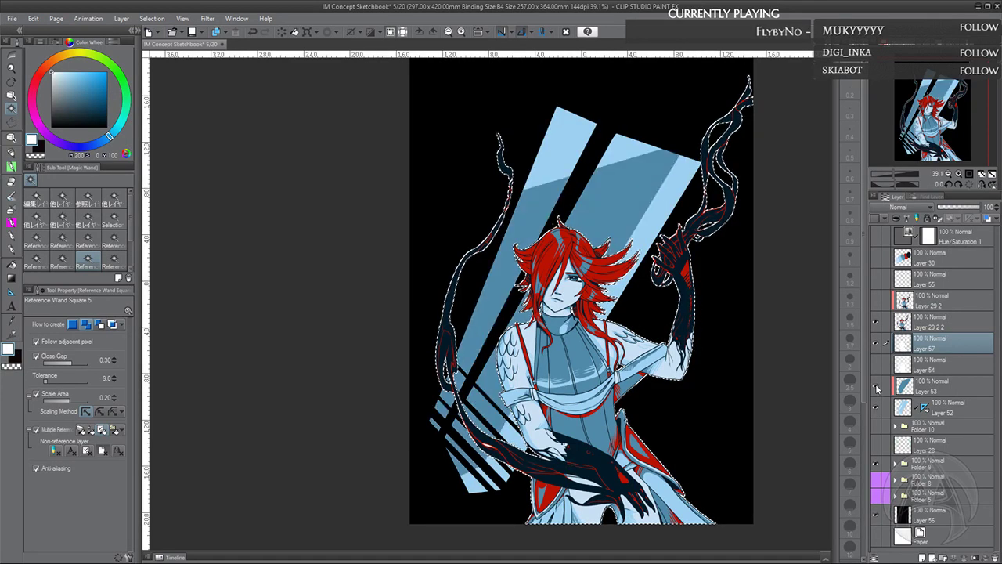
{"action": "left_click", "coordinate": [875, 515]}
{"action": "left_click", "coordinate": [875, 537]}
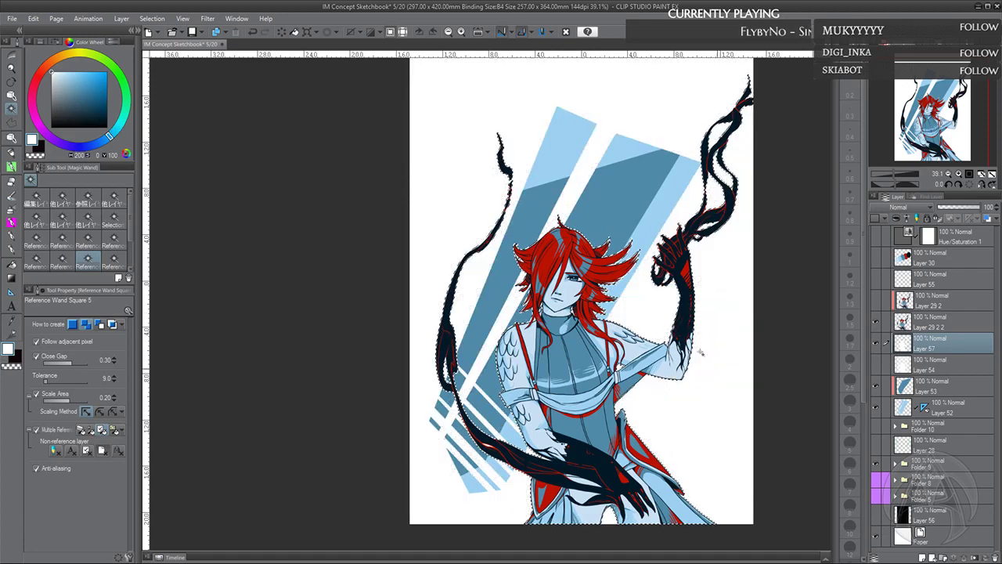
{"action": "left_click", "coordinate": [354, 33]}
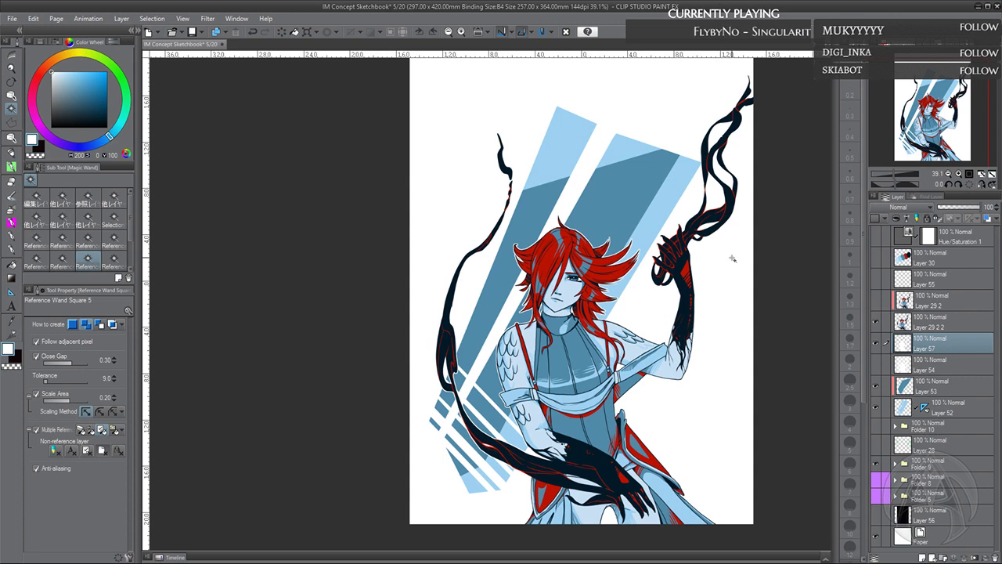
{"action": "scroll", "coordinate": [732, 258], "scroll_direction": "up", "scroll_amount": 1}
{"action": "scroll", "coordinate": [732, 258], "scroll_direction": "up", "scroll_amount": 1}
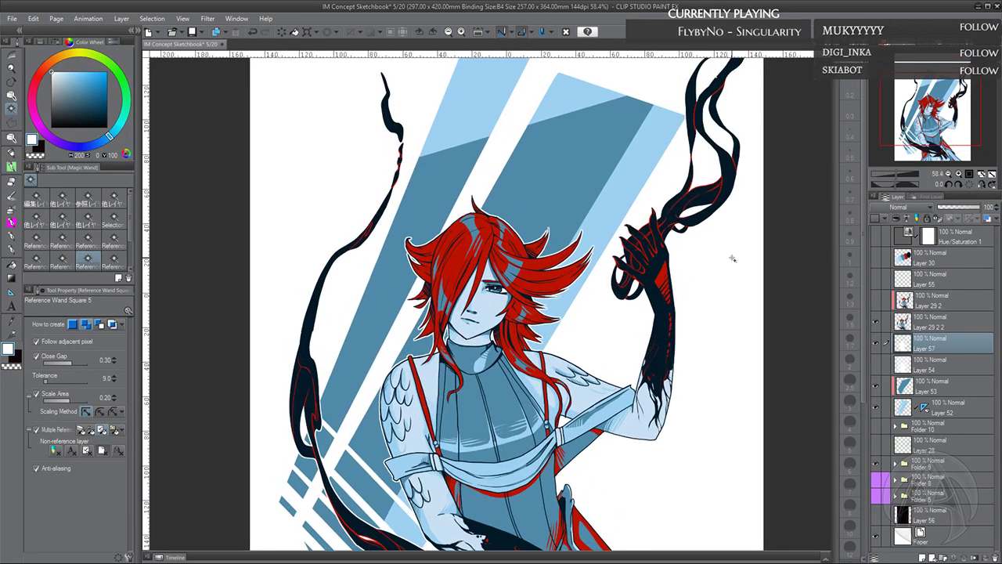
{"action": "left_click_drag", "start_coordinate": [938, 119], "coordinate": [931, 129]}
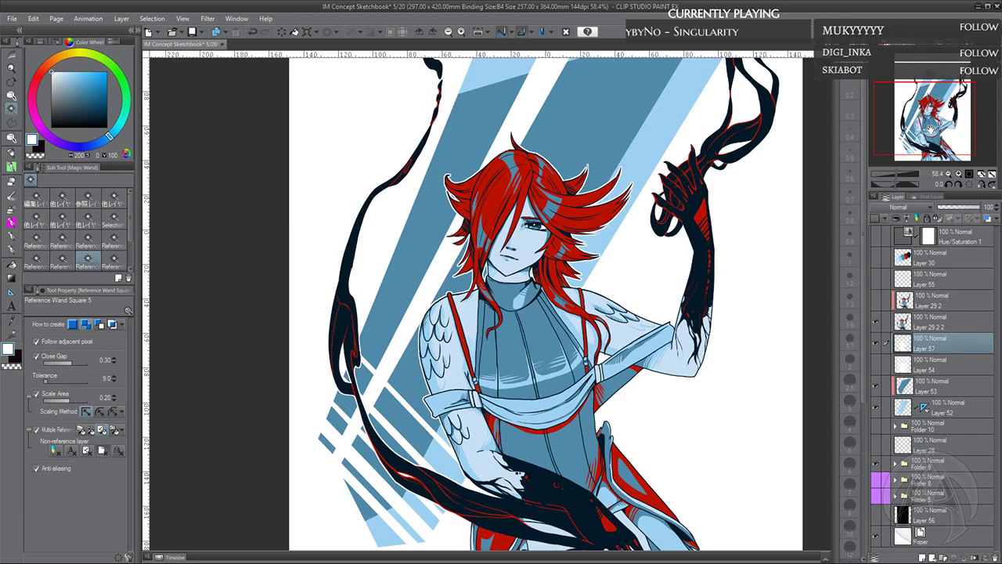
{"action": "scroll", "coordinate": [548, 185], "scroll_direction": "down", "scroll_amount": 1}
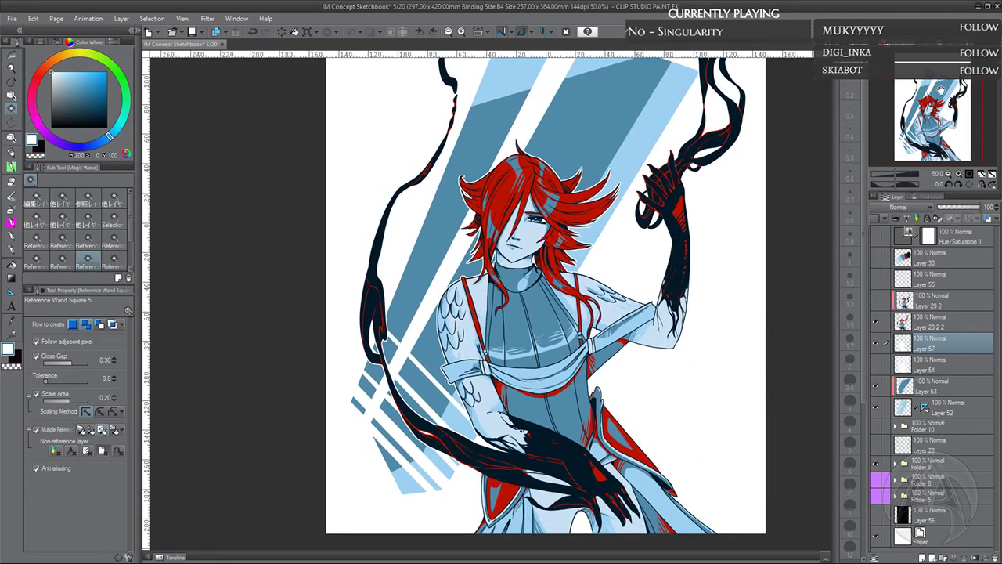
{"action": "left_click_drag", "start_coordinate": [946, 122], "coordinate": [945, 104]}
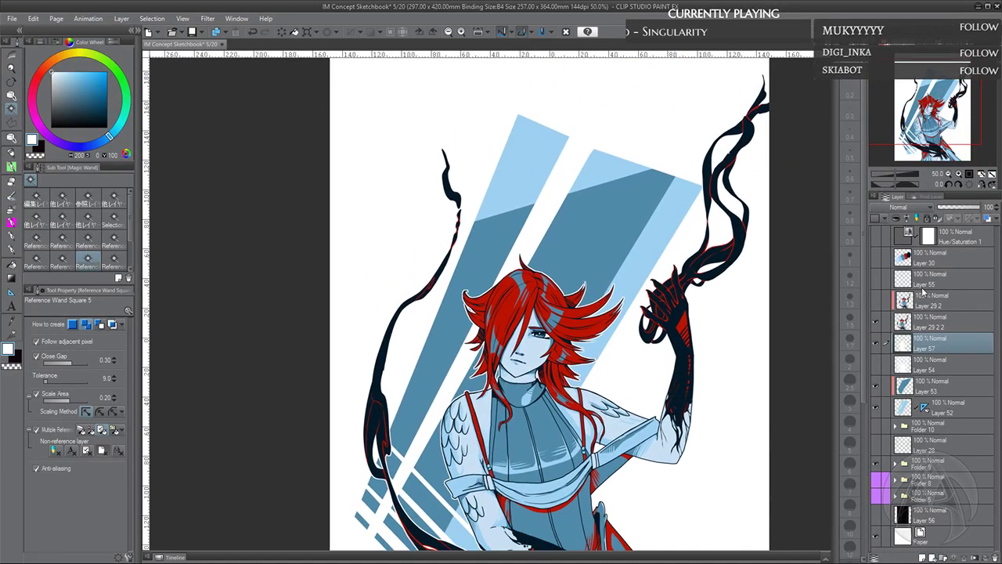
Touch up the raised hand's tendrils on Layer 29 2 2 in sampled dark navy with OC Cell Outline Marker 23, and show Layer 56
{"action": "left_click", "coordinate": [937, 327]}
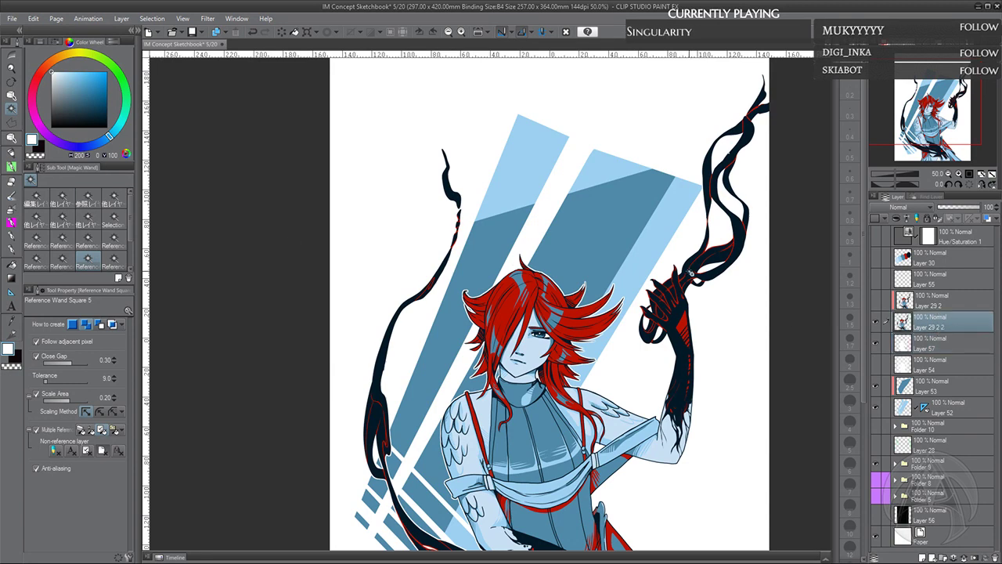
{"action": "left_click", "coordinate": [693, 267], "text": "alt"}
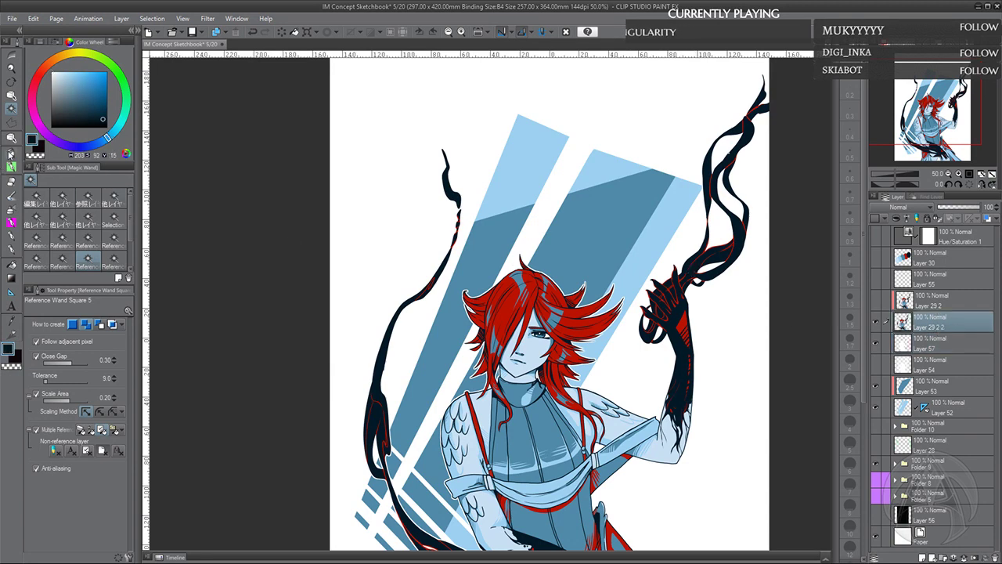
{"action": "left_click", "coordinate": [10, 153]}
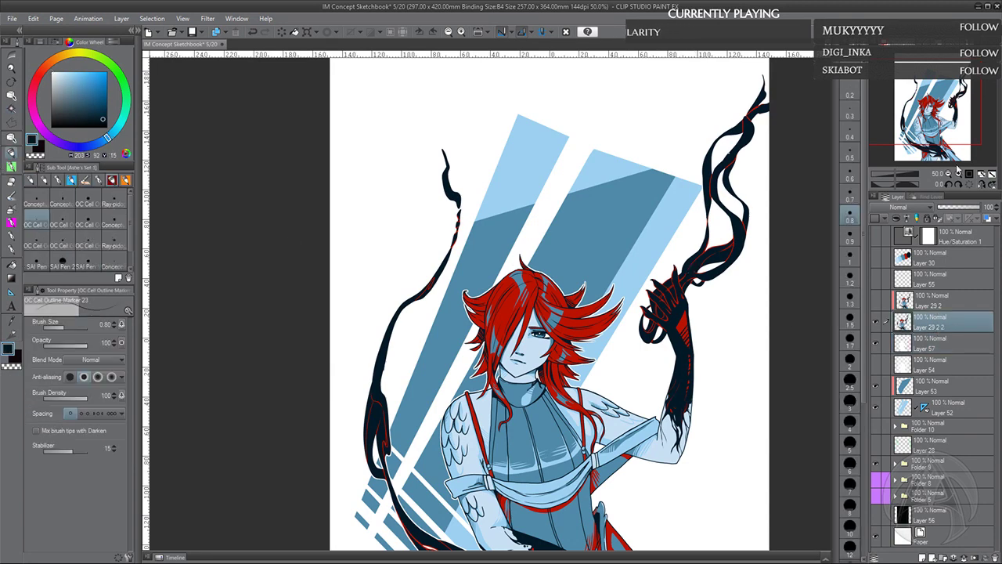
{"action": "left_click", "coordinate": [958, 174]}
{"action": "scroll", "coordinate": [824, 235], "scroll_direction": "up", "scroll_amount": 1}
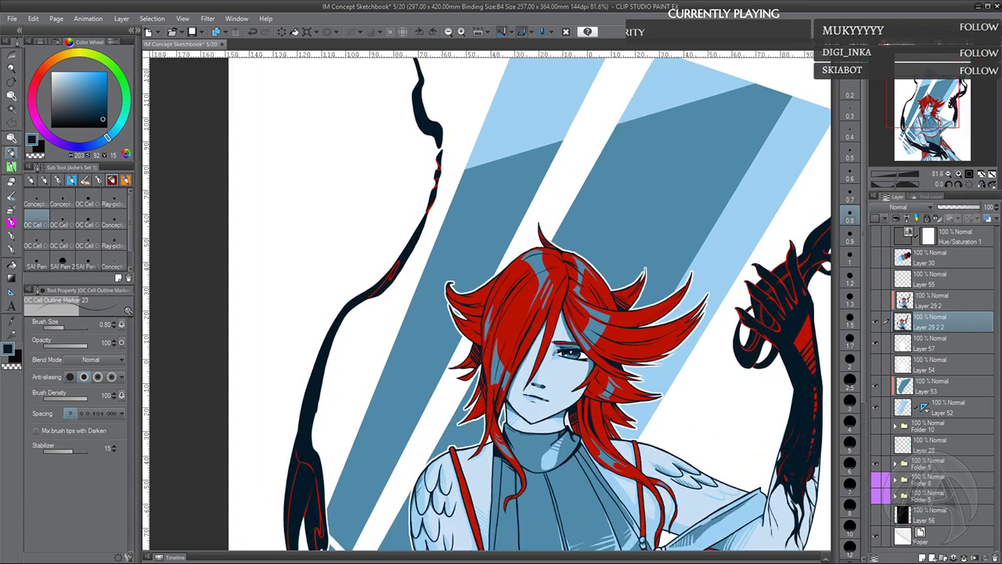
{"action": "scroll", "coordinate": [488, 304], "scroll_direction": "up", "scroll_amount": 1}
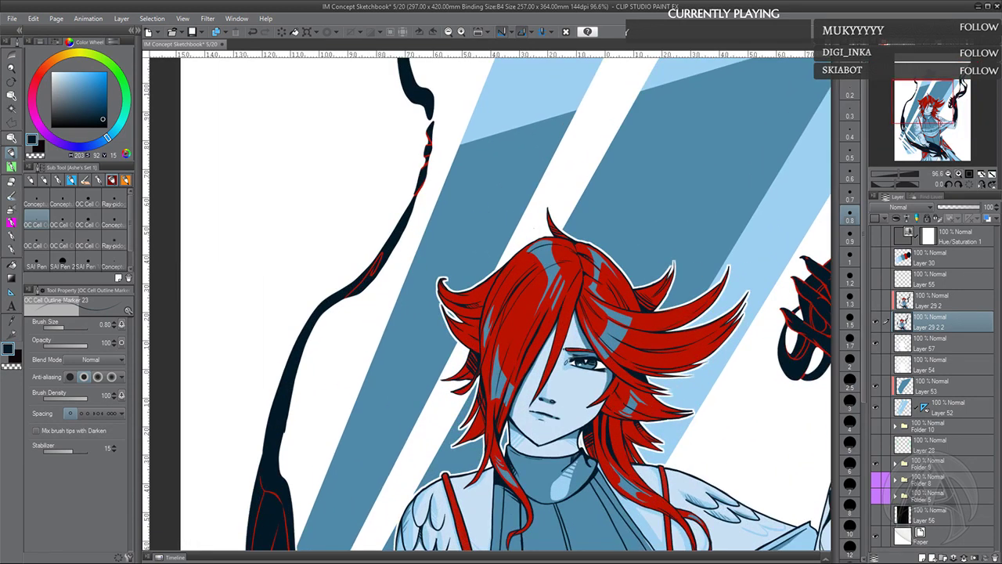
{"action": "left_click_drag", "start_coordinate": [760, 243], "coordinate": [487, 447]}
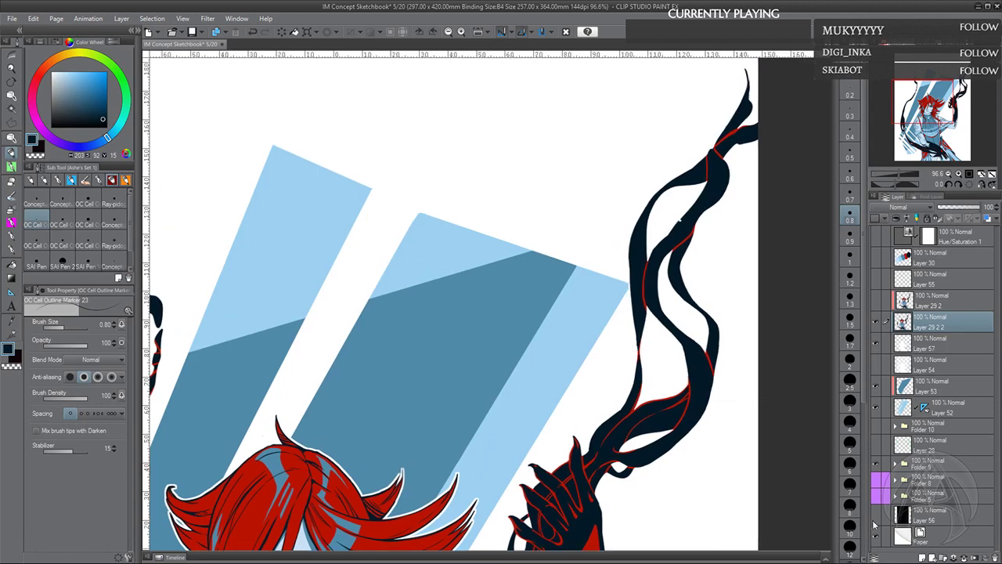
{"action": "left_click", "coordinate": [876, 517]}
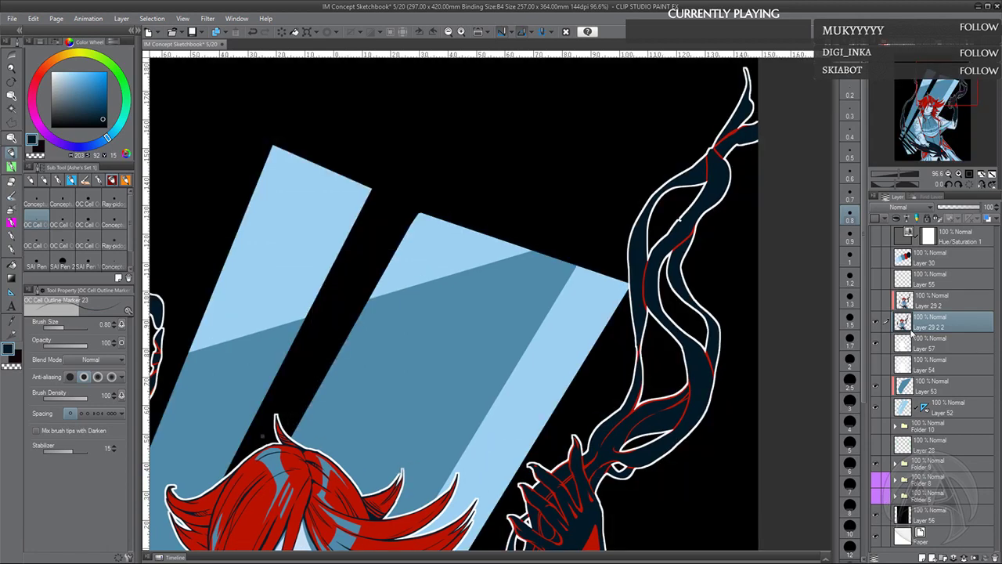
{"action": "left_click_drag", "start_coordinate": [700, 266], "coordinate": [673, 306]}
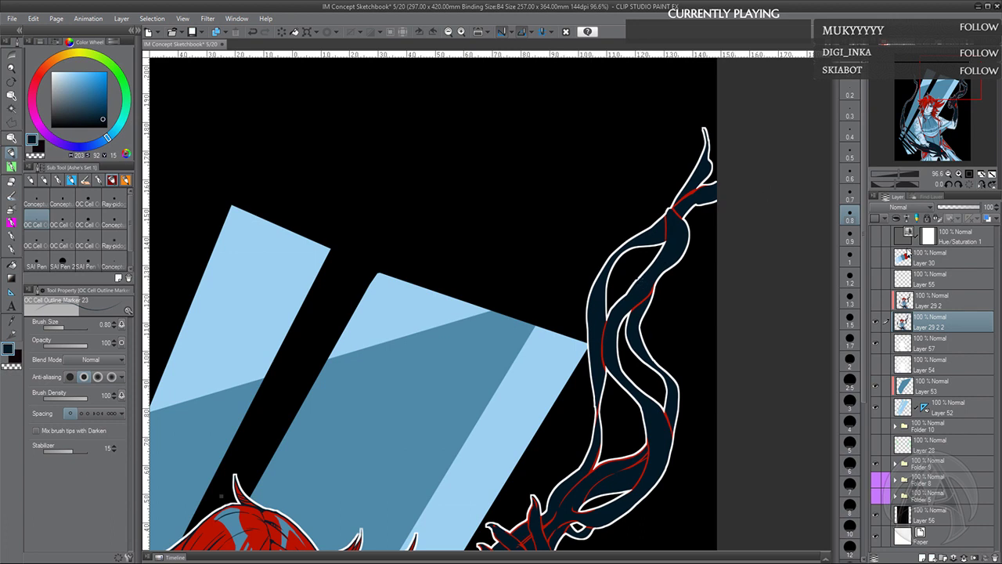
Select the white outline layer, Layer 57, switch the drawing colour to white and hide the black Layer 56
{"action": "left_click", "coordinate": [932, 343]}
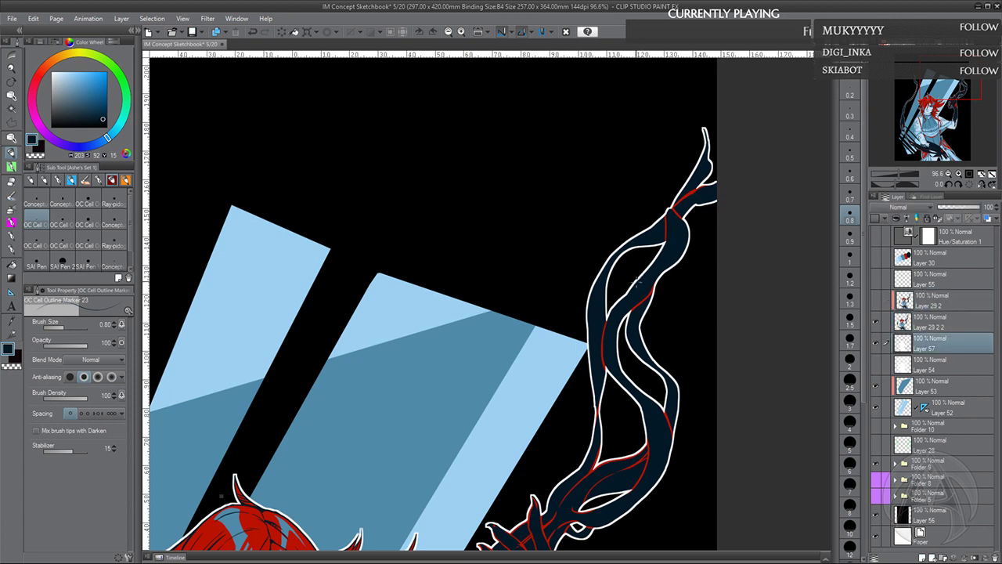
{"action": "key", "text": "x"}
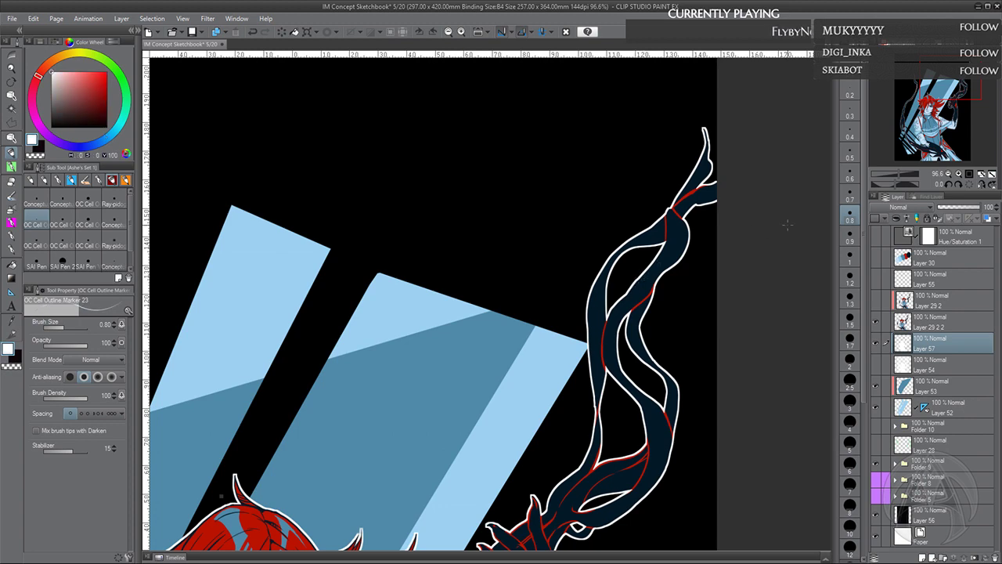
{"action": "left_click", "coordinate": [949, 174]}
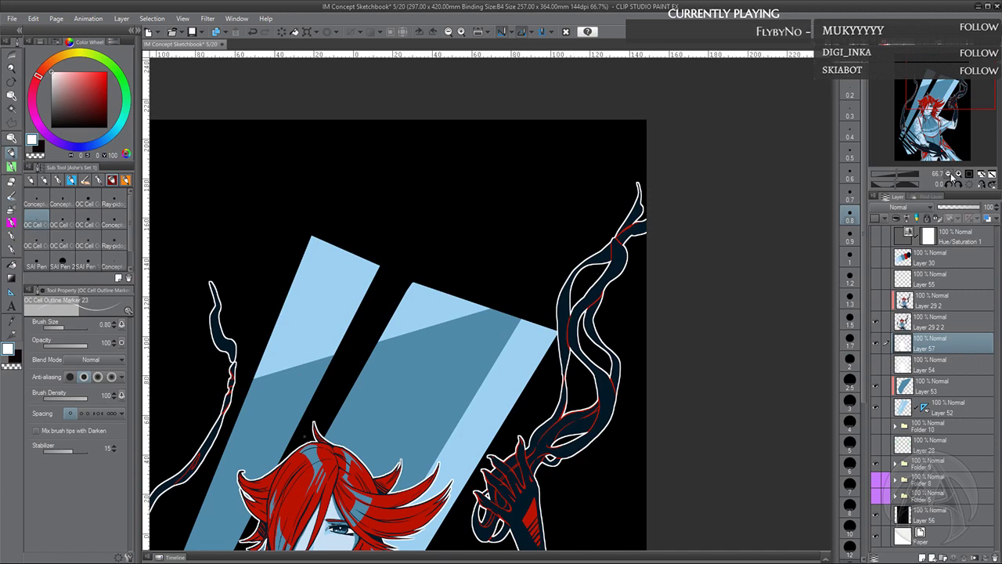
{"action": "left_click", "coordinate": [950, 175]}
{"action": "left_click_drag", "start_coordinate": [931, 88], "coordinate": [944, 119]}
{"action": "left_click", "coordinate": [875, 515]}
{"action": "left_click_drag", "start_coordinate": [948, 83], "coordinate": [943, 92]}
Add a new clipped layer directly above Layer 29 2 2 for work on the figure
{"action": "left_click", "coordinate": [919, 323]}
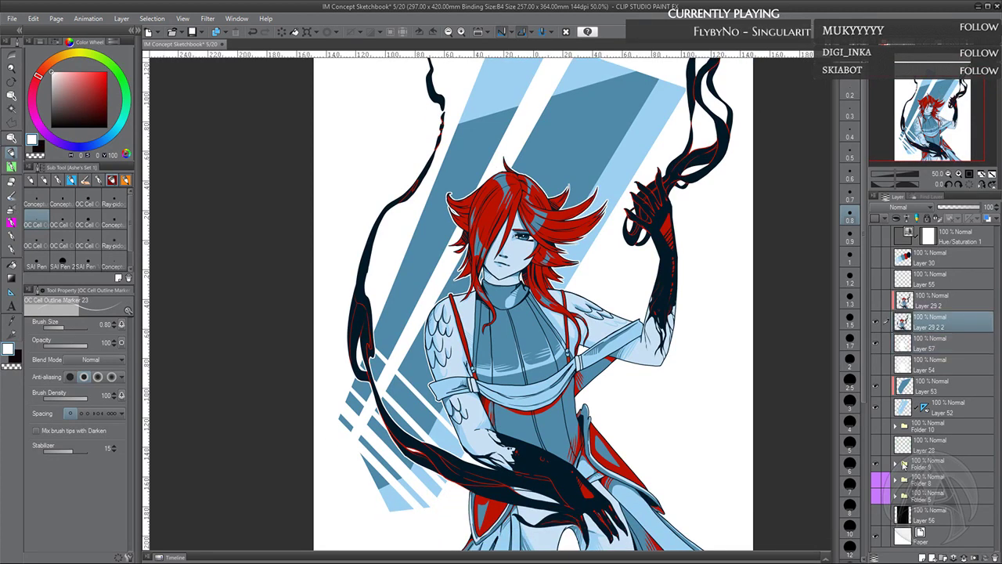
{"action": "left_click", "coordinate": [920, 559]}
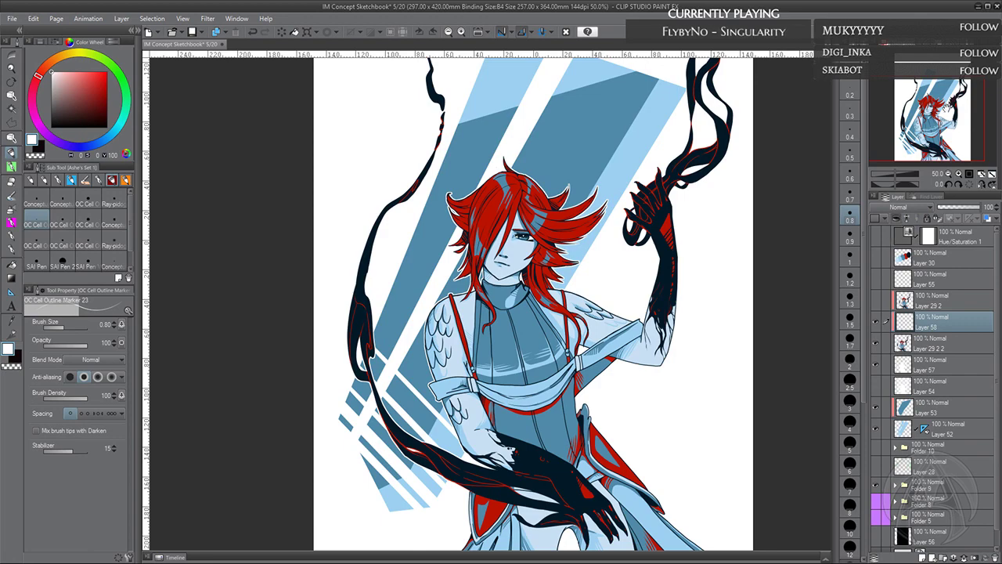
{"action": "left_click_drag", "start_coordinate": [959, 174], "coordinate": [960, 179]}
{"action": "left_click", "coordinate": [960, 177]}
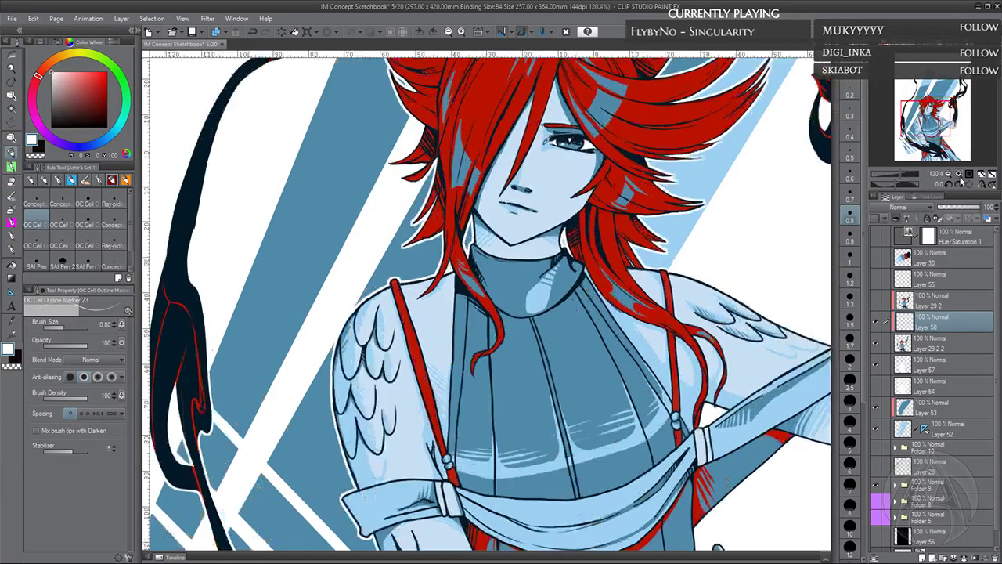
{"action": "left_click", "coordinate": [958, 181]}
{"action": "left_click_drag", "start_coordinate": [767, 313], "coordinate": [667, 402]}
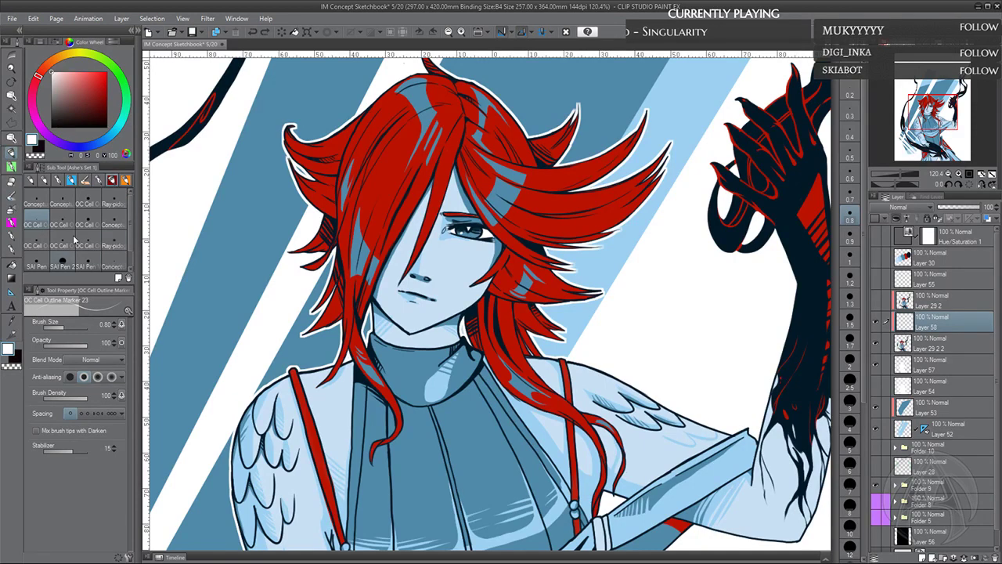
{"action": "left_click", "coordinate": [62, 259]}
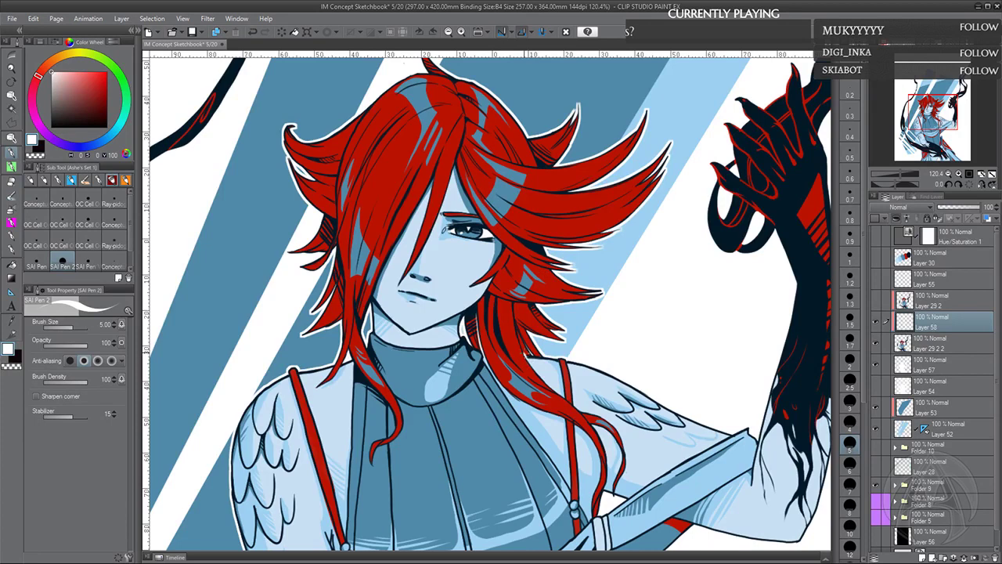
{"action": "left_click", "coordinate": [254, 34]}
{"action": "left_click", "coordinate": [254, 34]}
{"action": "left_click", "coordinate": [254, 33]}
{"action": "left_click", "coordinate": [253, 32]}
Switch to the pen brush numbered 17 at size 6 and sample white from the artwork as the drawing colour
{"action": "left_click", "coordinate": [11, 249]}
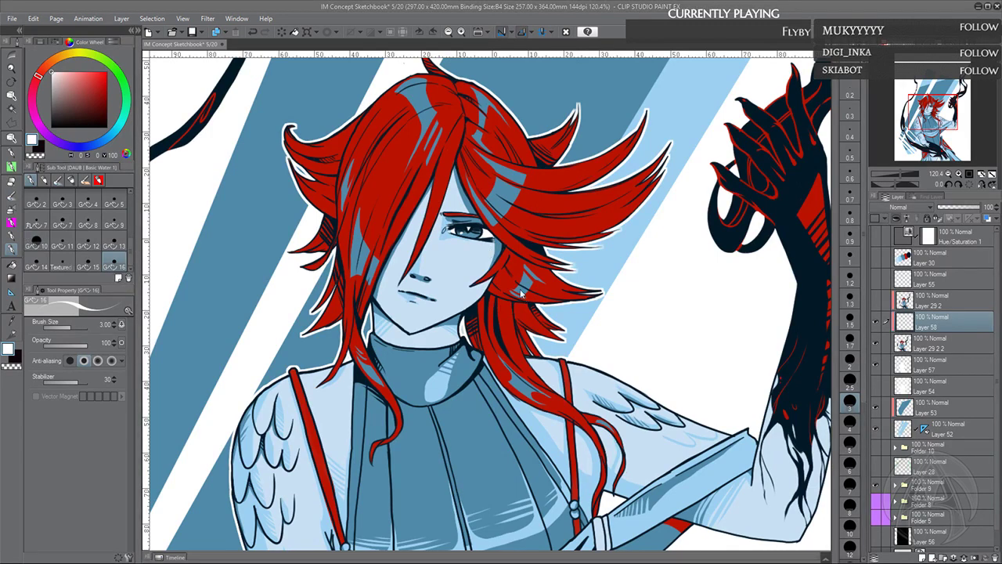
{"action": "key", "text": "period"}
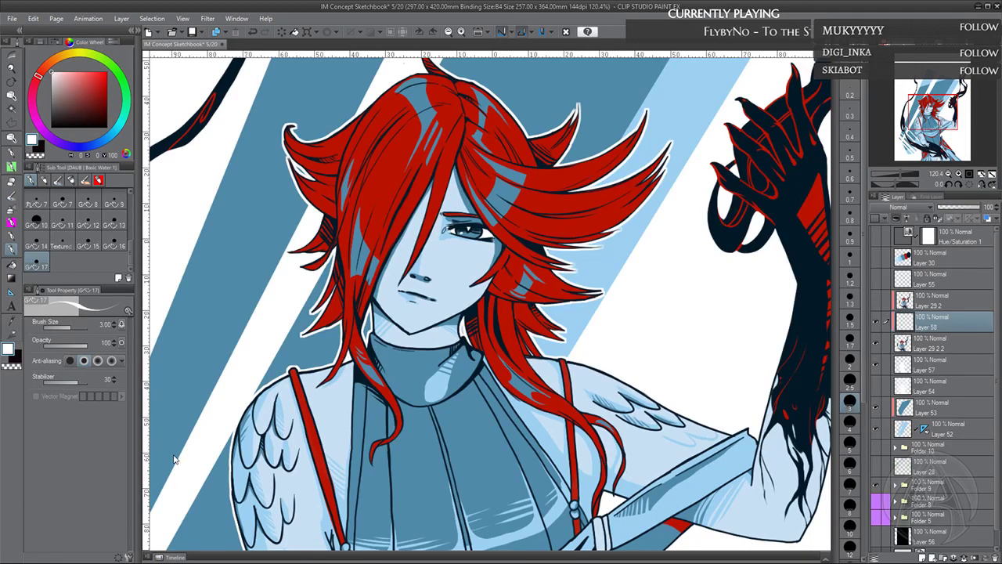
{"action": "left_click", "coordinate": [851, 464]}
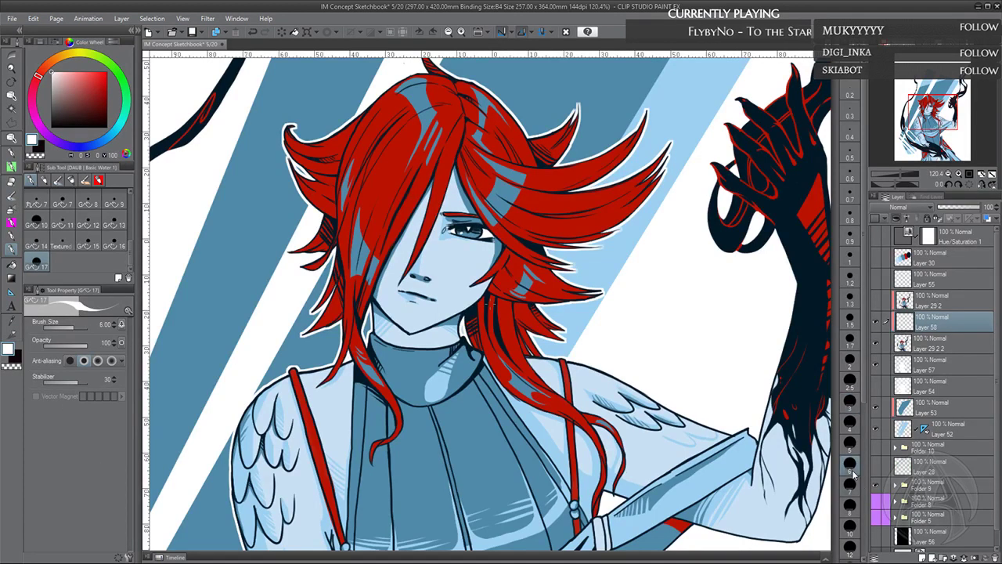
{"action": "left_click_drag", "start_coordinate": [486, 355], "coordinate": [417, 394]}
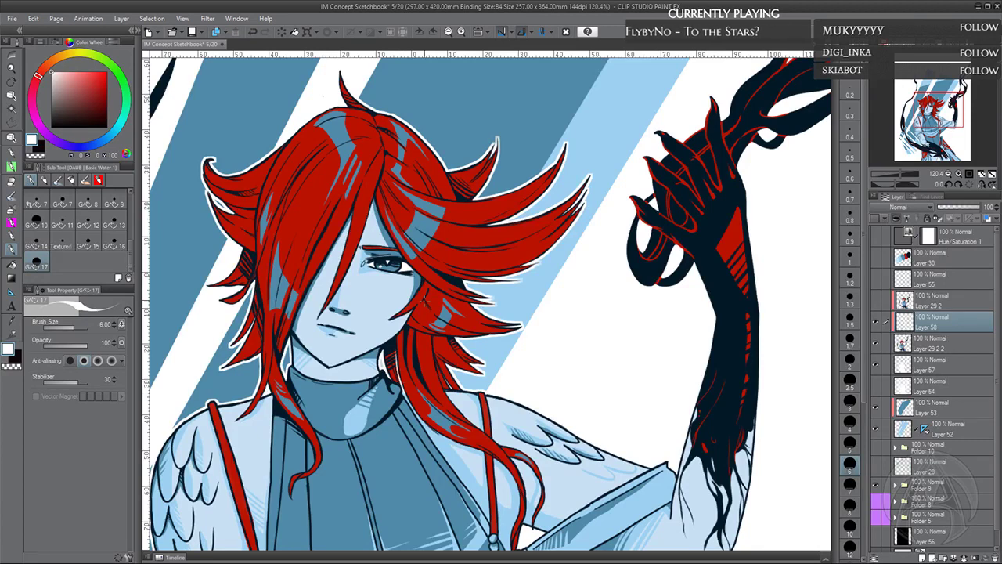
{"action": "left_click_drag", "start_coordinate": [466, 394], "coordinate": [442, 386]}
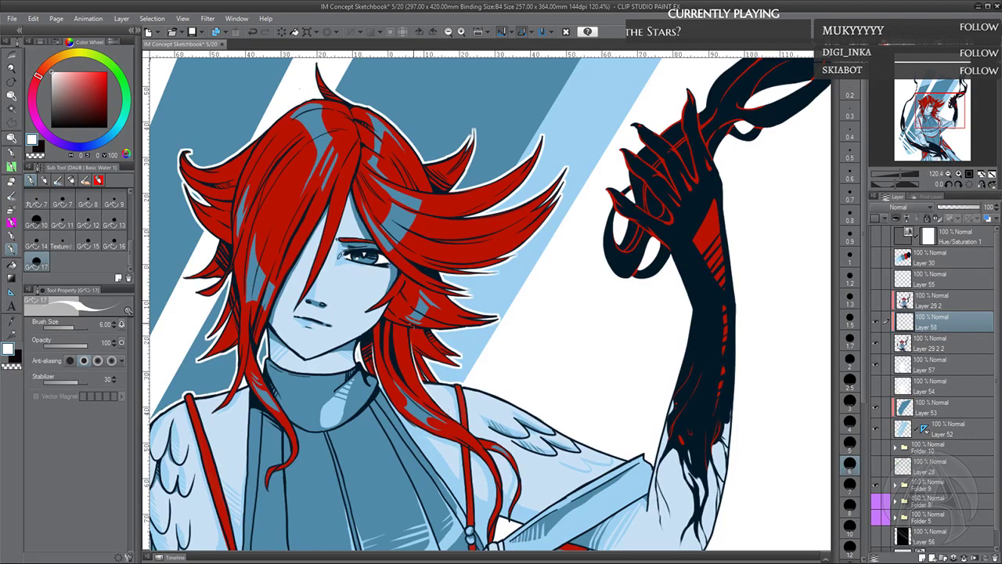
{"action": "left_click", "coordinate": [429, 327], "text": "alt"}
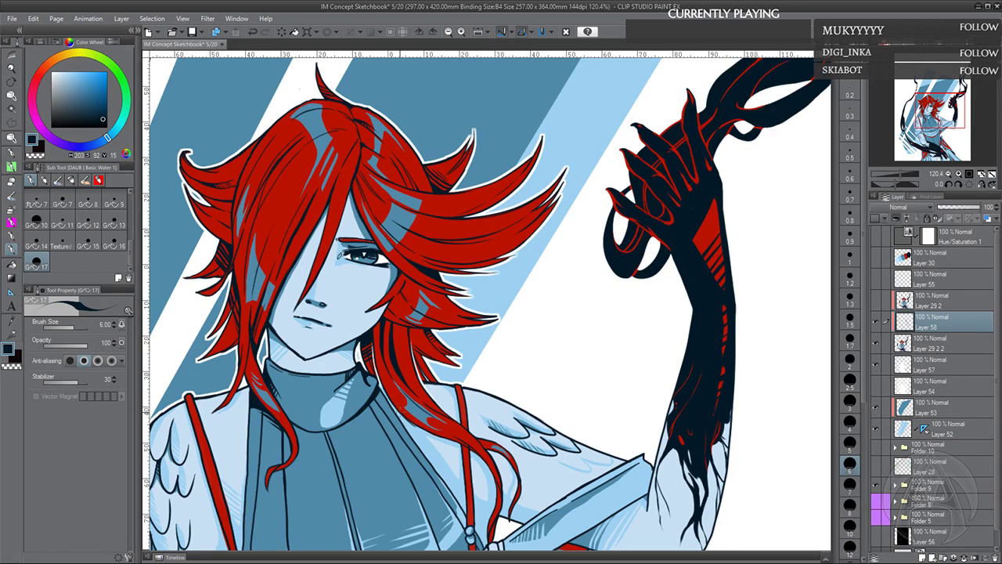
{"action": "left_click", "coordinate": [523, 337], "text": "alt"}
Draw a thin white contour along the long hair lock beside the face and neck on Layer 58, undoing a stray stroke
{"action": "left_click_drag", "start_coordinate": [390, 274], "coordinate": [447, 316]}
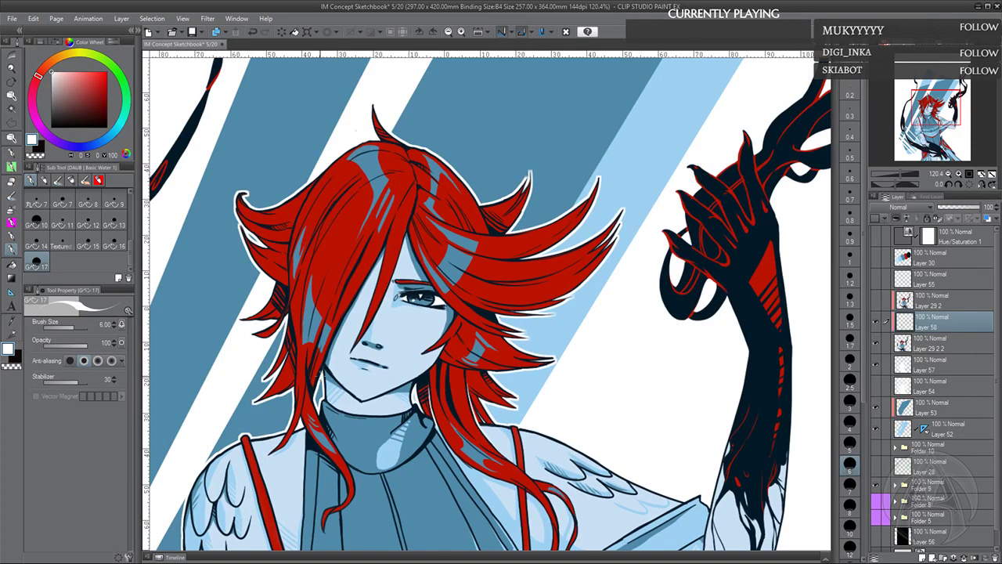
{"action": "mouse_move", "coordinate": [327, 355]}
{"action": "left_mouse_down"}
{"action": "mouse_move", "coordinate": [320, 375]}
{"action": "mouse_move", "coordinate": [384, 258]}
{"action": "left_mouse_up"}
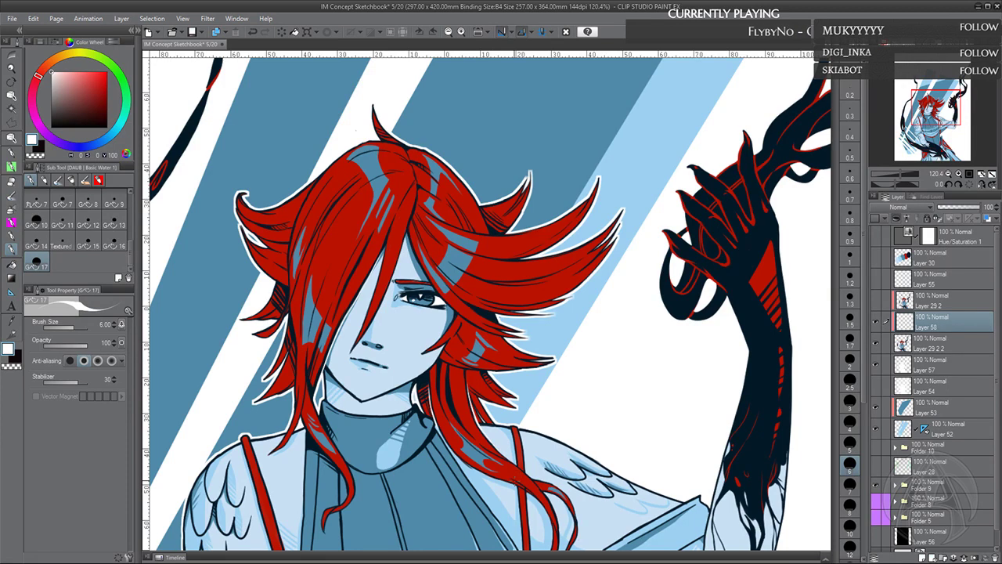
{"action": "scroll", "coordinate": [485, 300], "scroll_direction": "down", "scroll_amount": 3}
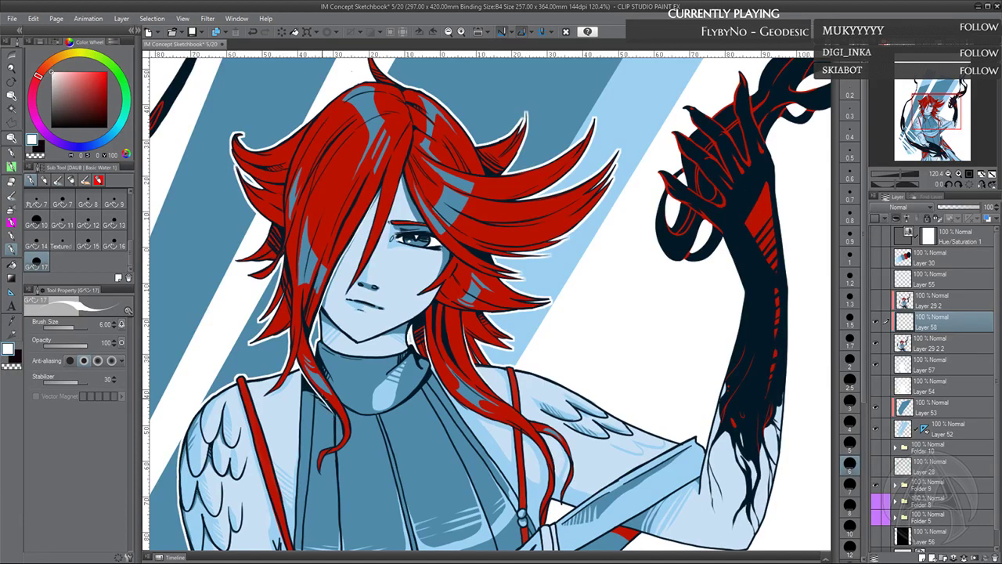
{"action": "left_click", "coordinate": [251, 33]}
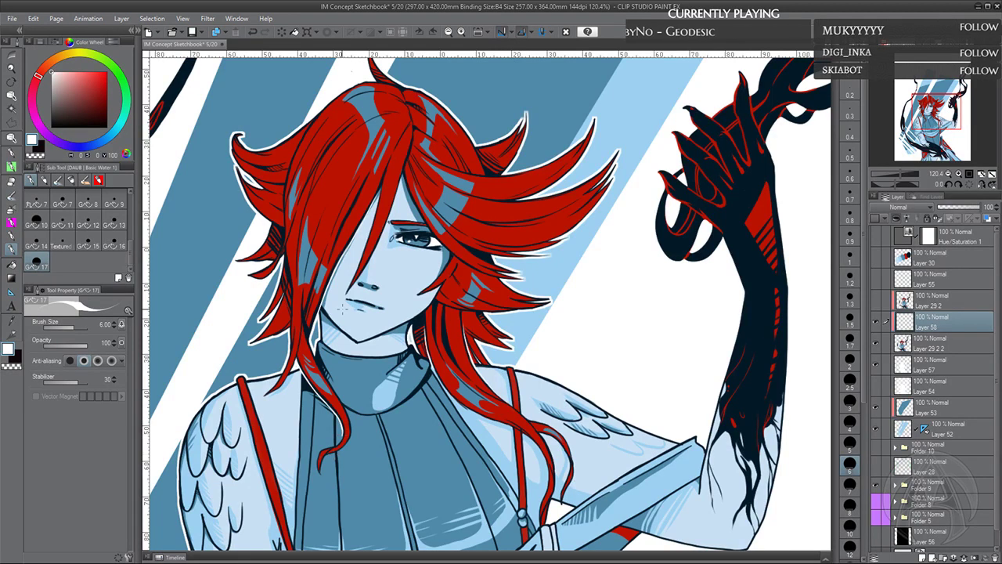
{"action": "left_click_drag", "start_coordinate": [335, 349], "coordinate": [327, 361]}
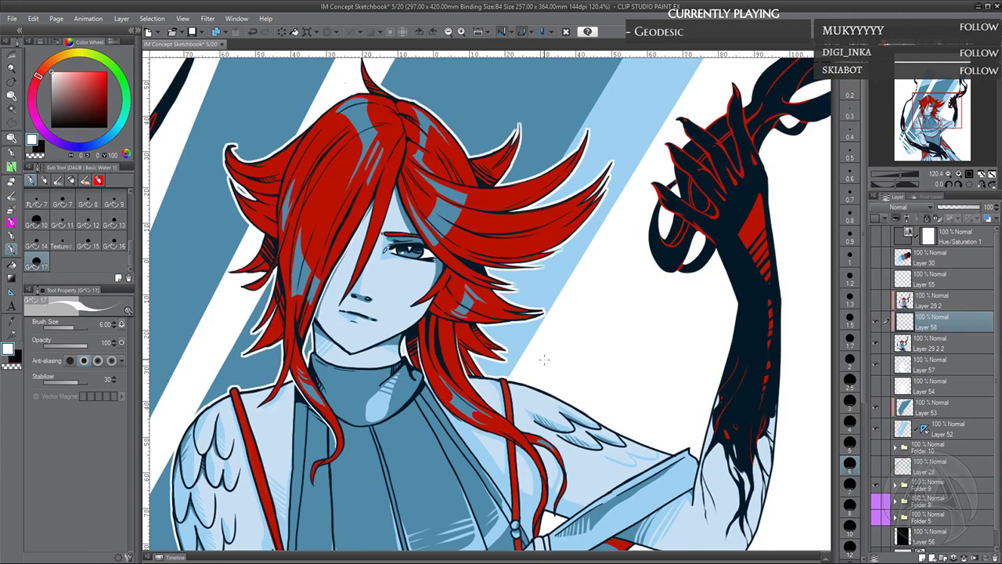
{"action": "left_click_drag", "start_coordinate": [544, 359], "coordinate": [540, 360]}
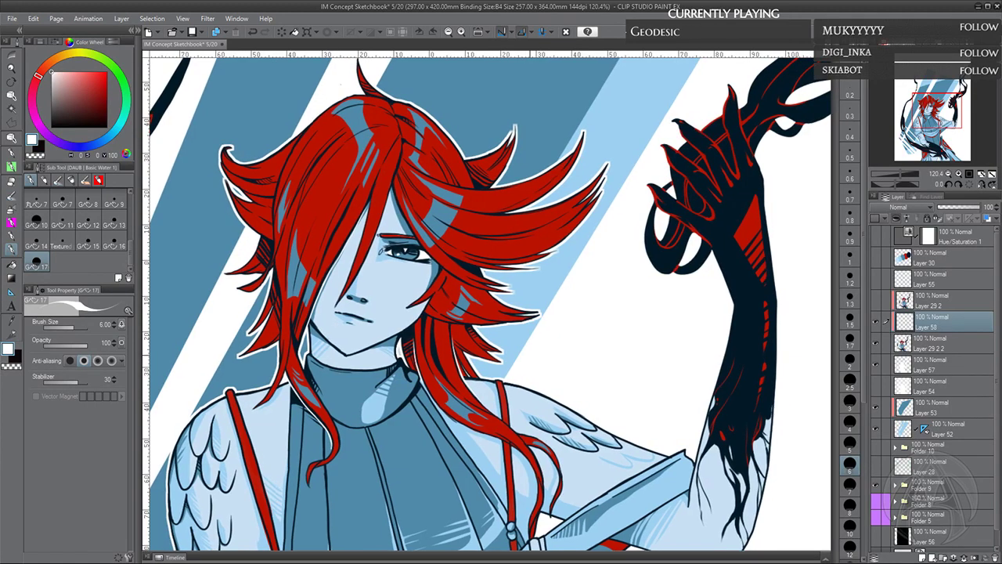
Flip the canvas view horizontally and refine the white contours of the hair locks, sampling dark navy and white for touch-ups
{"action": "left_click", "coordinate": [980, 187]}
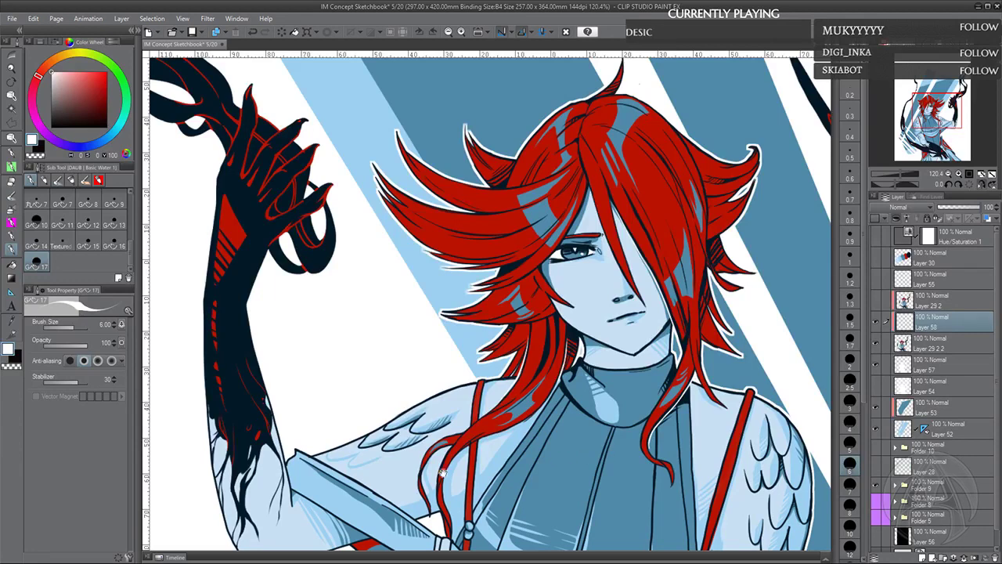
{"action": "left_click_drag", "start_coordinate": [643, 448], "coordinate": [495, 443]}
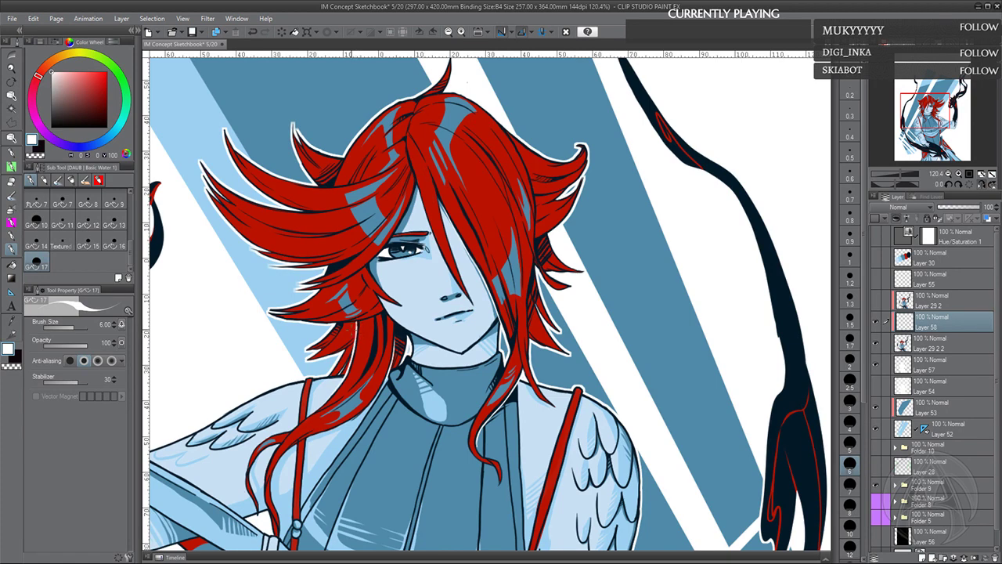
{"action": "left_click_drag", "start_coordinate": [570, 332], "coordinate": [534, 355]}
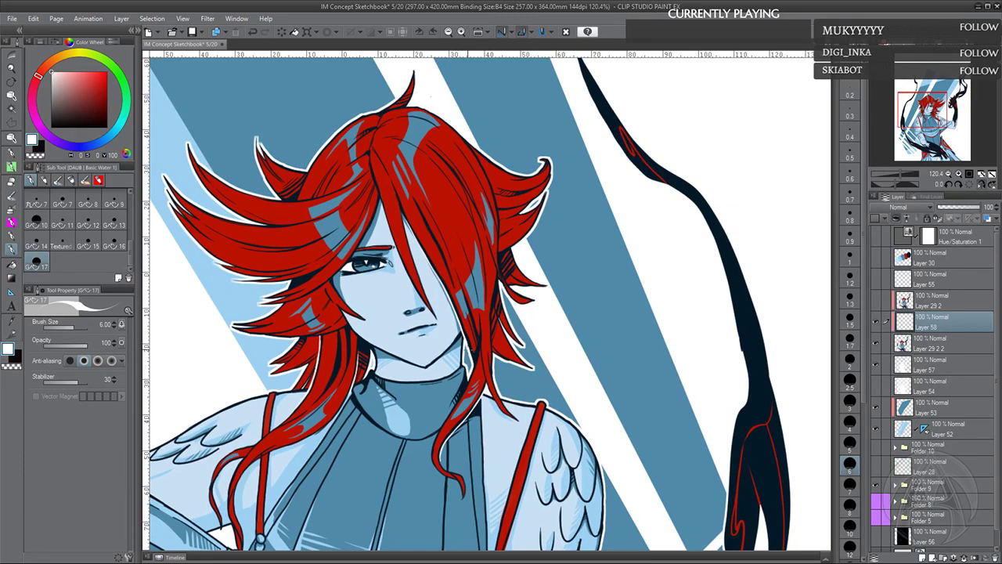
{"action": "left_click_drag", "start_coordinate": [588, 261], "coordinate": [526, 366]}
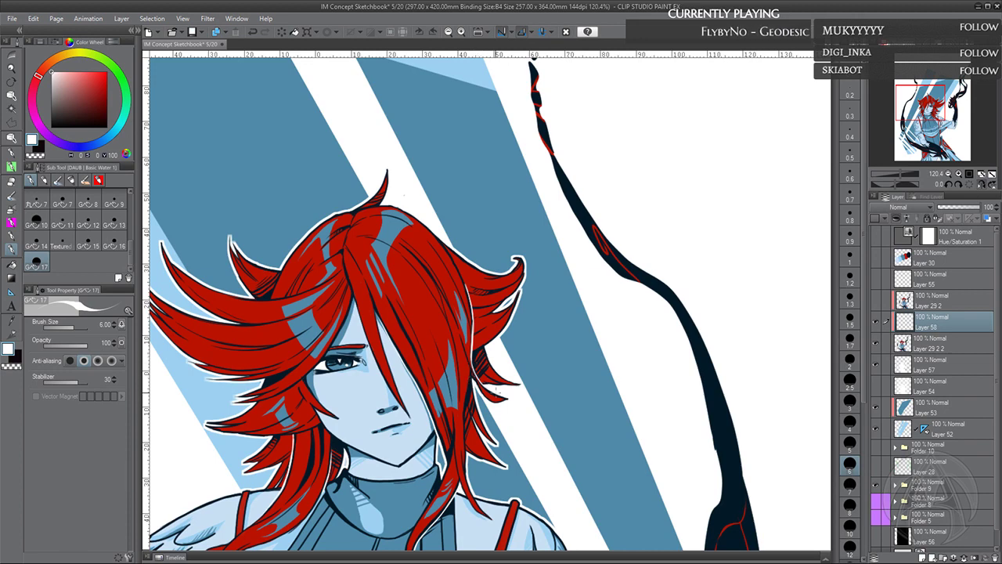
{"action": "left_click", "coordinate": [477, 360], "text": "alt"}
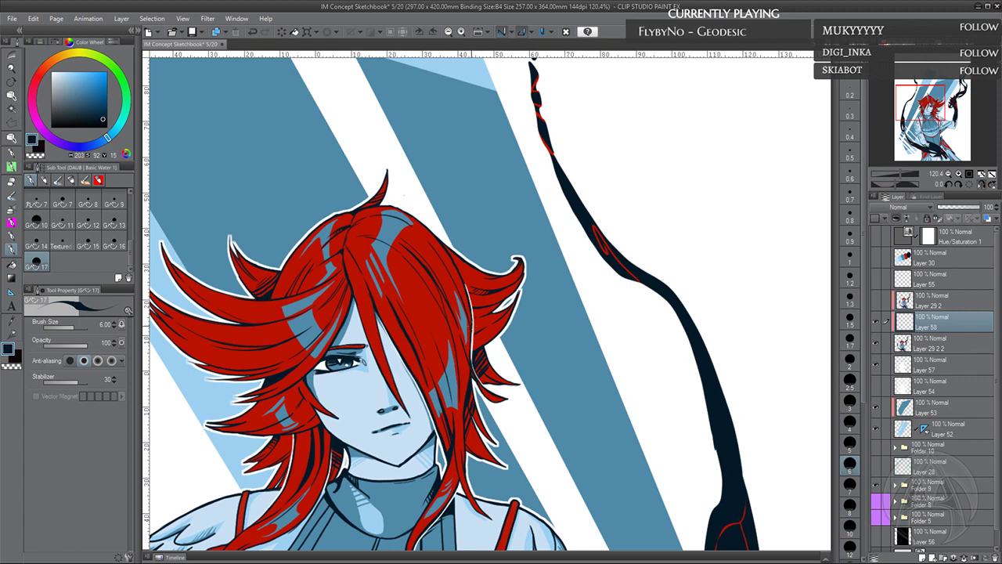
{"action": "left_click", "coordinate": [501, 385], "text": "alt"}
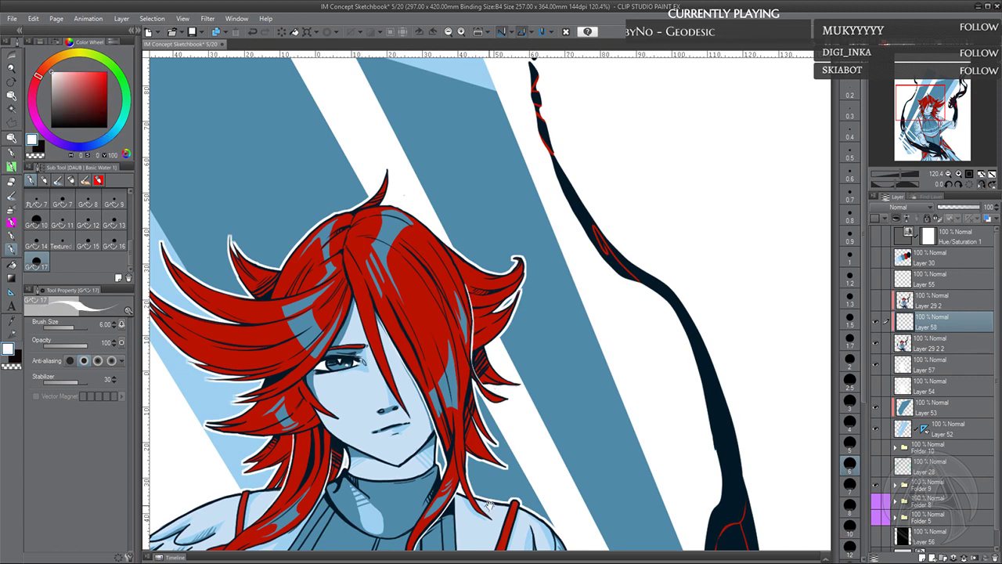
Examine the shoulder, sash, lower hand and skirt for places that need white contour lines
{"action": "left_click_drag", "start_coordinate": [489, 506], "coordinate": [467, 274]}
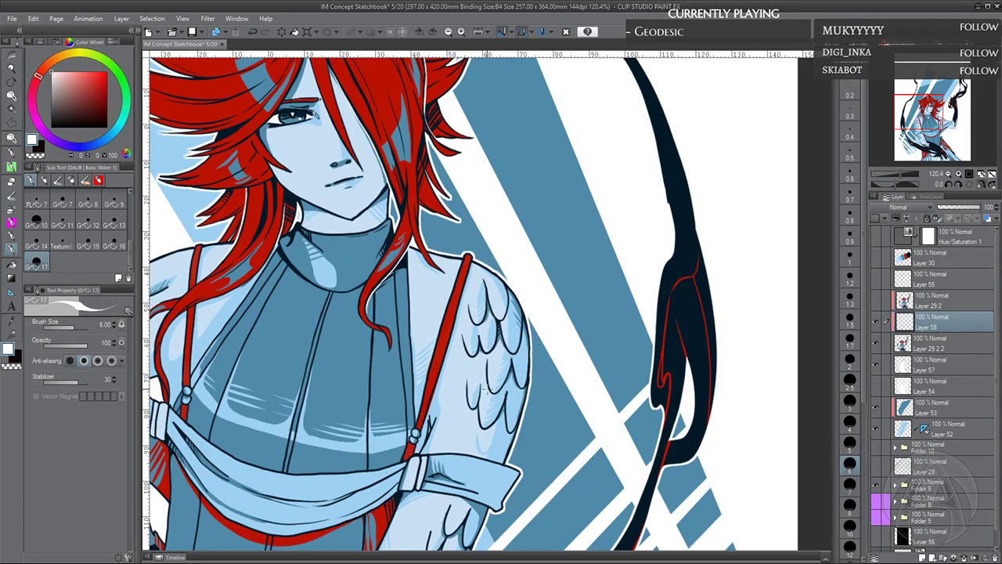
{"action": "left_click_drag", "start_coordinate": [491, 466], "coordinate": [518, 350]}
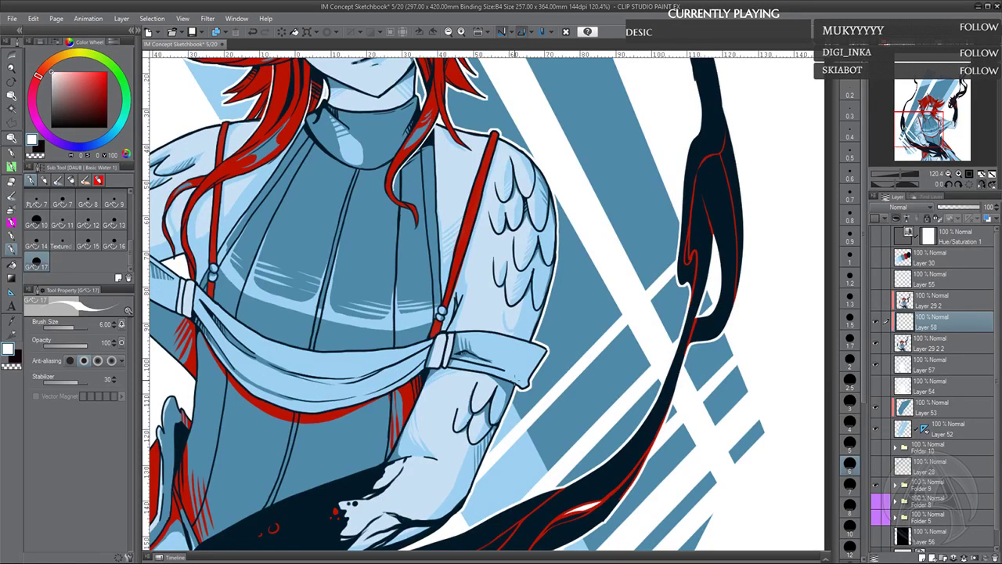
{"action": "left_click_drag", "start_coordinate": [535, 324], "coordinate": [604, 215]}
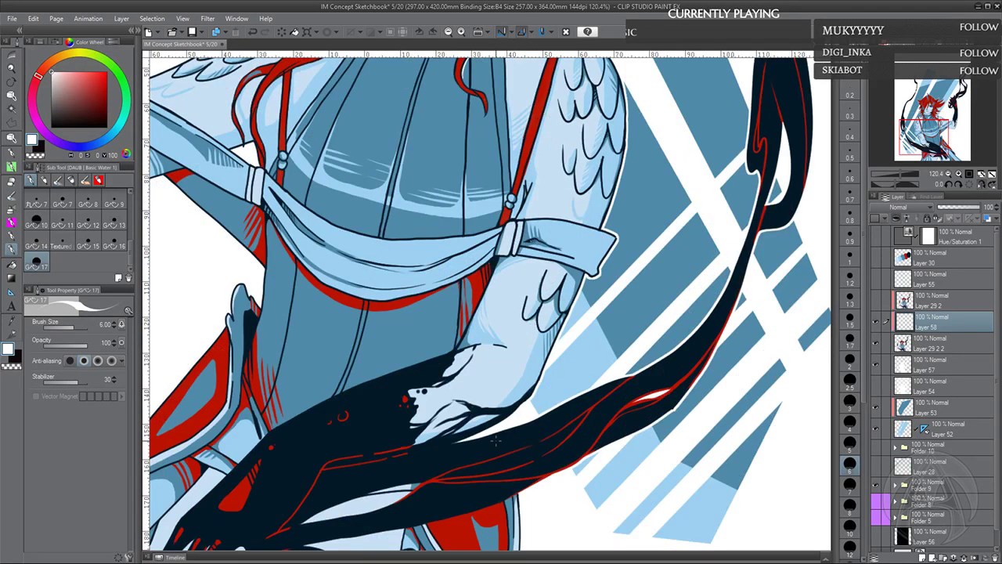
{"action": "mouse_move", "coordinate": [943, 145]}
{"action": "left_mouse_down"}
{"action": "mouse_move", "coordinate": [936, 149]}
{"action": "mouse_move", "coordinate": [958, 158]}
{"action": "left_mouse_up"}
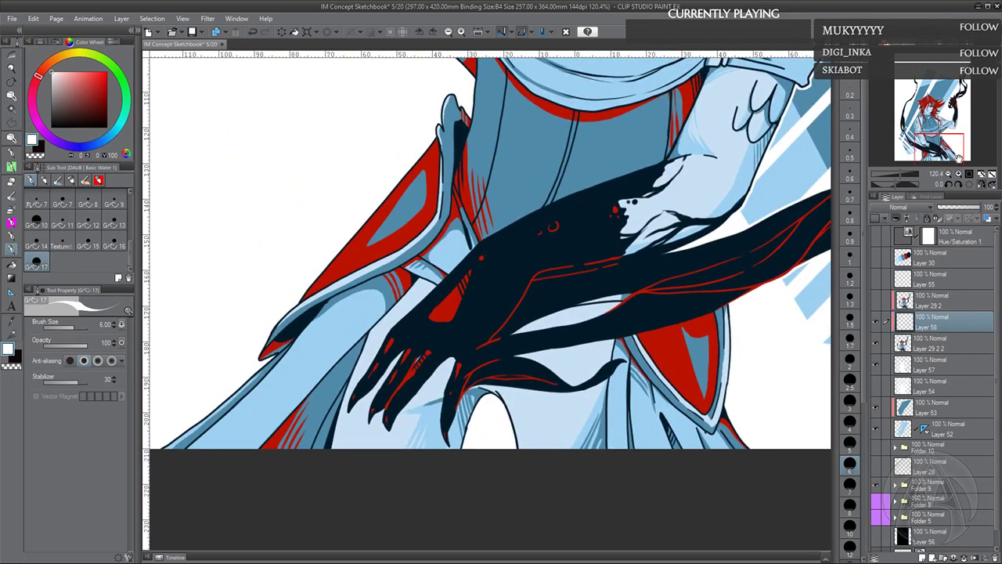
{"action": "left_click_drag", "start_coordinate": [957, 157], "coordinate": [925, 125]}
{"action": "left_click_drag", "start_coordinate": [486, 313], "coordinate": [487, 319]}
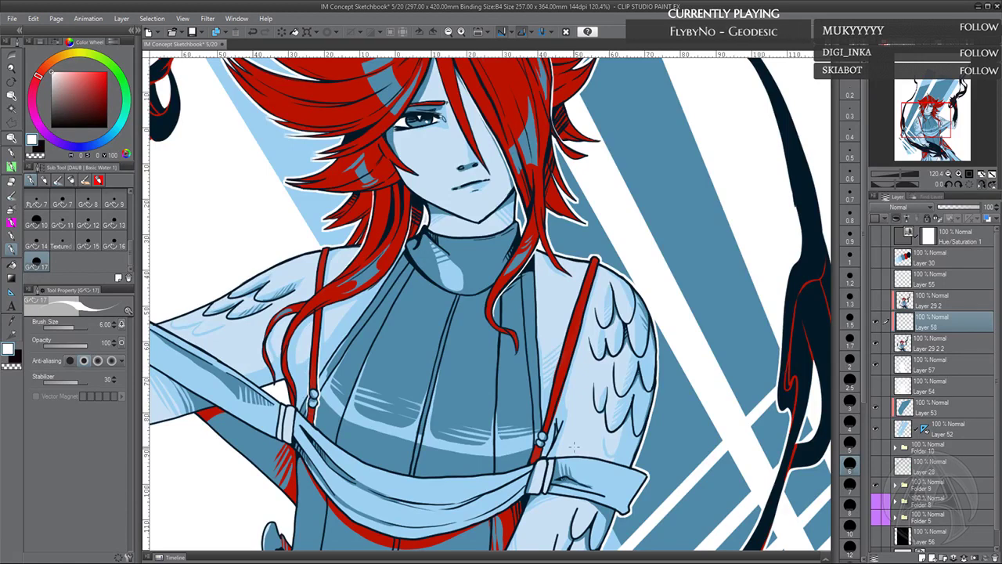
Touch up the line work around the suspender buckle above the sash with sampled dark blue, and resample white
{"action": "left_click_drag", "start_coordinate": [573, 447], "coordinate": [480, 357]}
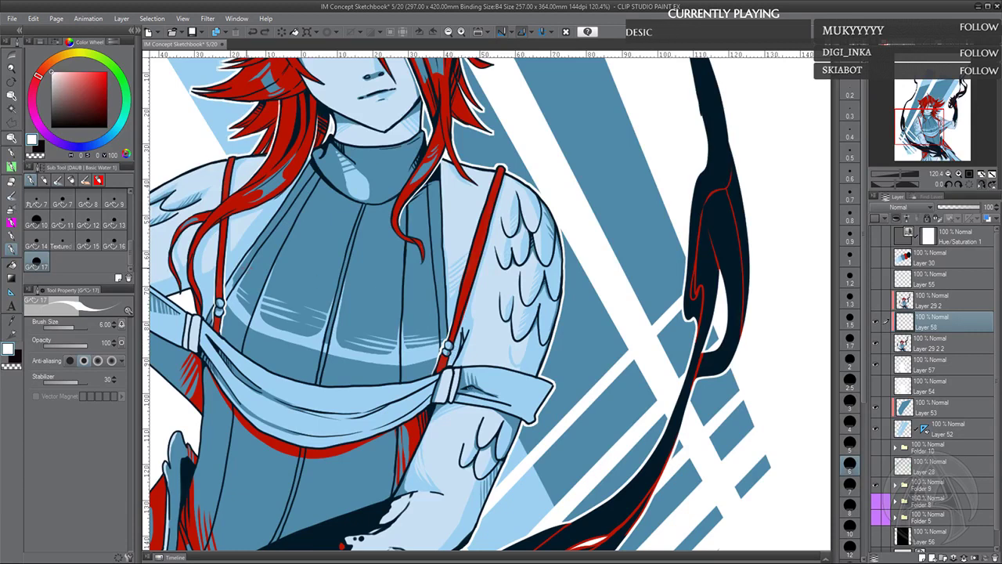
{"action": "left_click", "coordinate": [462, 345], "text": "alt"}
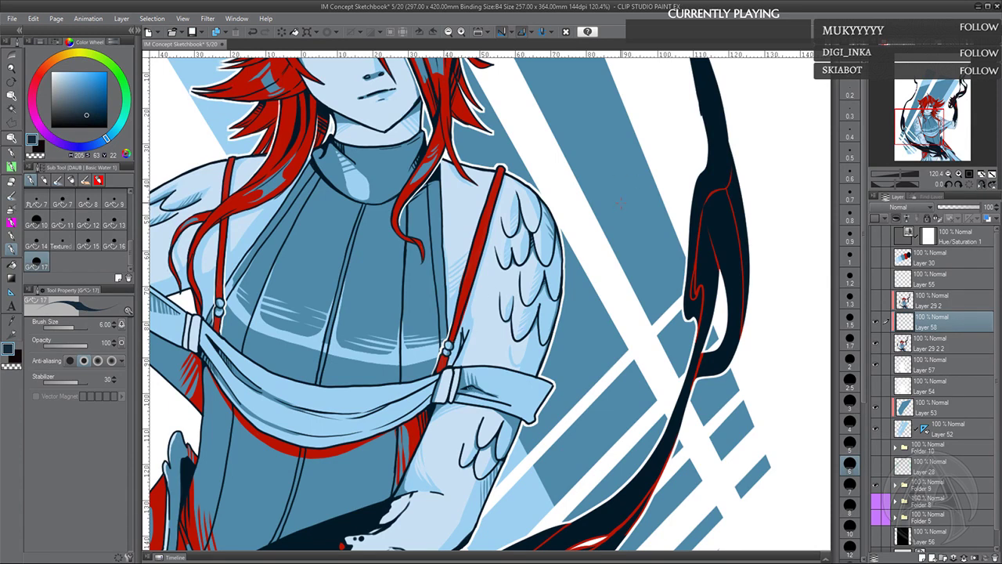
{"action": "left_click", "coordinate": [587, 235], "text": "alt"}
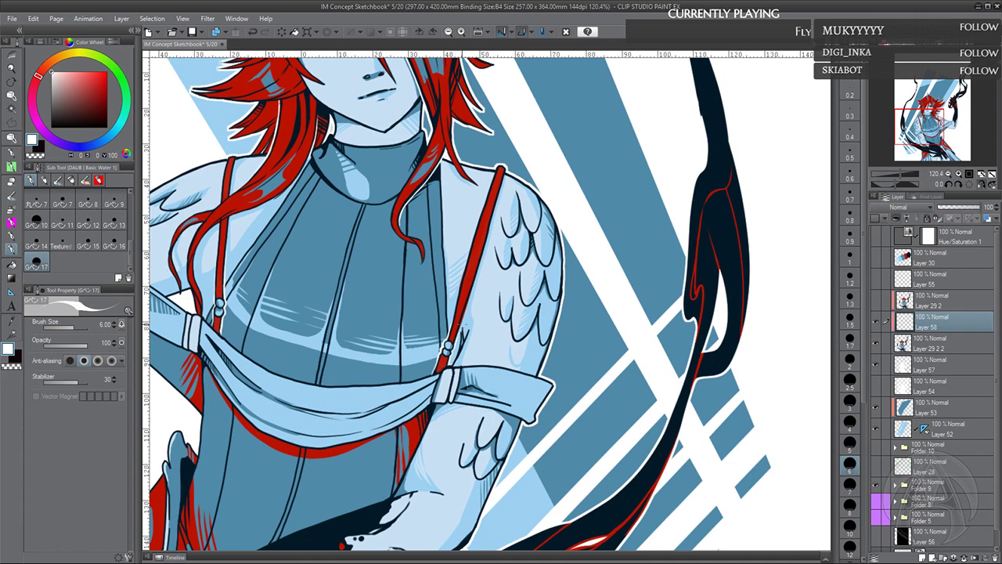
{"action": "scroll", "coordinate": [524, 401], "scroll_direction": "up", "scroll_amount": 1}
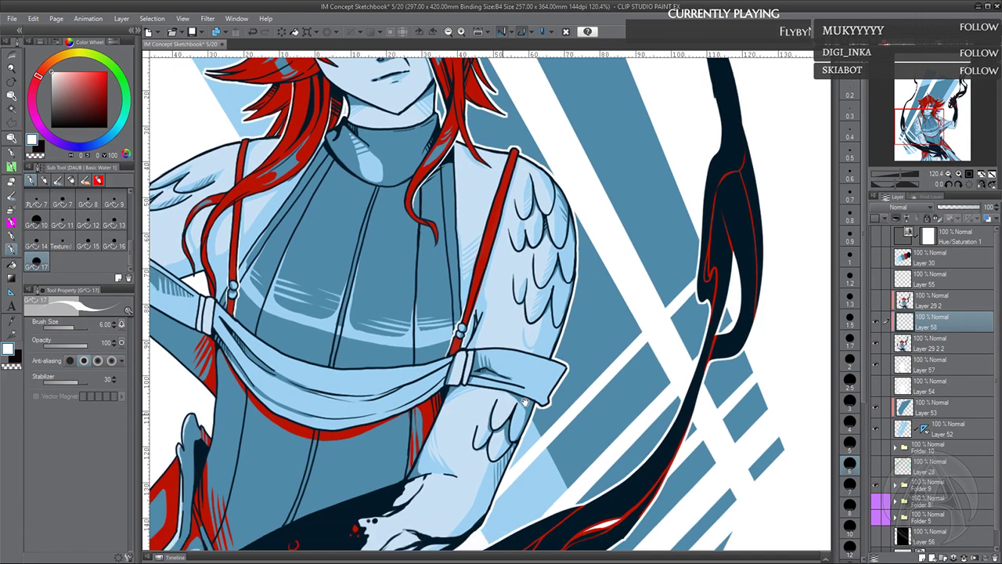
{"action": "scroll", "coordinate": [524, 401], "scroll_direction": "up", "scroll_amount": 1}
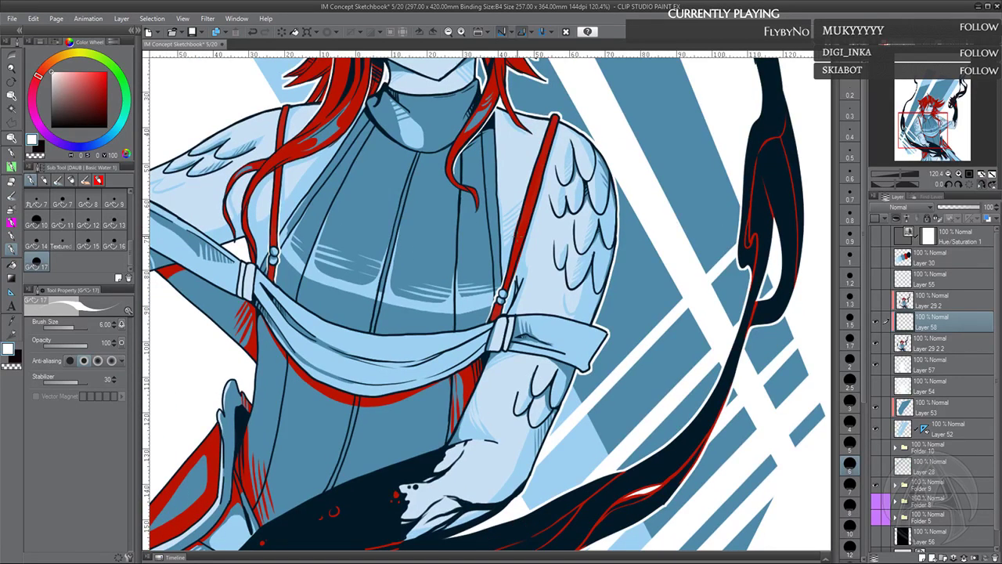
Draw a white contour along the edge of the waist sash, correcting it with transparent colour and resampling white
{"action": "left_click_drag", "start_coordinate": [324, 287], "coordinate": [334, 341]}
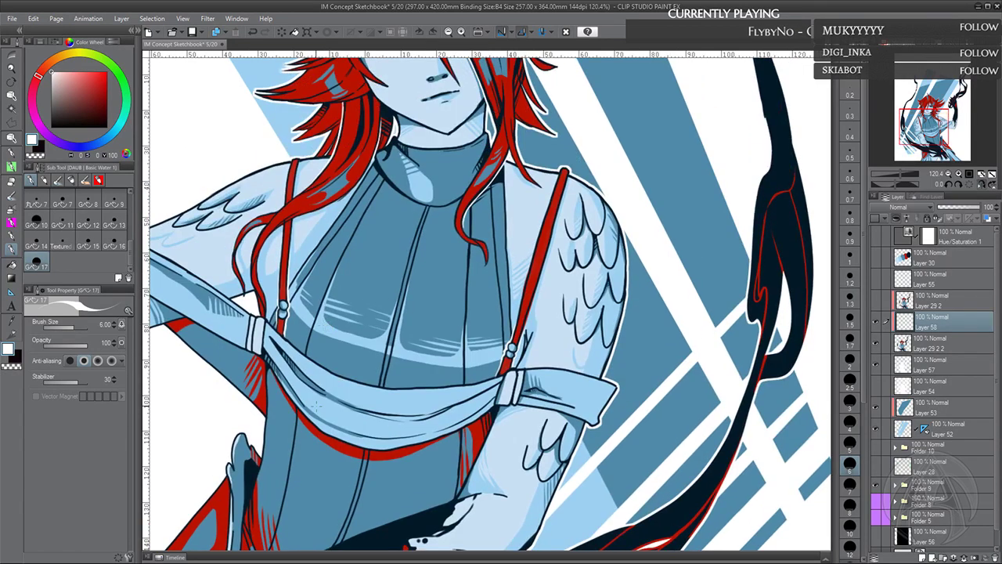
{"action": "left_click_drag", "start_coordinate": [316, 406], "coordinate": [366, 420]}
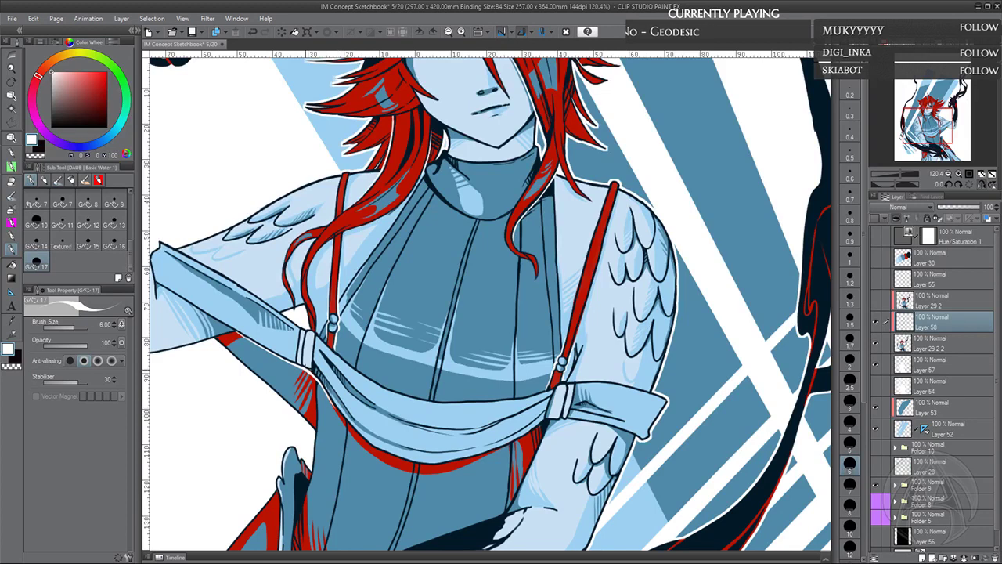
{"action": "left_click", "coordinate": [13, 367]}
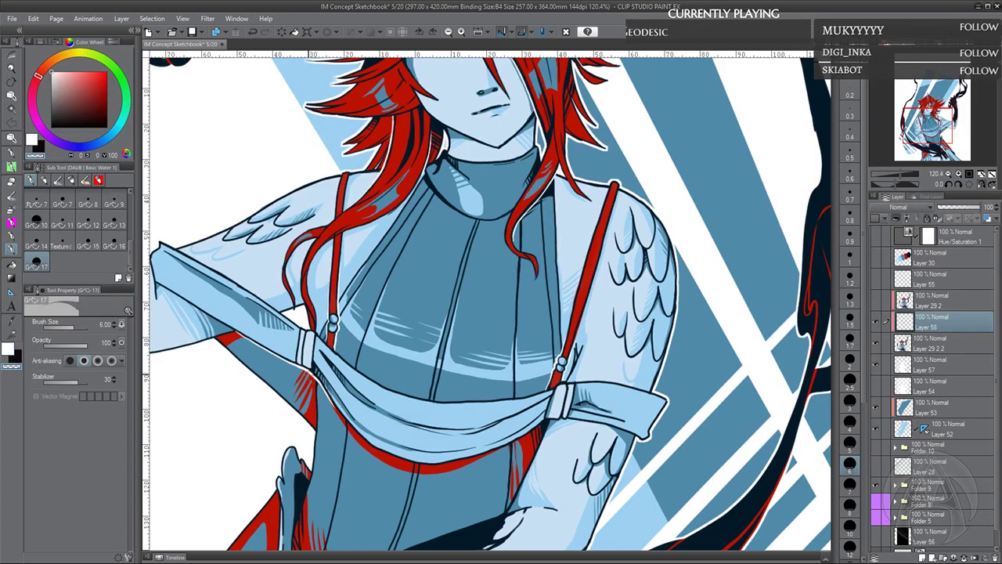
{"action": "left_click", "coordinate": [310, 365], "text": "alt"}
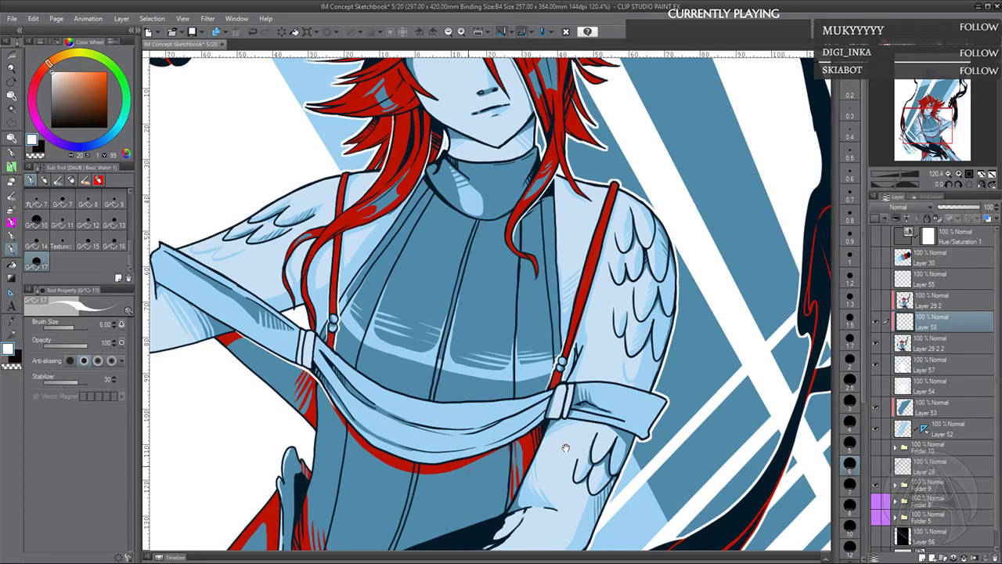
{"action": "left_click_drag", "start_coordinate": [477, 468], "coordinate": [566, 448]}
{"action": "left_click_drag", "start_coordinate": [553, 318], "coordinate": [556, 362]}
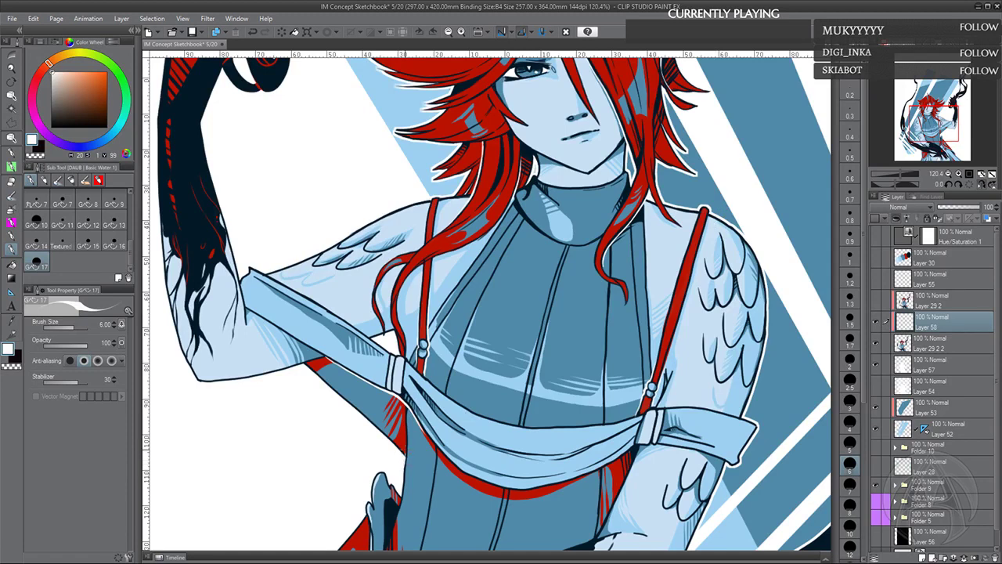
Touch up the line work around the sash knot below the suspender with sampled dark blues, and resample white
{"action": "left_click_drag", "start_coordinate": [404, 453], "coordinate": [405, 427]}
{"action": "left_click_drag", "start_coordinate": [425, 442], "coordinate": [402, 432]}
{"action": "left_click", "coordinate": [383, 452], "text": "alt"}
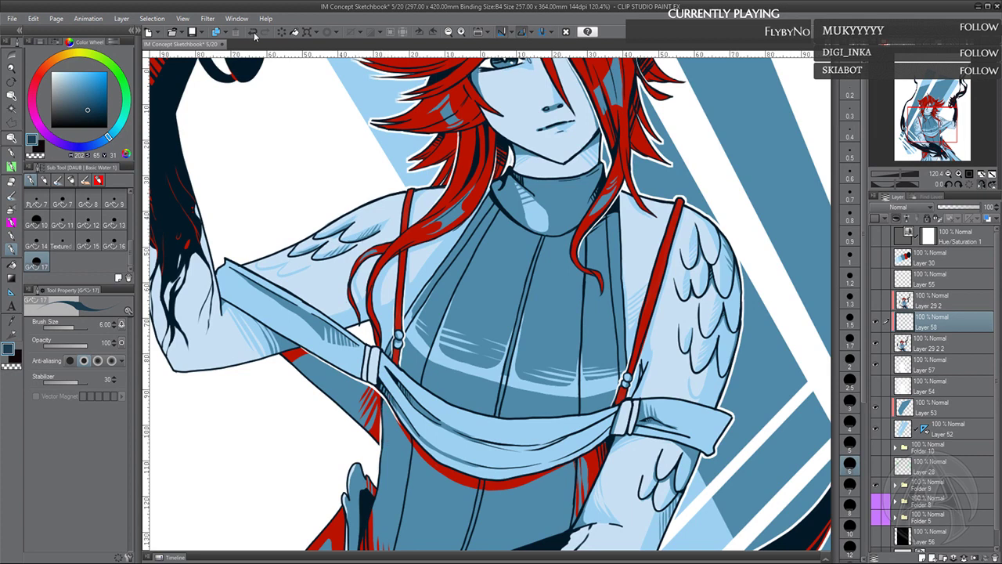
{"action": "left_click", "coordinate": [382, 400], "text": "alt"}
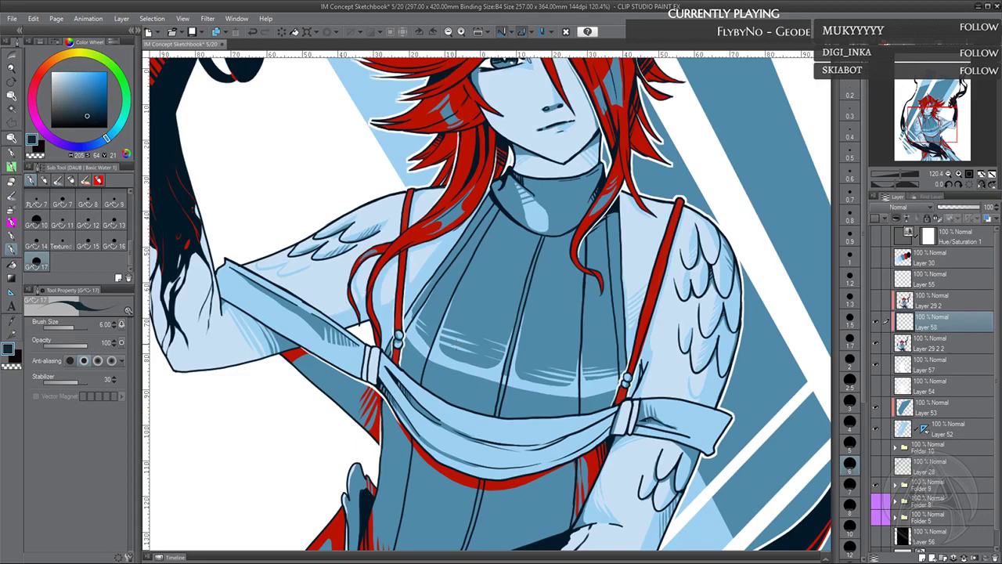
{"action": "left_click_drag", "start_coordinate": [457, 347], "coordinate": [477, 443]}
{"action": "left_click", "coordinate": [280, 483], "text": "alt"}
Undo the last two brush strokes
{"action": "left_click_drag", "start_coordinate": [362, 379], "coordinate": [419, 548]}
{"action": "left_click_drag", "start_coordinate": [369, 362], "coordinate": [398, 400]}
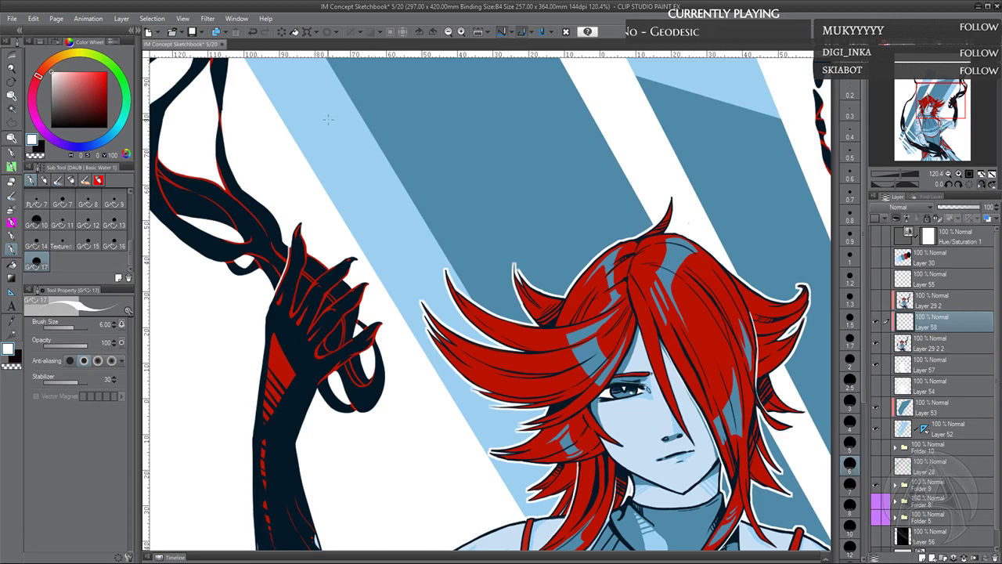
{"action": "left_click", "coordinate": [253, 32]}
{"action": "left_click", "coordinate": [252, 32]}
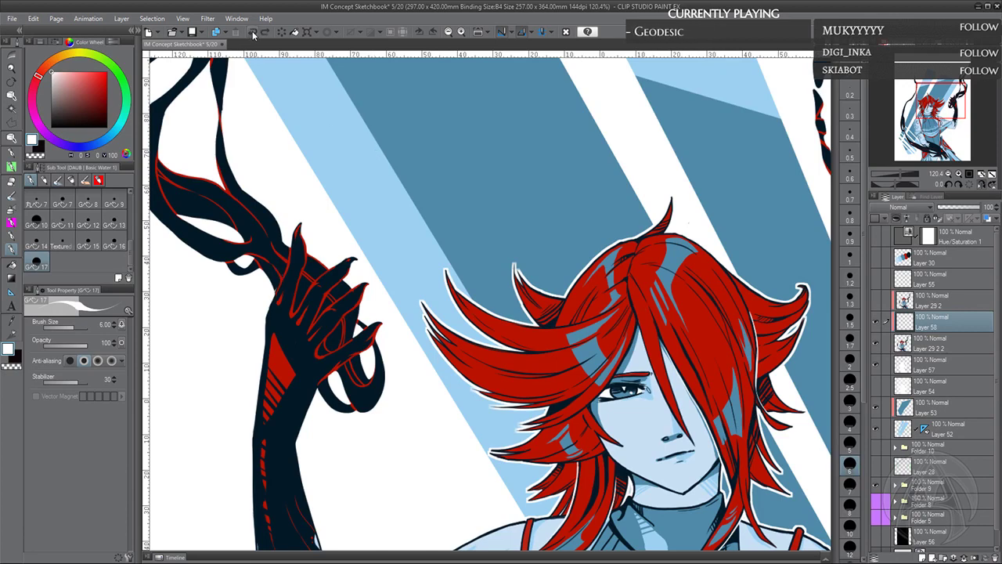
Touch up the suspender buckle above the sash's loose end with sampled light blue and dark navy, and return to white
{"action": "left_click_drag", "start_coordinate": [703, 381], "coordinate": [596, 303]}
{"action": "left_click_drag", "start_coordinate": [668, 418], "coordinate": [533, 271]}
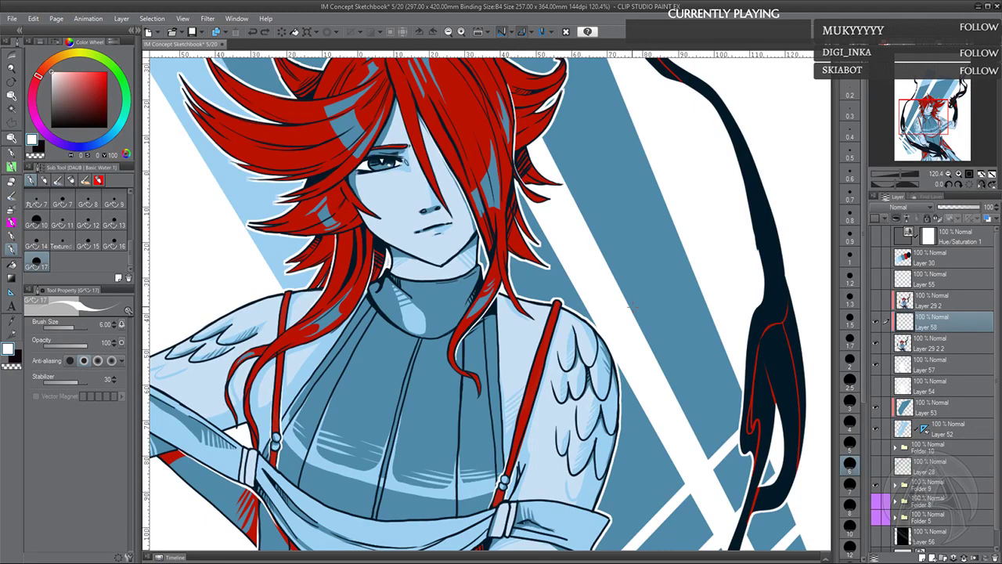
{"action": "left_click_drag", "start_coordinate": [633, 308], "coordinate": [649, 54]}
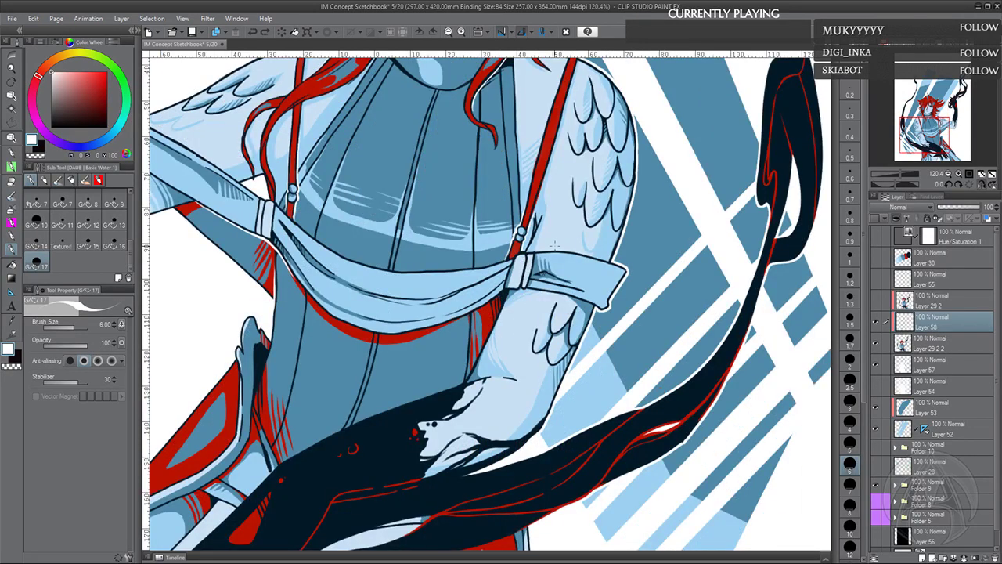
{"action": "left_click_drag", "start_coordinate": [526, 302], "coordinate": [484, 381]}
{"action": "left_click", "coordinate": [520, 347], "text": "alt"}
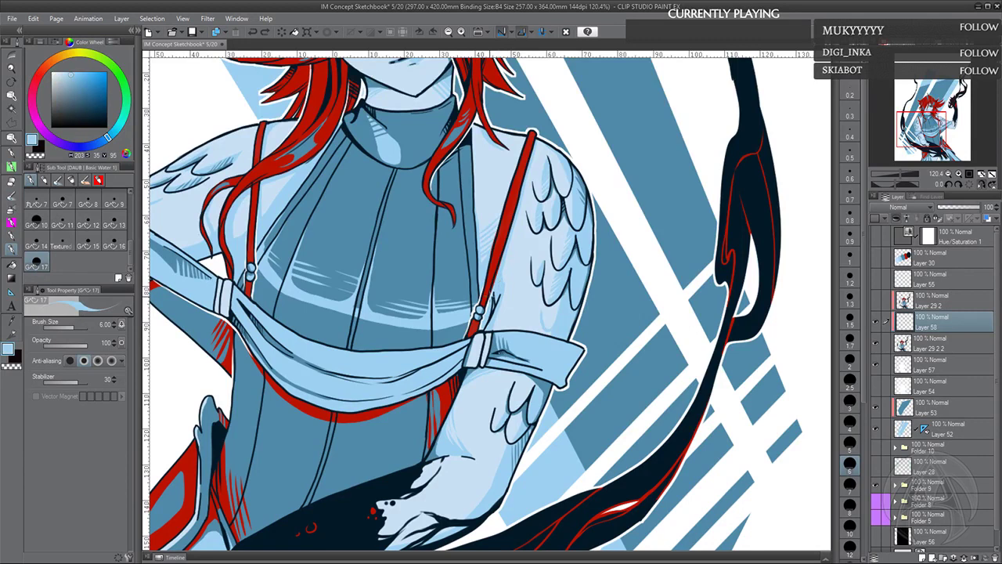
{"action": "left_click_drag", "start_coordinate": [493, 291], "coordinate": [493, 283]}
{"action": "left_click", "coordinate": [489, 297], "text": "alt"}
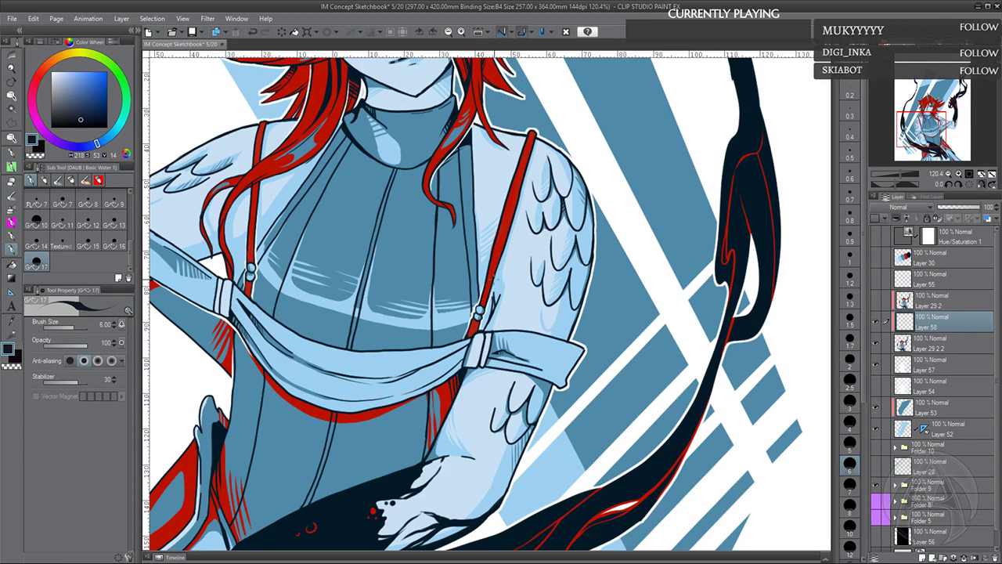
{"action": "left_click_drag", "start_coordinate": [492, 285], "coordinate": [502, 259]}
{"action": "key", "text": "x"}
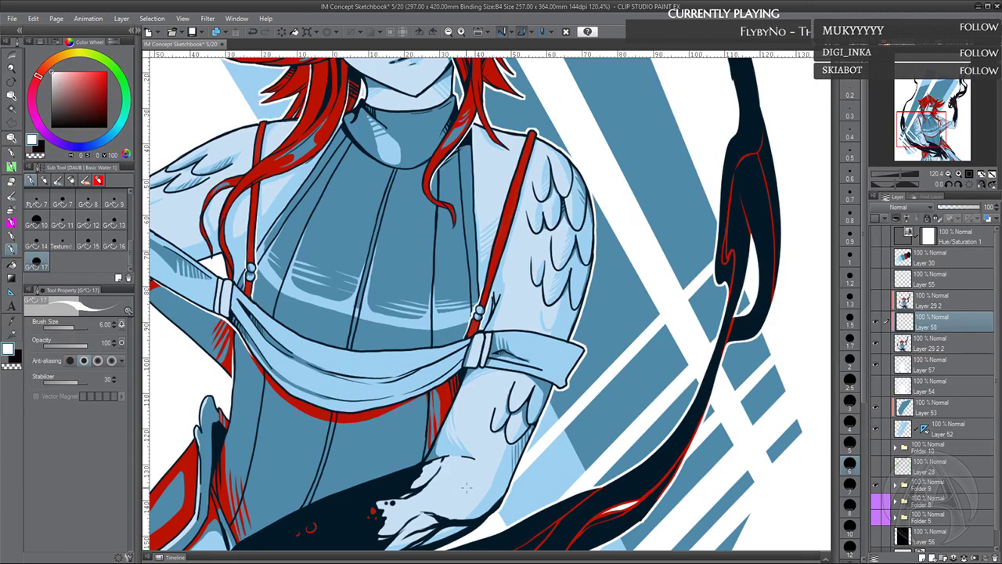
Rotate the canvas and refine the white contour around the sash's loose end and forearm, sampling dark navy and white
{"action": "left_click_drag", "start_coordinate": [484, 469], "coordinate": [498, 460]}
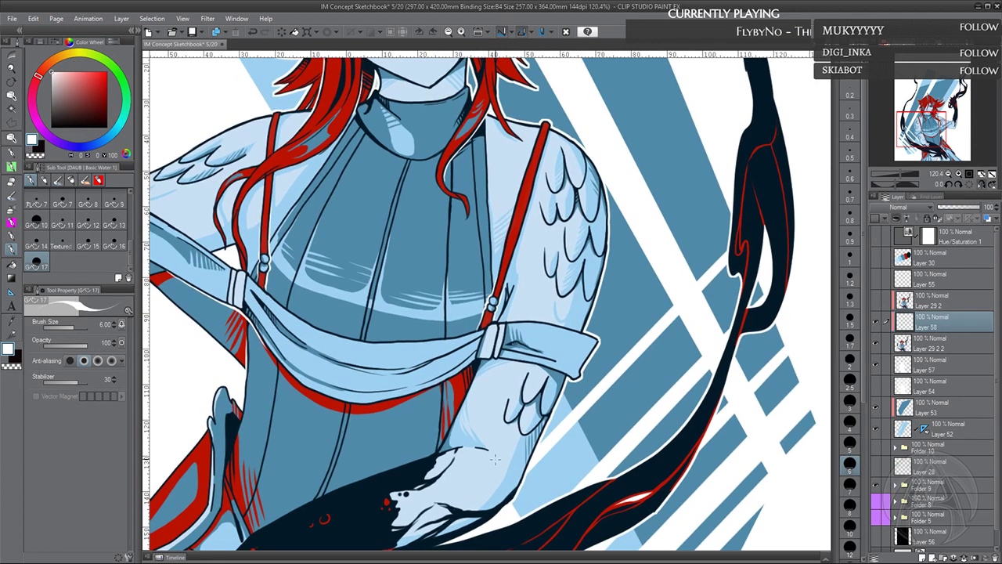
{"action": "left_click", "coordinate": [953, 185]}
{"action": "left_click", "coordinate": [953, 186]}
{"action": "left_click", "coordinate": [953, 185]}
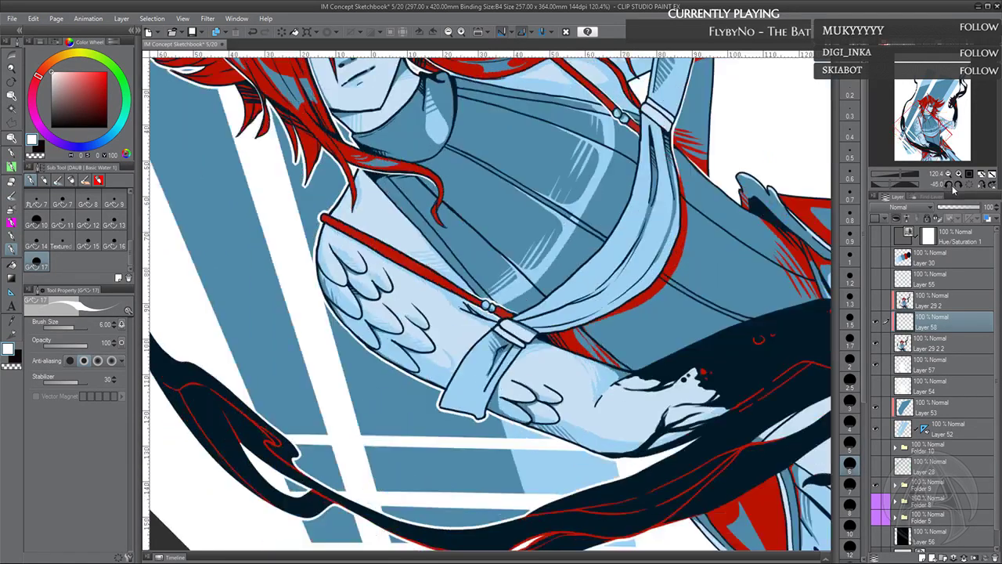
{"action": "left_click", "coordinate": [953, 186]}
{"action": "left_click", "coordinate": [954, 186]}
{"action": "left_click_drag", "start_coordinate": [653, 419], "coordinate": [478, 457]}
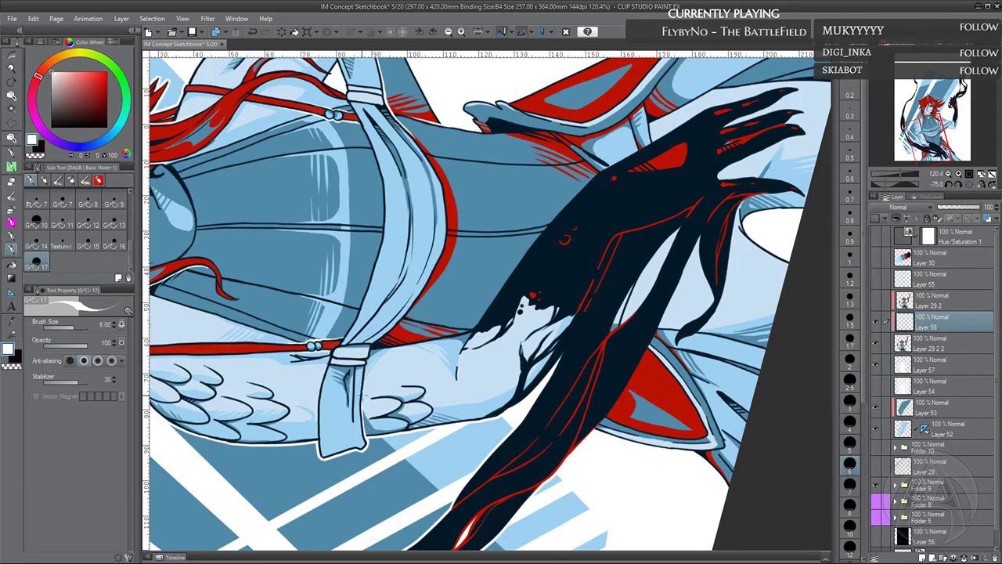
{"action": "left_click", "coordinate": [364, 442], "text": "alt"}
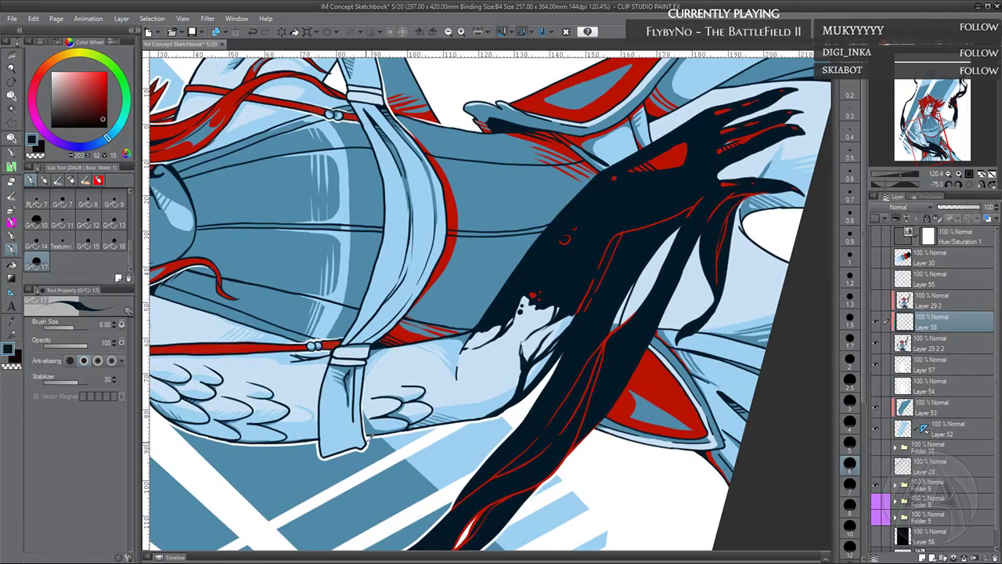
{"action": "left_click", "coordinate": [445, 429], "text": "alt"}
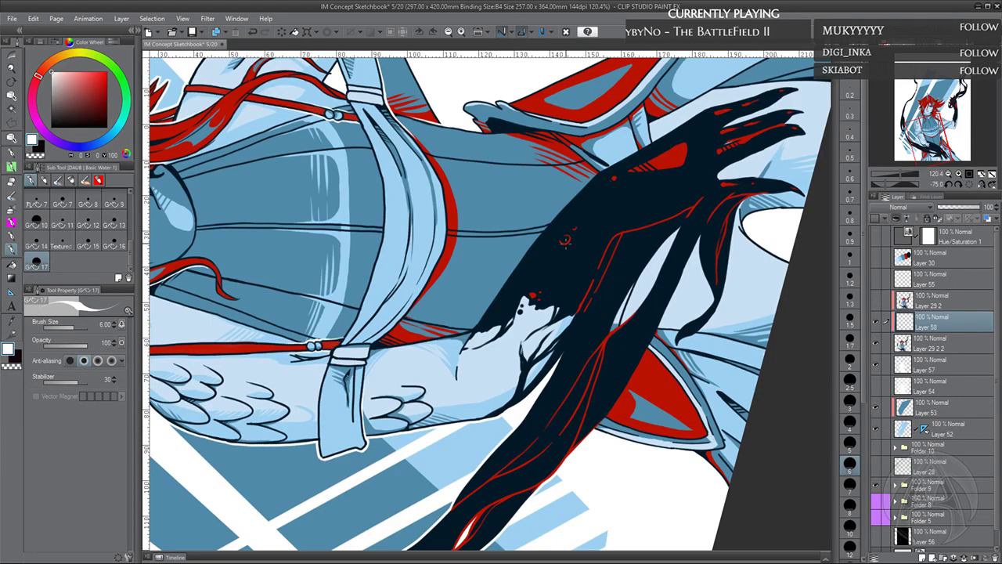
Draw a white contour along the outer edge of the black tentacle where it crosses the red skirt panel
{"action": "left_click", "coordinate": [980, 185]}
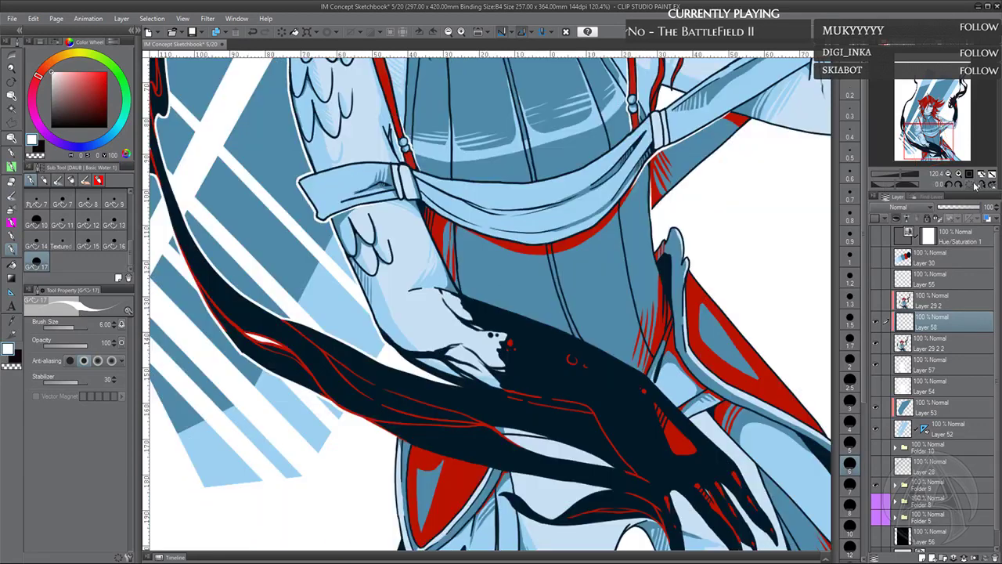
{"action": "left_click", "coordinate": [981, 185]}
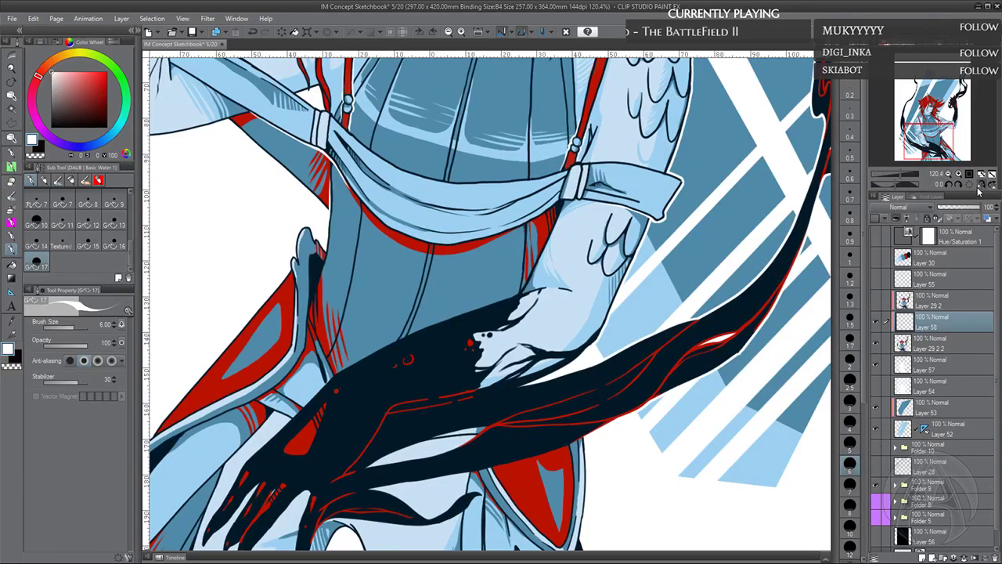
{"action": "left_click_drag", "start_coordinate": [704, 504], "coordinate": [717, 362]}
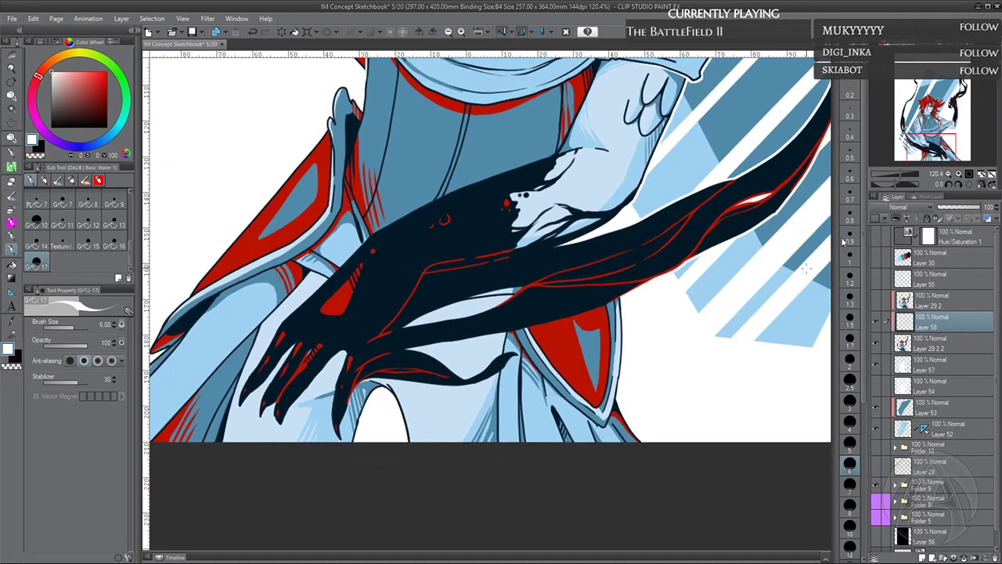
{"action": "left_click", "coordinate": [949, 184]}
{"action": "left_click", "coordinate": [948, 185]}
{"action": "left_click", "coordinate": [949, 185]}
{"action": "left_click", "coordinate": [949, 185]}
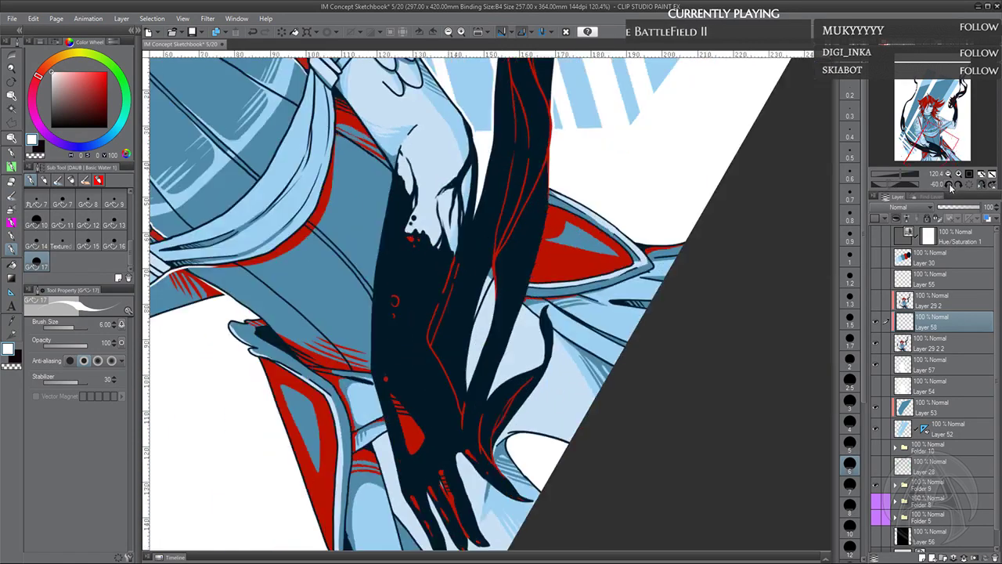
{"action": "left_click_drag", "start_coordinate": [605, 347], "coordinate": [507, 403]}
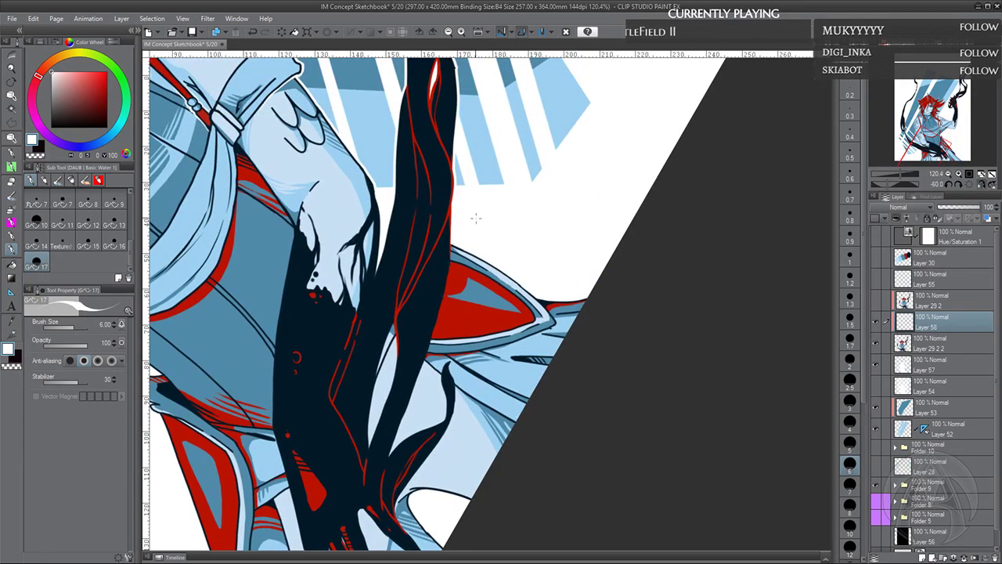
{"action": "left_click", "coordinate": [980, 185]}
{"action": "left_click_drag", "start_coordinate": [665, 376], "coordinate": [454, 430]}
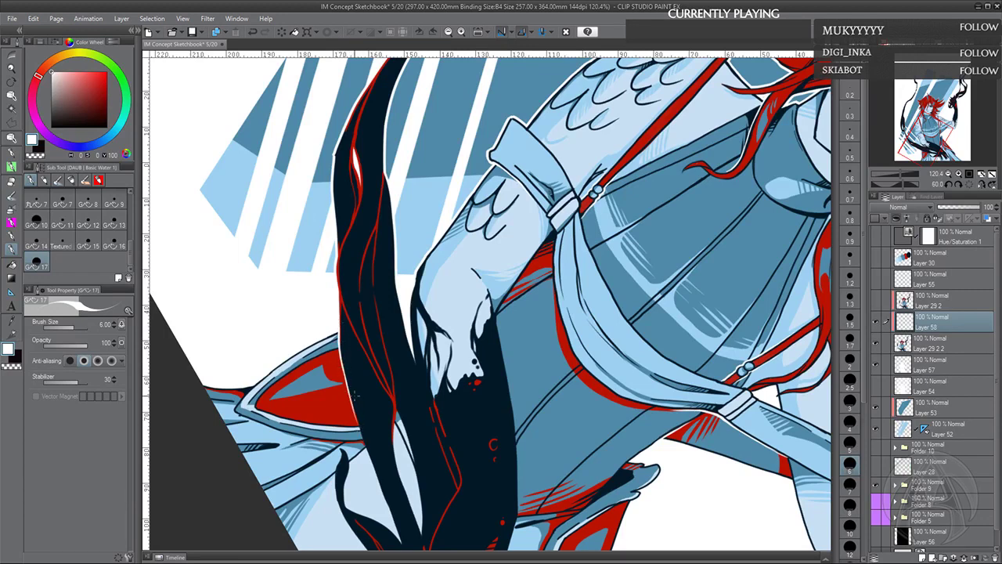
Extend the tentacle's white contour down toward the thigh, correcting its edge with sampled dark navy and resampling white
{"action": "left_click", "coordinate": [349, 349], "text": "alt"}
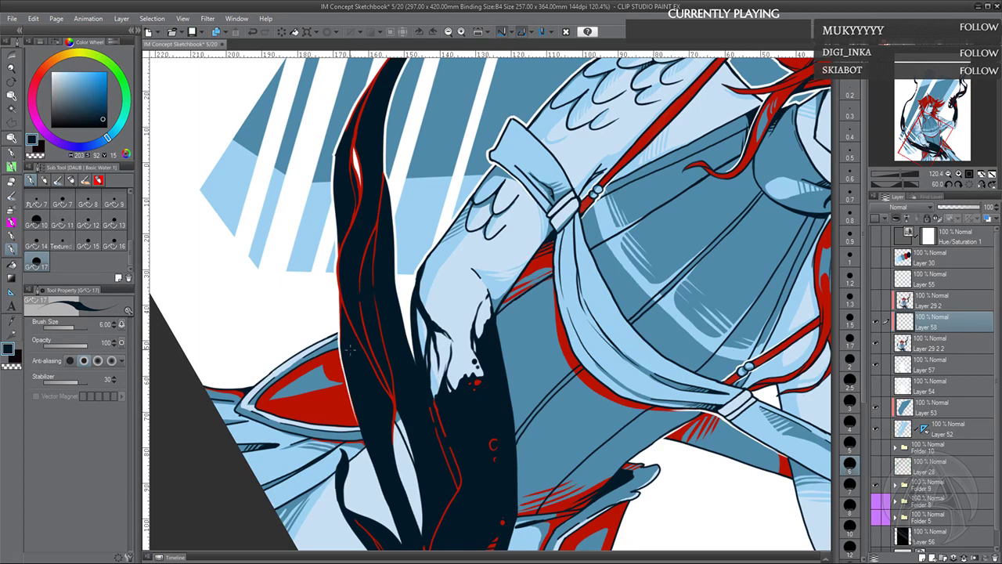
{"action": "left_click", "coordinate": [327, 306], "text": "alt"}
{"action": "left_click_drag", "start_coordinate": [357, 415], "coordinate": [370, 458]}
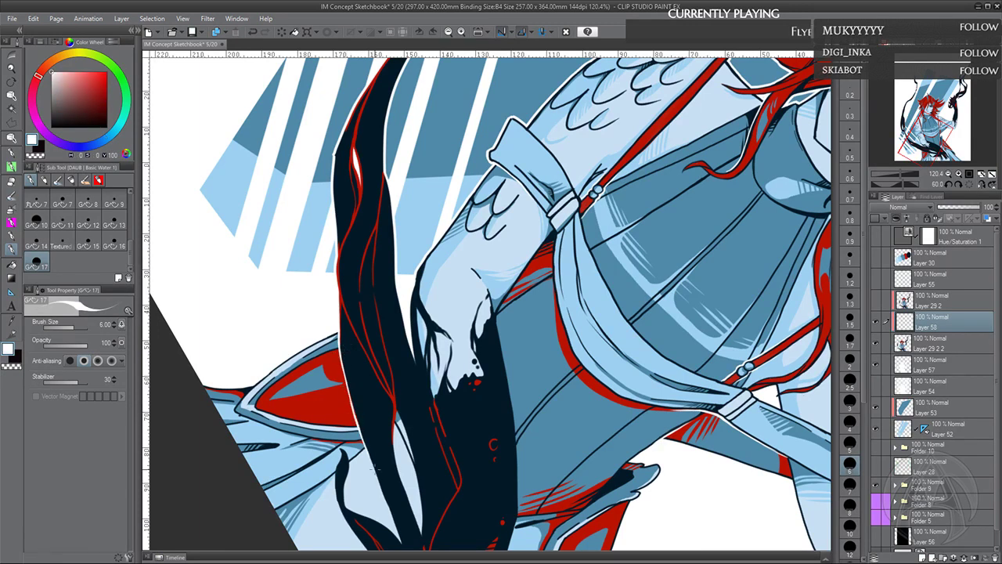
{"action": "left_click", "coordinate": [360, 421], "text": "alt"}
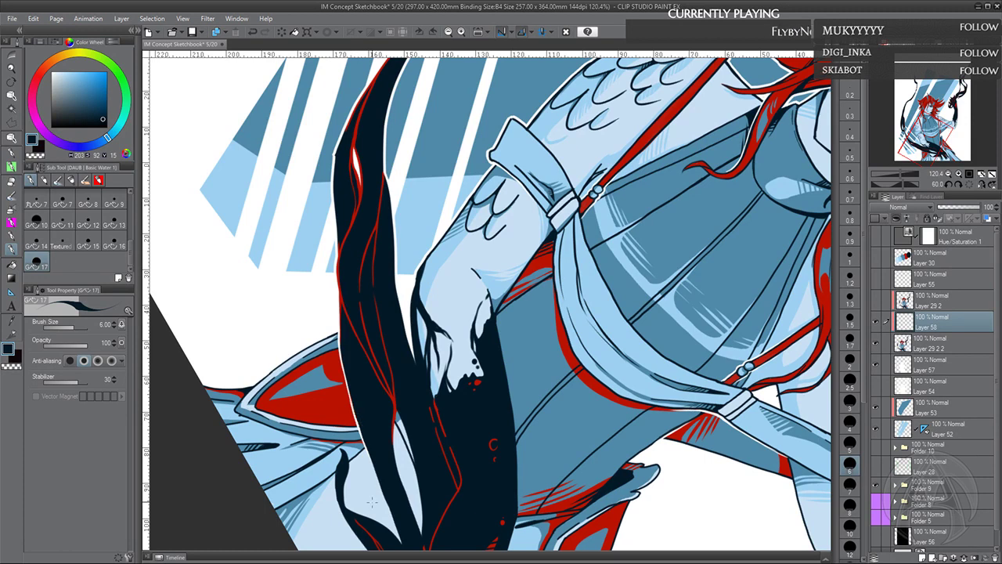
{"action": "left_click", "coordinate": [327, 332], "text": "alt"}
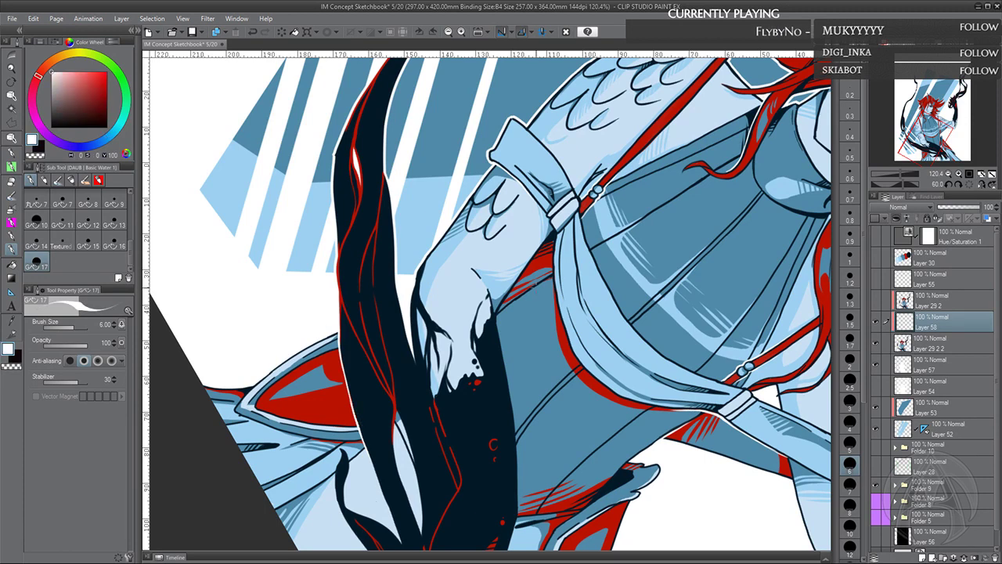
Reset the canvas rotation and examine the whole figure zoomed out to 50%, in both flipped and unflipped views
{"action": "left_click_drag", "start_coordinate": [621, 336], "coordinate": [588, 399]}
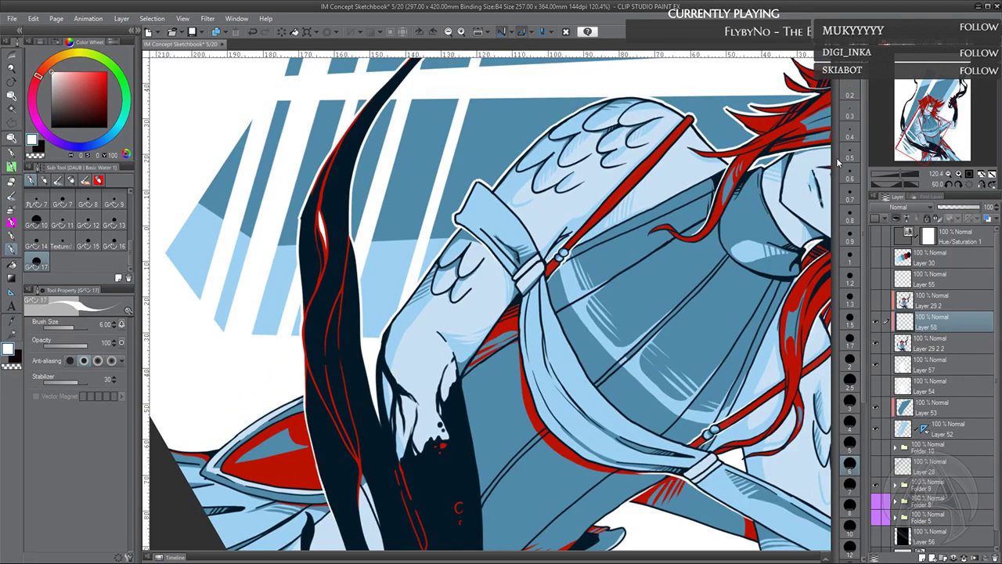
{"action": "left_click", "coordinate": [971, 184]}
{"action": "left_click", "coordinate": [949, 174]}
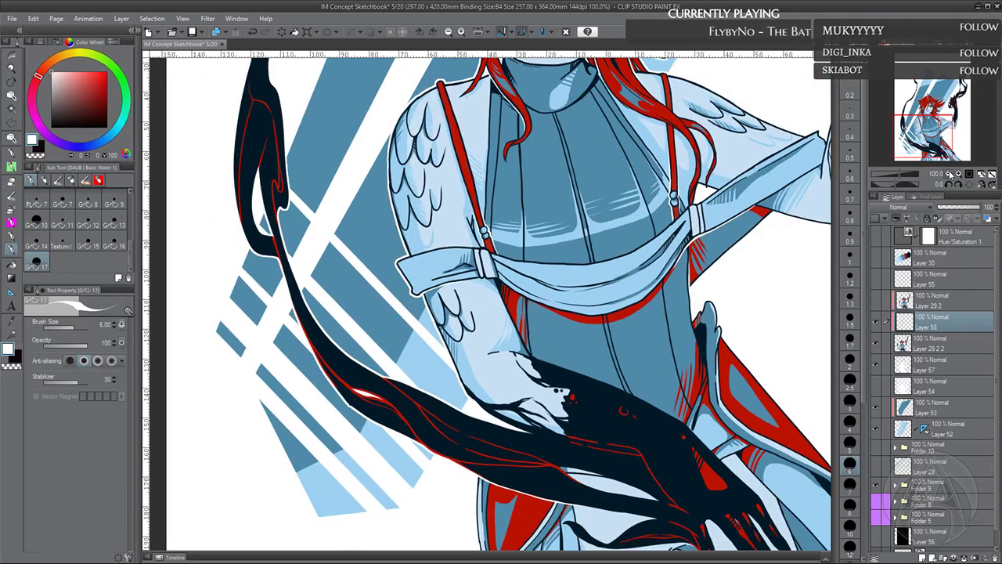
{"action": "left_click", "coordinate": [949, 174]}
{"action": "left_click", "coordinate": [949, 174]}
{"action": "left_click", "coordinate": [958, 174]}
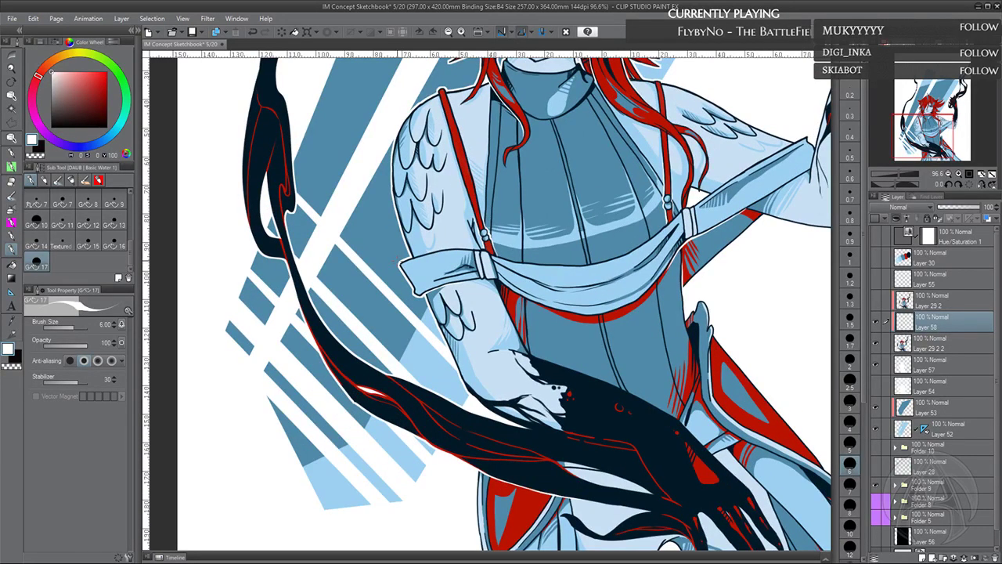
{"action": "left_click_drag", "start_coordinate": [429, 307], "coordinate": [421, 370]}
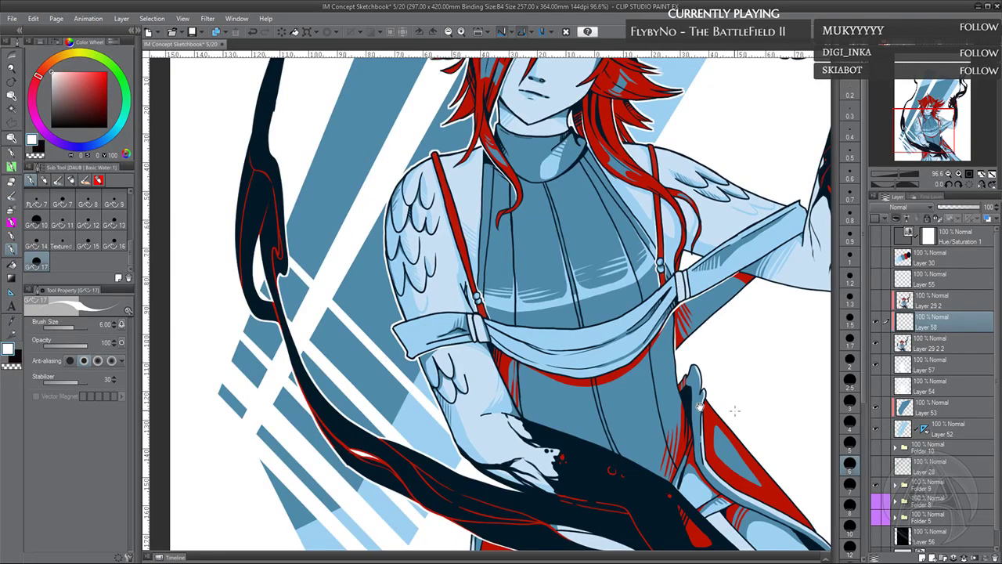
{"action": "left_click_drag", "start_coordinate": [721, 405], "coordinate": [674, 399]}
{"action": "left_click_drag", "start_coordinate": [650, 330], "coordinate": [621, 438]}
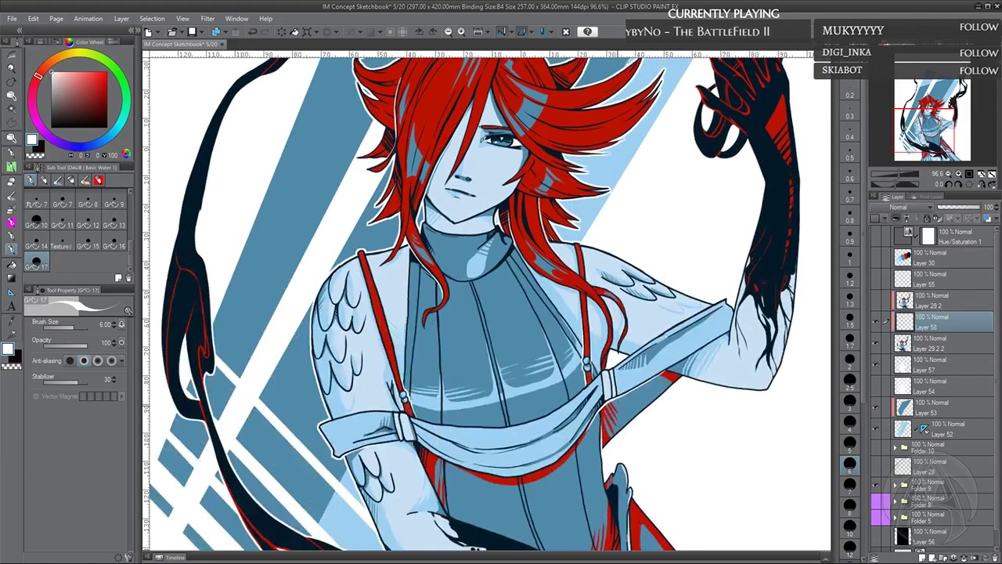
{"action": "left_click_drag", "start_coordinate": [637, 309], "coordinate": [632, 352]}
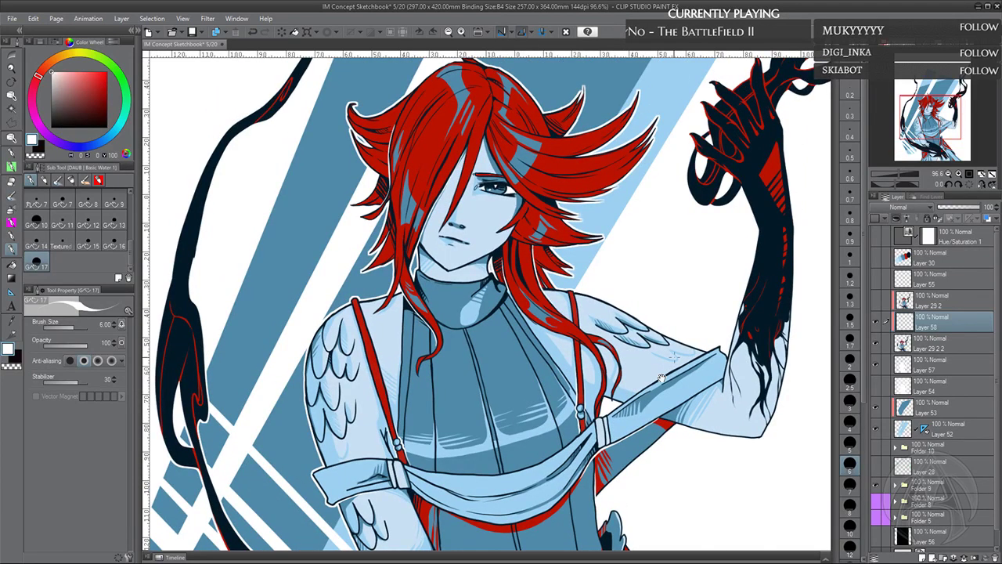
{"action": "scroll", "coordinate": [657, 392], "scroll_direction": "up", "scroll_amount": 1}
{"action": "scroll", "coordinate": [615, 423], "scroll_direction": "up", "scroll_amount": 3}
{"action": "scroll", "coordinate": [602, 391], "scroll_direction": "right", "scroll_amount": 2}
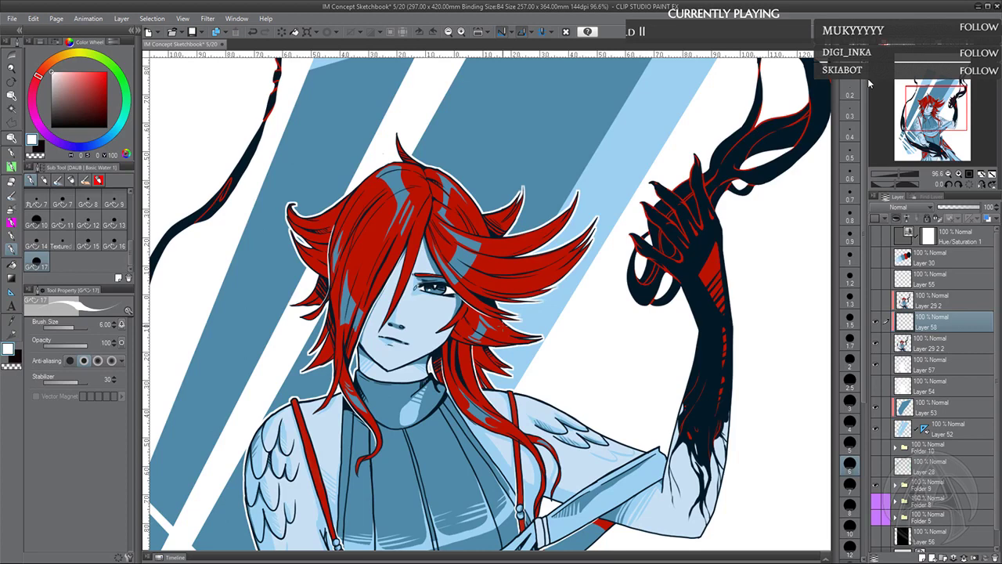
{"action": "left_click", "coordinate": [951, 173]}
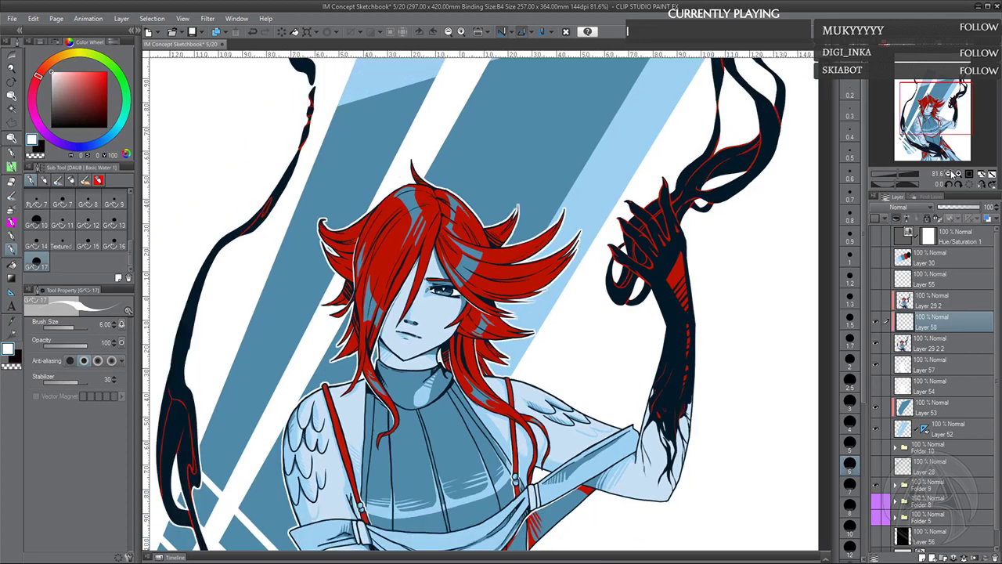
{"action": "left_click", "coordinate": [954, 173]}
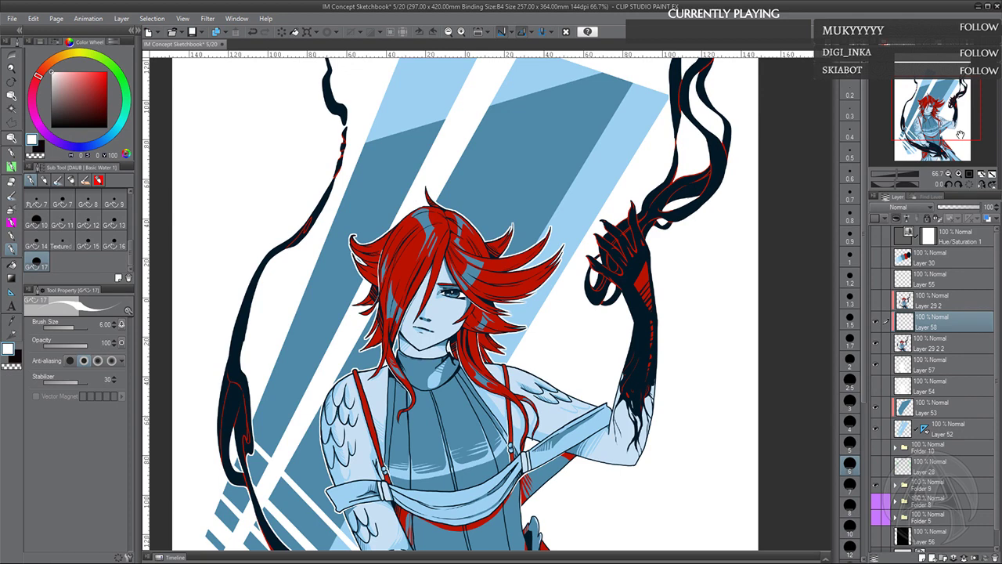
{"action": "left_click", "coordinate": [947, 173]}
{"action": "left_click_drag", "start_coordinate": [946, 105], "coordinate": [949, 116]}
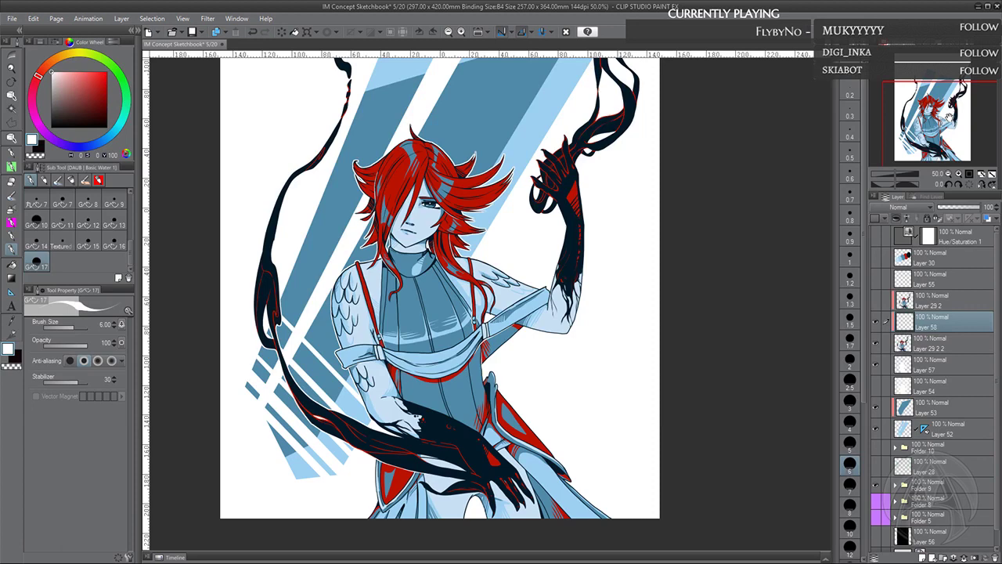
{"action": "left_click", "coordinate": [982, 185]}
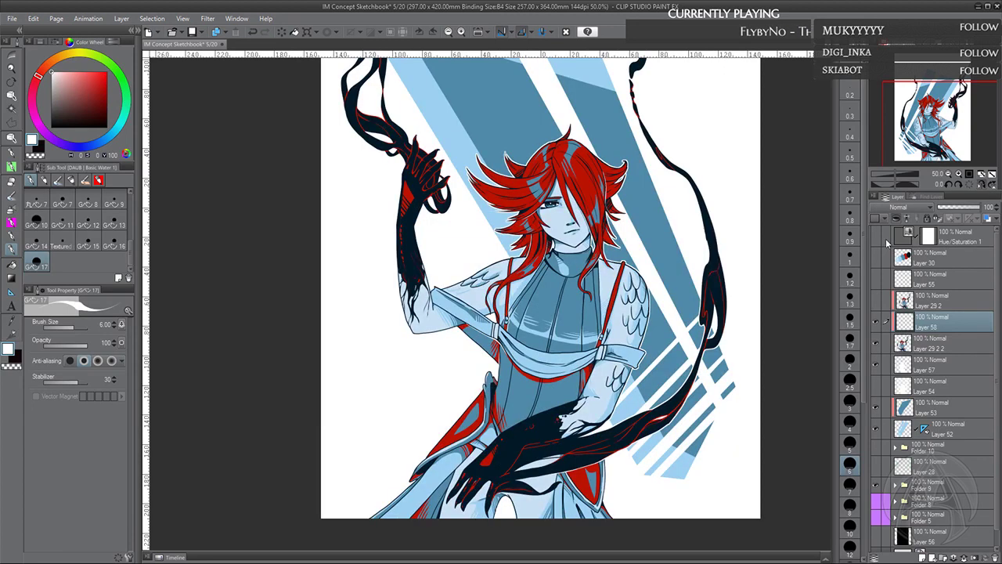
Set the brush size to 7, rotate the canvas to -30°, and try white contour strokes on the skirt drape below the black clawed hand
{"action": "left_click", "coordinate": [851, 485]}
{"action": "left_click_drag", "start_coordinate": [542, 384], "coordinate": [447, 404]}
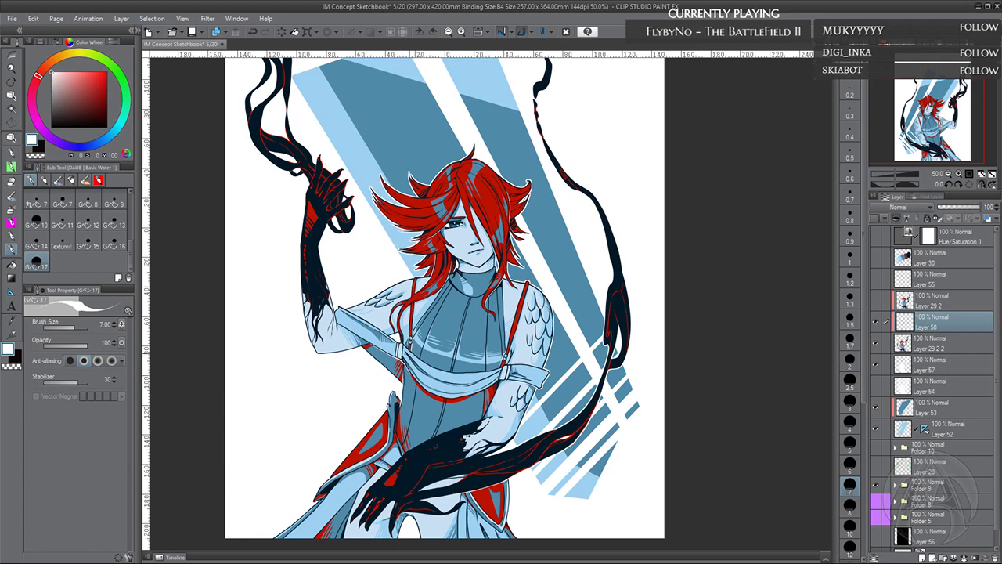
{"action": "left_click_drag", "start_coordinate": [471, 453], "coordinate": [459, 349]}
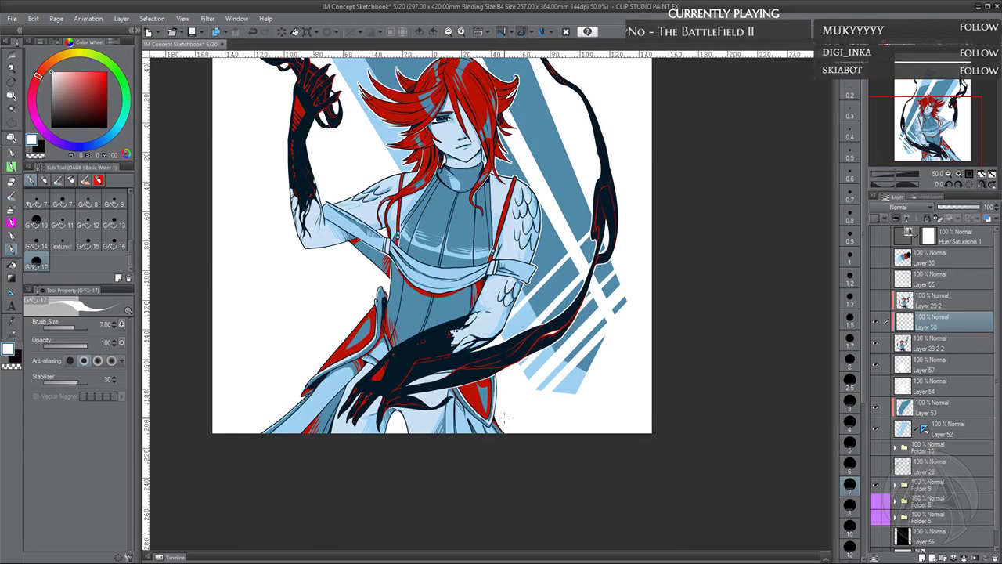
{"action": "left_click", "coordinate": [948, 185]}
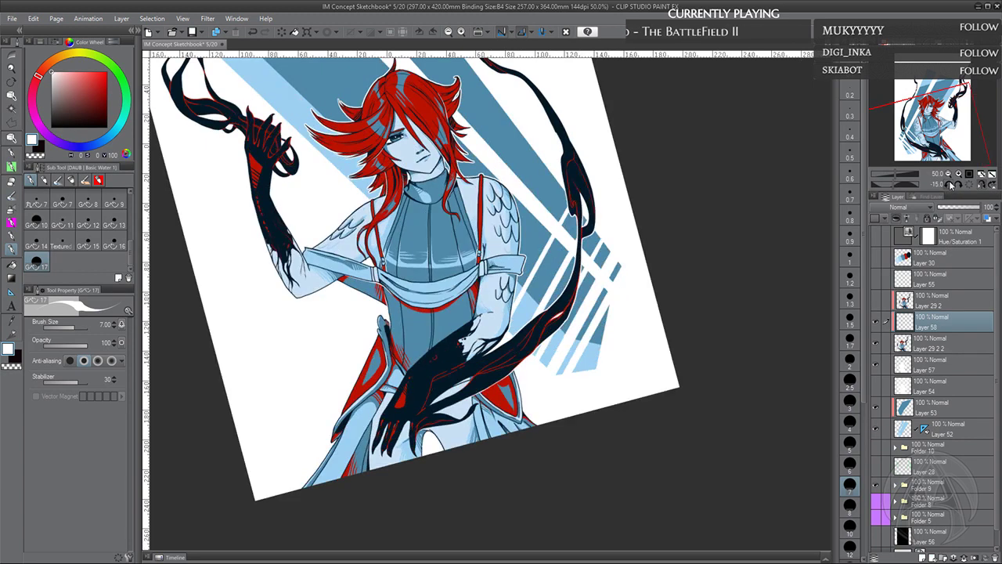
{"action": "left_click", "coordinate": [949, 185]}
{"action": "left_click_drag", "start_coordinate": [435, 409], "coordinate": [415, 351]}
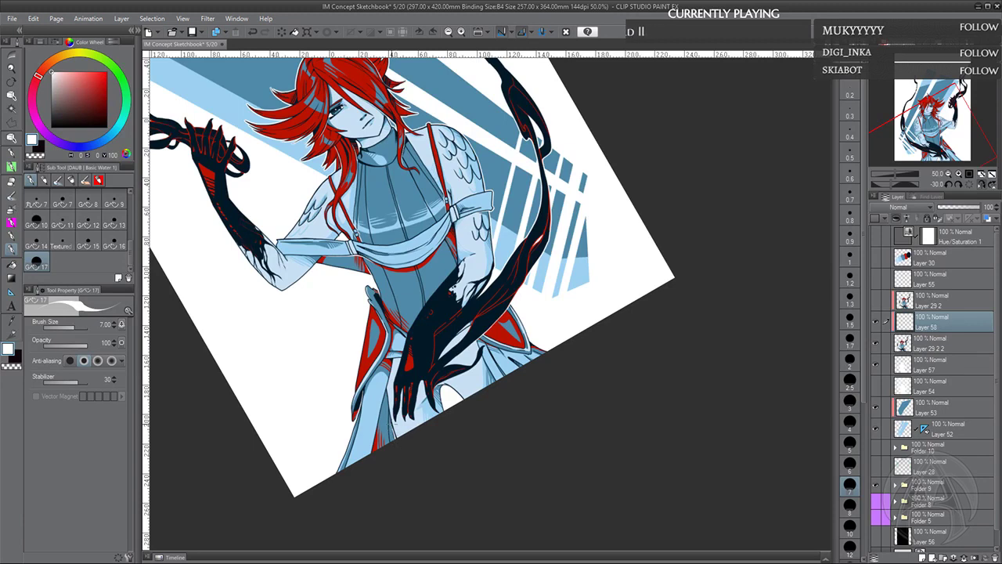
{"action": "left_click", "coordinate": [253, 32]}
{"action": "left_click", "coordinate": [253, 32]}
{"action": "left_click_drag", "start_coordinate": [390, 402], "coordinate": [390, 419]}
Set the stabilizer to 50 and redraw the white contour along the skirt drape's inner edge down to the canvas's lower border
{"action": "left_click", "coordinate": [83, 382]}
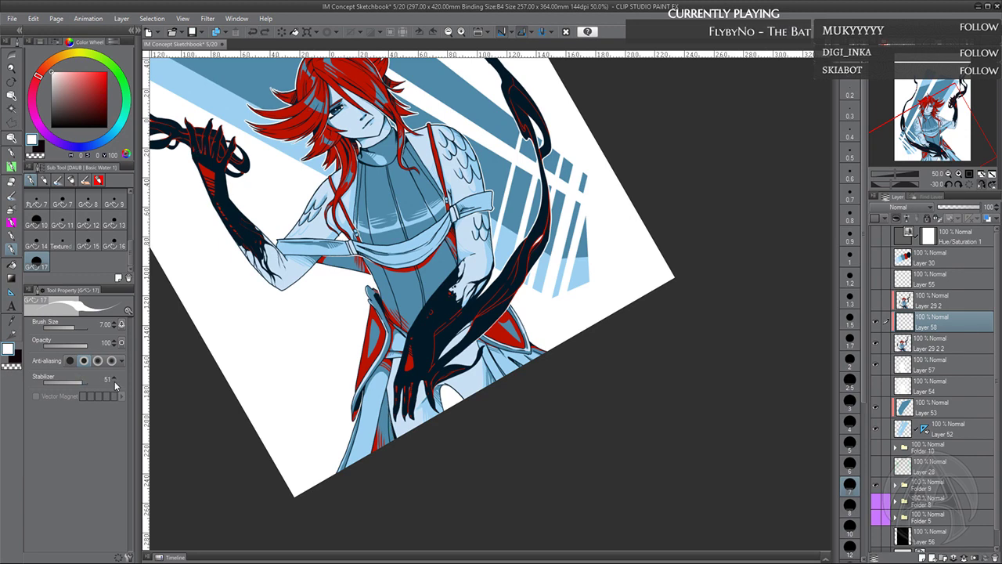
{"action": "left_click", "coordinate": [114, 382]}
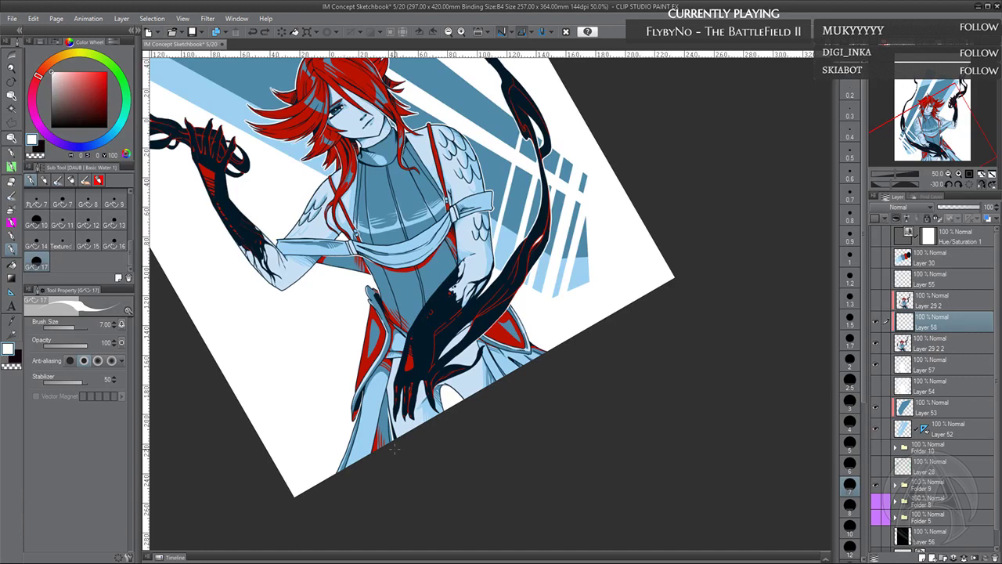
{"action": "mouse_move", "coordinate": [394, 431]}
{"action": "left_mouse_down"}
{"action": "mouse_move", "coordinate": [384, 403]}
{"action": "mouse_move", "coordinate": [395, 443]}
{"action": "left_mouse_up"}
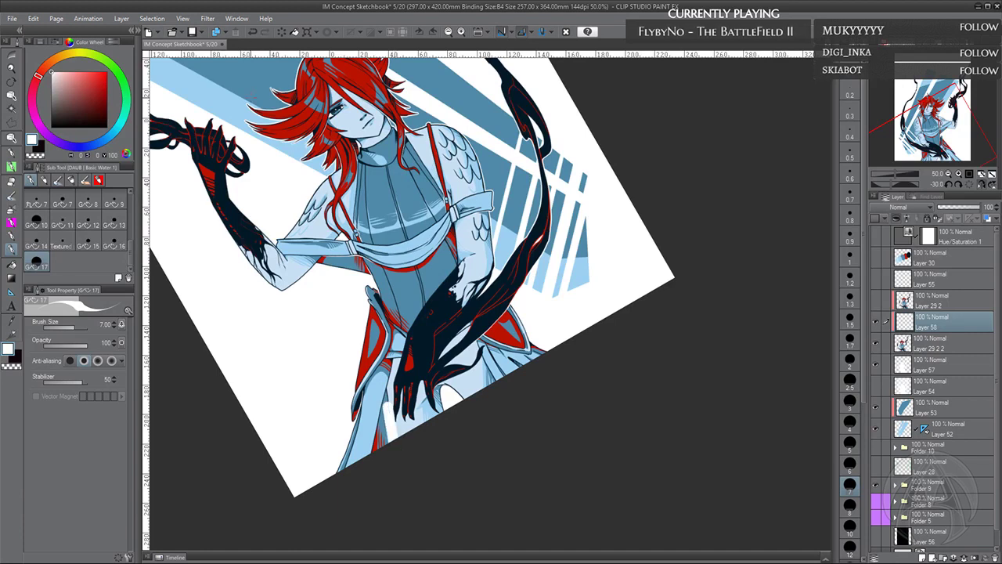
{"action": "left_click", "coordinate": [253, 32]}
{"action": "left_click_drag", "start_coordinate": [397, 427], "coordinate": [394, 452]}
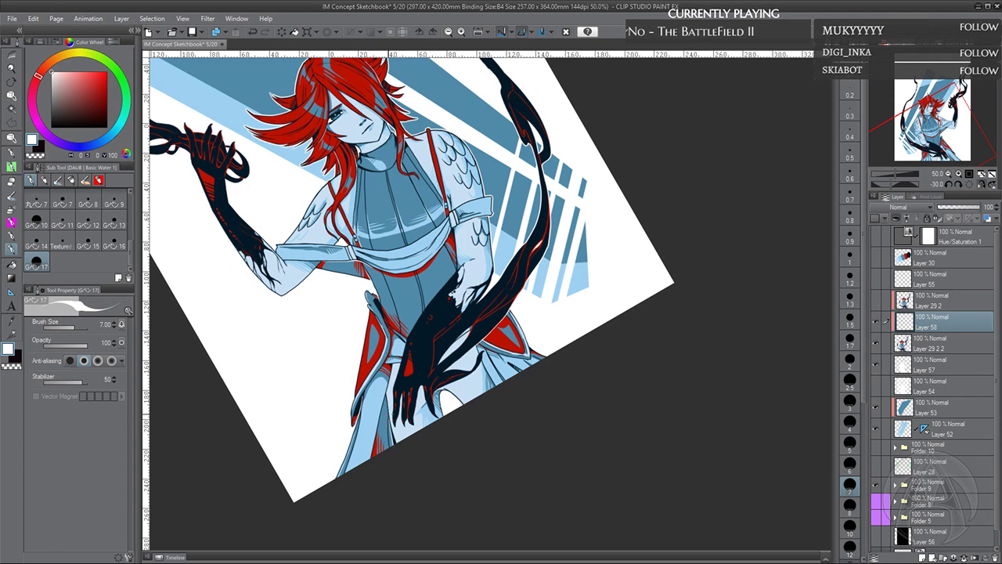
{"action": "left_click_drag", "start_coordinate": [389, 406], "coordinate": [395, 448]}
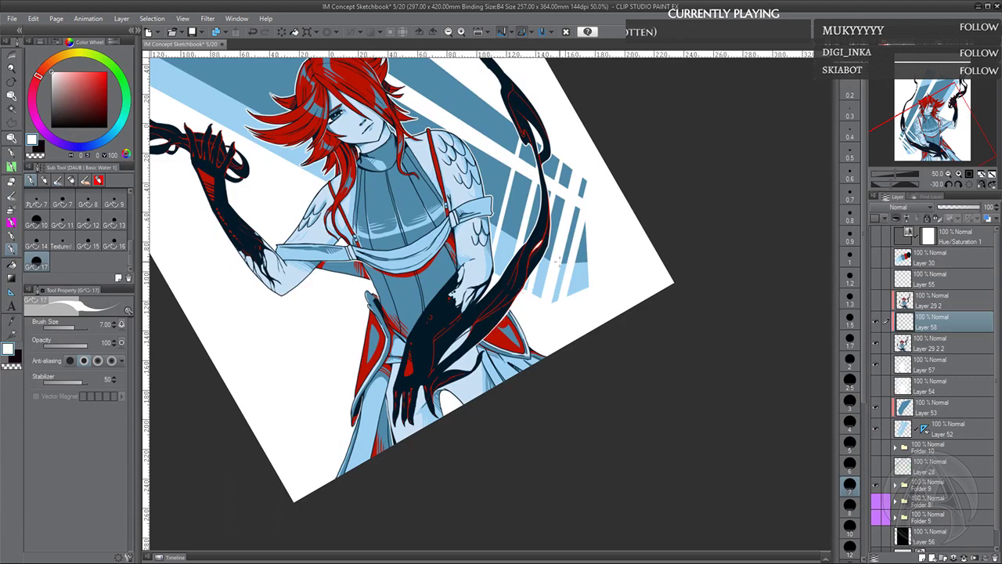
Reset the canvas rotation, check the whole illustration zoomed out to 39.1%, and select Layer 53 with the blue bands
{"action": "left_click", "coordinate": [970, 185]}
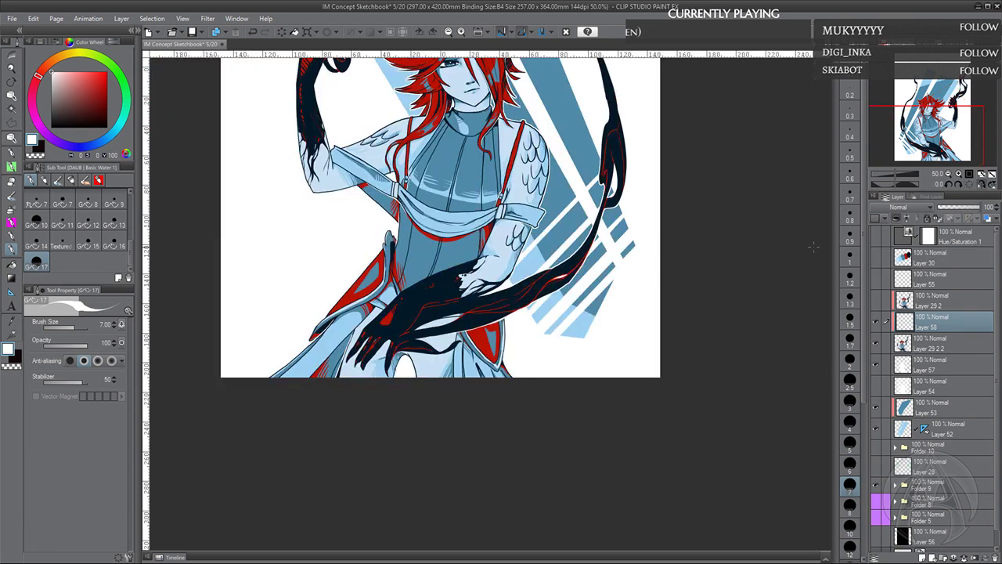
{"action": "scroll", "coordinate": [663, 344], "scroll_direction": "up", "scroll_amount": 3}
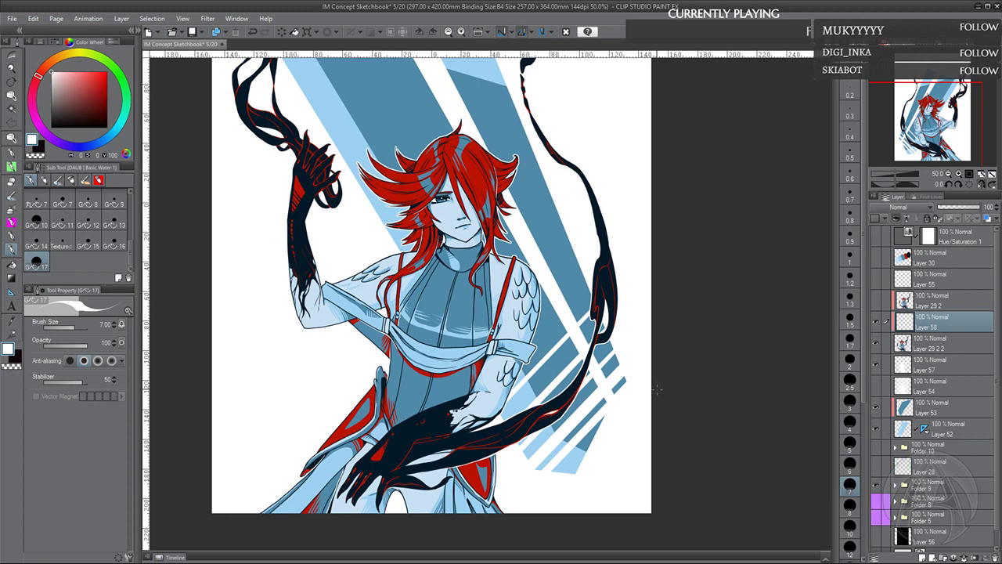
{"action": "scroll", "coordinate": [656, 384], "scroll_direction": "up", "scroll_amount": 2}
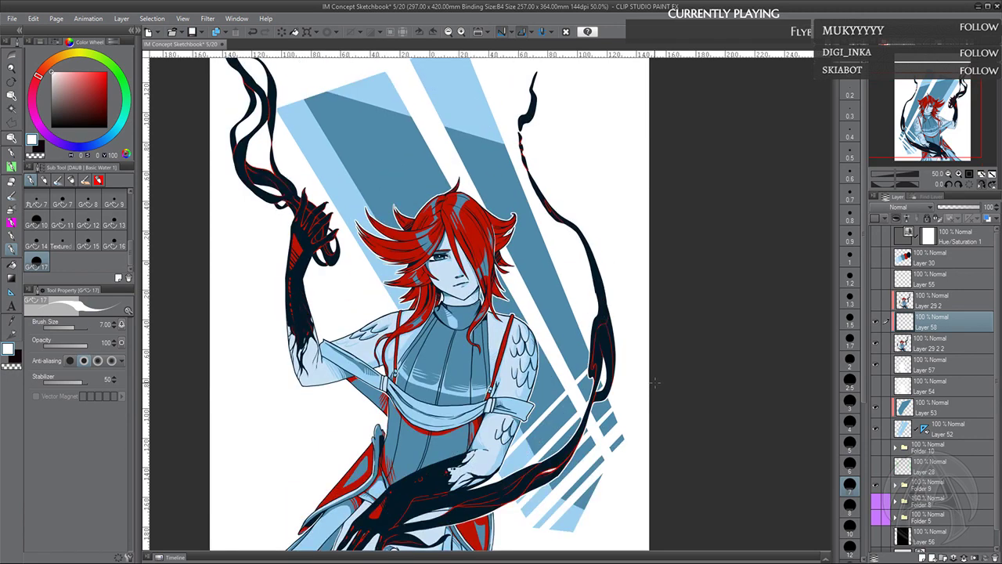
{"action": "left_click", "coordinate": [949, 174]}
{"action": "left_click", "coordinate": [948, 174]}
{"action": "left_click_drag", "start_coordinate": [933, 106], "coordinate": [930, 99]}
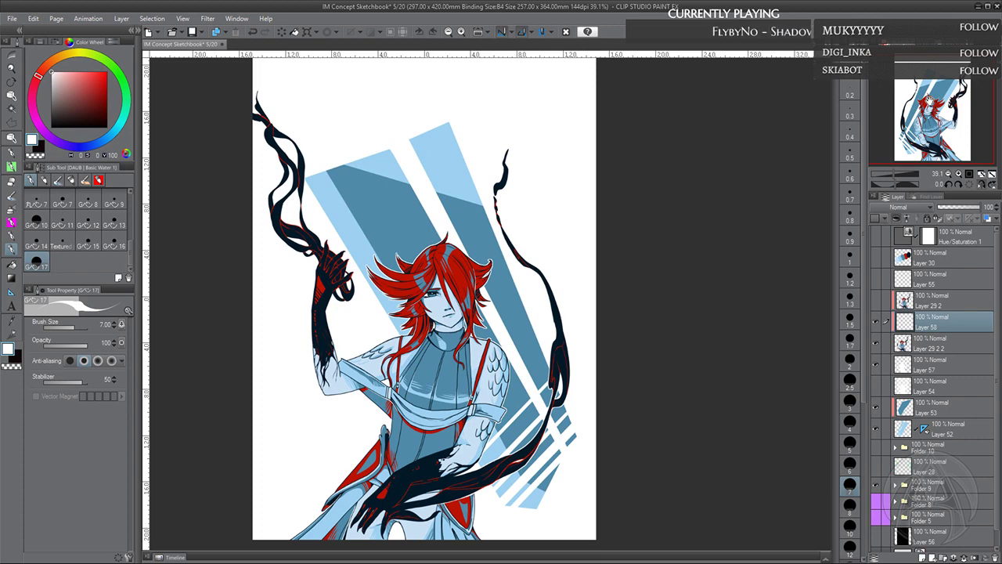
{"action": "left_click", "coordinate": [934, 409]}
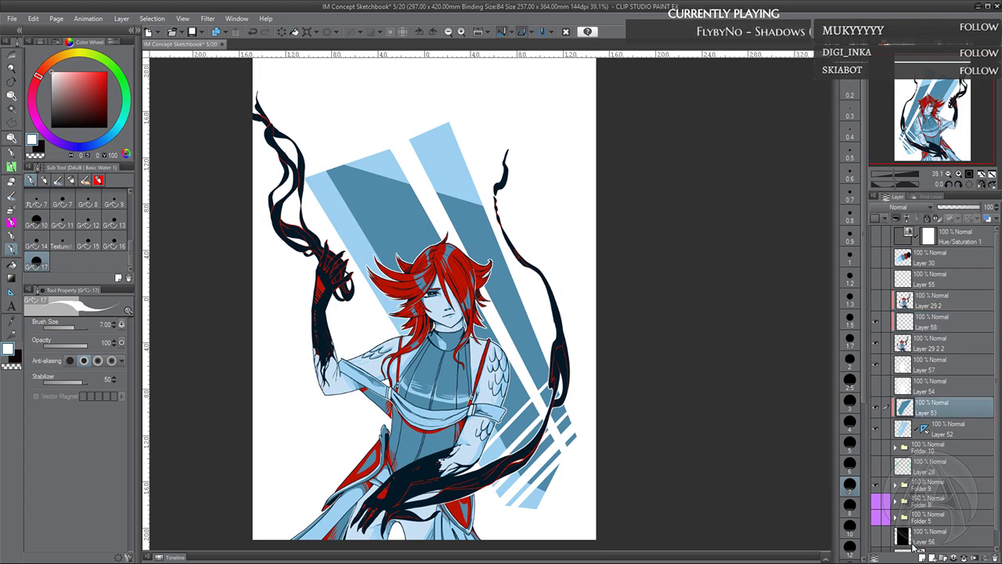
Add a new layer directly beneath Layer 52, choose the polyline selection tool and sample the red from the character's hair
{"action": "left_click", "coordinate": [941, 429]}
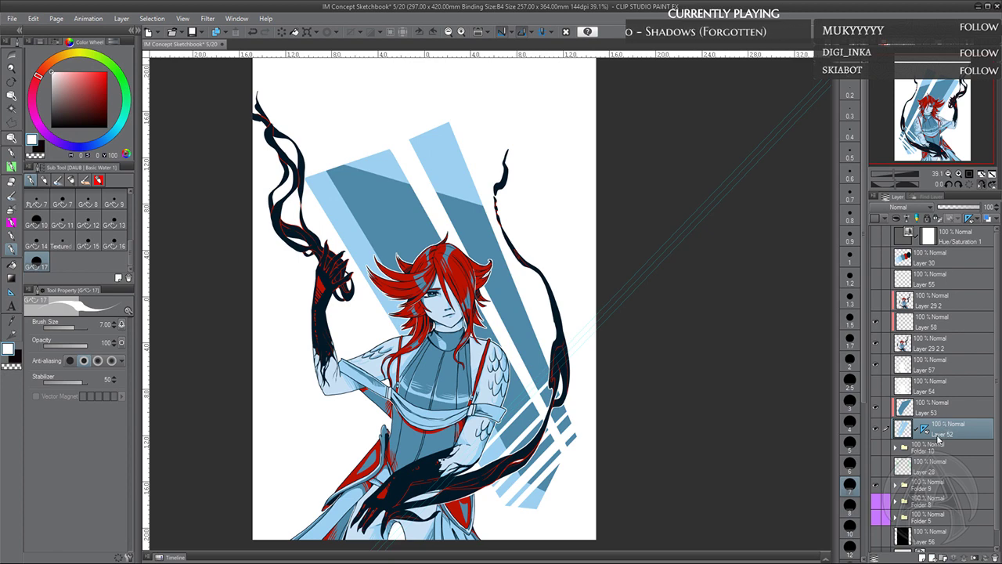
{"action": "left_click", "coordinate": [938, 448]}
{"action": "left_click", "coordinate": [922, 556]}
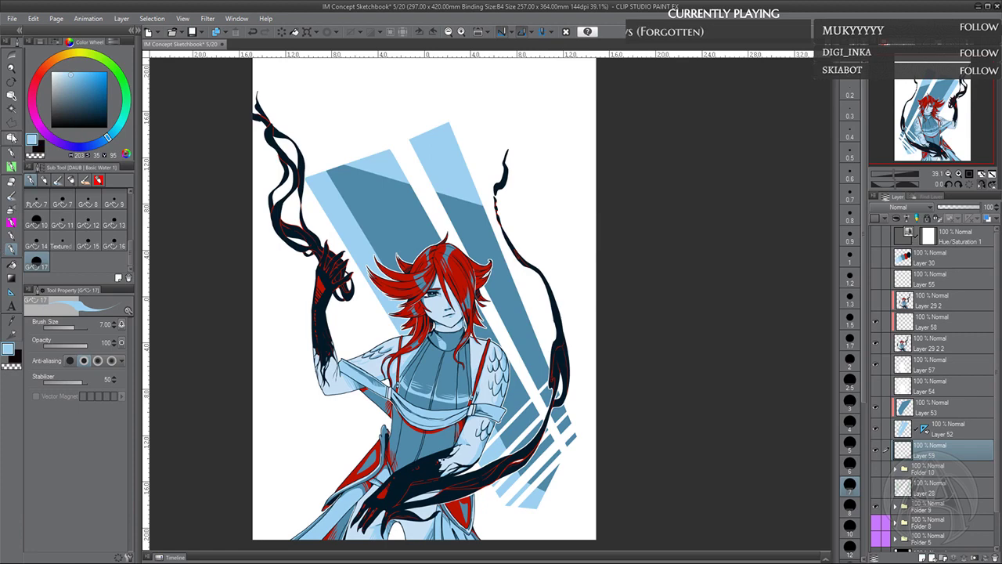
{"action": "left_click", "coordinate": [11, 134]}
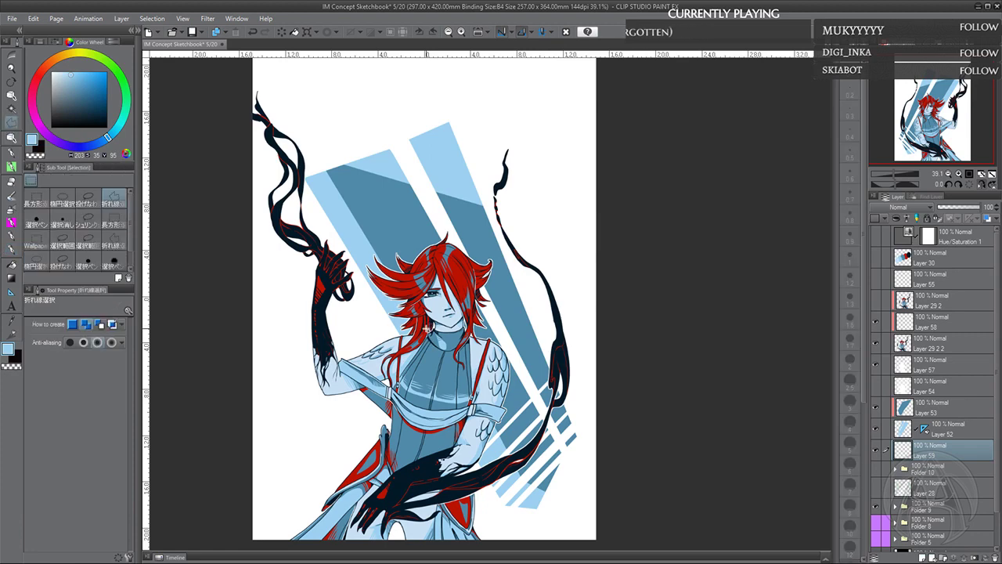
{"action": "left_click", "coordinate": [403, 292], "text": "alt"}
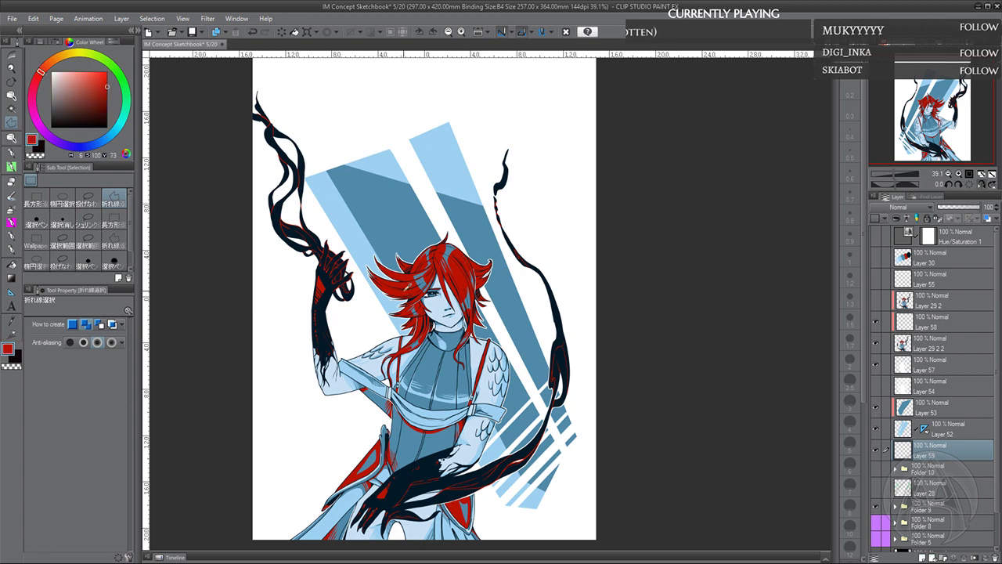
Outline an angular bar-shaped selection running diagonally from the lower hip up behind the raised forearm
{"action": "left_click", "coordinate": [491, 501]}
{"action": "left_click", "coordinate": [298, 294]}
{"action": "left_click", "coordinate": [282, 323]}
{"action": "left_click", "coordinate": [325, 396]}
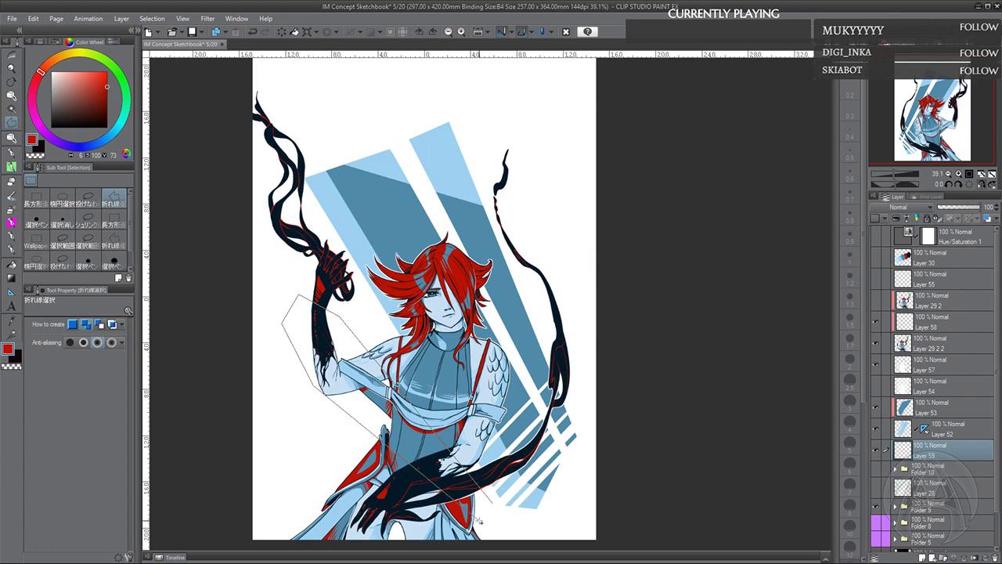
{"action": "left_click", "coordinate": [479, 520]}
Add a second angular bar below the first to the selection, fill both with red and deselect
{"action": "left_click", "coordinate": [374, 445]}
{"action": "left_click", "coordinate": [287, 381]}
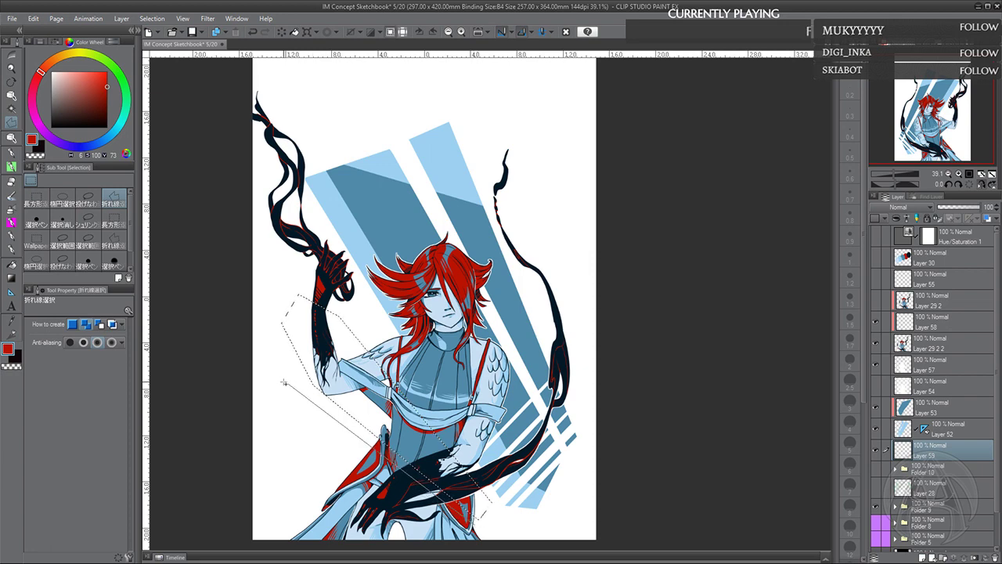
{"action": "left_click", "coordinate": [258, 381]}
{"action": "left_click", "coordinate": [264, 435]}
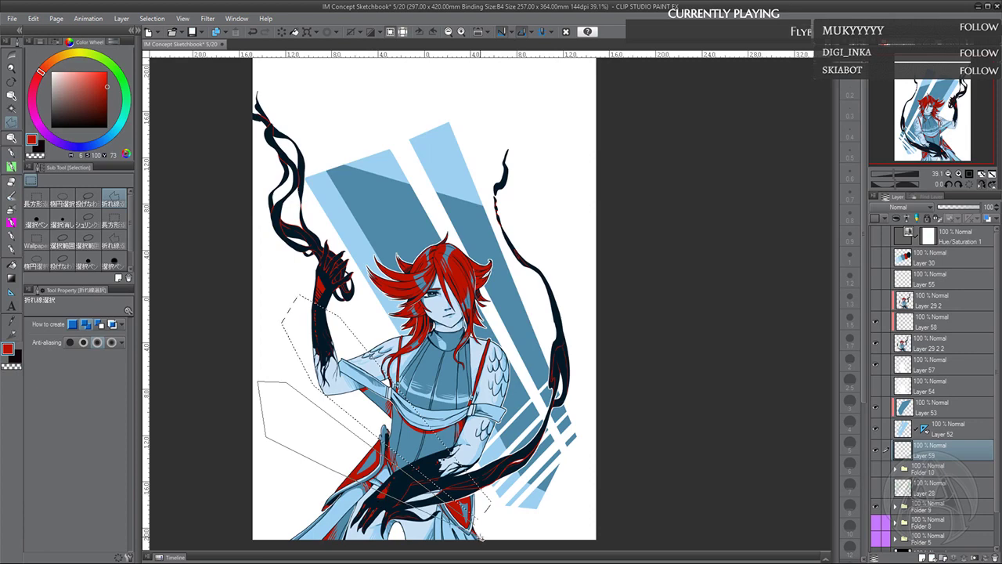
{"action": "double_click", "coordinate": [481, 537]}
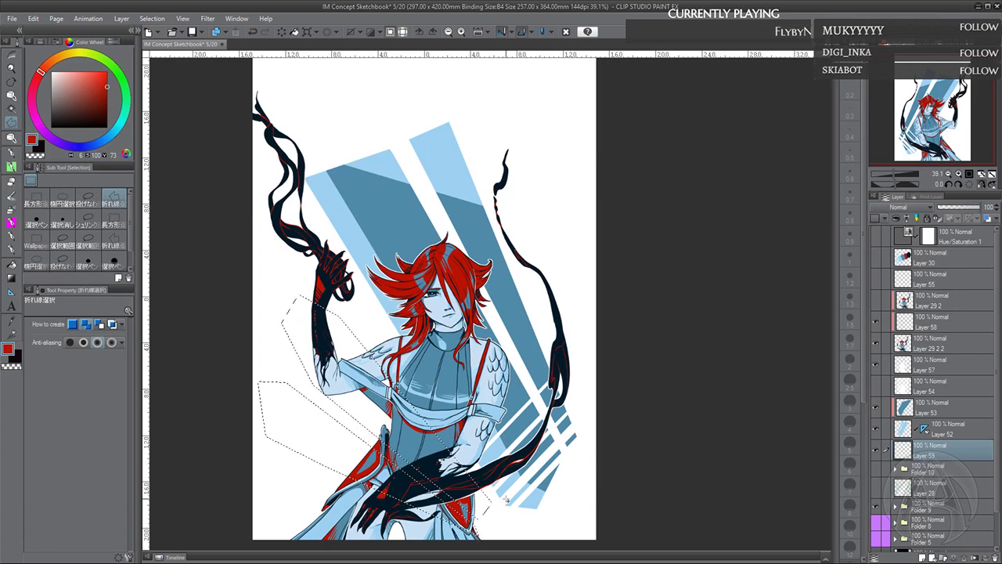
{"action": "left_click", "coordinate": [296, 32]}
{"action": "left_click", "coordinate": [350, 34]}
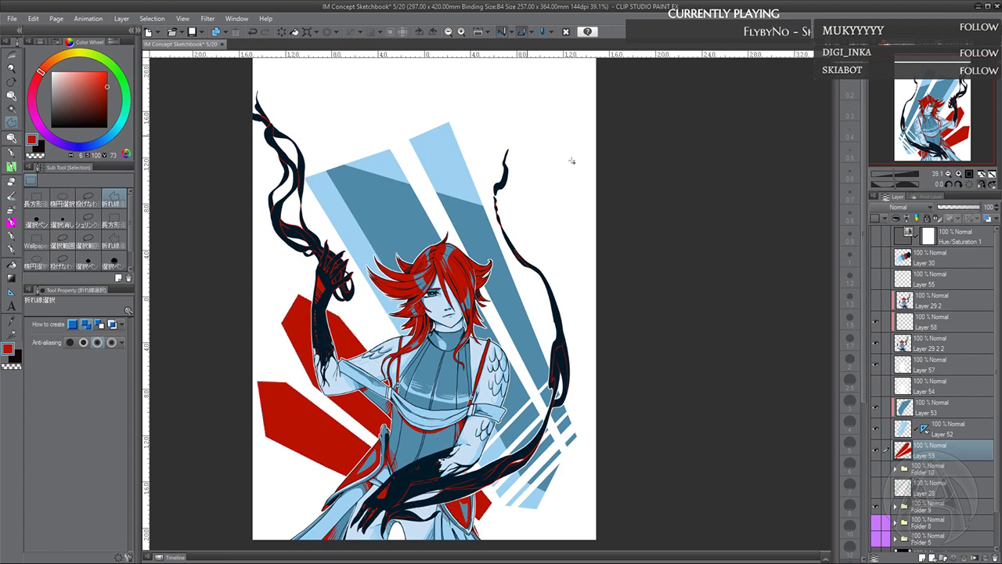
Add a new layer clipped to the red bars and outline a polygonal selection across their inner portions behind the torso
{"action": "left_click", "coordinate": [922, 557]}
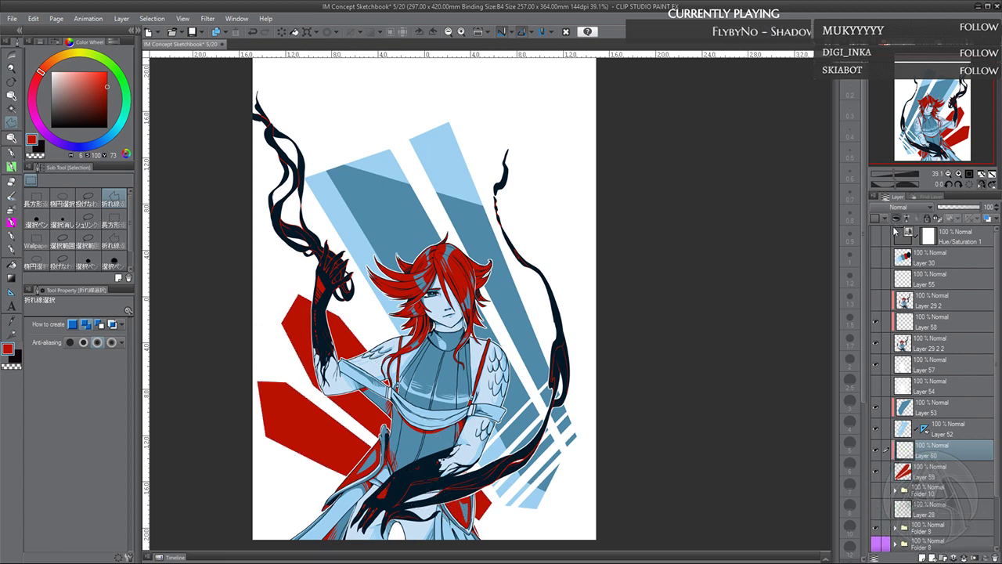
{"action": "left_click", "coordinate": [351, 316]}
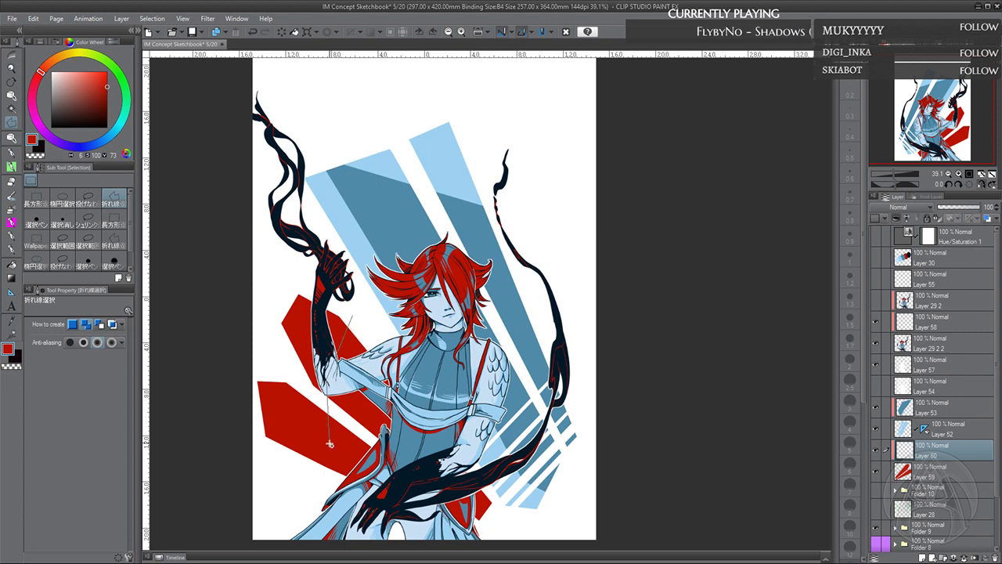
{"action": "left_click", "coordinate": [329, 484]}
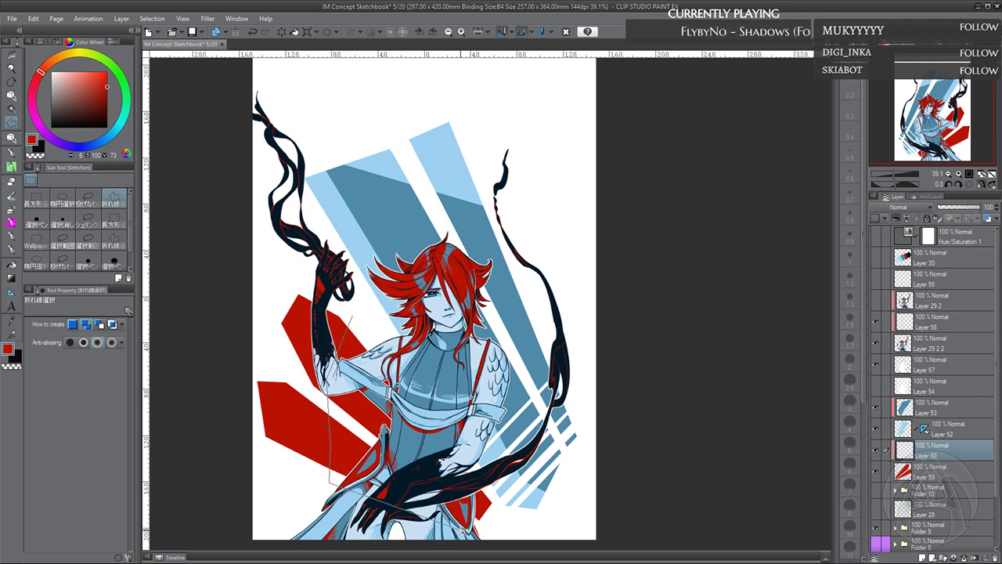
{"action": "left_click", "coordinate": [486, 494]}
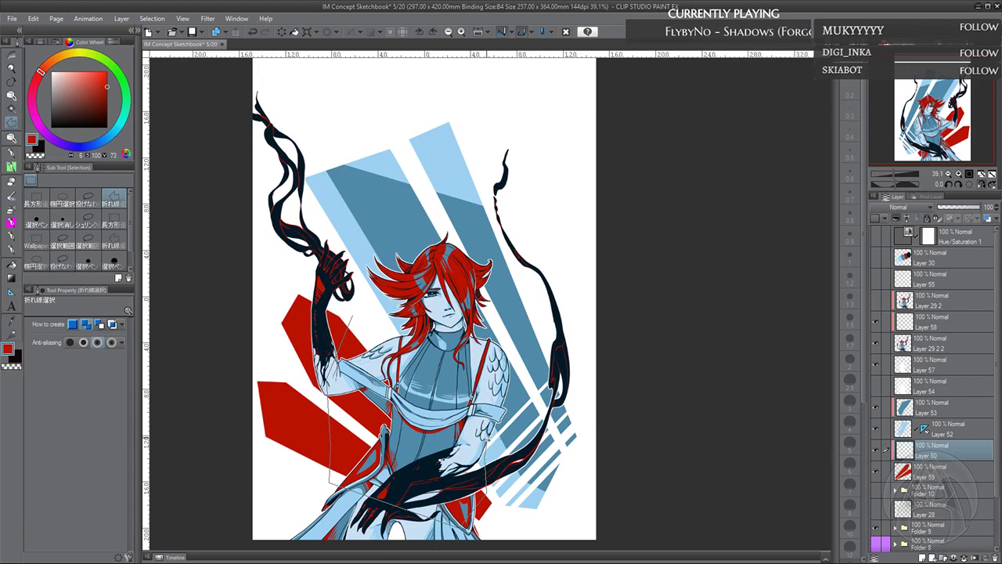
{"action": "double_click", "coordinate": [486, 436]}
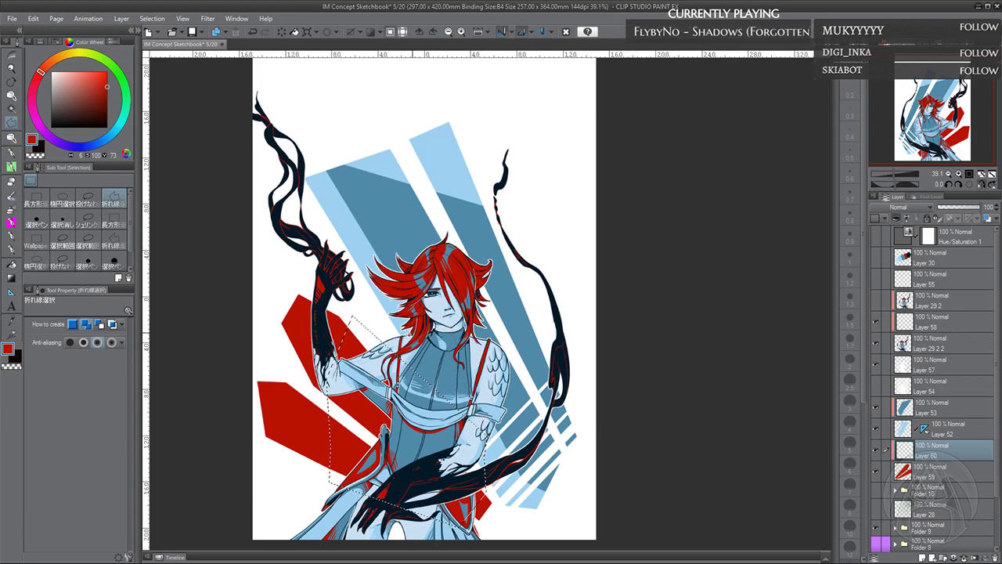
Fill the selected inner portions of the bars with dark navy sampled from the raised arm, and deselect
{"action": "left_click", "coordinate": [321, 326], "text": "alt"}
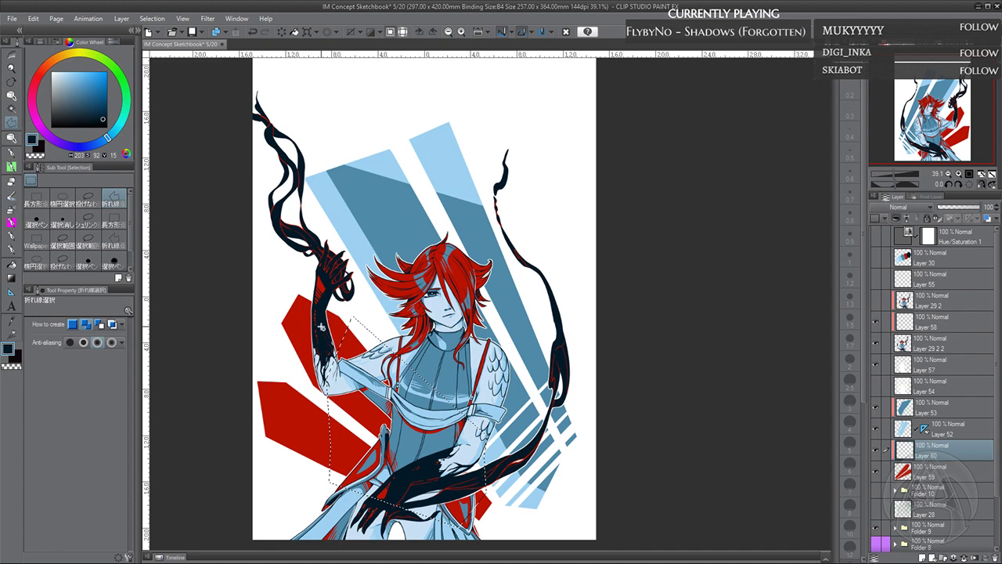
{"action": "left_click", "coordinate": [295, 33]}
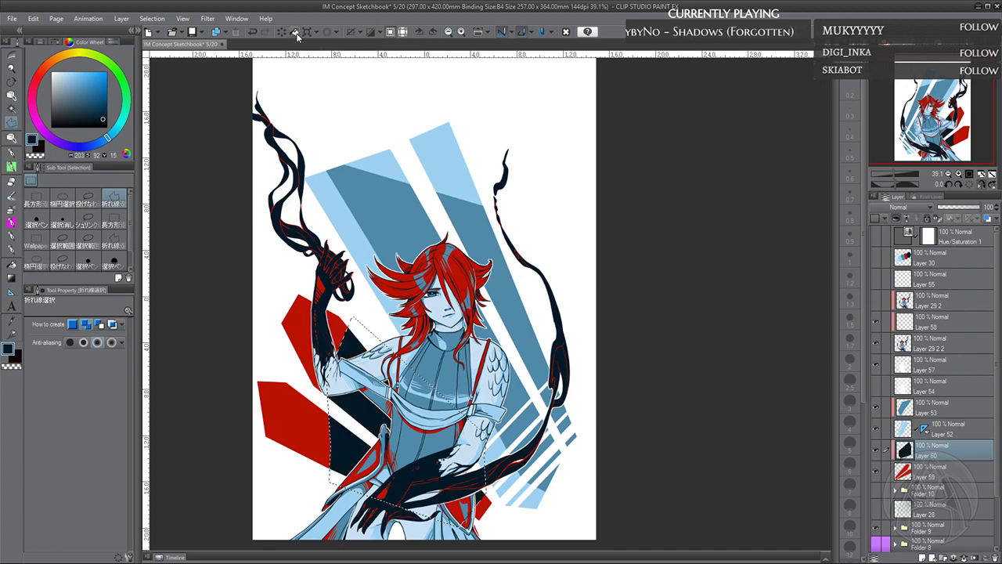
{"action": "left_click", "coordinate": [354, 32]}
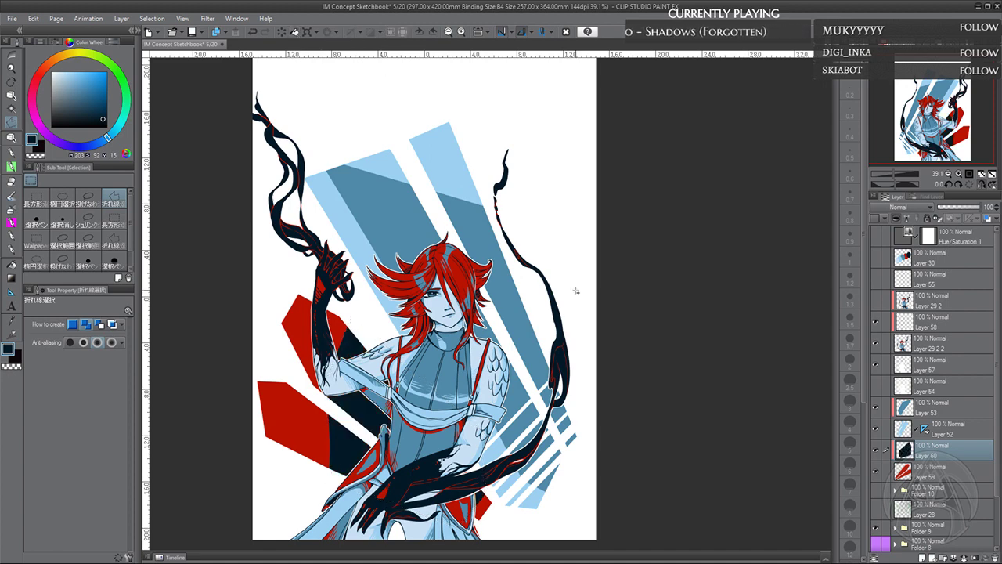
Move the parallel ruler from Layer 52 to the red bars' Layer 59 and make that layer active
{"action": "left_click", "coordinate": [929, 478]}
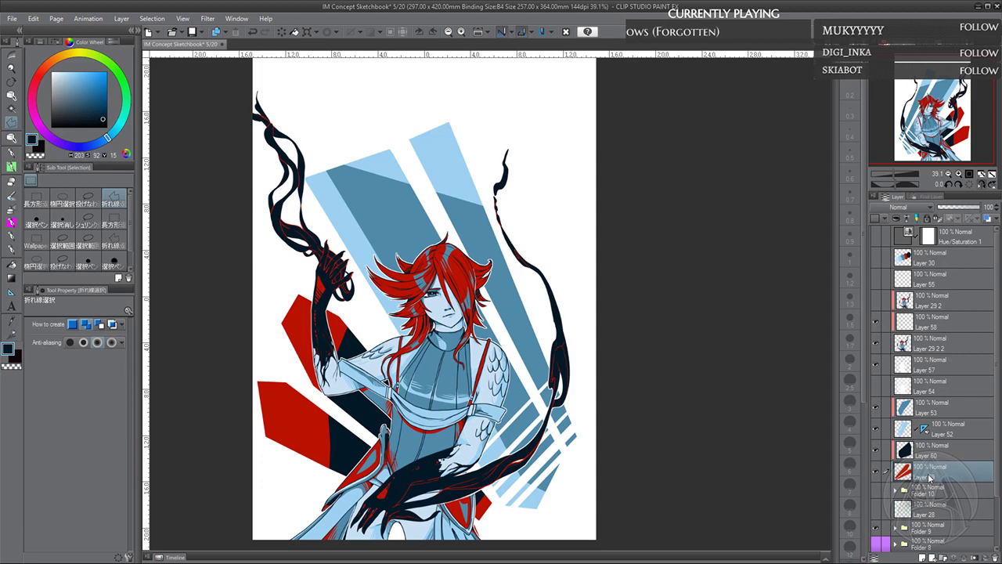
{"action": "left_click_drag", "start_coordinate": [927, 427], "coordinate": [929, 480]}
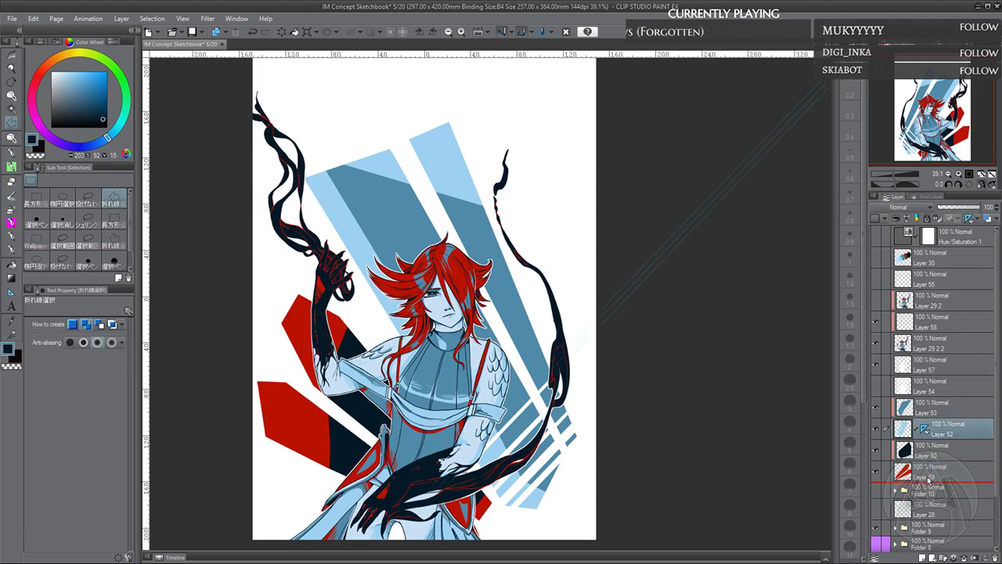
{"action": "left_click_drag", "start_coordinate": [928, 435], "coordinate": [930, 478]}
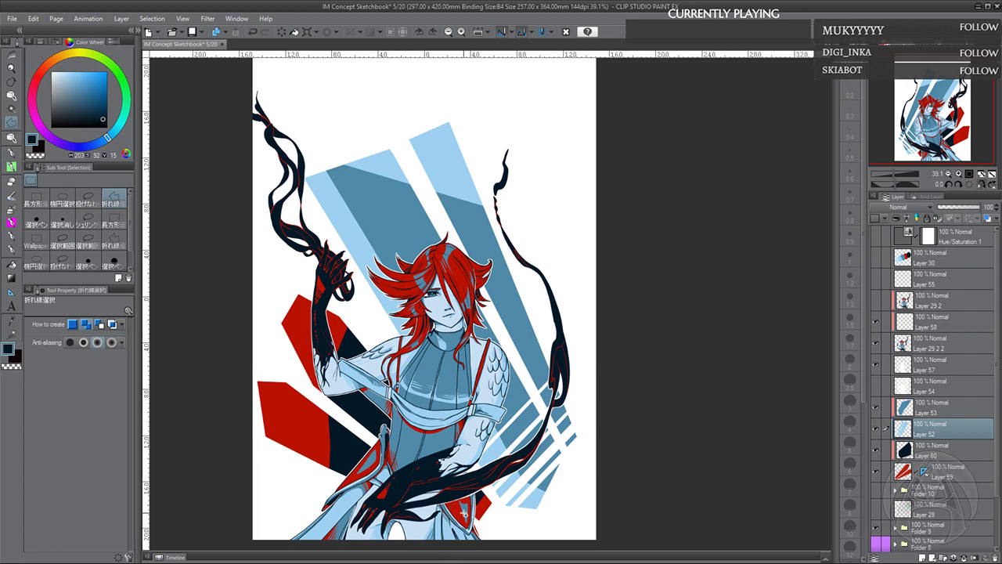
{"action": "left_click", "coordinate": [258, 32]}
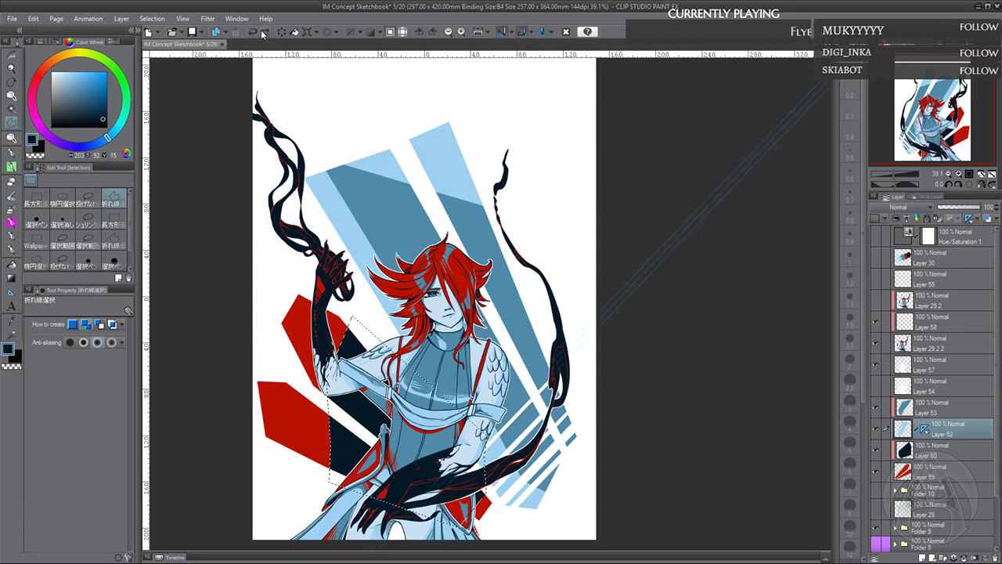
{"action": "left_click", "coordinate": [261, 35]}
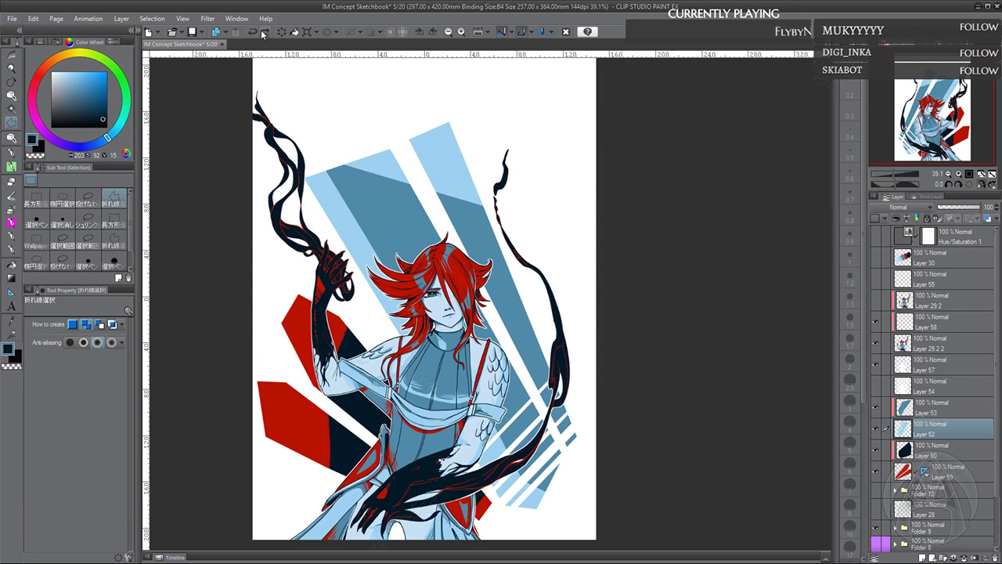
{"action": "left_click", "coordinate": [948, 490]}
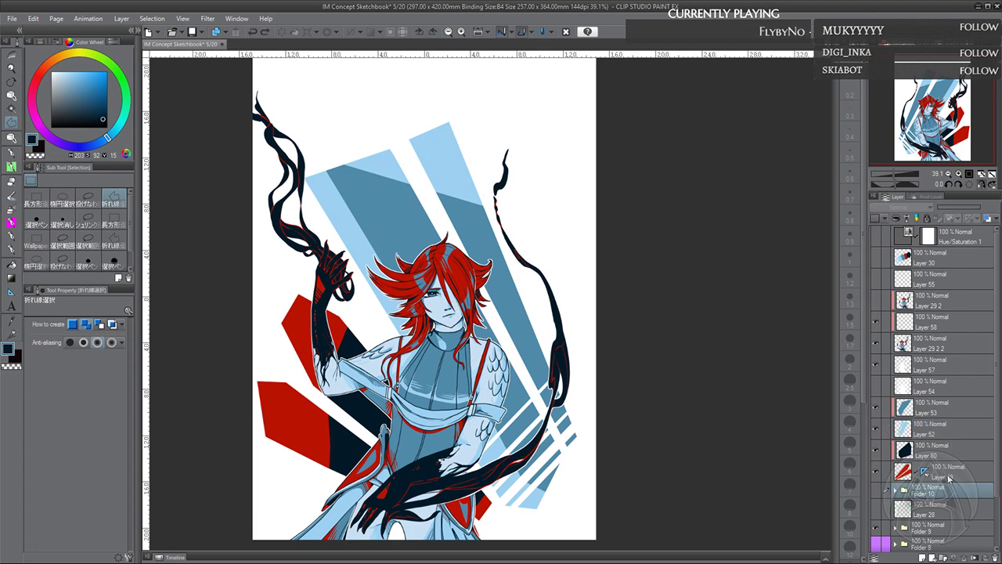
{"action": "left_click", "coordinate": [950, 476]}
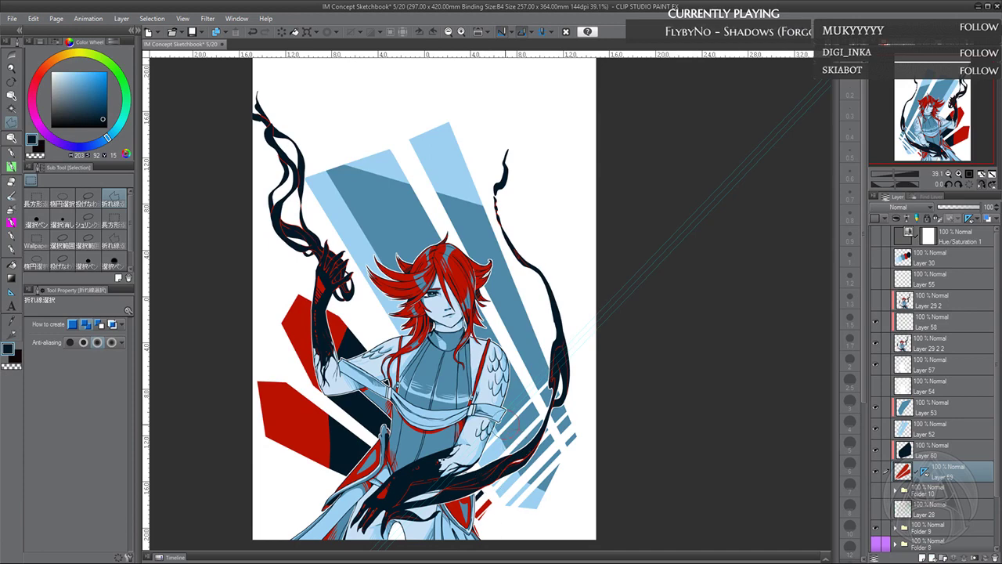
Erase thin parallel diagonal stripes along the ruler through the lower red and navy bar, redoing strokes until the spacing suits
{"action": "left_click", "coordinate": [253, 32]}
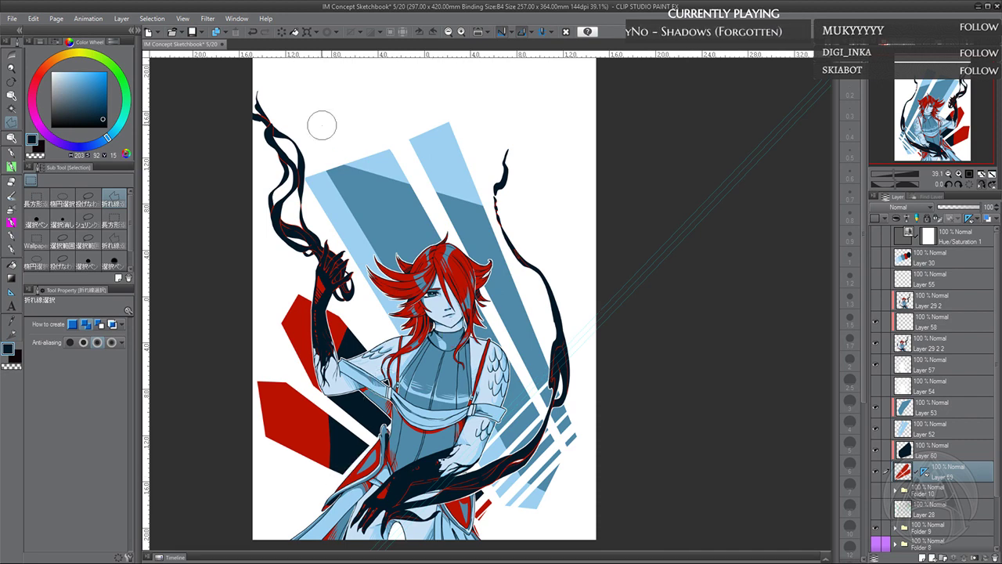
{"action": "left_click", "coordinate": [252, 33]}
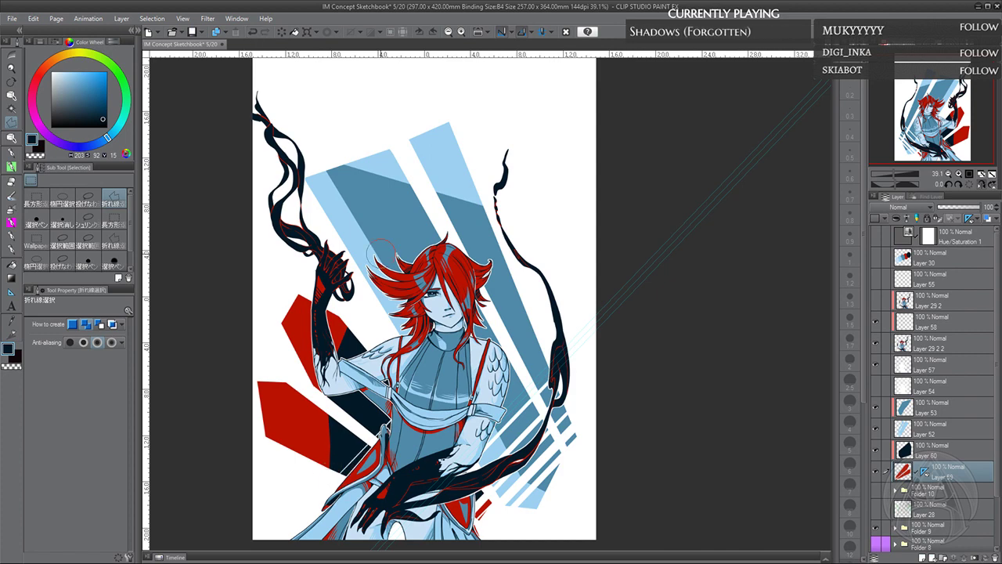
{"action": "left_click", "coordinate": [252, 34]}
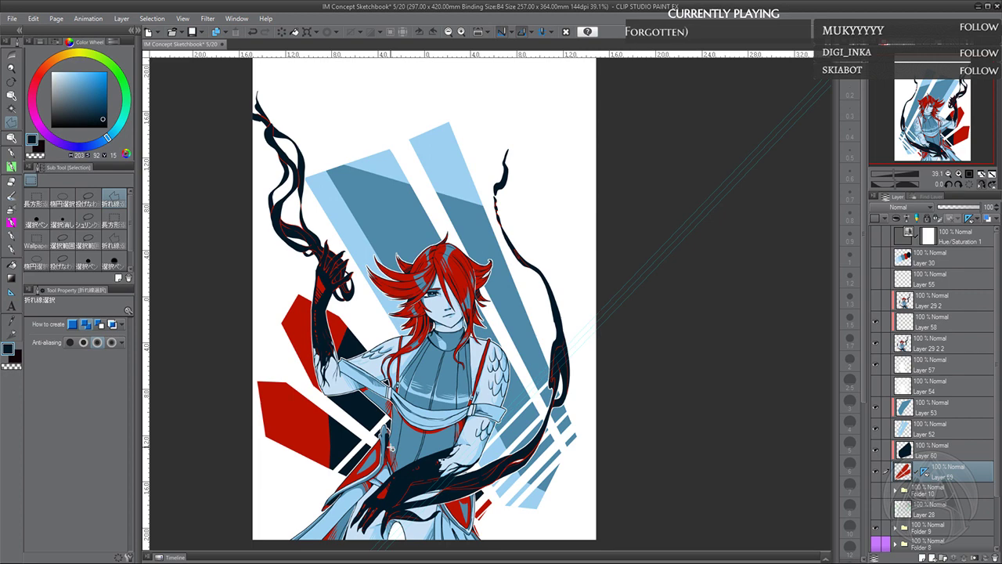
{"action": "left_click_drag", "start_coordinate": [295, 479], "coordinate": [382, 373]}
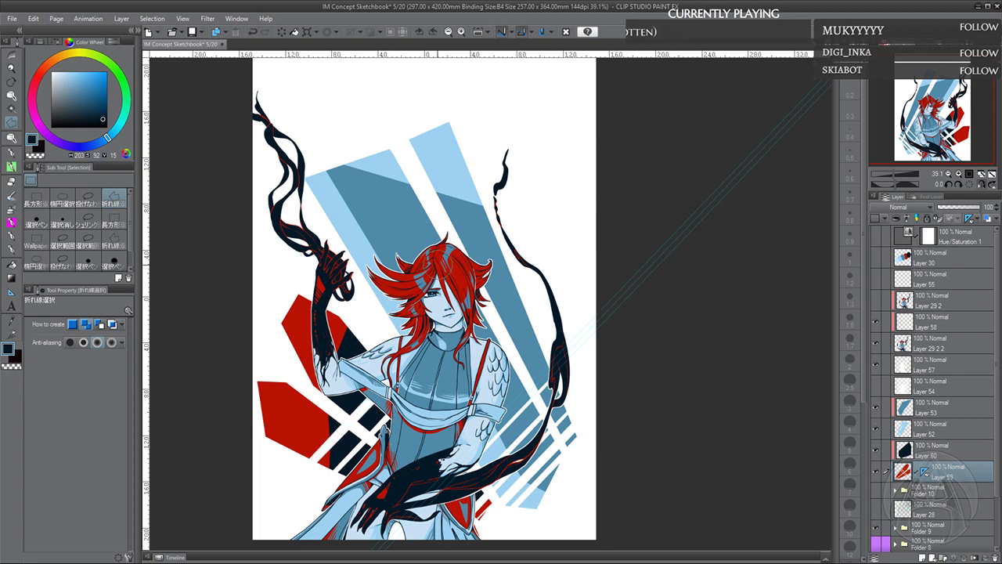
{"action": "key", "text": "ctrl+z"}
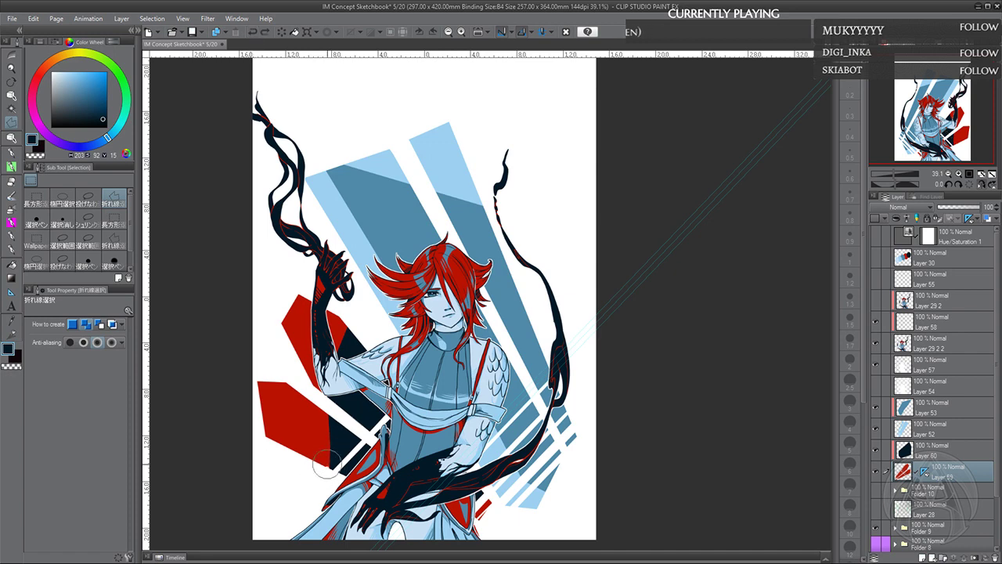
{"action": "key", "text": "ctrl+y"}
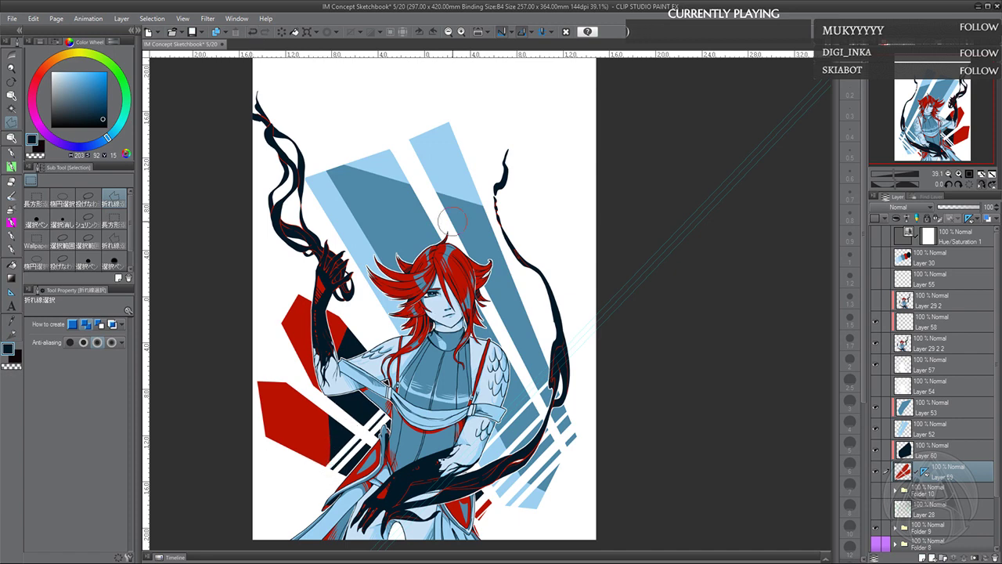
{"action": "left_click", "coordinate": [252, 32]}
{"action": "key", "text": "ctrl+y"}
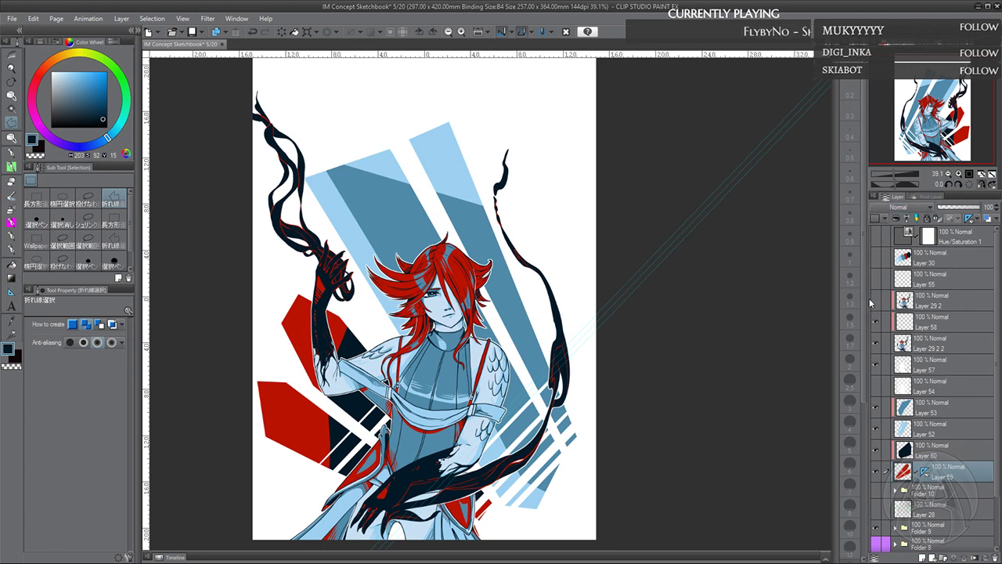
Flip the canvas view horizontally to check the composition, and select Layer 29 2
{"action": "left_click", "coordinate": [931, 408]}
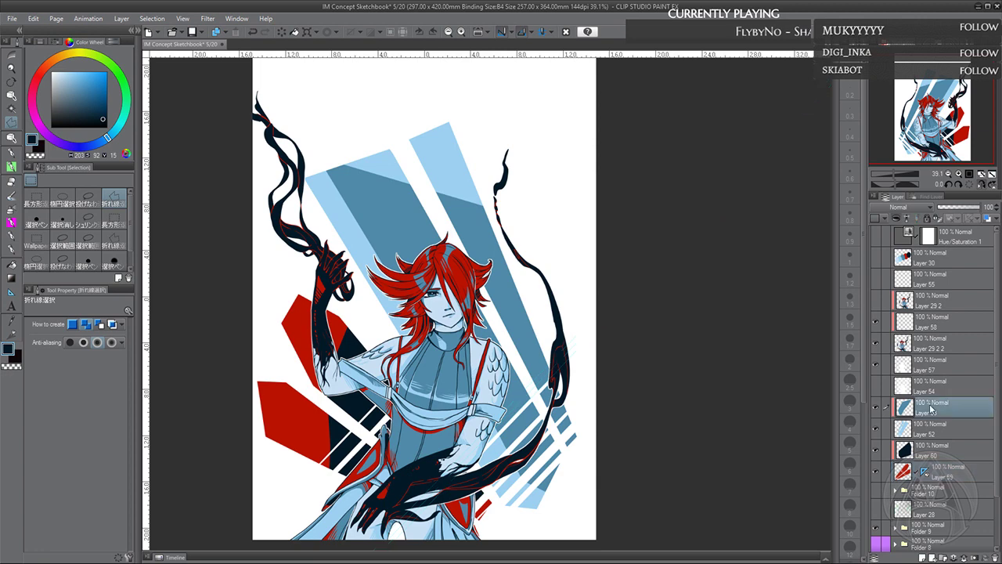
{"action": "left_click", "coordinate": [982, 185]}
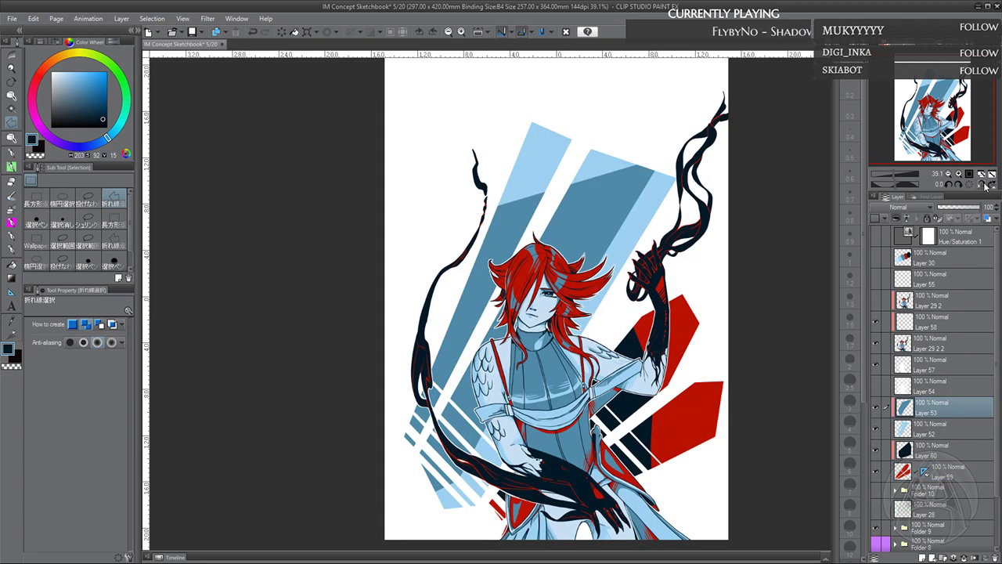
{"action": "left_click_drag", "start_coordinate": [939, 106], "coordinate": [945, 100]}
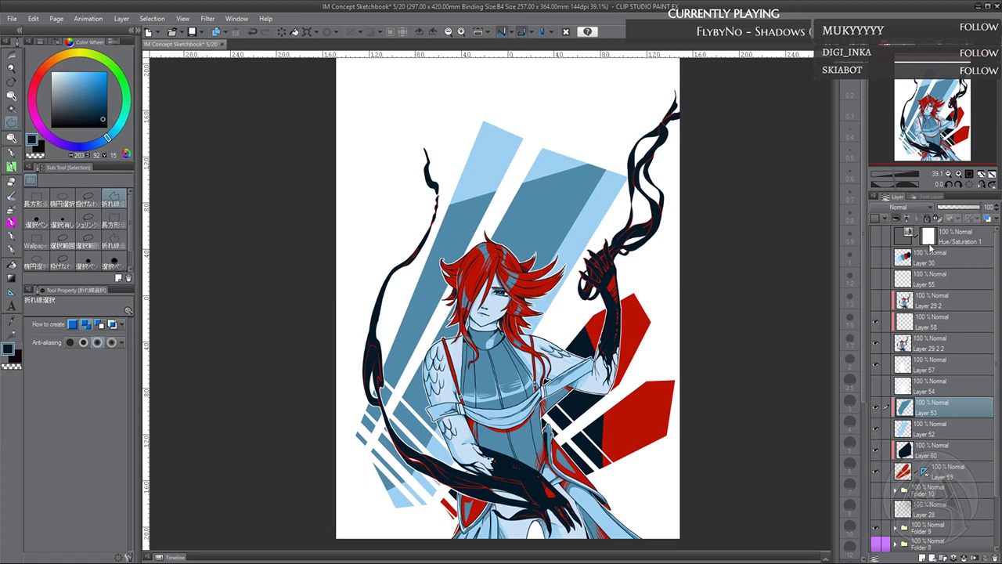
{"action": "left_click", "coordinate": [930, 300]}
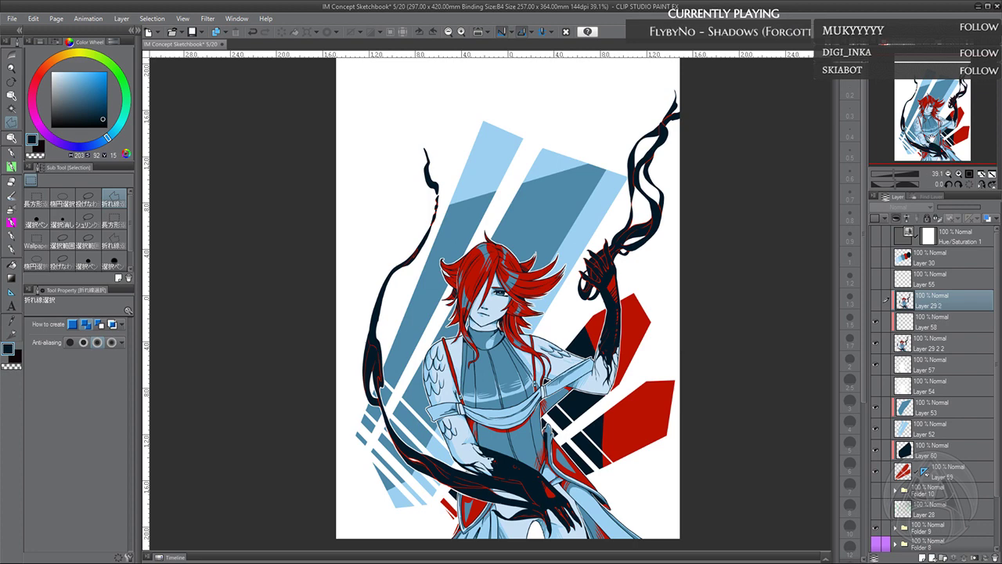
Merge a copy of all visible layers into one new layer and place it above Layer 29 2
{"action": "mouse_move", "coordinate": [931, 137]}
{"action": "left_mouse_down"}
{"action": "mouse_move", "coordinate": [935, 123]}
{"action": "mouse_move", "coordinate": [940, 130]}
{"action": "left_mouse_up"}
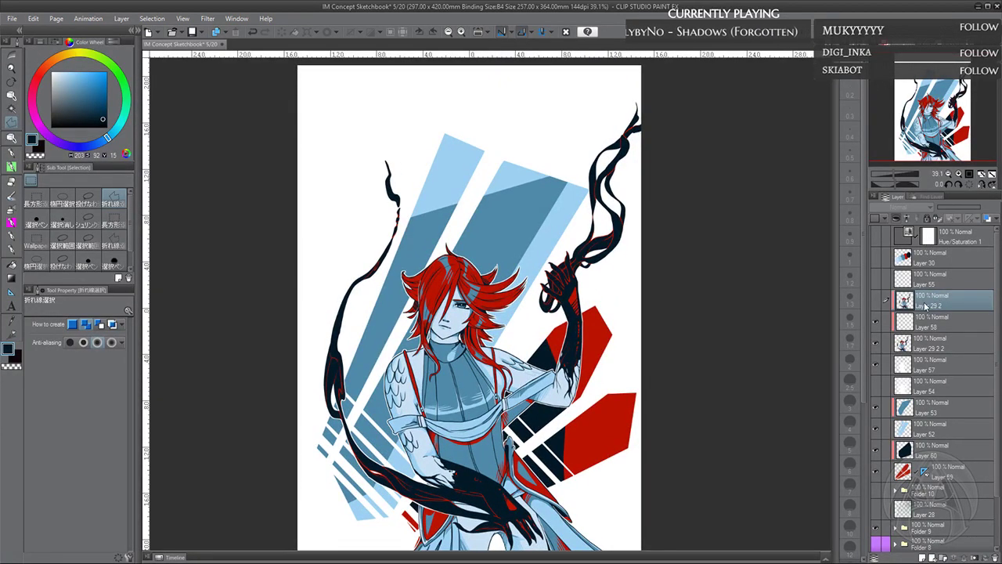
{"action": "left_click", "coordinate": [930, 327]}
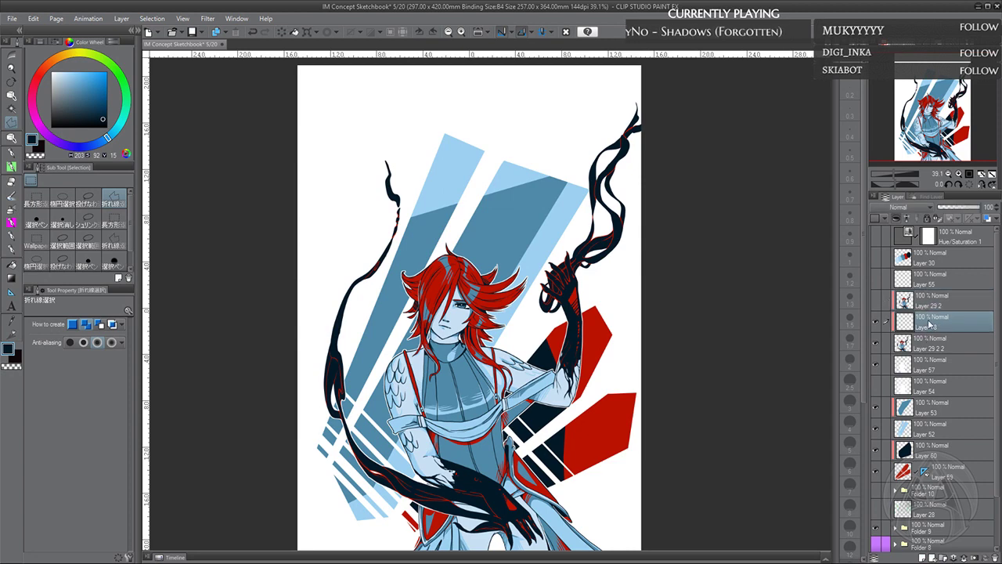
{"action": "key", "text": "ctrl+shift+alt+e"}
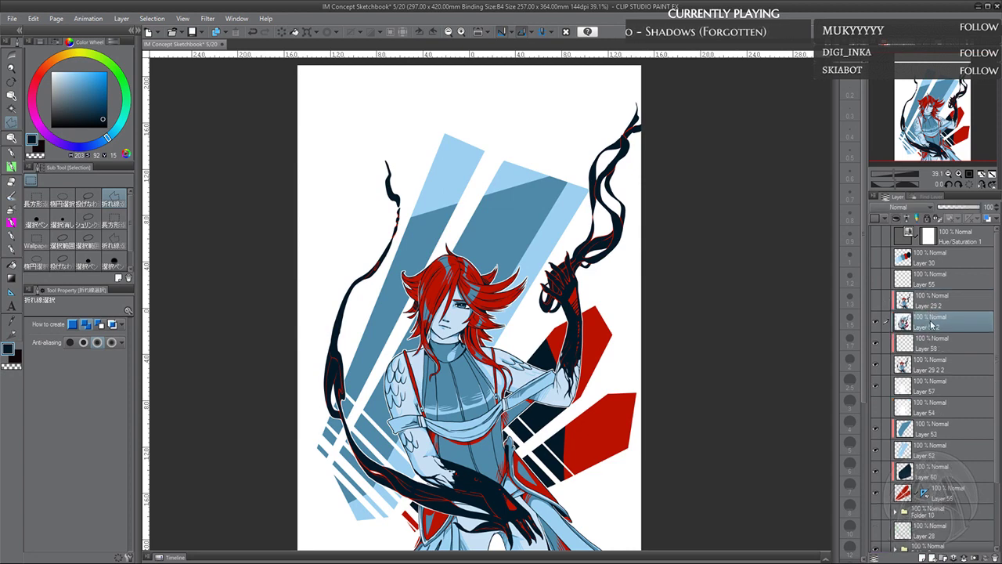
{"action": "left_click_drag", "start_coordinate": [930, 322], "coordinate": [931, 299]}
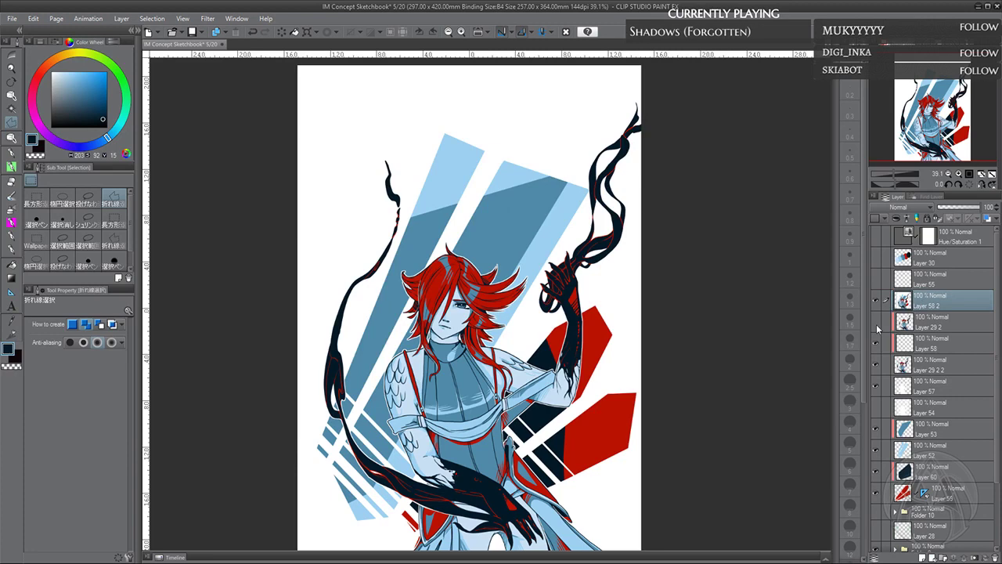
Create a new layer folder directly above Layer 29 2
{"action": "left_click", "coordinate": [951, 327]}
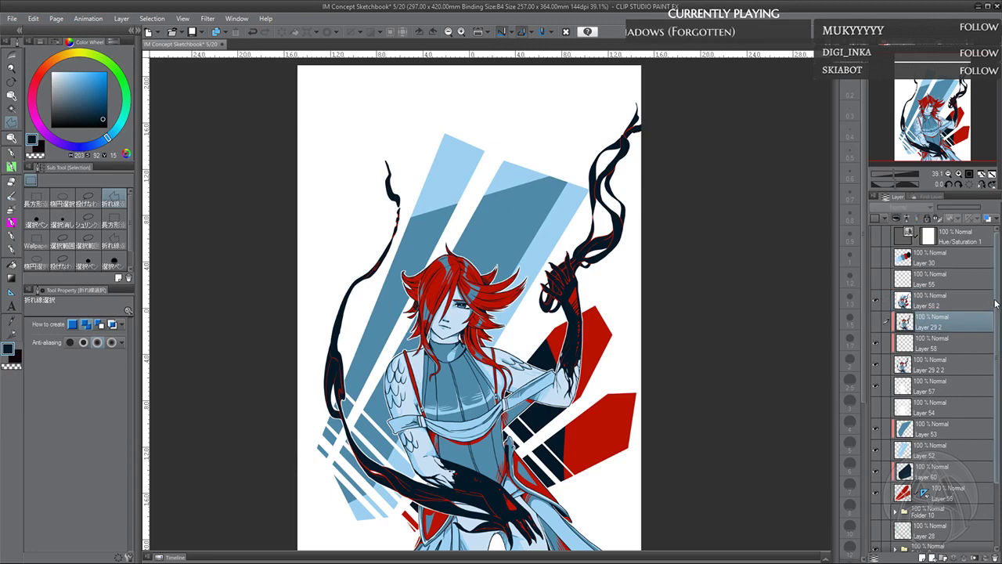
{"action": "scroll", "coordinate": [995, 303], "scroll_direction": "down", "scroll_amount": 1}
{"action": "left_click", "coordinate": [943, 553]}
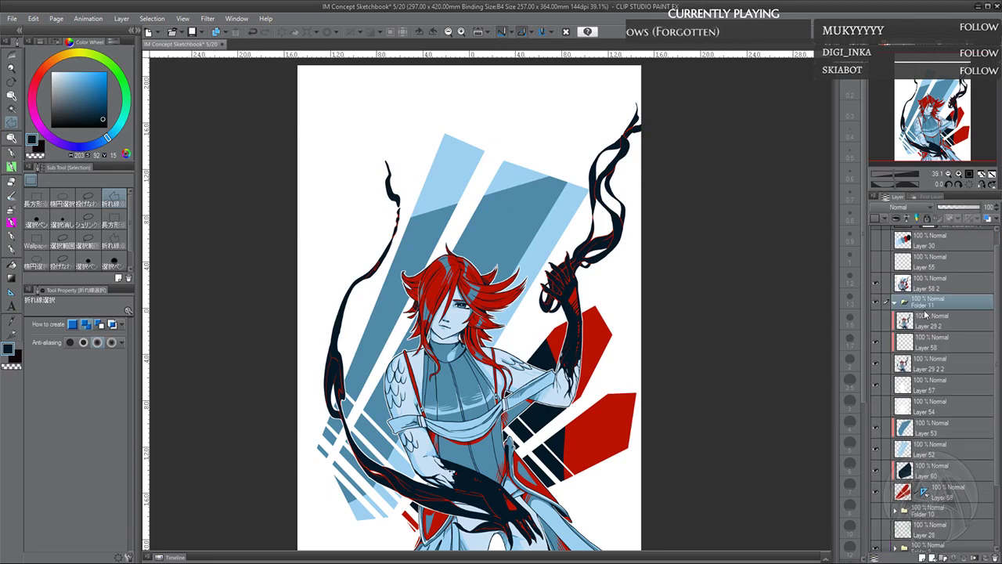
Move all layers from Layer 29 2 down to Layer 59 into the new folder, then collapse and hide it
{"action": "left_click", "coordinate": [926, 317]}
{"action": "left_click", "coordinate": [887, 346]}
{"action": "left_click", "coordinate": [886, 366]}
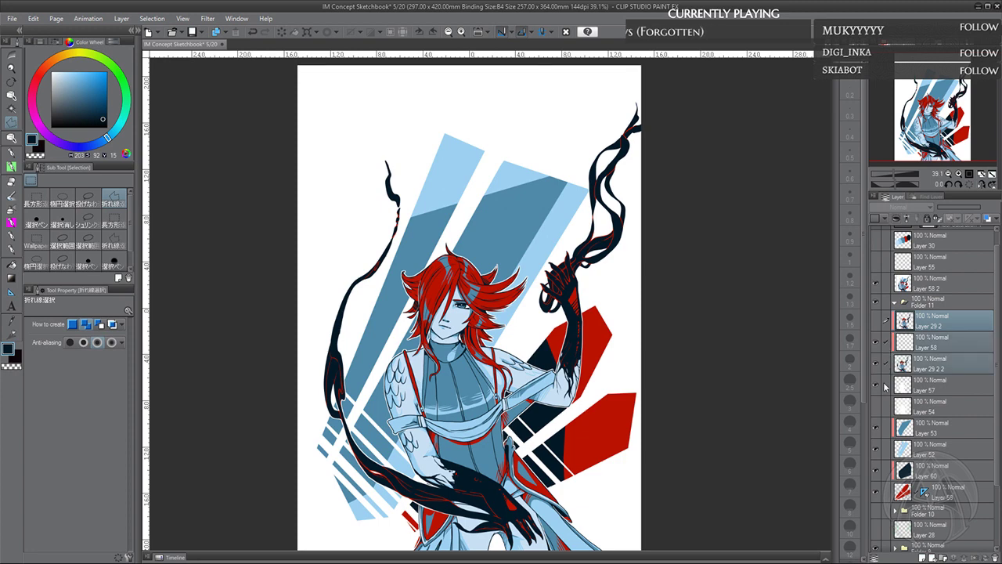
{"action": "left_click", "coordinate": [886, 385]}
{"action": "left_click", "coordinate": [885, 427]}
{"action": "left_click", "coordinate": [885, 406]}
{"action": "left_click", "coordinate": [886, 448]}
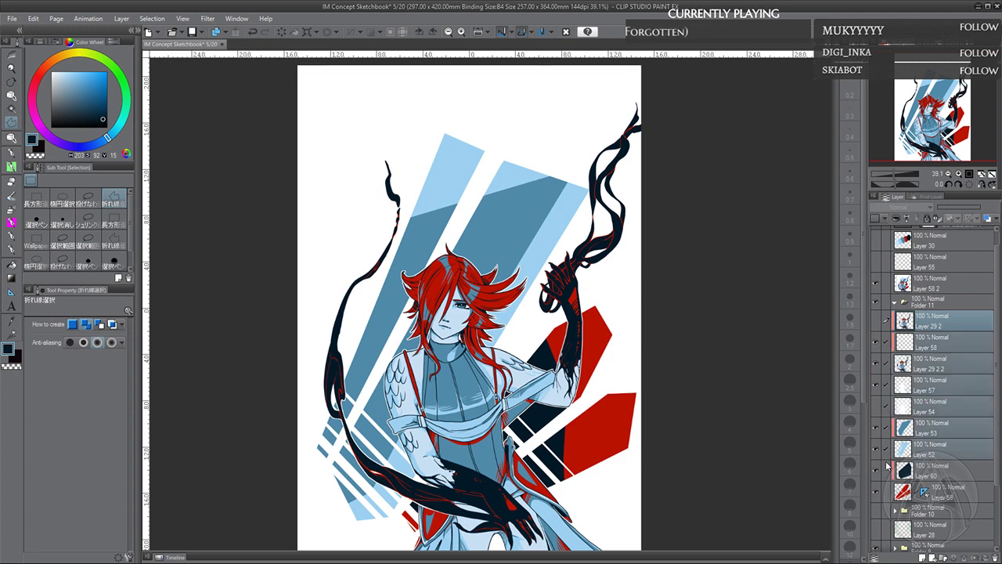
{"action": "left_click", "coordinate": [886, 468]}
{"action": "left_click", "coordinate": [887, 490]}
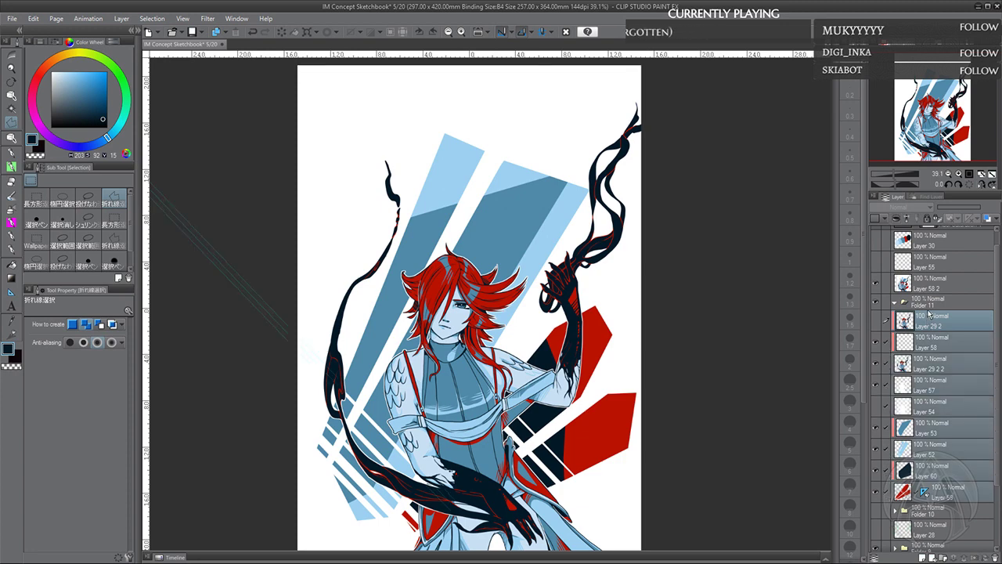
{"action": "left_click_drag", "start_coordinate": [930, 316], "coordinate": [901, 305]}
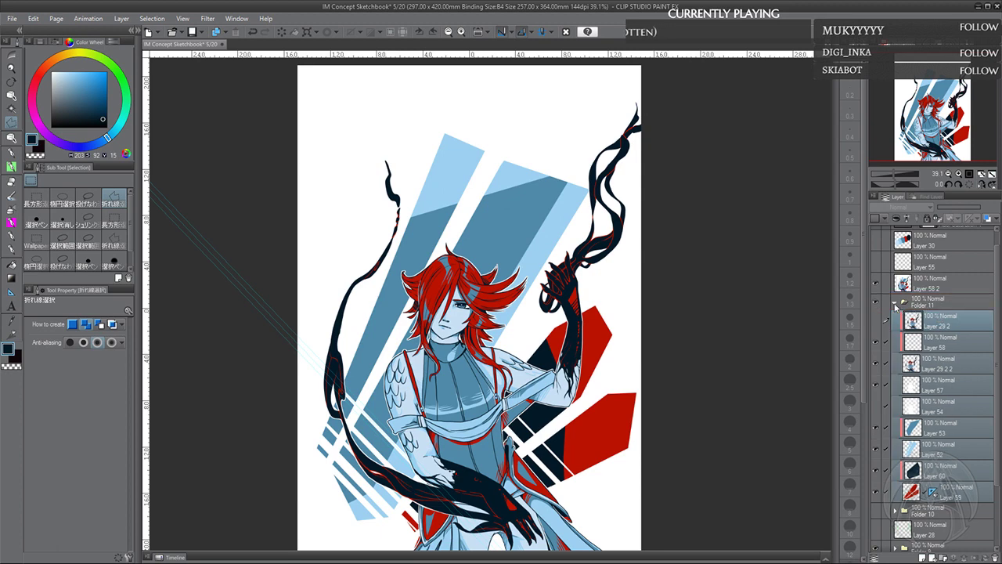
{"action": "left_click", "coordinate": [894, 303]}
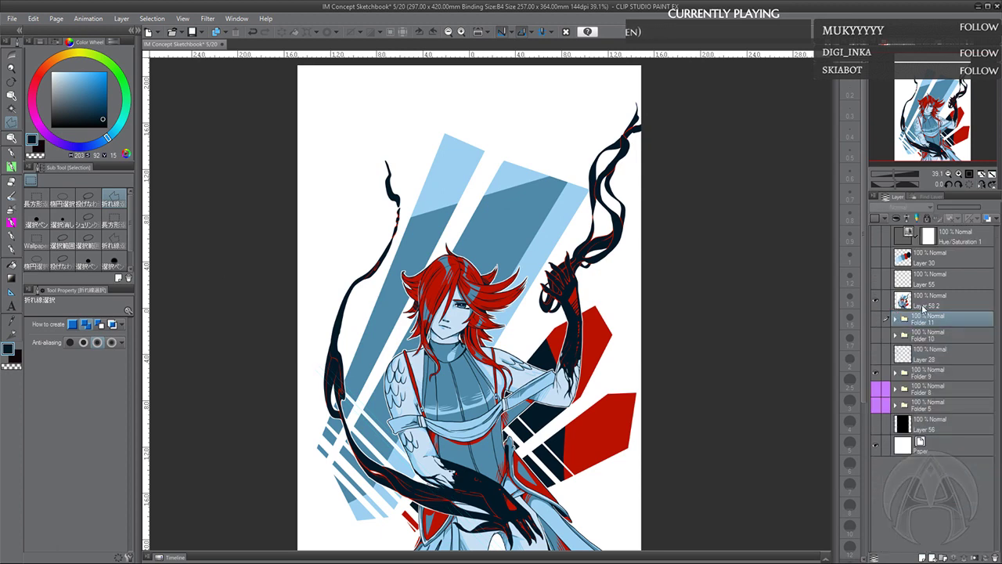
Make Layer 55 active and visible above the merged artwork, and choose the G-pen 16 brush
{"action": "left_click", "coordinate": [931, 302]}
{"action": "left_click", "coordinate": [934, 283]}
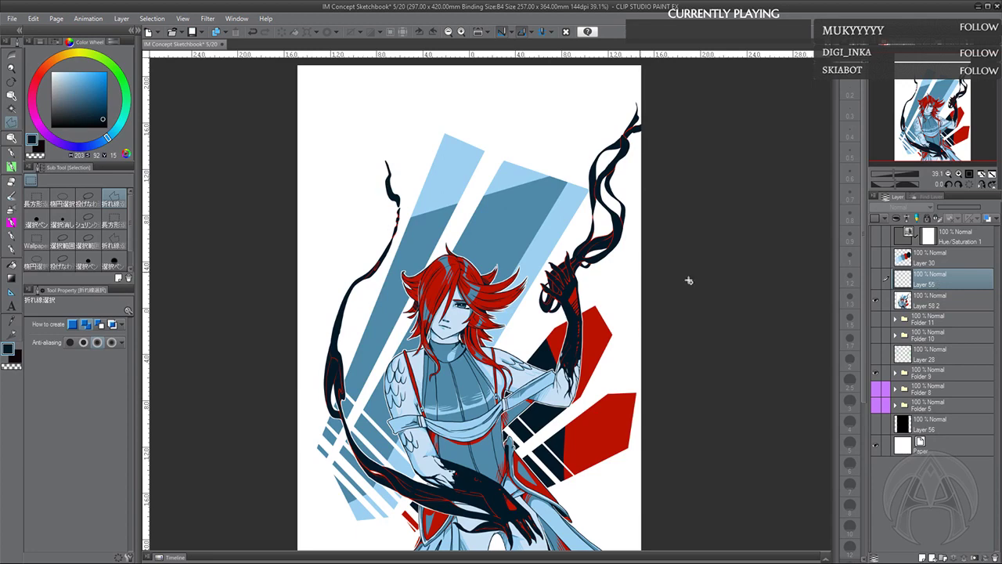
{"action": "left_click", "coordinate": [874, 280]}
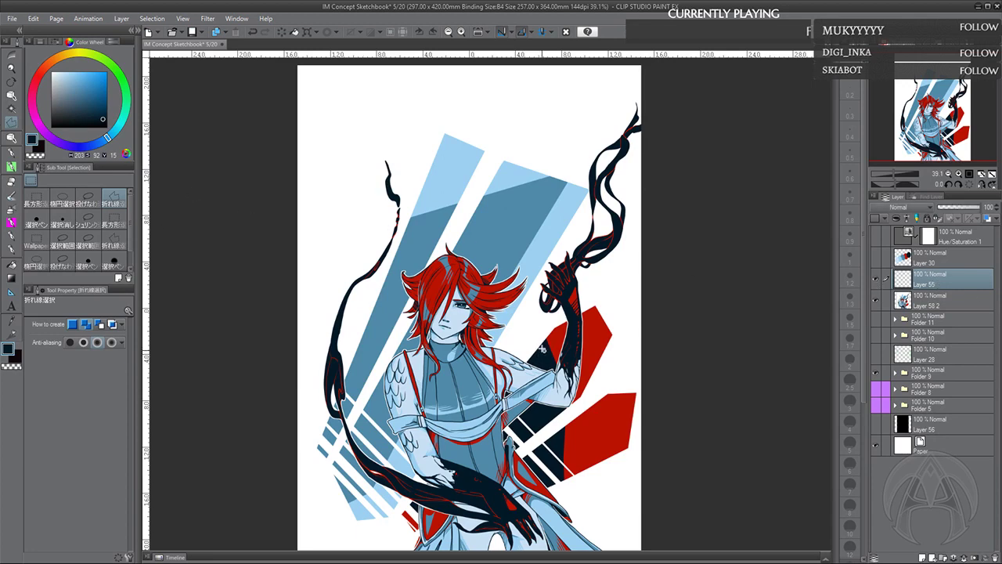
{"action": "left_click", "coordinate": [11, 249]}
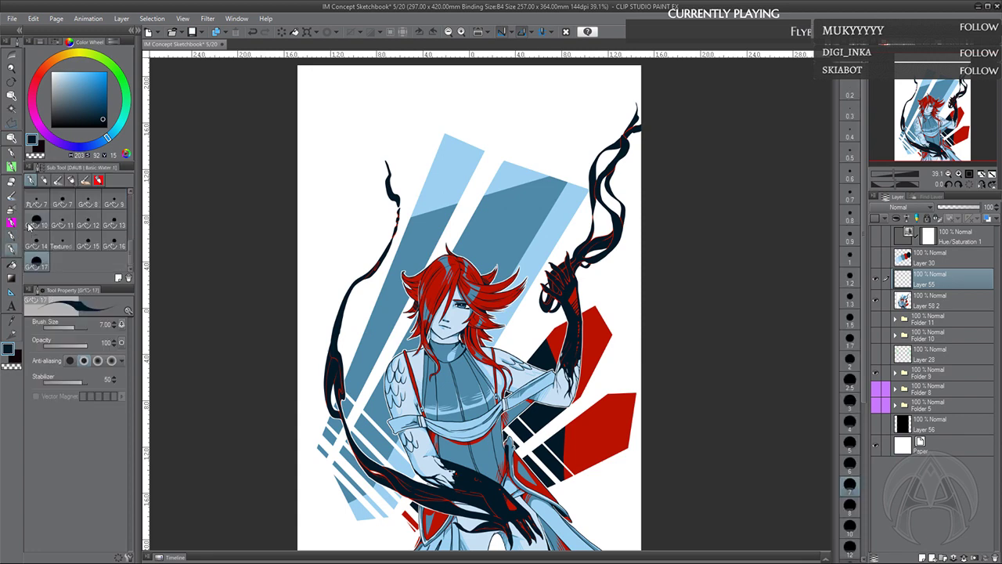
{"action": "left_click", "coordinate": [113, 244]}
Place a horizontal guide across the upper part of the page through the tops of the blue bars, and reactivate Layer 55
{"action": "scroll", "coordinate": [633, 290], "scroll_direction": "down", "scroll_amount": 2}
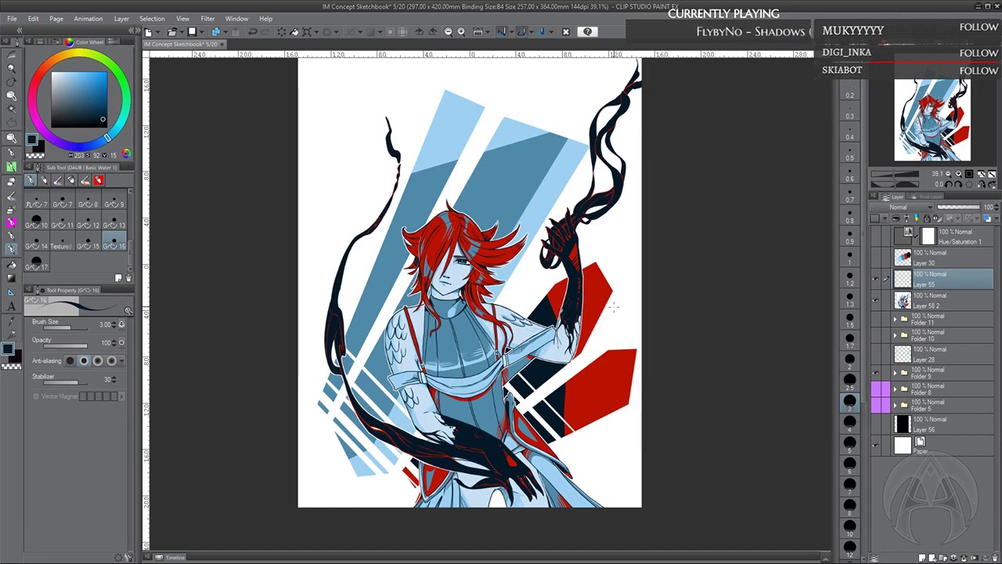
{"action": "scroll", "coordinate": [572, 297], "scroll_direction": "up", "scroll_amount": 2}
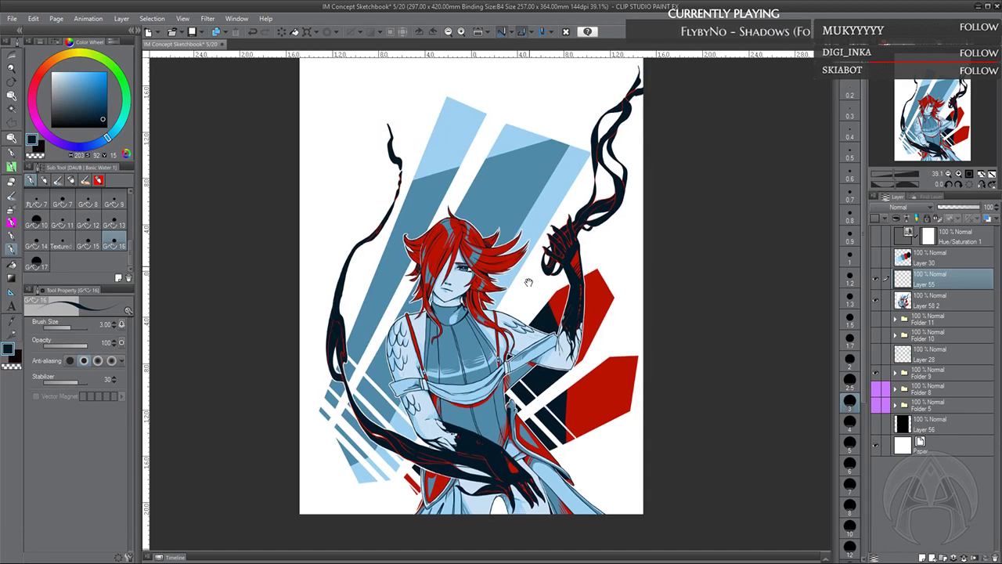
{"action": "left_click_drag", "start_coordinate": [534, 302], "coordinate": [517, 176]}
{"action": "left_click", "coordinate": [958, 175]}
{"action": "left_click", "coordinate": [958, 174]}
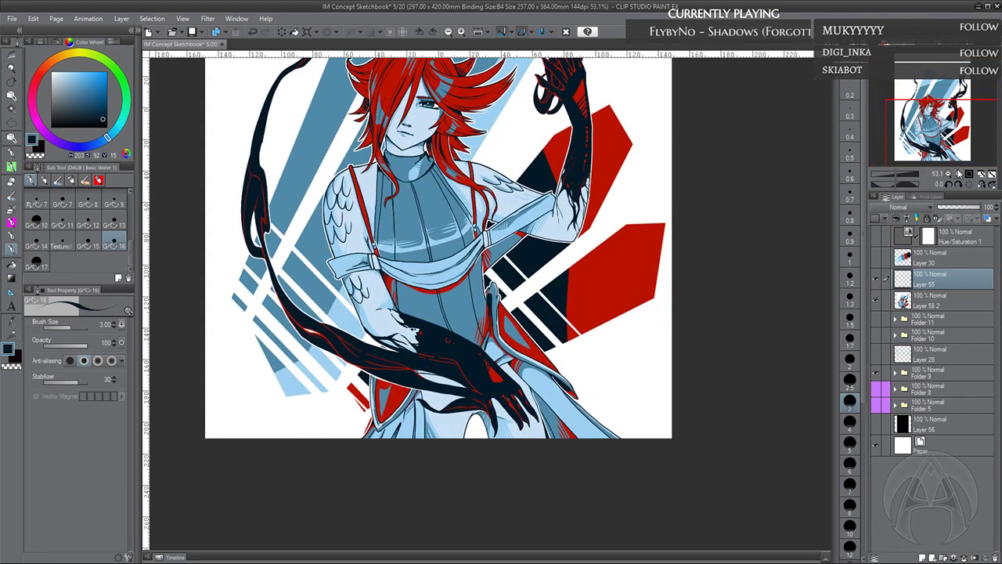
{"action": "left_click_drag", "start_coordinate": [635, 395], "coordinate": [599, 382]}
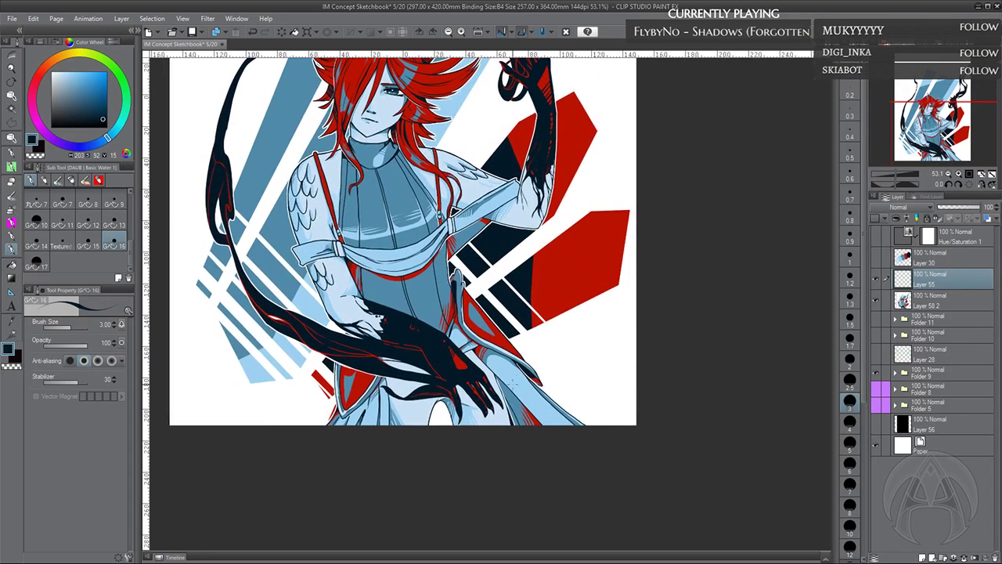
{"action": "left_click_drag", "start_coordinate": [470, 235], "coordinate": [520, 359]}
{"action": "left_click_drag", "start_coordinate": [467, 179], "coordinate": [533, 444]}
{"action": "left_click_drag", "start_coordinate": [517, 56], "coordinate": [521, 291]}
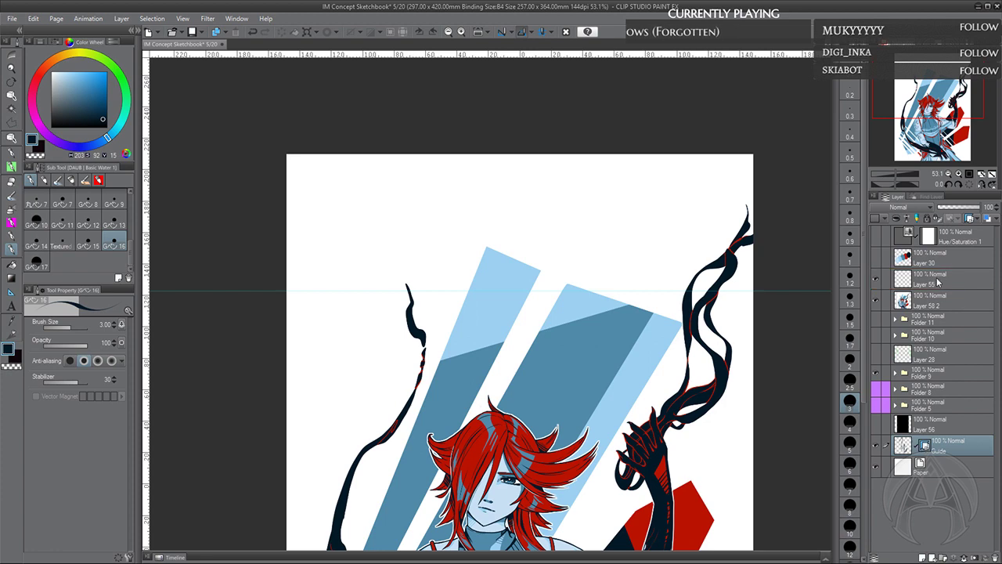
{"action": "left_click", "coordinate": [939, 283]}
Try hiding the guide layer and switching off its ruler, and restore both with Layer 55 active
{"action": "left_click", "coordinate": [876, 444]}
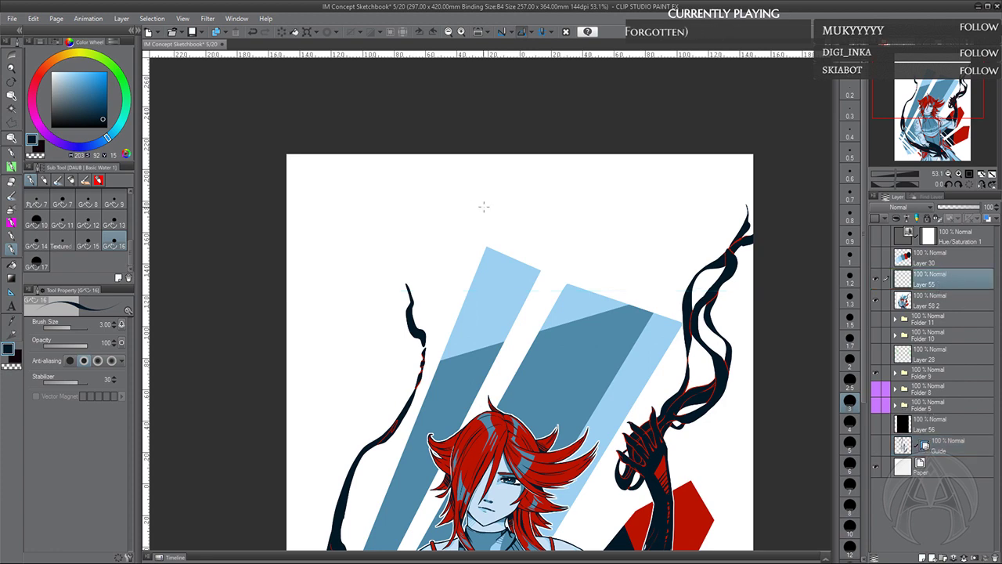
{"action": "left_click", "coordinate": [937, 447]}
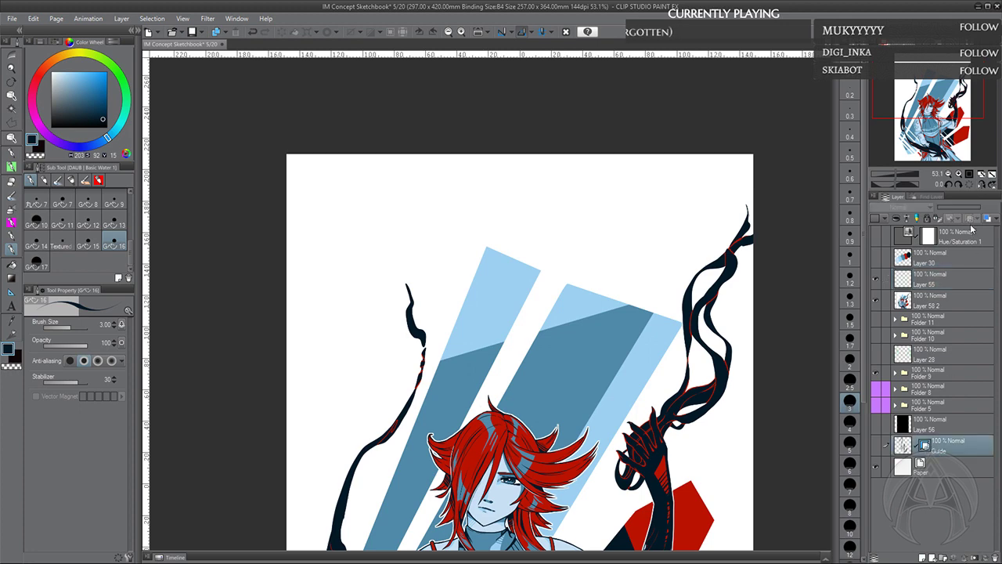
{"action": "left_click", "coordinate": [903, 446]}
{"action": "left_click", "coordinate": [876, 445]}
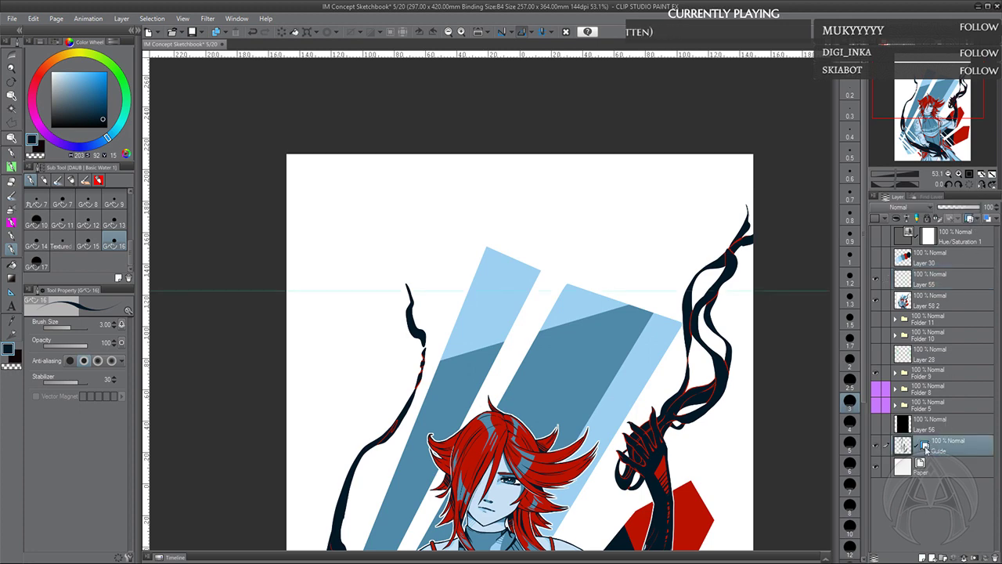
{"action": "left_click", "coordinate": [957, 241]}
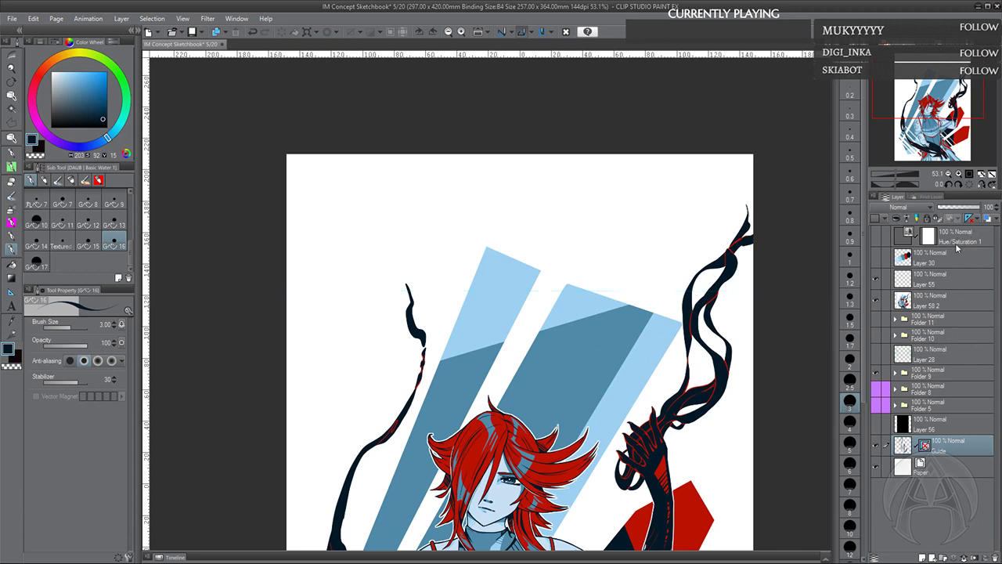
{"action": "key", "text": "ctrl+semicolon"}
{"action": "left_click", "coordinate": [949, 281]}
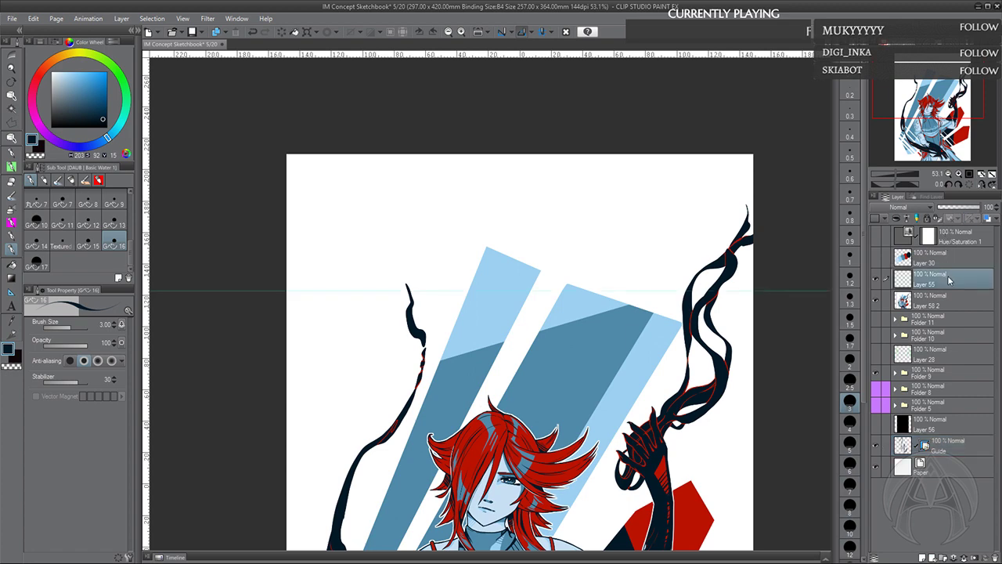
Write a test letter M with the G-pen beside the blue bars, undo it, and try other G-pen variants
{"action": "left_click_drag", "start_coordinate": [449, 287], "coordinate": [445, 296]}
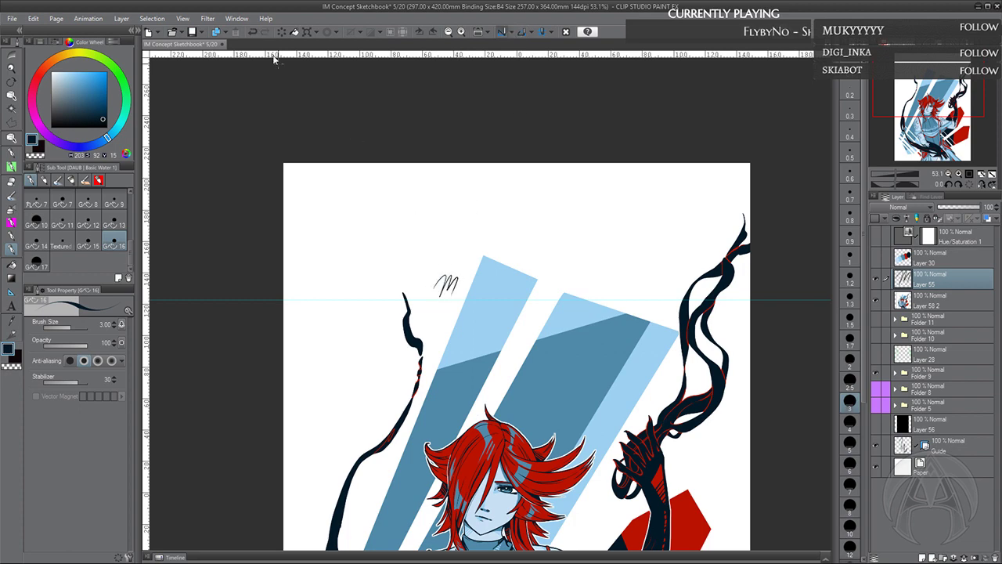
{"action": "left_click", "coordinate": [252, 32]}
{"action": "left_click", "coordinate": [36, 261]}
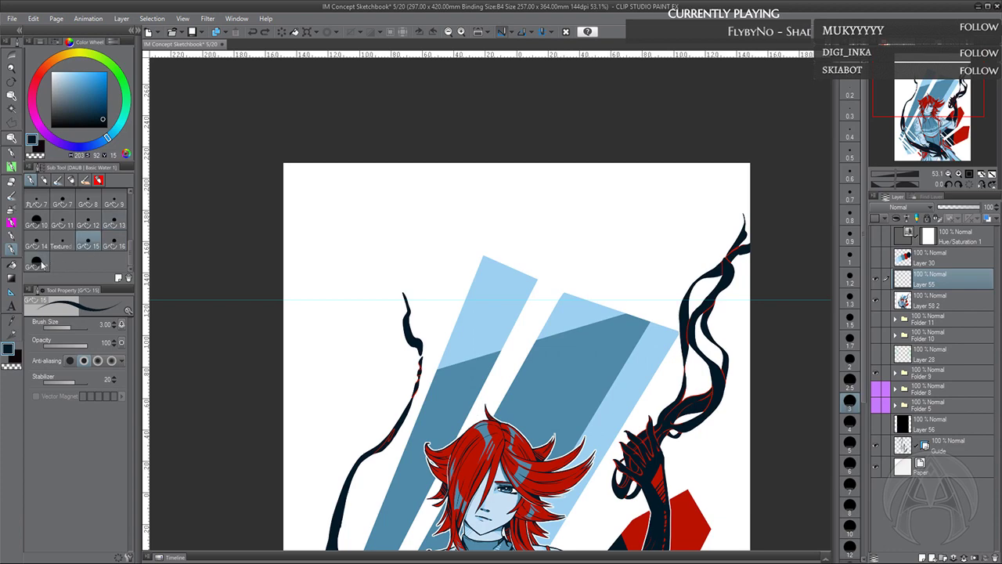
Choose the OC Cell Outline Marker 8 and set its brush size to 1.50, undoing the test letters
{"action": "left_click", "coordinate": [12, 166]}
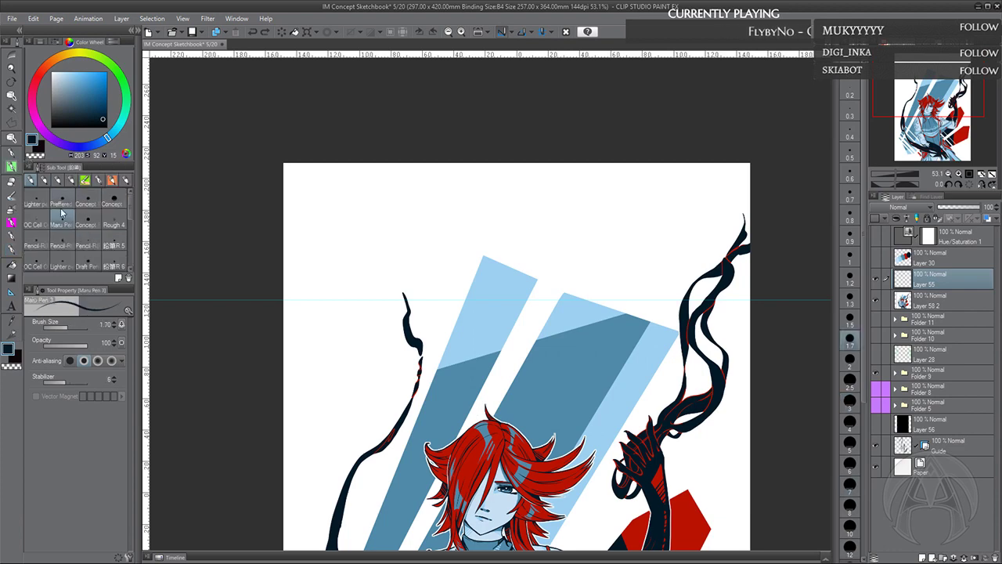
{"action": "left_click", "coordinate": [36, 225]}
{"action": "mouse_move", "coordinate": [397, 279]}
{"action": "left_mouse_down"}
{"action": "mouse_move", "coordinate": [408, 259]}
{"action": "mouse_move", "coordinate": [416, 279]}
{"action": "left_mouse_up"}
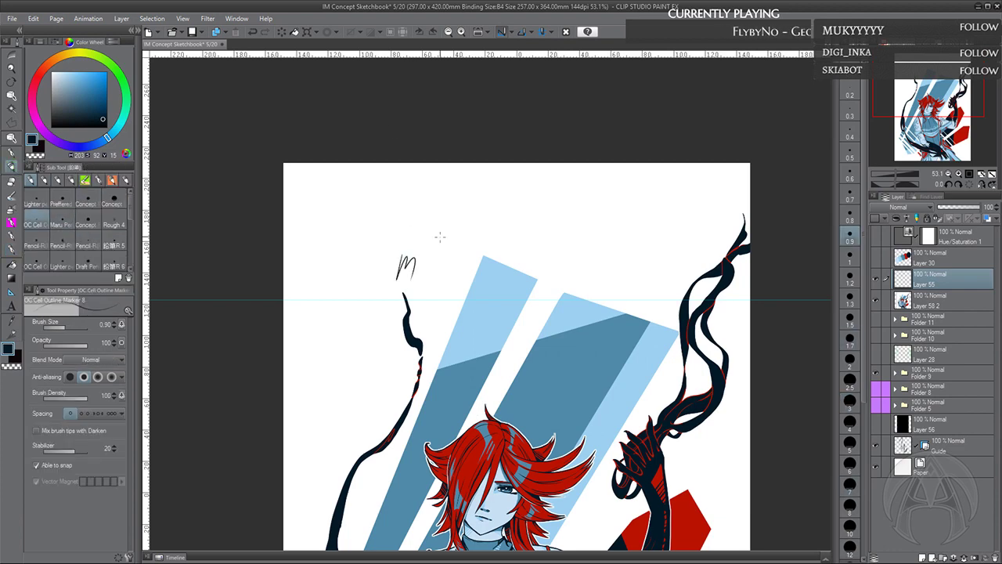
{"action": "left_click", "coordinate": [851, 320]}
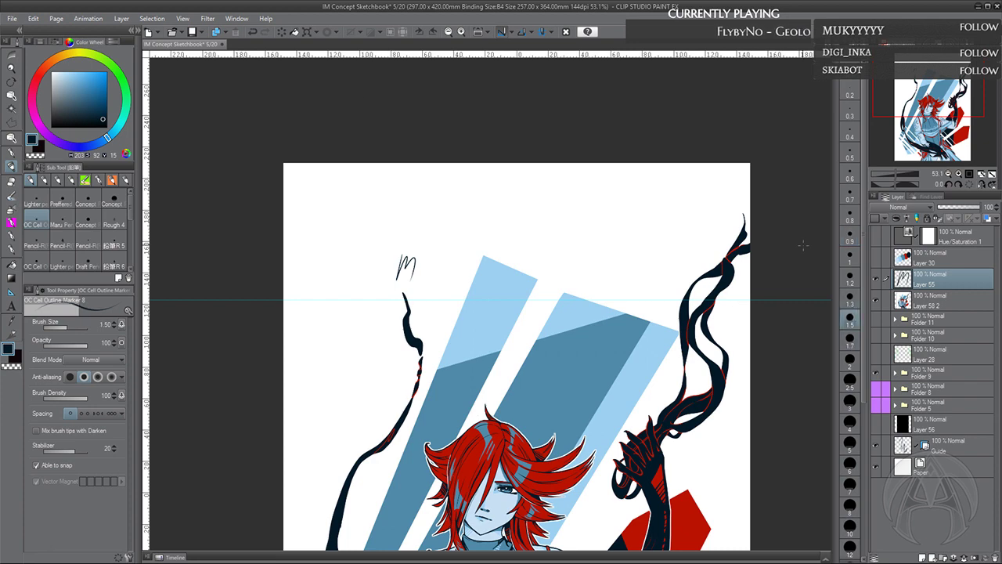
{"action": "left_click", "coordinate": [252, 31]}
{"action": "mouse_move", "coordinate": [424, 258]}
{"action": "left_mouse_down"}
{"action": "mouse_move", "coordinate": [423, 292]}
{"action": "mouse_move", "coordinate": [461, 266]}
{"action": "left_mouse_up"}
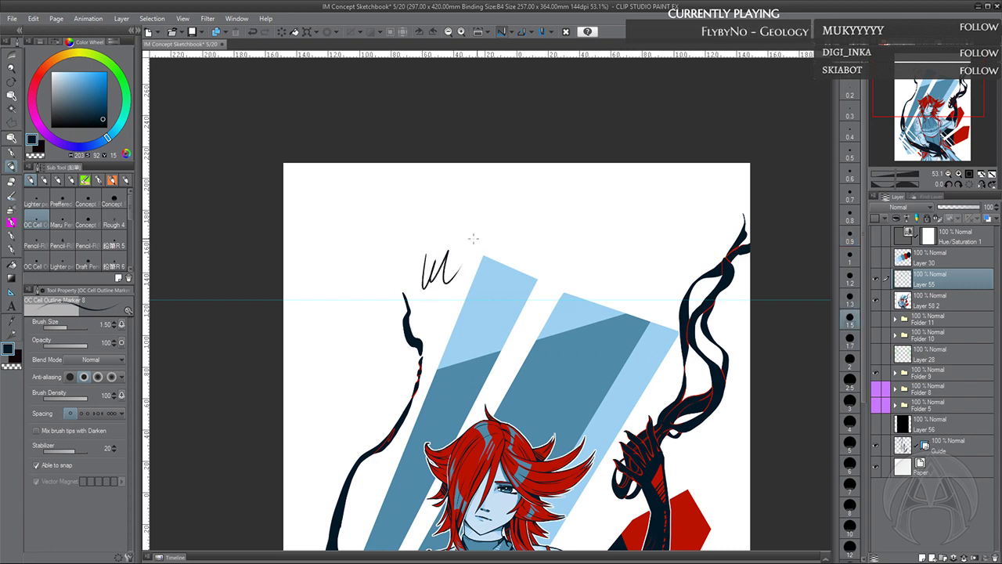
{"action": "left_click", "coordinate": [252, 32]}
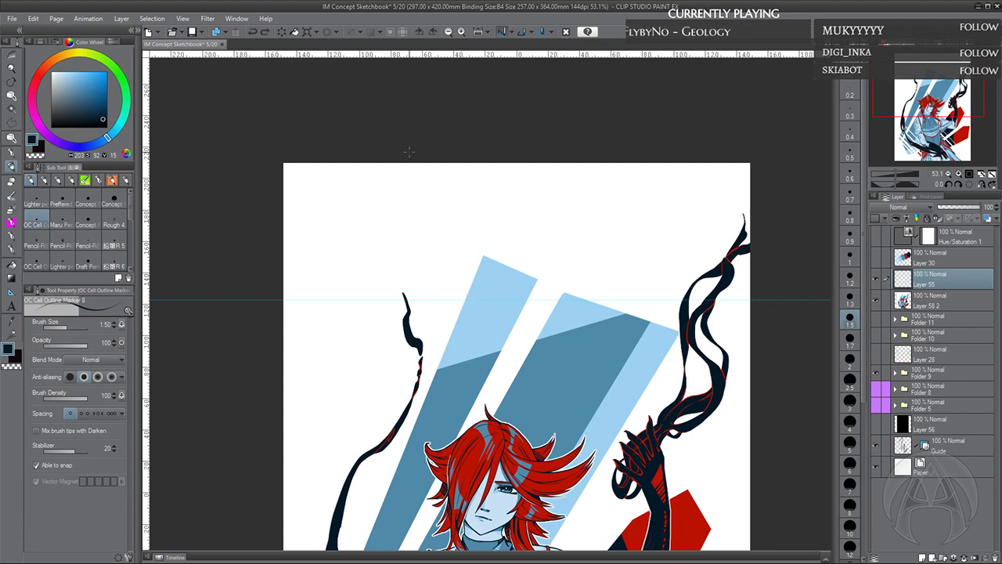
Handwrite the artist's signature followed by '17 along the guide, across the tops of the blue bars on Layer 55
{"action": "mouse_move", "coordinate": [419, 292]}
{"action": "left_mouse_down"}
{"action": "mouse_move", "coordinate": [439, 275]}
{"action": "mouse_move", "coordinate": [428, 308]}
{"action": "mouse_move", "coordinate": [444, 294]}
{"action": "mouse_move", "coordinate": [445, 306]}
{"action": "mouse_move", "coordinate": [463, 293]}
{"action": "mouse_move", "coordinate": [473, 307]}
{"action": "mouse_move", "coordinate": [494, 293]}
{"action": "mouse_move", "coordinate": [496, 320]}
{"action": "mouse_move", "coordinate": [519, 279]}
{"action": "mouse_move", "coordinate": [518, 308]}
{"action": "mouse_move", "coordinate": [518, 291]}
{"action": "mouse_move", "coordinate": [556, 307]}
{"action": "left_mouse_up"}
{"action": "left_click", "coordinate": [483, 308]}
{"action": "left_click", "coordinate": [491, 292]}
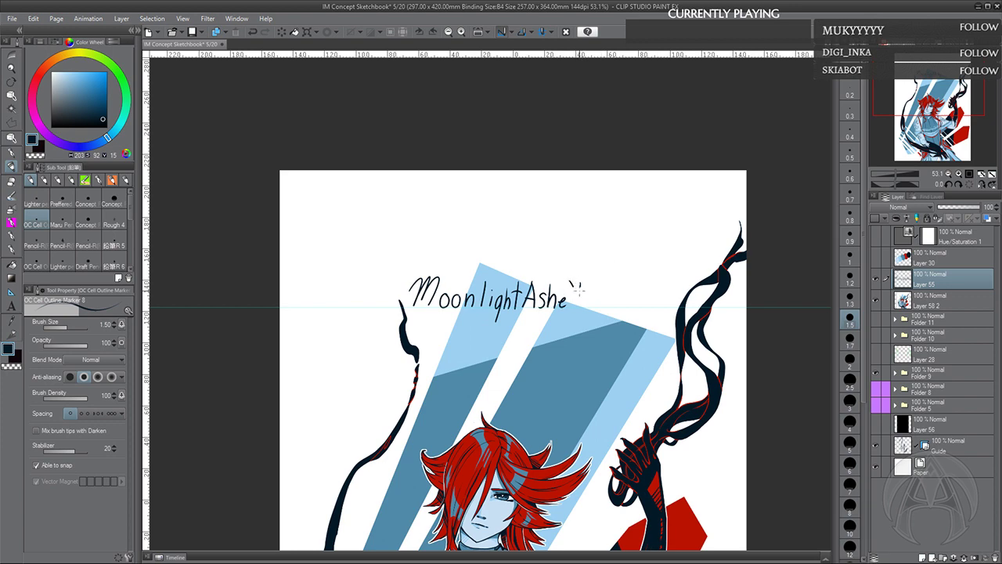
{"action": "left_click_drag", "start_coordinate": [598, 288], "coordinate": [587, 309]}
Add a white border effect to the handwritten signature on Layer 55 and set its thickness to 0.50
{"action": "left_click", "coordinate": [947, 176]}
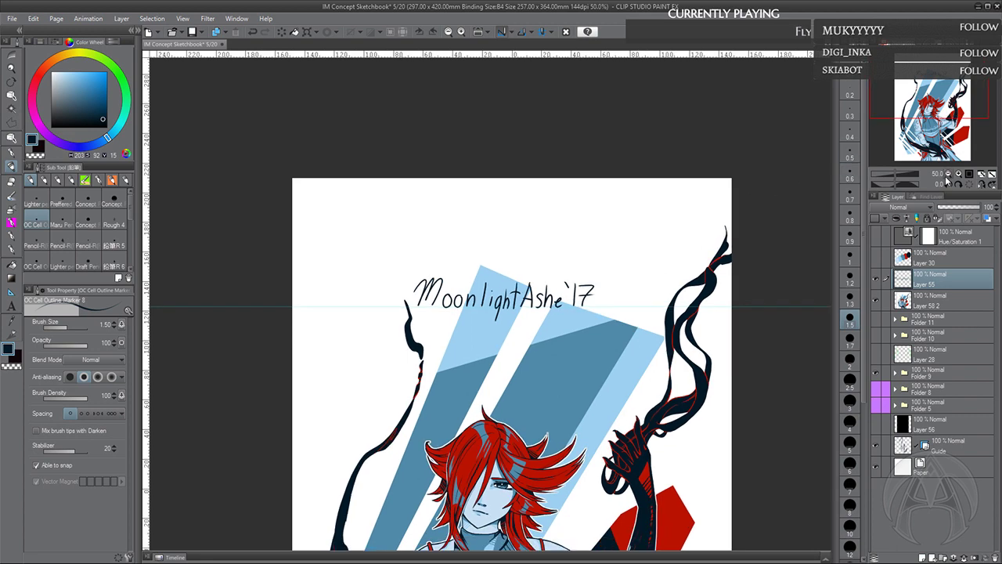
{"action": "left_click_drag", "start_coordinate": [946, 108], "coordinate": [953, 142]}
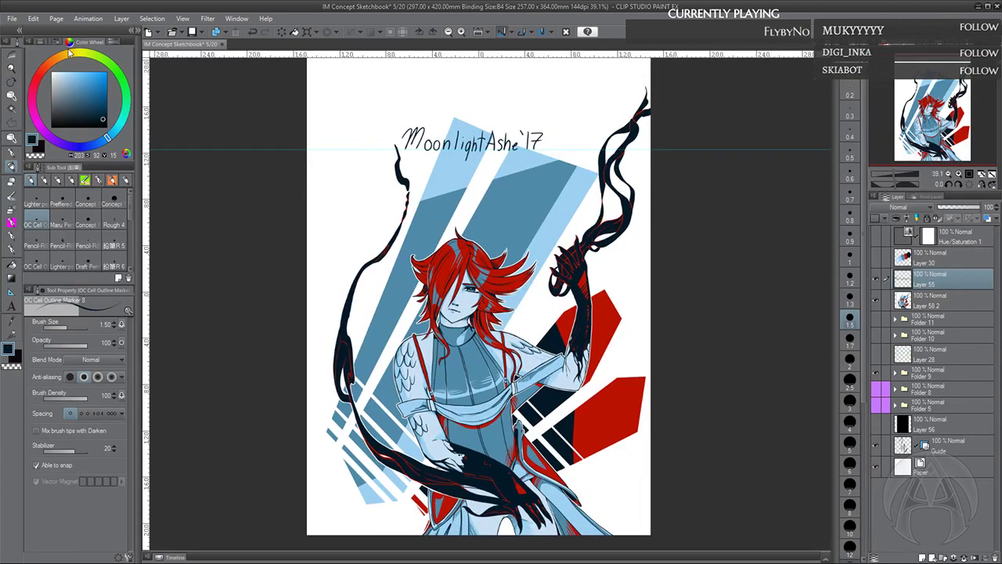
{"action": "left_click", "coordinate": [938, 43]}
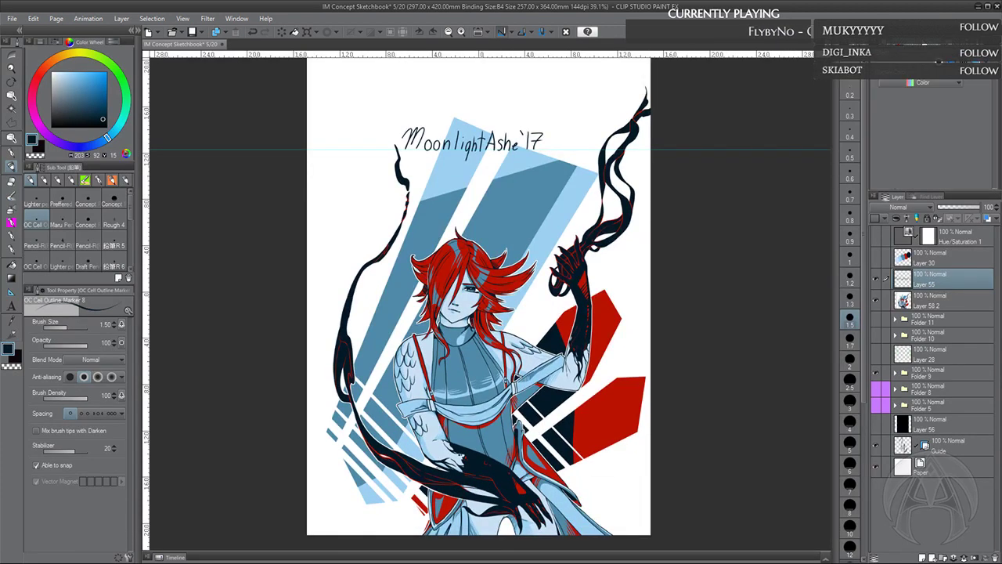
{"action": "left_click", "coordinate": [941, 64]}
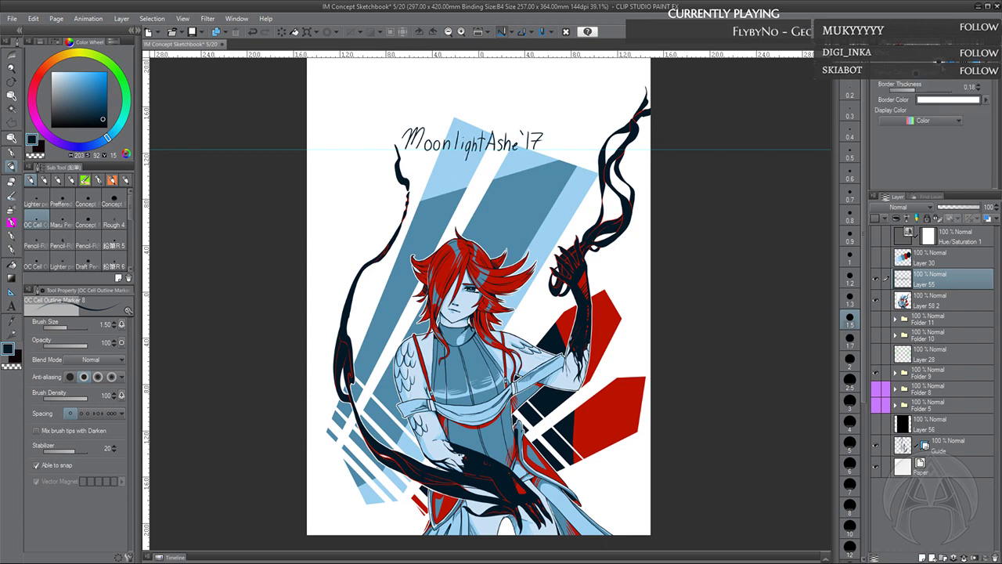
{"action": "left_click", "coordinate": [977, 88]}
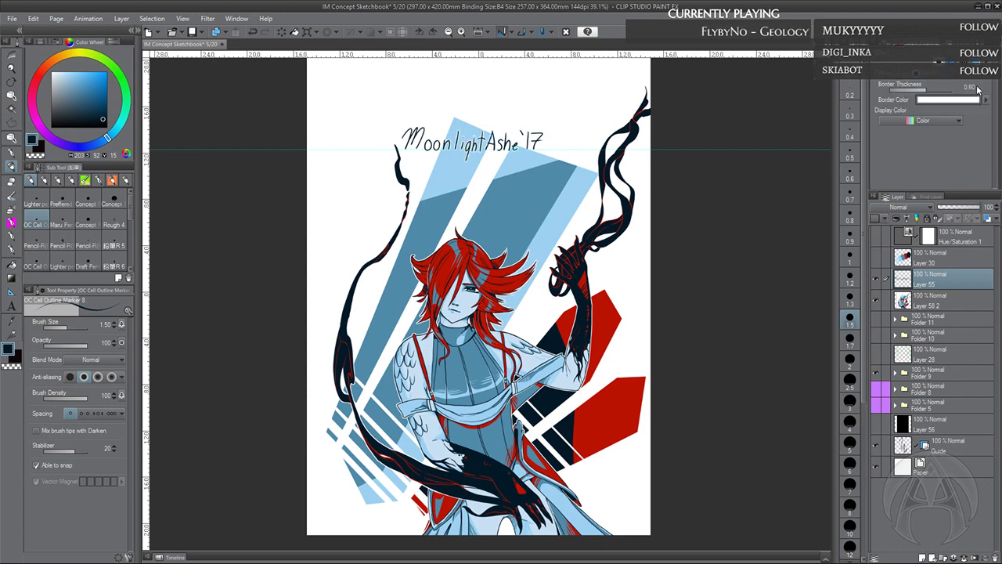
{"action": "left_click", "coordinate": [979, 92]}
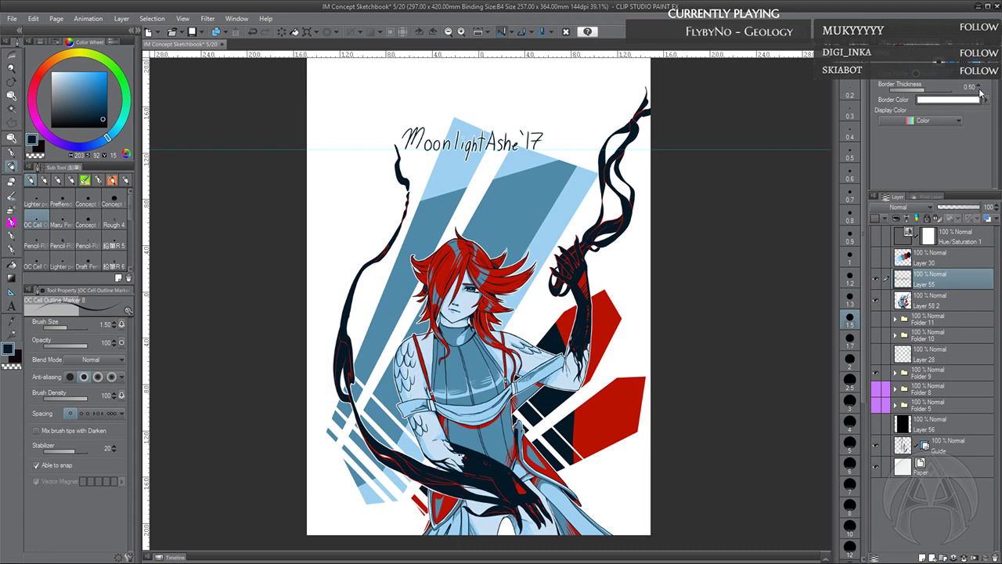
Move the signature layer from the tops of the blue bars down to the lower-left corner of the artwork
{"action": "left_click", "coordinate": [17, 96]}
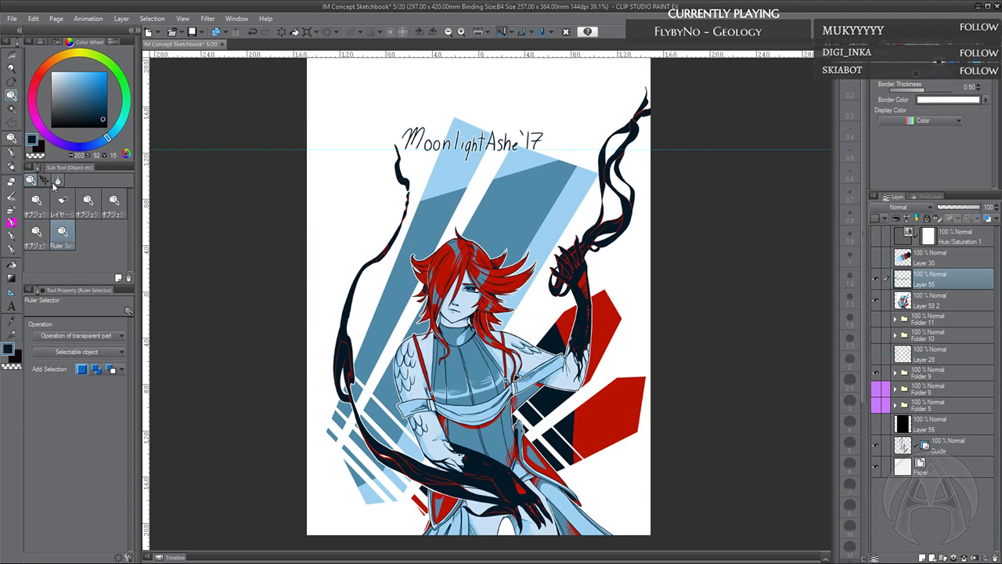
{"action": "left_click", "coordinate": [44, 180]}
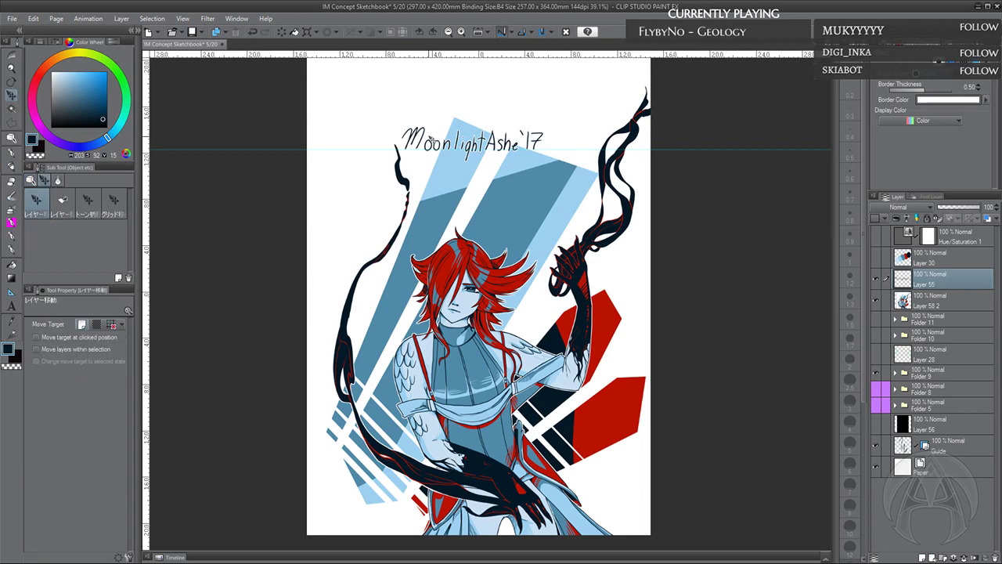
{"action": "mouse_move", "coordinate": [470, 142]}
{"action": "left_mouse_down"}
{"action": "mouse_move", "coordinate": [517, 428]}
{"action": "mouse_move", "coordinate": [534, 483]}
{"action": "mouse_move", "coordinate": [561, 505]}
{"action": "mouse_move", "coordinate": [349, 504]}
{"action": "left_mouse_up"}
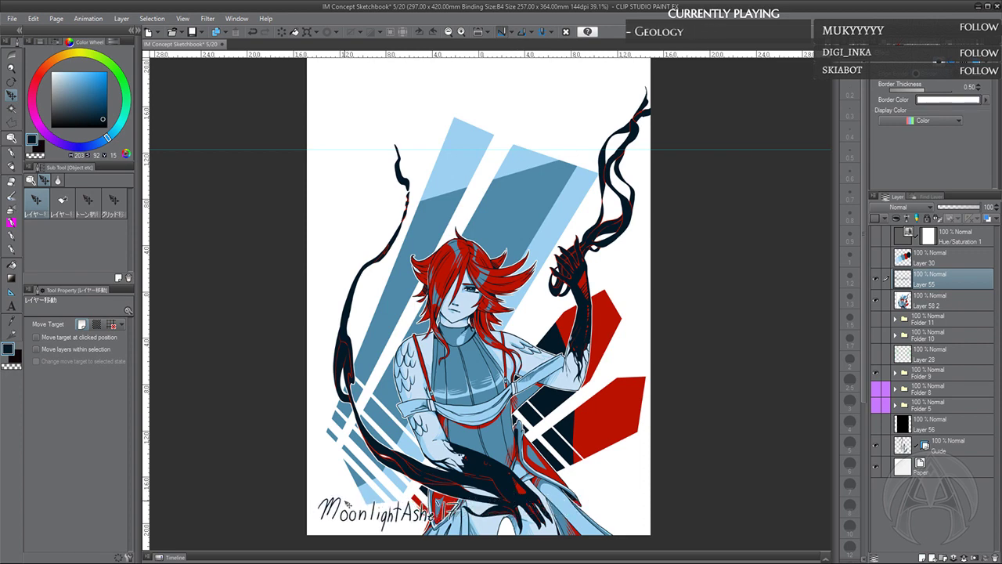
Add a new raster layer above Layer 30 and choose Concept Pencil 33 with a bright blue colour
{"action": "left_click", "coordinate": [941, 267]}
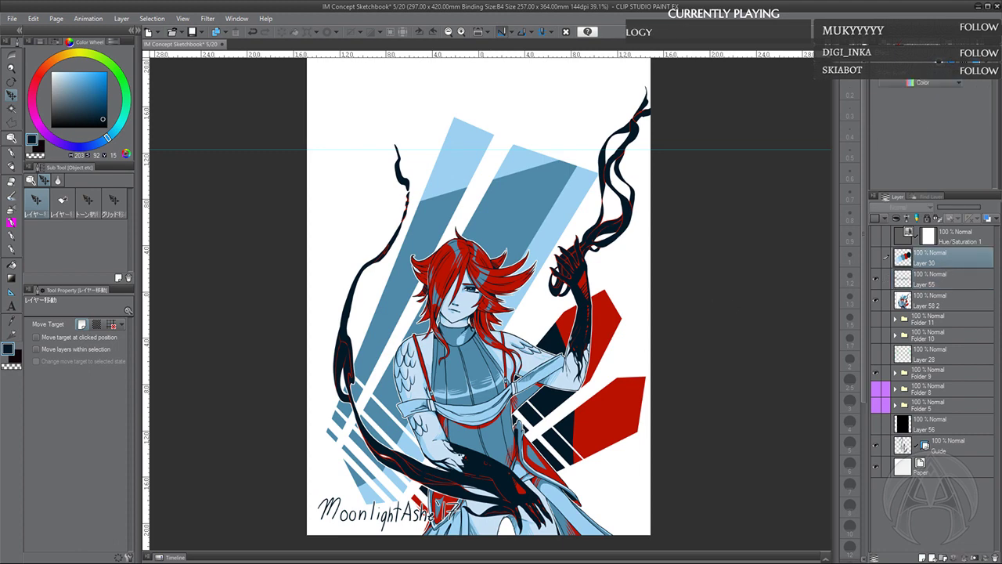
{"action": "left_click", "coordinate": [885, 44]}
{"action": "mouse_move", "coordinate": [924, 112]}
{"action": "left_mouse_down"}
{"action": "mouse_move", "coordinate": [923, 100]}
{"action": "mouse_move", "coordinate": [923, 110]}
{"action": "left_mouse_up"}
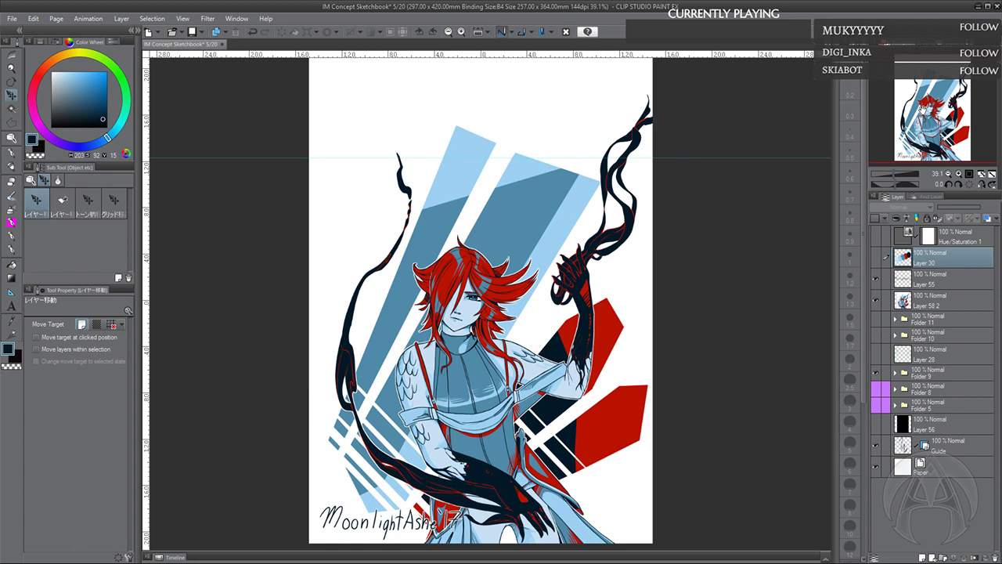
{"action": "left_click", "coordinate": [11, 122]}
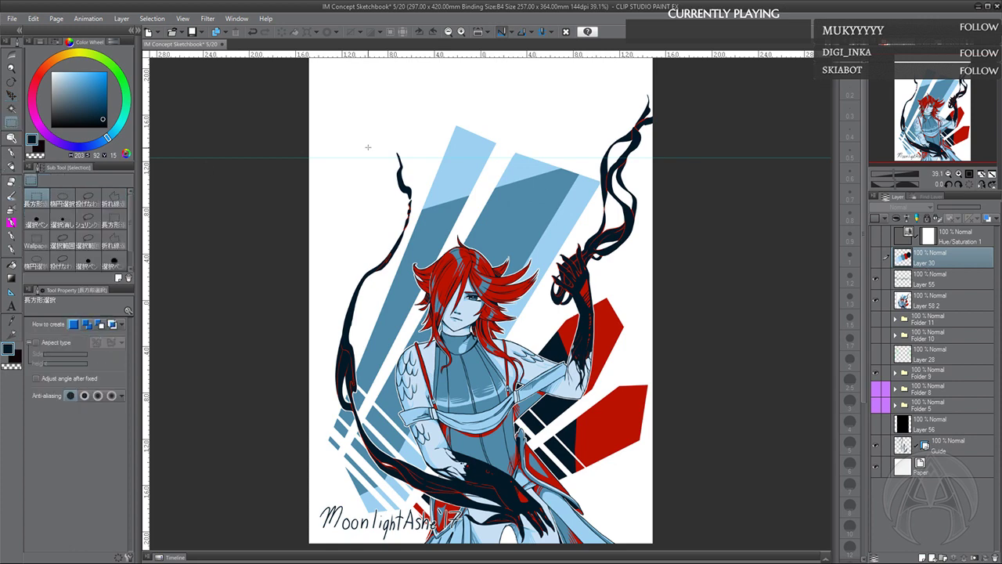
{"action": "left_click", "coordinate": [923, 557]}
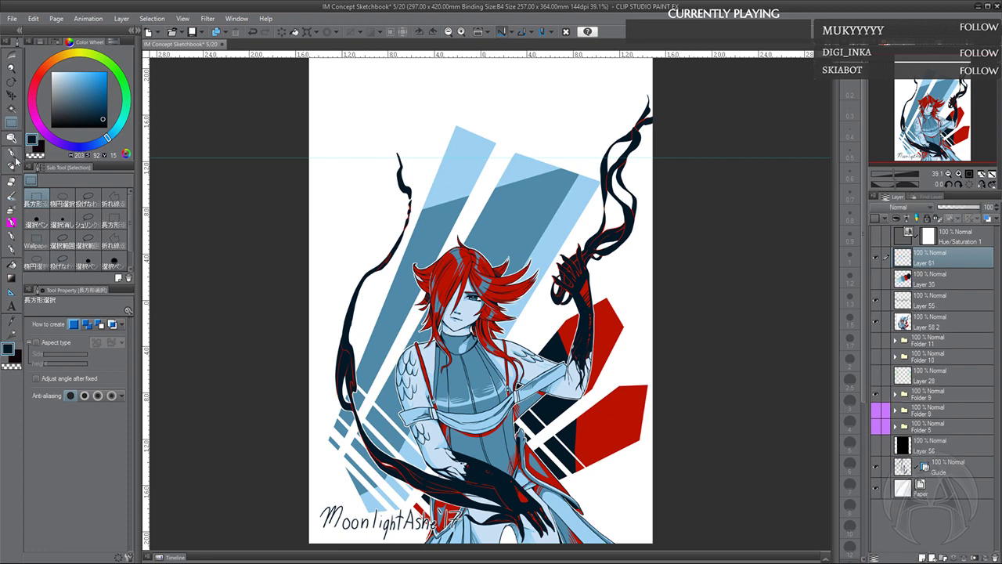
{"action": "left_click", "coordinate": [11, 167]}
{"action": "left_click", "coordinate": [111, 200]}
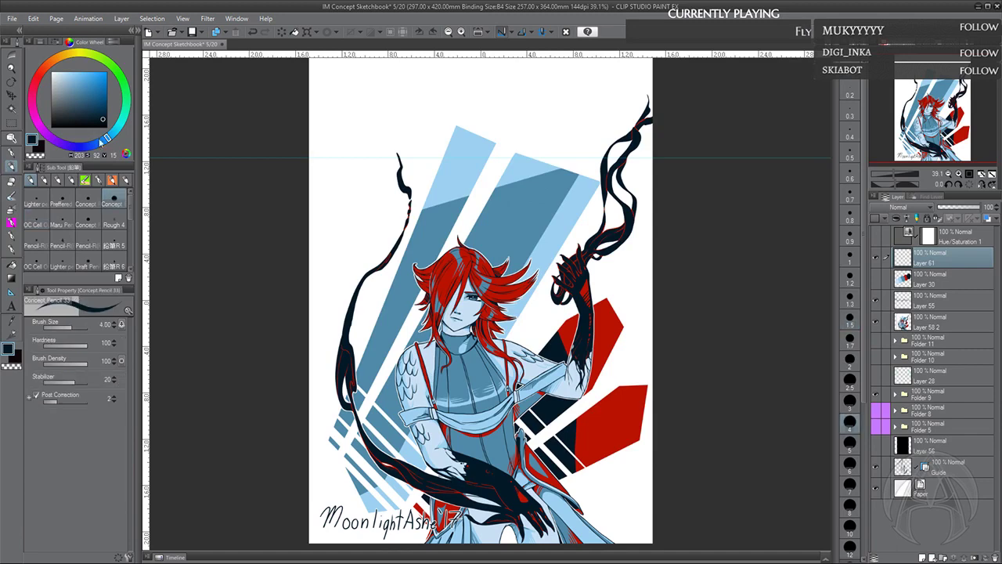
{"action": "left_click", "coordinate": [106, 71]}
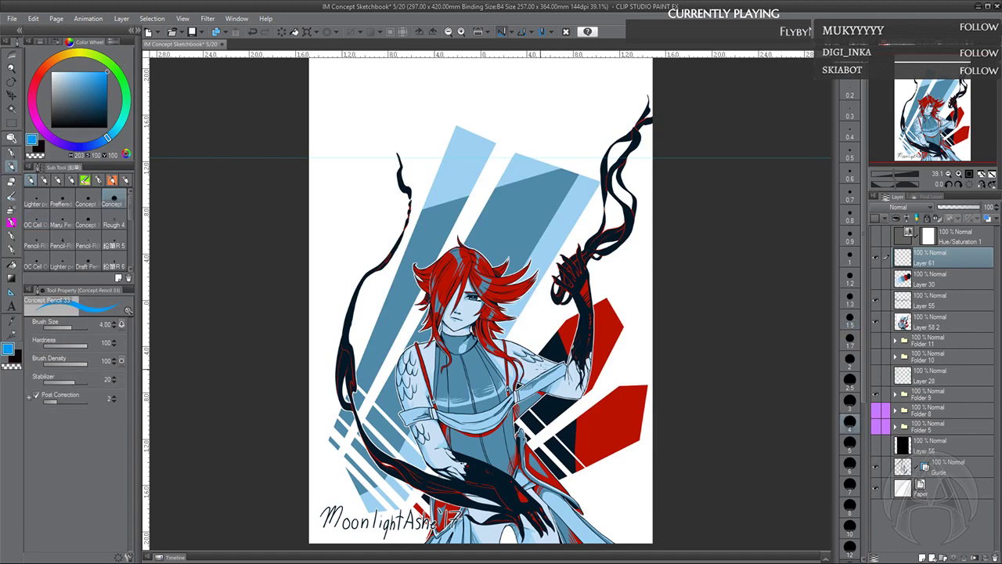
{"action": "scroll", "coordinate": [480, 306], "scroll_direction": "up", "scroll_amount": 1}
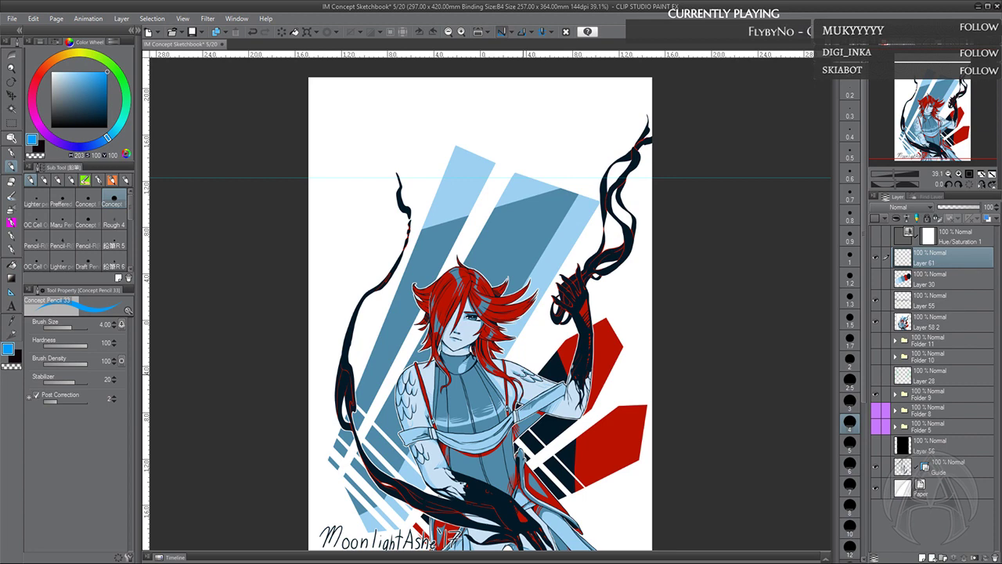
Make a rectangular selection spanning the full page width, leaving out only a thin strip along the page's upper edge
{"action": "left_click_drag", "start_coordinate": [902, 95], "coordinate": [907, 100]}
{"action": "left_click", "coordinate": [11, 124]}
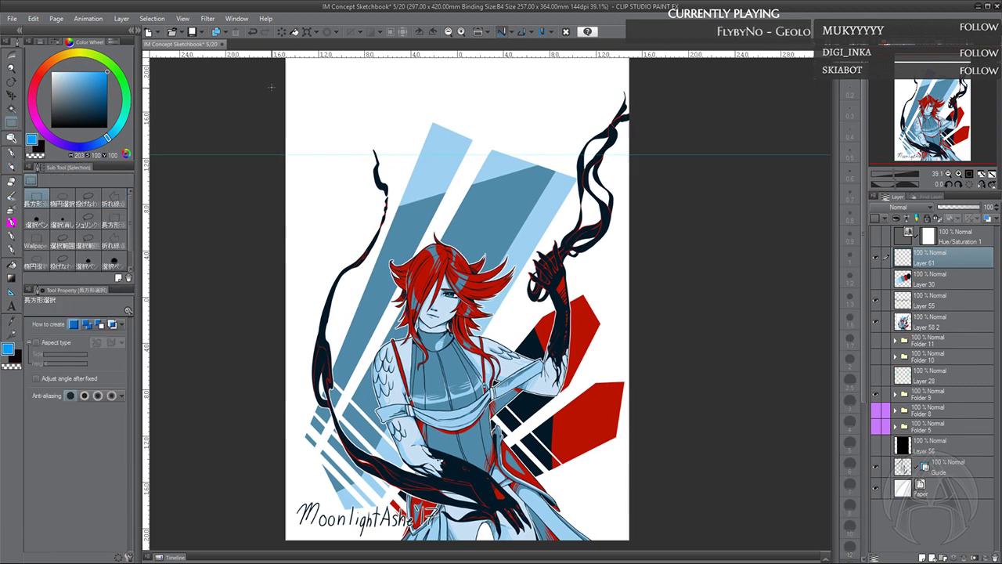
{"action": "left_click_drag", "start_coordinate": [271, 76], "coordinate": [680, 542]}
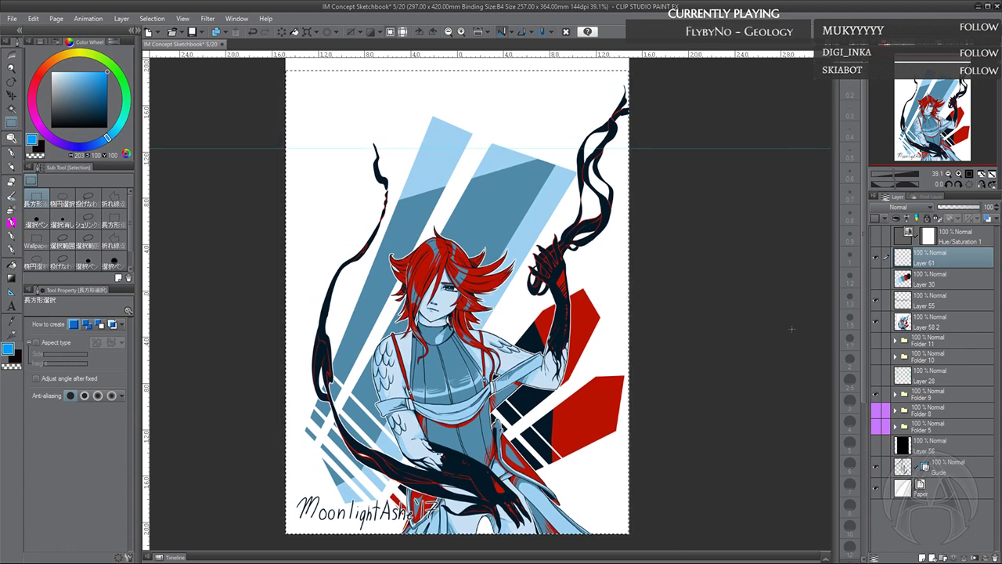
{"action": "left_click_drag", "start_coordinate": [470, 157], "coordinate": [472, 217]}
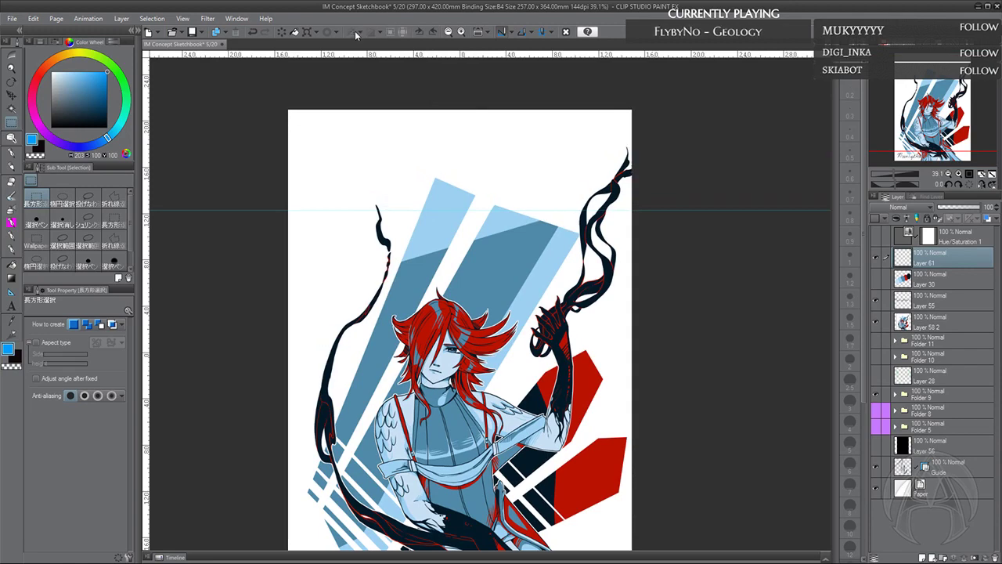
{"action": "left_click_drag", "start_coordinate": [268, 141], "coordinate": [716, 540]}
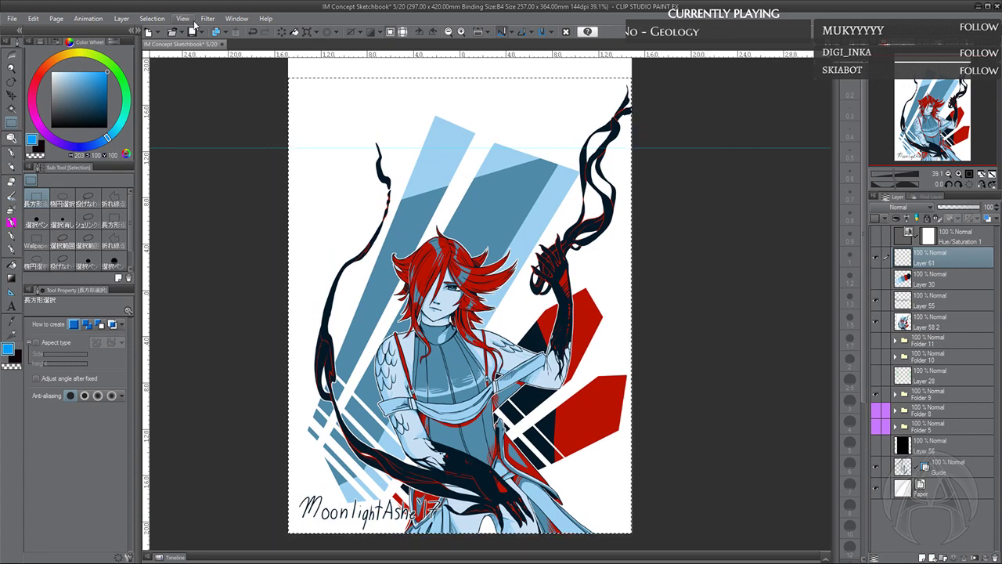
Store the rectangular selection as a selection layer, hide that layer, and reload the selection from it
{"action": "left_click", "coordinate": [164, 189]}
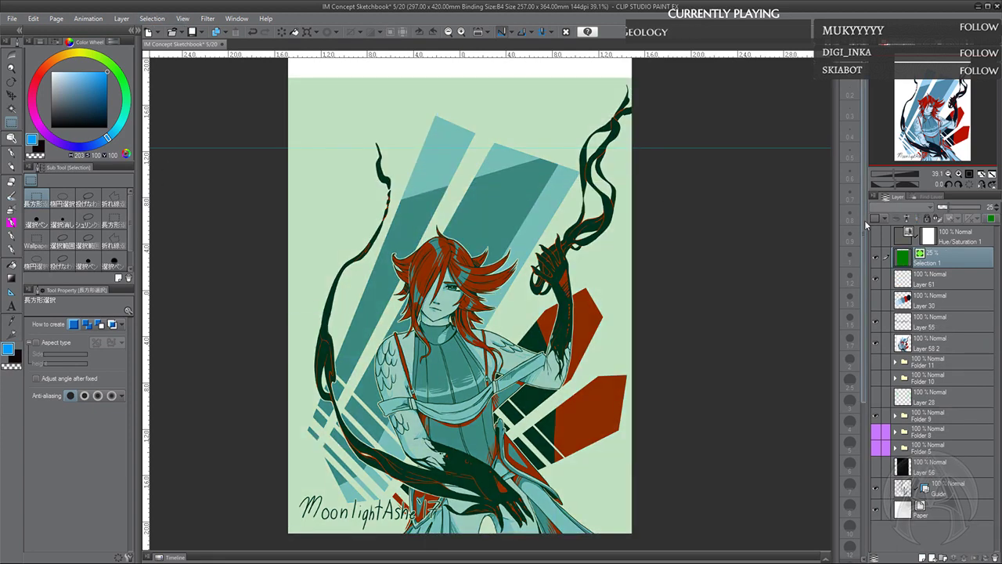
{"action": "left_click", "coordinate": [876, 257]}
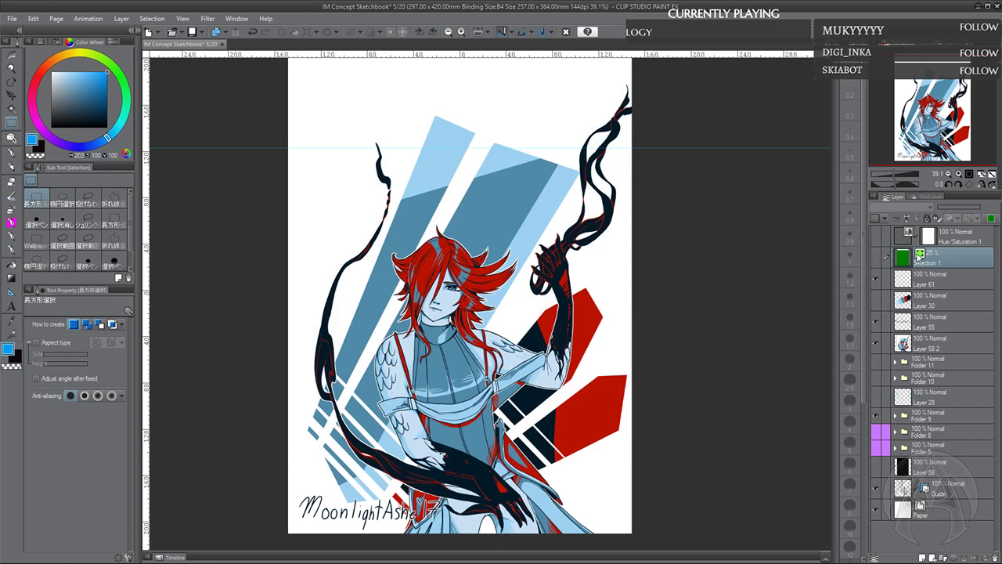
{"action": "left_click", "coordinate": [918, 255]}
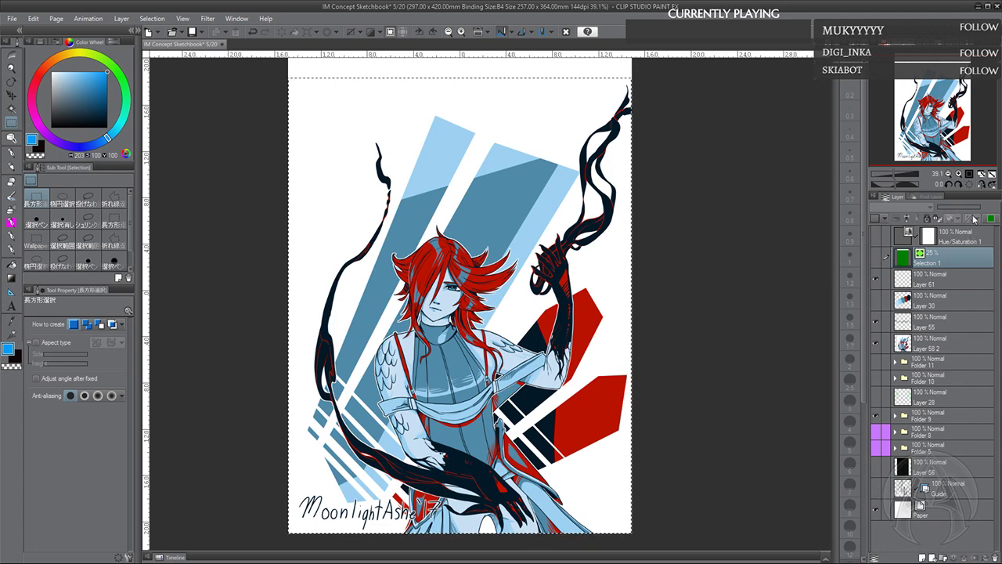
{"action": "left_click", "coordinate": [980, 185]}
{"action": "left_click", "coordinate": [981, 187]}
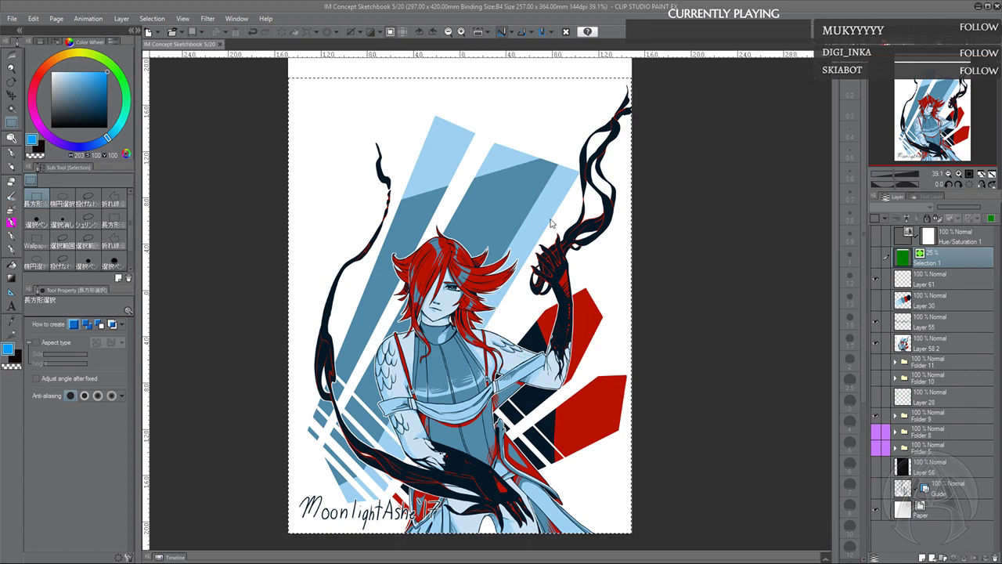
{"action": "left_click", "coordinate": [12, 18]}
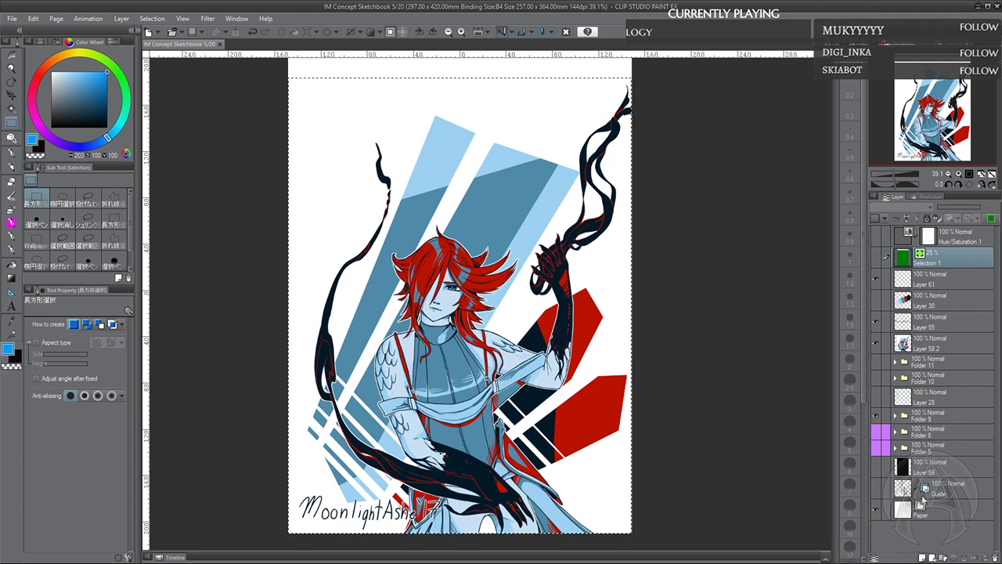
Add two new raster layers, Layer 62 and Layer 63, stacked directly above the selection layer
{"action": "left_click", "coordinate": [921, 558]}
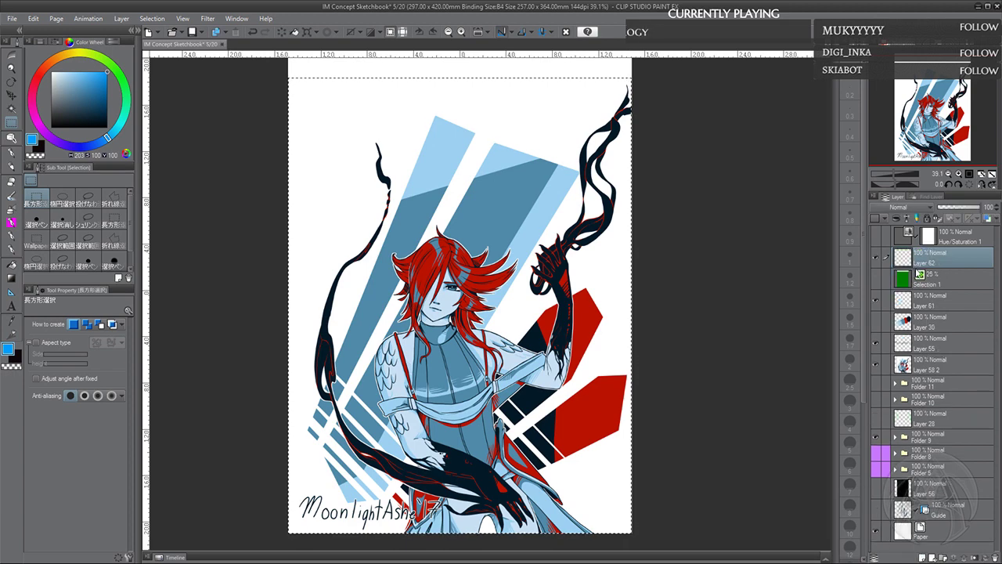
{"action": "left_click", "coordinate": [938, 282]}
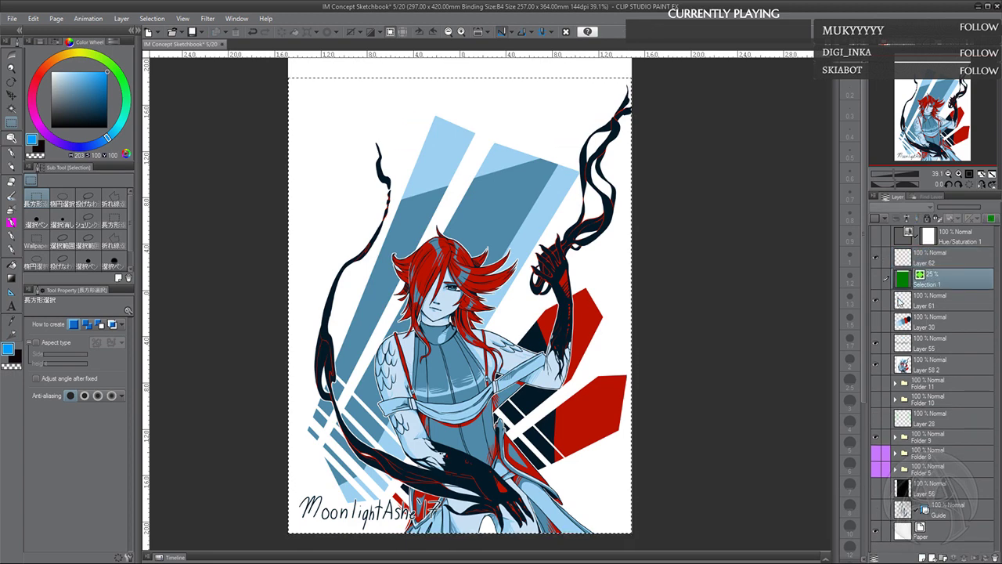
{"action": "left_click", "coordinate": [924, 557]}
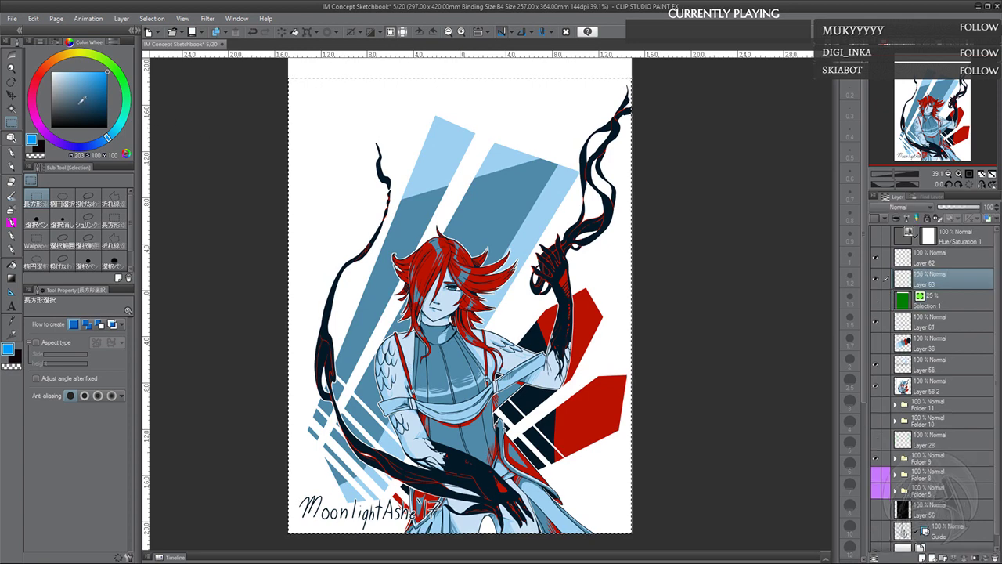
Fill the selected area with white on Layer 63 and lower the layer's opacity to 28%
{"action": "left_click_drag", "start_coordinate": [82, 100], "coordinate": [20, 49]}
{"action": "left_click", "coordinate": [294, 33]}
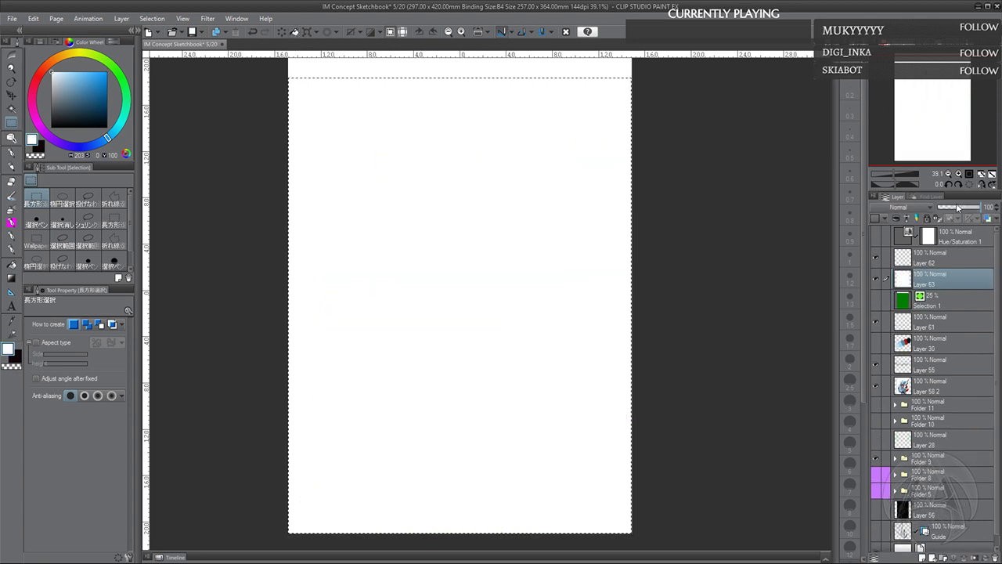
{"action": "left_click_drag", "start_coordinate": [982, 208], "coordinate": [947, 207]}
Make Layer 62 active and choose Concept Pencil 33 with a bright blue colour
{"action": "left_click", "coordinate": [926, 266]}
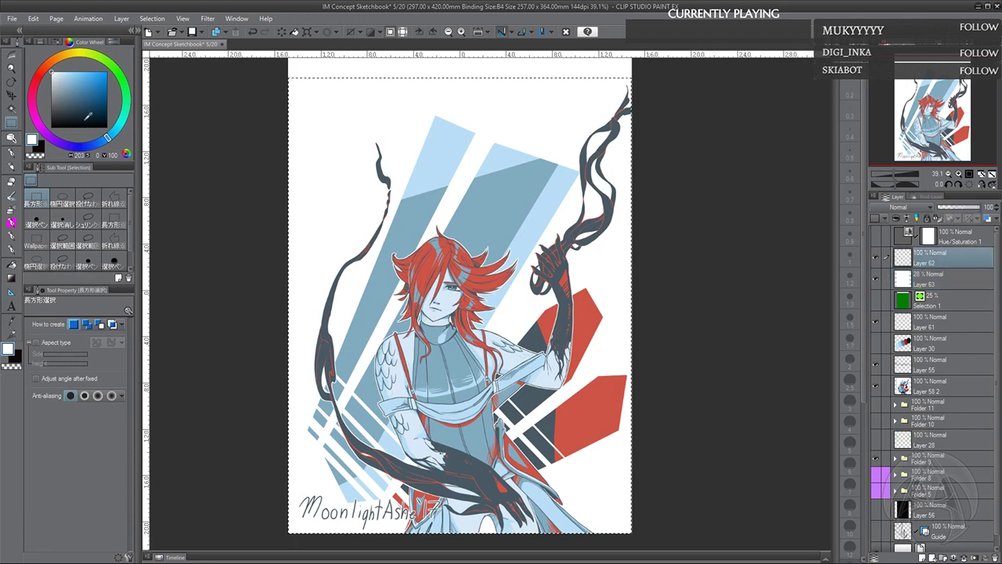
{"action": "left_click", "coordinate": [106, 96]}
{"action": "left_click_drag", "start_coordinate": [391, 235], "coordinate": [422, 270]}
{"action": "left_click", "coordinate": [107, 72]}
{"action": "scroll", "coordinate": [421, 269], "scroll_direction": "up", "scroll_amount": 1}
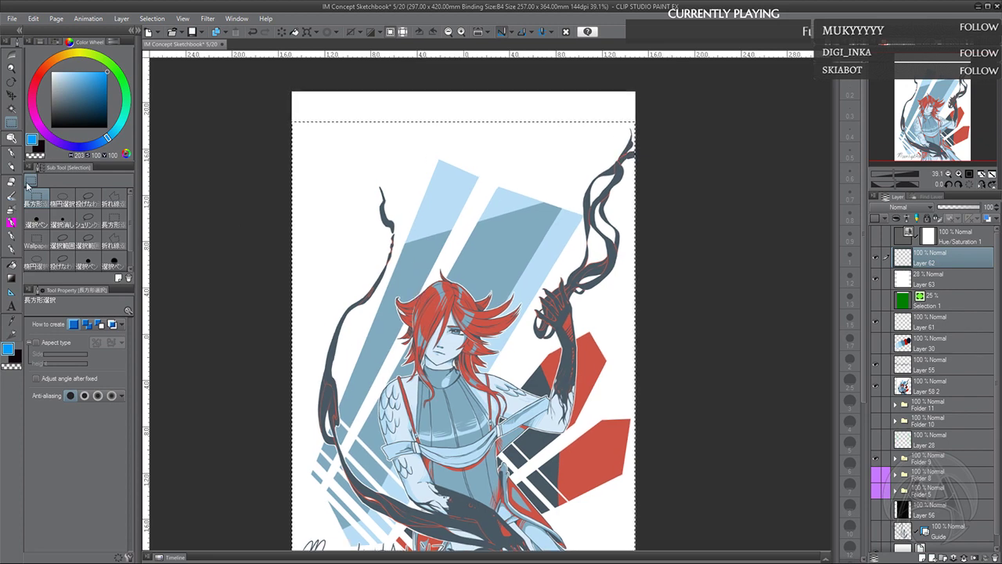
{"action": "left_click", "coordinate": [16, 161]}
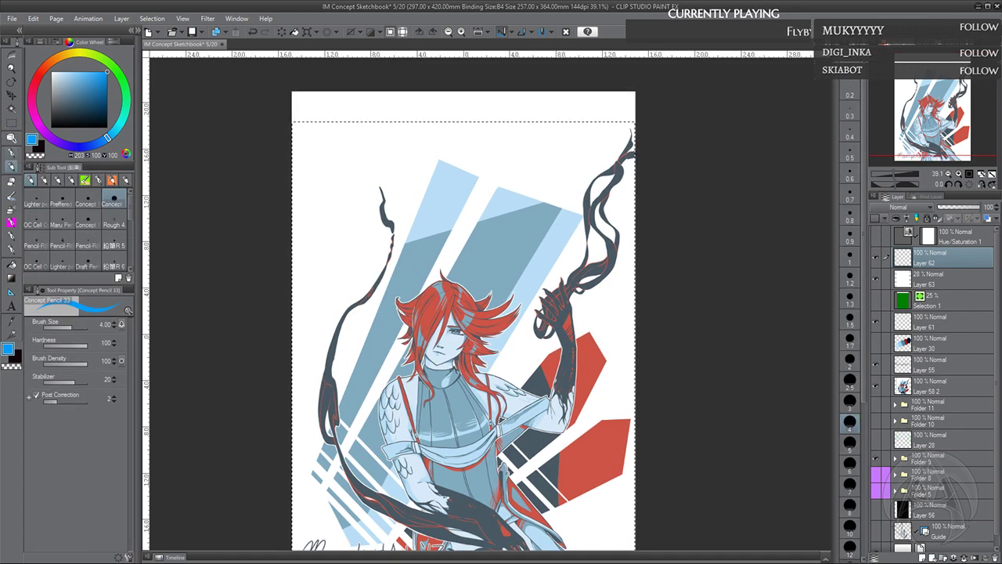
Handwrite "Woot!" and a small \o/ cheering figure in bright blue across the upper ends of the blue bars
{"action": "scroll", "coordinate": [391, 286], "scroll_direction": "up", "scroll_amount": 1}
{"action": "mouse_move", "coordinate": [337, 248]}
{"action": "left_mouse_down"}
{"action": "mouse_move", "coordinate": [339, 264]}
{"action": "mouse_move", "coordinate": [361, 260]}
{"action": "mouse_move", "coordinate": [366, 234]}
{"action": "left_mouse_up"}
{"action": "mouse_move", "coordinate": [379, 229]}
{"action": "left_mouse_down"}
{"action": "mouse_move", "coordinate": [373, 245]}
{"action": "mouse_move", "coordinate": [396, 216]}
{"action": "mouse_move", "coordinate": [385, 235]}
{"action": "left_mouse_up"}
{"action": "mouse_move", "coordinate": [409, 177]}
{"action": "left_mouse_down"}
{"action": "mouse_move", "coordinate": [400, 223]}
{"action": "mouse_move", "coordinate": [414, 213]}
{"action": "mouse_move", "coordinate": [395, 185]}
{"action": "mouse_move", "coordinate": [448, 244]}
{"action": "left_mouse_up"}
{"action": "left_click", "coordinate": [425, 201]}
{"action": "mouse_move", "coordinate": [460, 221]}
{"action": "left_mouse_down"}
{"action": "mouse_move", "coordinate": [479, 224]}
{"action": "mouse_move", "coordinate": [490, 206]}
{"action": "left_mouse_up"}
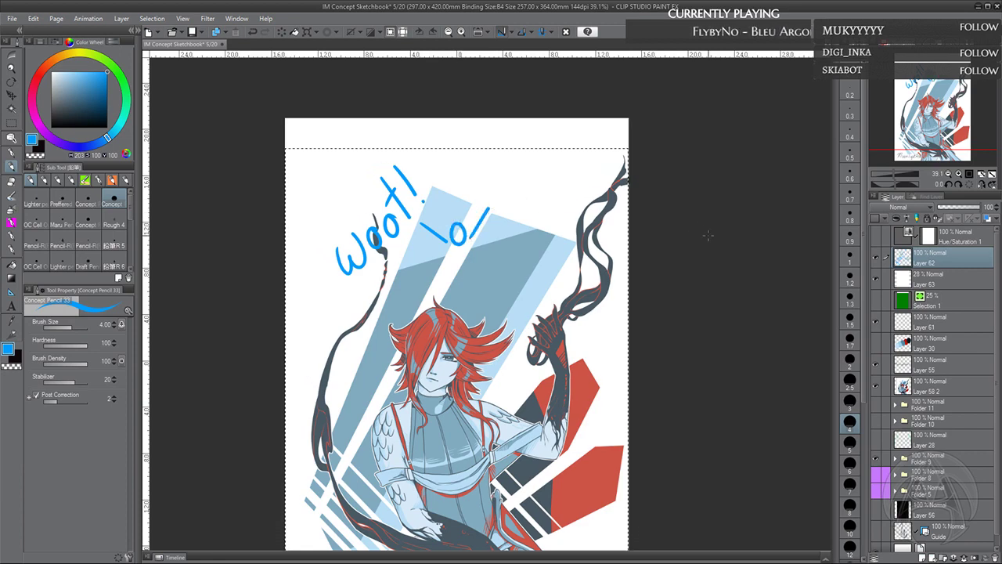
Bring the whole illustration into view and make the white overlay on Layer 63 the active layer
{"action": "scroll", "coordinate": [707, 235], "scroll_direction": "down", "scroll_amount": 3}
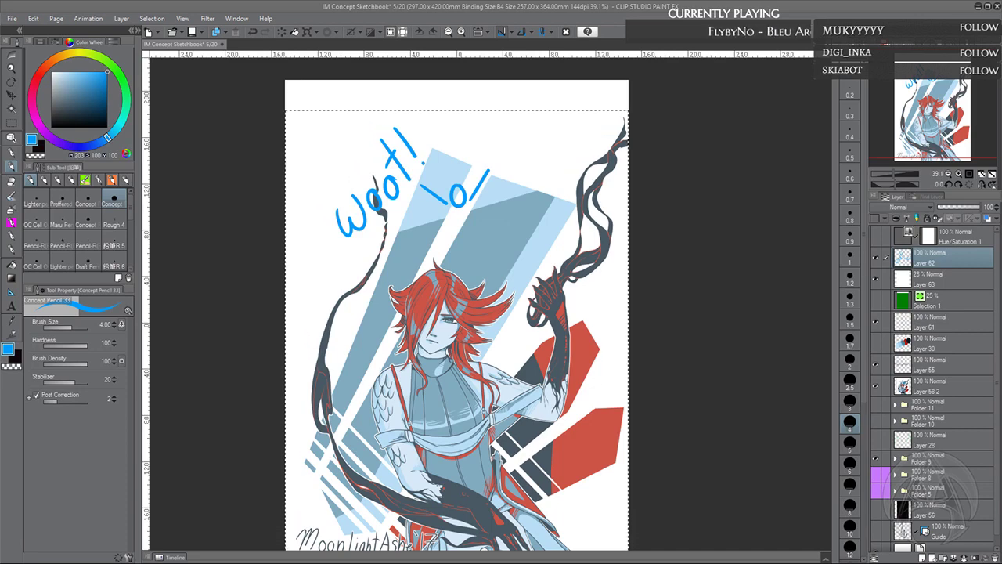
{"action": "left_click", "coordinate": [941, 283]}
{"action": "left_click_drag", "start_coordinate": [936, 118], "coordinate": [936, 115]}
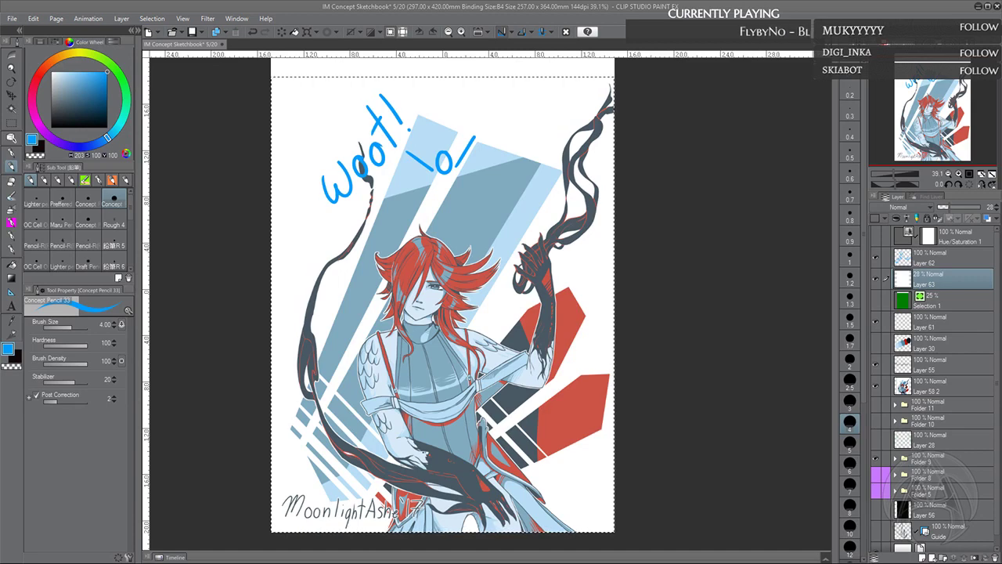
Hide Layer 63's white overlay and Layer 62's handwritten note, and save the illustration
{"action": "left_click", "coordinate": [875, 280]}
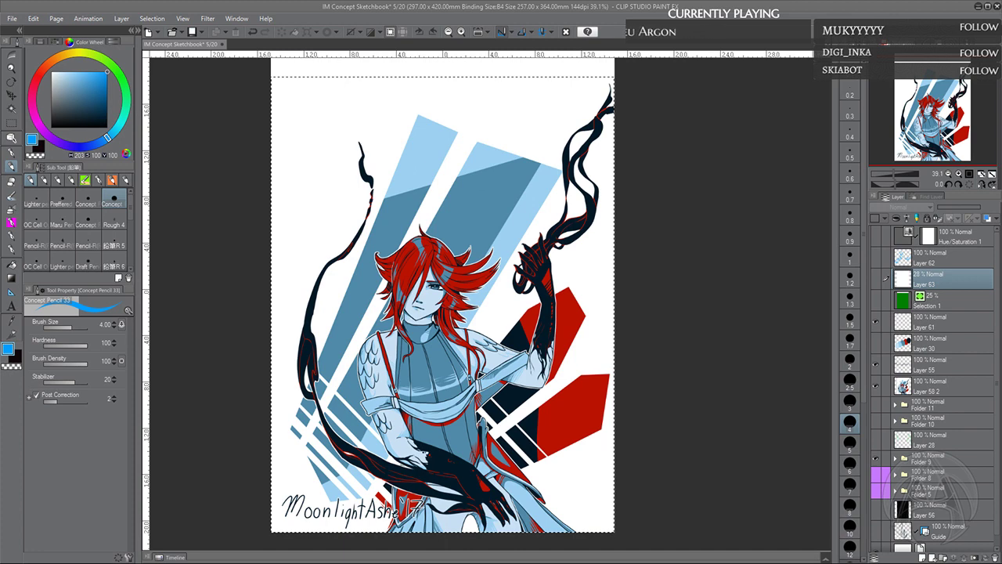
{"action": "key", "text": "ctrl+s"}
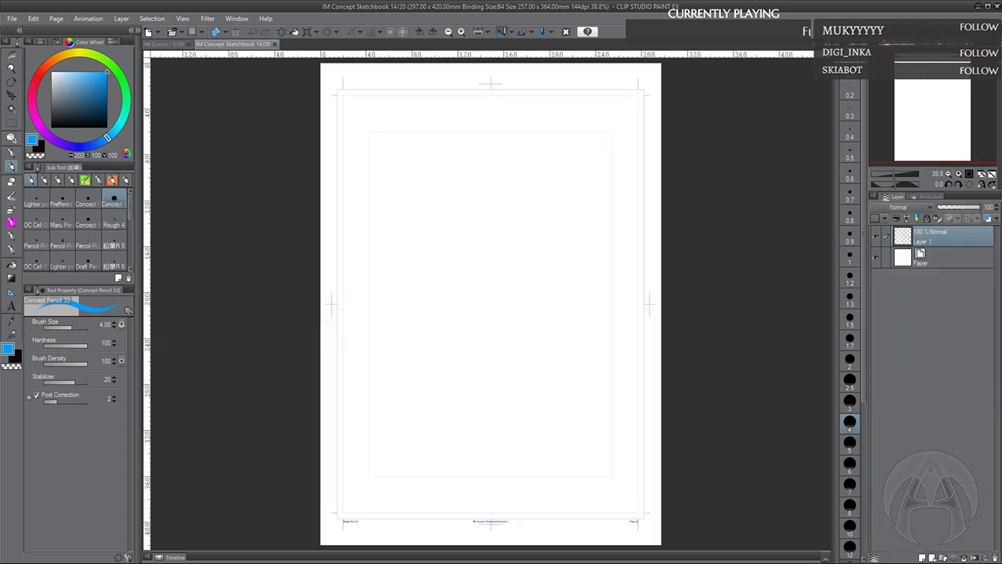
Close the illustration's page 5/20 and hide the crop marks and story information on blank page 14/20
{"action": "left_click", "coordinate": [188, 45]}
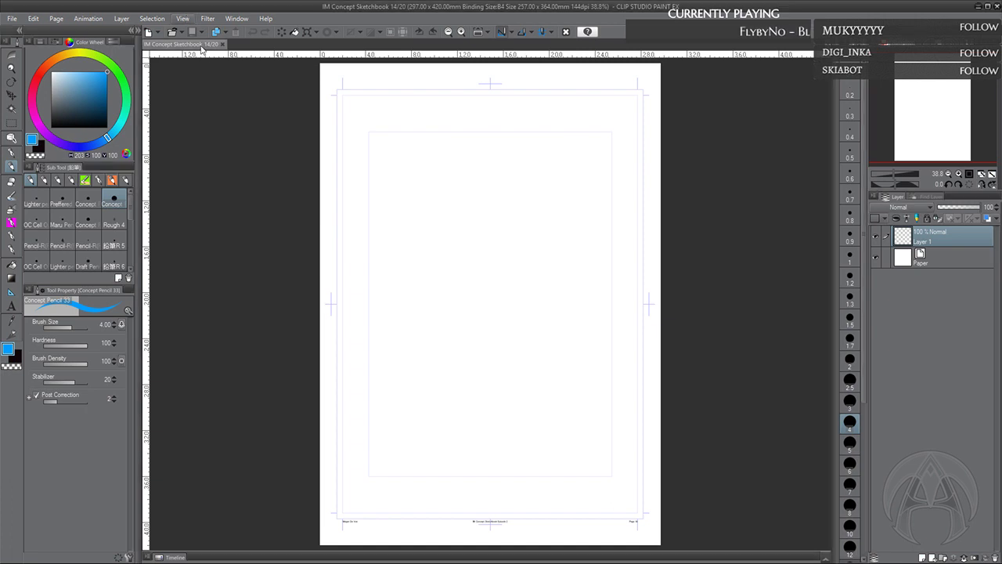
{"action": "left_click", "coordinate": [210, 237]}
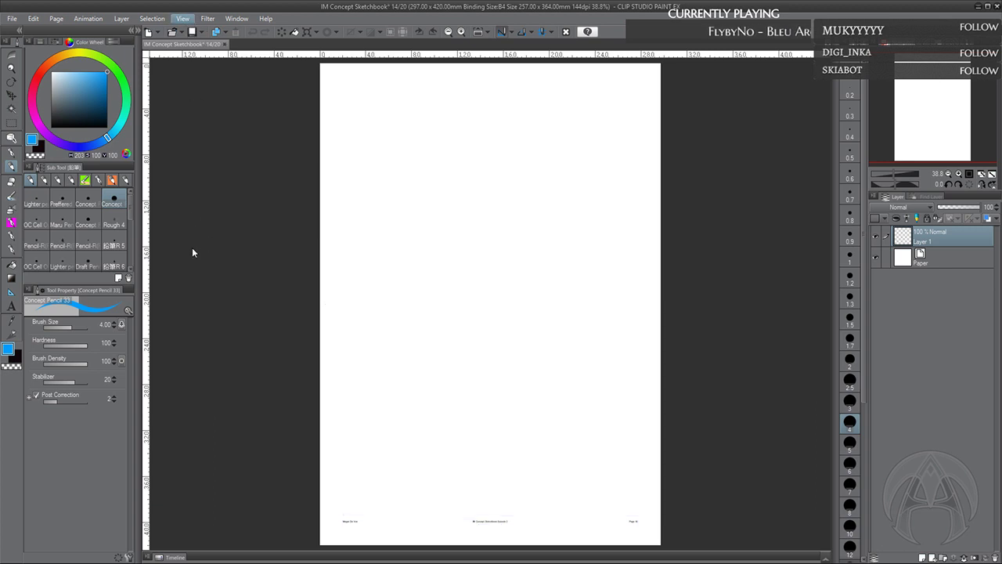
{"action": "left_click", "coordinate": [194, 267]}
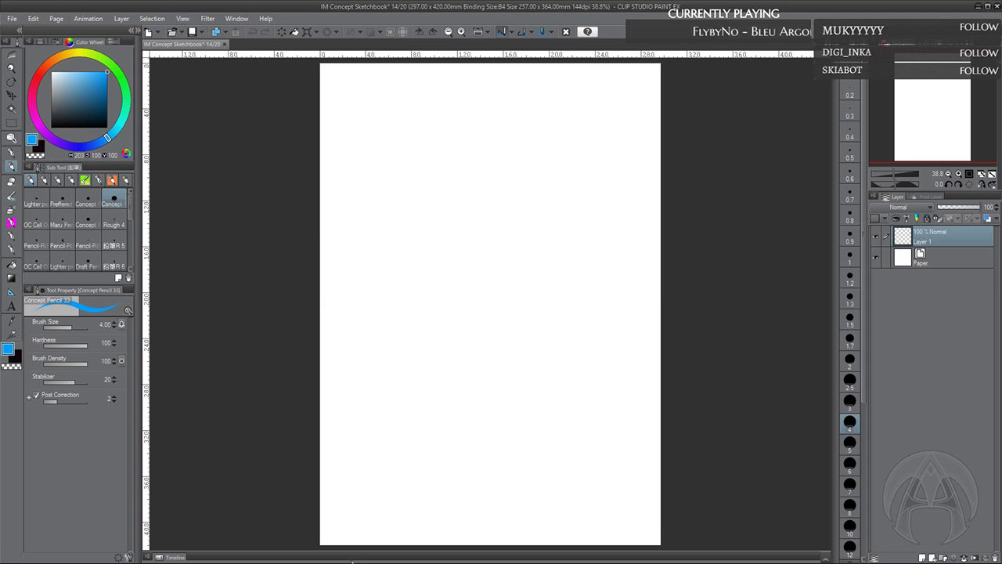
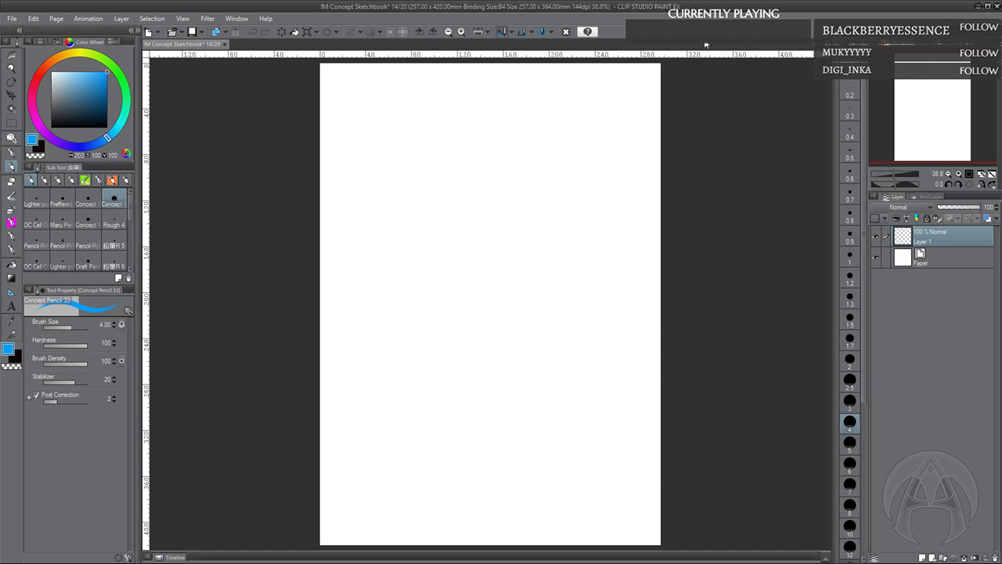
Choose the Rough pencil 11 brush for sketching on the blank page
{"action": "left_click_drag", "start_coordinate": [299, 224], "coordinate": [287, 245]}
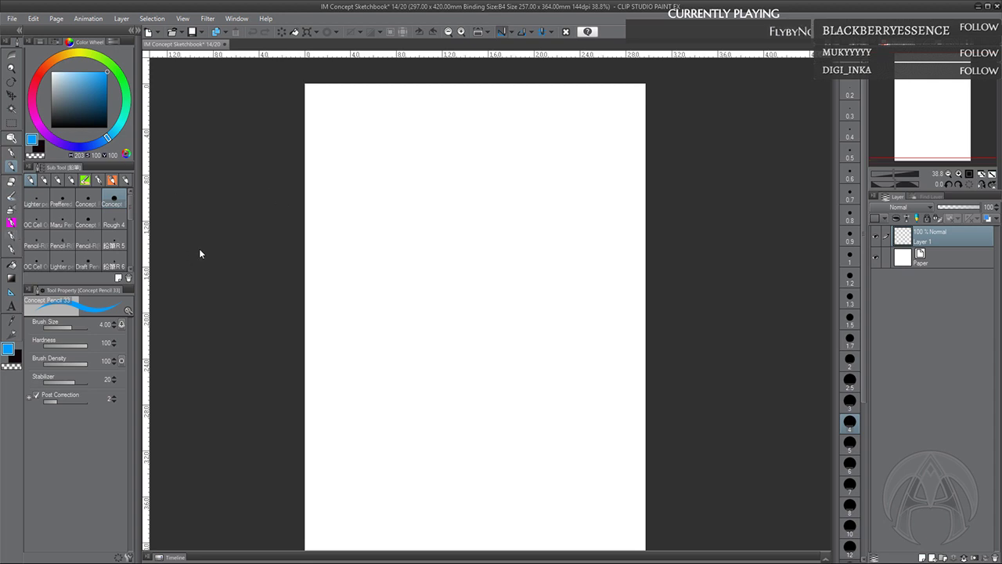
{"action": "key", "text": "p"}
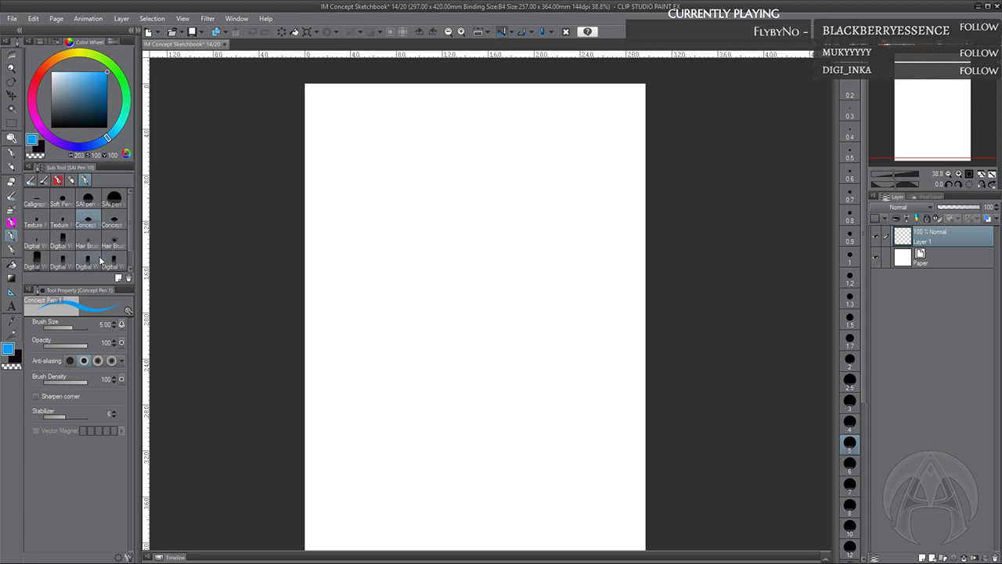
{"action": "left_click", "coordinate": [13, 249]}
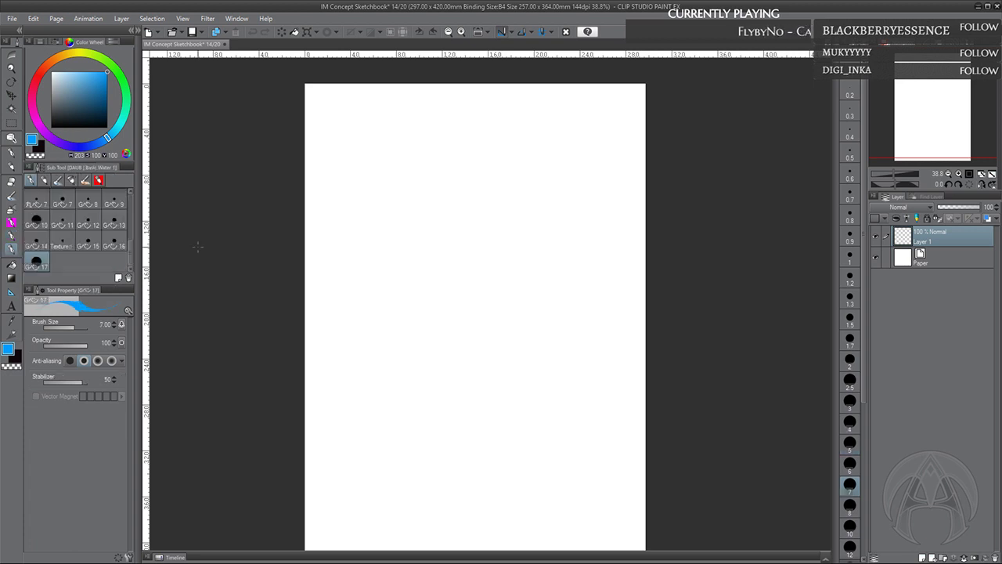
{"action": "left_click", "coordinate": [45, 181]}
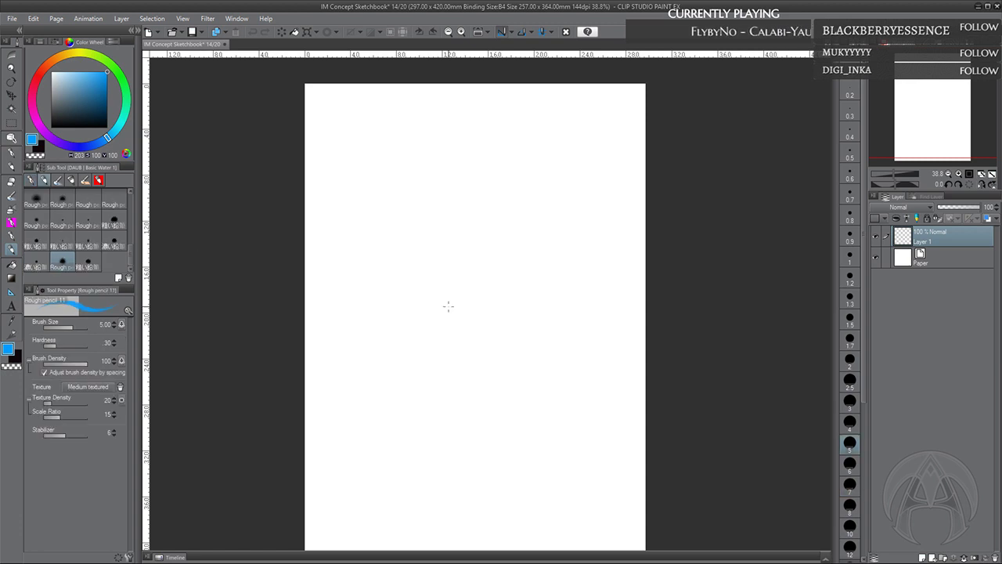
{"action": "left_click_drag", "start_coordinate": [448, 306], "coordinate": [436, 305]}
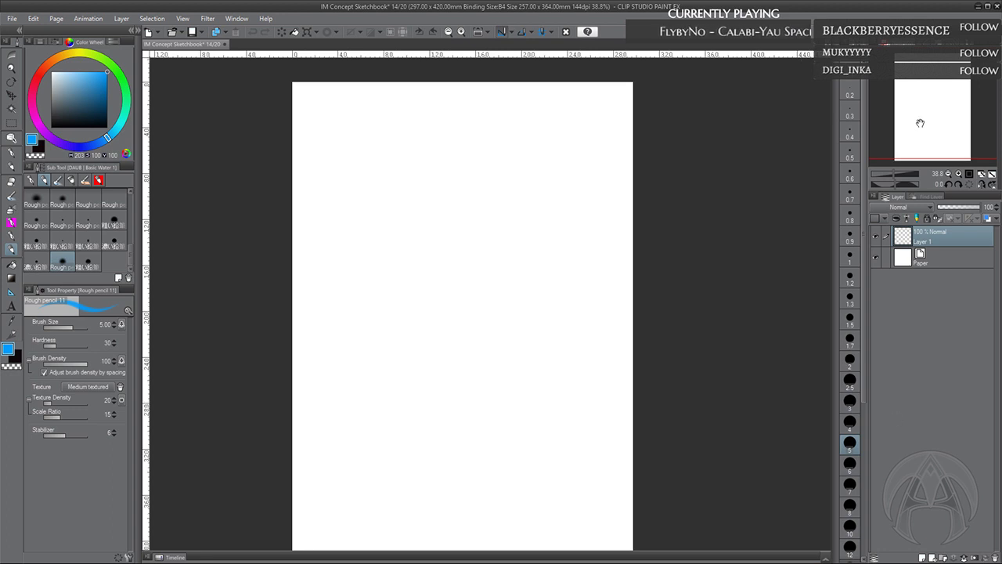
{"action": "left_click_drag", "start_coordinate": [917, 118], "coordinate": [923, 124]}
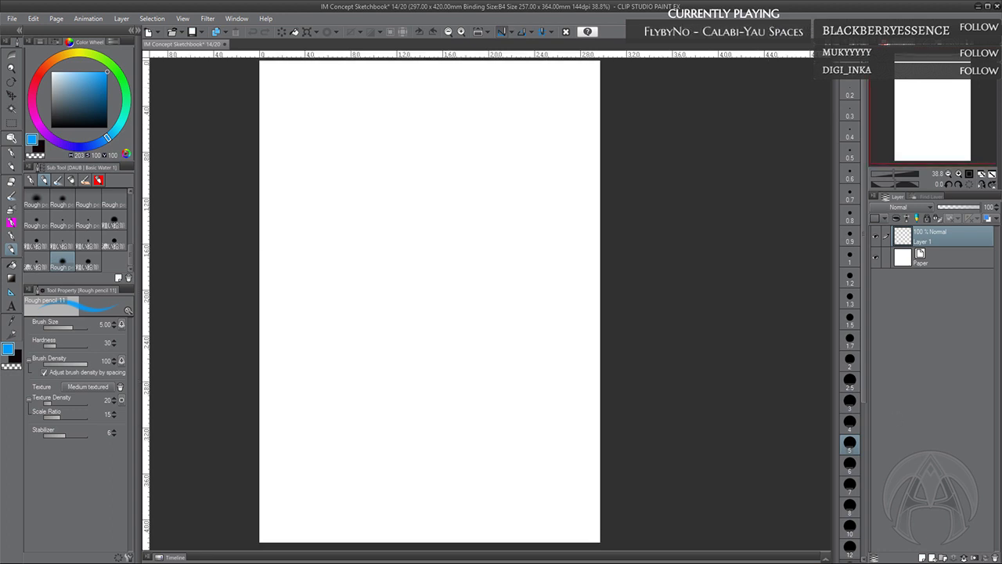
{"action": "mouse_move", "coordinate": [411, 282]}
{"action": "left_mouse_down"}
{"action": "mouse_move", "coordinate": [403, 308]}
{"action": "mouse_move", "coordinate": [422, 317]}
{"action": "left_mouse_up"}
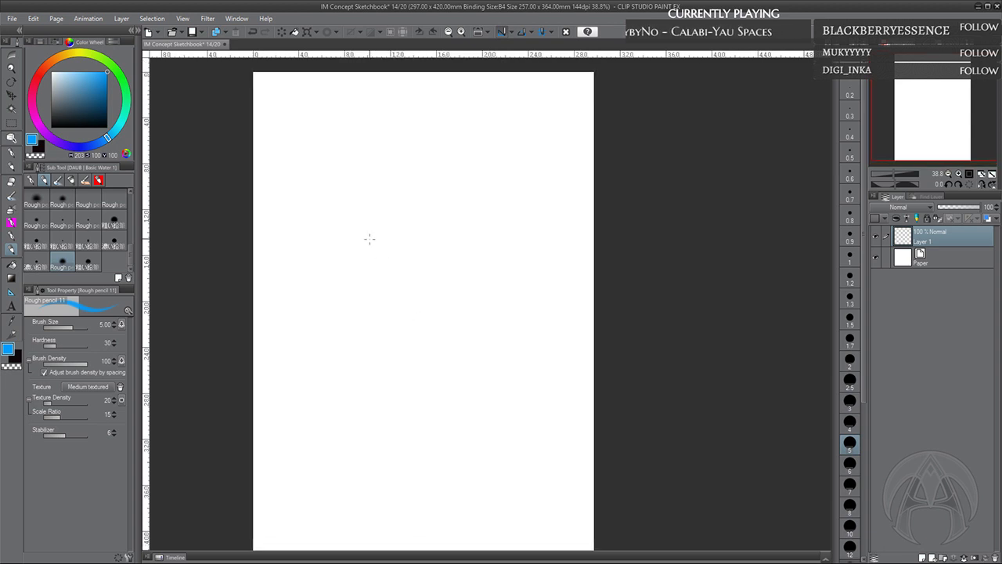
Test Rough pencil 11 with a few curved blue strokes on Layer 1 and clear them
{"action": "mouse_move", "coordinate": [370, 243]}
{"action": "left_mouse_down"}
{"action": "mouse_move", "coordinate": [369, 264]}
{"action": "mouse_move", "coordinate": [387, 205]}
{"action": "left_mouse_up"}
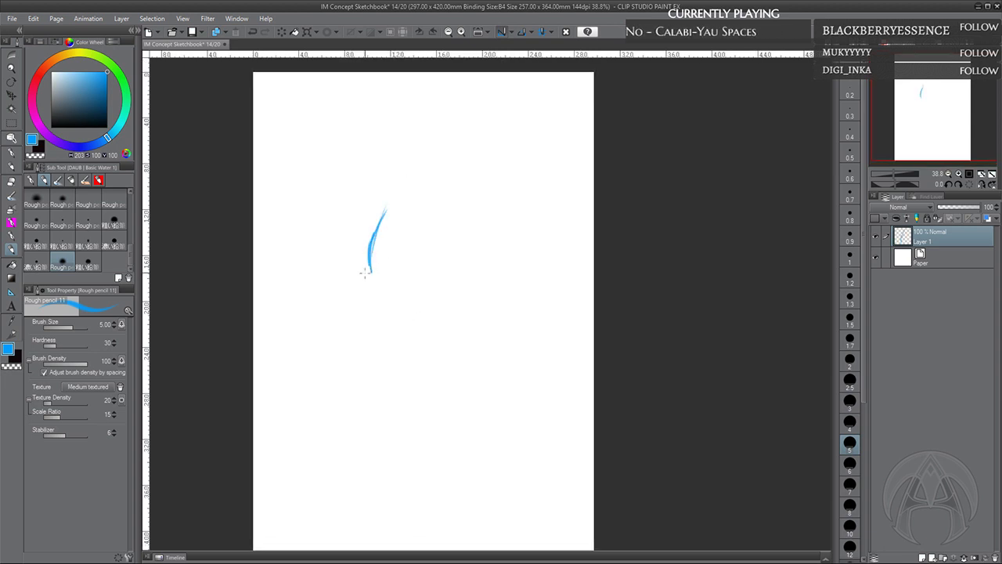
{"action": "left_click_drag", "start_coordinate": [369, 277], "coordinate": [384, 210]}
{"action": "mouse_move", "coordinate": [371, 132]}
{"action": "left_mouse_down"}
{"action": "mouse_move", "coordinate": [302, 325]}
{"action": "mouse_move", "coordinate": [392, 203]}
{"action": "mouse_move", "coordinate": [349, 311]}
{"action": "left_mouse_up"}
{"action": "left_click", "coordinate": [281, 33]}
{"action": "mouse_move", "coordinate": [357, 144]}
{"action": "left_mouse_down"}
{"action": "mouse_move", "coordinate": [306, 274]}
{"action": "mouse_move", "coordinate": [361, 212]}
{"action": "mouse_move", "coordinate": [366, 324]}
{"action": "left_mouse_up"}
{"action": "key", "text": "Delete"}
Choose the textured pencil 粗い鉛筆 18, try it with small looping blue strokes, and clear the layer
{"action": "left_click", "coordinate": [88, 260]}
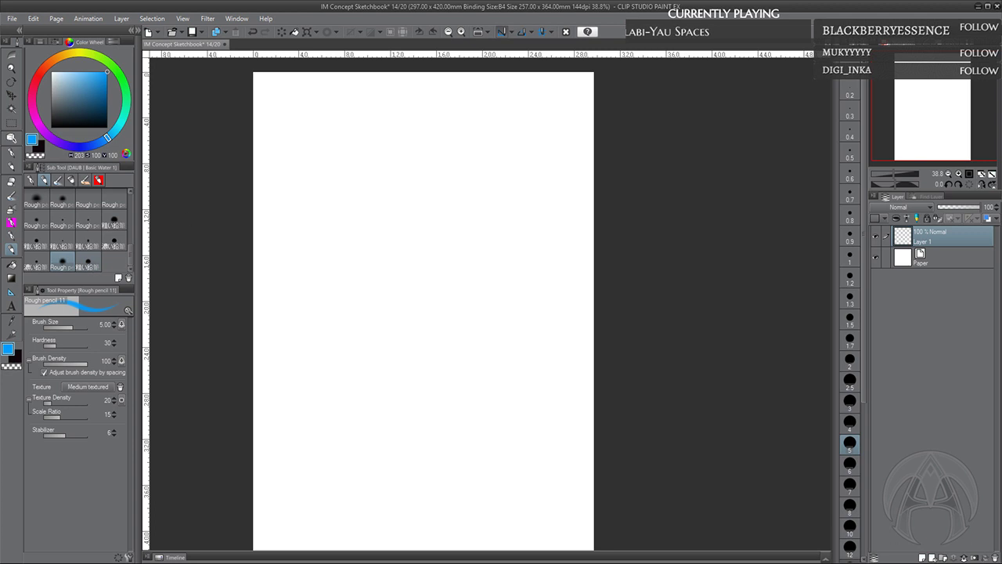
{"action": "left_click_drag", "start_coordinate": [342, 192], "coordinate": [337, 262]}
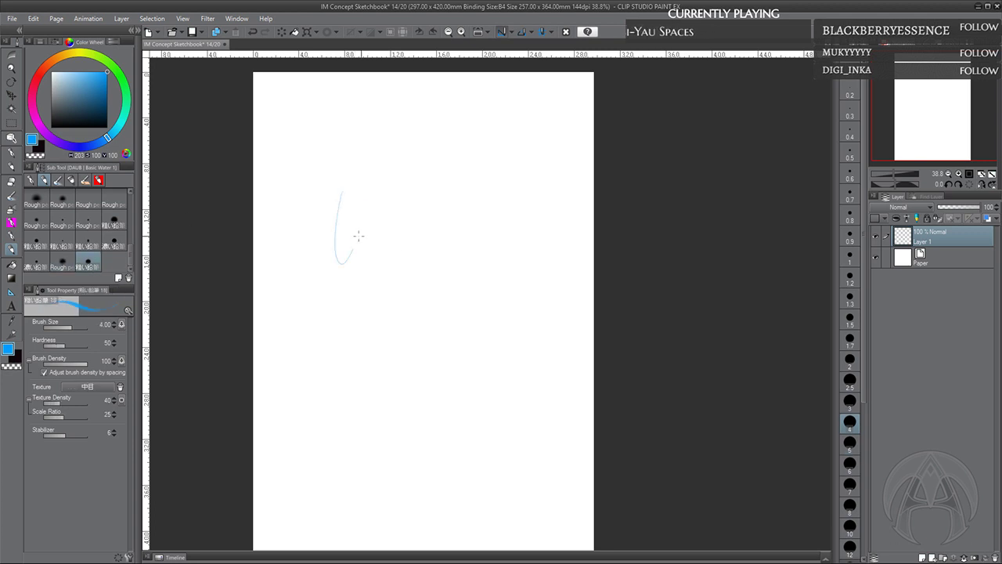
{"action": "mouse_move", "coordinate": [361, 207]}
{"action": "left_mouse_down"}
{"action": "mouse_move", "coordinate": [367, 286]}
{"action": "mouse_move", "coordinate": [384, 266]}
{"action": "left_mouse_up"}
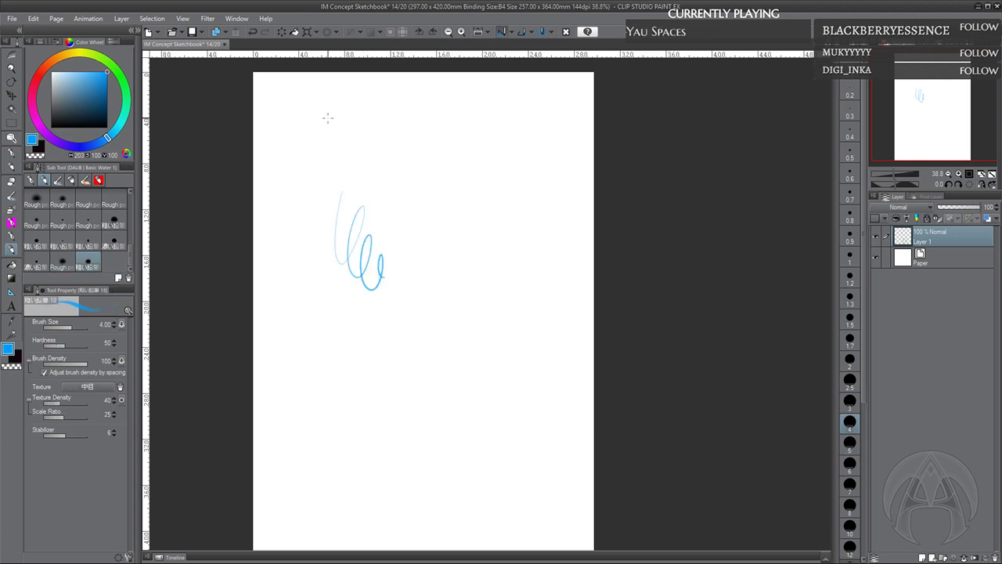
{"action": "left_click", "coordinate": [282, 33]}
{"action": "left_click", "coordinate": [65, 262]}
{"action": "left_click", "coordinate": [97, 263]}
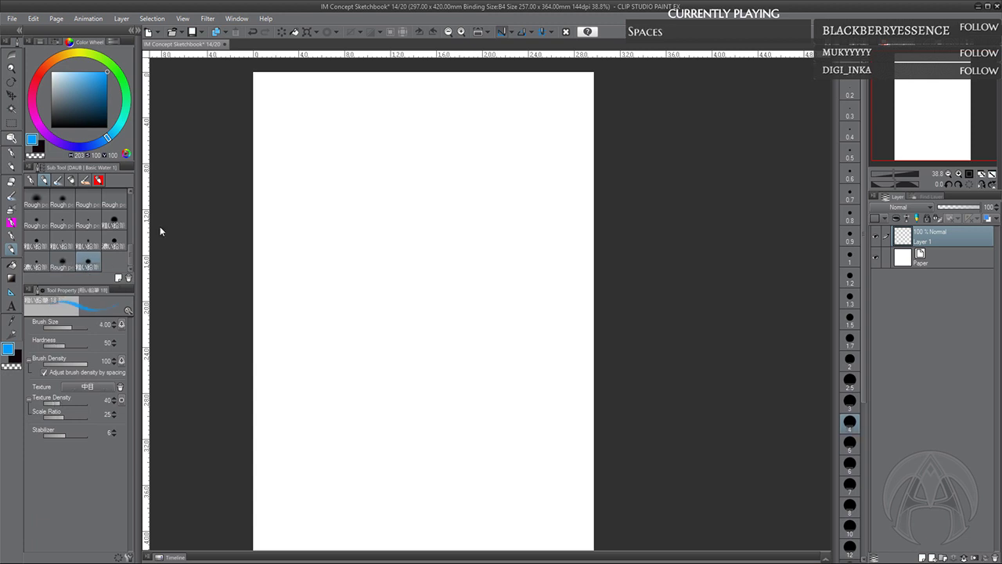
{"action": "mouse_move", "coordinate": [364, 198]}
{"action": "left_mouse_down"}
{"action": "mouse_move", "coordinate": [396, 255]}
{"action": "mouse_move", "coordinate": [391, 276]}
{"action": "mouse_move", "coordinate": [382, 267]}
{"action": "left_mouse_up"}
{"action": "left_click", "coordinate": [282, 33]}
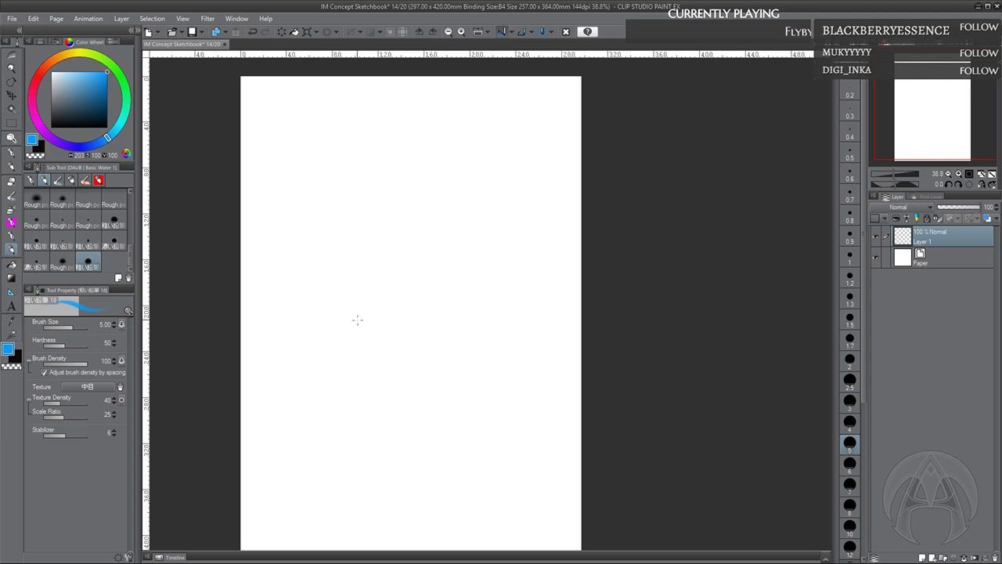
Sketch a sweeping blue double-line hook in the page's upper left that rises diagonally into an arch
{"action": "left_click_drag", "start_coordinate": [370, 331], "coordinate": [366, 329]}
{"action": "left_click_drag", "start_coordinate": [361, 243], "coordinate": [357, 252]}
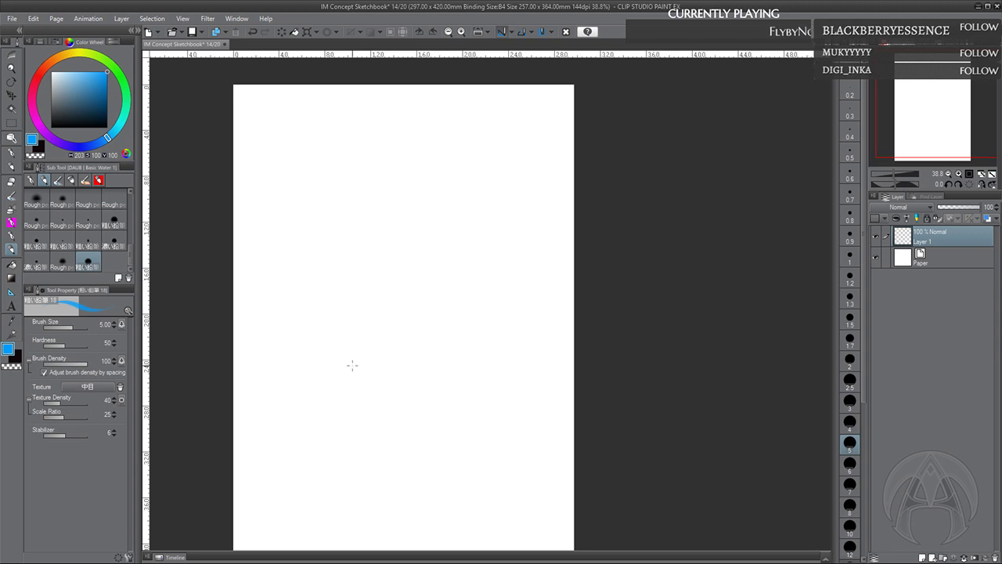
{"action": "mouse_move", "coordinate": [328, 152]}
{"action": "left_mouse_down"}
{"action": "mouse_move", "coordinate": [348, 217]}
{"action": "mouse_move", "coordinate": [429, 146]}
{"action": "left_mouse_up"}
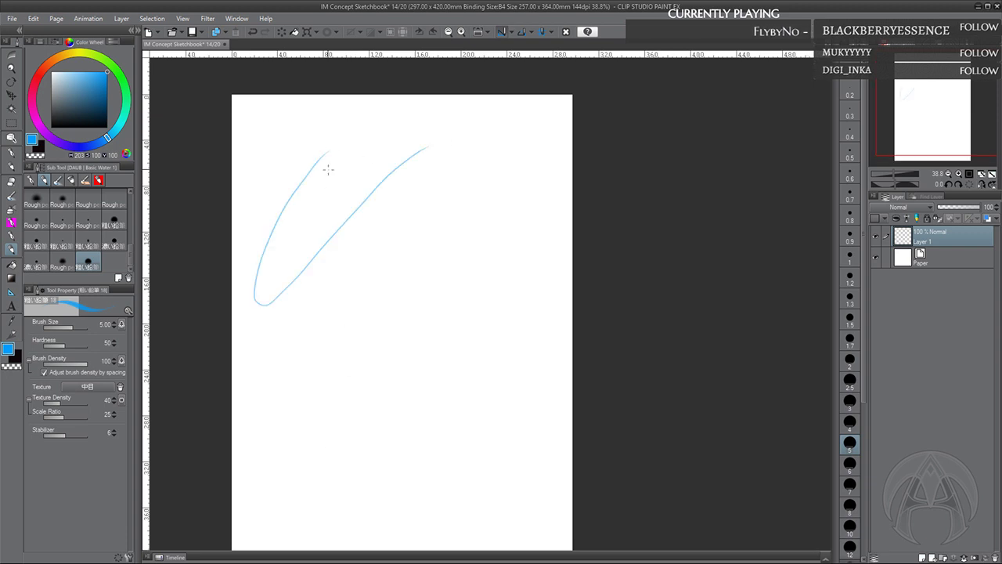
{"action": "mouse_move", "coordinate": [318, 173]}
{"action": "left_mouse_down"}
{"action": "mouse_move", "coordinate": [284, 224]}
{"action": "mouse_move", "coordinate": [321, 233]}
{"action": "left_mouse_up"}
{"action": "left_click_drag", "start_coordinate": [294, 201], "coordinate": [345, 210]}
{"action": "mouse_move", "coordinate": [285, 223]}
{"action": "left_mouse_down"}
{"action": "mouse_move", "coordinate": [375, 194]}
{"action": "mouse_move", "coordinate": [422, 152]}
{"action": "left_mouse_up"}
{"action": "mouse_move", "coordinate": [381, 185]}
{"action": "left_mouse_down"}
{"action": "mouse_move", "coordinate": [401, 166]}
{"action": "mouse_move", "coordinate": [455, 154]}
{"action": "left_mouse_up"}
{"action": "left_click_drag", "start_coordinate": [307, 267], "coordinate": [424, 185]}
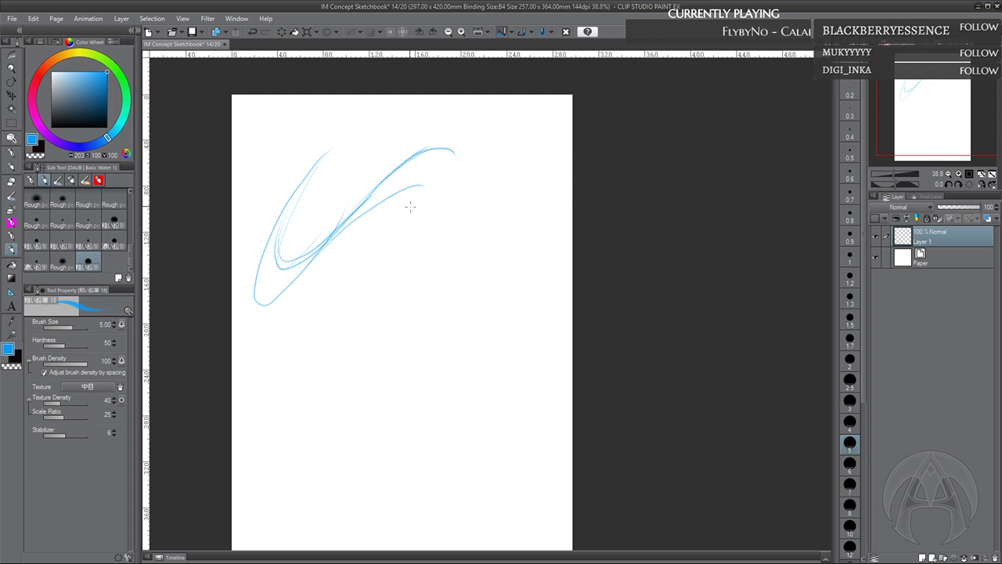
Extend the arch's inner and outer edges down in a long S-curve that ends in a small hook near mid-page
{"action": "mouse_move", "coordinate": [452, 149]}
{"action": "left_mouse_down"}
{"action": "mouse_move", "coordinate": [460, 174]}
{"action": "mouse_move", "coordinate": [408, 235]}
{"action": "mouse_move", "coordinate": [329, 389]}
{"action": "left_mouse_up"}
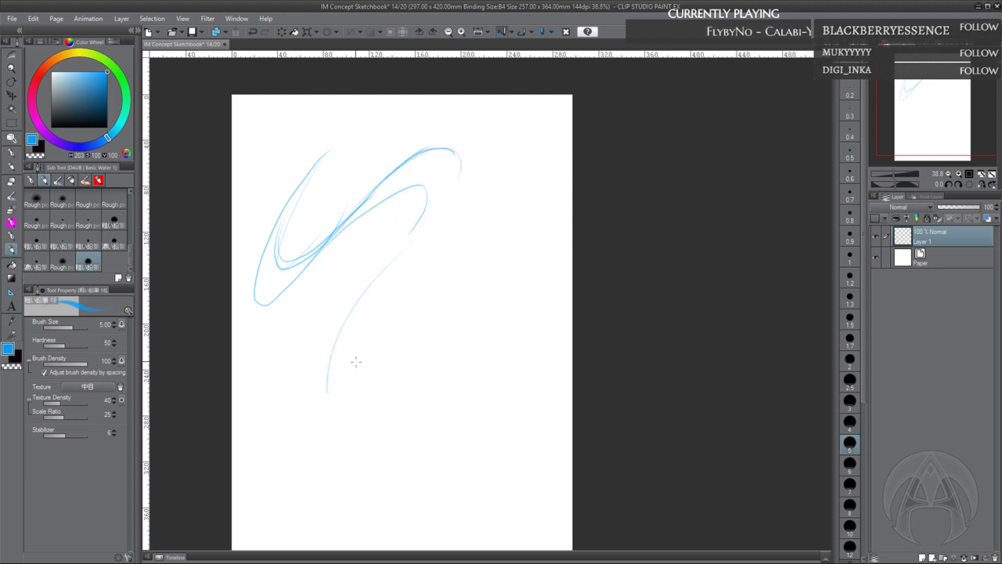
{"action": "mouse_move", "coordinate": [453, 176]}
{"action": "left_mouse_down"}
{"action": "mouse_move", "coordinate": [332, 379]}
{"action": "mouse_move", "coordinate": [336, 390]}
{"action": "left_mouse_up"}
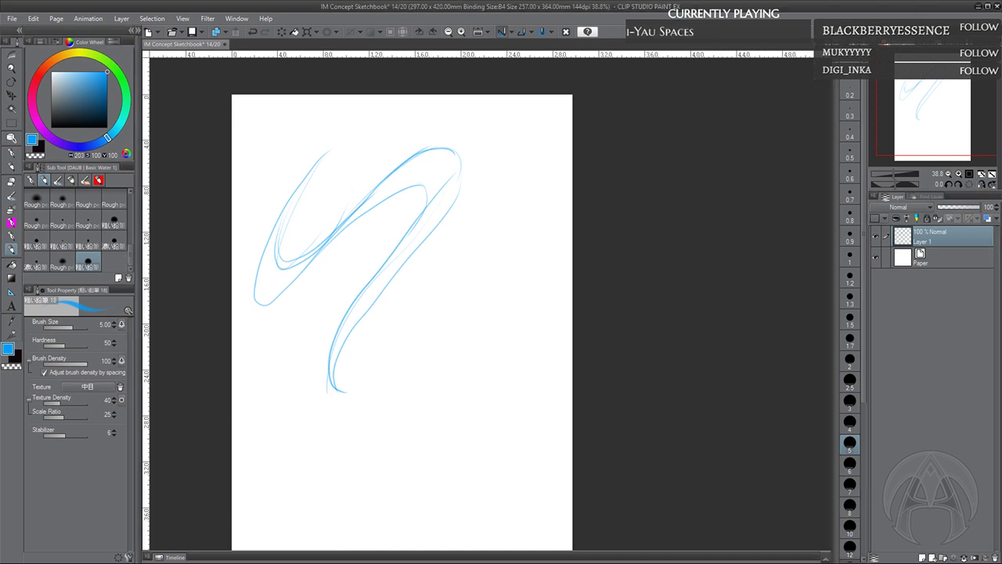
{"action": "left_click_drag", "start_coordinate": [391, 366], "coordinate": [396, 369]}
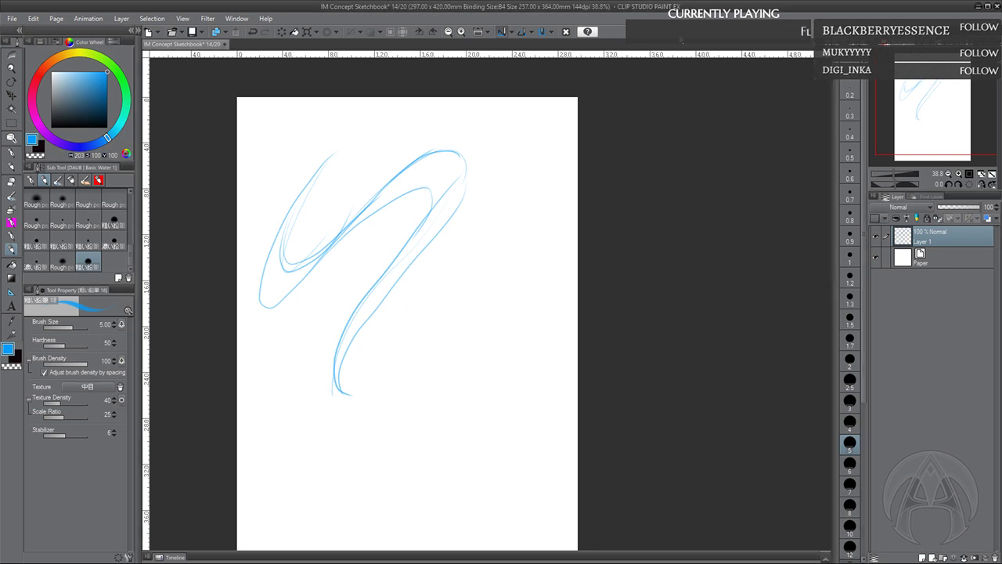
{"action": "mouse_move", "coordinate": [406, 389]}
{"action": "left_mouse_down"}
{"action": "mouse_move", "coordinate": [369, 386]}
{"action": "mouse_move", "coordinate": [381, 383]}
{"action": "mouse_move", "coordinate": [362, 330]}
{"action": "mouse_move", "coordinate": [453, 224]}
{"action": "mouse_move", "coordinate": [469, 172]}
{"action": "mouse_move", "coordinate": [448, 161]}
{"action": "mouse_move", "coordinate": [373, 217]}
{"action": "left_mouse_up"}
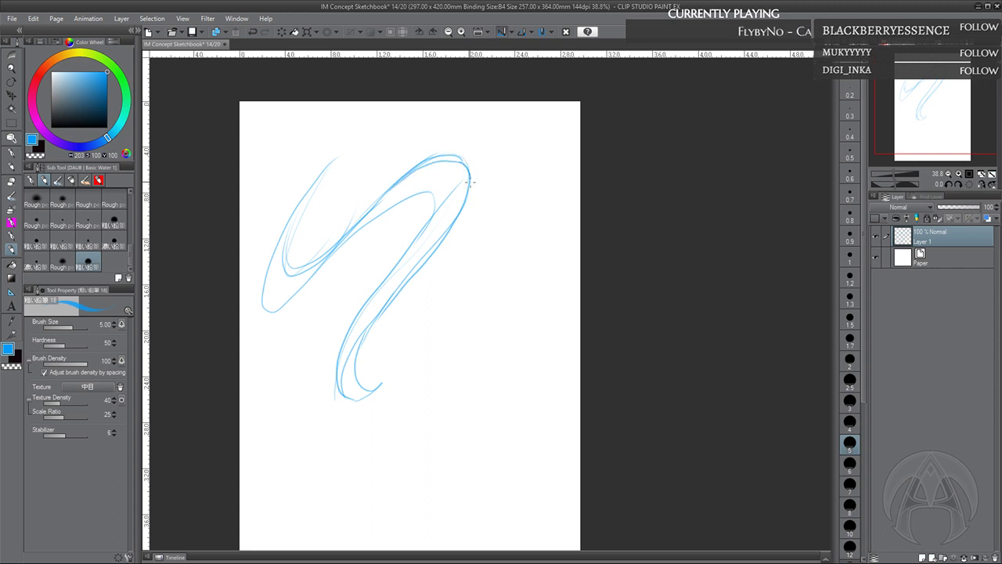
Reinforce the bend at the top of the arch with extra contour strokes and nested inner arcs
{"action": "mouse_move", "coordinate": [456, 158]}
{"action": "left_mouse_down"}
{"action": "mouse_move", "coordinate": [470, 185]}
{"action": "mouse_move", "coordinate": [468, 213]}
{"action": "left_mouse_up"}
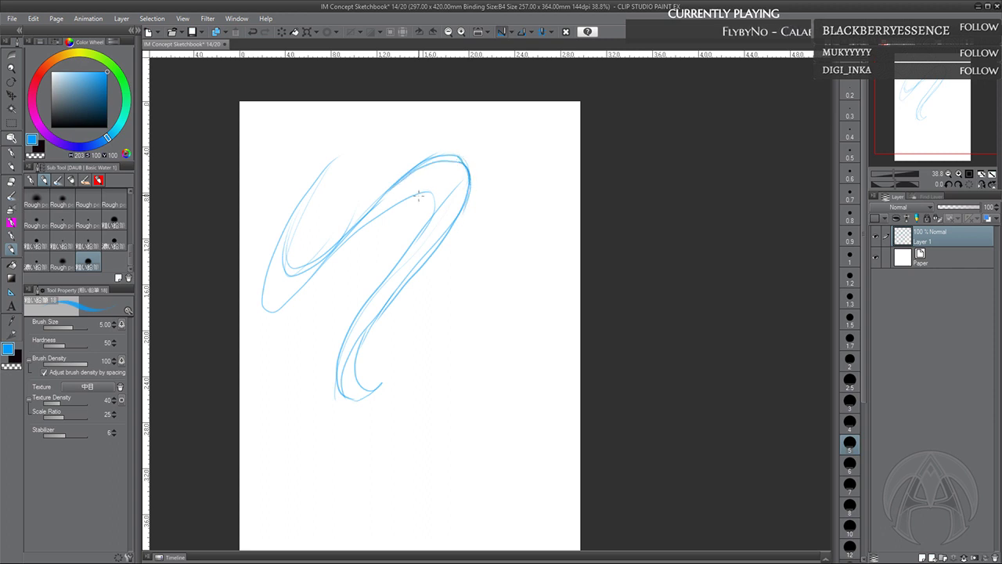
{"action": "mouse_move", "coordinate": [411, 191]}
{"action": "left_mouse_down"}
{"action": "mouse_move", "coordinate": [429, 201]}
{"action": "mouse_move", "coordinate": [418, 233]}
{"action": "left_mouse_up"}
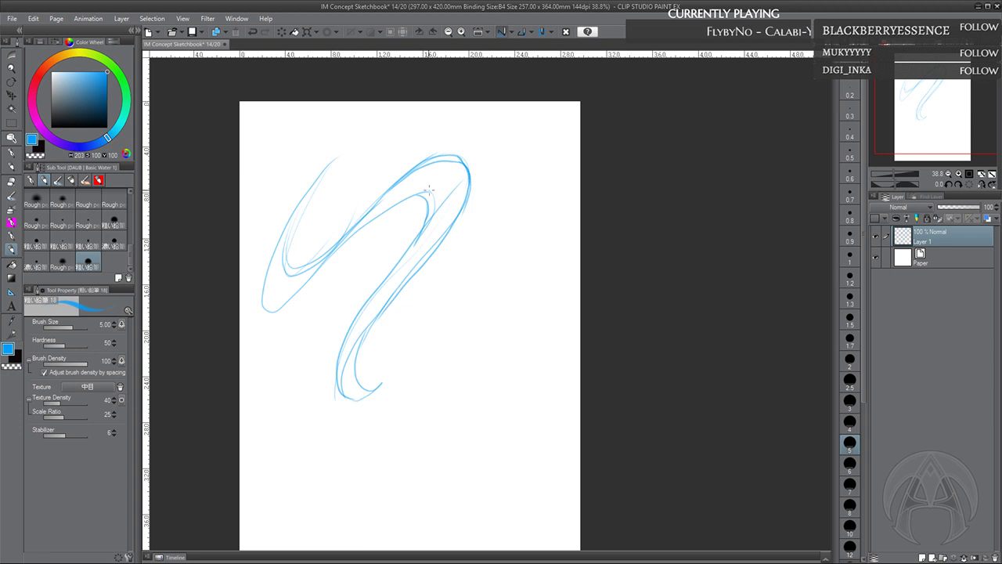
{"action": "left_click_drag", "start_coordinate": [432, 208], "coordinate": [342, 376]}
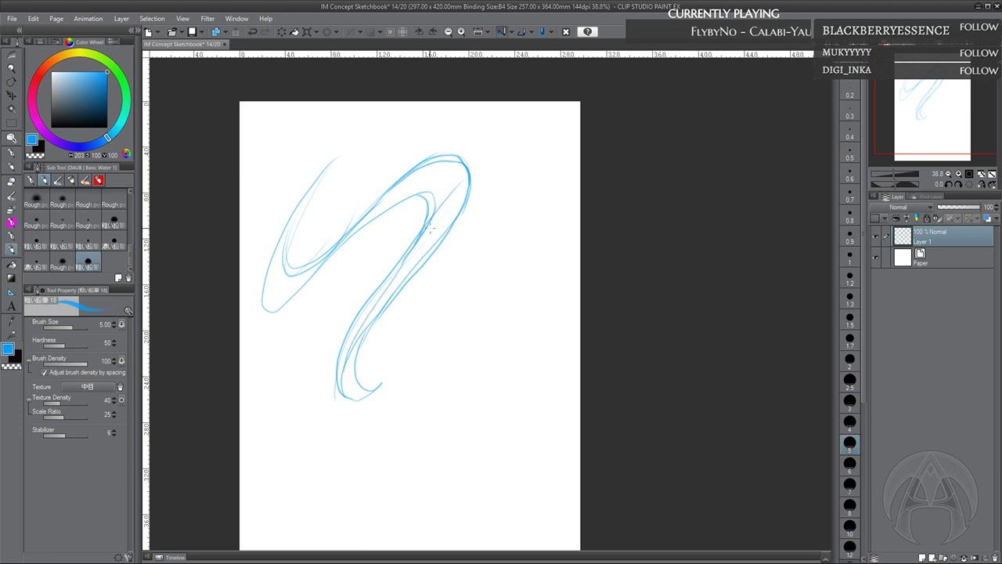
{"action": "mouse_move", "coordinate": [421, 232]}
{"action": "left_mouse_down"}
{"action": "mouse_move", "coordinate": [442, 186]}
{"action": "mouse_move", "coordinate": [407, 190]}
{"action": "mouse_move", "coordinate": [416, 184]}
{"action": "mouse_move", "coordinate": [440, 198]}
{"action": "left_mouse_up"}
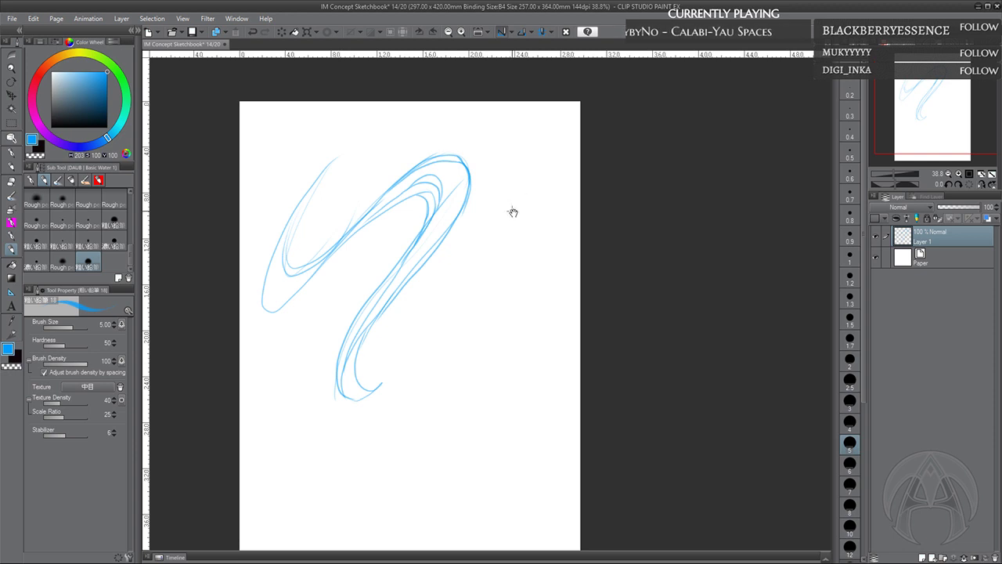
Thicken the lower bend of the S-curve with short curved strokes along its inner and outer edges
{"action": "left_click_drag", "start_coordinate": [512, 213], "coordinate": [509, 221]}
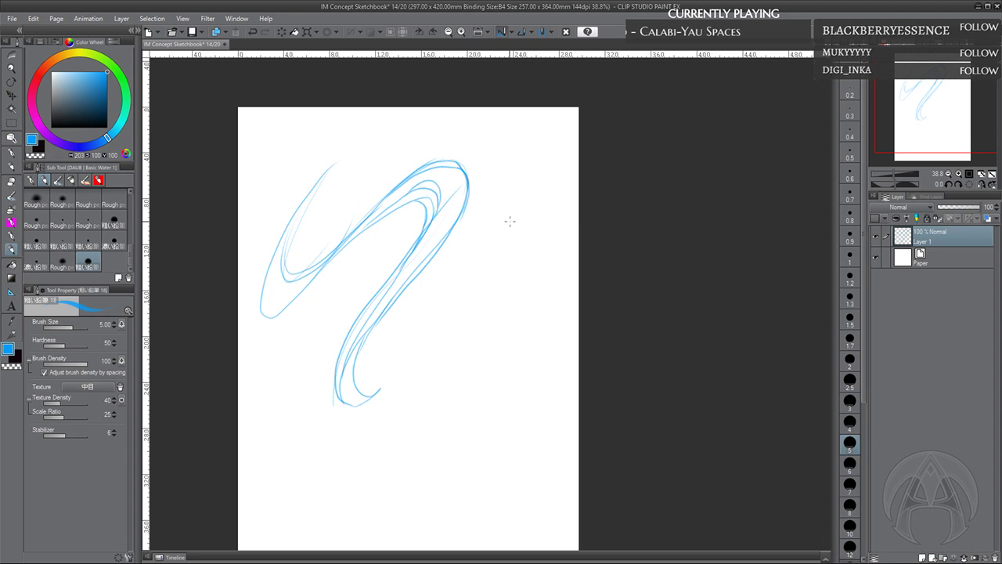
{"action": "key", "text": "minus"}
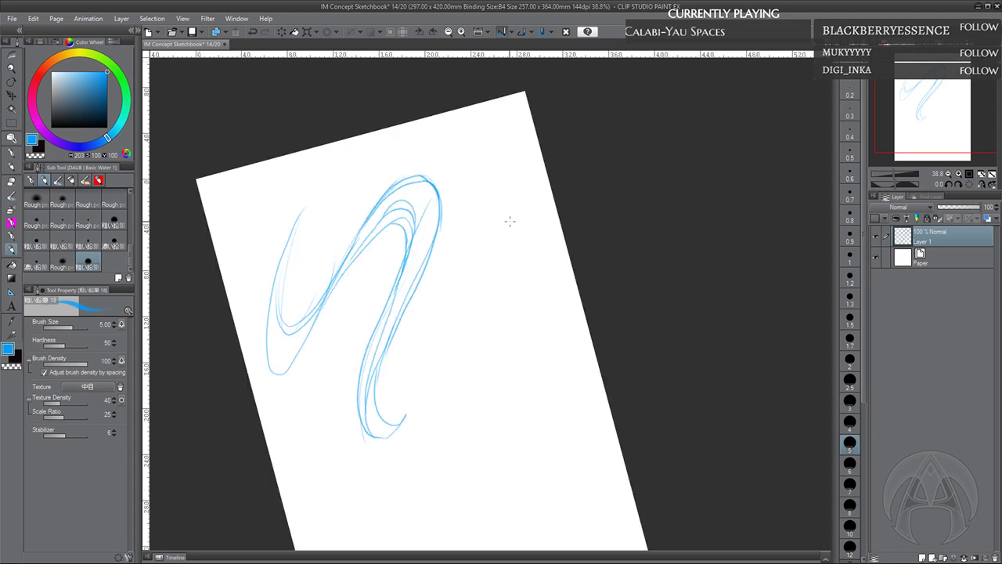
{"action": "key", "text": "asciicircum"}
{"action": "key", "text": "asciicircum"}
{"action": "key", "text": "minus"}
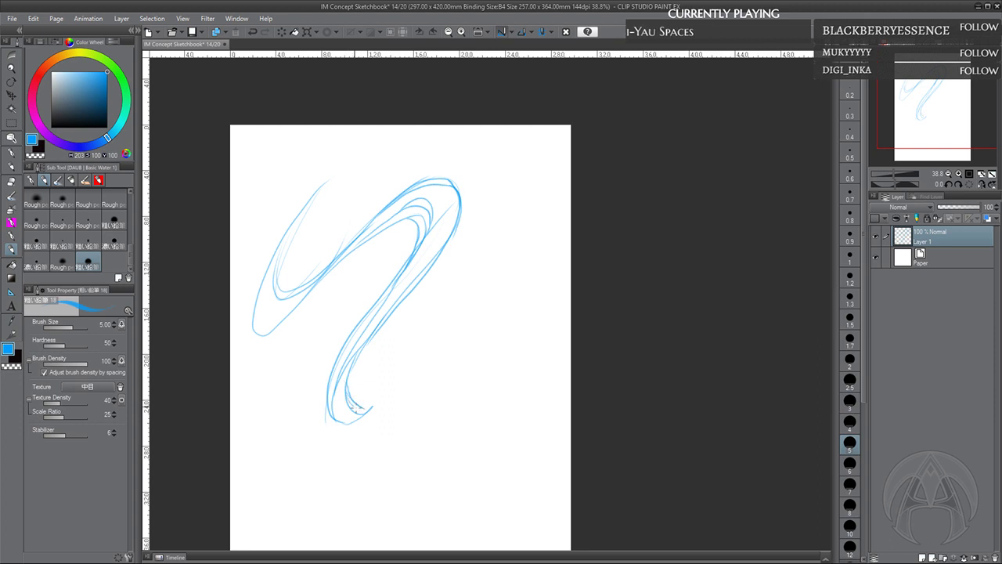
{"action": "mouse_move", "coordinate": [369, 413]}
{"action": "left_mouse_down"}
{"action": "mouse_move", "coordinate": [339, 402]}
{"action": "mouse_move", "coordinate": [347, 396]}
{"action": "mouse_move", "coordinate": [358, 423]}
{"action": "mouse_move", "coordinate": [373, 409]}
{"action": "mouse_move", "coordinate": [344, 410]}
{"action": "mouse_move", "coordinate": [374, 390]}
{"action": "mouse_move", "coordinate": [343, 423]}
{"action": "mouse_move", "coordinate": [349, 430]}
{"action": "left_mouse_up"}
{"action": "left_click", "coordinate": [253, 32]}
{"action": "left_click_drag", "start_coordinate": [360, 363], "coordinate": [350, 396]}
{"action": "left_click_drag", "start_coordinate": [375, 337], "coordinate": [355, 368]}
{"action": "left_click_drag", "start_coordinate": [408, 292], "coordinate": [375, 342]}
Sketch a tail curving right and downward from the lower bend and add parallel flow lines along the diagonal stretch
{"action": "mouse_move", "coordinate": [346, 409]}
{"action": "left_mouse_down"}
{"action": "mouse_move", "coordinate": [404, 398]}
{"action": "mouse_move", "coordinate": [433, 419]}
{"action": "left_mouse_up"}
{"action": "mouse_move", "coordinate": [359, 427]}
{"action": "left_mouse_down"}
{"action": "mouse_move", "coordinate": [431, 423]}
{"action": "mouse_move", "coordinate": [460, 451]}
{"action": "mouse_move", "coordinate": [458, 492]}
{"action": "left_mouse_up"}
{"action": "left_click_drag", "start_coordinate": [359, 398], "coordinate": [460, 238]}
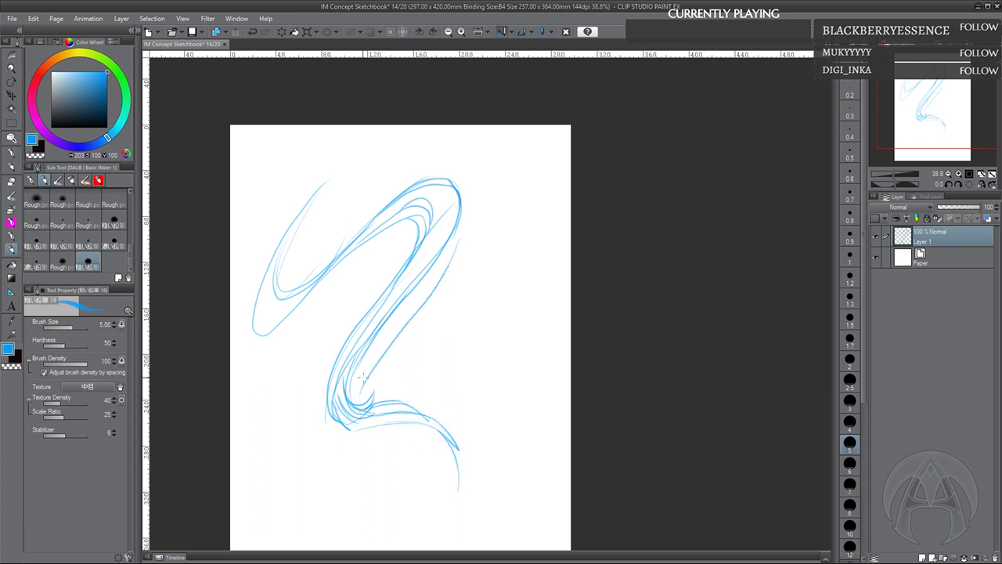
{"action": "left_click_drag", "start_coordinate": [363, 375], "coordinate": [445, 255]}
{"action": "left_click_drag", "start_coordinate": [404, 305], "coordinate": [349, 387]}
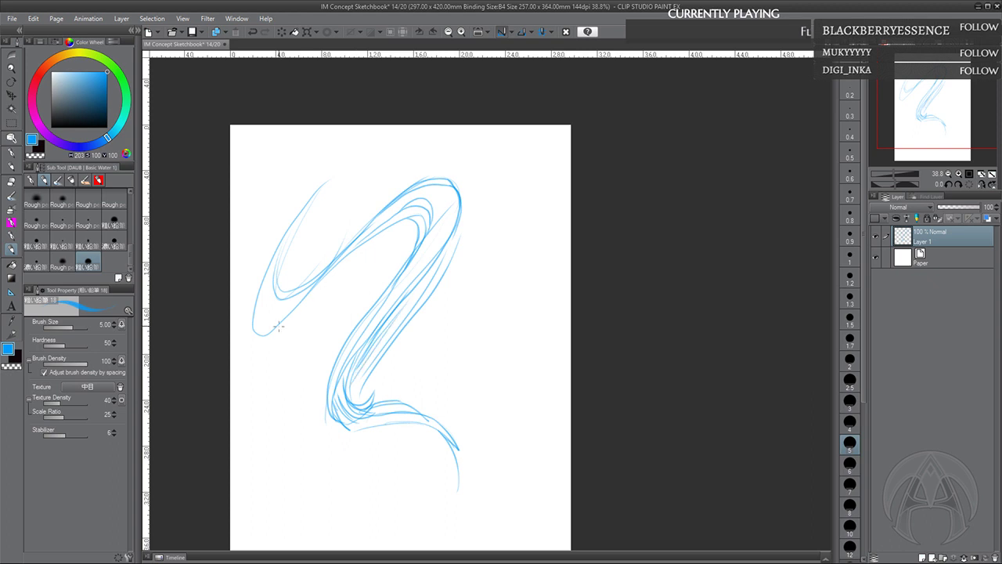
Sketch a second folded strand beneath the left loop and a tall narrow loop along the outer side of the diagonal strands
{"action": "mouse_move", "coordinate": [396, 272]}
{"action": "left_mouse_down"}
{"action": "mouse_move", "coordinate": [256, 368]}
{"action": "mouse_move", "coordinate": [384, 279]}
{"action": "left_mouse_up"}
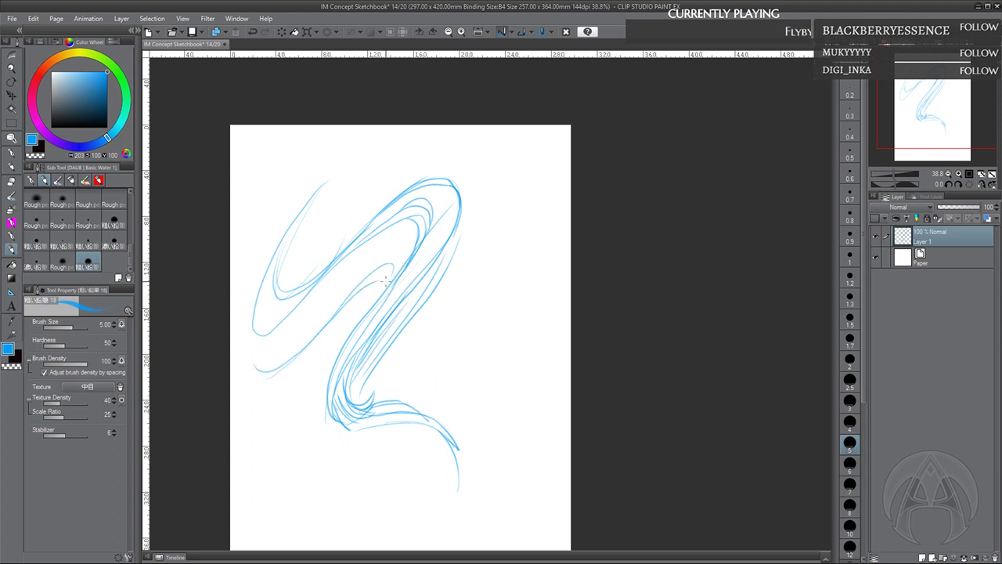
{"action": "mouse_move", "coordinate": [394, 356]}
{"action": "left_mouse_down"}
{"action": "mouse_move", "coordinate": [482, 242]}
{"action": "mouse_move", "coordinate": [498, 177]}
{"action": "mouse_move", "coordinate": [466, 204]}
{"action": "mouse_move", "coordinate": [504, 192]}
{"action": "mouse_move", "coordinate": [374, 387]}
{"action": "left_mouse_up"}
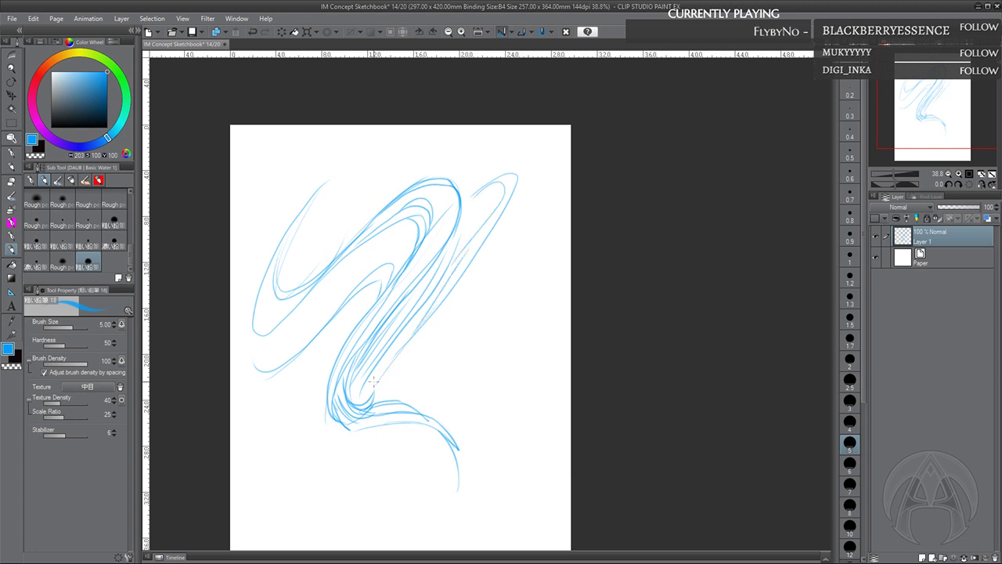
{"action": "left_click_drag", "start_coordinate": [430, 311], "coordinate": [487, 238]}
Erase the tail that curves right and downward from the S-curve's lower bend
{"action": "scroll", "coordinate": [472, 420], "scroll_direction": "down", "scroll_amount": 2}
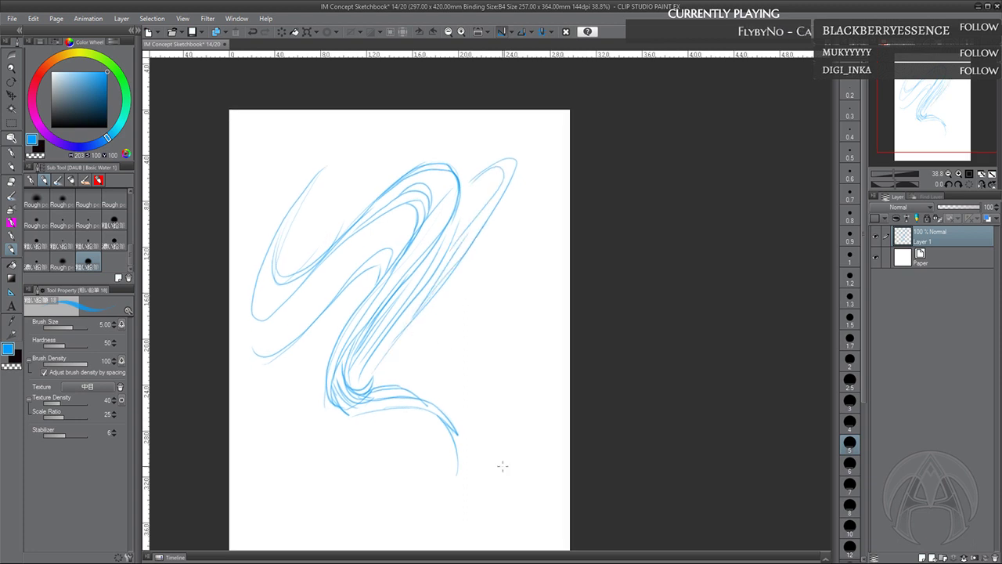
{"action": "mouse_move", "coordinate": [368, 390]}
{"action": "left_mouse_down"}
{"action": "mouse_move", "coordinate": [392, 386]}
{"action": "mouse_move", "coordinate": [440, 442]}
{"action": "mouse_move", "coordinate": [448, 427]}
{"action": "mouse_move", "coordinate": [456, 481]}
{"action": "left_mouse_up"}
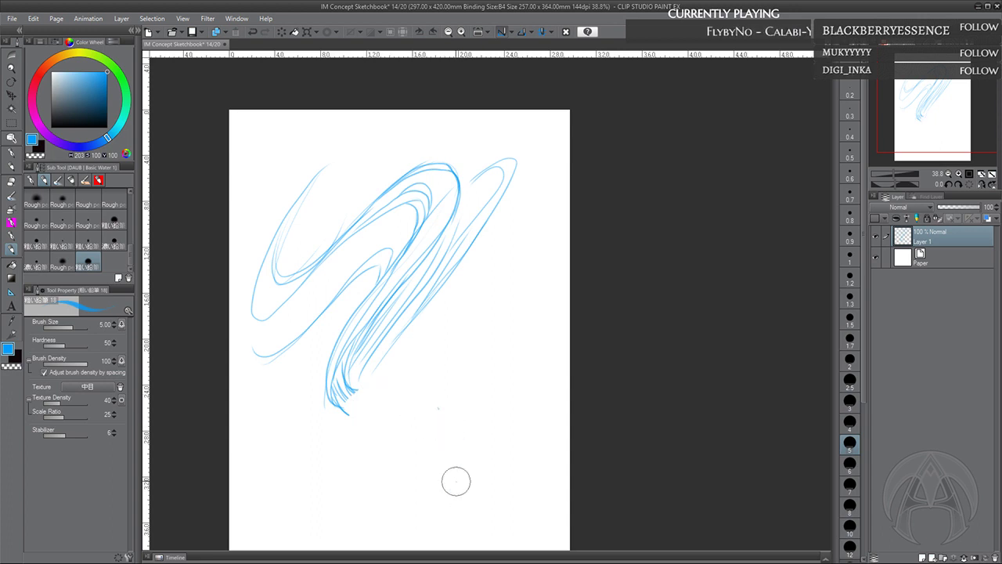
{"action": "scroll", "coordinate": [380, 385], "scroll_direction": "down", "scroll_amount": 5}
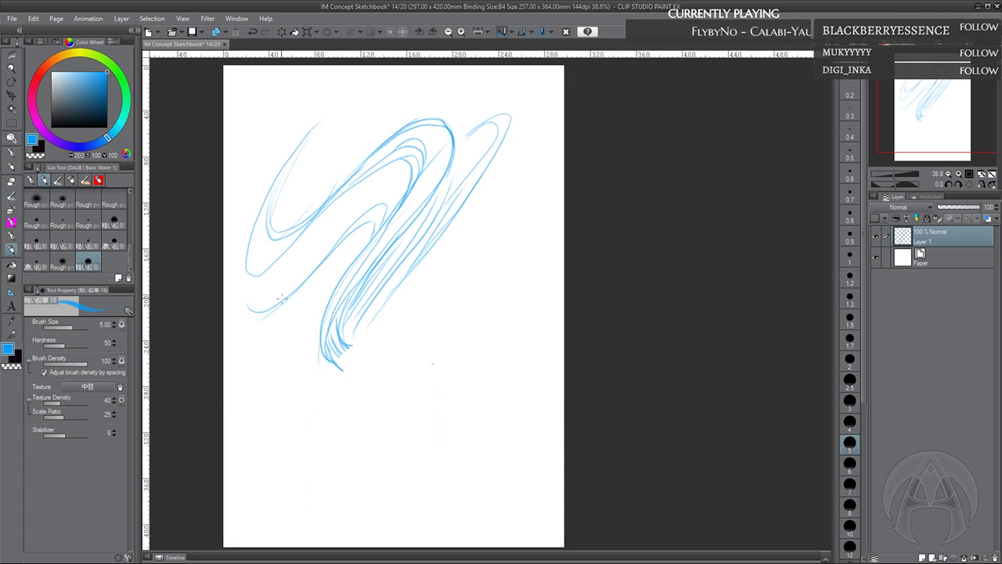
Join the two left folds with a curved outer contour and add short hooked strokes at the narrow loop's lower end
{"action": "mouse_move", "coordinate": [279, 301]}
{"action": "left_mouse_down"}
{"action": "mouse_move", "coordinate": [243, 276]}
{"action": "mouse_move", "coordinate": [246, 247]}
{"action": "mouse_move", "coordinate": [247, 299]}
{"action": "mouse_move", "coordinate": [244, 246]}
{"action": "left_mouse_up"}
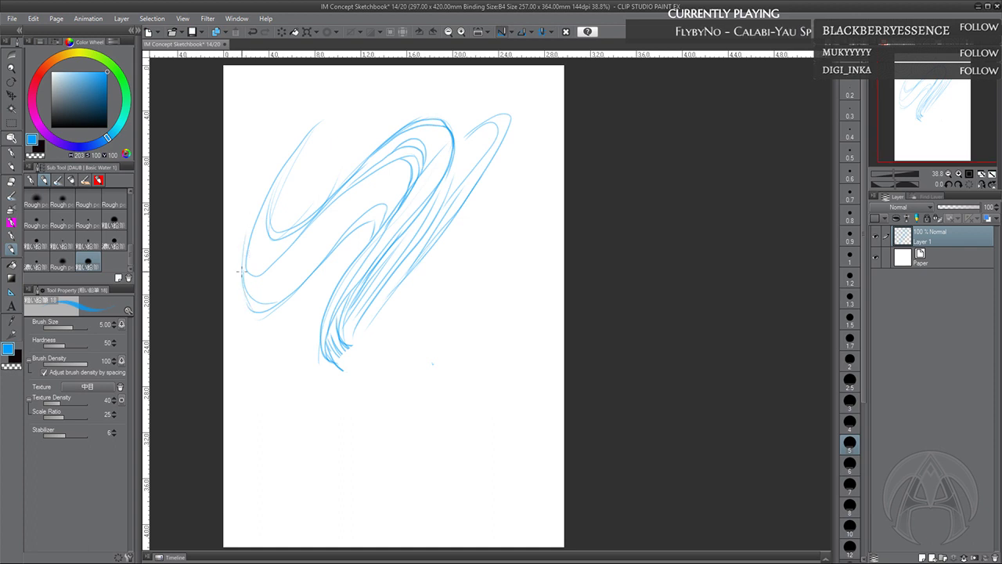
{"action": "mouse_move", "coordinate": [249, 299]}
{"action": "left_mouse_down"}
{"action": "mouse_move", "coordinate": [242, 244]}
{"action": "mouse_move", "coordinate": [252, 205]}
{"action": "left_mouse_up"}
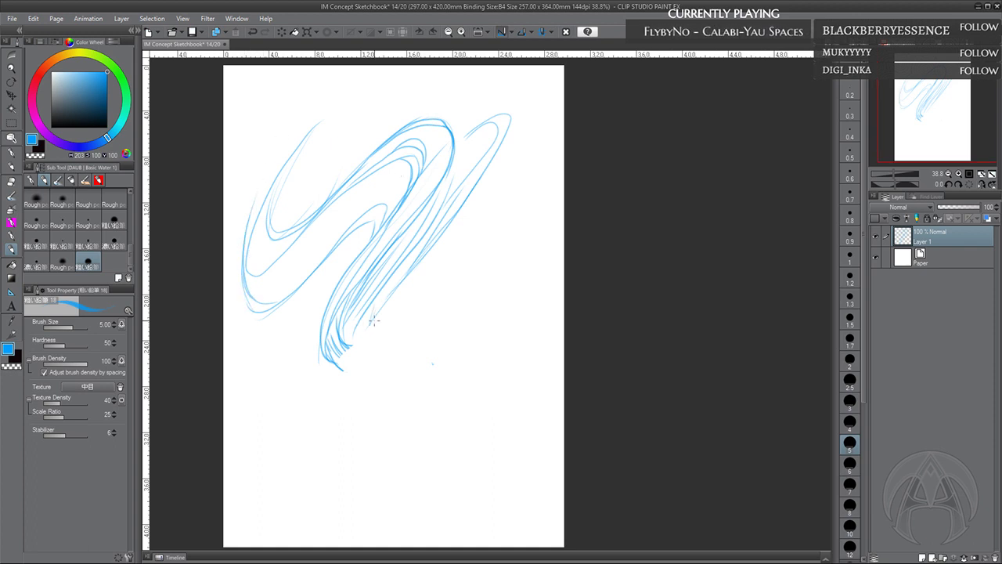
{"action": "left_click_drag", "start_coordinate": [389, 284], "coordinate": [371, 326]}
{"action": "left_click_drag", "start_coordinate": [384, 295], "coordinate": [385, 334]}
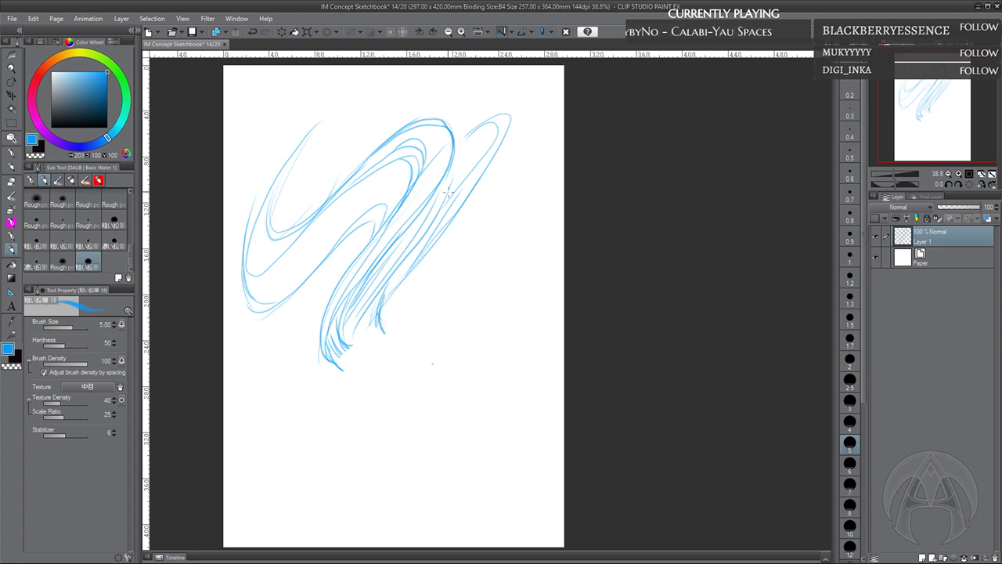
Mark small crosses in the gap by the narrow right loop, under the main arch and inside the lower left fold
{"action": "left_click_drag", "start_coordinate": [457, 164], "coordinate": [464, 163]}
{"action": "left_click_drag", "start_coordinate": [459, 160], "coordinate": [462, 167]}
{"action": "left_click_drag", "start_coordinate": [387, 181], "coordinate": [390, 187]}
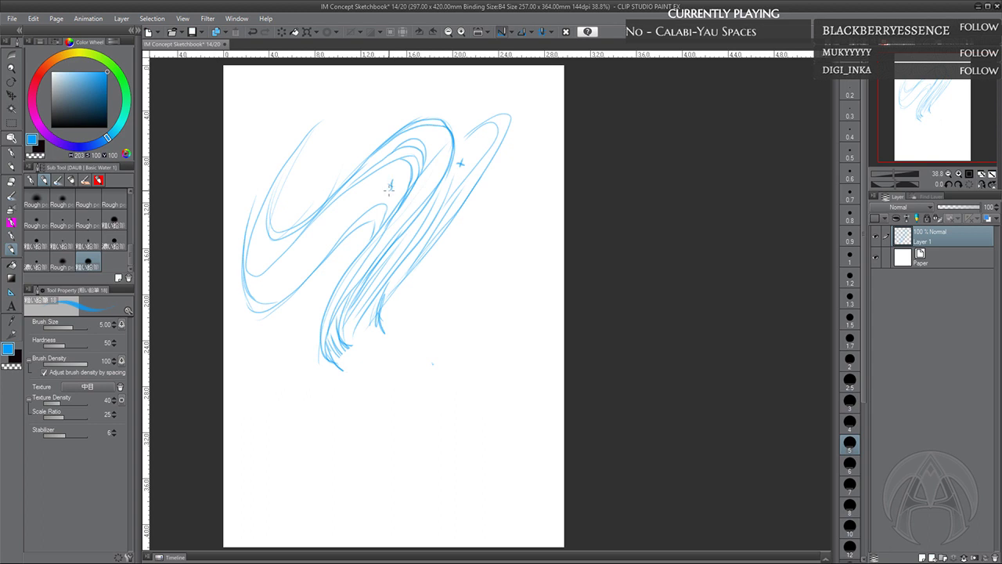
{"action": "left_click_drag", "start_coordinate": [354, 242], "coordinate": [357, 247]}
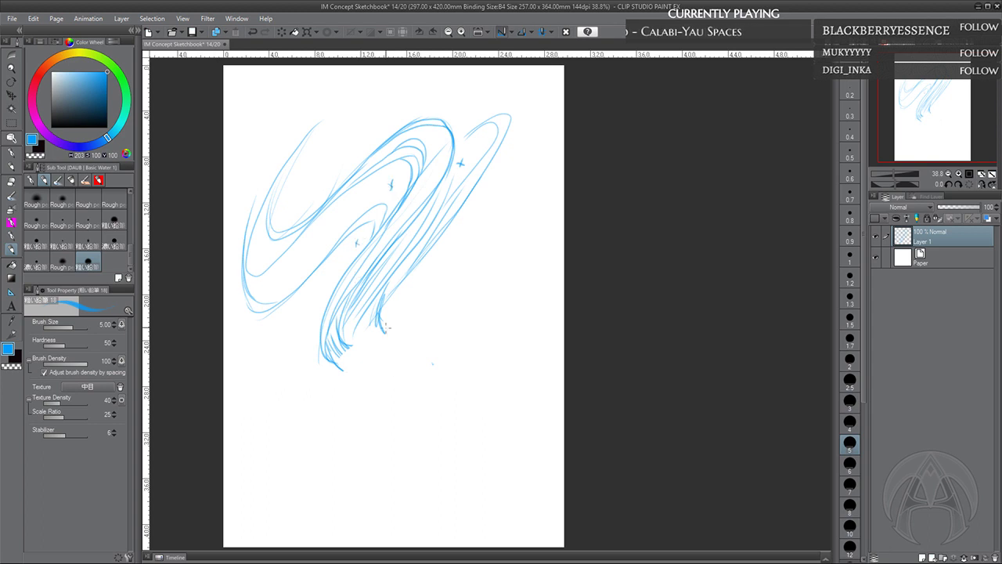
Flare the lower ends of the diagonal strands into short hooked strokes and darken the leftmost tip and the middle hook
{"action": "left_click_drag", "start_coordinate": [387, 327], "coordinate": [382, 297]}
{"action": "mouse_move", "coordinate": [351, 345]}
{"action": "left_mouse_down"}
{"action": "mouse_move", "coordinate": [383, 350]}
{"action": "mouse_move", "coordinate": [366, 320]}
{"action": "mouse_move", "coordinate": [400, 326]}
{"action": "left_mouse_up"}
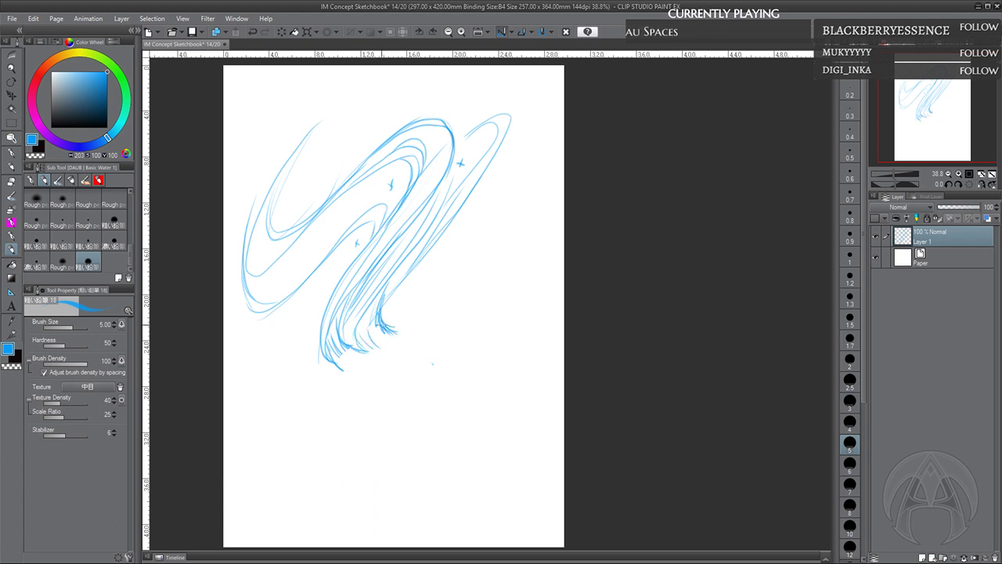
{"action": "left_click_drag", "start_coordinate": [418, 359], "coordinate": [419, 356]}
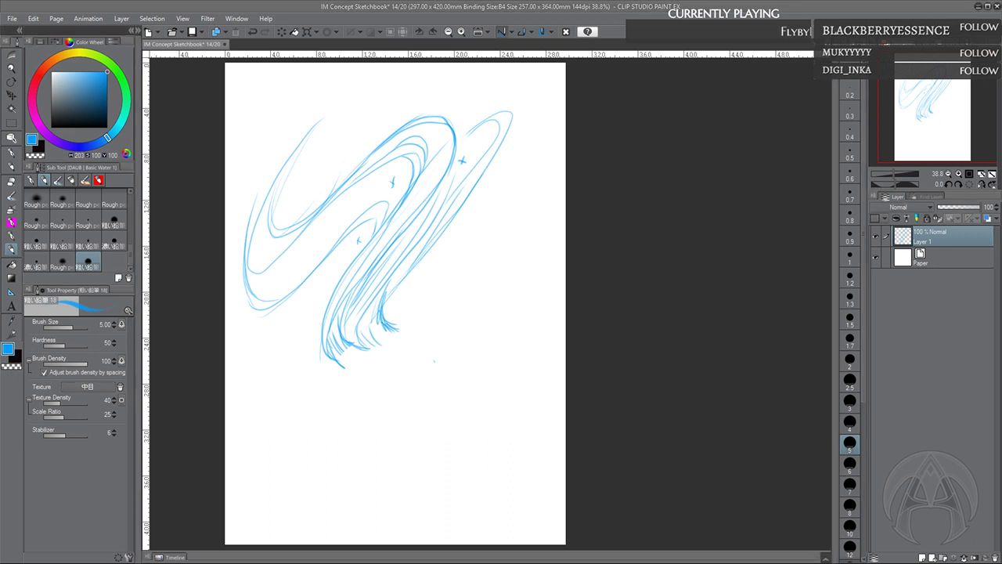
{"action": "left_click_drag", "start_coordinate": [436, 366], "coordinate": [445, 364]}
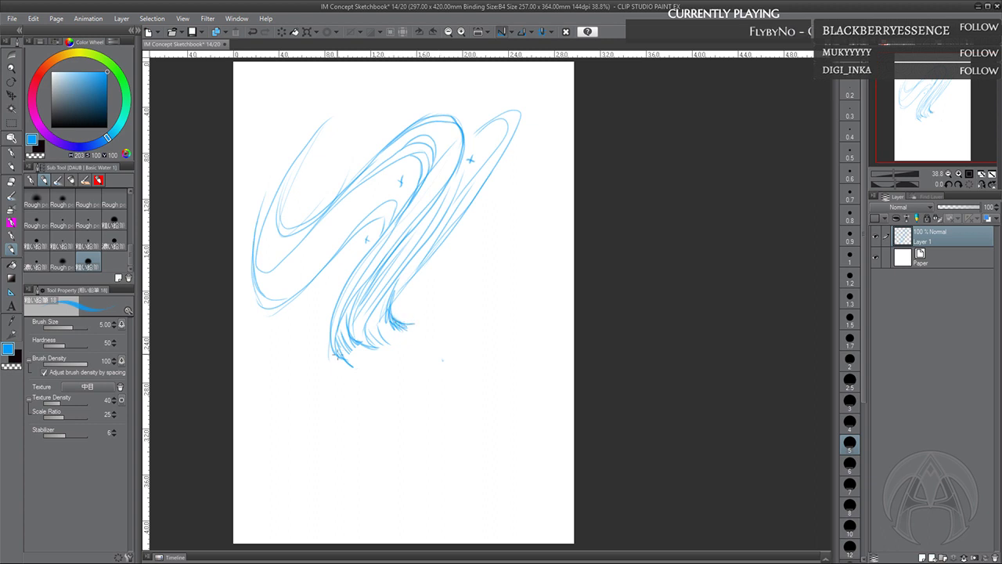
{"action": "left_click_drag", "start_coordinate": [336, 354], "coordinate": [350, 371]}
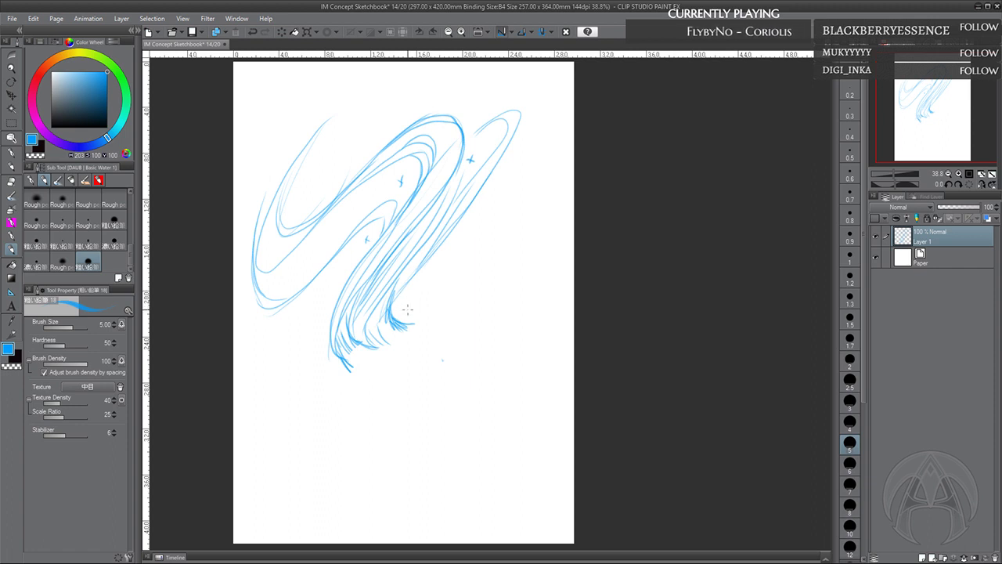
{"action": "scroll", "coordinate": [424, 345], "scroll_direction": "up", "scroll_amount": 1}
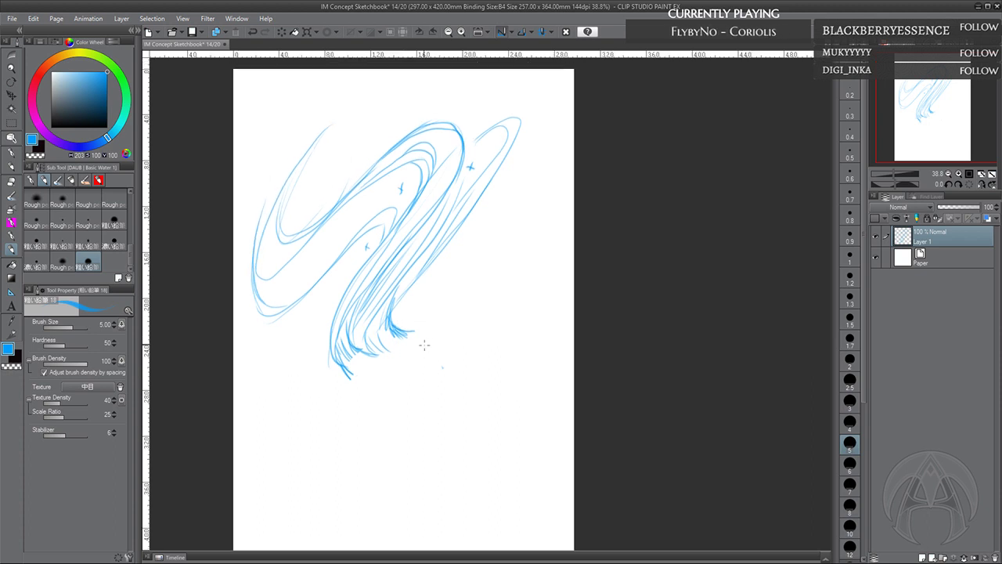
{"action": "left_click_drag", "start_coordinate": [366, 332], "coordinate": [373, 350]}
{"action": "mouse_move", "coordinate": [386, 296]}
{"action": "left_mouse_down"}
{"action": "mouse_move", "coordinate": [366, 331]}
{"action": "mouse_move", "coordinate": [367, 353]}
{"action": "left_mouse_up"}
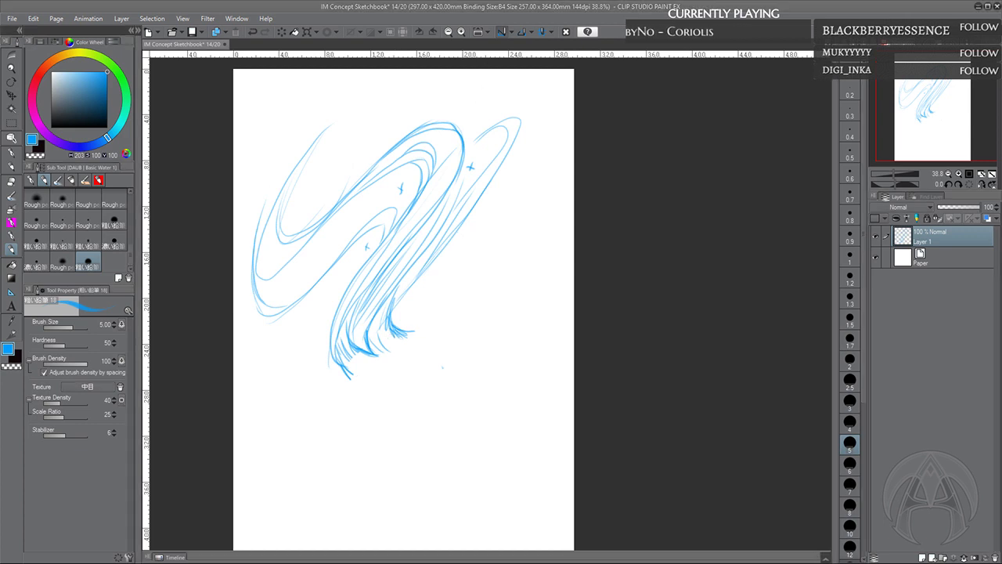
{"action": "left_click_drag", "start_coordinate": [414, 363], "coordinate": [412, 372]}
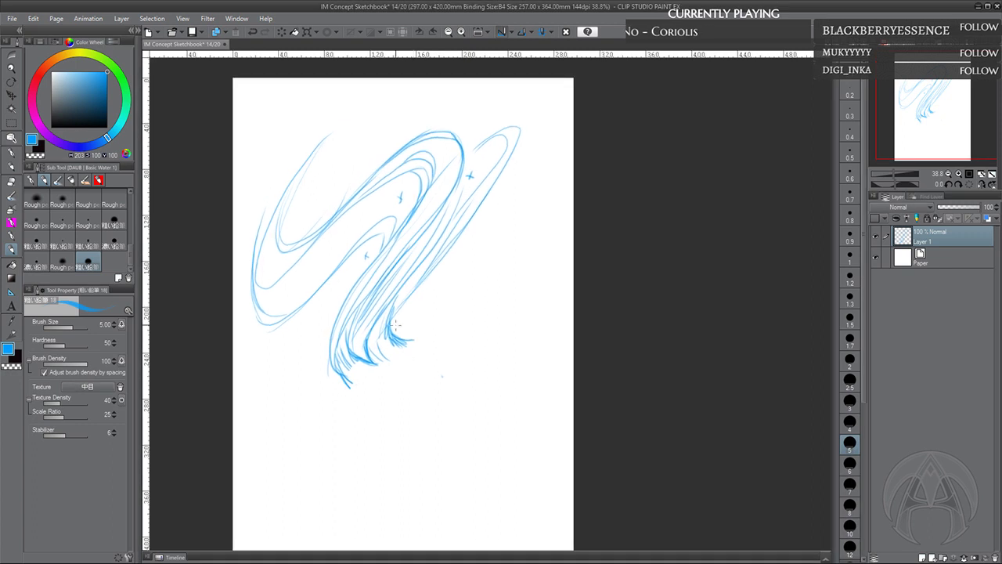
Reinforce the outer edge of the narrow right loop and add a small mark on its lower side
{"action": "mouse_move", "coordinate": [394, 337]}
{"action": "left_mouse_down"}
{"action": "mouse_move", "coordinate": [415, 290]}
{"action": "mouse_move", "coordinate": [481, 203]}
{"action": "left_mouse_up"}
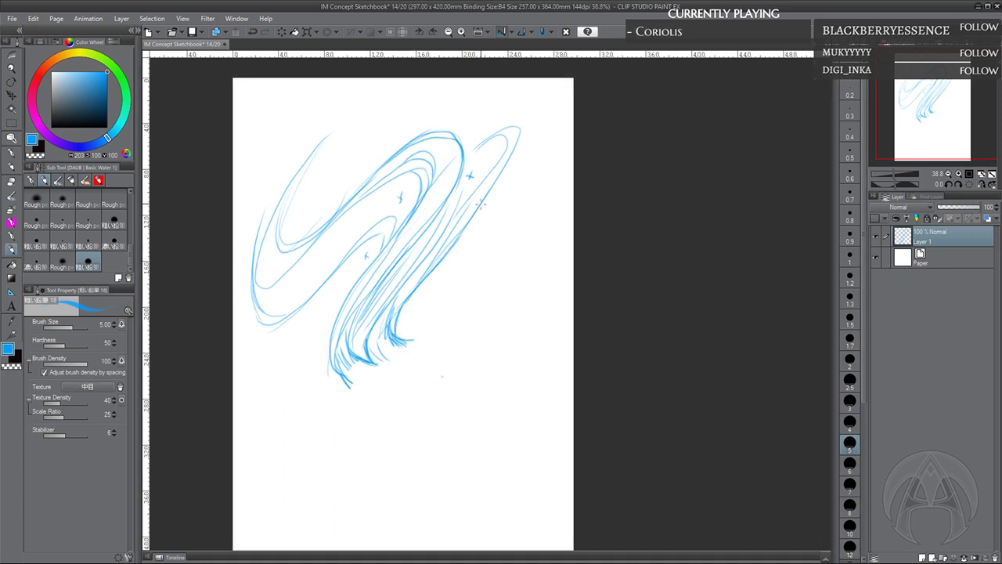
{"action": "left_click_drag", "start_coordinate": [452, 242], "coordinate": [471, 213]}
{"action": "mouse_move", "coordinate": [499, 134]}
{"action": "left_mouse_down"}
{"action": "mouse_move", "coordinate": [498, 166]}
{"action": "mouse_move", "coordinate": [508, 139]}
{"action": "mouse_move", "coordinate": [495, 176]}
{"action": "mouse_move", "coordinate": [506, 156]}
{"action": "mouse_move", "coordinate": [476, 208]}
{"action": "left_mouse_up"}
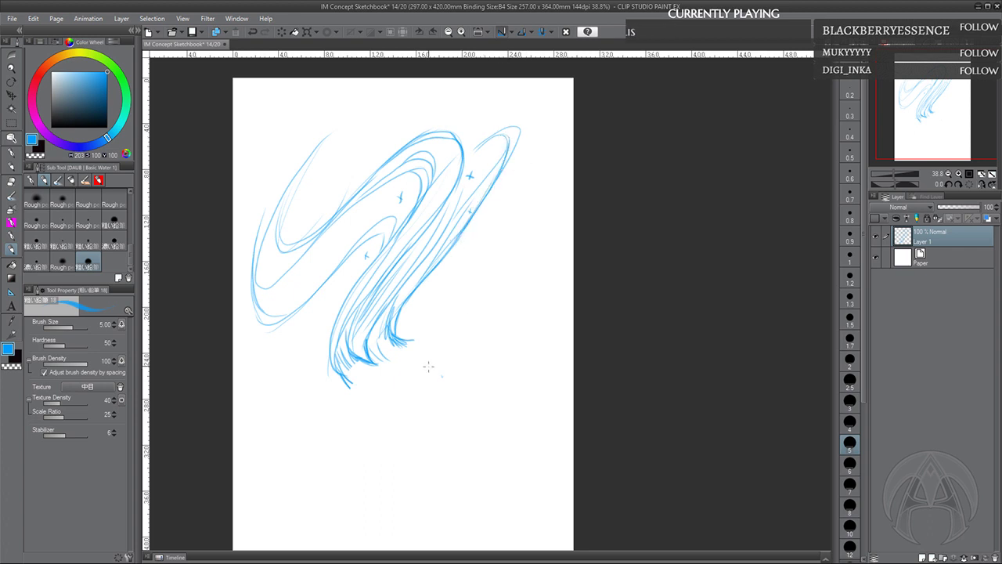
Extend the flared strand ends rightward with sweeping strokes and add a faint arc below them
{"action": "left_click_drag", "start_coordinate": [429, 366], "coordinate": [427, 357]}
{"action": "mouse_move", "coordinate": [367, 344]}
{"action": "left_mouse_down"}
{"action": "mouse_move", "coordinate": [381, 301]}
{"action": "mouse_move", "coordinate": [372, 354]}
{"action": "mouse_move", "coordinate": [387, 357]}
{"action": "mouse_move", "coordinate": [354, 377]}
{"action": "left_mouse_up"}
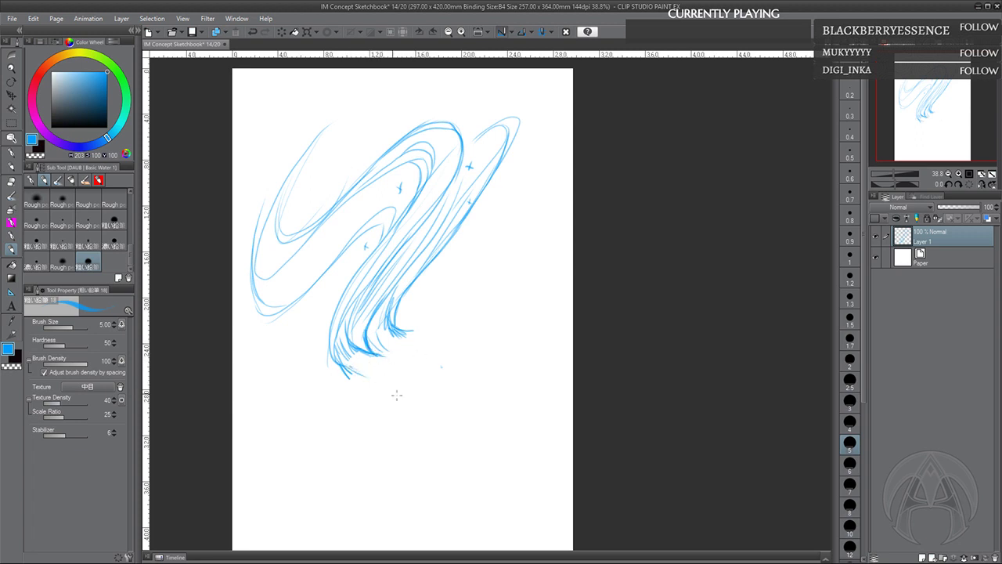
{"action": "left_click_drag", "start_coordinate": [408, 334], "coordinate": [427, 364]}
{"action": "mouse_move", "coordinate": [411, 330]}
{"action": "left_mouse_down"}
{"action": "mouse_move", "coordinate": [444, 368]}
{"action": "mouse_move", "coordinate": [427, 348]}
{"action": "left_mouse_up"}
{"action": "mouse_move", "coordinate": [370, 362]}
{"action": "left_mouse_down"}
{"action": "mouse_move", "coordinate": [395, 357]}
{"action": "mouse_move", "coordinate": [379, 337]}
{"action": "mouse_move", "coordinate": [436, 348]}
{"action": "left_mouse_up"}
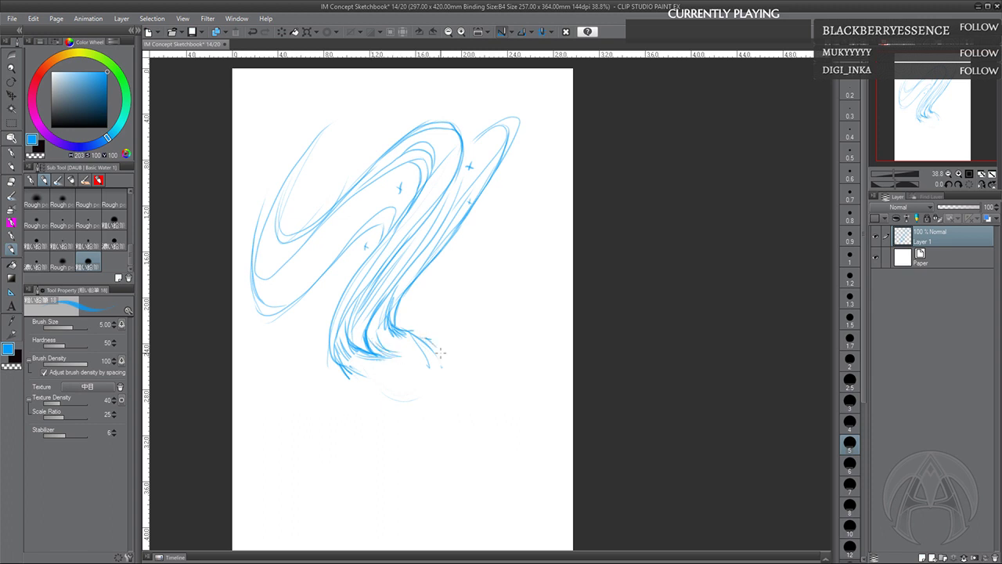
{"action": "left_click_drag", "start_coordinate": [456, 389], "coordinate": [445, 358]}
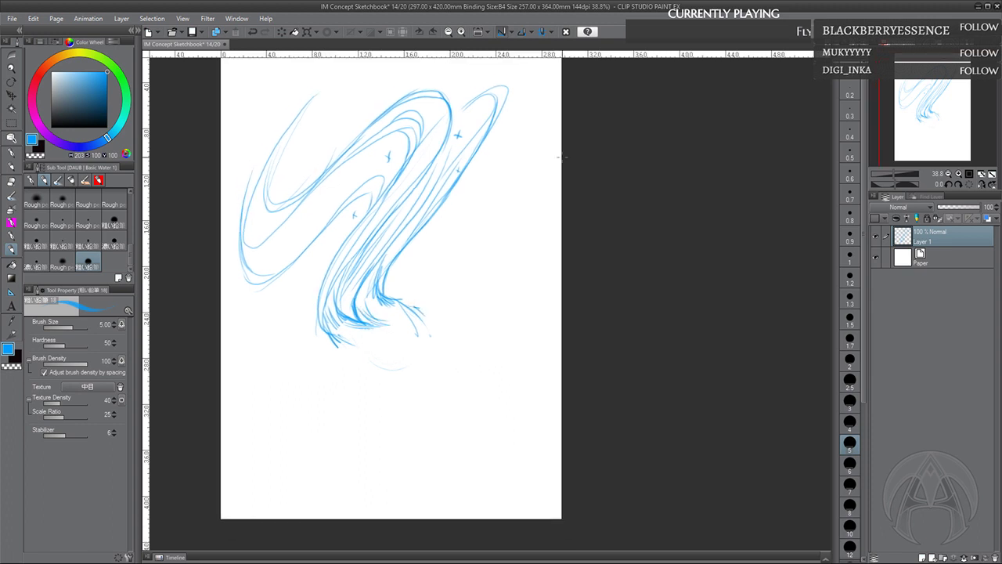
Thicken the flared left tip and middle base strokes, and add a diagonal stroke across the right end
{"action": "left_click_drag", "start_coordinate": [447, 311], "coordinate": [448, 326]}
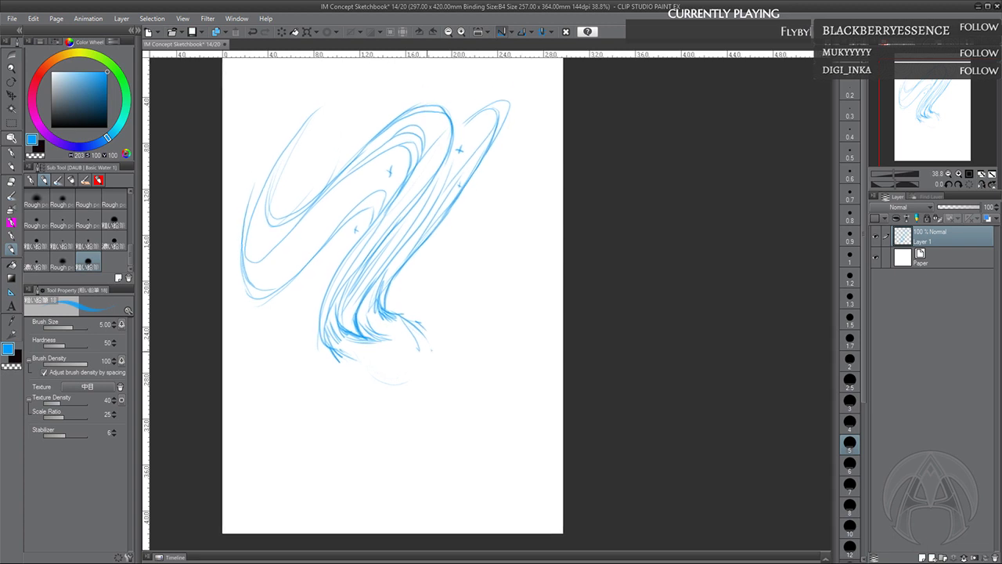
{"action": "left_click_drag", "start_coordinate": [331, 351], "coordinate": [346, 371]}
{"action": "left_click_drag", "start_coordinate": [321, 337], "coordinate": [340, 368]}
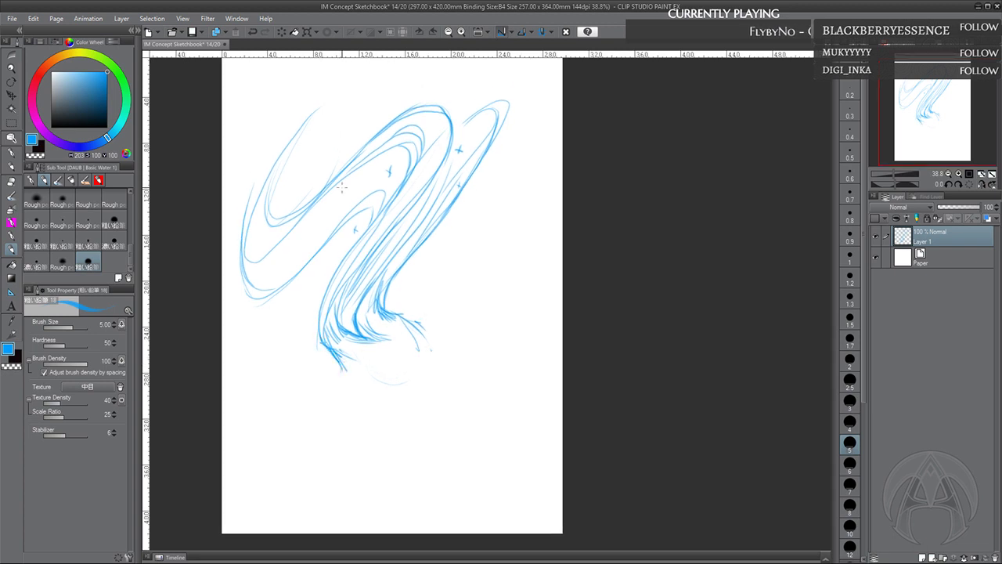
{"action": "left_click_drag", "start_coordinate": [361, 343], "coordinate": [394, 339]}
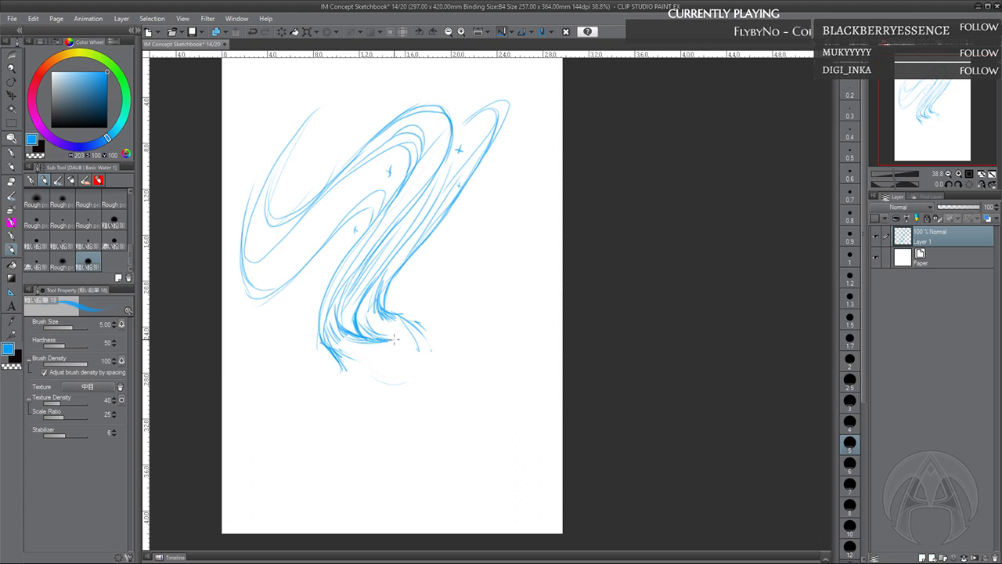
{"action": "left_click_drag", "start_coordinate": [463, 362], "coordinate": [460, 369]}
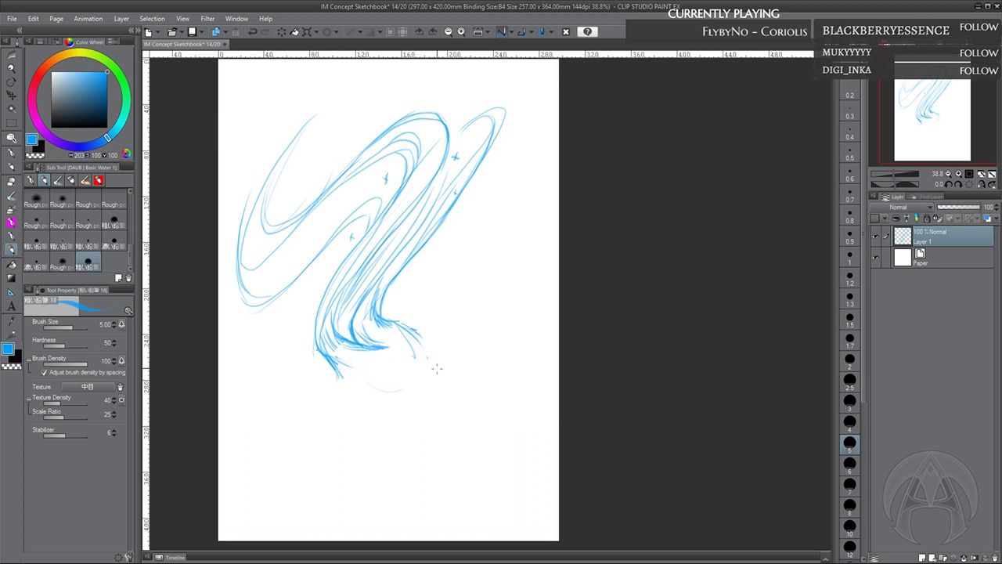
{"action": "left_click_drag", "start_coordinate": [395, 350], "coordinate": [441, 331]}
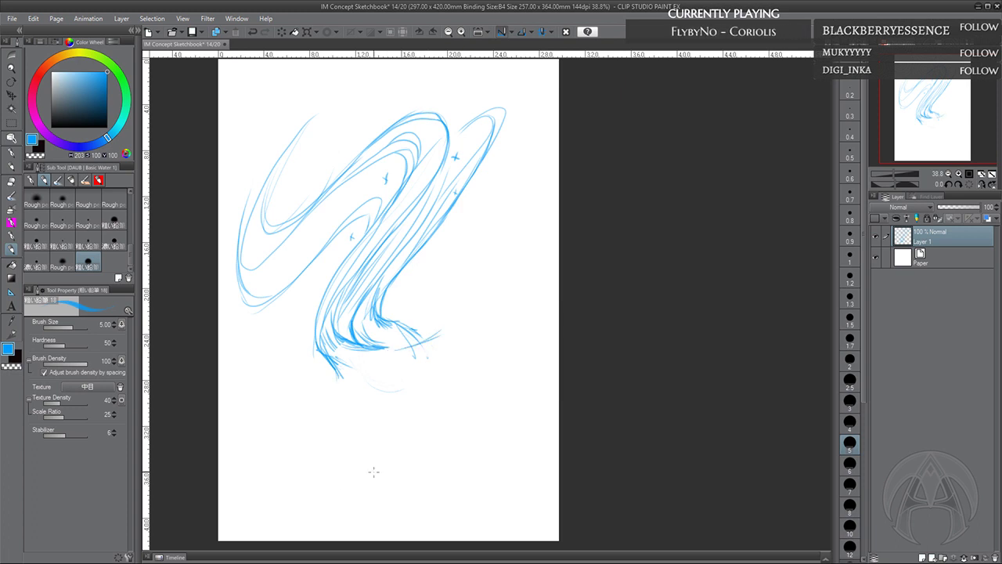
Hide the S-curve sketch on Layer 1 and save the page with a new empty layer above it
{"action": "key", "text": "Delete"}
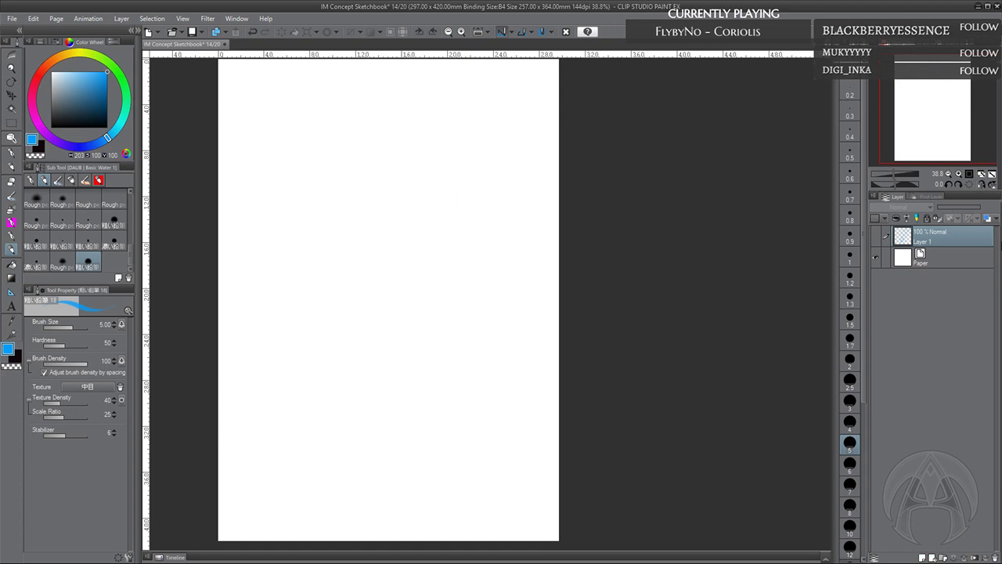
{"action": "left_click", "coordinate": [923, 558]}
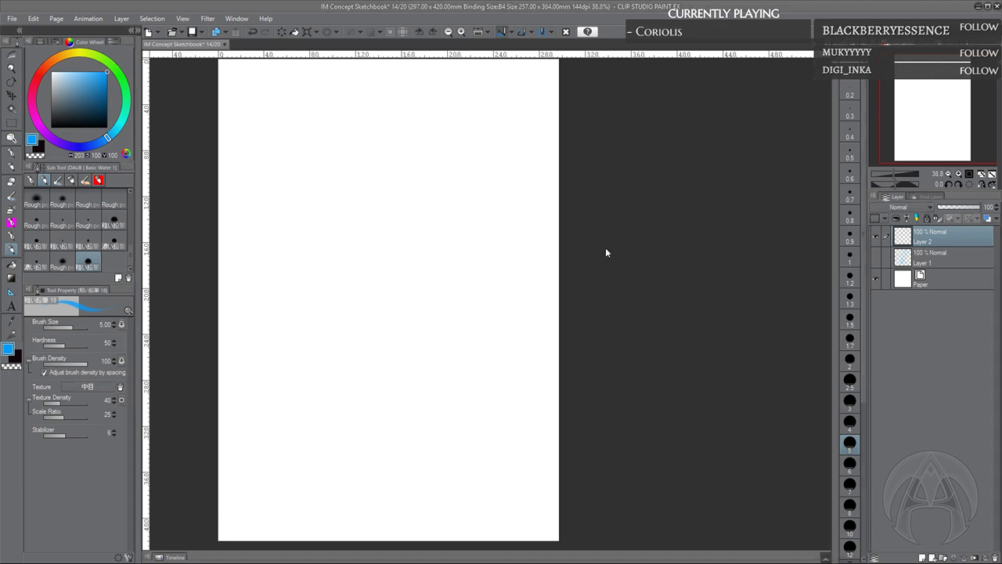
{"action": "key", "text": "ctrl+s"}
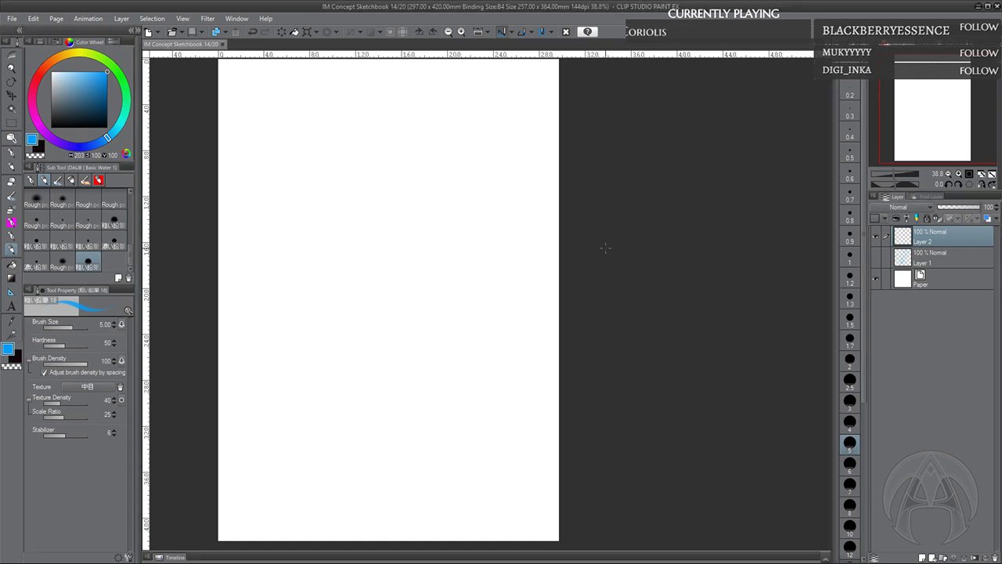
Test two harder pencil brushes and the textured size 5 pencil with zigzag strokes, undoing each test
{"action": "left_click_drag", "start_coordinate": [348, 242], "coordinate": [360, 200]}
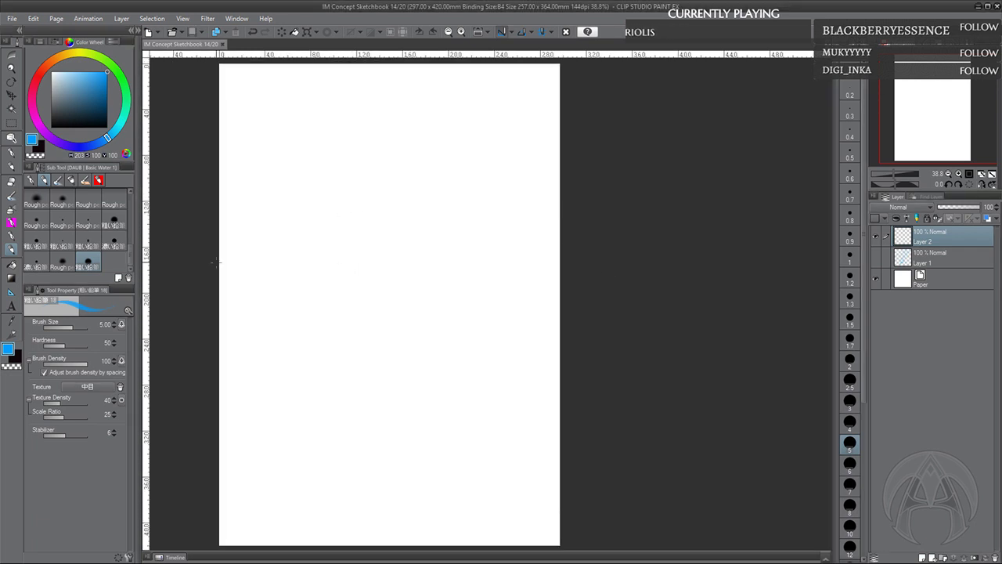
{"action": "left_click", "coordinate": [36, 265]}
{"action": "mouse_move", "coordinate": [305, 131]}
{"action": "left_mouse_down"}
{"action": "mouse_move", "coordinate": [264, 224]}
{"action": "mouse_move", "coordinate": [316, 193]}
{"action": "left_mouse_up"}
{"action": "left_click", "coordinate": [252, 32]}
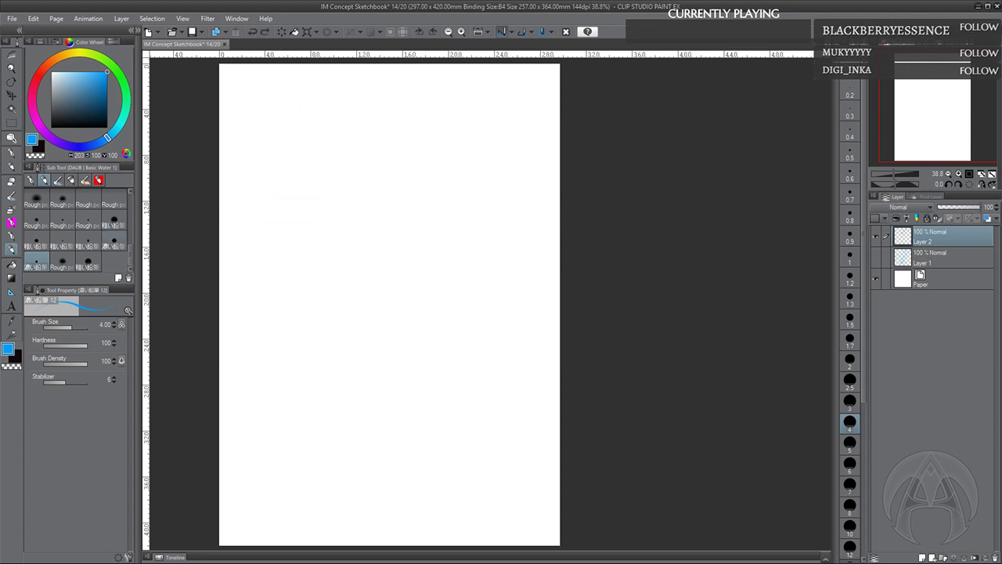
{"action": "left_click", "coordinate": [115, 244]}
{"action": "mouse_move", "coordinate": [293, 100]}
{"action": "left_mouse_down"}
{"action": "mouse_move", "coordinate": [336, 99]}
{"action": "mouse_move", "coordinate": [357, 139]}
{"action": "left_mouse_up"}
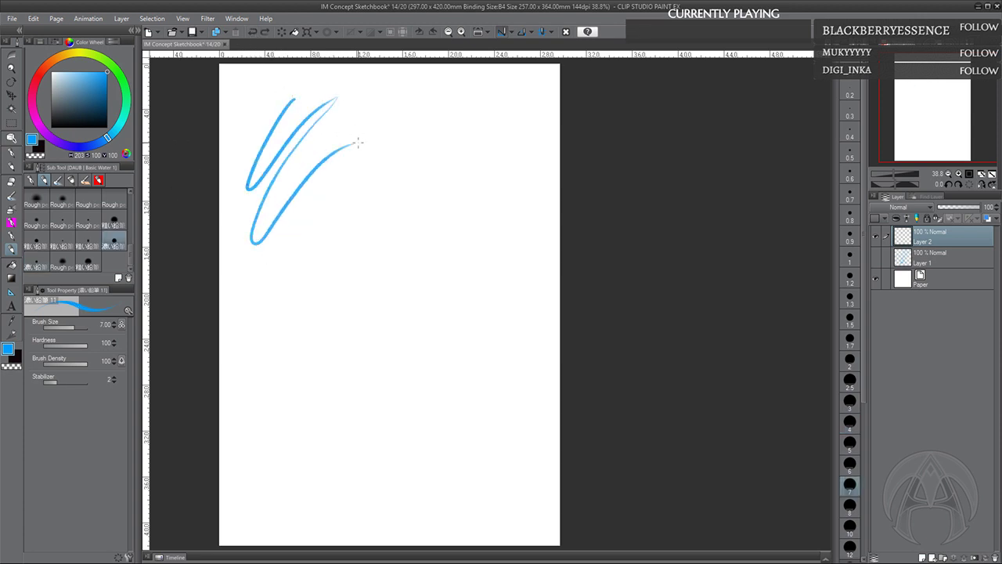
{"action": "left_click", "coordinate": [252, 32]}
{"action": "left_click", "coordinate": [89, 261]}
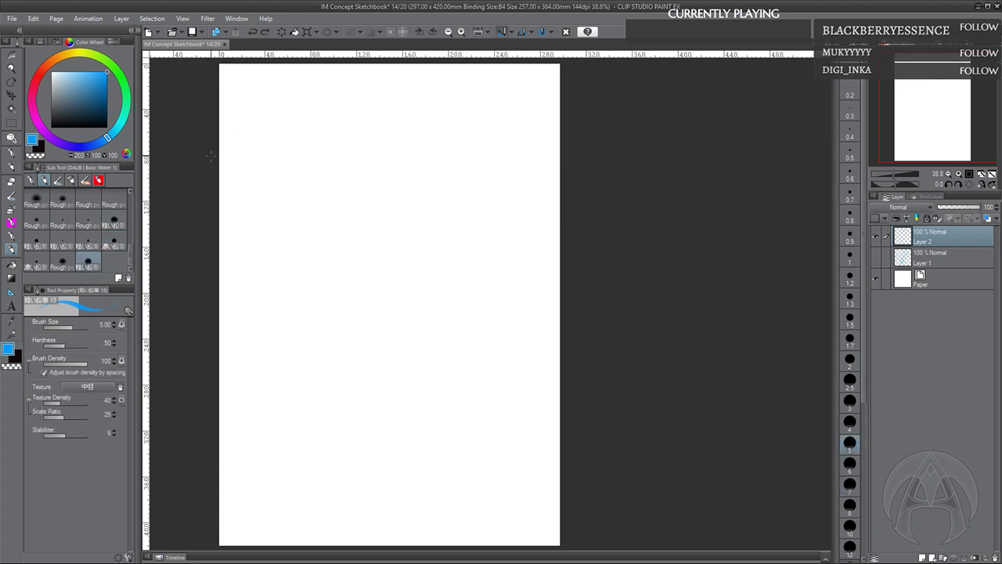
{"action": "mouse_move", "coordinate": [301, 91]}
{"action": "left_mouse_down"}
{"action": "mouse_move", "coordinate": [263, 160]}
{"action": "mouse_move", "coordinate": [240, 257]}
{"action": "mouse_move", "coordinate": [336, 157]}
{"action": "mouse_move", "coordinate": [331, 188]}
{"action": "mouse_move", "coordinate": [386, 145]}
{"action": "left_mouse_up"}
{"action": "left_click", "coordinate": [253, 32]}
Sketch a small egg-shaped head with a slanted eye line near the middle of the page
{"action": "mouse_move", "coordinate": [395, 337]}
{"action": "left_mouse_down"}
{"action": "mouse_move", "coordinate": [345, 324]}
{"action": "mouse_move", "coordinate": [361, 347]}
{"action": "mouse_move", "coordinate": [351, 292]}
{"action": "mouse_move", "coordinate": [376, 343]}
{"action": "mouse_move", "coordinate": [366, 347]}
{"action": "mouse_move", "coordinate": [395, 315]}
{"action": "left_mouse_up"}
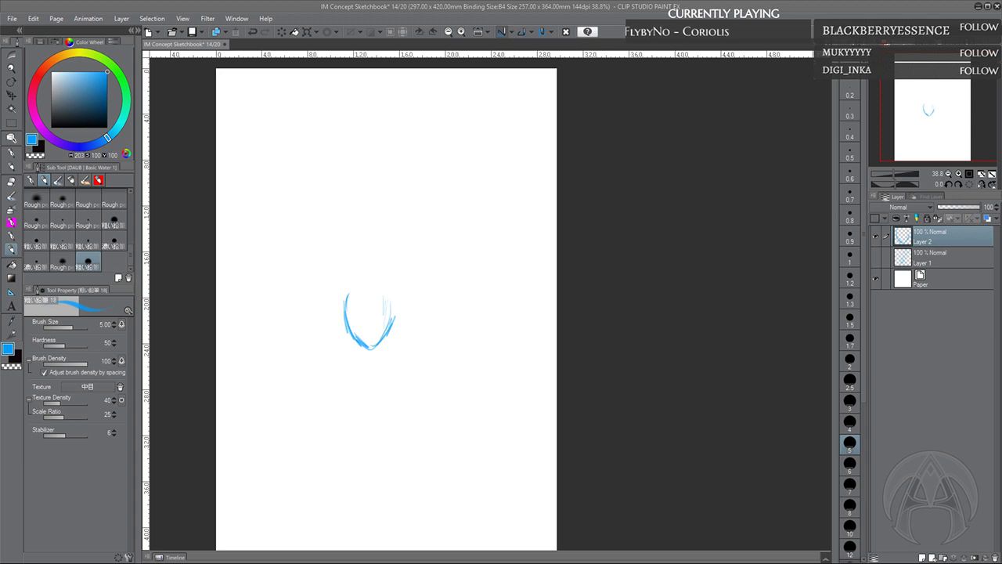
{"action": "mouse_move", "coordinate": [368, 321]}
{"action": "left_mouse_down"}
{"action": "mouse_move", "coordinate": [358, 331]}
{"action": "mouse_move", "coordinate": [341, 296]}
{"action": "mouse_move", "coordinate": [355, 285]}
{"action": "mouse_move", "coordinate": [375, 288]}
{"action": "mouse_move", "coordinate": [383, 332]}
{"action": "left_mouse_up"}
{"action": "mouse_move", "coordinate": [378, 292]}
{"action": "left_mouse_down"}
{"action": "mouse_move", "coordinate": [375, 342]}
{"action": "mouse_move", "coordinate": [381, 322]}
{"action": "mouse_move", "coordinate": [396, 327]}
{"action": "mouse_move", "coordinate": [382, 324]}
{"action": "left_mouse_up"}
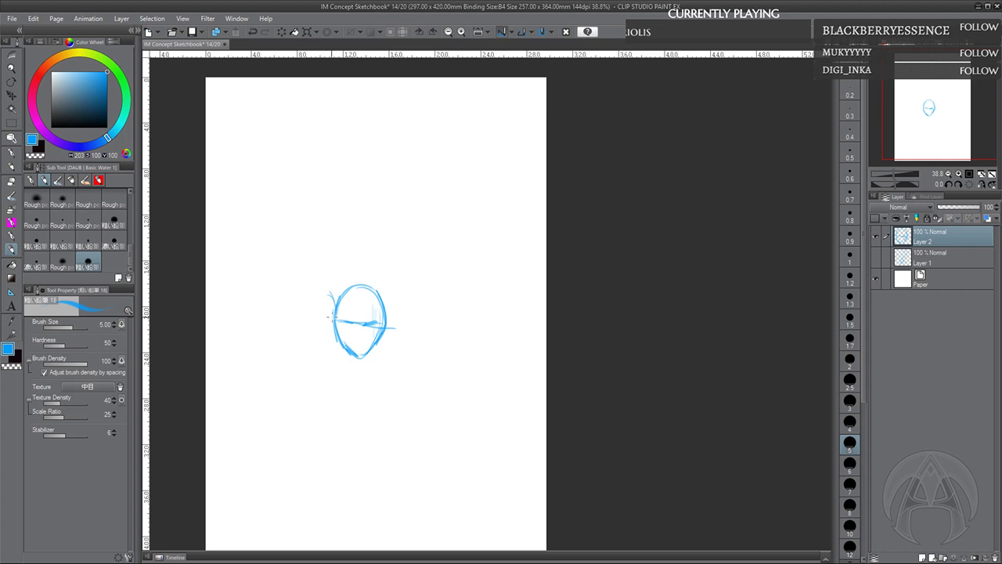
Sketch a long curved hair strand rising from the head's left side, with light sweeping strands flowing rightward above the head
{"action": "left_click_drag", "start_coordinate": [334, 296], "coordinate": [275, 200]}
{"action": "mouse_move", "coordinate": [266, 234]}
{"action": "left_mouse_down"}
{"action": "mouse_move", "coordinate": [337, 172]}
{"action": "mouse_move", "coordinate": [442, 175]}
{"action": "mouse_move", "coordinate": [355, 200]}
{"action": "mouse_move", "coordinate": [427, 206]}
{"action": "left_mouse_up"}
{"action": "left_click_drag", "start_coordinate": [332, 229], "coordinate": [486, 237]}
{"action": "mouse_move", "coordinate": [457, 221]}
{"action": "left_mouse_down"}
{"action": "mouse_move", "coordinate": [263, 225]}
{"action": "mouse_move", "coordinate": [485, 238]}
{"action": "left_mouse_up"}
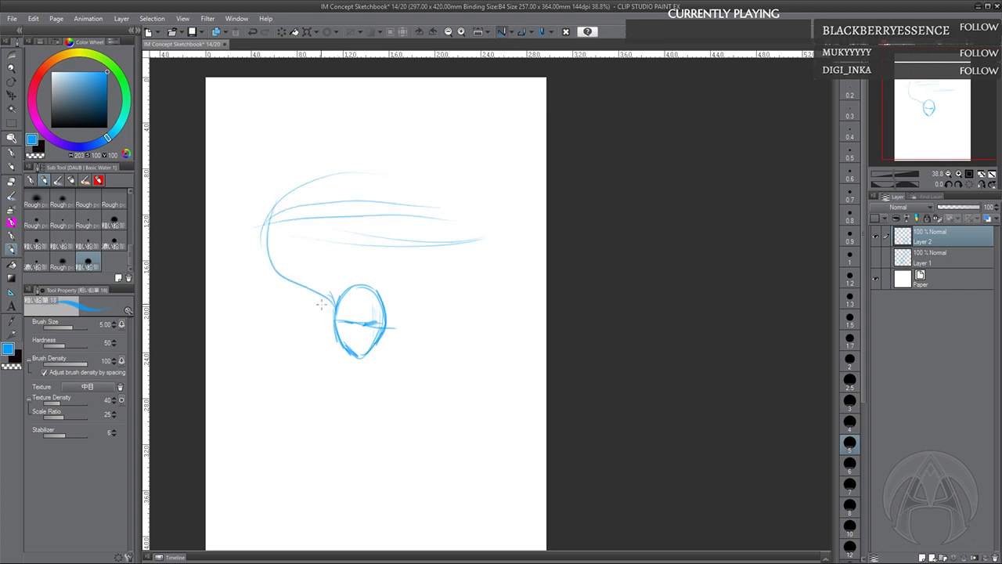
Build up the left bend of the hair with several parallel curved strands, including an inner one from the crown
{"action": "left_click_drag", "start_coordinate": [335, 306], "coordinate": [250, 220]}
{"action": "mouse_move", "coordinate": [276, 280]}
{"action": "left_mouse_down"}
{"action": "mouse_move", "coordinate": [251, 237]}
{"action": "mouse_move", "coordinate": [266, 188]}
{"action": "left_mouse_up"}
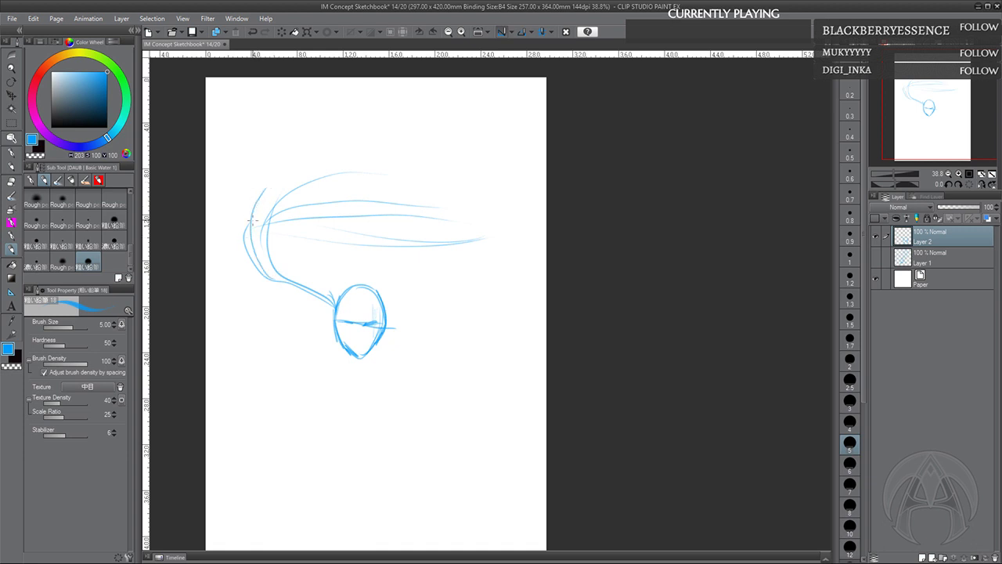
{"action": "left_click_drag", "start_coordinate": [247, 229], "coordinate": [269, 184]}
{"action": "left_click_drag", "start_coordinate": [271, 269], "coordinate": [269, 199]}
{"action": "mouse_move", "coordinate": [335, 291]}
{"action": "left_mouse_down"}
{"action": "mouse_move", "coordinate": [283, 214]}
{"action": "mouse_move", "coordinate": [291, 200]}
{"action": "mouse_move", "coordinate": [289, 216]}
{"action": "mouse_move", "coordinate": [332, 181]}
{"action": "left_mouse_up"}
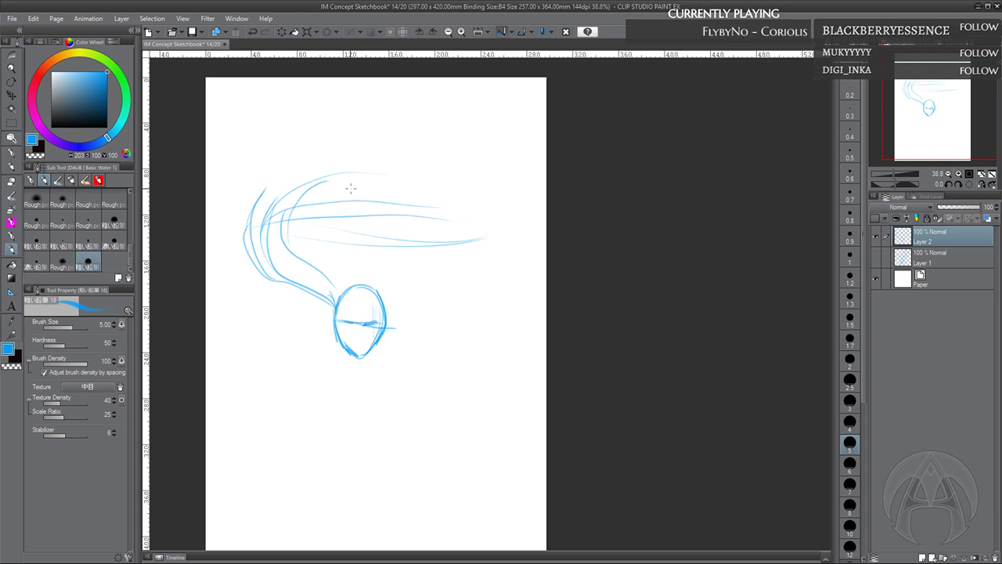
Extend the hair into a flowing S-curve toward the page's upper right, ending in an upturned pointed tip
{"action": "mouse_move", "coordinate": [349, 370]}
{"action": "left_mouse_down"}
{"action": "mouse_move", "coordinate": [346, 416]}
{"action": "mouse_move", "coordinate": [353, 374]}
{"action": "left_mouse_up"}
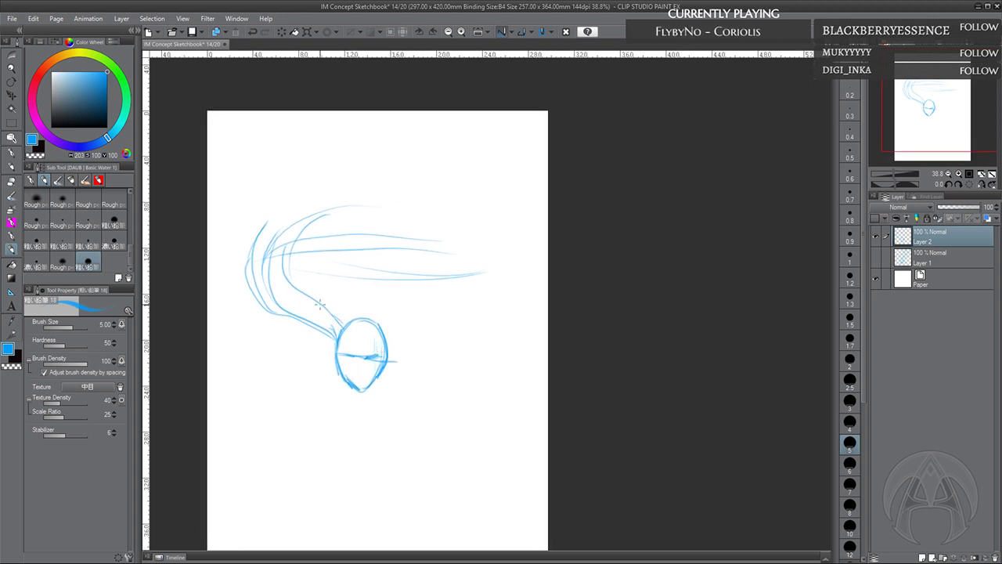
{"action": "mouse_move", "coordinate": [319, 303]}
{"action": "left_mouse_down"}
{"action": "mouse_move", "coordinate": [341, 323]}
{"action": "mouse_move", "coordinate": [303, 284]}
{"action": "mouse_move", "coordinate": [307, 263]}
{"action": "mouse_move", "coordinate": [426, 228]}
{"action": "left_mouse_up"}
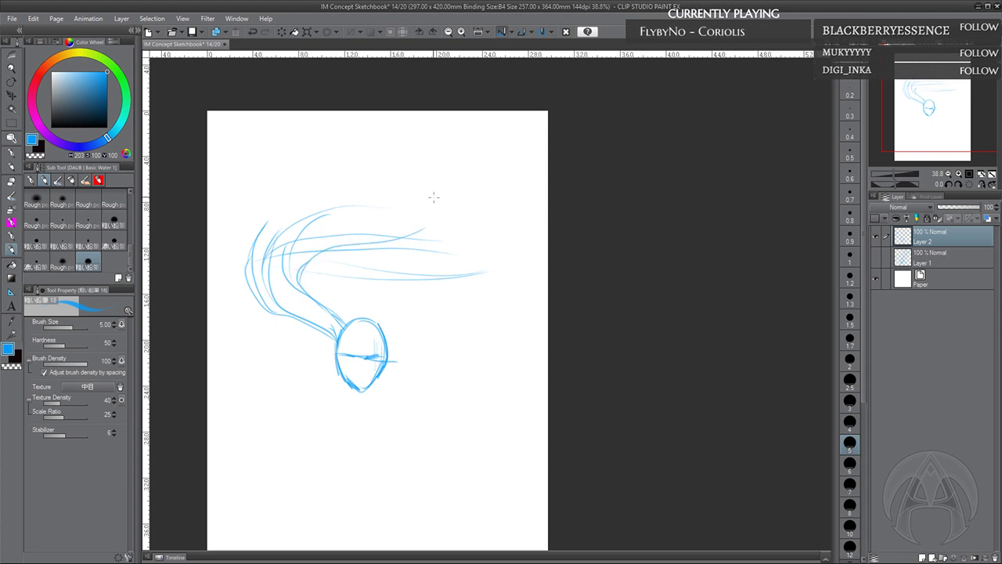
{"action": "mouse_move", "coordinate": [301, 270]}
{"action": "left_mouse_down"}
{"action": "mouse_move", "coordinate": [336, 240]}
{"action": "mouse_move", "coordinate": [465, 186]}
{"action": "left_mouse_up"}
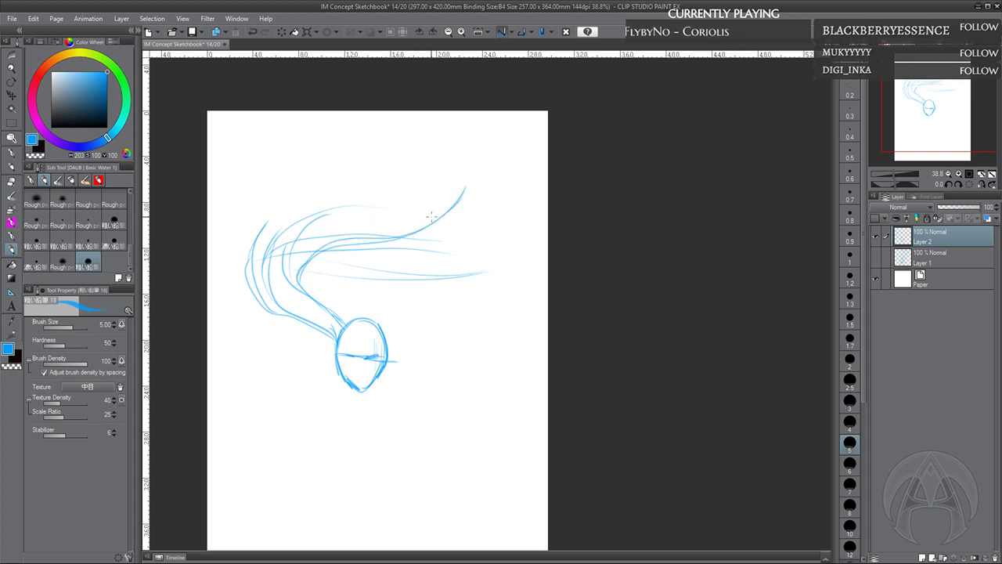
{"action": "mouse_move", "coordinate": [299, 280]}
{"action": "left_mouse_down"}
{"action": "mouse_move", "coordinate": [318, 234]}
{"action": "mouse_move", "coordinate": [418, 222]}
{"action": "mouse_move", "coordinate": [468, 170]}
{"action": "left_mouse_up"}
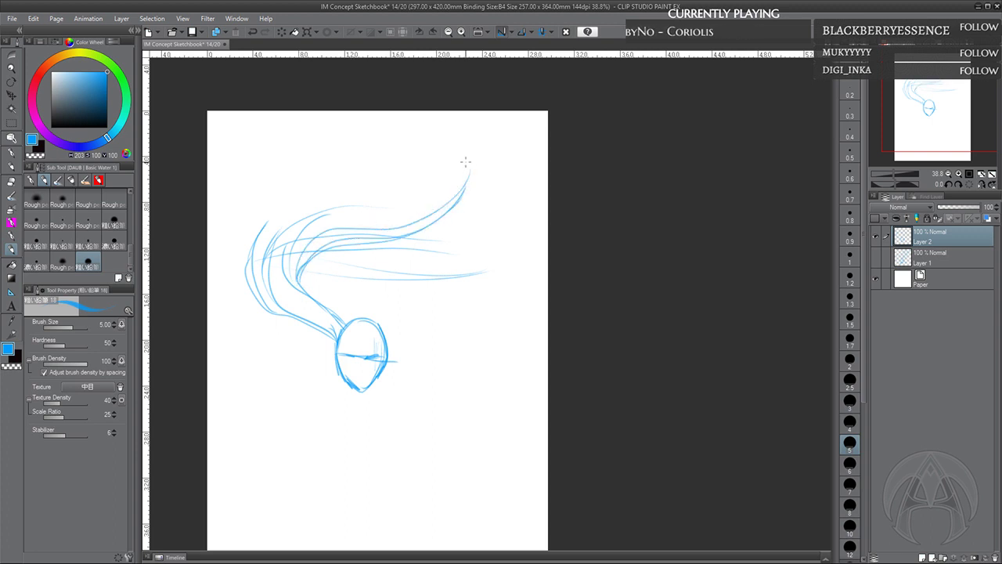
{"action": "mouse_move", "coordinate": [311, 219]}
{"action": "left_mouse_down"}
{"action": "mouse_move", "coordinate": [355, 214]}
{"action": "mouse_move", "coordinate": [406, 211]}
{"action": "mouse_move", "coordinate": [457, 182]}
{"action": "mouse_move", "coordinate": [469, 144]}
{"action": "mouse_move", "coordinate": [429, 117]}
{"action": "mouse_move", "coordinate": [456, 178]}
{"action": "mouse_move", "coordinate": [453, 166]}
{"action": "mouse_move", "coordinate": [444, 193]}
{"action": "mouse_move", "coordinate": [477, 171]}
{"action": "mouse_move", "coordinate": [461, 130]}
{"action": "mouse_move", "coordinate": [467, 168]}
{"action": "left_mouse_up"}
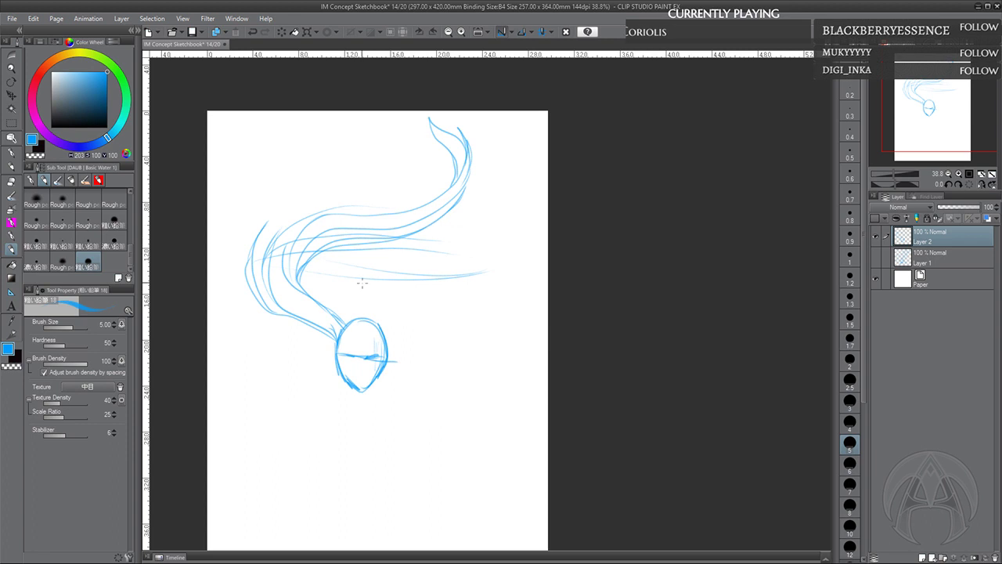
Add short strands at the hair roots, rough in the fringe, and hatch the hair beside the head's left side
{"action": "mouse_move", "coordinate": [322, 297]}
{"action": "left_mouse_down"}
{"action": "mouse_move", "coordinate": [369, 308]}
{"action": "mouse_move", "coordinate": [317, 295]}
{"action": "mouse_move", "coordinate": [369, 313]}
{"action": "mouse_move", "coordinate": [325, 304]}
{"action": "mouse_move", "coordinate": [355, 312]}
{"action": "mouse_move", "coordinate": [359, 323]}
{"action": "mouse_move", "coordinate": [343, 324]}
{"action": "mouse_move", "coordinate": [346, 353]}
{"action": "left_mouse_up"}
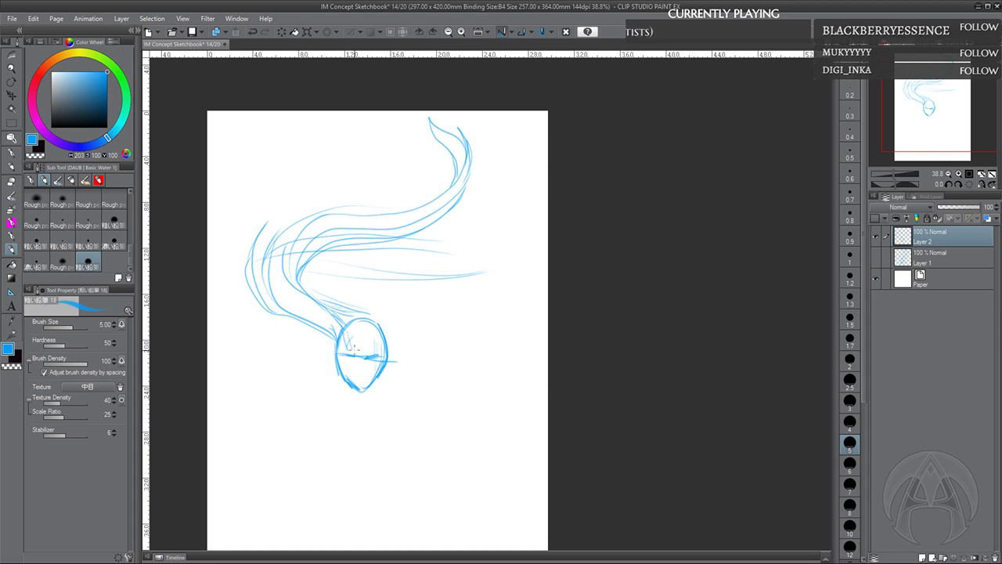
{"action": "left_click_drag", "start_coordinate": [353, 346], "coordinate": [377, 352]}
{"action": "left_click_drag", "start_coordinate": [315, 326], "coordinate": [336, 357]}
{"action": "mouse_move", "coordinate": [289, 317]}
{"action": "left_mouse_down"}
{"action": "mouse_move", "coordinate": [333, 354]}
{"action": "mouse_move", "coordinate": [291, 320]}
{"action": "mouse_move", "coordinate": [324, 351]}
{"action": "left_mouse_up"}
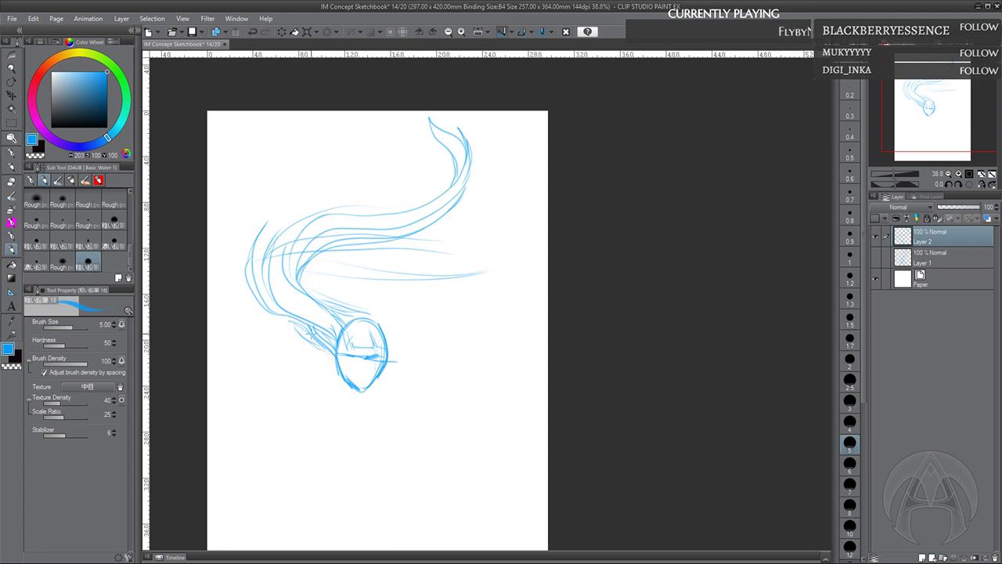
{"action": "left_click_drag", "start_coordinate": [293, 320], "coordinate": [316, 342]}
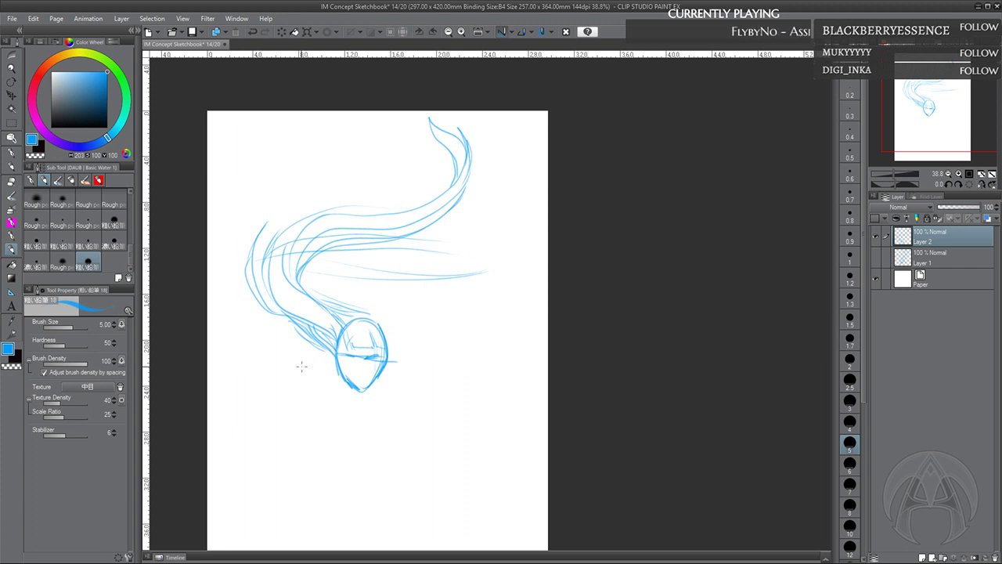
Sketch the neck and shoulder line, darken the closed eyes, and define the fringe's left edge
{"action": "mouse_move", "coordinate": [392, 392]}
{"action": "left_mouse_down"}
{"action": "mouse_move", "coordinate": [399, 379]}
{"action": "mouse_move", "coordinate": [348, 384]}
{"action": "mouse_move", "coordinate": [367, 388]}
{"action": "left_mouse_up"}
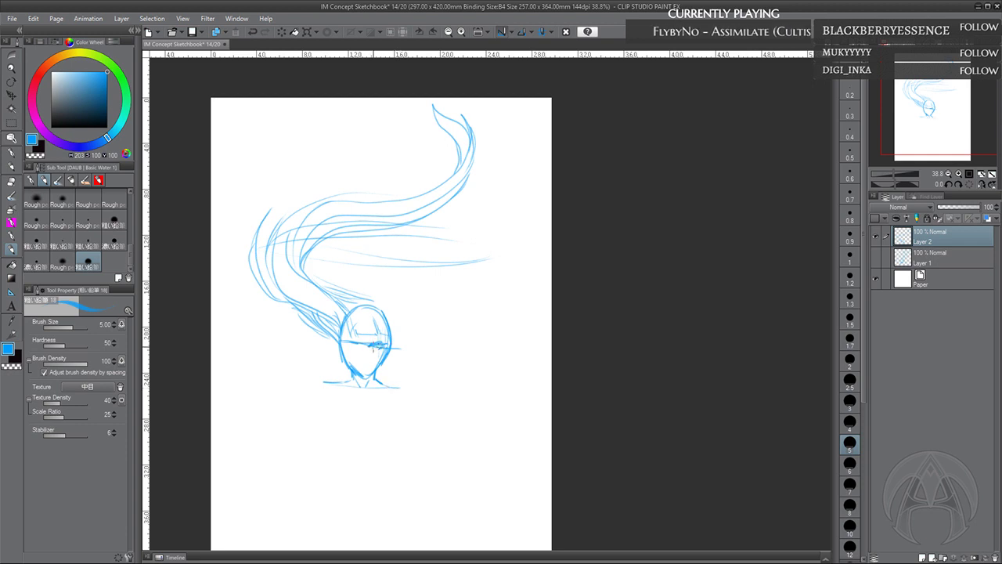
{"action": "mouse_move", "coordinate": [369, 345]}
{"action": "left_mouse_down"}
{"action": "mouse_move", "coordinate": [385, 346]}
{"action": "mouse_move", "coordinate": [361, 347]}
{"action": "left_mouse_up"}
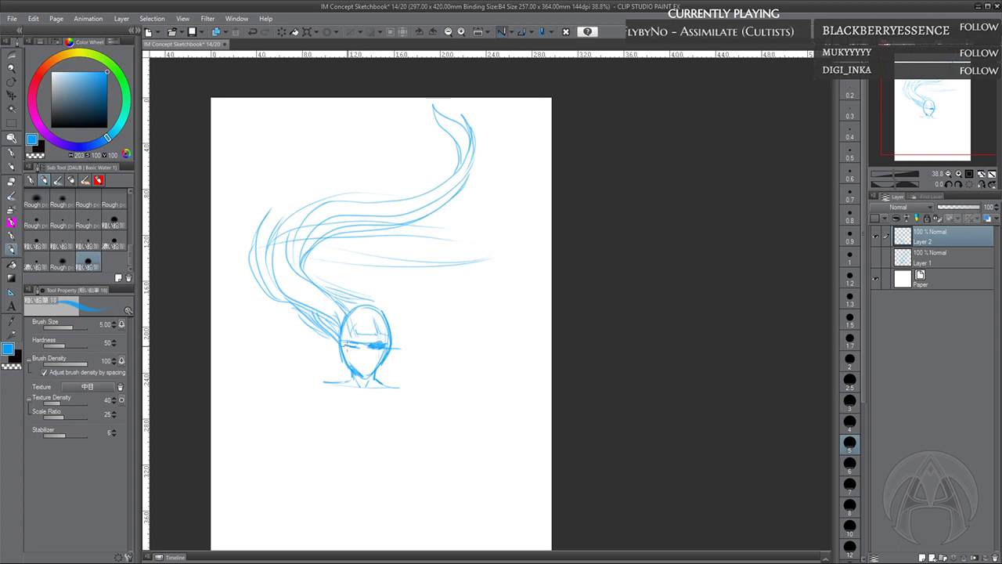
{"action": "mouse_move", "coordinate": [350, 304]}
{"action": "left_mouse_down"}
{"action": "mouse_move", "coordinate": [380, 300]}
{"action": "mouse_move", "coordinate": [354, 326]}
{"action": "left_mouse_up"}
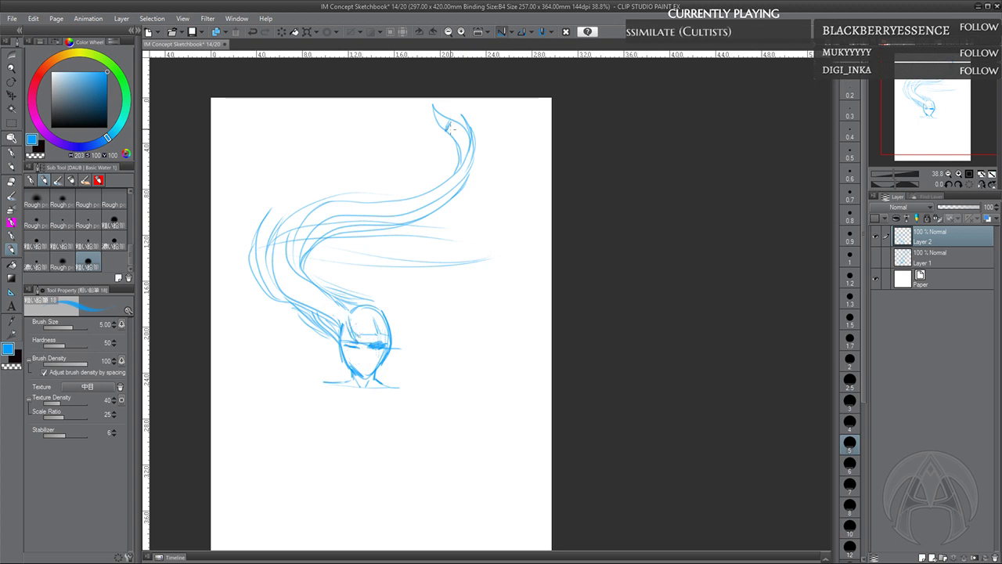
Rework the pointed hair tip into short curved strands, and extend the outer left strand upward
{"action": "mouse_move", "coordinate": [450, 126]}
{"action": "left_mouse_down"}
{"action": "mouse_move", "coordinate": [450, 95]}
{"action": "mouse_move", "coordinate": [422, 135]}
{"action": "mouse_move", "coordinate": [442, 130]}
{"action": "mouse_move", "coordinate": [464, 99]}
{"action": "mouse_move", "coordinate": [451, 168]}
{"action": "left_mouse_up"}
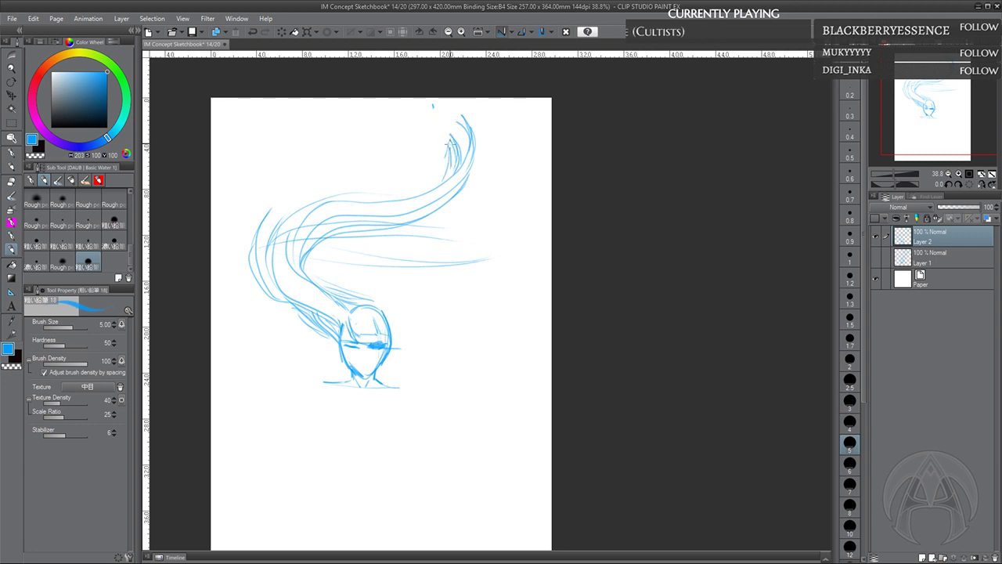
{"action": "mouse_move", "coordinate": [265, 231]}
{"action": "left_mouse_down"}
{"action": "mouse_move", "coordinate": [297, 185]}
{"action": "mouse_move", "coordinate": [276, 205]}
{"action": "mouse_move", "coordinate": [301, 180]}
{"action": "left_mouse_up"}
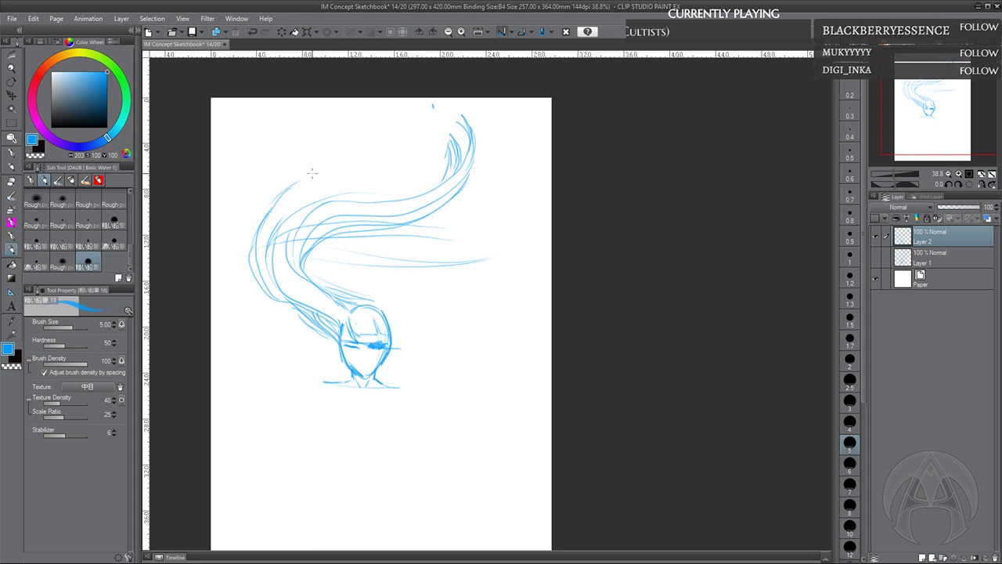
{"action": "left_click_drag", "start_coordinate": [279, 301], "coordinate": [318, 325]}
Sketch a second hair lock sweeping from the crown to the right, and add strands to the fringe
{"action": "mouse_move", "coordinate": [333, 289]}
{"action": "left_mouse_down"}
{"action": "mouse_move", "coordinate": [383, 308]}
{"action": "mouse_move", "coordinate": [371, 273]}
{"action": "mouse_move", "coordinate": [396, 270]}
{"action": "left_mouse_up"}
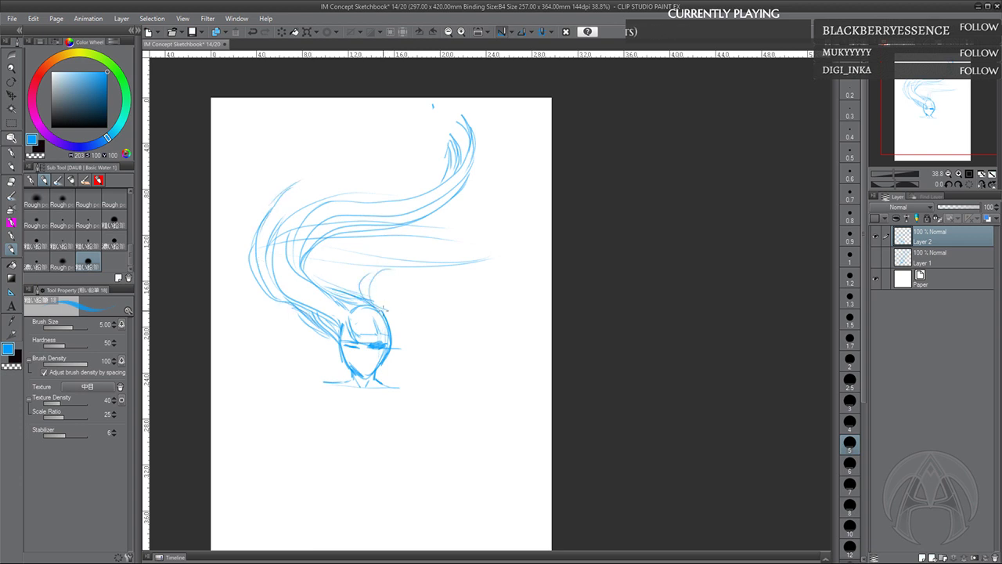
{"action": "left_click_drag", "start_coordinate": [386, 309], "coordinate": [455, 286]}
{"action": "mouse_move", "coordinate": [379, 277]}
{"action": "left_mouse_down"}
{"action": "mouse_move", "coordinate": [486, 261]}
{"action": "mouse_move", "coordinate": [418, 271]}
{"action": "mouse_move", "coordinate": [508, 228]}
{"action": "left_mouse_up"}
{"action": "mouse_move", "coordinate": [340, 313]}
{"action": "left_mouse_down"}
{"action": "mouse_move", "coordinate": [348, 304]}
{"action": "mouse_move", "coordinate": [342, 320]}
{"action": "mouse_move", "coordinate": [365, 336]}
{"action": "mouse_move", "coordinate": [388, 335]}
{"action": "mouse_move", "coordinate": [371, 344]}
{"action": "mouse_move", "coordinate": [380, 349]}
{"action": "left_mouse_up"}
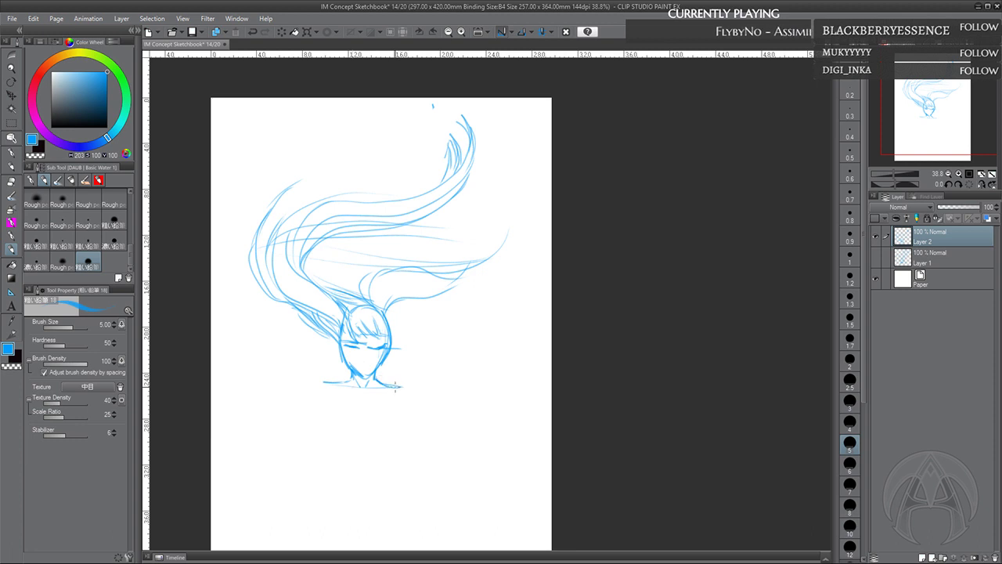
Sketch the torso sides below the shoulders, narrowing at the waist and flaring at the hips
{"action": "left_click_drag", "start_coordinate": [335, 417], "coordinate": [339, 431]}
{"action": "mouse_move", "coordinate": [440, 465]}
{"action": "left_mouse_down"}
{"action": "mouse_move", "coordinate": [461, 427]}
{"action": "mouse_move", "coordinate": [463, 440]}
{"action": "left_mouse_up"}
{"action": "mouse_move", "coordinate": [407, 405]}
{"action": "left_mouse_down"}
{"action": "mouse_move", "coordinate": [416, 388]}
{"action": "mouse_move", "coordinate": [410, 421]}
{"action": "left_mouse_up"}
{"action": "mouse_move", "coordinate": [357, 391]}
{"action": "left_mouse_down"}
{"action": "mouse_move", "coordinate": [362, 443]}
{"action": "mouse_move", "coordinate": [412, 440]}
{"action": "left_mouse_up"}
{"action": "left_click_drag", "start_coordinate": [414, 443], "coordinate": [423, 456]}
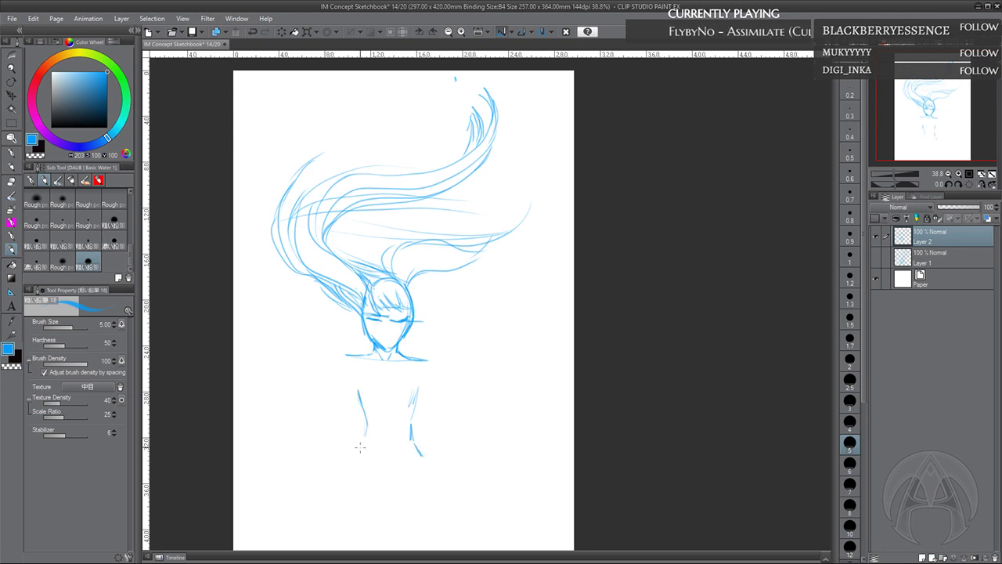
{"action": "left_click_drag", "start_coordinate": [357, 462], "coordinate": [367, 444]}
Rough in both shoulders and the bent arm on the figure's right side of the page, with guide strokes beyond the elbow
{"action": "left_click_drag", "start_coordinate": [421, 359], "coordinate": [448, 411]}
{"action": "mouse_move", "coordinate": [418, 400]}
{"action": "left_mouse_down"}
{"action": "mouse_move", "coordinate": [432, 379]}
{"action": "mouse_move", "coordinate": [457, 417]}
{"action": "left_mouse_up"}
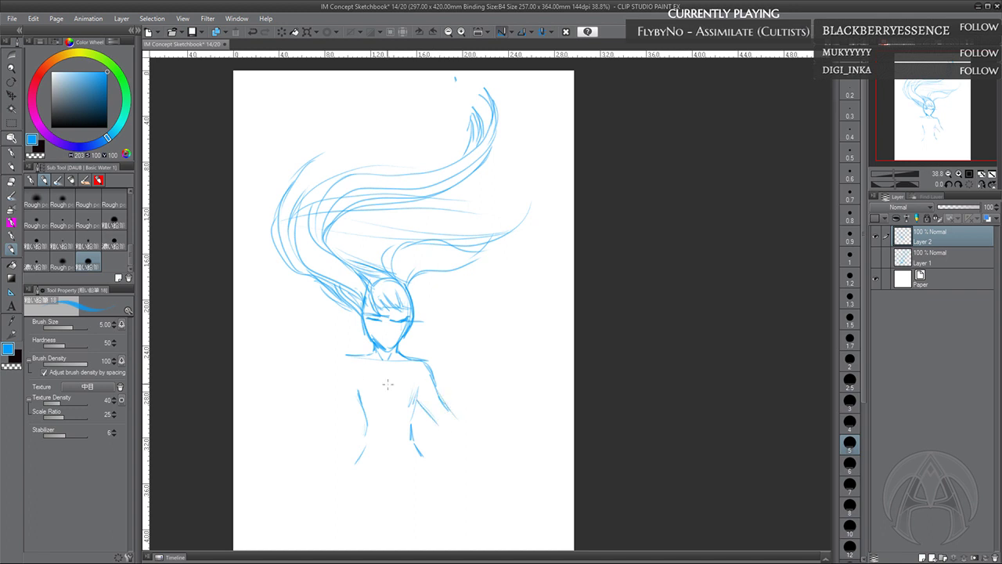
{"action": "mouse_move", "coordinate": [345, 357]}
{"action": "left_mouse_down"}
{"action": "mouse_move", "coordinate": [335, 380]}
{"action": "mouse_move", "coordinate": [337, 369]}
{"action": "mouse_move", "coordinate": [321, 382]}
{"action": "left_mouse_up"}
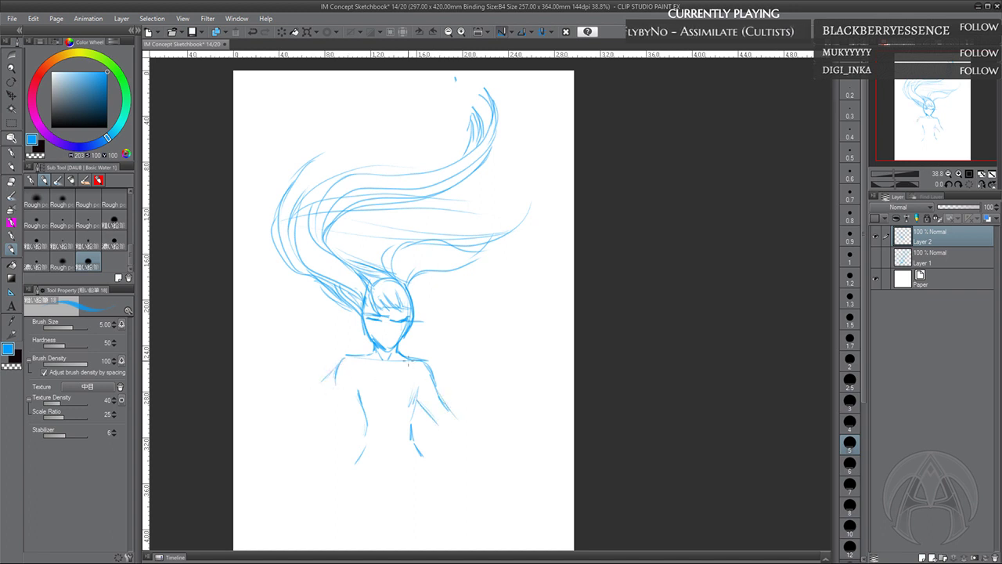
{"action": "mouse_move", "coordinate": [415, 363]}
{"action": "left_mouse_down"}
{"action": "mouse_move", "coordinate": [473, 398]}
{"action": "mouse_move", "coordinate": [444, 385]}
{"action": "mouse_move", "coordinate": [427, 391]}
{"action": "mouse_move", "coordinate": [474, 409]}
{"action": "left_mouse_up"}
{"action": "left_click_drag", "start_coordinate": [501, 350], "coordinate": [490, 376]}
{"action": "left_click_drag", "start_coordinate": [503, 352], "coordinate": [464, 417]}
{"action": "left_click_drag", "start_coordinate": [470, 414], "coordinate": [469, 367]}
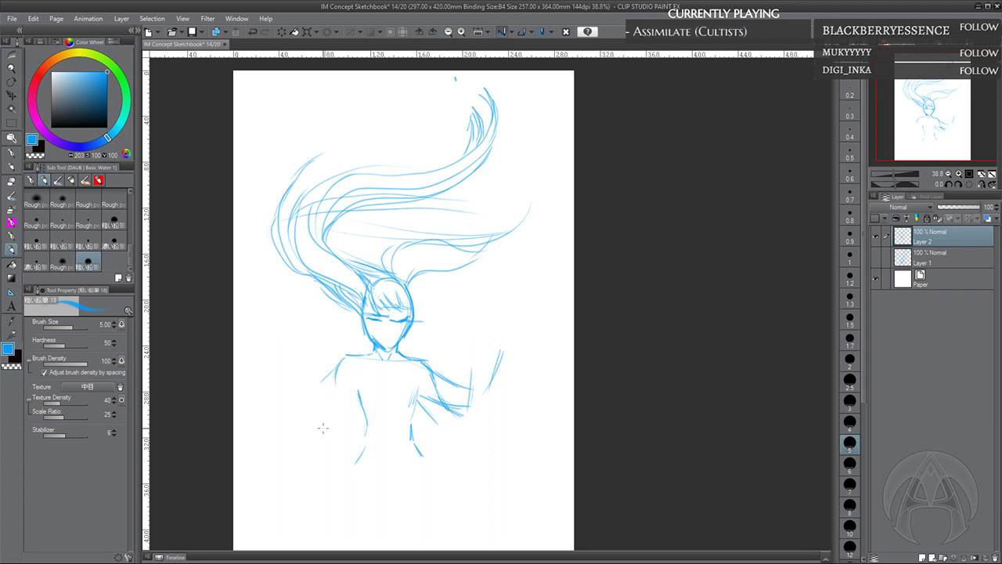
Sketch the left arm's outer line and the raised hands on both sides of the head
{"action": "left_click_drag", "start_coordinate": [315, 382], "coordinate": [318, 405]}
{"action": "left_click_drag", "start_coordinate": [310, 329], "coordinate": [316, 382]}
{"action": "left_click_drag", "start_coordinate": [318, 382], "coordinate": [322, 417]}
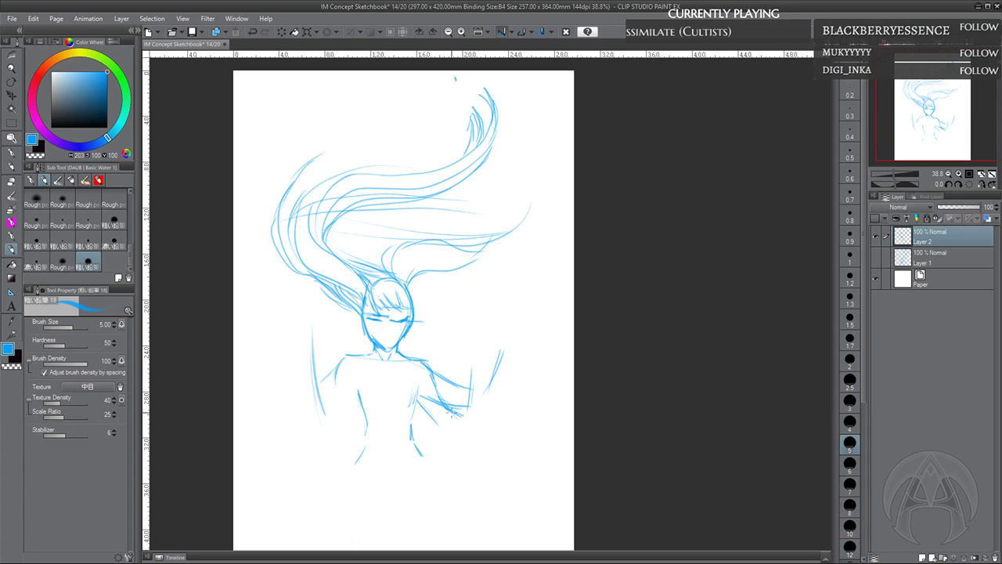
{"action": "mouse_move", "coordinate": [452, 411]}
{"action": "left_mouse_down"}
{"action": "mouse_move", "coordinate": [449, 340]}
{"action": "mouse_move", "coordinate": [456, 404]}
{"action": "mouse_move", "coordinate": [436, 332]}
{"action": "left_mouse_up"}
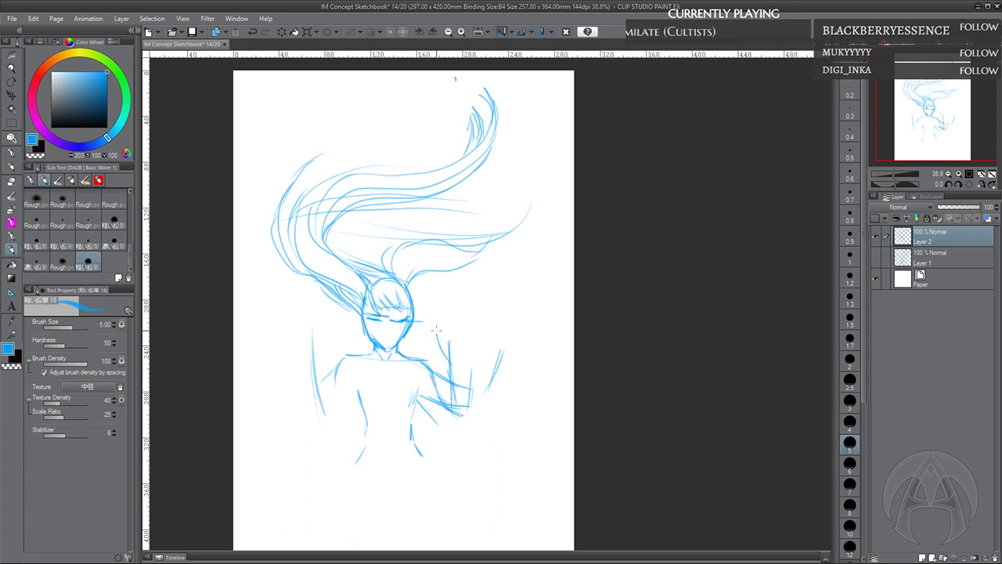
{"action": "mouse_move", "coordinate": [311, 360]}
{"action": "left_mouse_down"}
{"action": "mouse_move", "coordinate": [323, 332]}
{"action": "mouse_move", "coordinate": [332, 352]}
{"action": "mouse_move", "coordinate": [315, 370]}
{"action": "mouse_move", "coordinate": [350, 336]}
{"action": "mouse_move", "coordinate": [334, 350]}
{"action": "mouse_move", "coordinate": [348, 319]}
{"action": "mouse_move", "coordinate": [337, 338]}
{"action": "left_mouse_up"}
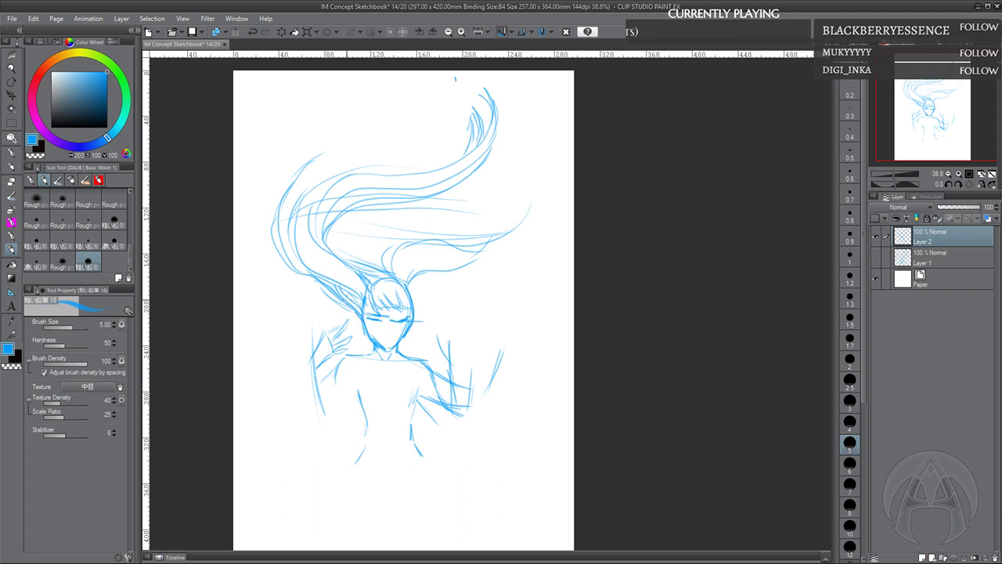
Add dark strokes to the hair beside the head's right side, and rework both raised arms and the right hand
{"action": "mouse_move", "coordinate": [415, 306]}
{"action": "left_mouse_down"}
{"action": "mouse_move", "coordinate": [423, 275]}
{"action": "mouse_move", "coordinate": [412, 293]}
{"action": "left_mouse_up"}
{"action": "left_click_drag", "start_coordinate": [404, 309], "coordinate": [403, 305]}
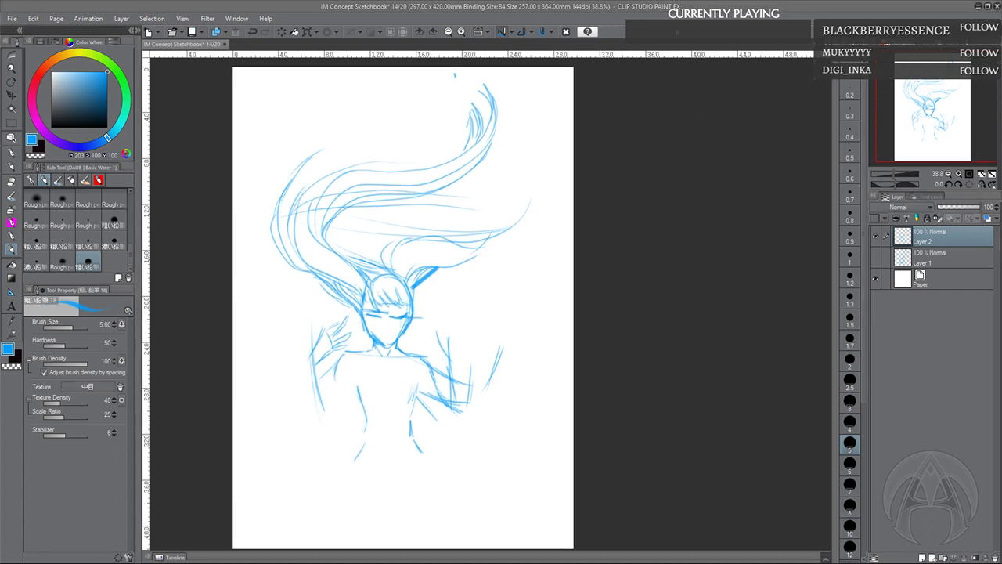
{"action": "left_click_drag", "start_coordinate": [474, 318], "coordinate": [476, 327]}
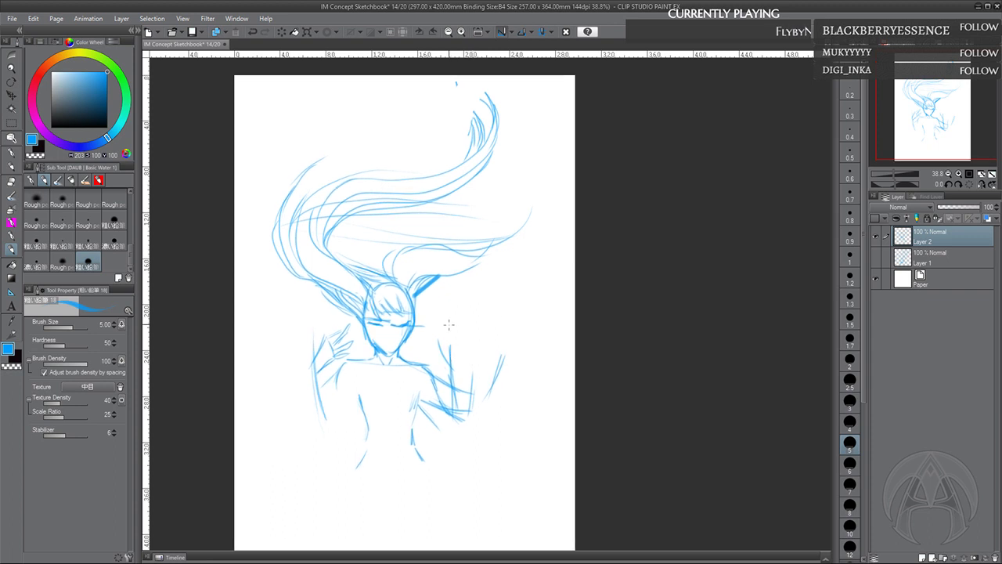
{"action": "mouse_move", "coordinate": [448, 323]}
{"action": "left_mouse_down"}
{"action": "mouse_move", "coordinate": [470, 367]}
{"action": "mouse_move", "coordinate": [463, 415]}
{"action": "mouse_move", "coordinate": [464, 384]}
{"action": "mouse_move", "coordinate": [458, 427]}
{"action": "mouse_move", "coordinate": [448, 433]}
{"action": "mouse_move", "coordinate": [463, 407]}
{"action": "left_mouse_up"}
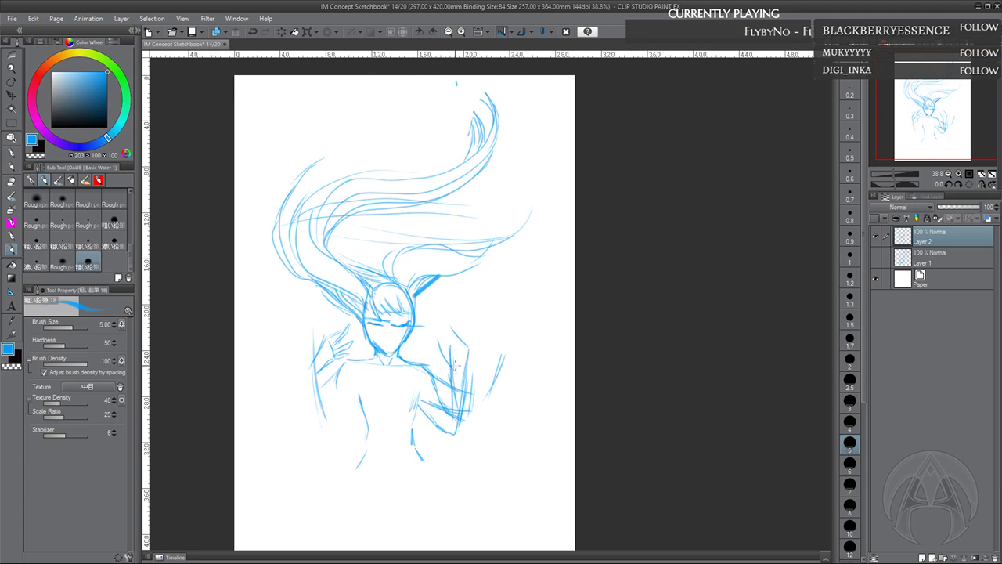
{"action": "mouse_move", "coordinate": [456, 364]}
{"action": "left_mouse_down"}
{"action": "mouse_move", "coordinate": [444, 414]}
{"action": "mouse_move", "coordinate": [465, 352]}
{"action": "mouse_move", "coordinate": [445, 352]}
{"action": "mouse_move", "coordinate": [446, 333]}
{"action": "mouse_move", "coordinate": [461, 344]}
{"action": "mouse_move", "coordinate": [439, 327]}
{"action": "mouse_move", "coordinate": [446, 354]}
{"action": "left_mouse_up"}
{"action": "mouse_move", "coordinate": [323, 368]}
{"action": "left_mouse_down"}
{"action": "mouse_move", "coordinate": [354, 429]}
{"action": "mouse_move", "coordinate": [322, 400]}
{"action": "mouse_move", "coordinate": [337, 445]}
{"action": "mouse_move", "coordinate": [354, 452]}
{"action": "mouse_move", "coordinate": [354, 429]}
{"action": "mouse_move", "coordinate": [349, 459]}
{"action": "mouse_move", "coordinate": [354, 395]}
{"action": "mouse_move", "coordinate": [361, 417]}
{"action": "mouse_move", "coordinate": [338, 402]}
{"action": "mouse_move", "coordinate": [354, 420]}
{"action": "left_mouse_up"}
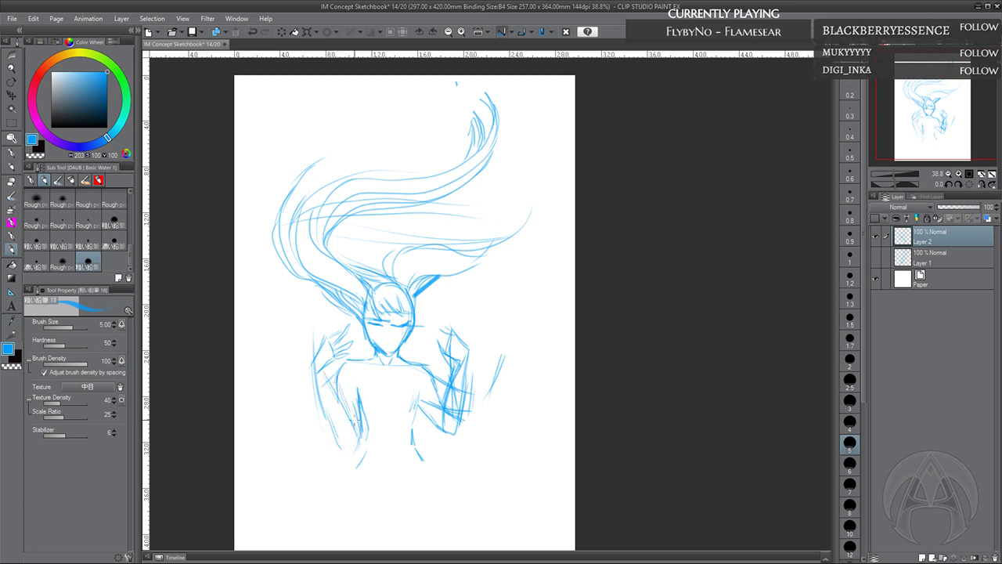
Strengthen the waist contours on both sides and flare the hip lines down to a hem line
{"action": "left_click_drag", "start_coordinate": [417, 391], "coordinate": [415, 452]}
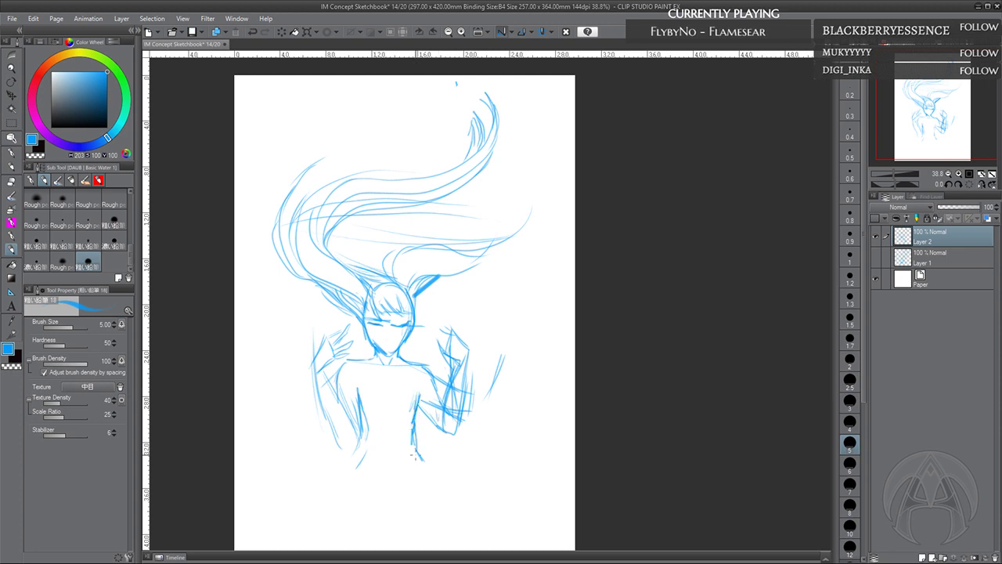
{"action": "mouse_move", "coordinate": [370, 420]}
{"action": "left_mouse_down"}
{"action": "mouse_move", "coordinate": [368, 451]}
{"action": "mouse_move", "coordinate": [364, 438]}
{"action": "mouse_move", "coordinate": [417, 445]}
{"action": "mouse_move", "coordinate": [425, 462]}
{"action": "left_mouse_up"}
{"action": "left_click_drag", "start_coordinate": [371, 432], "coordinate": [357, 474]}
{"action": "mouse_move", "coordinate": [359, 472]}
{"action": "left_mouse_down"}
{"action": "mouse_move", "coordinate": [429, 468]}
{"action": "mouse_move", "coordinate": [363, 442]}
{"action": "left_mouse_up"}
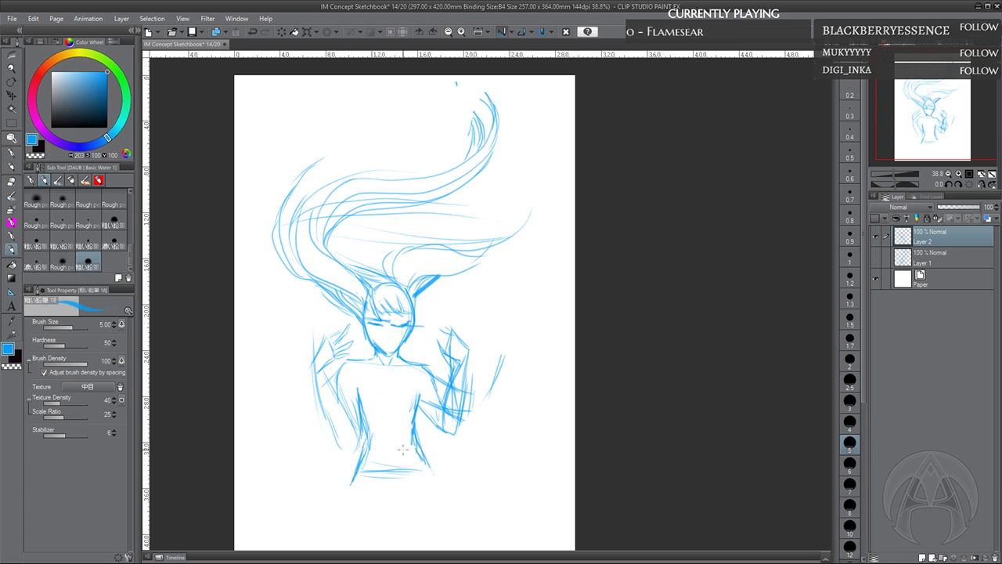
Widen the hips and sketch two rounded oval thighs side by side below them
{"action": "left_click_drag", "start_coordinate": [430, 476], "coordinate": [423, 460]}
{"action": "mouse_move", "coordinate": [347, 458]}
{"action": "left_mouse_down"}
{"action": "mouse_move", "coordinate": [337, 476]}
{"action": "mouse_move", "coordinate": [366, 453]}
{"action": "mouse_move", "coordinate": [433, 463]}
{"action": "left_mouse_up"}
{"action": "mouse_move", "coordinate": [351, 451]}
{"action": "left_mouse_down"}
{"action": "mouse_move", "coordinate": [345, 462]}
{"action": "mouse_move", "coordinate": [389, 501]}
{"action": "mouse_move", "coordinate": [358, 515]}
{"action": "mouse_move", "coordinate": [345, 483]}
{"action": "mouse_move", "coordinate": [385, 458]}
{"action": "mouse_move", "coordinate": [354, 505]}
{"action": "mouse_move", "coordinate": [397, 490]}
{"action": "mouse_move", "coordinate": [429, 498]}
{"action": "left_mouse_up"}
{"action": "mouse_move", "coordinate": [401, 450]}
{"action": "left_mouse_down"}
{"action": "mouse_move", "coordinate": [439, 501]}
{"action": "mouse_move", "coordinate": [438, 490]}
{"action": "mouse_move", "coordinate": [423, 504]}
{"action": "mouse_move", "coordinate": [398, 490]}
{"action": "mouse_move", "coordinate": [438, 468]}
{"action": "mouse_move", "coordinate": [394, 501]}
{"action": "left_mouse_up"}
{"action": "mouse_move", "coordinate": [397, 475]}
{"action": "left_mouse_down"}
{"action": "mouse_move", "coordinate": [387, 495]}
{"action": "mouse_move", "coordinate": [395, 501]}
{"action": "left_mouse_up"}
Add a vertical centre line to the face, and sketch the left shoulder strokes and a curved line under the chest
{"action": "mouse_move", "coordinate": [401, 325]}
{"action": "left_mouse_down"}
{"action": "mouse_move", "coordinate": [398, 347]}
{"action": "mouse_move", "coordinate": [372, 364]}
{"action": "left_mouse_up"}
{"action": "mouse_move", "coordinate": [375, 327]}
{"action": "left_mouse_down"}
{"action": "mouse_move", "coordinate": [375, 349]}
{"action": "mouse_move", "coordinate": [364, 347]}
{"action": "mouse_move", "coordinate": [376, 358]}
{"action": "left_mouse_up"}
{"action": "left_click_drag", "start_coordinate": [376, 359], "coordinate": [400, 321]}
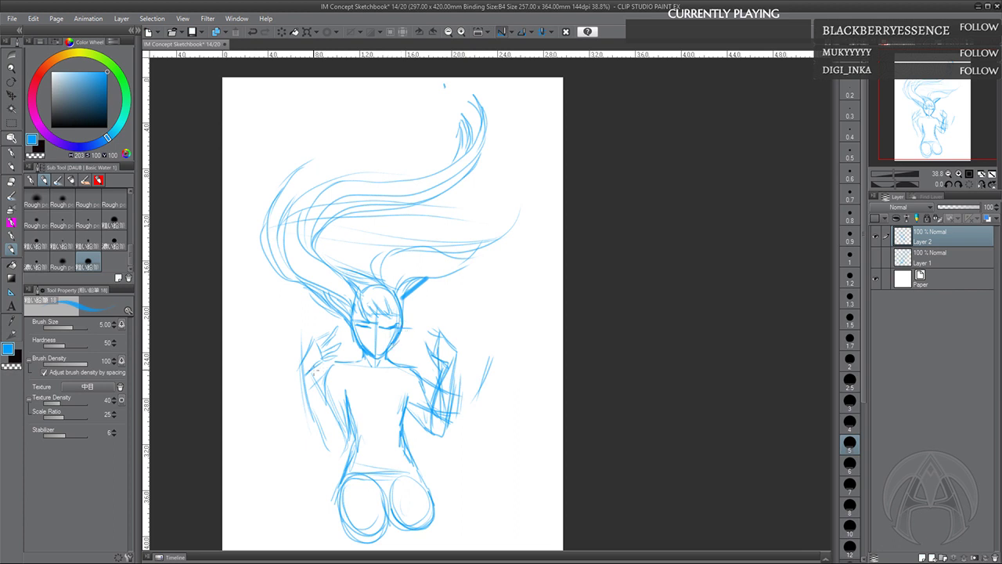
{"action": "left_click_drag", "start_coordinate": [308, 368], "coordinate": [321, 393]}
{"action": "mouse_move", "coordinate": [350, 413]}
{"action": "left_mouse_down"}
{"action": "mouse_move", "coordinate": [407, 415]}
{"action": "mouse_move", "coordinate": [374, 418]}
{"action": "mouse_move", "coordinate": [395, 428]}
{"action": "left_mouse_up"}
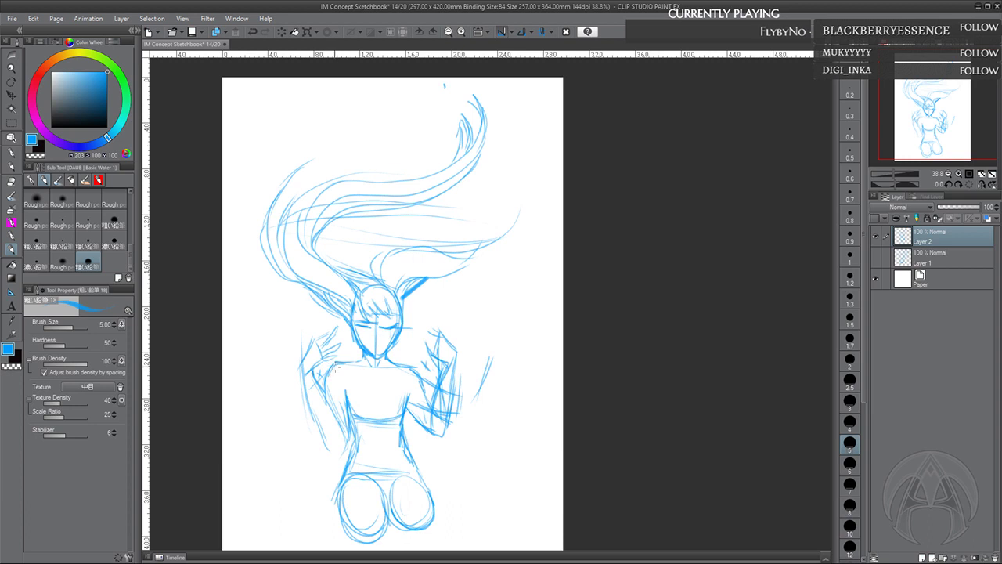
Shade the middle of the face with vertical strokes, and touch up the fringe and the raised right hand's fingers
{"action": "mouse_move", "coordinate": [356, 305]}
{"action": "left_mouse_down"}
{"action": "mouse_move", "coordinate": [363, 344]}
{"action": "mouse_move", "coordinate": [423, 349]}
{"action": "left_mouse_up"}
{"action": "left_click_drag", "start_coordinate": [405, 333], "coordinate": [443, 337]}
{"action": "left_click_drag", "start_coordinate": [382, 310], "coordinate": [379, 353]}
{"action": "left_click_drag", "start_coordinate": [385, 313], "coordinate": [382, 353]}
{"action": "left_click_drag", "start_coordinate": [390, 329], "coordinate": [386, 348]}
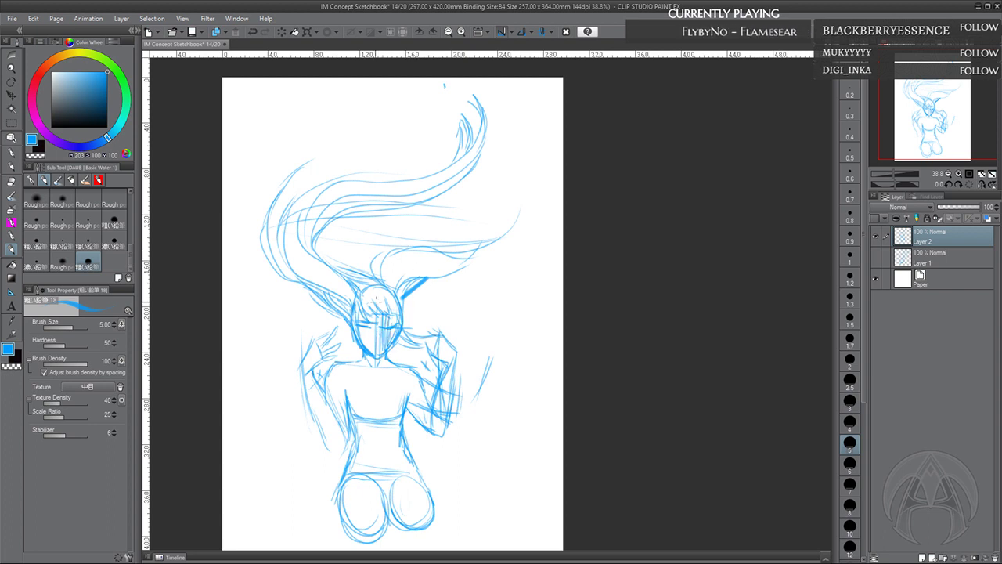
Draw a hair lock sweeping upward from the right-hand strand and ending in a curled tip
{"action": "mouse_move", "coordinate": [400, 306]}
{"action": "left_mouse_down"}
{"action": "mouse_move", "coordinate": [411, 317]}
{"action": "mouse_move", "coordinate": [421, 275]}
{"action": "mouse_move", "coordinate": [505, 192]}
{"action": "left_mouse_up"}
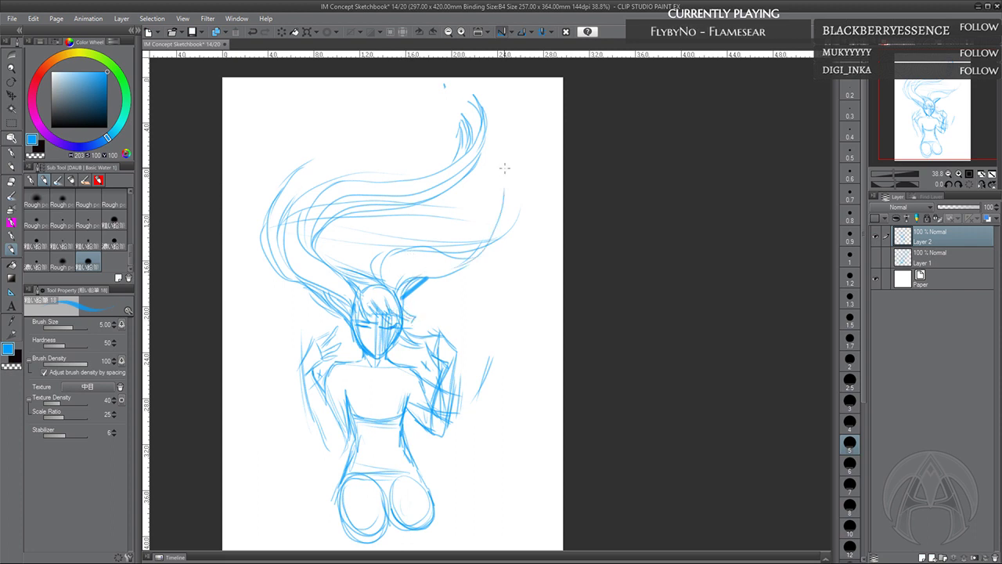
{"action": "left_click_drag", "start_coordinate": [462, 264], "coordinate": [496, 198]}
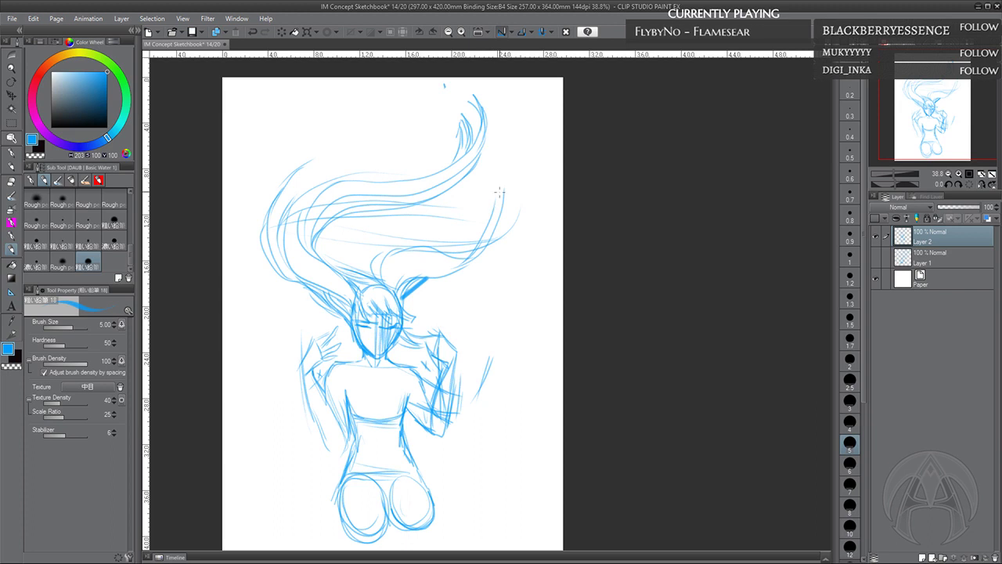
{"action": "mouse_move", "coordinate": [466, 256]}
{"action": "left_mouse_down"}
{"action": "mouse_move", "coordinate": [487, 192]}
{"action": "mouse_move", "coordinate": [506, 160]}
{"action": "mouse_move", "coordinate": [494, 218]}
{"action": "mouse_move", "coordinate": [505, 173]}
{"action": "mouse_move", "coordinate": [530, 146]}
{"action": "mouse_move", "coordinate": [495, 173]}
{"action": "mouse_move", "coordinate": [537, 146]}
{"action": "mouse_move", "coordinate": [526, 151]}
{"action": "mouse_move", "coordinate": [538, 154]}
{"action": "mouse_move", "coordinate": [509, 164]}
{"action": "mouse_move", "coordinate": [534, 150]}
{"action": "mouse_move", "coordinate": [525, 154]}
{"action": "mouse_move", "coordinate": [537, 162]}
{"action": "mouse_move", "coordinate": [507, 167]}
{"action": "mouse_move", "coordinate": [505, 182]}
{"action": "mouse_move", "coordinate": [516, 160]}
{"action": "mouse_move", "coordinate": [507, 183]}
{"action": "mouse_move", "coordinate": [523, 147]}
{"action": "left_mouse_up"}
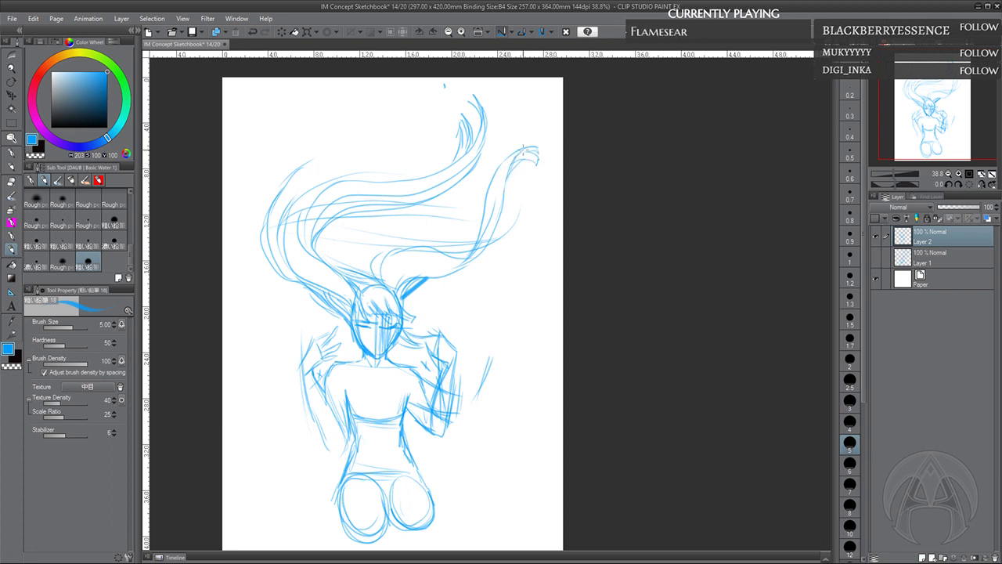
Strengthen the left side of the face, add collar strokes below the neck, and darken the left forearm's outline
{"action": "left_click_drag", "start_coordinate": [465, 342], "coordinate": [469, 347]}
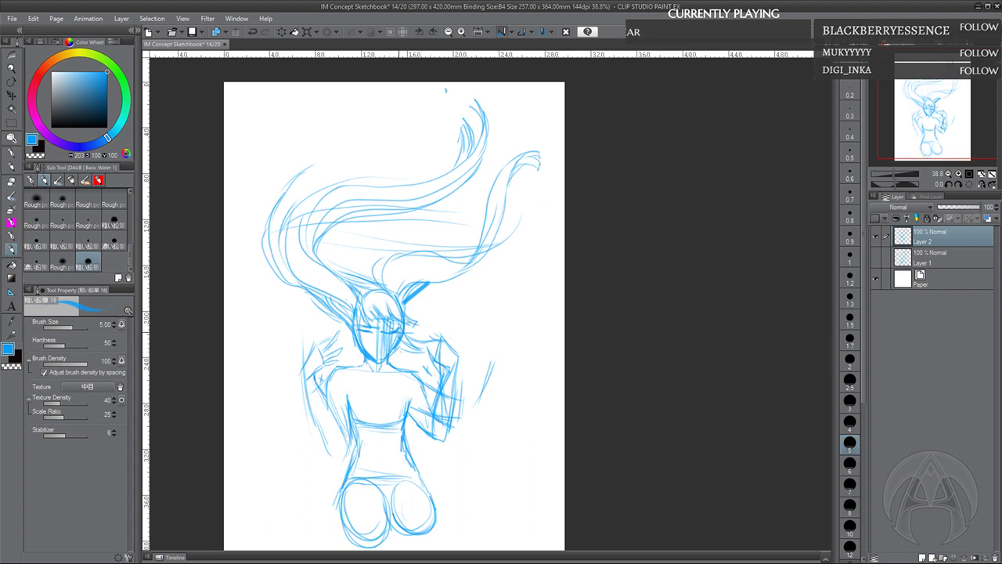
{"action": "mouse_move", "coordinate": [359, 331]}
{"action": "left_mouse_down"}
{"action": "mouse_move", "coordinate": [374, 356]}
{"action": "mouse_move", "coordinate": [362, 366]}
{"action": "left_mouse_up"}
{"action": "left_click_drag", "start_coordinate": [373, 371], "coordinate": [384, 384]}
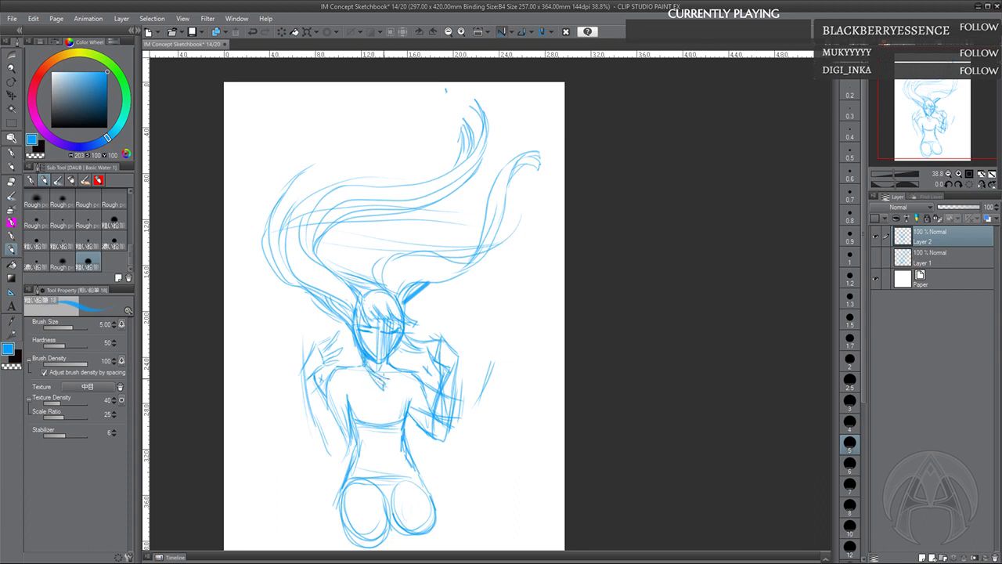
{"action": "left_click_drag", "start_coordinate": [376, 323], "coordinate": [379, 357]}
{"action": "left_click_drag", "start_coordinate": [383, 333], "coordinate": [377, 354]}
{"action": "key", "text": "ctrl+y"}
{"action": "key", "text": "ctrl+y"}
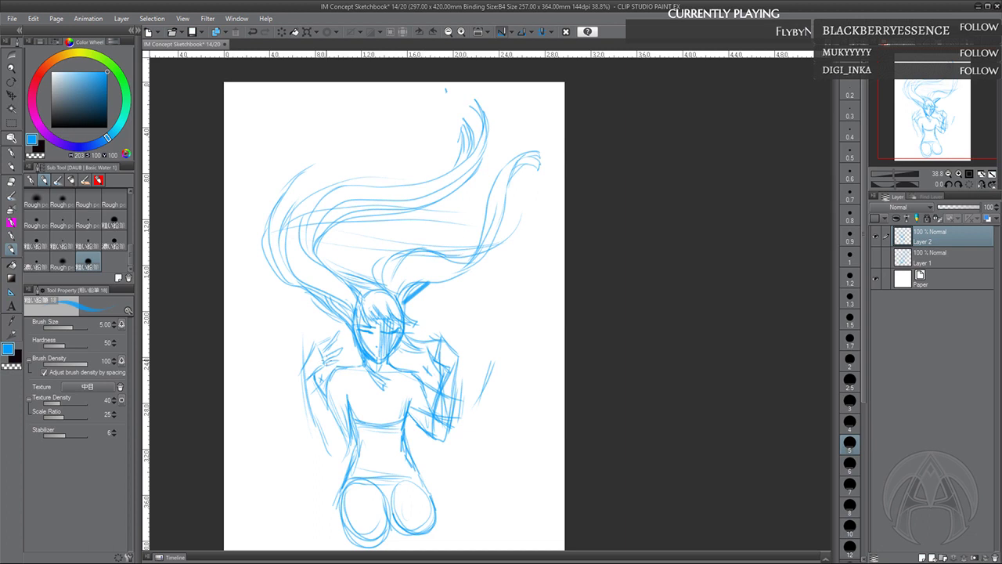
{"action": "mouse_move", "coordinate": [302, 381]}
{"action": "left_mouse_down"}
{"action": "mouse_move", "coordinate": [333, 453]}
{"action": "mouse_move", "coordinate": [302, 378]}
{"action": "left_mouse_up"}
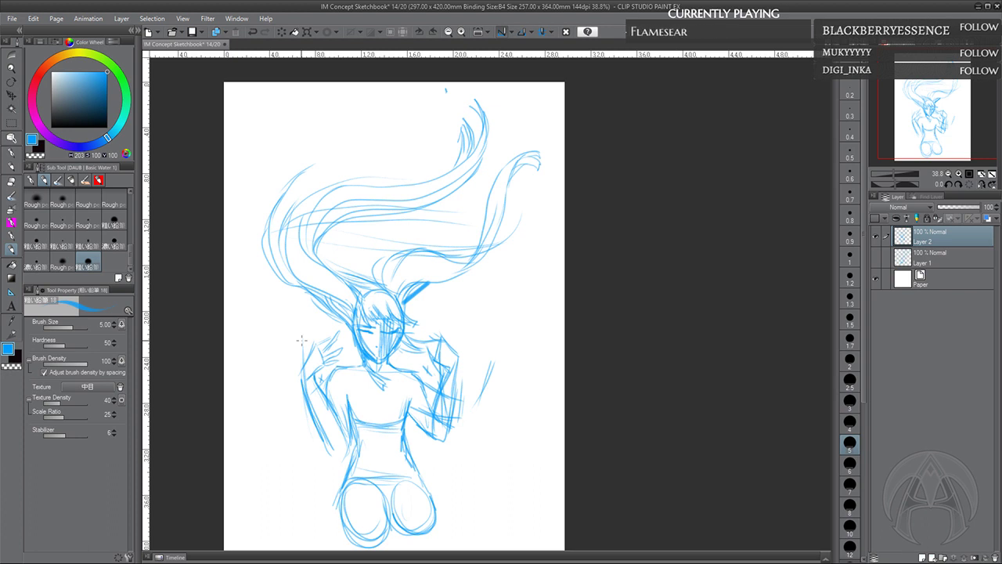
Mirror the canvas view horizontally and strengthen the bent left arm with the brush at size 6
{"action": "left_click_drag", "start_coordinate": [463, 404], "coordinate": [475, 398]}
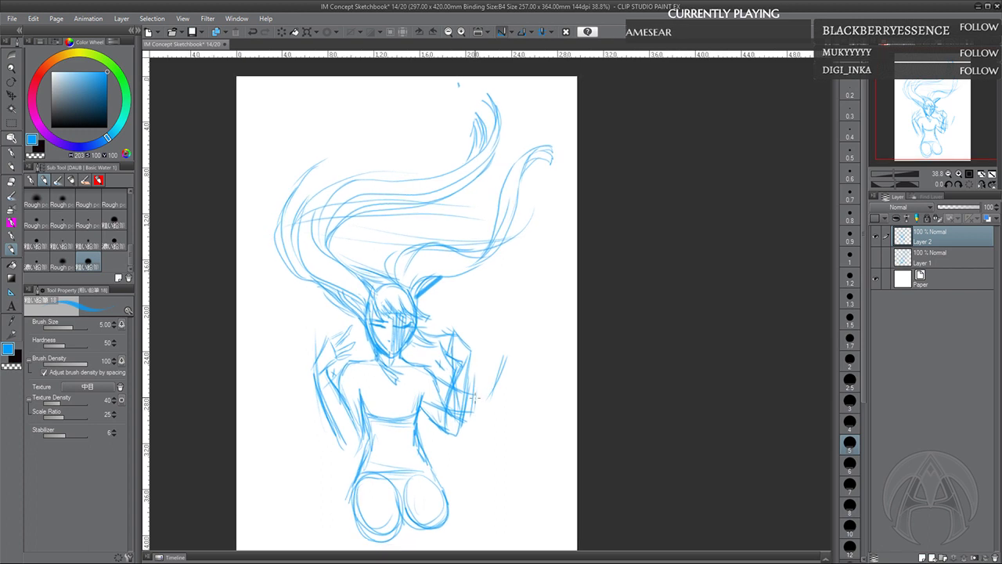
{"action": "key", "text": "]"}
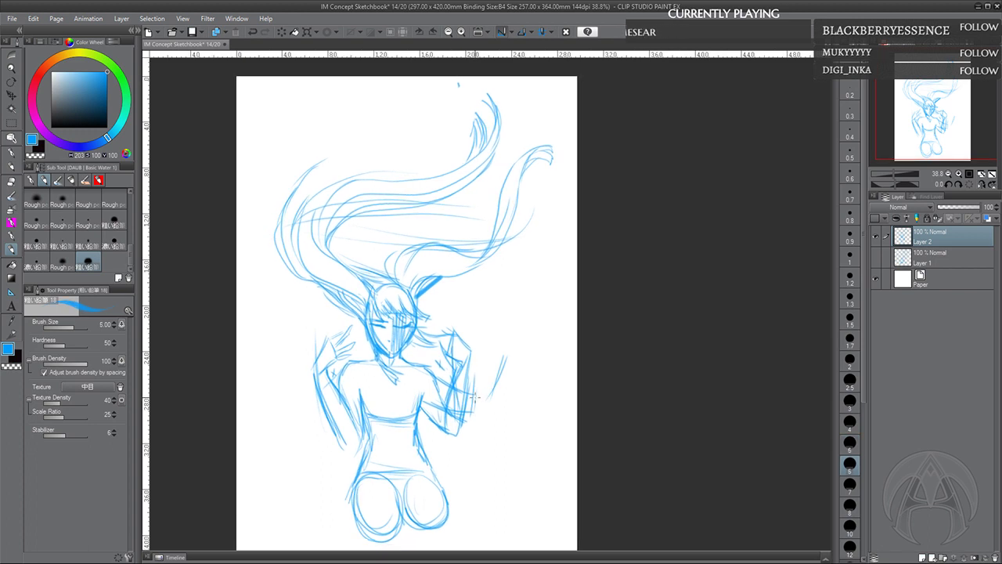
{"action": "key", "text": "h"}
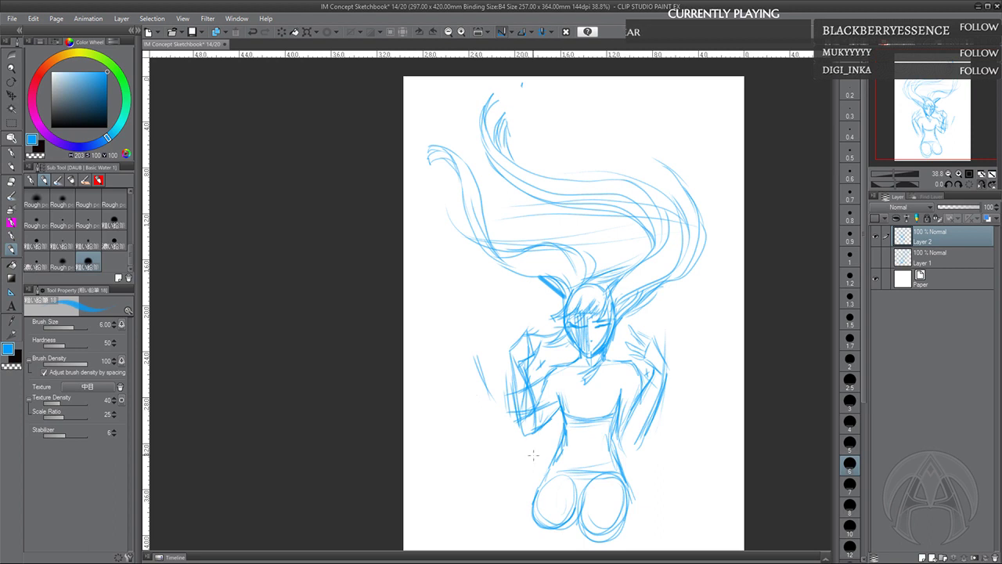
{"action": "left_click_drag", "start_coordinate": [532, 455], "coordinate": [402, 461]}
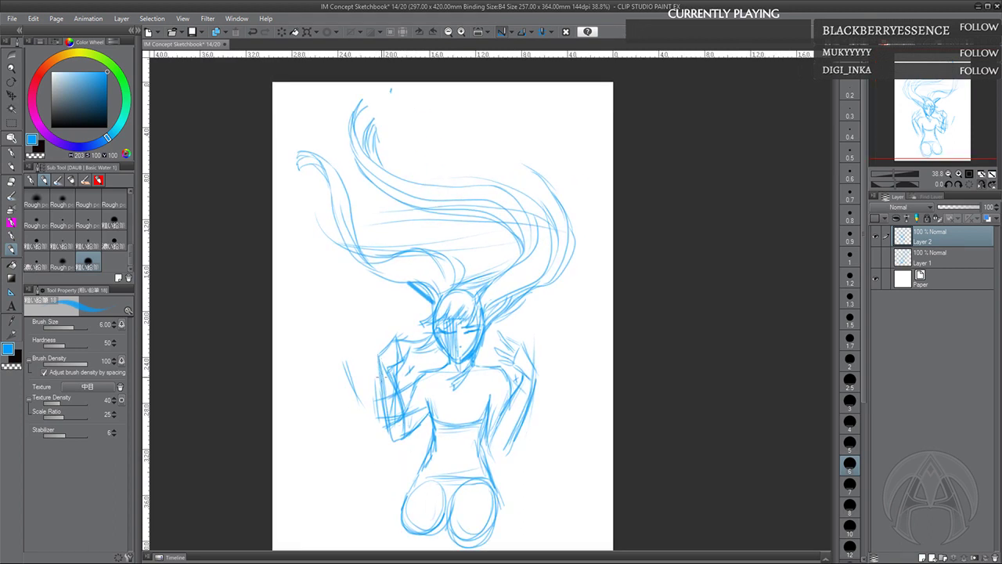
{"action": "left_click_drag", "start_coordinate": [400, 392], "coordinate": [408, 421]}
{"action": "left_click_drag", "start_coordinate": [514, 399], "coordinate": [480, 420]}
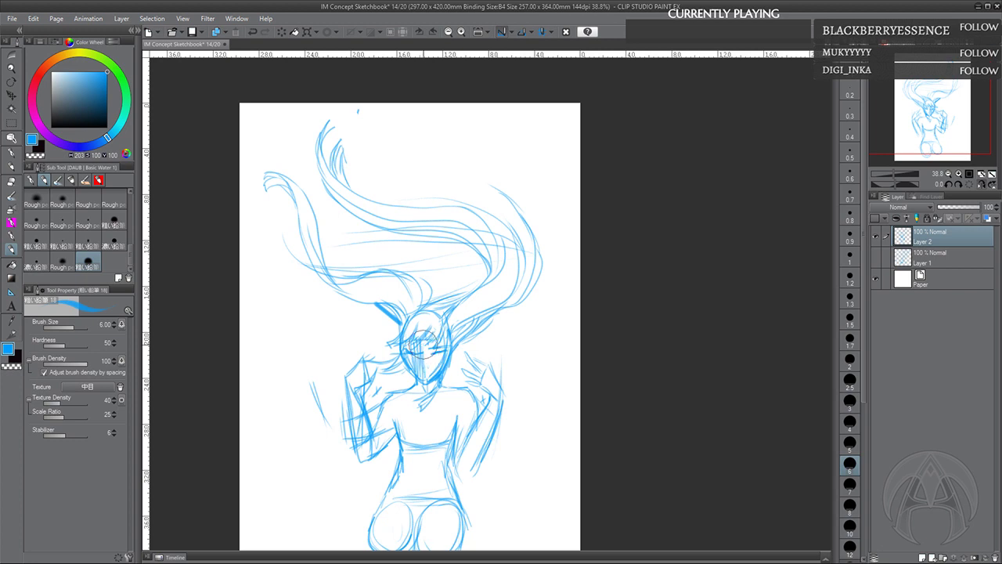
{"action": "key", "text": "ctrl+z"}
Sketch wavy hair wisps flying outward and up from the left side of the head
{"action": "mouse_move", "coordinate": [420, 343]}
{"action": "left_mouse_down"}
{"action": "mouse_move", "coordinate": [410, 358]}
{"action": "mouse_move", "coordinate": [367, 333]}
{"action": "left_mouse_up"}
{"action": "mouse_move", "coordinate": [394, 349]}
{"action": "left_mouse_down"}
{"action": "mouse_move", "coordinate": [377, 346]}
{"action": "mouse_move", "coordinate": [355, 316]}
{"action": "left_mouse_up"}
{"action": "left_click_drag", "start_coordinate": [384, 350], "coordinate": [344, 313]}
{"action": "left_click_drag", "start_coordinate": [326, 302], "coordinate": [338, 316]}
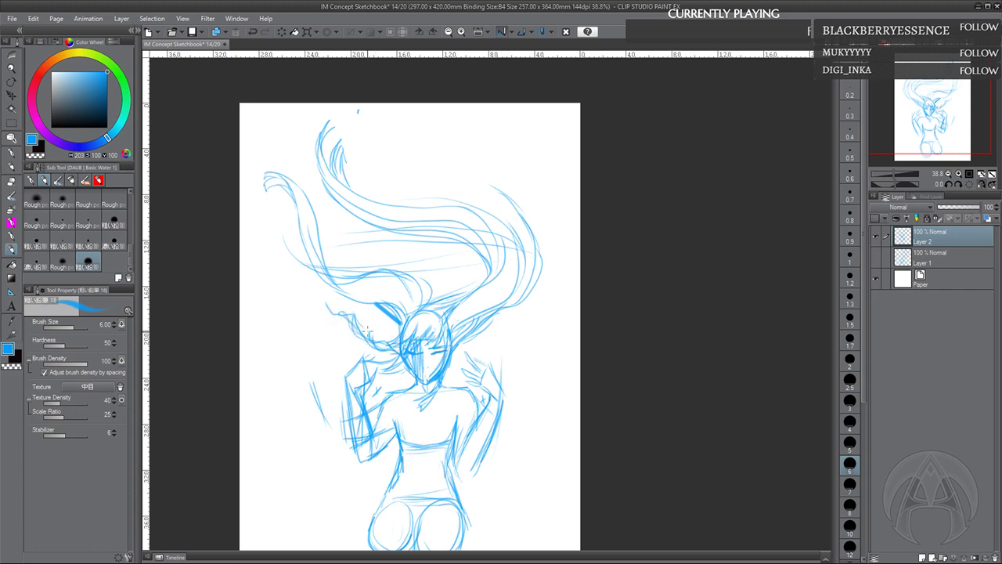
{"action": "mouse_move", "coordinate": [395, 348]}
{"action": "left_mouse_down"}
{"action": "mouse_move", "coordinate": [366, 330]}
{"action": "mouse_move", "coordinate": [376, 333]}
{"action": "mouse_move", "coordinate": [368, 310]}
{"action": "mouse_move", "coordinate": [341, 332]}
{"action": "mouse_move", "coordinate": [302, 299]}
{"action": "left_mouse_up"}
{"action": "left_click_drag", "start_coordinate": [486, 384], "coordinate": [485, 382]}
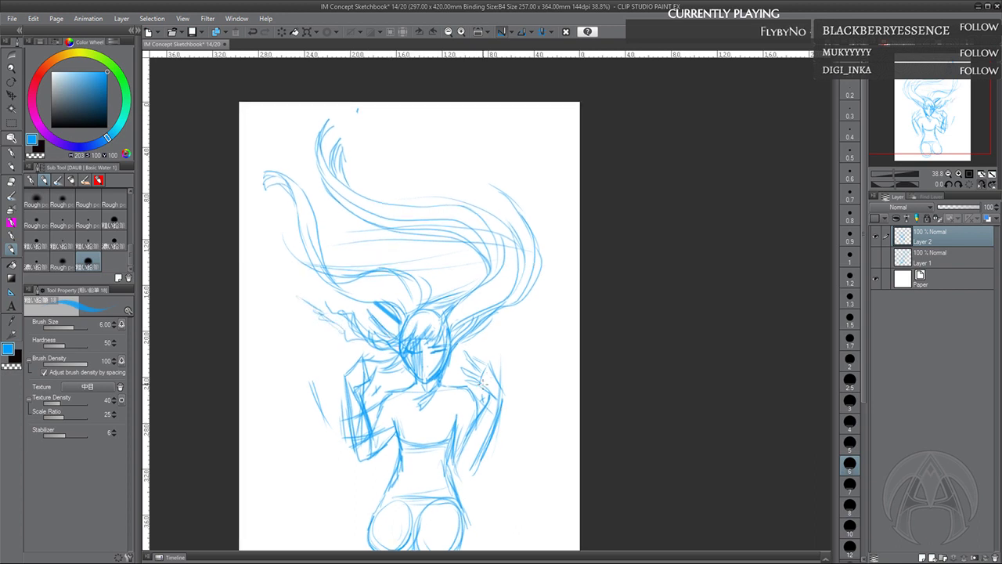
Draw a curved hip line above the thighs, and rework both bent arms, closing the right elbow
{"action": "left_click_drag", "start_coordinate": [479, 481], "coordinate": [471, 434]}
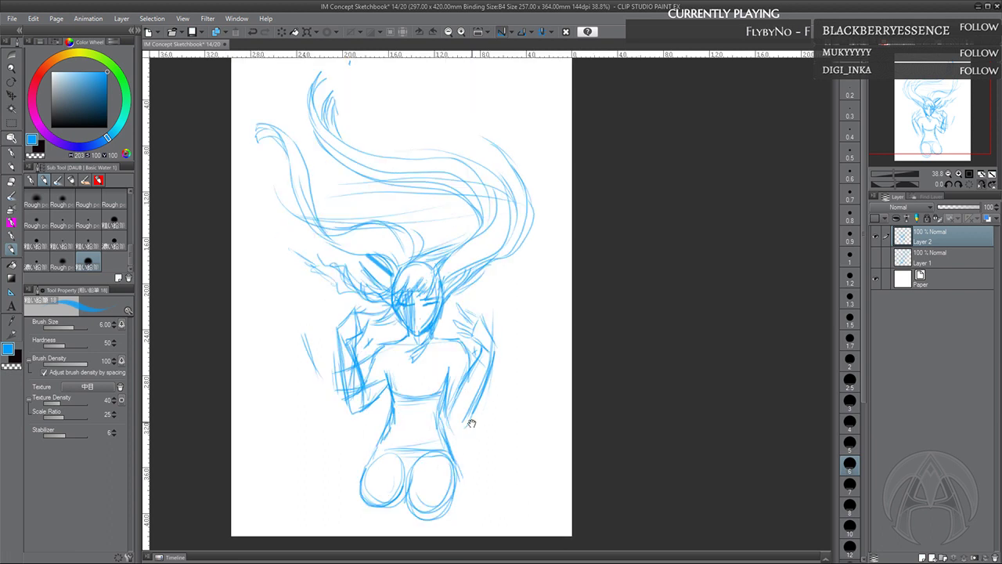
{"action": "mouse_move", "coordinate": [383, 444]}
{"action": "left_mouse_down"}
{"action": "mouse_move", "coordinate": [413, 467]}
{"action": "mouse_move", "coordinate": [454, 465]}
{"action": "left_mouse_up"}
{"action": "mouse_move", "coordinate": [449, 390]}
{"action": "left_mouse_down"}
{"action": "mouse_move", "coordinate": [446, 424]}
{"action": "mouse_move", "coordinate": [463, 411]}
{"action": "left_mouse_up"}
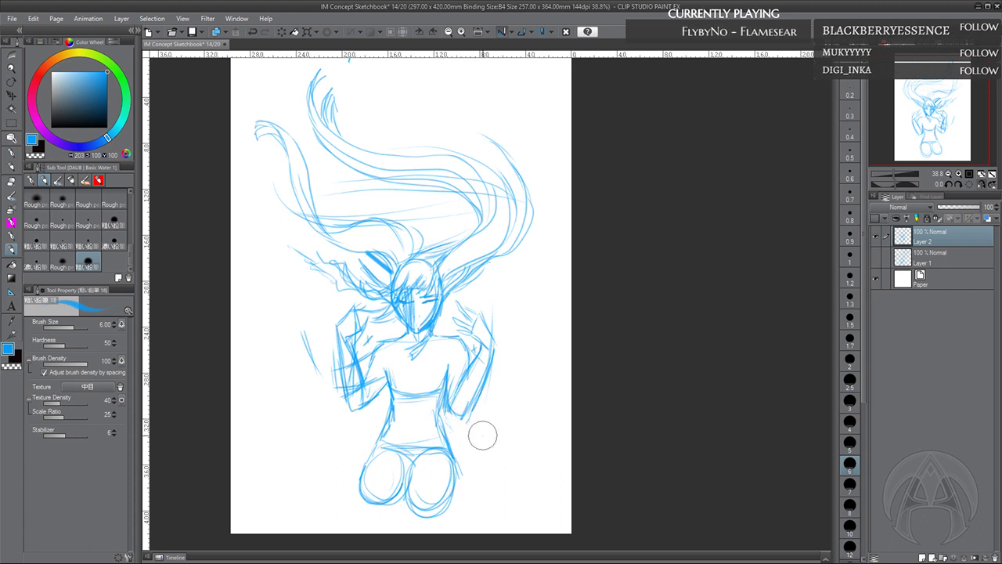
{"action": "mouse_move", "coordinate": [376, 395]}
{"action": "left_mouse_down"}
{"action": "mouse_move", "coordinate": [388, 378]}
{"action": "mouse_move", "coordinate": [360, 375]}
{"action": "left_mouse_up"}
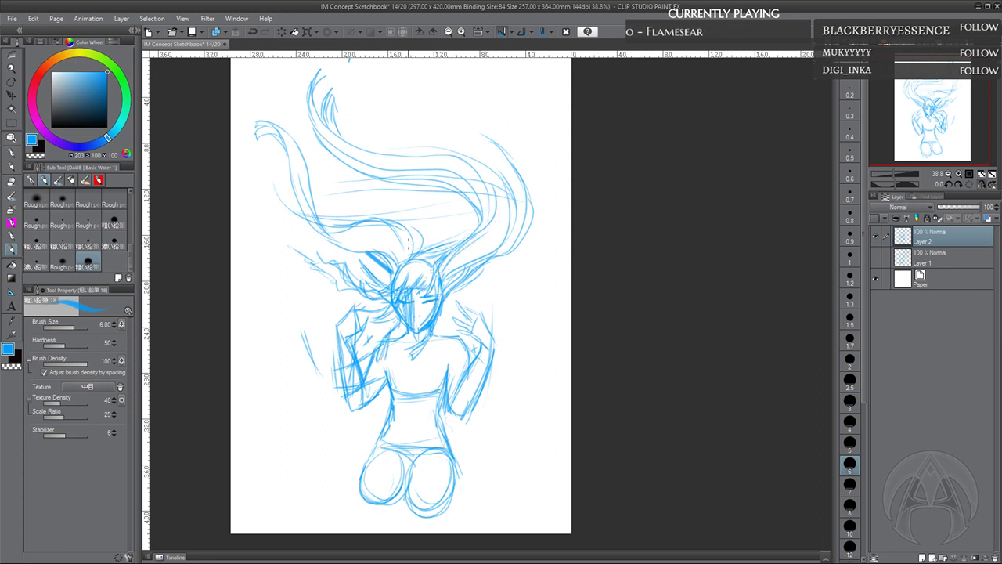
Add dark strokes to the hair above the ear, and thicken the long left lock and the right-hand hair curve
{"action": "mouse_move", "coordinate": [409, 245]}
{"action": "left_mouse_down"}
{"action": "mouse_move", "coordinate": [391, 281]}
{"action": "mouse_move", "coordinate": [371, 253]}
{"action": "mouse_move", "coordinate": [387, 271]}
{"action": "left_mouse_up"}
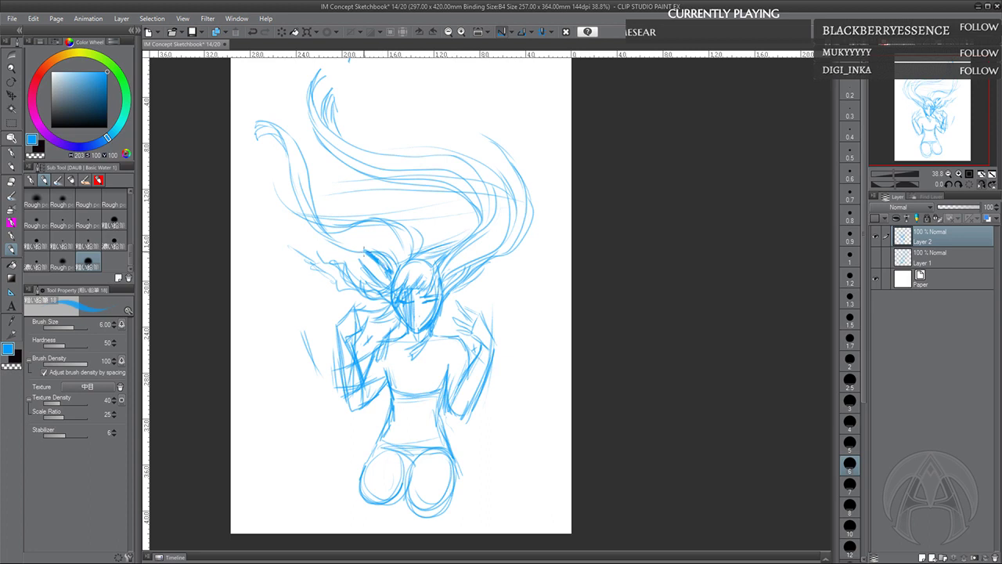
{"action": "scroll", "coordinate": [538, 248], "scroll_direction": "up", "scroll_amount": 1}
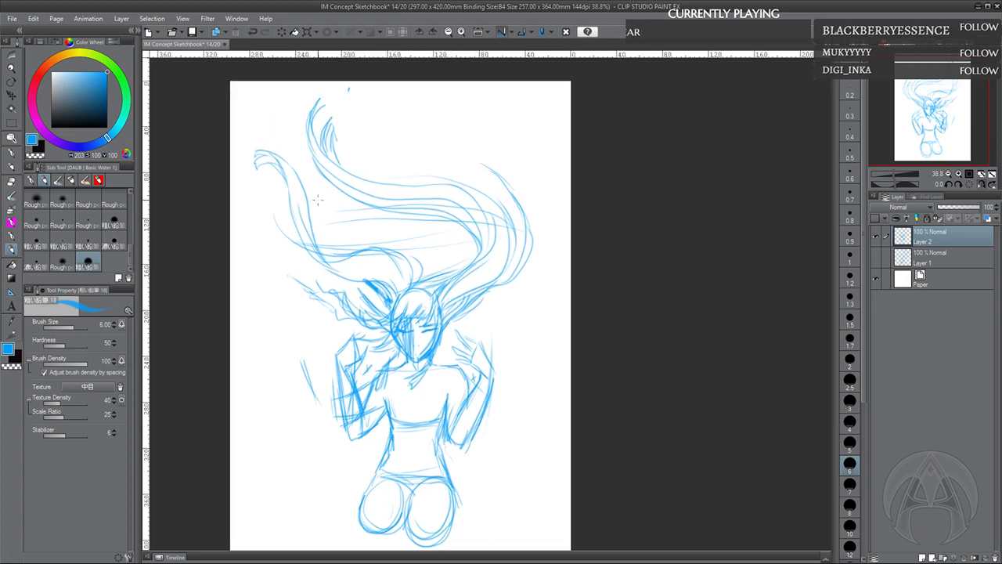
{"action": "mouse_move", "coordinate": [311, 257]}
{"action": "left_mouse_down"}
{"action": "mouse_move", "coordinate": [262, 162]}
{"action": "mouse_move", "coordinate": [303, 249]}
{"action": "mouse_move", "coordinate": [270, 167]}
{"action": "mouse_move", "coordinate": [257, 165]}
{"action": "mouse_move", "coordinate": [254, 196]}
{"action": "mouse_move", "coordinate": [252, 182]}
{"action": "mouse_move", "coordinate": [274, 184]}
{"action": "mouse_move", "coordinate": [250, 180]}
{"action": "mouse_move", "coordinate": [269, 235]}
{"action": "left_mouse_up"}
{"action": "left_click_drag", "start_coordinate": [511, 227], "coordinate": [502, 280]}
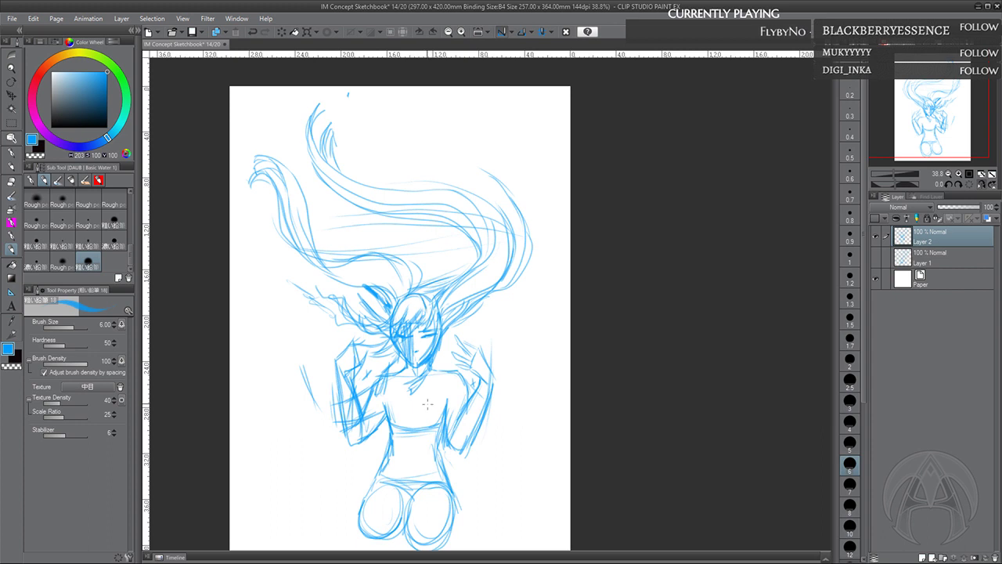
Draw a vertical centre line down the torso, and extend the hair wisps on the left with a longer outer curve
{"action": "left_click_drag", "start_coordinate": [437, 490], "coordinate": [430, 471]}
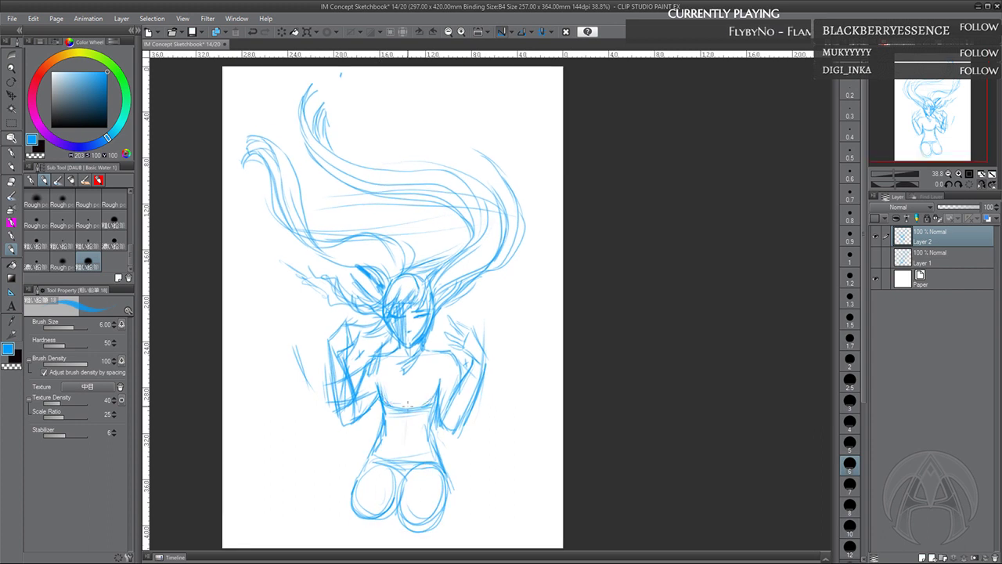
{"action": "left_click_drag", "start_coordinate": [406, 411], "coordinate": [405, 461]}
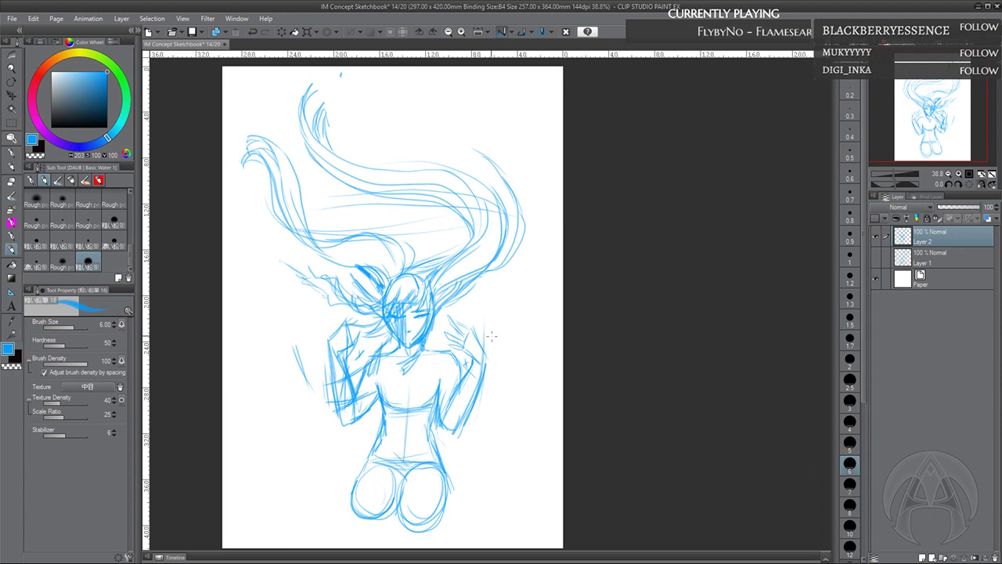
{"action": "left_click_drag", "start_coordinate": [472, 315], "coordinate": [470, 328]}
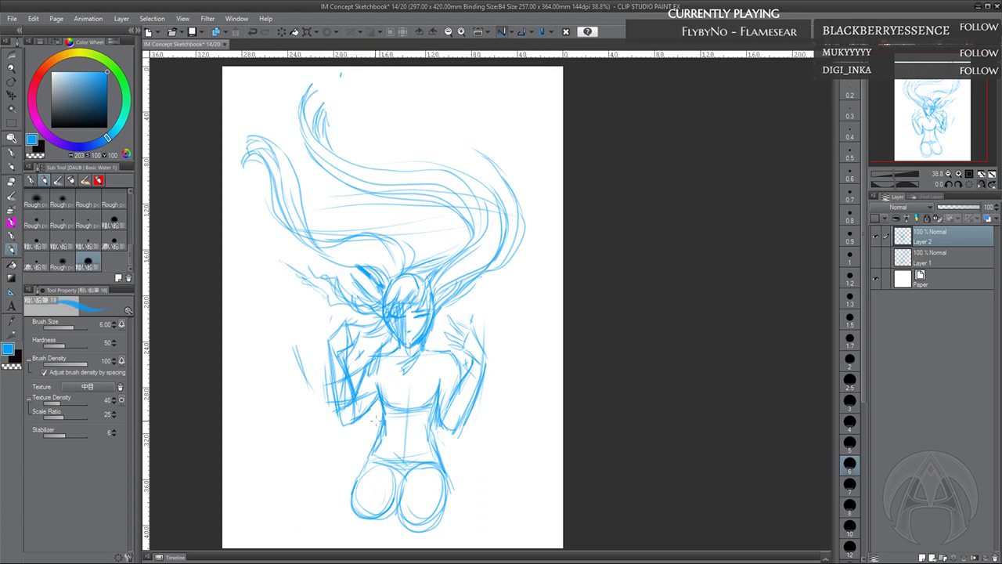
{"action": "mouse_move", "coordinate": [267, 244]}
{"action": "left_mouse_down"}
{"action": "mouse_move", "coordinate": [314, 284]}
{"action": "mouse_move", "coordinate": [276, 258]}
{"action": "left_mouse_up"}
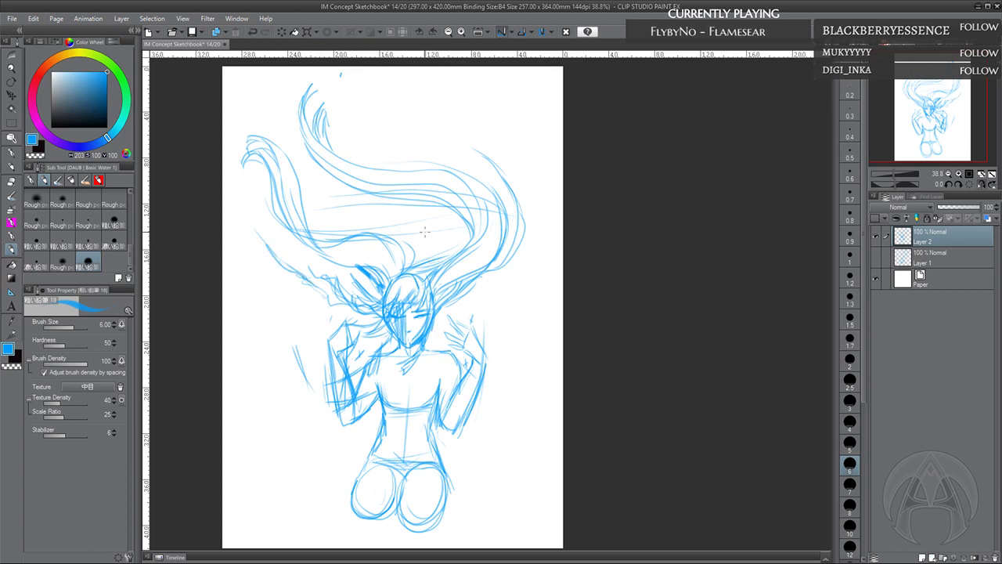
Rework the right hand's fingers and the right arm, and erase the loose hair strokes between the hand and the head
{"action": "left_click_drag", "start_coordinate": [490, 446], "coordinate": [481, 415]}
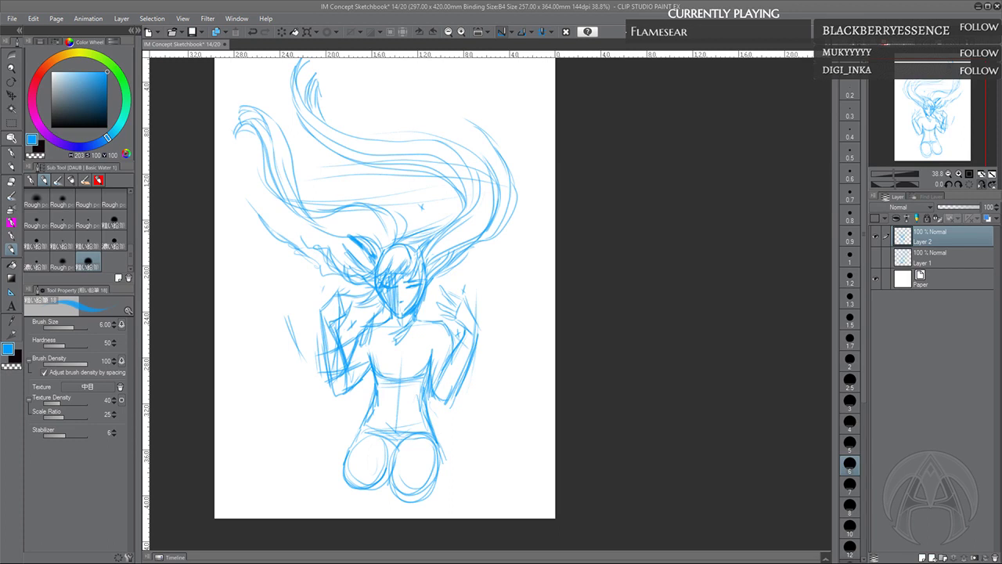
{"action": "mouse_move", "coordinate": [463, 389]}
{"action": "left_mouse_down"}
{"action": "mouse_move", "coordinate": [459, 405]}
{"action": "mouse_move", "coordinate": [432, 413]}
{"action": "mouse_move", "coordinate": [449, 418]}
{"action": "left_mouse_up"}
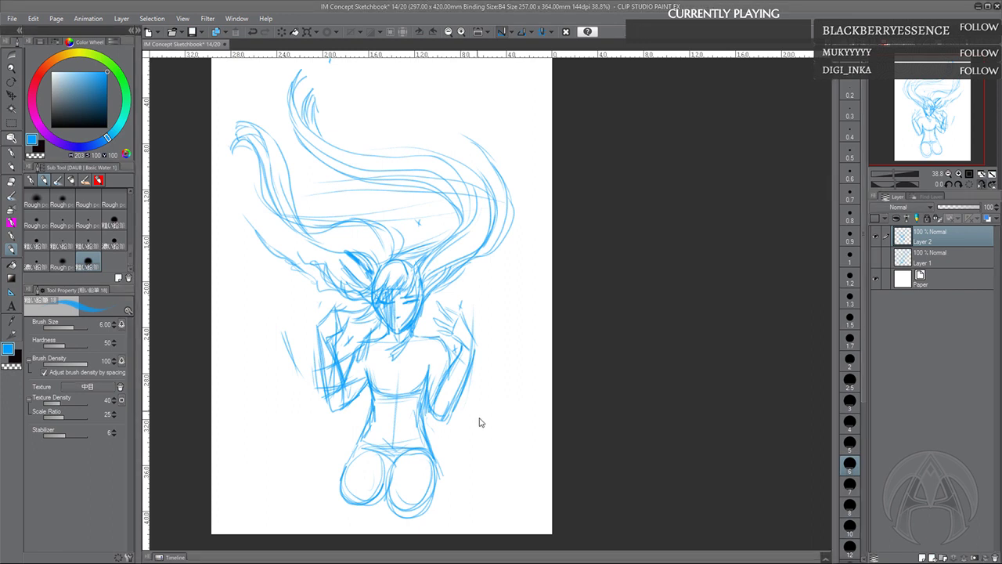
{"action": "left_click_drag", "start_coordinate": [481, 418], "coordinate": [486, 419]}
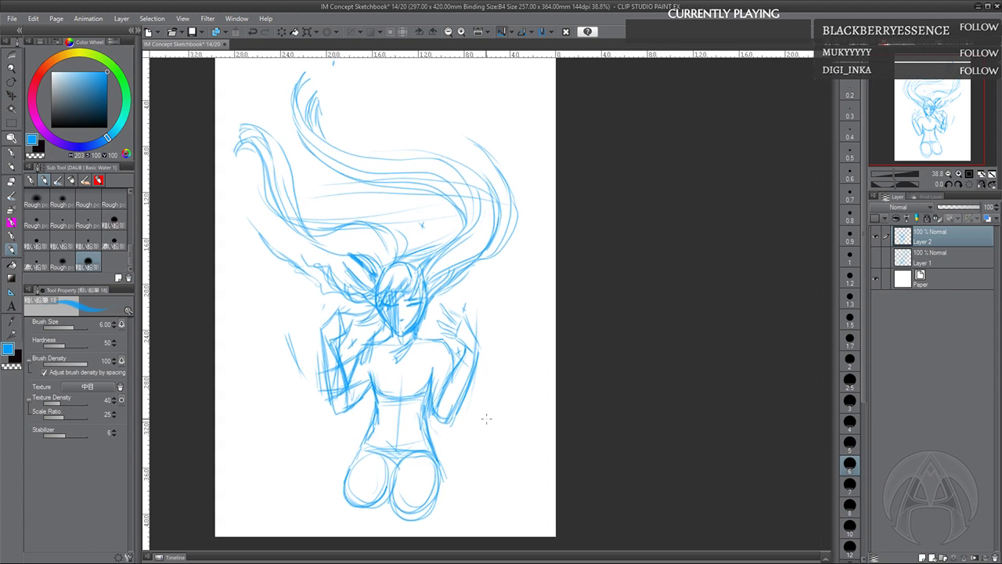
{"action": "mouse_move", "coordinate": [446, 349]}
{"action": "left_mouse_down"}
{"action": "mouse_move", "coordinate": [432, 397]}
{"action": "mouse_move", "coordinate": [449, 353]}
{"action": "mouse_move", "coordinate": [456, 374]}
{"action": "mouse_move", "coordinate": [418, 342]}
{"action": "mouse_move", "coordinate": [458, 327]}
{"action": "mouse_move", "coordinate": [456, 318]}
{"action": "left_mouse_up"}
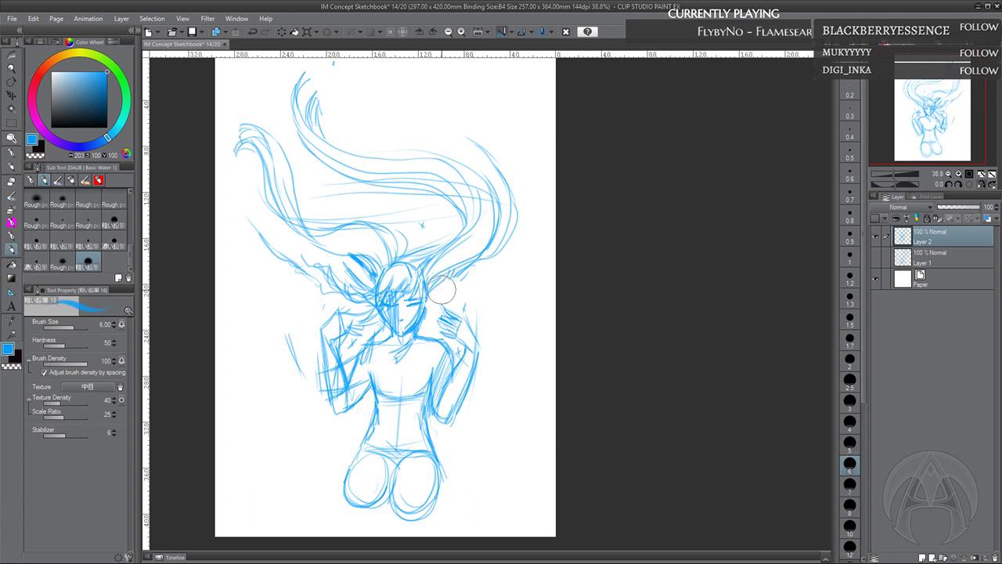
{"action": "left_click_drag", "start_coordinate": [431, 289], "coordinate": [479, 263]}
{"action": "left_click_drag", "start_coordinate": [435, 295], "coordinate": [435, 316]}
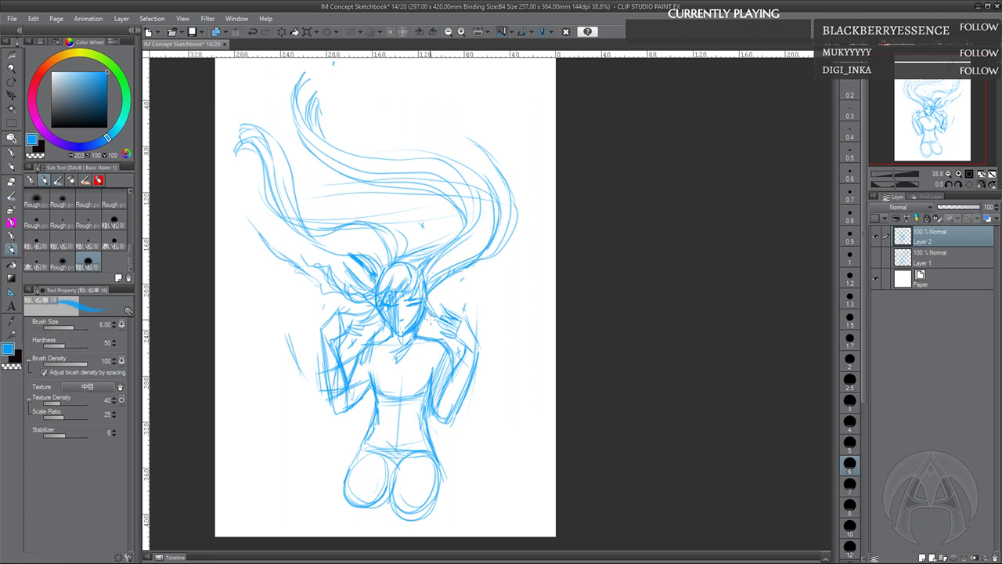
{"action": "left_click_drag", "start_coordinate": [469, 339], "coordinate": [462, 314]}
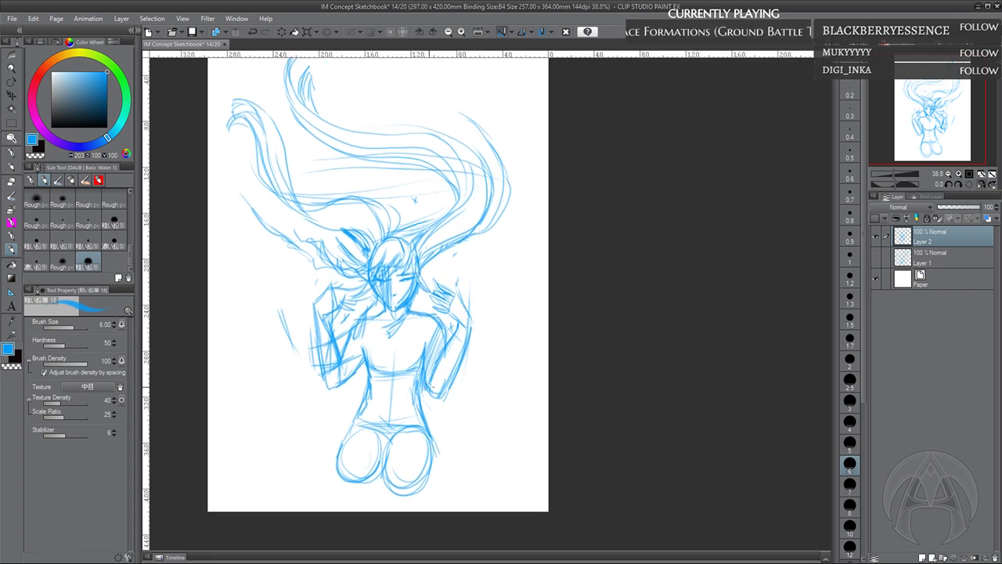
{"action": "left_click_drag", "start_coordinate": [444, 390], "coordinate": [454, 375]}
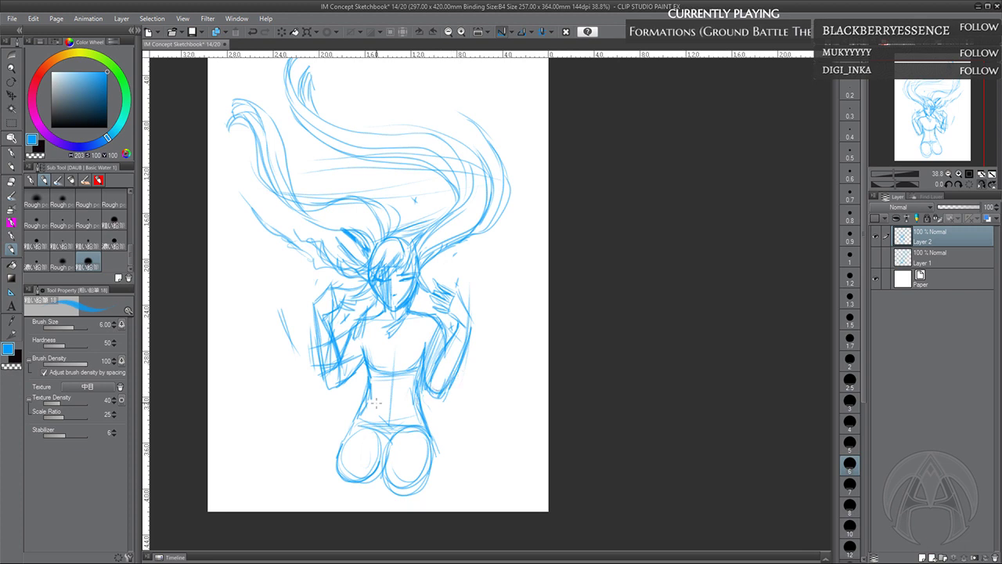
Sketch the left bent leg as a long tapered shape slanting from a raised outer knee down past the left thigh circle
{"action": "mouse_move", "coordinate": [369, 393]}
{"action": "left_mouse_down"}
{"action": "mouse_move", "coordinate": [360, 429]}
{"action": "mouse_move", "coordinate": [382, 434]}
{"action": "mouse_move", "coordinate": [311, 402]}
{"action": "left_mouse_up"}
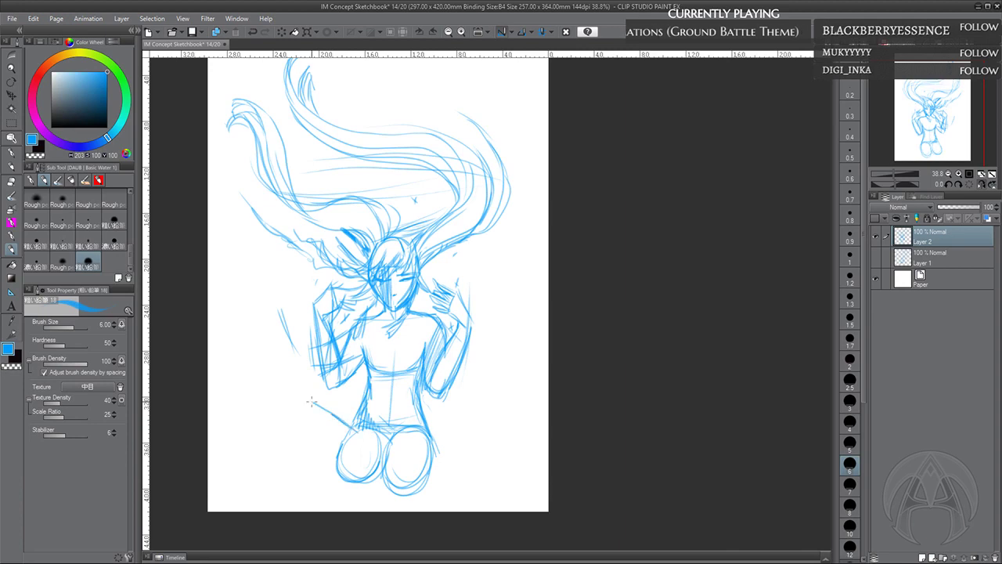
{"action": "left_click_drag", "start_coordinate": [436, 432], "coordinate": [440, 416]}
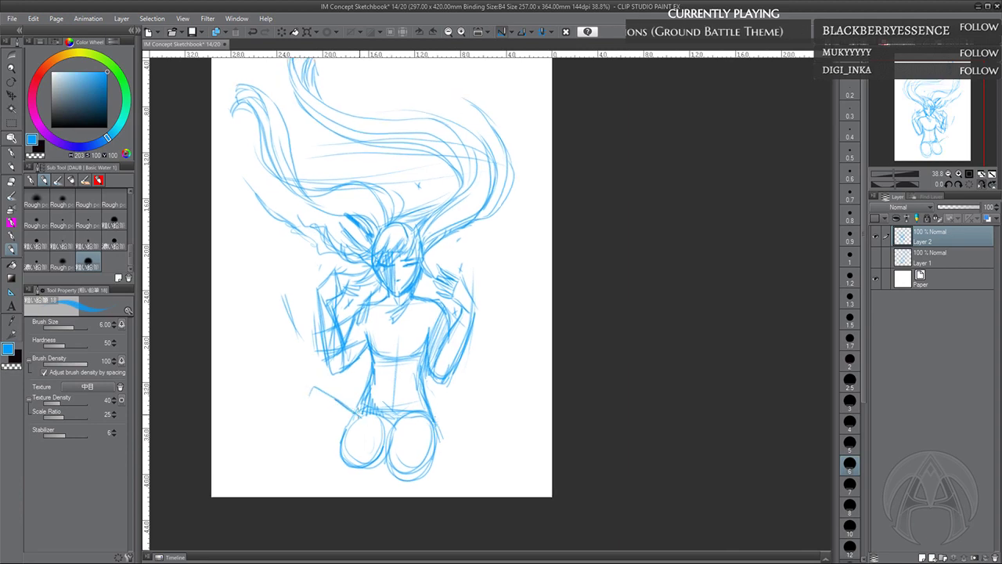
{"action": "mouse_move", "coordinate": [359, 412]}
{"action": "left_mouse_down"}
{"action": "mouse_move", "coordinate": [302, 389]}
{"action": "mouse_move", "coordinate": [374, 483]}
{"action": "left_mouse_up"}
{"action": "left_click_drag", "start_coordinate": [303, 402], "coordinate": [373, 484]}
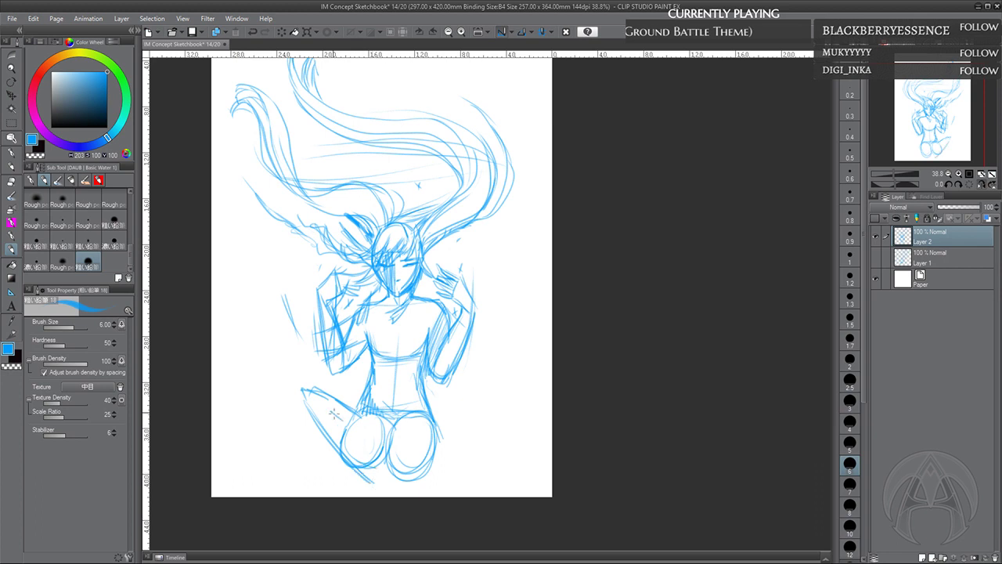
{"action": "left_click_drag", "start_coordinate": [335, 414], "coordinate": [385, 490]}
{"action": "left_click_drag", "start_coordinate": [301, 392], "coordinate": [359, 481]}
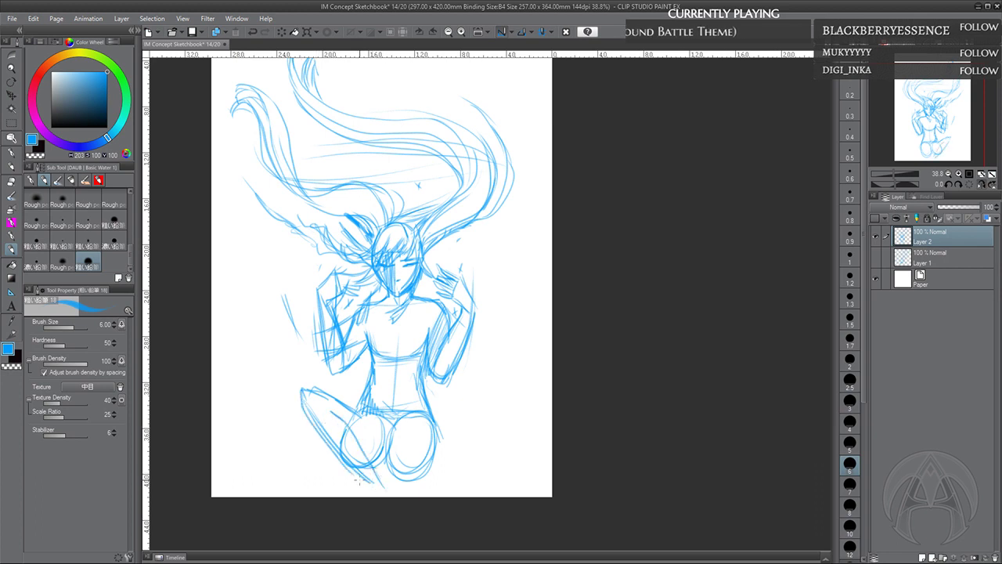
{"action": "left_click_drag", "start_coordinate": [364, 389], "coordinate": [353, 412]}
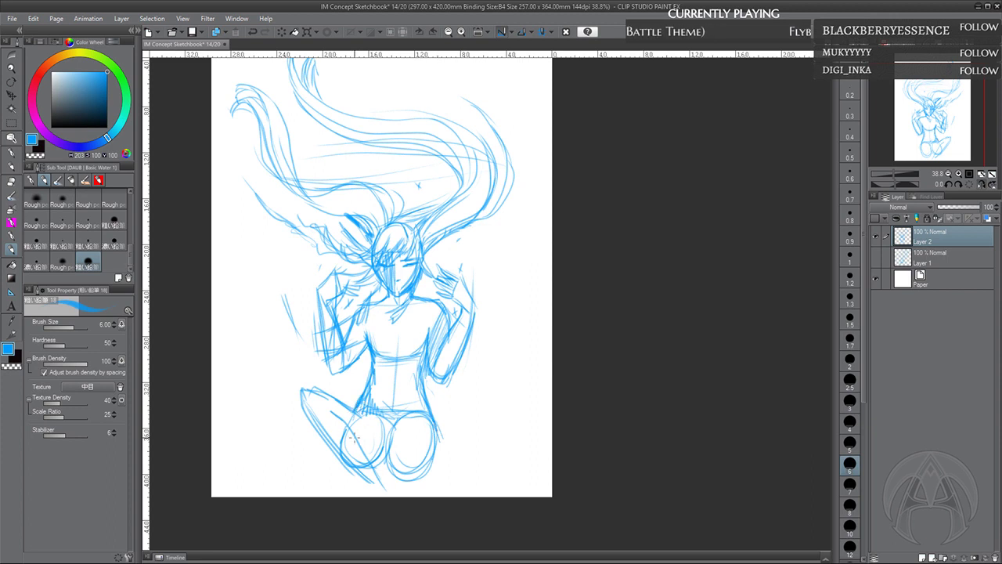
Sketch the other leg crossing diagonally from the hip over the right thigh circle to the page's bottom edge
{"action": "mouse_move", "coordinate": [403, 386]}
{"action": "left_mouse_down"}
{"action": "mouse_move", "coordinate": [376, 415]}
{"action": "mouse_move", "coordinate": [356, 391]}
{"action": "left_mouse_up"}
{"action": "left_click_drag", "start_coordinate": [405, 413], "coordinate": [382, 431]}
{"action": "left_click_drag", "start_coordinate": [381, 394], "coordinate": [365, 416]}
{"action": "left_click_drag", "start_coordinate": [423, 422], "coordinate": [448, 475]}
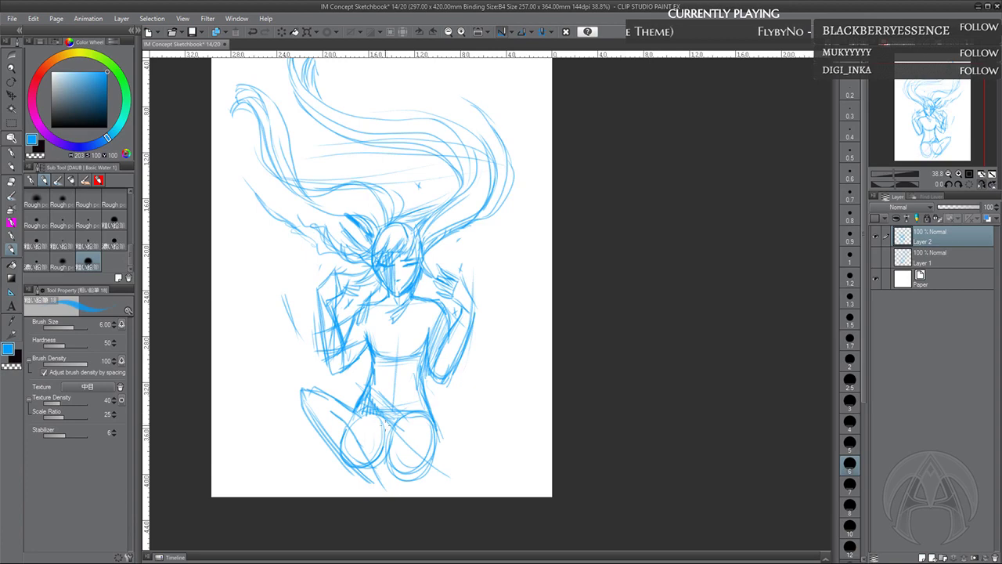
{"action": "left_click_drag", "start_coordinate": [383, 419], "coordinate": [449, 494]}
{"action": "left_click_drag", "start_coordinate": [390, 434], "coordinate": [450, 494]}
{"action": "left_click_drag", "start_coordinate": [389, 409], "coordinate": [460, 496]}
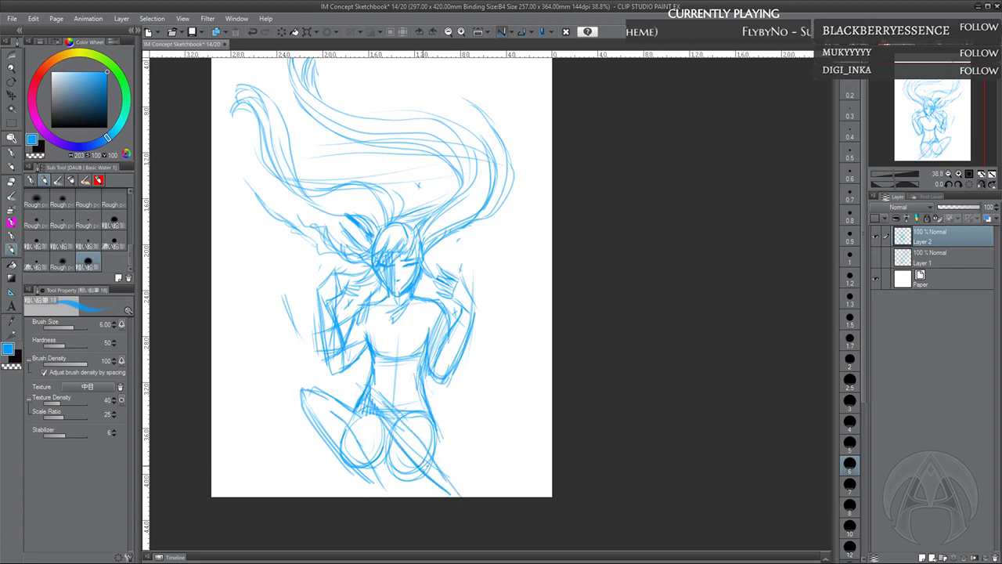
Thicken the crossing leg's outline and the undersides of both thighs, and hatch the left leg's lower end
{"action": "left_click_drag", "start_coordinate": [379, 430], "coordinate": [443, 499]}
{"action": "mouse_move", "coordinate": [438, 430]}
{"action": "left_mouse_down"}
{"action": "mouse_move", "coordinate": [435, 470]}
{"action": "mouse_move", "coordinate": [409, 477]}
{"action": "left_mouse_up"}
{"action": "left_click_drag", "start_coordinate": [410, 479], "coordinate": [380, 457]}
{"action": "mouse_move", "coordinate": [397, 465]}
{"action": "left_mouse_down"}
{"action": "mouse_move", "coordinate": [372, 458]}
{"action": "mouse_move", "coordinate": [400, 462]}
{"action": "left_mouse_up"}
{"action": "left_click_drag", "start_coordinate": [365, 397], "coordinate": [359, 434]}
{"action": "mouse_move", "coordinate": [367, 393]}
{"action": "left_mouse_down"}
{"action": "mouse_move", "coordinate": [380, 442]}
{"action": "mouse_move", "coordinate": [394, 404]}
{"action": "left_mouse_up"}
{"action": "left_click_drag", "start_coordinate": [363, 421], "coordinate": [436, 498]}
{"action": "left_click_drag", "start_coordinate": [392, 412], "coordinate": [460, 486]}
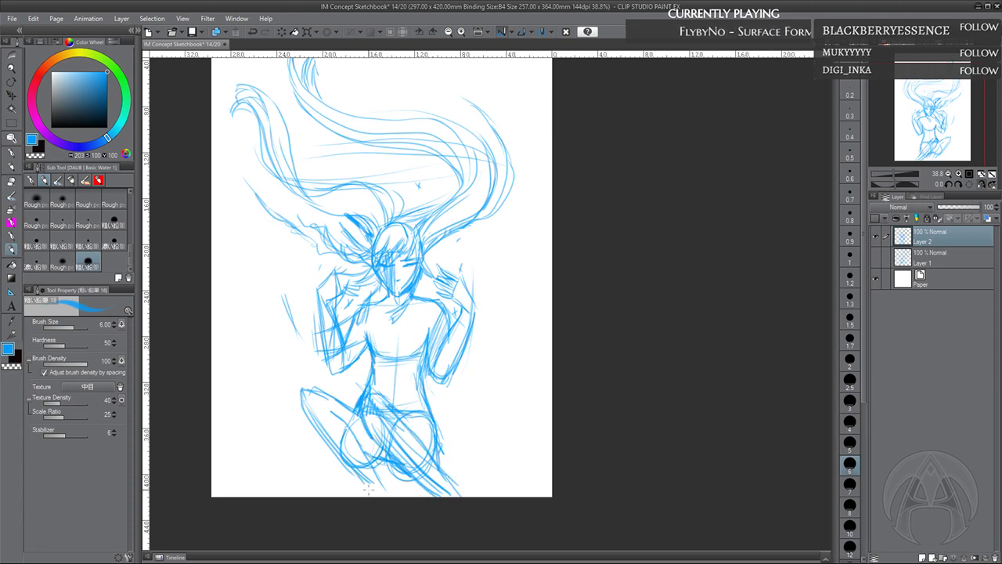
{"action": "left_click_drag", "start_coordinate": [349, 464], "coordinate": [371, 494]}
{"action": "mouse_move", "coordinate": [354, 473]}
{"action": "left_mouse_down"}
{"action": "mouse_move", "coordinate": [367, 496]}
{"action": "mouse_move", "coordinate": [389, 459]}
{"action": "left_mouse_up"}
{"action": "left_click_drag", "start_coordinate": [373, 472], "coordinate": [386, 461]}
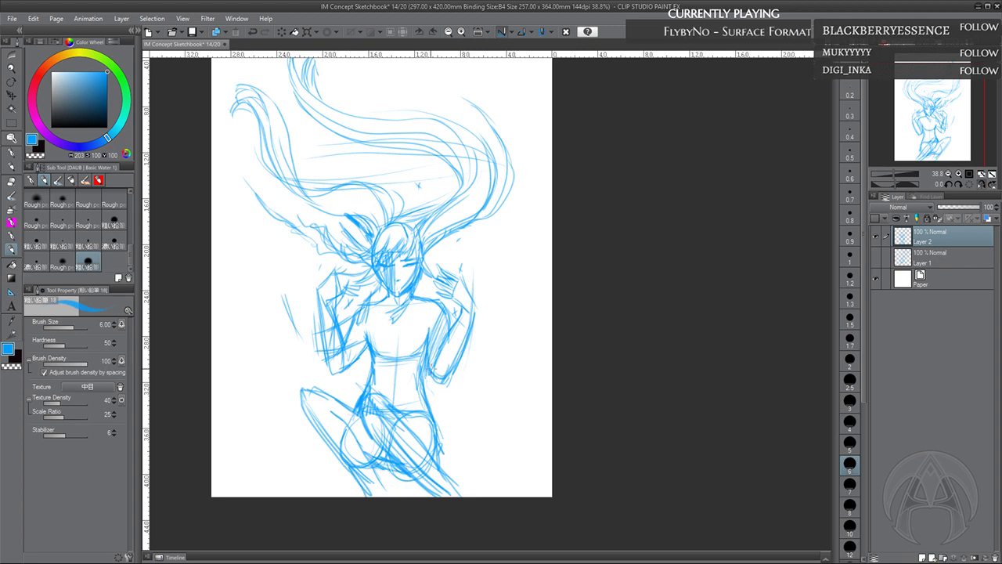
Erase the overlapping construction lines inside the crossing leg, and redraw its knee and both long edges
{"action": "left_click_drag", "start_coordinate": [386, 409], "coordinate": [454, 491]}
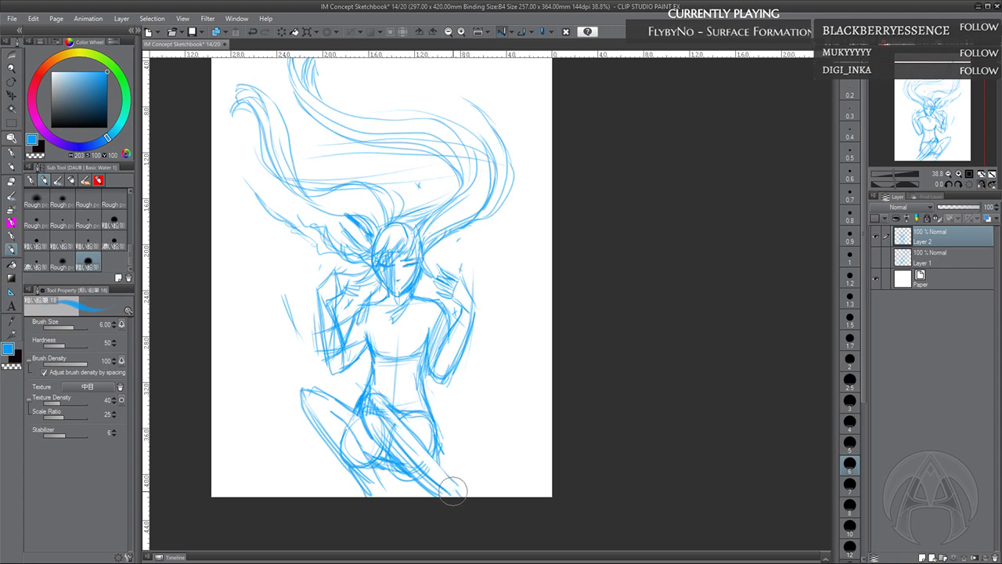
{"action": "mouse_move", "coordinate": [398, 438]}
{"action": "left_mouse_down"}
{"action": "mouse_move", "coordinate": [438, 482]}
{"action": "mouse_move", "coordinate": [434, 492]}
{"action": "left_mouse_up"}
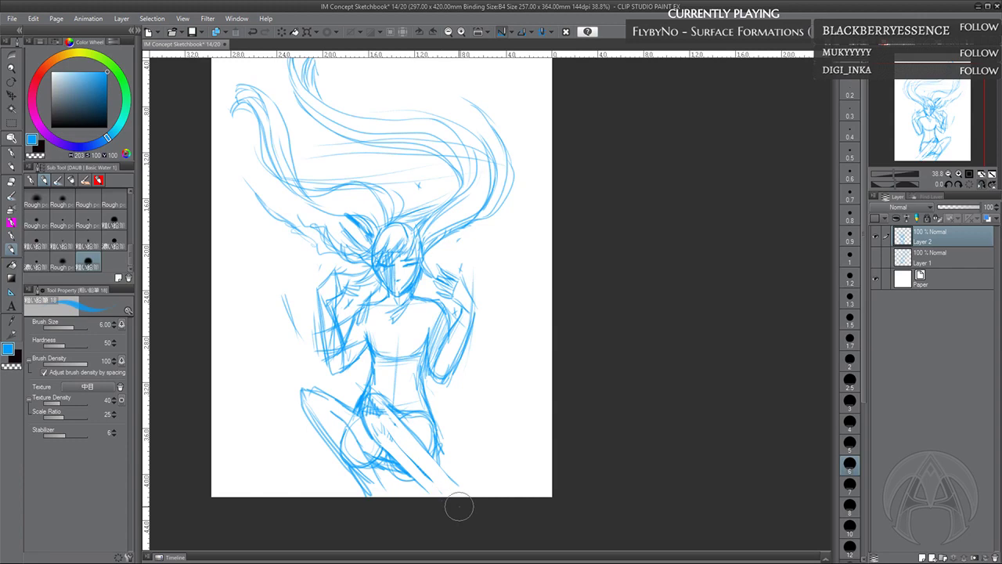
{"action": "left_click_drag", "start_coordinate": [396, 413], "coordinate": [452, 478]}
{"action": "mouse_move", "coordinate": [372, 401]}
{"action": "left_mouse_down"}
{"action": "mouse_move", "coordinate": [414, 411]}
{"action": "mouse_move", "coordinate": [455, 497]}
{"action": "left_mouse_up"}
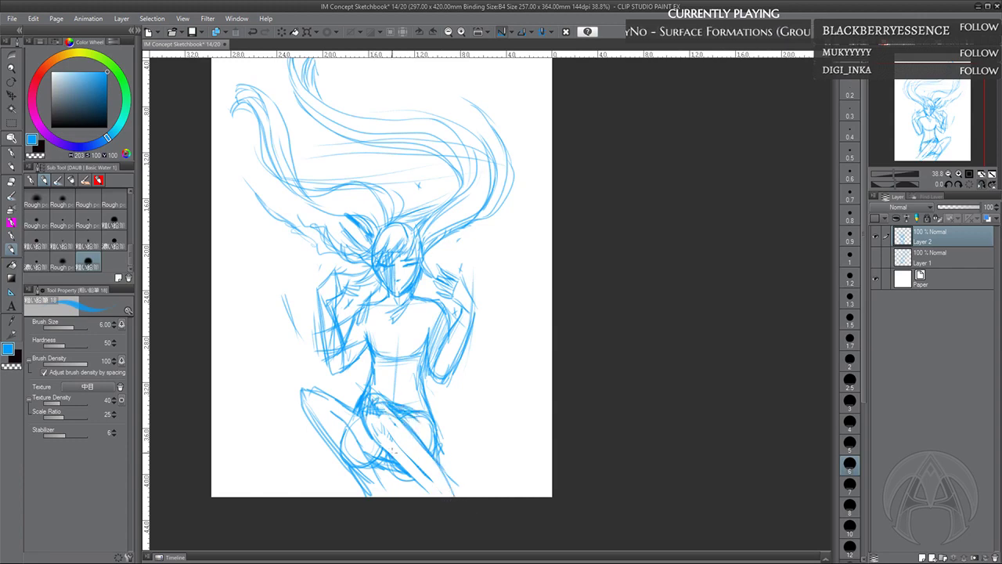
{"action": "left_click_drag", "start_coordinate": [389, 447], "coordinate": [435, 496]}
{"action": "left_click_drag", "start_coordinate": [404, 427], "coordinate": [456, 497]}
{"action": "left_click_drag", "start_coordinate": [415, 451], "coordinate": [433, 469]}
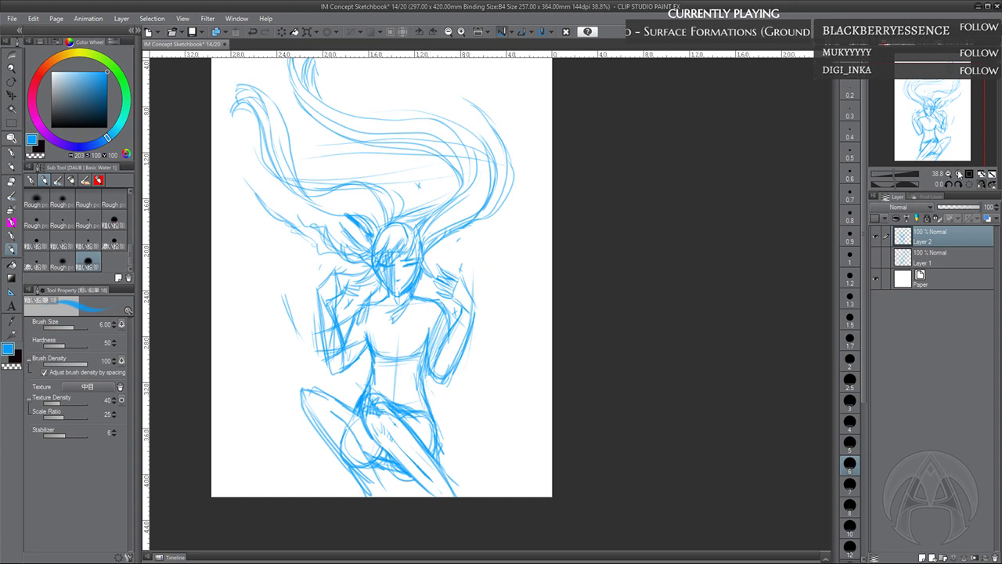
Flip the canvas view horizontally, and add lower-leg lines and hatching under both thighs at the page's bottom edge
{"action": "left_click", "coordinate": [981, 185]}
{"action": "mouse_move", "coordinate": [638, 429]}
{"action": "left_mouse_down"}
{"action": "mouse_move", "coordinate": [588, 404]}
{"action": "mouse_move", "coordinate": [575, 469]}
{"action": "left_mouse_up"}
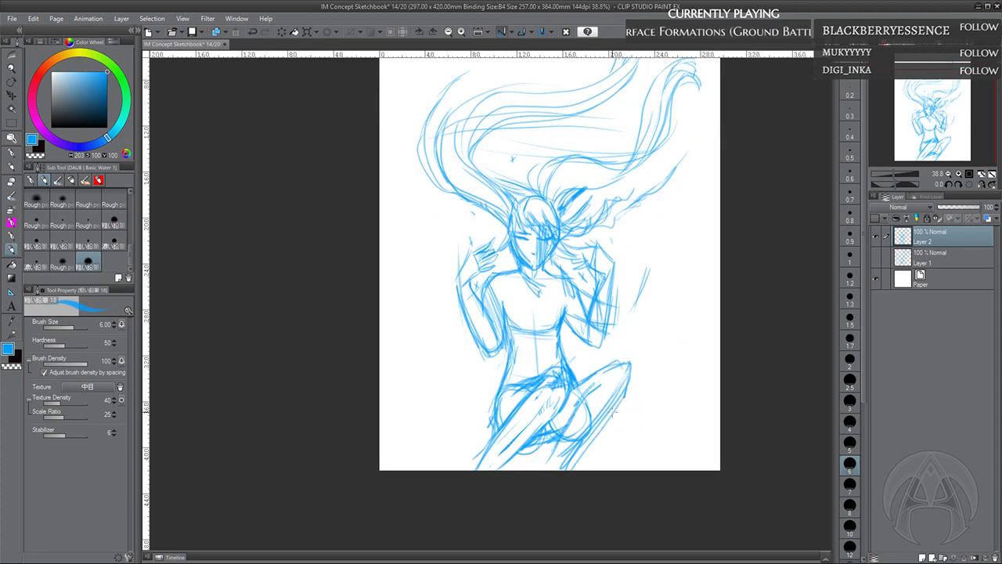
{"action": "mouse_move", "coordinate": [601, 428]}
{"action": "left_mouse_down"}
{"action": "mouse_move", "coordinate": [568, 469]}
{"action": "mouse_move", "coordinate": [540, 470]}
{"action": "left_mouse_up"}
{"action": "mouse_move", "coordinate": [484, 451]}
{"action": "left_mouse_down"}
{"action": "mouse_move", "coordinate": [468, 470]}
{"action": "mouse_move", "coordinate": [483, 471]}
{"action": "left_mouse_up"}
{"action": "left_click_drag", "start_coordinate": [493, 447], "coordinate": [491, 471]}
{"action": "mouse_move", "coordinate": [499, 437]}
{"action": "left_mouse_down"}
{"action": "mouse_move", "coordinate": [494, 471]}
{"action": "mouse_move", "coordinate": [561, 468]}
{"action": "left_mouse_up"}
{"action": "mouse_move", "coordinate": [571, 431]}
{"action": "left_mouse_down"}
{"action": "mouse_move", "coordinate": [566, 460]}
{"action": "mouse_move", "coordinate": [568, 444]}
{"action": "left_mouse_up"}
{"action": "mouse_move", "coordinate": [579, 443]}
{"action": "left_mouse_down"}
{"action": "mouse_move", "coordinate": [570, 457]}
{"action": "mouse_move", "coordinate": [539, 433]}
{"action": "mouse_move", "coordinate": [534, 450]}
{"action": "mouse_move", "coordinate": [548, 440]}
{"action": "left_mouse_up"}
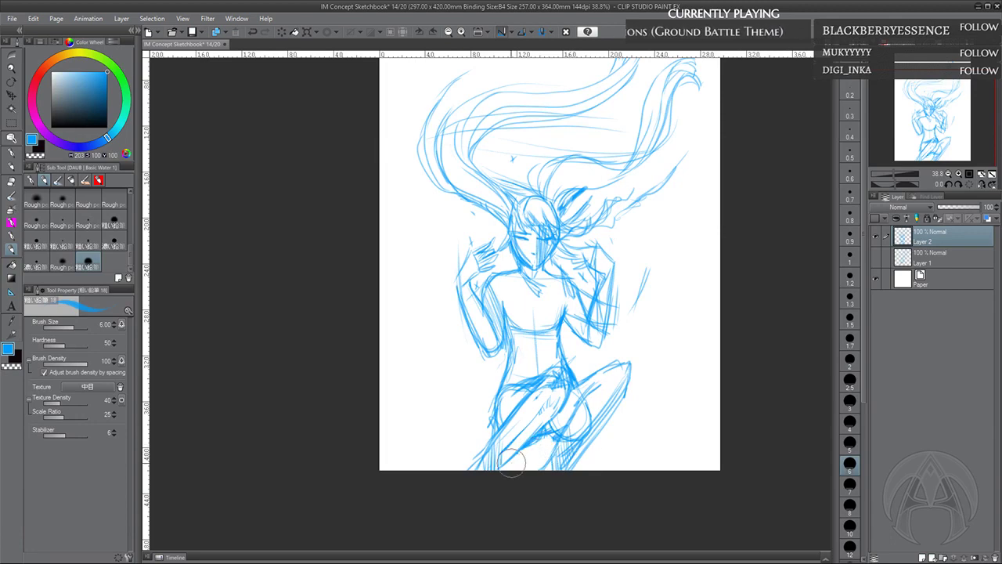
Hatch the outer hip of the crossing leg, and darken the opposite waist line and the crease at the raised thigh
{"action": "left_click_drag", "start_coordinate": [509, 387], "coordinate": [498, 424]}
{"action": "mouse_move", "coordinate": [519, 393]}
{"action": "left_mouse_down"}
{"action": "mouse_move", "coordinate": [489, 430]}
{"action": "mouse_move", "coordinate": [493, 403]}
{"action": "left_mouse_up"}
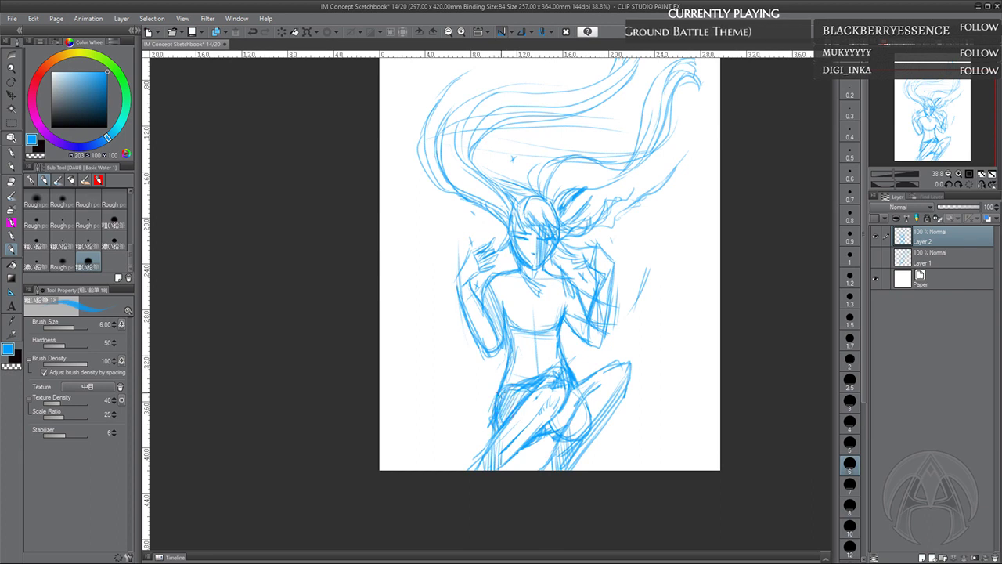
{"action": "left_click_drag", "start_coordinate": [577, 322], "coordinate": [546, 348]}
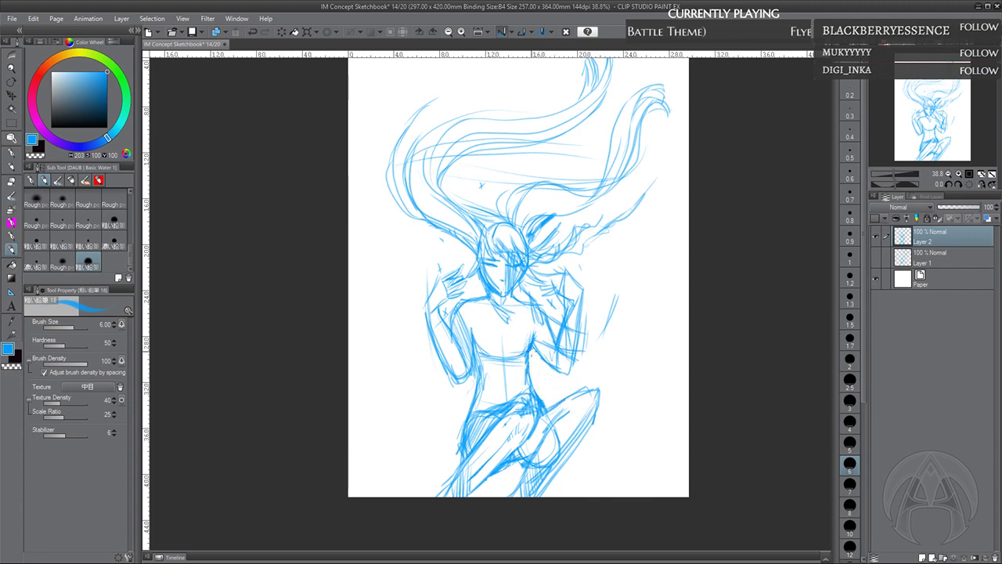
{"action": "left_click_drag", "start_coordinate": [534, 344], "coordinate": [533, 396]}
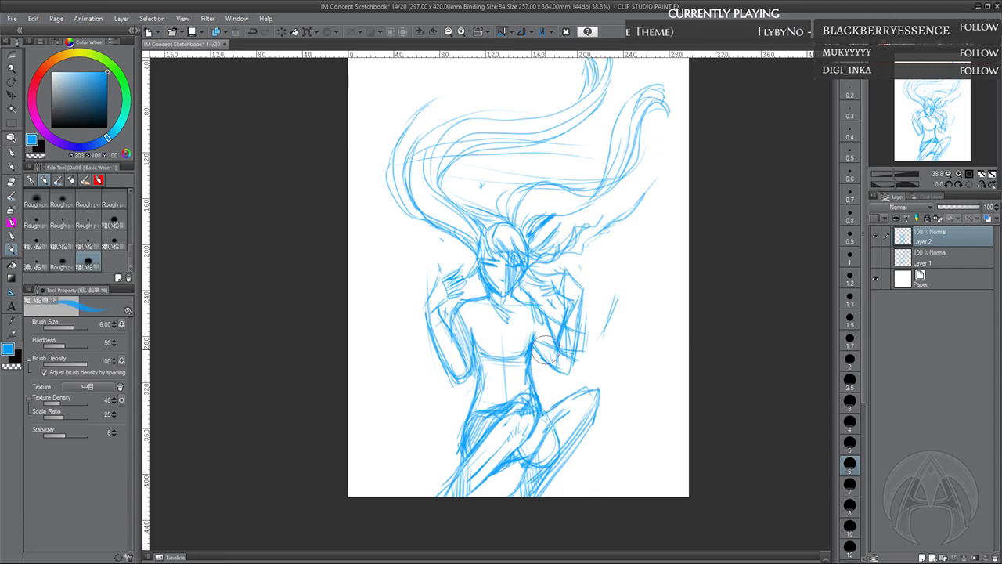
{"action": "left_click_drag", "start_coordinate": [541, 415], "coordinate": [560, 405]}
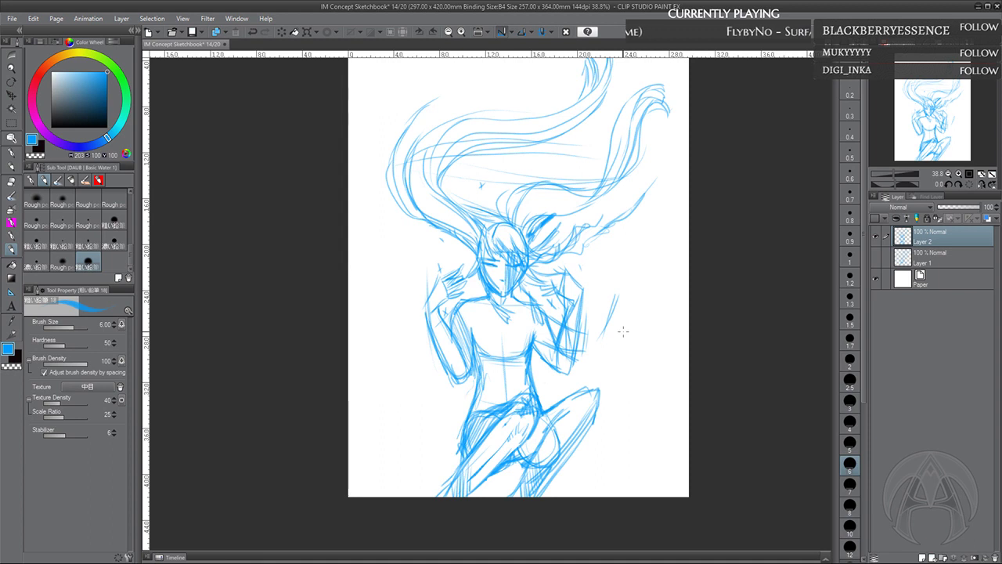
Add small accent marks around the long hair curve, and strengthen the hair beside the head and the torso's side line
{"action": "left_click_drag", "start_coordinate": [623, 331], "coordinate": [626, 340]}
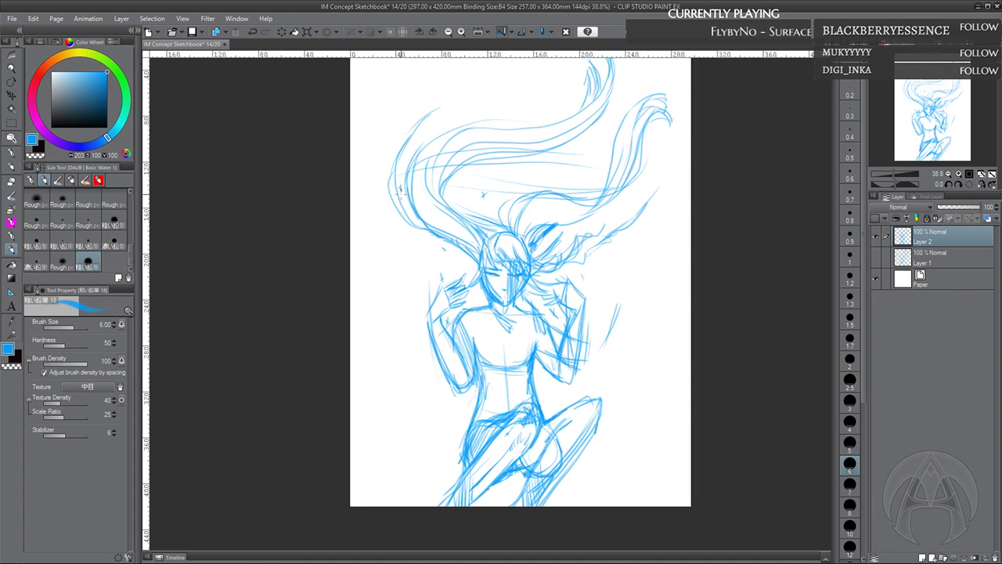
{"action": "left_click_drag", "start_coordinate": [405, 229], "coordinate": [405, 236]}
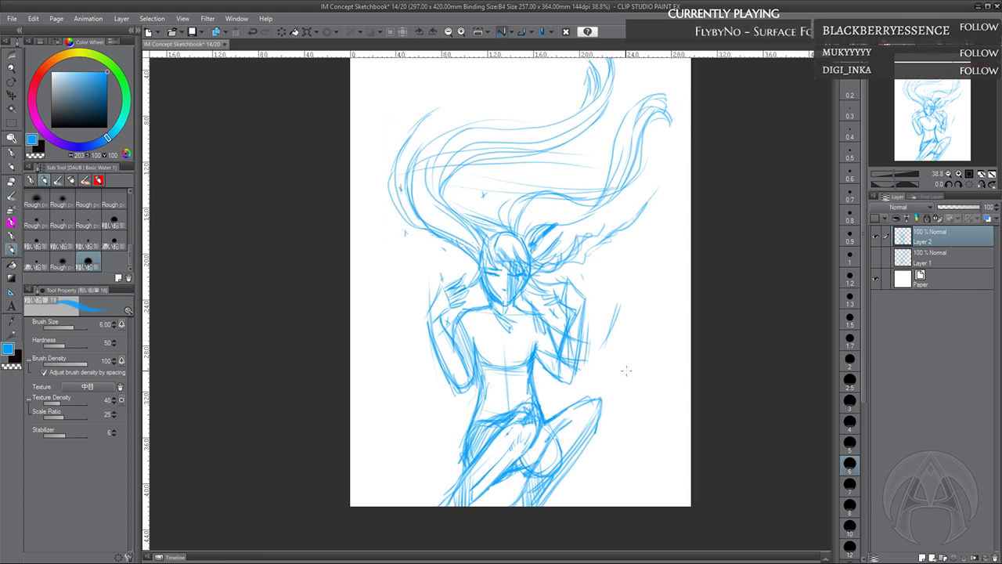
{"action": "mouse_move", "coordinate": [639, 392]}
{"action": "left_mouse_down"}
{"action": "mouse_move", "coordinate": [627, 383]}
{"action": "mouse_move", "coordinate": [633, 371]}
{"action": "mouse_move", "coordinate": [630, 380]}
{"action": "left_mouse_up"}
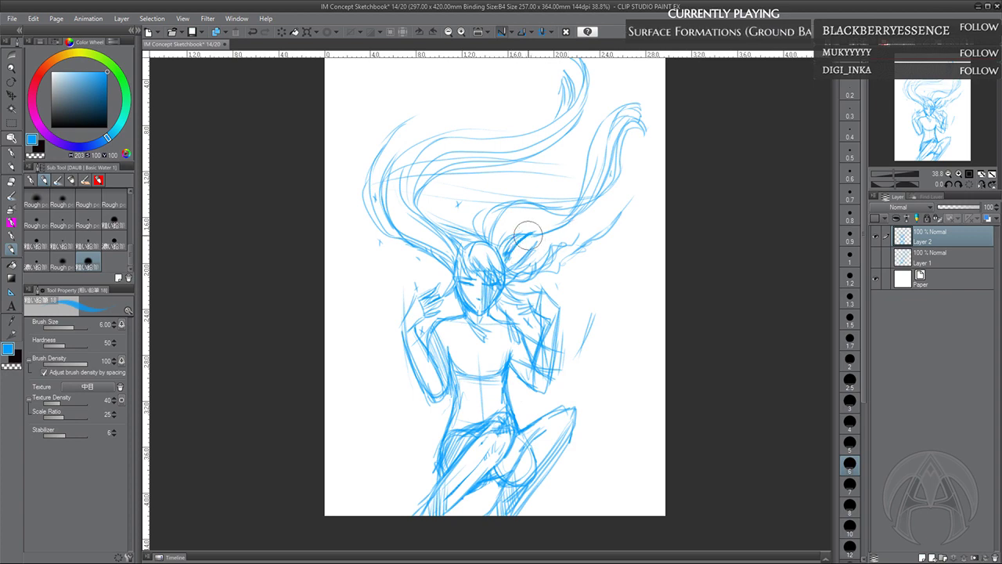
{"action": "left_click_drag", "start_coordinate": [531, 382], "coordinate": [526, 381]}
{"action": "left_click_drag", "start_coordinate": [455, 376], "coordinate": [446, 415]}
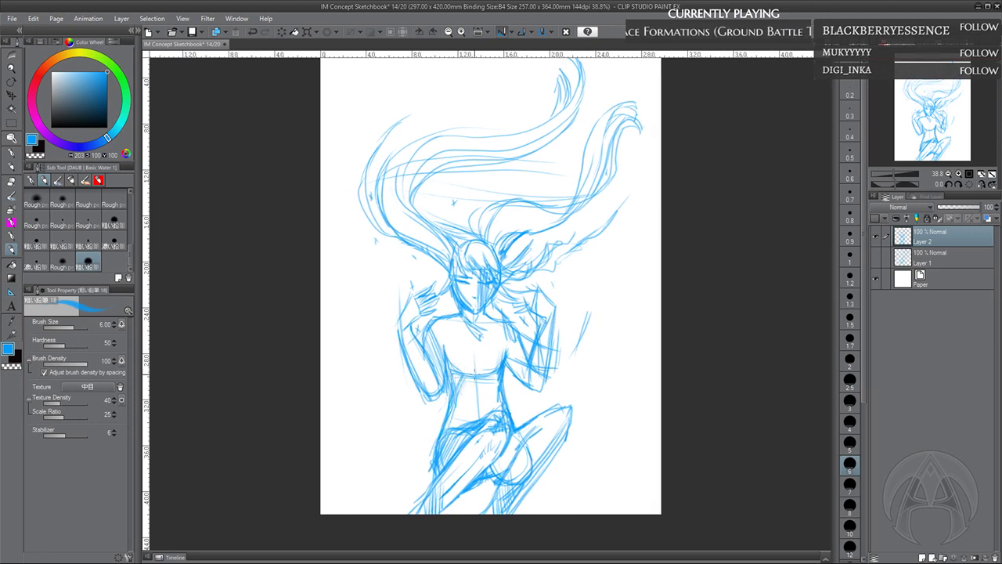
Draw a cropped top on the torso with a dark band under the chest, a V-shaped neckline and shoulder seams
{"action": "mouse_move", "coordinate": [475, 372]}
{"action": "left_mouse_down"}
{"action": "mouse_move", "coordinate": [477, 346]}
{"action": "mouse_move", "coordinate": [477, 374]}
{"action": "left_mouse_up"}
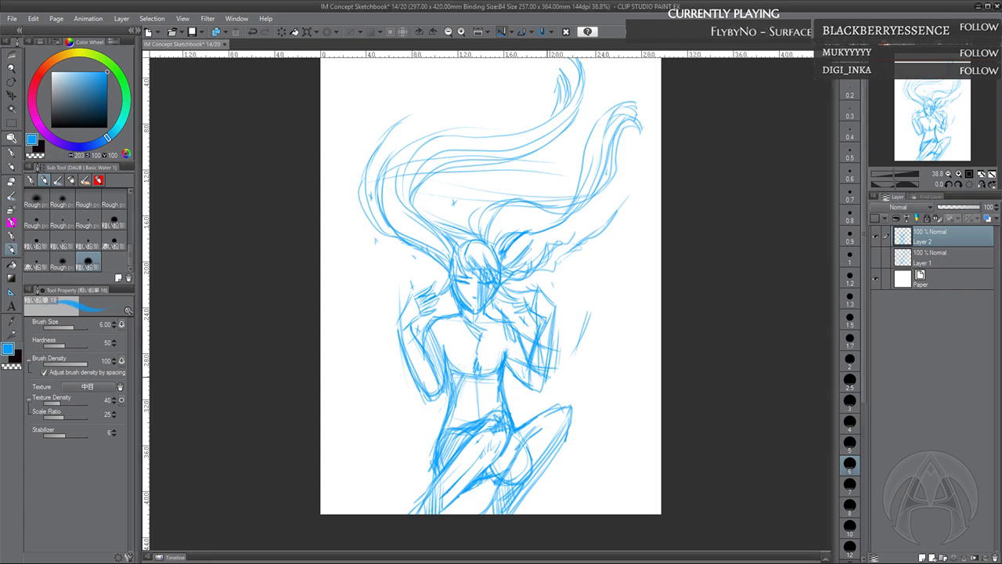
{"action": "left_click_drag", "start_coordinate": [579, 391], "coordinate": [542, 417]}
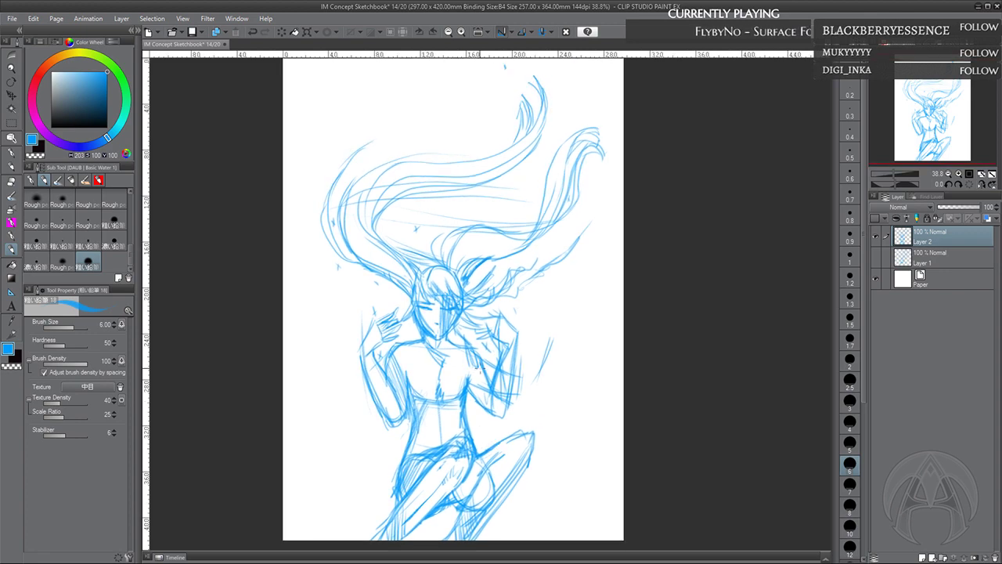
{"action": "left_click_drag", "start_coordinate": [468, 363], "coordinate": [479, 402]}
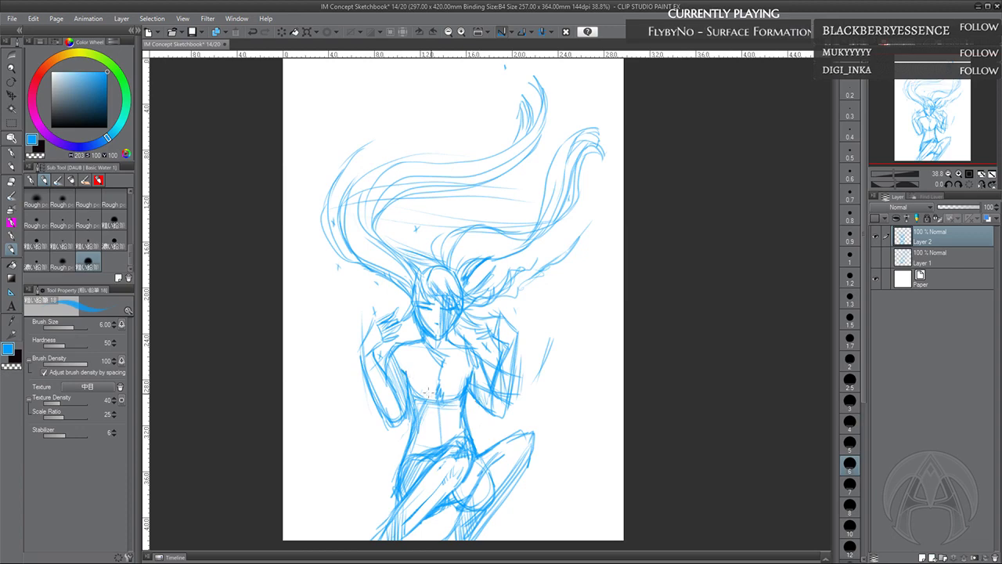
{"action": "left_click_drag", "start_coordinate": [416, 392], "coordinate": [470, 399]}
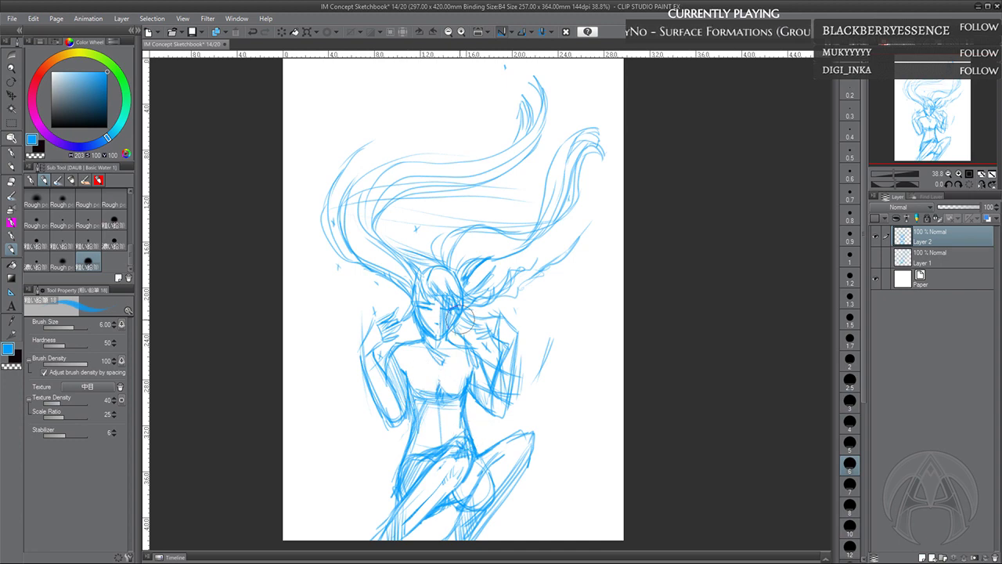
{"action": "left_click_drag", "start_coordinate": [400, 347], "coordinate": [407, 357]}
{"action": "left_click_drag", "start_coordinate": [467, 382], "coordinate": [462, 349]}
{"action": "left_click_drag", "start_coordinate": [486, 209], "coordinate": [484, 216]}
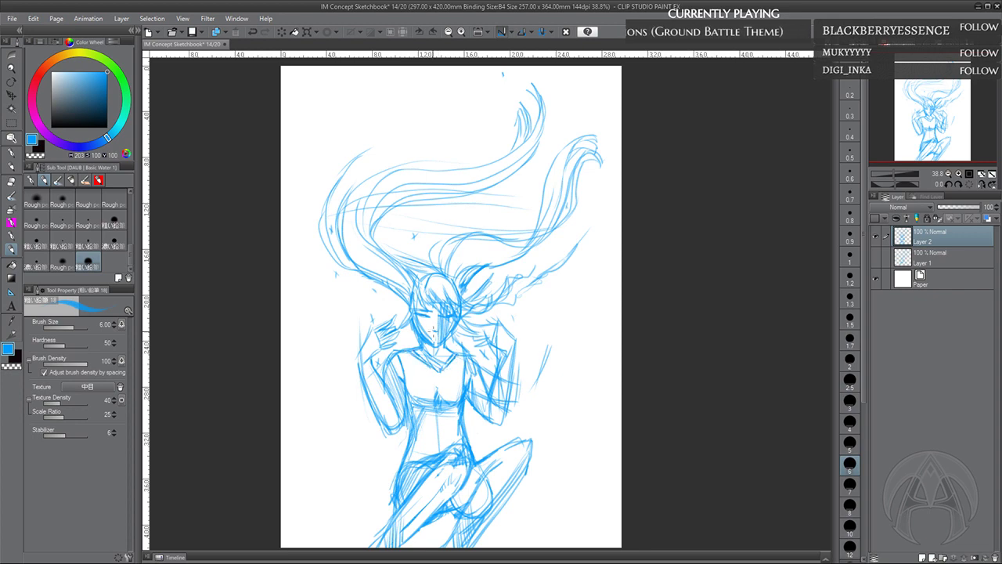
{"action": "left_click_drag", "start_coordinate": [454, 366], "coordinate": [449, 361]}
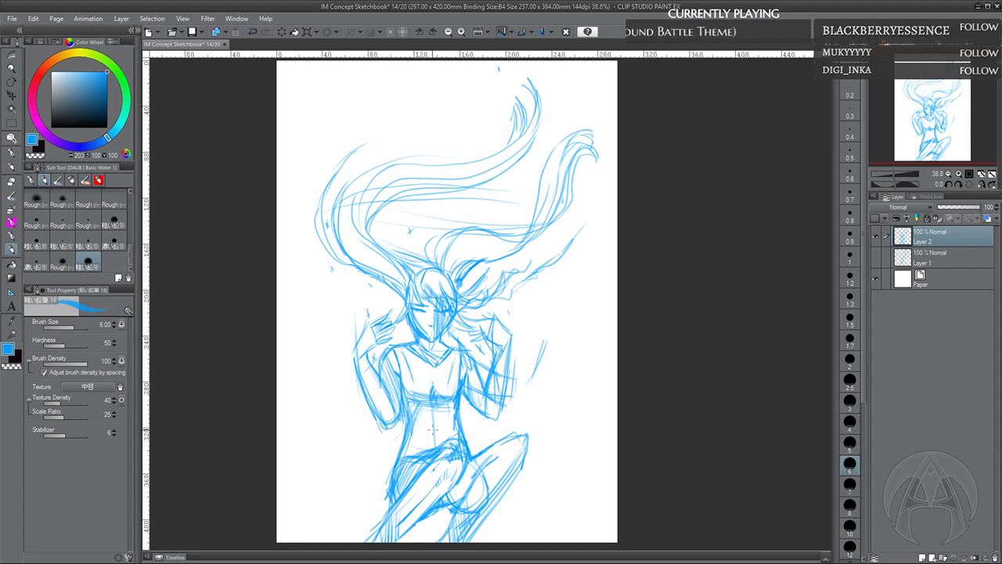
Draw vertical panel lines down the midriff and a pointed peak at the chest band, and add small marks around the legs
{"action": "left_click_drag", "start_coordinate": [418, 407], "coordinate": [416, 453]}
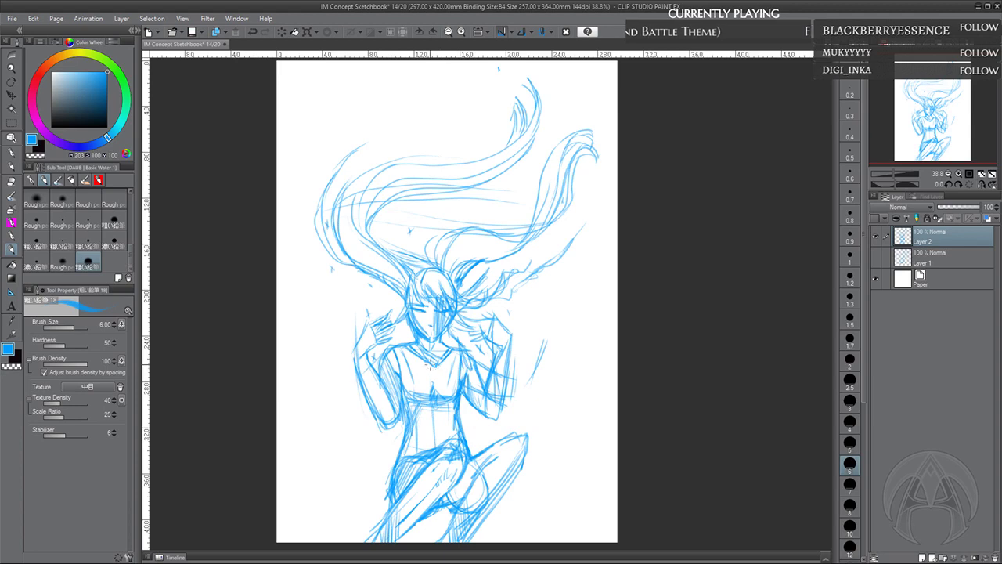
{"action": "left_click_drag", "start_coordinate": [430, 366], "coordinate": [434, 439]}
{"action": "mouse_move", "coordinate": [428, 390]}
{"action": "left_mouse_down"}
{"action": "mouse_move", "coordinate": [412, 424]}
{"action": "mouse_move", "coordinate": [457, 414]}
{"action": "mouse_move", "coordinate": [408, 437]}
{"action": "left_mouse_up"}
{"action": "left_click_drag", "start_coordinate": [413, 396], "coordinate": [413, 421]}
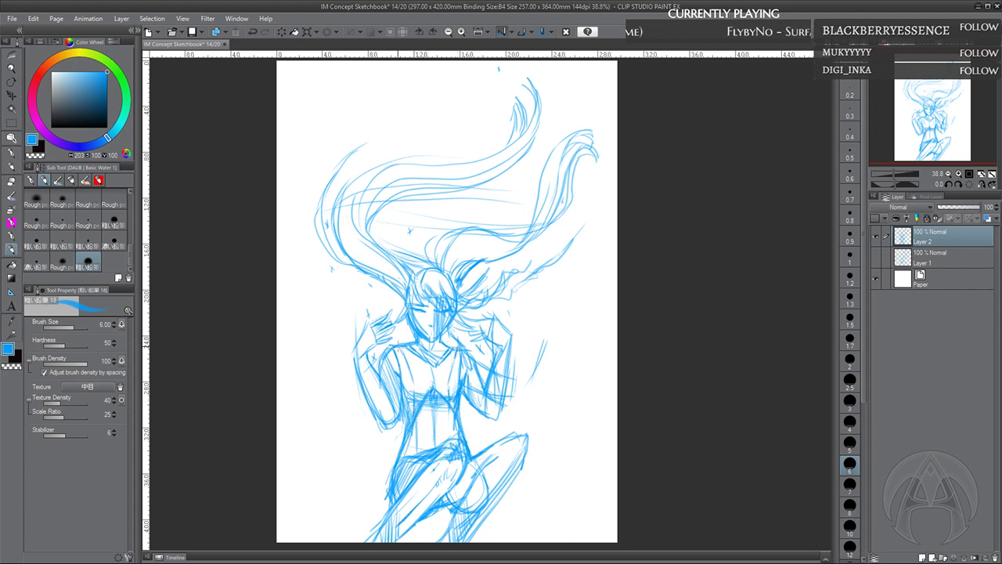
{"action": "left_click_drag", "start_coordinate": [402, 351], "coordinate": [400, 303]}
{"action": "left_click_drag", "start_coordinate": [474, 379], "coordinate": [476, 384]}
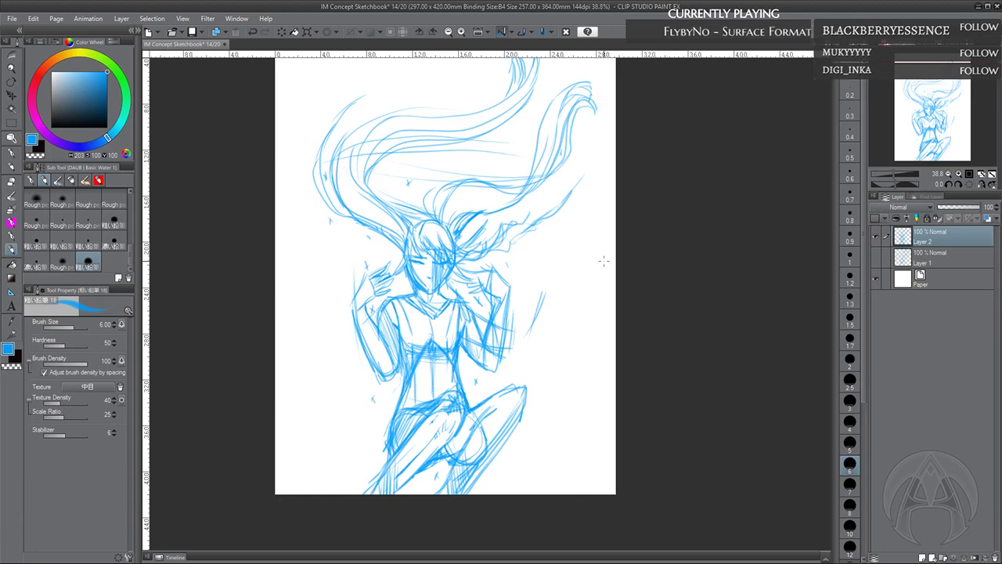
Lower Layer 2's opacity to 36%, and switch to the Concept Pencil 33 brush
{"action": "scroll", "coordinate": [595, 266], "scroll_direction": "up", "scroll_amount": 2}
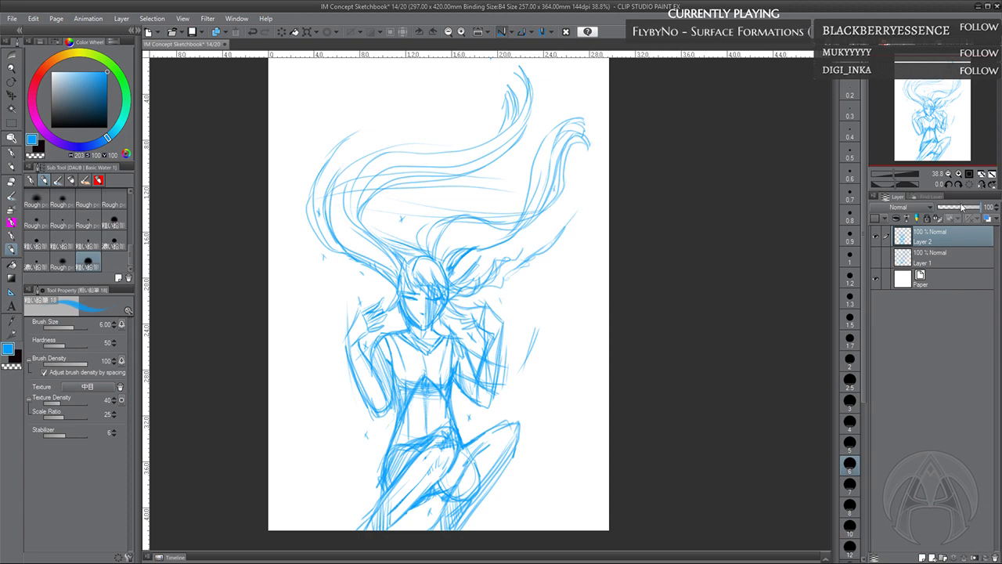
{"action": "left_click_drag", "start_coordinate": [967, 205], "coordinate": [954, 209]}
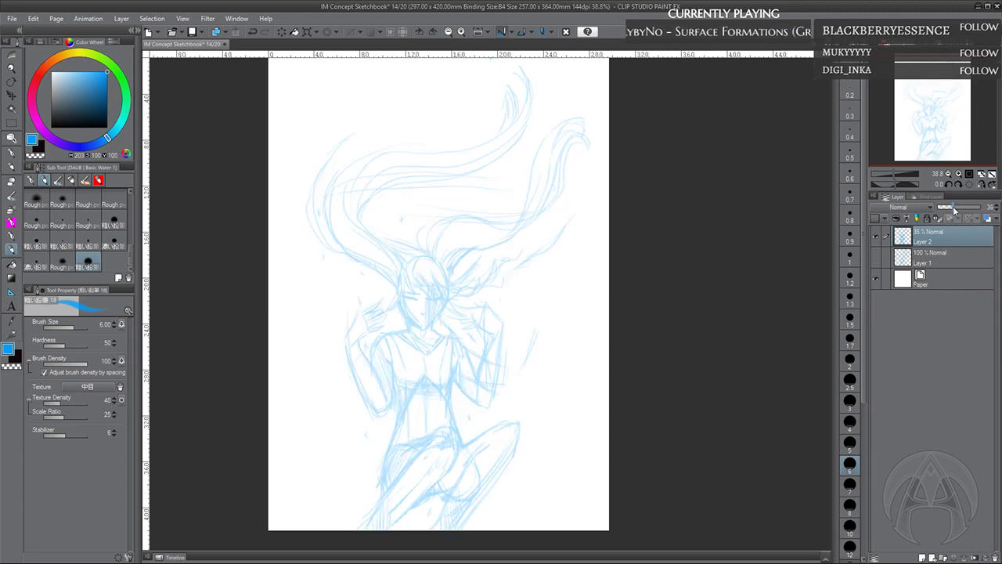
{"action": "left_click", "coordinate": [12, 168]}
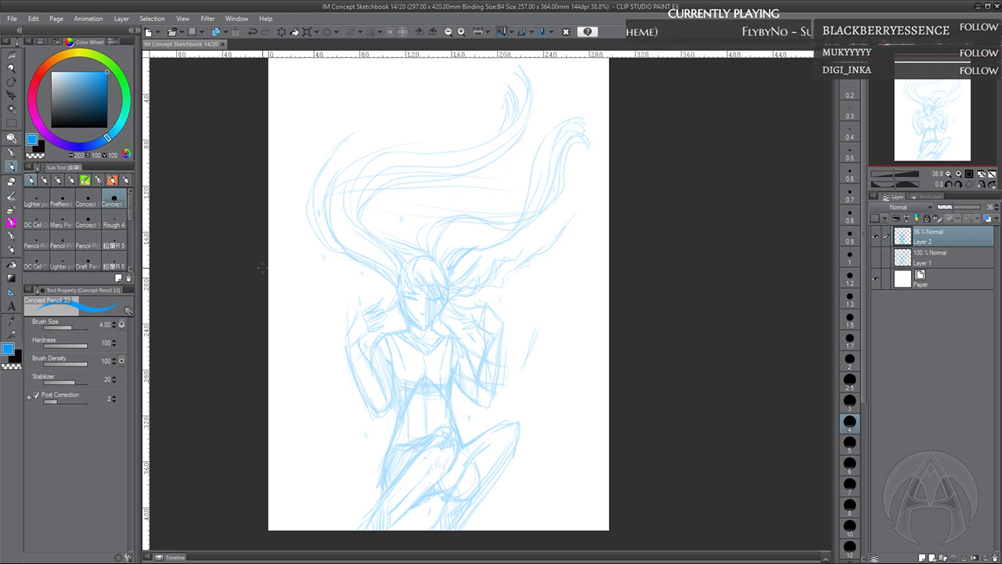
Switch to the Rough 4 brush at size 4 with black as the drawing colour
{"action": "left_click", "coordinate": [114, 223]}
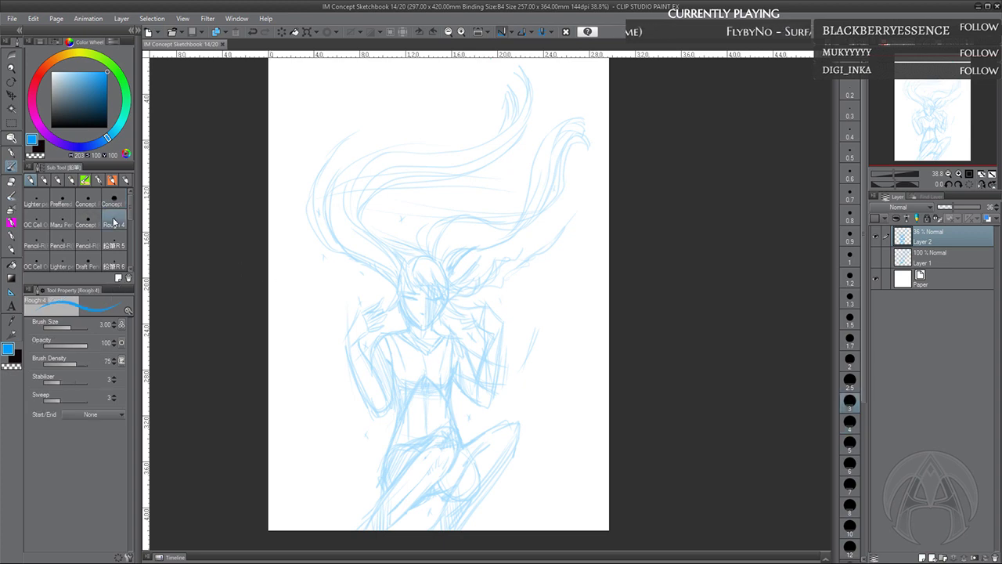
{"action": "left_click", "coordinate": [851, 421]}
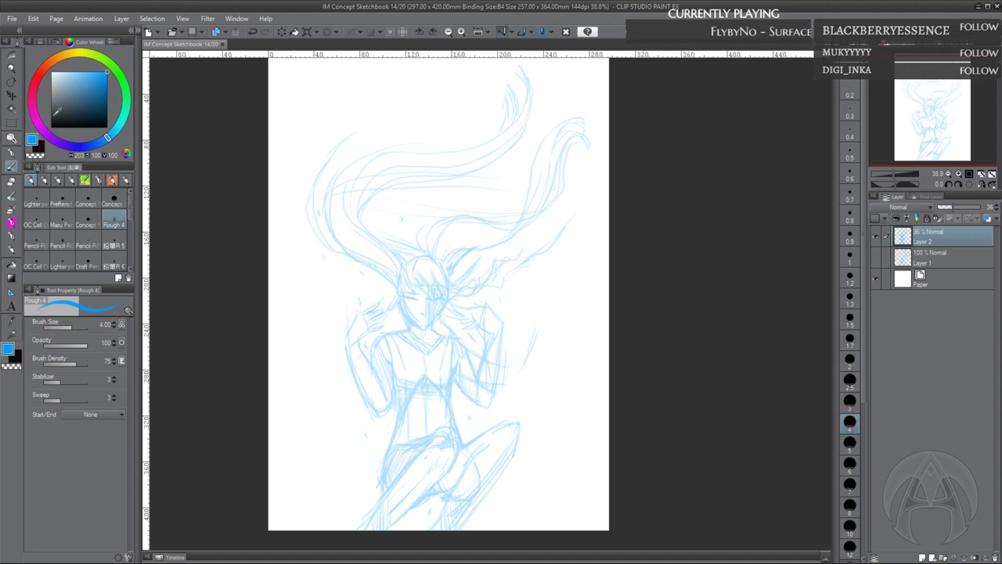
{"action": "key", "text": "x"}
Add a new layer above Layer 2 and ink the V-shaped jawline of the face on it
{"action": "left_click", "coordinate": [959, 173]}
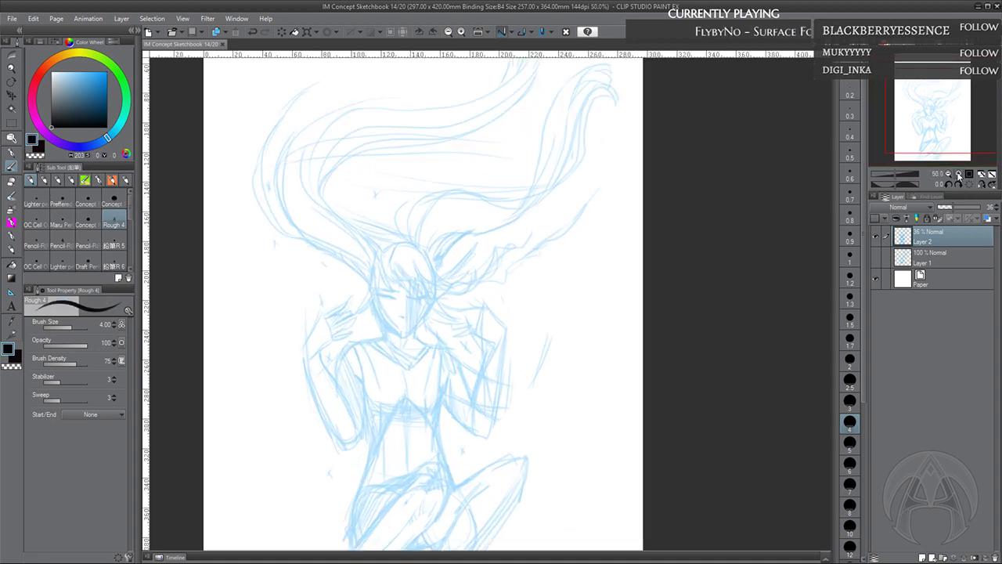
{"action": "left_click", "coordinate": [959, 174]}
{"action": "left_click_drag", "start_coordinate": [379, 370], "coordinate": [350, 411]}
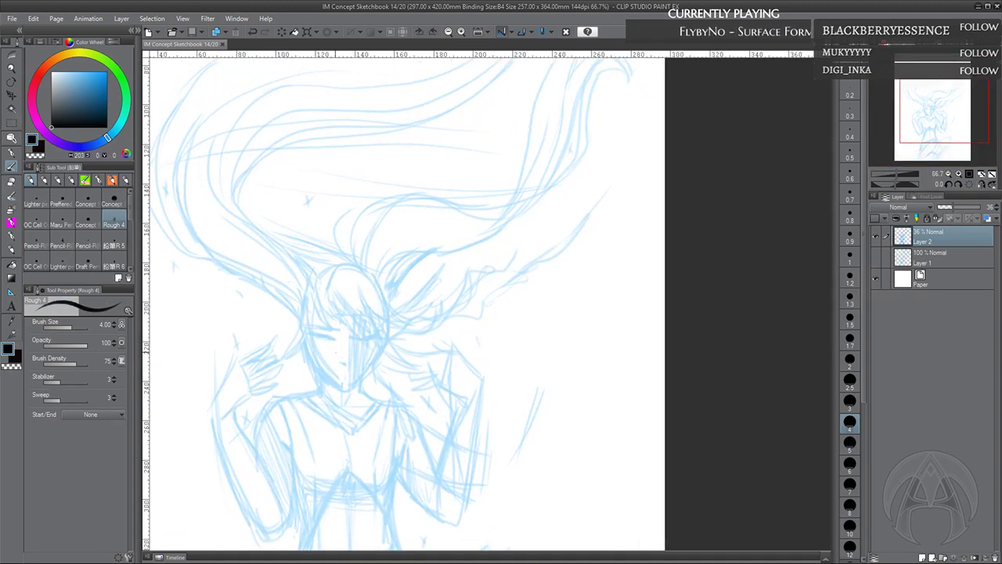
{"action": "left_click_drag", "start_coordinate": [312, 343], "coordinate": [326, 372]}
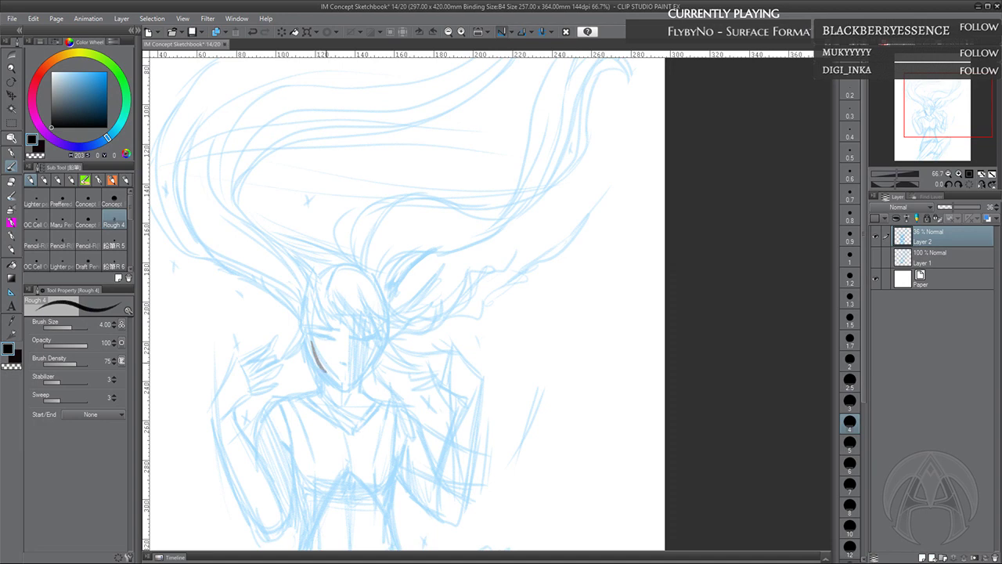
{"action": "left_click", "coordinate": [253, 32]}
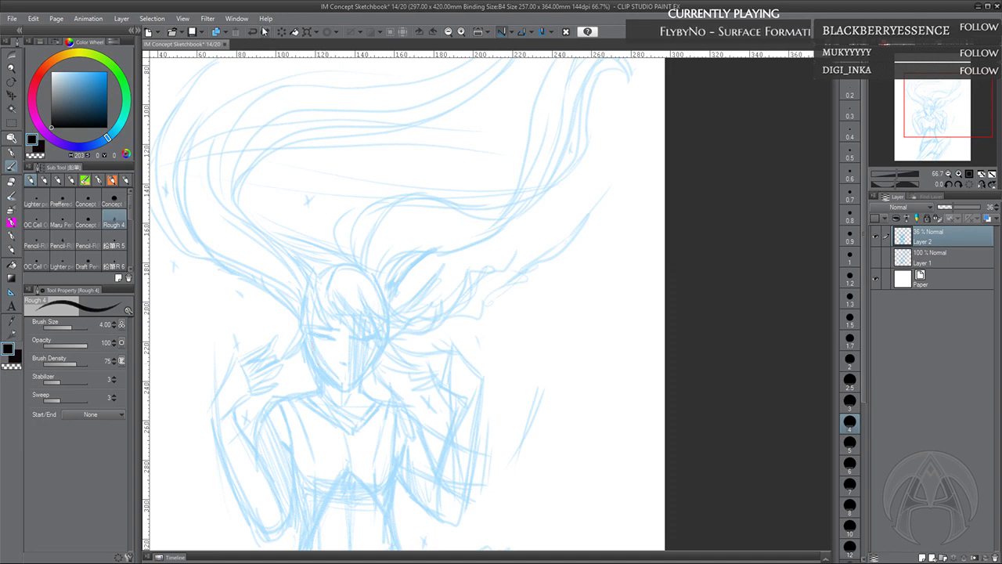
{"action": "left_click", "coordinate": [922, 556]}
{"action": "mouse_move", "coordinate": [310, 340]}
{"action": "left_mouse_down"}
{"action": "mouse_move", "coordinate": [334, 384]}
{"action": "mouse_move", "coordinate": [351, 388]}
{"action": "mouse_move", "coordinate": [382, 342]}
{"action": "left_mouse_up"}
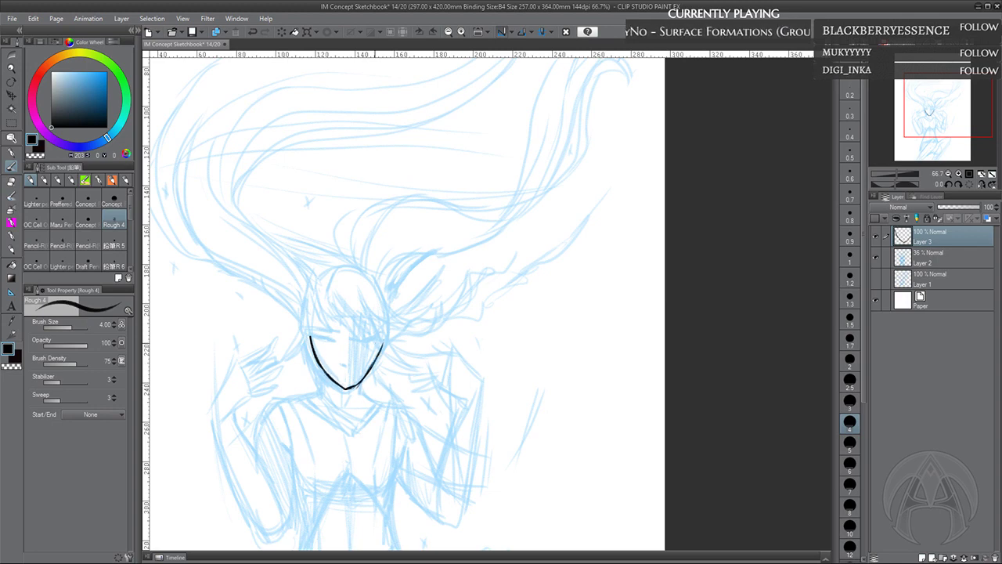
Ink the neck, shoulders and upper arm lines, with the top's vertical seams and the pointed peak under the chest
{"action": "mouse_move", "coordinate": [321, 365]}
{"action": "left_mouse_down"}
{"action": "mouse_move", "coordinate": [325, 390]}
{"action": "mouse_move", "coordinate": [374, 400]}
{"action": "mouse_move", "coordinate": [312, 396]}
{"action": "mouse_move", "coordinate": [258, 431]}
{"action": "mouse_move", "coordinate": [260, 453]}
{"action": "left_mouse_up"}
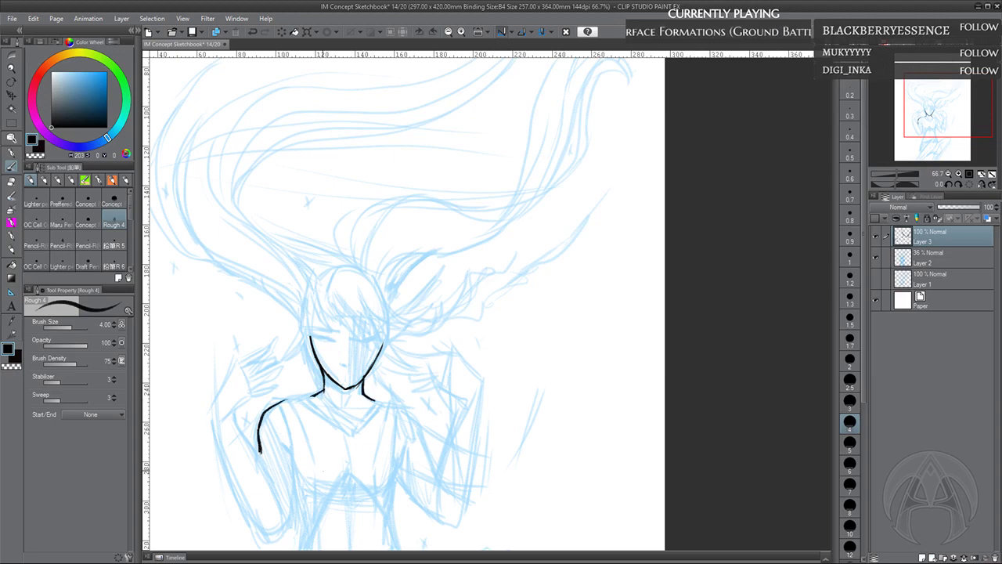
{"action": "scroll", "coordinate": [375, 305], "scroll_direction": "down", "scroll_amount": 3}
{"action": "left_click_drag", "start_coordinate": [280, 375], "coordinate": [294, 406]}
{"action": "mouse_move", "coordinate": [279, 327]}
{"action": "left_mouse_down"}
{"action": "mouse_move", "coordinate": [294, 410]}
{"action": "mouse_move", "coordinate": [301, 336]}
{"action": "mouse_move", "coordinate": [319, 432]}
{"action": "left_mouse_up"}
{"action": "mouse_move", "coordinate": [301, 482]}
{"action": "left_mouse_down"}
{"action": "mouse_move", "coordinate": [323, 429]}
{"action": "mouse_move", "coordinate": [349, 400]}
{"action": "mouse_move", "coordinate": [393, 470]}
{"action": "mouse_move", "coordinate": [393, 332]}
{"action": "left_mouse_up"}
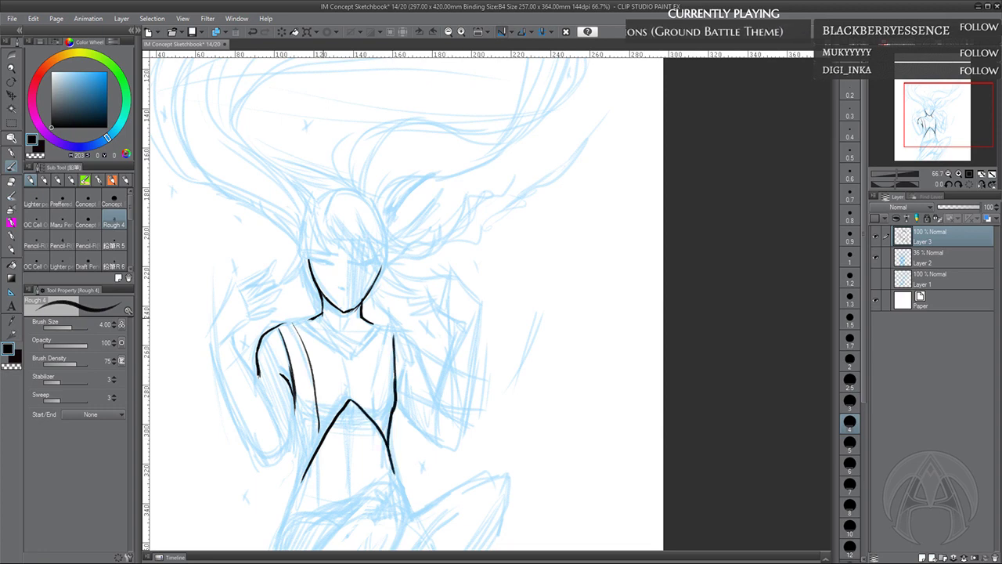
{"action": "mouse_move", "coordinate": [288, 322]}
{"action": "left_mouse_down"}
{"action": "mouse_move", "coordinate": [320, 316]}
{"action": "mouse_move", "coordinate": [407, 336]}
{"action": "mouse_move", "coordinate": [435, 391]}
{"action": "mouse_move", "coordinate": [444, 450]}
{"action": "left_mouse_up"}
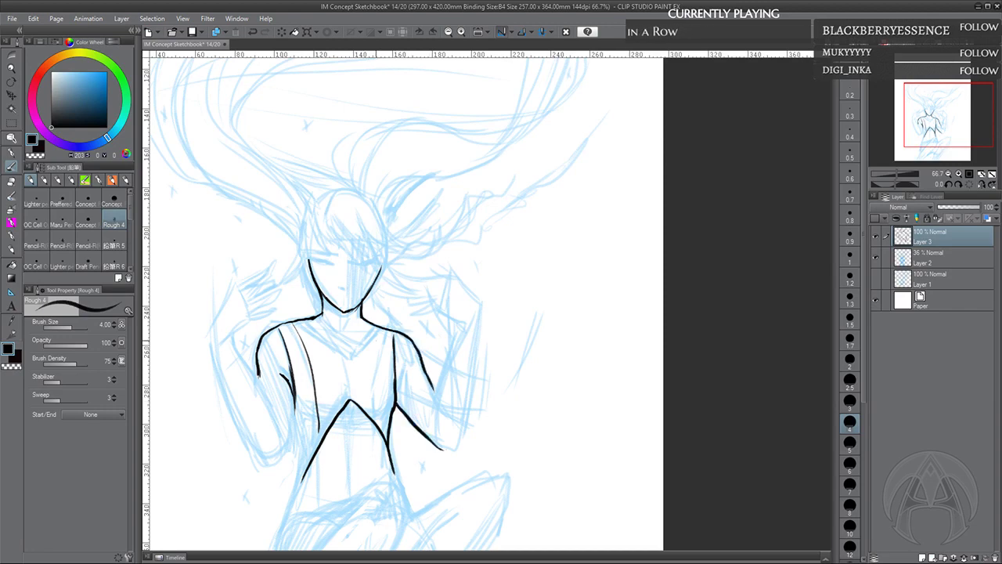
{"action": "mouse_move", "coordinate": [384, 332]}
{"action": "left_mouse_down"}
{"action": "mouse_move", "coordinate": [373, 420]}
{"action": "mouse_move", "coordinate": [320, 439]}
{"action": "left_mouse_up"}
Ink the closed eyes, nose and mouth, with the first fringe strands and a side lock beside the cheek
{"action": "mouse_move", "coordinate": [344, 288]}
{"action": "left_mouse_down"}
{"action": "mouse_move", "coordinate": [341, 340]}
{"action": "mouse_move", "coordinate": [364, 315]}
{"action": "left_mouse_up"}
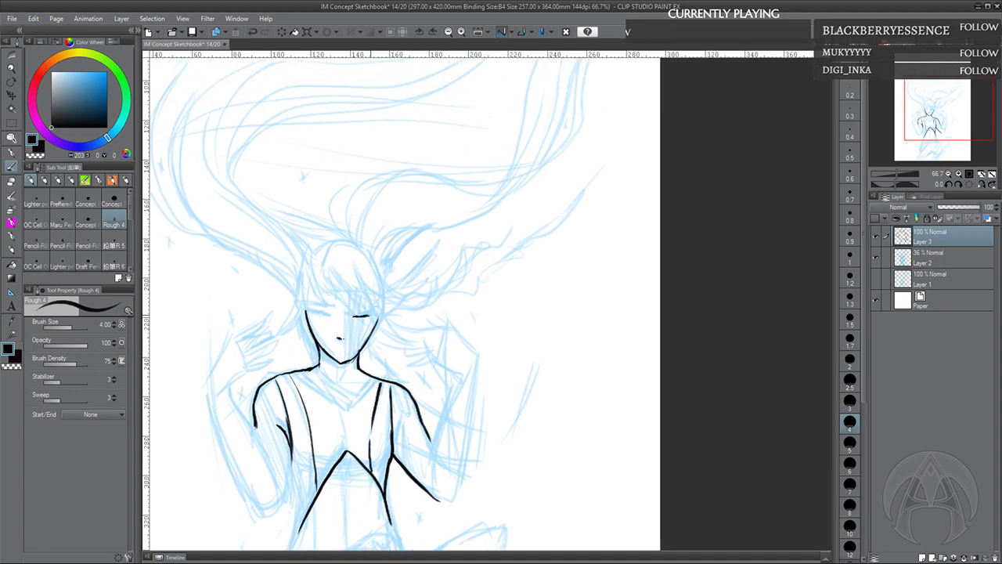
{"action": "mouse_move", "coordinate": [326, 280]}
{"action": "left_mouse_down"}
{"action": "mouse_move", "coordinate": [351, 312]}
{"action": "mouse_move", "coordinate": [380, 313]}
{"action": "left_mouse_up"}
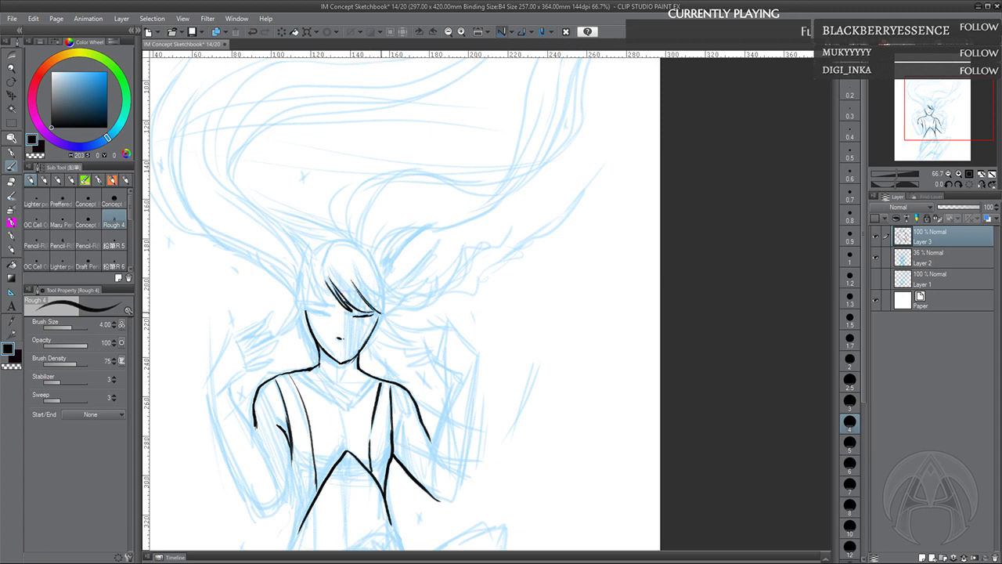
{"action": "mouse_move", "coordinate": [312, 314]}
{"action": "left_mouse_down"}
{"action": "mouse_move", "coordinate": [332, 315]}
{"action": "mouse_move", "coordinate": [280, 328]}
{"action": "mouse_move", "coordinate": [302, 334]}
{"action": "mouse_move", "coordinate": [305, 357]}
{"action": "mouse_move", "coordinate": [320, 365]}
{"action": "left_mouse_up"}
{"action": "mouse_move", "coordinate": [304, 351]}
{"action": "left_mouse_down"}
{"action": "mouse_move", "coordinate": [327, 371]}
{"action": "mouse_move", "coordinate": [348, 349]}
{"action": "left_mouse_up"}
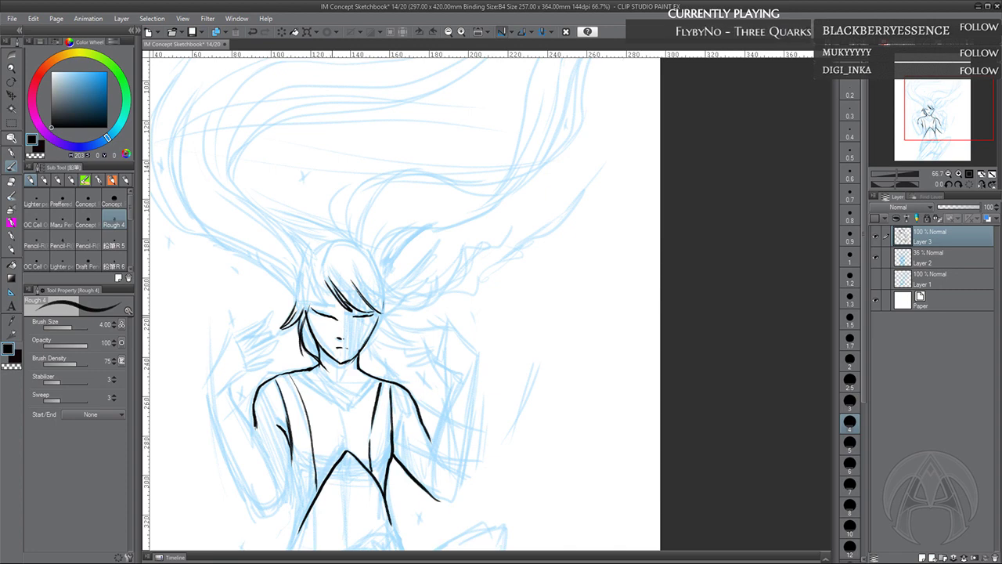
Fill the fringe with more diagonal strands, and add a short crown mark and extra flicks on the side lock
{"action": "left_click_drag", "start_coordinate": [379, 312], "coordinate": [375, 317]}
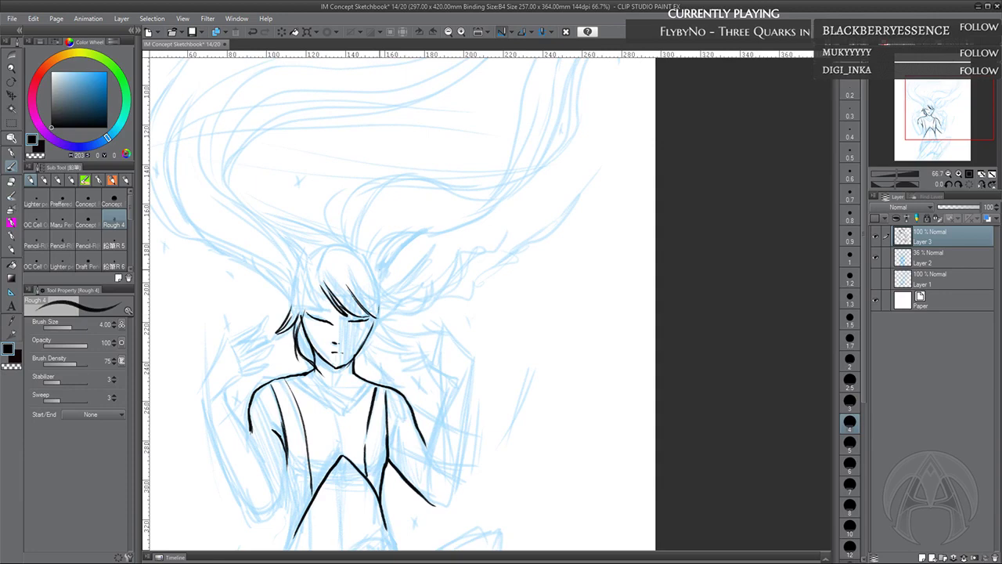
{"action": "left_click_drag", "start_coordinate": [371, 270], "coordinate": [366, 281]}
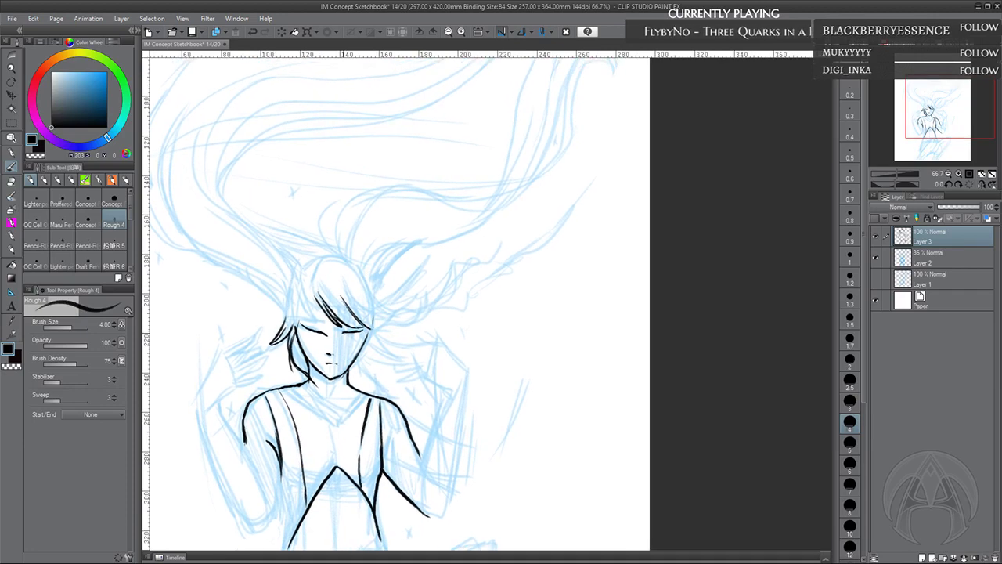
{"action": "left_click_drag", "start_coordinate": [301, 300], "coordinate": [318, 325]}
{"action": "left_click_drag", "start_coordinate": [302, 304], "coordinate": [328, 331]}
{"action": "left_click_drag", "start_coordinate": [306, 300], "coordinate": [340, 334]}
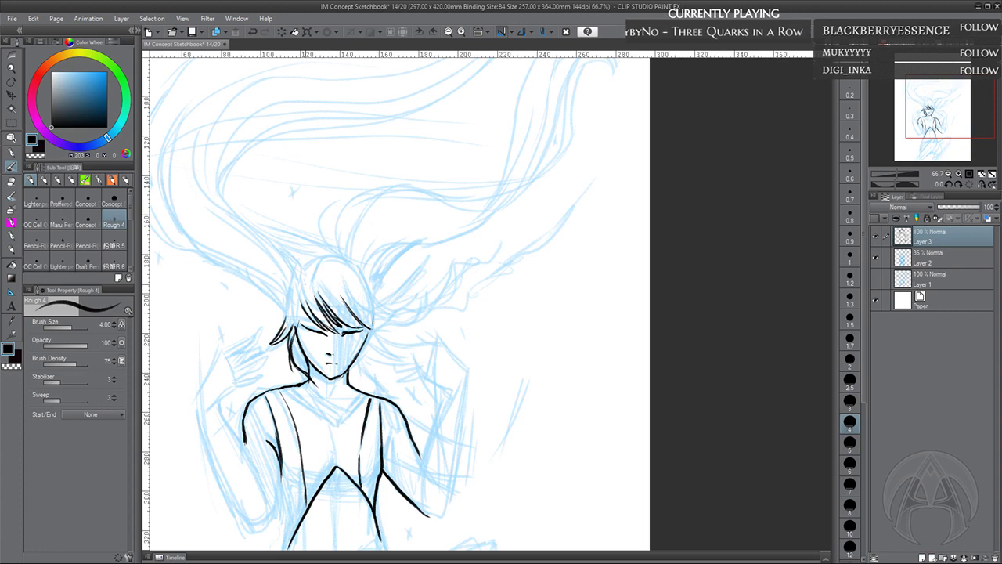
{"action": "left_click_drag", "start_coordinate": [293, 264], "coordinate": [307, 266]}
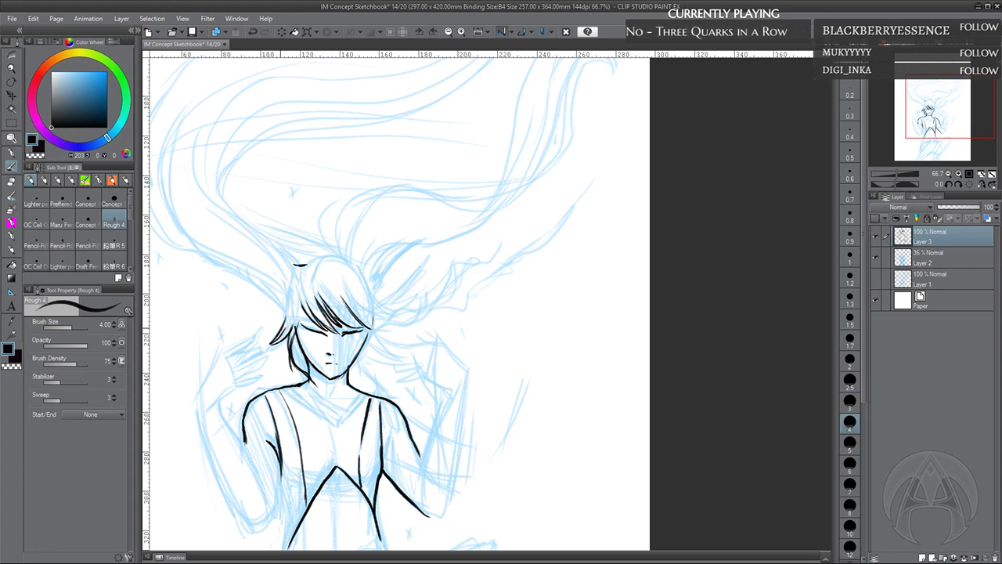
{"action": "left_click_drag", "start_coordinate": [287, 313], "coordinate": [272, 331]}
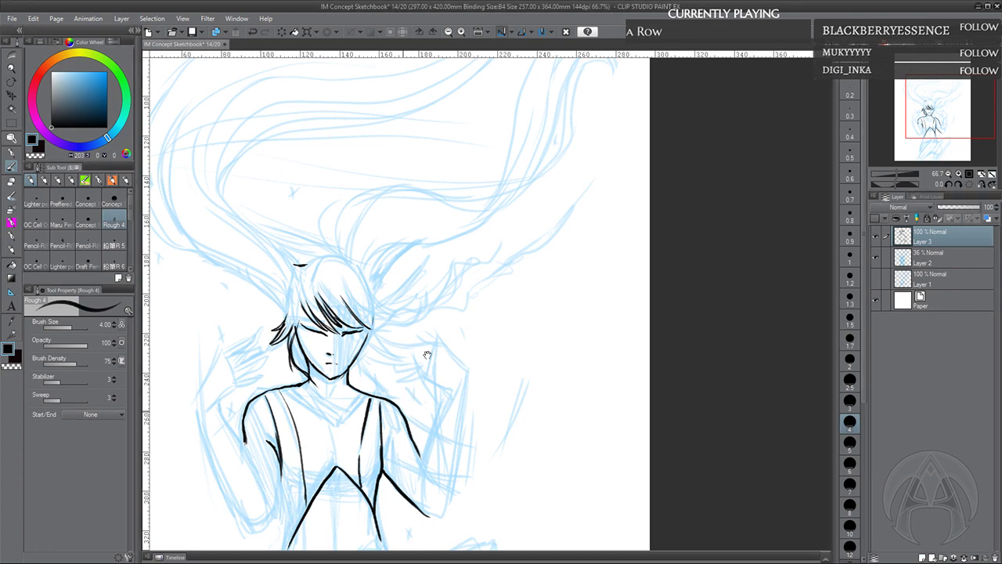
Sweep long fringe strands past the face's edge, and outline the crown down to the opposite side lock
{"action": "left_click_drag", "start_coordinate": [428, 356], "coordinate": [435, 376]}
{"action": "left_click_drag", "start_coordinate": [347, 298], "coordinate": [397, 346]}
{"action": "left_click_drag", "start_coordinate": [345, 278], "coordinate": [399, 336]}
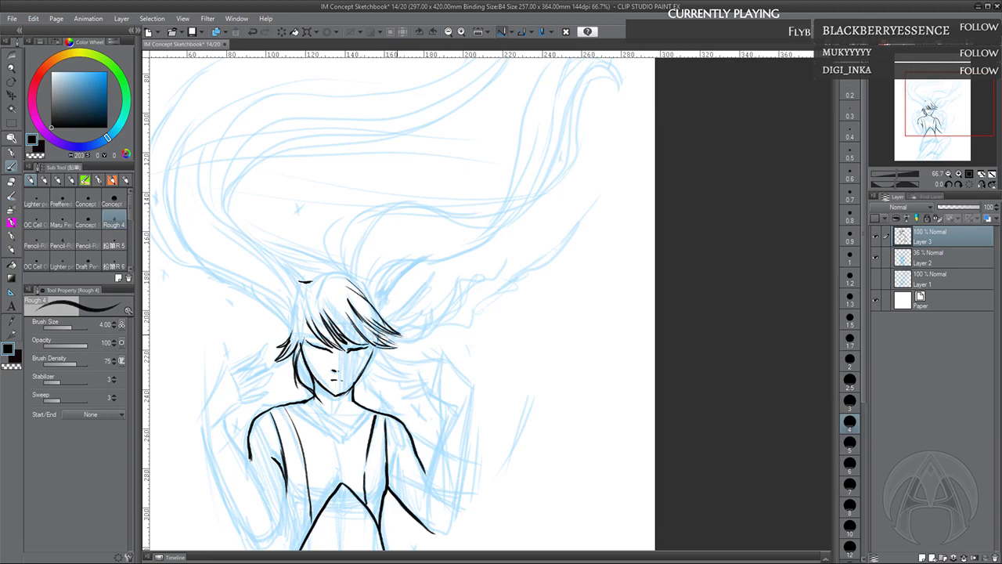
{"action": "left_click_drag", "start_coordinate": [359, 289], "coordinate": [402, 321]}
{"action": "mouse_move", "coordinate": [315, 284]}
{"action": "left_mouse_down"}
{"action": "mouse_move", "coordinate": [336, 274]}
{"action": "mouse_move", "coordinate": [370, 294]}
{"action": "mouse_move", "coordinate": [274, 348]}
{"action": "left_mouse_up"}
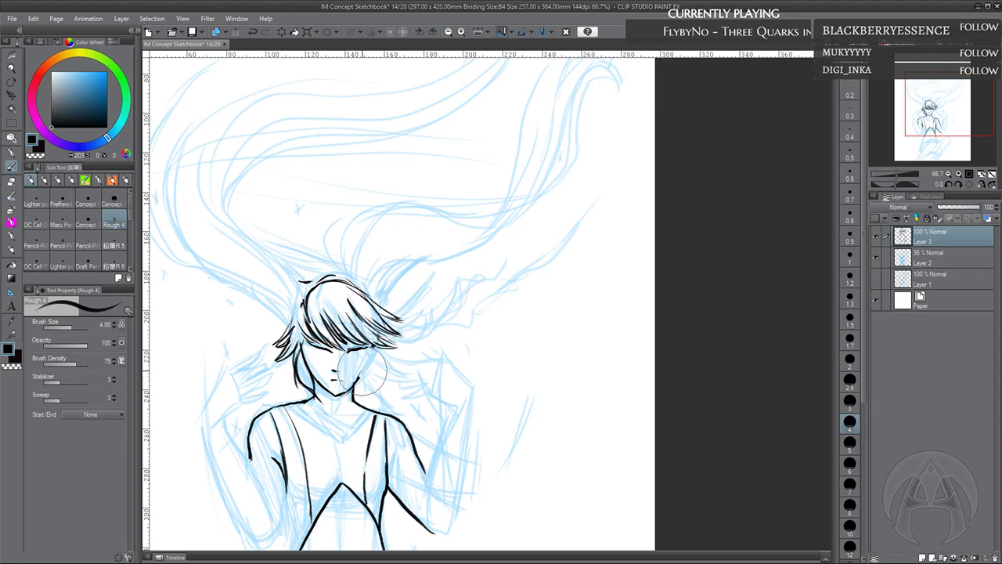
Redraw the cheek line below the fringe, and ink the top's V-shaped neckline band with small throat marks
{"action": "left_click_drag", "start_coordinate": [373, 347], "coordinate": [358, 381]}
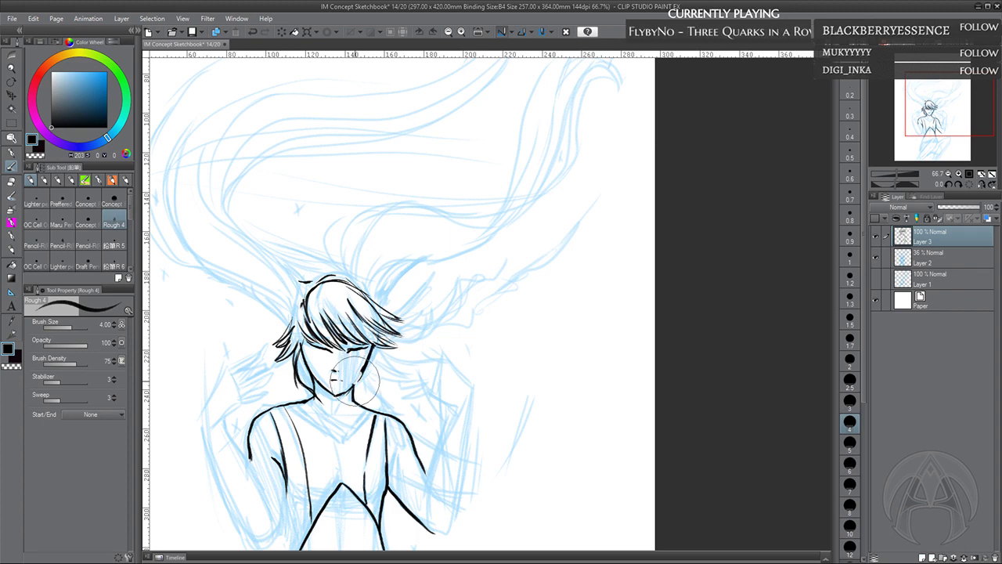
{"action": "key", "text": "ctrl+z"}
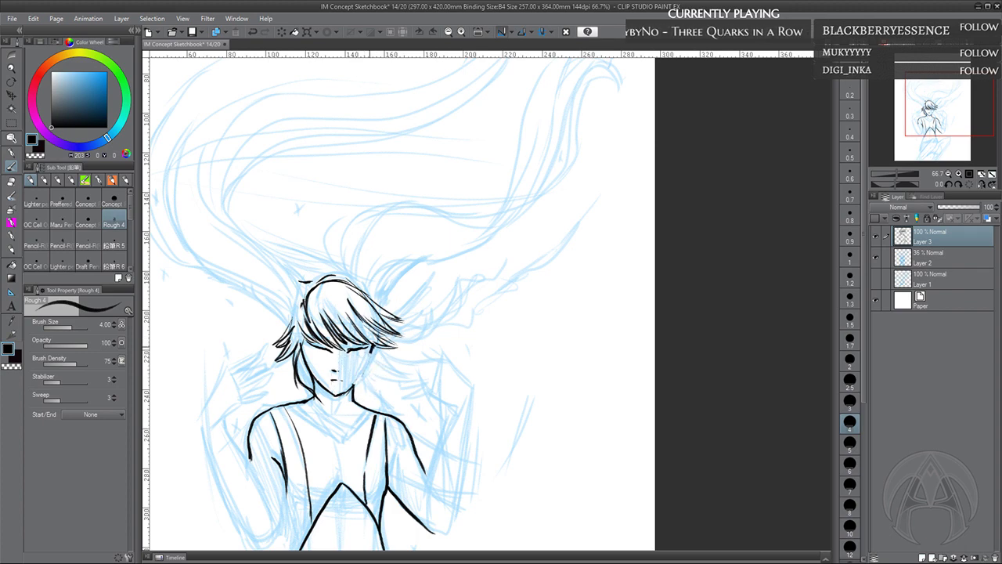
{"action": "left_click_drag", "start_coordinate": [373, 347], "coordinate": [363, 372]}
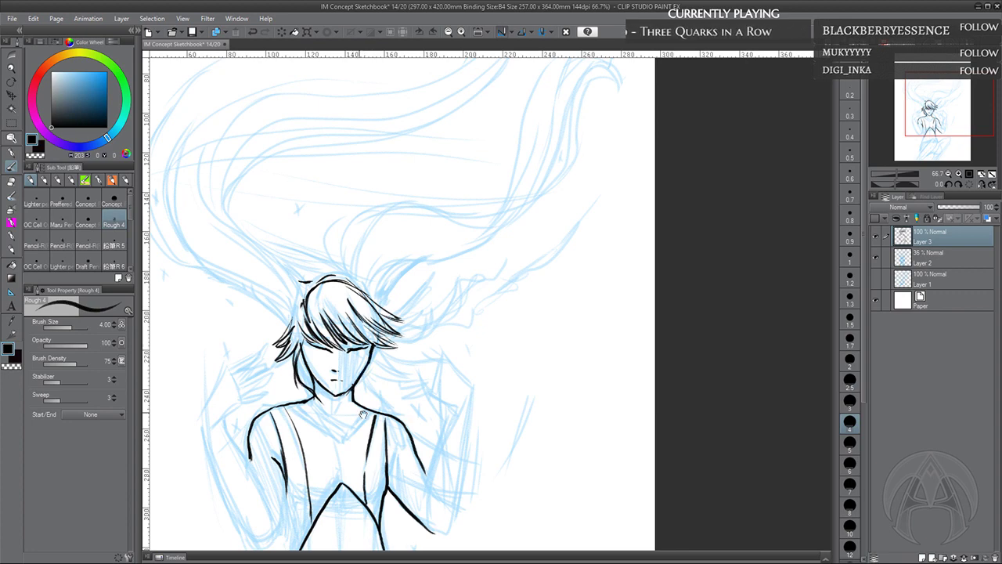
{"action": "mouse_move", "coordinate": [364, 415]}
{"action": "left_mouse_down"}
{"action": "mouse_move", "coordinate": [393, 337]}
{"action": "mouse_move", "coordinate": [375, 351]}
{"action": "mouse_move", "coordinate": [344, 347]}
{"action": "mouse_move", "coordinate": [357, 368]}
{"action": "left_mouse_up"}
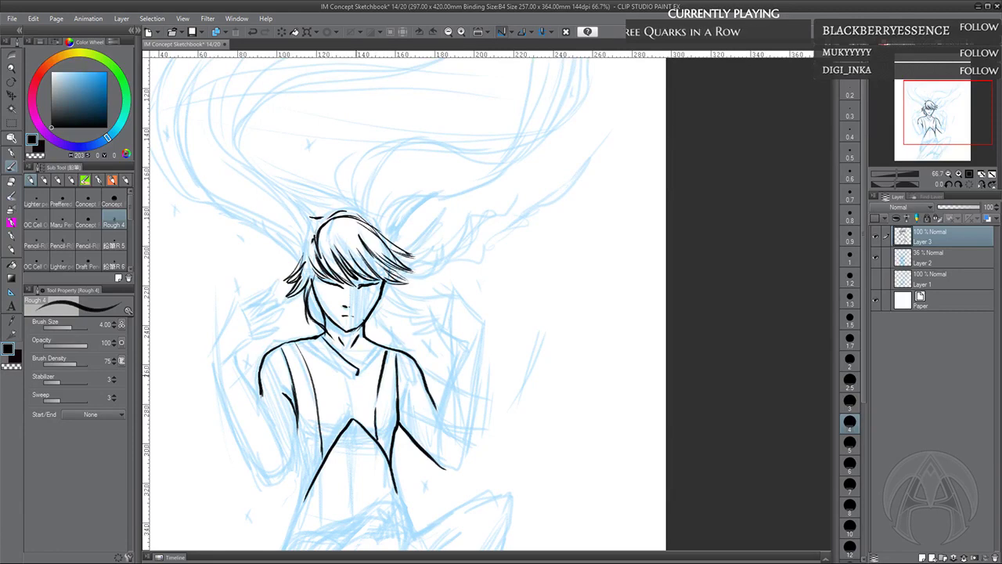
{"action": "mouse_move", "coordinate": [301, 343]}
{"action": "left_mouse_down"}
{"action": "mouse_move", "coordinate": [358, 373]}
{"action": "mouse_move", "coordinate": [372, 342]}
{"action": "mouse_move", "coordinate": [380, 347]}
{"action": "left_mouse_up"}
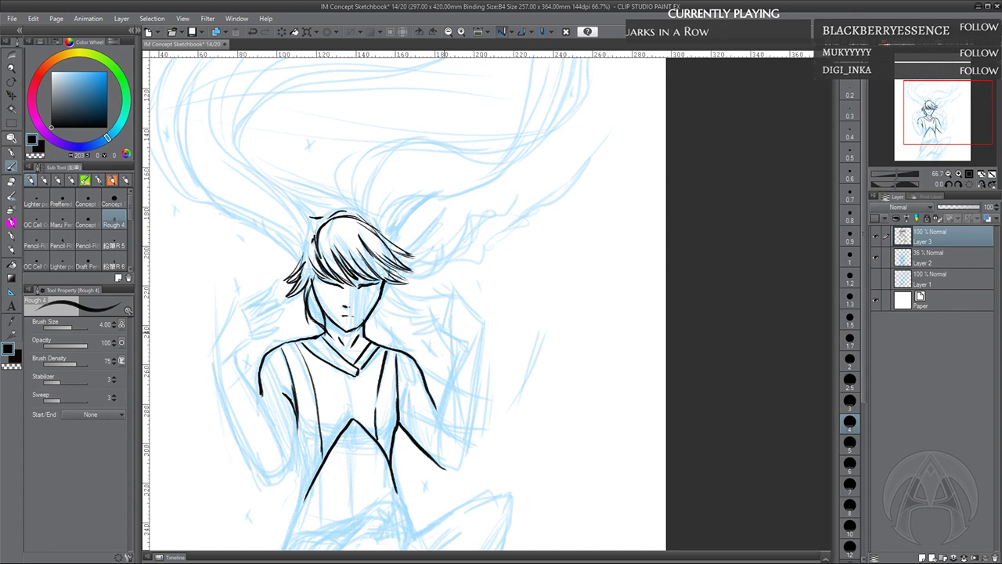
Ink the raised hand beside the fringe's swept end, with its fingers, thumb and wrist lines
{"action": "left_click_drag", "start_coordinate": [486, 353], "coordinate": [471, 363]}
{"action": "mouse_move", "coordinate": [423, 332]}
{"action": "left_mouse_down"}
{"action": "mouse_move", "coordinate": [411, 344]}
{"action": "mouse_move", "coordinate": [454, 352]}
{"action": "mouse_move", "coordinate": [397, 323]}
{"action": "mouse_move", "coordinate": [409, 332]}
{"action": "mouse_move", "coordinate": [423, 330]}
{"action": "mouse_move", "coordinate": [406, 316]}
{"action": "mouse_move", "coordinate": [391, 317]}
{"action": "left_mouse_up"}
{"action": "mouse_move", "coordinate": [390, 316]}
{"action": "left_mouse_down"}
{"action": "mouse_move", "coordinate": [413, 324]}
{"action": "mouse_move", "coordinate": [424, 307]}
{"action": "mouse_move", "coordinate": [414, 309]}
{"action": "mouse_move", "coordinate": [441, 306]}
{"action": "mouse_move", "coordinate": [468, 336]}
{"action": "left_mouse_up"}
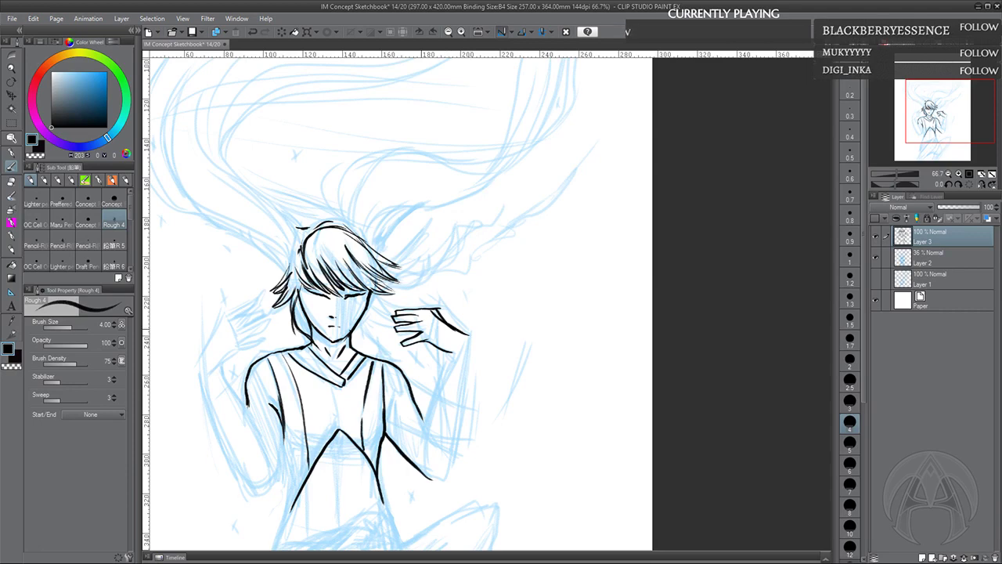
Hatch a shadow over the eye beside the inked hand, and ink a twisting hair lock flowing out above that hand
{"action": "left_click_drag", "start_coordinate": [488, 401], "coordinate": [494, 425]}
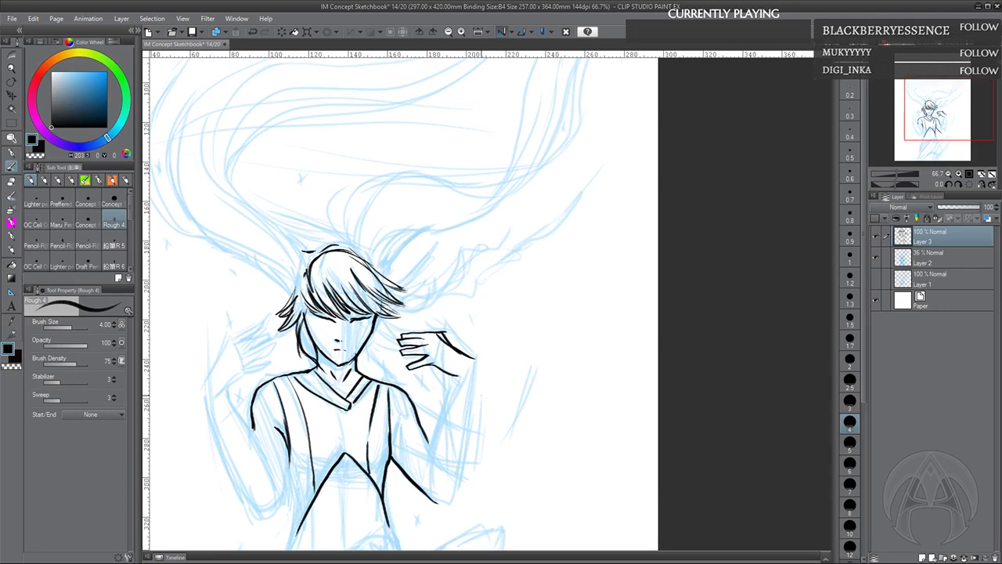
{"action": "left_click_drag", "start_coordinate": [495, 342], "coordinate": [517, 346]}
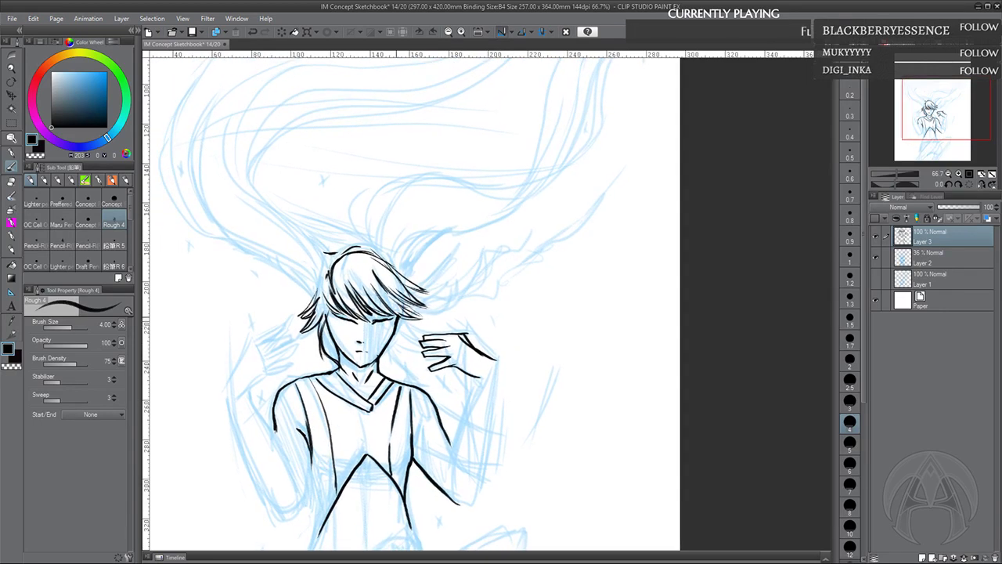
{"action": "mouse_move", "coordinate": [369, 312]}
{"action": "left_mouse_down"}
{"action": "mouse_move", "coordinate": [374, 360]}
{"action": "mouse_move", "coordinate": [548, 229]}
{"action": "left_mouse_up"}
{"action": "mouse_move", "coordinate": [548, 229]}
{"action": "left_mouse_down"}
{"action": "mouse_move", "coordinate": [460, 306]}
{"action": "mouse_move", "coordinate": [507, 230]}
{"action": "mouse_move", "coordinate": [564, 213]}
{"action": "left_mouse_up"}
{"action": "mouse_move", "coordinate": [565, 212]}
{"action": "left_mouse_down"}
{"action": "mouse_move", "coordinate": [458, 273]}
{"action": "mouse_move", "coordinate": [441, 309]}
{"action": "mouse_move", "coordinate": [406, 316]}
{"action": "mouse_move", "coordinate": [434, 312]}
{"action": "mouse_move", "coordinate": [497, 255]}
{"action": "mouse_move", "coordinate": [519, 255]}
{"action": "left_mouse_up"}
{"action": "mouse_move", "coordinate": [475, 278]}
{"action": "left_mouse_down"}
{"action": "mouse_move", "coordinate": [555, 237]}
{"action": "mouse_move", "coordinate": [576, 207]}
{"action": "mouse_move", "coordinate": [597, 208]}
{"action": "left_mouse_up"}
{"action": "mouse_move", "coordinate": [584, 215]}
{"action": "left_mouse_down"}
{"action": "mouse_move", "coordinate": [461, 300]}
{"action": "mouse_move", "coordinate": [520, 280]}
{"action": "mouse_move", "coordinate": [466, 310]}
{"action": "left_mouse_up"}
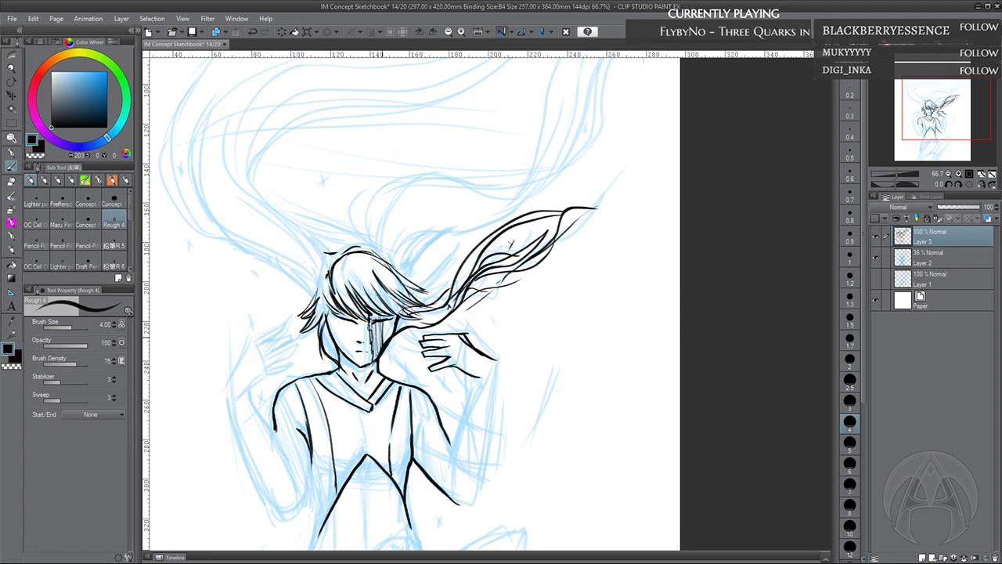
Darken the hatched shadow between the fringe and cheek, and touch up the hair line along the opposite cheek
{"action": "left_click_drag", "start_coordinate": [386, 320], "coordinate": [384, 341]}
{"action": "left_click_drag", "start_coordinate": [389, 316], "coordinate": [395, 337]}
{"action": "mouse_move", "coordinate": [390, 324]}
{"action": "left_mouse_down"}
{"action": "mouse_move", "coordinate": [391, 338]}
{"action": "mouse_move", "coordinate": [407, 332]}
{"action": "left_mouse_up"}
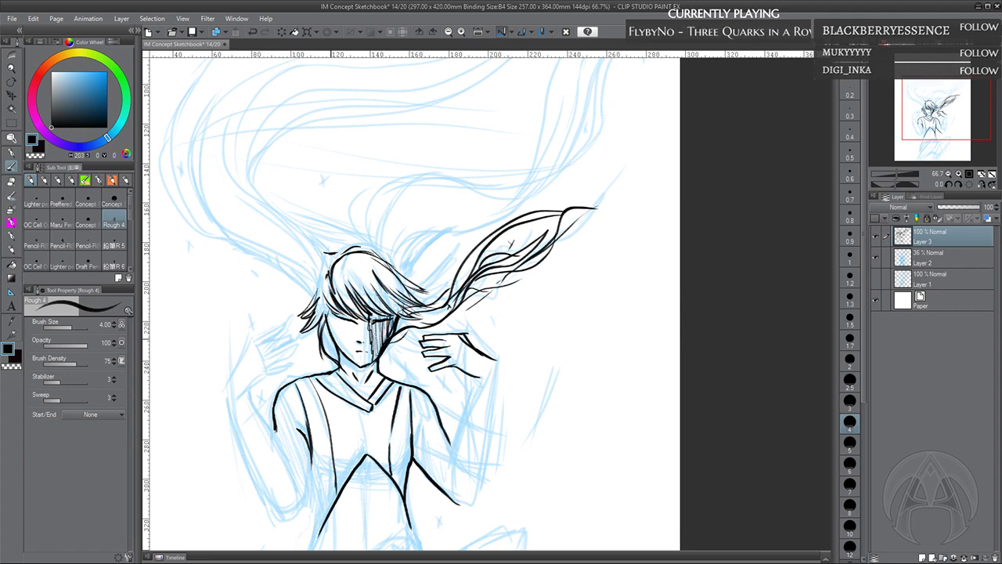
{"action": "left_click_drag", "start_coordinate": [326, 325], "coordinate": [330, 357]}
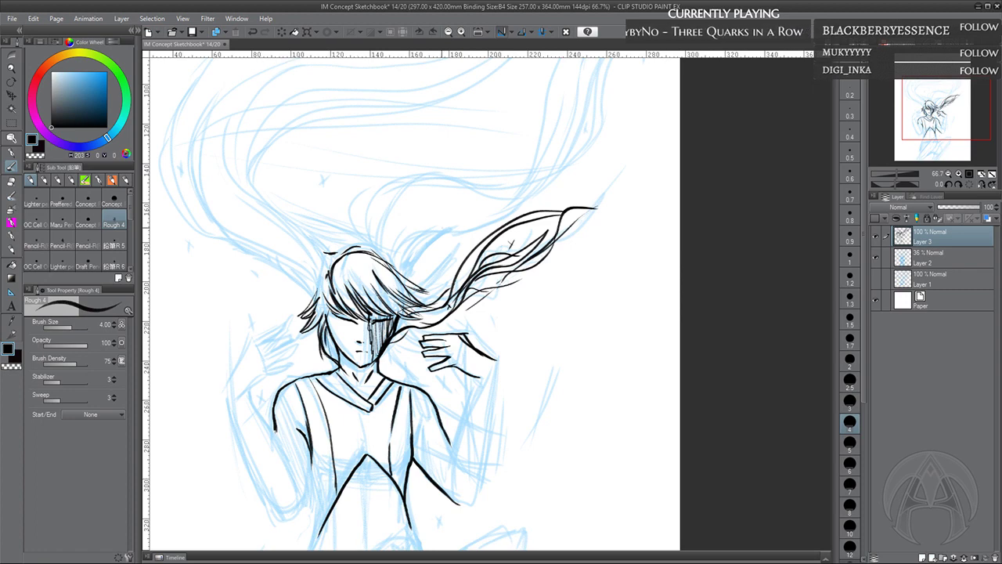
Ink long wavy hair strands rising from the crown and sweeping outward above the twisting lock
{"action": "left_click_drag", "start_coordinate": [442, 228], "coordinate": [435, 274]}
{"action": "mouse_move", "coordinate": [364, 294]}
{"action": "left_mouse_down"}
{"action": "mouse_move", "coordinate": [348, 254]}
{"action": "mouse_move", "coordinate": [361, 244]}
{"action": "left_mouse_up"}
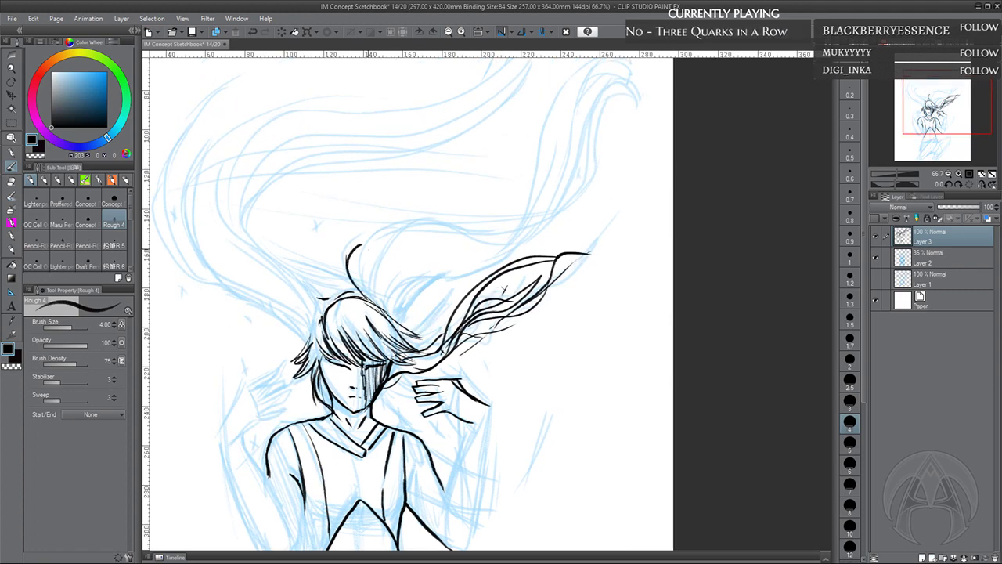
{"action": "mouse_move", "coordinate": [372, 302]}
{"action": "left_mouse_down"}
{"action": "mouse_move", "coordinate": [360, 289]}
{"action": "mouse_move", "coordinate": [359, 246]}
{"action": "left_mouse_up"}
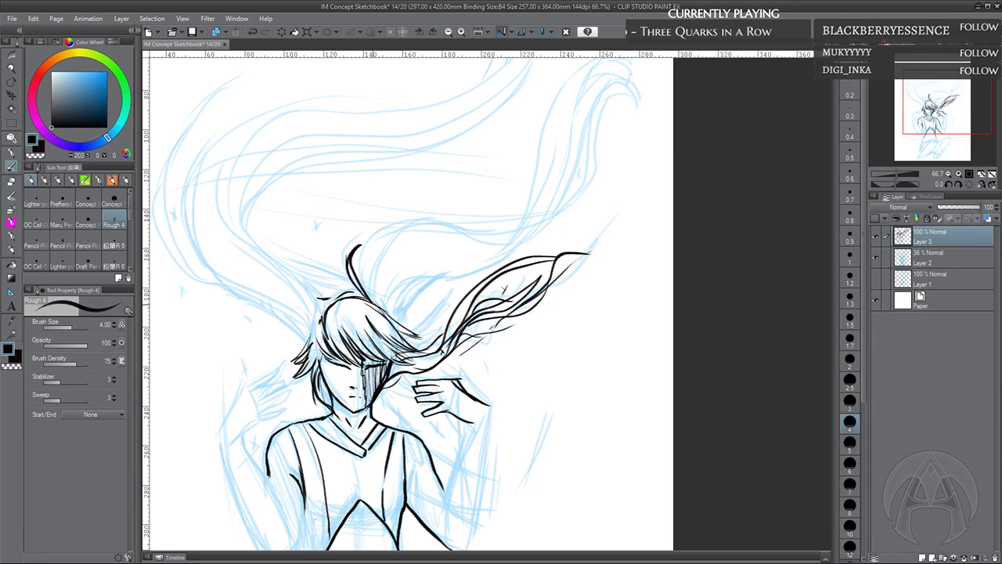
{"action": "mouse_move", "coordinate": [354, 291]}
{"action": "left_mouse_down"}
{"action": "mouse_move", "coordinate": [377, 235]}
{"action": "mouse_move", "coordinate": [433, 224]}
{"action": "left_mouse_up"}
{"action": "mouse_move", "coordinate": [393, 317]}
{"action": "left_mouse_down"}
{"action": "mouse_move", "coordinate": [410, 275]}
{"action": "mouse_move", "coordinate": [538, 241]}
{"action": "mouse_move", "coordinate": [566, 209]}
{"action": "left_mouse_up"}
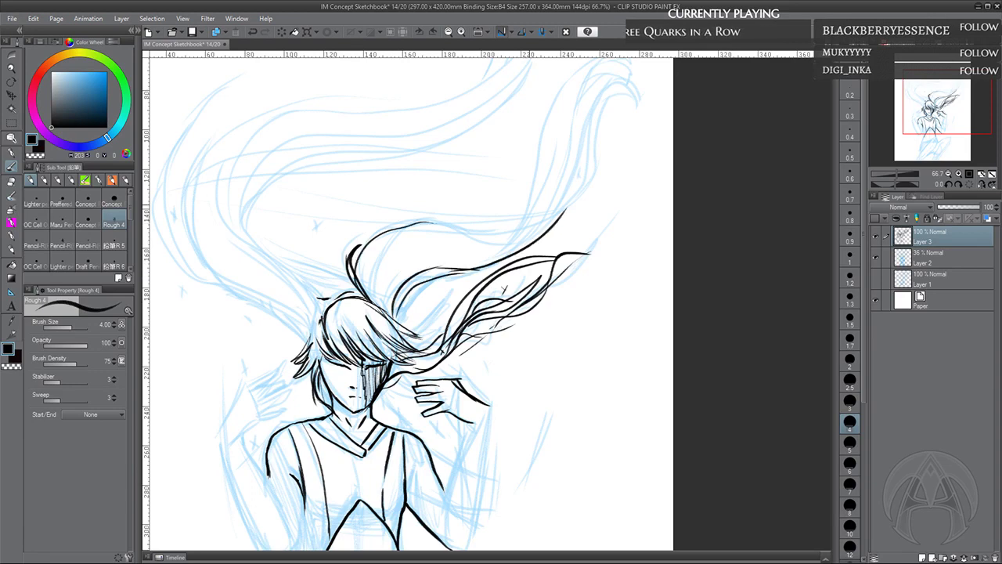
{"action": "mouse_move", "coordinate": [432, 224]}
{"action": "left_mouse_down"}
{"action": "mouse_move", "coordinate": [387, 227]}
{"action": "mouse_move", "coordinate": [529, 233]}
{"action": "left_mouse_up"}
{"action": "mouse_move", "coordinate": [371, 304]}
{"action": "left_mouse_down"}
{"action": "mouse_move", "coordinate": [374, 259]}
{"action": "mouse_move", "coordinate": [420, 222]}
{"action": "left_mouse_up"}
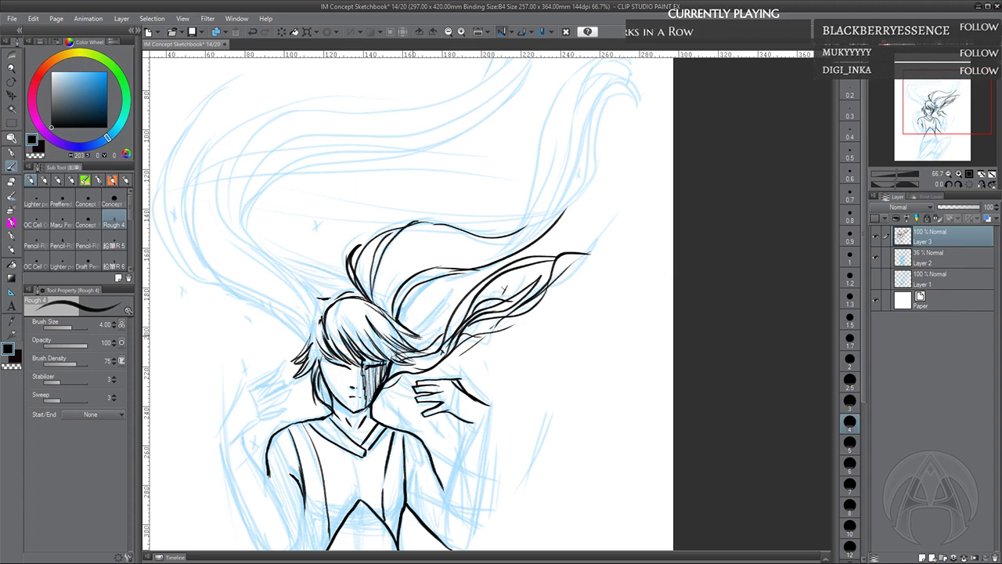
Ink the tall wavy hair lock sweeping upward from the outer strands, including its curled tip and inner strand lines
{"action": "left_click_drag", "start_coordinate": [451, 394], "coordinate": [461, 287]}
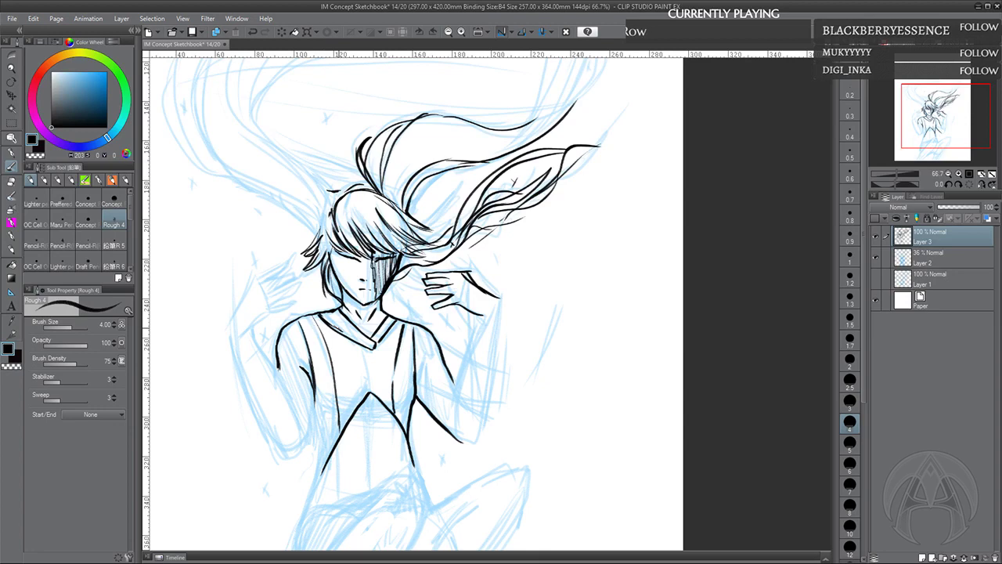
{"action": "mouse_move", "coordinate": [457, 451]}
{"action": "left_mouse_down"}
{"action": "mouse_move", "coordinate": [456, 383]}
{"action": "mouse_move", "coordinate": [455, 459]}
{"action": "left_mouse_up"}
{"action": "left_click_drag", "start_coordinate": [469, 423], "coordinate": [447, 426]}
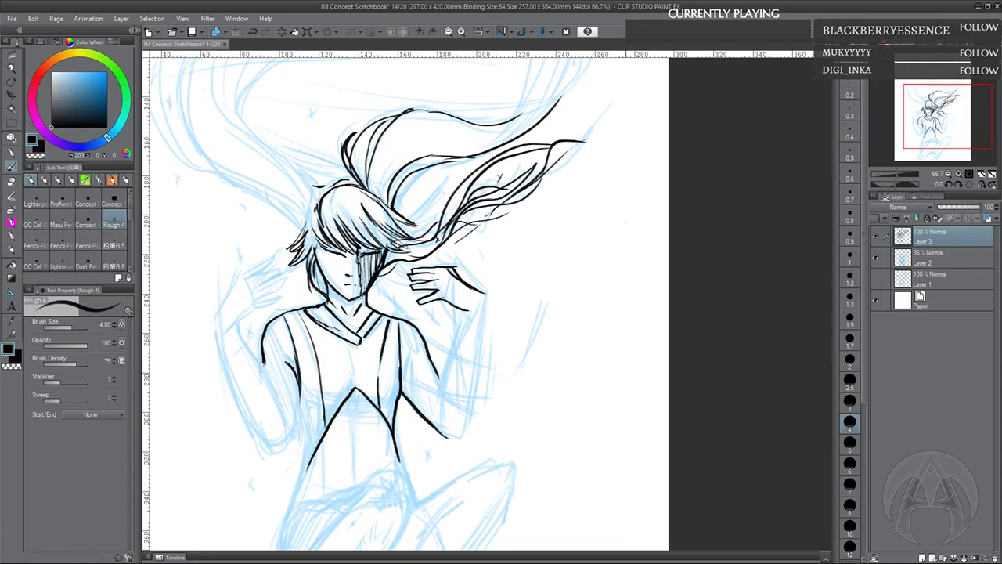
{"action": "left_click_drag", "start_coordinate": [461, 234], "coordinate": [479, 221]}
{"action": "mouse_move", "coordinate": [507, 372]}
{"action": "left_mouse_down"}
{"action": "mouse_move", "coordinate": [531, 390]}
{"action": "mouse_move", "coordinate": [551, 365]}
{"action": "mouse_move", "coordinate": [559, 420]}
{"action": "mouse_move", "coordinate": [515, 447]}
{"action": "left_mouse_up"}
{"action": "scroll", "coordinate": [534, 390], "scroll_direction": "down", "scroll_amount": 2}
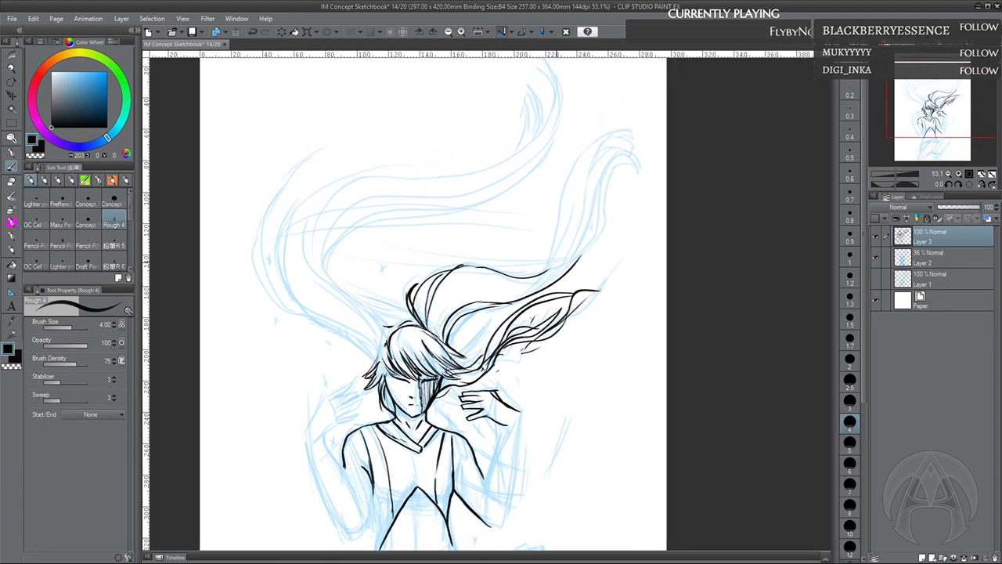
{"action": "mouse_move", "coordinate": [554, 267]}
{"action": "left_mouse_down"}
{"action": "mouse_move", "coordinate": [585, 237]}
{"action": "mouse_move", "coordinate": [604, 166]}
{"action": "mouse_move", "coordinate": [606, 217]}
{"action": "mouse_move", "coordinate": [607, 172]}
{"action": "left_mouse_up"}
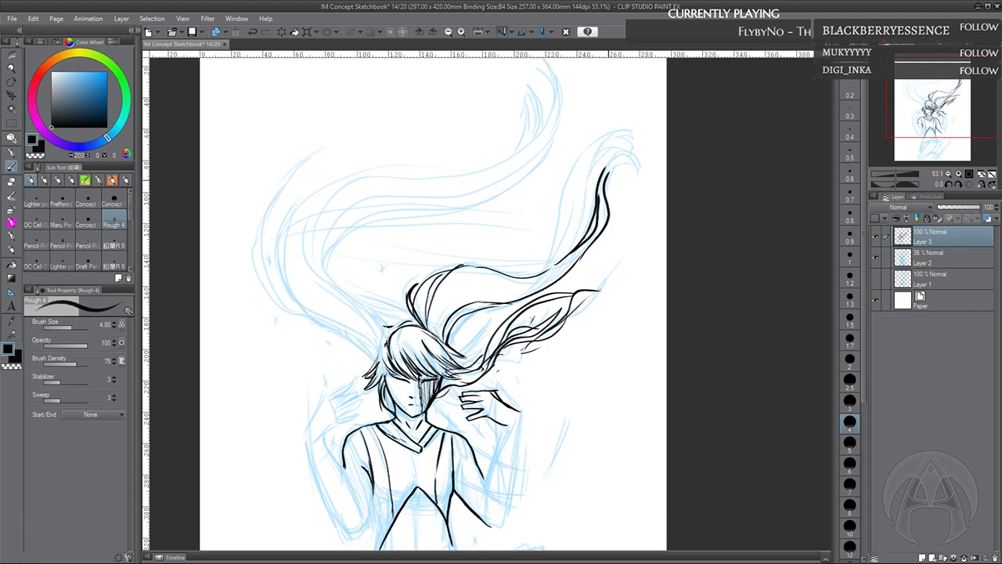
{"action": "mouse_move", "coordinate": [547, 271]}
{"action": "left_mouse_down"}
{"action": "mouse_move", "coordinate": [568, 181]}
{"action": "mouse_move", "coordinate": [629, 135]}
{"action": "mouse_move", "coordinate": [588, 177]}
{"action": "mouse_move", "coordinate": [579, 235]}
{"action": "left_mouse_up"}
{"action": "mouse_move", "coordinate": [591, 173]}
{"action": "left_mouse_down"}
{"action": "mouse_move", "coordinate": [638, 170]}
{"action": "mouse_move", "coordinate": [608, 172]}
{"action": "mouse_move", "coordinate": [602, 185]}
{"action": "left_mouse_up"}
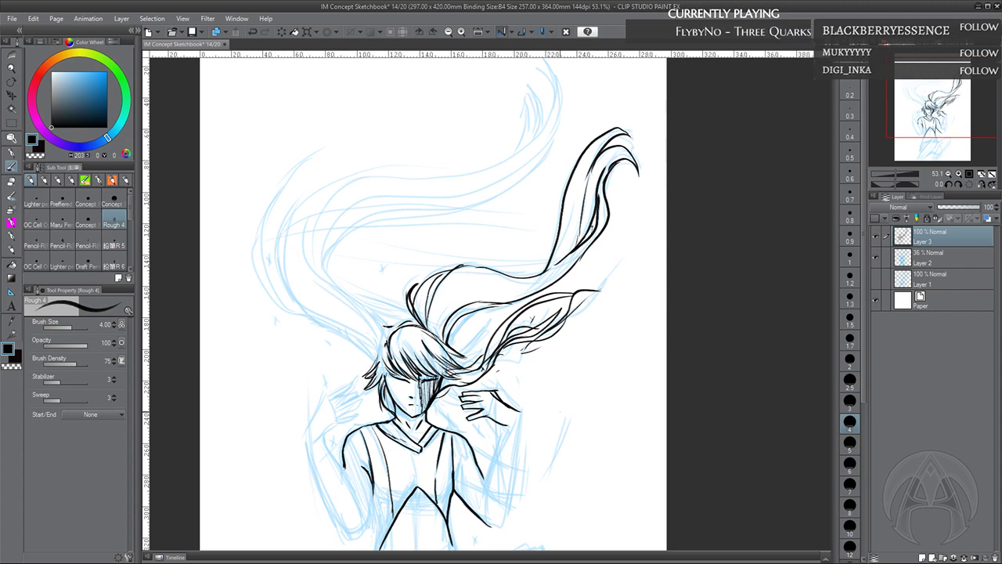
Mirror the canvas view and ink hair strands over the unshadowed cheek with the Concept Pencil 33 brush at size 2.50
{"action": "left_click_drag", "start_coordinate": [549, 404], "coordinate": [589, 283]}
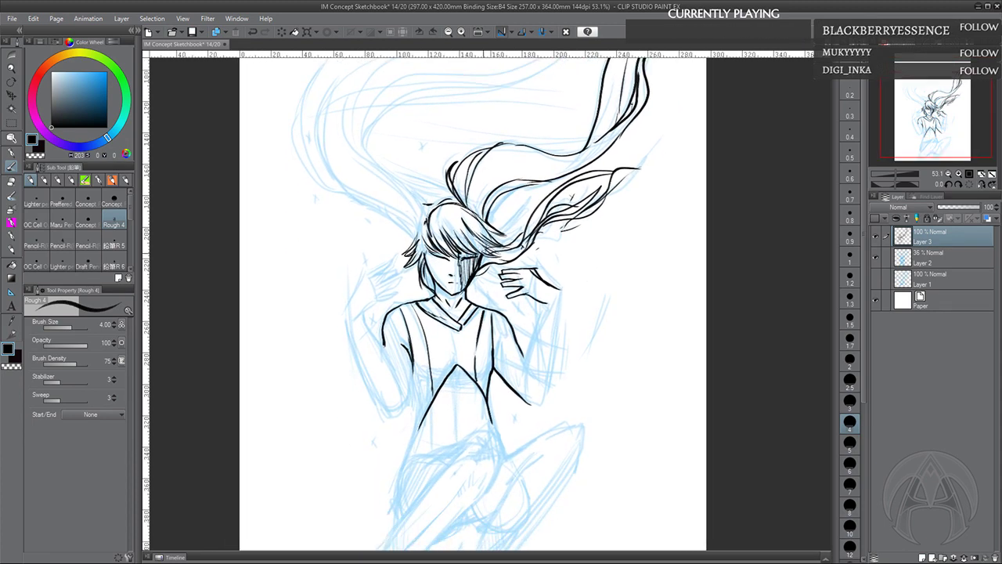
{"action": "left_click", "coordinate": [114, 201]}
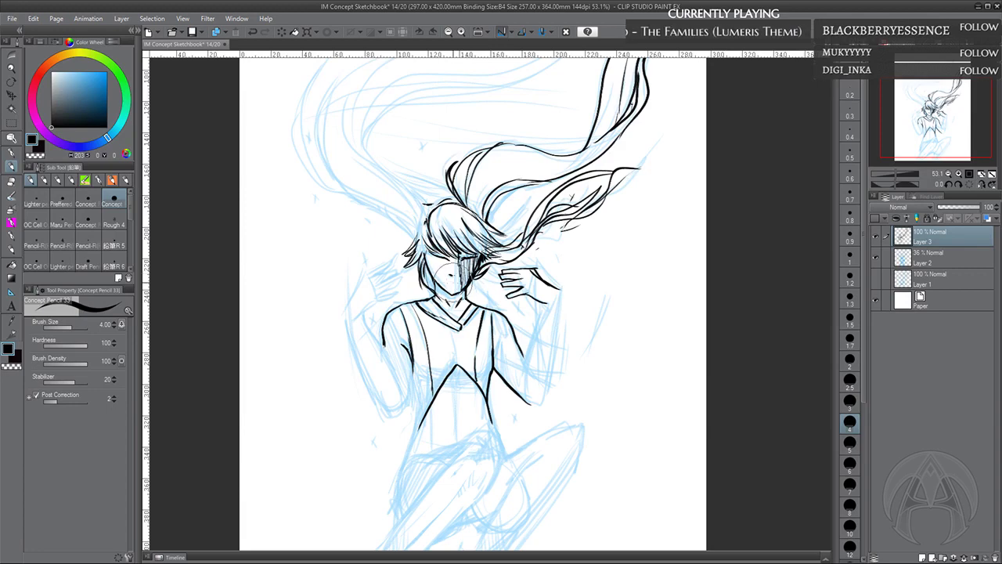
{"action": "left_click_drag", "start_coordinate": [576, 340], "coordinate": [586, 351]}
{"action": "left_click", "coordinate": [970, 184]}
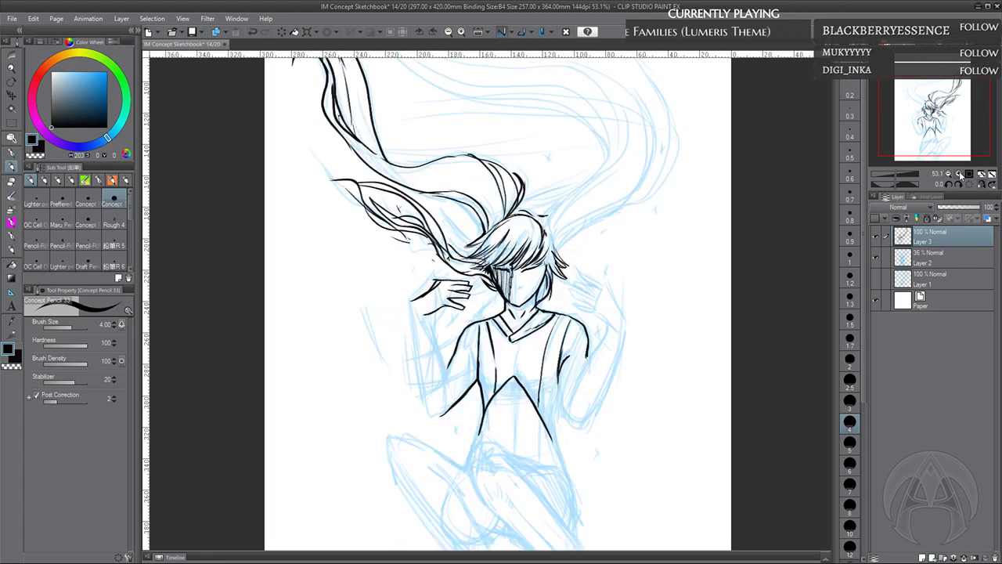
{"action": "left_click", "coordinate": [959, 174]}
{"action": "left_click", "coordinate": [959, 174]}
{"action": "left_click", "coordinate": [959, 174]}
{"action": "left_click", "coordinate": [959, 173]}
{"action": "left_click", "coordinate": [959, 173]}
{"action": "left_click_drag", "start_coordinate": [702, 273], "coordinate": [605, 318]}
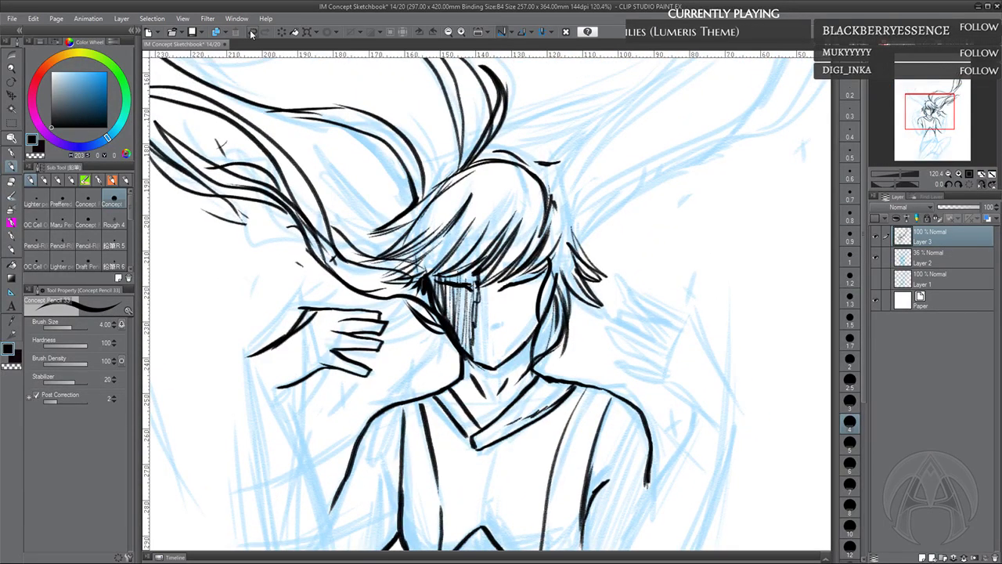
{"action": "left_click", "coordinate": [850, 379]}
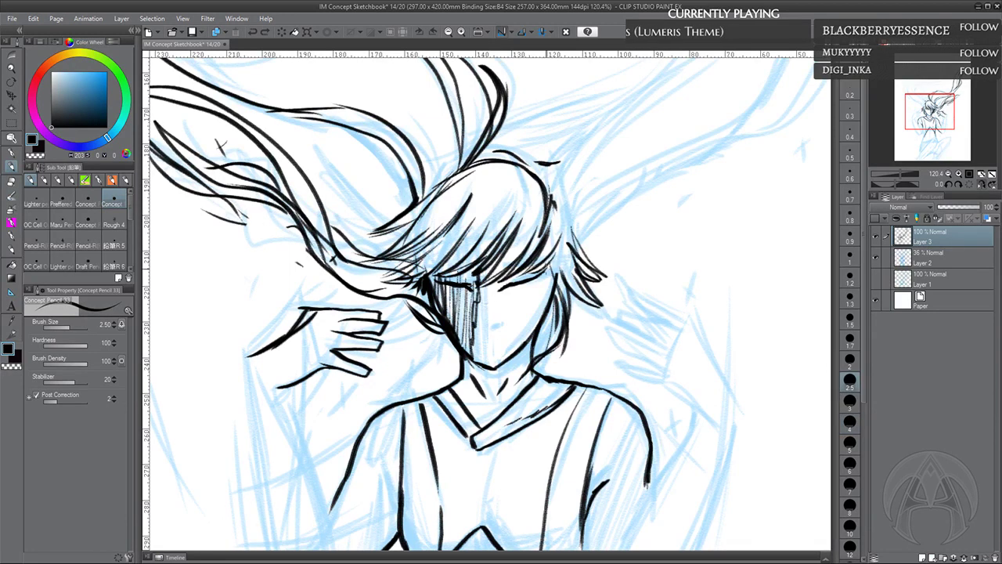
{"action": "mouse_move", "coordinate": [548, 265]}
{"action": "left_mouse_down"}
{"action": "mouse_move", "coordinate": [526, 319]}
{"action": "mouse_move", "coordinate": [543, 293]}
{"action": "mouse_move", "coordinate": [534, 322]}
{"action": "mouse_move", "coordinate": [547, 328]}
{"action": "left_mouse_up"}
Try to ink a small nose mark with the Concept Pencil 37 brush at sizes 1.20 and 0.80
{"action": "left_click", "coordinate": [86, 197]}
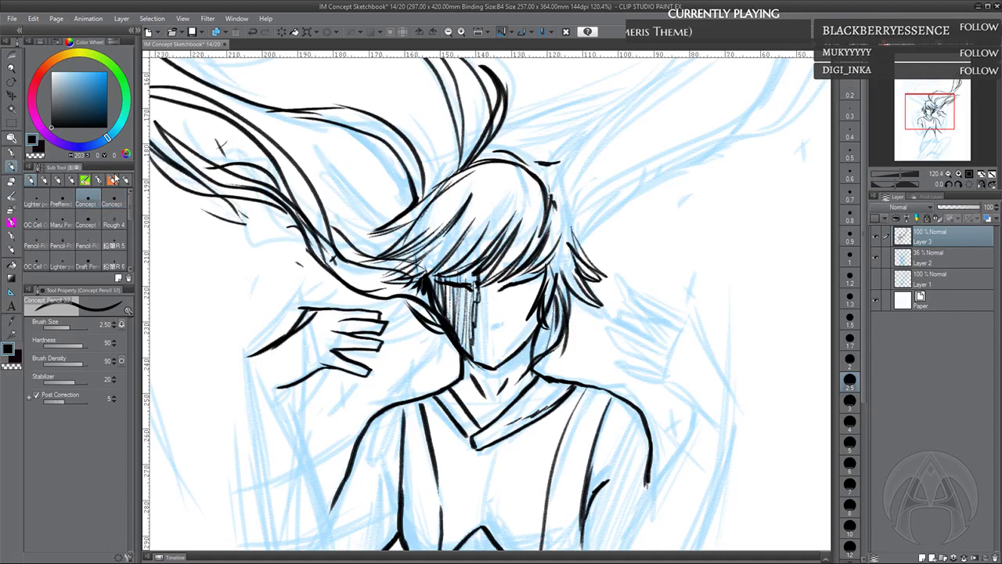
{"action": "left_click", "coordinate": [849, 277]}
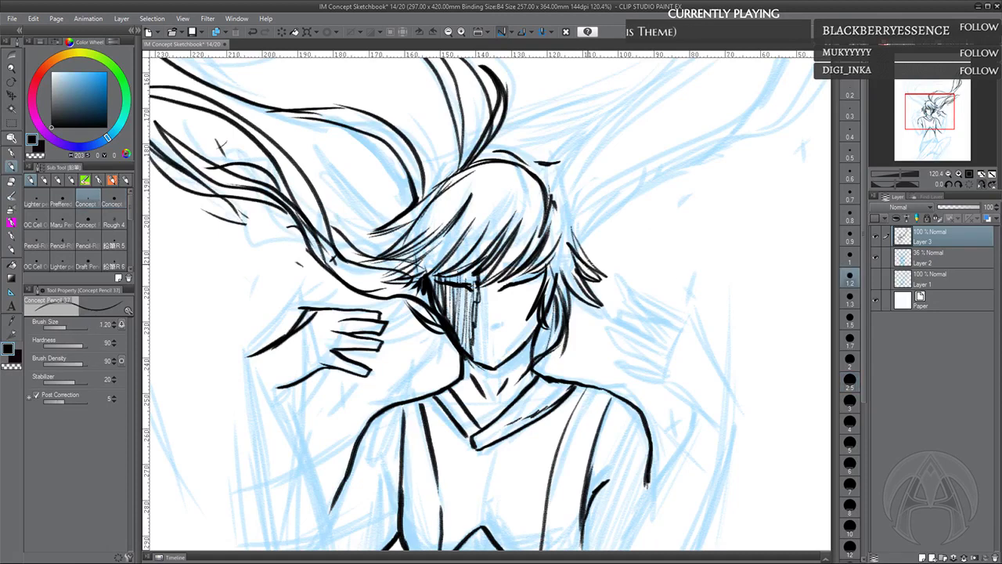
{"action": "left_click_drag", "start_coordinate": [494, 326], "coordinate": [484, 329]}
{"action": "left_click", "coordinate": [850, 213]}
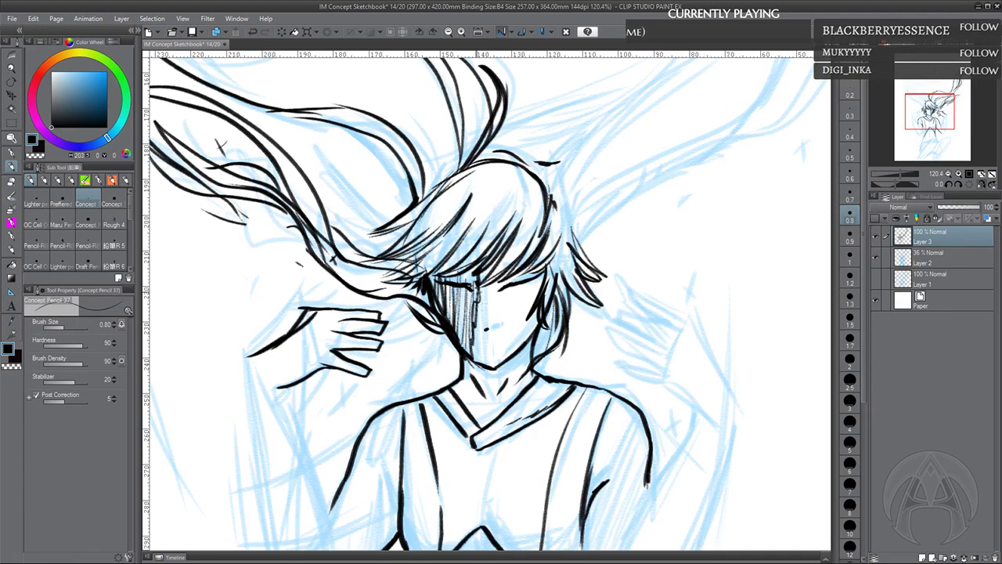
{"action": "mouse_move", "coordinate": [476, 293]}
{"action": "left_mouse_down"}
{"action": "mouse_move", "coordinate": [475, 317]}
{"action": "mouse_move", "coordinate": [493, 327]}
{"action": "mouse_move", "coordinate": [485, 336]}
{"action": "left_mouse_up"}
{"action": "key", "text": "ctrl+z"}
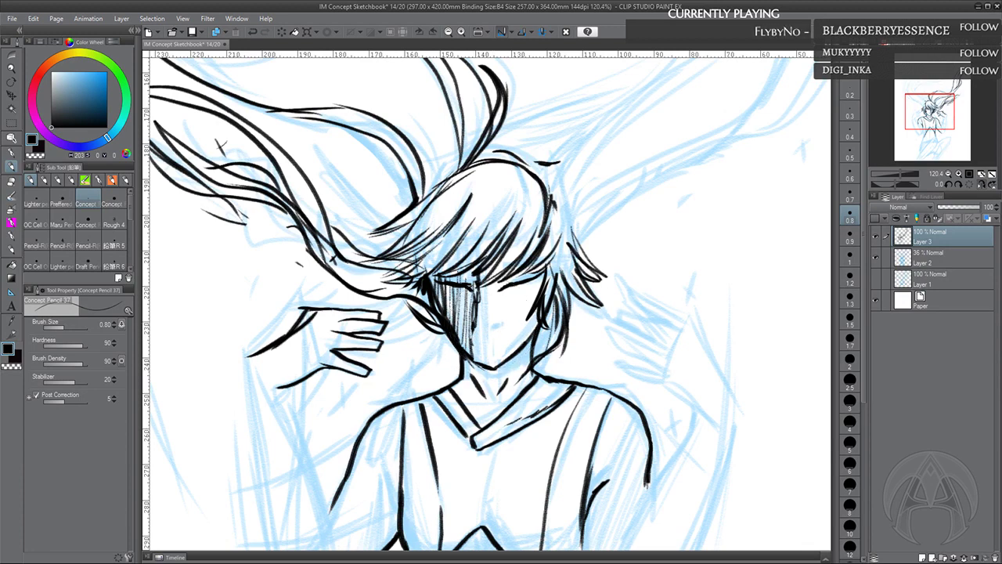
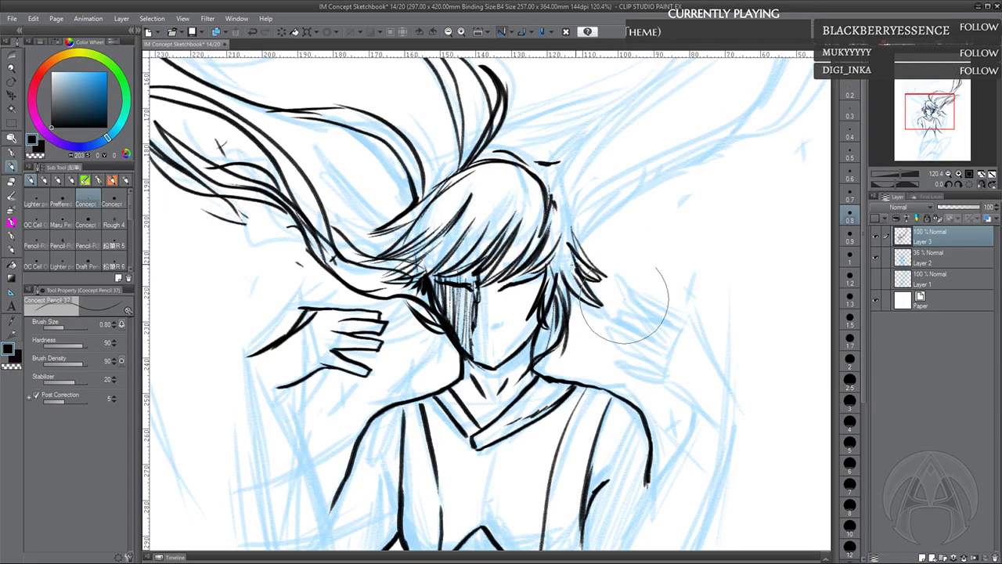
Ink spiky hair tips flaring out from the unshadowed side of the head with the Rough 4 brush at size 2.50
{"action": "left_click_drag", "start_coordinate": [624, 299], "coordinate": [613, 327]}
{"action": "left_click", "coordinate": [114, 223]}
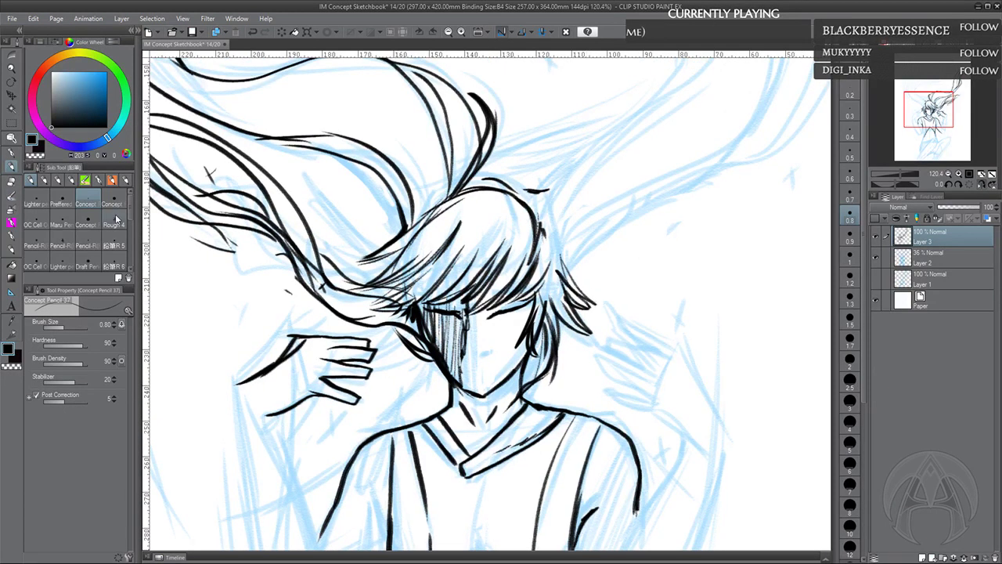
{"action": "key", "text": "bracketleft"}
{"action": "key", "text": "bracketleft"}
{"action": "key", "text": "bracketleft"}
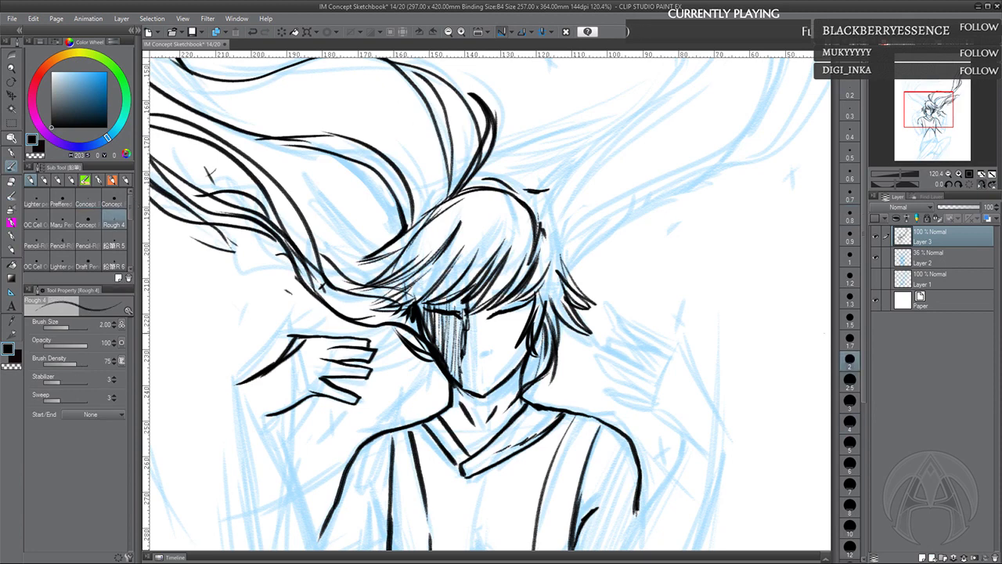
{"action": "left_click_drag", "start_coordinate": [536, 205], "coordinate": [584, 264]}
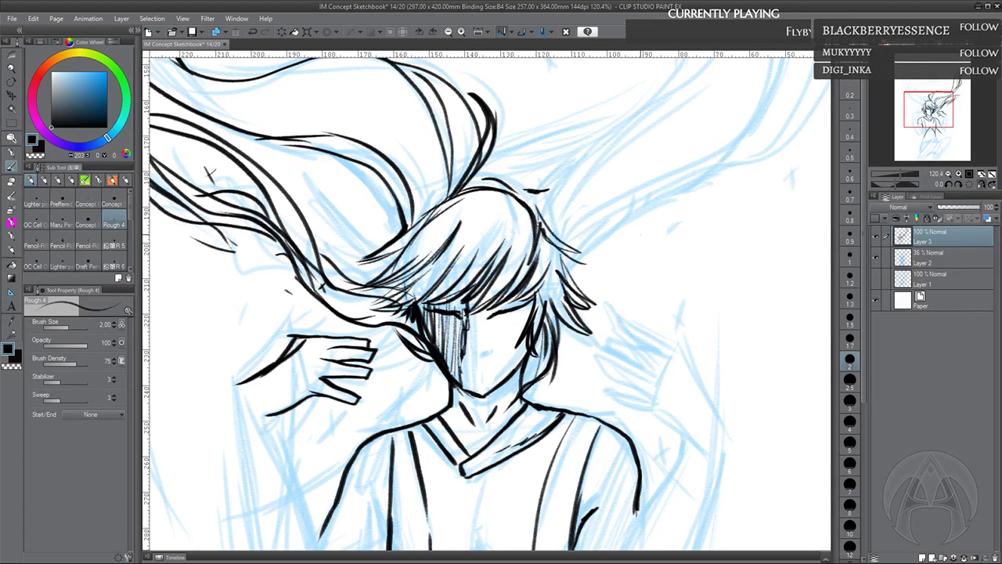
{"action": "left_click", "coordinate": [856, 385]}
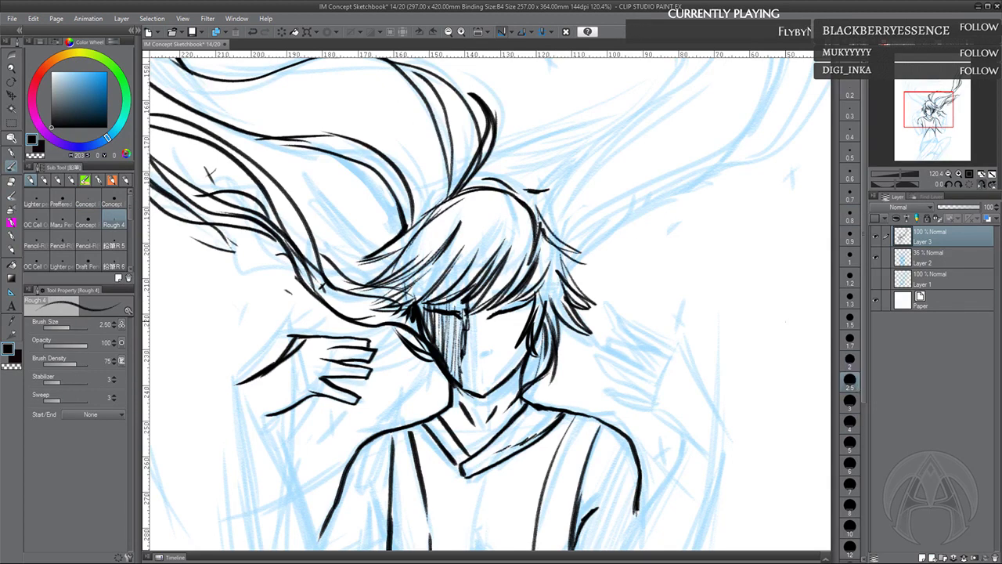
{"action": "left_click", "coordinate": [252, 33]}
{"action": "left_click", "coordinate": [252, 32]}
{"action": "left_click_drag", "start_coordinate": [536, 214], "coordinate": [594, 276]}
{"action": "left_click_drag", "start_coordinate": [548, 242], "coordinate": [587, 292]}
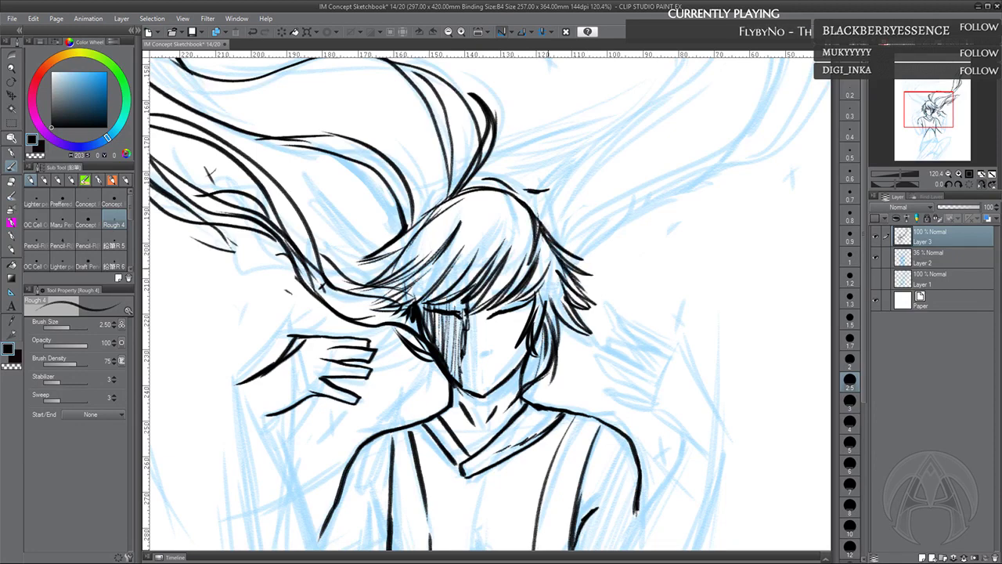
Ink the nose, the mouth and the small mark beside the unshadowed eye
{"action": "mouse_move", "coordinate": [548, 265]}
{"action": "left_mouse_down"}
{"action": "mouse_move", "coordinate": [540, 322]}
{"action": "mouse_move", "coordinate": [545, 302]}
{"action": "mouse_move", "coordinate": [527, 323]}
{"action": "mouse_move", "coordinate": [485, 311]}
{"action": "left_mouse_up"}
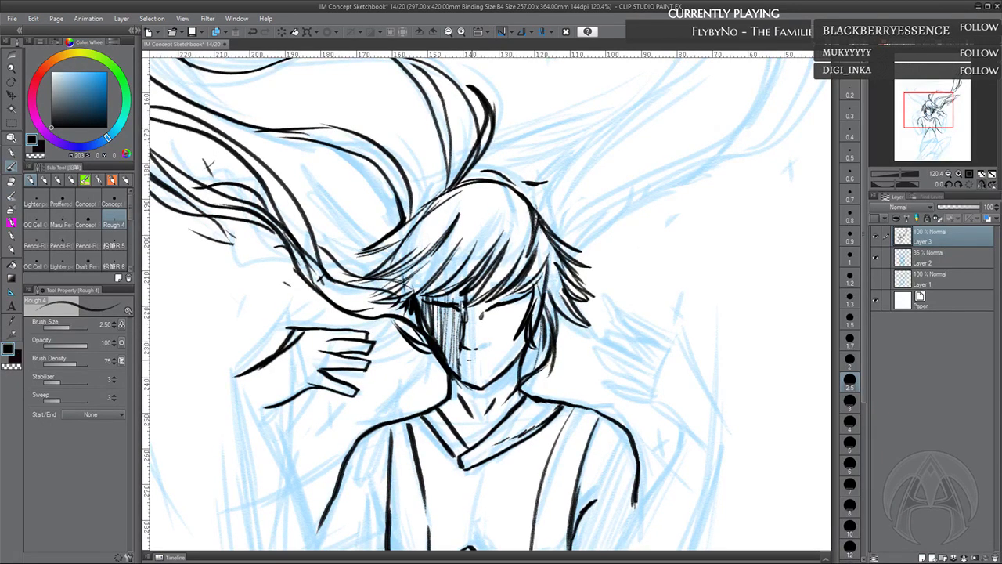
{"action": "left_click_drag", "start_coordinate": [467, 361], "coordinate": [480, 362]}
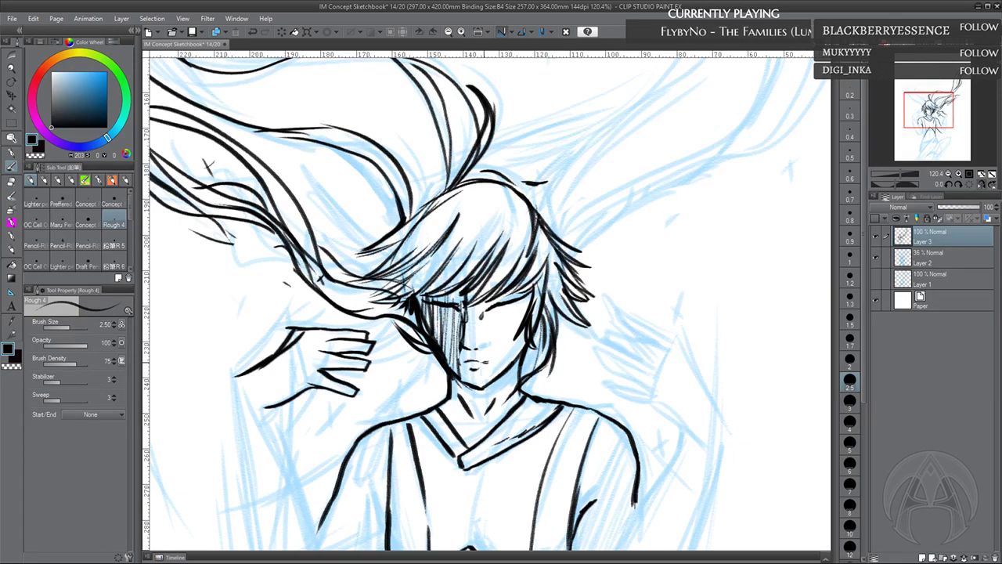
{"action": "left_click_drag", "start_coordinate": [488, 315], "coordinate": [525, 305]}
{"action": "left_click", "coordinate": [252, 33]}
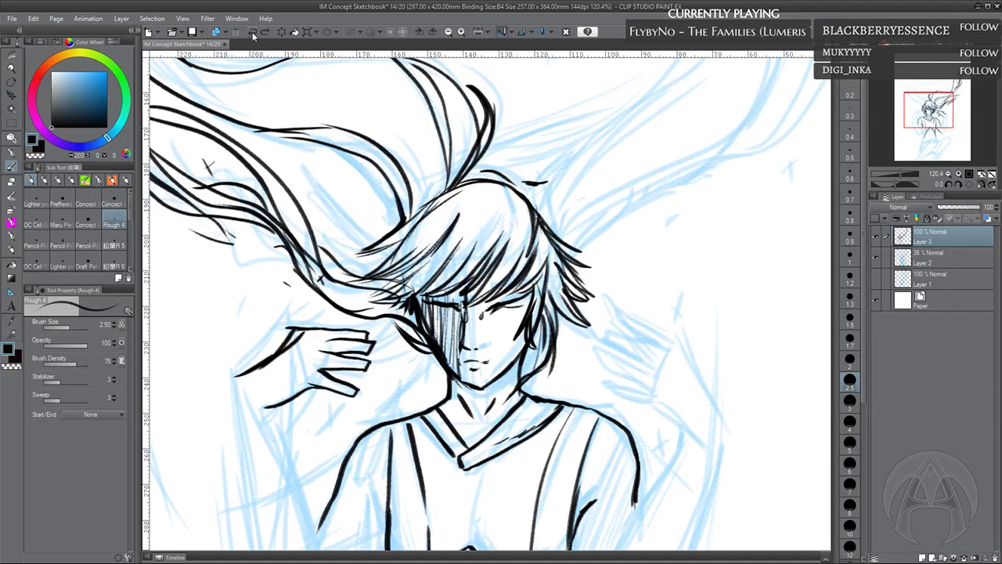
{"action": "left_click", "coordinate": [252, 33]}
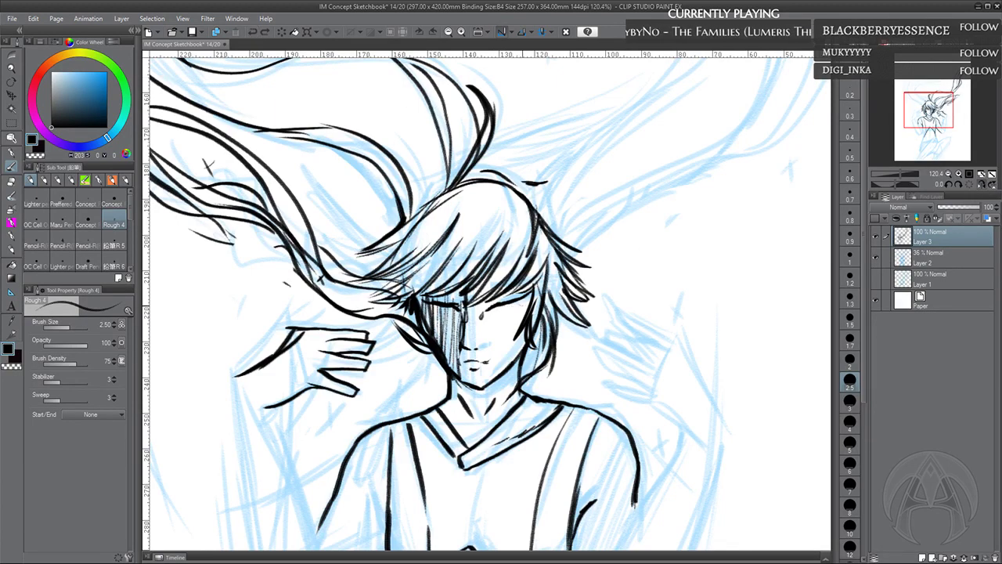
Touch up the shadowed side of the face, flip the canvas view back, and re-ink the jawline down to the chin
{"action": "left_click_drag", "start_coordinate": [423, 302], "coordinate": [433, 337]}
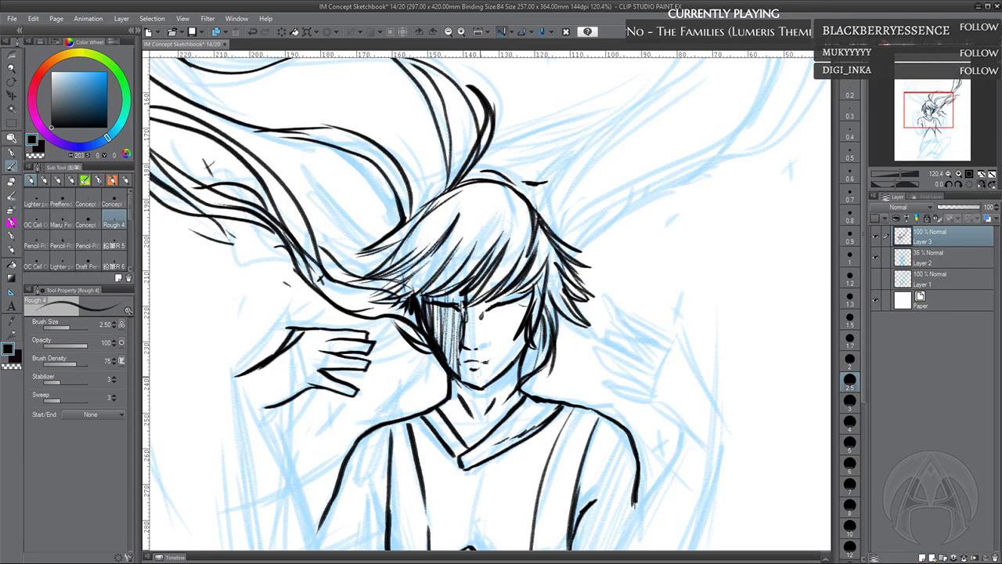
{"action": "left_click", "coordinate": [981, 184]}
{"action": "left_click_drag", "start_coordinate": [501, 313], "coordinate": [498, 301]}
{"action": "mouse_move", "coordinate": [484, 171]}
{"action": "left_mouse_down"}
{"action": "mouse_move", "coordinate": [464, 179]}
{"action": "mouse_move", "coordinate": [474, 158]}
{"action": "left_mouse_up"}
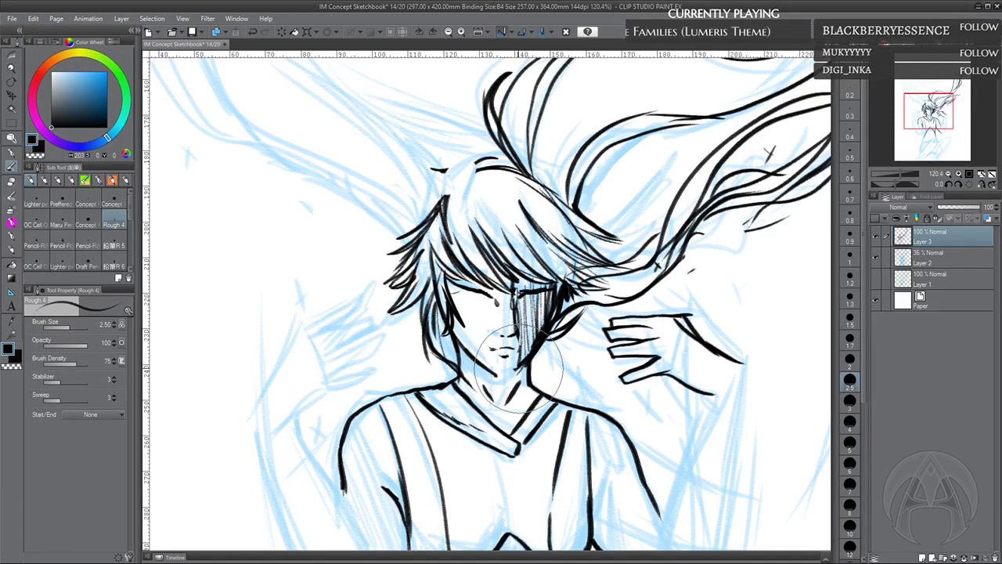
{"action": "left_click_drag", "start_coordinate": [453, 327], "coordinate": [512, 379]}
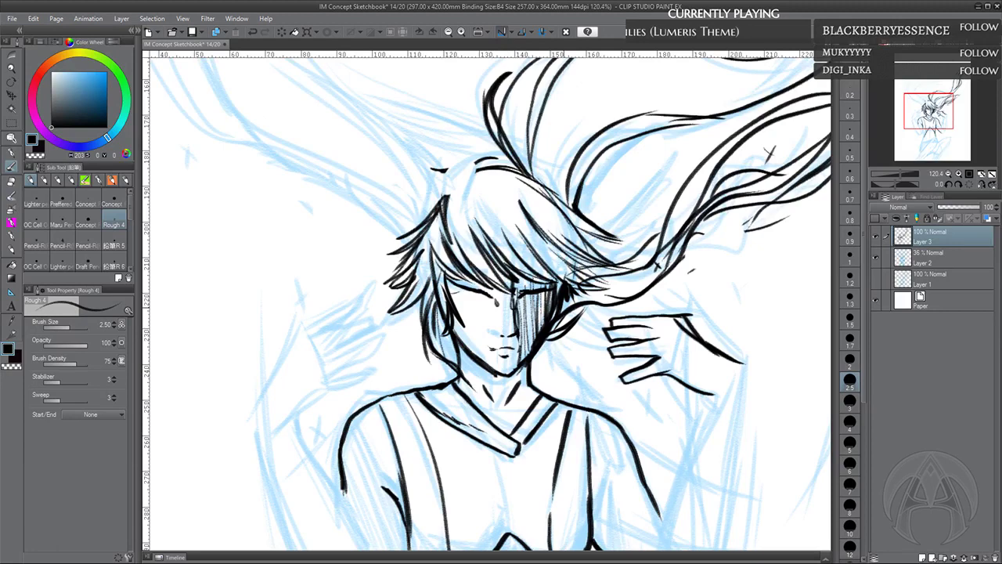
Set the brush size to 3.00 and ink the lower hair line beside the neck below the unshadowed cheek
{"action": "left_click", "coordinate": [850, 400]}
{"action": "mouse_move", "coordinate": [616, 348]}
{"action": "left_mouse_down"}
{"action": "mouse_move", "coordinate": [596, 361]}
{"action": "mouse_move", "coordinate": [572, 324]}
{"action": "left_mouse_up"}
{"action": "left_click_drag", "start_coordinate": [402, 326], "coordinate": [423, 343]}
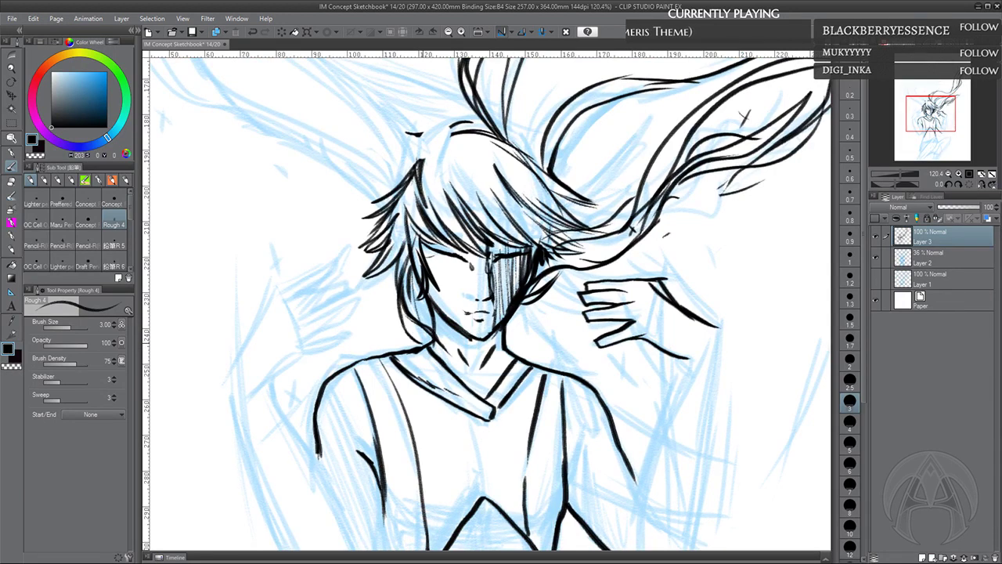
Ink thin, wavy loose hair strands trailing from beside the neck toward the raised hand
{"action": "left_click_drag", "start_coordinate": [530, 285], "coordinate": [551, 338]}
{"action": "left_click_drag", "start_coordinate": [525, 306], "coordinate": [601, 351]}
{"action": "left_click_drag", "start_coordinate": [549, 318], "coordinate": [603, 366]}
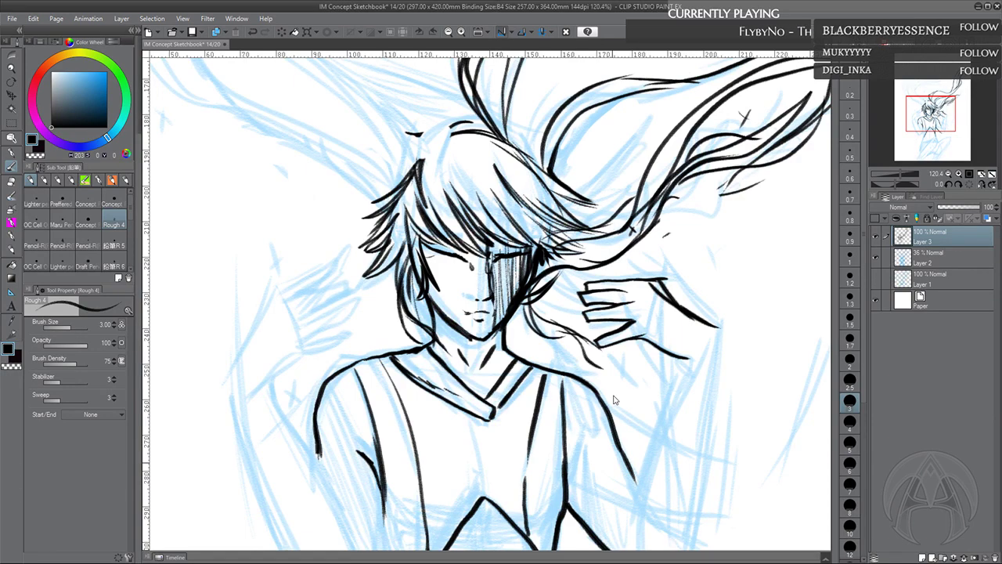
Ink a short vertical centre line on the chest, ending at the peak of the garment's front opening
{"action": "left_click_drag", "start_coordinate": [616, 432], "coordinate": [606, 323]}
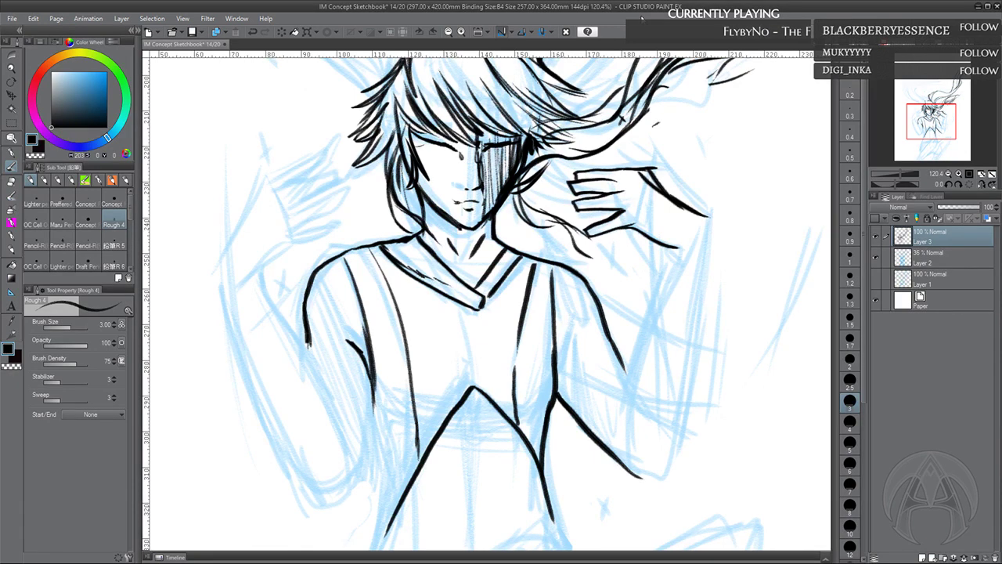
{"action": "mouse_move", "coordinate": [488, 380]}
{"action": "left_mouse_down"}
{"action": "mouse_move", "coordinate": [480, 361]}
{"action": "mouse_move", "coordinate": [488, 371]}
{"action": "mouse_move", "coordinate": [485, 363]}
{"action": "mouse_move", "coordinate": [472, 389]}
{"action": "left_mouse_up"}
{"action": "left_click_drag", "start_coordinate": [475, 371], "coordinate": [476, 344]}
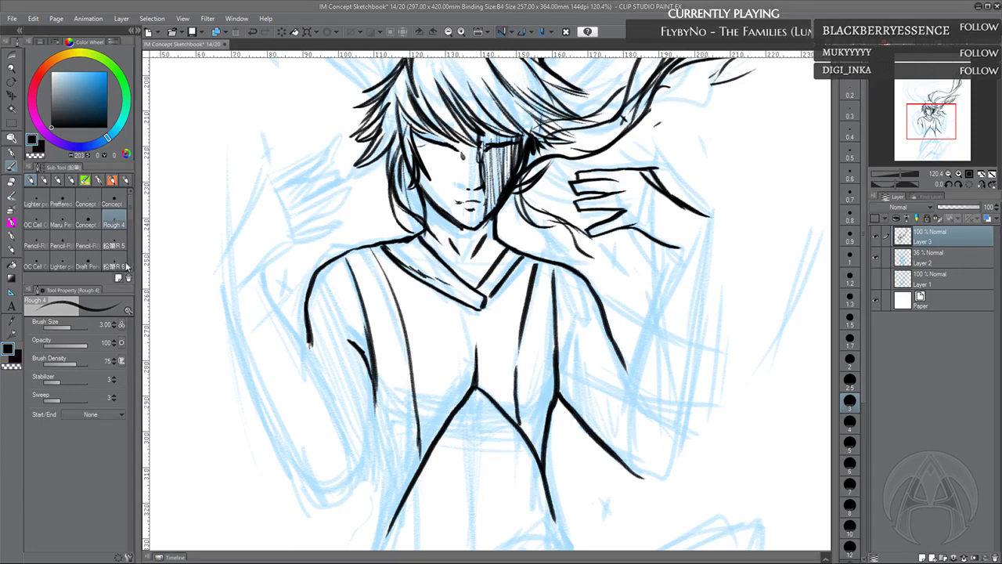
Set up the Rough 2 brush at size 2.5, undo the test scribbles, and restate the torso side line below the shoulder
{"action": "key", "text": "p"}
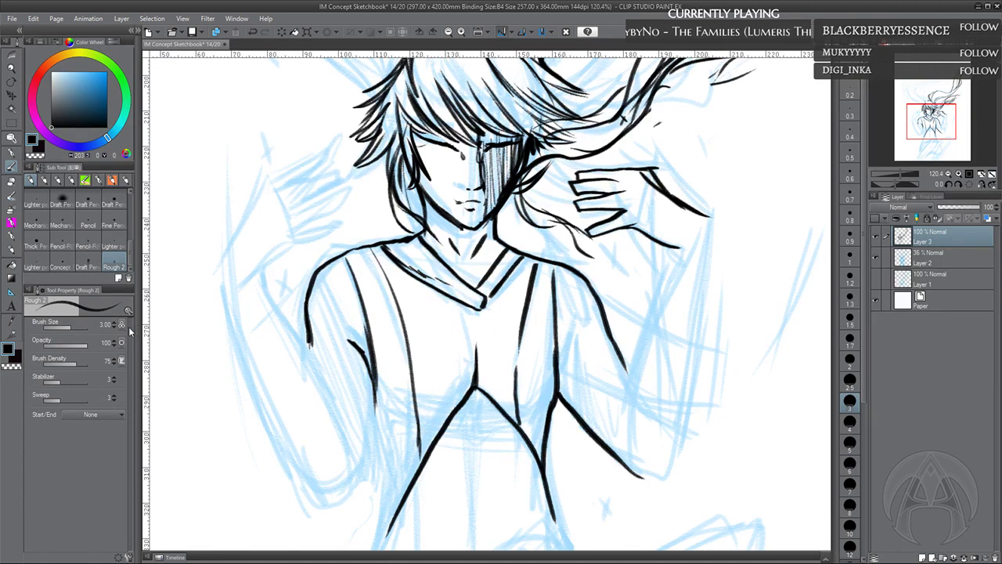
{"action": "left_click", "coordinate": [850, 379]}
{"action": "left_click_drag", "start_coordinate": [311, 368], "coordinate": [303, 428]}
{"action": "left_click_drag", "start_coordinate": [309, 385], "coordinate": [314, 450]}
{"action": "left_click_drag", "start_coordinate": [321, 403], "coordinate": [327, 452]}
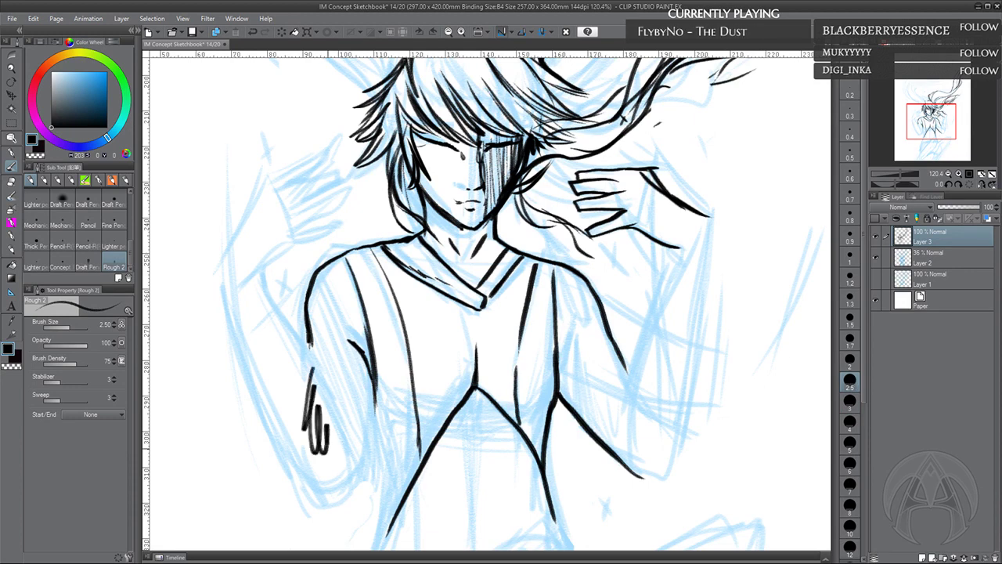
{"action": "left_click", "coordinate": [253, 34]}
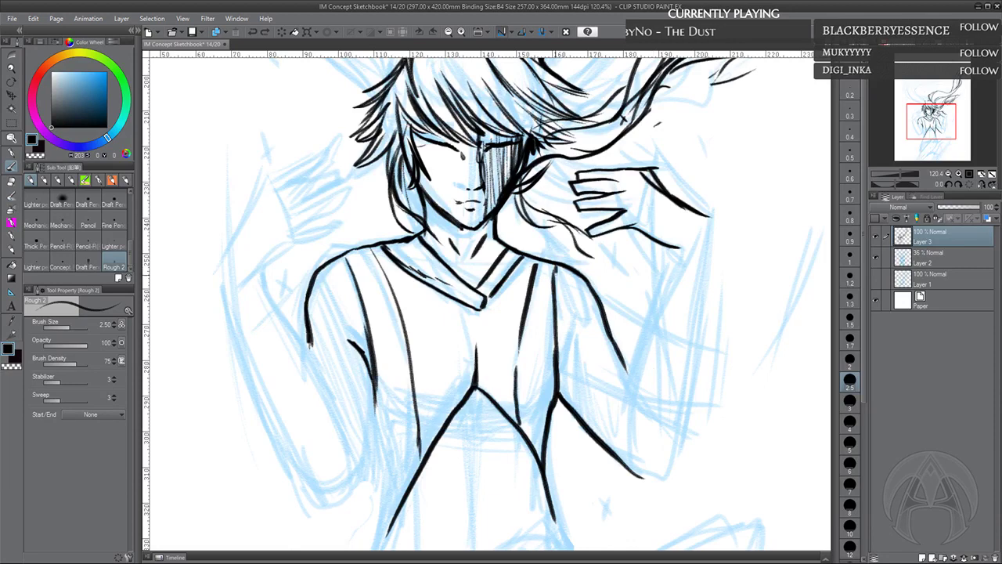
{"action": "left_click_drag", "start_coordinate": [556, 268], "coordinate": [561, 368]}
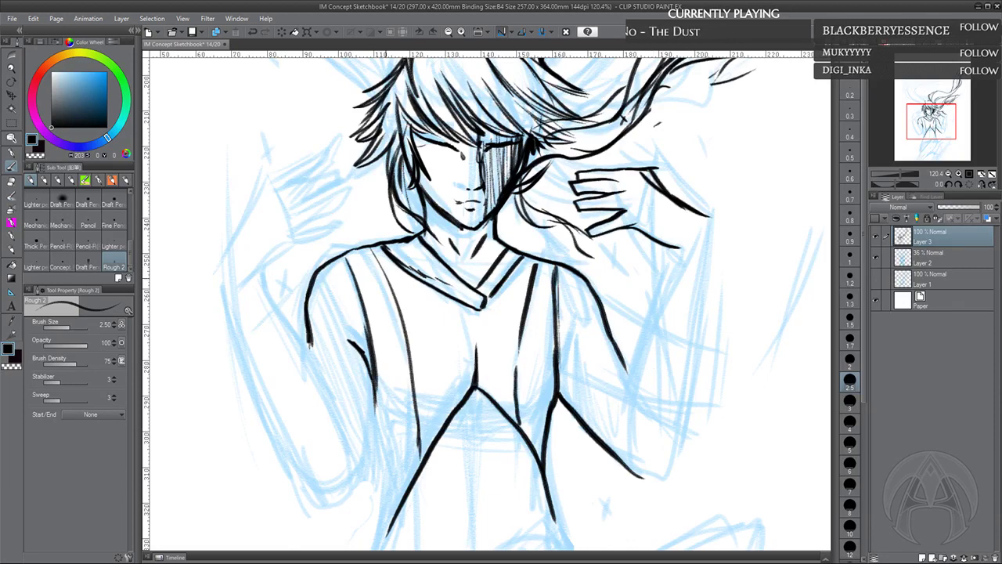
Set the Rough 4 brush to size 4, and return to the Rough 2 brush
{"action": "scroll", "coordinate": [133, 249], "scroll_direction": "down", "scroll_amount": 3}
{"action": "left_click", "coordinate": [114, 225]}
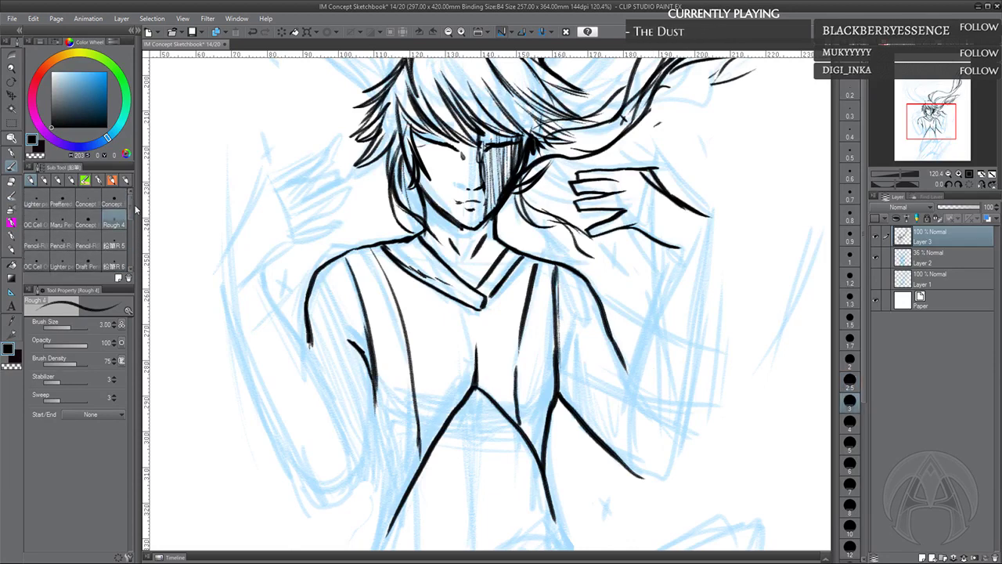
{"action": "left_click", "coordinate": [850, 421]}
{"action": "scroll", "coordinate": [134, 227], "scroll_direction": "up", "scroll_amount": 3}
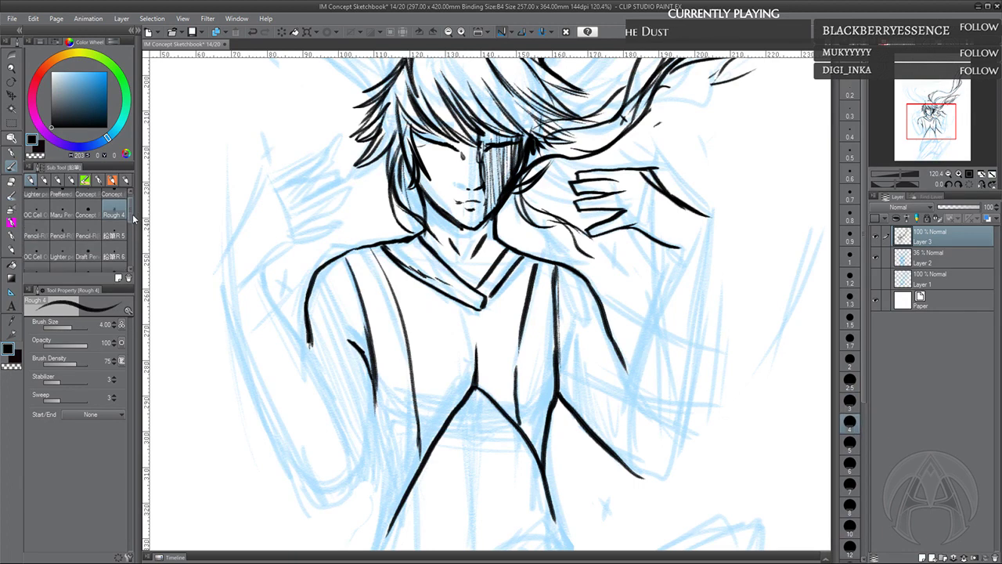
{"action": "left_click", "coordinate": [113, 265]}
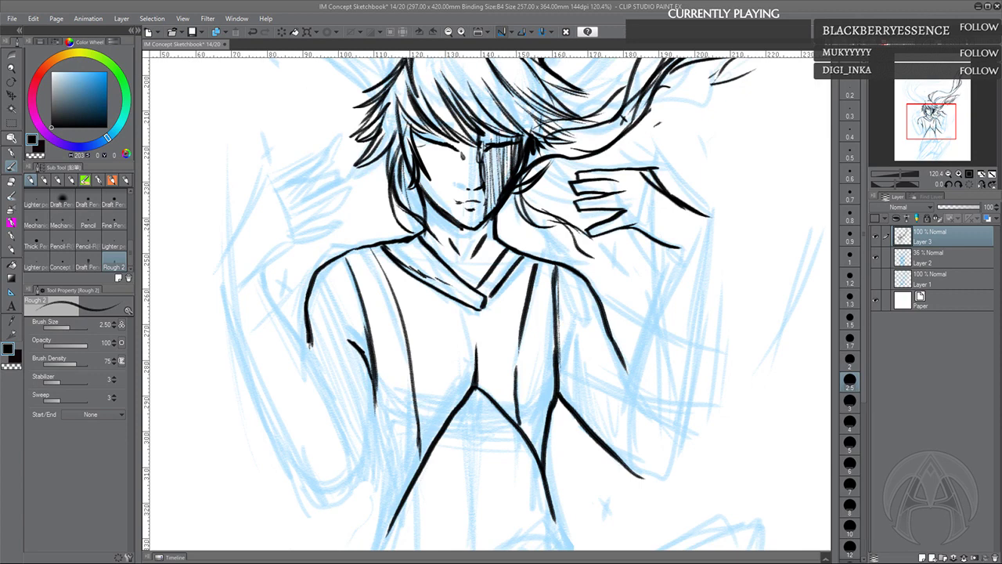
Darken the garment's long strap line and ink both side contours of the torso toward the waist
{"action": "left_click_drag", "start_coordinate": [400, 300], "coordinate": [398, 313]}
{"action": "mouse_move", "coordinate": [372, 261]}
{"action": "left_mouse_down"}
{"action": "mouse_move", "coordinate": [404, 337]}
{"action": "mouse_move", "coordinate": [421, 478]}
{"action": "left_mouse_up"}
{"action": "mouse_move", "coordinate": [426, 418]}
{"action": "left_mouse_down", "text": "space"}
{"action": "mouse_move", "coordinate": [415, 314]}
{"action": "mouse_move", "coordinate": [374, 341]}
{"action": "mouse_move", "coordinate": [374, 440]}
{"action": "left_mouse_up", "text": "space"}
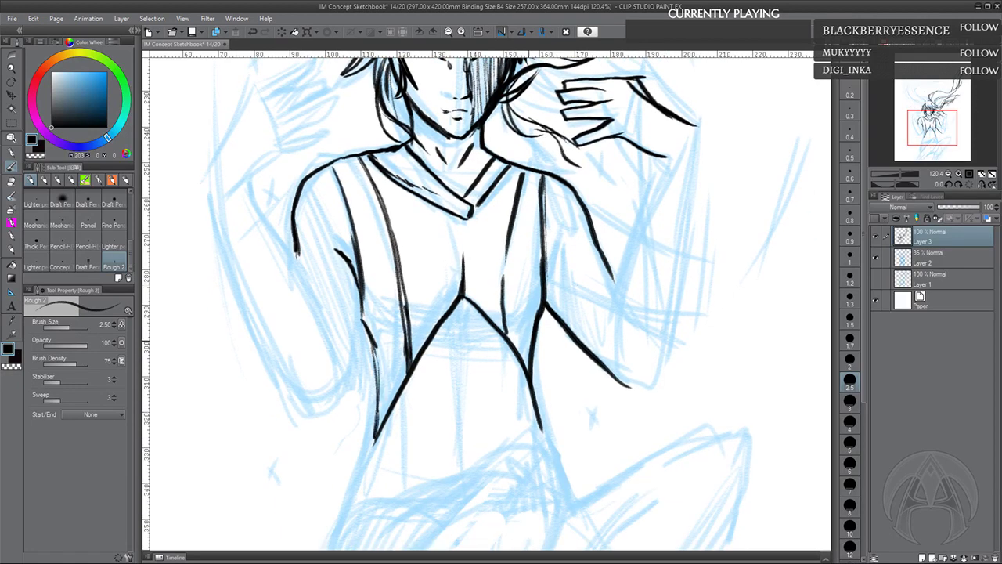
{"action": "left_click_drag", "start_coordinate": [534, 344], "coordinate": [532, 394]}
{"action": "left_click_drag", "start_coordinate": [541, 318], "coordinate": [536, 387]}
Add short fold strokes beneath both sides of the chest and thicken the peak of the front opening
{"action": "mouse_move", "coordinate": [487, 306]}
{"action": "left_mouse_down"}
{"action": "mouse_move", "coordinate": [528, 313]}
{"action": "mouse_move", "coordinate": [524, 324]}
{"action": "left_mouse_up"}
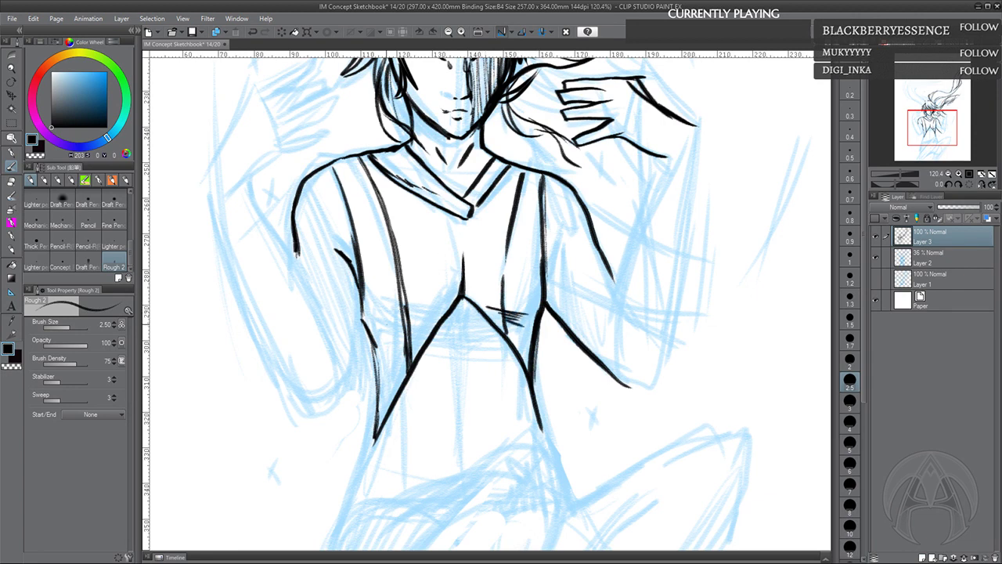
{"action": "mouse_move", "coordinate": [392, 323]}
{"action": "left_mouse_down"}
{"action": "mouse_move", "coordinate": [429, 320]}
{"action": "mouse_move", "coordinate": [422, 328]}
{"action": "mouse_move", "coordinate": [479, 313]}
{"action": "mouse_move", "coordinate": [506, 342]}
{"action": "left_mouse_up"}
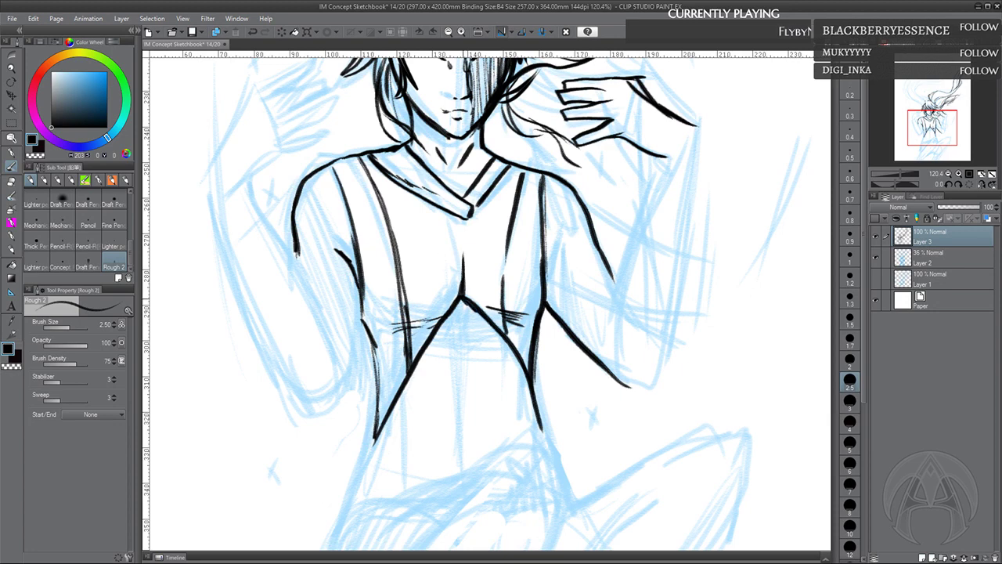
{"action": "left_click_drag", "start_coordinate": [464, 287], "coordinate": [470, 300]}
{"action": "left_click_drag", "start_coordinate": [464, 281], "coordinate": [469, 296]}
Reinforce the front opening's edge and extend the waist contour down toward the hip
{"action": "left_click_drag", "start_coordinate": [497, 333], "coordinate": [522, 365]}
{"action": "mouse_move", "coordinate": [376, 434]}
{"action": "left_mouse_down"}
{"action": "mouse_move", "coordinate": [354, 512]}
{"action": "mouse_move", "coordinate": [360, 501]}
{"action": "left_mouse_up"}
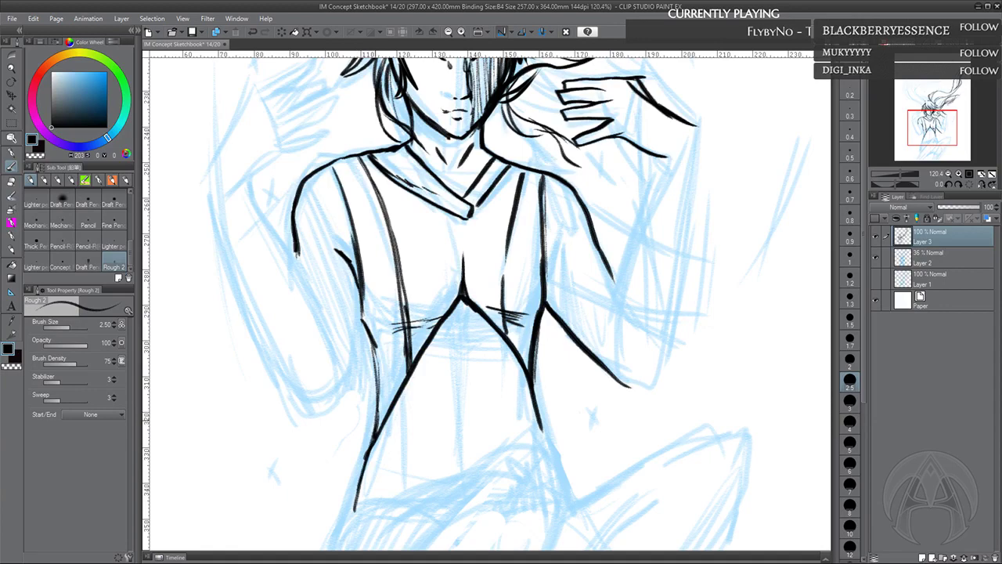
{"action": "left_click_drag", "start_coordinate": [376, 347], "coordinate": [371, 463]}
Redraw the outer upper-arm contour below the raised hand, add a small armpit fold, and join the side line to the shoulder
{"action": "left_click_drag", "start_coordinate": [461, 298], "coordinate": [446, 376]}
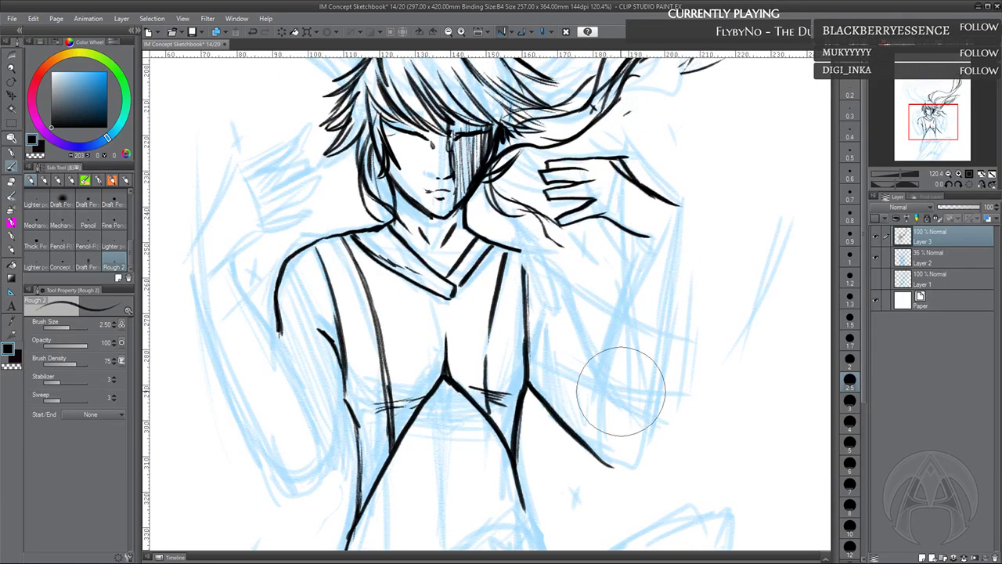
{"action": "mouse_move", "coordinate": [520, 252]}
{"action": "left_mouse_down"}
{"action": "mouse_move", "coordinate": [552, 277]}
{"action": "mouse_move", "coordinate": [597, 369]}
{"action": "left_mouse_up"}
{"action": "left_click_drag", "start_coordinate": [576, 337], "coordinate": [605, 382]}
{"action": "left_click_drag", "start_coordinate": [536, 302], "coordinate": [551, 312]}
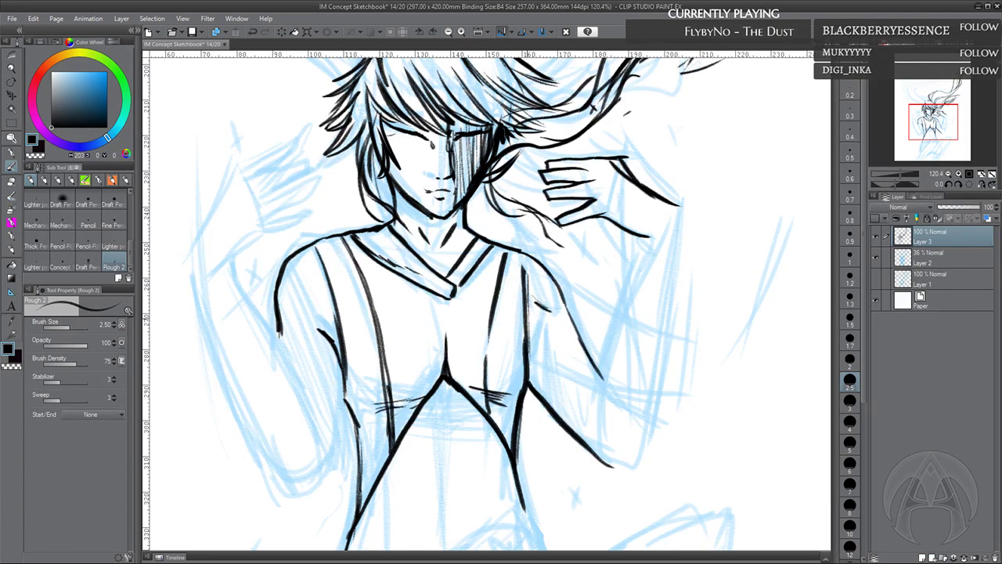
{"action": "mouse_move", "coordinate": [526, 259]}
{"action": "left_mouse_down"}
{"action": "mouse_move", "coordinate": [527, 318]}
{"action": "mouse_move", "coordinate": [524, 286]}
{"action": "left_mouse_up"}
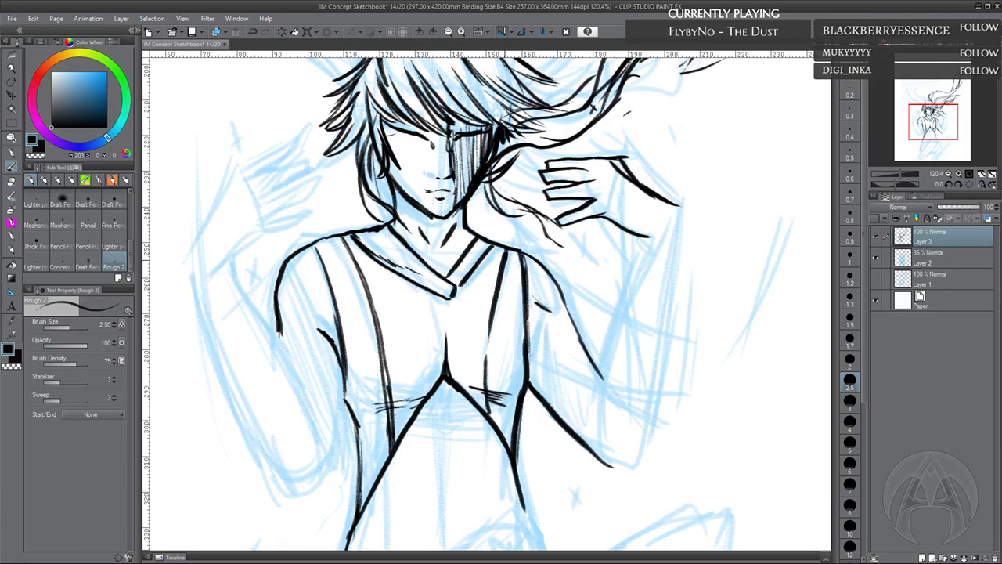
Mirror the canvas view horizontally and select the Maru Pen at brush size 1.5
{"action": "scroll", "coordinate": [486, 301], "scroll_direction": "up", "scroll_amount": 4}
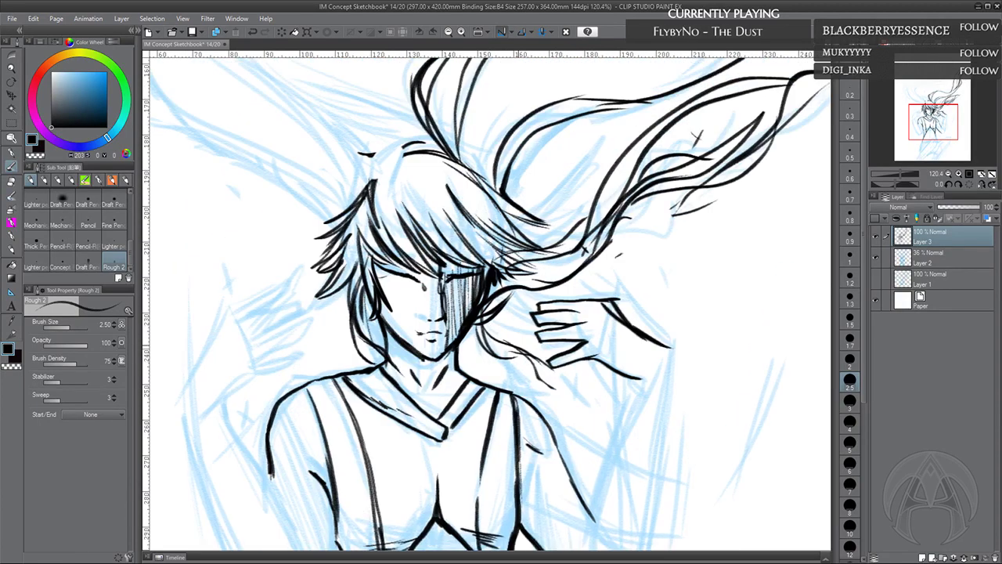
{"action": "left_click_drag", "start_coordinate": [548, 359], "coordinate": [552, 358]}
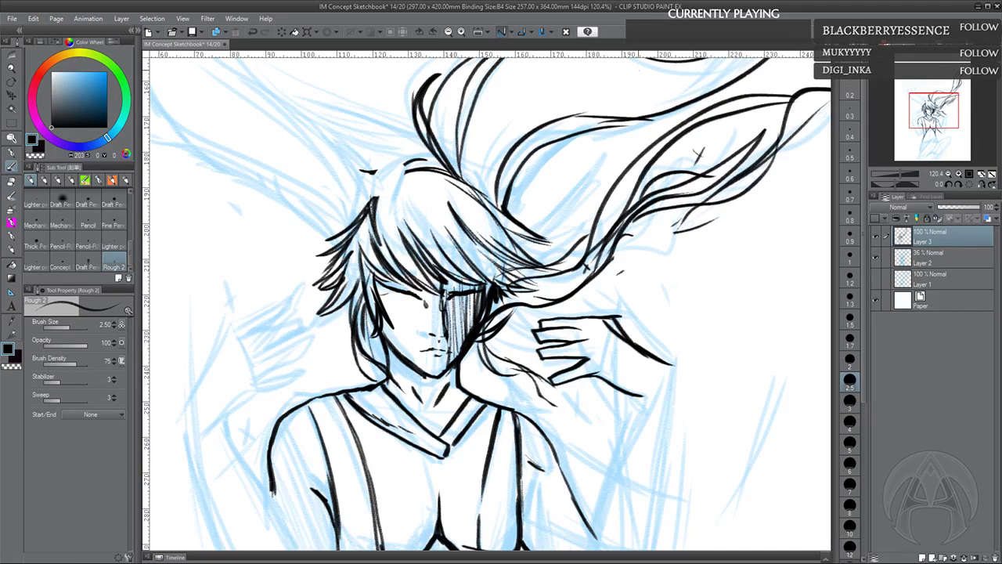
{"action": "left_click", "coordinate": [980, 184]}
{"action": "left_click_drag", "start_coordinate": [593, 376], "coordinate": [534, 379]}
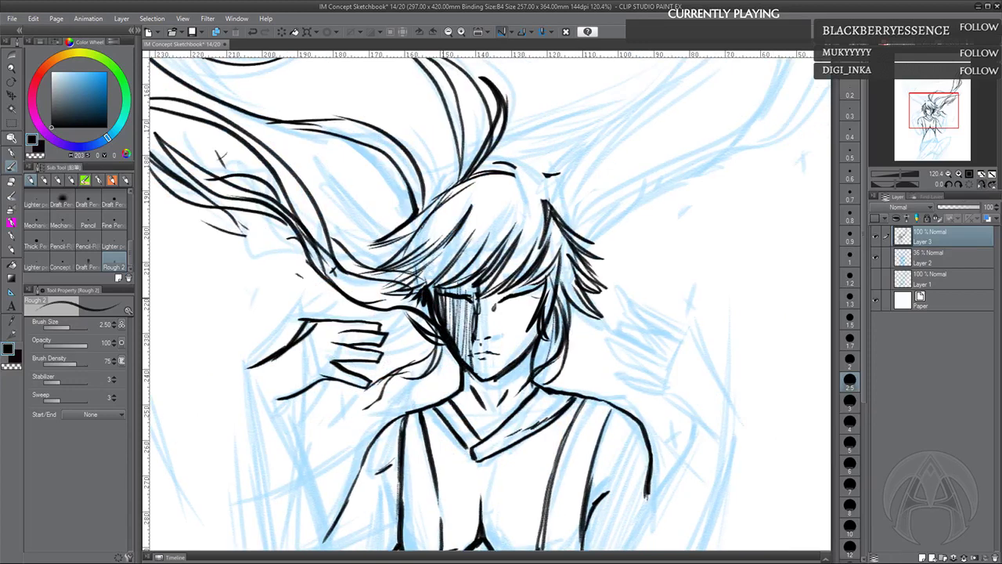
{"action": "scroll", "coordinate": [119, 226], "scroll_direction": "down", "scroll_amount": 3}
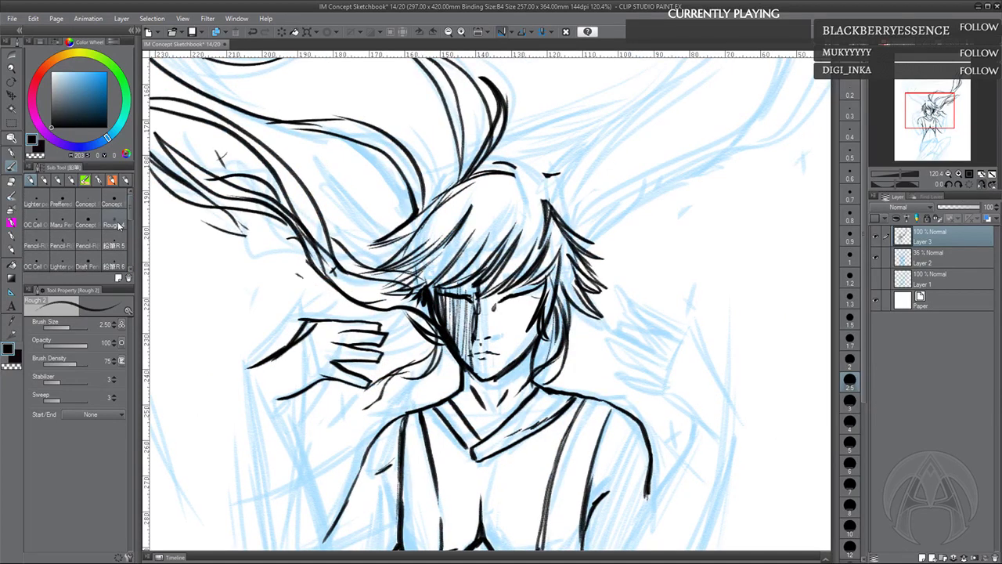
{"action": "left_click", "coordinate": [66, 224]}
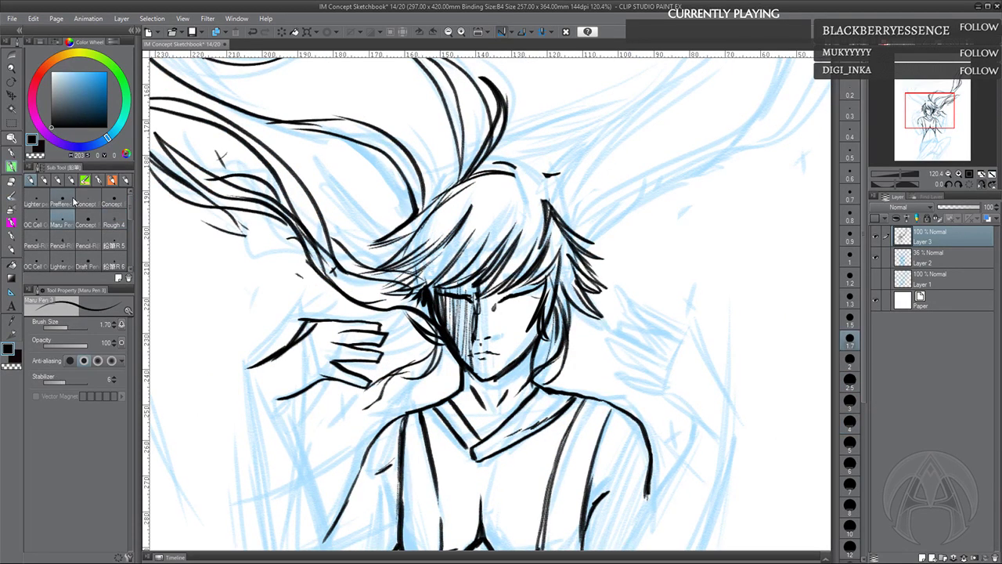
{"action": "left_click", "coordinate": [850, 318]}
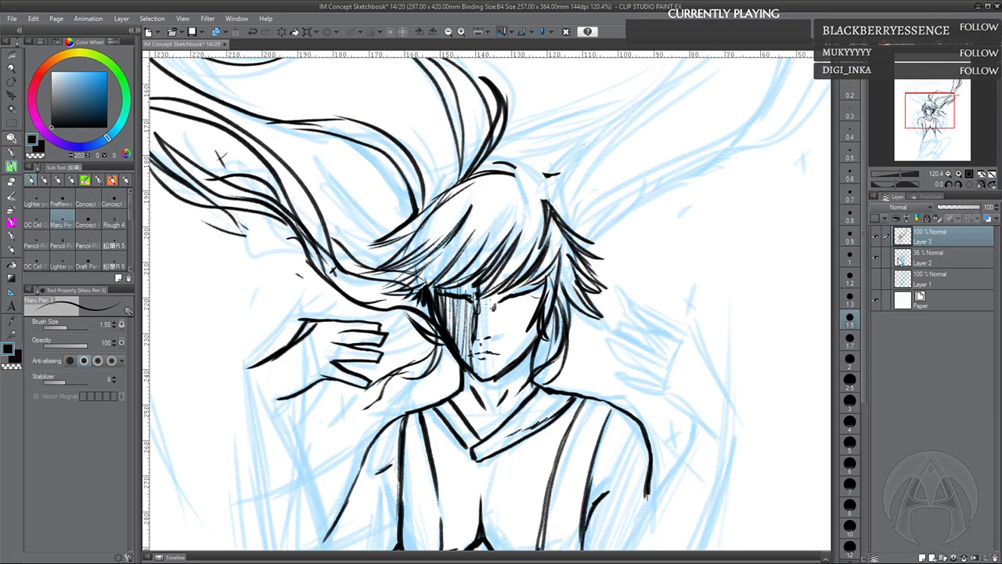
Switch to the transparent colour and touch up small stray line parts near the jaw and in the side hair
{"action": "left_click", "coordinate": [959, 173]}
{"action": "left_click", "coordinate": [959, 174]}
{"action": "key", "text": "c"}
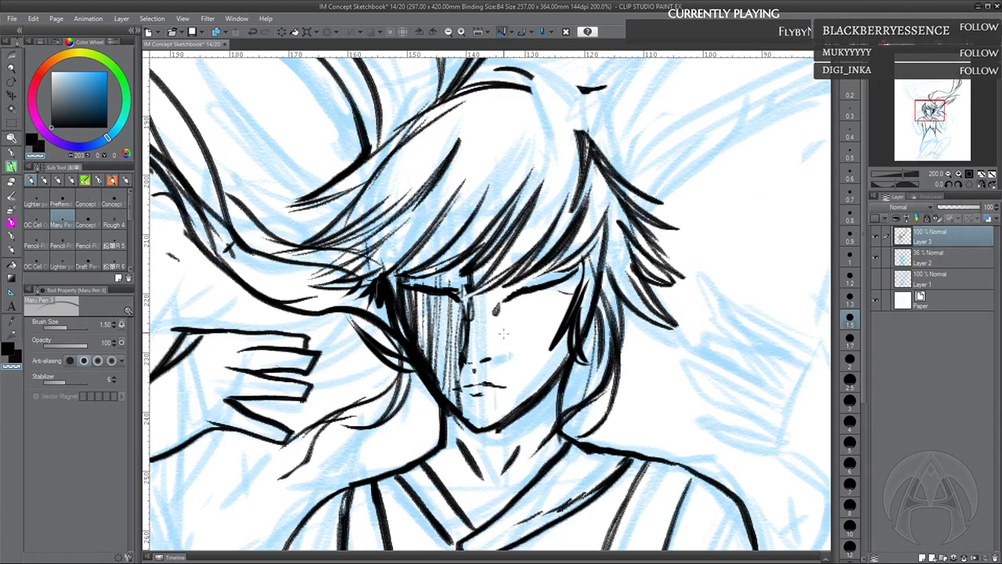
{"action": "left_click_drag", "start_coordinate": [439, 400], "coordinate": [448, 419]}
{"action": "left_click_drag", "start_coordinate": [607, 222], "coordinate": [600, 236]}
Erase the loose crown marks and the upper outer side locks, and switch back to the drawing colour
{"action": "left_click_drag", "start_coordinate": [903, 173], "coordinate": [899, 174]}
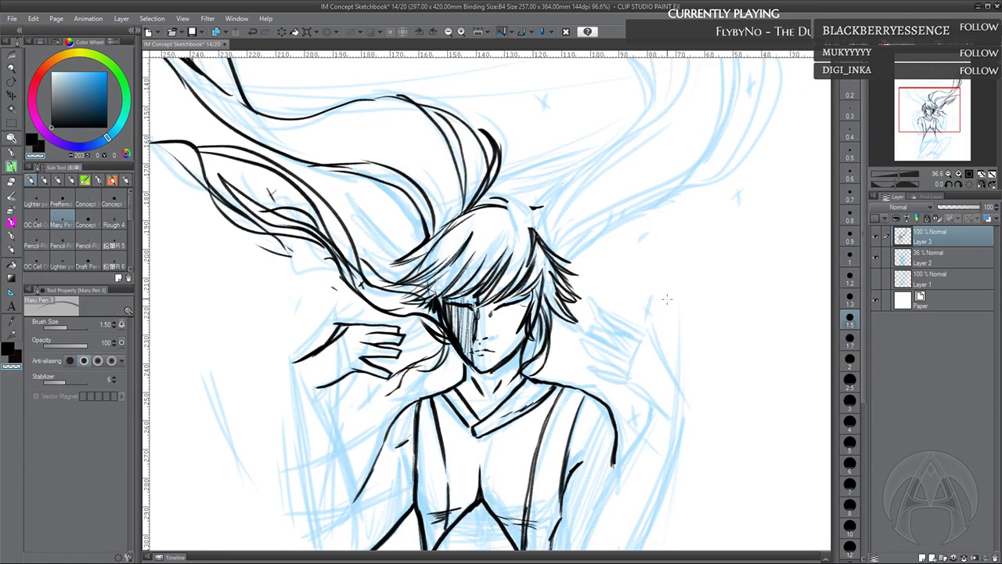
{"action": "mouse_move", "coordinate": [529, 202]}
{"action": "left_mouse_down"}
{"action": "mouse_move", "coordinate": [572, 239]}
{"action": "mouse_move", "coordinate": [502, 205]}
{"action": "mouse_move", "coordinate": [574, 273]}
{"action": "mouse_move", "coordinate": [550, 254]}
{"action": "mouse_move", "coordinate": [523, 201]}
{"action": "mouse_move", "coordinate": [496, 195]}
{"action": "mouse_move", "coordinate": [525, 220]}
{"action": "left_mouse_up"}
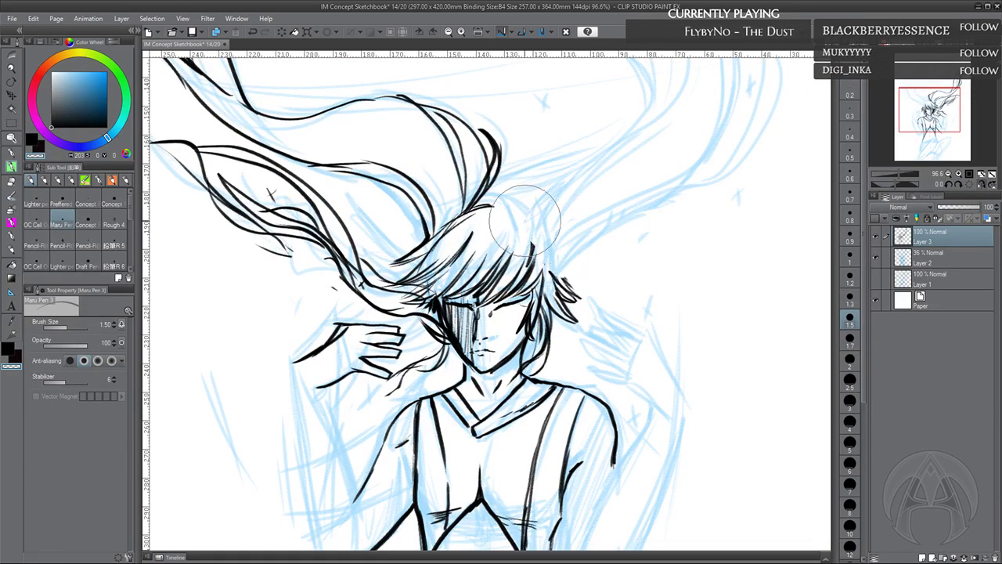
{"action": "left_click", "coordinate": [14, 354]}
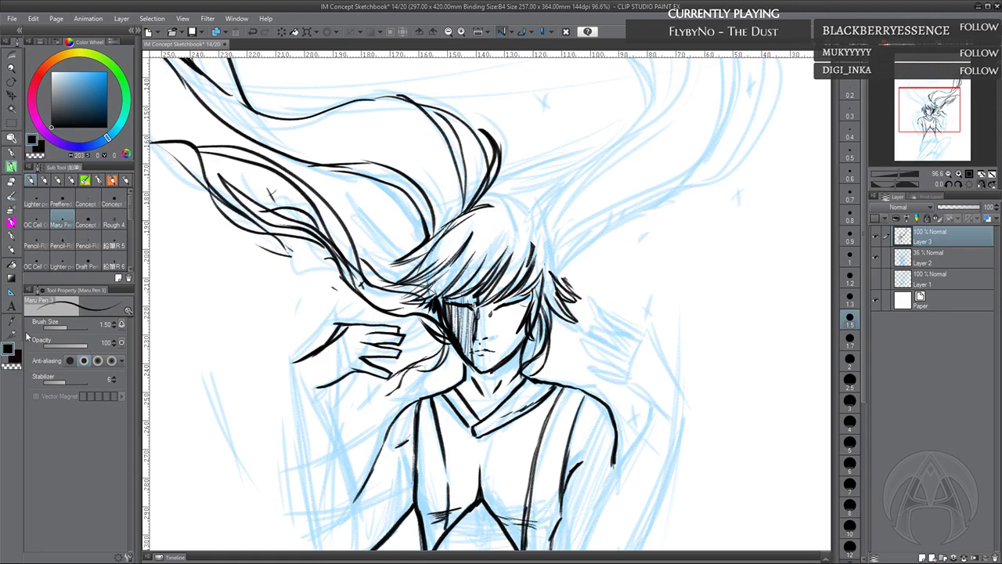
Select the Rough 4 brush and return the canvas to its upright, unmirrored view
{"action": "key", "text": "asciicircum"}
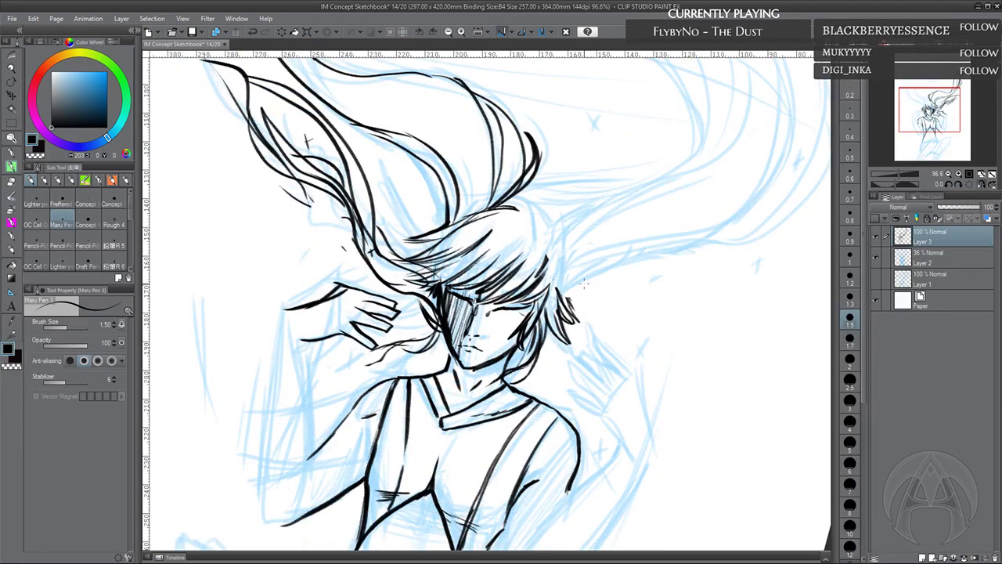
{"action": "key", "text": "-"}
{"action": "left_click", "coordinate": [114, 223]}
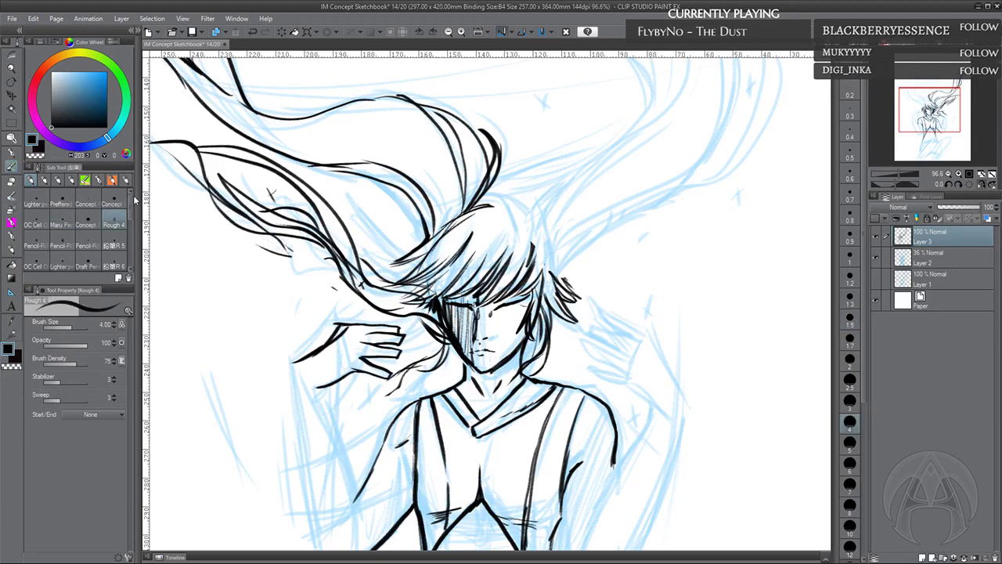
{"action": "key", "text": "h"}
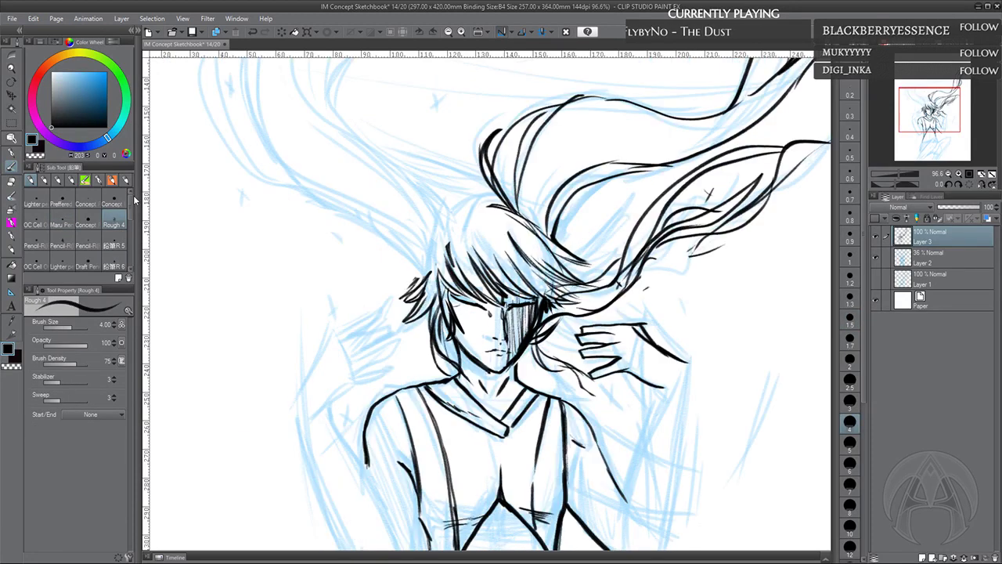
Redraw the side of the hair with a curved outline from the crown into pointed locks beside the face
{"action": "mouse_move", "coordinate": [470, 274]}
{"action": "left_mouse_down"}
{"action": "mouse_move", "coordinate": [467, 288]}
{"action": "mouse_move", "coordinate": [478, 225]}
{"action": "mouse_move", "coordinate": [521, 235]}
{"action": "mouse_move", "coordinate": [493, 220]}
{"action": "left_mouse_up"}
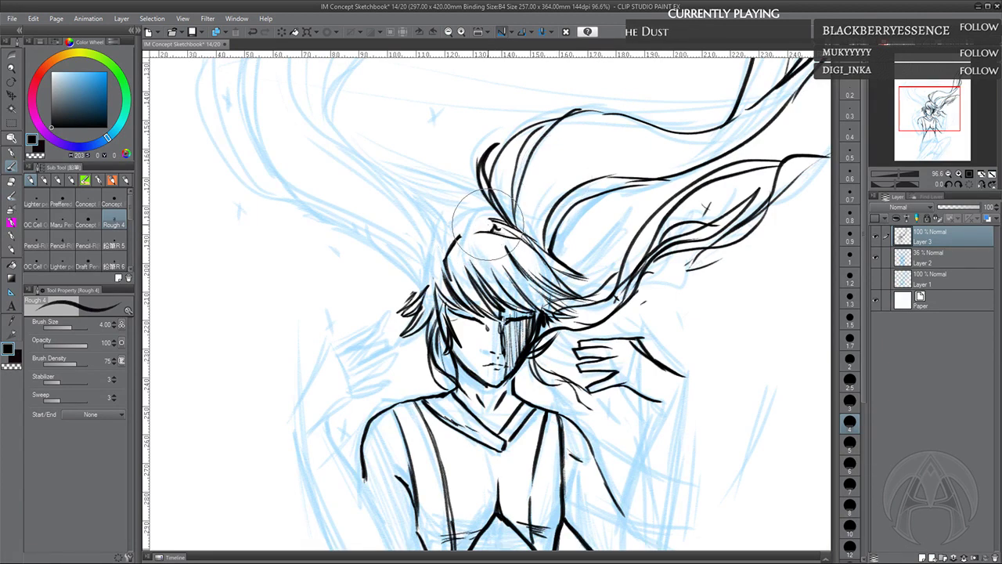
{"action": "left_click_drag", "start_coordinate": [444, 261], "coordinate": [435, 279]}
{"action": "mouse_move", "coordinate": [444, 257]}
{"action": "left_mouse_down"}
{"action": "mouse_move", "coordinate": [435, 288]}
{"action": "mouse_move", "coordinate": [413, 291]}
{"action": "mouse_move", "coordinate": [426, 293]}
{"action": "left_mouse_up"}
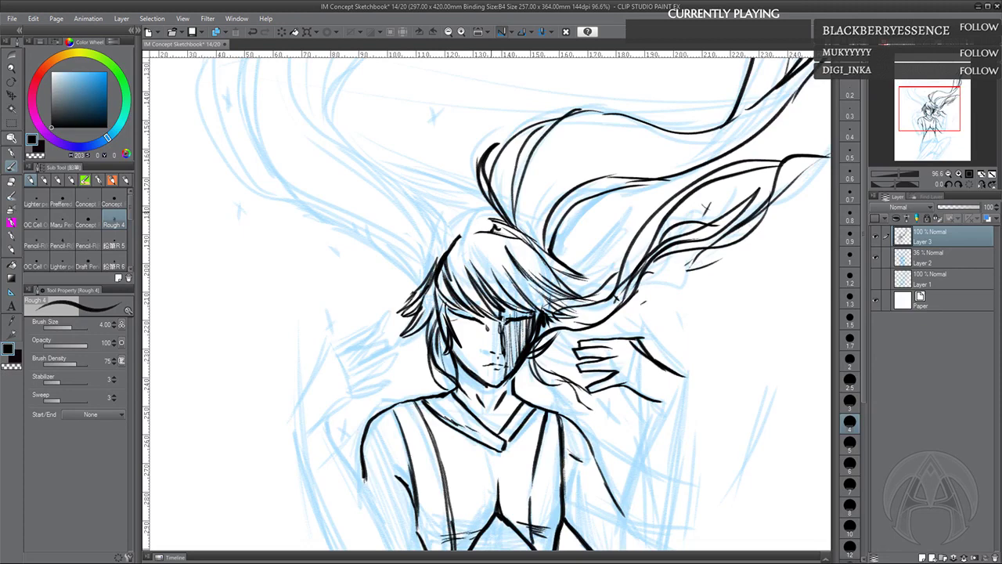
{"action": "left_click_drag", "start_coordinate": [440, 259], "coordinate": [401, 312]}
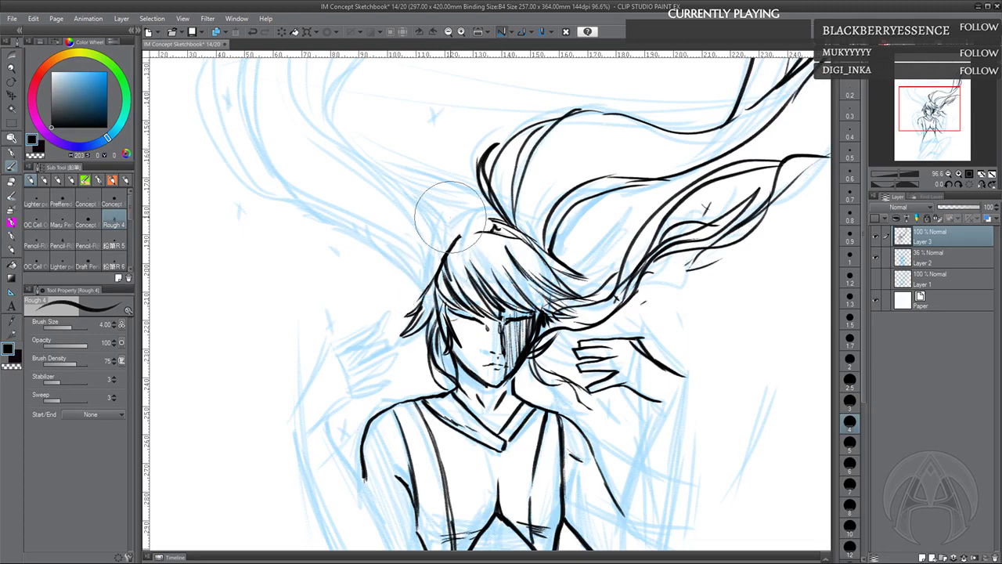
Erase the curved hair outline above the side locks and switch to the Concept Pencil 34 brush
{"action": "mouse_move", "coordinate": [438, 267]}
{"action": "left_mouse_down"}
{"action": "mouse_move", "coordinate": [479, 231]}
{"action": "mouse_move", "coordinate": [446, 253]}
{"action": "mouse_move", "coordinate": [424, 292]}
{"action": "left_mouse_up"}
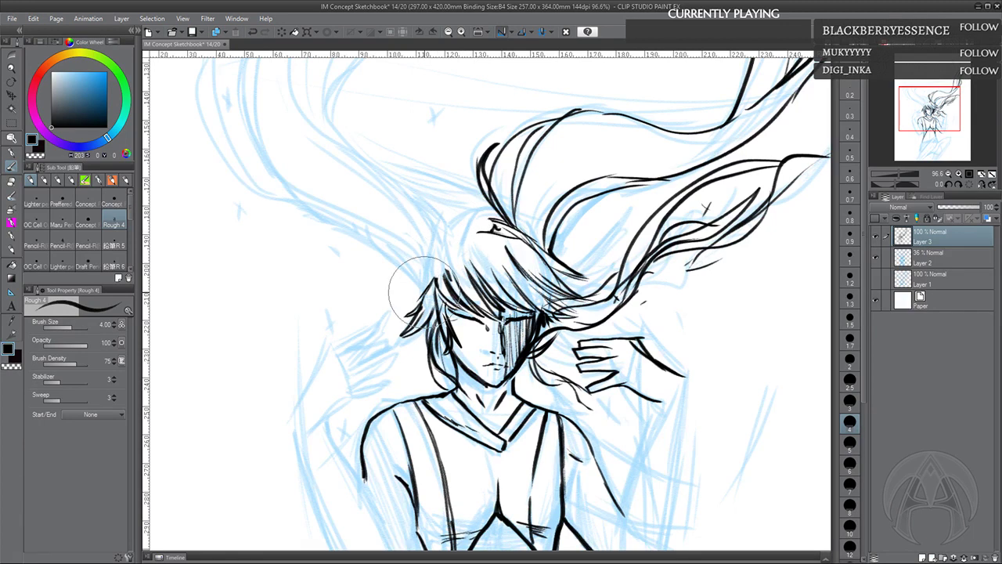
{"action": "left_click", "coordinate": [61, 225]}
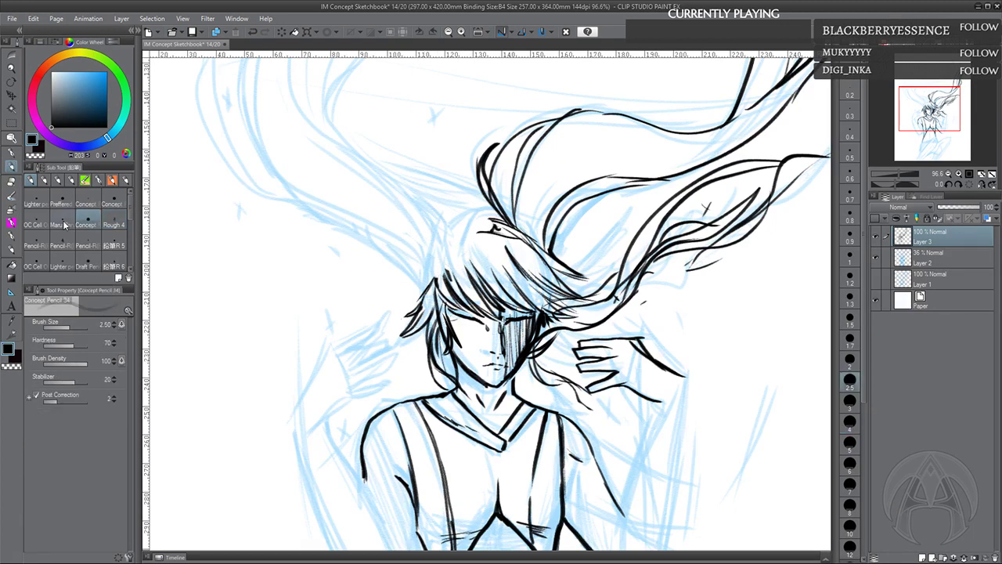
Ink the crown outline from the side locks up to the hair's peak with the OC Cell Outline Marker 8 brush
{"action": "mouse_move", "coordinate": [447, 279]}
{"action": "left_mouse_down"}
{"action": "mouse_move", "coordinate": [449, 255]}
{"action": "mouse_move", "coordinate": [492, 222]}
{"action": "left_mouse_up"}
{"action": "left_click", "coordinate": [851, 298]}
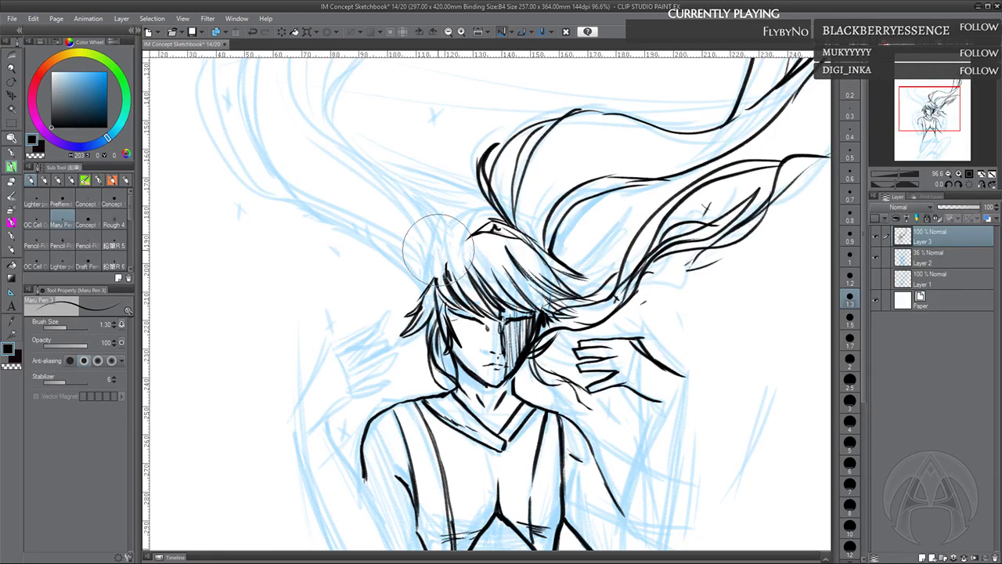
{"action": "left_click", "coordinate": [36, 224]}
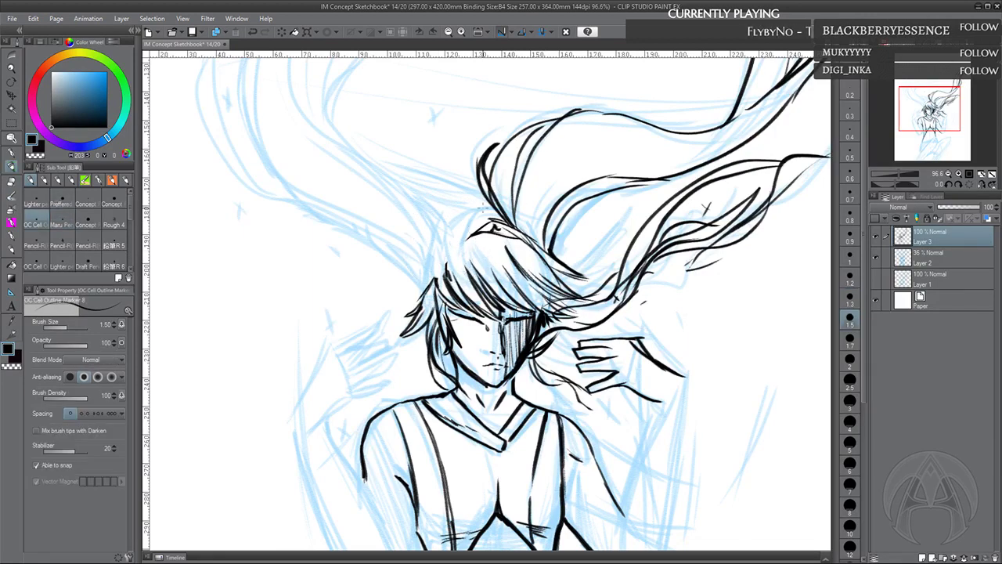
{"action": "mouse_move", "coordinate": [434, 281]}
{"action": "left_mouse_down"}
{"action": "mouse_move", "coordinate": [470, 236]}
{"action": "mouse_move", "coordinate": [446, 262]}
{"action": "left_mouse_up"}
{"action": "mouse_move", "coordinate": [485, 234]}
{"action": "left_mouse_down"}
{"action": "mouse_move", "coordinate": [470, 241]}
{"action": "mouse_move", "coordinate": [488, 248]}
{"action": "mouse_move", "coordinate": [462, 245]}
{"action": "mouse_move", "coordinate": [487, 242]}
{"action": "left_mouse_up"}
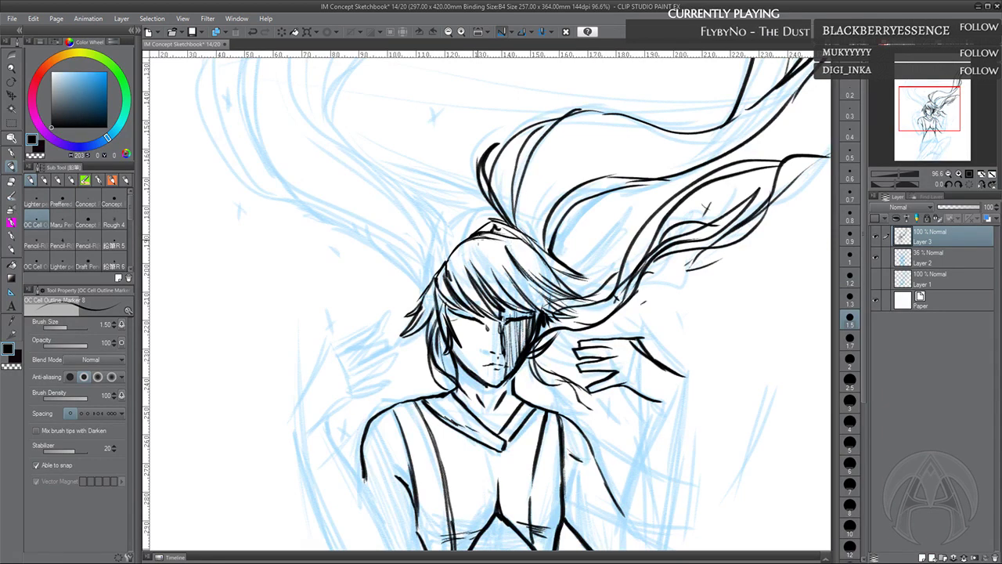
Rework the peak of the crown with the Rough 4 brush and erase stray marks beside the nose with the transparent colour
{"action": "left_click", "coordinate": [114, 224]}
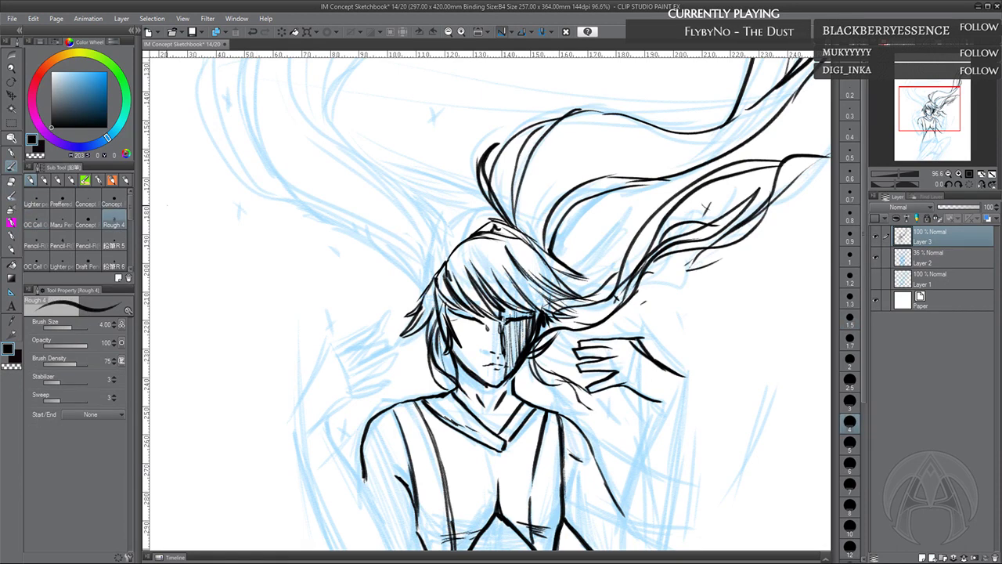
{"action": "left_click_drag", "start_coordinate": [481, 230], "coordinate": [505, 228]}
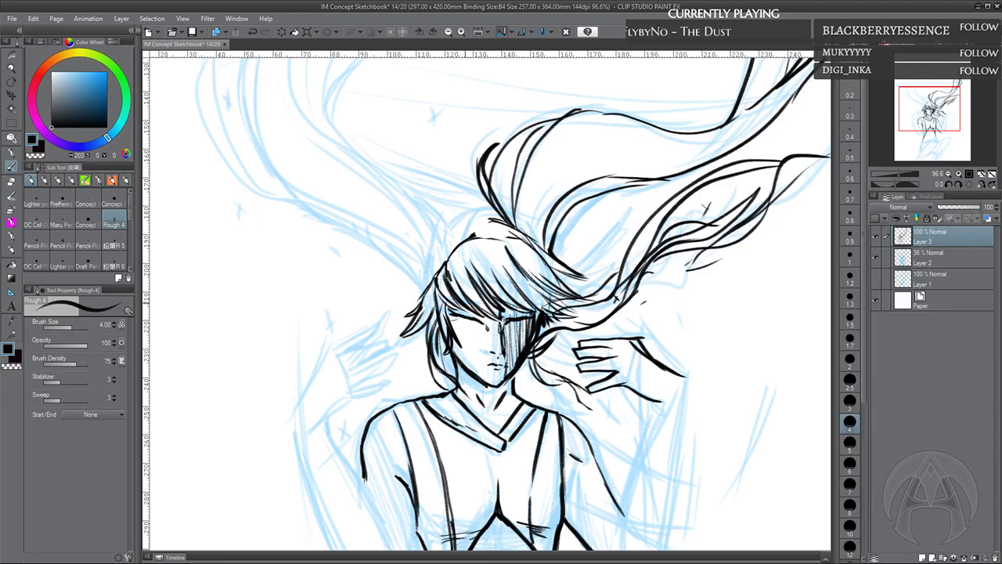
{"action": "left_click_drag", "start_coordinate": [568, 409], "coordinate": [554, 386]}
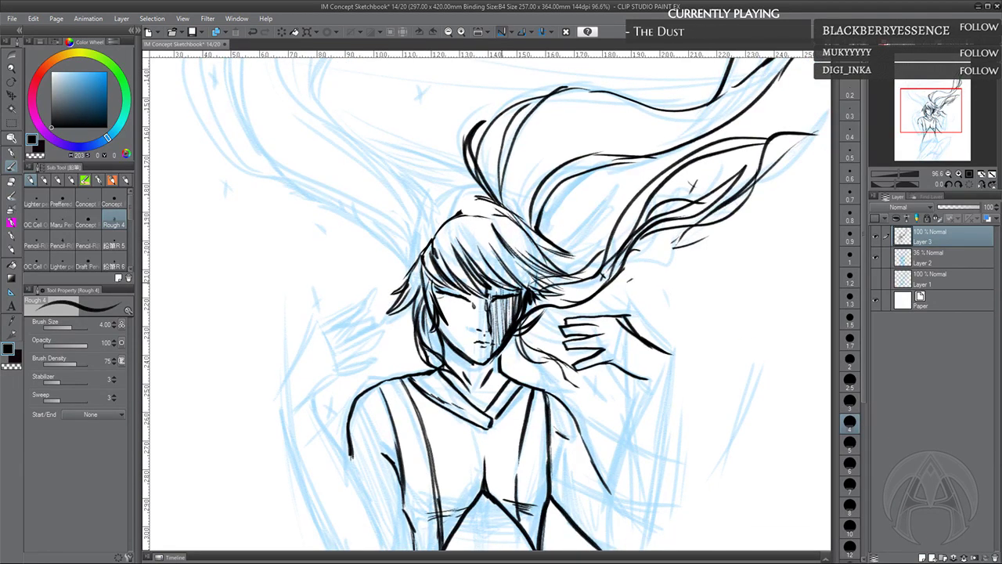
{"action": "left_click", "coordinate": [17, 365]}
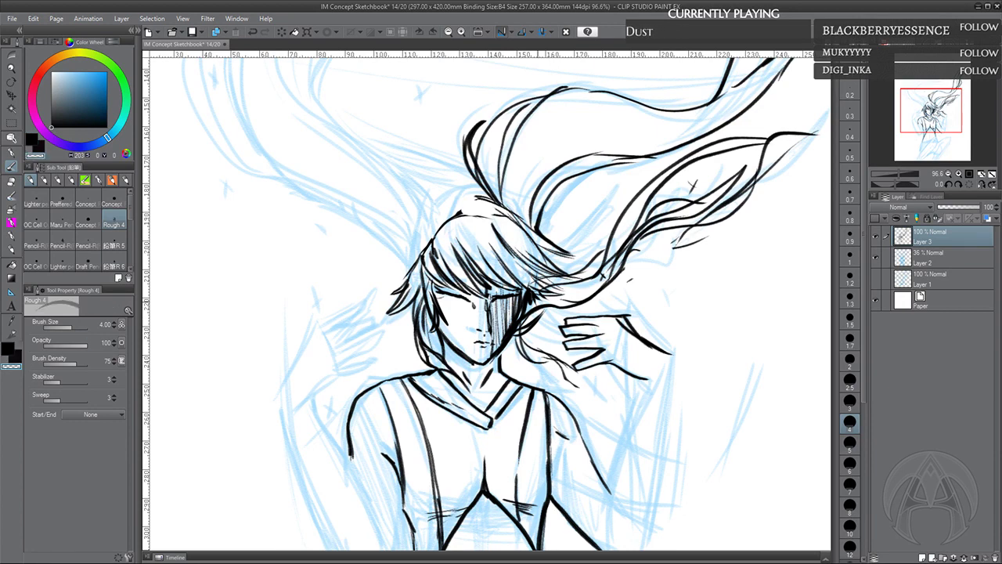
{"action": "left_click_drag", "start_coordinate": [486, 302], "coordinate": [483, 340]}
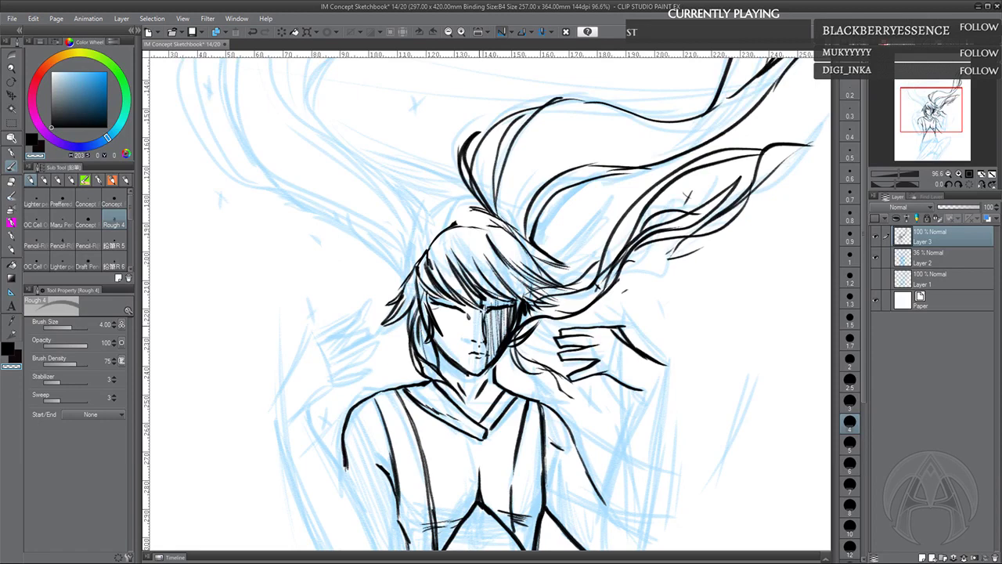
Switch to the Preffered Lighter Pencil 2 brush with the black drawing colour and set its size to 1.3
{"action": "left_click", "coordinate": [61, 202]}
{"action": "left_click", "coordinate": [10, 349]}
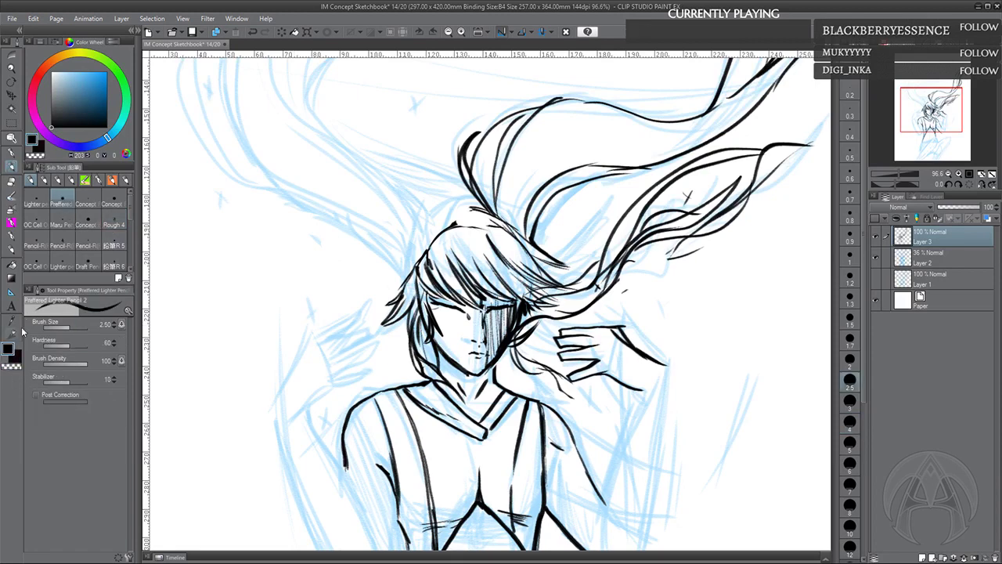
{"action": "left_click", "coordinate": [850, 338]}
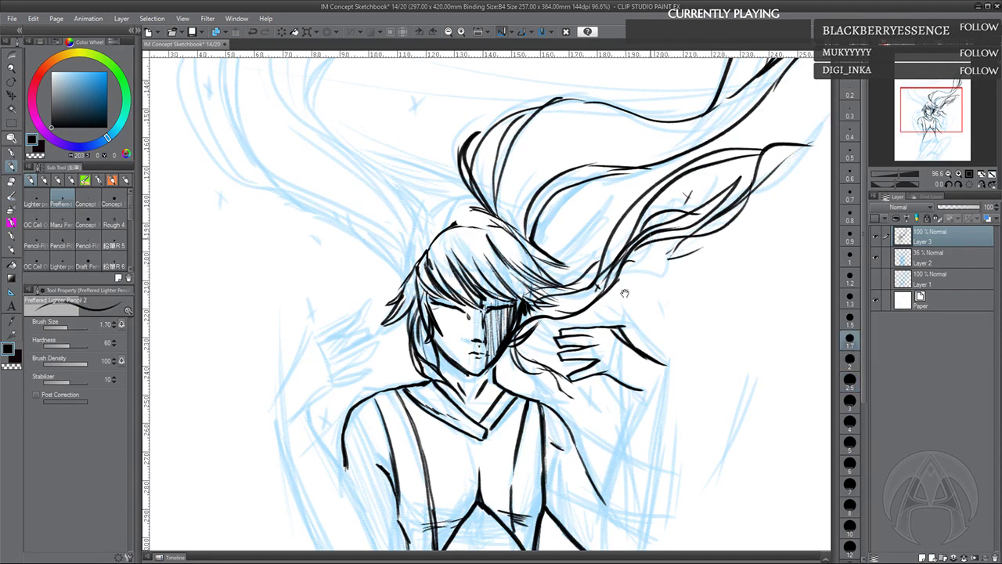
{"action": "mouse_move", "coordinate": [624, 294]}
{"action": "left_mouse_down"}
{"action": "mouse_move", "coordinate": [601, 340]}
{"action": "mouse_move", "coordinate": [594, 332]}
{"action": "mouse_move", "coordinate": [577, 355]}
{"action": "left_mouse_up"}
{"action": "left_click", "coordinate": [849, 297]}
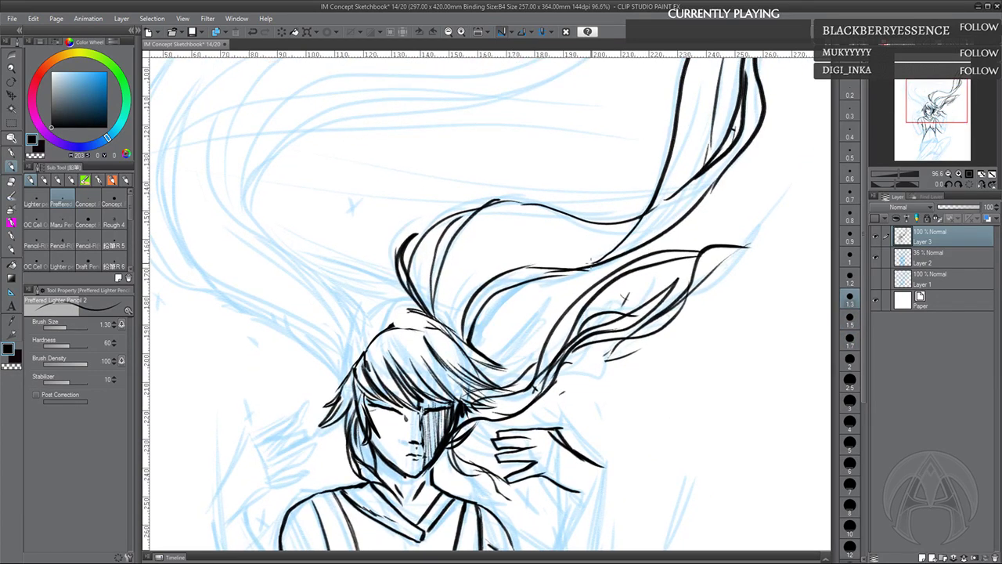
Strengthen the torso's side line below the armpit and touch up the hair edge beside the cheek
{"action": "left_click", "coordinate": [949, 174]}
{"action": "left_click", "coordinate": [949, 175]}
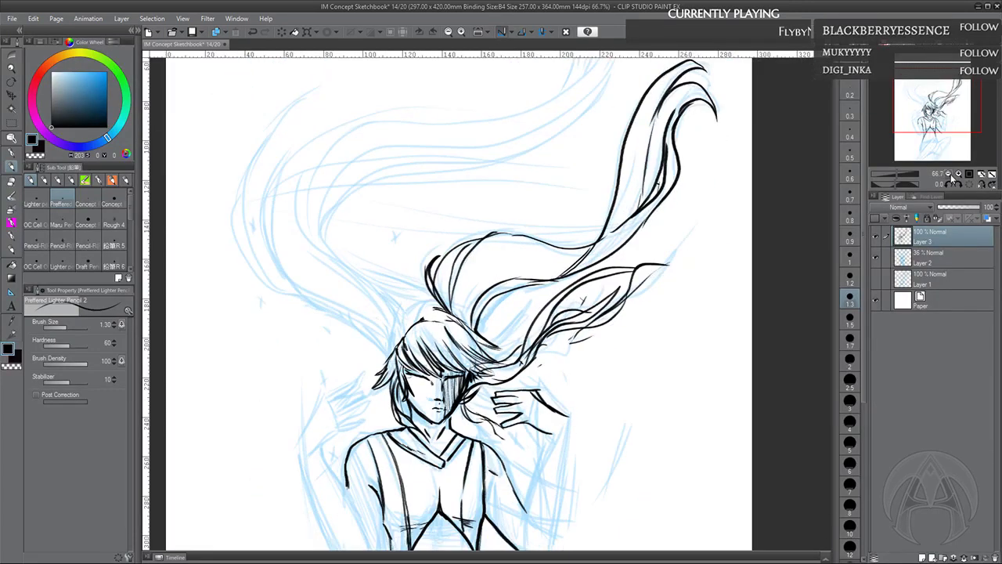
{"action": "left_click", "coordinate": [951, 177]}
{"action": "scroll", "coordinate": [593, 347], "scroll_direction": "down", "scroll_amount": 3}
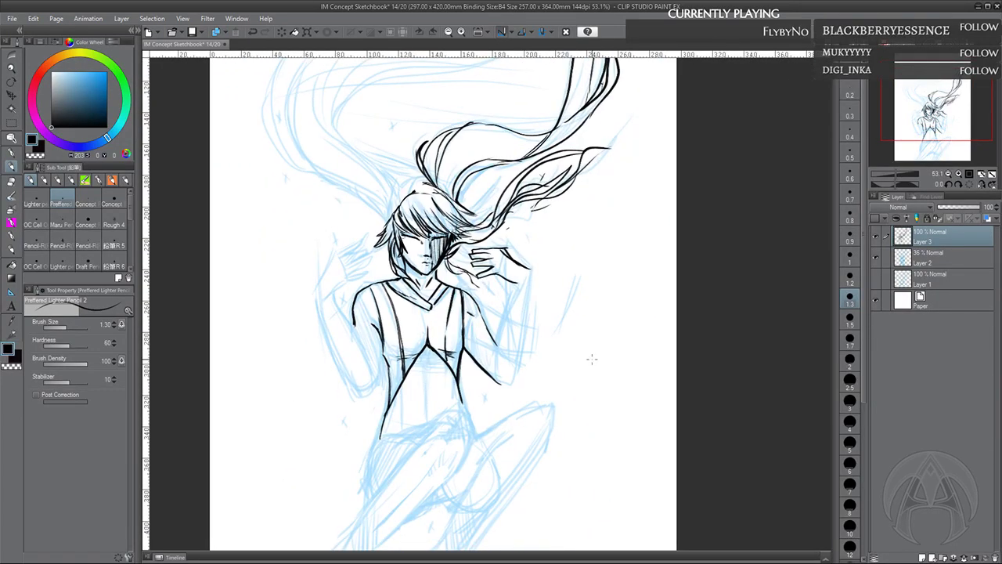
{"action": "left_click_drag", "start_coordinate": [384, 346], "coordinate": [390, 382]}
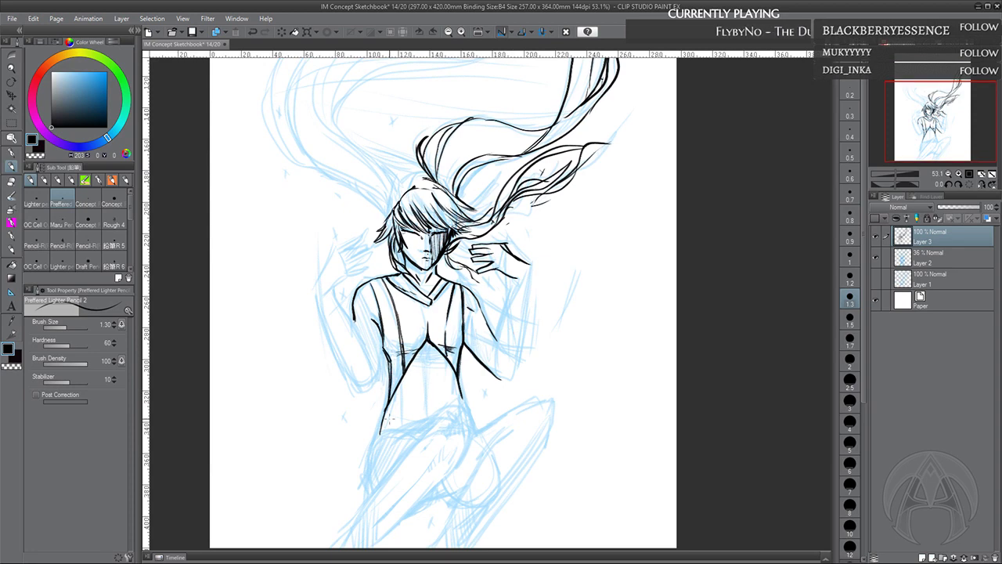
{"action": "left_click_drag", "start_coordinate": [390, 419], "coordinate": [387, 425]}
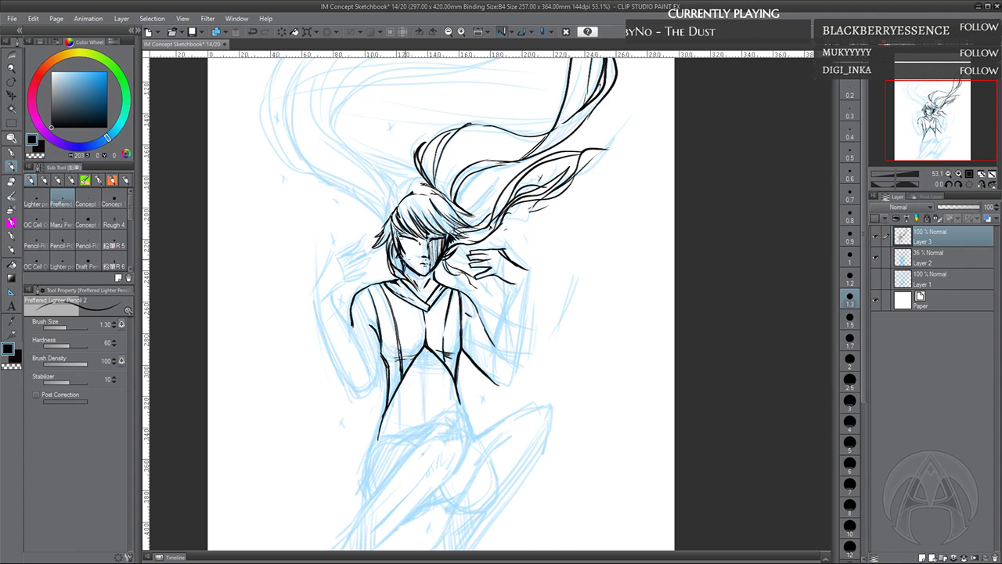
{"action": "left_click_drag", "start_coordinate": [404, 254], "coordinate": [410, 270]}
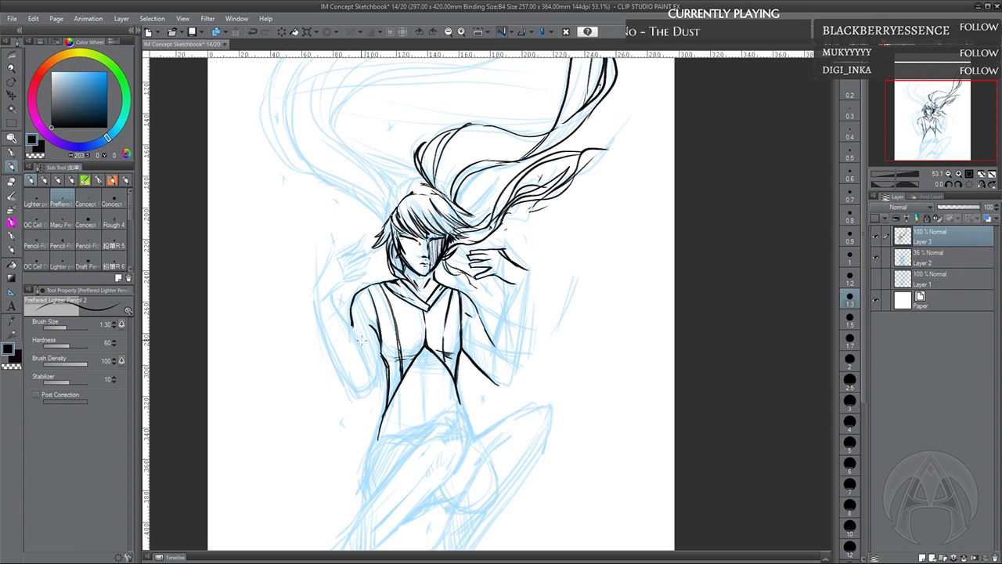
Ink the uninked raised arm over the blue sketch, from the elbow and forearm up to the wrist, hand and fingers
{"action": "mouse_move", "coordinate": [332, 296]}
{"action": "left_mouse_down"}
{"action": "mouse_move", "coordinate": [374, 374]}
{"action": "mouse_move", "coordinate": [340, 366]}
{"action": "mouse_move", "coordinate": [367, 398]}
{"action": "mouse_move", "coordinate": [380, 344]}
{"action": "left_mouse_up"}
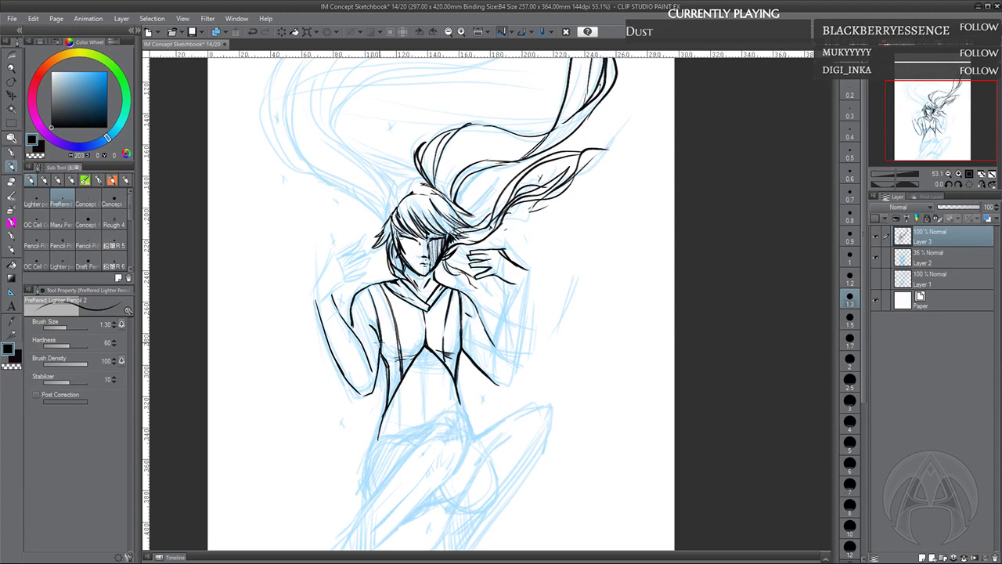
{"action": "mouse_move", "coordinate": [332, 296]}
{"action": "left_mouse_down"}
{"action": "mouse_move", "coordinate": [363, 274]}
{"action": "mouse_move", "coordinate": [362, 284]}
{"action": "mouse_move", "coordinate": [341, 279]}
{"action": "mouse_move", "coordinate": [364, 271]}
{"action": "left_mouse_up"}
{"action": "left_click_drag", "start_coordinate": [367, 261], "coordinate": [342, 269]}
{"action": "mouse_move", "coordinate": [364, 253]}
{"action": "left_mouse_down"}
{"action": "mouse_move", "coordinate": [340, 256]}
{"action": "mouse_move", "coordinate": [316, 295]}
{"action": "mouse_move", "coordinate": [335, 260]}
{"action": "left_mouse_up"}
{"action": "left_click_drag", "start_coordinate": [359, 245], "coordinate": [352, 255]}
{"action": "left_click_drag", "start_coordinate": [362, 252], "coordinate": [311, 305]}
{"action": "left_click_drag", "start_coordinate": [320, 298], "coordinate": [313, 312]}
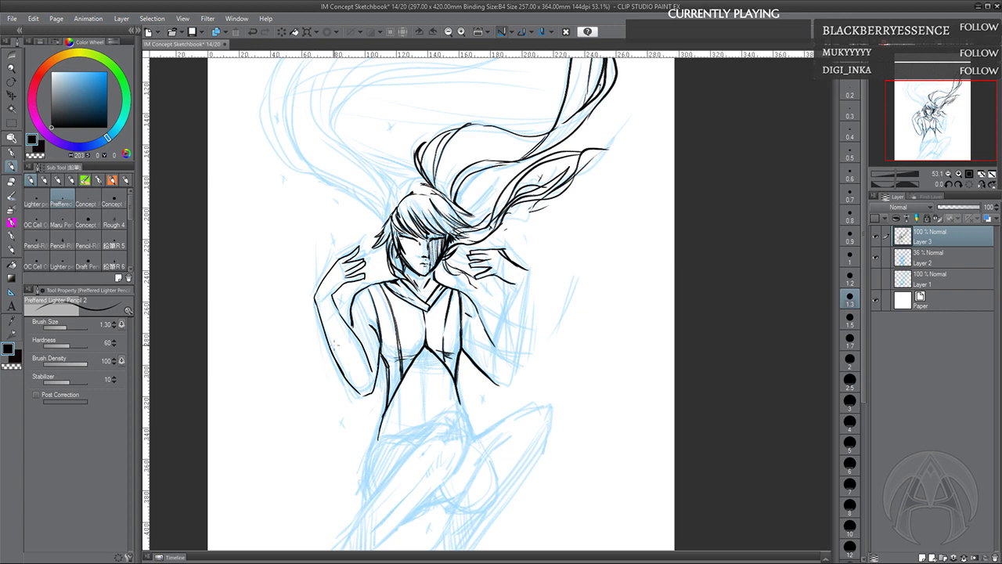
{"action": "left_click_drag", "start_coordinate": [335, 344], "coordinate": [337, 346]}
Ink both edges of the opposite forearm from the wrist down to the elbow
{"action": "left_click_drag", "start_coordinate": [513, 284], "coordinate": [495, 358]}
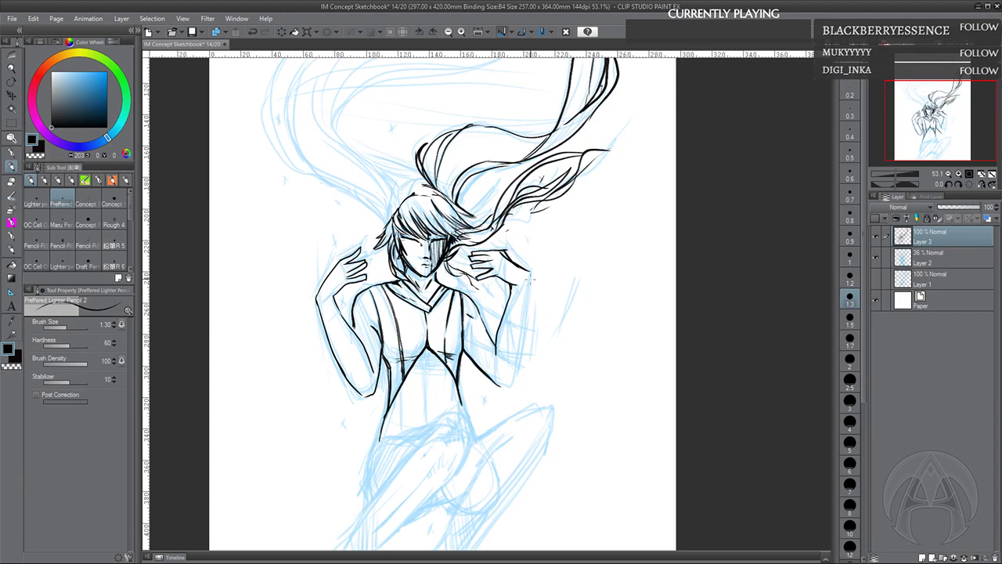
{"action": "left_click_drag", "start_coordinate": [530, 276], "coordinate": [515, 359]}
{"action": "left_click_drag", "start_coordinate": [520, 358], "coordinate": [511, 383]}
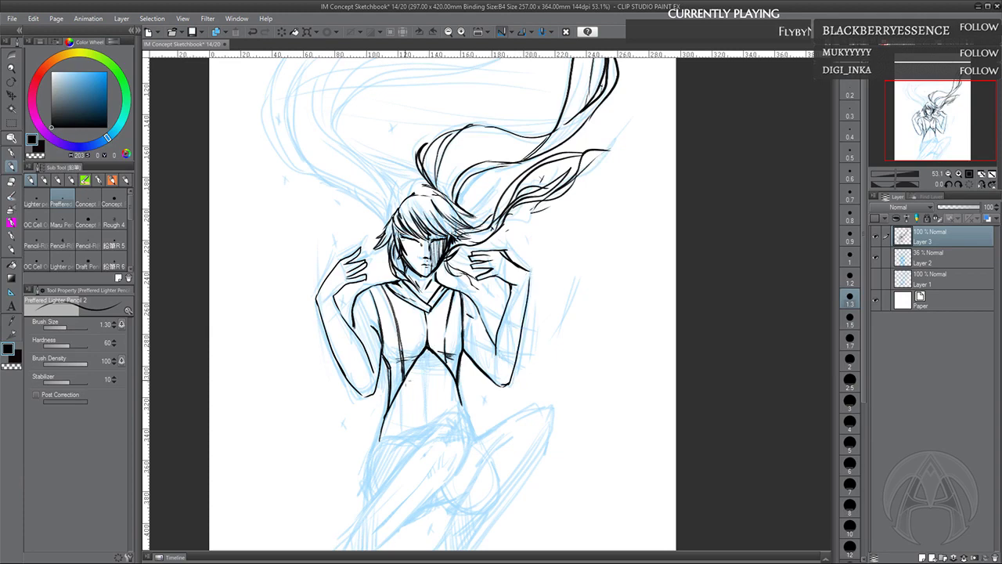
{"action": "left_click_drag", "start_coordinate": [489, 344], "coordinate": [487, 342]}
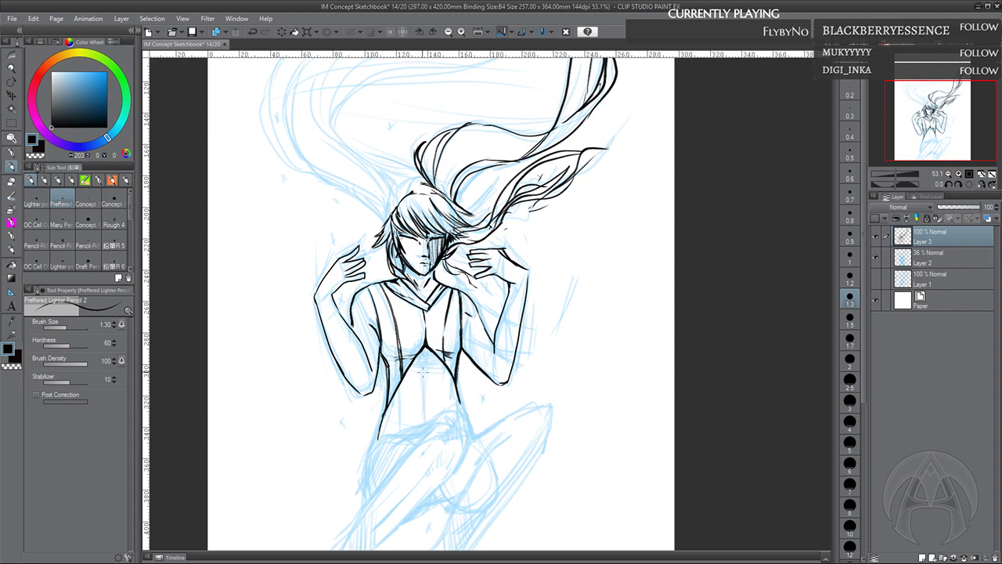
Draw vertical pleat lines down the lower bodice, from the arched seam under the chest to the waist
{"action": "left_click_drag", "start_coordinate": [393, 395], "coordinate": [385, 440]}
{"action": "left_click_drag", "start_coordinate": [403, 377], "coordinate": [394, 432]}
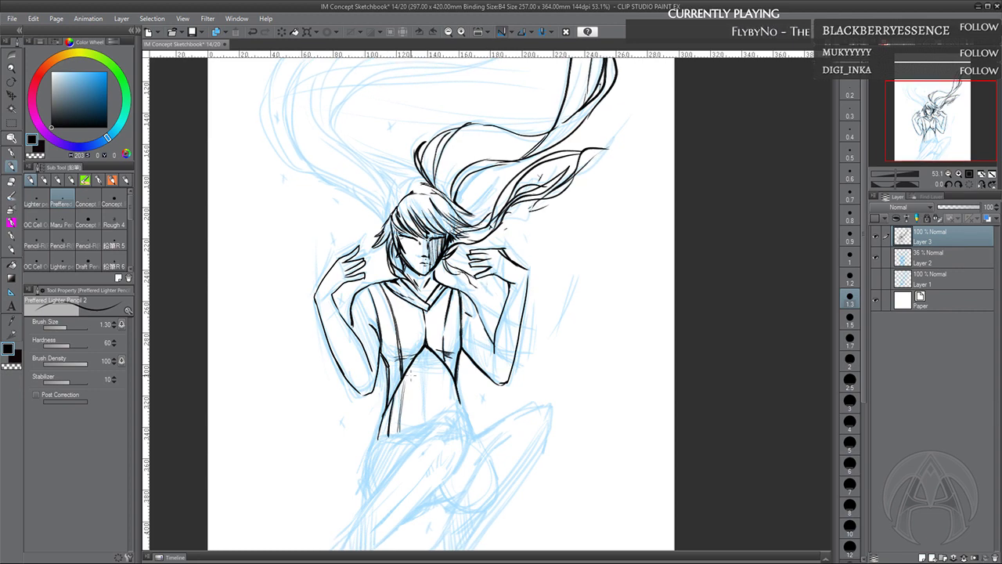
{"action": "left_click_drag", "start_coordinate": [415, 360], "coordinate": [411, 427]}
{"action": "mouse_move", "coordinate": [424, 341]}
{"action": "left_mouse_down"}
{"action": "mouse_move", "coordinate": [420, 427]}
{"action": "mouse_move", "coordinate": [433, 366]}
{"action": "mouse_move", "coordinate": [431, 418]}
{"action": "left_mouse_up"}
{"action": "mouse_move", "coordinate": [435, 355]}
{"action": "left_mouse_down"}
{"action": "mouse_move", "coordinate": [435, 417]}
{"action": "mouse_move", "coordinate": [451, 418]}
{"action": "left_mouse_up"}
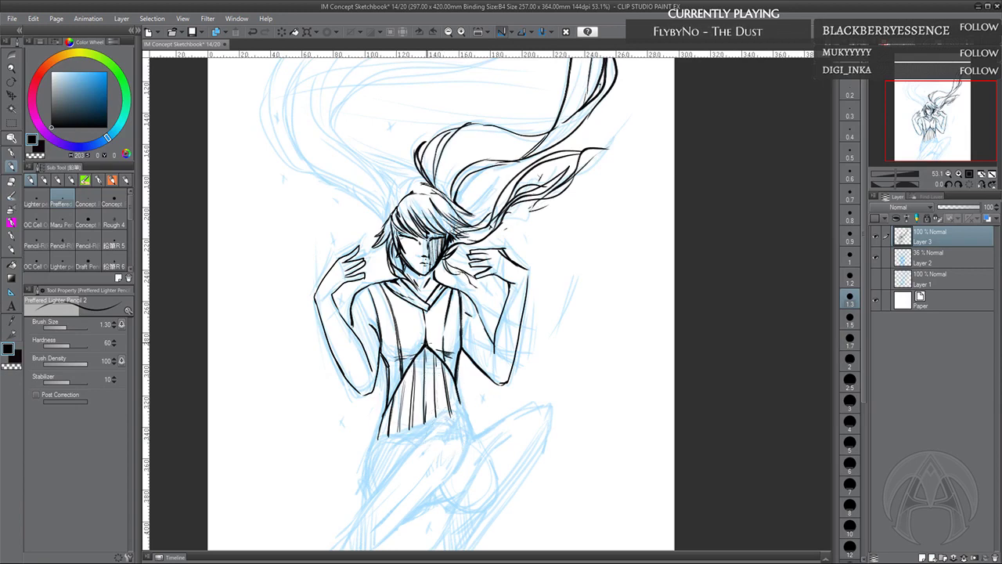
{"action": "mouse_move", "coordinate": [427, 352]}
{"action": "left_mouse_down"}
{"action": "mouse_move", "coordinate": [427, 425]}
{"action": "mouse_move", "coordinate": [436, 412]}
{"action": "left_mouse_up"}
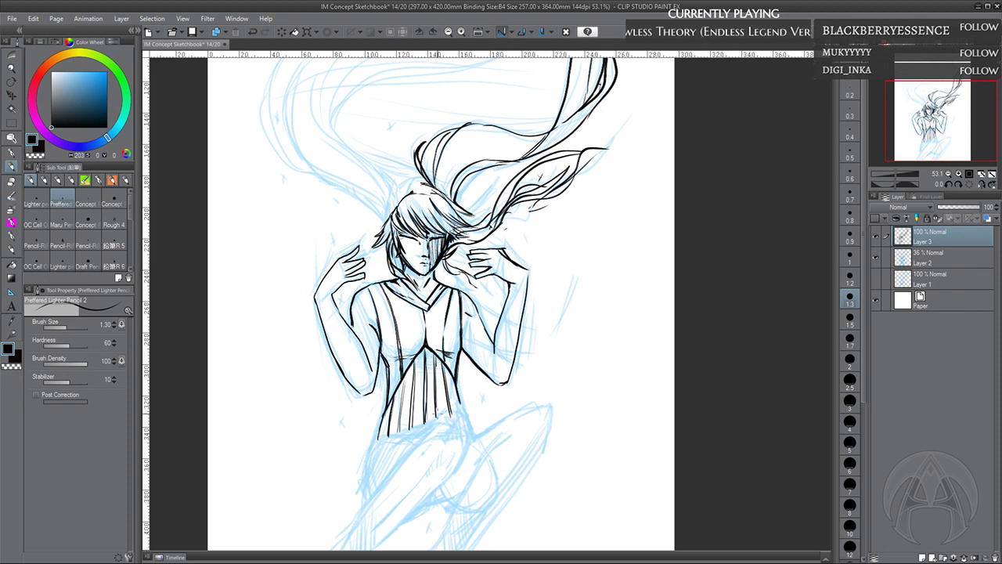
{"action": "mouse_move", "coordinate": [449, 371]}
{"action": "left_mouse_down"}
{"action": "mouse_move", "coordinate": [461, 412]}
{"action": "mouse_move", "coordinate": [391, 436]}
{"action": "left_mouse_up"}
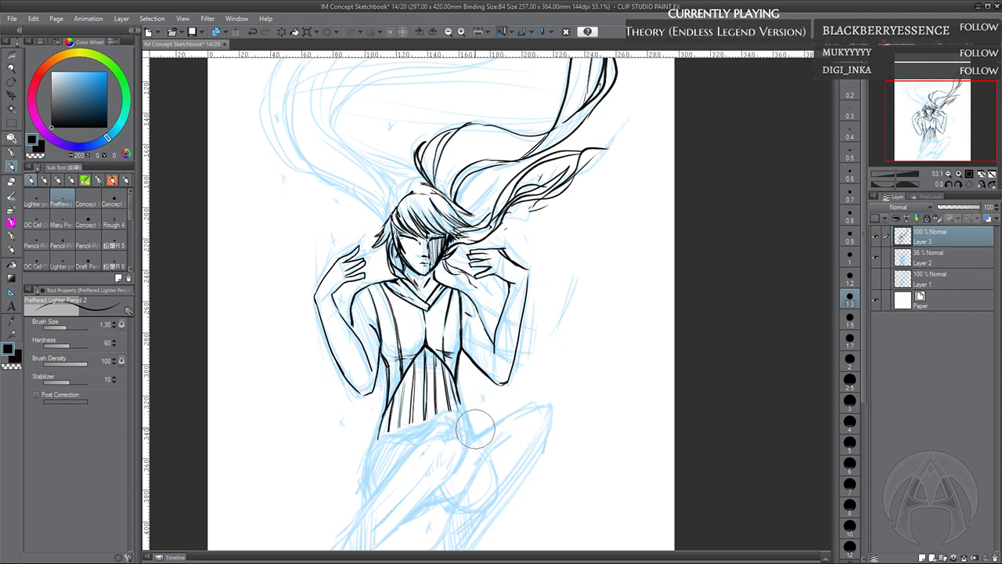
Thicken the waist outlines on both sides of the bodice and add short fold lines along the inner arm beside the chest
{"action": "left_click_drag", "start_coordinate": [387, 371], "coordinate": [376, 441]}
{"action": "left_click_drag", "start_coordinate": [457, 381], "coordinate": [464, 407]}
{"action": "mouse_move", "coordinate": [464, 327]}
{"action": "left_mouse_down"}
{"action": "mouse_move", "coordinate": [468, 352]}
{"action": "mouse_move", "coordinate": [492, 342]}
{"action": "left_mouse_up"}
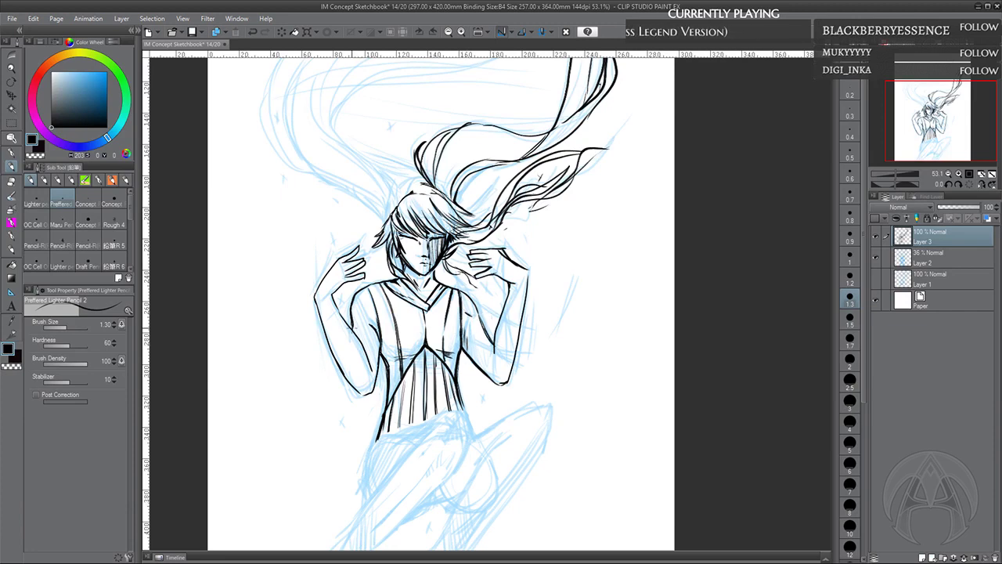
{"action": "mouse_move", "coordinate": [333, 302]}
{"action": "left_mouse_down"}
{"action": "mouse_move", "coordinate": [346, 324]}
{"action": "mouse_move", "coordinate": [321, 317]}
{"action": "left_mouse_up"}
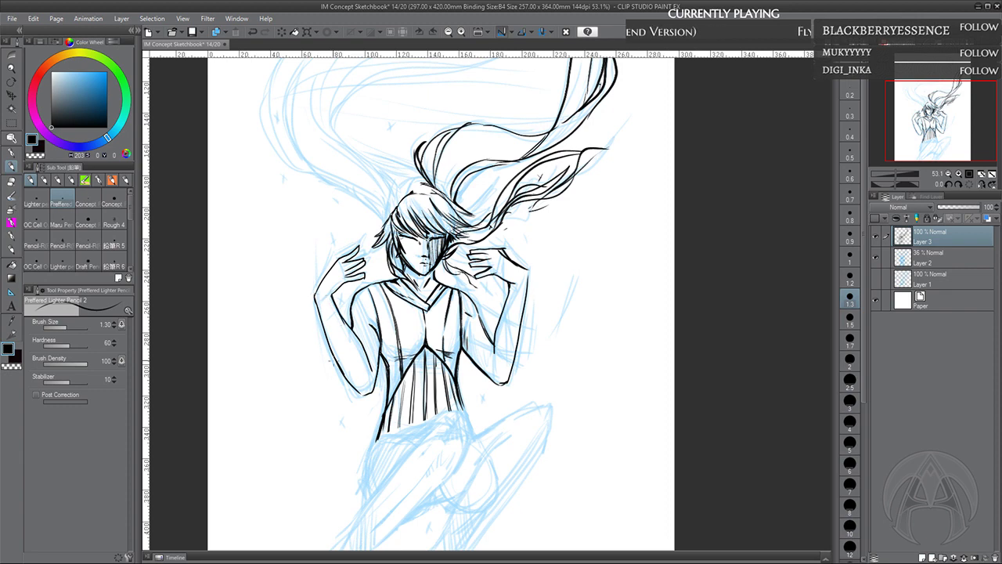
{"action": "key", "text": "^"}
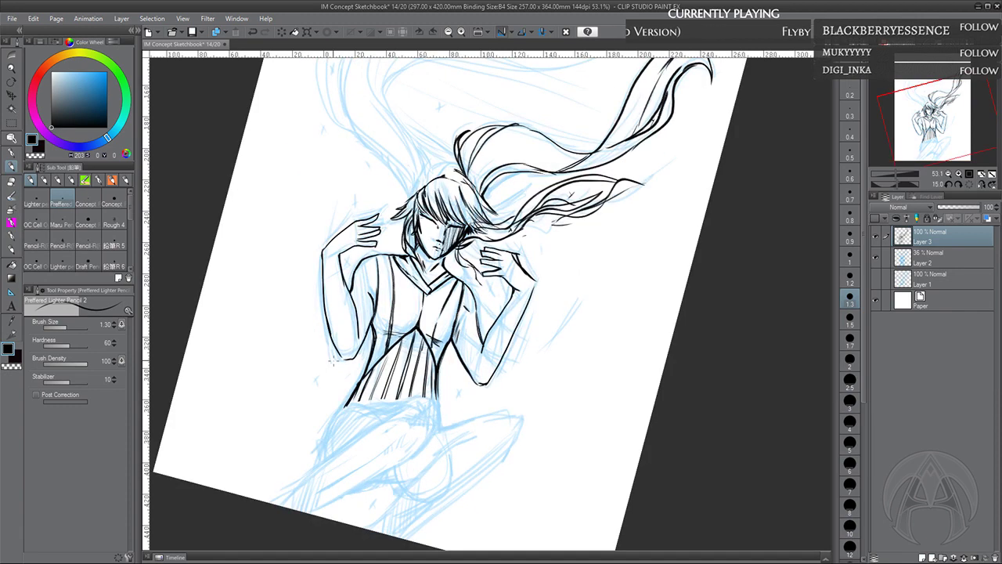
{"action": "key", "text": "minus"}
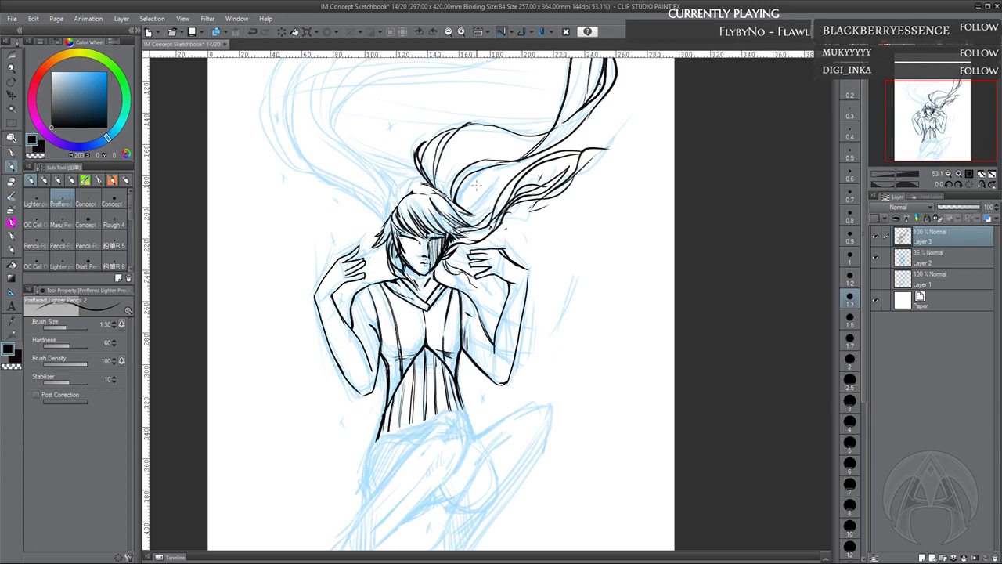
Fill the upper flowing lock with curved strand lines rising from the head and thicken the crown outline
{"action": "left_click_drag", "start_coordinate": [536, 362], "coordinate": [539, 418]}
{"action": "mouse_move", "coordinate": [432, 250]}
{"action": "left_mouse_down"}
{"action": "mouse_move", "coordinate": [484, 270]}
{"action": "mouse_move", "coordinate": [470, 271]}
{"action": "left_mouse_up"}
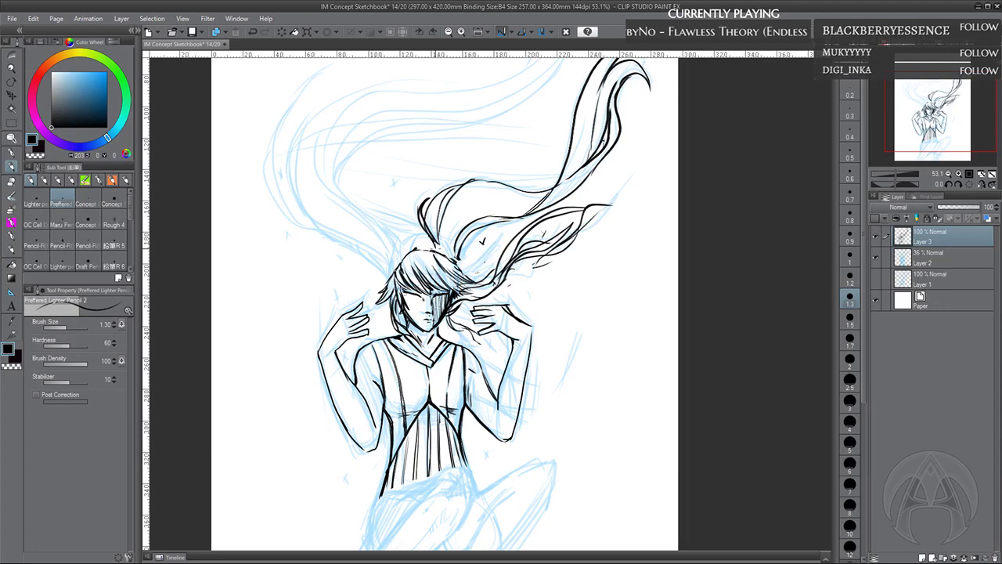
{"action": "mouse_move", "coordinate": [440, 241]}
{"action": "left_mouse_down"}
{"action": "mouse_move", "coordinate": [455, 261]}
{"action": "mouse_move", "coordinate": [437, 245]}
{"action": "mouse_move", "coordinate": [465, 198]}
{"action": "mouse_move", "coordinate": [492, 182]}
{"action": "left_mouse_up"}
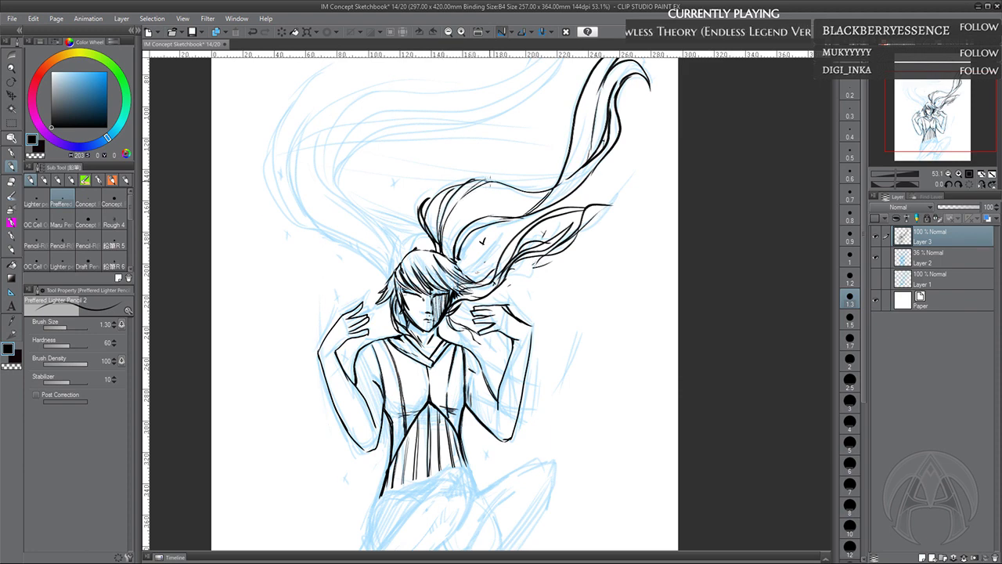
{"action": "left_click_drag", "start_coordinate": [430, 219], "coordinate": [438, 195]}
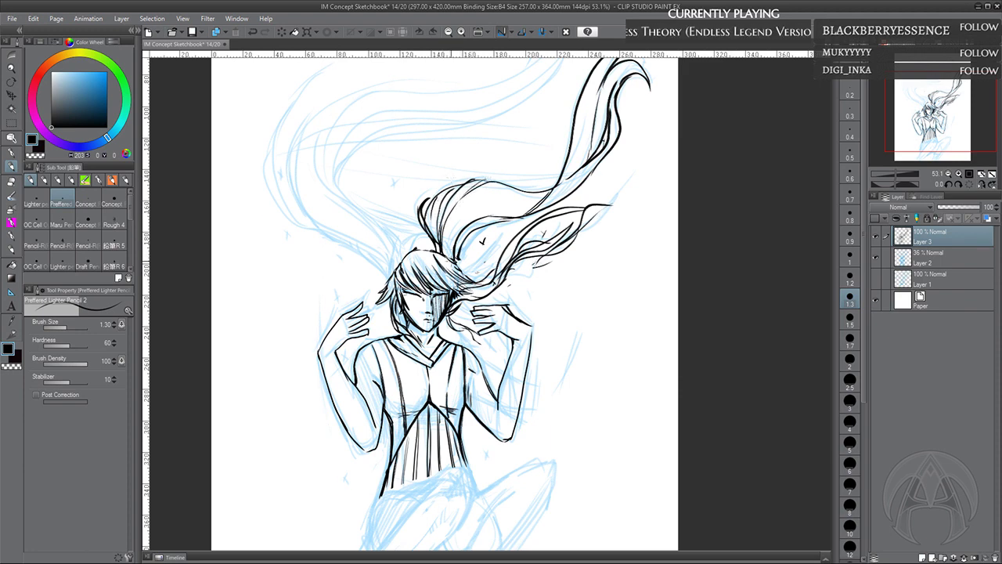
{"action": "mouse_move", "coordinate": [452, 259]}
{"action": "left_mouse_down"}
{"action": "mouse_move", "coordinate": [487, 196]}
{"action": "mouse_move", "coordinate": [514, 183]}
{"action": "left_mouse_up"}
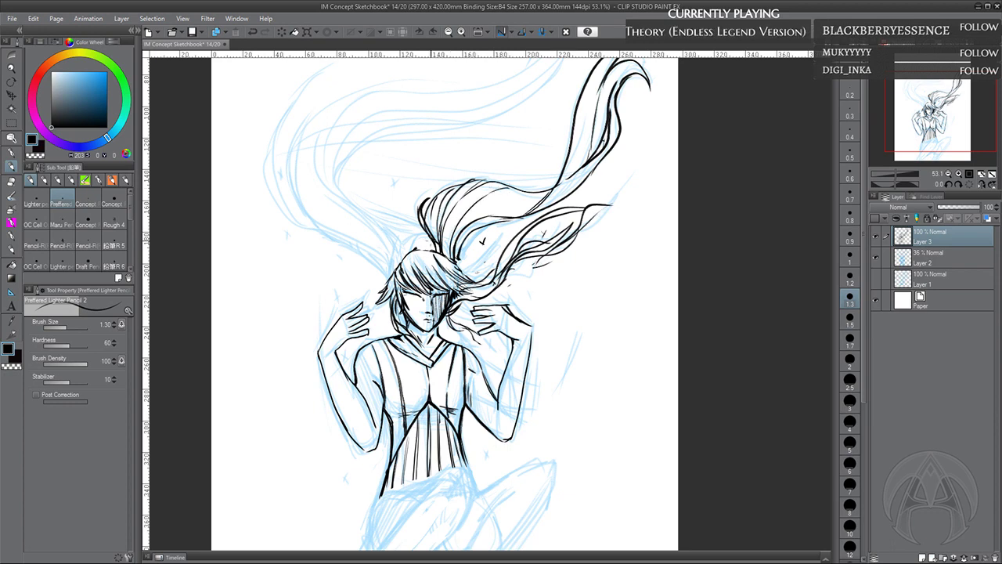
{"action": "mouse_move", "coordinate": [418, 249]}
{"action": "left_mouse_down"}
{"action": "mouse_move", "coordinate": [477, 283]}
{"action": "mouse_move", "coordinate": [485, 278]}
{"action": "mouse_move", "coordinate": [474, 268]}
{"action": "mouse_move", "coordinate": [481, 274]}
{"action": "left_mouse_up"}
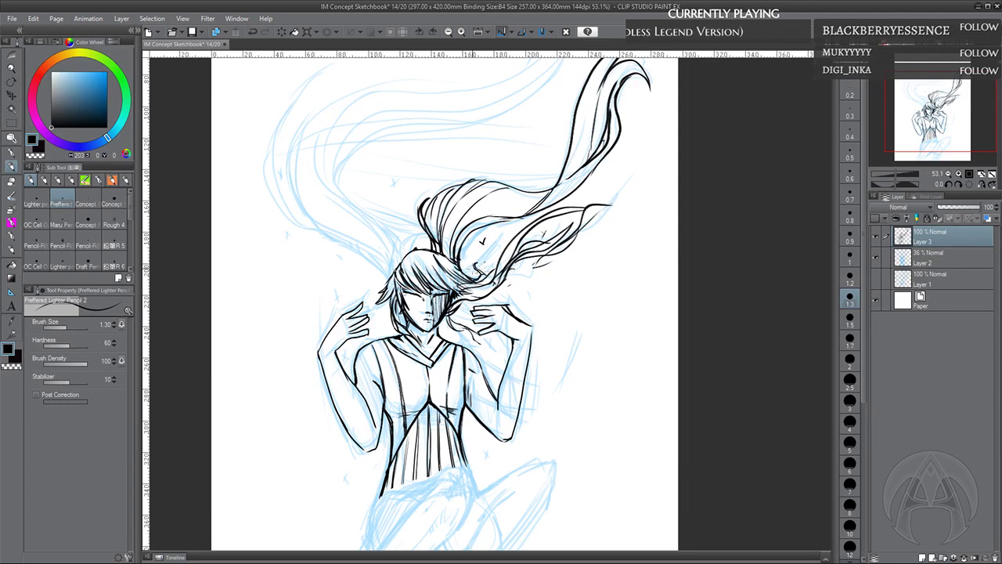
{"action": "mouse_move", "coordinate": [408, 253]}
{"action": "left_mouse_down"}
{"action": "mouse_move", "coordinate": [394, 274]}
{"action": "mouse_move", "coordinate": [422, 250]}
{"action": "left_mouse_up"}
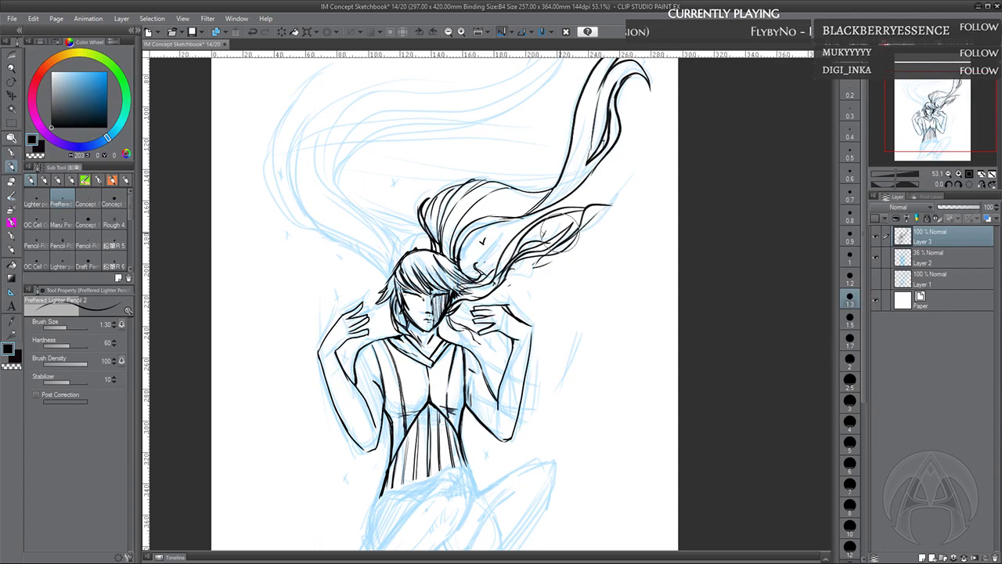
Darken the inner edge of the upper flowing lock and retouch the collar and shoulder lines, undoing the stray strokes
{"action": "left_click_drag", "start_coordinate": [594, 147], "coordinate": [573, 190]}
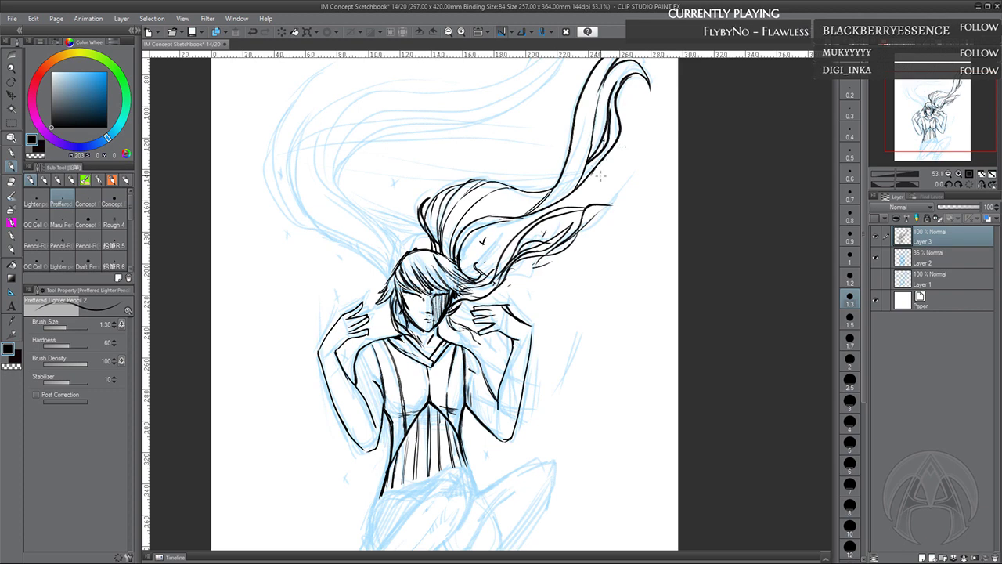
{"action": "left_click_drag", "start_coordinate": [536, 443], "coordinate": [502, 358]}
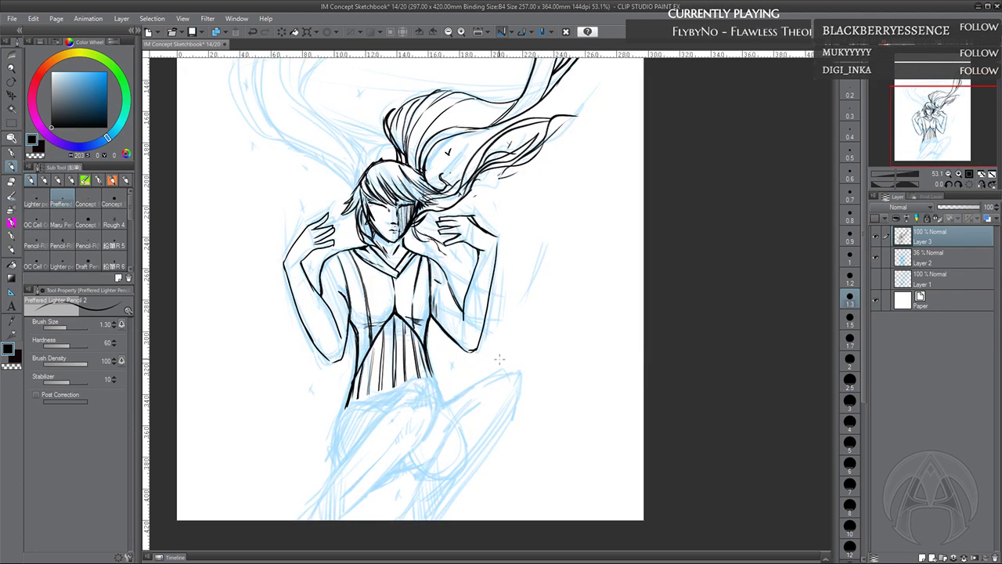
{"action": "left_click_drag", "start_coordinate": [500, 358], "coordinate": [502, 387]}
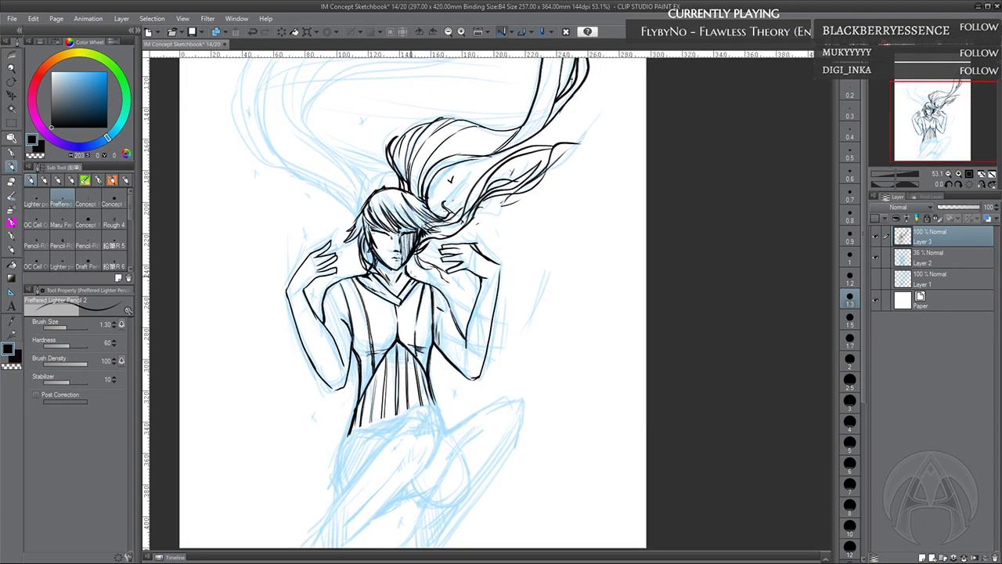
{"action": "left_click_drag", "start_coordinate": [409, 273], "coordinate": [433, 285]}
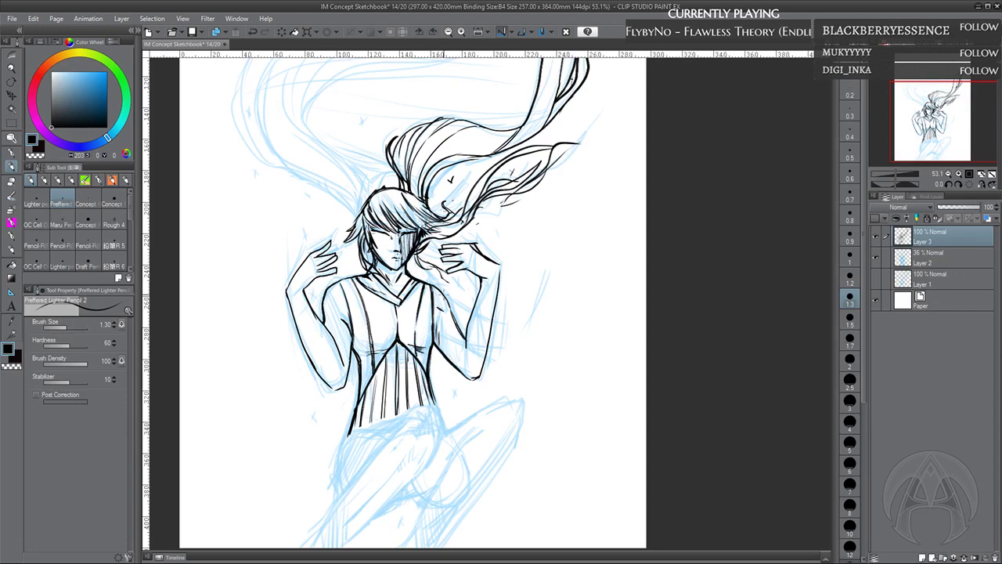
{"action": "mouse_move", "coordinate": [338, 283]}
{"action": "left_mouse_down"}
{"action": "mouse_move", "coordinate": [324, 316]}
{"action": "mouse_move", "coordinate": [358, 274]}
{"action": "left_mouse_up"}
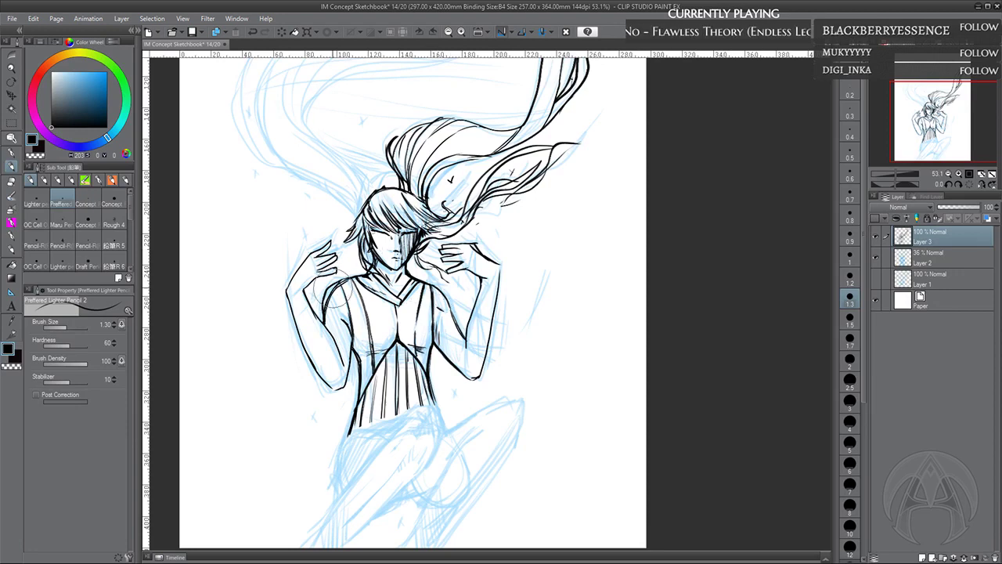
{"action": "key", "text": "ctrl+z"}
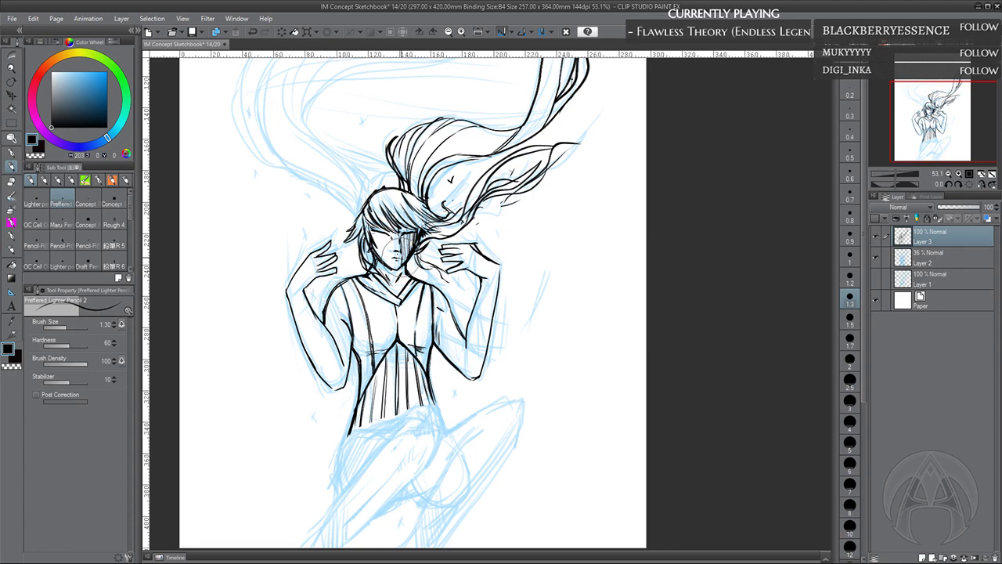
{"action": "key", "text": "ctrl+z"}
Add short fold lines at the armpit and along the inner upper arm, and save the drawing
{"action": "mouse_move", "coordinate": [349, 316]}
{"action": "left_mouse_down"}
{"action": "mouse_move", "coordinate": [346, 332]}
{"action": "mouse_move", "coordinate": [346, 322]}
{"action": "left_mouse_up"}
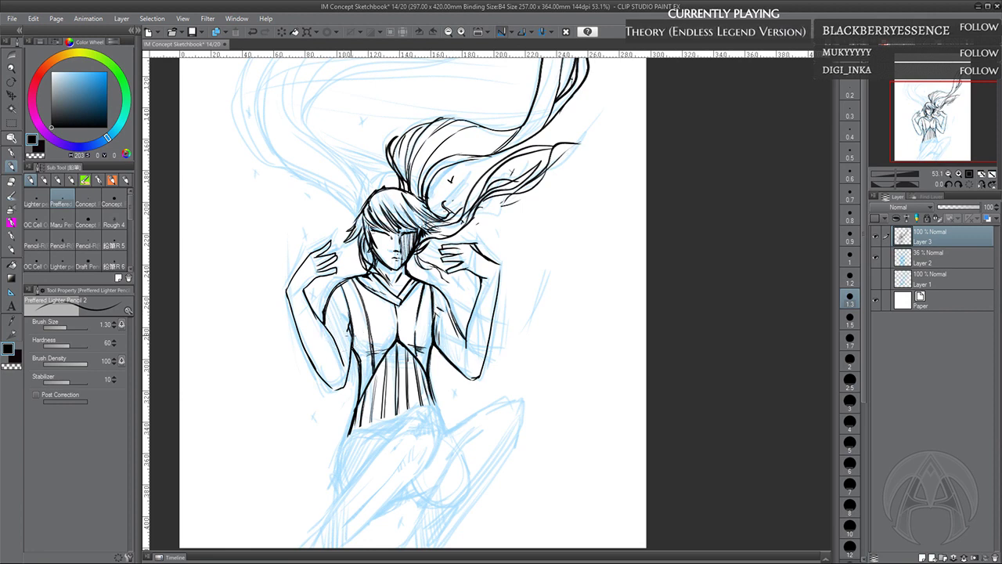
{"action": "left_click_drag", "start_coordinate": [349, 338], "coordinate": [356, 368]}
{"action": "left_click_drag", "start_coordinate": [325, 323], "coordinate": [347, 367]}
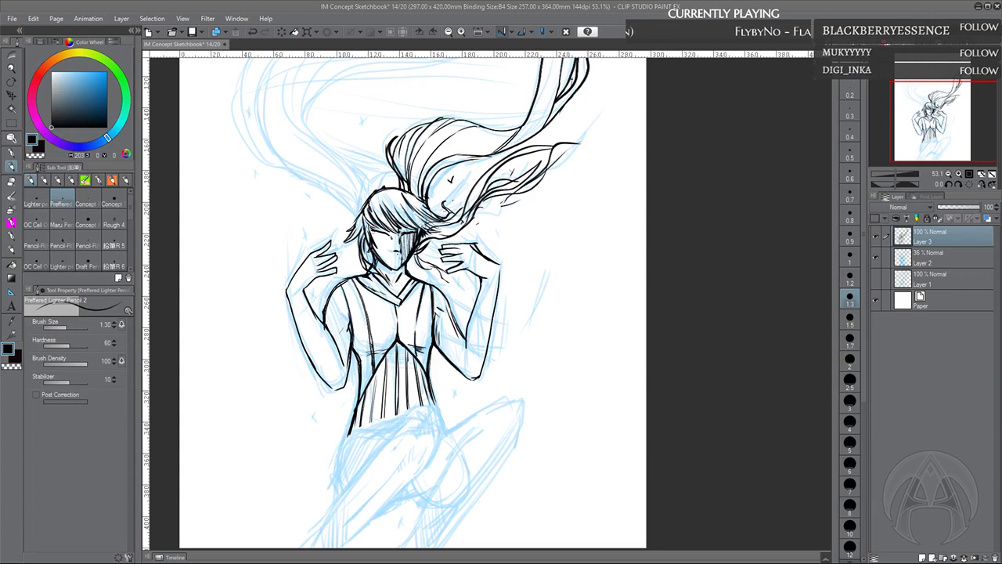
{"action": "key", "text": "ctrl+s"}
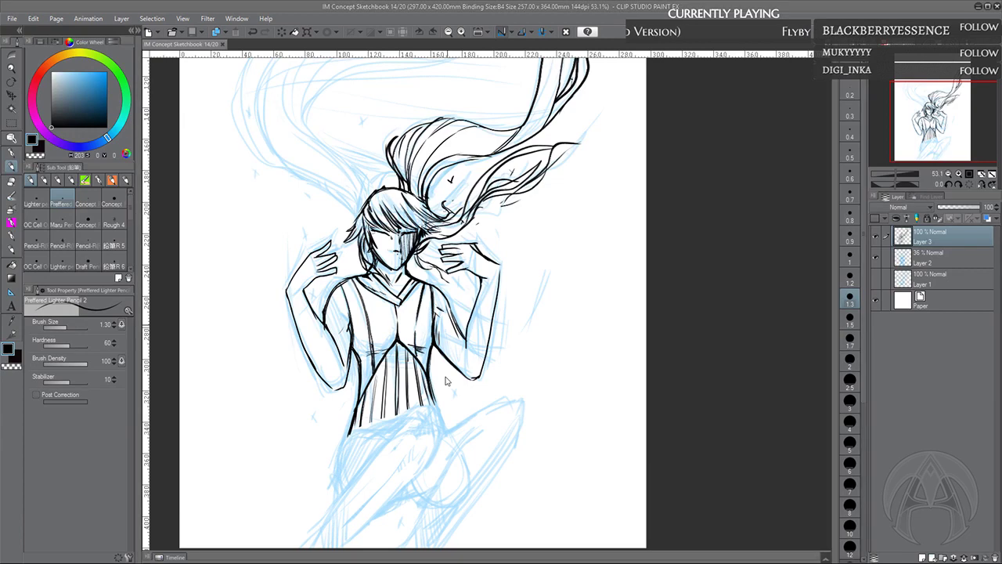
Clear the mouth line from the face and undo the stray strokes around the head
{"action": "scroll", "coordinate": [446, 380], "scroll_direction": "up", "scroll_amount": 3}
{"action": "left_click_drag", "start_coordinate": [444, 368], "coordinate": [448, 377]}
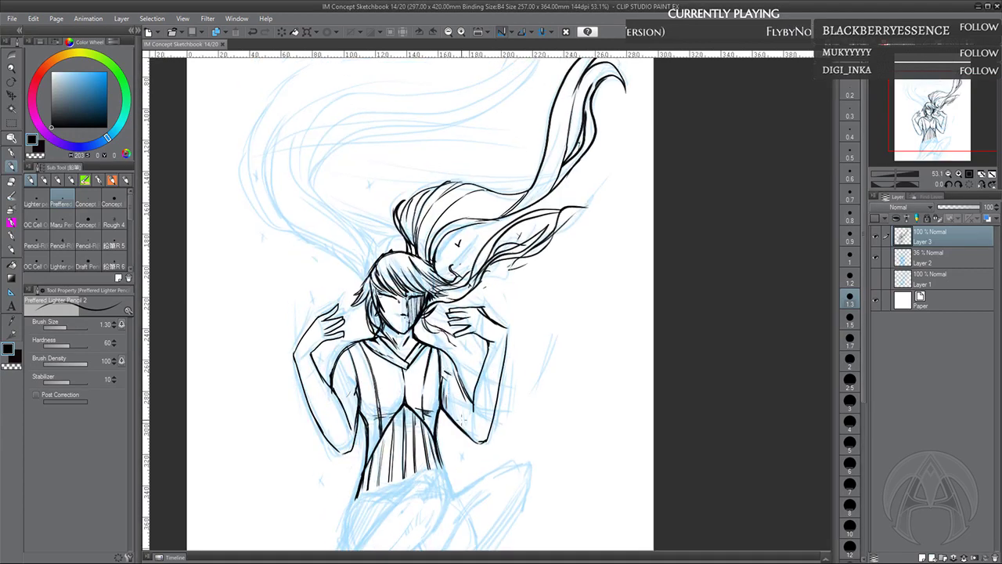
{"action": "key", "text": "ctrl+z"}
{"action": "key", "text": "ctrl+z"}
{"action": "key", "text": "ctrl+z"}
{"action": "key", "text": "ctrl+z"}
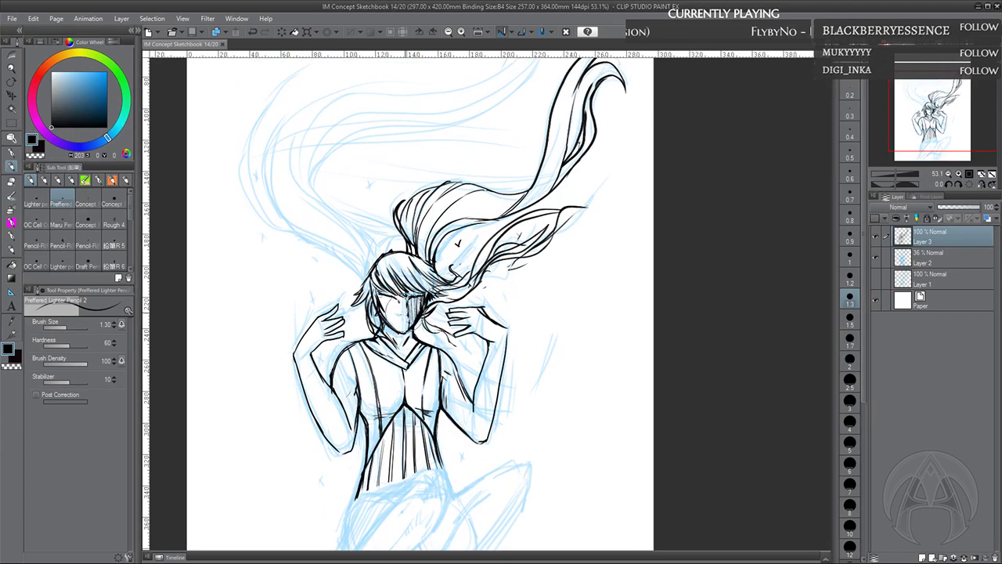
{"action": "left_click_drag", "start_coordinate": [411, 288], "coordinate": [387, 353]}
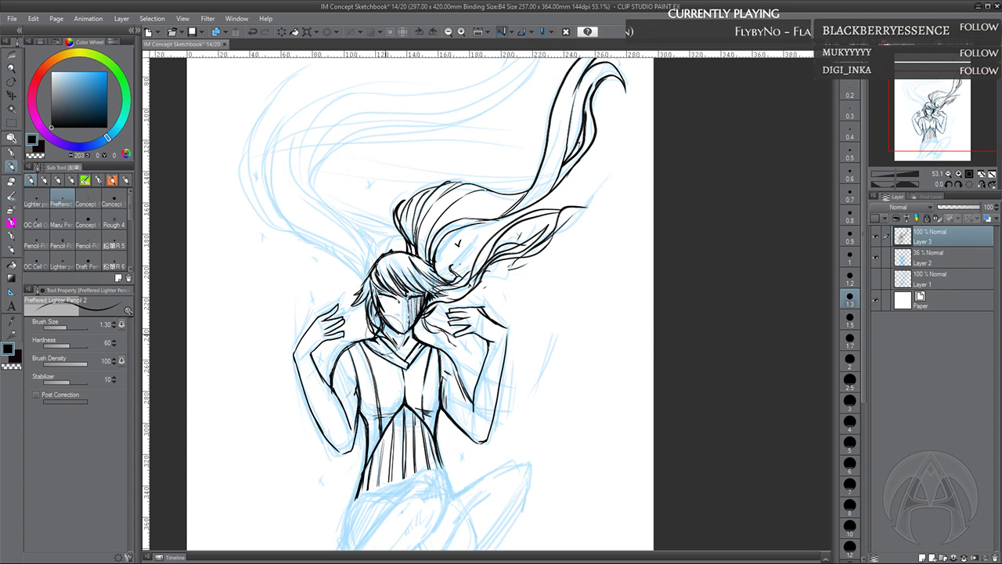
{"action": "key", "text": "ctrl+z"}
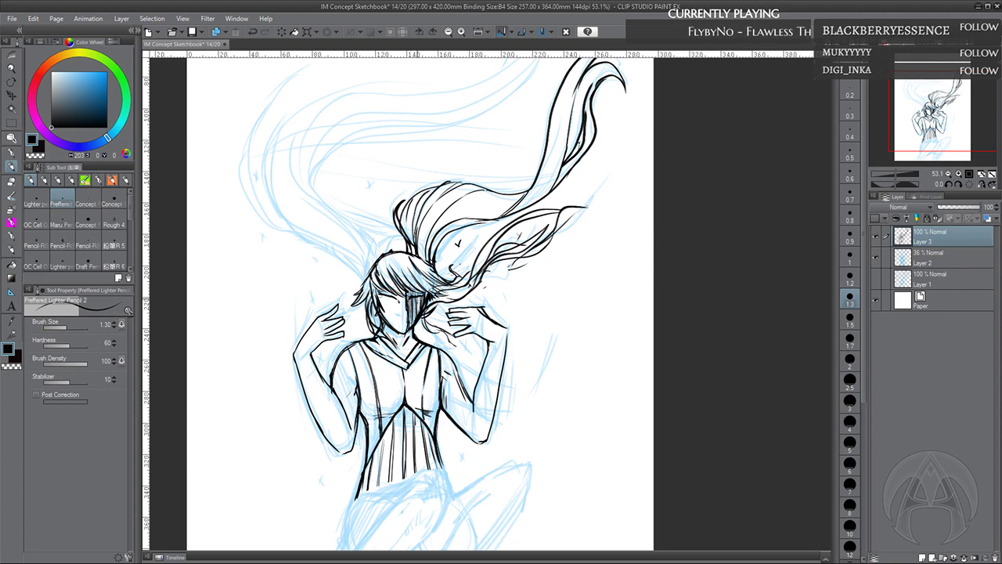
Darken the shaded hair edge beside the jaw and clean up the cheek line using the transparent colour
{"action": "left_click_drag", "start_coordinate": [418, 326], "coordinate": [418, 336]}
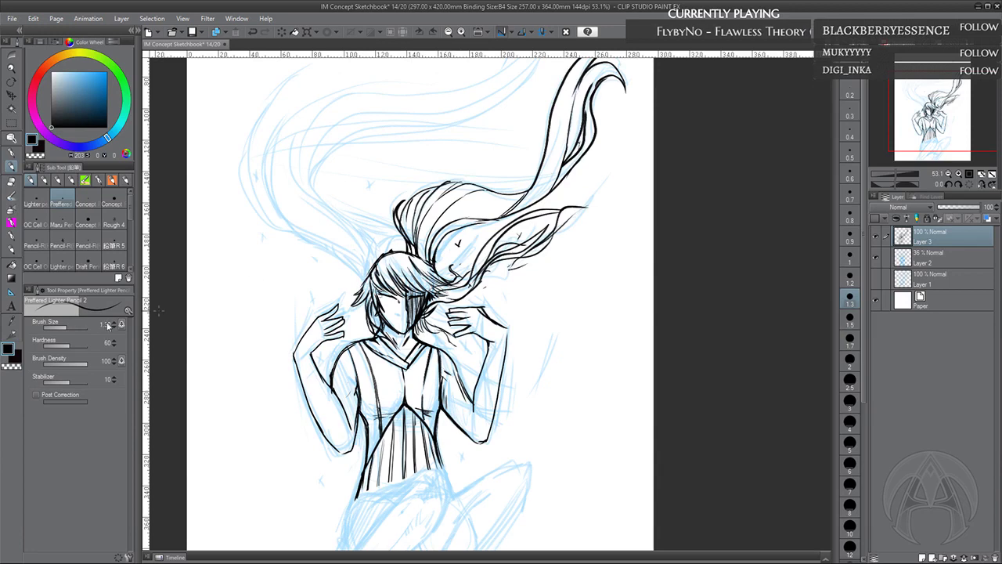
{"action": "key", "text": "c"}
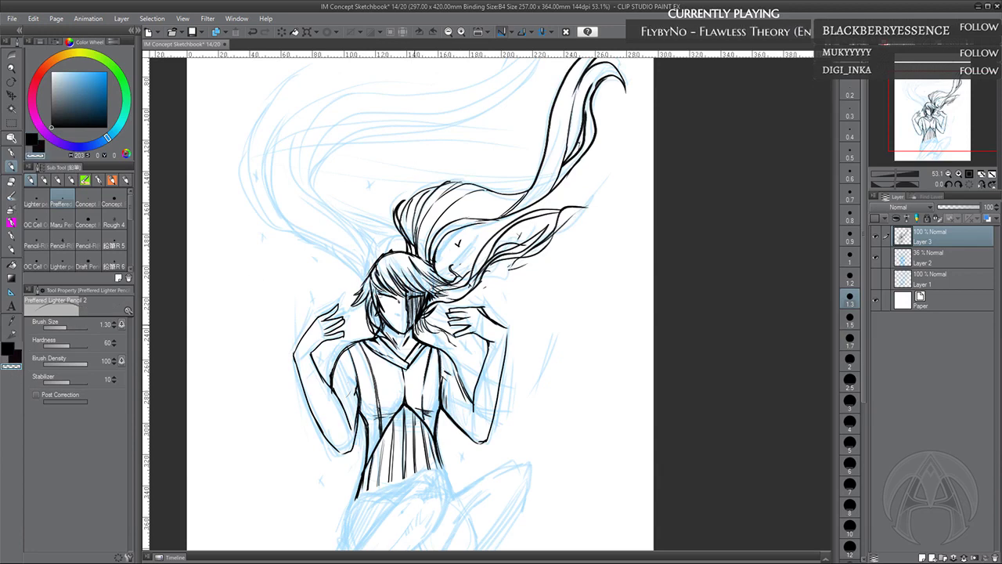
{"action": "left_click_drag", "start_coordinate": [418, 328], "coordinate": [412, 339]}
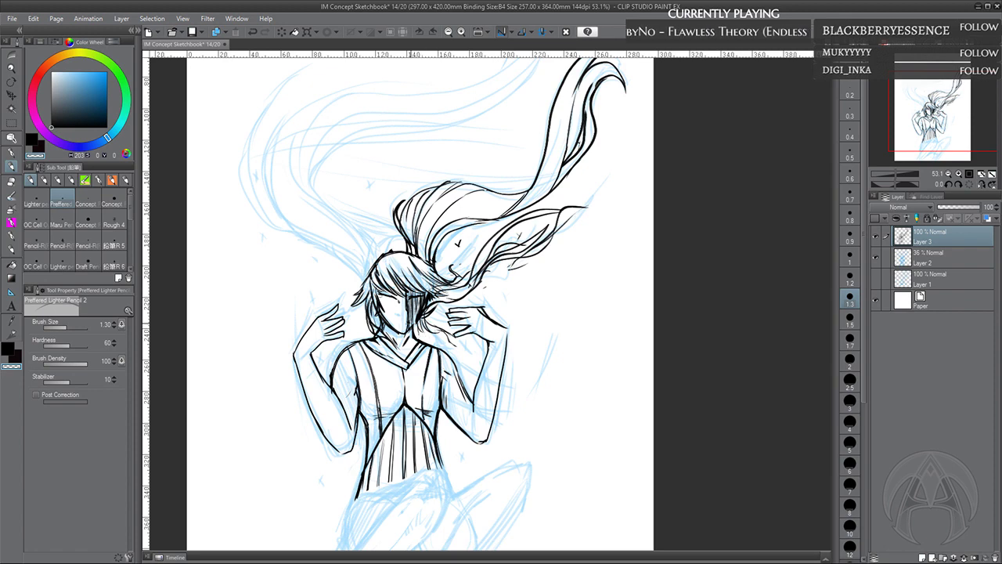
{"action": "key", "text": "c"}
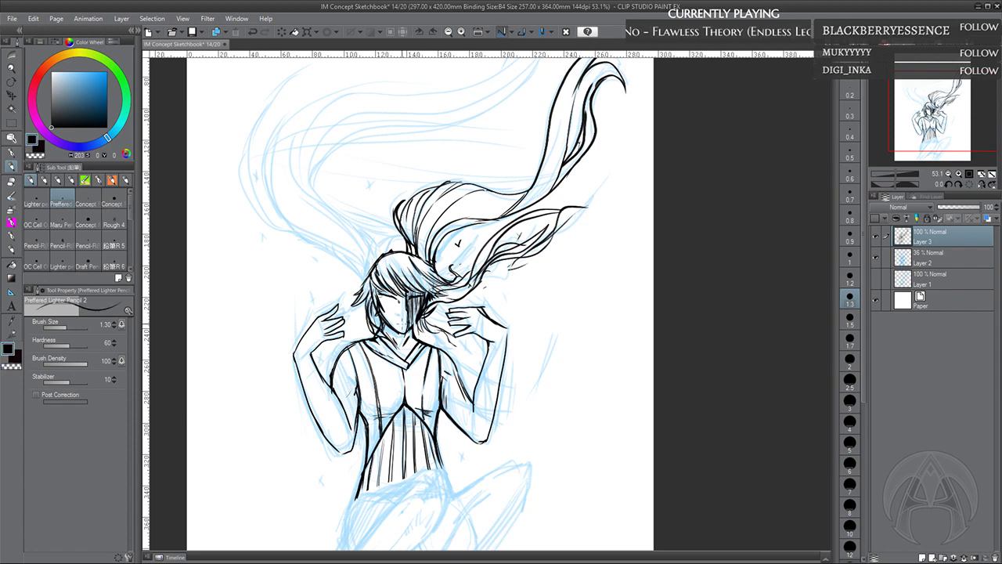
{"action": "left_click_drag", "start_coordinate": [396, 321], "coordinate": [404, 327]}
{"action": "key", "text": "ctrl+z"}
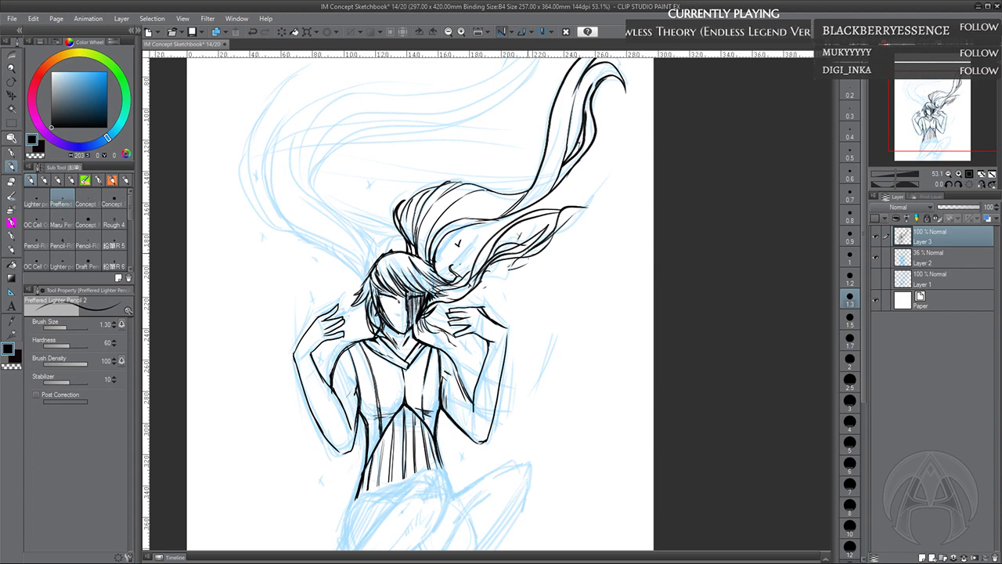
Flip the canvas view horizontally and hatch short shadow lines under both sides of the bust, touching up the waist and inner arm
{"action": "left_click", "coordinate": [981, 186]}
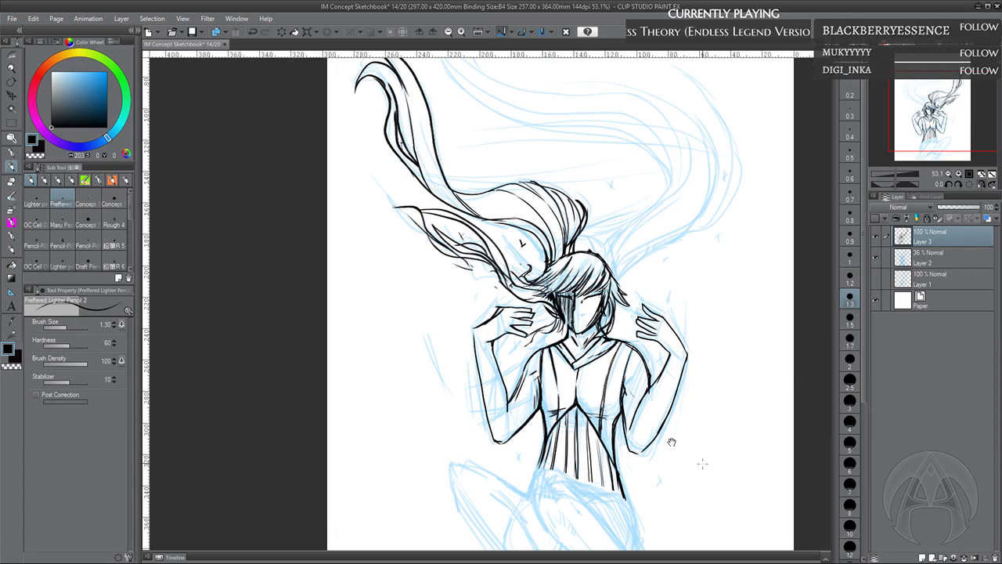
{"action": "left_click_drag", "start_coordinate": [701, 463], "coordinate": [614, 390]}
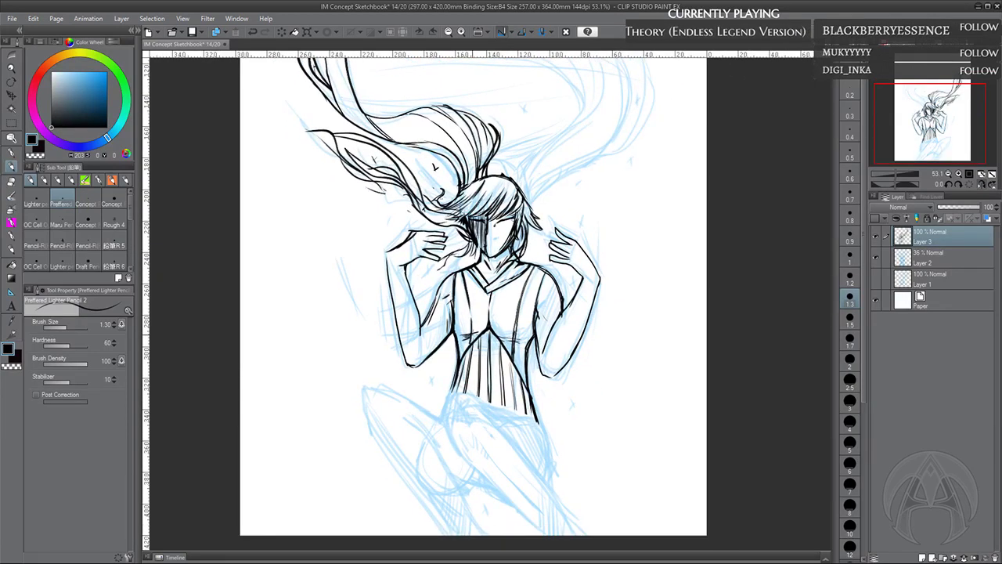
{"action": "left_click_drag", "start_coordinate": [452, 324], "coordinate": [460, 338]}
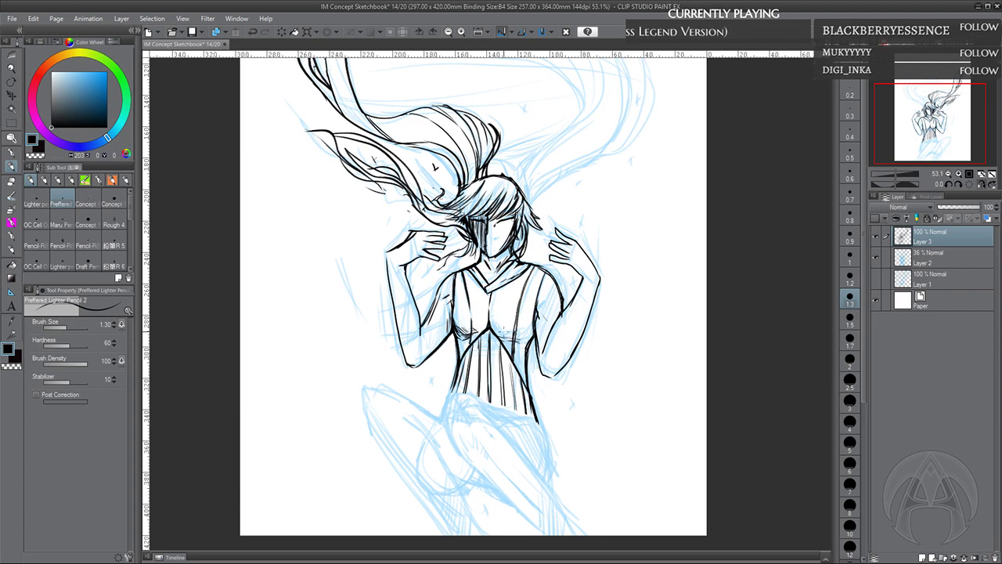
{"action": "left_click_drag", "start_coordinate": [494, 324], "coordinate": [499, 338]}
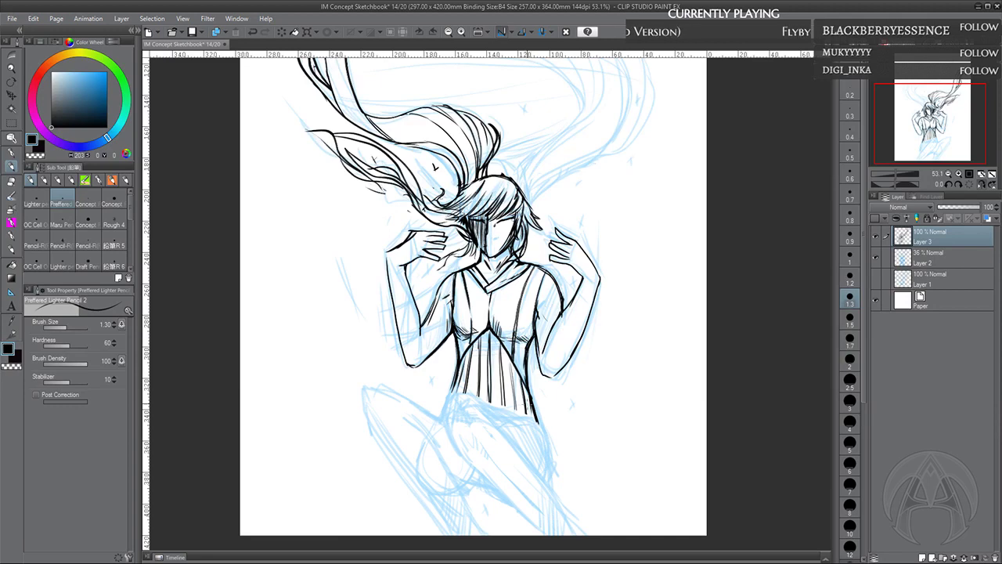
{"action": "left_click_drag", "start_coordinate": [453, 384], "coordinate": [448, 407]}
{"action": "left_click_drag", "start_coordinate": [523, 322], "coordinate": [516, 362]}
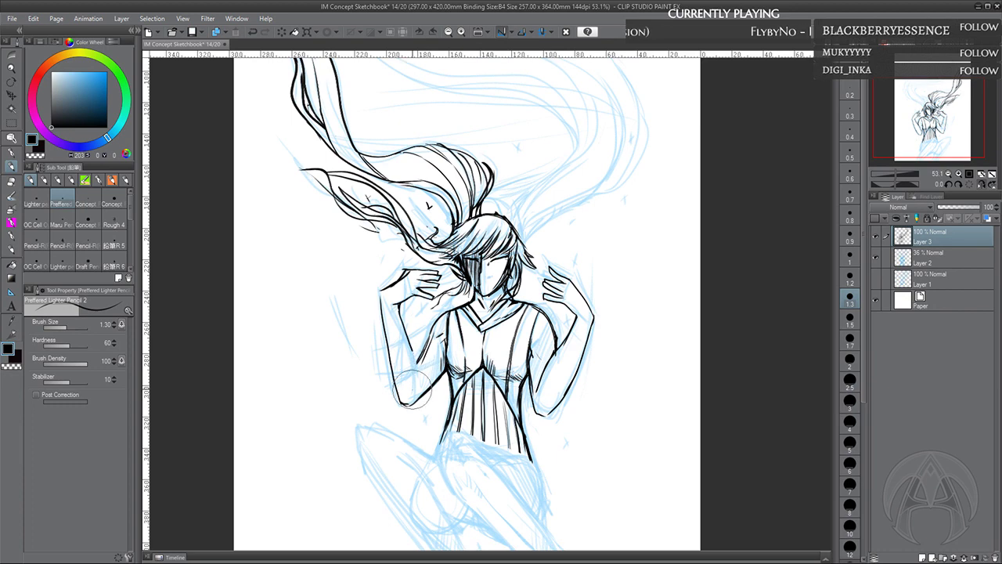
{"action": "left_click_drag", "start_coordinate": [410, 345], "coordinate": [419, 378]}
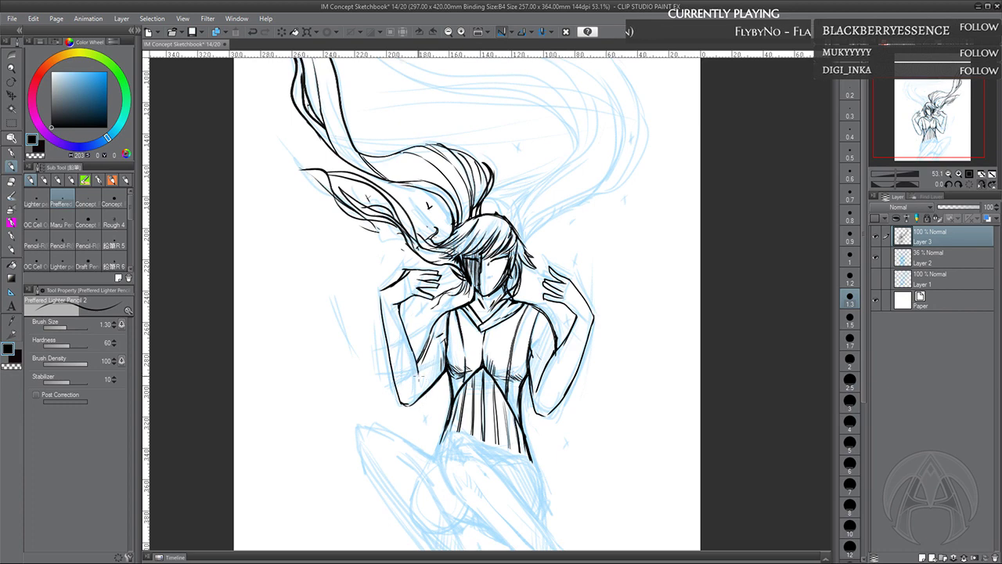
Ink the first contour lines of the opposite large lock, sweeping up and outward from the side of the head
{"action": "left_click_drag", "start_coordinate": [462, 261], "coordinate": [445, 303]}
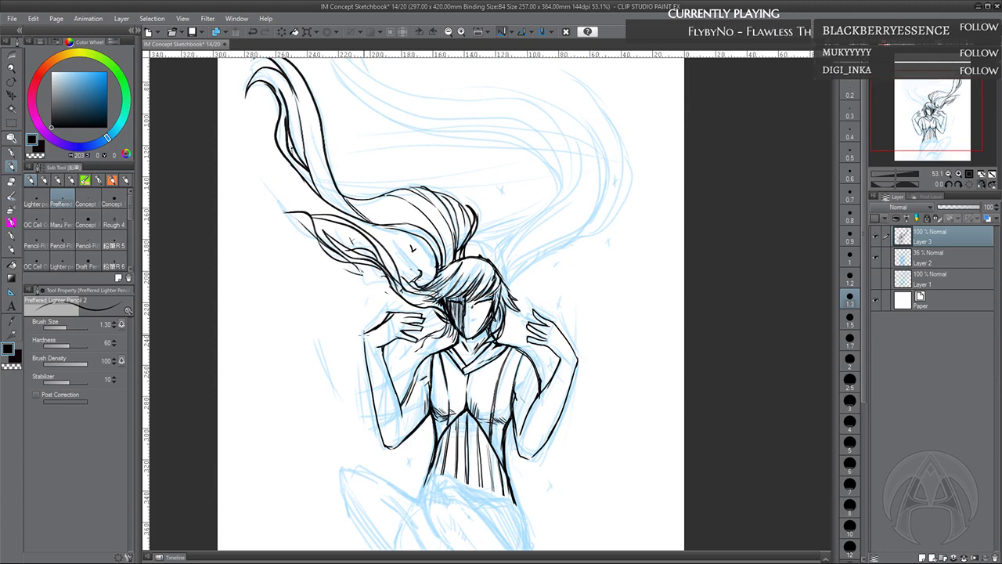
{"action": "mouse_move", "coordinate": [528, 270]}
{"action": "left_mouse_down"}
{"action": "mouse_move", "coordinate": [512, 302]}
{"action": "mouse_move", "coordinate": [482, 296]}
{"action": "mouse_move", "coordinate": [483, 274]}
{"action": "left_mouse_up"}
{"action": "left_click_drag", "start_coordinate": [485, 272], "coordinate": [497, 263]}
{"action": "mouse_move", "coordinate": [484, 312]}
{"action": "left_mouse_down"}
{"action": "mouse_move", "coordinate": [486, 287]}
{"action": "mouse_move", "coordinate": [536, 237]}
{"action": "left_mouse_up"}
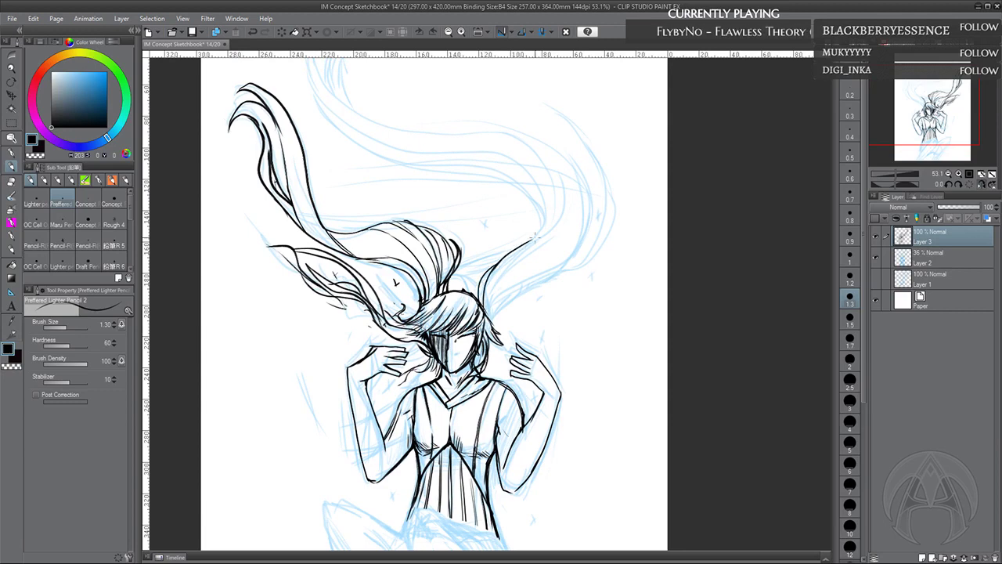
{"action": "left_click_drag", "start_coordinate": [484, 315], "coordinate": [544, 236]}
{"action": "mouse_move", "coordinate": [487, 321]}
{"action": "left_mouse_down"}
{"action": "mouse_move", "coordinate": [525, 276]}
{"action": "mouse_move", "coordinate": [501, 307]}
{"action": "mouse_move", "coordinate": [579, 261]}
{"action": "left_mouse_up"}
{"action": "mouse_move", "coordinate": [523, 278]}
{"action": "left_mouse_down"}
{"action": "mouse_move", "coordinate": [587, 254]}
{"action": "mouse_move", "coordinate": [607, 262]}
{"action": "mouse_move", "coordinate": [611, 297]}
{"action": "left_mouse_up"}
Switch to the Rough 4 brush and thicken the top outline of the gathered hair above the head
{"action": "left_click", "coordinate": [114, 222]}
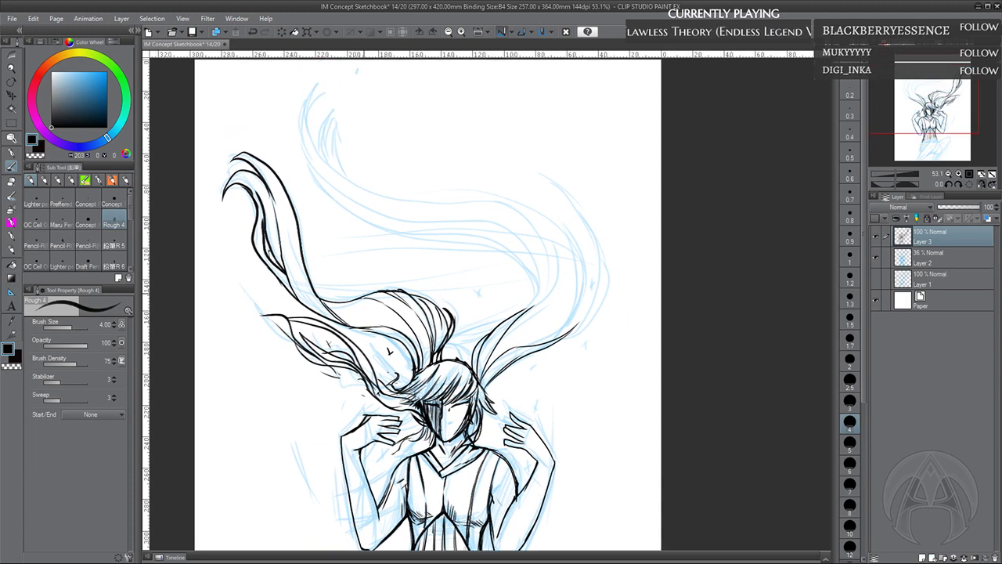
{"action": "left_click_drag", "start_coordinate": [381, 297], "coordinate": [394, 299]}
{"action": "mouse_move", "coordinate": [384, 299]}
{"action": "left_mouse_down"}
{"action": "mouse_move", "coordinate": [417, 307]}
{"action": "mouse_move", "coordinate": [375, 308]}
{"action": "mouse_move", "coordinate": [393, 317]}
{"action": "left_mouse_up"}
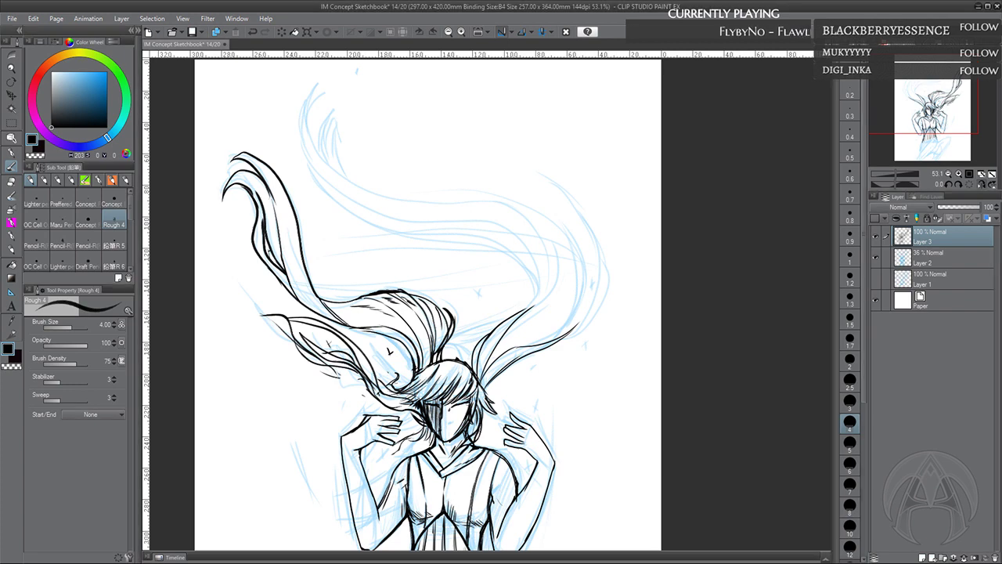
Ink the inner curve of the large lock and build up its outer bend with several overlapping strands
{"action": "left_click_drag", "start_coordinate": [544, 321], "coordinate": [525, 365]}
{"action": "mouse_move", "coordinate": [495, 300]}
{"action": "left_mouse_down"}
{"action": "mouse_move", "coordinate": [516, 321]}
{"action": "mouse_move", "coordinate": [511, 365]}
{"action": "left_mouse_up"}
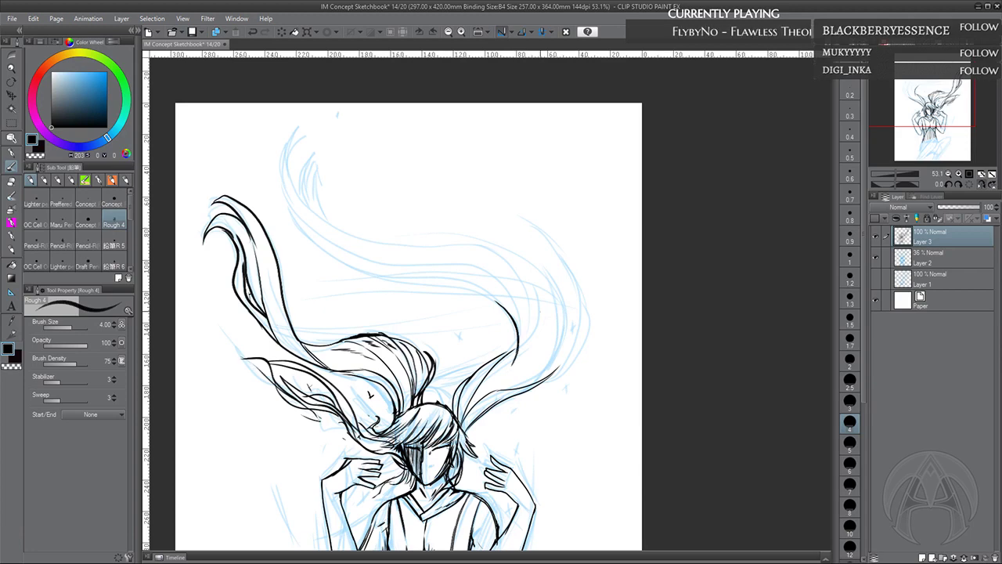
{"action": "mouse_move", "coordinate": [555, 373]}
{"action": "left_mouse_down"}
{"action": "mouse_move", "coordinate": [562, 327]}
{"action": "mouse_move", "coordinate": [553, 376]}
{"action": "mouse_move", "coordinate": [577, 347]}
{"action": "left_mouse_up"}
{"action": "mouse_move", "coordinate": [534, 392]}
{"action": "left_mouse_down"}
{"action": "mouse_move", "coordinate": [577, 366]}
{"action": "mouse_move", "coordinate": [584, 334]}
{"action": "mouse_move", "coordinate": [574, 306]}
{"action": "left_mouse_up"}
{"action": "left_click_drag", "start_coordinate": [577, 308], "coordinate": [570, 358]}
Thicken the underside of the large lock near the head and add strand lines inside its inner section
{"action": "mouse_move", "coordinate": [524, 393]}
{"action": "left_mouse_down"}
{"action": "mouse_move", "coordinate": [537, 391]}
{"action": "mouse_move", "coordinate": [517, 395]}
{"action": "left_mouse_up"}
{"action": "left_click_drag", "start_coordinate": [466, 433], "coordinate": [482, 415]}
{"action": "left_click_drag", "start_coordinate": [511, 367], "coordinate": [480, 400]}
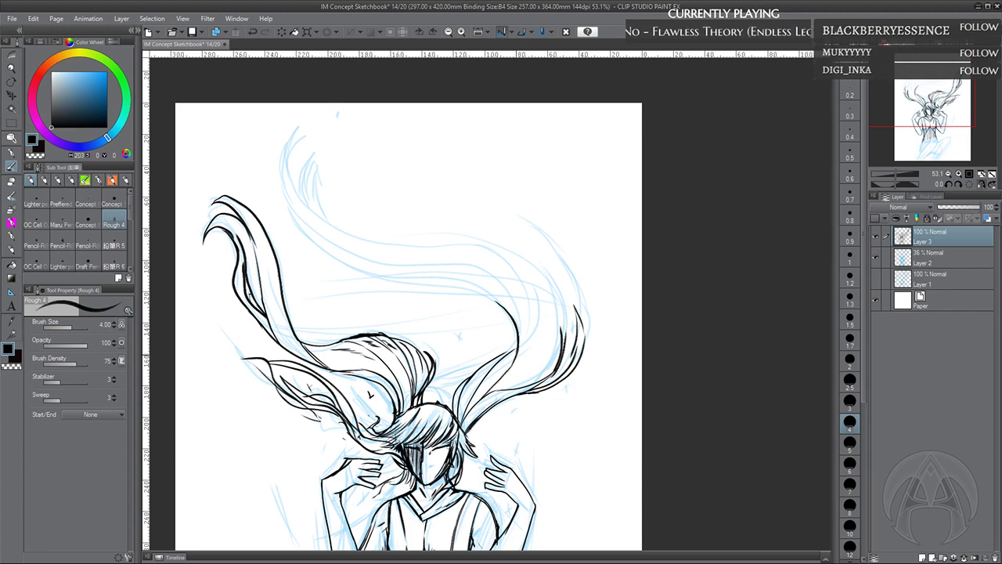
{"action": "left_click_drag", "start_coordinate": [514, 358], "coordinate": [472, 401]}
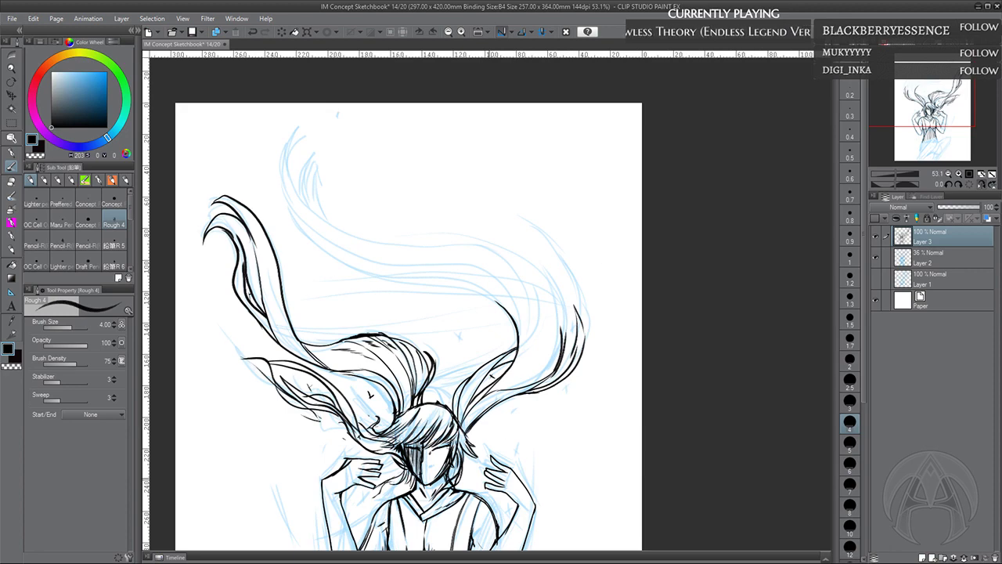
Draw hair bands at the base of both locks, add wisps beside the temple, and lighten the band with the transparent colour
{"action": "left_click_drag", "start_coordinate": [396, 412], "coordinate": [401, 336]}
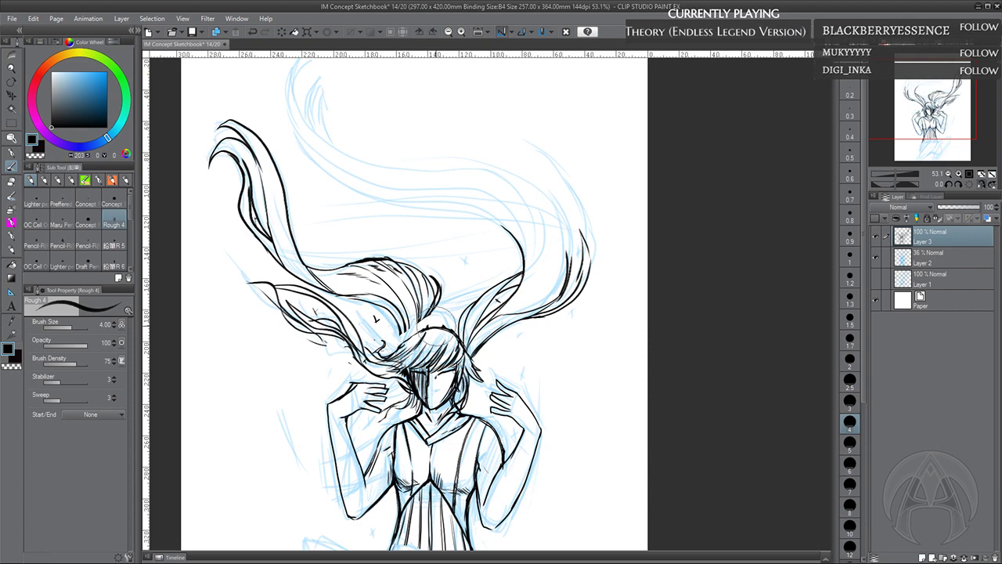
{"action": "mouse_move", "coordinate": [400, 333]}
{"action": "left_mouse_down"}
{"action": "mouse_move", "coordinate": [397, 347]}
{"action": "mouse_move", "coordinate": [425, 317]}
{"action": "mouse_move", "coordinate": [432, 327]}
{"action": "mouse_move", "coordinate": [421, 324]}
{"action": "mouse_move", "coordinate": [459, 326]}
{"action": "mouse_move", "coordinate": [475, 360]}
{"action": "mouse_move", "coordinate": [467, 351]}
{"action": "left_mouse_up"}
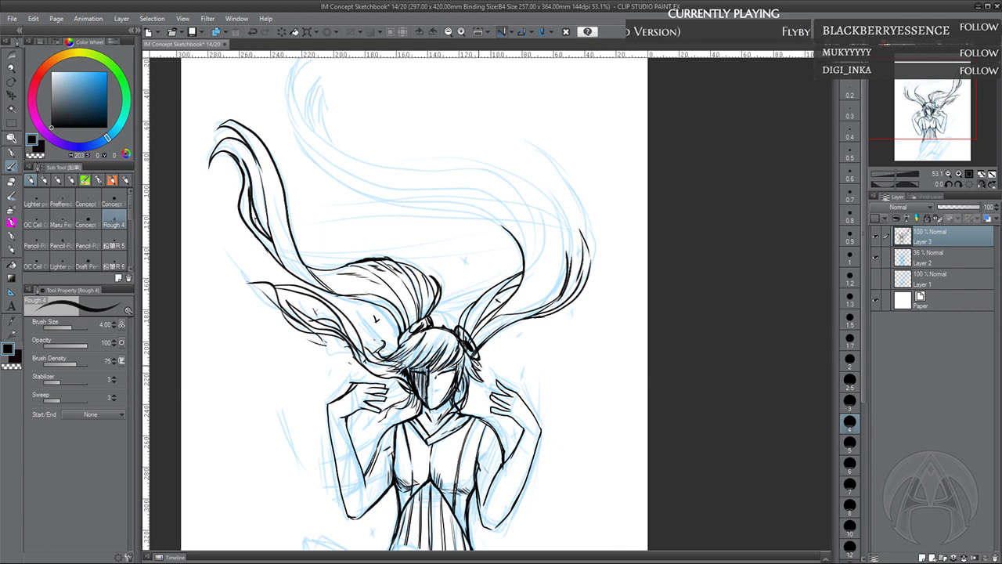
{"action": "left_click_drag", "start_coordinate": [476, 361], "coordinate": [496, 368]}
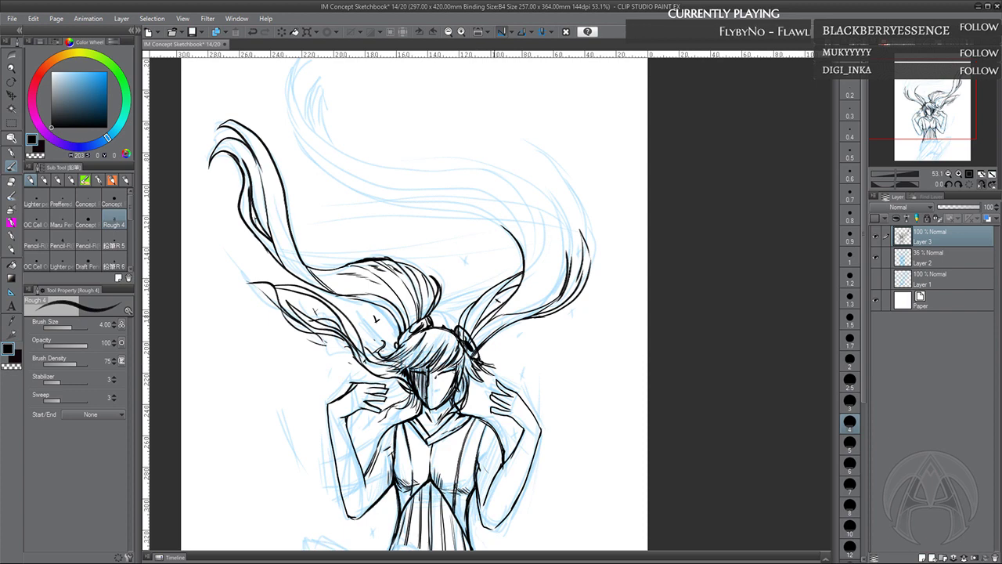
{"action": "left_click", "coordinate": [13, 366]}
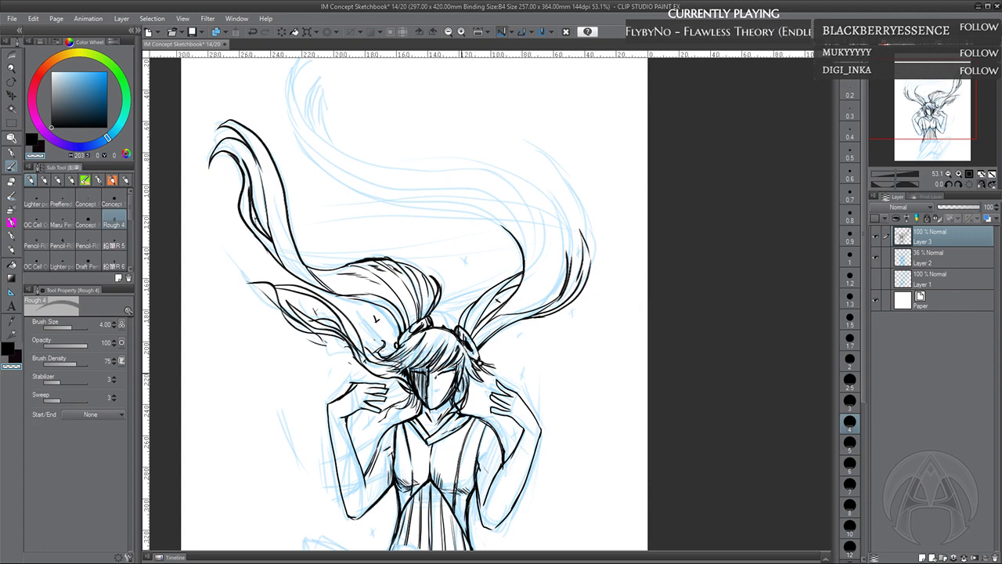
Return to black as the drawing colour and extend the outer bend of the large lock beside the head with a tapering upward strand
{"action": "left_click_drag", "start_coordinate": [480, 362], "coordinate": [463, 322]}
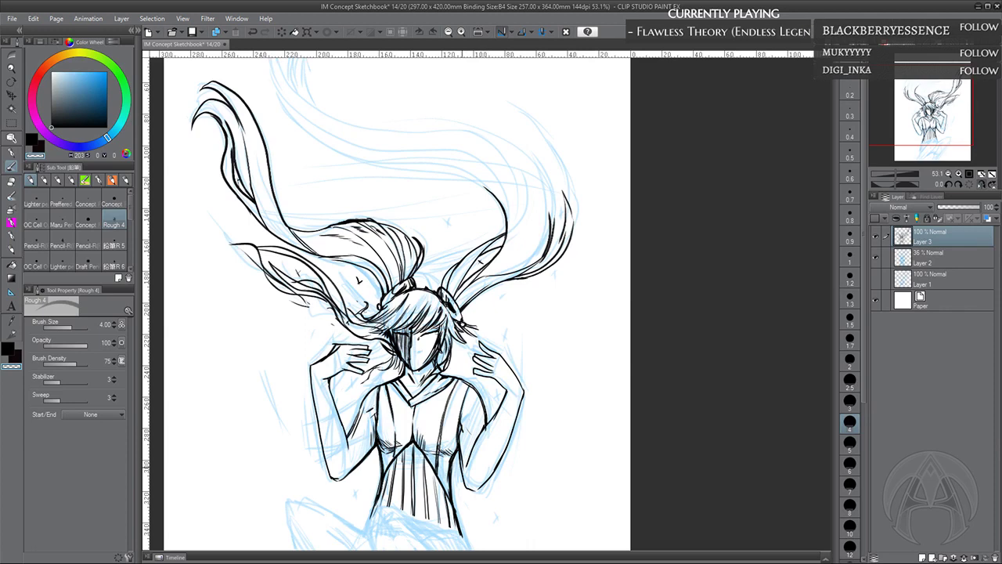
{"action": "left_click_drag", "start_coordinate": [457, 419], "coordinate": [451, 356]}
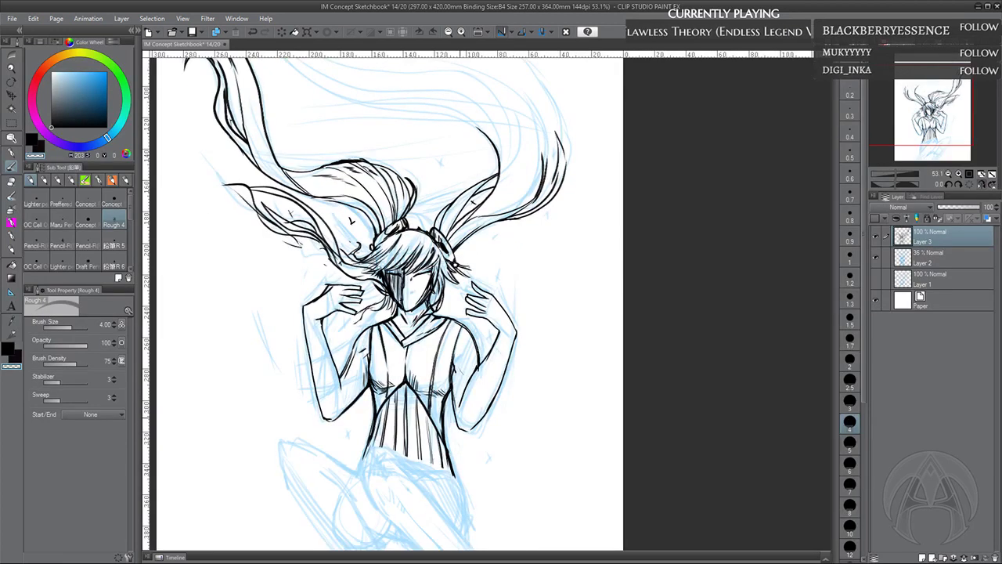
{"action": "left_click", "coordinate": [10, 350]}
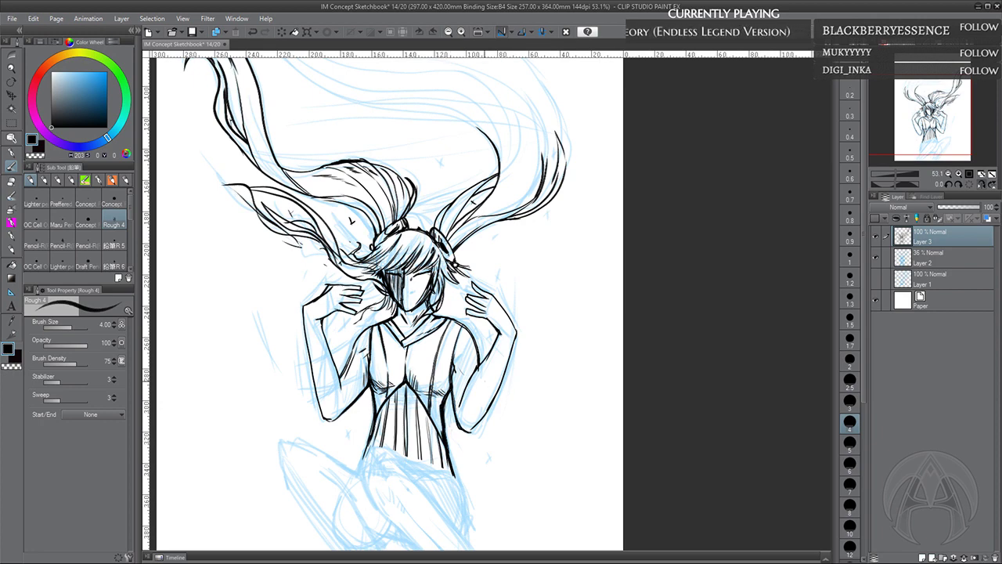
{"action": "left_click_drag", "start_coordinate": [499, 289], "coordinate": [484, 430]}
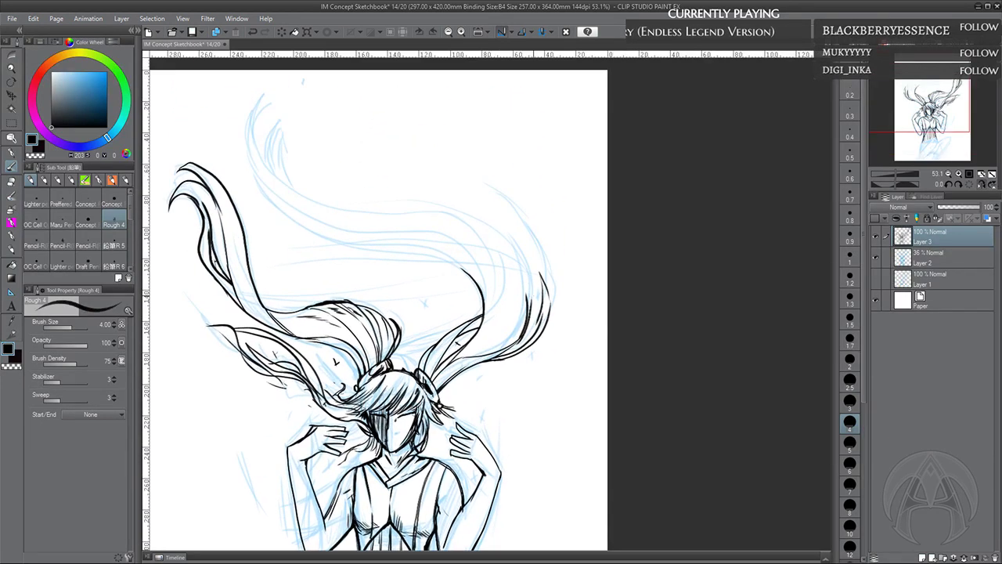
{"action": "left_click_drag", "start_coordinate": [529, 306], "coordinate": [508, 260]}
{"action": "mouse_move", "coordinate": [531, 312]}
{"action": "left_mouse_down"}
{"action": "mouse_move", "coordinate": [509, 238]}
{"action": "mouse_move", "coordinate": [516, 209]}
{"action": "mouse_move", "coordinate": [540, 327]}
{"action": "left_mouse_up"}
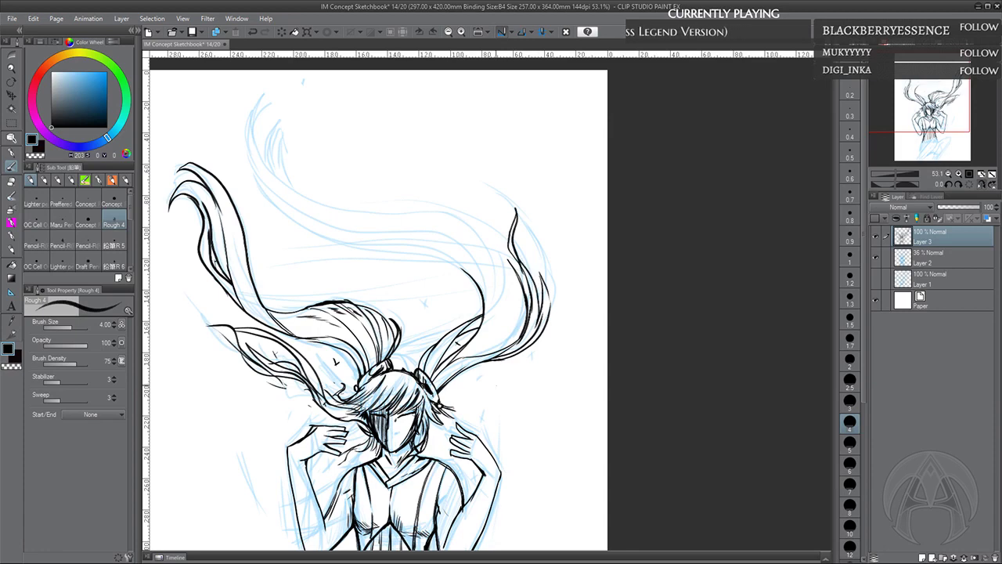
Add a small curled wisp above the gathered hair and a short strand on the outer lock
{"action": "left_click_drag", "start_coordinate": [501, 375], "coordinate": [553, 404]}
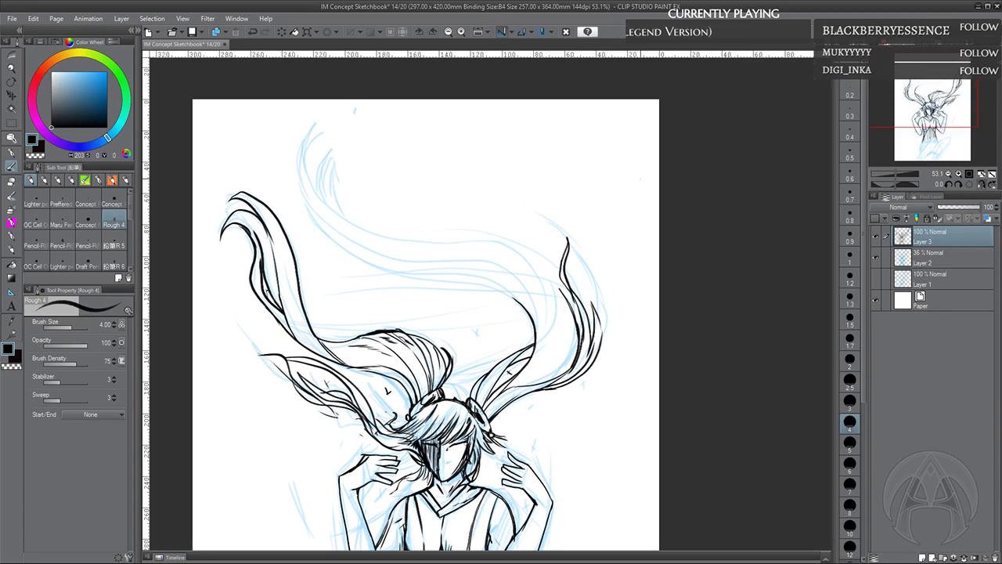
{"action": "mouse_move", "coordinate": [432, 347]}
{"action": "left_mouse_down"}
{"action": "mouse_move", "coordinate": [426, 330]}
{"action": "mouse_move", "coordinate": [421, 339]}
{"action": "left_mouse_up"}
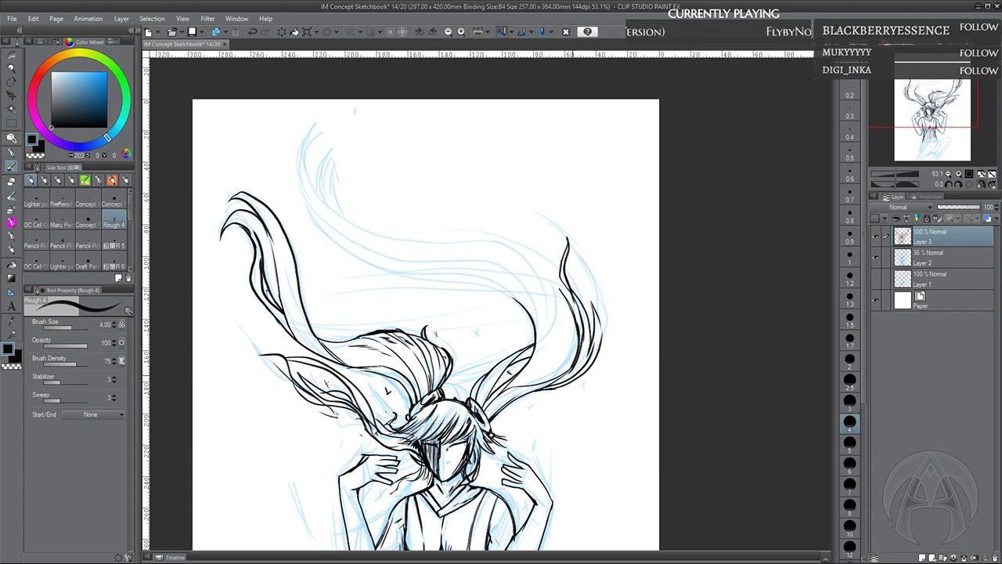
{"action": "left_click_drag", "start_coordinate": [573, 291], "coordinate": [573, 297]}
{"action": "left_click_drag", "start_coordinate": [587, 493], "coordinate": [576, 377]}
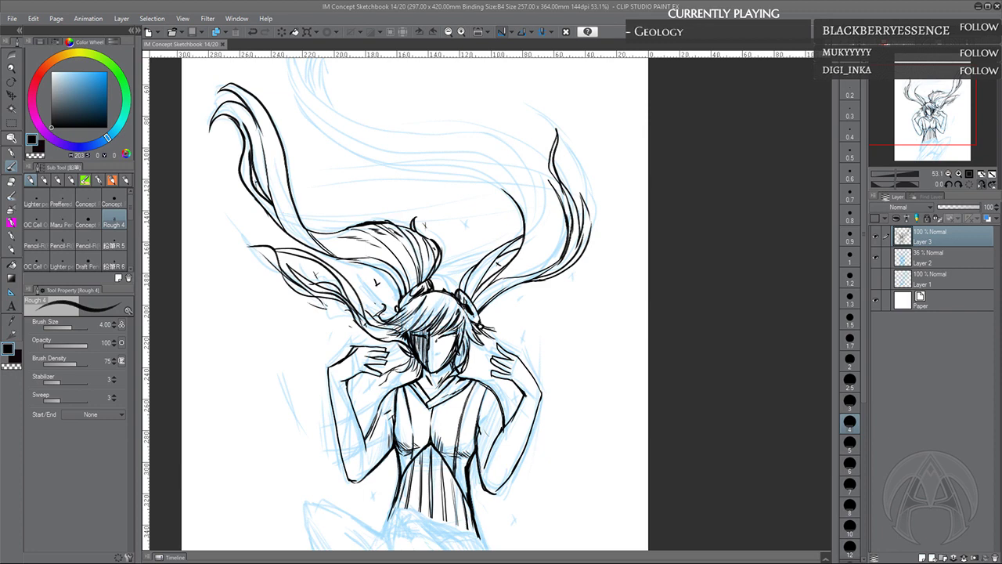
Ink the long upper and lower contours of the lock sweeping across above the head, bringing them together toward its tip
{"action": "left_click_drag", "start_coordinate": [537, 358], "coordinate": [534, 387]}
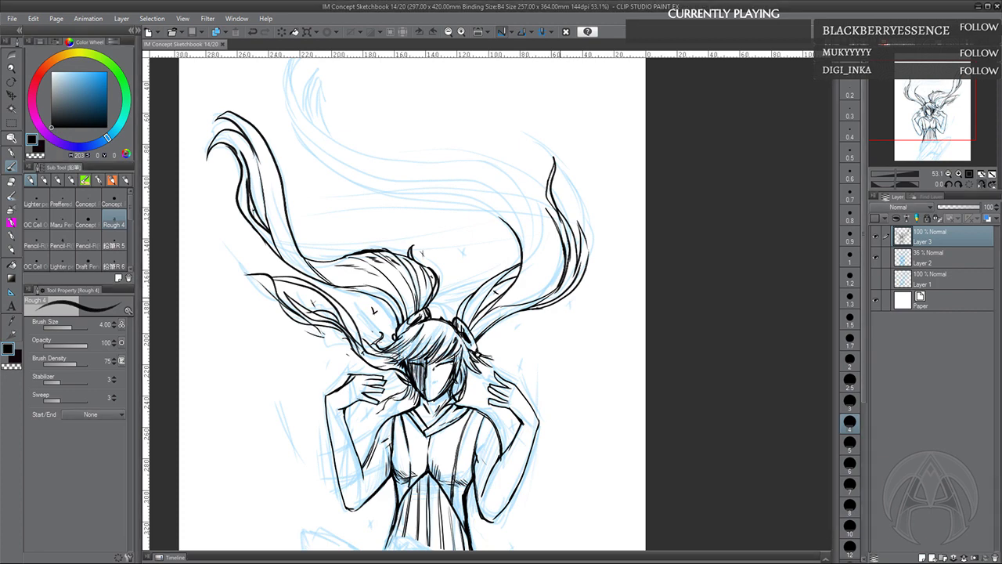
{"action": "left_click_drag", "start_coordinate": [564, 339], "coordinate": [580, 402]}
{"action": "left_click_drag", "start_coordinate": [570, 302], "coordinate": [578, 329]}
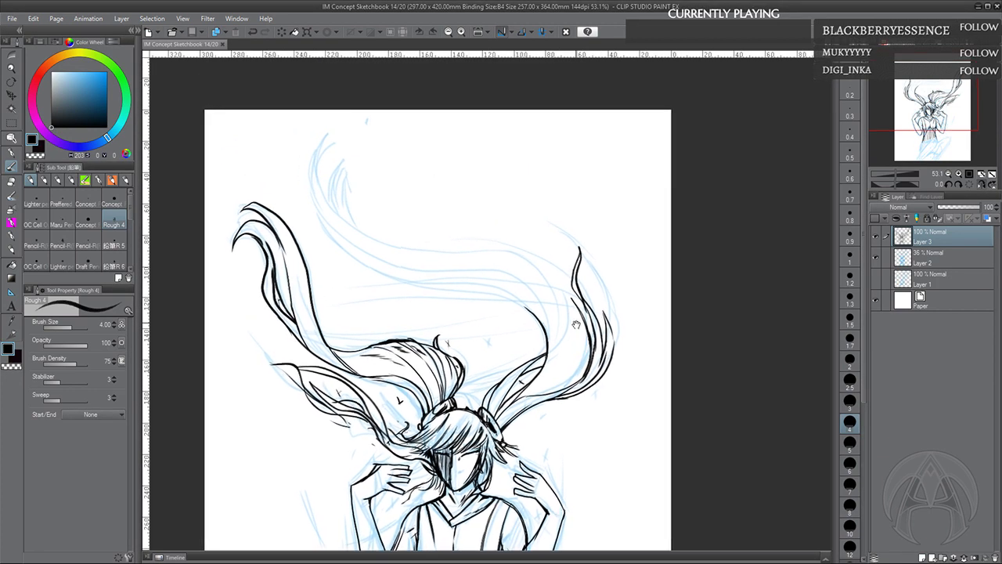
{"action": "mouse_move", "coordinate": [523, 306]}
{"action": "left_mouse_down"}
{"action": "mouse_move", "coordinate": [387, 270]}
{"action": "mouse_move", "coordinate": [342, 186]}
{"action": "mouse_move", "coordinate": [361, 233]}
{"action": "mouse_move", "coordinate": [447, 283]}
{"action": "left_mouse_up"}
{"action": "mouse_move", "coordinate": [358, 227]}
{"action": "left_mouse_down"}
{"action": "mouse_move", "coordinate": [403, 255]}
{"action": "mouse_move", "coordinate": [549, 287]}
{"action": "mouse_move", "coordinate": [573, 310]}
{"action": "mouse_move", "coordinate": [586, 360]}
{"action": "left_mouse_up"}
{"action": "left_click_drag", "start_coordinate": [547, 284], "coordinate": [589, 315]}
{"action": "left_click_drag", "start_coordinate": [330, 213], "coordinate": [341, 225]}
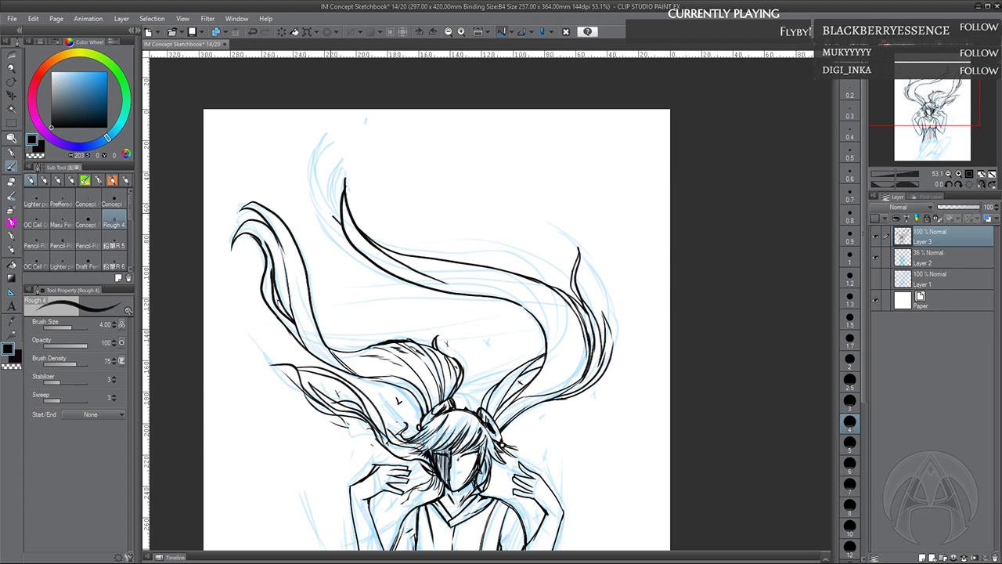
Ink the outer edge of the sweeping lock's upper end and add short curved strands inside its tip
{"action": "mouse_move", "coordinate": [310, 155]}
{"action": "left_mouse_down"}
{"action": "mouse_move", "coordinate": [333, 216]}
{"action": "mouse_move", "coordinate": [312, 194]}
{"action": "mouse_move", "coordinate": [349, 249]}
{"action": "left_mouse_up"}
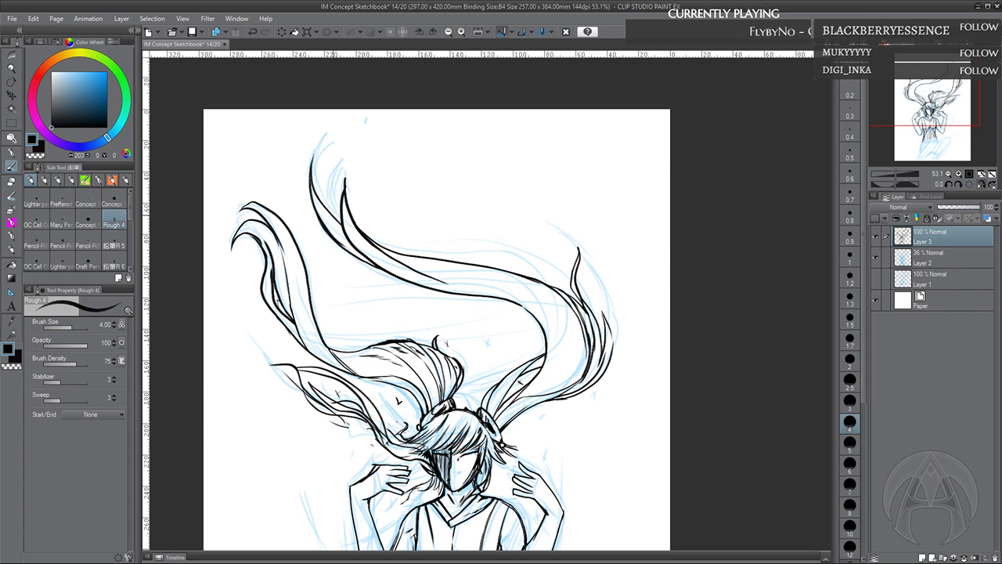
{"action": "left_click_drag", "start_coordinate": [332, 174], "coordinate": [341, 226]}
{"action": "left_click_drag", "start_coordinate": [332, 186], "coordinate": [344, 215]}
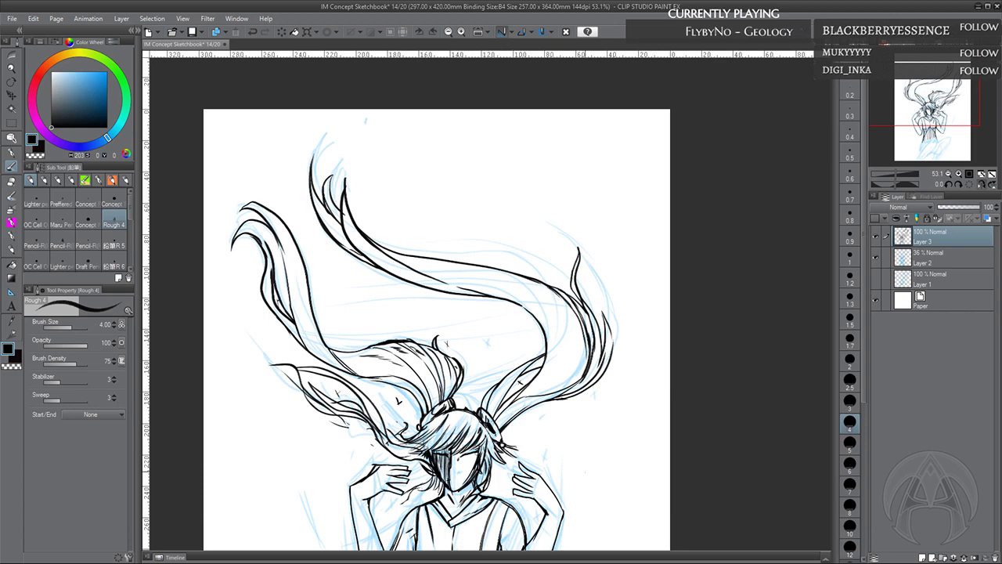
Fill the inner section of the lower side lock with close strand lines running toward the head
{"action": "left_click_drag", "start_coordinate": [598, 467], "coordinate": [585, 382]}
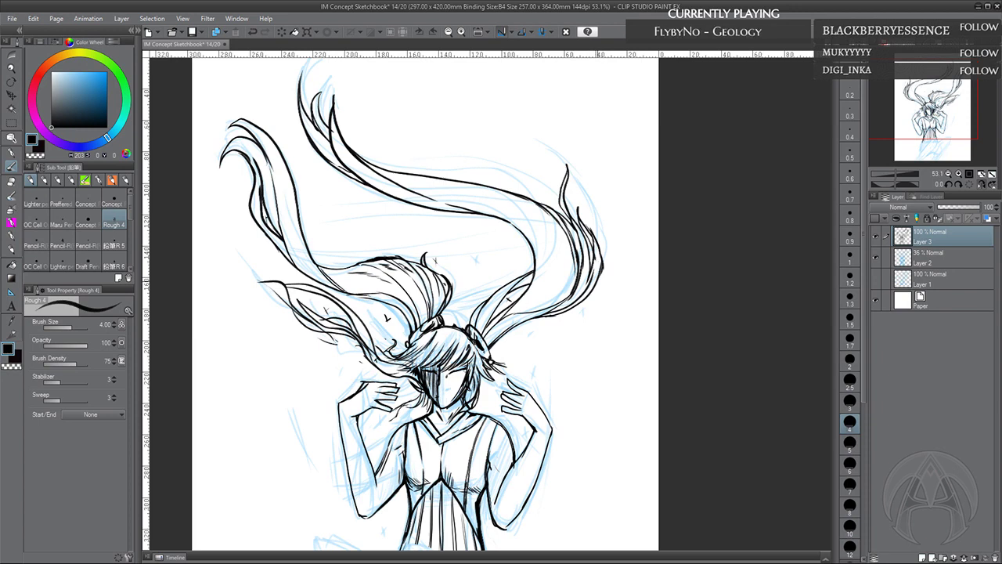
{"action": "left_click_drag", "start_coordinate": [535, 487], "coordinate": [543, 458]}
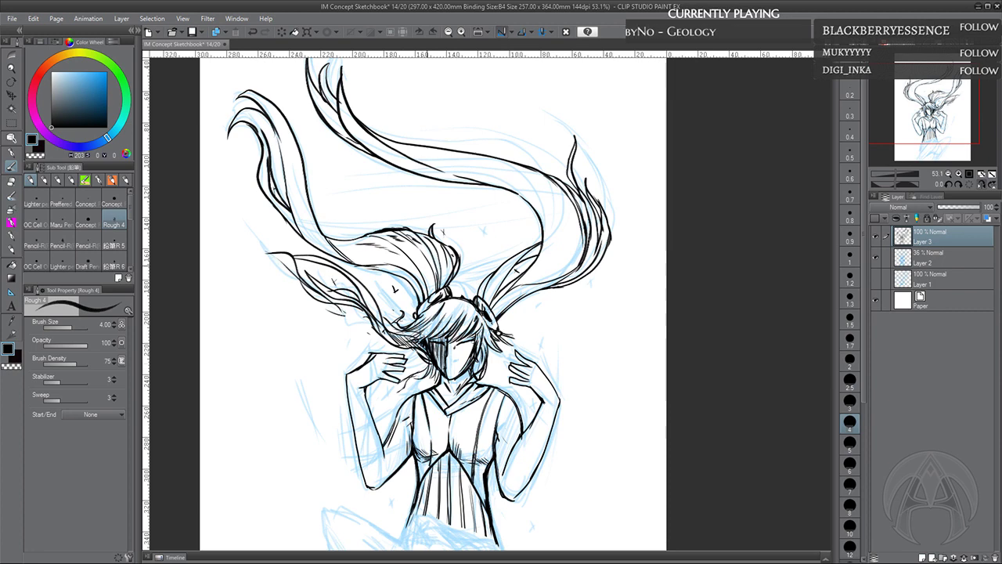
{"action": "left_click_drag", "start_coordinate": [358, 281], "coordinate": [381, 331]}
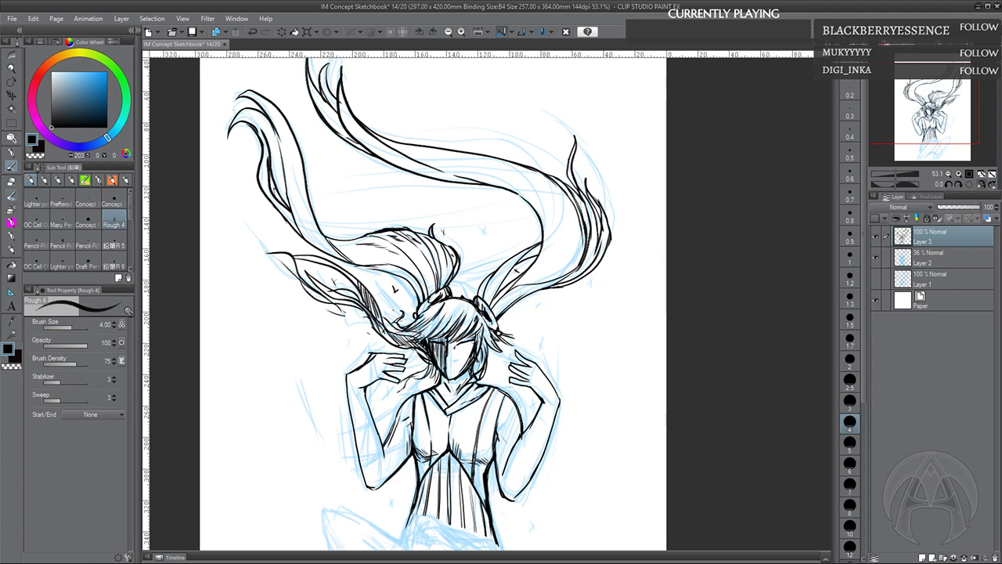
Compare the oil flat brushes (油彩平筆) and duplicate the one with brush size 7
{"action": "key", "text": "b"}
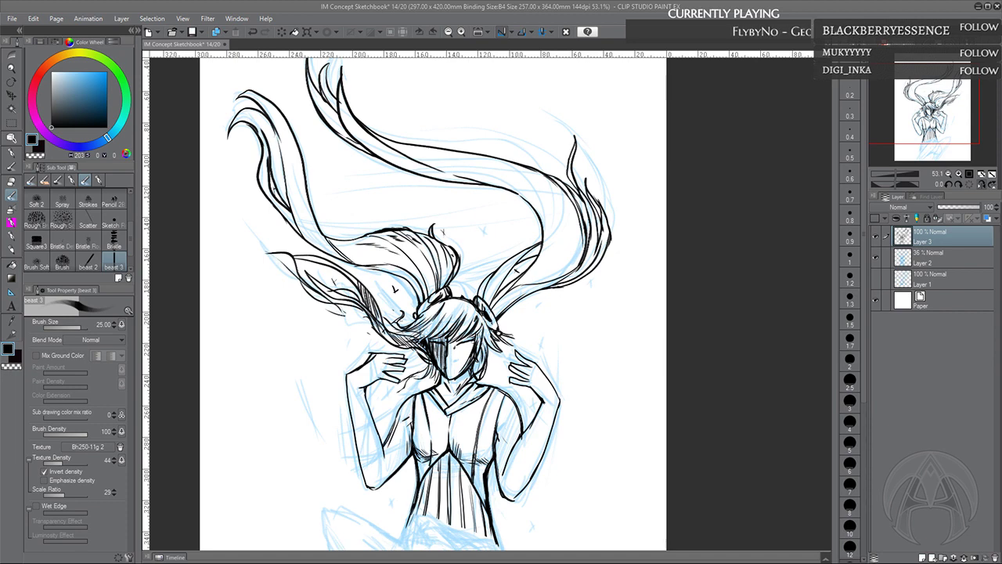
{"action": "scroll", "coordinate": [135, 209], "scroll_direction": "up", "scroll_amount": 2}
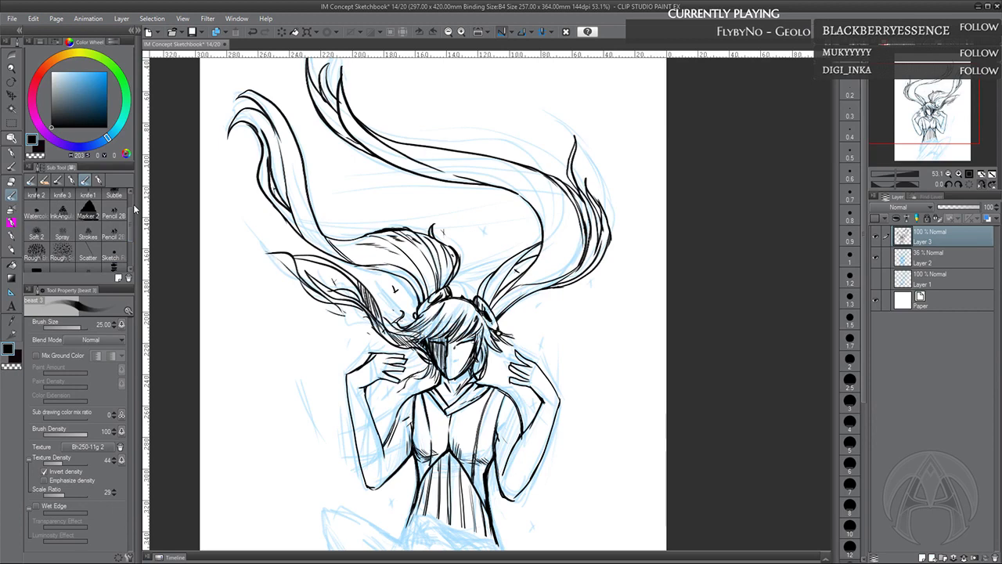
{"action": "left_click", "coordinate": [45, 180]}
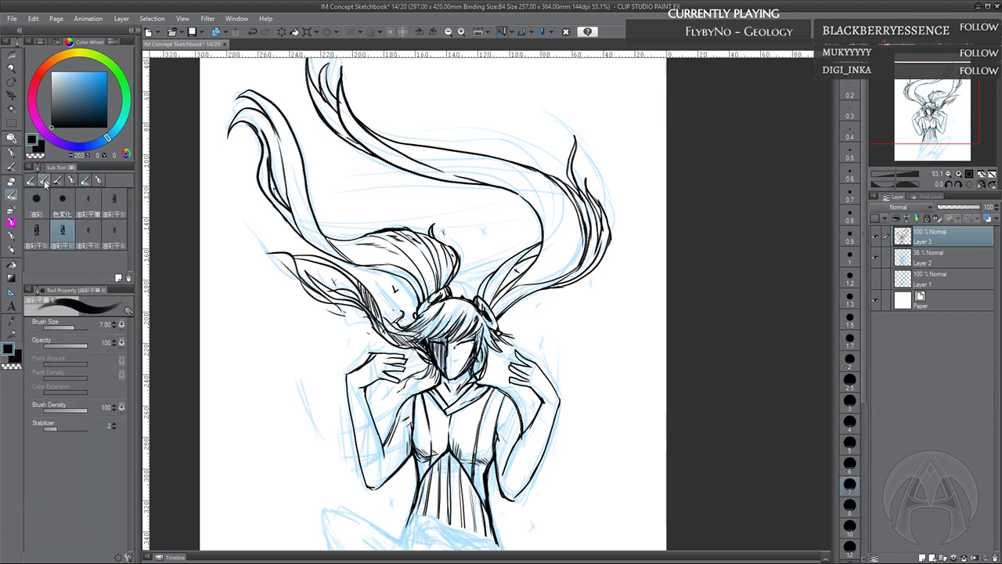
{"action": "left_click", "coordinate": [87, 233]}
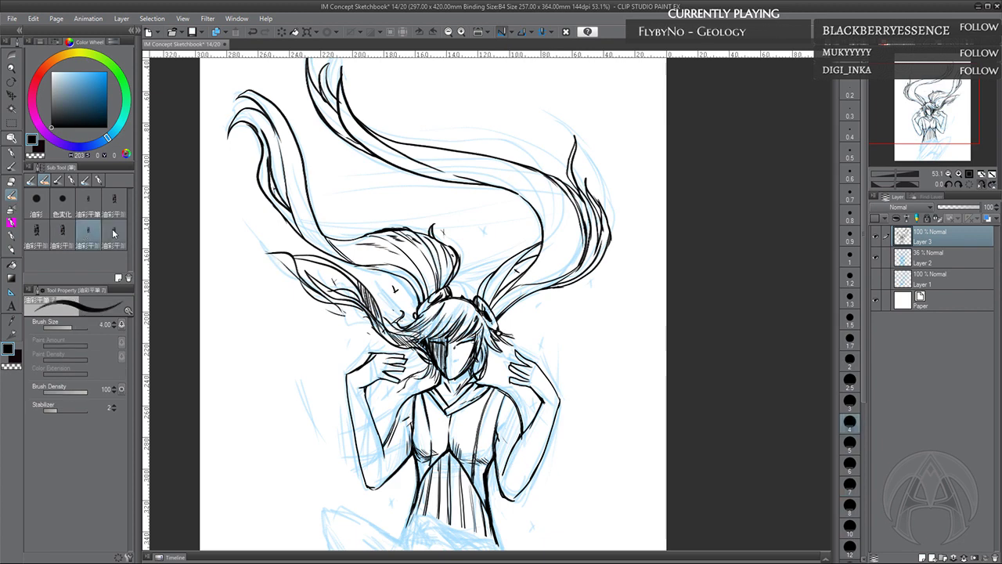
{"action": "left_click", "coordinate": [114, 232]}
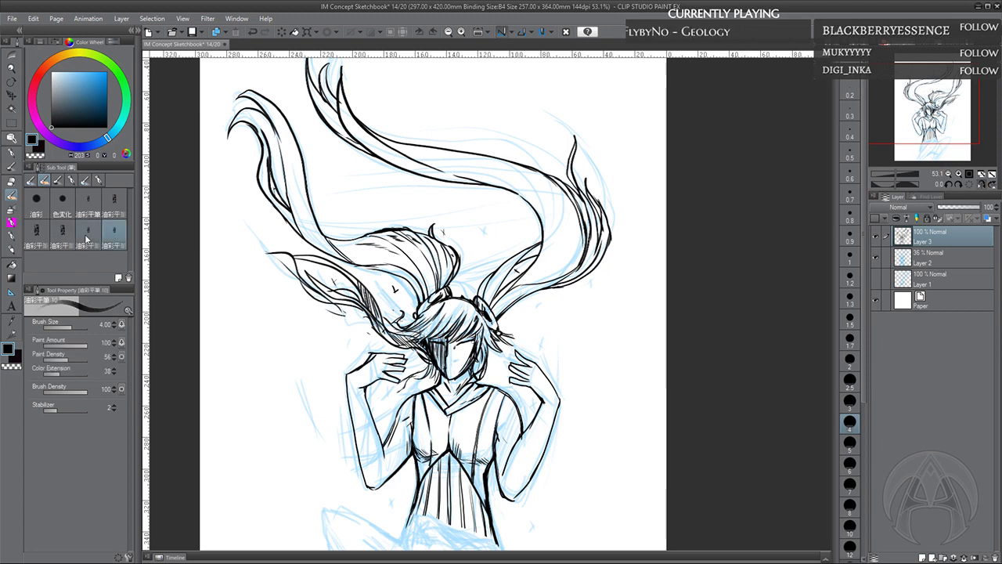
{"action": "left_click", "coordinate": [62, 233]}
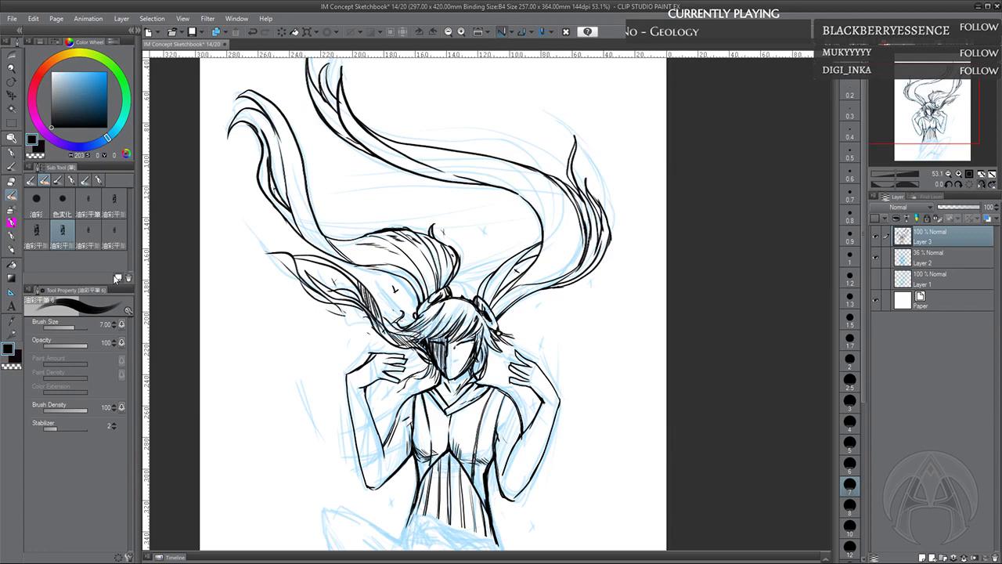
{"action": "left_click", "coordinate": [537, 296]}
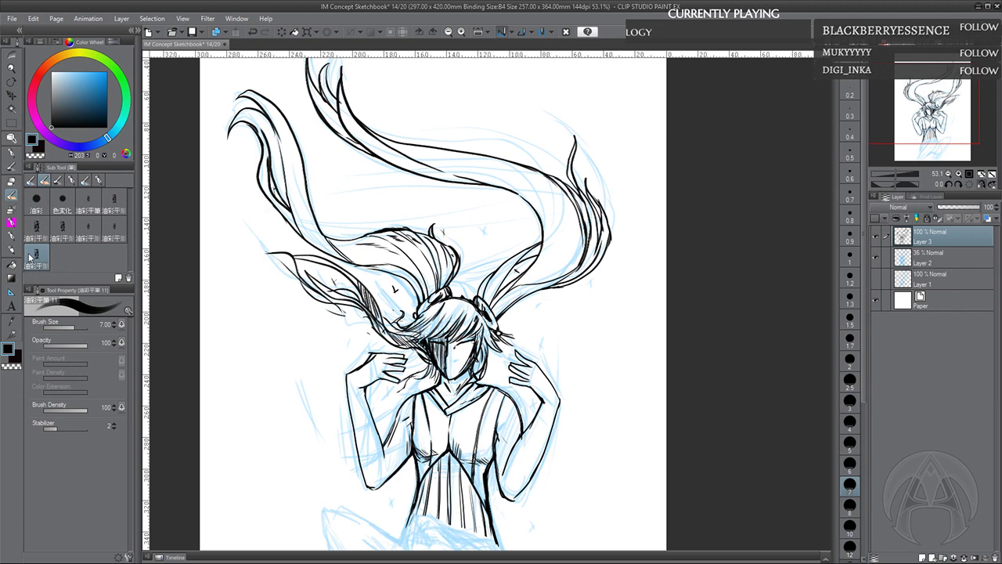
Move the duplicated oil flat brush into the first pencil group and set its brush size to 3
{"action": "left_click", "coordinate": [10, 167]}
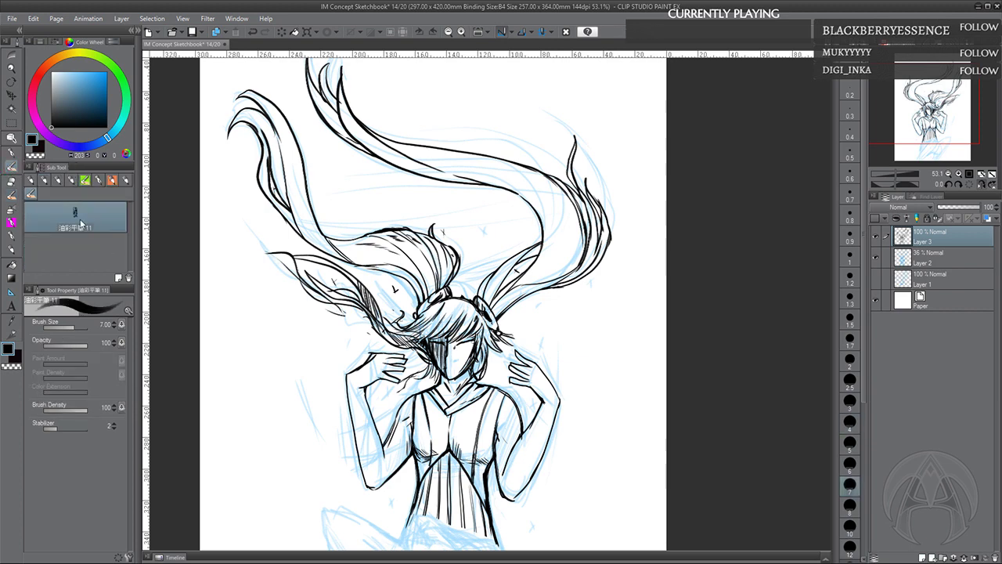
{"action": "left_click", "coordinate": [31, 181]}
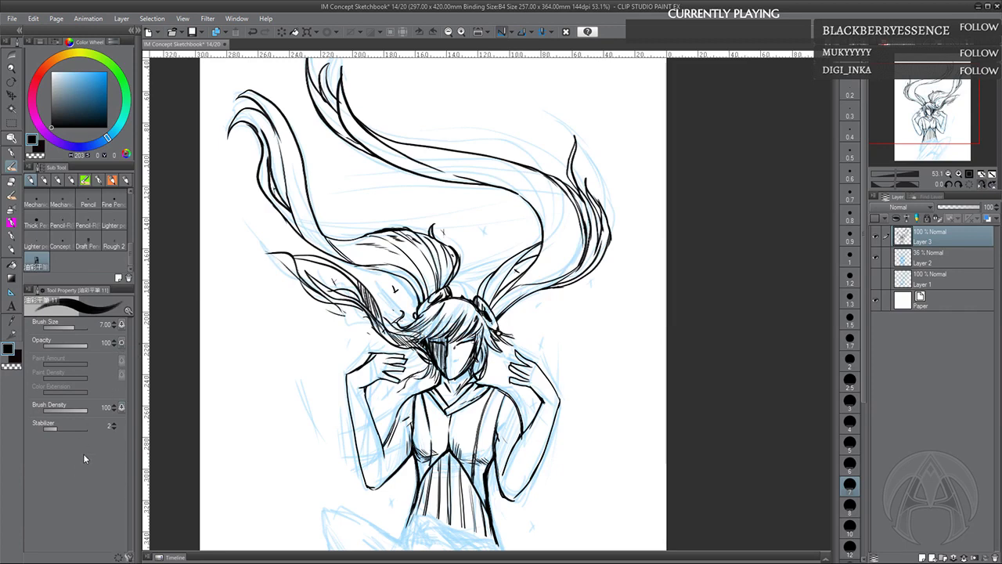
{"action": "left_click", "coordinate": [850, 400]}
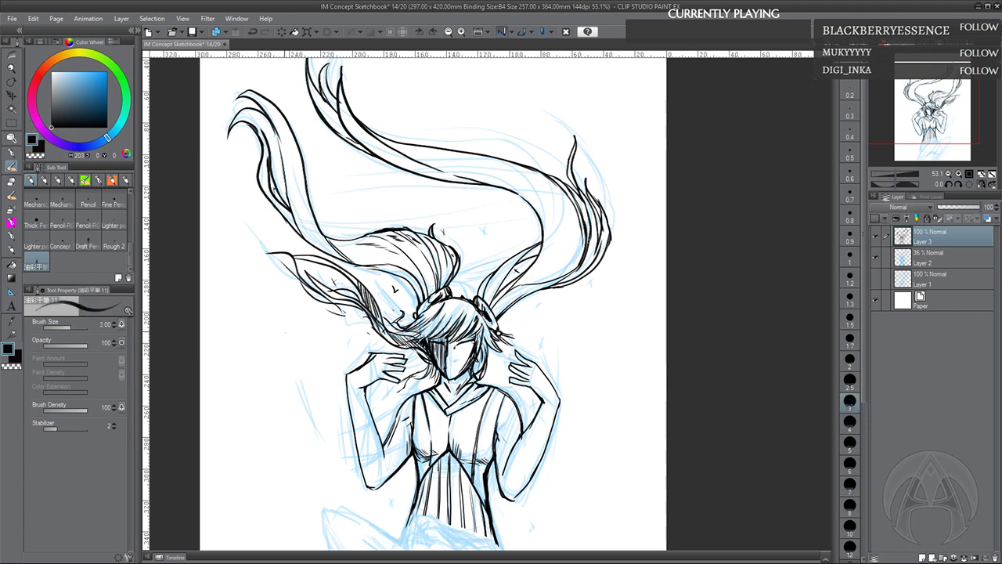
{"action": "left_click_drag", "start_coordinate": [289, 333], "coordinate": [281, 401]}
{"action": "key", "text": "ctrl+z"}
{"action": "key", "text": "ctrl+z"}
Reinforce the line between the torso and the raised arm on the right side of the figure
{"action": "left_click_drag", "start_coordinate": [577, 353], "coordinate": [551, 380]}
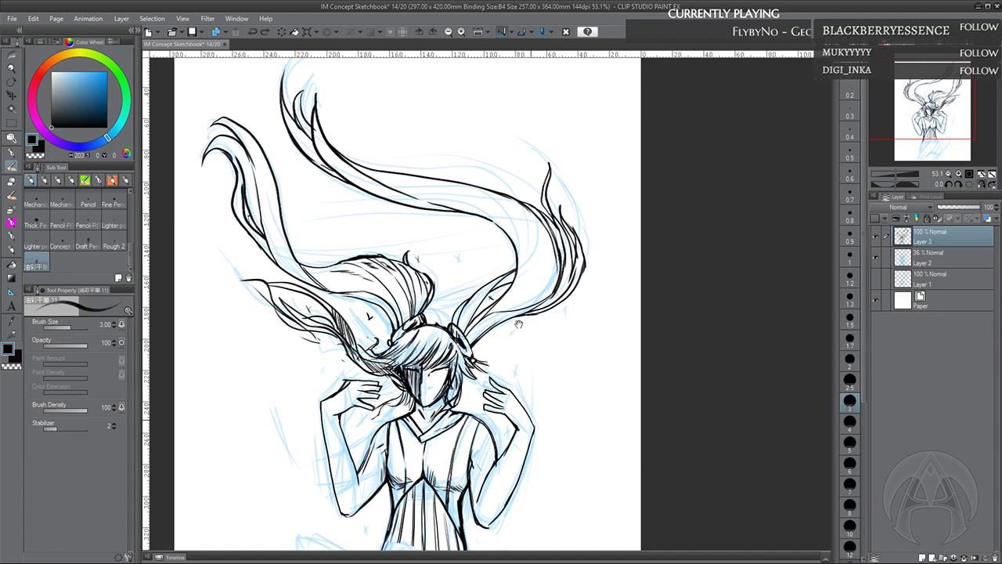
{"action": "left_click_drag", "start_coordinate": [520, 326], "coordinate": [505, 211]}
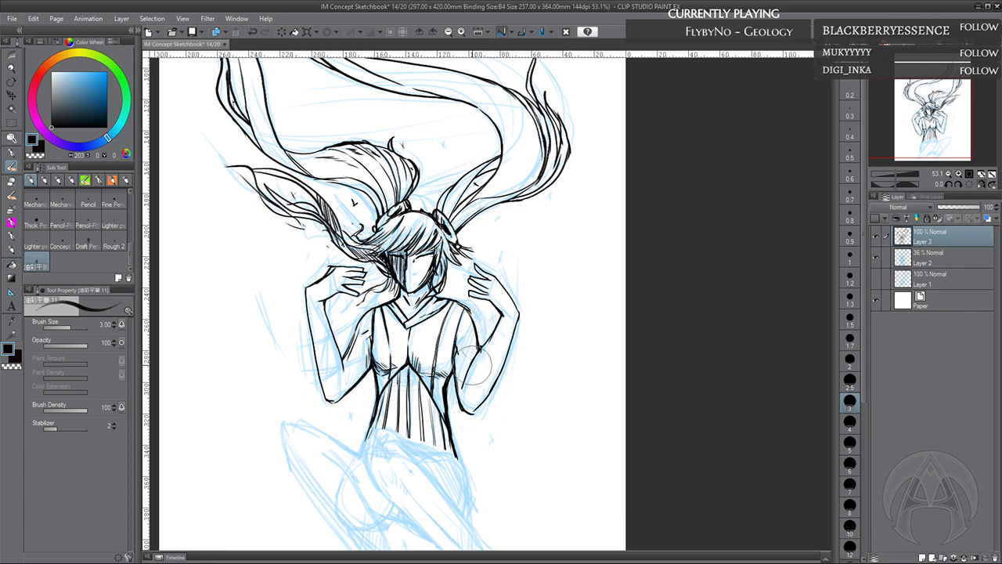
{"action": "left_click_drag", "start_coordinate": [469, 315], "coordinate": [479, 354]}
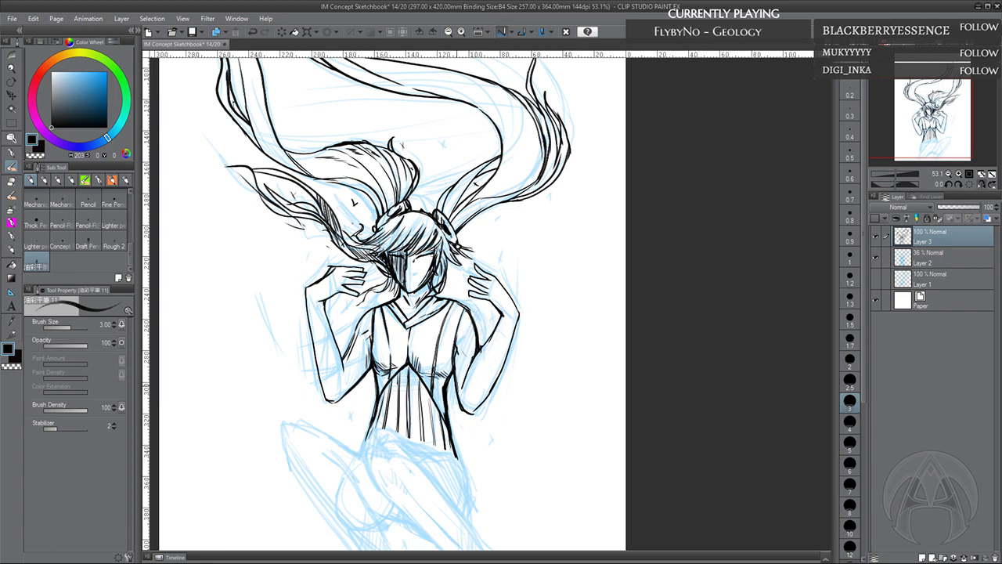
Ink the eye detail and darken the hair framing the face, undoing the stray stroke on the lower face
{"action": "left_click_drag", "start_coordinate": [508, 280], "coordinate": [507, 288]}
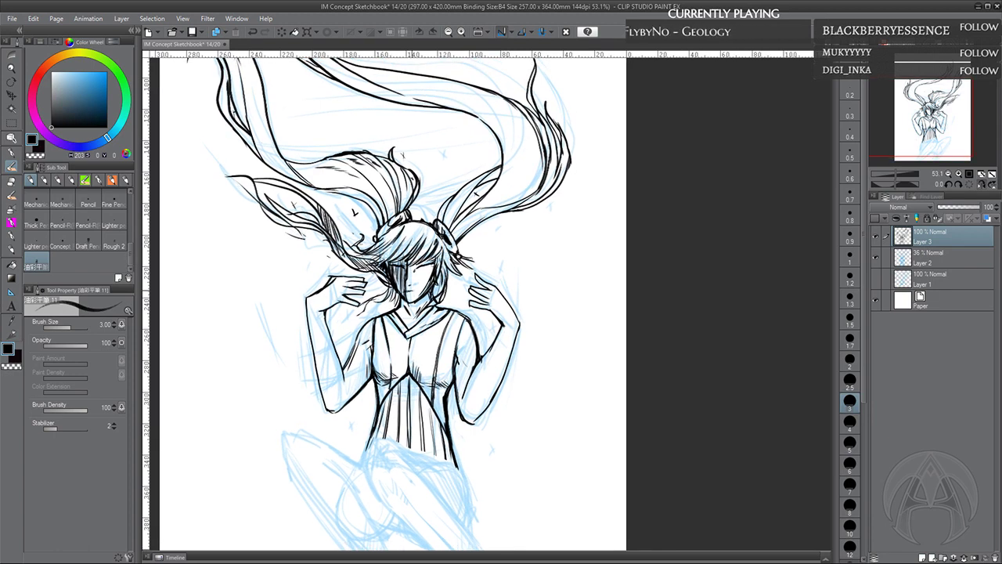
{"action": "left_click_drag", "start_coordinate": [418, 278], "coordinate": [408, 294]}
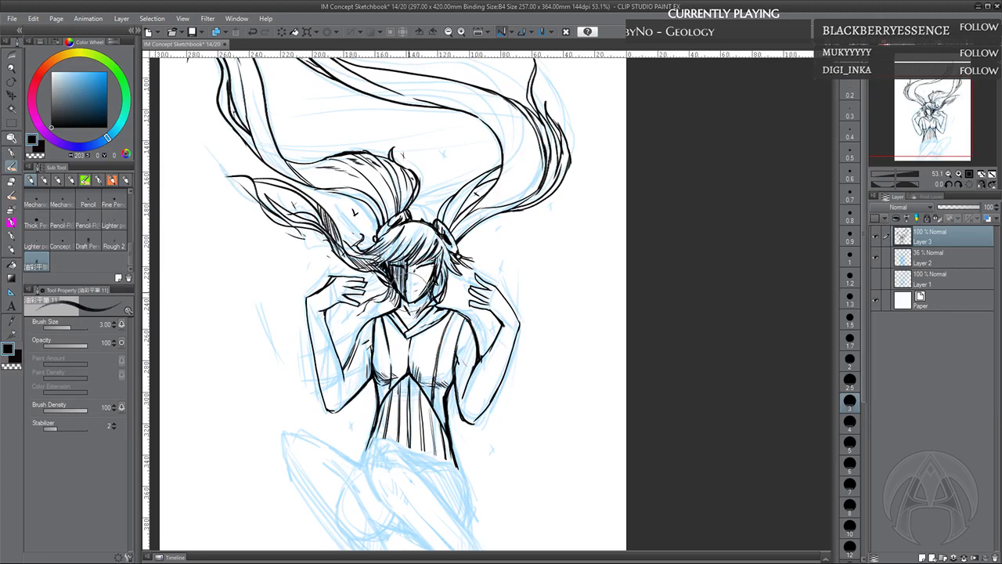
{"action": "key", "text": "ctrl+z"}
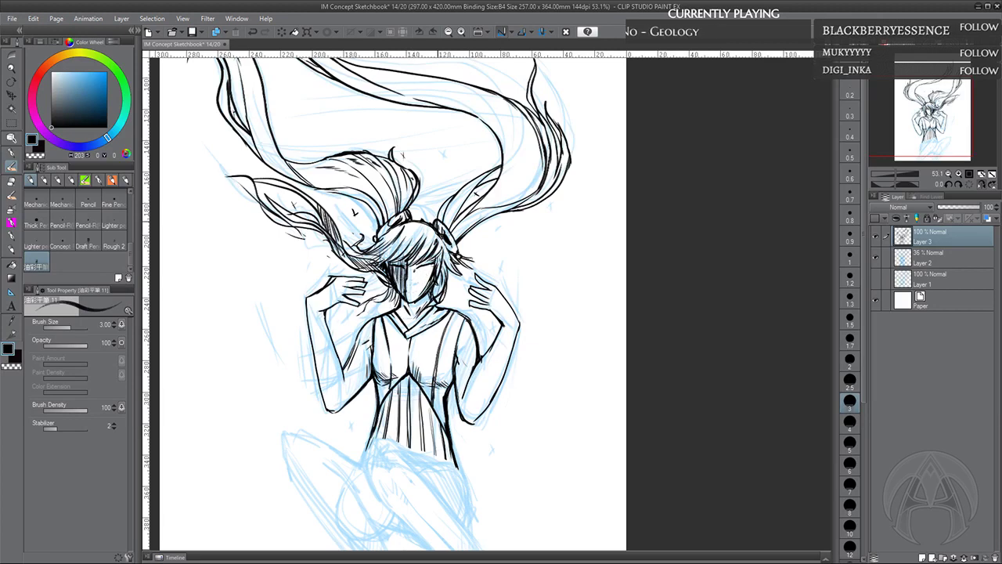
{"action": "mouse_move", "coordinate": [434, 260]}
{"action": "left_mouse_down"}
{"action": "mouse_move", "coordinate": [420, 291]}
{"action": "mouse_move", "coordinate": [396, 282]}
{"action": "mouse_move", "coordinate": [399, 292]}
{"action": "left_mouse_up"}
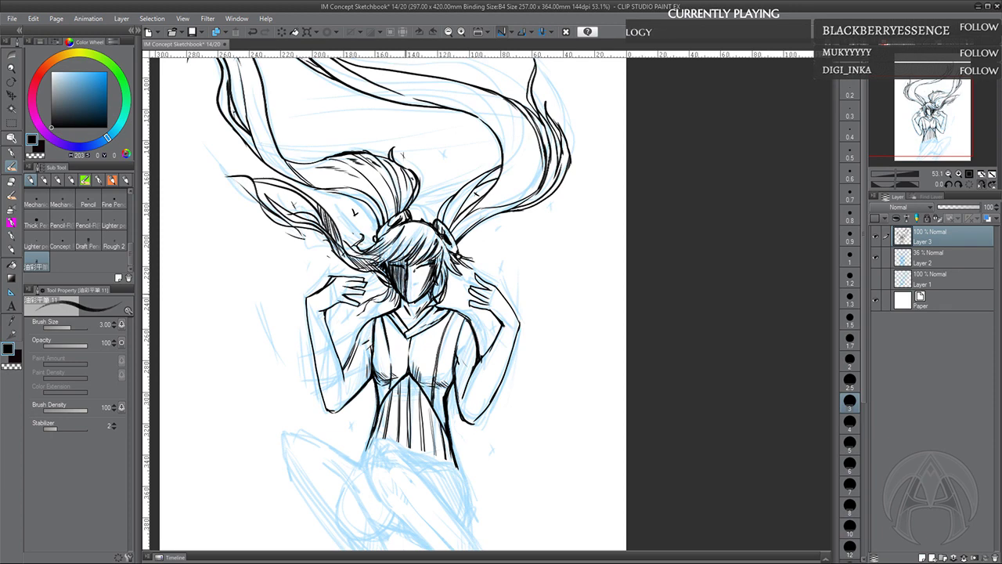
{"action": "mouse_move", "coordinate": [443, 226]}
{"action": "left_mouse_down"}
{"action": "mouse_move", "coordinate": [399, 240]}
{"action": "mouse_move", "coordinate": [435, 237]}
{"action": "mouse_move", "coordinate": [445, 262]}
{"action": "mouse_move", "coordinate": [436, 293]}
{"action": "left_mouse_up"}
{"action": "left_click_drag", "start_coordinate": [438, 274], "coordinate": [433, 297]}
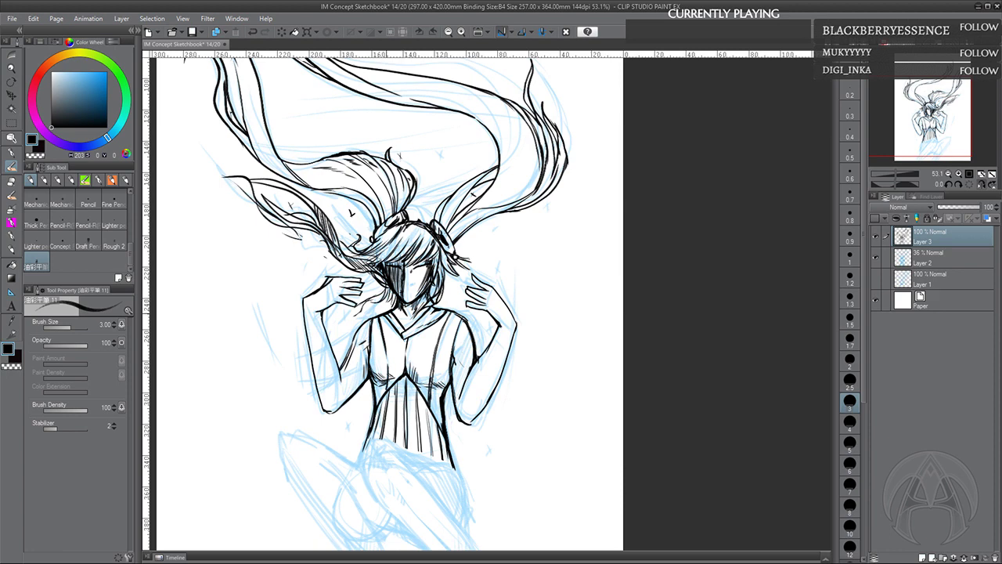
Ink the inner band of the V-shaped collar and reinforce the raised arm's inner contour in black on the figure's right side
{"action": "left_click_drag", "start_coordinate": [389, 314], "coordinate": [402, 335]}
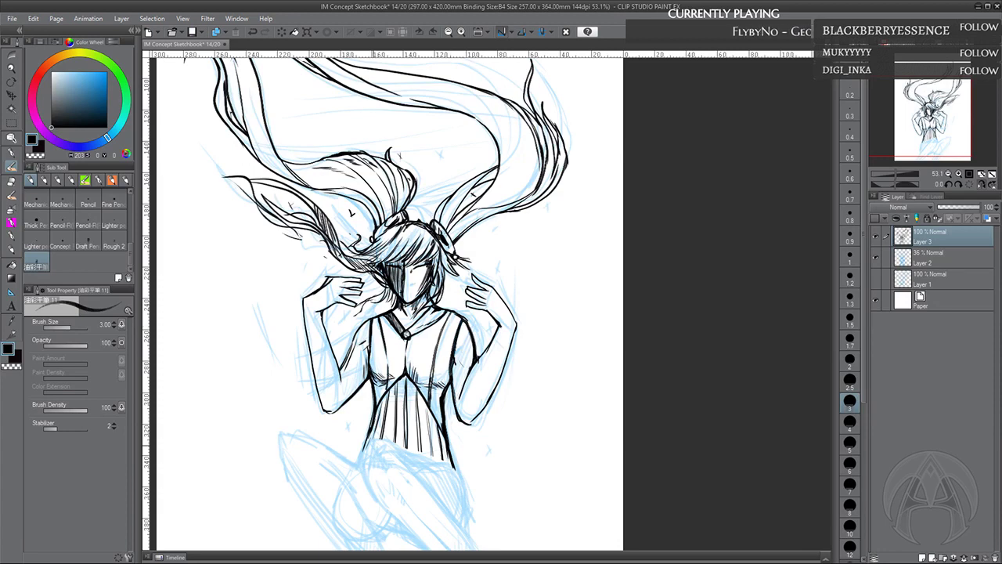
{"action": "left_click_drag", "start_coordinate": [465, 456], "coordinate": [462, 441]}
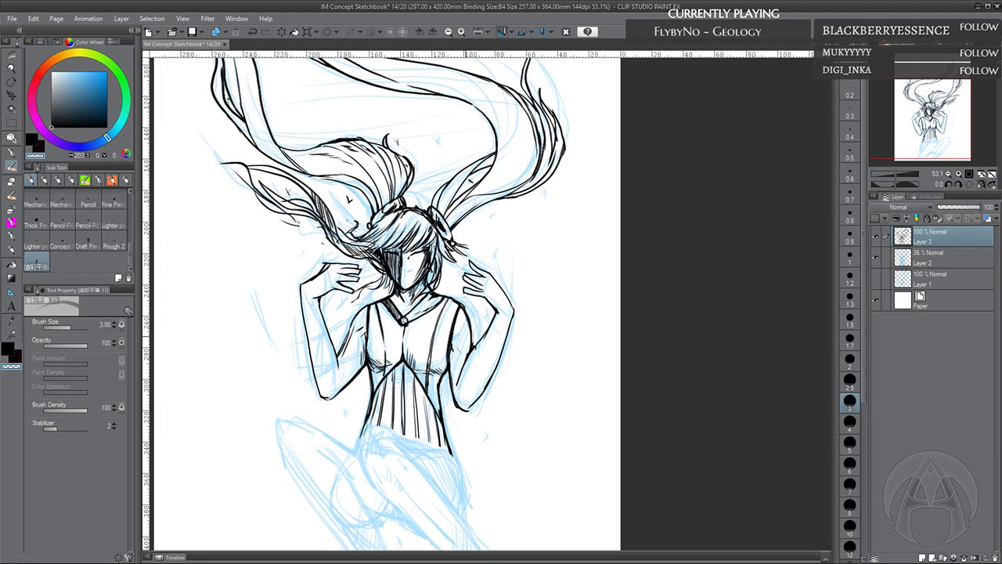
{"action": "left_click", "coordinate": [8, 349]}
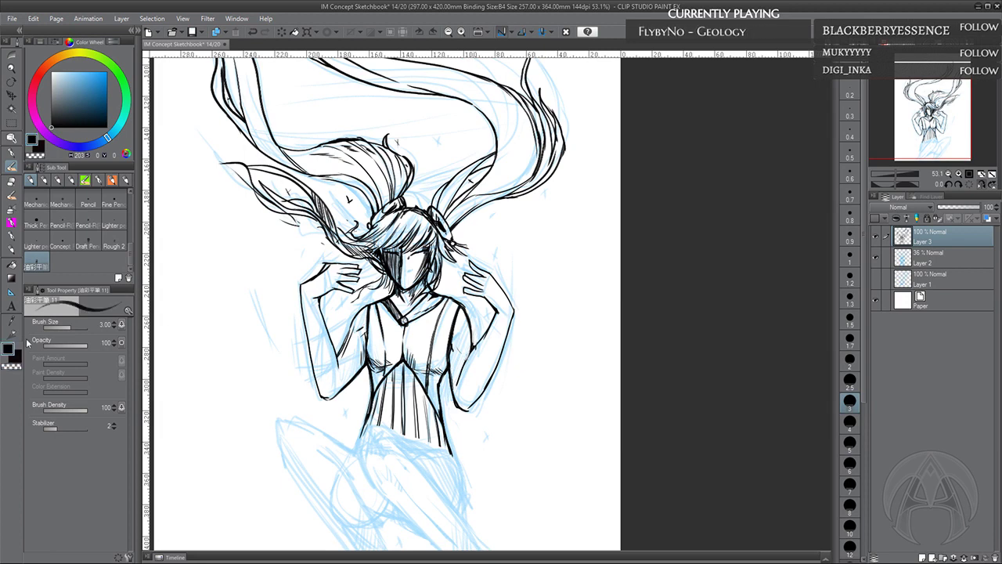
{"action": "left_click_drag", "start_coordinate": [468, 329], "coordinate": [471, 351]}
{"action": "left_click_drag", "start_coordinate": [467, 323], "coordinate": [461, 375]}
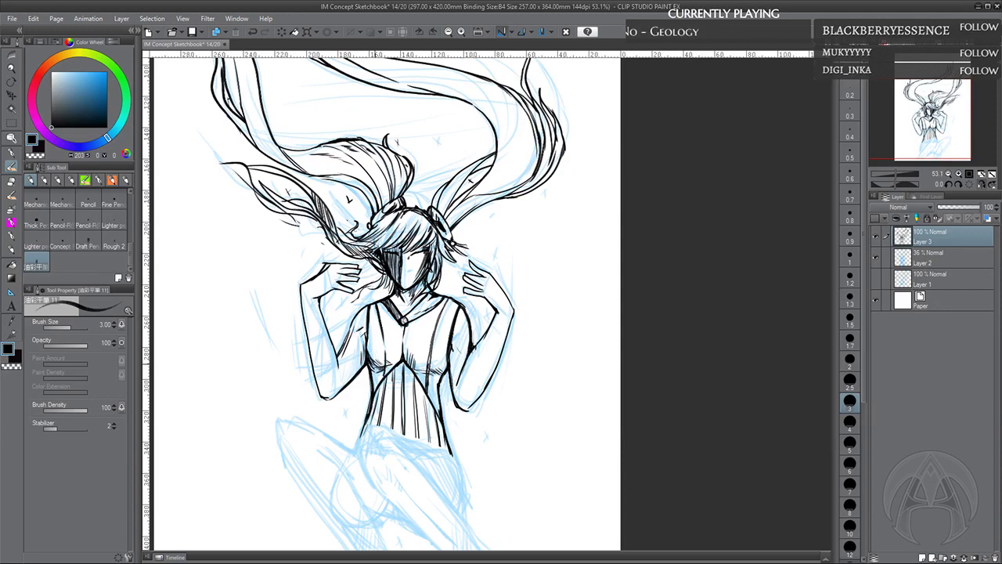
Hatch the shadow beneath the bust and darken the waist contour on the right side of the dress
{"action": "left_click_drag", "start_coordinate": [368, 349], "coordinate": [420, 372]}
{"action": "left_click_drag", "start_coordinate": [416, 361], "coordinate": [430, 373]}
{"action": "left_click_drag", "start_coordinate": [419, 362], "coordinate": [437, 383]}
{"action": "left_click_drag", "start_coordinate": [447, 365], "coordinate": [436, 410]}
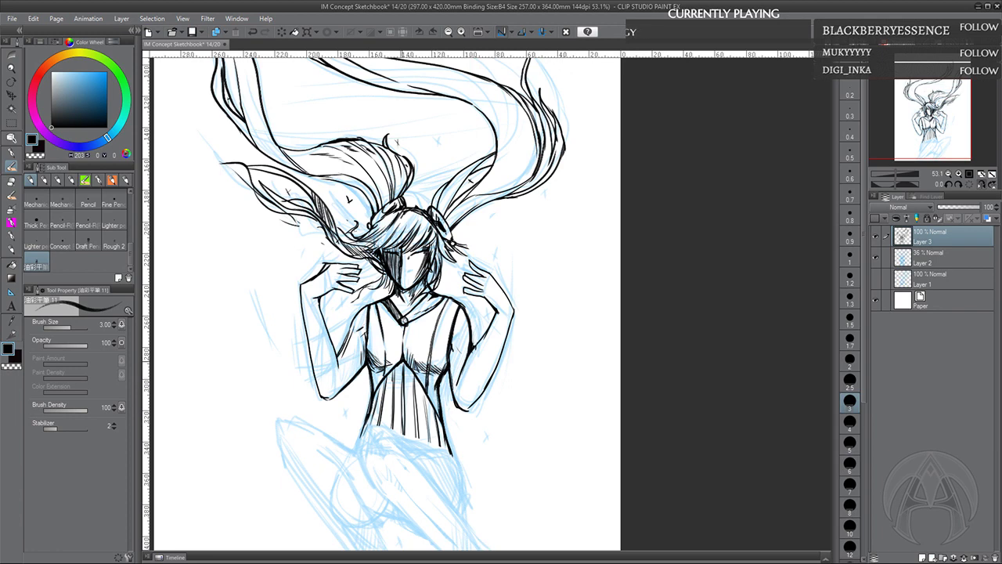
Thicken the bodice's pointed seam and centre line, adding short shading strokes below the bust
{"action": "left_click_drag", "start_coordinate": [417, 363], "coordinate": [405, 387]}
{"action": "left_click_drag", "start_coordinate": [438, 395], "coordinate": [431, 414]}
{"action": "left_click_drag", "start_coordinate": [389, 374], "coordinate": [376, 397]}
{"action": "left_click_drag", "start_coordinate": [402, 364], "coordinate": [391, 374]}
{"action": "left_click_drag", "start_coordinate": [406, 328], "coordinate": [403, 345]}
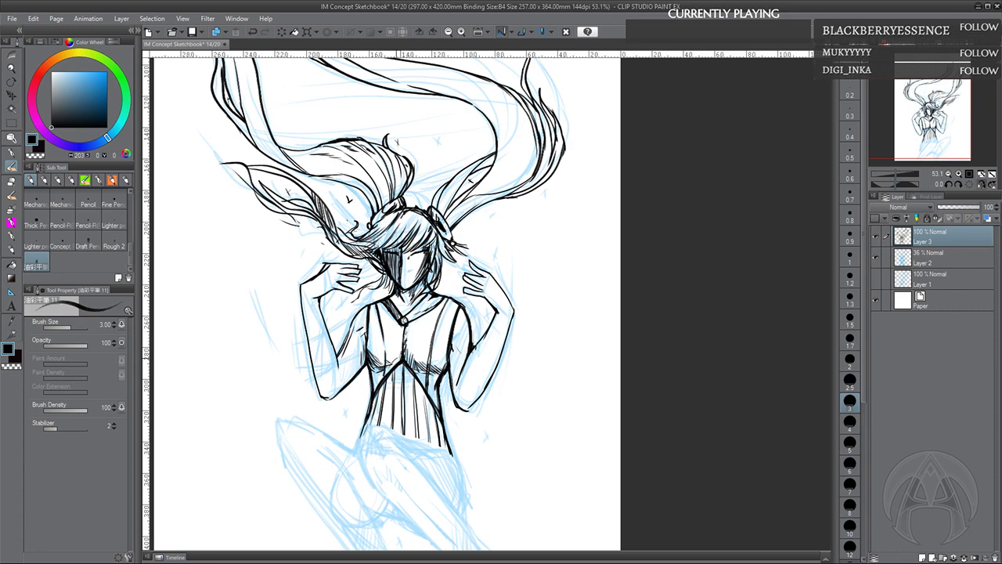
{"action": "left_click_drag", "start_coordinate": [376, 372], "coordinate": [385, 383]}
Ink the front leg's contours down to the page edge and the curved outer edge of the hip
{"action": "left_click_drag", "start_coordinate": [498, 426], "coordinate": [488, 376]}
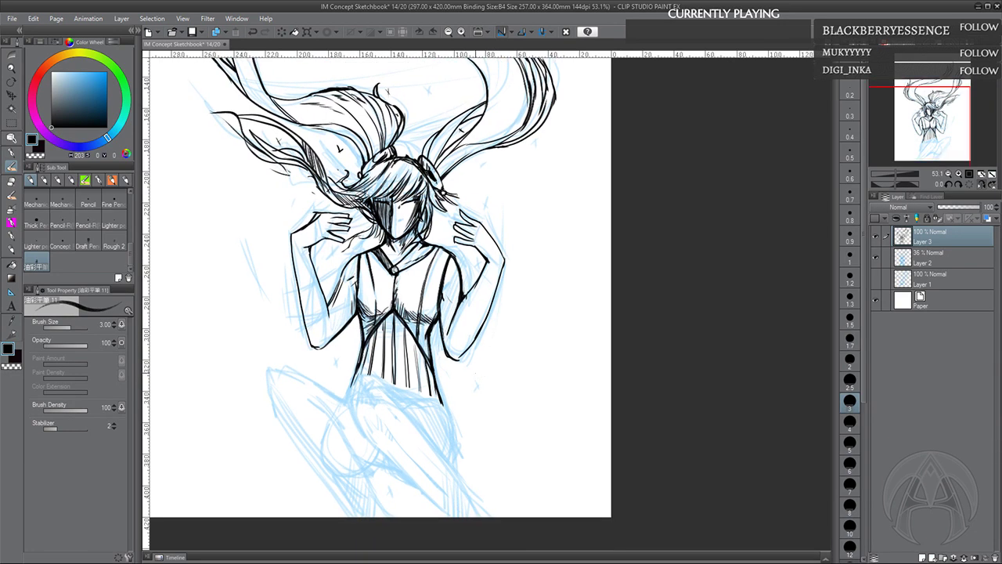
{"action": "mouse_move", "coordinate": [438, 406]}
{"action": "left_mouse_down"}
{"action": "mouse_move", "coordinate": [355, 380]}
{"action": "mouse_move", "coordinate": [352, 417]}
{"action": "mouse_move", "coordinate": [366, 448]}
{"action": "mouse_move", "coordinate": [451, 507]}
{"action": "left_mouse_up"}
{"action": "left_click_drag", "start_coordinate": [391, 399], "coordinate": [492, 515]}
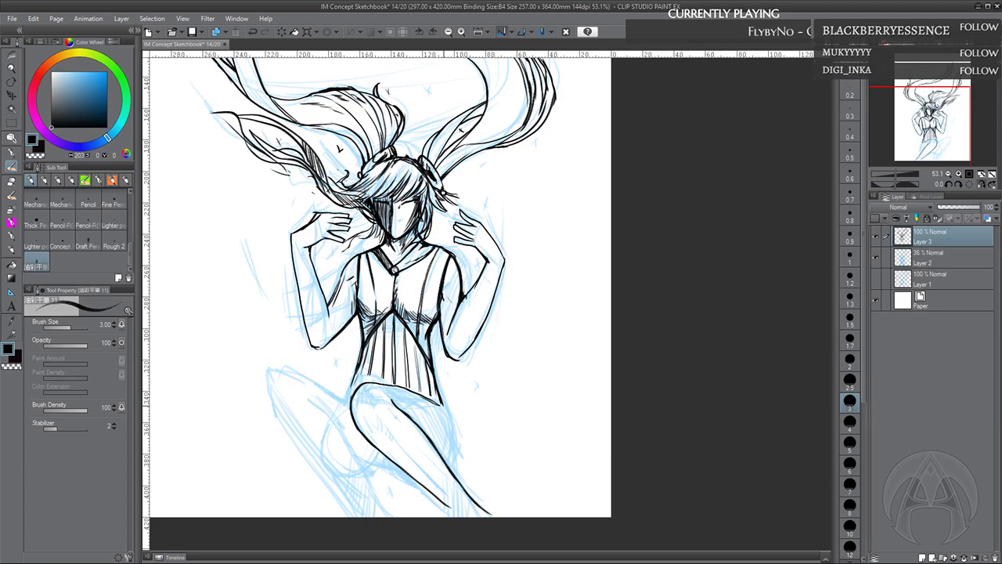
{"action": "left_click_drag", "start_coordinate": [443, 405], "coordinate": [447, 458]}
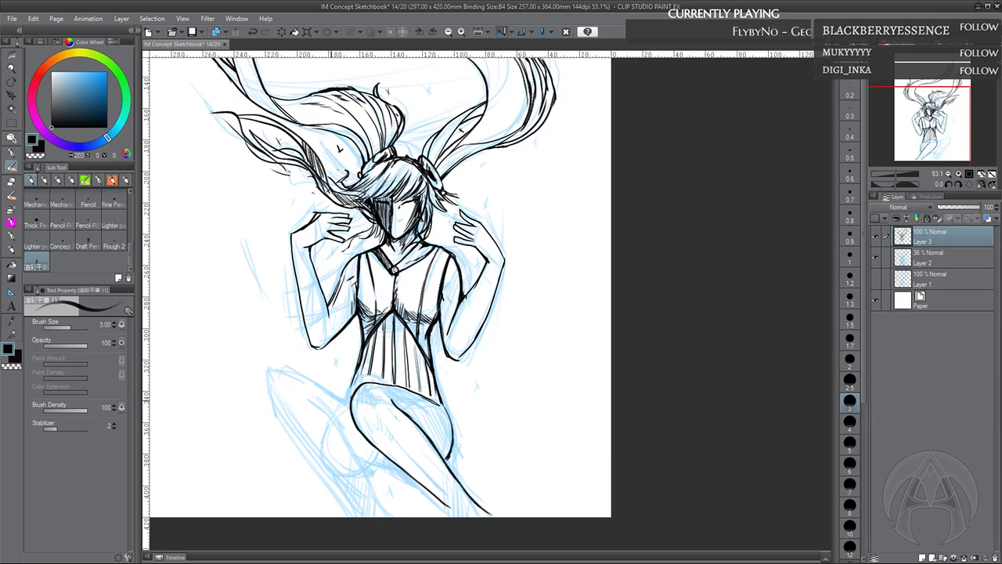
Ink the second bent leg's outline from the knee down toward the bottom of the page
{"action": "mouse_move", "coordinate": [347, 400]}
{"action": "left_mouse_down"}
{"action": "mouse_move", "coordinate": [279, 382]}
{"action": "mouse_move", "coordinate": [275, 406]}
{"action": "mouse_move", "coordinate": [349, 401]}
{"action": "mouse_move", "coordinate": [343, 427]}
{"action": "mouse_move", "coordinate": [383, 507]}
{"action": "left_mouse_up"}
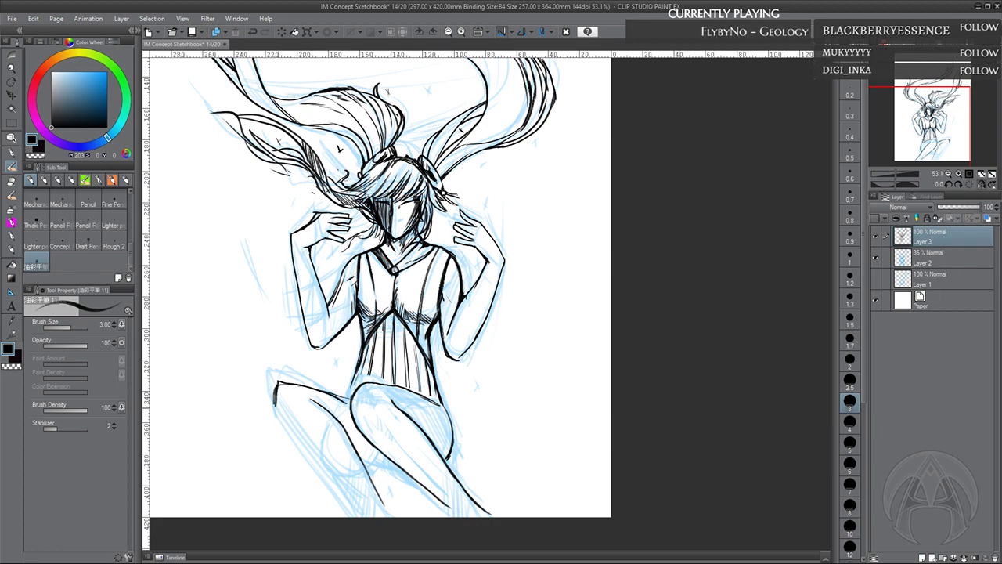
{"action": "mouse_move", "coordinate": [276, 401]}
{"action": "left_mouse_down"}
{"action": "mouse_move", "coordinate": [278, 421]}
{"action": "mouse_move", "coordinate": [343, 476]}
{"action": "left_mouse_up"}
{"action": "left_click_drag", "start_coordinate": [290, 433], "coordinate": [368, 507]}
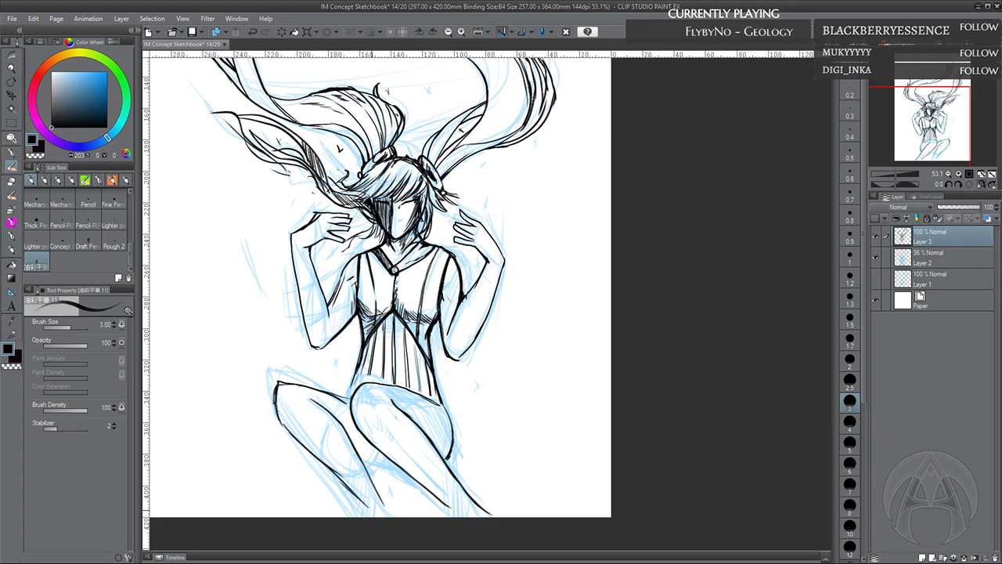
Ink the skirt hem between the legs and hatch the shadows behind both thighs
{"action": "left_click_drag", "start_coordinate": [363, 461], "coordinate": [396, 467]}
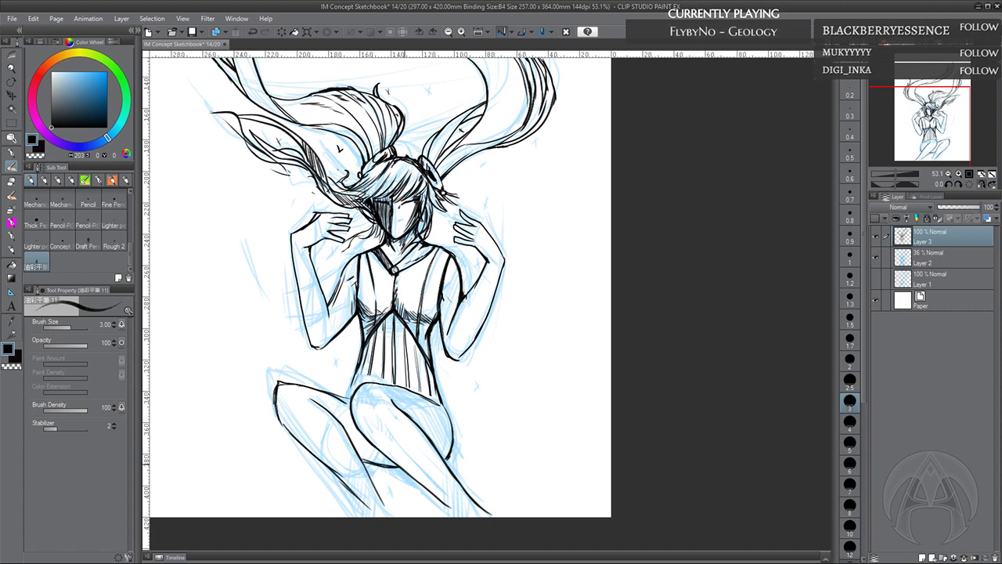
{"action": "mouse_move", "coordinate": [365, 439]}
{"action": "left_mouse_down"}
{"action": "mouse_move", "coordinate": [393, 465]}
{"action": "mouse_move", "coordinate": [374, 461]}
{"action": "left_mouse_up"}
{"action": "left_click_drag", "start_coordinate": [349, 415], "coordinate": [365, 457]}
{"action": "left_click_drag", "start_coordinate": [349, 436], "coordinate": [364, 460]}
{"action": "left_click_drag", "start_coordinate": [361, 451], "coordinate": [370, 460]}
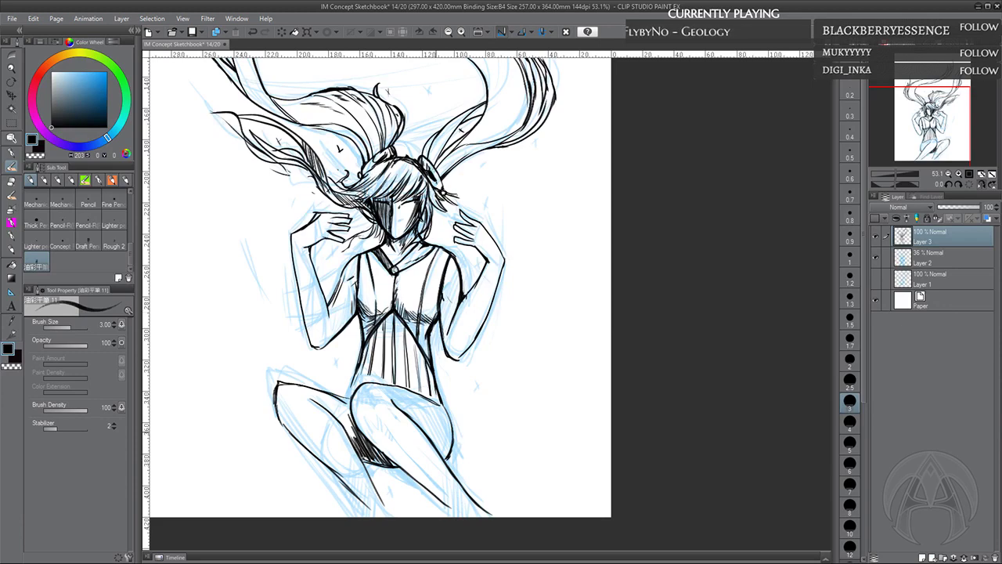
{"action": "mouse_move", "coordinate": [421, 419]}
{"action": "left_mouse_down"}
{"action": "mouse_move", "coordinate": [449, 459]}
{"action": "mouse_move", "coordinate": [451, 443]}
{"action": "left_mouse_up"}
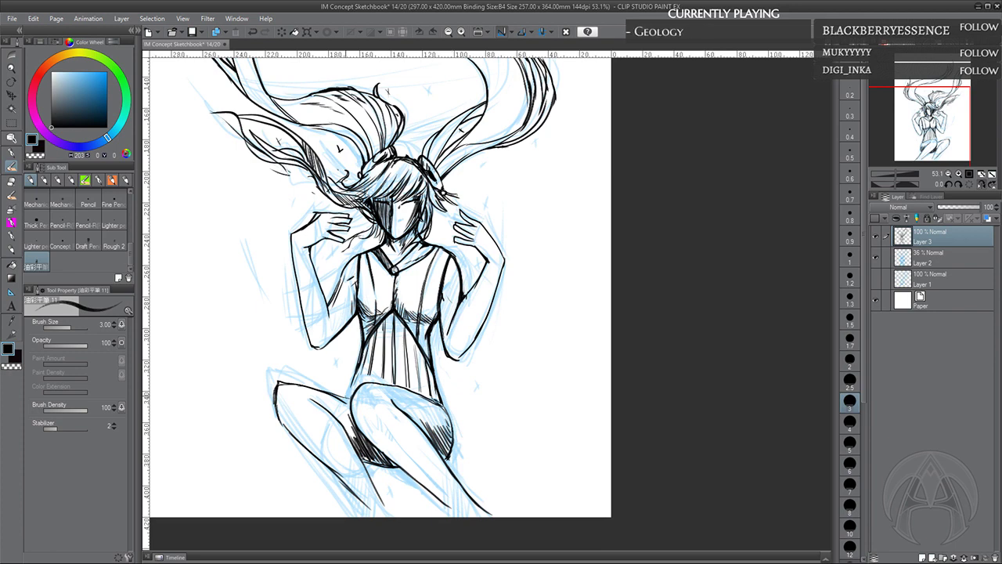
Reinforce the dress's waist contours where they flare into the hips, undoing the extra curved line across its lower edge
{"action": "mouse_move", "coordinate": [356, 371]}
{"action": "left_mouse_down"}
{"action": "mouse_move", "coordinate": [346, 396]}
{"action": "mouse_move", "coordinate": [361, 340]}
{"action": "left_mouse_up"}
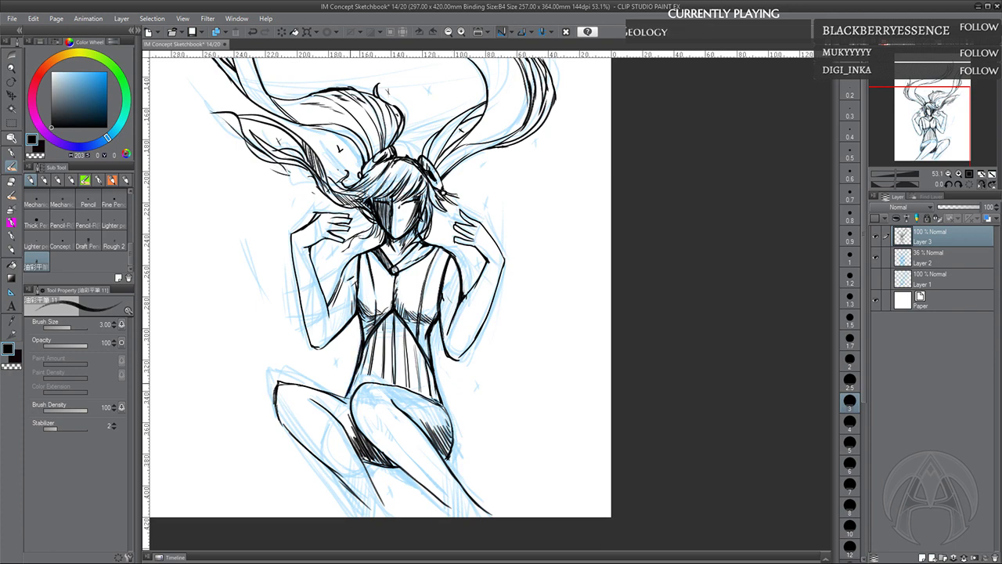
{"action": "mouse_move", "coordinate": [348, 389]}
{"action": "left_mouse_down"}
{"action": "mouse_move", "coordinate": [336, 395]}
{"action": "mouse_move", "coordinate": [357, 373]}
{"action": "left_mouse_up"}
{"action": "left_click_drag", "start_coordinate": [439, 385], "coordinate": [444, 406]}
{"action": "mouse_move", "coordinate": [353, 377]}
{"action": "left_mouse_down"}
{"action": "mouse_move", "coordinate": [331, 394]}
{"action": "mouse_move", "coordinate": [343, 388]}
{"action": "left_mouse_up"}
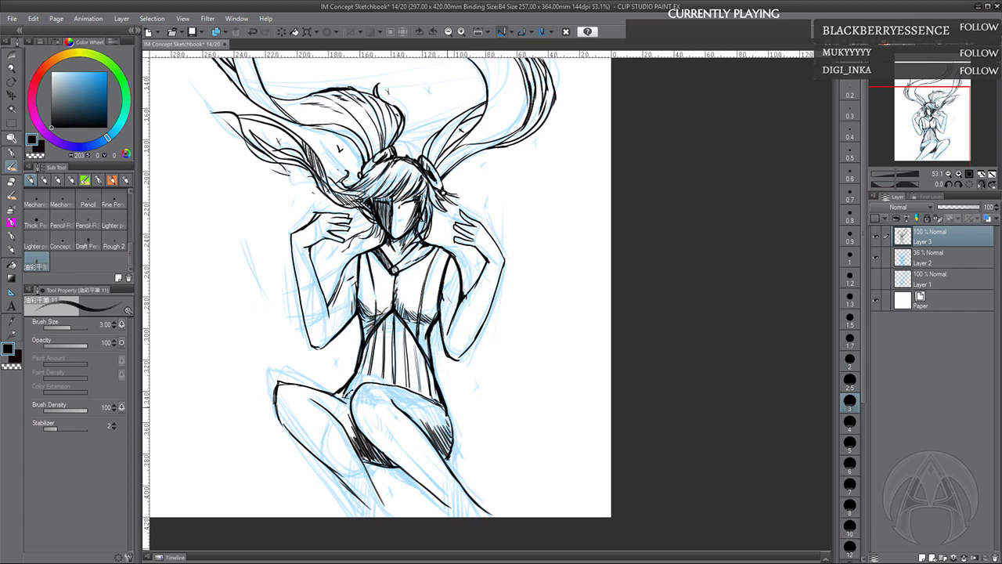
{"action": "left_click_drag", "start_coordinate": [440, 378], "coordinate": [445, 403]}
{"action": "mouse_move", "coordinate": [337, 399]}
{"action": "left_mouse_down"}
{"action": "mouse_move", "coordinate": [382, 376]}
{"action": "mouse_move", "coordinate": [429, 386]}
{"action": "left_mouse_up"}
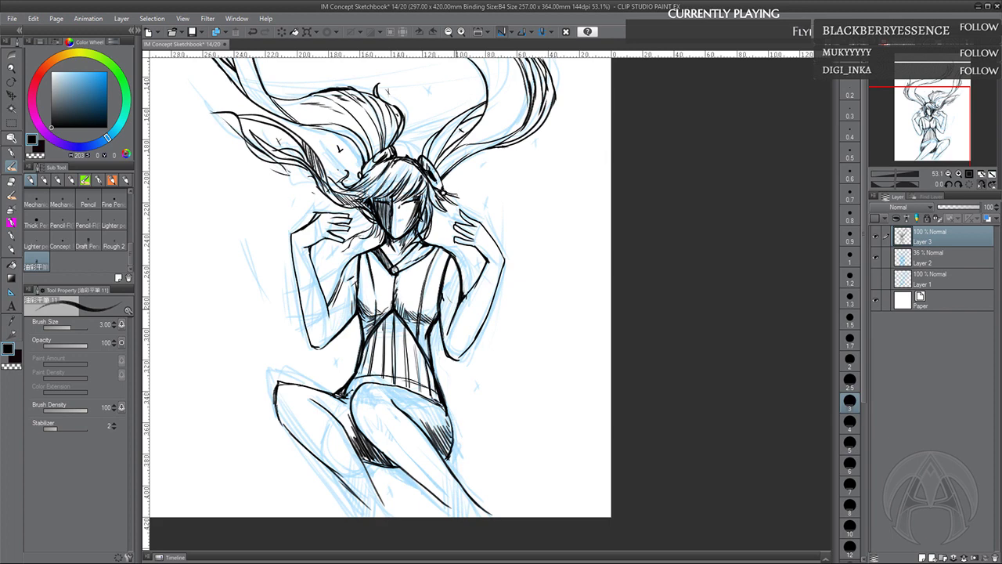
{"action": "left_click", "coordinate": [252, 32]}
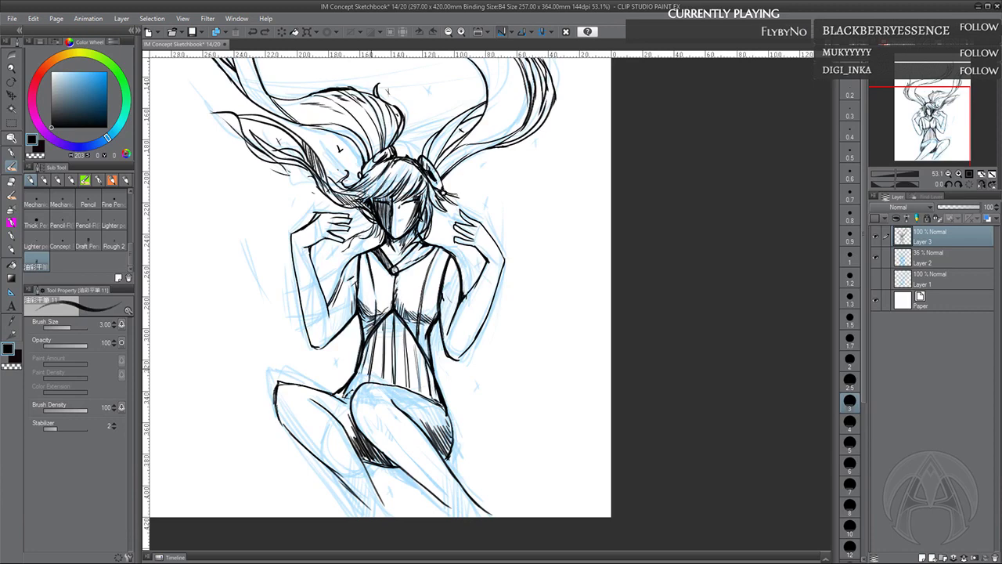
Hatch the right side of the pleated waist panel and shade the gap between the torso and the right raised arm
{"action": "left_click_drag", "start_coordinate": [351, 392], "coordinate": [366, 364]}
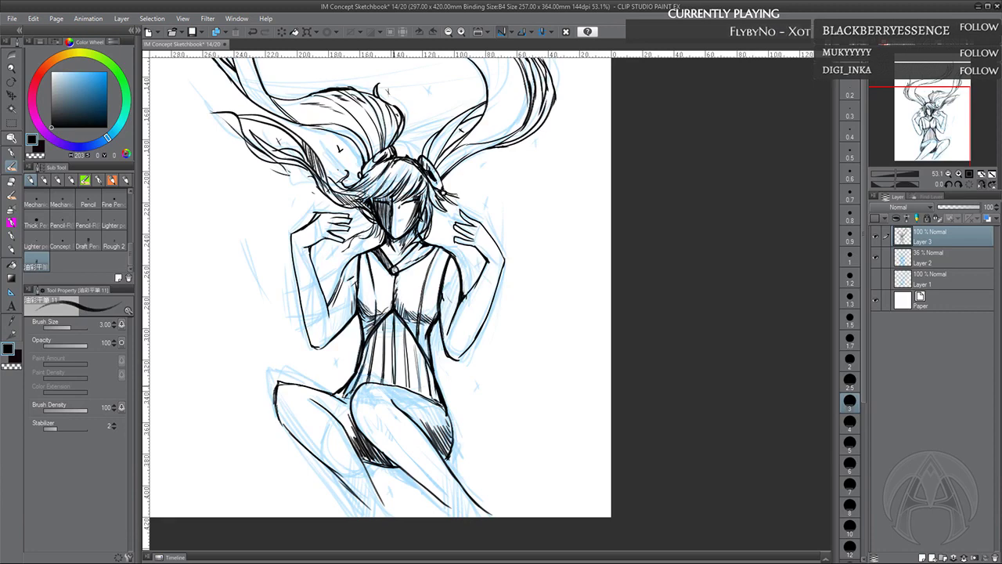
{"action": "left_click_drag", "start_coordinate": [393, 313], "coordinate": [424, 367]}
{"action": "left_click_drag", "start_coordinate": [408, 344], "coordinate": [425, 370]}
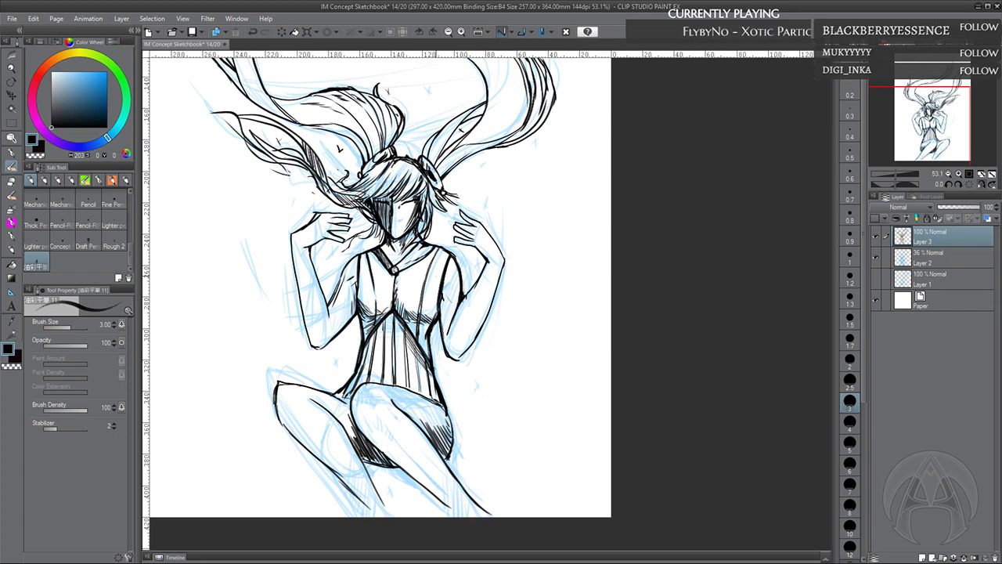
{"action": "left_click_drag", "start_coordinate": [441, 288], "coordinate": [444, 324]}
{"action": "left_click_drag", "start_coordinate": [443, 301], "coordinate": [448, 329]}
{"action": "left_click_drag", "start_coordinate": [475, 285], "coordinate": [458, 312]}
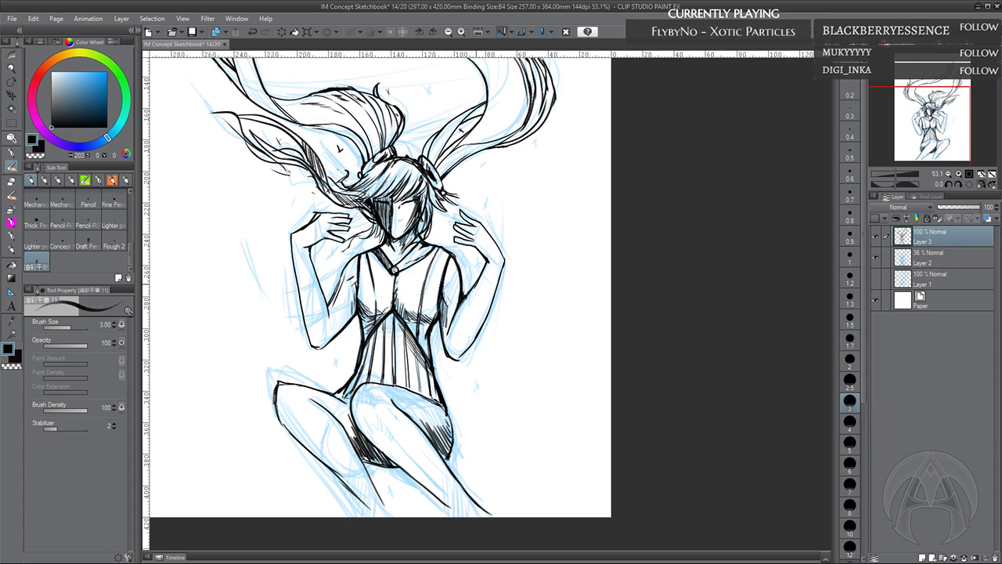
Close the left elbow's outline, reinforce the left wrist line, and touch up the hair strands beside the face
{"action": "mouse_move", "coordinate": [484, 265]}
{"action": "left_mouse_down"}
{"action": "mouse_move", "coordinate": [460, 307]}
{"action": "mouse_move", "coordinate": [497, 347]}
{"action": "left_mouse_up"}
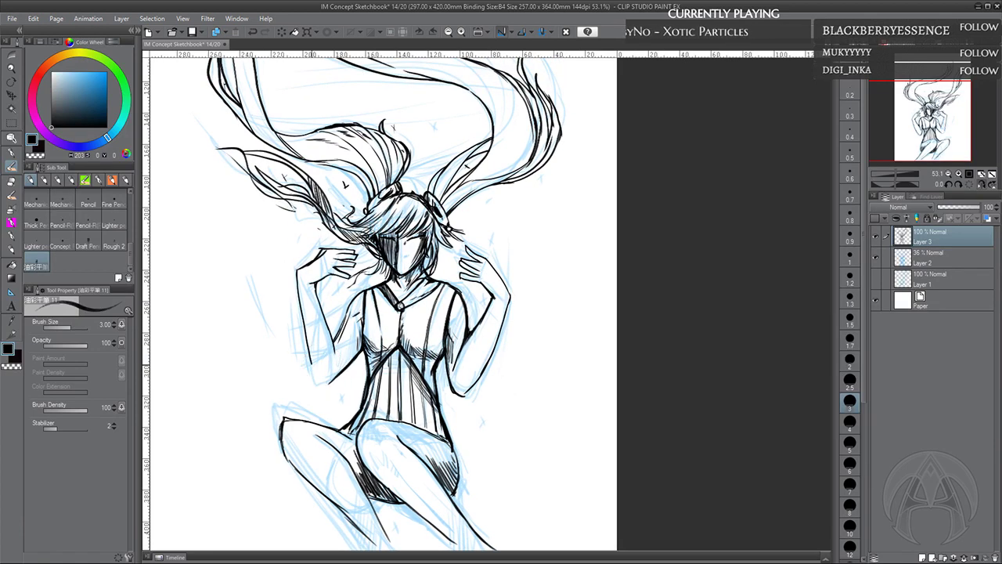
{"action": "left_click_drag", "start_coordinate": [321, 367], "coordinate": [312, 381]}
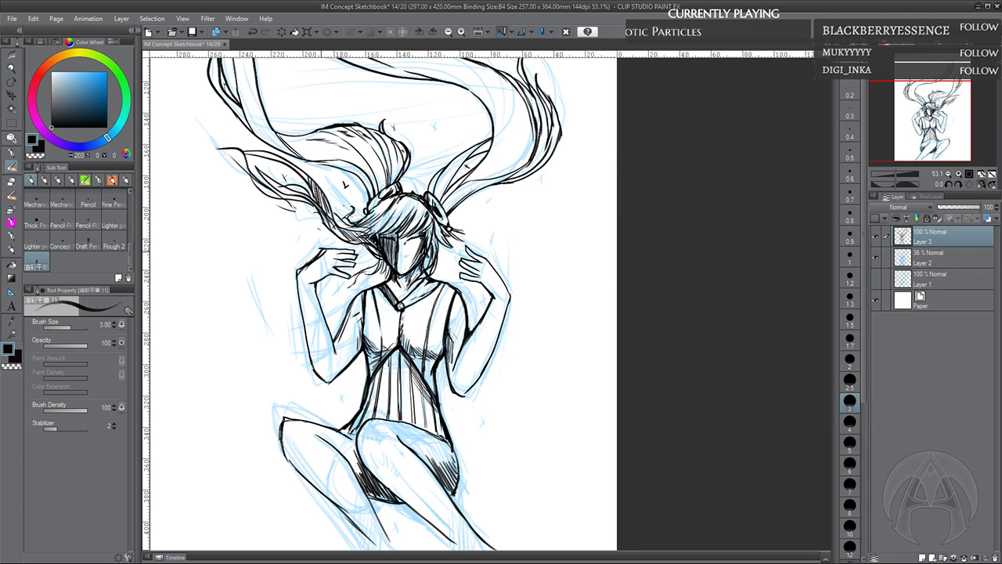
{"action": "left_click_drag", "start_coordinate": [330, 252], "coordinate": [333, 270]}
{"action": "left_click_drag", "start_coordinate": [326, 251], "coordinate": [330, 263]}
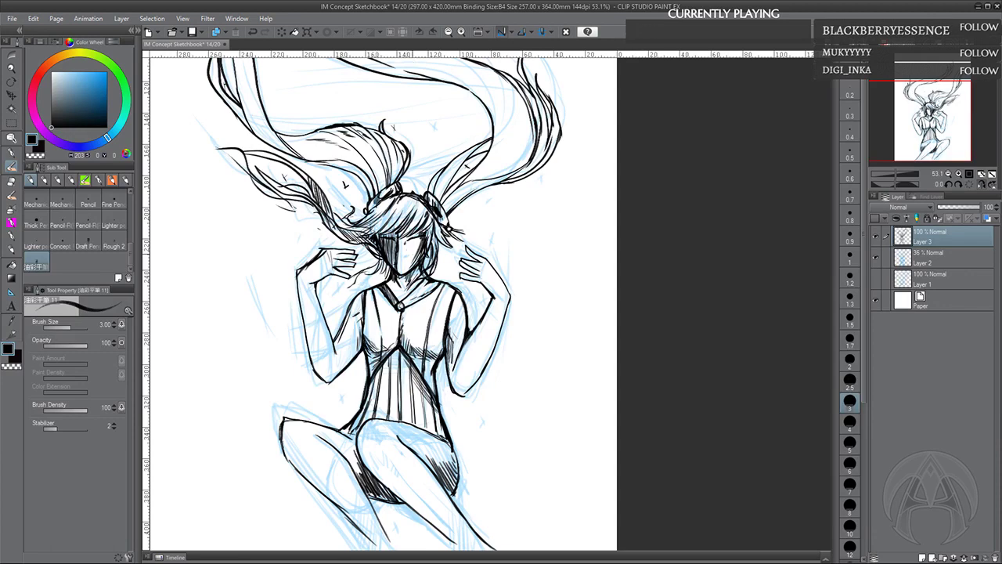
{"action": "left_click_drag", "start_coordinate": [440, 235], "coordinate": [436, 237]}
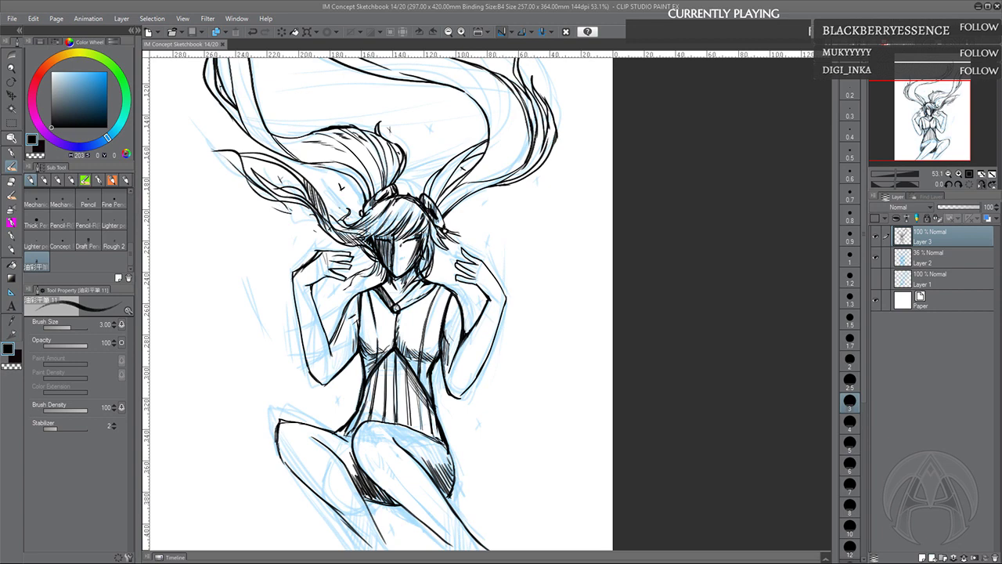
Ink the inner form lines along both legs and thicken the dress's lower edge above the front thigh
{"action": "mouse_move", "coordinate": [509, 429]}
{"action": "left_mouse_down"}
{"action": "mouse_move", "coordinate": [526, 393]}
{"action": "mouse_move", "coordinate": [547, 408]}
{"action": "left_mouse_up"}
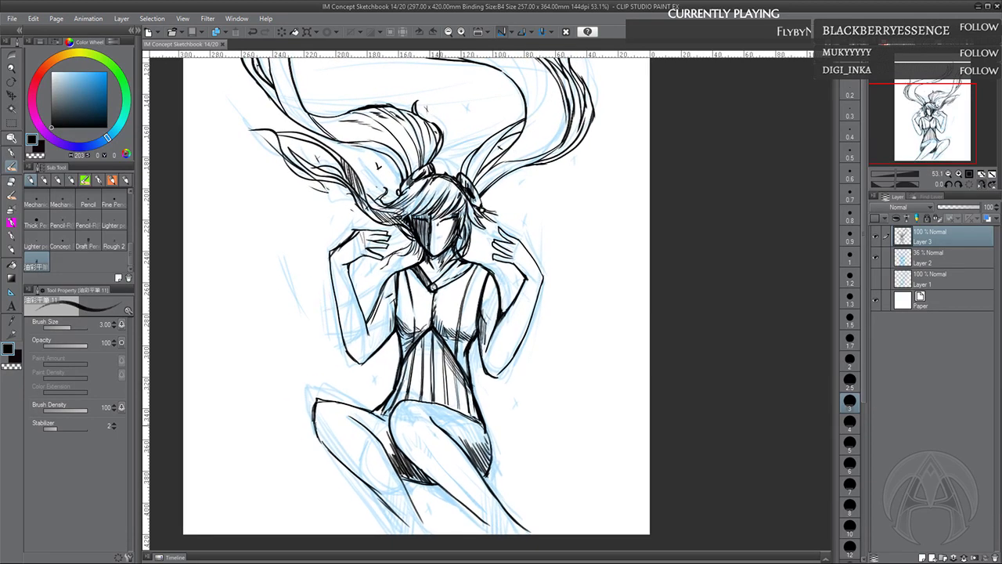
{"action": "left_click_drag", "start_coordinate": [438, 425], "coordinate": [489, 447]}
{"action": "left_click_drag", "start_coordinate": [423, 419], "coordinate": [521, 532]}
{"action": "mouse_move", "coordinate": [346, 432]}
{"action": "left_mouse_down"}
{"action": "mouse_move", "coordinate": [355, 419]}
{"action": "mouse_move", "coordinate": [424, 531]}
{"action": "mouse_move", "coordinate": [390, 439]}
{"action": "left_mouse_up"}
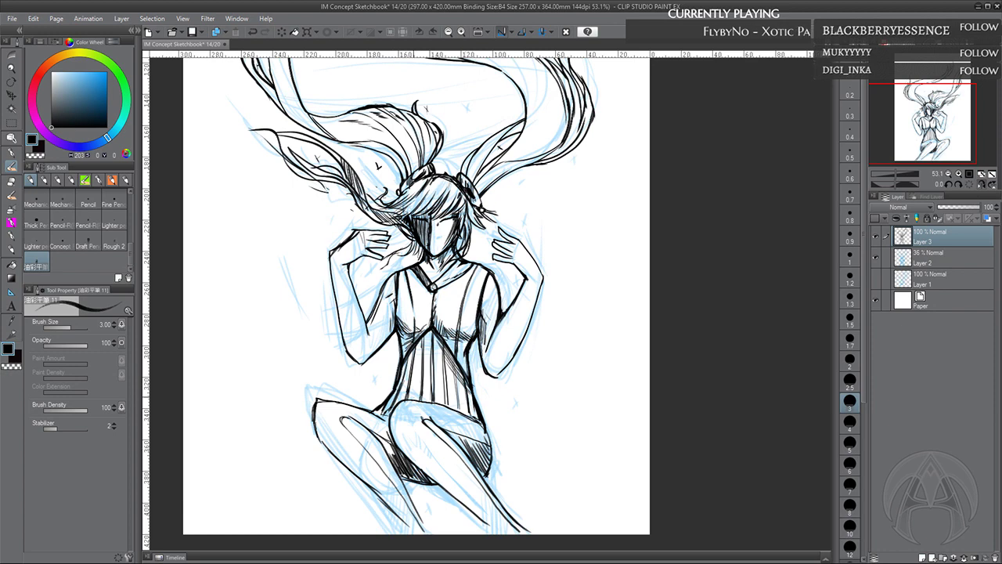
{"action": "left_click_drag", "start_coordinate": [425, 402], "coordinate": [484, 430]}
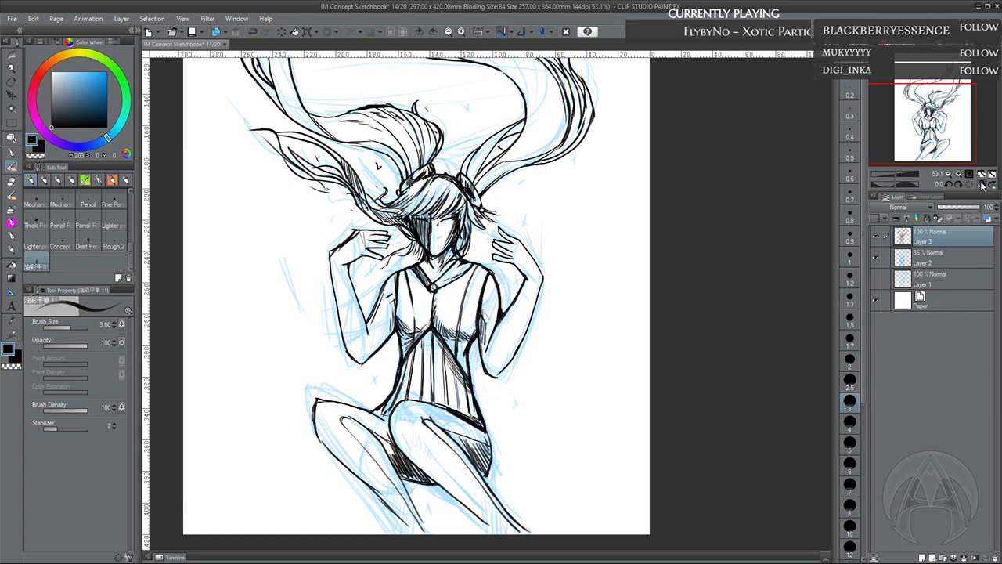
Mirror the canvas view horizontally, undo the last stroke on the dress's lower edge, and rotate the view to -45 degrees
{"action": "left_click", "coordinate": [983, 186]}
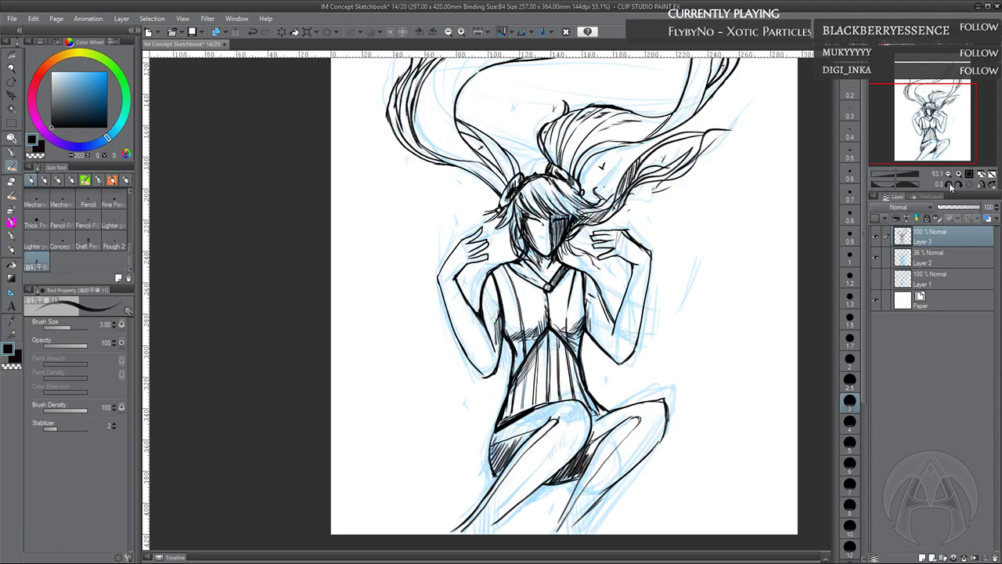
{"action": "left_click", "coordinate": [950, 185]}
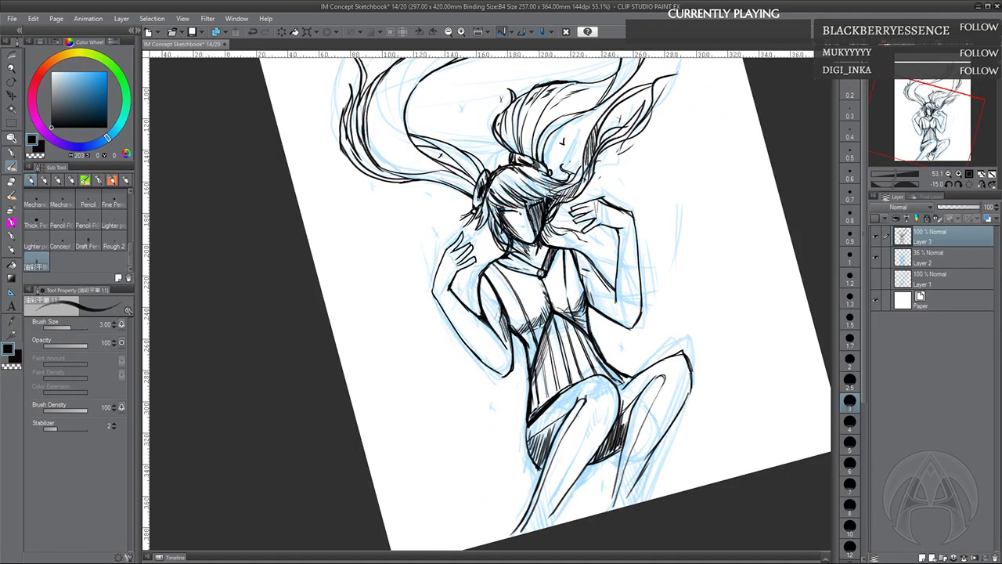
{"action": "key", "text": "ctrl+z"}
{"action": "left_click_drag", "start_coordinate": [540, 273], "coordinate": [446, 257]}
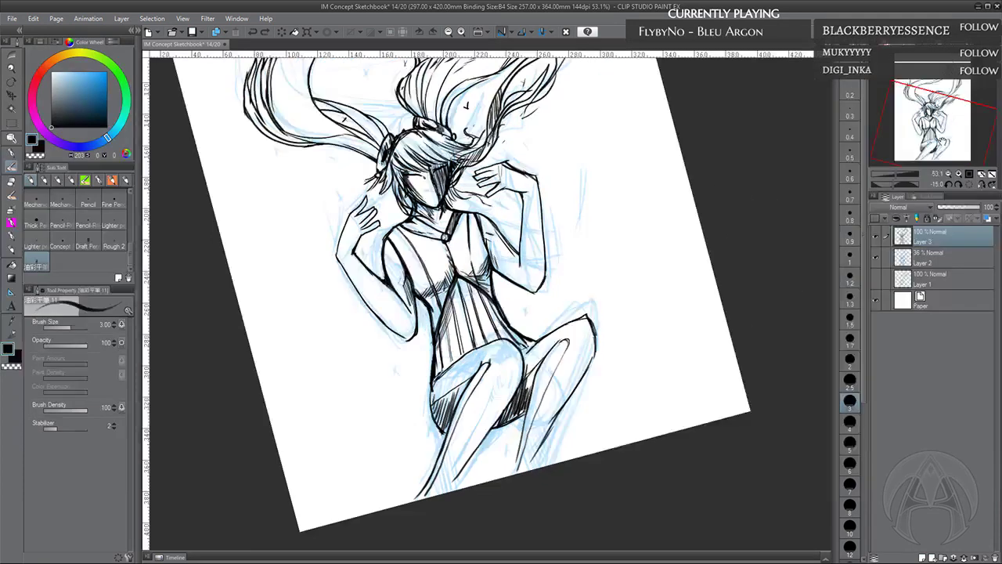
{"action": "key", "text": "minus"}
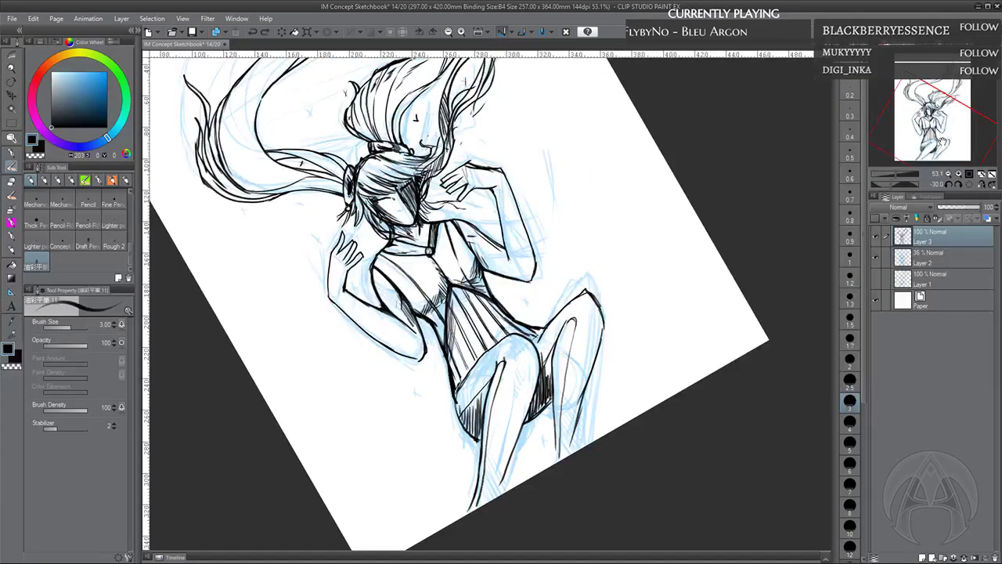
{"action": "key", "text": "minus"}
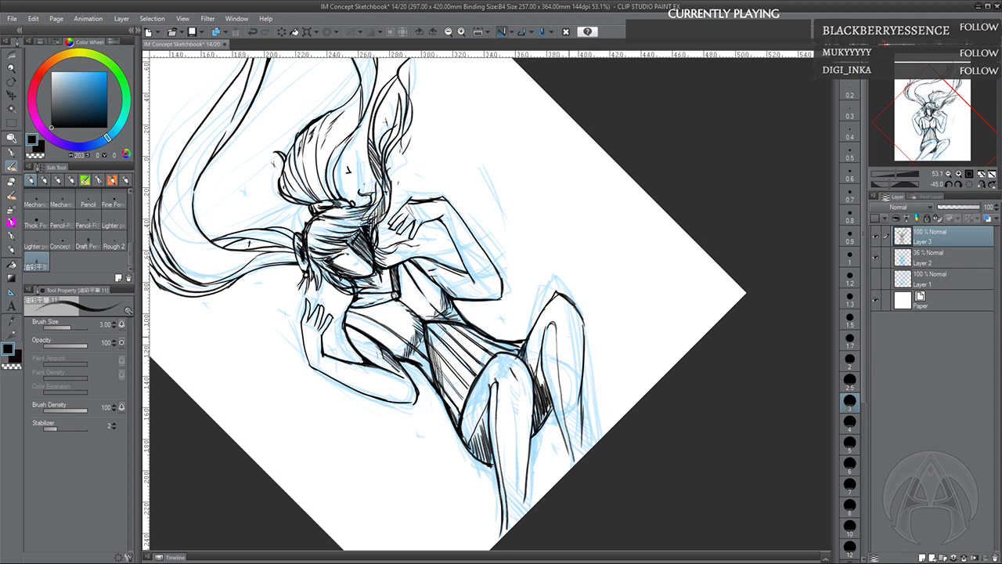
Strengthen the outer contours of both lower legs down to the page edge
{"action": "mouse_move", "coordinate": [581, 312]}
{"action": "left_mouse_down"}
{"action": "mouse_move", "coordinate": [587, 452]}
{"action": "mouse_move", "coordinate": [565, 448]}
{"action": "mouse_move", "coordinate": [567, 465]}
{"action": "left_mouse_up"}
{"action": "left_click_drag", "start_coordinate": [561, 429], "coordinate": [564, 457]}
{"action": "left_click_drag", "start_coordinate": [529, 488], "coordinate": [530, 510]}
{"action": "left_click_drag", "start_coordinate": [526, 457], "coordinate": [529, 510]}
{"action": "left_click_drag", "start_coordinate": [529, 483], "coordinate": [529, 504]}
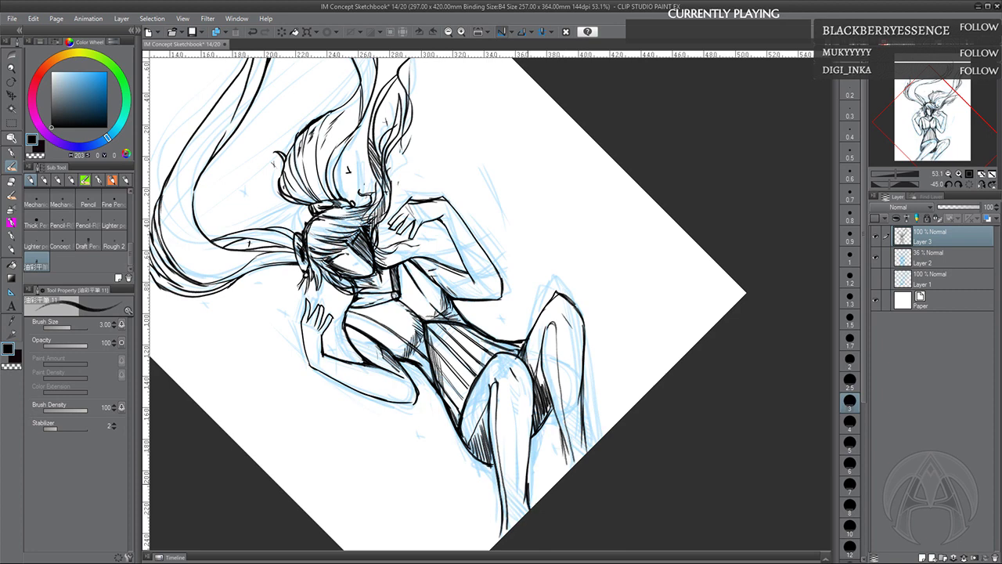
{"action": "left_click_drag", "start_coordinate": [531, 437], "coordinate": [529, 484]}
Clean up and redraw the short dress line where the waist meets the raised far thigh
{"action": "left_click_drag", "start_coordinate": [514, 349], "coordinate": [526, 341]}
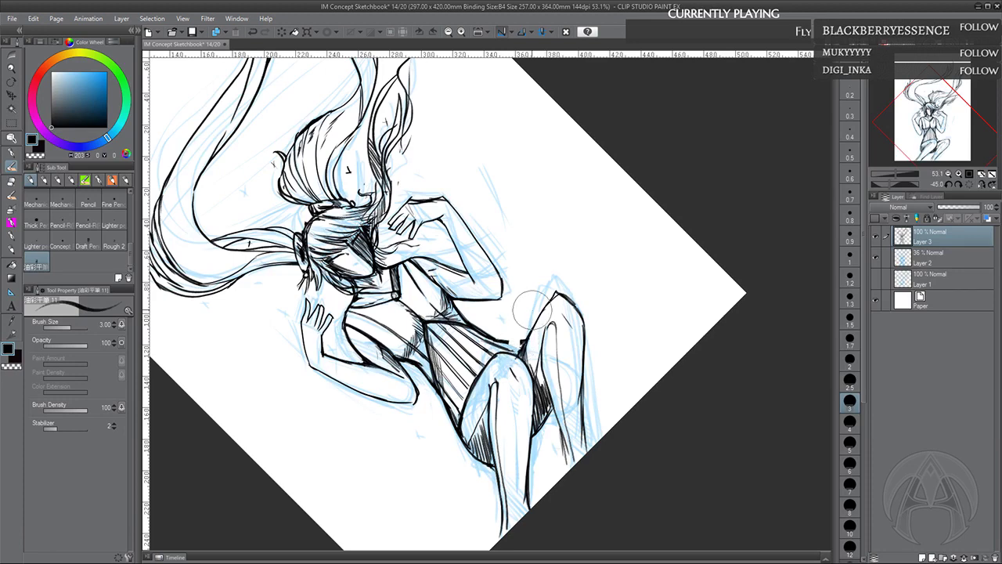
{"action": "mouse_move", "coordinate": [507, 341]}
{"action": "left_mouse_down"}
{"action": "mouse_move", "coordinate": [523, 342]}
{"action": "mouse_move", "coordinate": [517, 354]}
{"action": "left_mouse_up"}
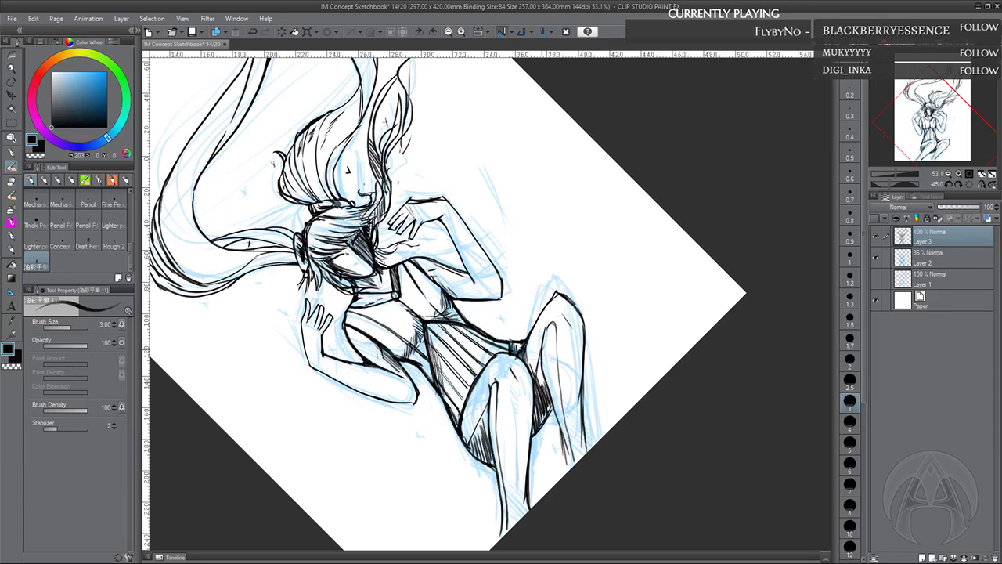
{"action": "left_click_drag", "start_coordinate": [485, 305], "coordinate": [489, 359]}
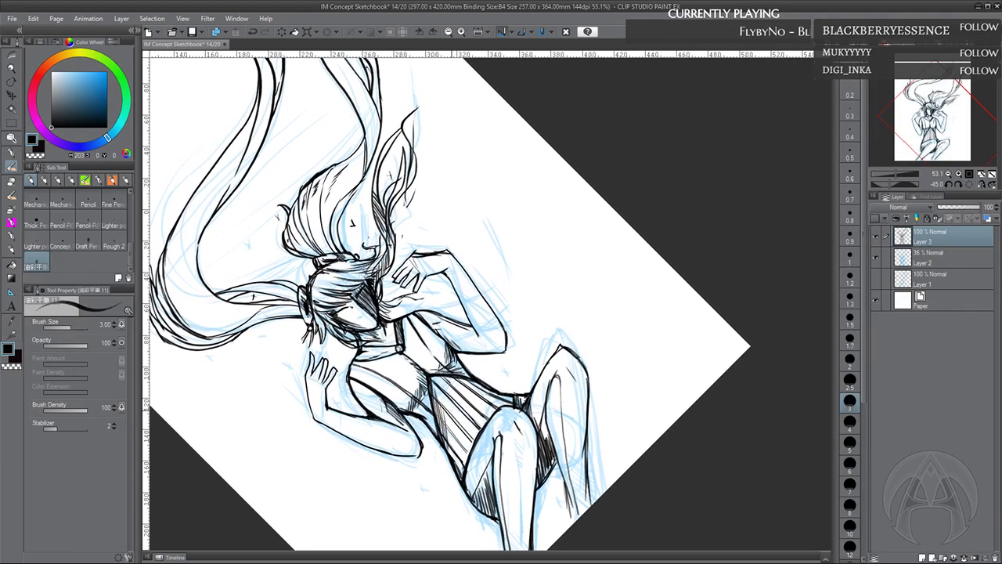
{"action": "left_click_drag", "start_coordinate": [406, 404], "coordinate": [415, 418]}
{"action": "key", "text": "ctrl+z"}
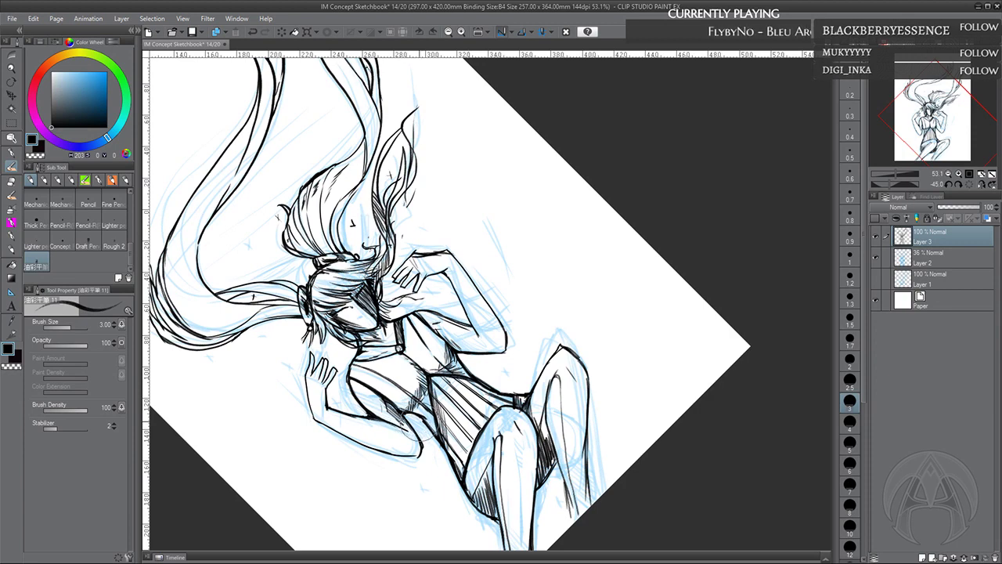
{"action": "key", "text": "ctrl+z"}
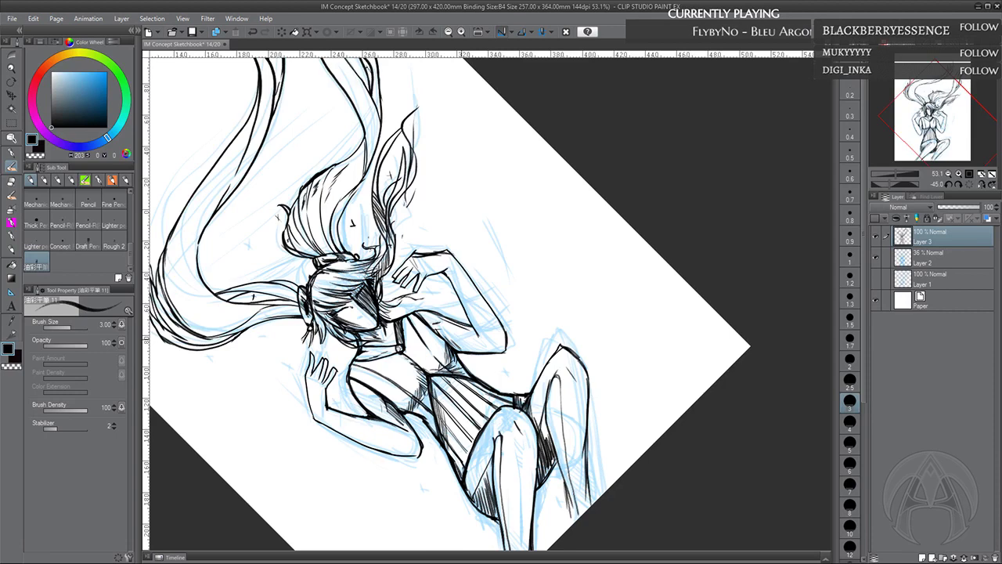
Hatch a dense diagonal shadow across the dress's waistband below the bust
{"action": "left_click_drag", "start_coordinate": [448, 358], "coordinate": [433, 372]}
{"action": "left_click_drag", "start_coordinate": [426, 378], "coordinate": [414, 395]}
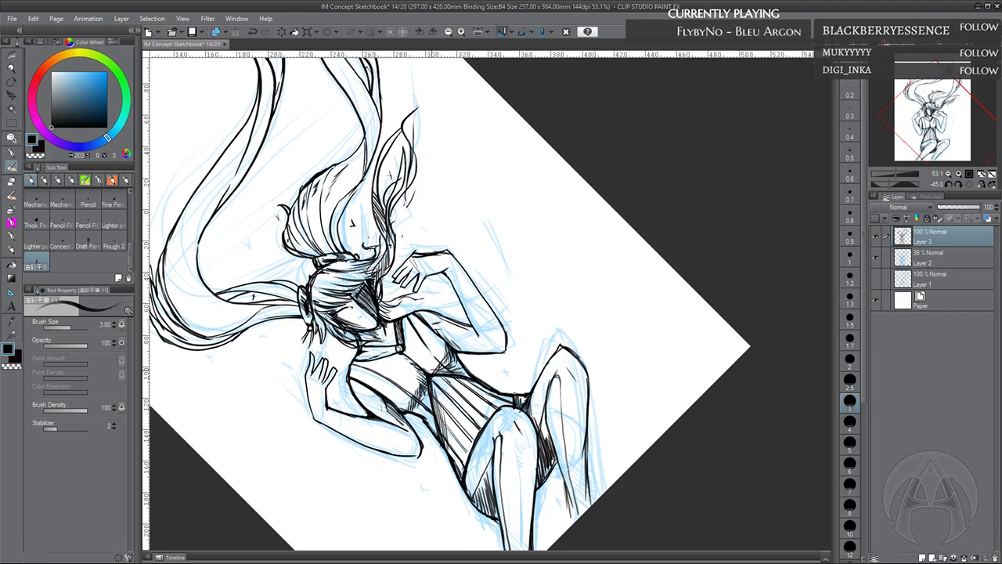
{"action": "left_click_drag", "start_coordinate": [447, 349], "coordinate": [430, 373]}
{"action": "left_click_drag", "start_coordinate": [425, 376], "coordinate": [411, 400]}
{"action": "left_click_drag", "start_coordinate": [448, 348], "coordinate": [427, 371]}
{"action": "left_click_drag", "start_coordinate": [426, 376], "coordinate": [408, 399]}
{"action": "left_click_drag", "start_coordinate": [449, 350], "coordinate": [430, 372]}
{"action": "left_click_drag", "start_coordinate": [426, 380], "coordinate": [415, 394]}
{"action": "left_click_drag", "start_coordinate": [449, 357], "coordinate": [440, 372]}
{"action": "mouse_move", "coordinate": [429, 388]}
{"action": "left_mouse_down"}
{"action": "mouse_move", "coordinate": [420, 401]}
{"action": "mouse_move", "coordinate": [431, 389]}
{"action": "left_mouse_up"}
{"action": "left_click_drag", "start_coordinate": [429, 393], "coordinate": [417, 410]}
{"action": "left_click_drag", "start_coordinate": [446, 376], "coordinate": [433, 403]}
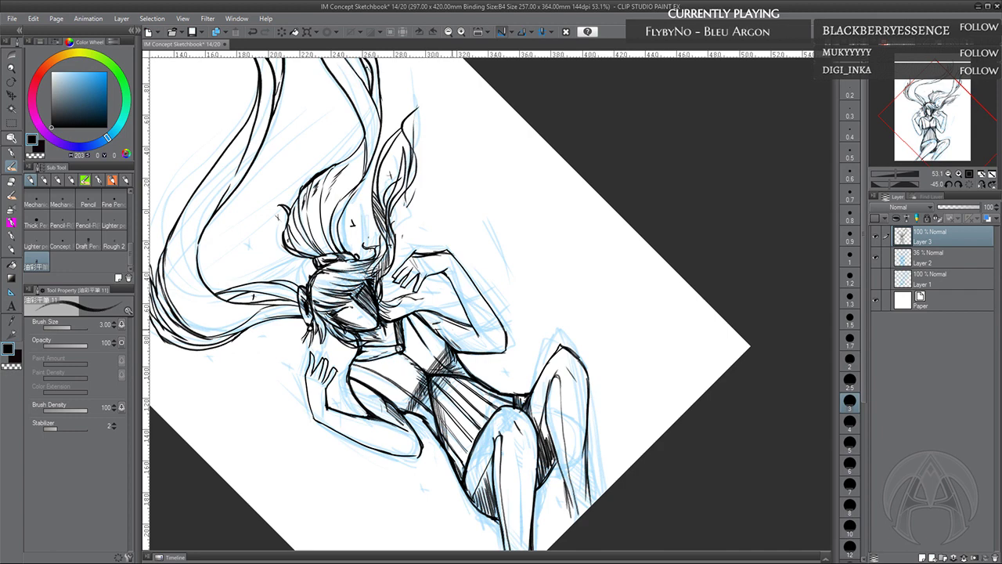
Shade both side panels of the bodice with parallel hatching from the armholes down to the waist
{"action": "left_click_drag", "start_coordinate": [419, 322], "coordinate": [416, 351]}
{"action": "mouse_move", "coordinate": [426, 333]}
{"action": "left_mouse_down"}
{"action": "mouse_move", "coordinate": [419, 356]}
{"action": "mouse_move", "coordinate": [434, 369]}
{"action": "left_mouse_up"}
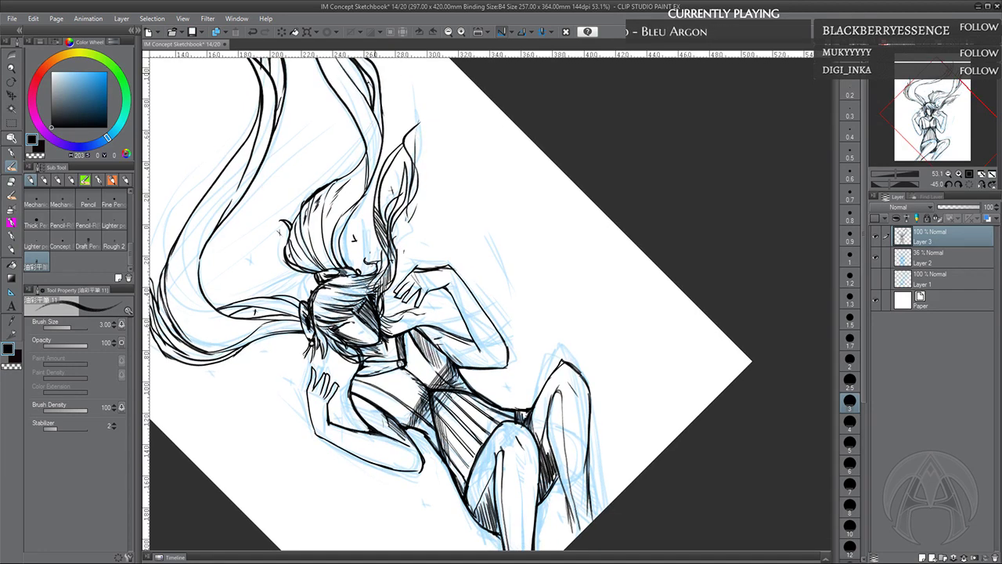
{"action": "left_click_drag", "start_coordinate": [360, 379], "coordinate": [353, 395]}
{"action": "left_click_drag", "start_coordinate": [362, 380], "coordinate": [358, 397]}
{"action": "left_click_drag", "start_coordinate": [368, 379], "coordinate": [364, 402]}
{"action": "left_click_drag", "start_coordinate": [377, 384], "coordinate": [371, 406]}
{"action": "left_click_drag", "start_coordinate": [381, 384], "coordinate": [376, 407]}
{"action": "left_click_drag", "start_coordinate": [390, 391], "coordinate": [386, 415]}
{"action": "left_click_drag", "start_coordinate": [399, 395], "coordinate": [391, 421]}
{"action": "left_click_drag", "start_coordinate": [405, 401], "coordinate": [399, 421]}
{"action": "left_click_drag", "start_coordinate": [412, 404], "coordinate": [402, 423]}
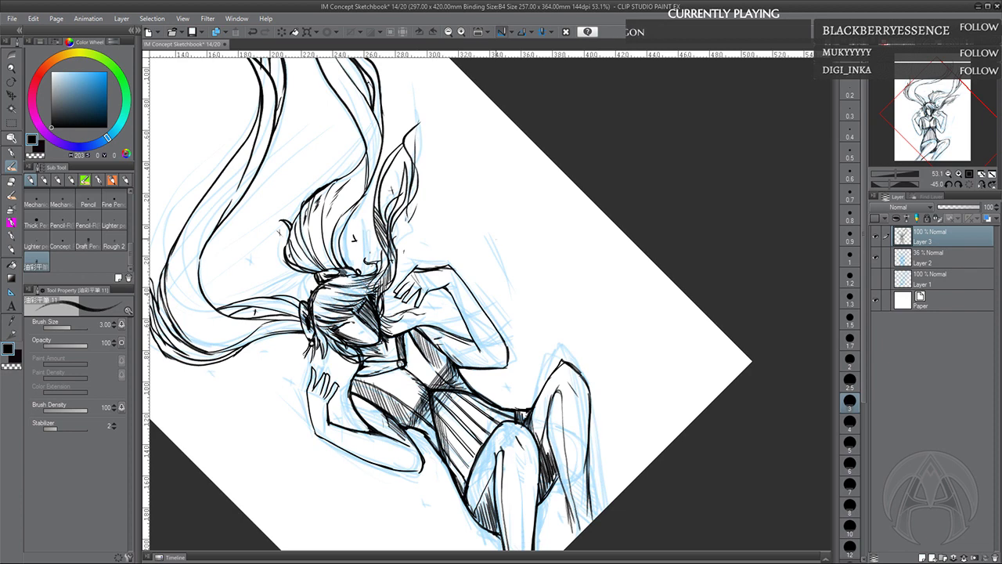
{"action": "left_click_drag", "start_coordinate": [496, 297], "coordinate": [497, 318]}
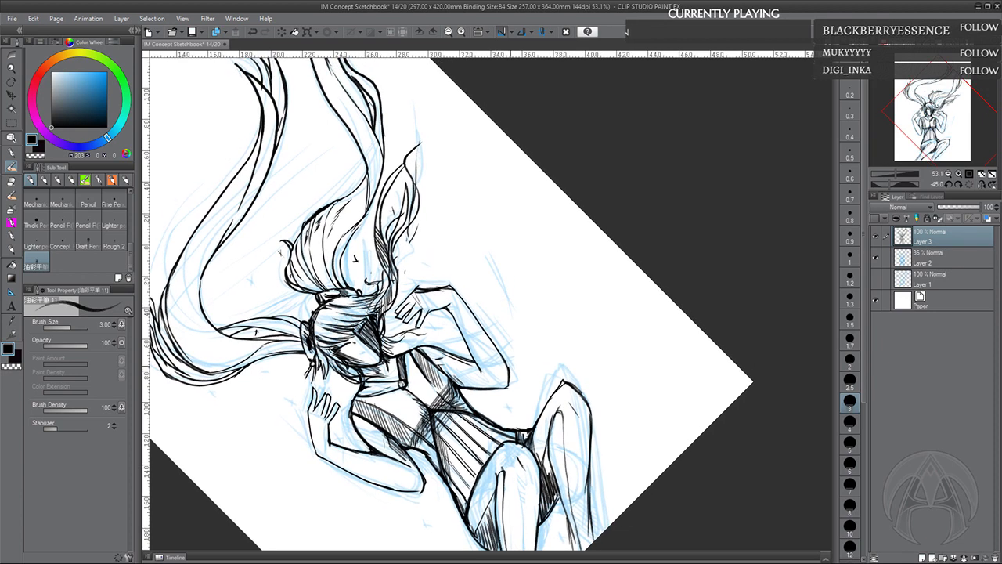
{"action": "left_click", "coordinate": [113, 246]}
{"action": "left_click", "coordinate": [37, 265]}
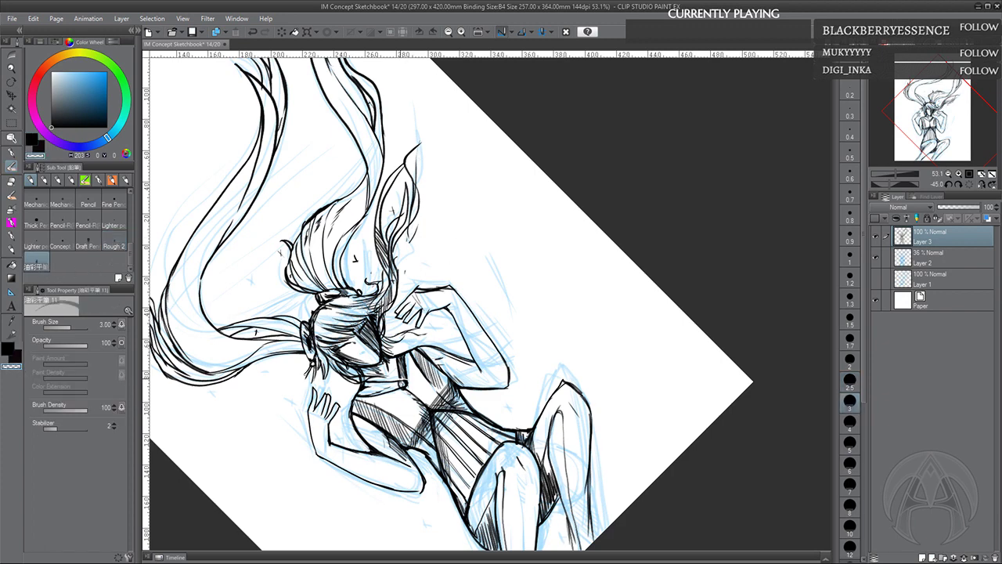
{"action": "left_click", "coordinate": [113, 246]}
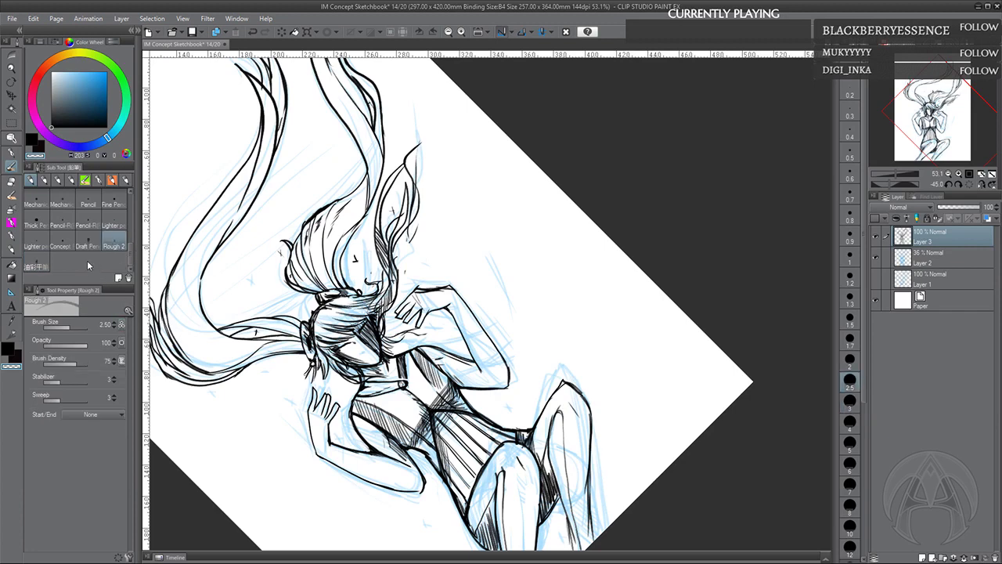
{"action": "left_click", "coordinate": [37, 261]}
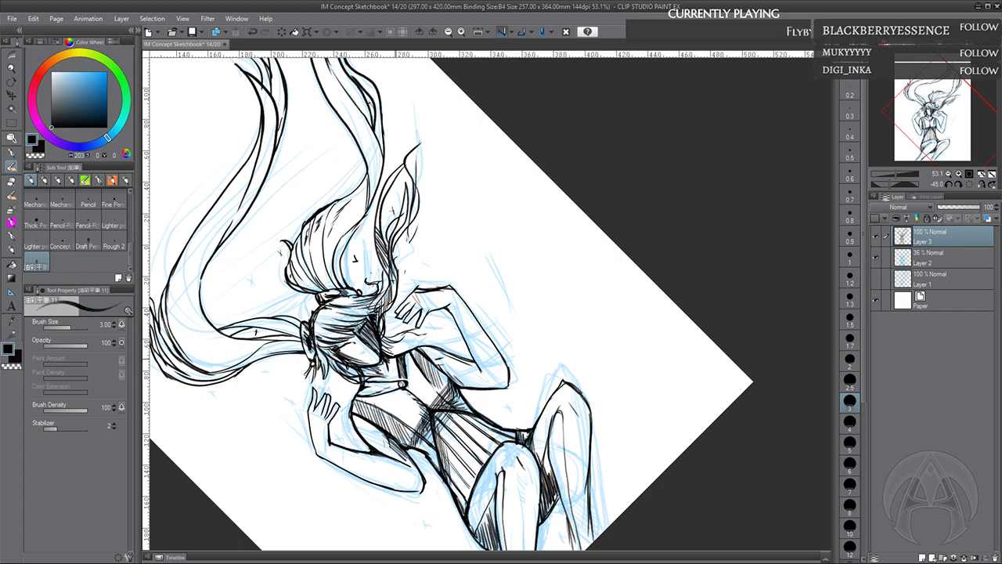
Darken the collar edge beside the neck and reinforce the line of the bent arm next to it
{"action": "left_click_drag", "start_coordinate": [406, 354], "coordinate": [405, 370]}
{"action": "left_click_drag", "start_coordinate": [465, 298], "coordinate": [460, 309], "text": "space"}
{"action": "mouse_move", "coordinate": [410, 341]}
{"action": "left_mouse_down"}
{"action": "mouse_move", "coordinate": [432, 316]}
{"action": "mouse_move", "coordinate": [482, 385]}
{"action": "left_mouse_up"}
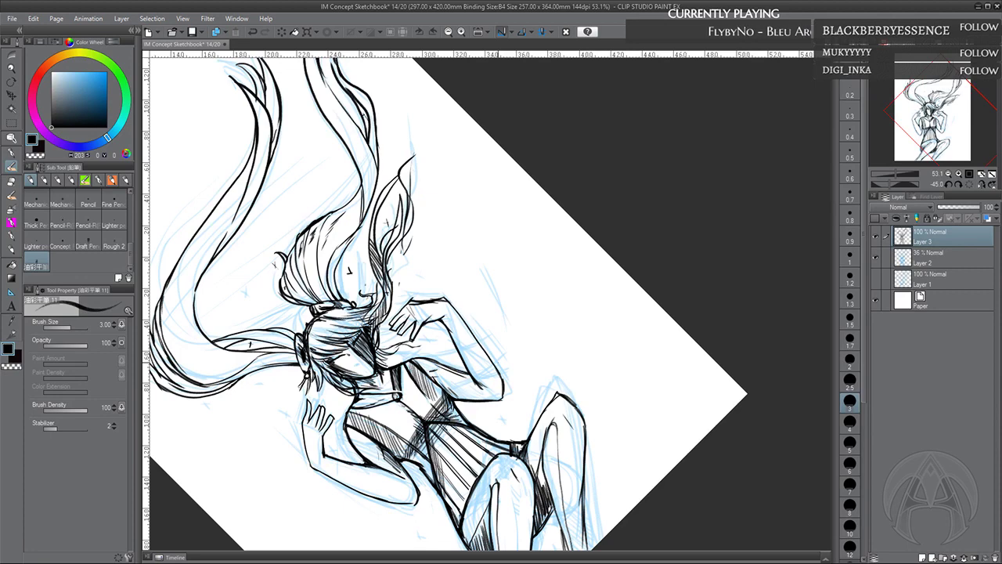
{"action": "left_click_drag", "start_coordinate": [479, 379], "coordinate": [482, 384]}
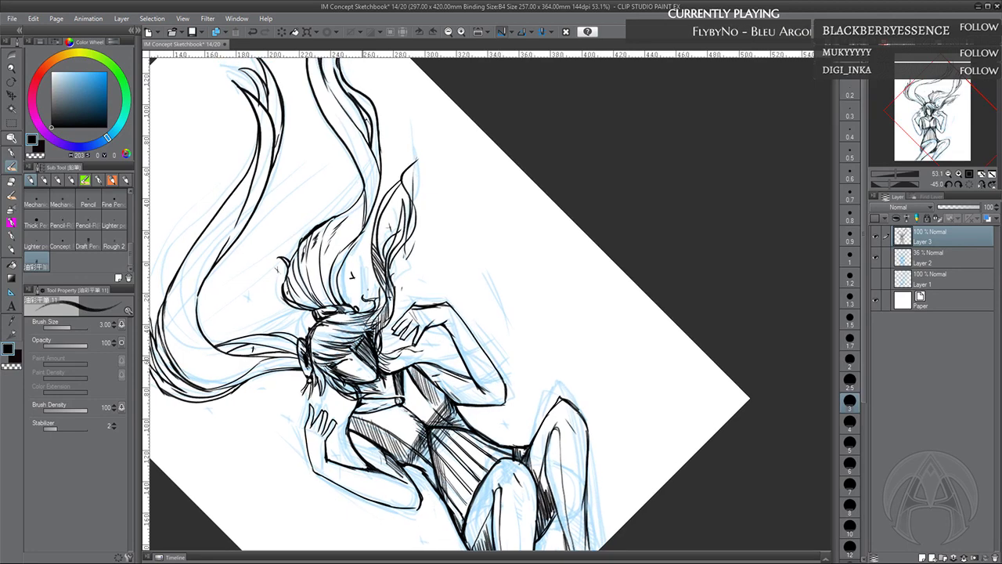
Ink the closed eye, nose and mouth under the fringe, and add a loose hair strand flying out above the raised hand
{"action": "mouse_move", "coordinate": [344, 368]}
{"action": "left_mouse_down"}
{"action": "mouse_move", "coordinate": [371, 377]}
{"action": "mouse_move", "coordinate": [352, 376]}
{"action": "mouse_move", "coordinate": [383, 365]}
{"action": "mouse_move", "coordinate": [374, 383]}
{"action": "left_mouse_up"}
{"action": "left_click_drag", "start_coordinate": [368, 349], "coordinate": [398, 379]}
{"action": "key", "text": "ctrl+z"}
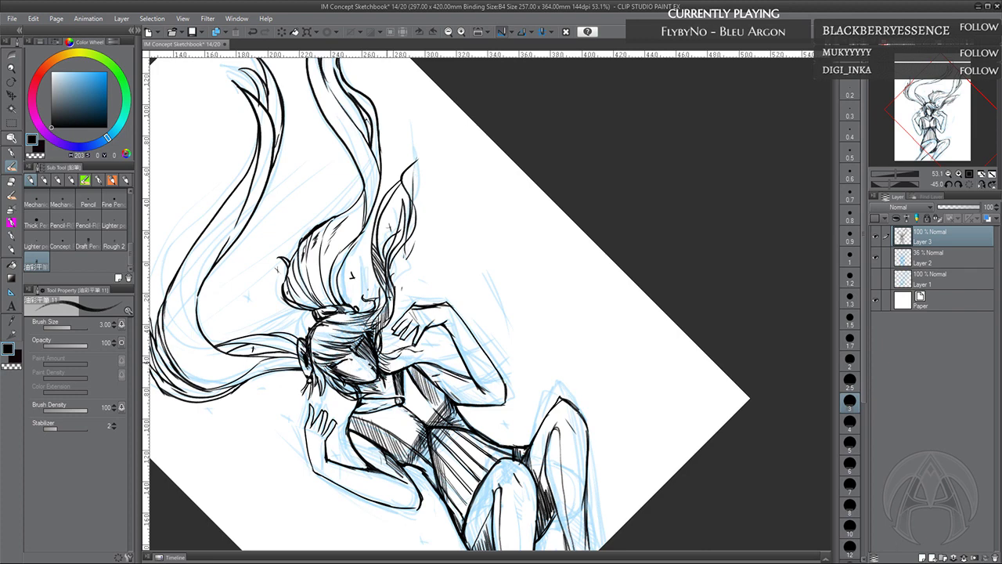
{"action": "left_click_drag", "start_coordinate": [358, 339], "coordinate": [353, 350]}
{"action": "left_click_drag", "start_coordinate": [362, 338], "coordinate": [354, 352]}
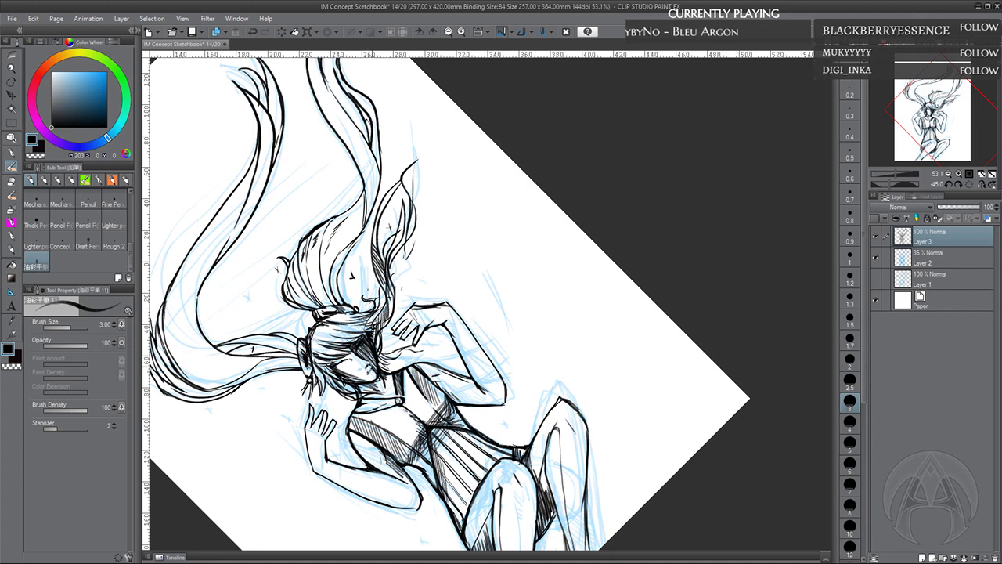
{"action": "left_click_drag", "start_coordinate": [336, 363], "coordinate": [342, 368]}
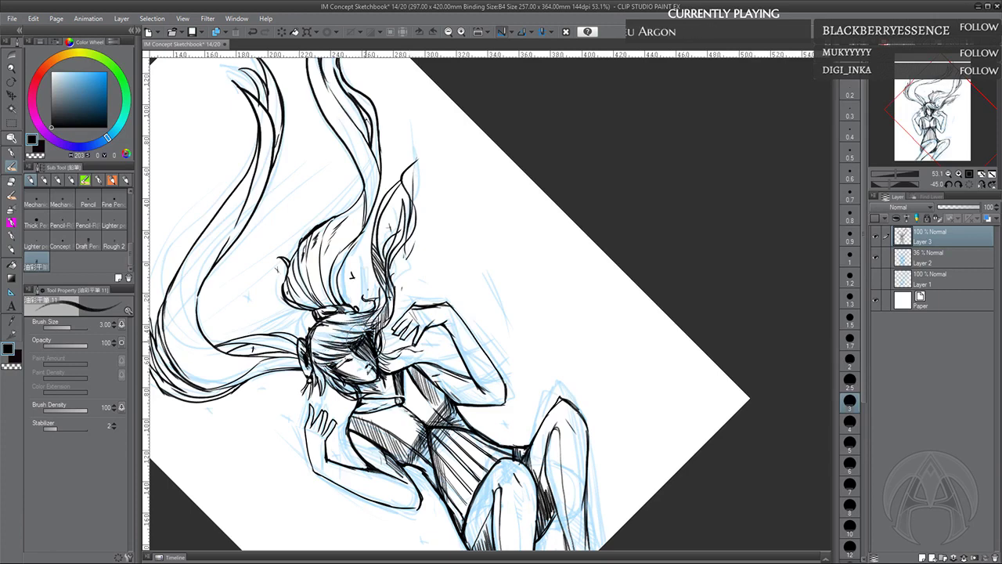
{"action": "mouse_move", "coordinate": [376, 358]}
{"action": "left_mouse_down"}
{"action": "mouse_move", "coordinate": [360, 380]}
{"action": "mouse_move", "coordinate": [377, 382]}
{"action": "left_mouse_up"}
{"action": "mouse_move", "coordinate": [350, 329]}
{"action": "left_mouse_down"}
{"action": "mouse_move", "coordinate": [400, 305]}
{"action": "mouse_move", "coordinate": [443, 260]}
{"action": "left_mouse_up"}
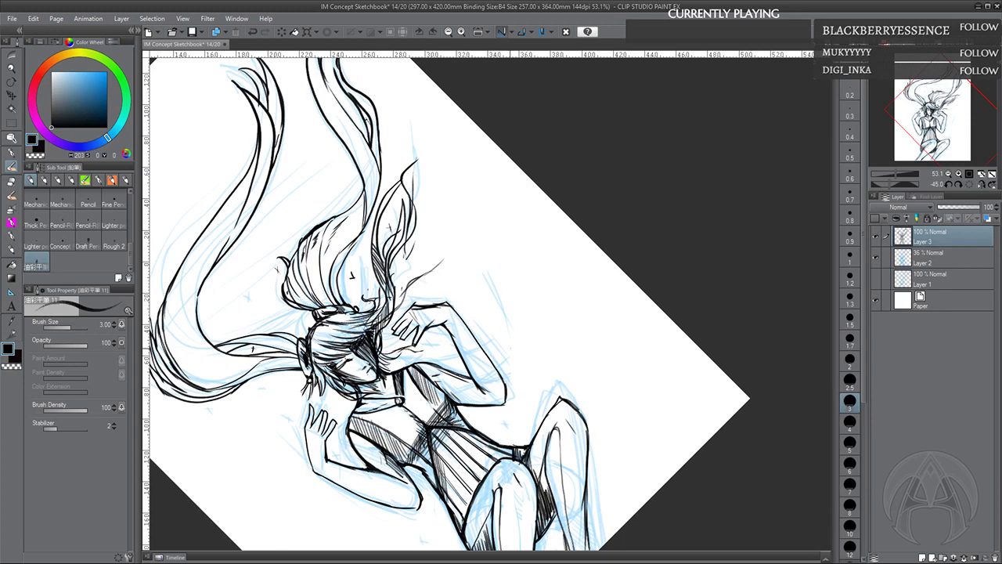
Reset the canvas rotation to 0 degrees and bring the head and torso into view
{"action": "left_click_drag", "start_coordinate": [560, 440], "coordinate": [529, 398]}
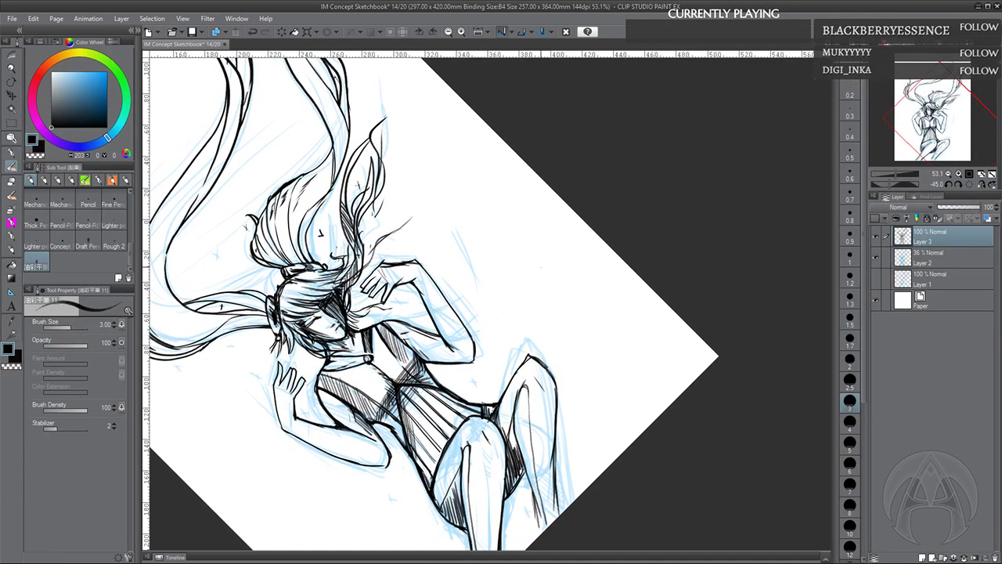
{"action": "left_click", "coordinate": [969, 184]}
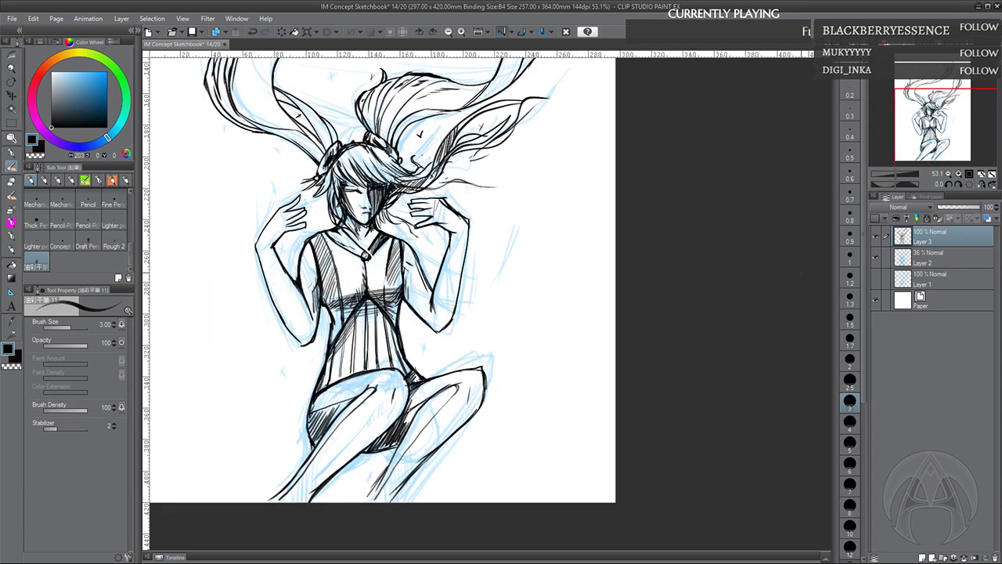
{"action": "mouse_move", "coordinate": [681, 342]}
{"action": "left_mouse_down"}
{"action": "mouse_move", "coordinate": [710, 407]}
{"action": "mouse_move", "coordinate": [667, 389]}
{"action": "left_mouse_up"}
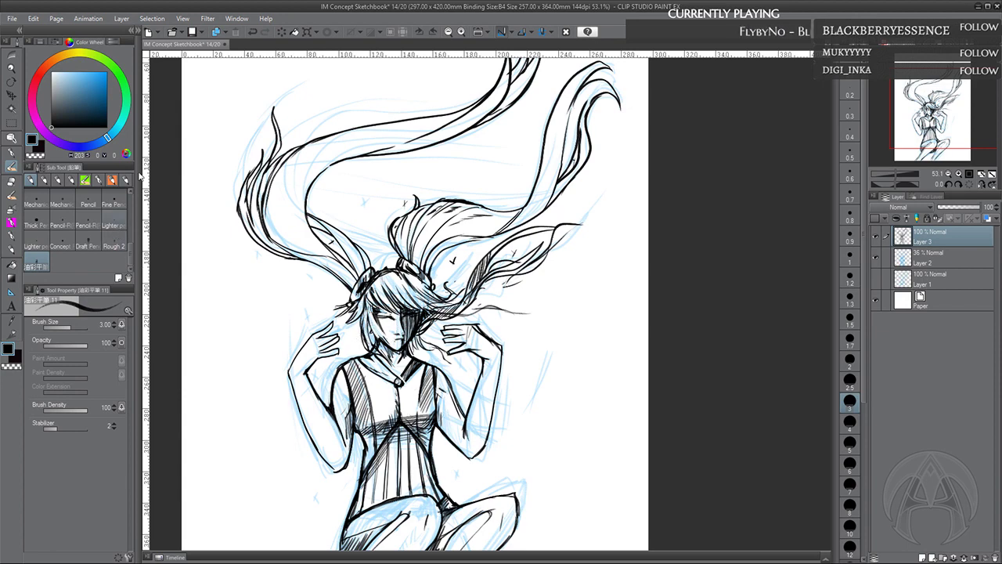
Add fine strands to the fringe and the hair framing the face using Lighter pencil 2 at brush size 1.5
{"action": "left_click", "coordinate": [114, 220]}
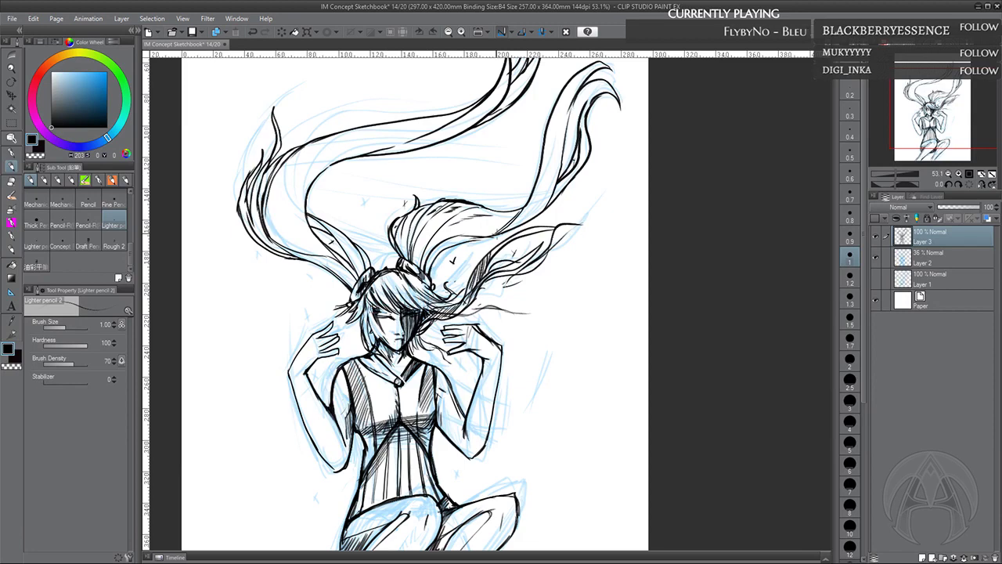
{"action": "key", "text": "bracketright"}
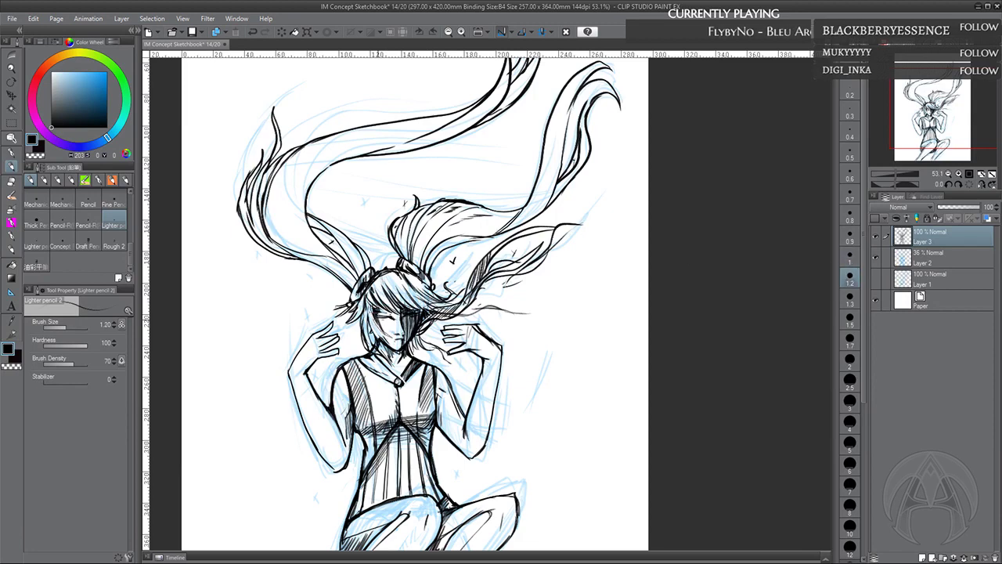
{"action": "left_click", "coordinate": [850, 296]}
{"action": "left_click", "coordinate": [849, 317]}
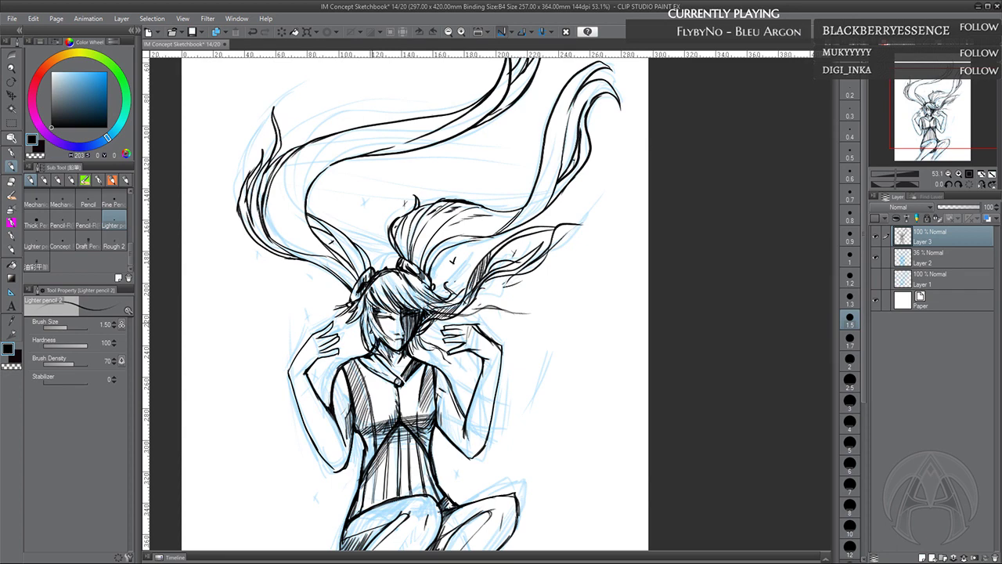
{"action": "left_click", "coordinate": [850, 338]}
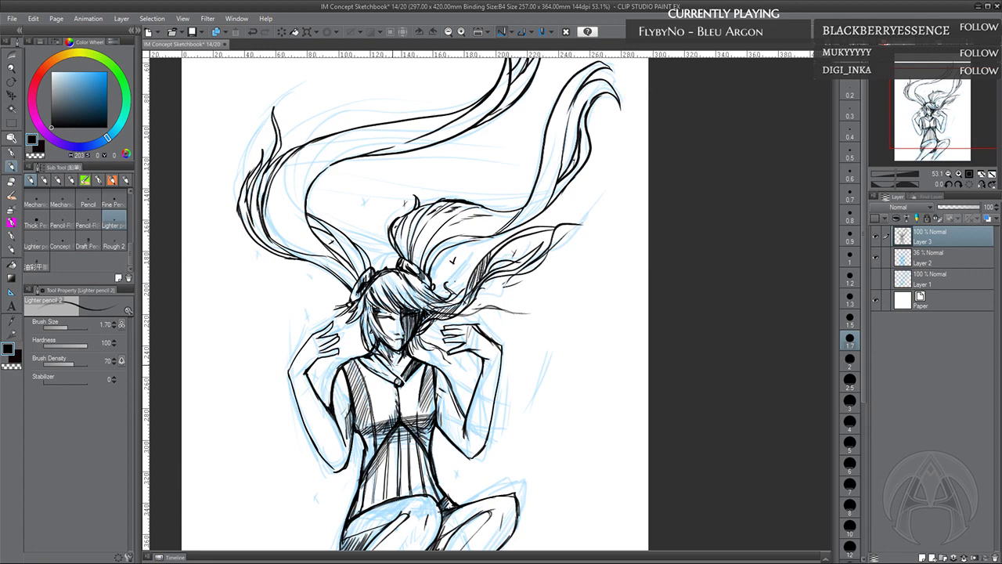
{"action": "left_click", "coordinate": [850, 317]}
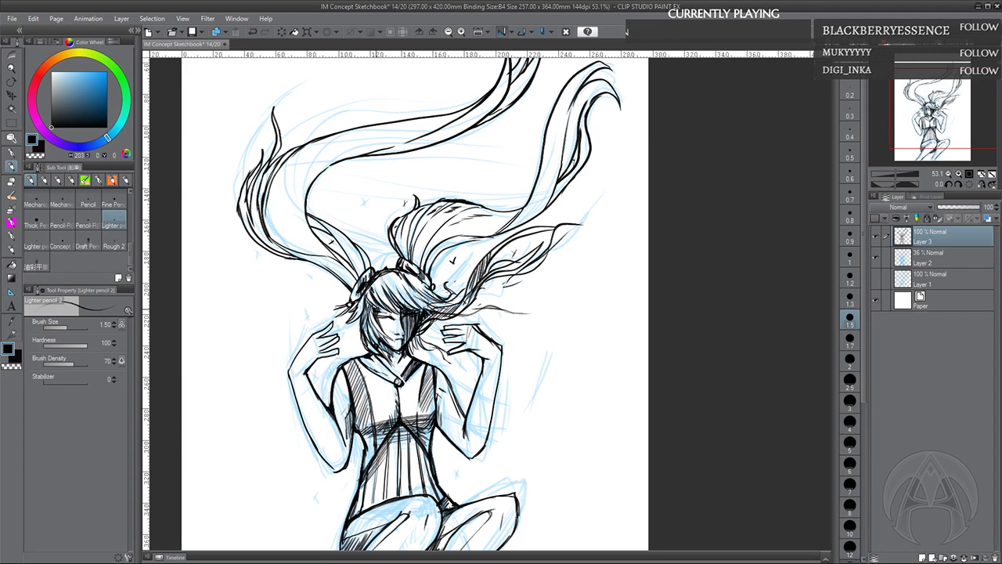
{"action": "mouse_move", "coordinate": [379, 280]}
{"action": "left_mouse_down"}
{"action": "mouse_move", "coordinate": [371, 298]}
{"action": "mouse_move", "coordinate": [395, 298]}
{"action": "left_mouse_up"}
{"action": "mouse_move", "coordinate": [386, 274]}
{"action": "left_mouse_down"}
{"action": "mouse_move", "coordinate": [415, 305]}
{"action": "mouse_move", "coordinate": [425, 288]}
{"action": "mouse_move", "coordinate": [451, 291]}
{"action": "left_mouse_up"}
{"action": "mouse_move", "coordinate": [379, 321]}
{"action": "left_mouse_down"}
{"action": "mouse_move", "coordinate": [391, 337]}
{"action": "mouse_move", "coordinate": [399, 312]}
{"action": "left_mouse_up"}
{"action": "left_click_drag", "start_coordinate": [386, 295], "coordinate": [404, 338]}
{"action": "left_click_drag", "start_coordinate": [411, 333], "coordinate": [403, 346]}
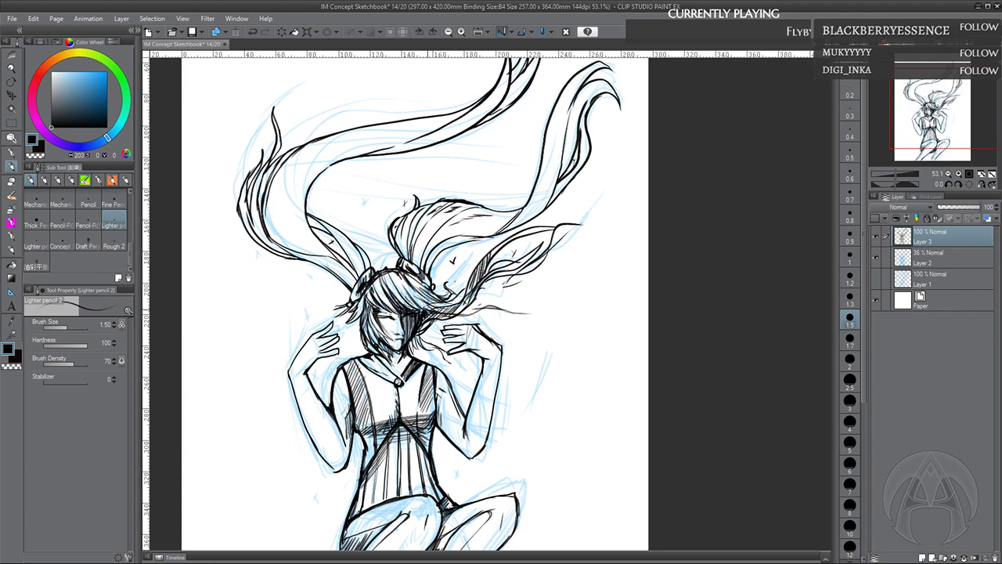
Set the brush size to 1.7 and thicken the hair strands along the side of the face and jaw
{"action": "mouse_move", "coordinate": [415, 311]}
{"action": "left_mouse_down"}
{"action": "mouse_move", "coordinate": [411, 329]}
{"action": "mouse_move", "coordinate": [350, 348]}
{"action": "left_mouse_up"}
{"action": "left_click", "coordinate": [251, 33]}
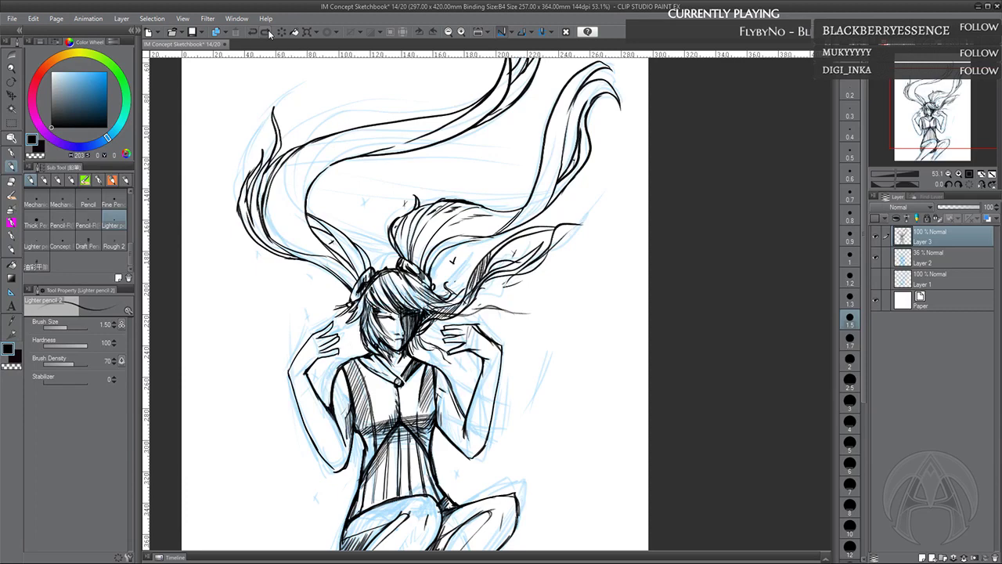
{"action": "left_click", "coordinate": [849, 338]}
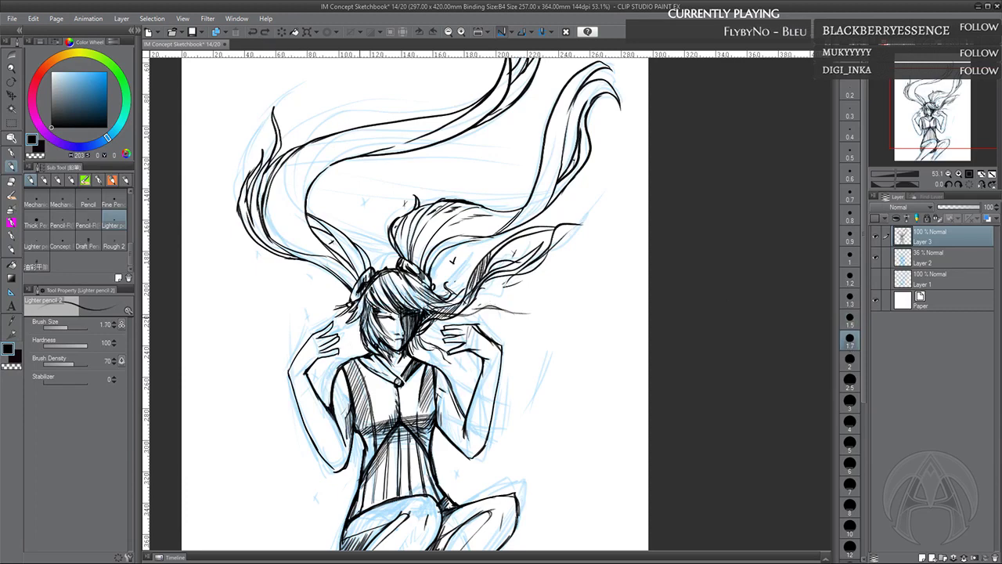
{"action": "mouse_move", "coordinate": [357, 318]}
{"action": "left_mouse_down"}
{"action": "mouse_move", "coordinate": [352, 345]}
{"action": "mouse_move", "coordinate": [363, 357]}
{"action": "left_mouse_up"}
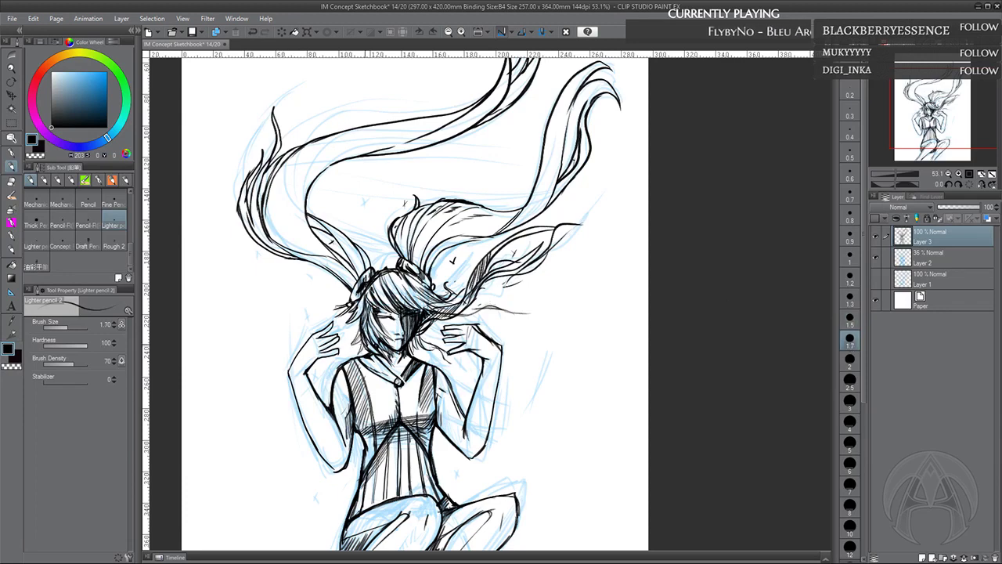
Hatch shadows on both upper arms beside the bodice and darken the front seam below the collar clasp
{"action": "left_click_drag", "start_coordinate": [451, 470], "coordinate": [437, 424]}
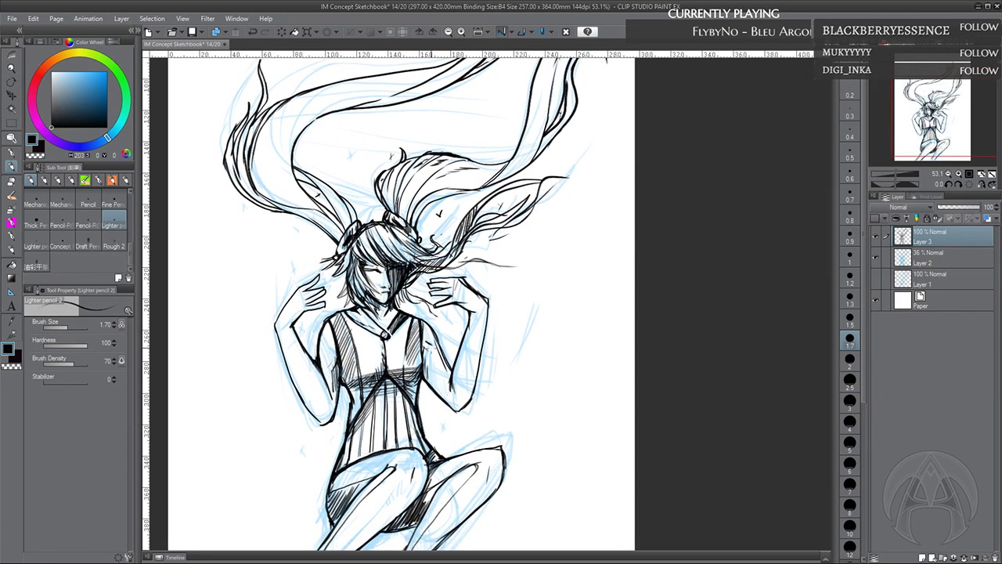
{"action": "left_click_drag", "start_coordinate": [429, 344], "coordinate": [429, 390]}
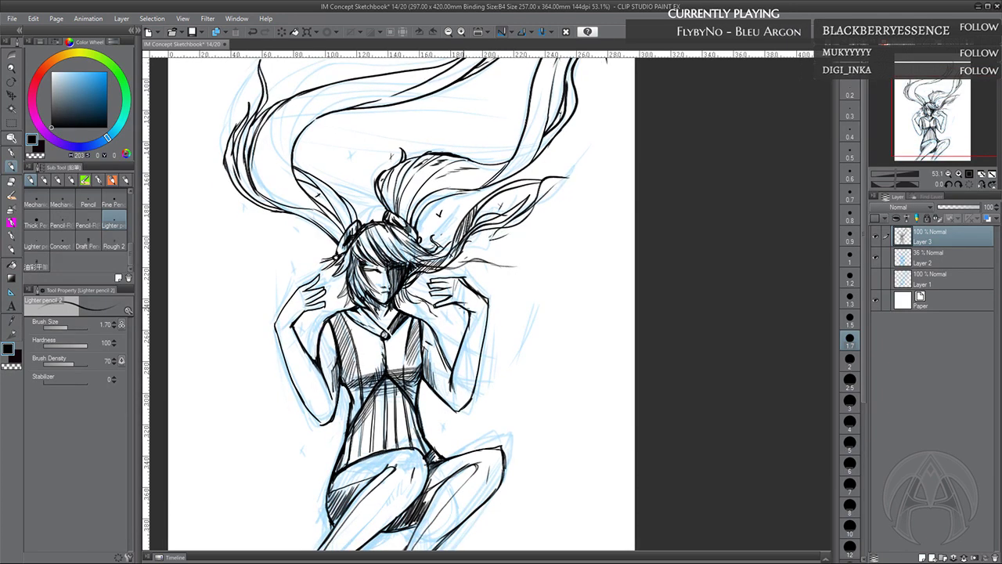
{"action": "left_click_drag", "start_coordinate": [329, 371], "coordinate": [322, 384]}
{"action": "mouse_move", "coordinate": [328, 346]}
{"action": "left_mouse_down"}
{"action": "mouse_move", "coordinate": [319, 381]}
{"action": "mouse_move", "coordinate": [310, 370]}
{"action": "left_mouse_up"}
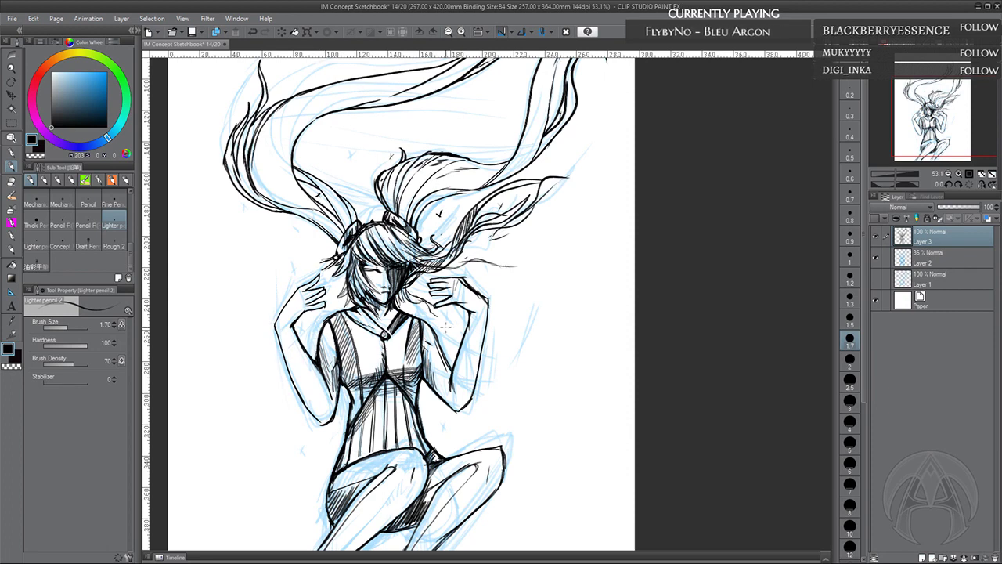
{"action": "left_click_drag", "start_coordinate": [391, 341], "coordinate": [386, 351]}
{"action": "mouse_move", "coordinate": [392, 344]}
{"action": "left_mouse_down"}
{"action": "mouse_move", "coordinate": [384, 373]}
{"action": "mouse_move", "coordinate": [389, 349]}
{"action": "mouse_move", "coordinate": [379, 343]}
{"action": "left_mouse_up"}
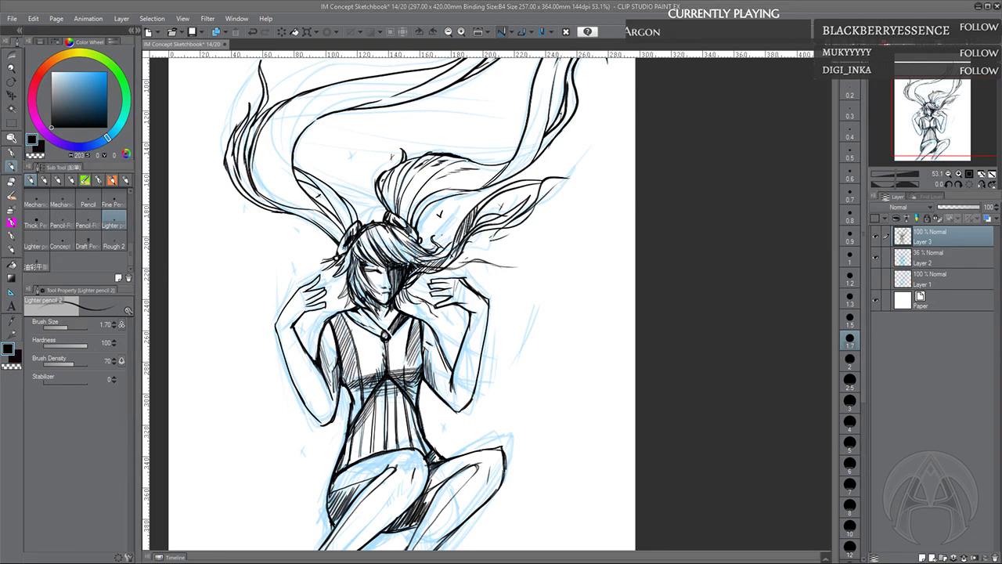
Save the drawing
{"action": "key", "text": "ctrl+s"}
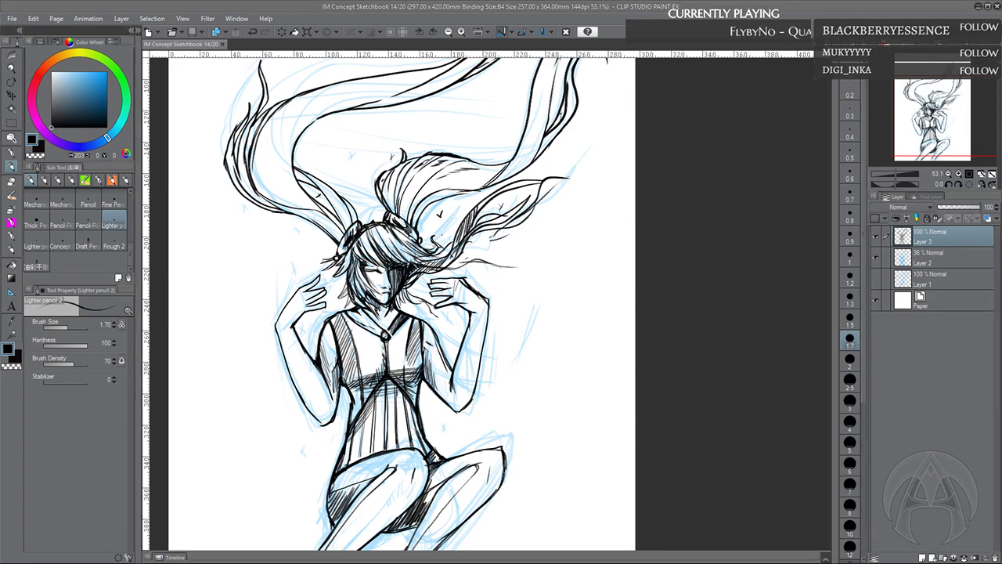
{"action": "left_click_drag", "start_coordinate": [500, 441], "coordinate": [527, 399]}
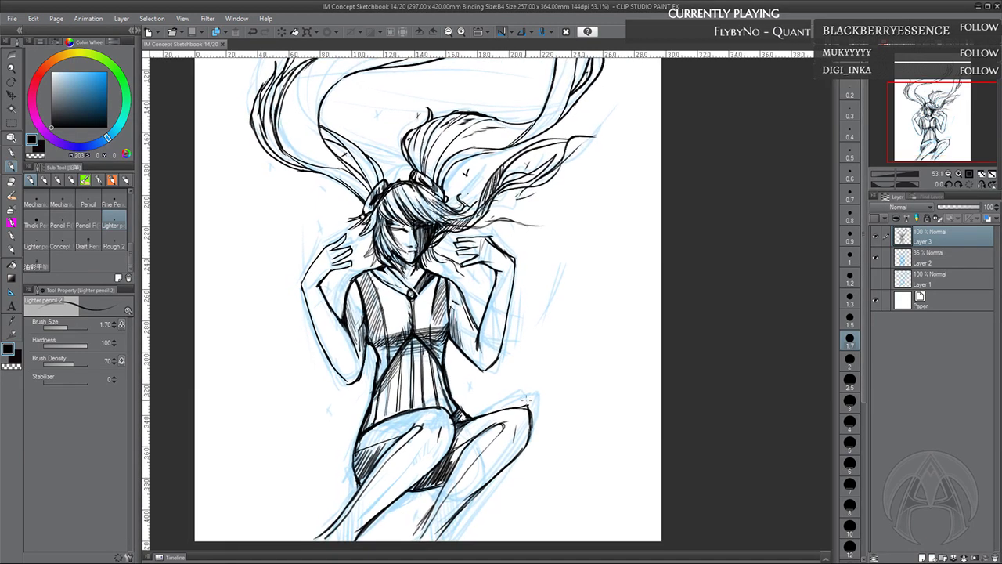
{"action": "scroll", "coordinate": [529, 400], "scroll_direction": "up", "scroll_amount": 1}
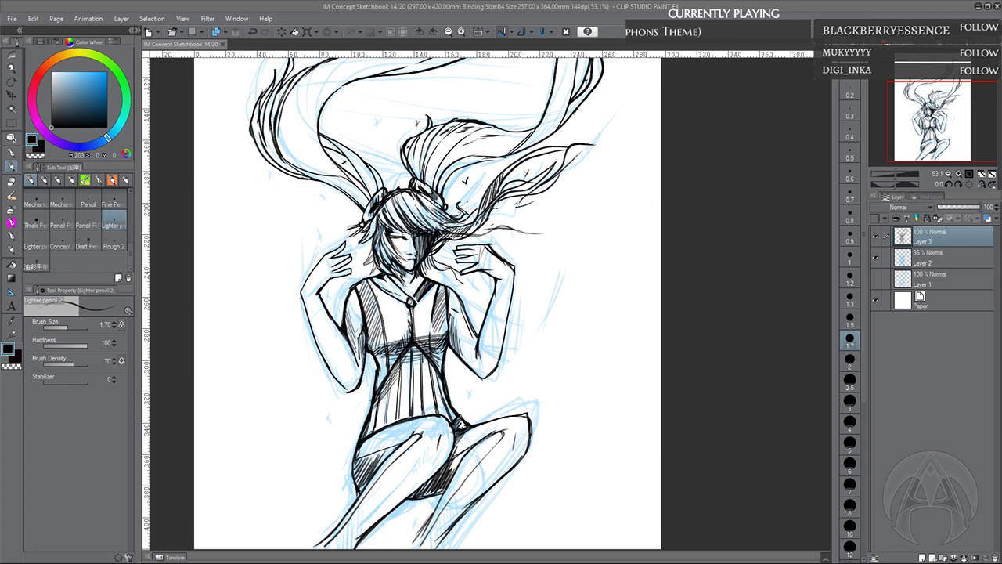
{"action": "mouse_move", "coordinate": [522, 366]}
{"action": "left_mouse_down"}
{"action": "mouse_move", "coordinate": [528, 417]}
{"action": "mouse_move", "coordinate": [531, 406]}
{"action": "left_mouse_up"}
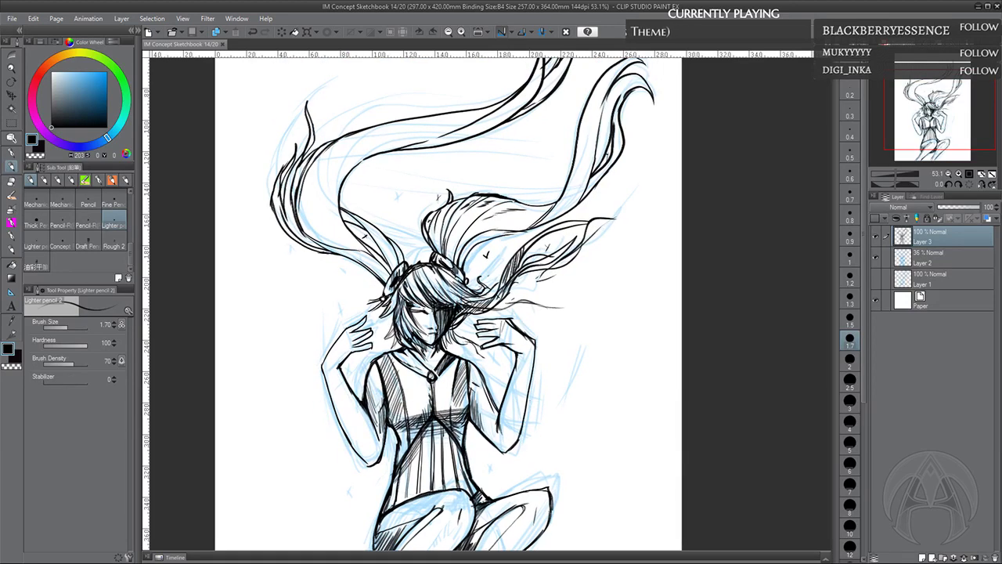
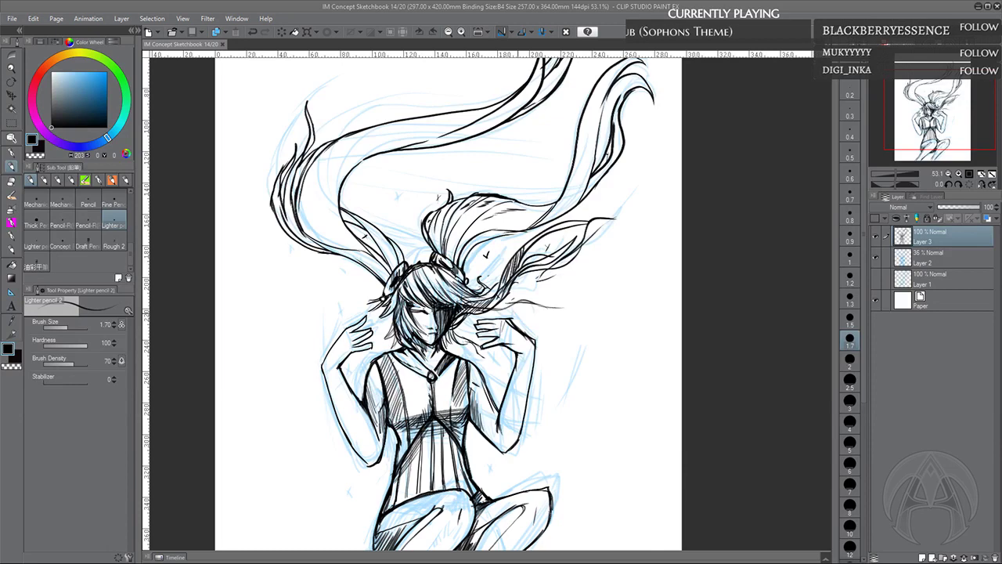
Add short shading strokes near both elbows, along the inner edges of the raised arms
{"action": "left_click_drag", "start_coordinate": [540, 417], "coordinate": [558, 400]}
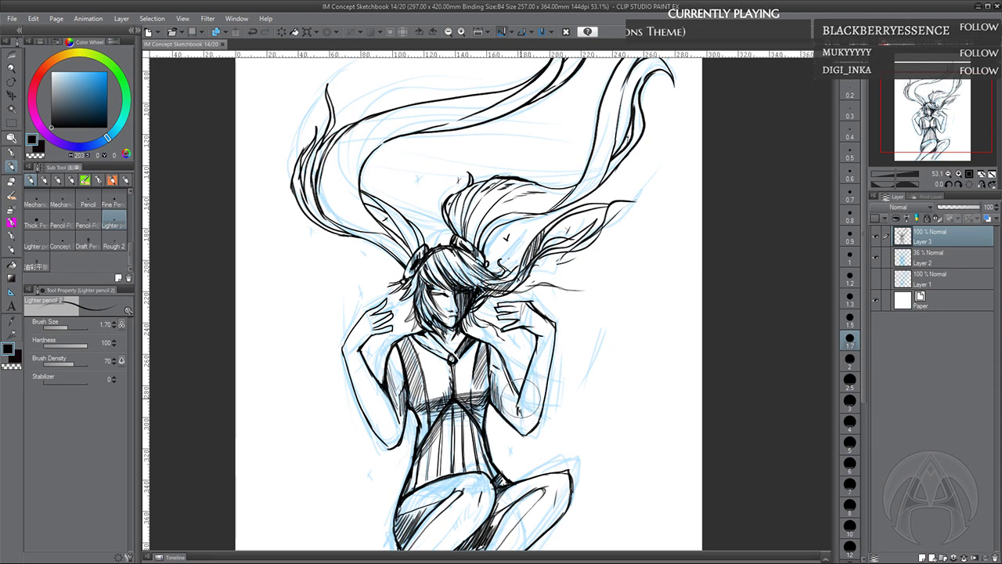
{"action": "mouse_move", "coordinate": [518, 413]}
{"action": "left_mouse_down"}
{"action": "mouse_move", "coordinate": [530, 408]}
{"action": "mouse_move", "coordinate": [514, 407]}
{"action": "left_mouse_up"}
{"action": "left_click_drag", "start_coordinate": [522, 400], "coordinate": [512, 414]}
{"action": "left_click_drag", "start_coordinate": [522, 401], "coordinate": [516, 409]}
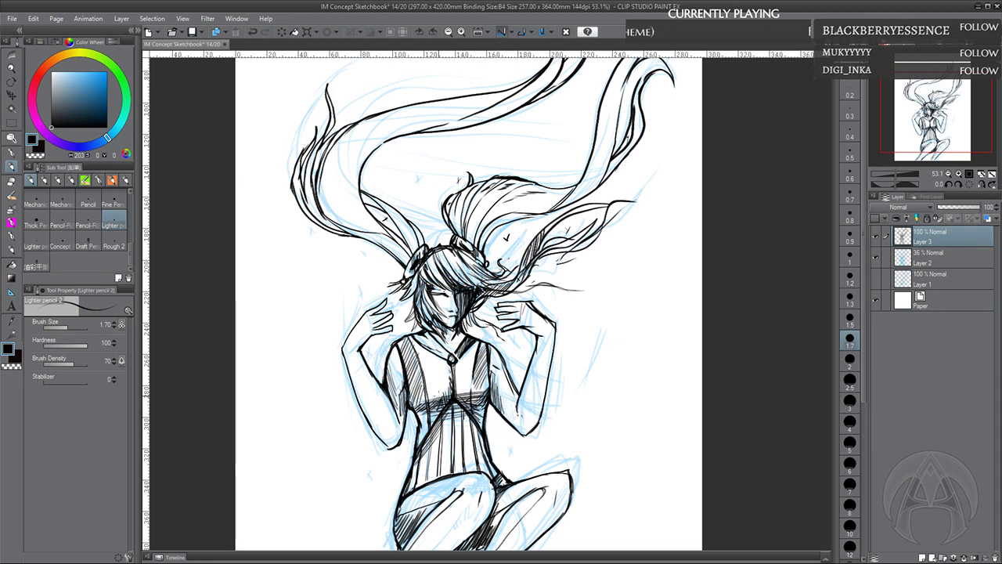
{"action": "left_click_drag", "start_coordinate": [398, 404], "coordinate": [394, 417]}
{"action": "left_click_drag", "start_coordinate": [398, 406], "coordinate": [391, 418]}
{"action": "left_click_drag", "start_coordinate": [546, 431], "coordinate": [545, 428]}
Hatch the inner fold near the tip of the long upper hair lock
{"action": "mouse_move", "coordinate": [570, 287]}
{"action": "left_mouse_down"}
{"action": "mouse_move", "coordinate": [587, 332]}
{"action": "mouse_move", "coordinate": [591, 305]}
{"action": "left_mouse_up"}
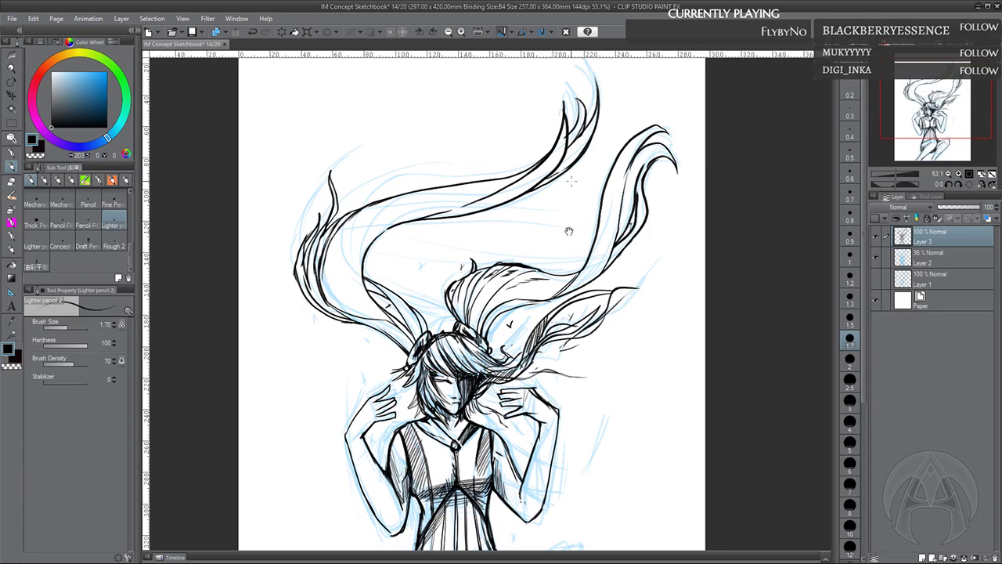
{"action": "left_click_drag", "start_coordinate": [569, 231], "coordinate": [563, 263]}
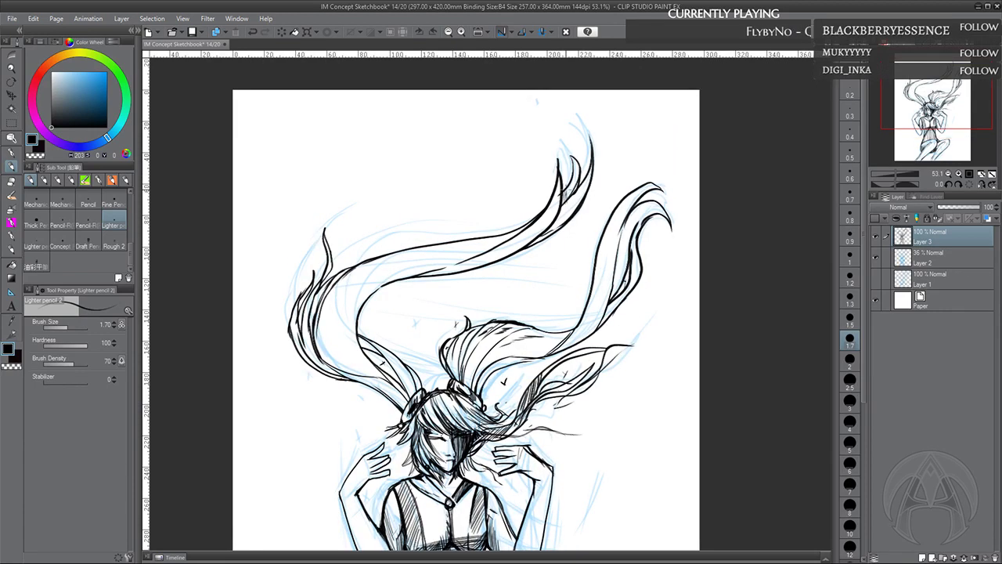
{"action": "left_click_drag", "start_coordinate": [558, 221], "coordinate": [569, 205]}
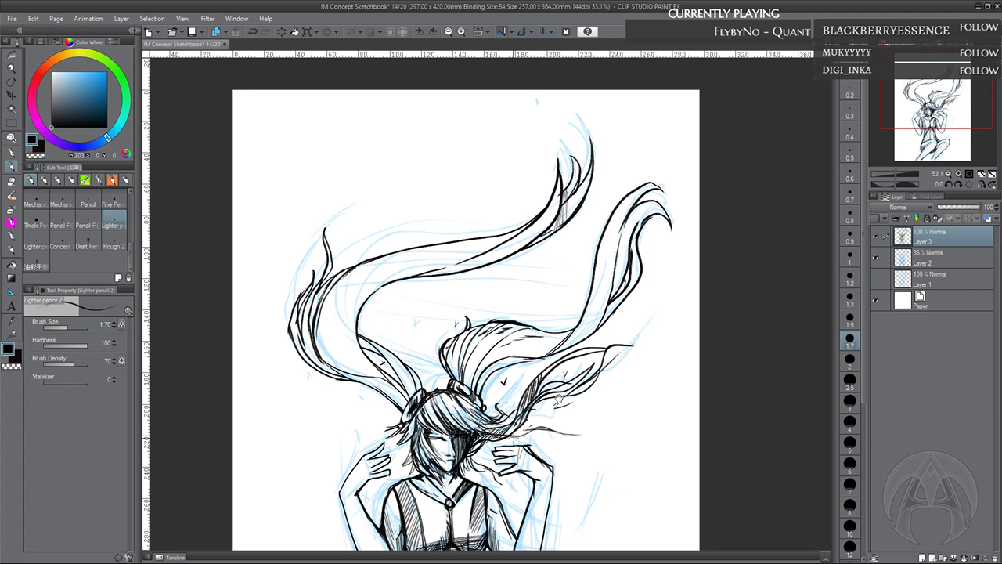
{"action": "left_click_drag", "start_coordinate": [495, 458], "coordinate": [537, 412]}
{"action": "left_click_drag", "start_coordinate": [551, 452], "coordinate": [532, 411]}
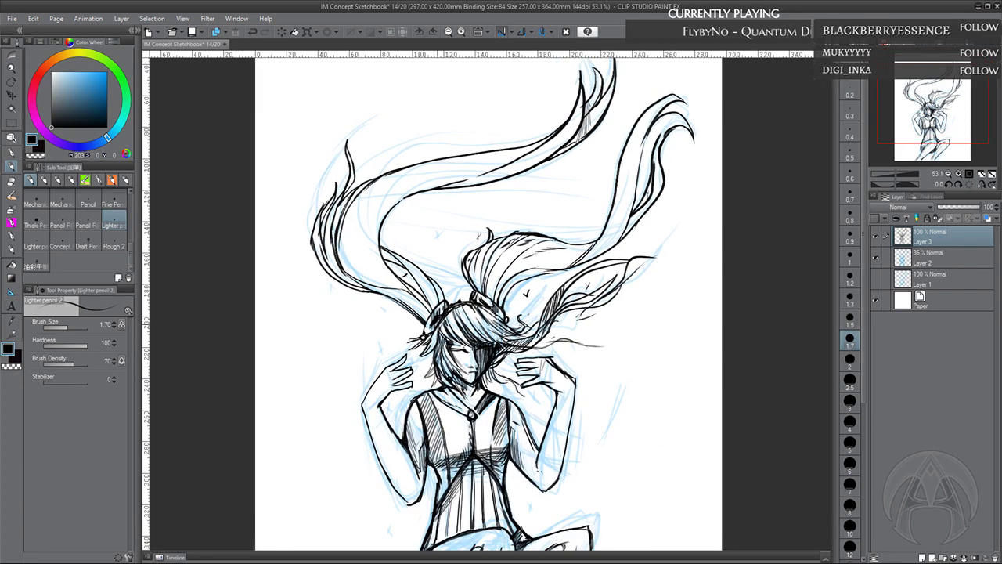
Thicken the contour lines down both sides of the waist and bodice, from below the arms to the hips
{"action": "left_click_drag", "start_coordinate": [610, 463], "coordinate": [583, 331]}
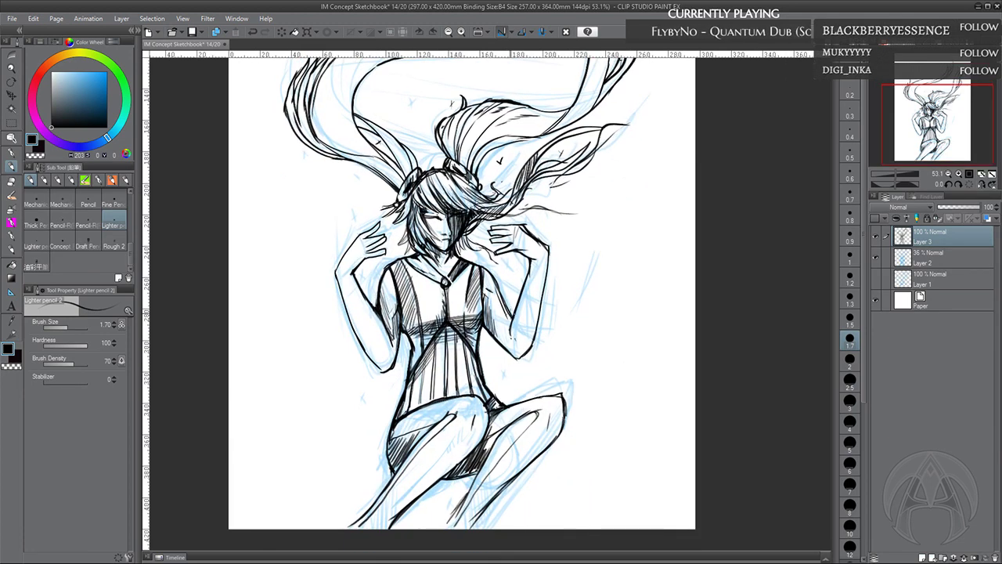
{"action": "mouse_move", "coordinate": [505, 310]}
{"action": "left_mouse_down"}
{"action": "mouse_move", "coordinate": [510, 335]}
{"action": "mouse_move", "coordinate": [481, 349]}
{"action": "left_mouse_up"}
{"action": "mouse_move", "coordinate": [409, 343]}
{"action": "left_mouse_down"}
{"action": "mouse_move", "coordinate": [392, 365]}
{"action": "mouse_move", "coordinate": [407, 370]}
{"action": "left_mouse_up"}
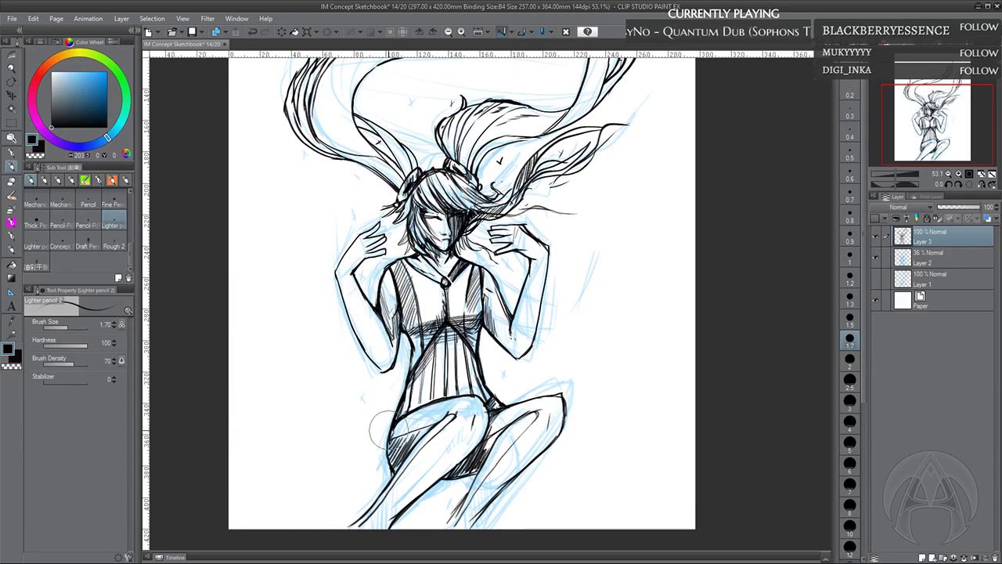
{"action": "left_click_drag", "start_coordinate": [403, 330], "coordinate": [414, 370]}
{"action": "left_click_drag", "start_coordinate": [403, 404], "coordinate": [399, 419]}
{"action": "left_click_drag", "start_coordinate": [411, 364], "coordinate": [399, 400]}
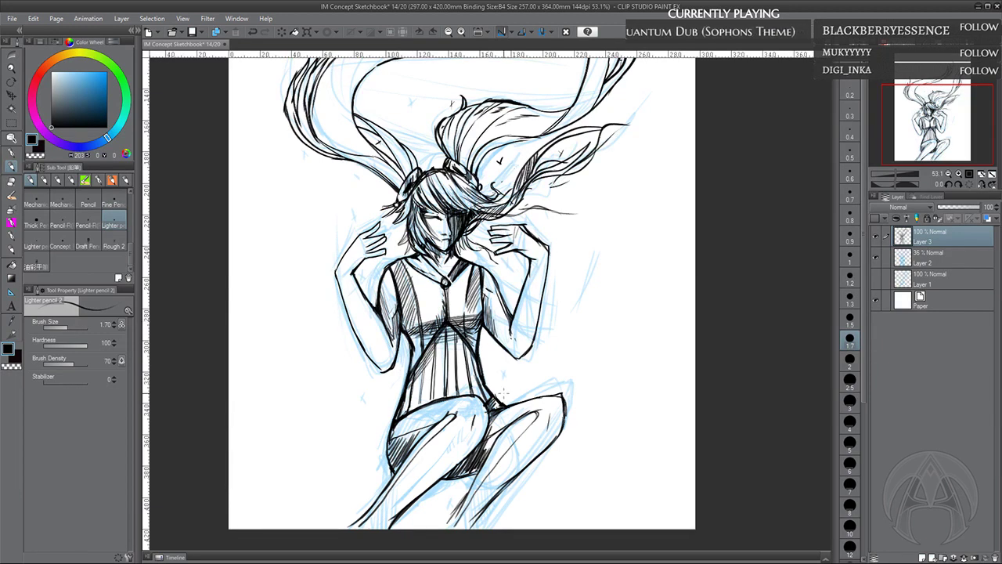
{"action": "left_click_drag", "start_coordinate": [503, 393], "coordinate": [502, 381]}
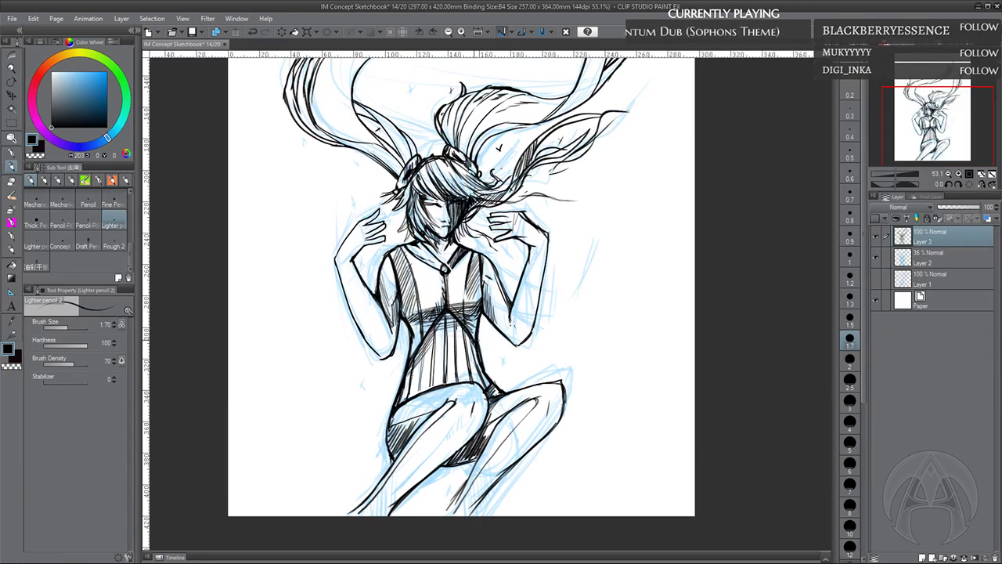
{"action": "left_click_drag", "start_coordinate": [482, 346], "coordinate": [484, 367]}
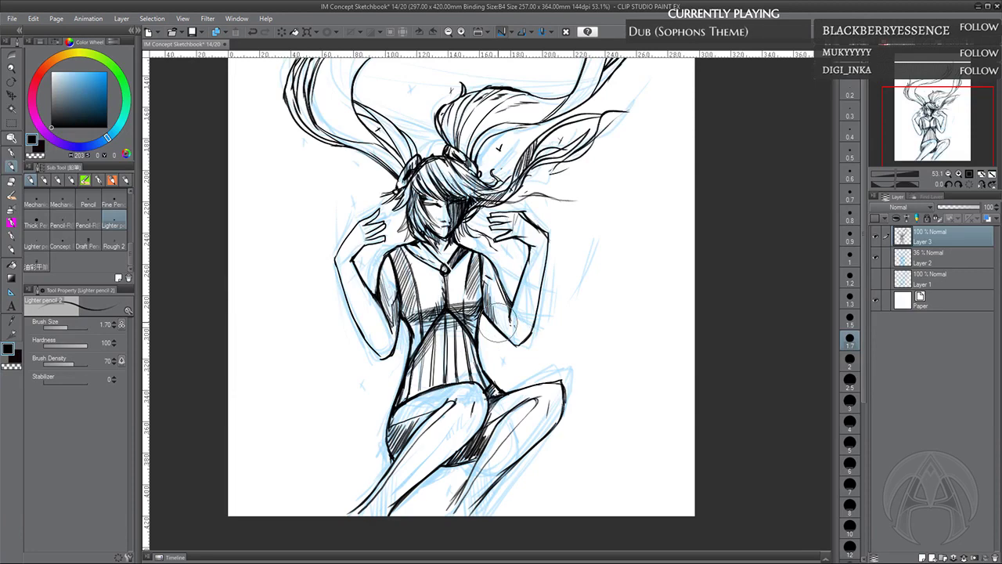
Switch to Draft Pencil 5 at brush size 2.5 and darken the waist-to-hip contour and the shadow between the thighs
{"action": "left_click", "coordinate": [92, 245]}
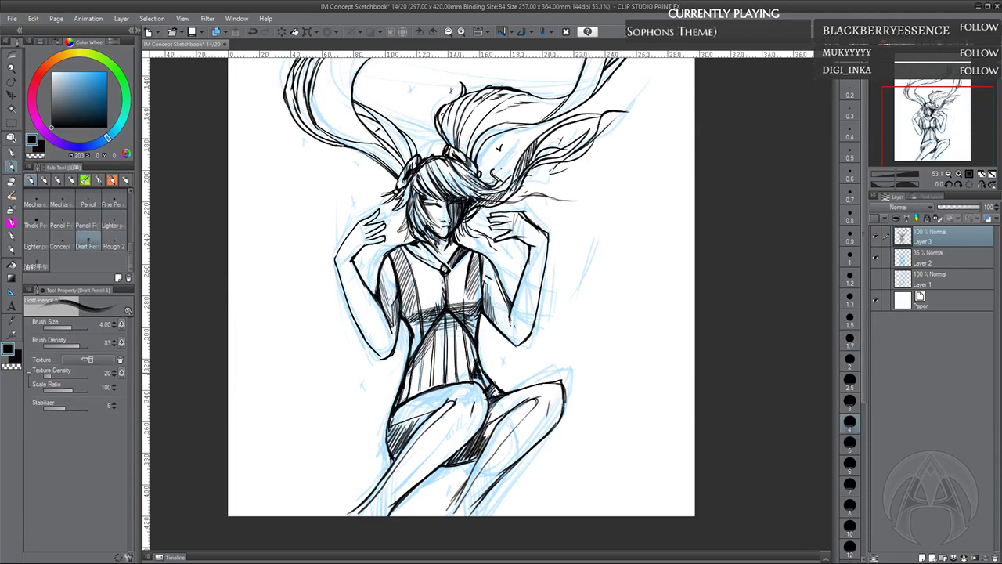
{"action": "left_click", "coordinate": [253, 30]}
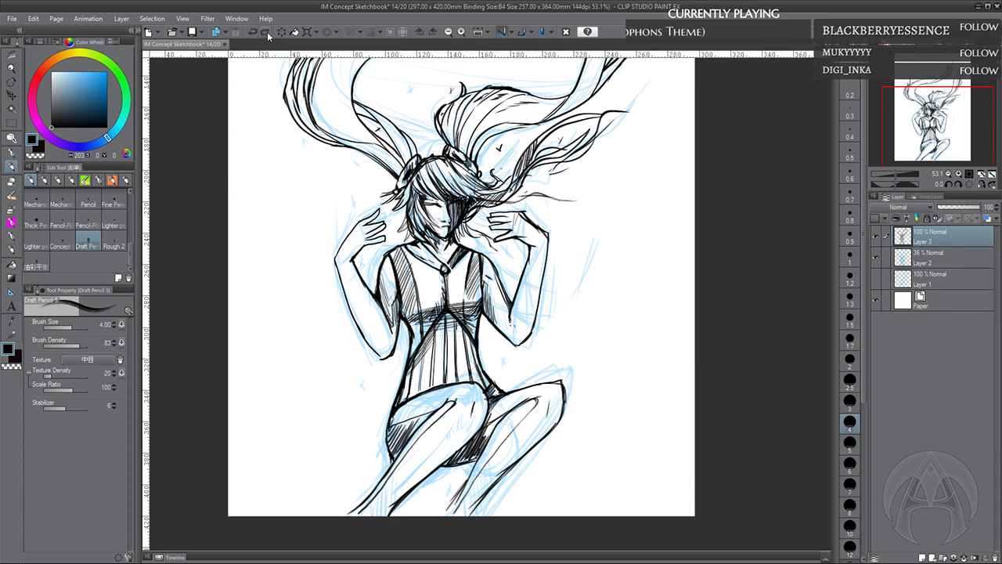
{"action": "left_click", "coordinate": [850, 338]}
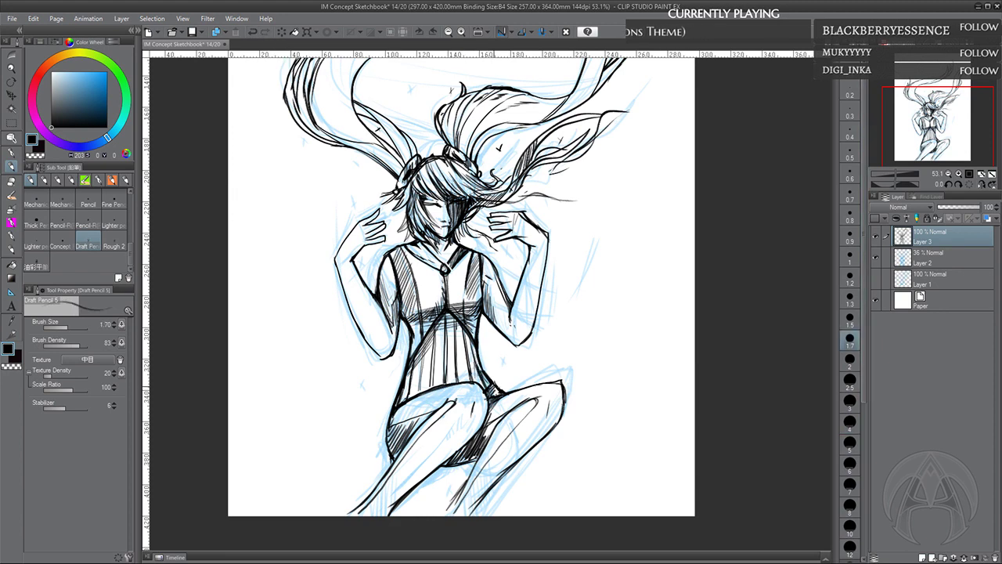
{"action": "left_click", "coordinate": [851, 378]}
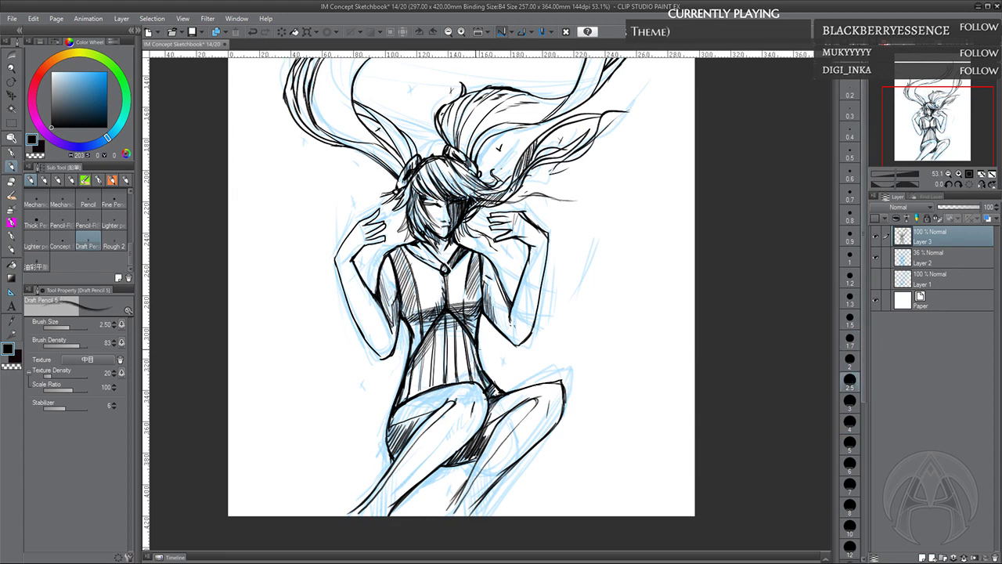
{"action": "mouse_move", "coordinate": [475, 351]}
{"action": "left_mouse_down"}
{"action": "mouse_move", "coordinate": [479, 387]}
{"action": "mouse_move", "coordinate": [529, 383]}
{"action": "mouse_move", "coordinate": [483, 443]}
{"action": "left_mouse_up"}
{"action": "mouse_move", "coordinate": [494, 403]}
{"action": "left_mouse_down"}
{"action": "mouse_move", "coordinate": [484, 445]}
{"action": "mouse_move", "coordinate": [503, 410]}
{"action": "left_mouse_up"}
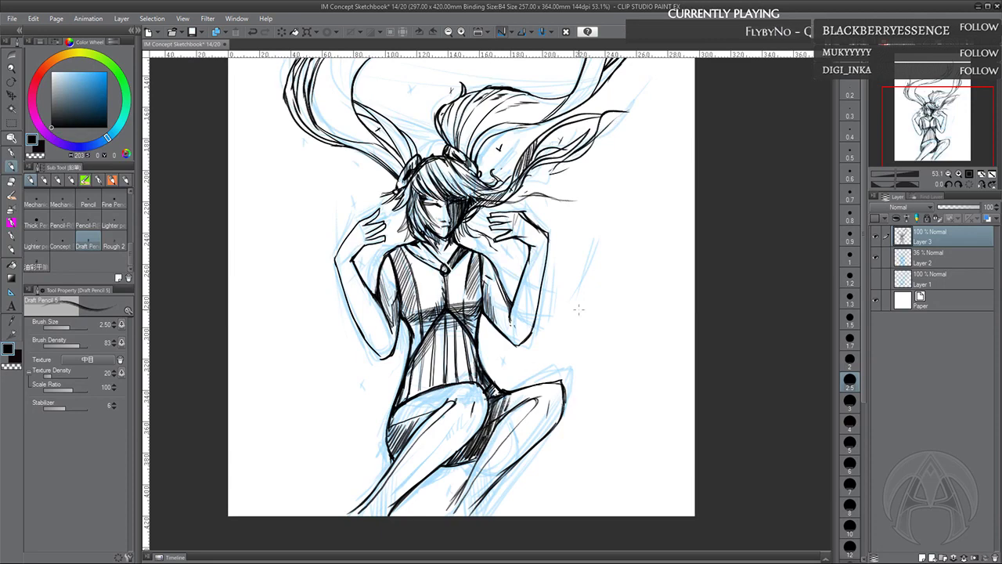
Switch to the oil brush at size 3 and thicken the outline of the far knee and lower leg
{"action": "left_click", "coordinate": [35, 267]}
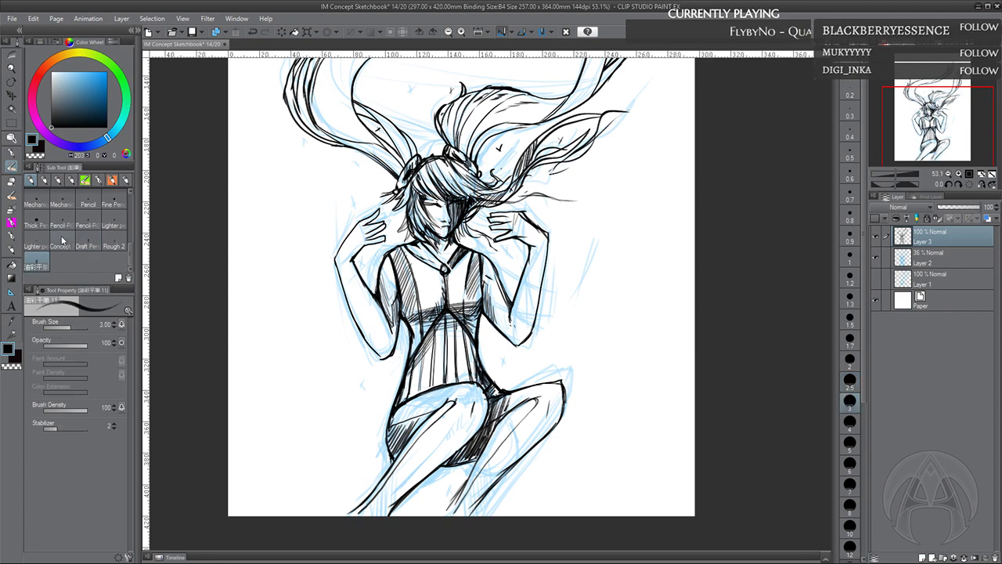
{"action": "left_click_drag", "start_coordinate": [557, 383], "coordinate": [557, 423]}
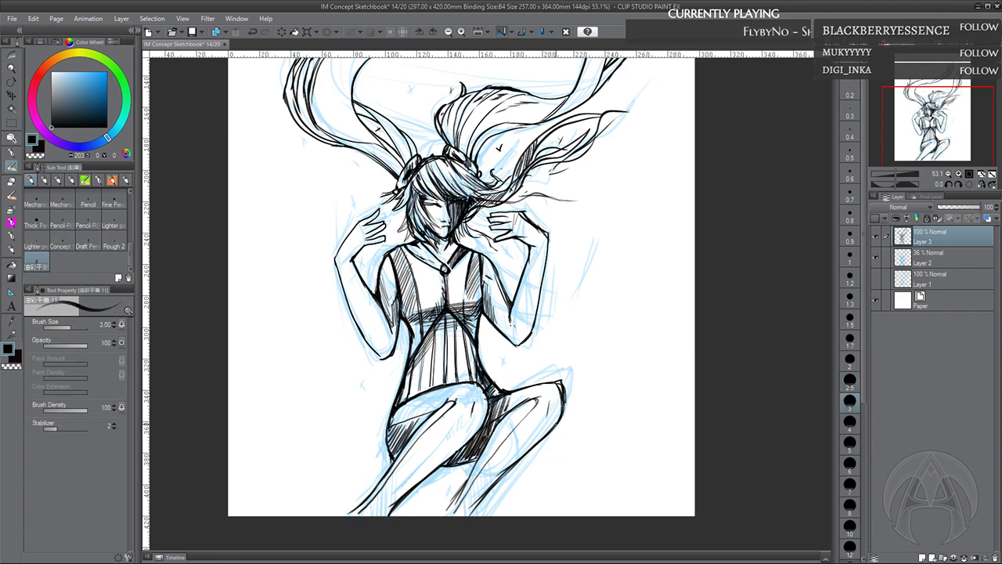
{"action": "left_click_drag", "start_coordinate": [509, 469], "coordinate": [514, 460]}
{"action": "mouse_move", "coordinate": [484, 494]}
{"action": "left_mouse_down"}
{"action": "mouse_move", "coordinate": [482, 506]}
{"action": "mouse_move", "coordinate": [449, 505]}
{"action": "left_mouse_up"}
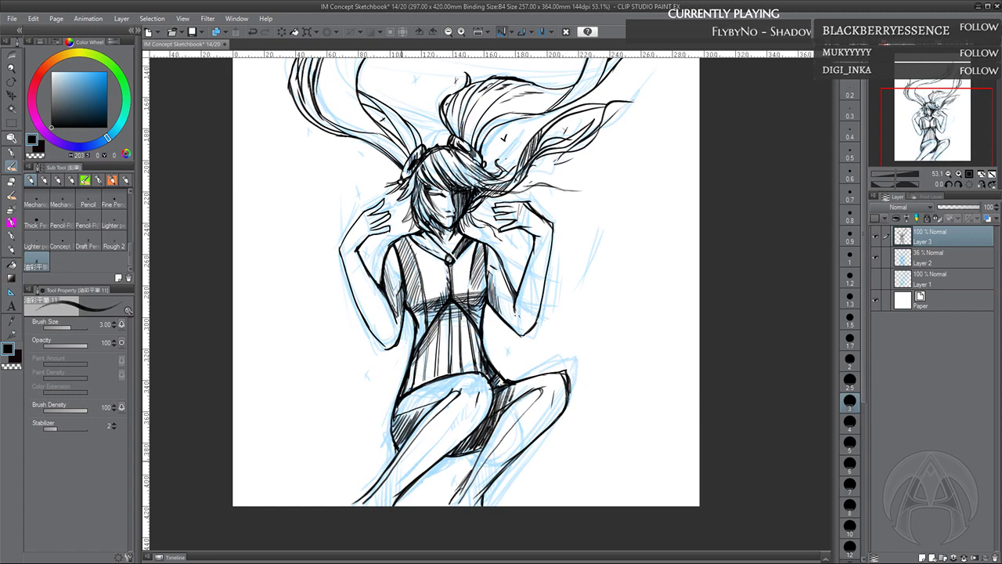
{"action": "left_click_drag", "start_coordinate": [571, 253], "coordinate": [572, 293]}
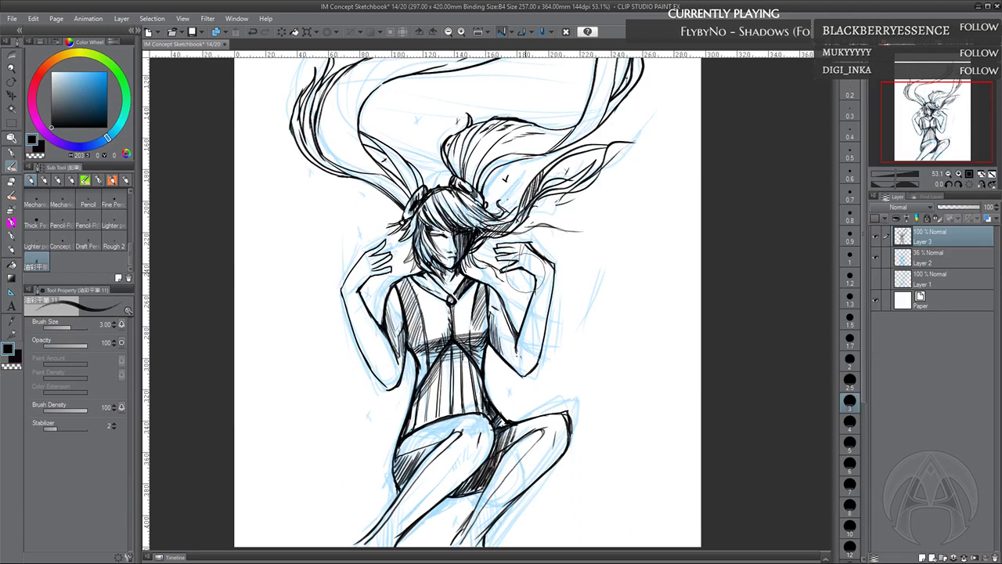
Undo the last stroke and strengthen the outline of the raised wrist and forearm beside the windblown hair
{"action": "key", "text": "ctrl+z"}
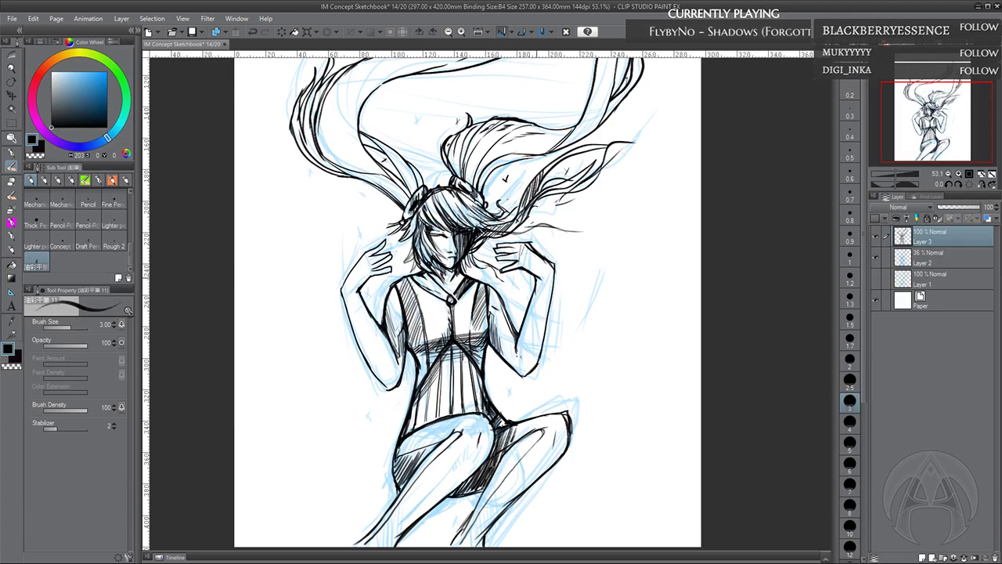
{"action": "left_click_drag", "start_coordinate": [536, 283], "coordinate": [532, 297]}
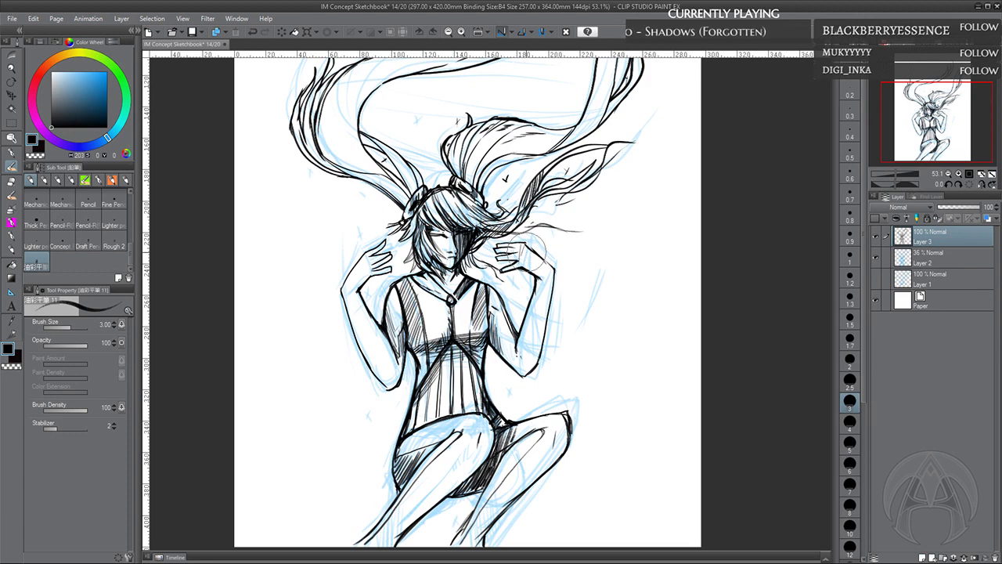
{"action": "left_click_drag", "start_coordinate": [529, 245], "coordinate": [552, 279]}
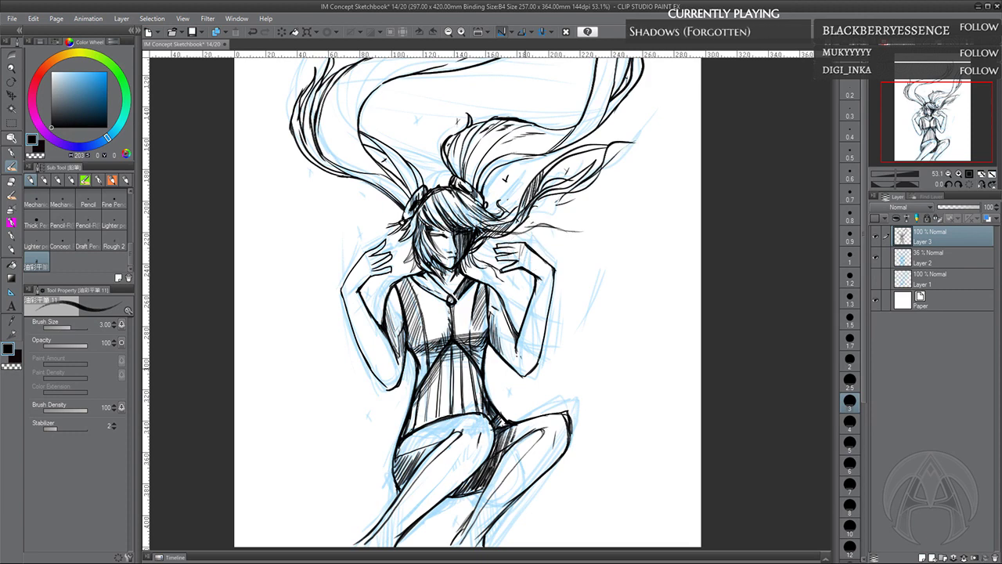
{"action": "scroll", "coordinate": [542, 286], "scroll_direction": "up", "scroll_amount": 2}
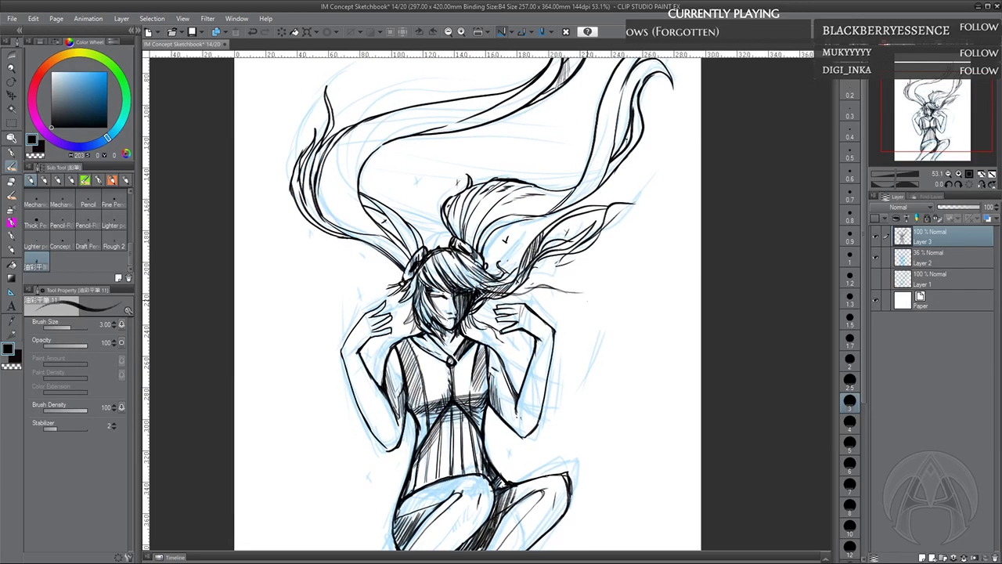
{"action": "left_click_drag", "start_coordinate": [585, 416], "coordinate": [577, 365]}
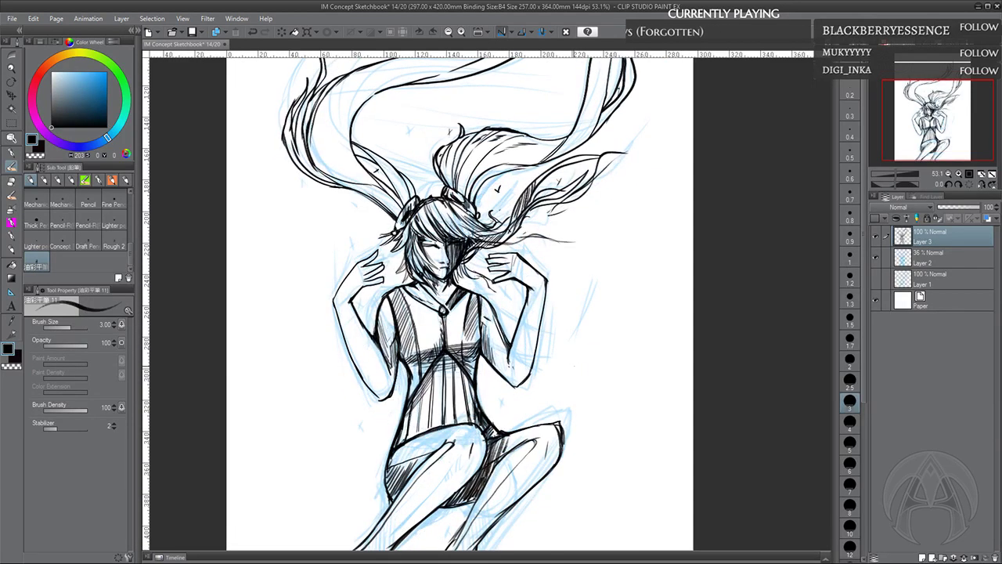
Mirror the canvas view horizontally and check the proportions of the whole figure
{"action": "left_click", "coordinate": [979, 185]}
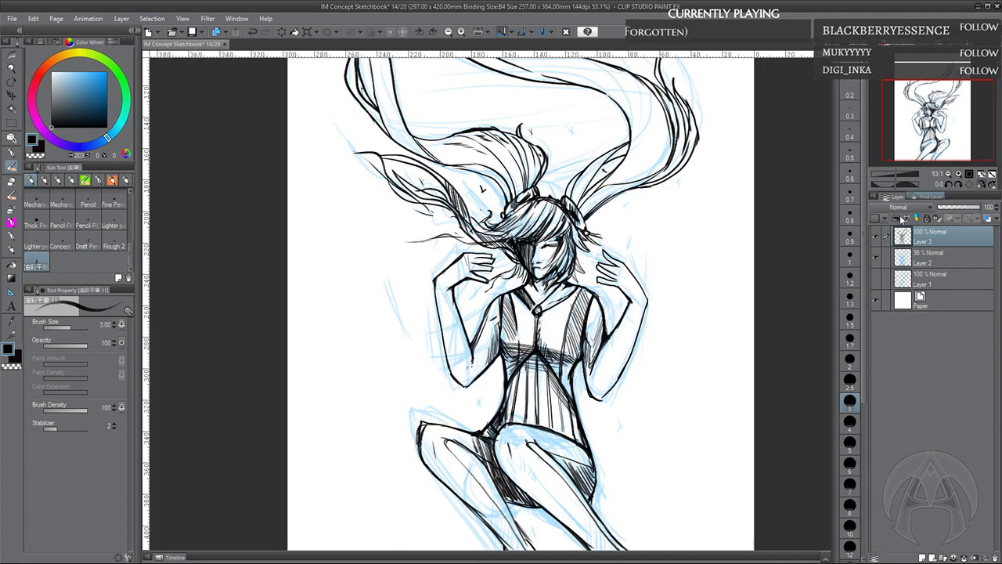
{"action": "left_click_drag", "start_coordinate": [675, 357], "coordinate": [595, 391]}
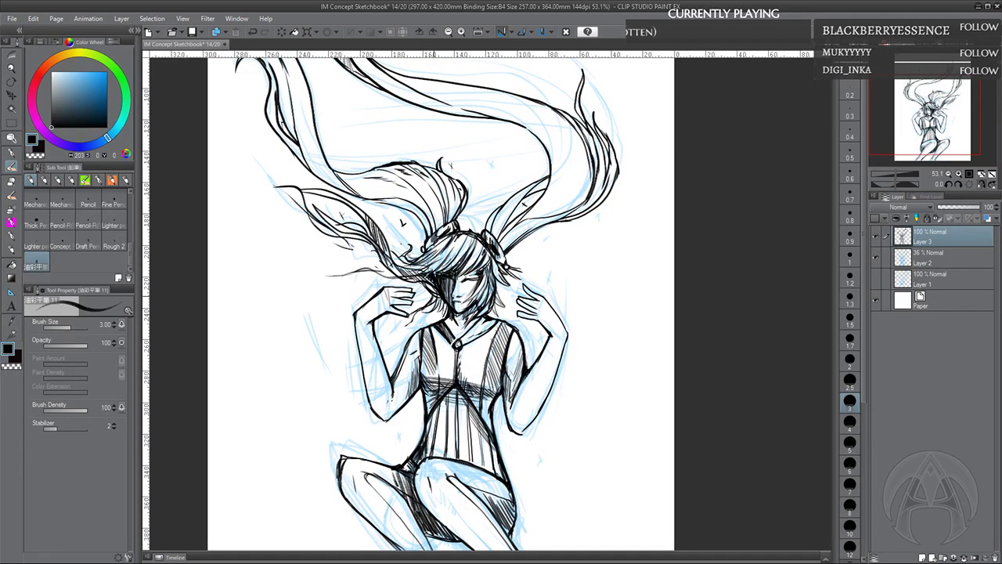
{"action": "left_click_drag", "start_coordinate": [448, 412], "coordinate": [449, 432]}
{"action": "key", "text": "ctrl+z"}
{"action": "left_click_drag", "start_coordinate": [494, 297], "coordinate": [484, 307]}
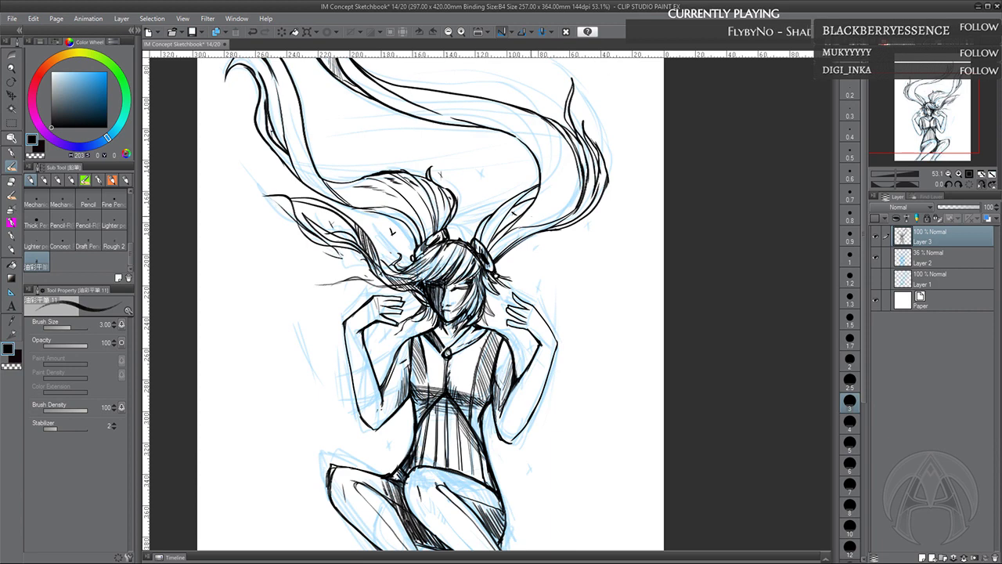
{"action": "left_click_drag", "start_coordinate": [531, 404], "coordinate": [526, 379]}
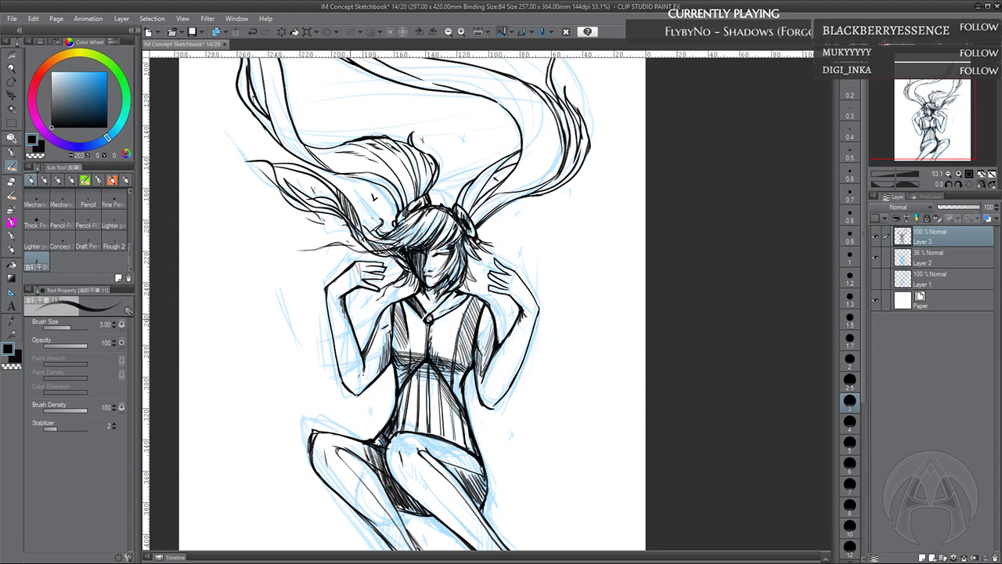
{"action": "left_click_drag", "start_coordinate": [522, 465], "coordinate": [516, 436]}
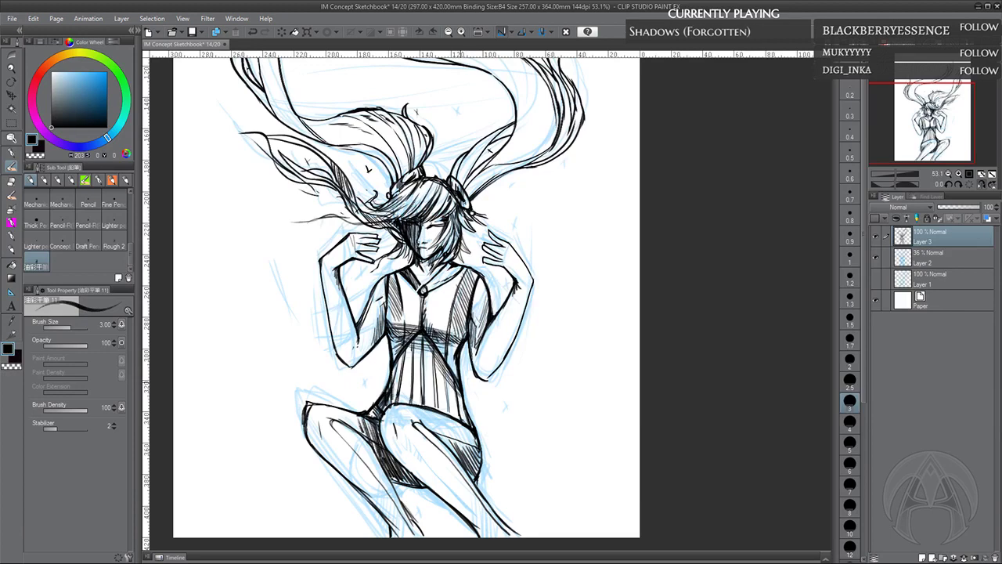
Undo a trial stroke beneath the thigh and extend the lower leg's outline toward the page's bottom edge
{"action": "mouse_move", "coordinate": [481, 454]}
{"action": "left_mouse_down"}
{"action": "mouse_move", "coordinate": [479, 483]}
{"action": "mouse_move", "coordinate": [434, 494]}
{"action": "left_mouse_up"}
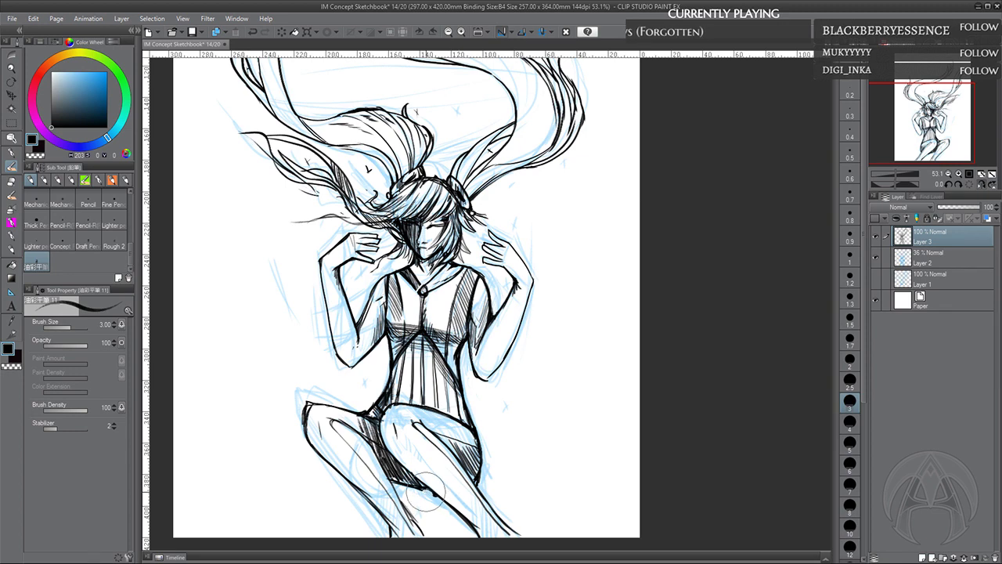
{"action": "key", "text": "ctrl+z"}
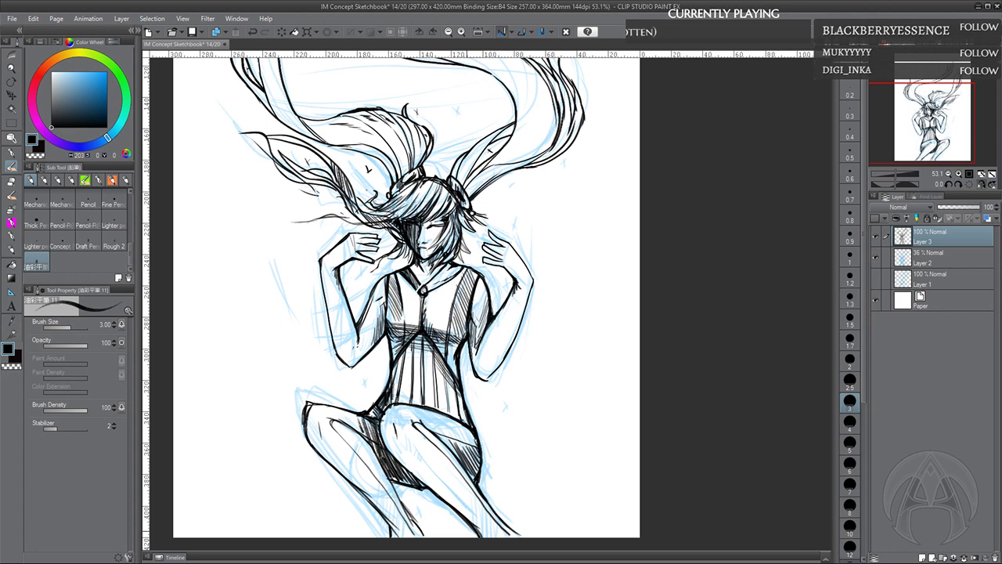
{"action": "left_click_drag", "start_coordinate": [409, 513], "coordinate": [429, 537]}
Try test strokes with the oil brush and the Rough 2 pencil at size 3 in the blank area beside the figure
{"action": "left_click_drag", "start_coordinate": [465, 249], "coordinate": [465, 251]}
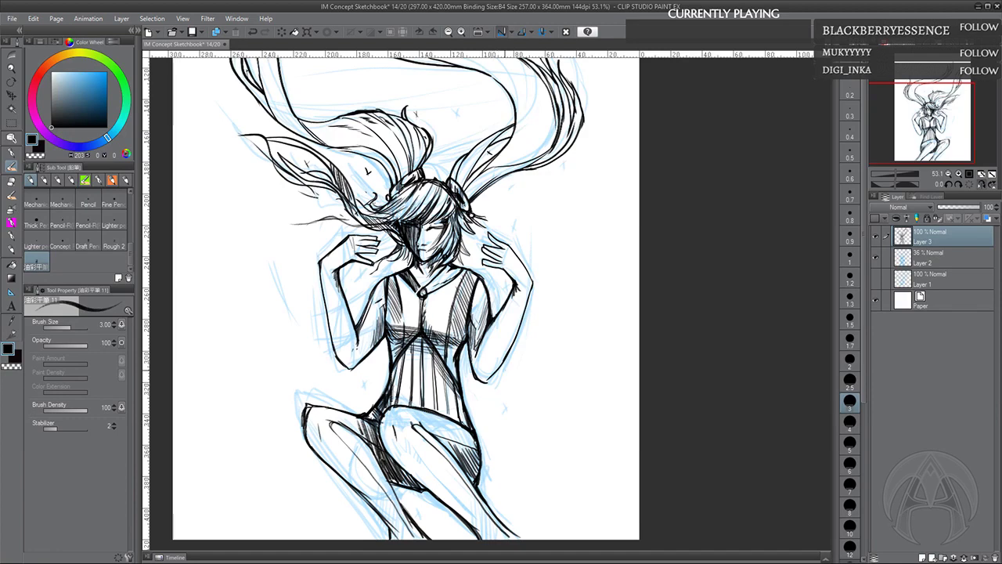
{"action": "left_click_drag", "start_coordinate": [505, 370], "coordinate": [506, 375]}
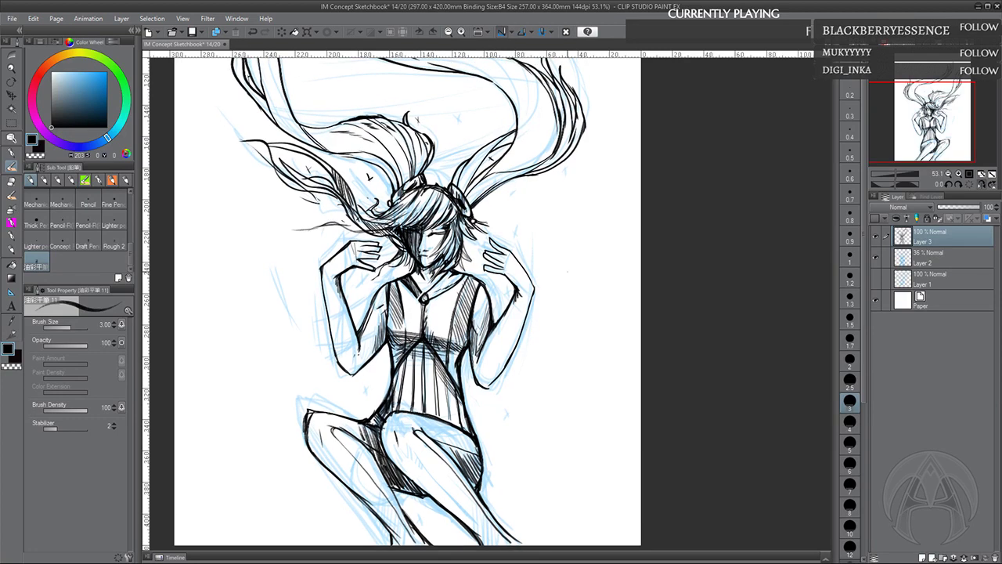
{"action": "left_click_drag", "start_coordinate": [596, 468], "coordinate": [610, 473]}
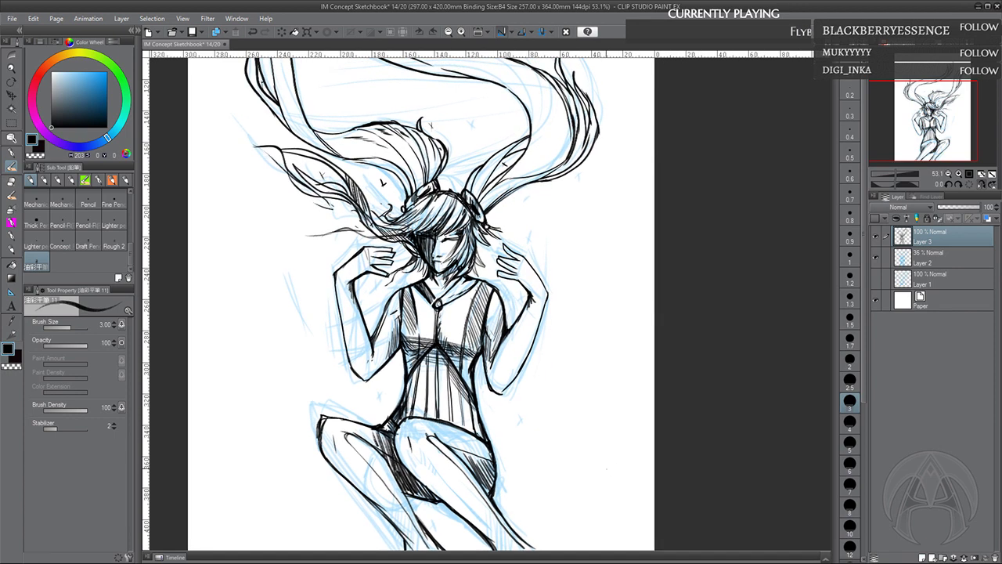
{"action": "left_click_drag", "start_coordinate": [333, 482], "coordinate": [260, 466]}
{"action": "mouse_move", "coordinate": [307, 475]}
{"action": "left_mouse_down"}
{"action": "mouse_move", "coordinate": [231, 432]}
{"action": "mouse_move", "coordinate": [220, 408]}
{"action": "left_mouse_up"}
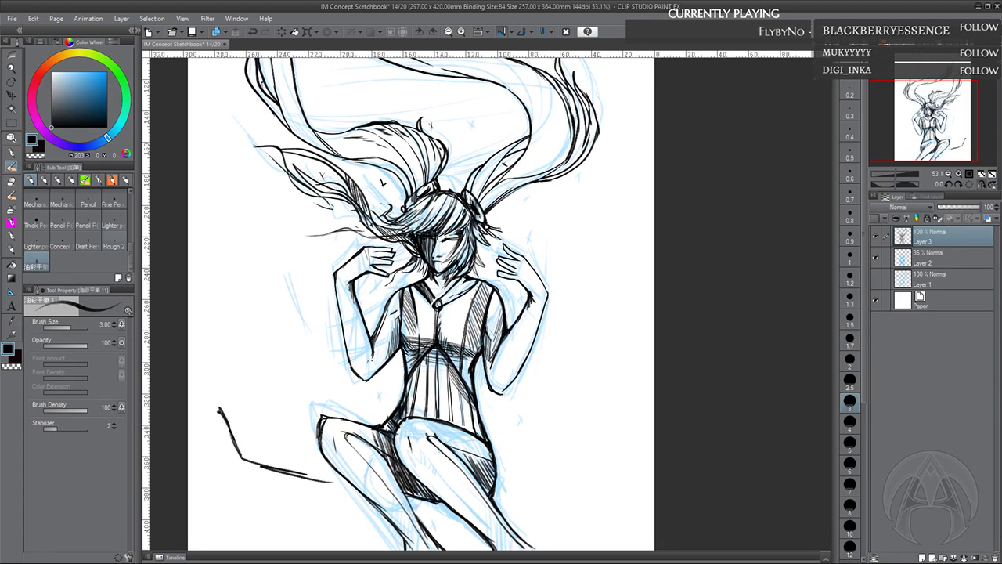
{"action": "left_click", "coordinate": [113, 240]}
{"action": "left_click", "coordinate": [850, 401]}
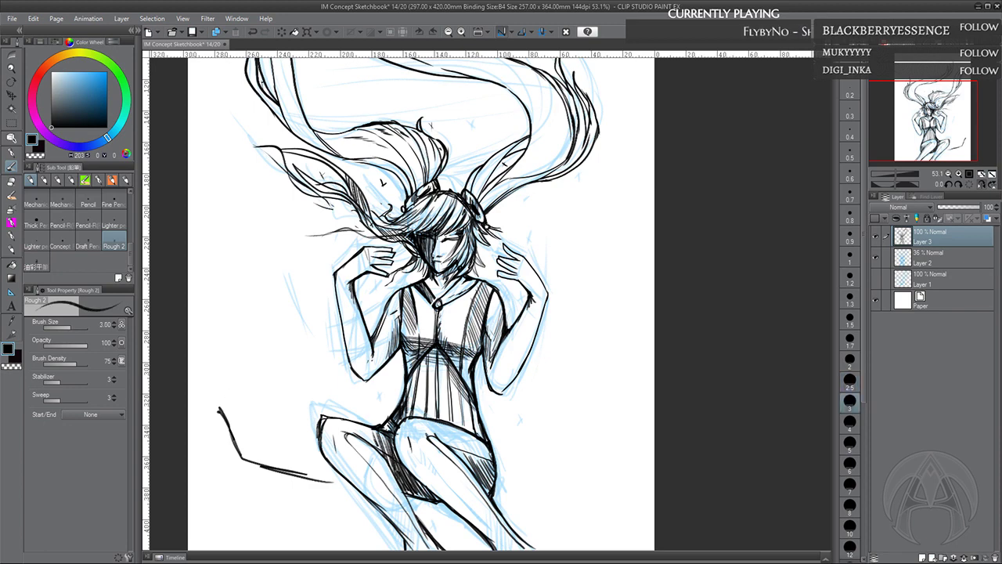
{"action": "mouse_move", "coordinate": [198, 378]}
{"action": "left_mouse_down"}
{"action": "mouse_move", "coordinate": [223, 397]}
{"action": "mouse_move", "coordinate": [224, 450]}
{"action": "left_mouse_up"}
Duplicate the oil brush sub tool, compare it with the Rough 2 pencil and select the copy
{"action": "left_click", "coordinate": [36, 264]}
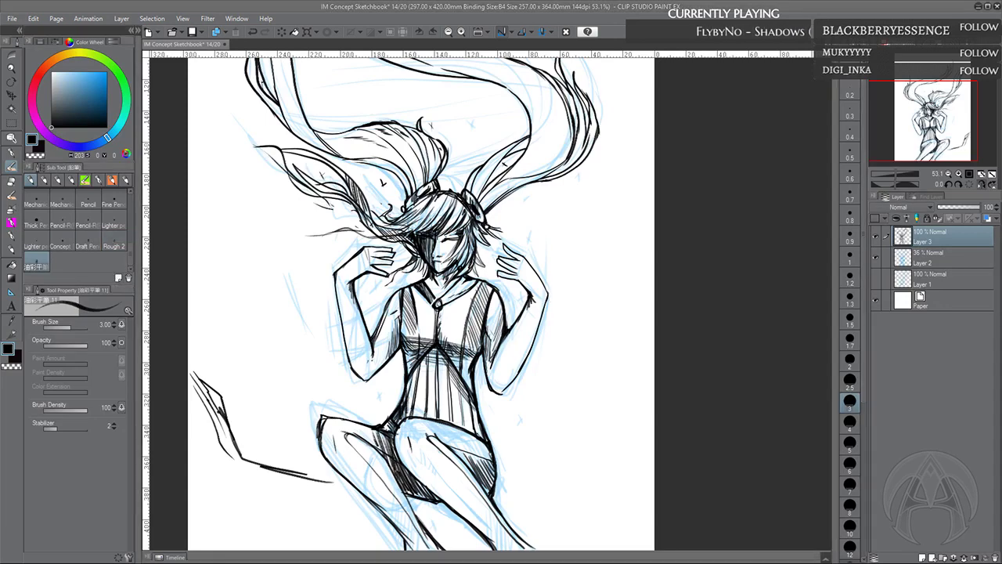
{"action": "left_click", "coordinate": [560, 268]}
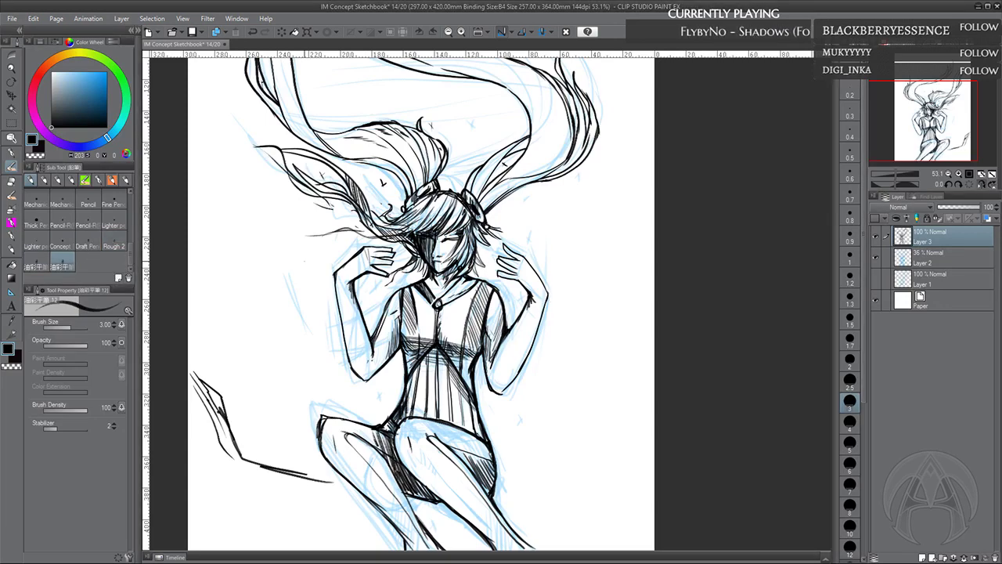
{"action": "left_click", "coordinate": [114, 243]}
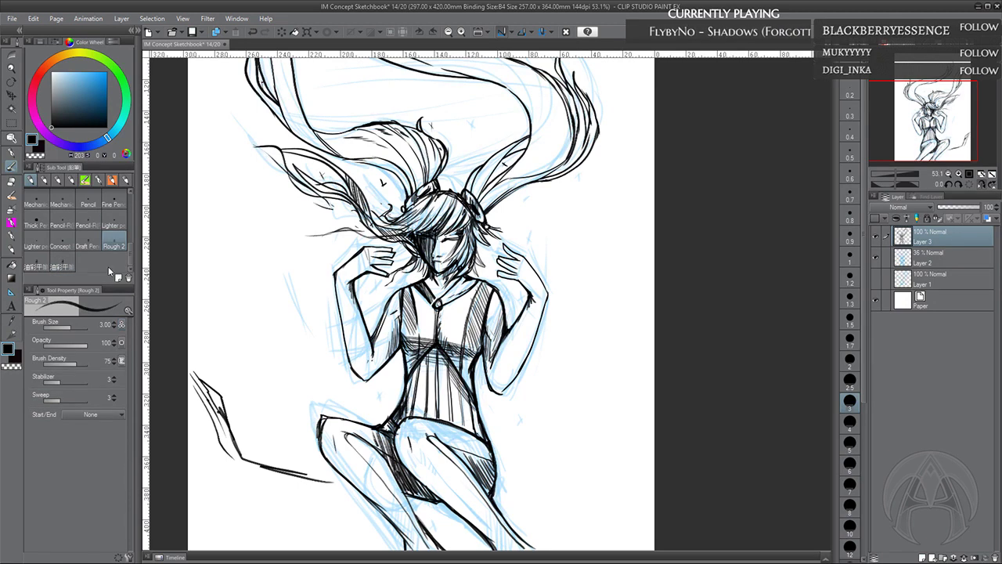
{"action": "left_click", "coordinate": [62, 267]}
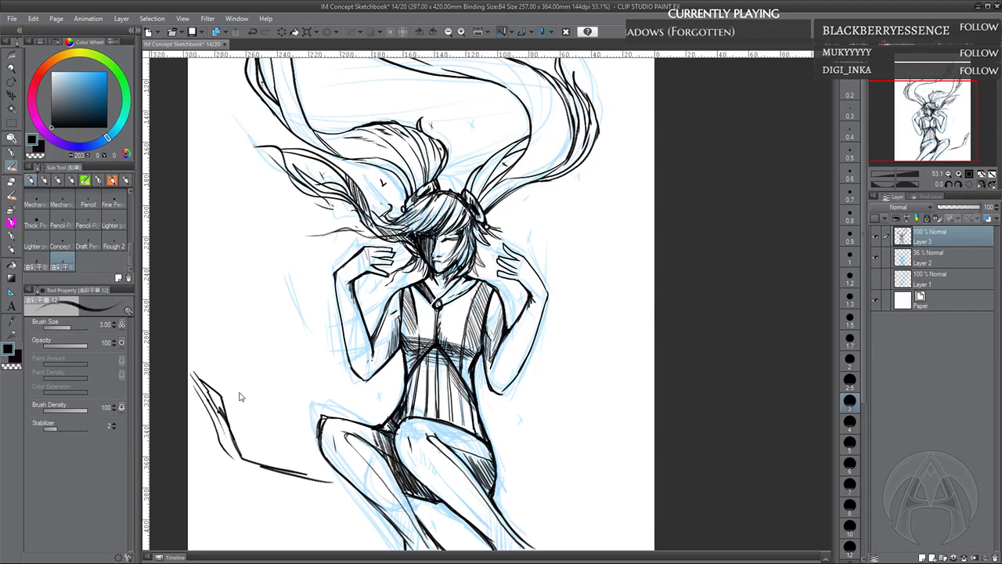
{"action": "left_click", "coordinate": [114, 247]}
{"action": "left_click", "coordinate": [62, 267]}
Test the duplicated oil brush with trial scribbles and lines beside the figure, and remove them all
{"action": "mouse_move", "coordinate": [252, 305]}
{"action": "left_mouse_down"}
{"action": "mouse_move", "coordinate": [270, 382]}
{"action": "mouse_move", "coordinate": [284, 316]}
{"action": "left_mouse_up"}
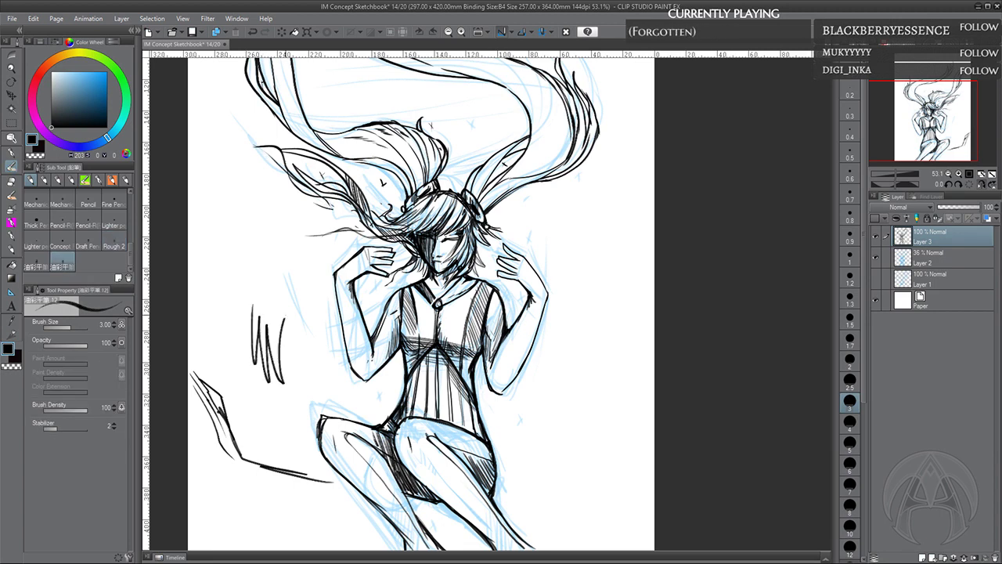
{"action": "left_click", "coordinate": [252, 31]}
{"action": "left_click_drag", "start_coordinate": [543, 395], "coordinate": [539, 383]}
{"action": "left_click_drag", "start_coordinate": [183, 321], "coordinate": [234, 400]}
{"action": "left_click_drag", "start_coordinate": [184, 330], "coordinate": [245, 444]}
{"action": "left_click_drag", "start_coordinate": [237, 408], "coordinate": [285, 459]}
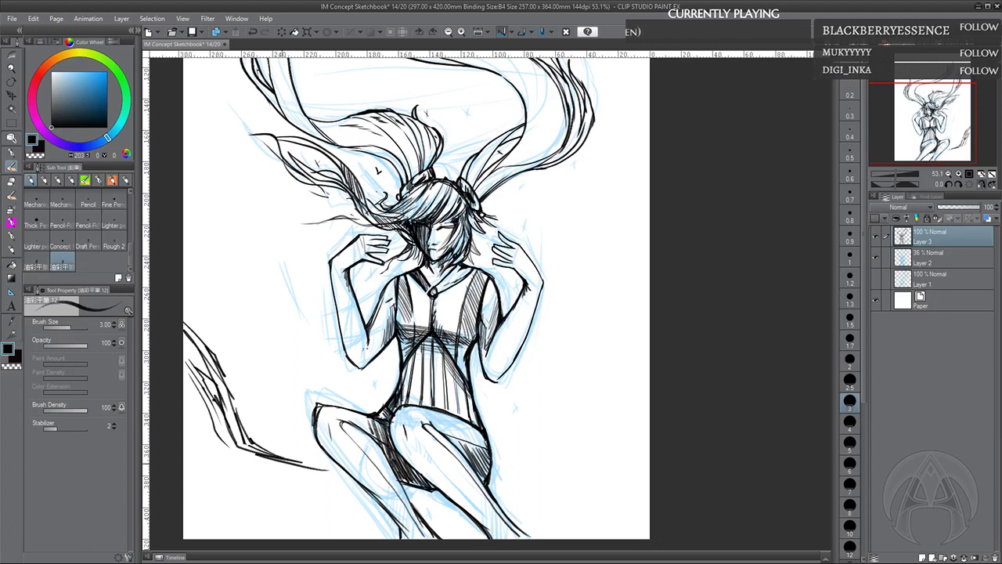
{"action": "left_click_drag", "start_coordinate": [206, 447], "coordinate": [329, 489]}
{"action": "left_click_drag", "start_coordinate": [248, 474], "coordinate": [323, 501]}
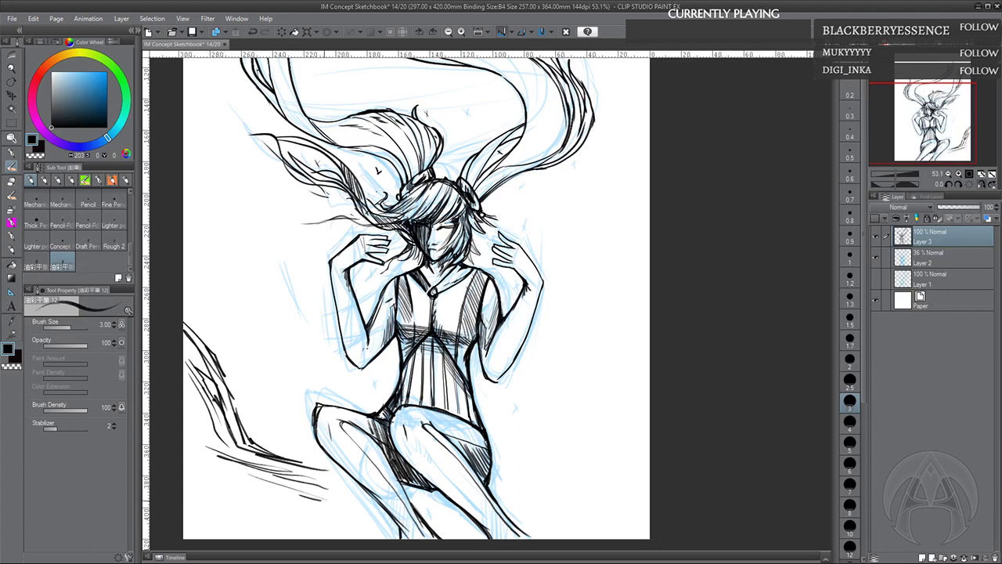
{"action": "left_click_drag", "start_coordinate": [211, 475], "coordinate": [332, 502]}
{"action": "mouse_move", "coordinate": [205, 345]}
{"action": "left_mouse_down"}
{"action": "mouse_move", "coordinate": [215, 409]}
{"action": "mouse_move", "coordinate": [236, 434]}
{"action": "mouse_move", "coordinate": [193, 328]}
{"action": "mouse_move", "coordinate": [281, 469]}
{"action": "mouse_move", "coordinate": [288, 461]}
{"action": "mouse_move", "coordinate": [323, 489]}
{"action": "mouse_move", "coordinate": [322, 479]}
{"action": "mouse_move", "coordinate": [267, 477]}
{"action": "mouse_move", "coordinate": [178, 347]}
{"action": "mouse_move", "coordinate": [275, 518]}
{"action": "mouse_move", "coordinate": [237, 539]}
{"action": "left_mouse_up"}
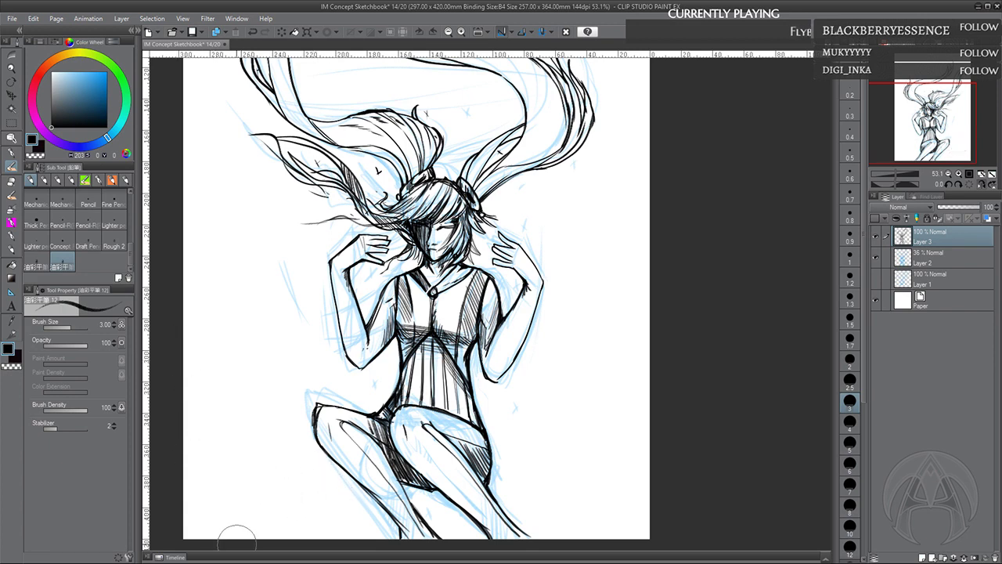
Duplicate the Layer 3 line art onto a second layer
{"action": "left_click_drag", "start_coordinate": [481, 215], "coordinate": [476, 240]}
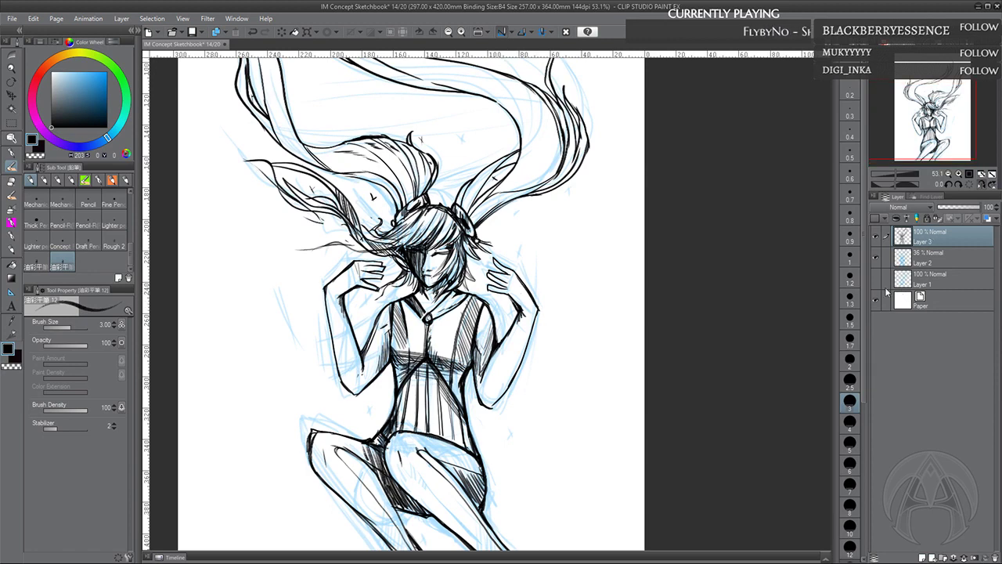
{"action": "key", "text": "ctrl+c"}
{"action": "key", "text": "ctrl+v"}
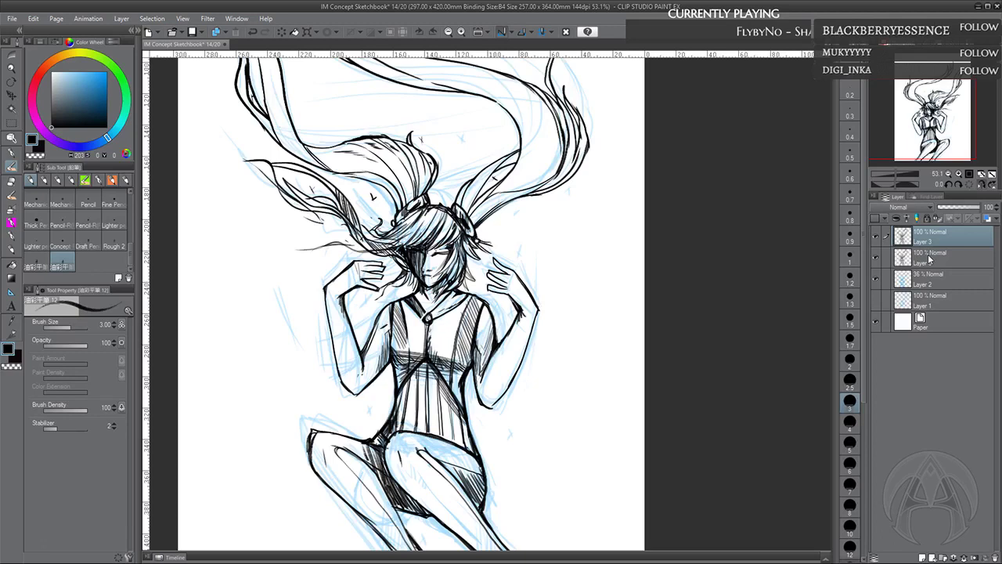
Group the lower Layer 3 copy and the blue Layer 2 sketch in a new folder, collapse it and hide it
{"action": "left_click", "coordinate": [929, 260]}
{"action": "left_click", "coordinate": [941, 557]}
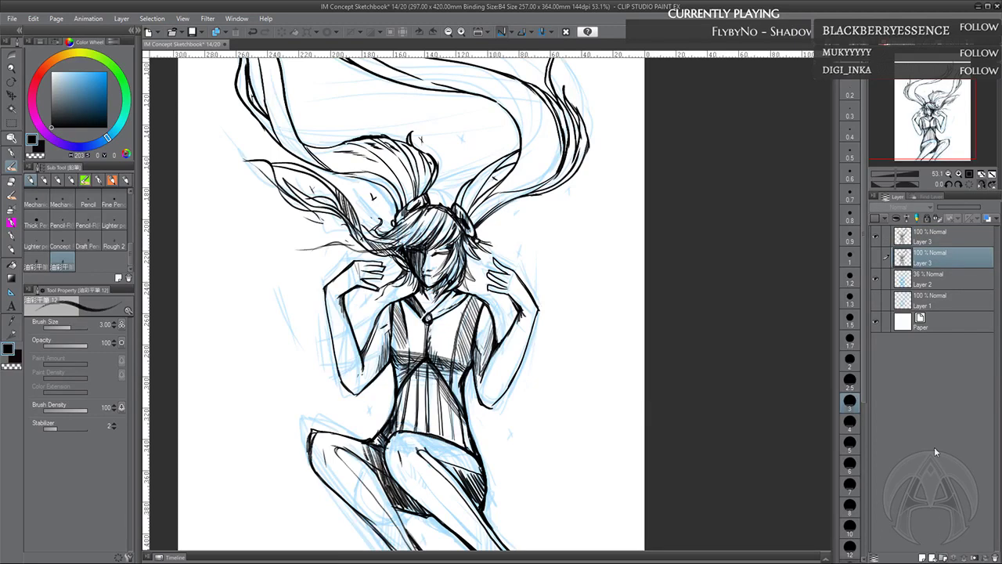
{"action": "left_click", "coordinate": [927, 274]}
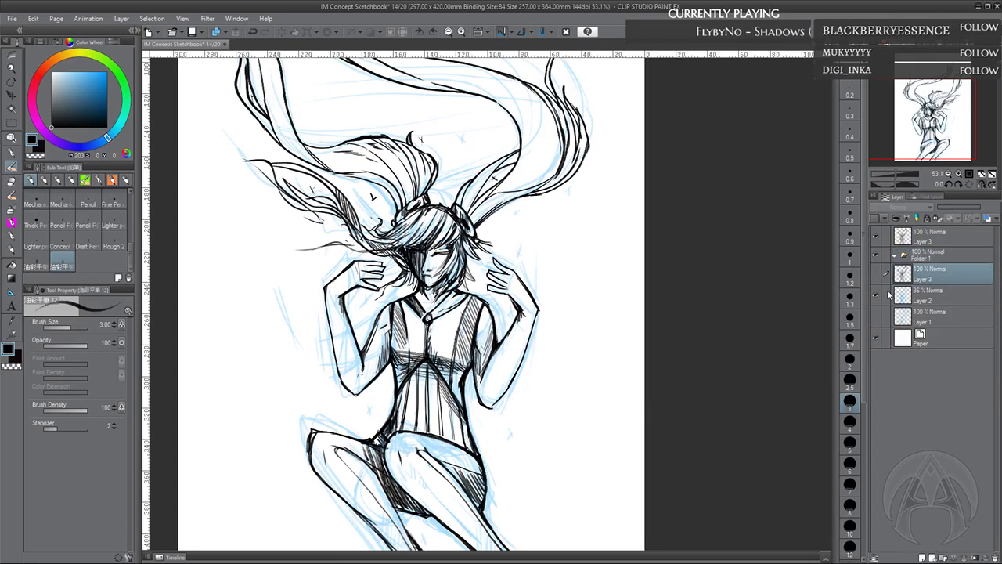
{"action": "left_click_drag", "start_coordinate": [927, 274], "coordinate": [930, 260]}
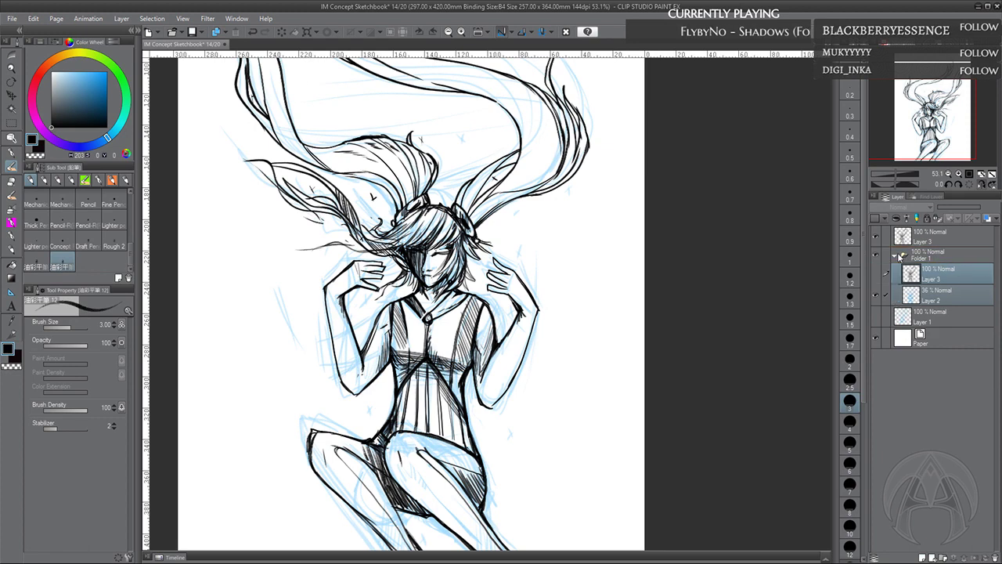
{"action": "left_click", "coordinate": [899, 257]}
{"action": "left_click", "coordinate": [878, 257]}
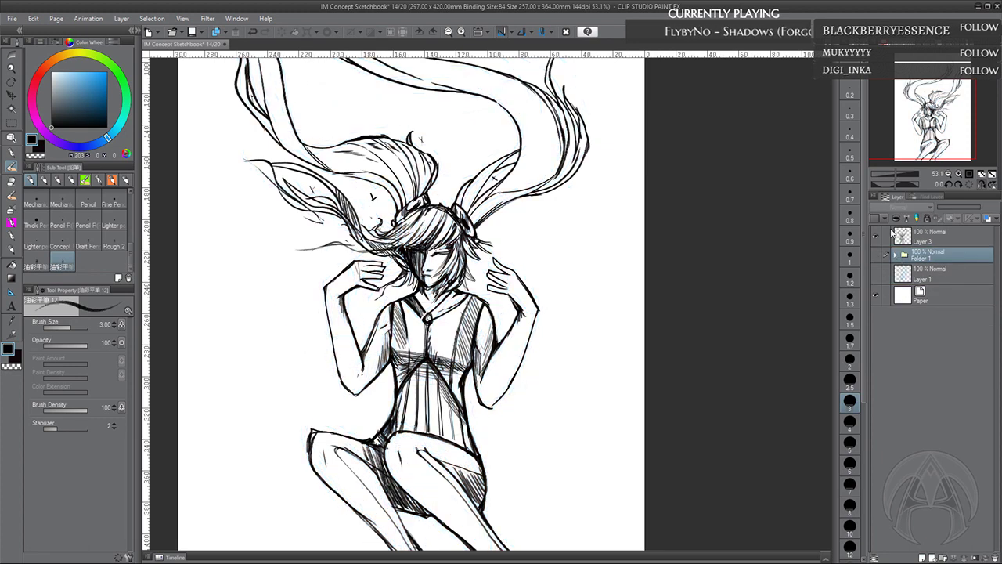
Scale the visible Layer 3 line art to 125% and reposition it so the hair and upper body fill the page
{"action": "left_click", "coordinate": [948, 175]}
{"action": "left_click", "coordinate": [948, 174]}
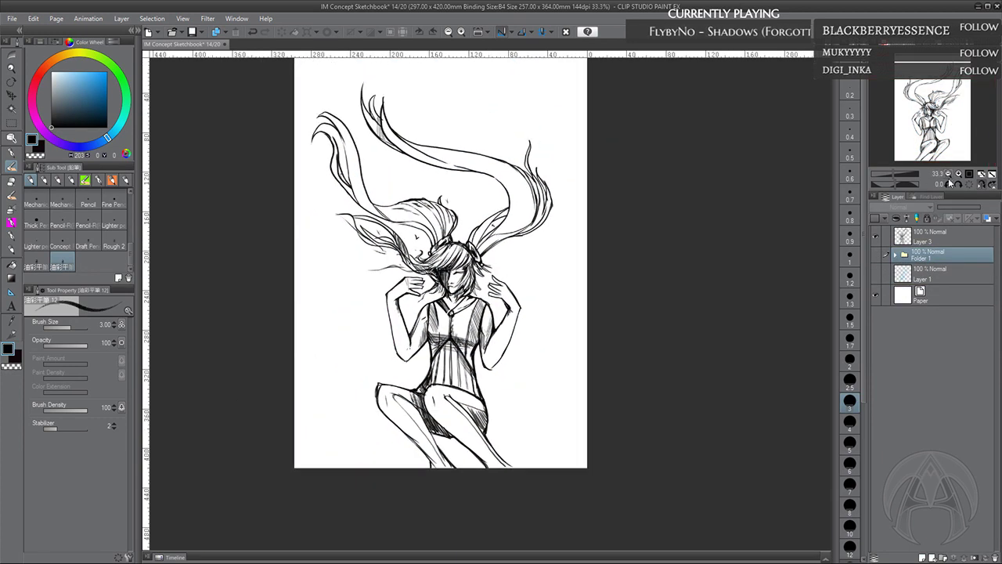
{"action": "left_click", "coordinate": [938, 238]}
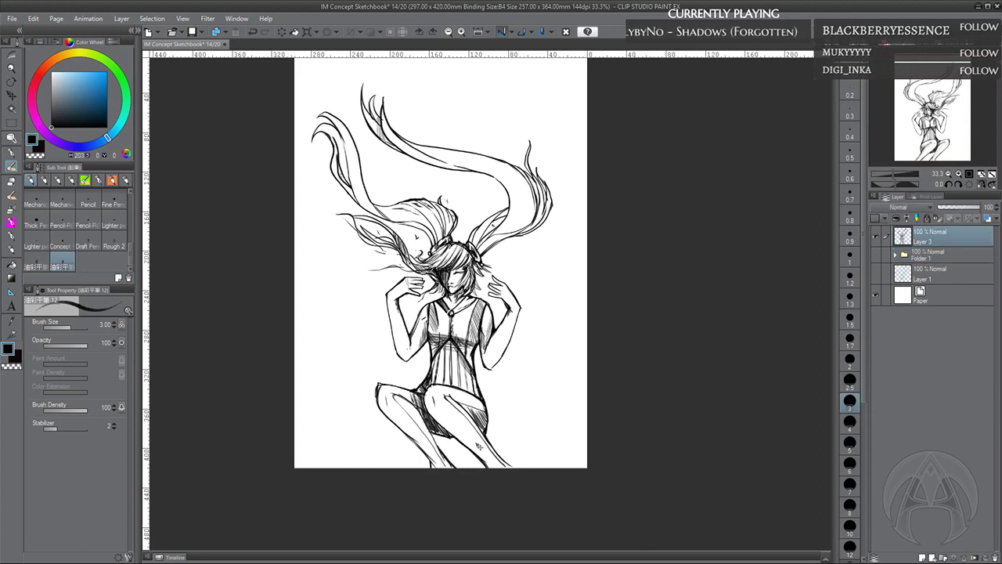
{"action": "key", "text": "ctrl+t"}
{"action": "left_click_drag", "start_coordinate": [435, 471], "coordinate": [432, 560]}
{"action": "left_click_drag", "start_coordinate": [541, 303], "coordinate": [548, 307]}
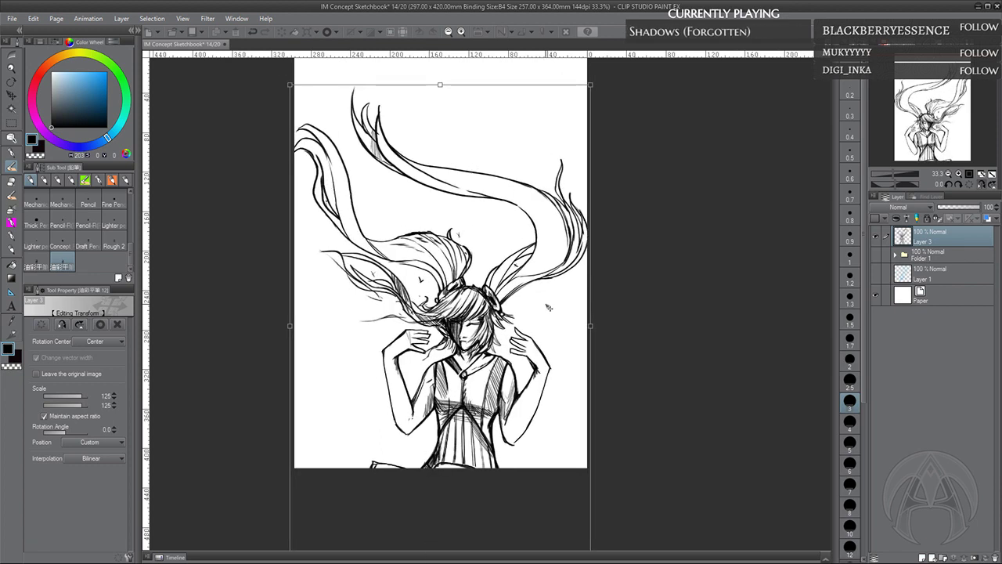
{"action": "left_click_drag", "start_coordinate": [549, 306], "coordinate": [548, 292]}
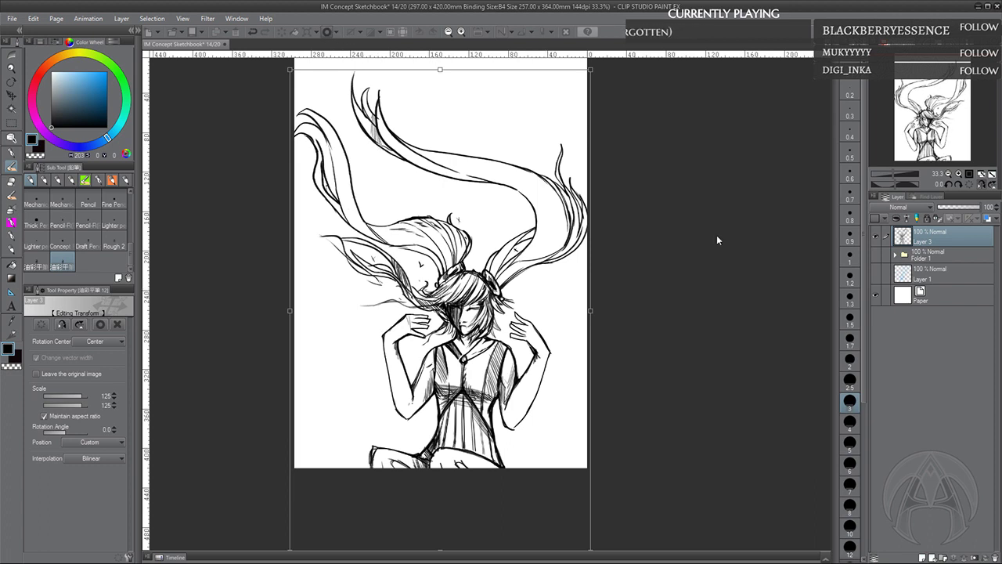
{"action": "key", "text": "Return"}
Add a new layer directly above Paper and fill it with dark grey
{"action": "left_click", "coordinate": [935, 302]}
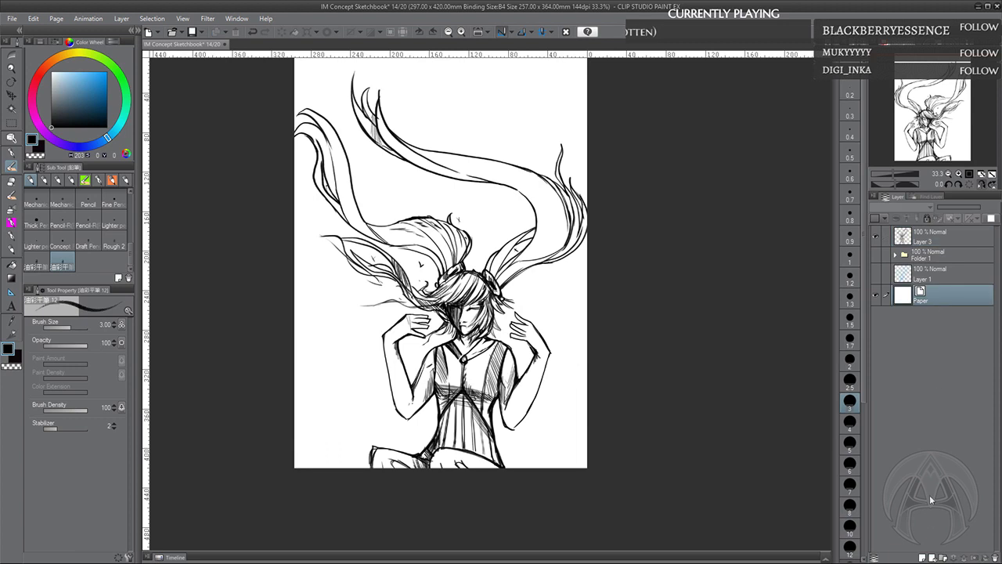
{"action": "key", "text": "ctrl+shift+n"}
{"action": "left_click_drag", "start_coordinate": [87, 113], "coordinate": [51, 114]}
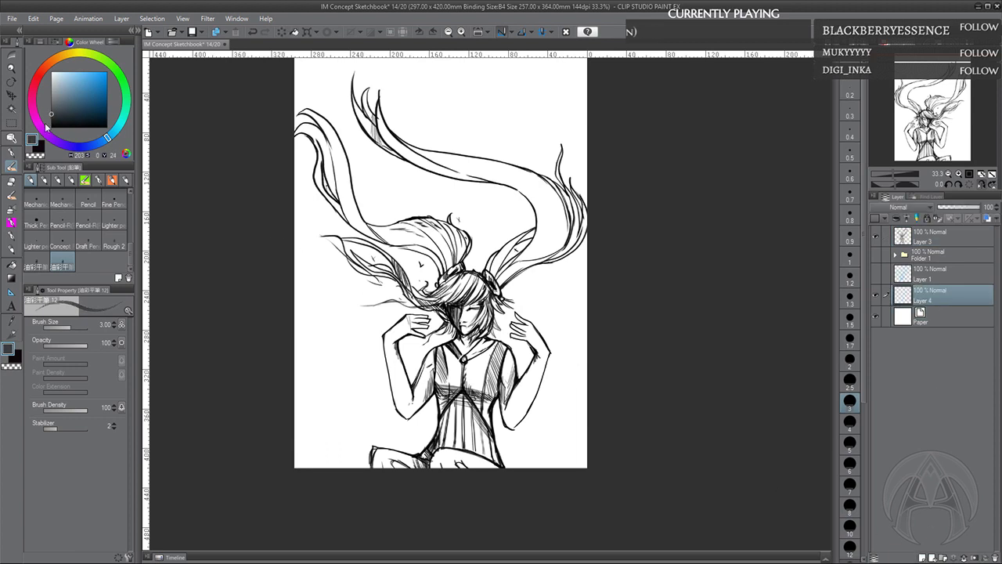
{"action": "left_click", "coordinate": [294, 32]}
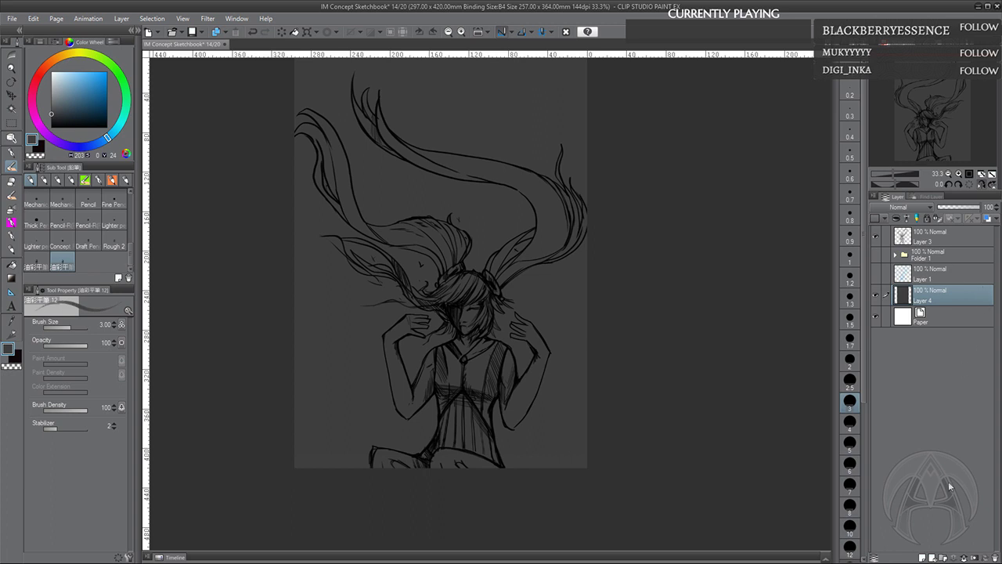
Add another new layer above the dark grey fill and set the brush size to 6
{"action": "left_click", "coordinate": [922, 557]}
{"action": "left_click", "coordinate": [82, 91]}
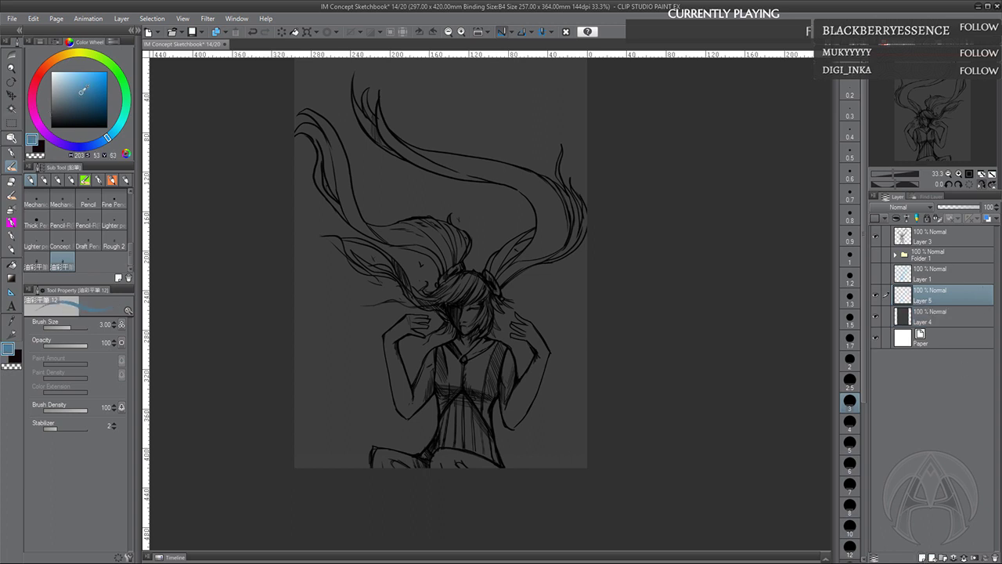
{"action": "left_click", "coordinate": [849, 462]}
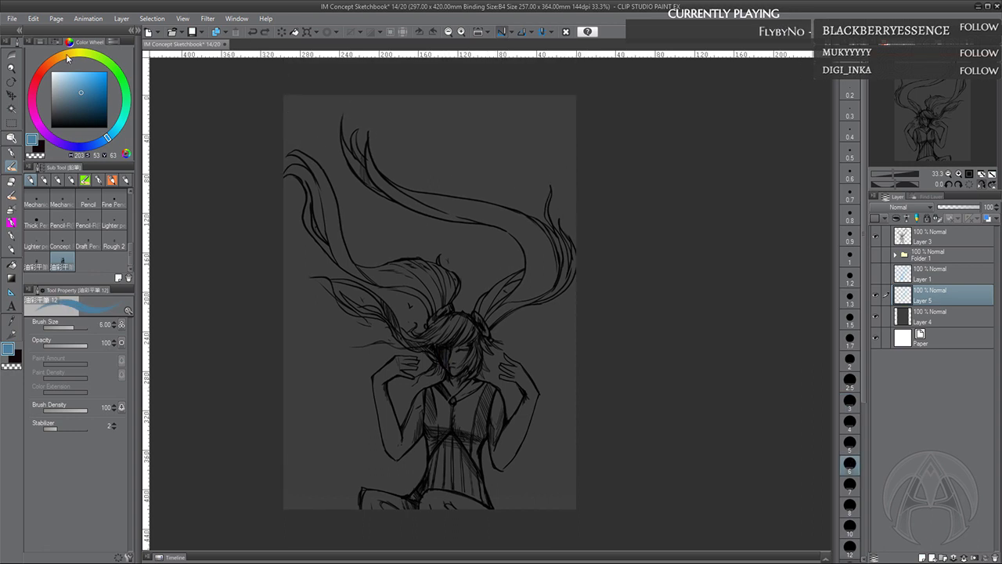
Pick a light peach skin tone from the skin-colour reference image and paint the face, neck and character's left upper arm on Layer 5
{"action": "left_click", "coordinate": [67, 58]}
{"action": "left_click", "coordinate": [73, 75]}
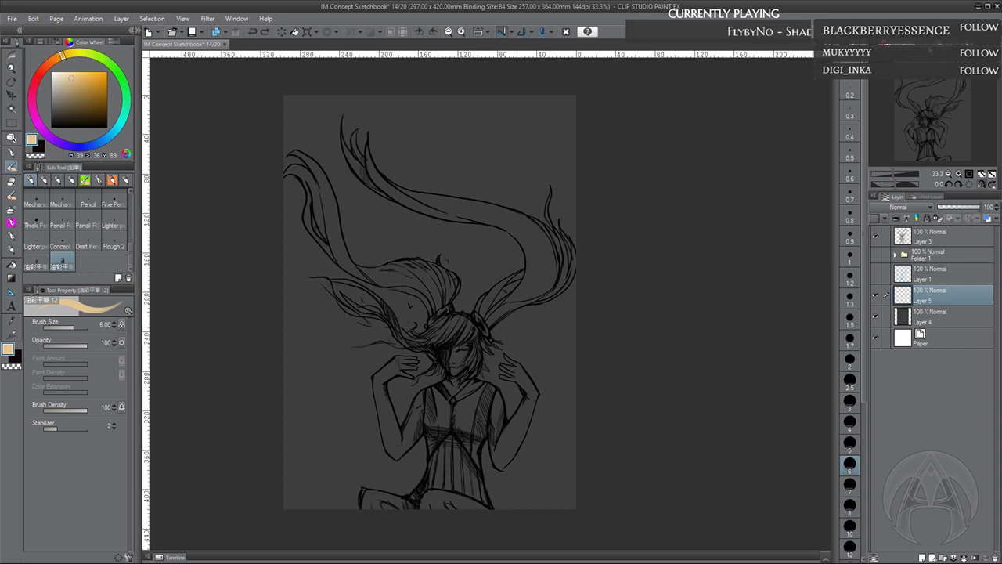
{"action": "left_click", "coordinate": [929, 44]}
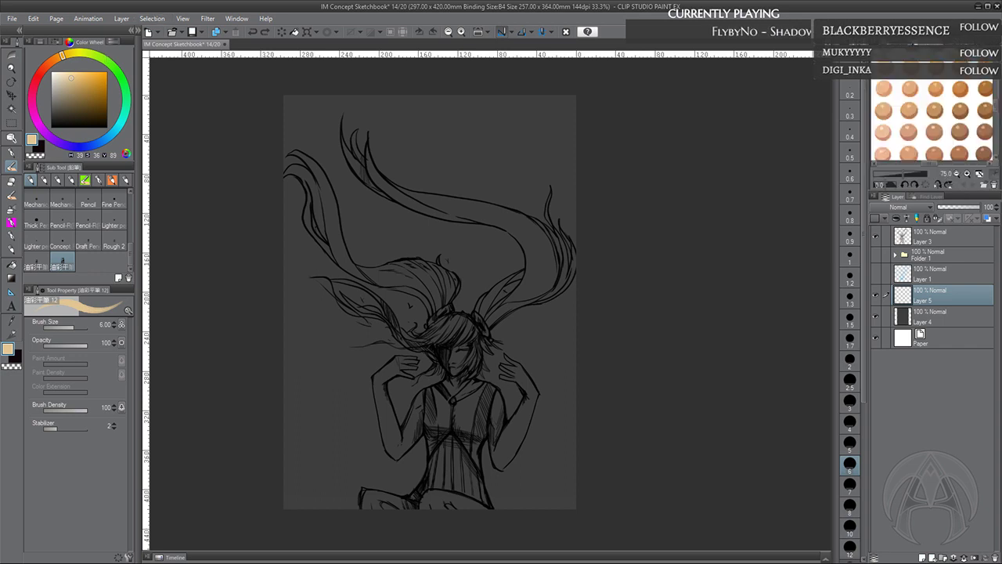
{"action": "left_click", "coordinate": [883, 88]}
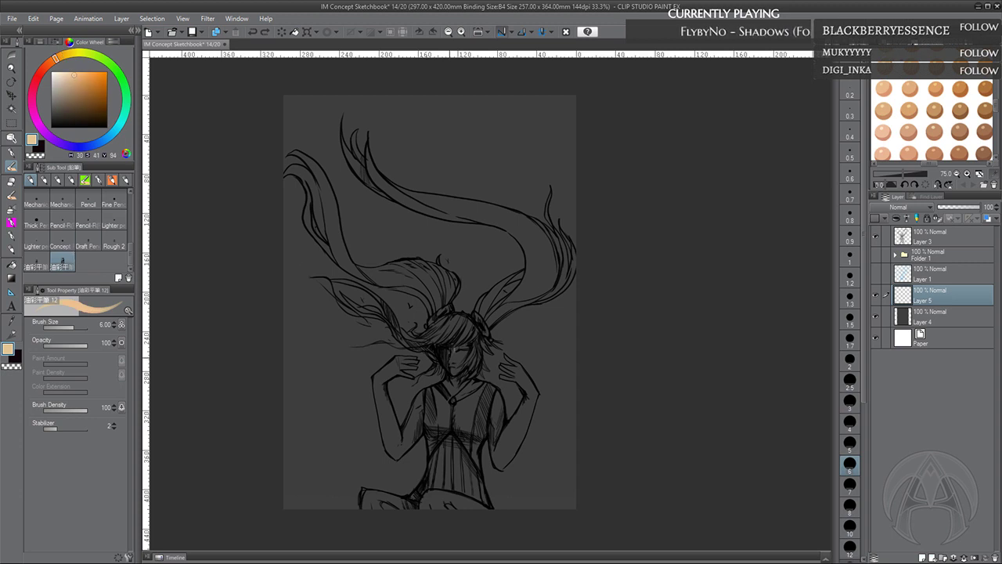
{"action": "mouse_move", "coordinate": [450, 363]}
{"action": "left_mouse_down"}
{"action": "mouse_move", "coordinate": [460, 345]}
{"action": "mouse_move", "coordinate": [459, 371]}
{"action": "mouse_move", "coordinate": [444, 367]}
{"action": "mouse_move", "coordinate": [450, 391]}
{"action": "mouse_move", "coordinate": [456, 376]}
{"action": "mouse_move", "coordinate": [464, 387]}
{"action": "mouse_move", "coordinate": [461, 372]}
{"action": "left_mouse_up"}
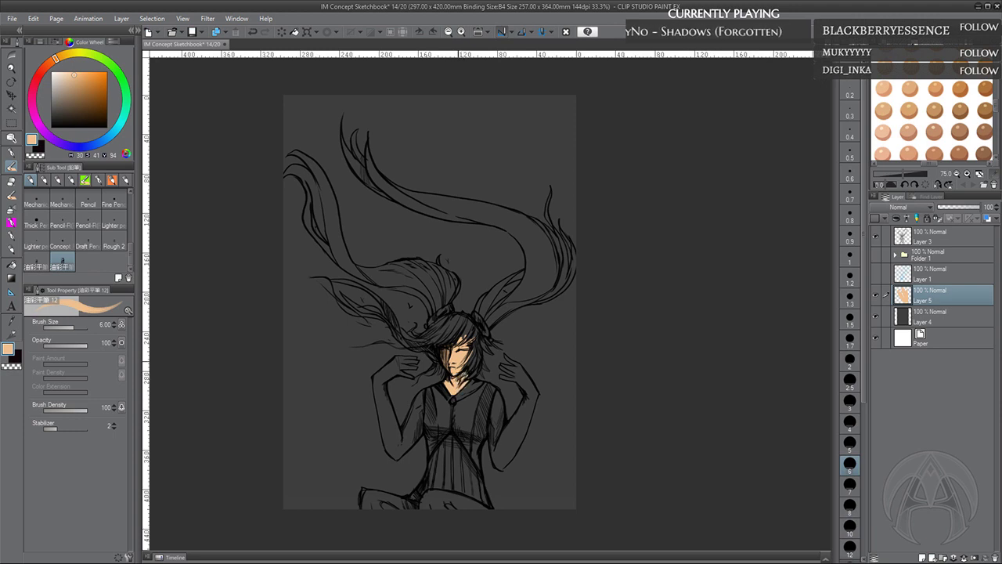
{"action": "mouse_move", "coordinate": [493, 411]}
{"action": "left_mouse_down"}
{"action": "mouse_move", "coordinate": [493, 457]}
{"action": "mouse_move", "coordinate": [499, 396]}
{"action": "mouse_move", "coordinate": [501, 466]}
{"action": "left_mouse_up"}
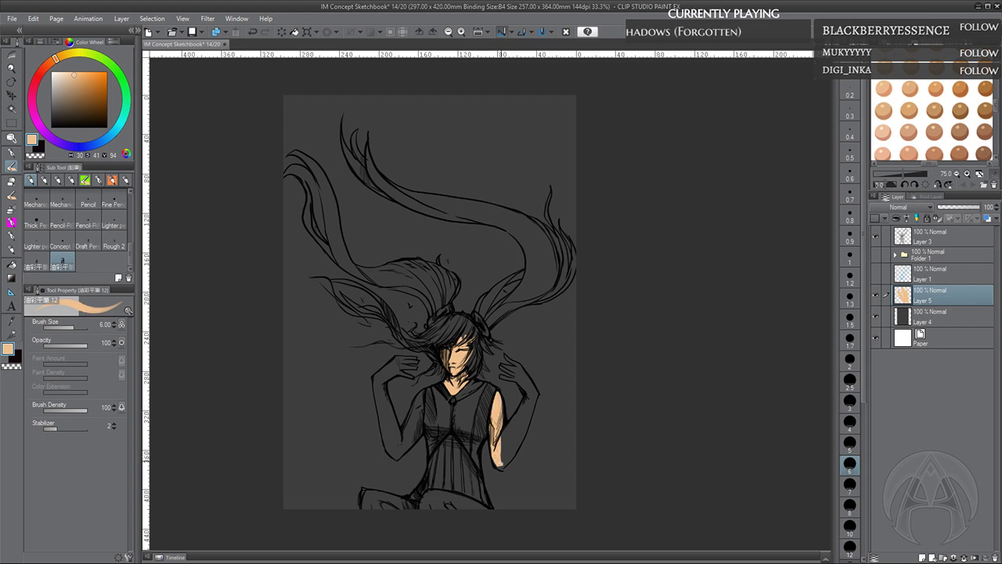
Switch to the size 7 flat oil brush (油彩平筆 6) and fill the character's left forearm with the light peach tone
{"action": "key", "text": "b"}
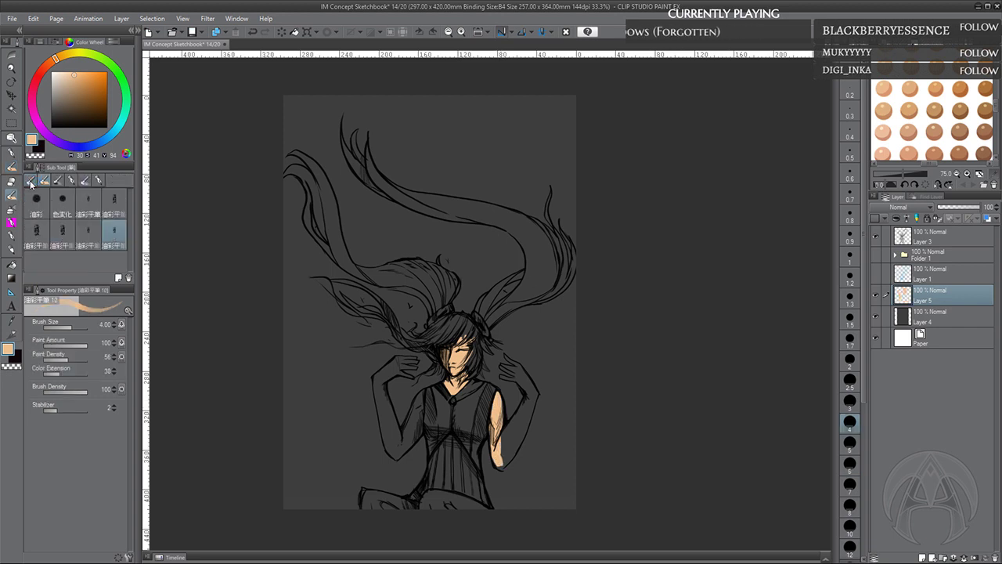
{"action": "left_click", "coordinate": [62, 230]}
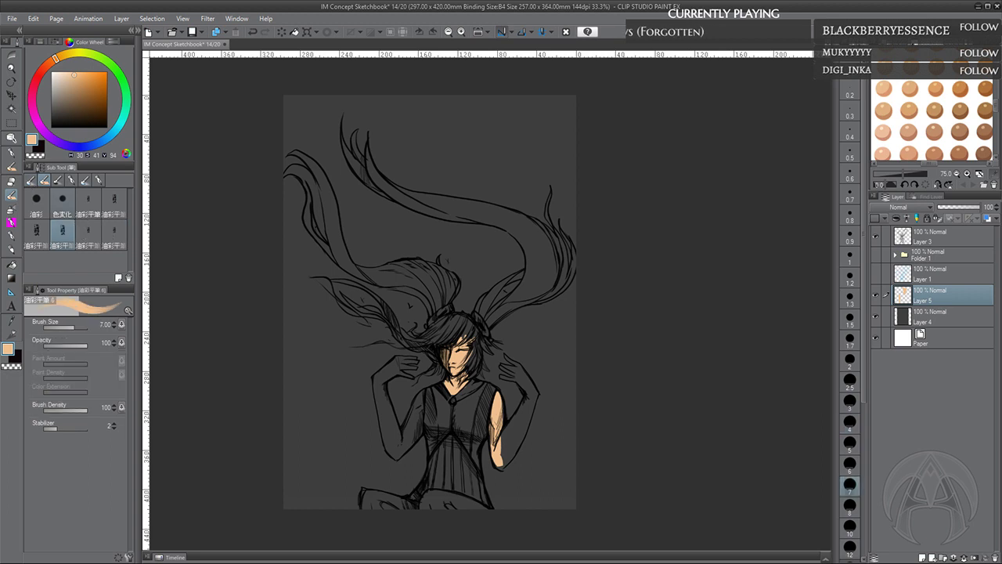
{"action": "left_click_drag", "start_coordinate": [522, 408], "coordinate": [500, 457]}
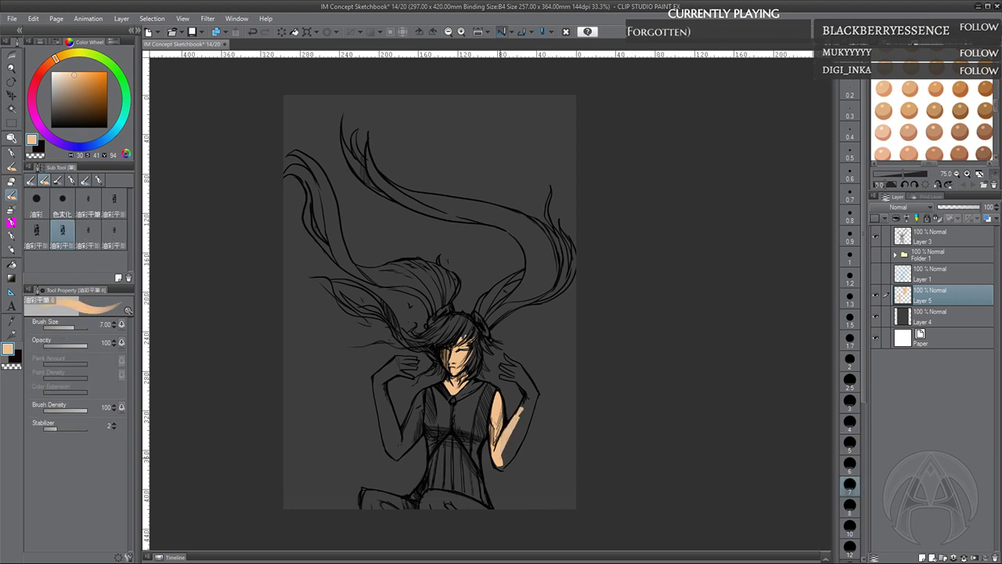
{"action": "mouse_move", "coordinate": [523, 425]}
{"action": "left_mouse_down"}
{"action": "mouse_move", "coordinate": [502, 467]}
{"action": "mouse_move", "coordinate": [512, 447]}
{"action": "mouse_move", "coordinate": [493, 449]}
{"action": "mouse_move", "coordinate": [493, 467]}
{"action": "mouse_move", "coordinate": [512, 460]}
{"action": "mouse_move", "coordinate": [501, 460]}
{"action": "mouse_move", "coordinate": [529, 411]}
{"action": "mouse_move", "coordinate": [535, 385]}
{"action": "mouse_move", "coordinate": [521, 366]}
{"action": "mouse_move", "coordinate": [529, 394]}
{"action": "left_mouse_up"}
Pick a darker skin tone from the reference image and shade the character's left forearm and hand, blending with colours sampled from the arm
{"action": "left_click", "coordinate": [887, 93]}
{"action": "left_click", "coordinate": [886, 92]}
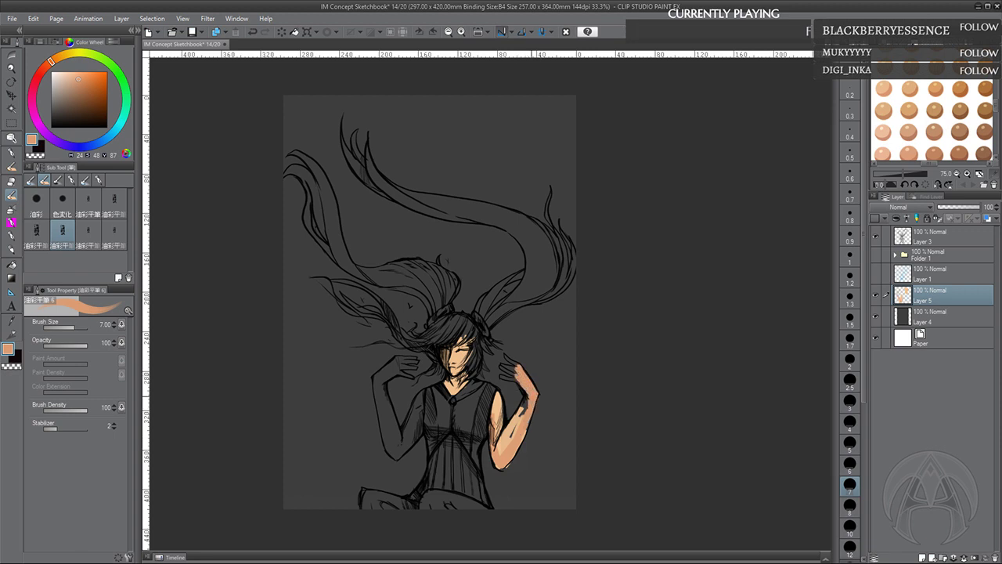
{"action": "left_click", "coordinate": [514, 429], "text": "alt"}
{"action": "left_click_drag", "start_coordinate": [512, 435], "coordinate": [532, 379]}
{"action": "left_click", "coordinate": [530, 389], "text": "alt"}
{"action": "left_click_drag", "start_coordinate": [524, 412], "coordinate": [505, 448]}
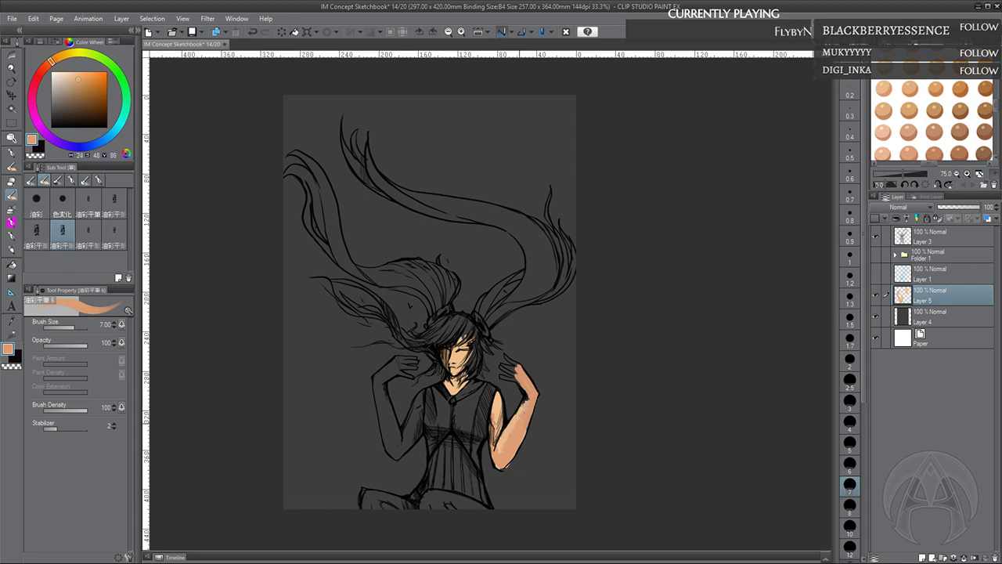
Fill the character's right arm, hand and fingers with the light peach tone sampled from the painted arm
{"action": "left_click", "coordinate": [509, 435], "text": "alt"}
{"action": "mouse_move", "coordinate": [403, 445]}
{"action": "left_mouse_down"}
{"action": "mouse_move", "coordinate": [423, 393]}
{"action": "mouse_move", "coordinate": [410, 428]}
{"action": "left_mouse_up"}
{"action": "left_click", "coordinate": [415, 414], "text": "alt"}
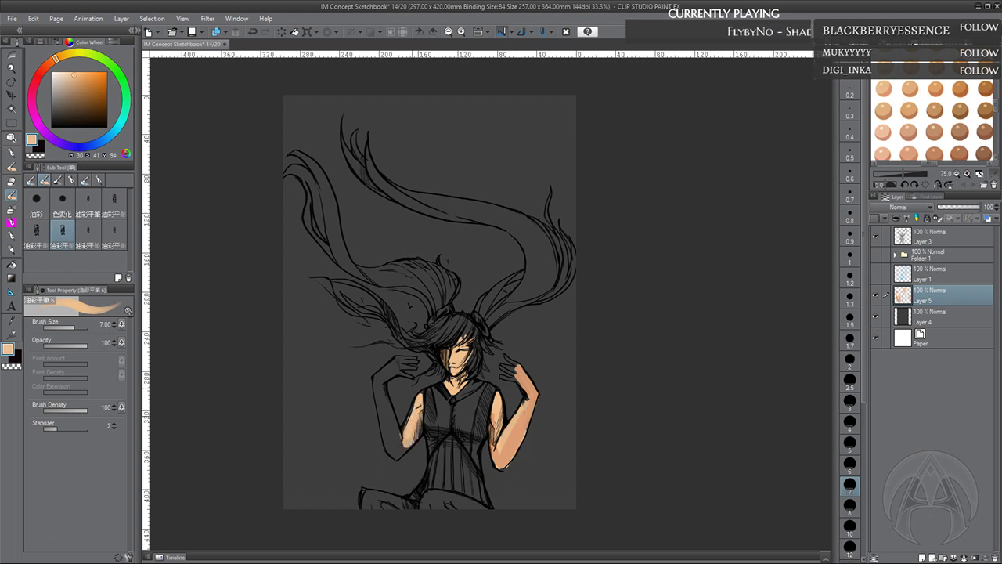
{"action": "mouse_move", "coordinate": [379, 389]}
{"action": "left_mouse_down"}
{"action": "mouse_move", "coordinate": [390, 361]}
{"action": "mouse_move", "coordinate": [404, 375]}
{"action": "left_mouse_up"}
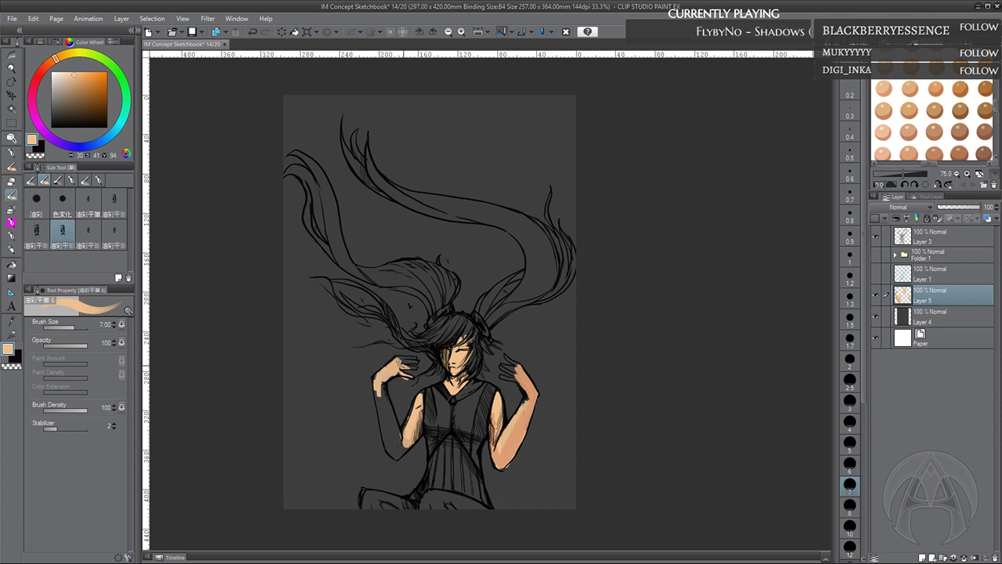
{"action": "mouse_move", "coordinate": [417, 368]}
{"action": "left_mouse_down"}
{"action": "mouse_move", "coordinate": [401, 358]}
{"action": "mouse_move", "coordinate": [417, 359]}
{"action": "left_mouse_up"}
{"action": "mouse_move", "coordinate": [387, 393]}
{"action": "left_mouse_down"}
{"action": "mouse_move", "coordinate": [387, 449]}
{"action": "mouse_move", "coordinate": [397, 440]}
{"action": "mouse_move", "coordinate": [407, 448]}
{"action": "mouse_move", "coordinate": [383, 389]}
{"action": "left_mouse_up"}
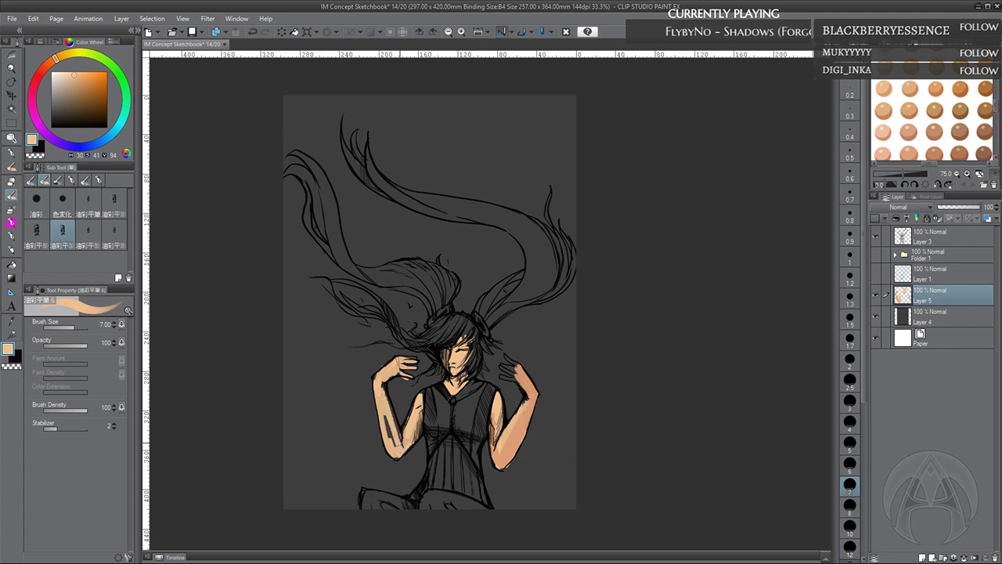
{"action": "mouse_move", "coordinate": [392, 443]}
{"action": "left_mouse_down"}
{"action": "mouse_move", "coordinate": [387, 382]}
{"action": "mouse_move", "coordinate": [390, 438]}
{"action": "mouse_move", "coordinate": [405, 437]}
{"action": "left_mouse_up"}
Sample the darker skin tone and shade the neck, face and right arm, blending the forearm with an intermediate tone
{"action": "left_click", "coordinate": [501, 454], "text": "alt"}
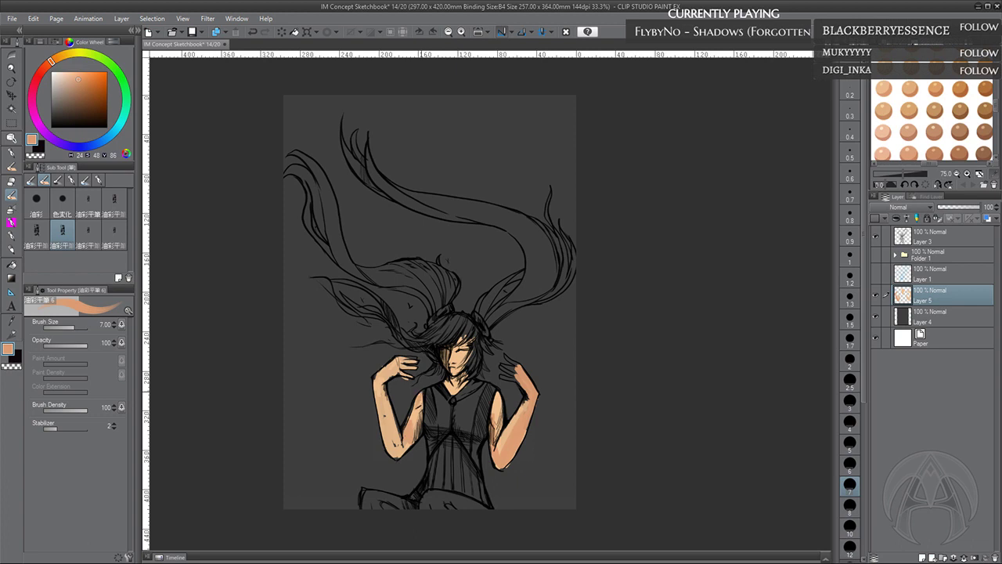
{"action": "left_click_drag", "start_coordinate": [448, 381], "coordinate": [458, 384]}
{"action": "left_click_drag", "start_coordinate": [455, 348], "coordinate": [452, 355]}
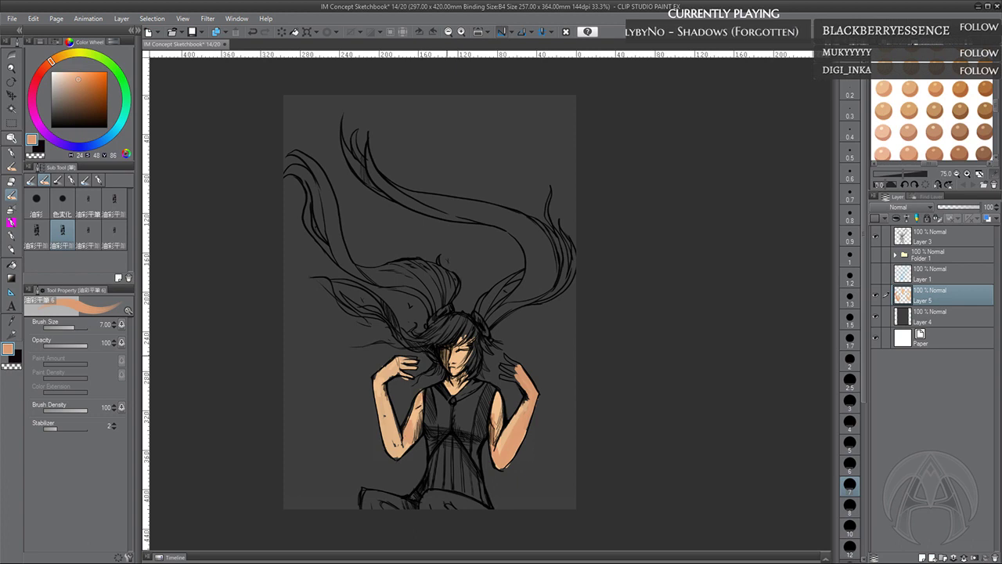
{"action": "left_click_drag", "start_coordinate": [377, 383], "coordinate": [381, 399]}
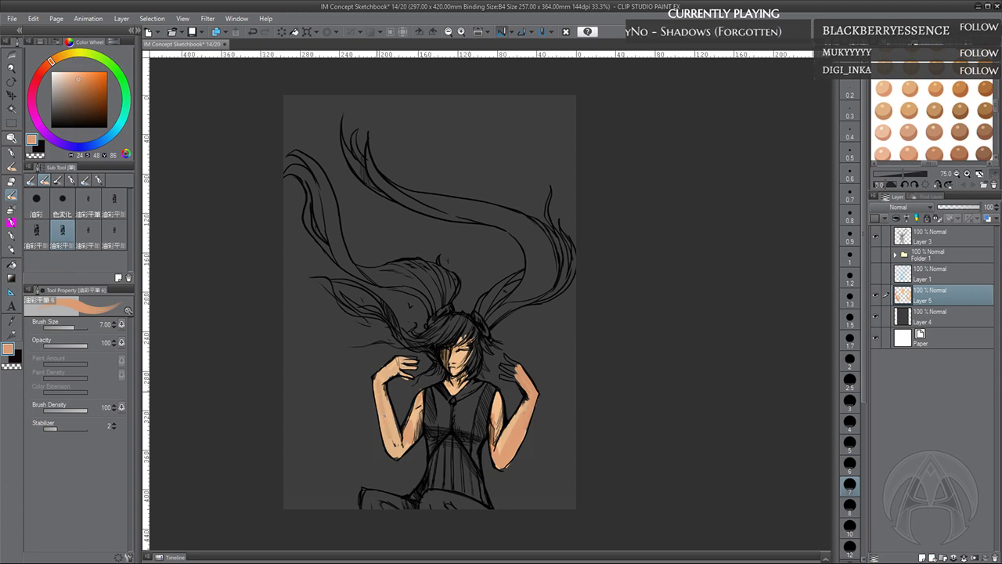
{"action": "left_click", "coordinate": [391, 408], "text": "alt"}
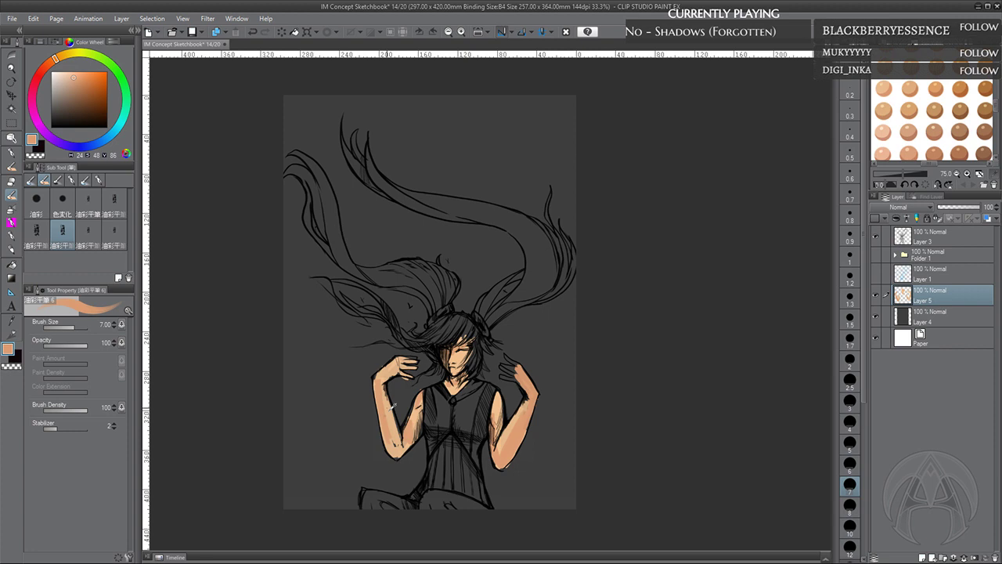
{"action": "left_click_drag", "start_coordinate": [381, 389], "coordinate": [388, 434]}
{"action": "left_click", "coordinate": [410, 417], "text": "alt"}
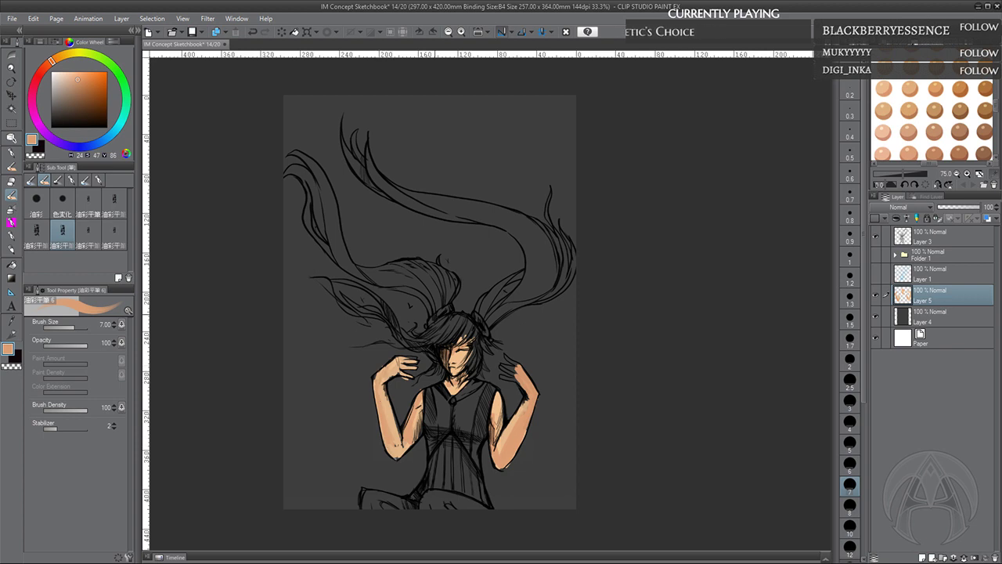
Add a new layer above the skin layer and paint the fringe and hair around the face in dark raspberry pink (H 338, S 59, V 63)
{"action": "left_click", "coordinate": [922, 556]}
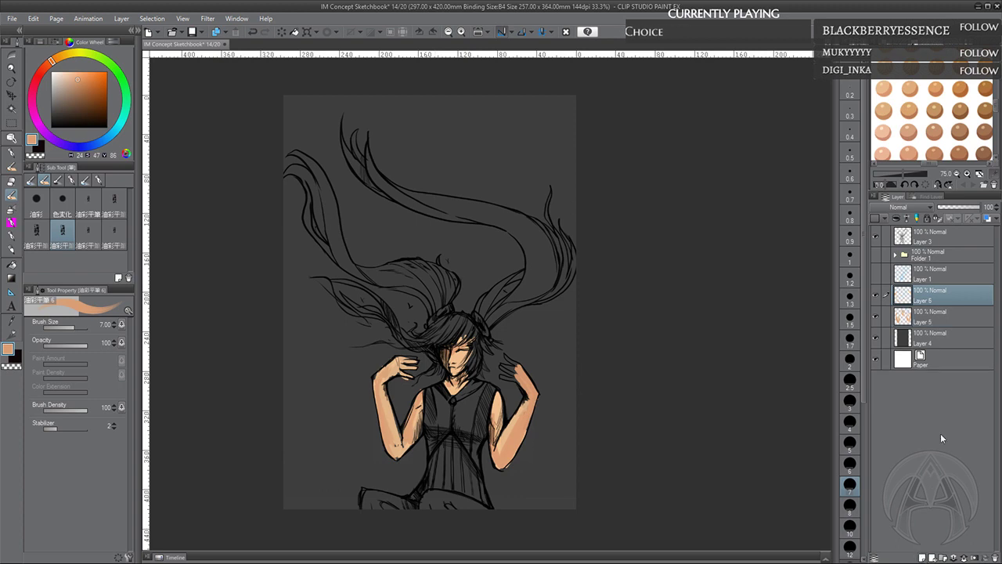
{"action": "left_click", "coordinate": [45, 68]}
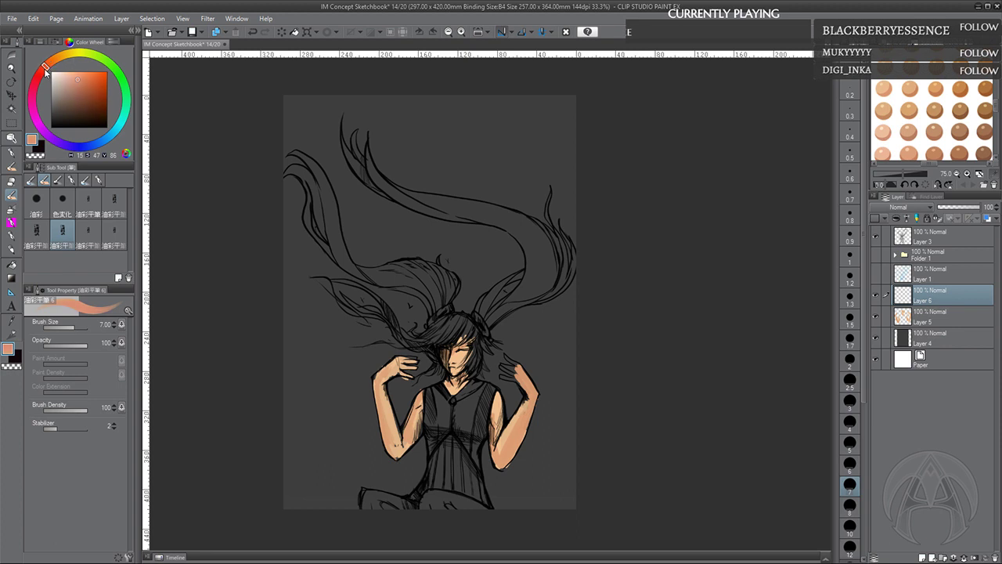
{"action": "left_click_drag", "start_coordinate": [45, 71], "coordinate": [32, 94]}
{"action": "left_click_drag", "start_coordinate": [97, 96], "coordinate": [85, 94]}
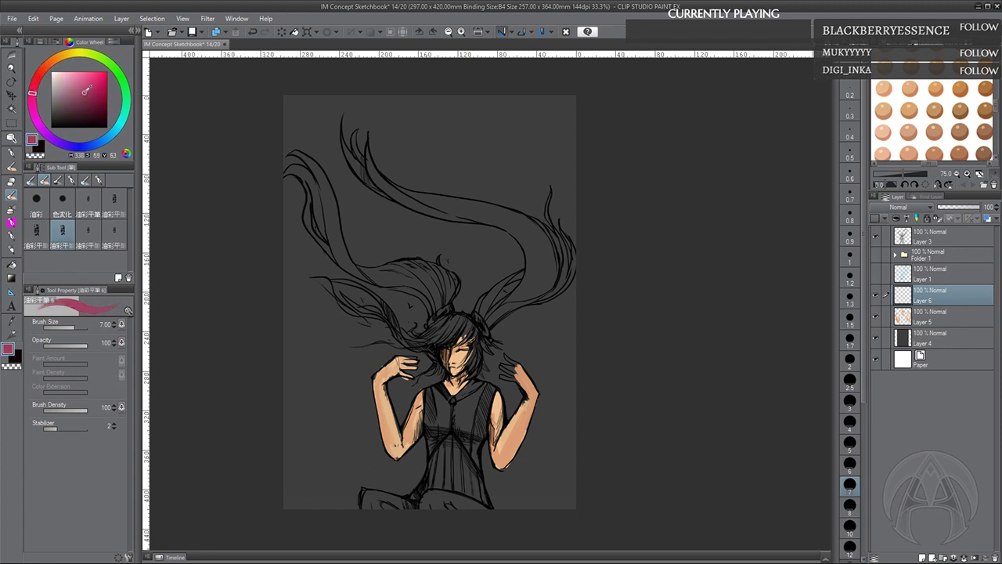
{"action": "mouse_move", "coordinate": [448, 322]}
{"action": "left_mouse_down"}
{"action": "mouse_move", "coordinate": [452, 348]}
{"action": "mouse_move", "coordinate": [425, 358]}
{"action": "left_mouse_up"}
{"action": "mouse_move", "coordinate": [453, 335]}
{"action": "left_mouse_down"}
{"action": "mouse_move", "coordinate": [424, 353]}
{"action": "mouse_move", "coordinate": [454, 336]}
{"action": "mouse_move", "coordinate": [457, 358]}
{"action": "left_mouse_up"}
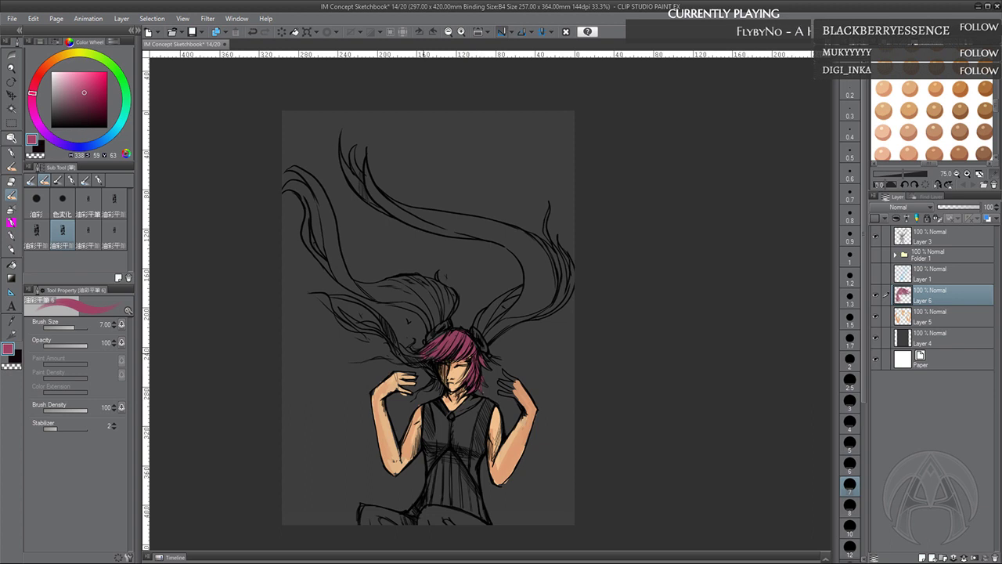
Rough in raspberry pink strokes at the bases of both pigtails and along their long flowing strands
{"action": "left_click_drag", "start_coordinate": [407, 288], "coordinate": [433, 321]}
{"action": "left_click_drag", "start_coordinate": [428, 291], "coordinate": [440, 319]}
{"action": "mouse_move", "coordinate": [441, 294]}
{"action": "left_mouse_down"}
{"action": "mouse_move", "coordinate": [443, 313]}
{"action": "mouse_move", "coordinate": [492, 336]}
{"action": "left_mouse_up"}
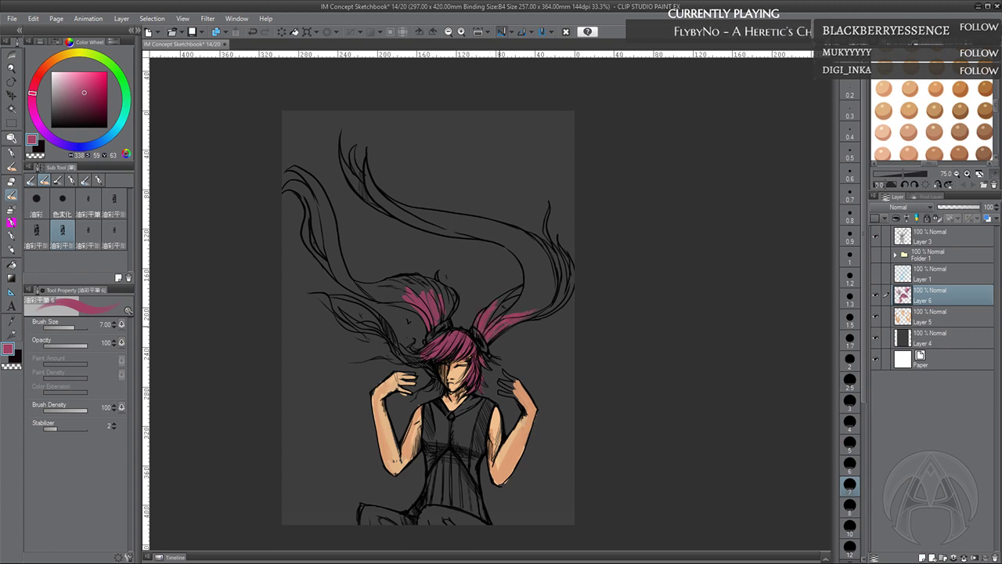
{"action": "mouse_move", "coordinate": [529, 287]}
{"action": "left_mouse_down"}
{"action": "mouse_move", "coordinate": [515, 314]}
{"action": "mouse_move", "coordinate": [526, 267]}
{"action": "mouse_move", "coordinate": [551, 264]}
{"action": "mouse_move", "coordinate": [550, 246]}
{"action": "left_mouse_up"}
{"action": "left_click_drag", "start_coordinate": [404, 223], "coordinate": [451, 216]}
{"action": "left_click_drag", "start_coordinate": [331, 261], "coordinate": [320, 205]}
{"action": "left_click_drag", "start_coordinate": [327, 241], "coordinate": [326, 215]}
{"action": "mouse_move", "coordinate": [337, 247]}
{"action": "left_mouse_down"}
{"action": "mouse_move", "coordinate": [316, 210]}
{"action": "mouse_move", "coordinate": [334, 252]}
{"action": "left_mouse_up"}
{"action": "left_click_drag", "start_coordinate": [312, 182], "coordinate": [322, 205]}
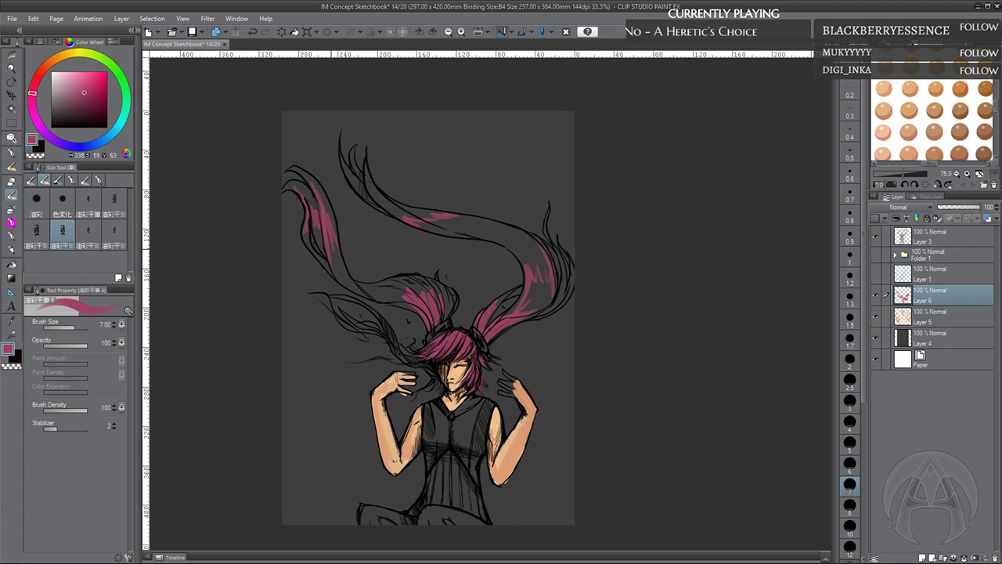
{"action": "mouse_move", "coordinate": [306, 238]}
{"action": "left_mouse_down"}
{"action": "mouse_move", "coordinate": [356, 287]}
{"action": "mouse_move", "coordinate": [379, 284]}
{"action": "left_mouse_up"}
Switch from the reference image to the Navigator and flip the canvas view horizontally
{"action": "left_click_drag", "start_coordinate": [502, 414], "coordinate": [493, 390]}
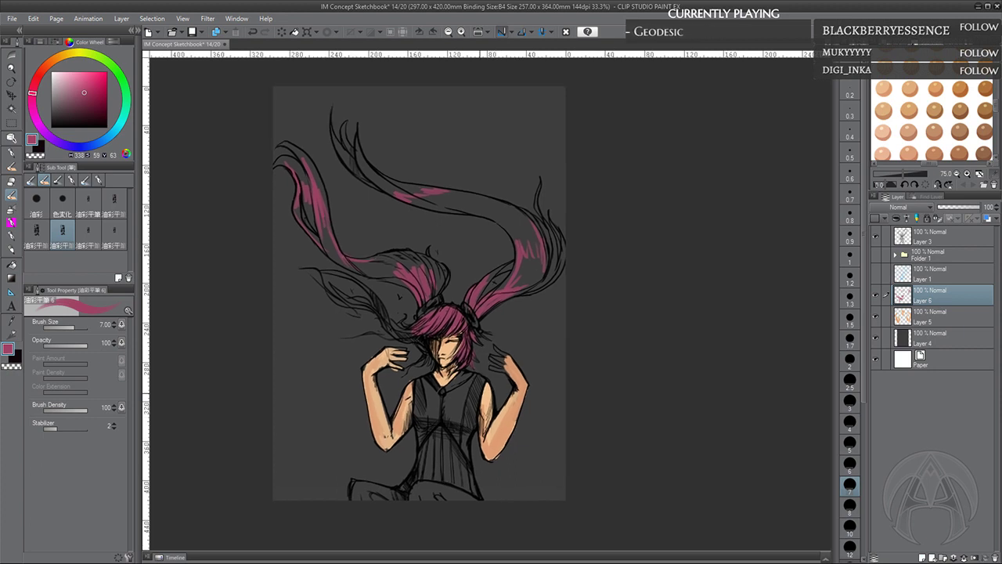
{"action": "left_click", "coordinate": [898, 42]}
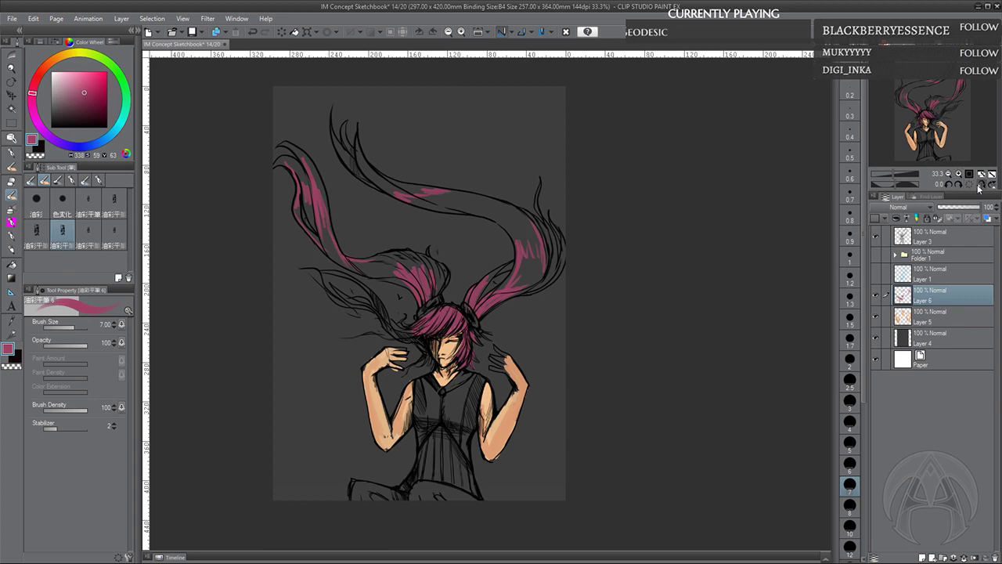
{"action": "left_click", "coordinate": [979, 184]}
{"action": "left_click_drag", "start_coordinate": [696, 498], "coordinate": [642, 483]}
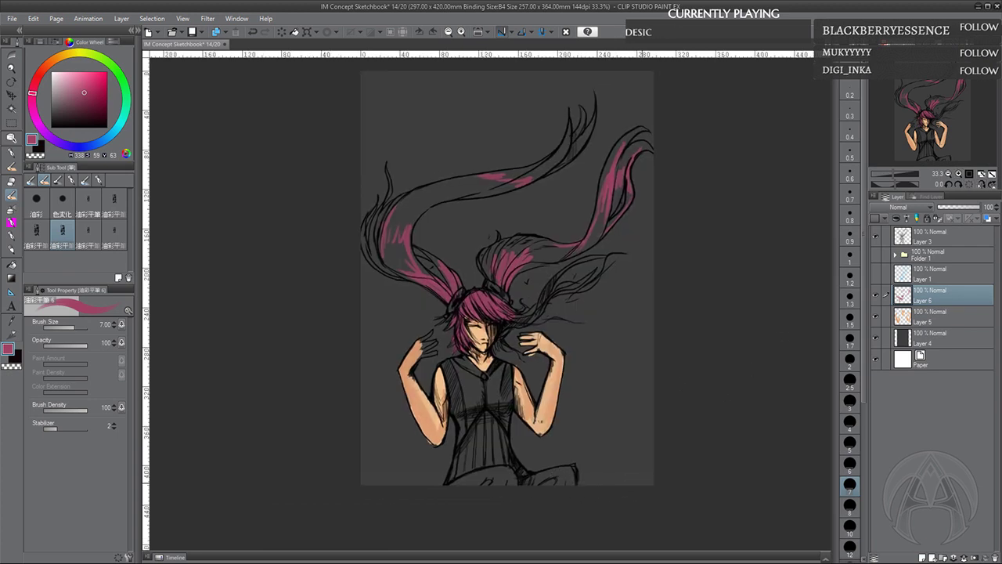
Add a new layer above the hair colour and paint pale pink (H 338, S 16, V 91) along both side edges of the sleeveless top
{"action": "left_click", "coordinate": [923, 557]}
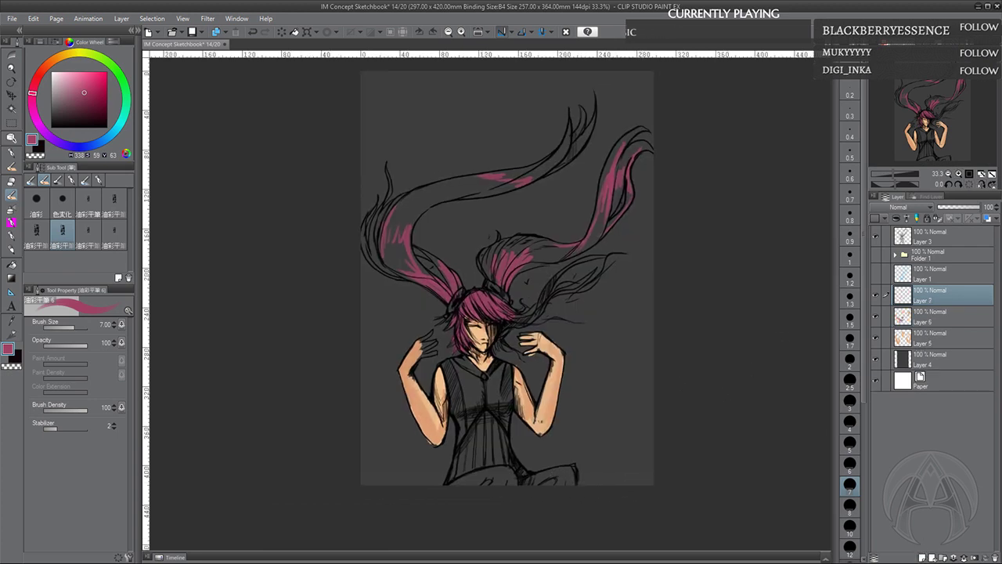
{"action": "left_click", "coordinate": [61, 73]}
{"action": "left_click_drag", "start_coordinate": [477, 406], "coordinate": [457, 419]}
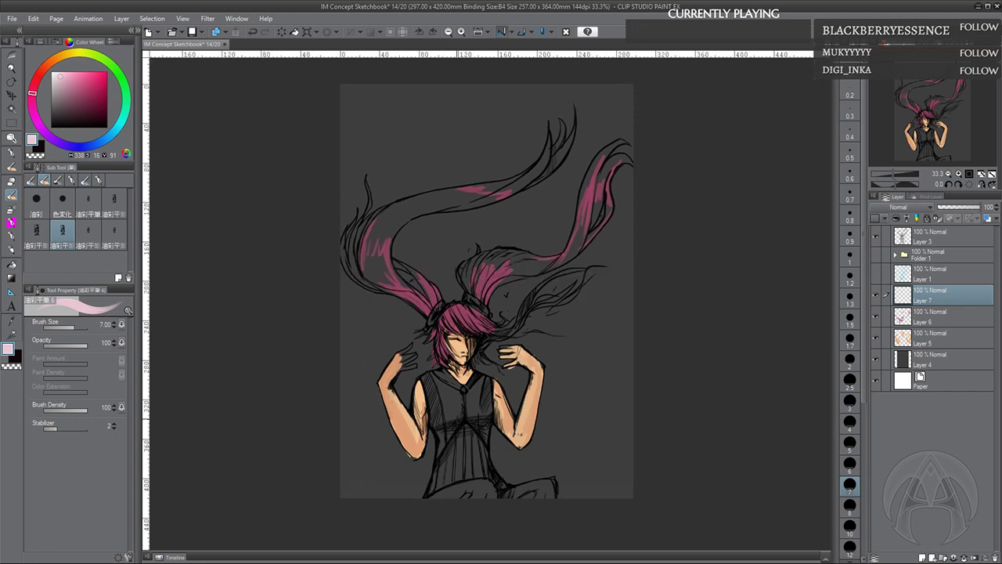
{"action": "left_click_drag", "start_coordinate": [424, 377], "coordinate": [435, 429]}
{"action": "left_click_drag", "start_coordinate": [490, 382], "coordinate": [487, 410]}
{"action": "left_click_drag", "start_coordinate": [489, 386], "coordinate": [486, 429]}
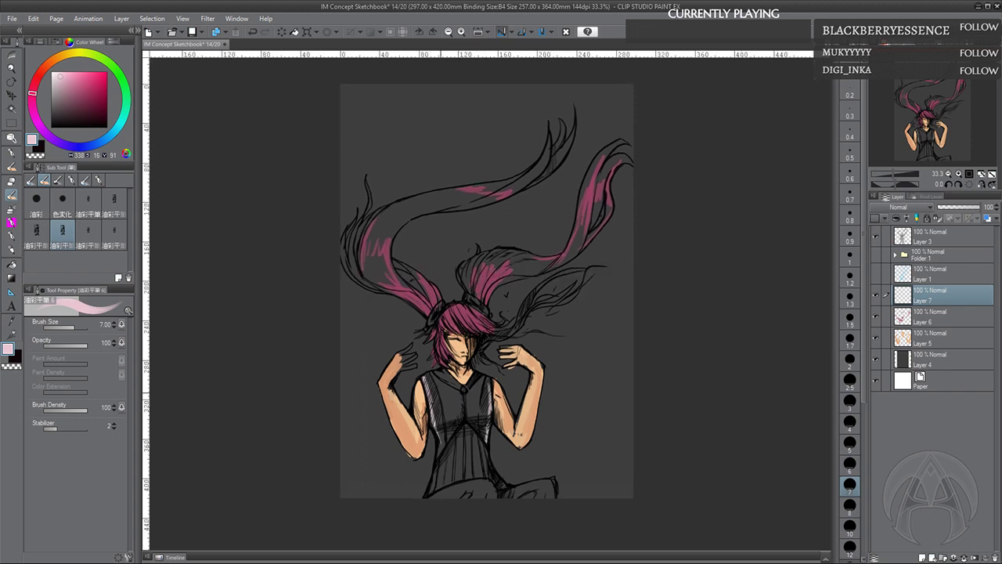
Fill the chest area of the top between the collar and the waistband with the pale pink
{"action": "mouse_move", "coordinate": [443, 388]}
{"action": "left_mouse_down"}
{"action": "mouse_move", "coordinate": [440, 431]}
{"action": "mouse_move", "coordinate": [438, 399]}
{"action": "mouse_move", "coordinate": [450, 422]}
{"action": "mouse_move", "coordinate": [457, 393]}
{"action": "mouse_move", "coordinate": [473, 405]}
{"action": "mouse_move", "coordinate": [478, 389]}
{"action": "mouse_move", "coordinate": [478, 428]}
{"action": "left_mouse_up"}
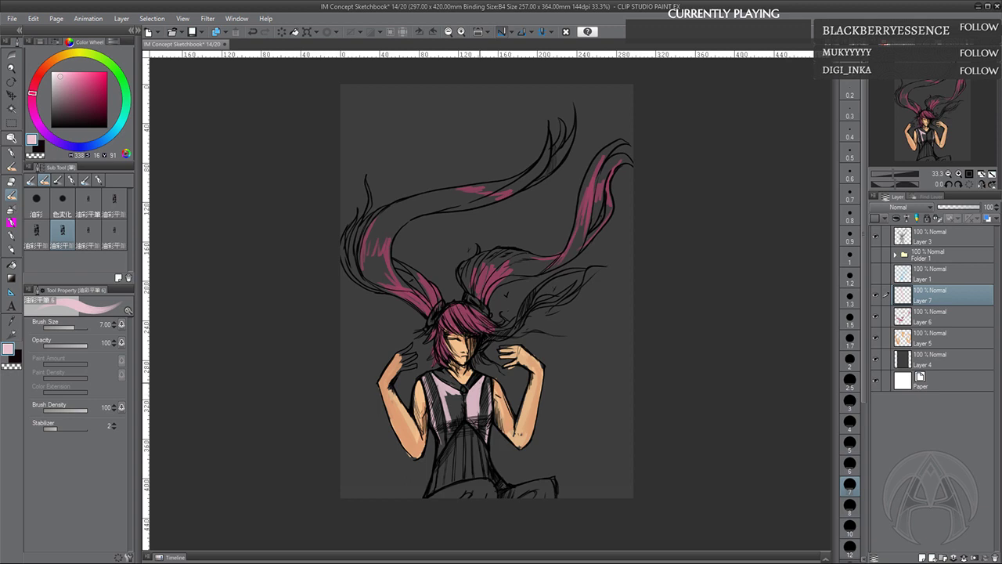
{"action": "left_click_drag", "start_coordinate": [446, 393], "coordinate": [449, 437]}
{"action": "mouse_move", "coordinate": [448, 393]}
{"action": "left_mouse_down"}
{"action": "mouse_move", "coordinate": [452, 427]}
{"action": "mouse_move", "coordinate": [464, 415]}
{"action": "left_mouse_up"}
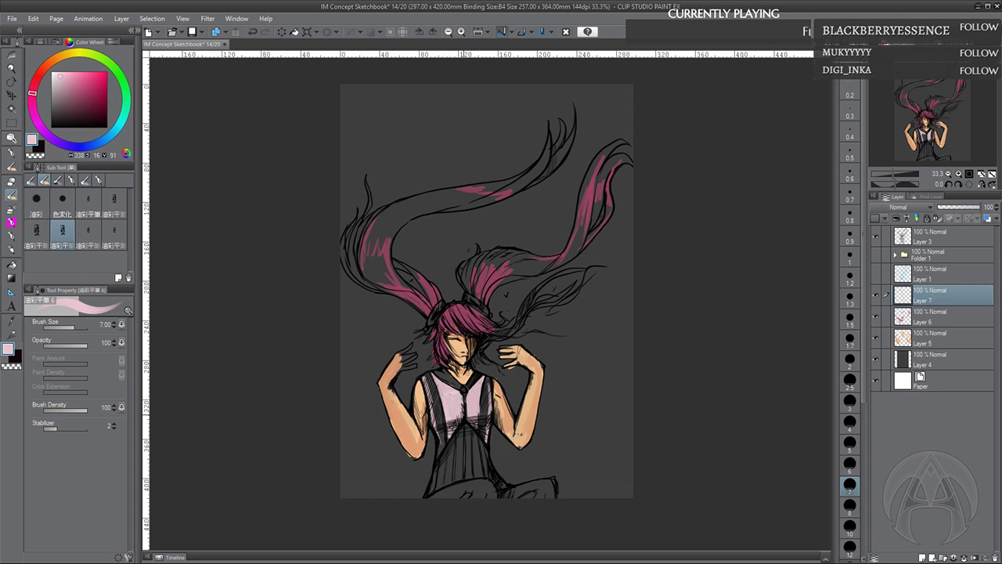
{"action": "left_click_drag", "start_coordinate": [440, 383], "coordinate": [460, 408]}
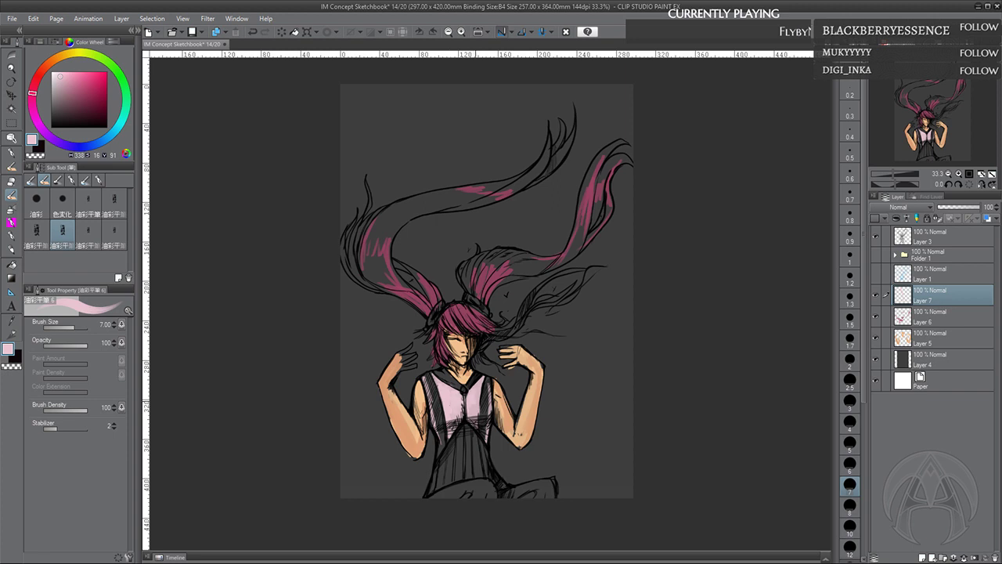
Paint white highlights (H 338, S 0, V 100) on the chest of the top and refine them with the 油彩平筆 10 brush at size 5
{"action": "left_click_drag", "start_coordinate": [58, 75], "coordinate": [42, 66]}
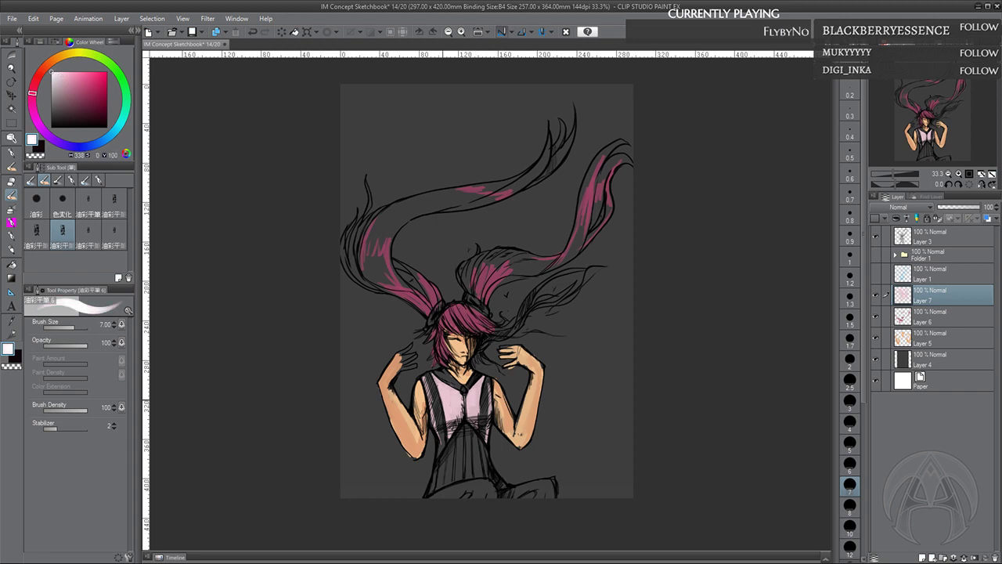
{"action": "left_click_drag", "start_coordinate": [442, 396], "coordinate": [449, 401]}
{"action": "left_click", "coordinate": [477, 392], "text": "alt"}
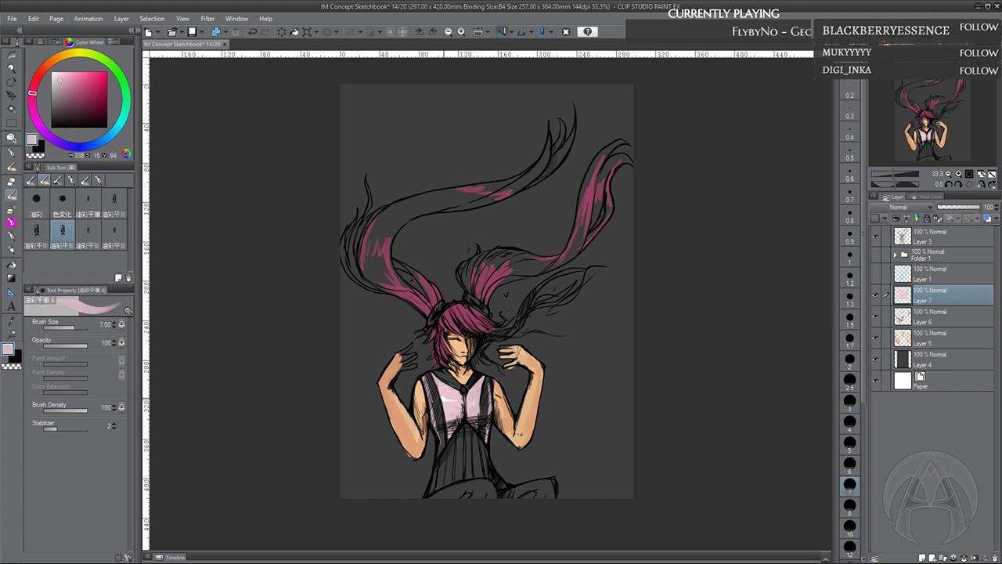
{"action": "left_click", "coordinate": [439, 395], "text": "alt"}
{"action": "left_click", "coordinate": [94, 233]}
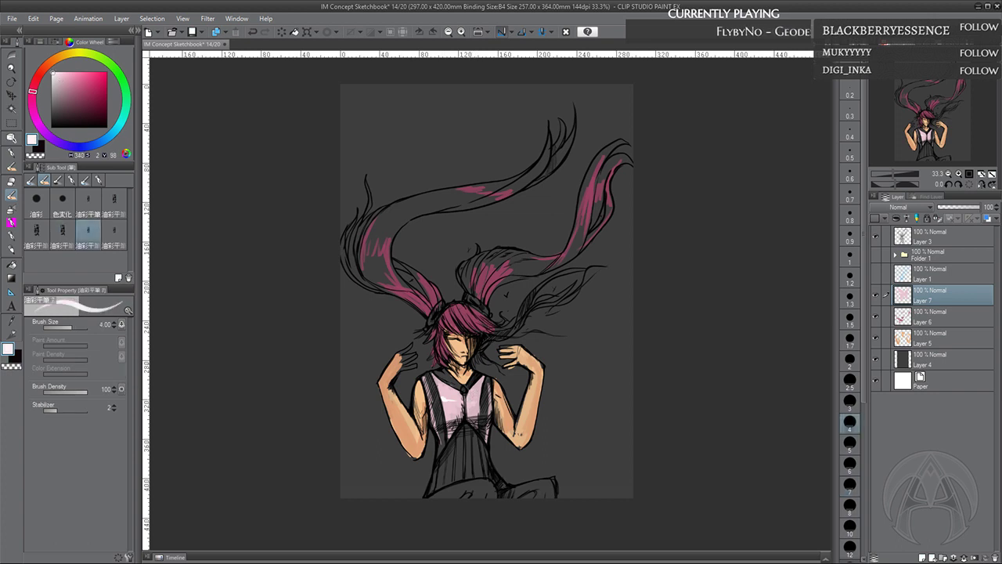
{"action": "left_click", "coordinate": [114, 229]}
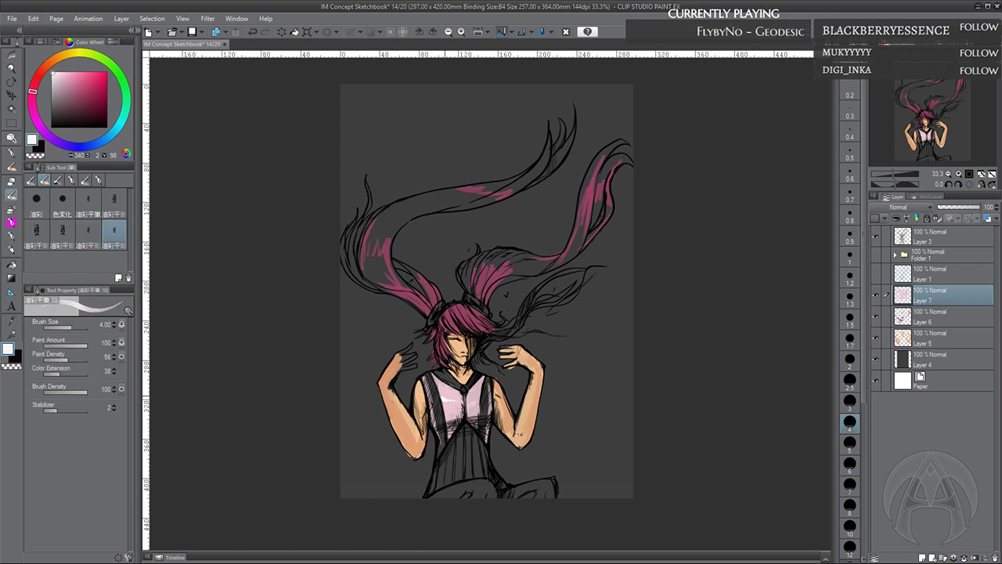
{"action": "left_click", "coordinate": [849, 443]}
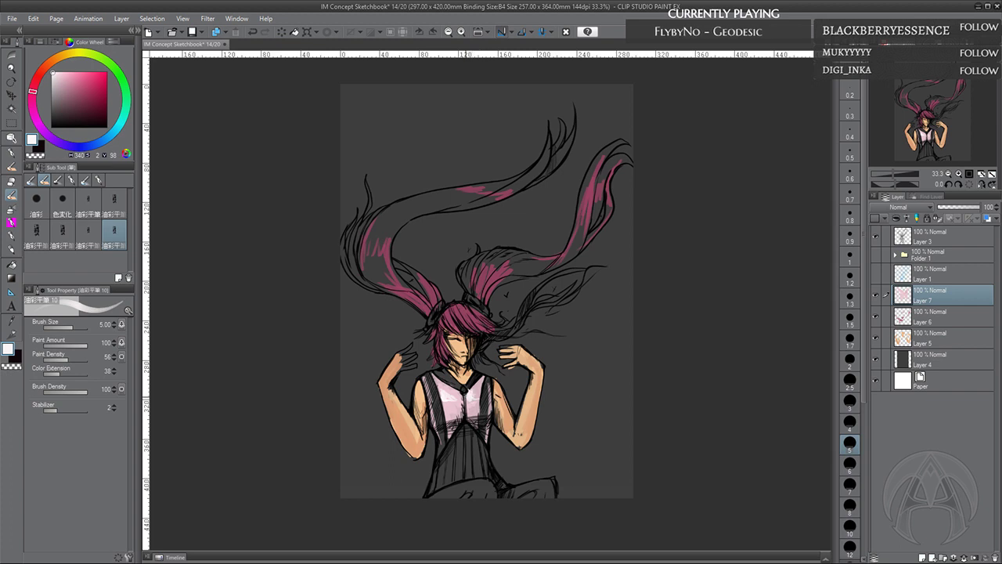
Blend the chest highlights into the pale pink using tones sampled from the top, with the brush at size 7
{"action": "left_click", "coordinate": [448, 382], "text": "alt"}
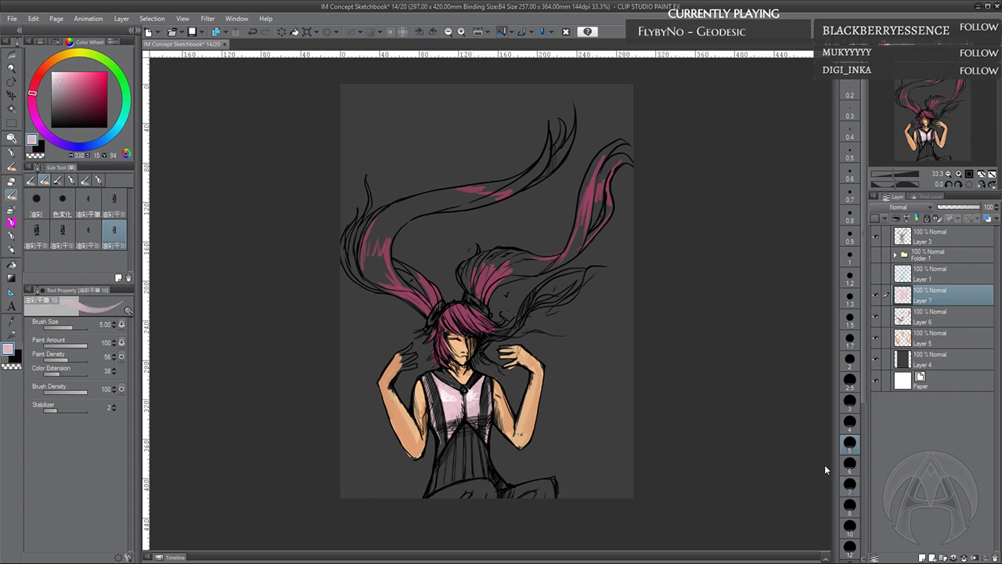
{"action": "left_click", "coordinate": [849, 485]}
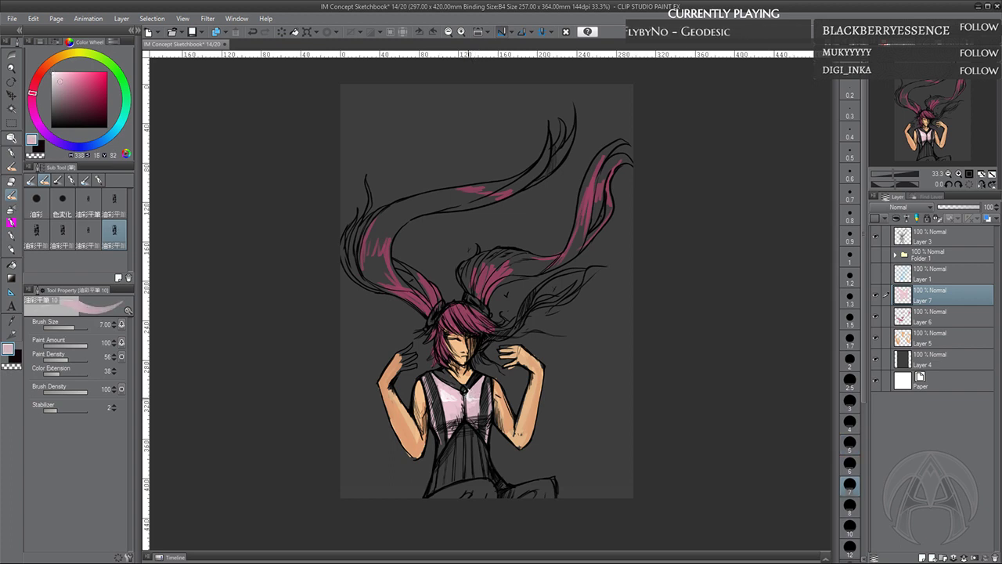
{"action": "left_click", "coordinate": [470, 398], "text": "alt"}
{"action": "left_click", "coordinate": [448, 396], "text": "alt"}
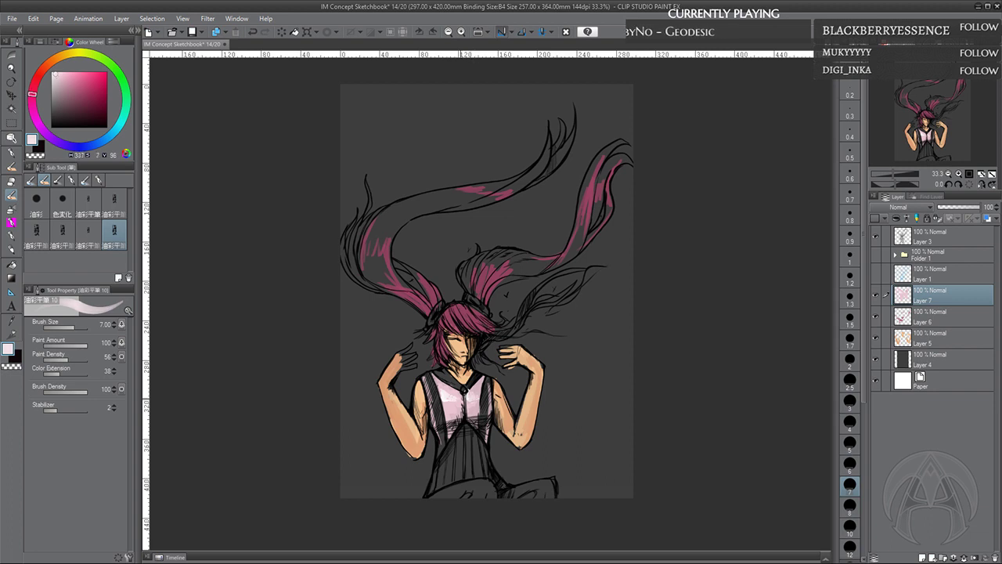
{"action": "left_click", "coordinate": [442, 388], "text": "alt"}
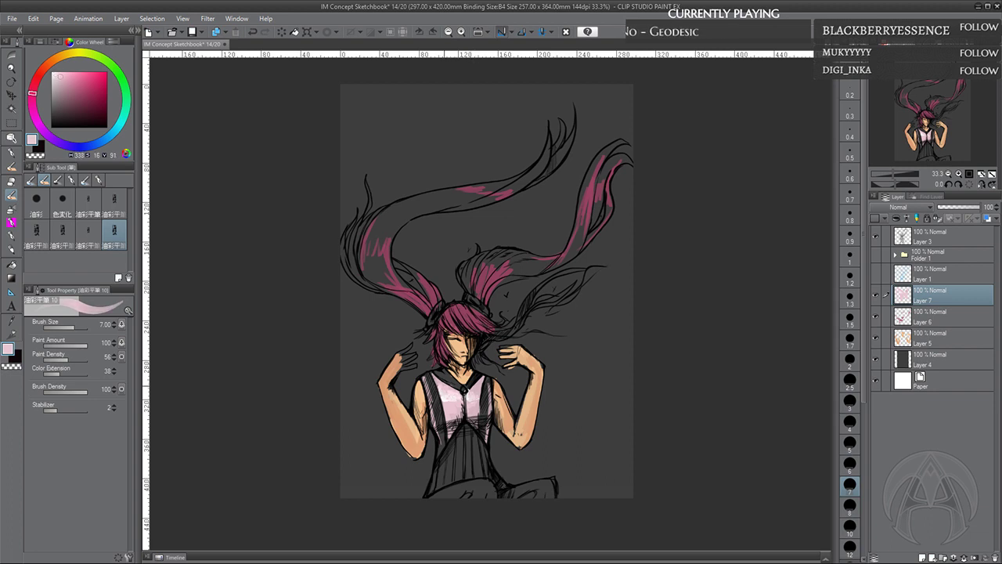
{"action": "left_click", "coordinate": [443, 400], "text": "alt"}
{"action": "left_click", "coordinate": [468, 399], "text": "alt"}
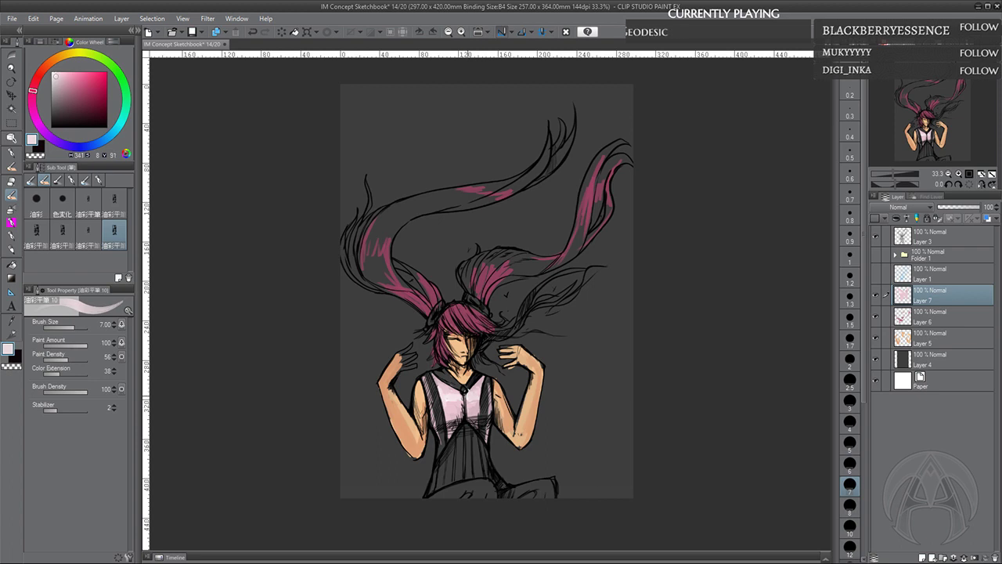
{"action": "left_click", "coordinate": [452, 409], "text": "alt"}
{"action": "left_click", "coordinate": [451, 408], "text": "alt"}
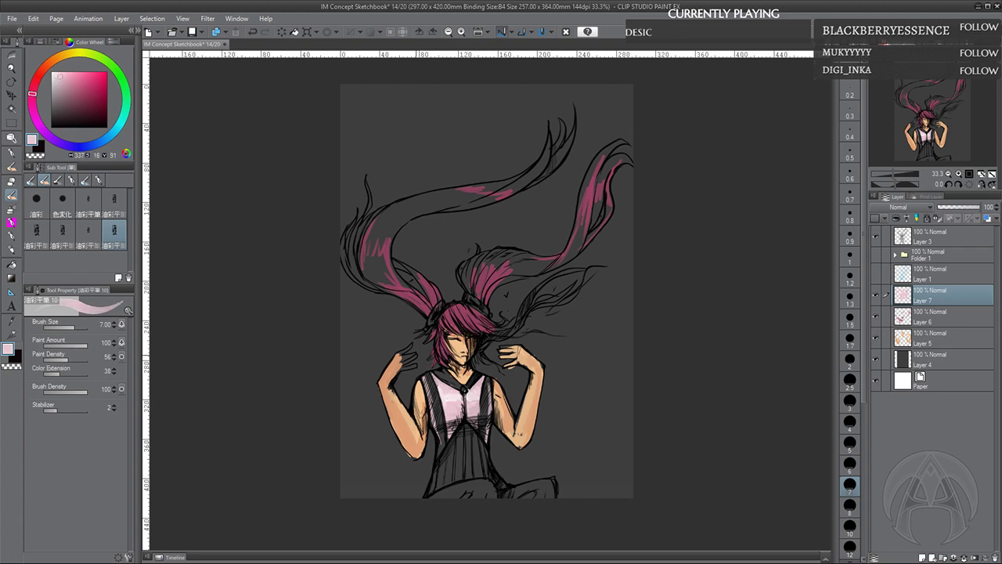
Shade the sides and lower edge of the chest in muted pink (H 337, S 24, V 58) at brush size 8, then restore light tones
{"action": "left_click", "coordinate": [66, 93]}
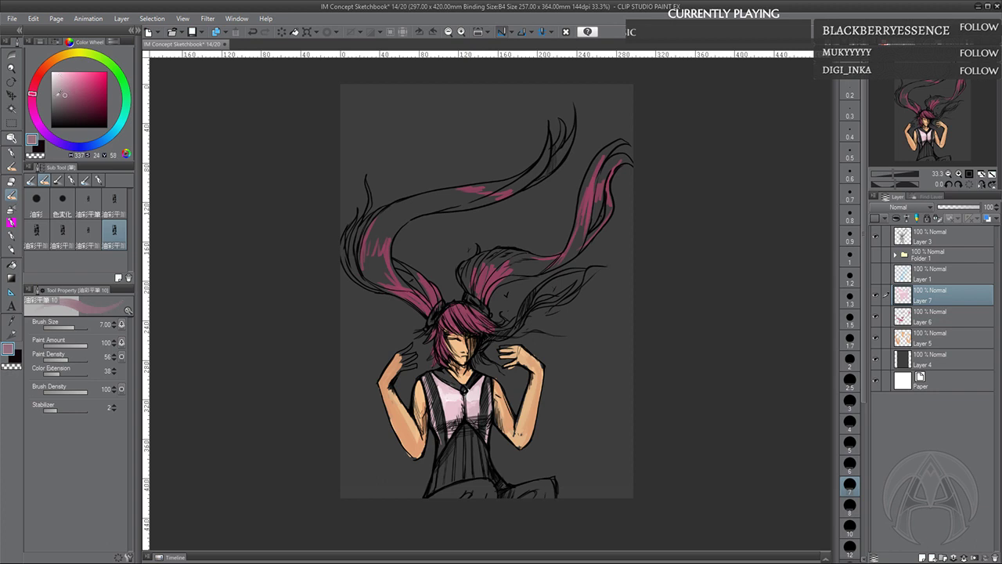
{"action": "left_click", "coordinate": [850, 505]}
{"action": "mouse_move", "coordinate": [450, 408]}
{"action": "left_mouse_down"}
{"action": "mouse_move", "coordinate": [447, 437]}
{"action": "mouse_move", "coordinate": [458, 417]}
{"action": "mouse_move", "coordinate": [486, 432]}
{"action": "mouse_move", "coordinate": [439, 457]}
{"action": "left_mouse_up"}
{"action": "left_click", "coordinate": [457, 405], "text": "alt"}
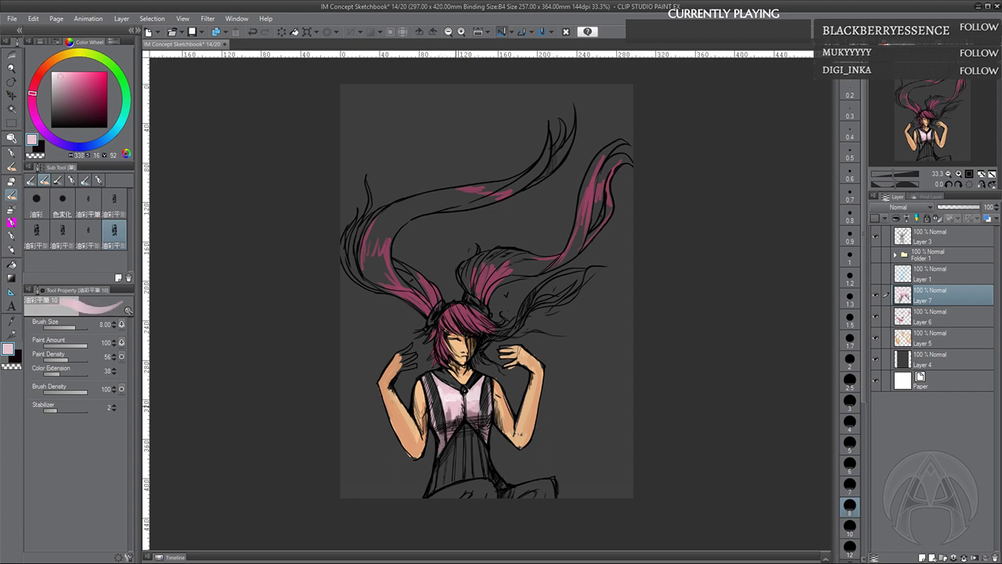
{"action": "left_click", "coordinate": [54, 73]}
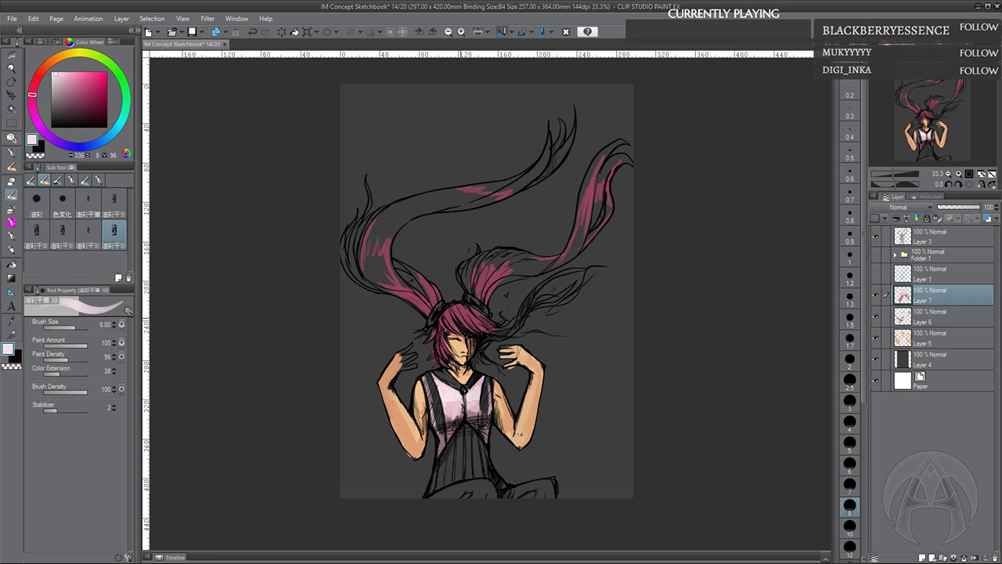
Touch up the face with its sampled skin tone and extend the raspberry strokes at the base of the right-hand pigtail
{"action": "left_click", "coordinate": [467, 331], "text": "alt"}
{"action": "left_click", "coordinate": [468, 339], "text": "alt"}
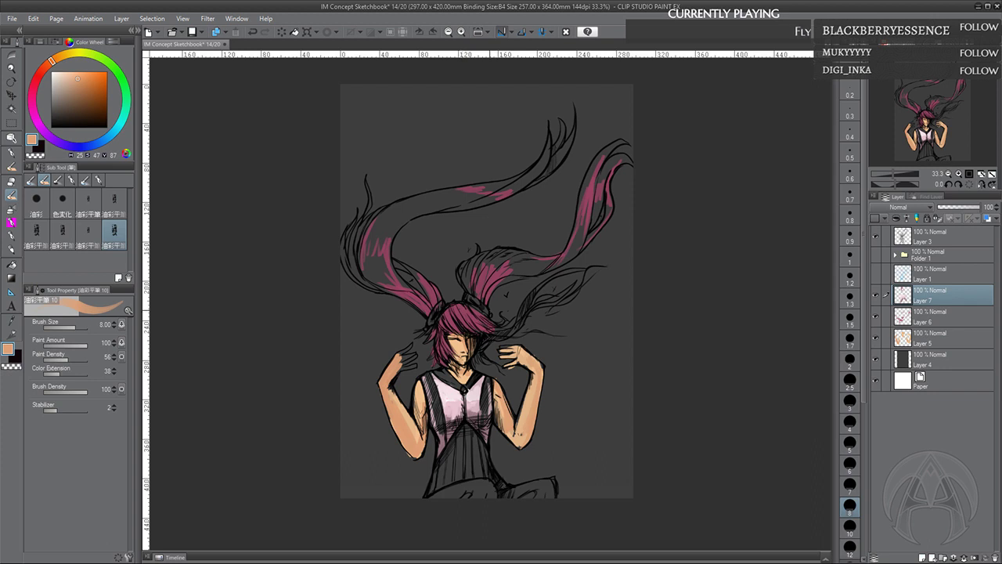
{"action": "left_click", "coordinate": [481, 267], "text": "alt"}
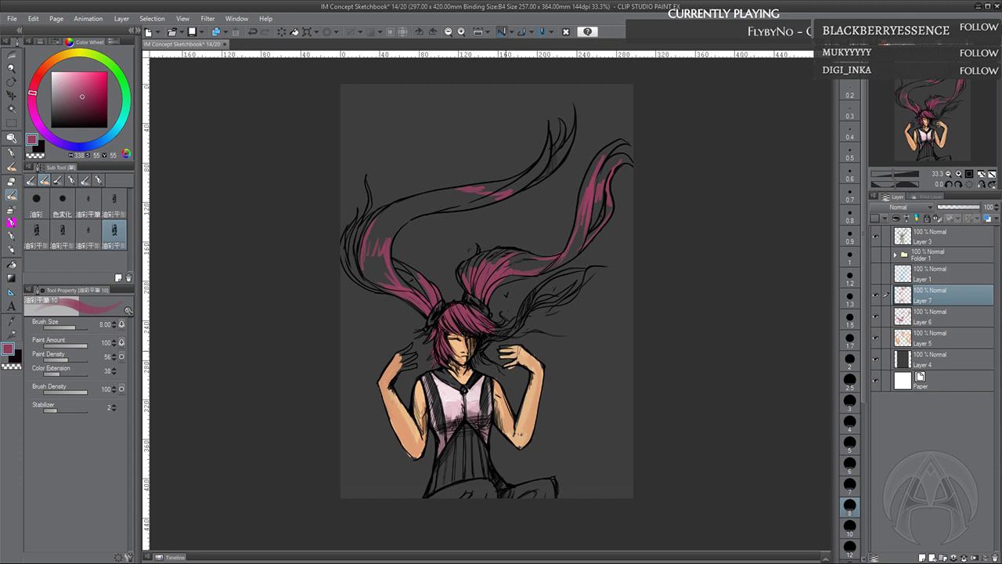
Fill the waist panel below the chest with a near-black pink (H 338, S 26, V 12)
{"action": "left_click", "coordinate": [60, 114]}
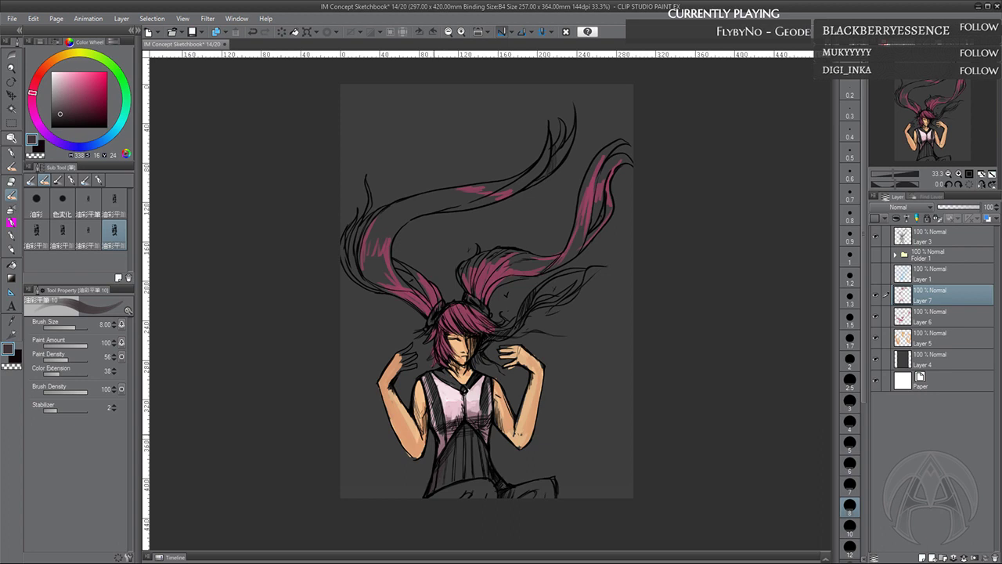
{"action": "left_click", "coordinate": [66, 121]}
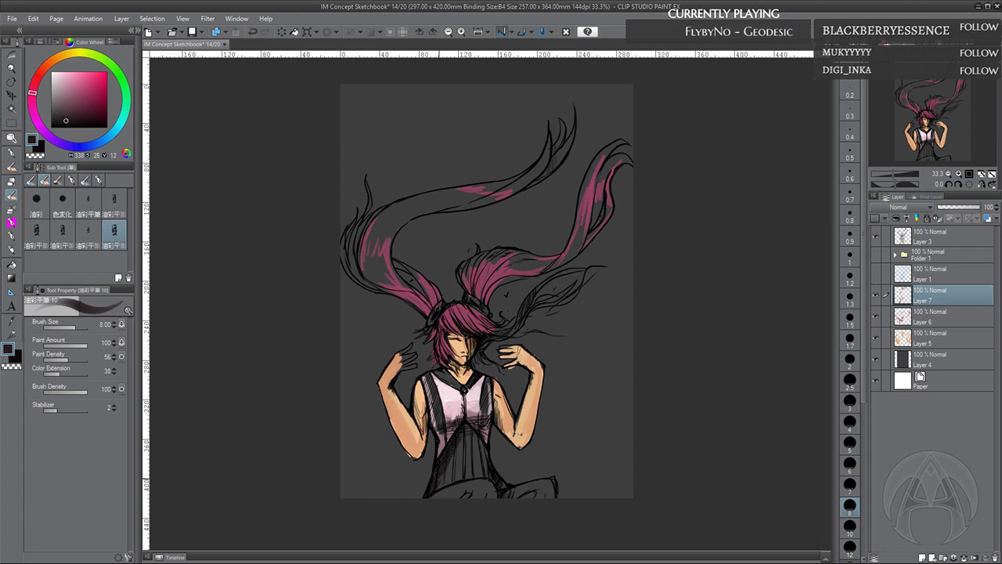
{"action": "mouse_move", "coordinate": [467, 429]}
{"action": "left_mouse_down"}
{"action": "mouse_move", "coordinate": [486, 472]}
{"action": "mouse_move", "coordinate": [449, 485]}
{"action": "mouse_move", "coordinate": [476, 475]}
{"action": "mouse_move", "coordinate": [473, 450]}
{"action": "mouse_move", "coordinate": [453, 460]}
{"action": "mouse_move", "coordinate": [455, 479]}
{"action": "mouse_move", "coordinate": [460, 449]}
{"action": "mouse_move", "coordinate": [470, 448]}
{"action": "mouse_move", "coordinate": [471, 463]}
{"action": "left_mouse_up"}
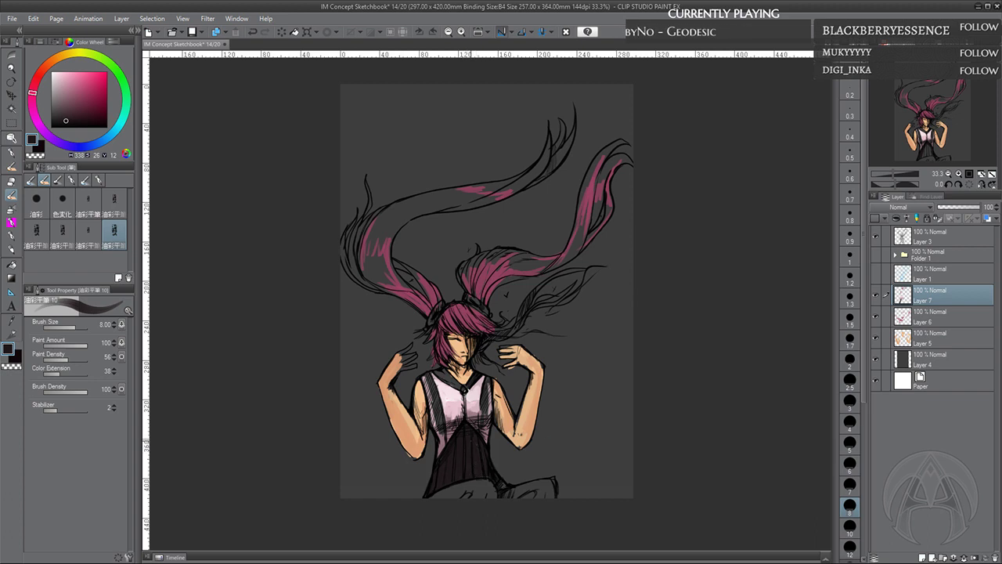
Add dark plum highlights (H 338, S 33, V 28) across the waist panel and blend them with the sampled near-black
{"action": "left_click", "coordinate": [69, 112]}
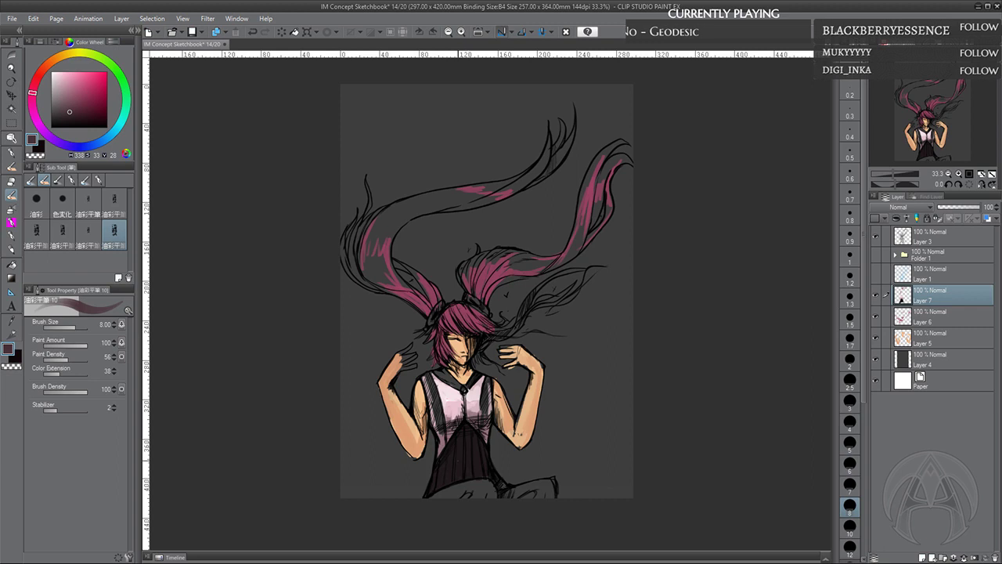
{"action": "mouse_move", "coordinate": [458, 471]}
{"action": "left_mouse_down"}
{"action": "mouse_move", "coordinate": [459, 449]}
{"action": "mouse_move", "coordinate": [461, 465]}
{"action": "mouse_move", "coordinate": [483, 463]}
{"action": "mouse_move", "coordinate": [450, 470]}
{"action": "mouse_move", "coordinate": [460, 448]}
{"action": "mouse_move", "coordinate": [454, 459]}
{"action": "left_mouse_up"}
{"action": "left_click", "coordinate": [470, 436], "text": "alt"}
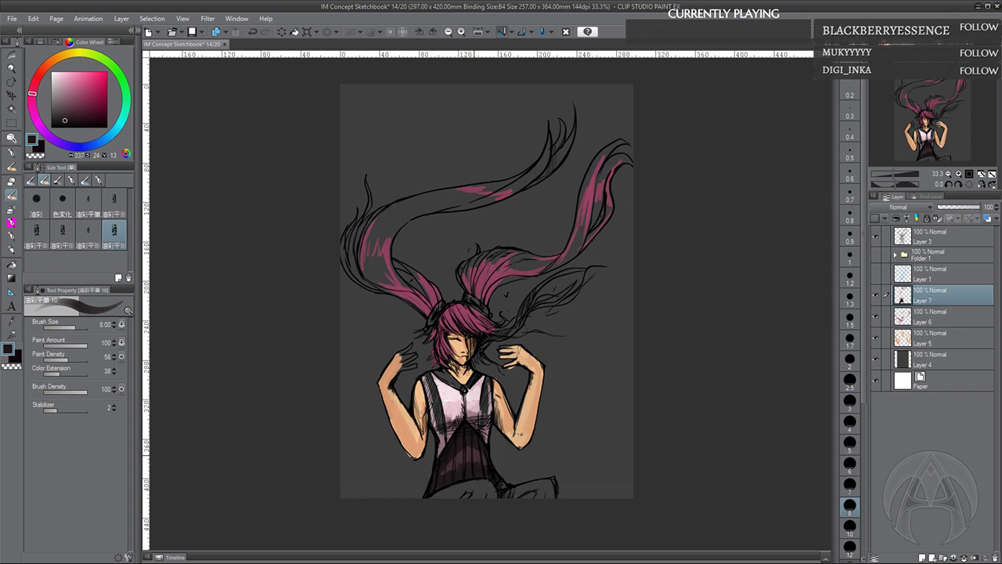
{"action": "left_click", "coordinate": [473, 456], "text": "alt"}
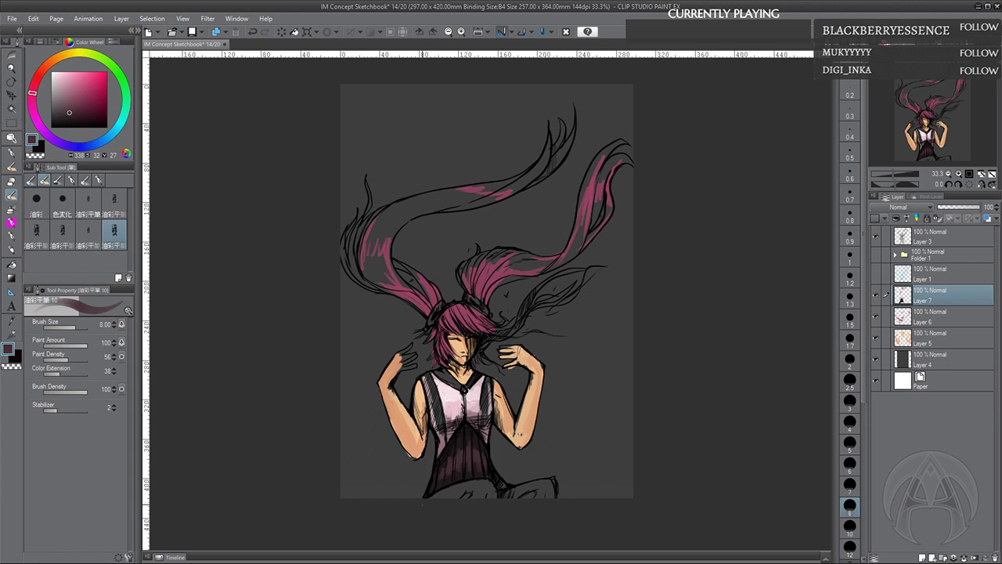
{"action": "left_click", "coordinate": [461, 444], "text": "alt"}
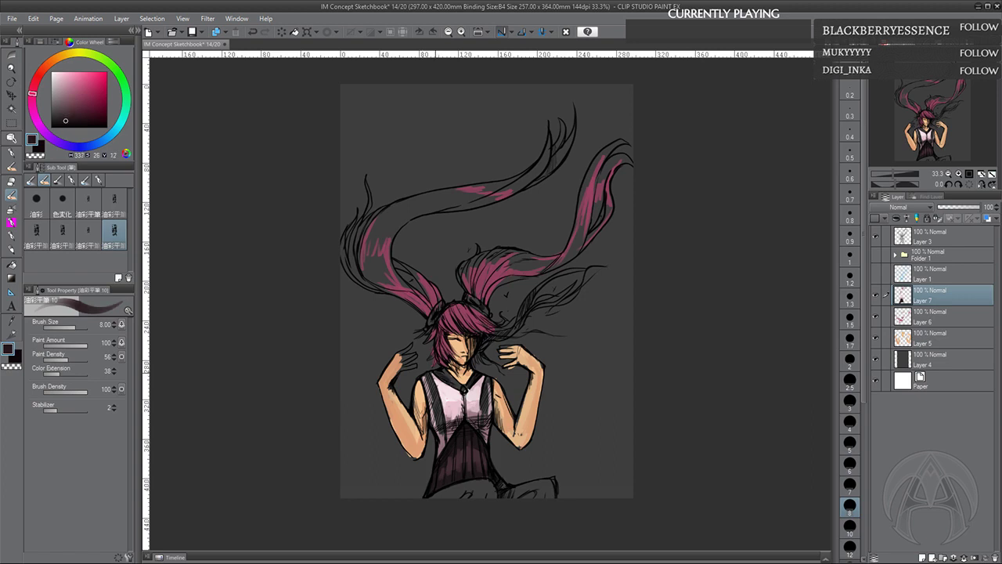
Darken the collar and both side panels of the top with the sampled near-black pink (H 337, S 26, V 12)
{"action": "left_click_drag", "start_coordinate": [444, 371], "coordinate": [458, 383]}
{"action": "mouse_move", "coordinate": [428, 380]}
{"action": "left_mouse_down"}
{"action": "mouse_move", "coordinate": [445, 442]}
{"action": "mouse_move", "coordinate": [438, 406]}
{"action": "left_mouse_up"}
{"action": "left_click", "coordinate": [442, 445], "text": "alt"}
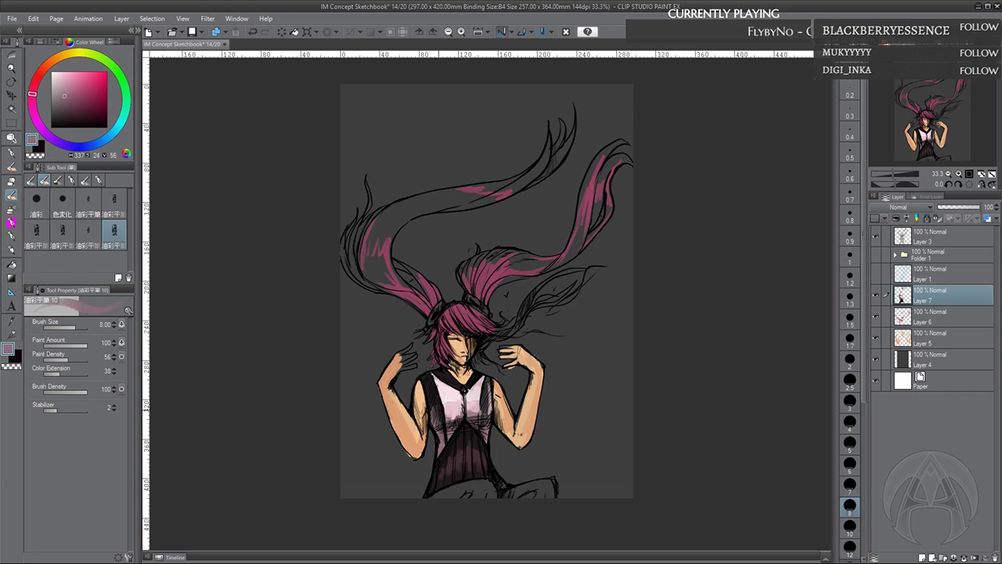
{"action": "left_click", "coordinate": [433, 404], "text": "alt"}
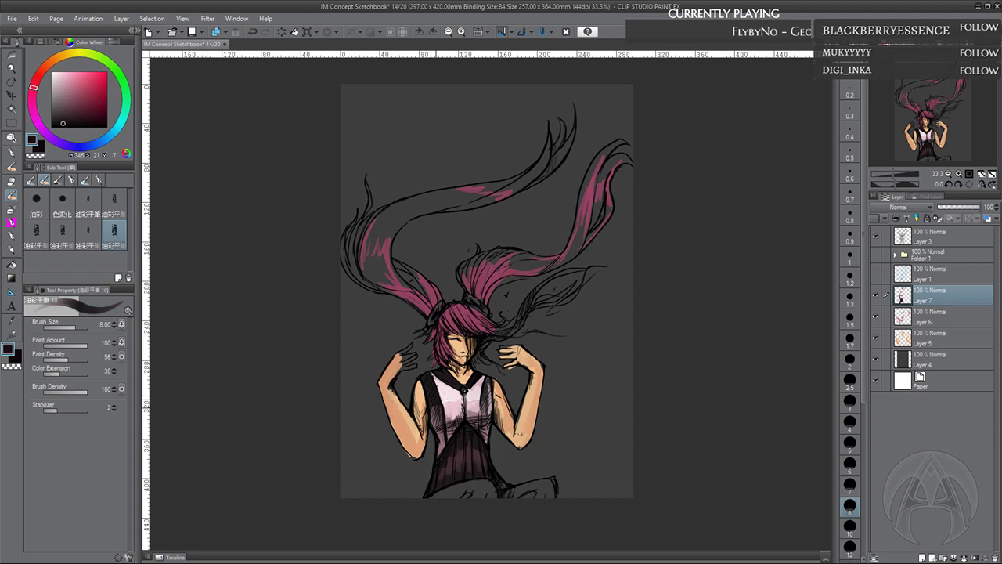
{"action": "left_click", "coordinate": [433, 406], "text": "alt"}
{"action": "left_click_drag", "start_coordinate": [434, 407], "coordinate": [435, 430]}
{"action": "left_click_drag", "start_coordinate": [438, 407], "coordinate": [443, 443]}
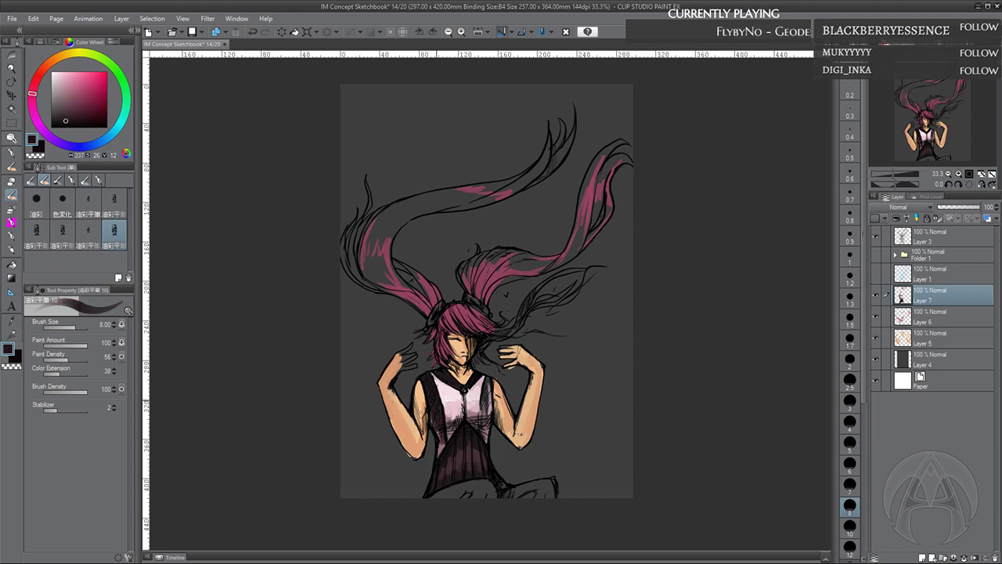
{"action": "left_click_drag", "start_coordinate": [483, 404], "coordinate": [483, 424]}
{"action": "mouse_move", "coordinate": [485, 390]}
{"action": "left_mouse_down"}
{"action": "mouse_move", "coordinate": [483, 417]}
{"action": "mouse_move", "coordinate": [488, 403]}
{"action": "left_mouse_up"}
{"action": "left_click_drag", "start_coordinate": [489, 396], "coordinate": [483, 432]}
Refine the right edge of the chest and its side panel with sampled pale and muted pink tones
{"action": "left_click", "coordinate": [476, 400], "text": "alt"}
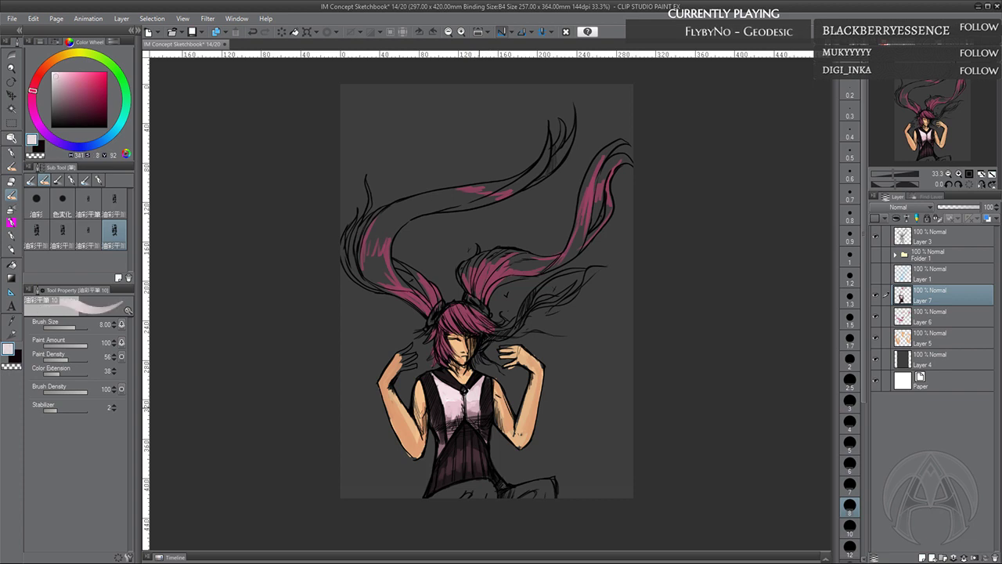
{"action": "left_click", "coordinate": [479, 404], "text": "alt"}
{"action": "left_click_drag", "start_coordinate": [484, 390], "coordinate": [483, 411]}
{"action": "left_click_drag", "start_coordinate": [484, 382], "coordinate": [484, 412]}
{"action": "left_click", "coordinate": [488, 407], "text": "alt"}
{"action": "left_click", "coordinate": [487, 408], "text": "alt"}
{"action": "left_click", "coordinate": [479, 405], "text": "alt"}
{"action": "left_click_drag", "start_coordinate": [491, 401], "coordinate": [489, 412]}
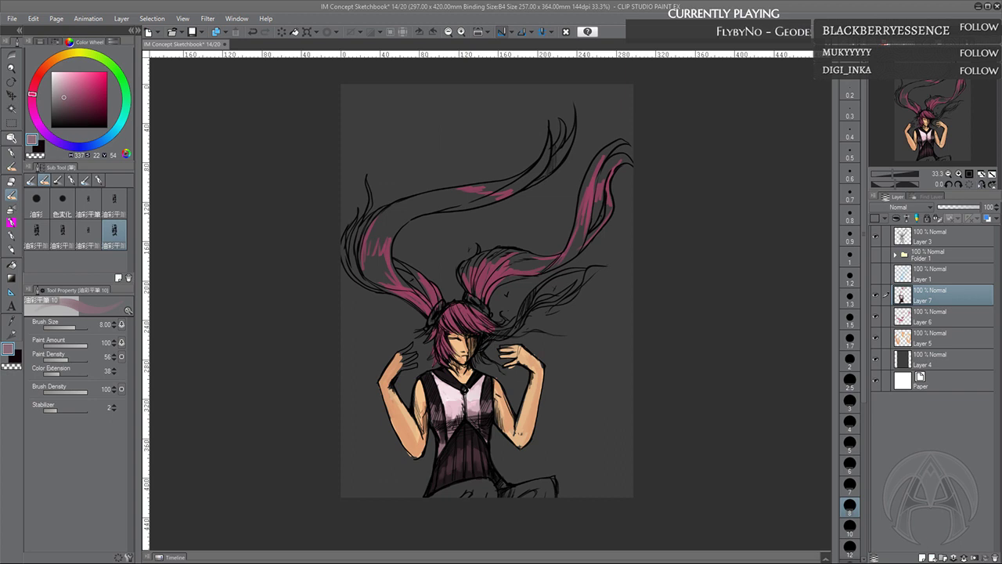
Save the IM Concept Sketchbook page and close the document
{"action": "key", "text": "ctrl+s"}
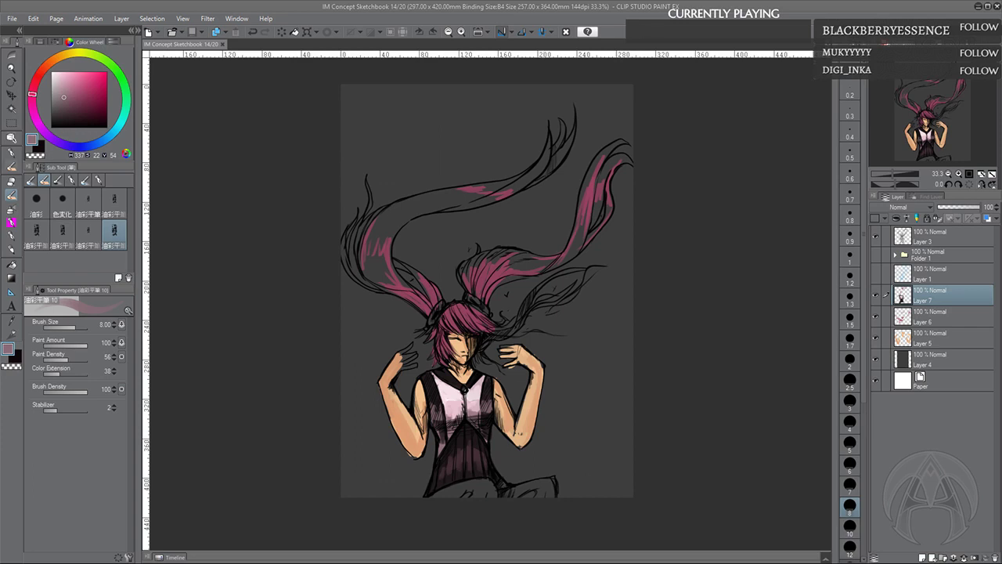
{"action": "key", "text": "p"}
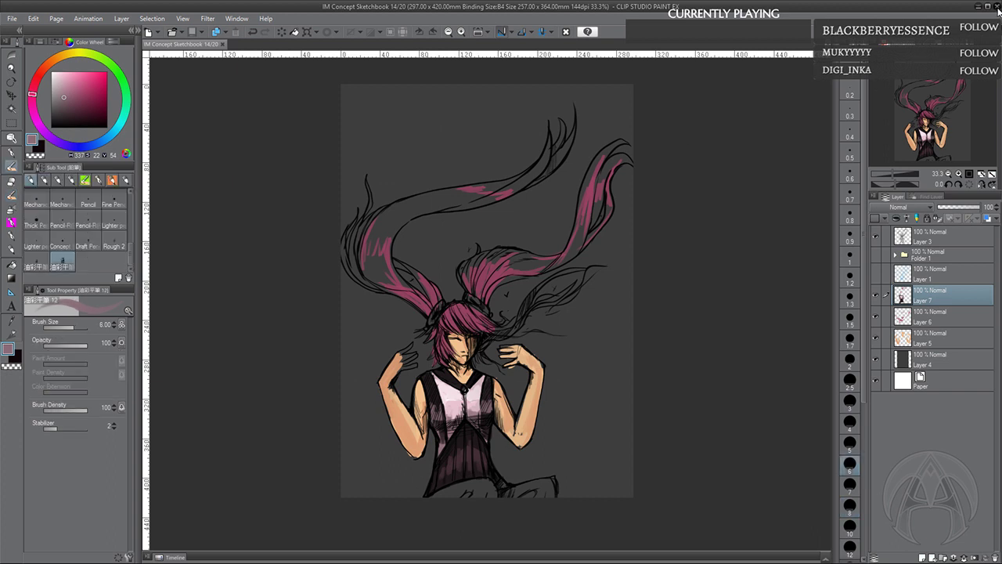
{"action": "key", "text": "ctrl+w"}
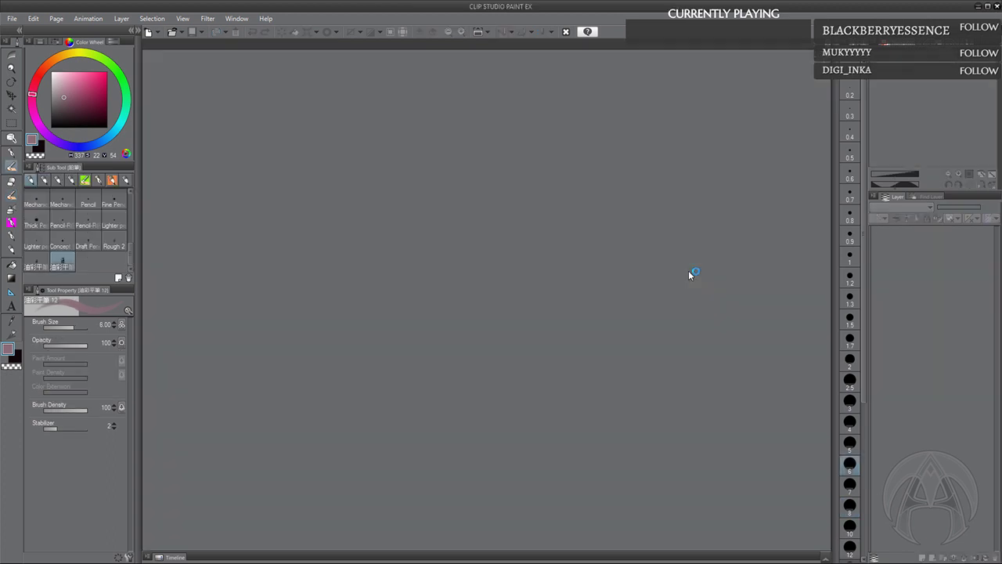